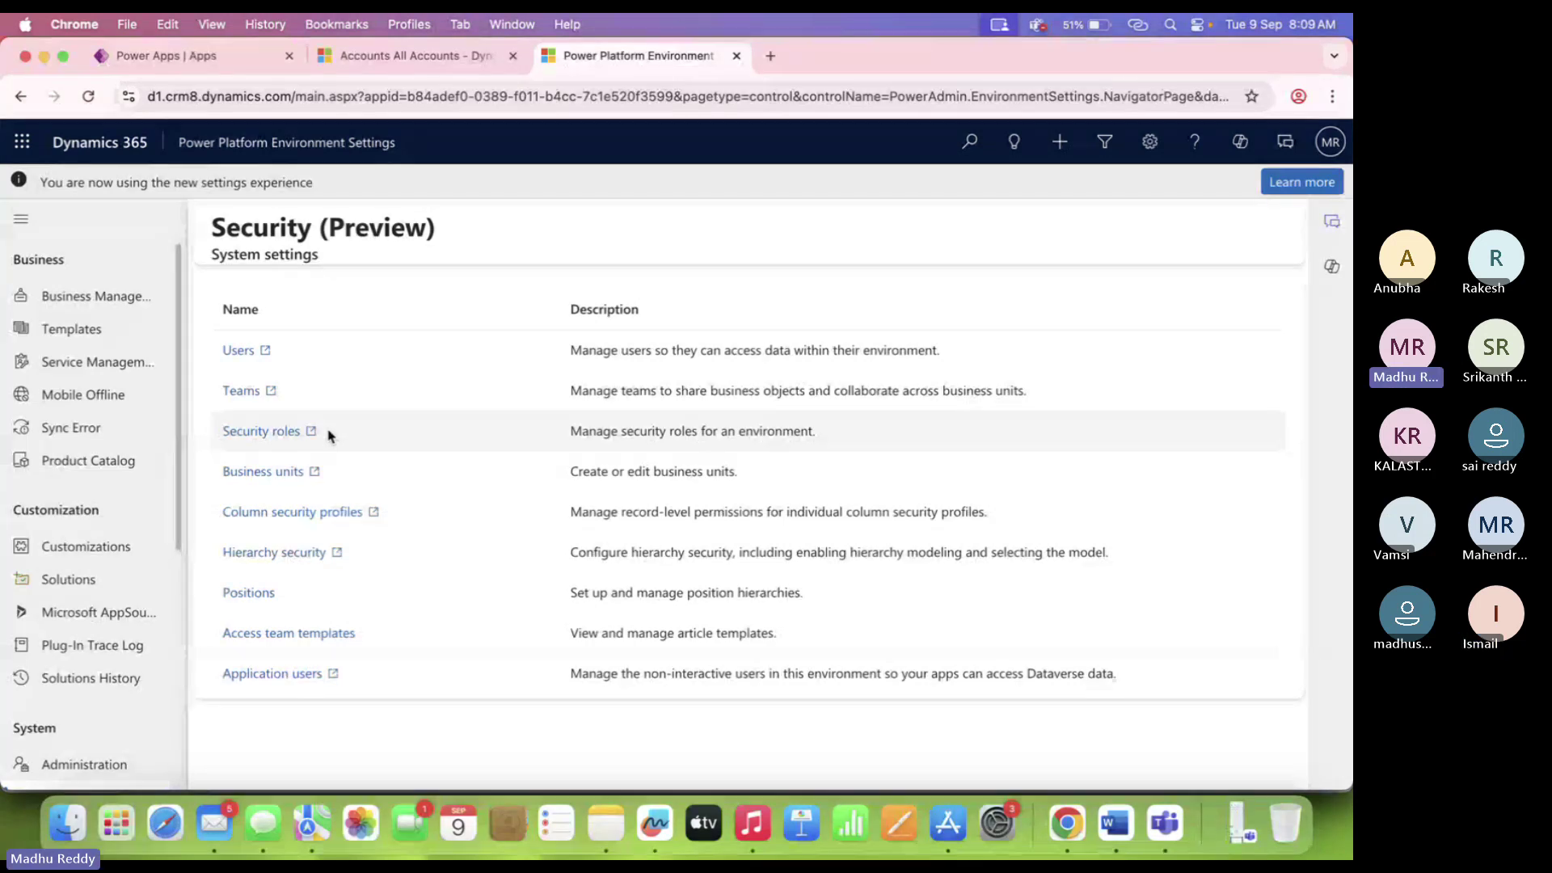
Open the environment's security roles and search the list for "basic".
left_click(257, 431)
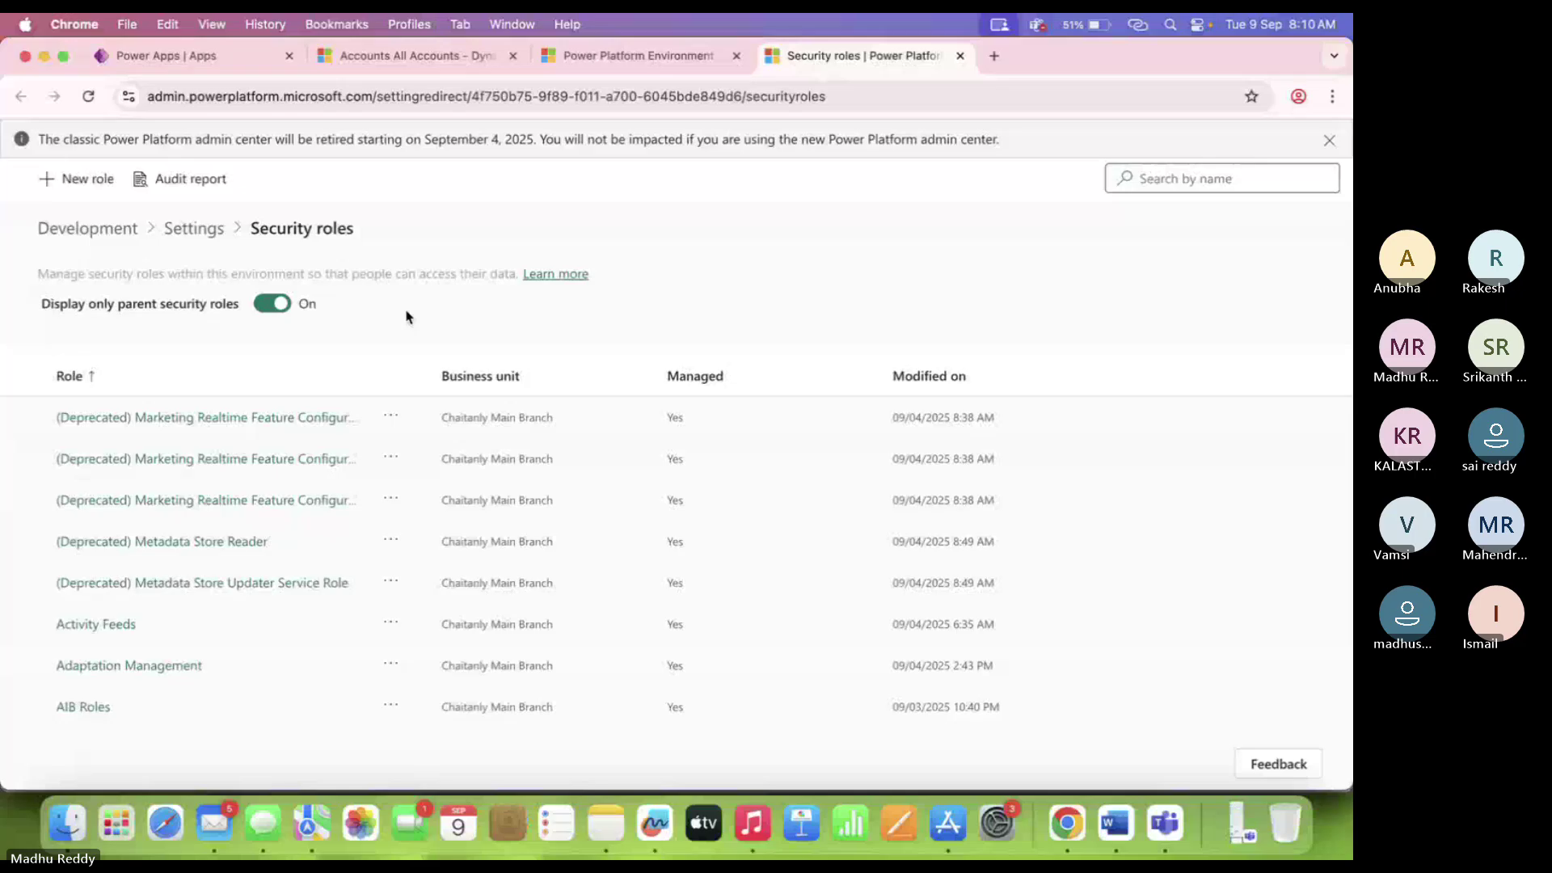
left_click(1204, 180)
left_click(1227, 223)
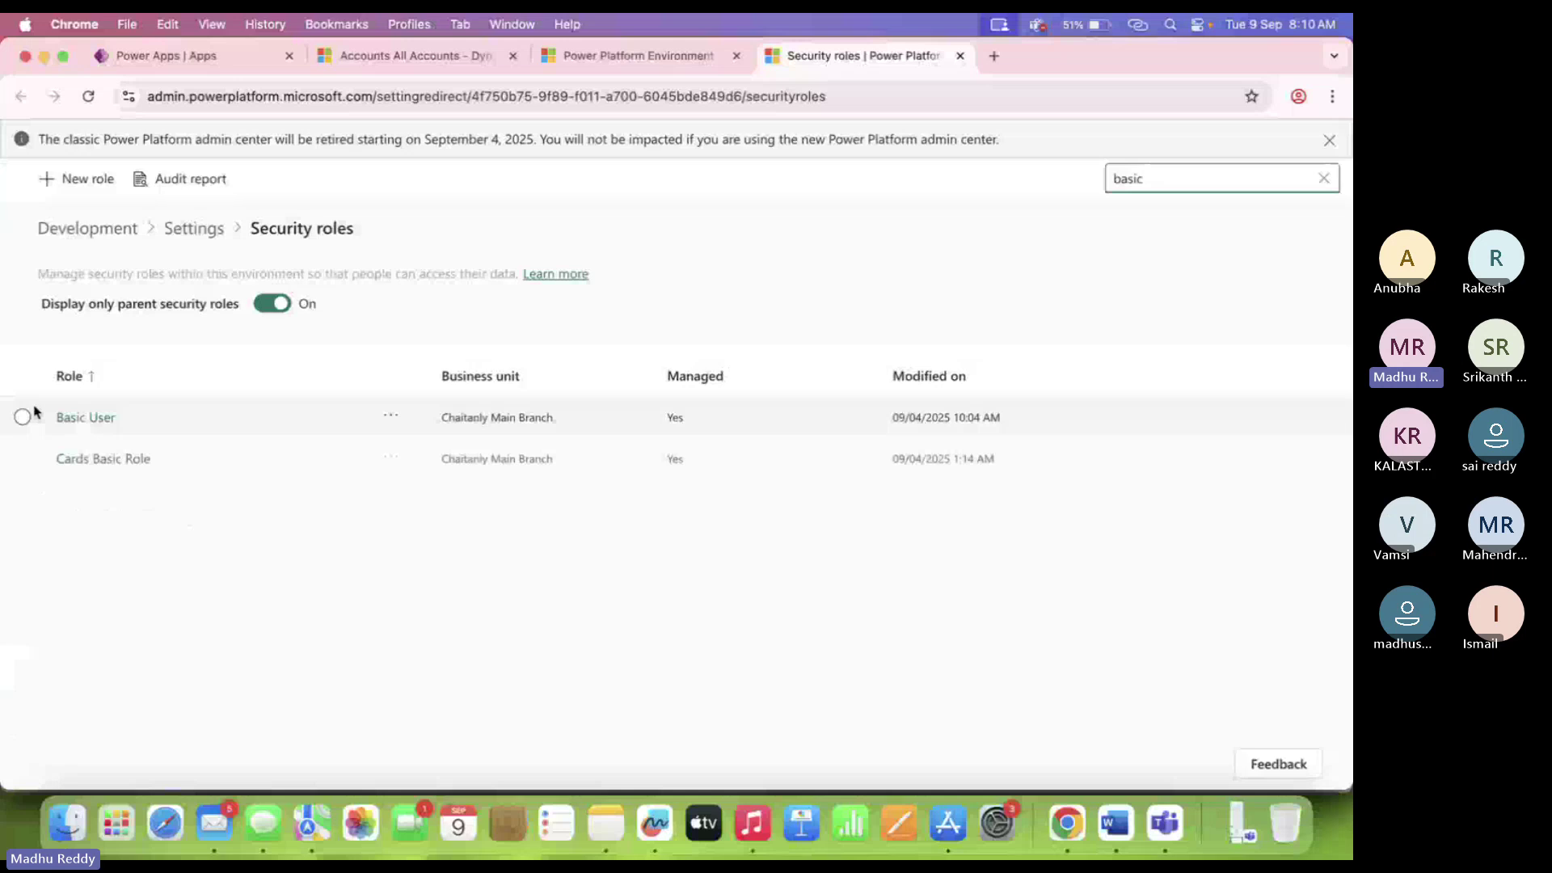
Copy the Basic User security role to a new role named "Test Role".
left_click(24, 417)
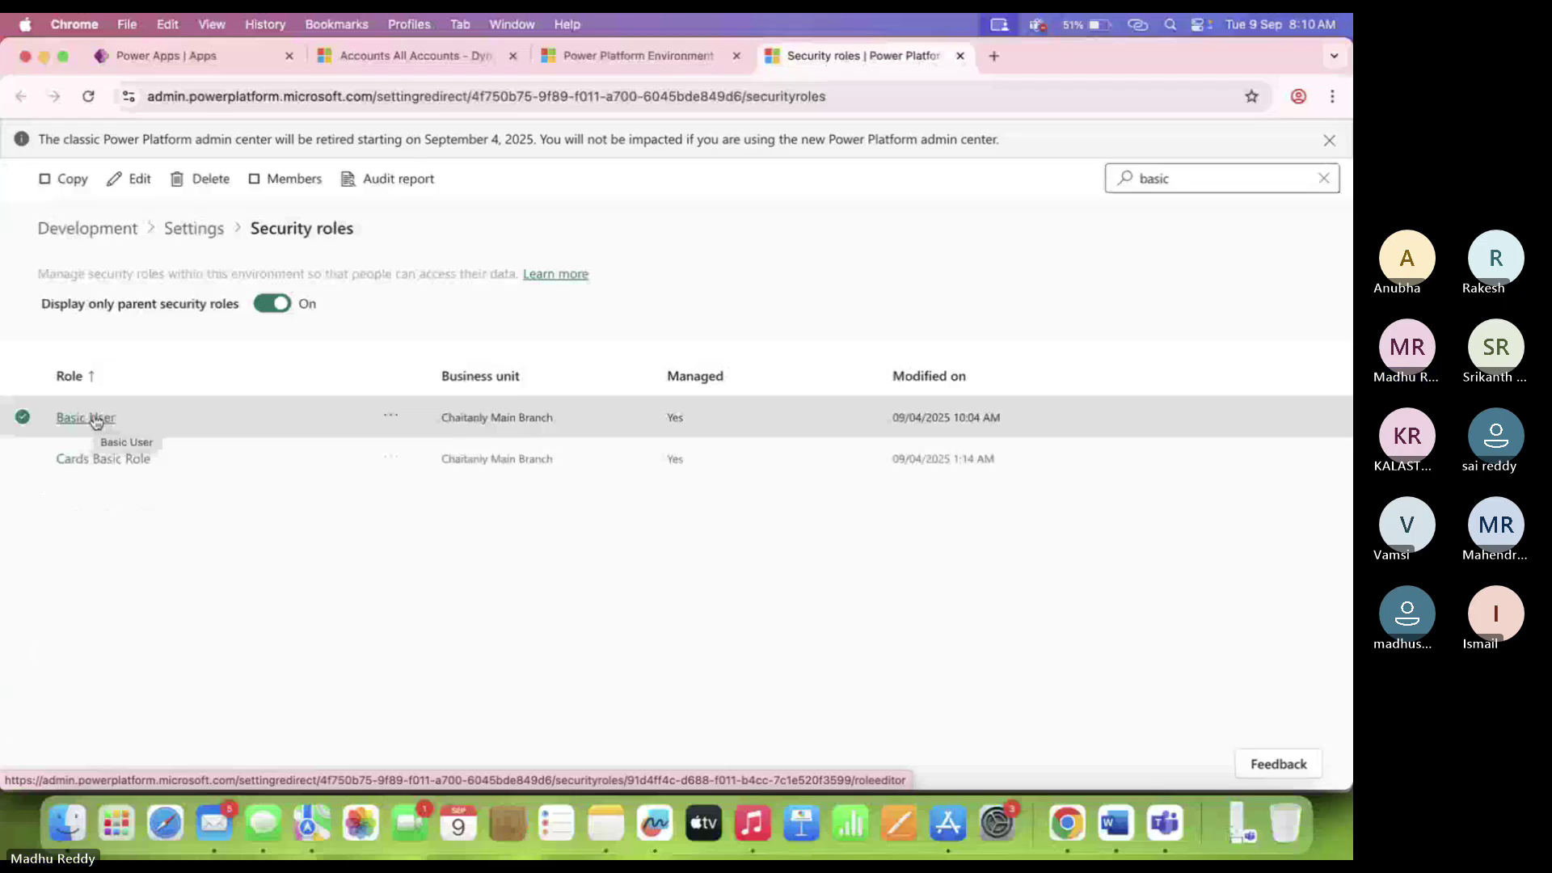
left_click(65, 180)
left_click(613, 495)
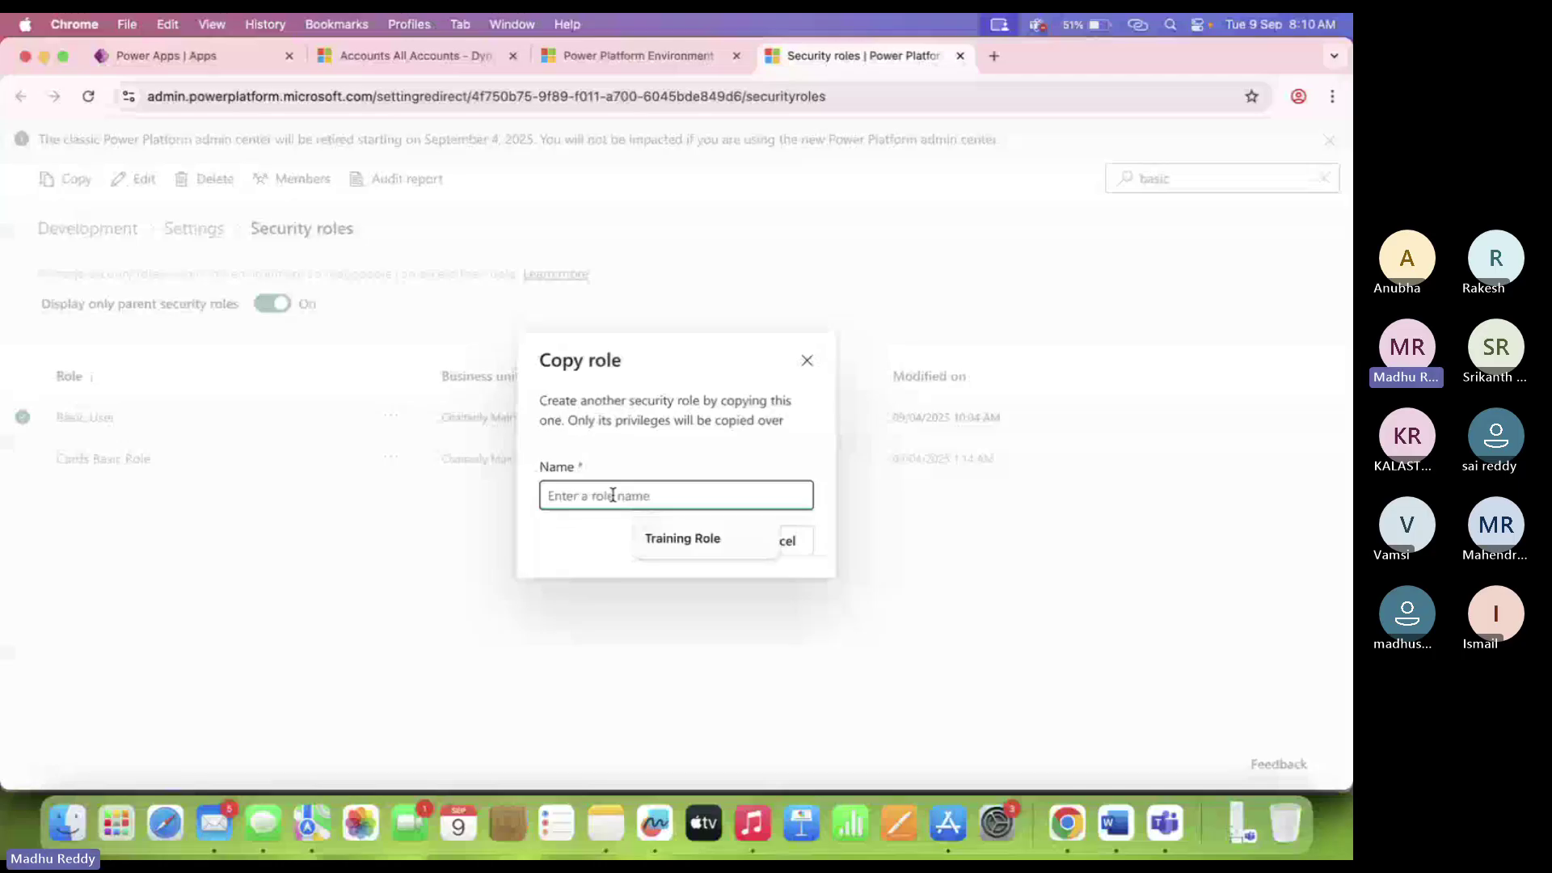
type("Test Role")
key("Return")
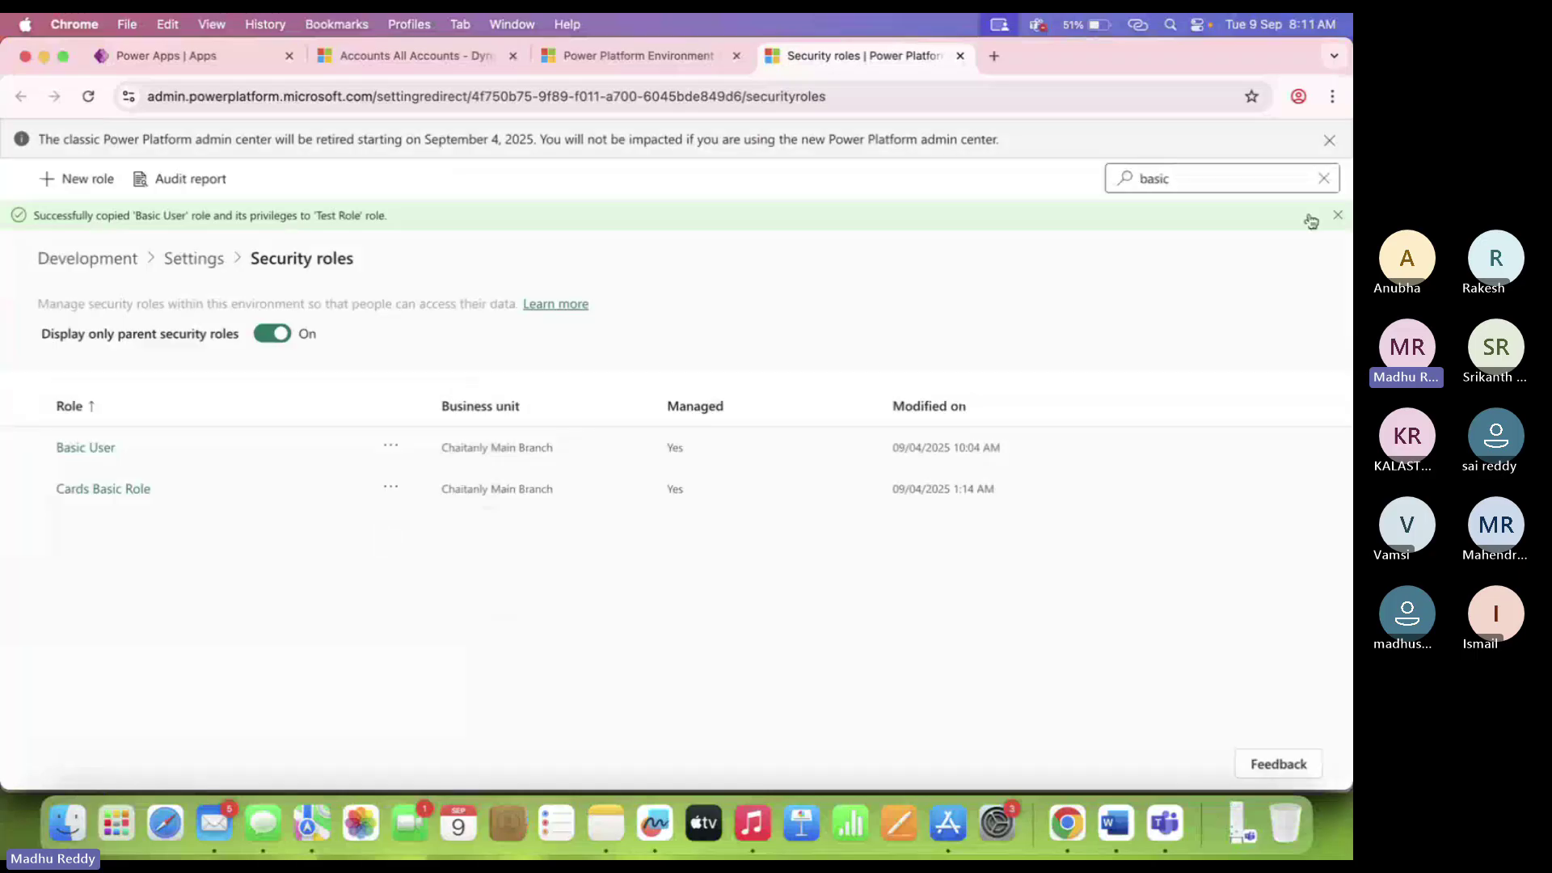
Clear the "basic" role search, briefly viewing the blank Create New Role form and closing it without saving.
left_click(1166, 176)
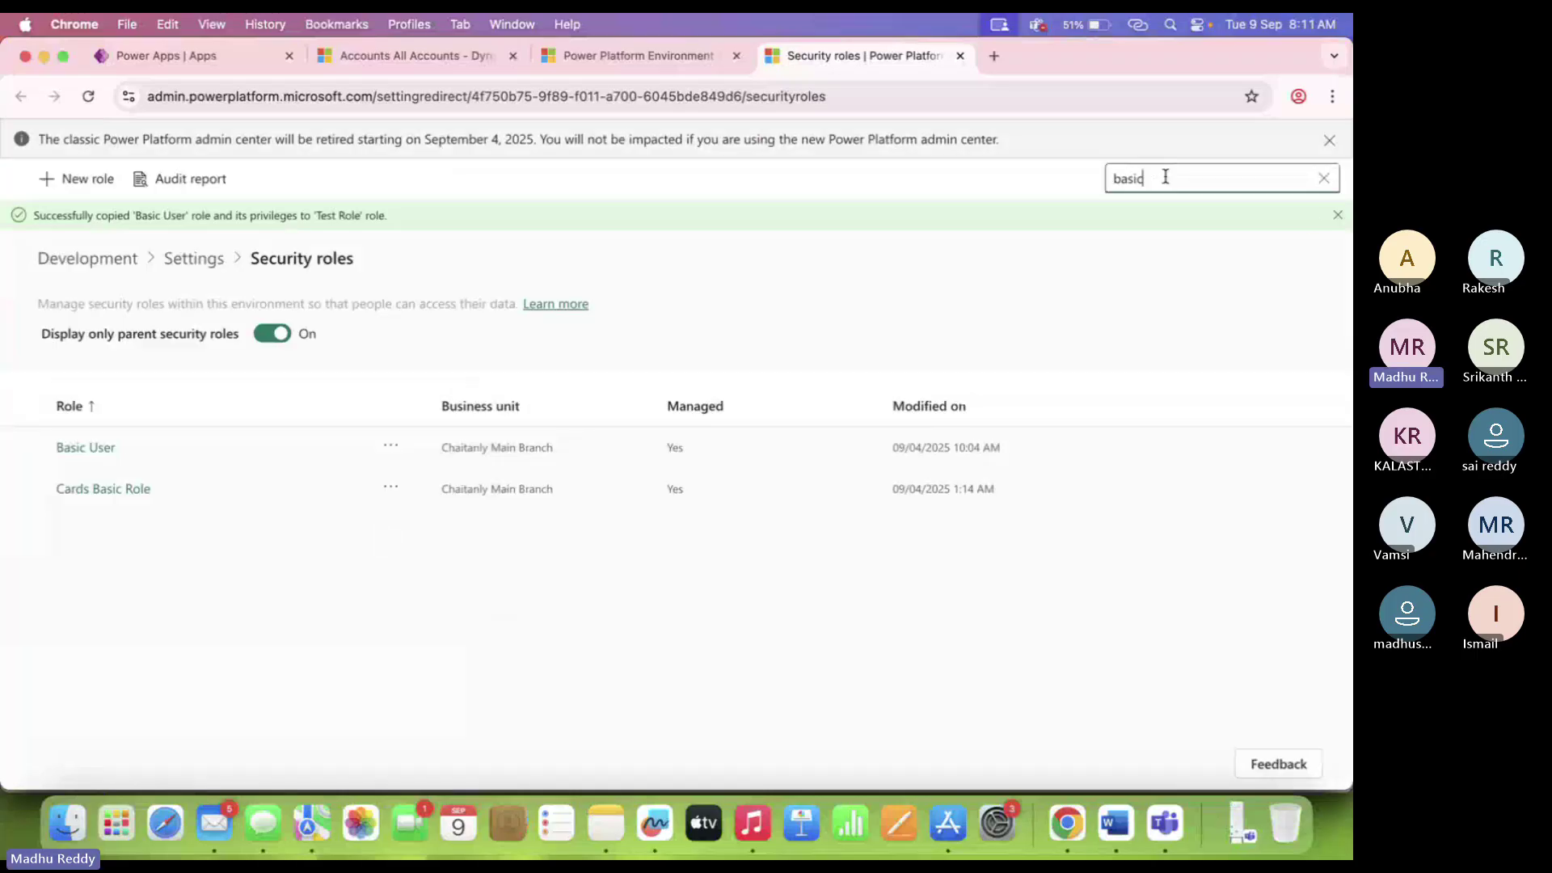
key("BackSpace")
key("BackSpace")
key("BackSpace")
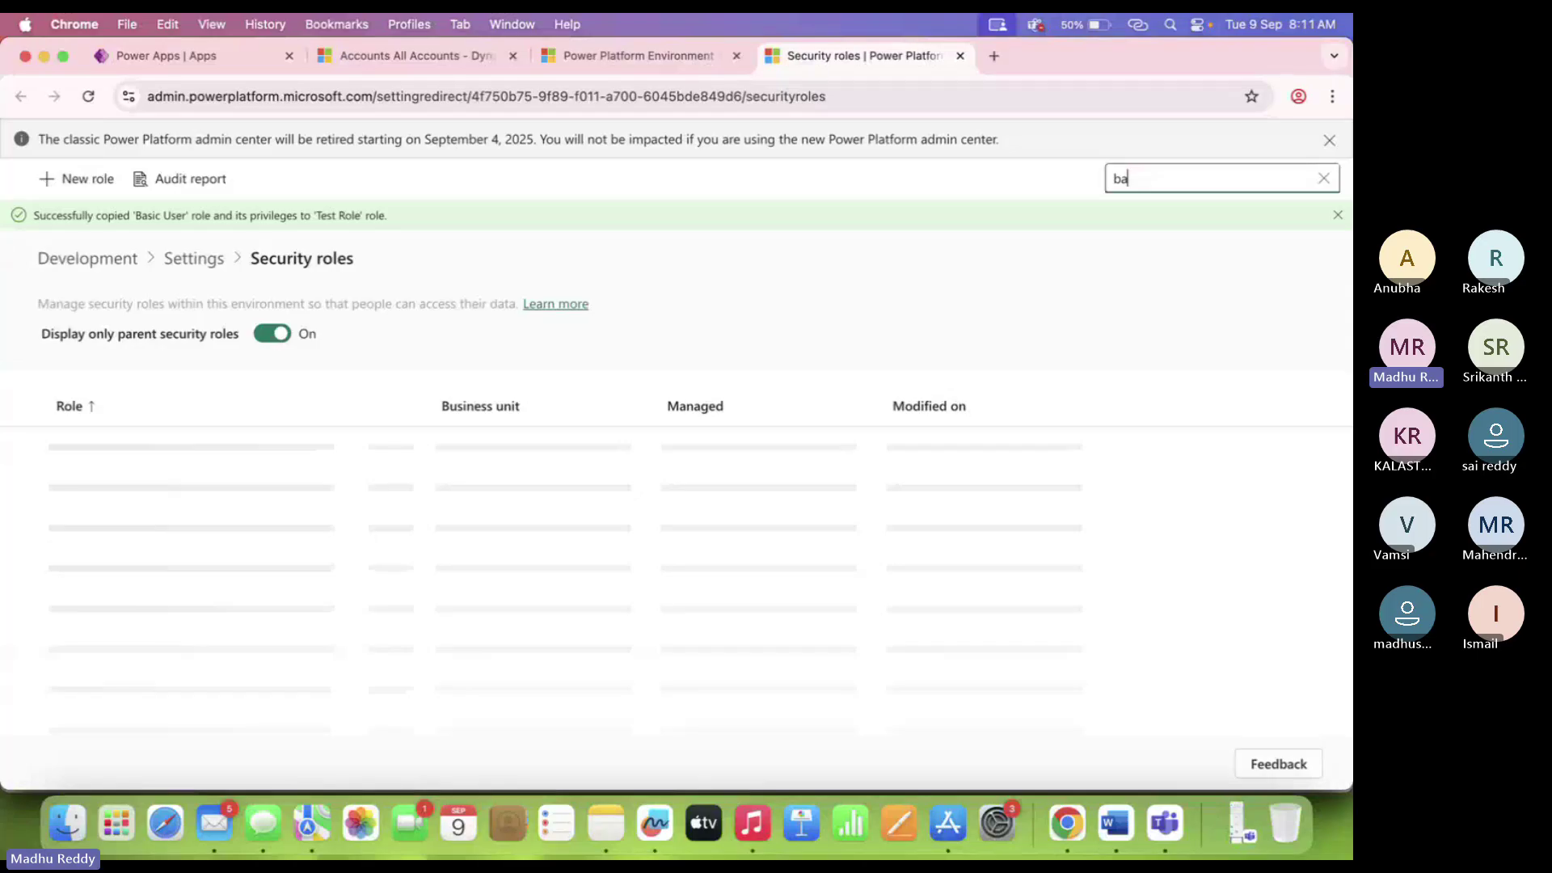
key("BackSpace")
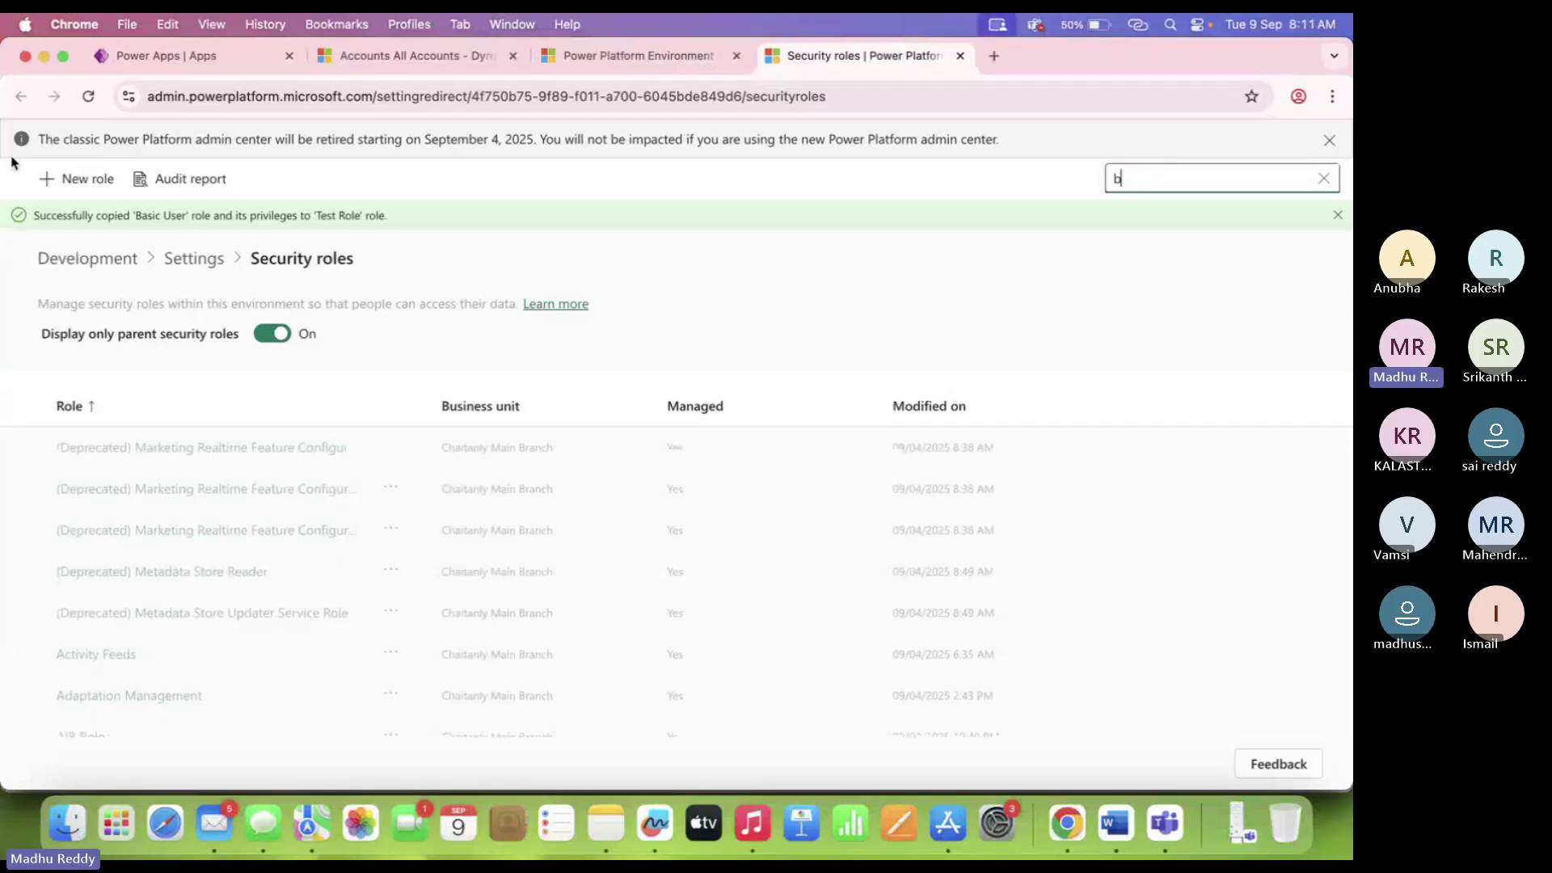
left_click(84, 179)
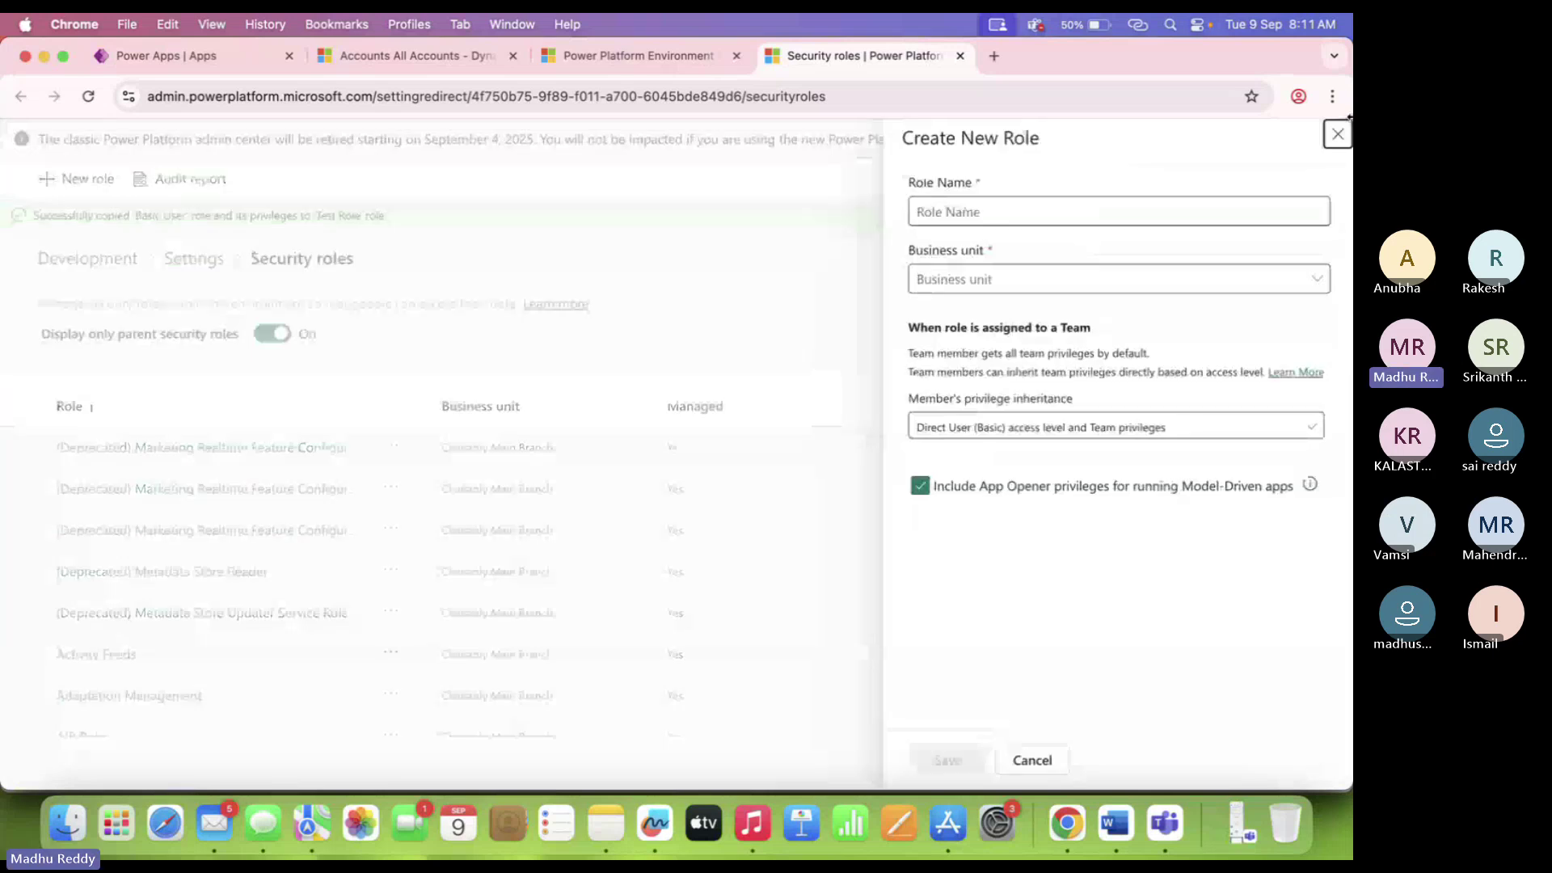
left_click(1345, 123)
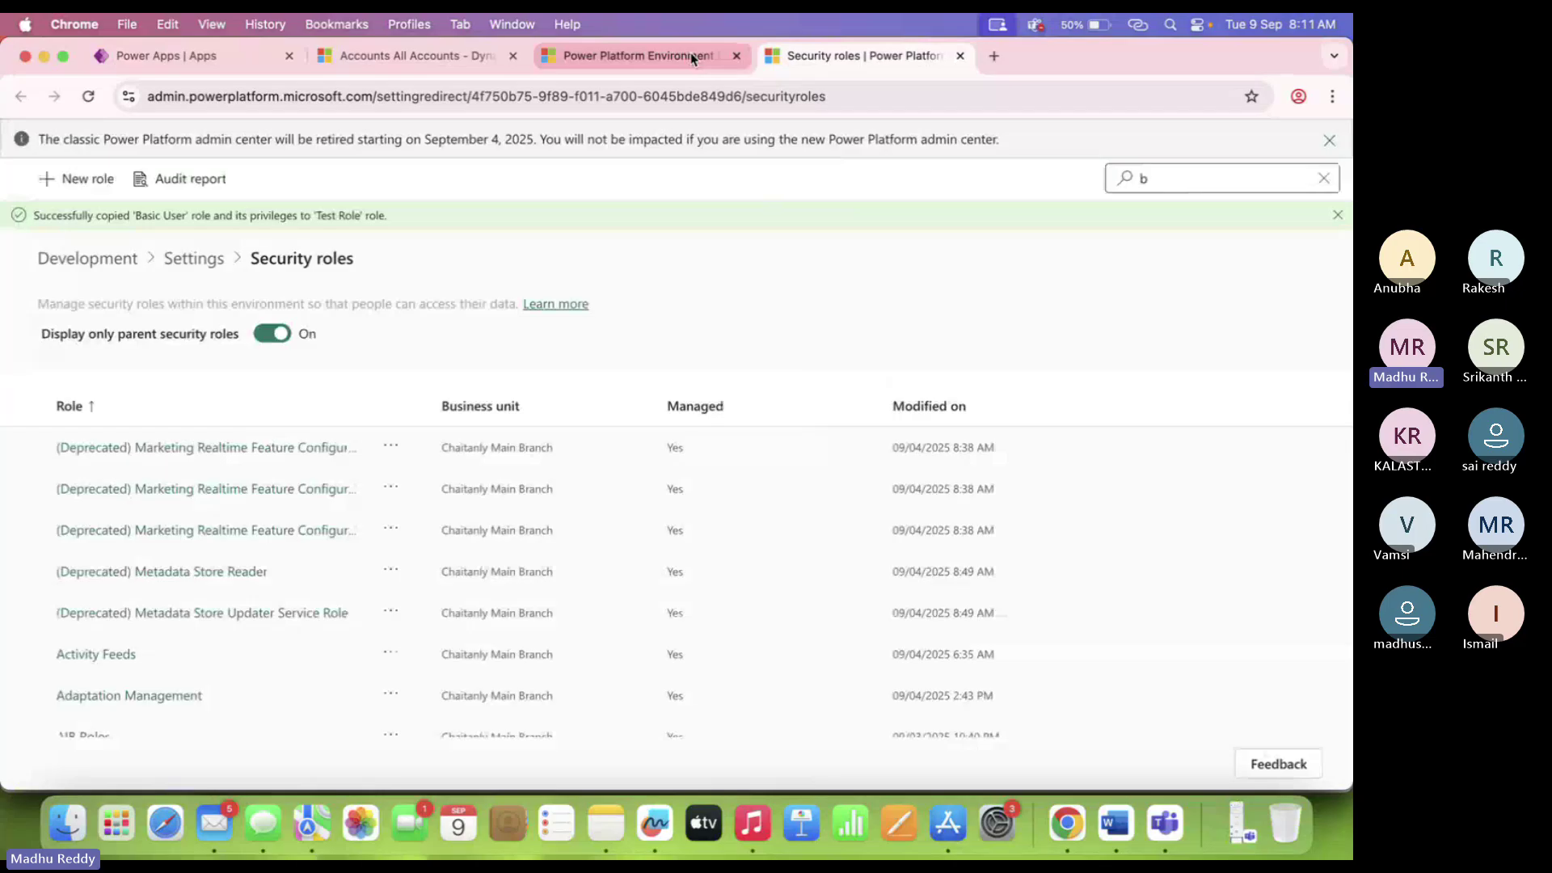
left_click(1325, 184)
left_click(1325, 184)
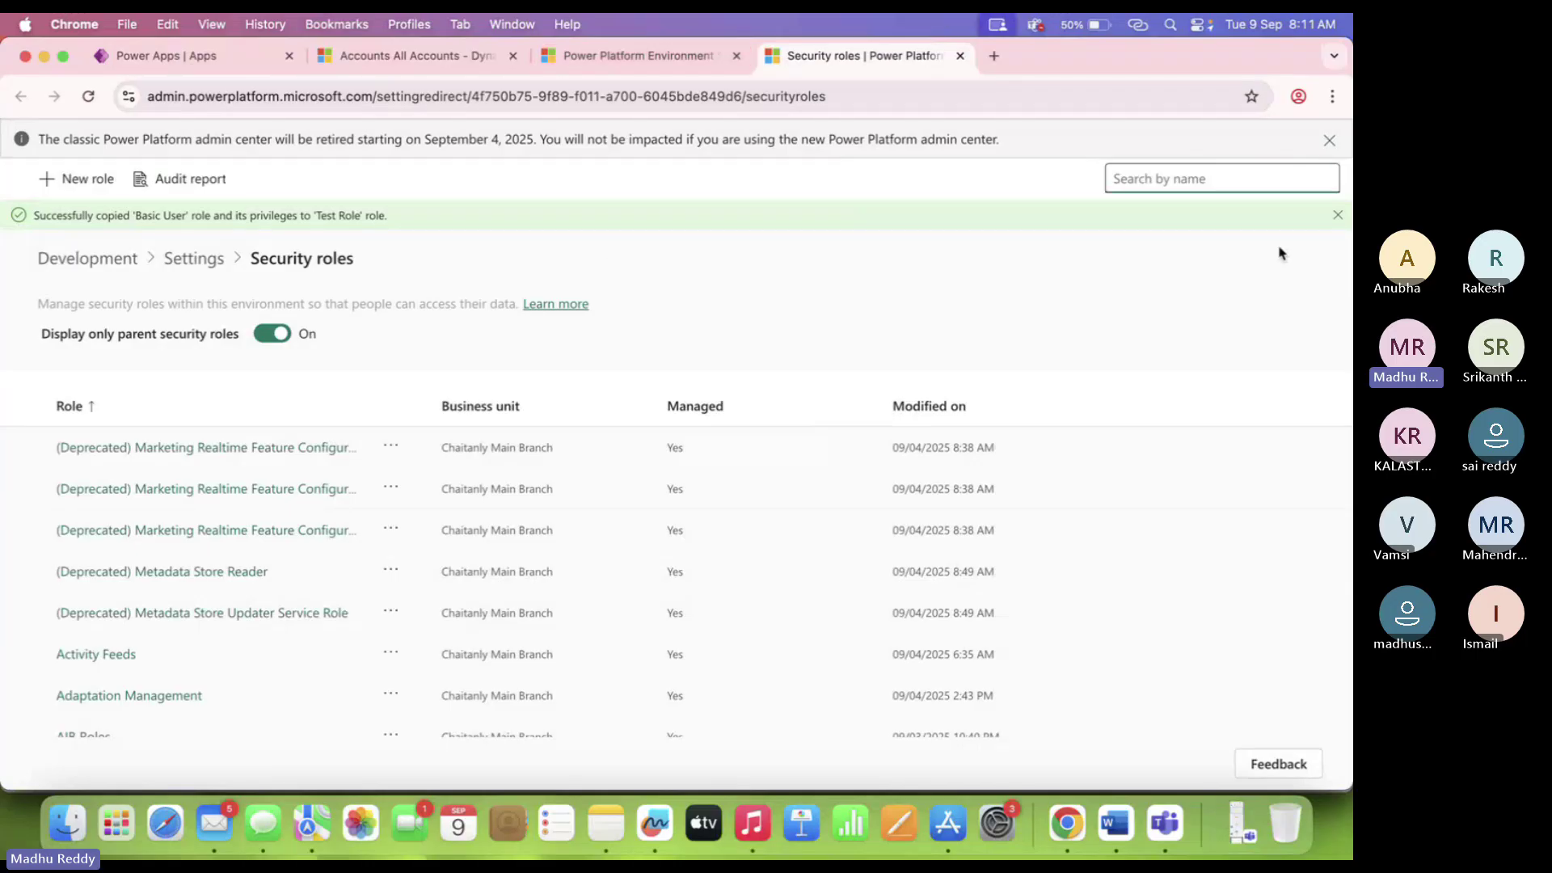
Search the security roles for "traini" and open the Training Role.
left_click(1203, 177)
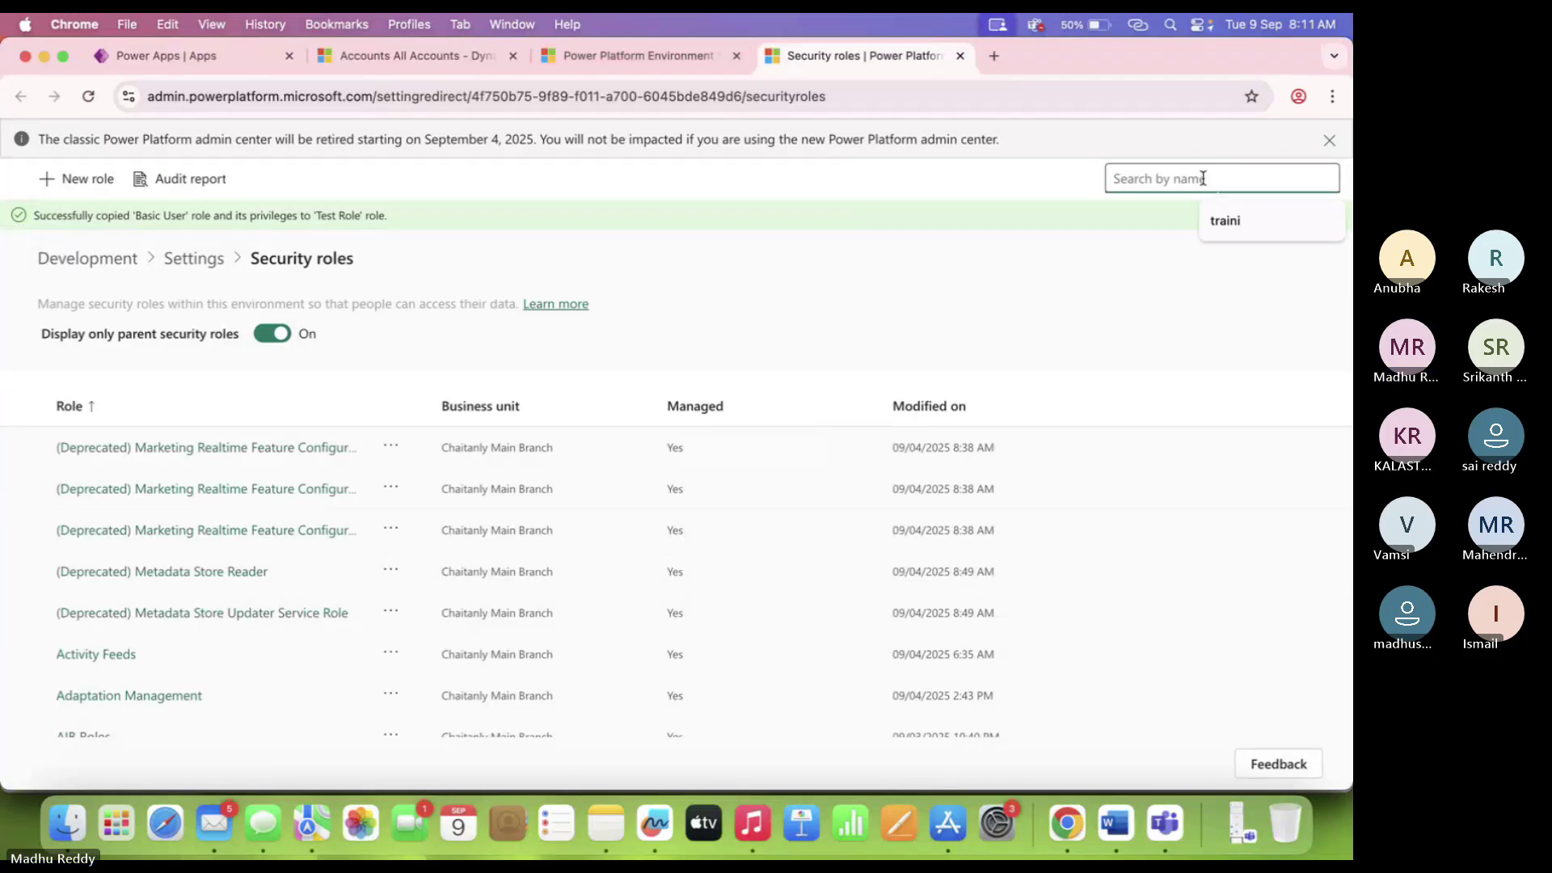
type("traini")
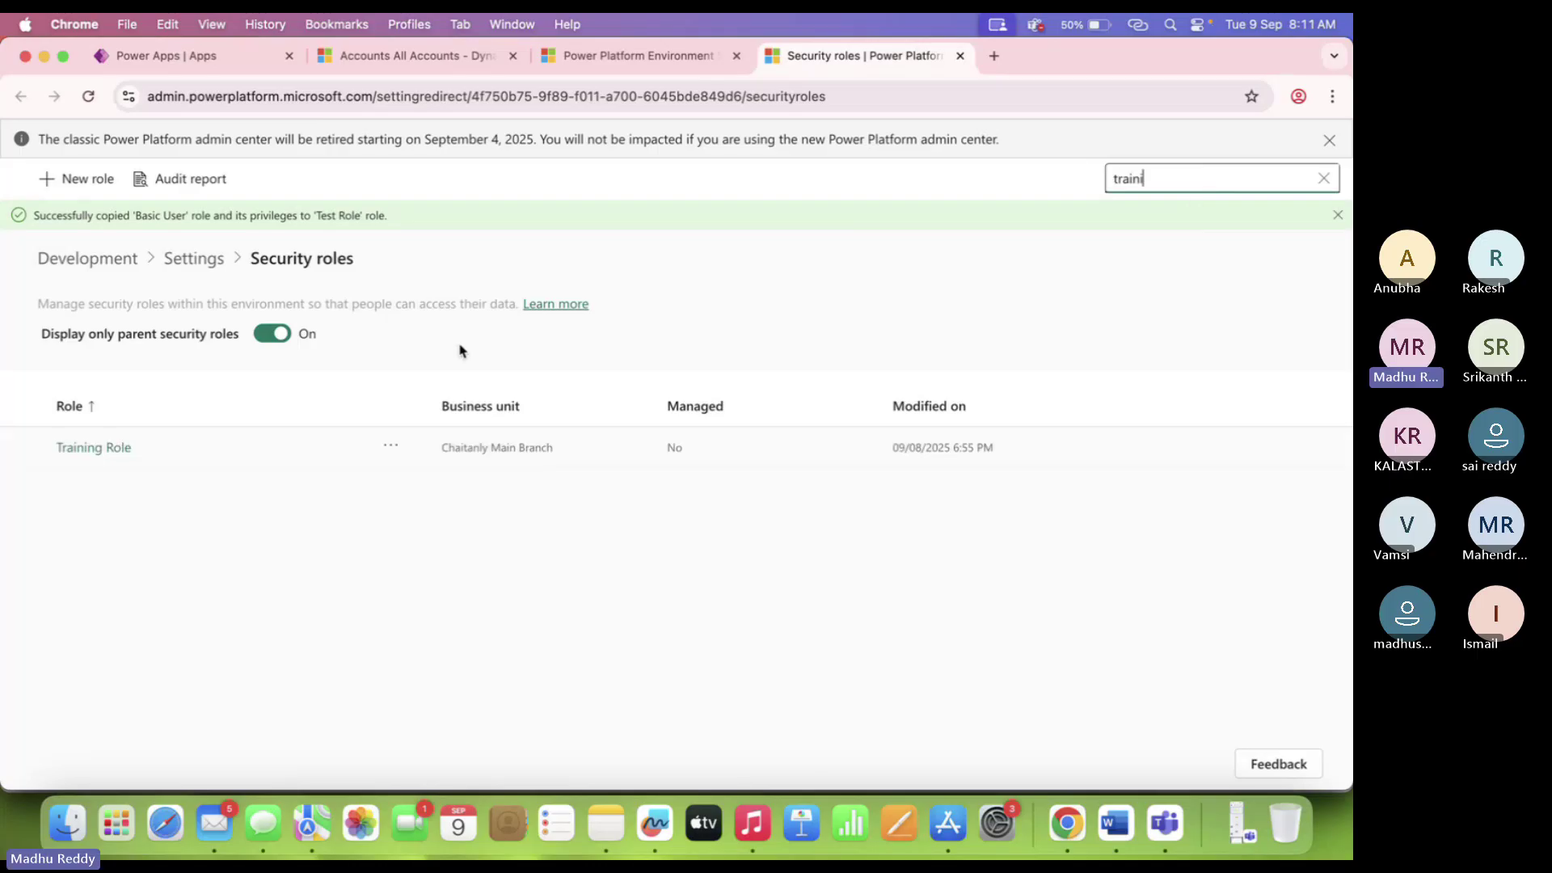
left_click(85, 452)
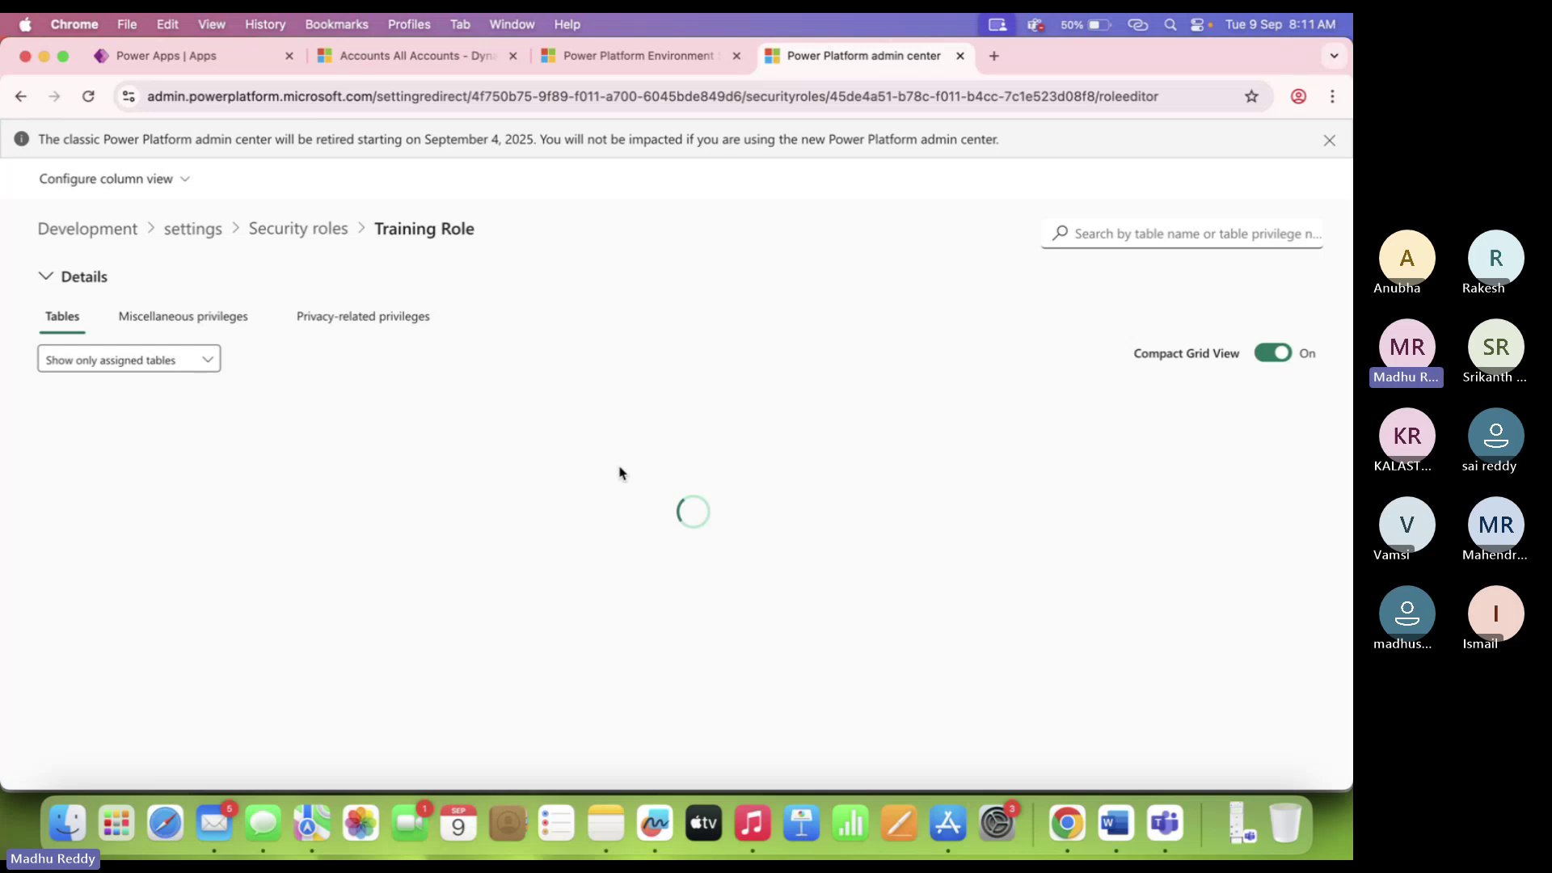
Filter the Training Role's tables by "account" and examine the Account table's privileges from Create through Share.
left_click(1181, 234)
type("accoun")
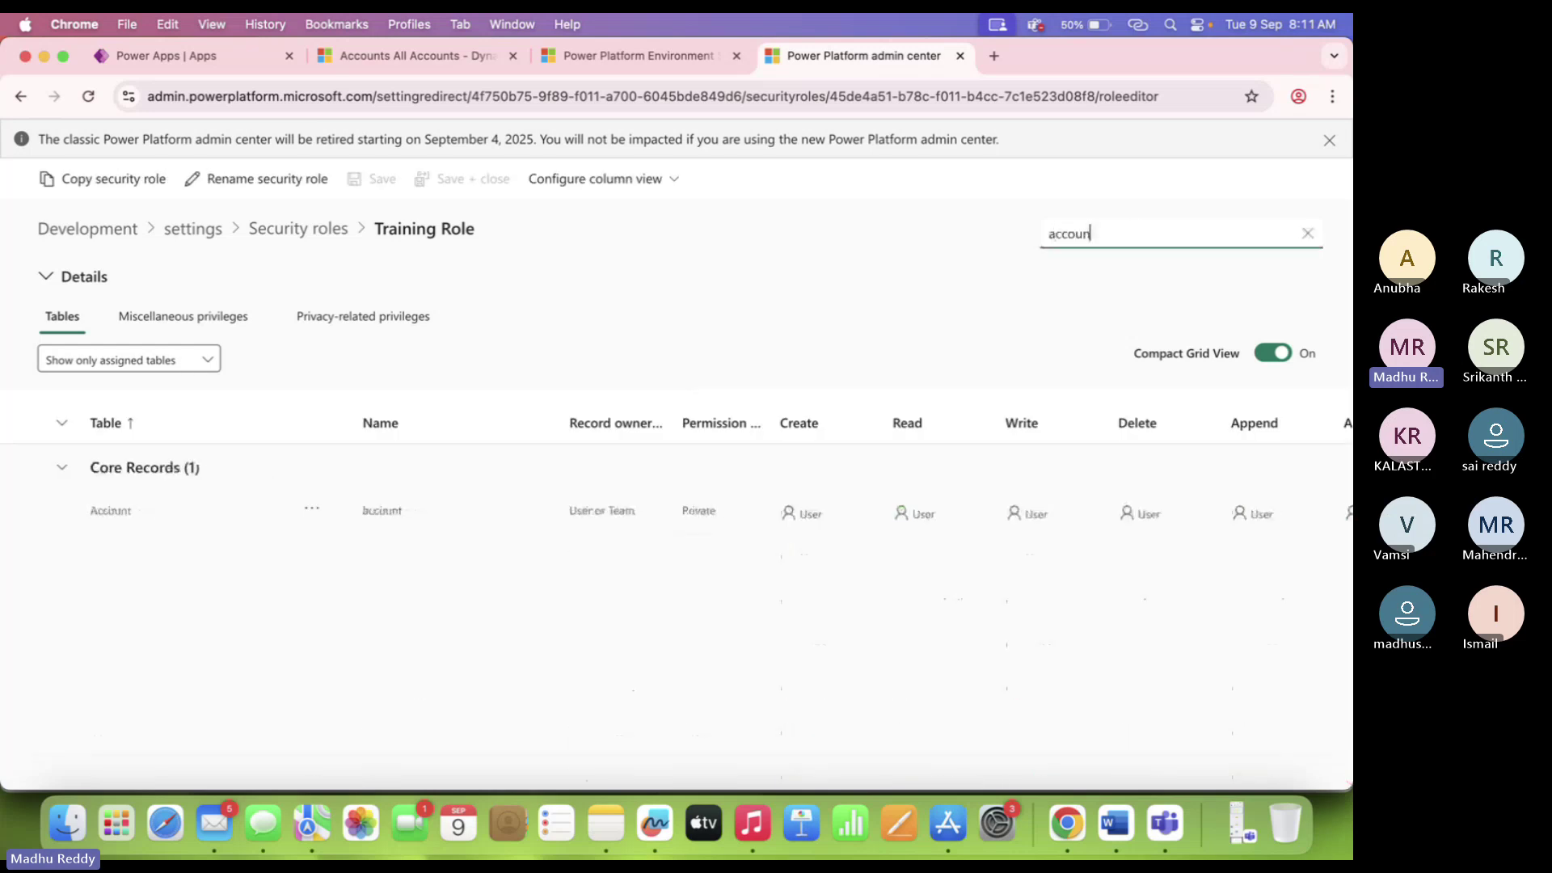
type("t")
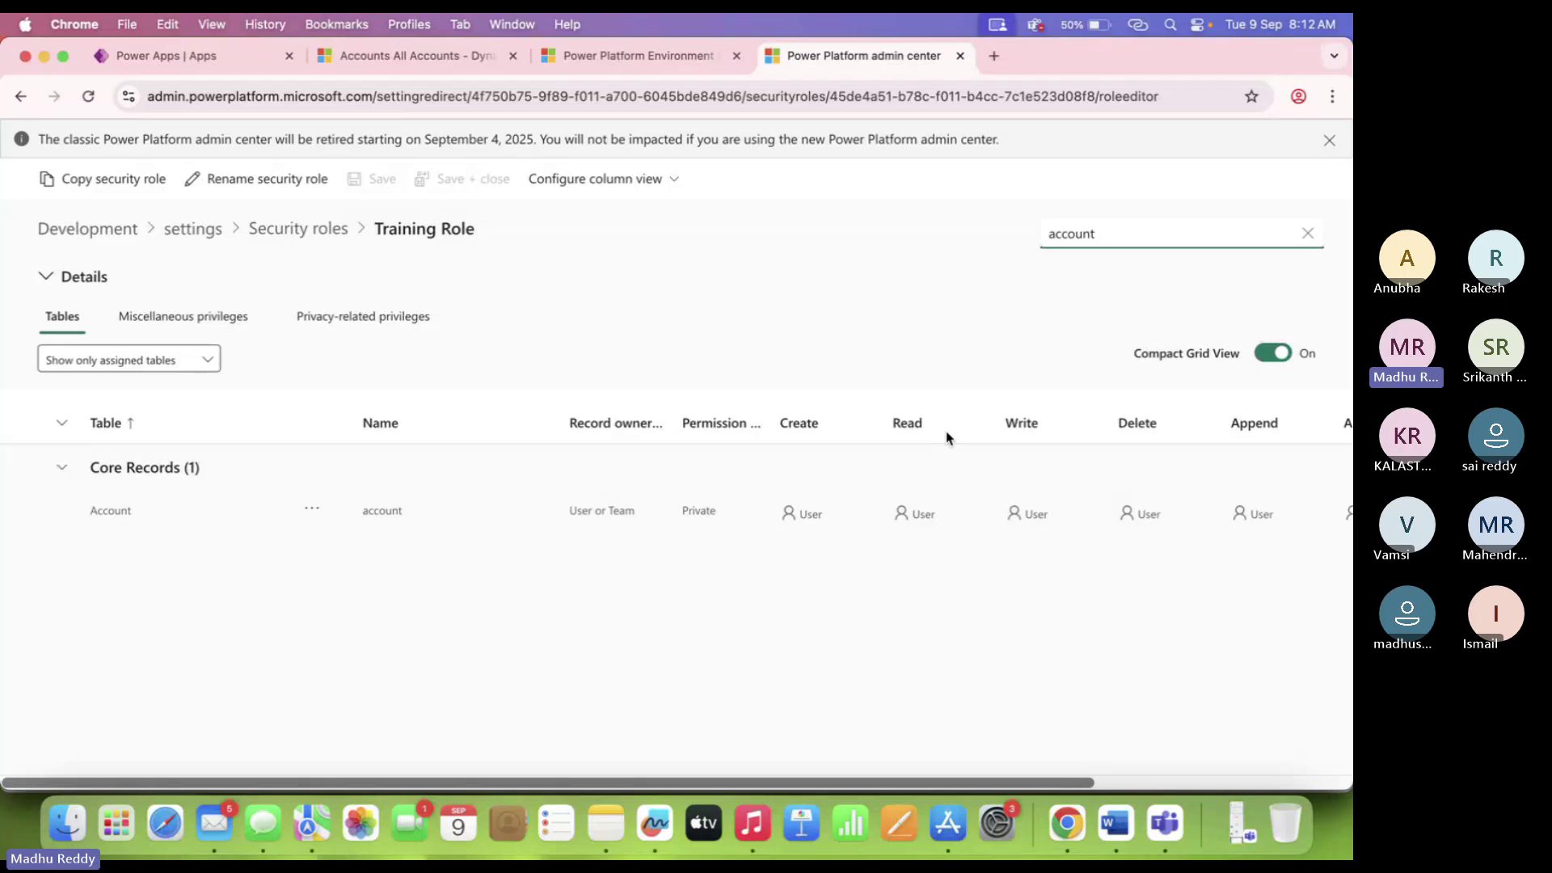
scroll(1010, 436, "right", 5)
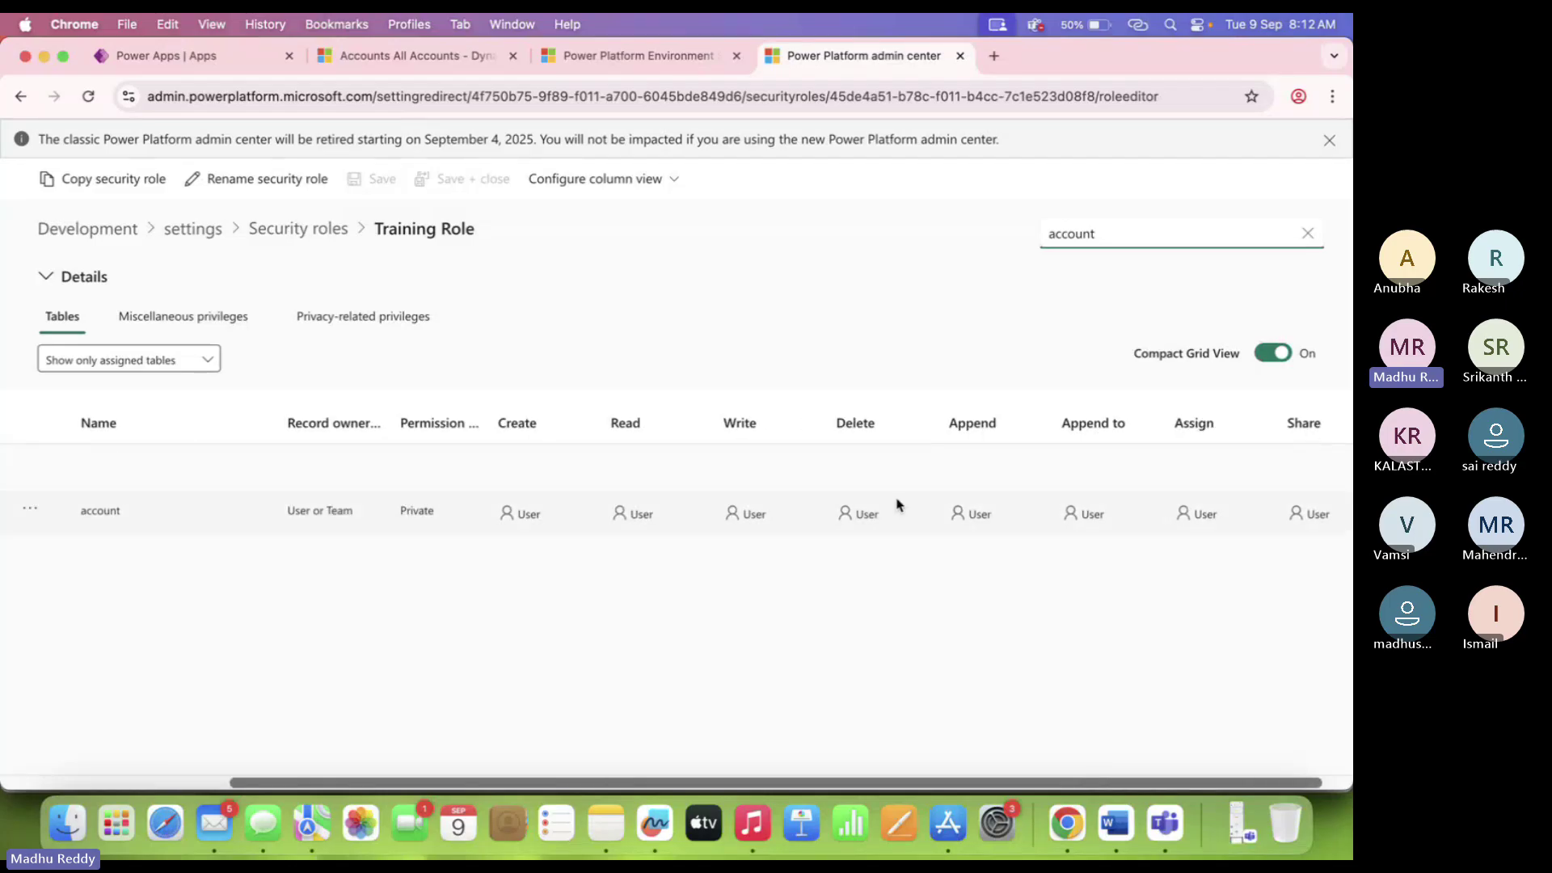
scroll(665, 555, "left", 5)
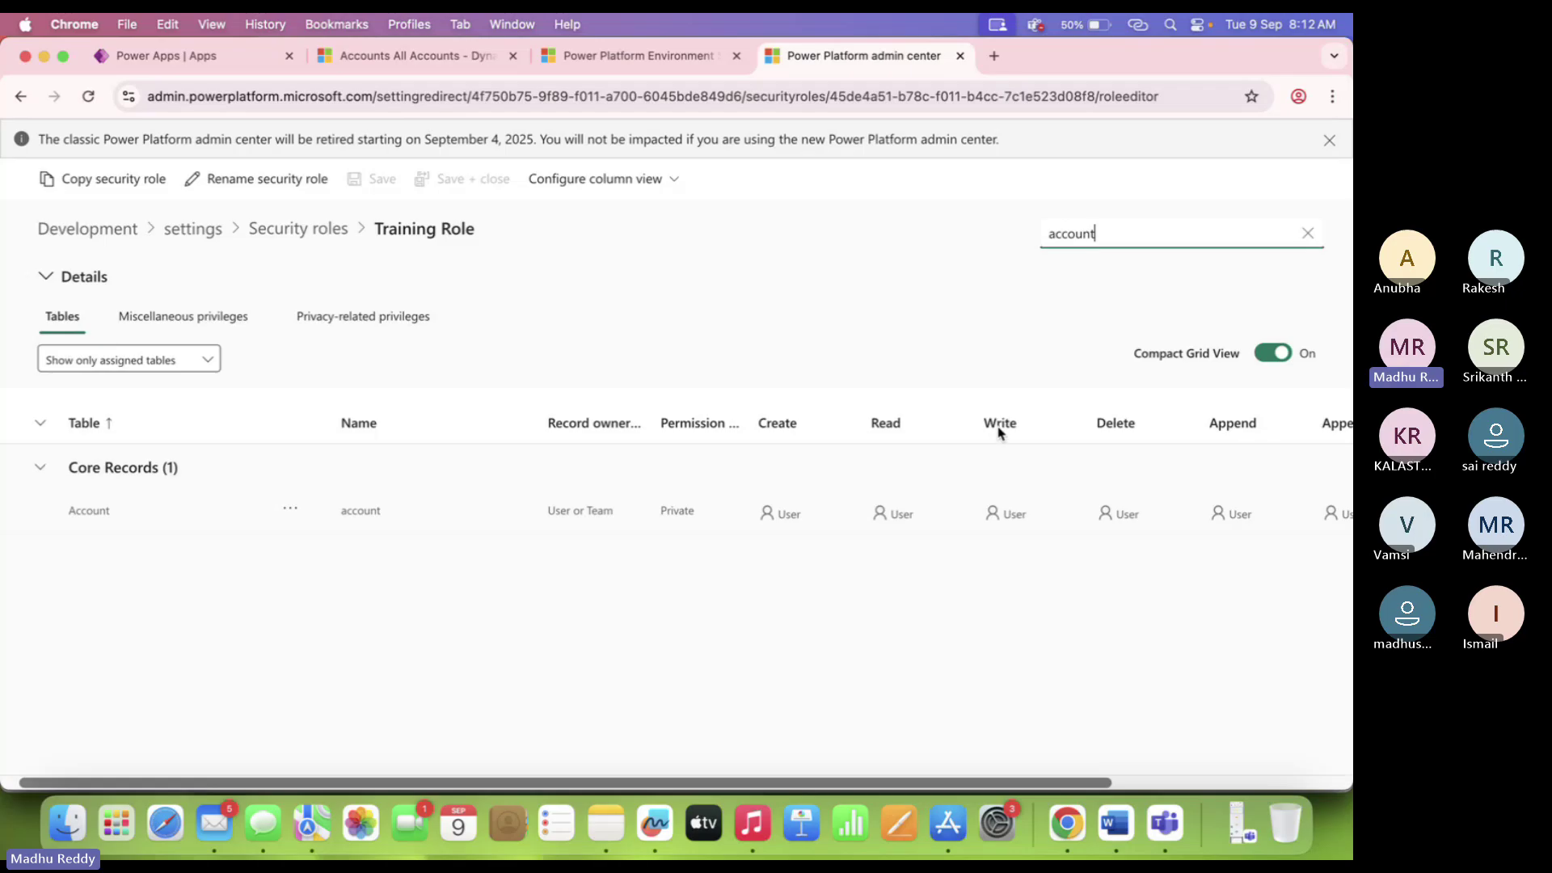
scroll(1128, 439, "right", 2)
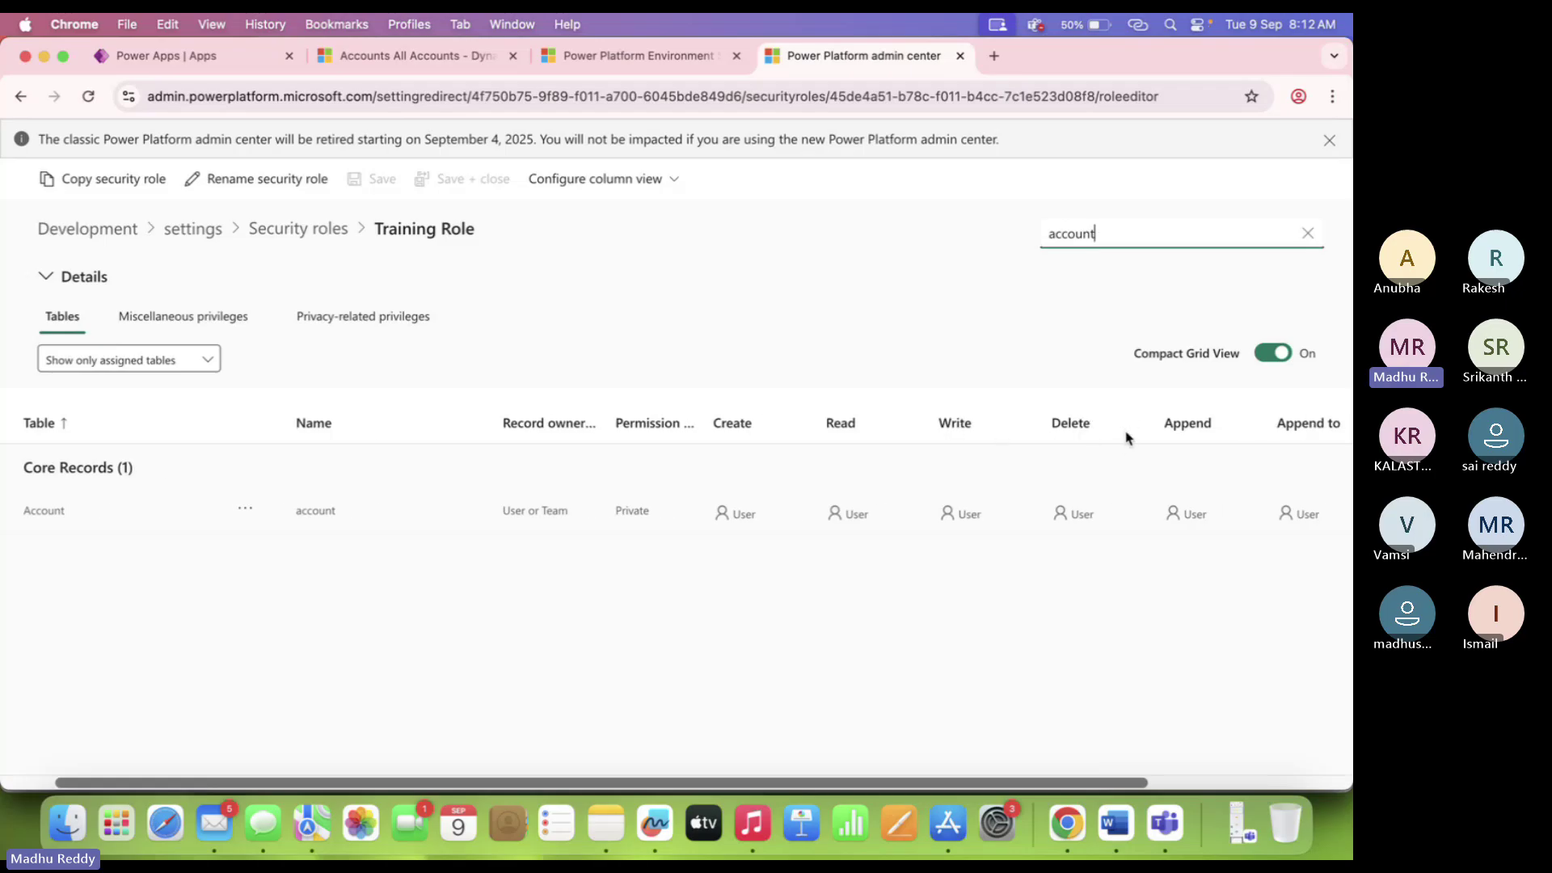
scroll(1127, 439, "right", 6)
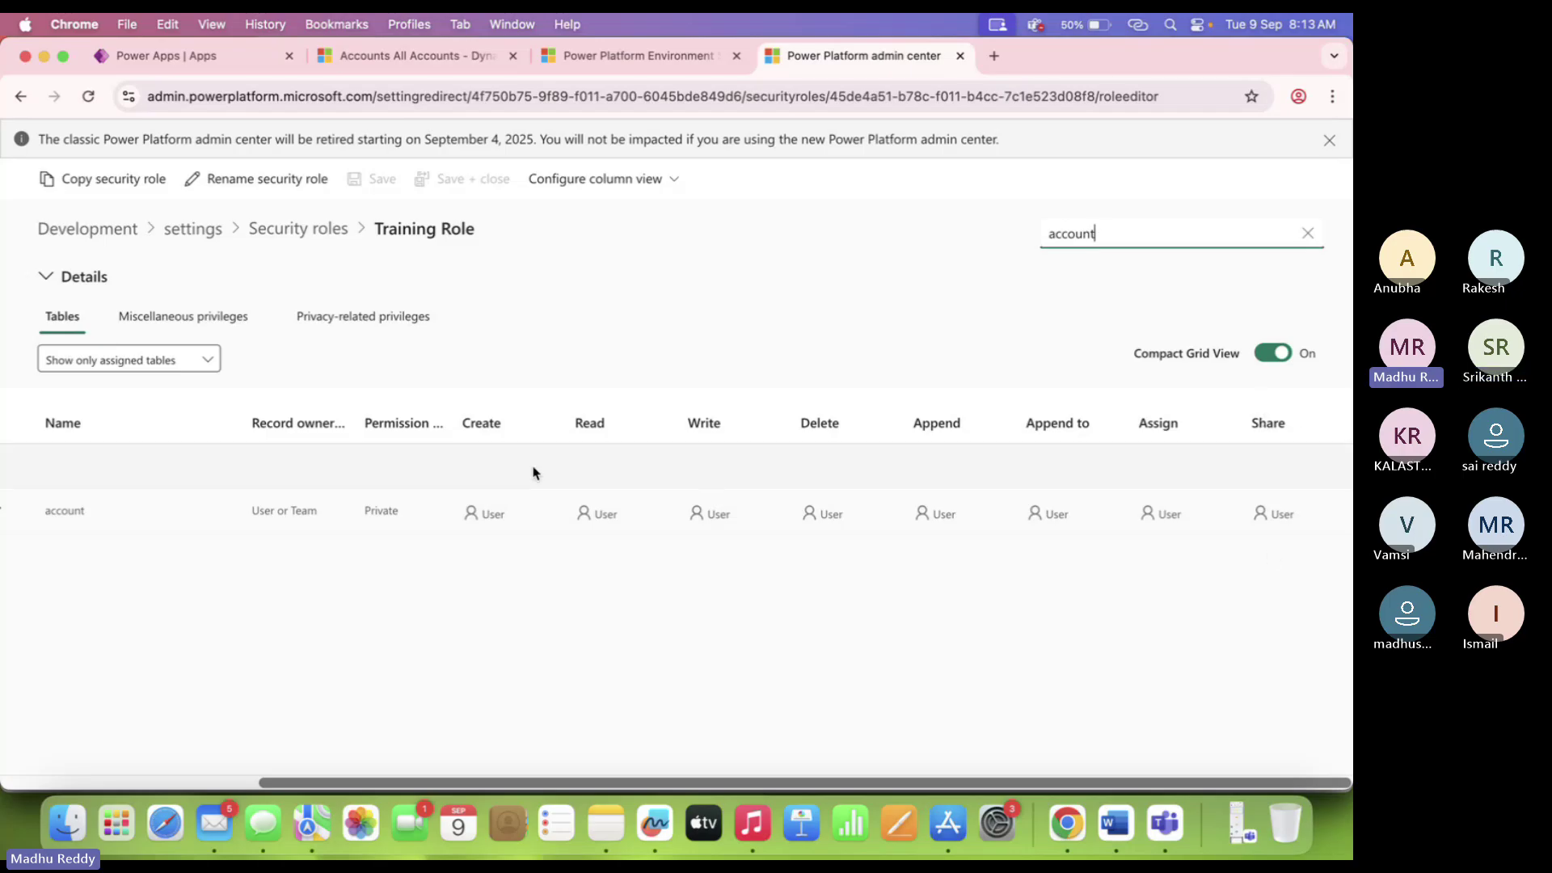
scroll(534, 468, "left", 3)
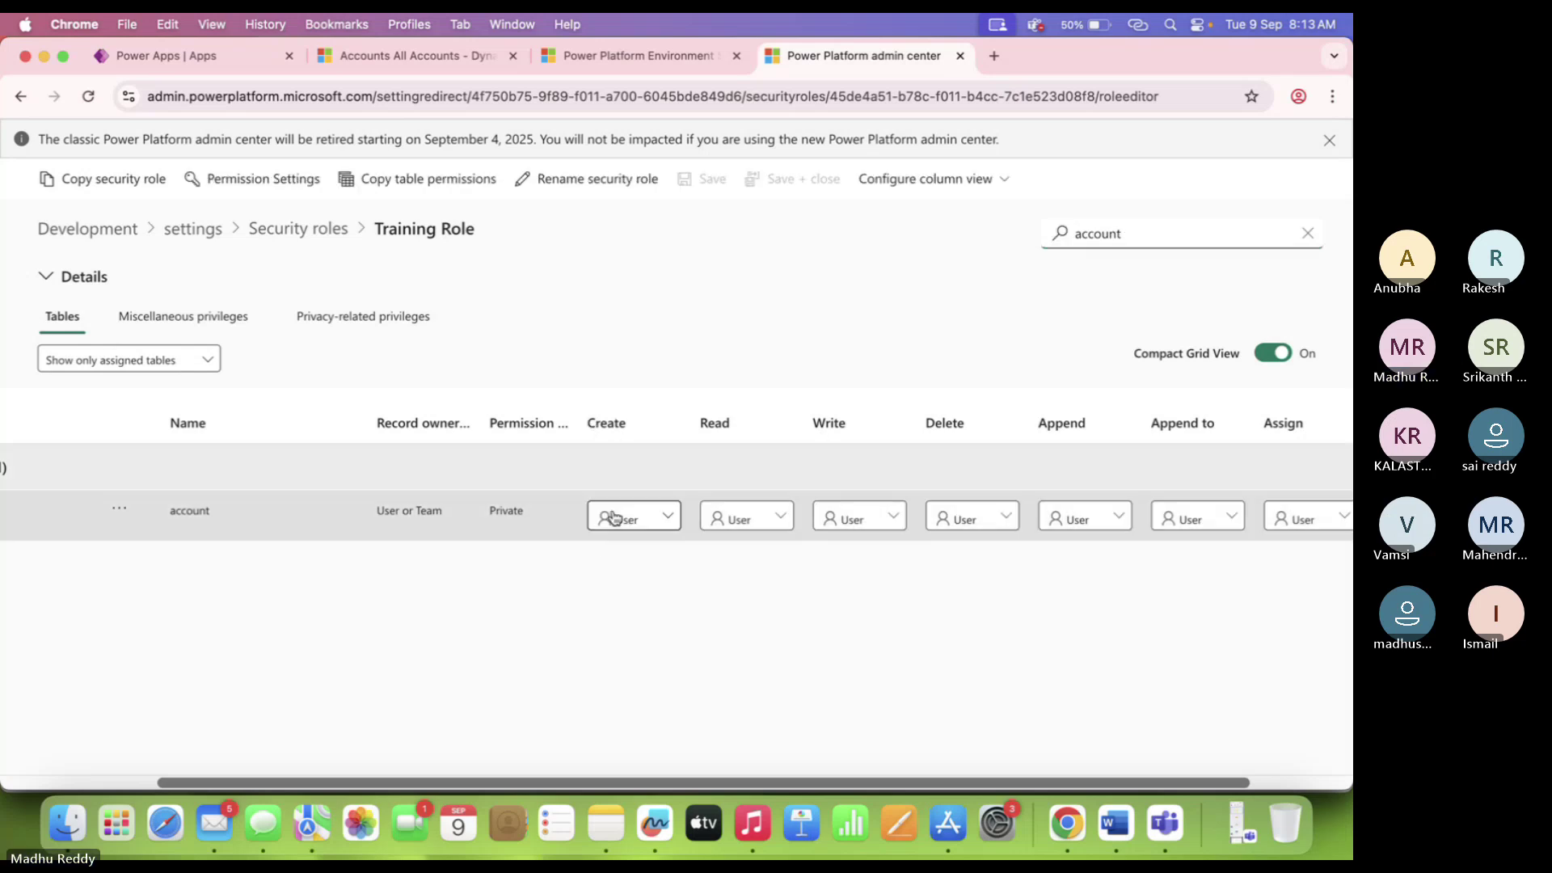
Review the access levels available for the Account table's Create privilege without changing it.
left_click(619, 521)
left_click(626, 525)
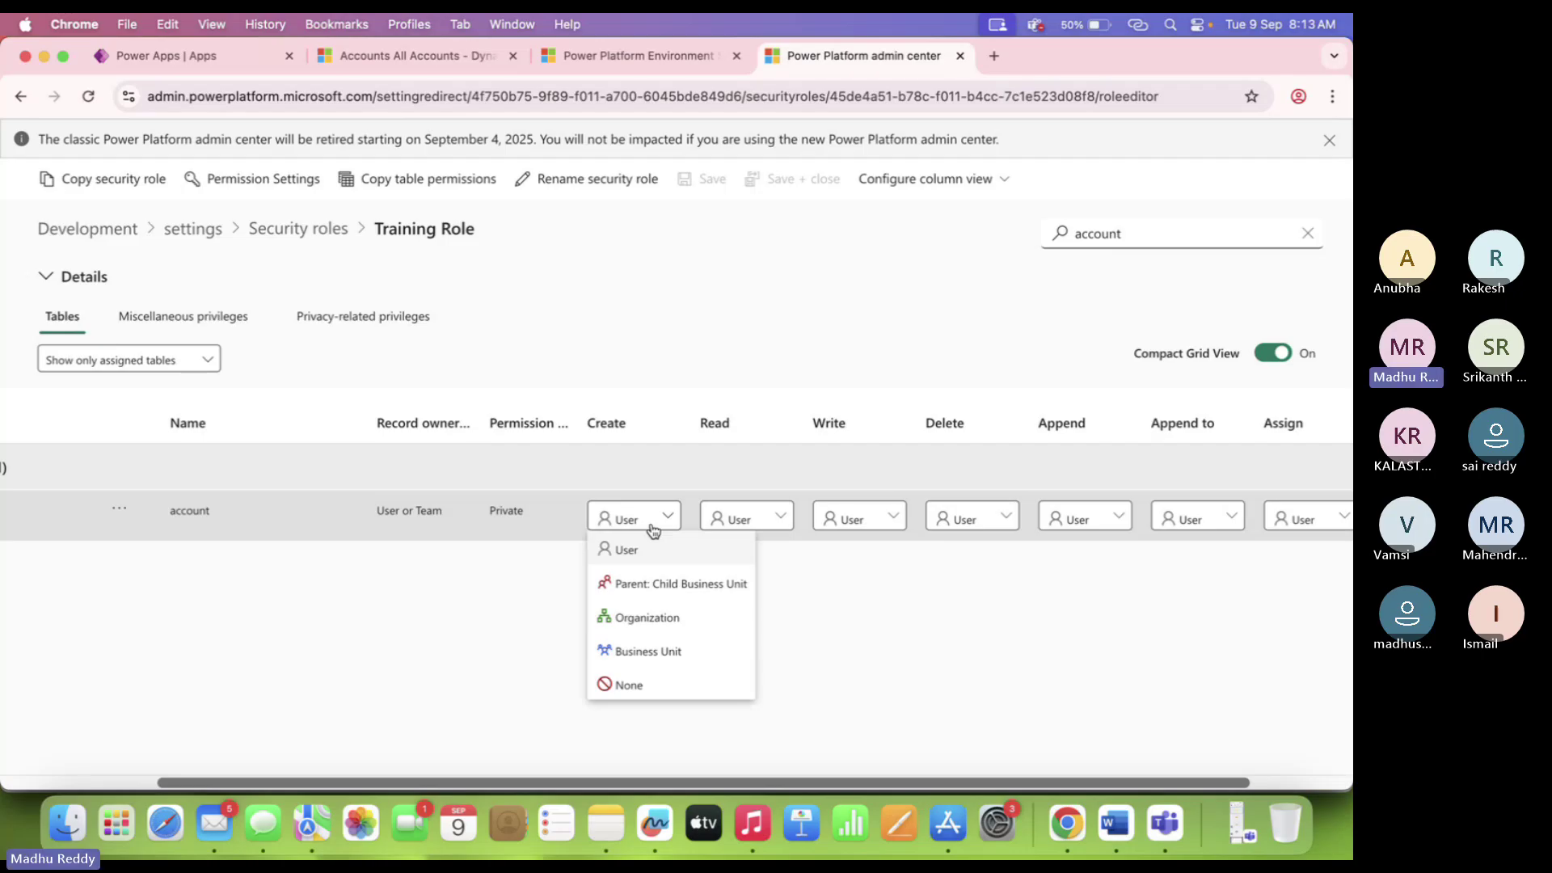
left_click(508, 591)
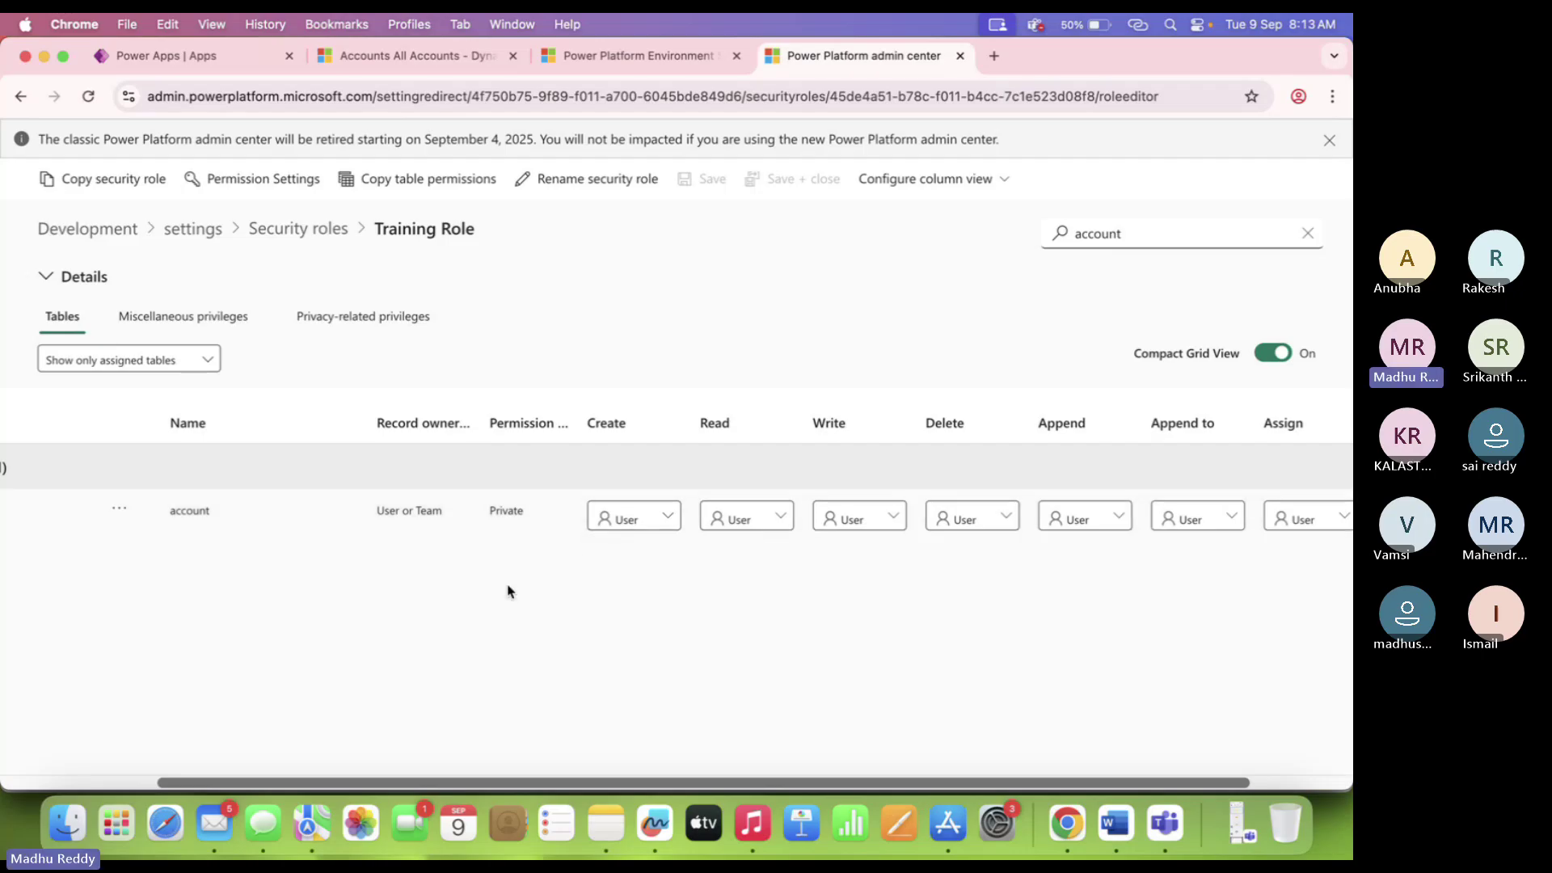
left_click(665, 521)
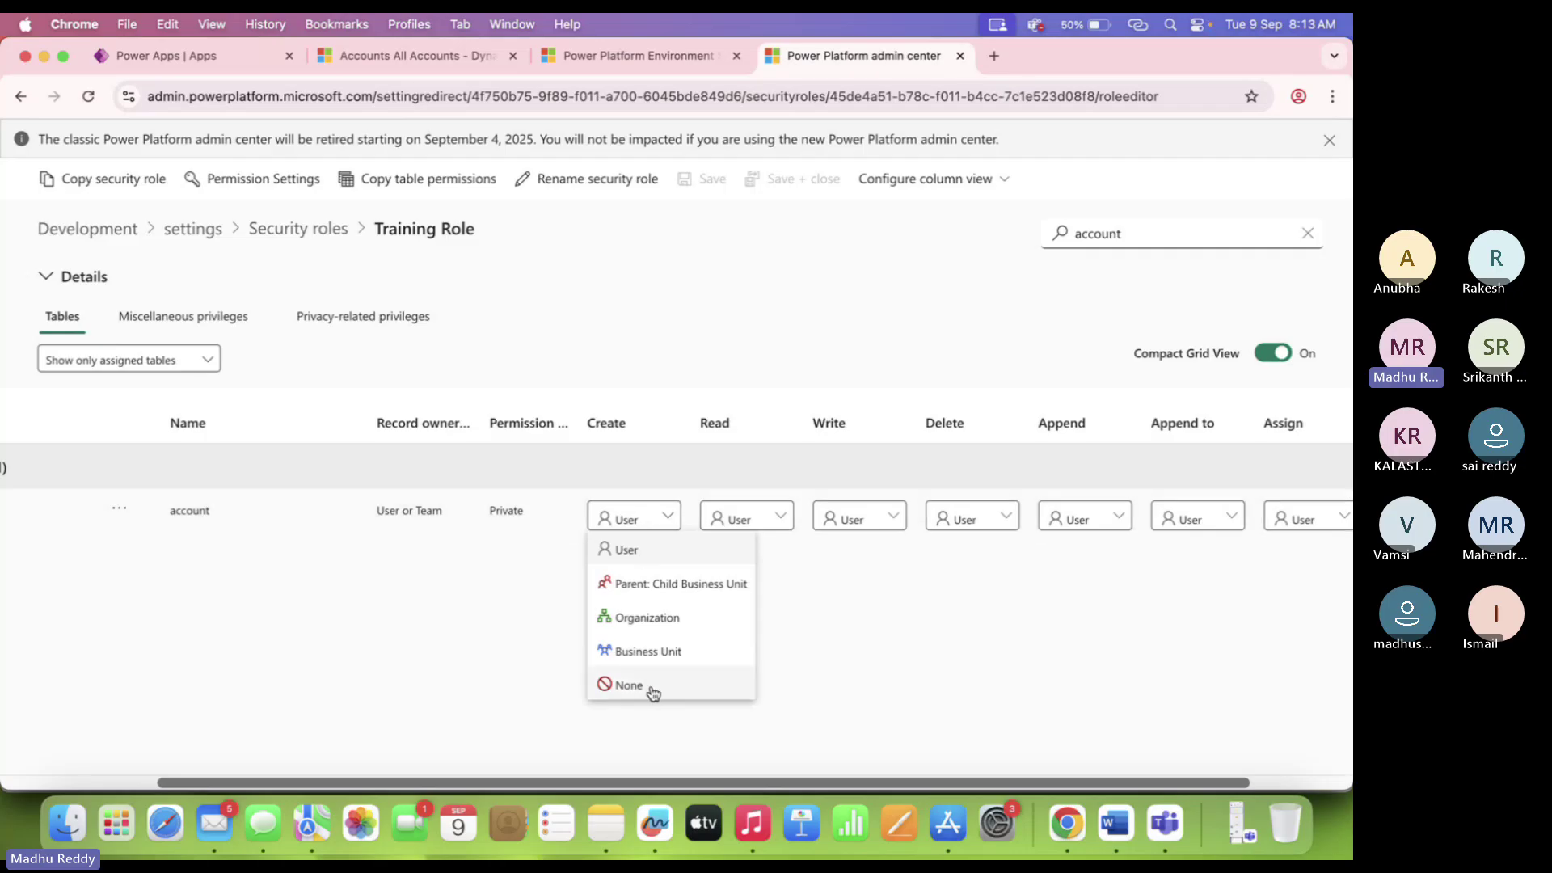
left_click(488, 671)
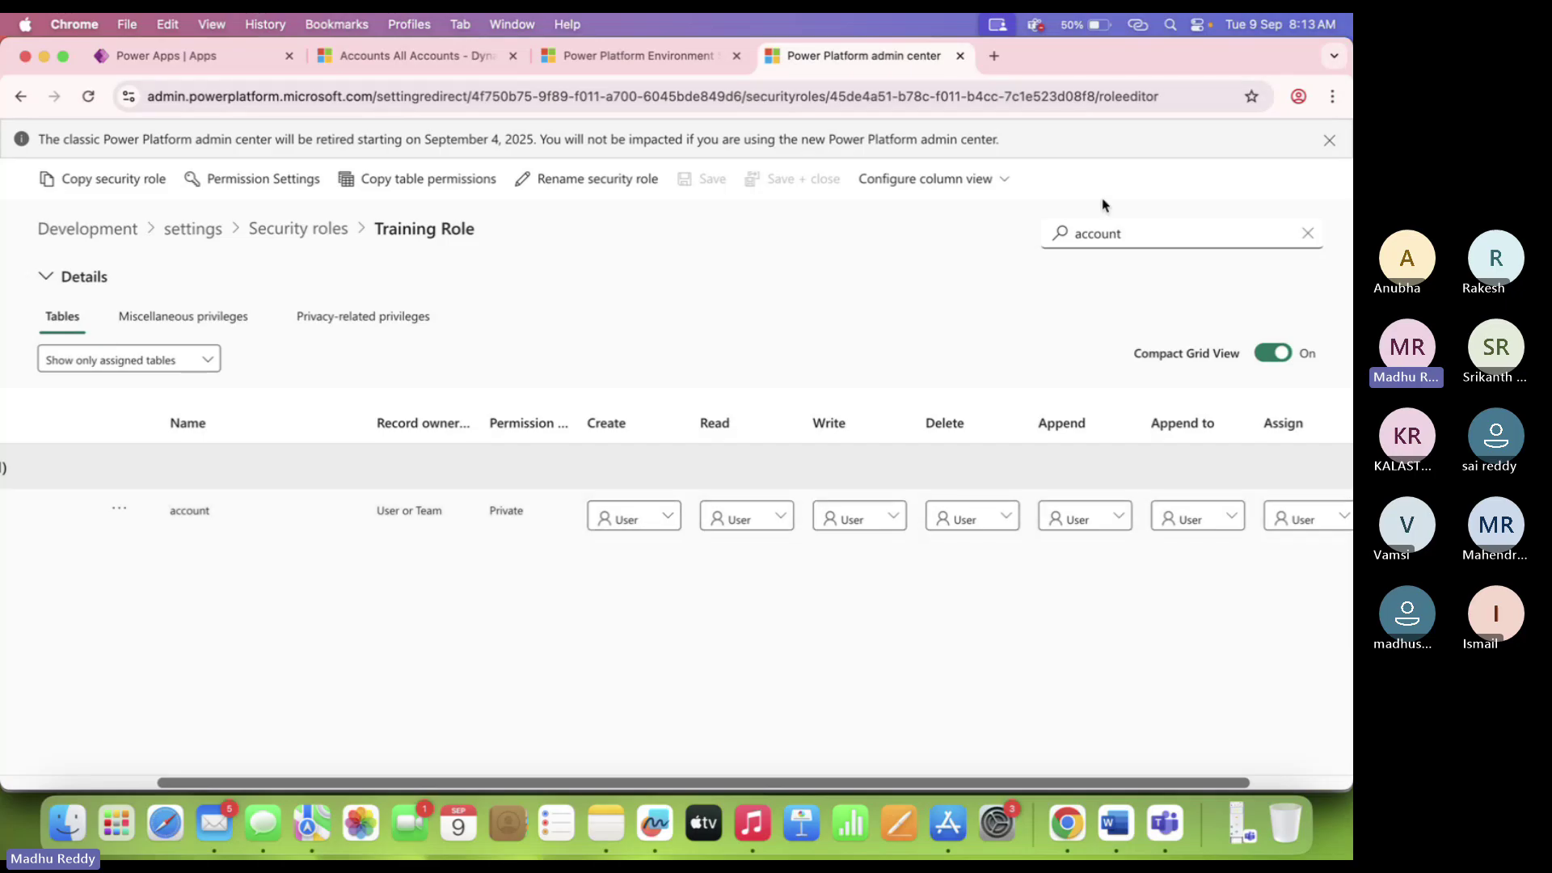
Switch to the User-1 Chrome profile and reload the Accounts list in Sales Hub.
left_click(1298, 97)
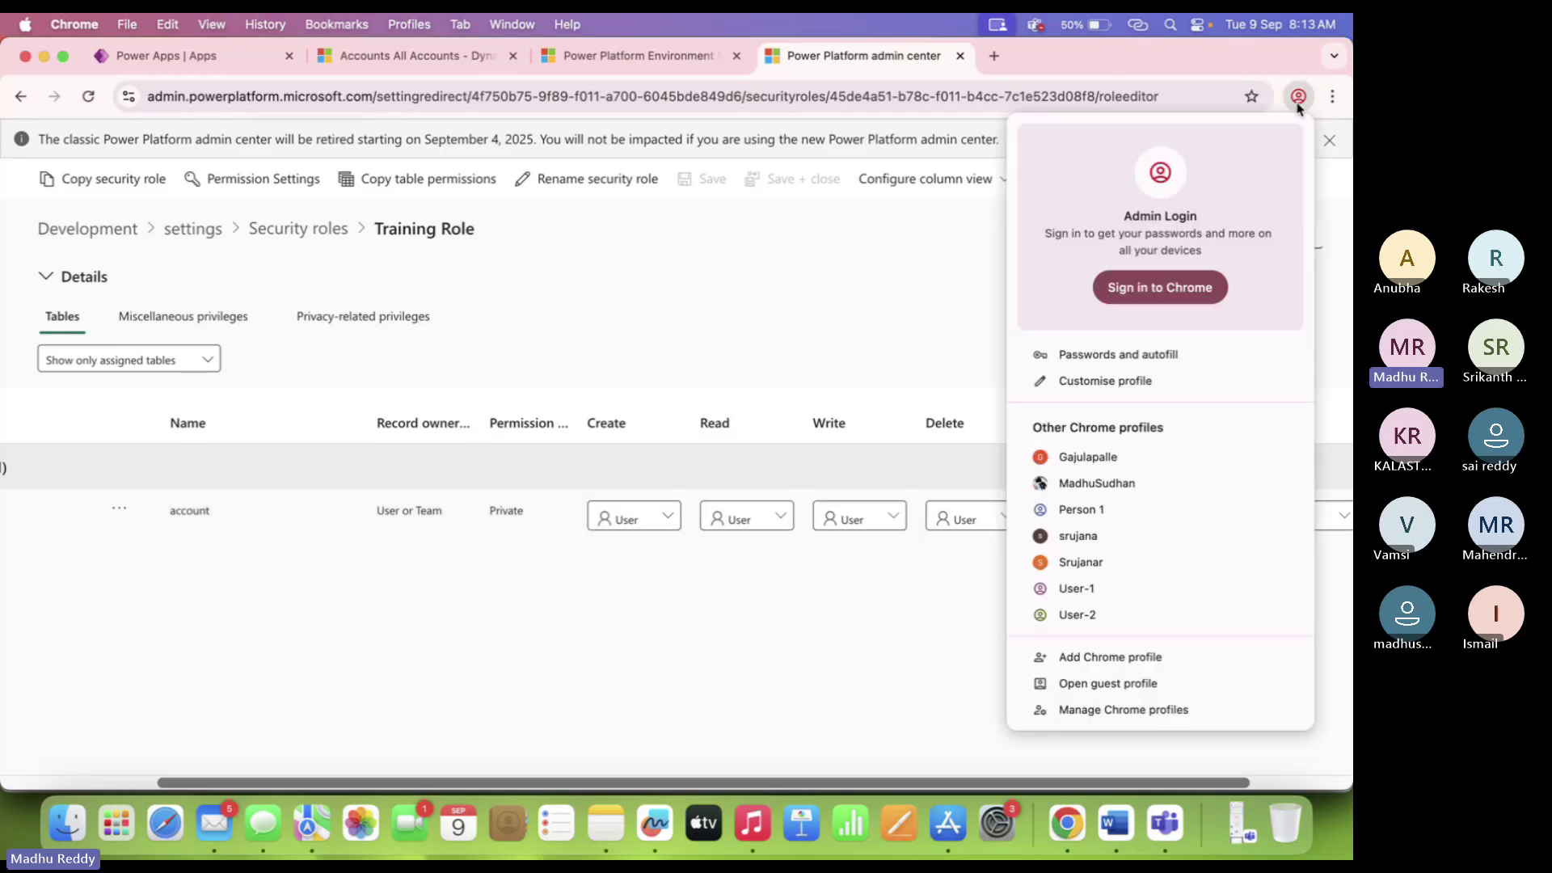
left_click(1090, 590)
left_click(806, 551)
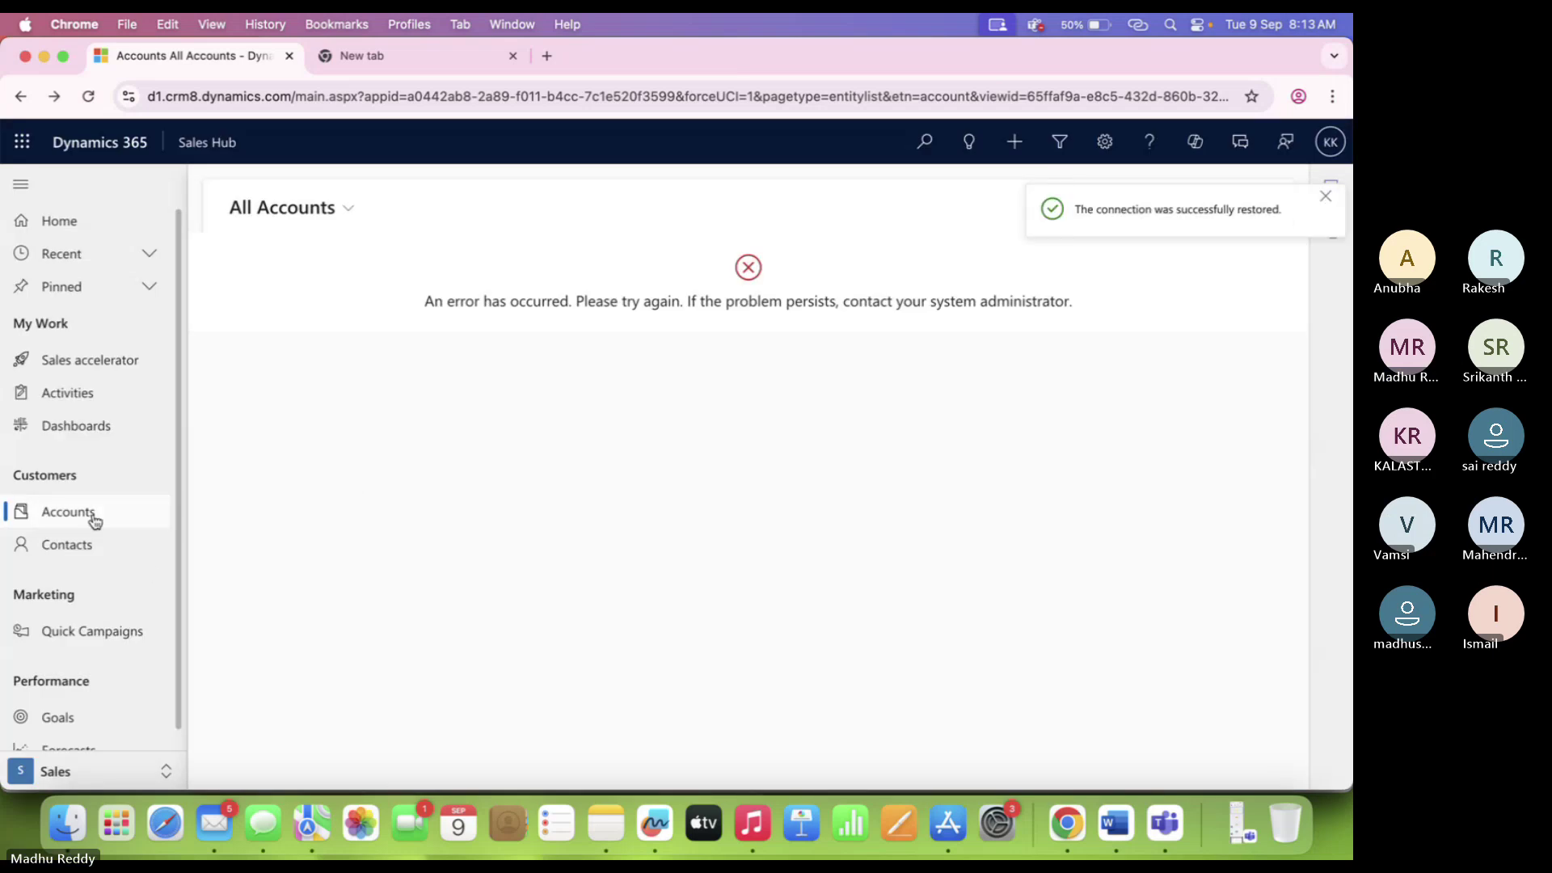
left_click(95, 519)
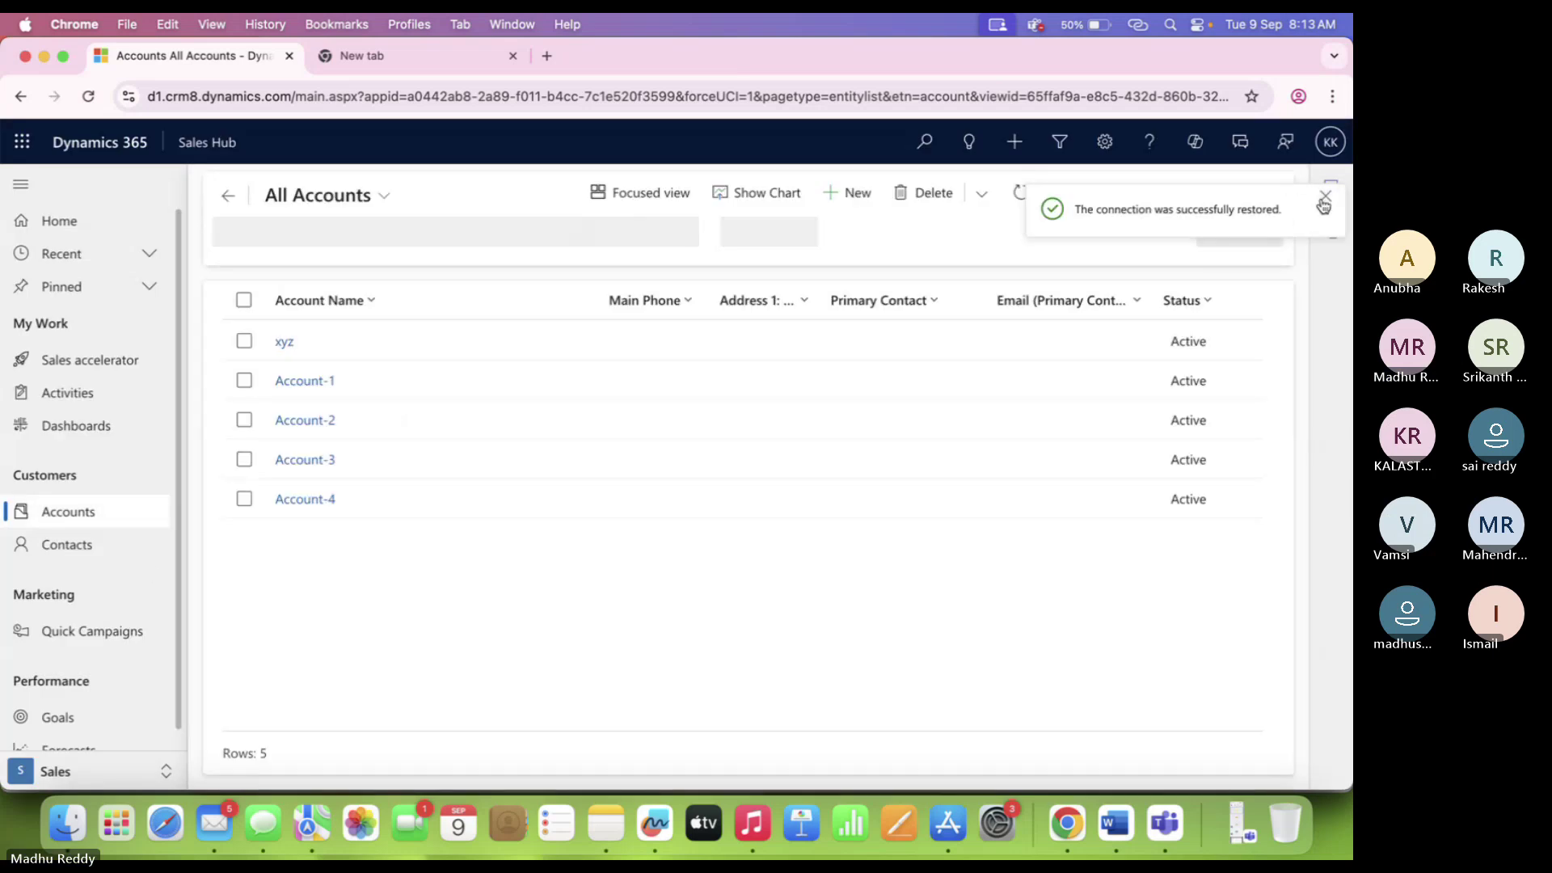
Dismiss the connection notification, try to create a new account as User-1, and acknowledge the resulting dialog.
left_click(1325, 198)
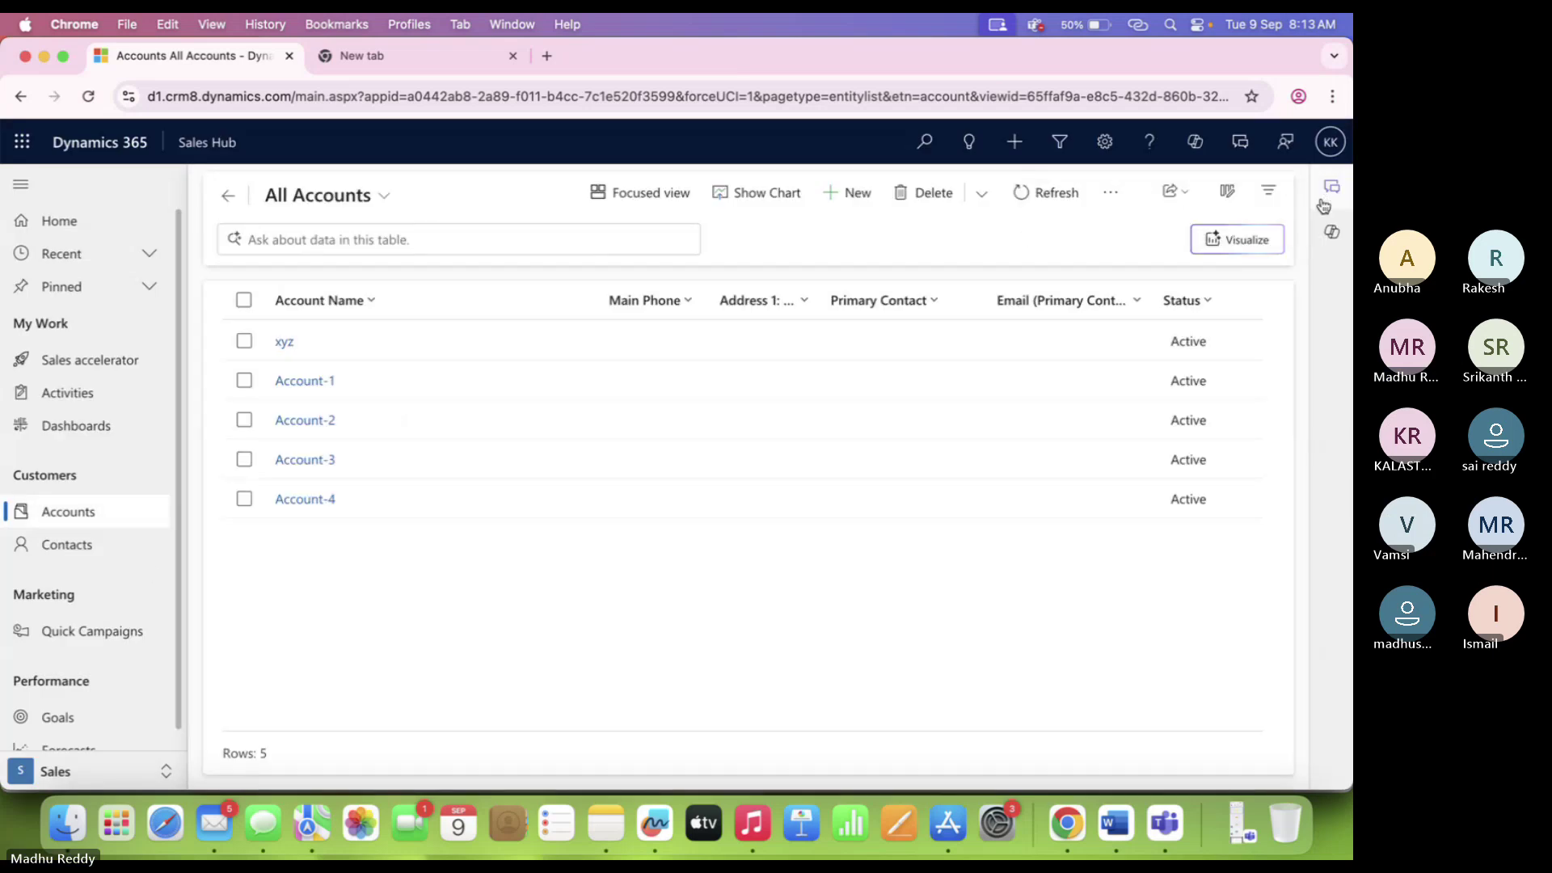
left_click(853, 196)
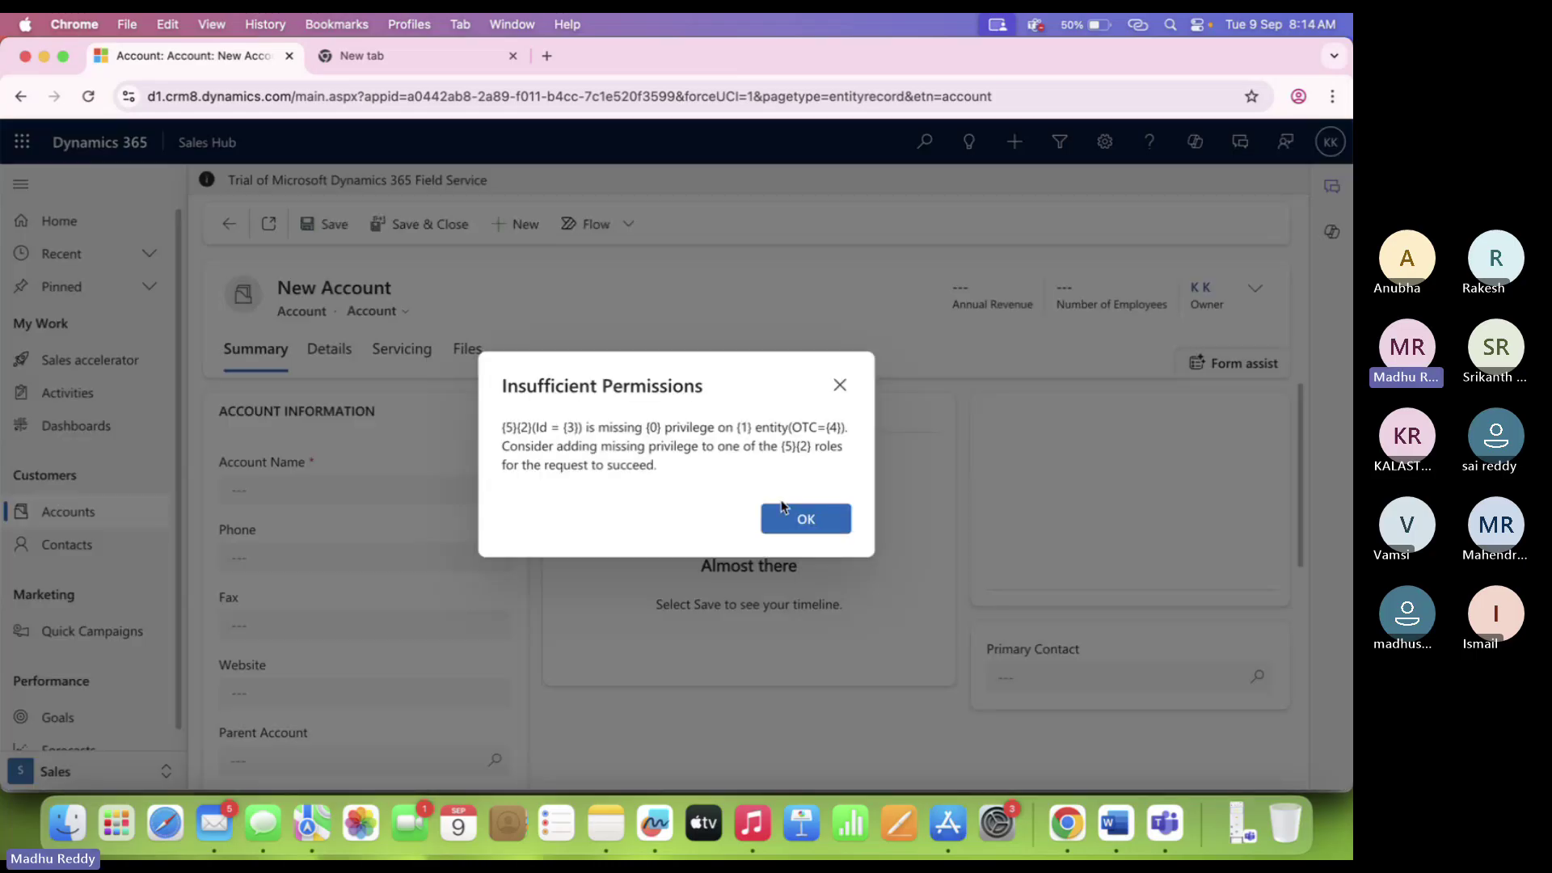
left_click(805, 518)
Return to the Admin Login profile and save the Training Role with Account Create access set to Parent: Child Business Unit.
left_click(1299, 96)
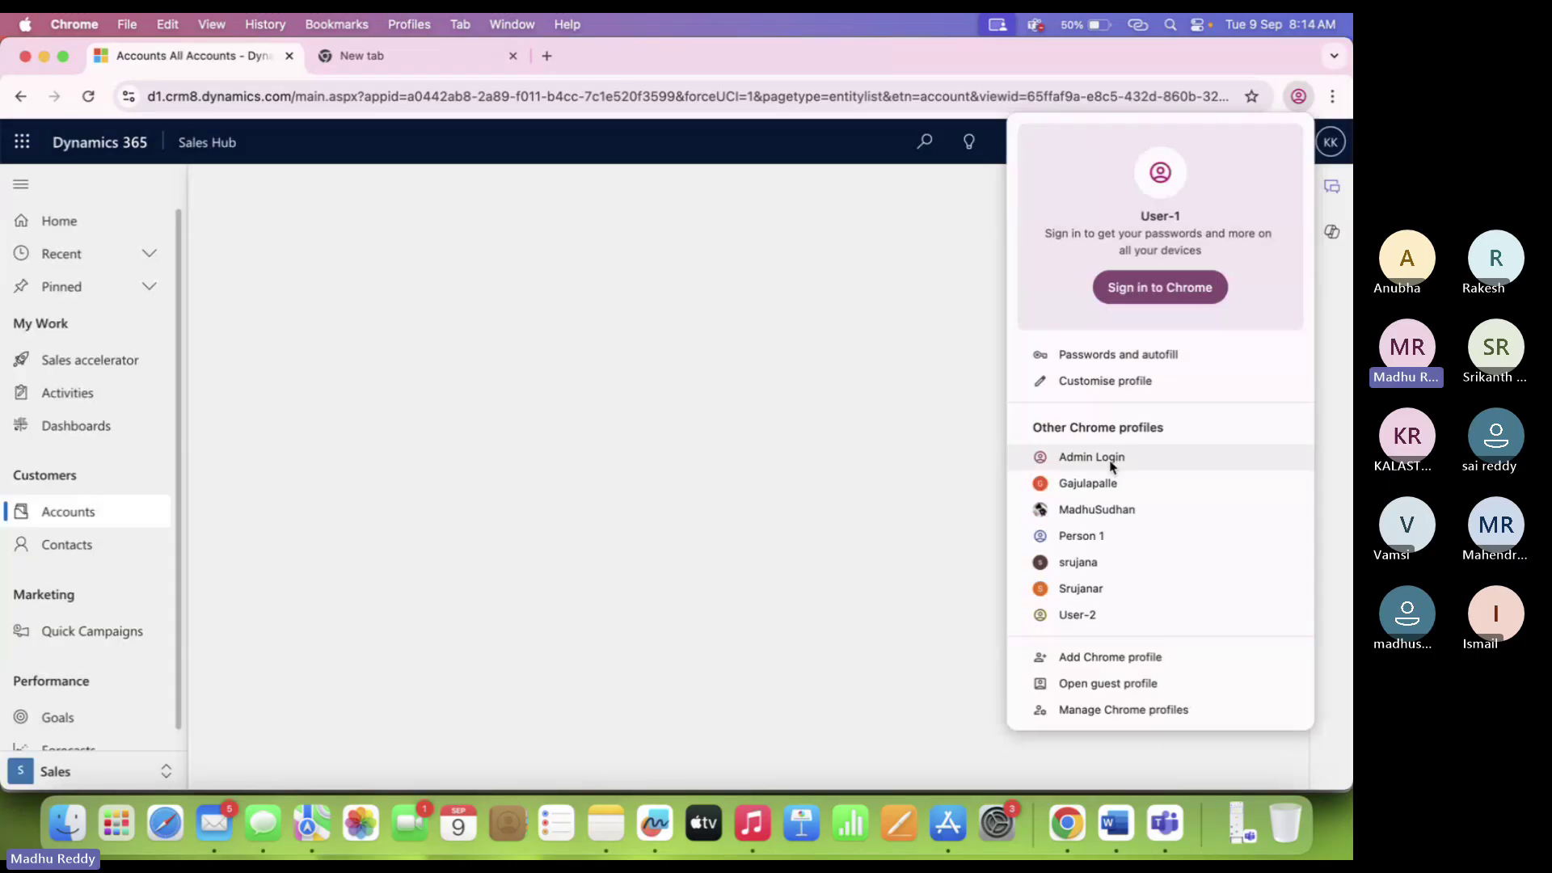
left_click(1165, 468)
left_click(678, 526)
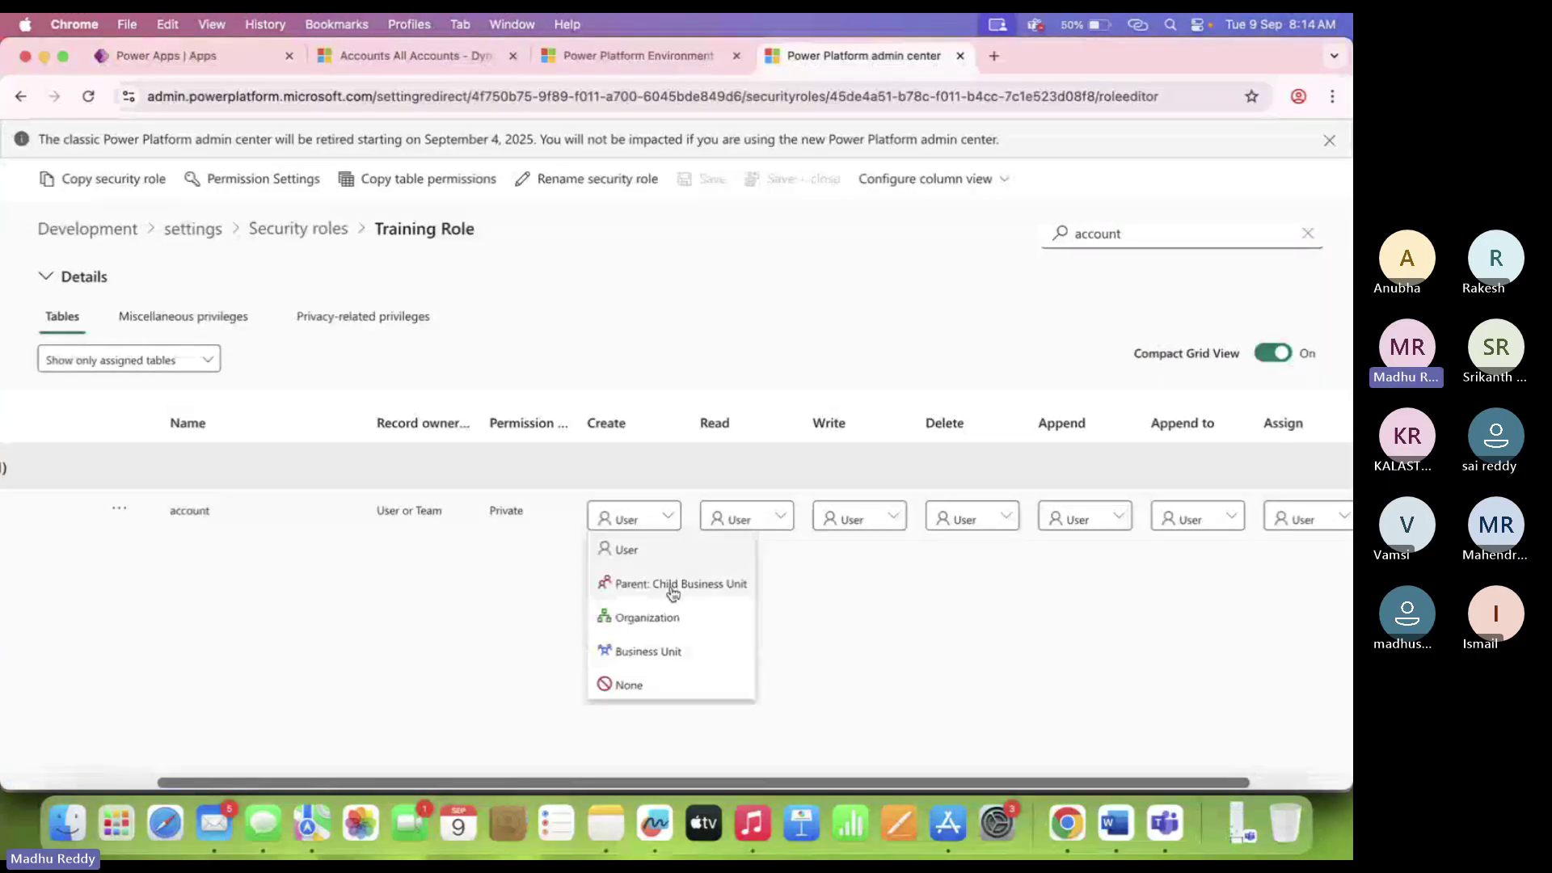
left_click(658, 582)
left_click(710, 180)
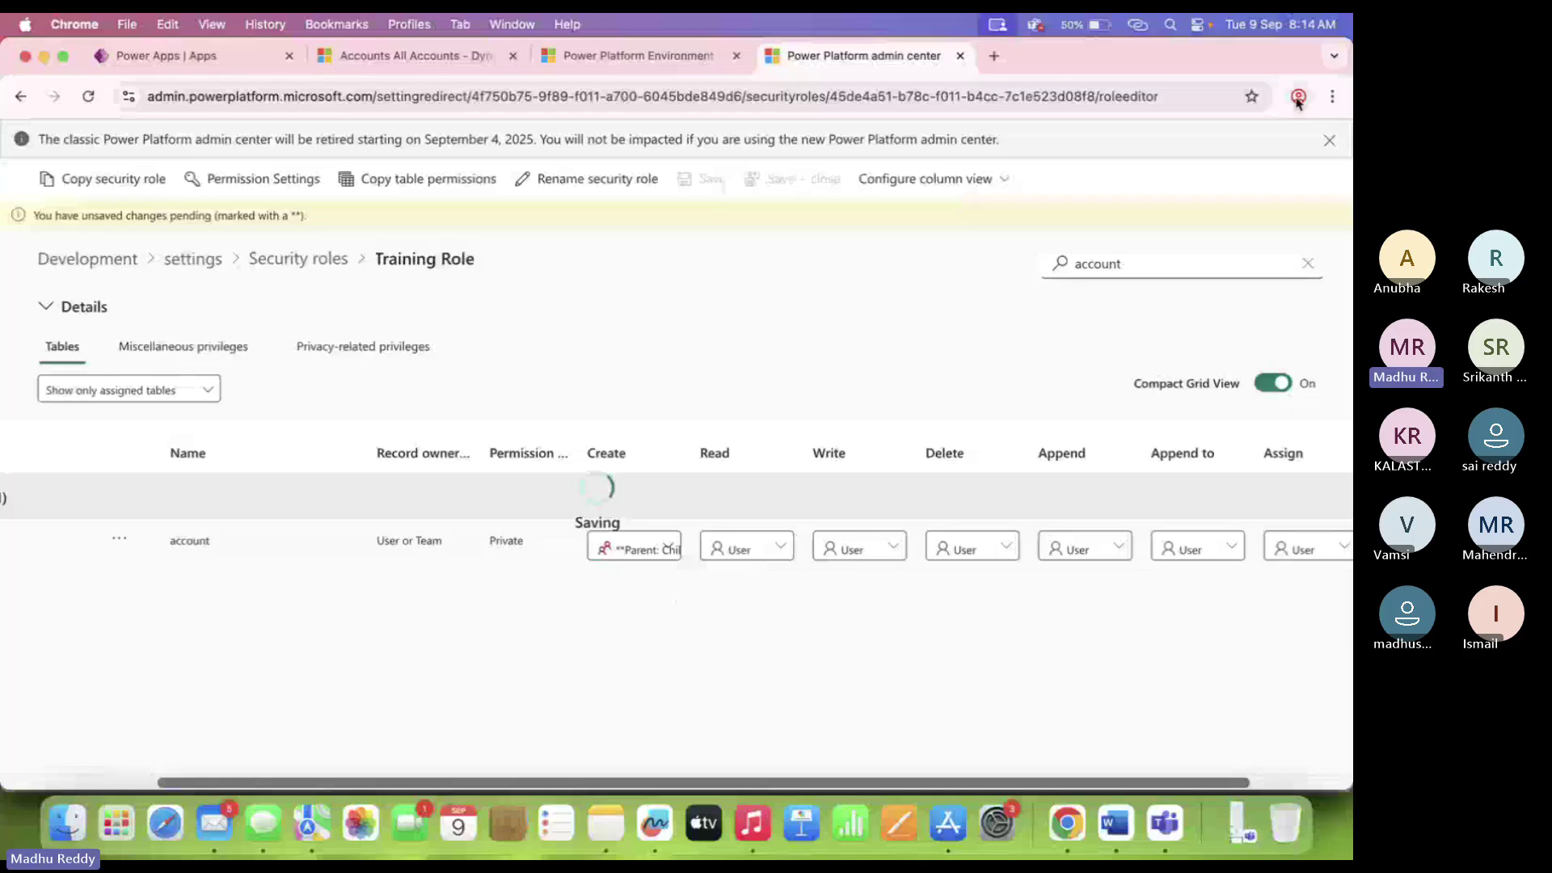
Open the access level choices for the Account table's Create privilege in the Training Role.
left_click(649, 550)
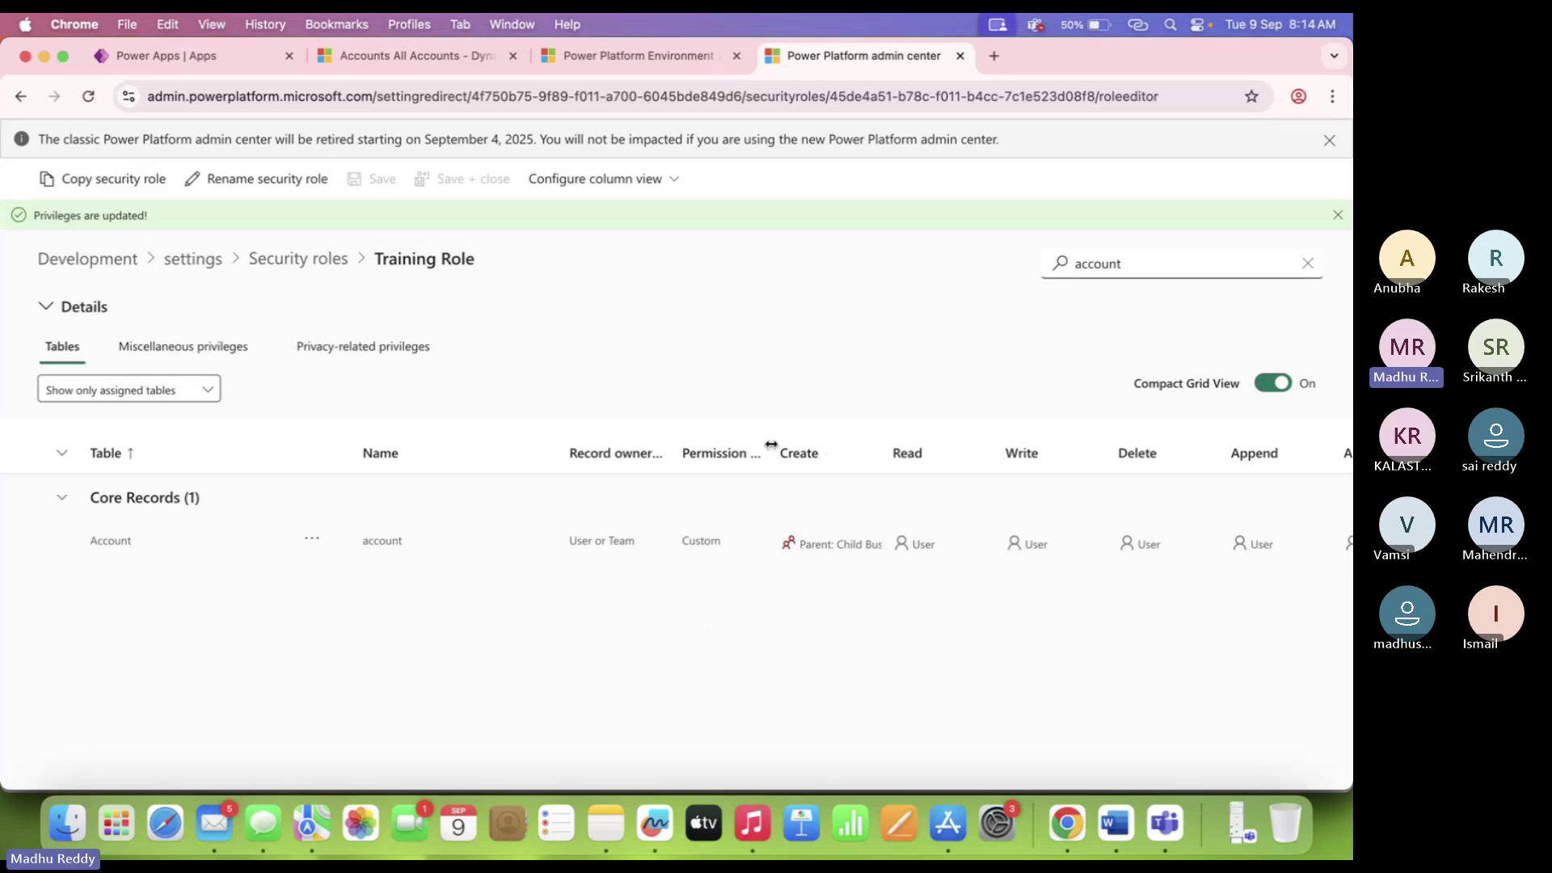
left_click(833, 551)
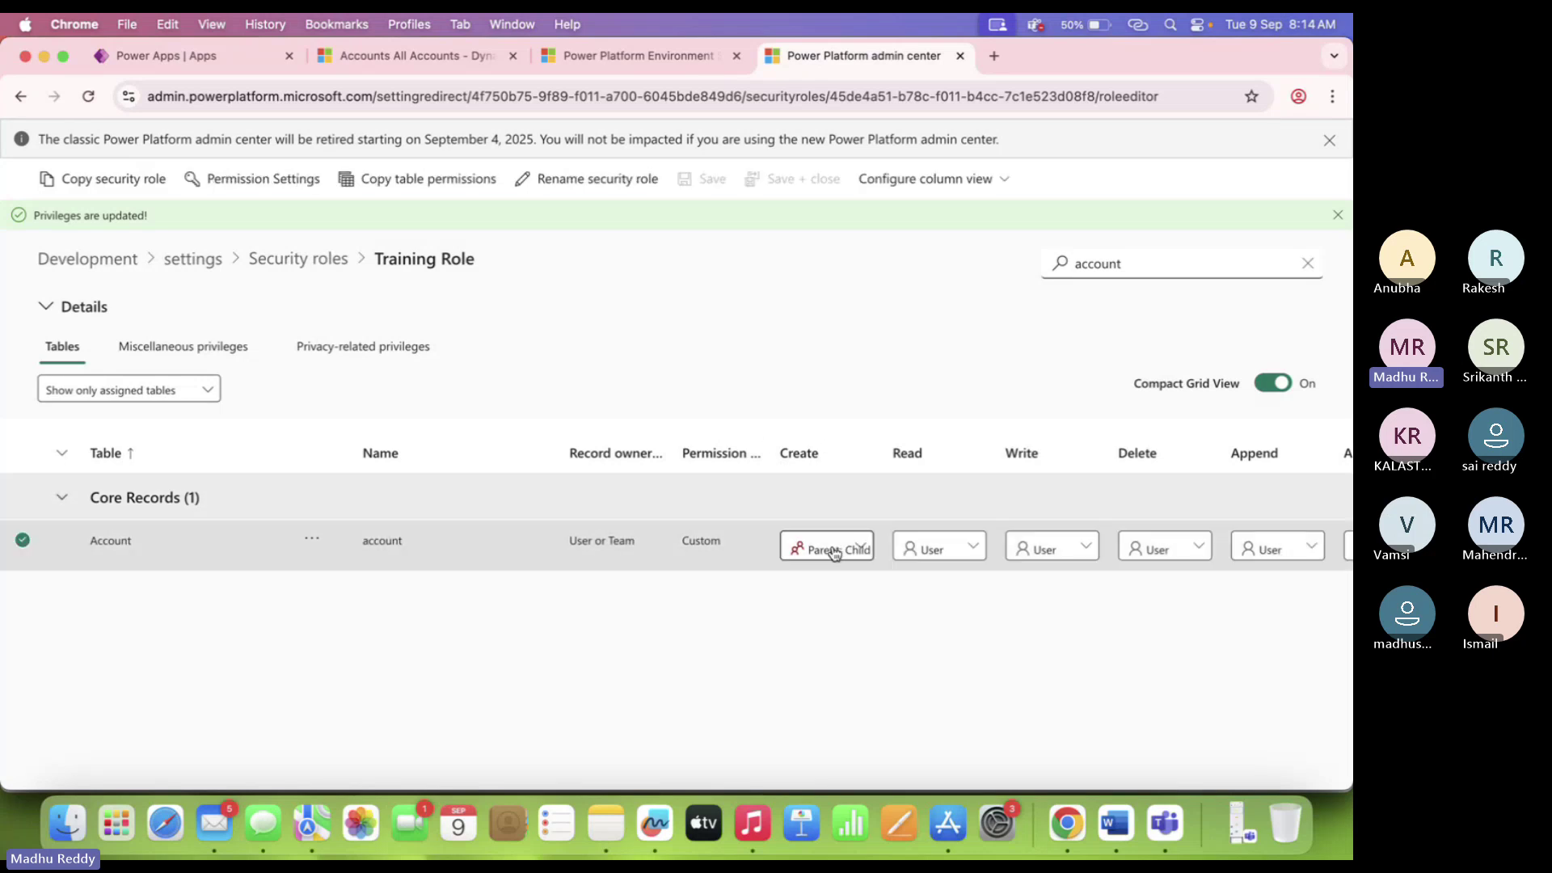
left_click(834, 553)
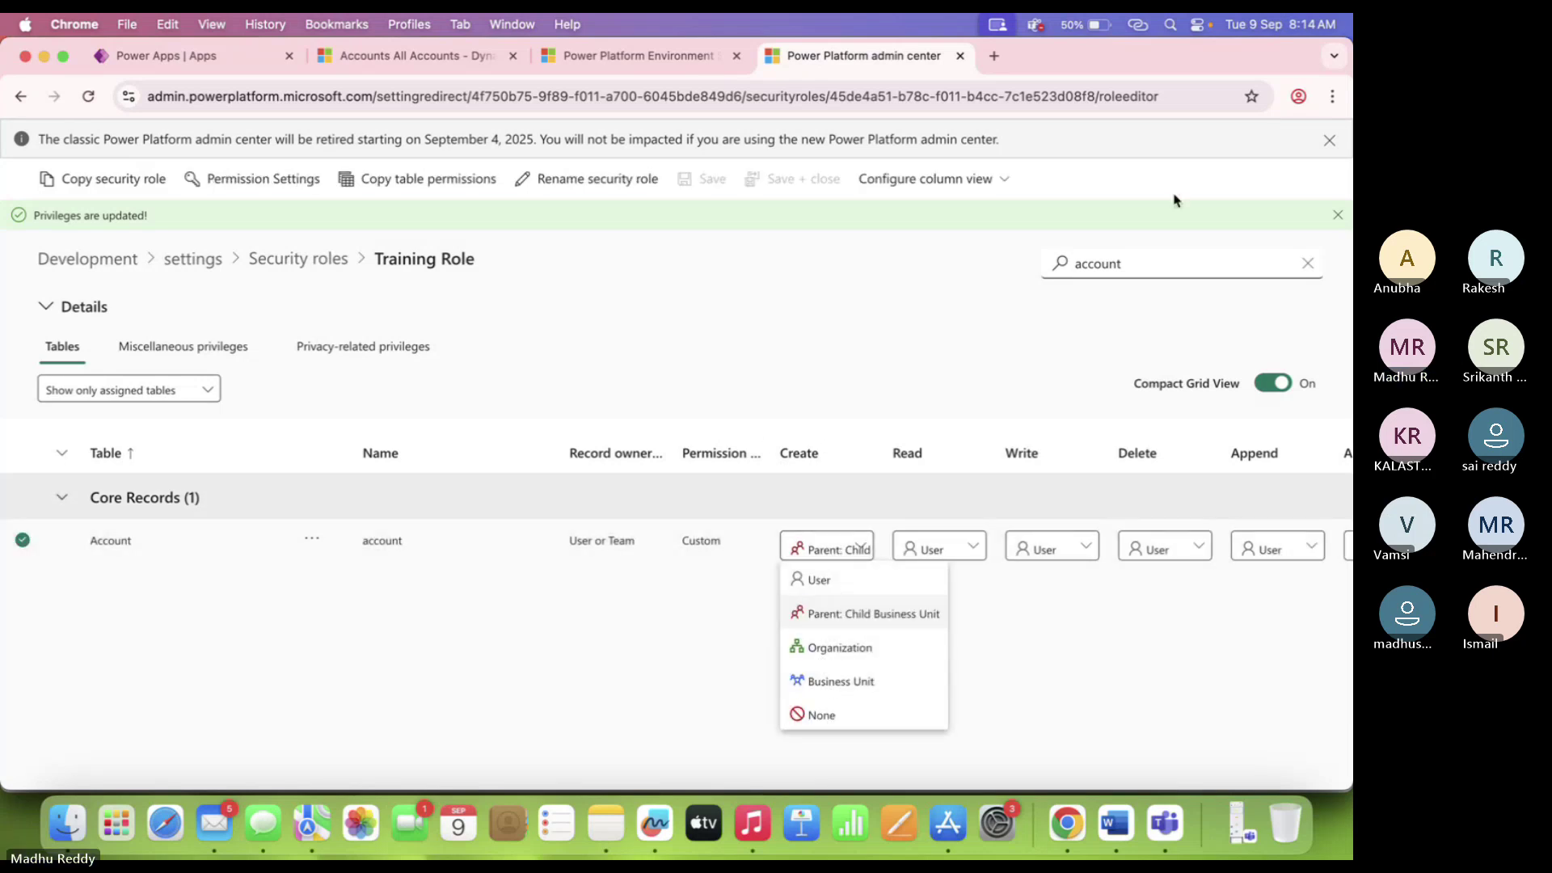
Switch to the User-1 Chrome profile and reload the Accounts list to check whether a new account can be created.
left_click(1299, 96)
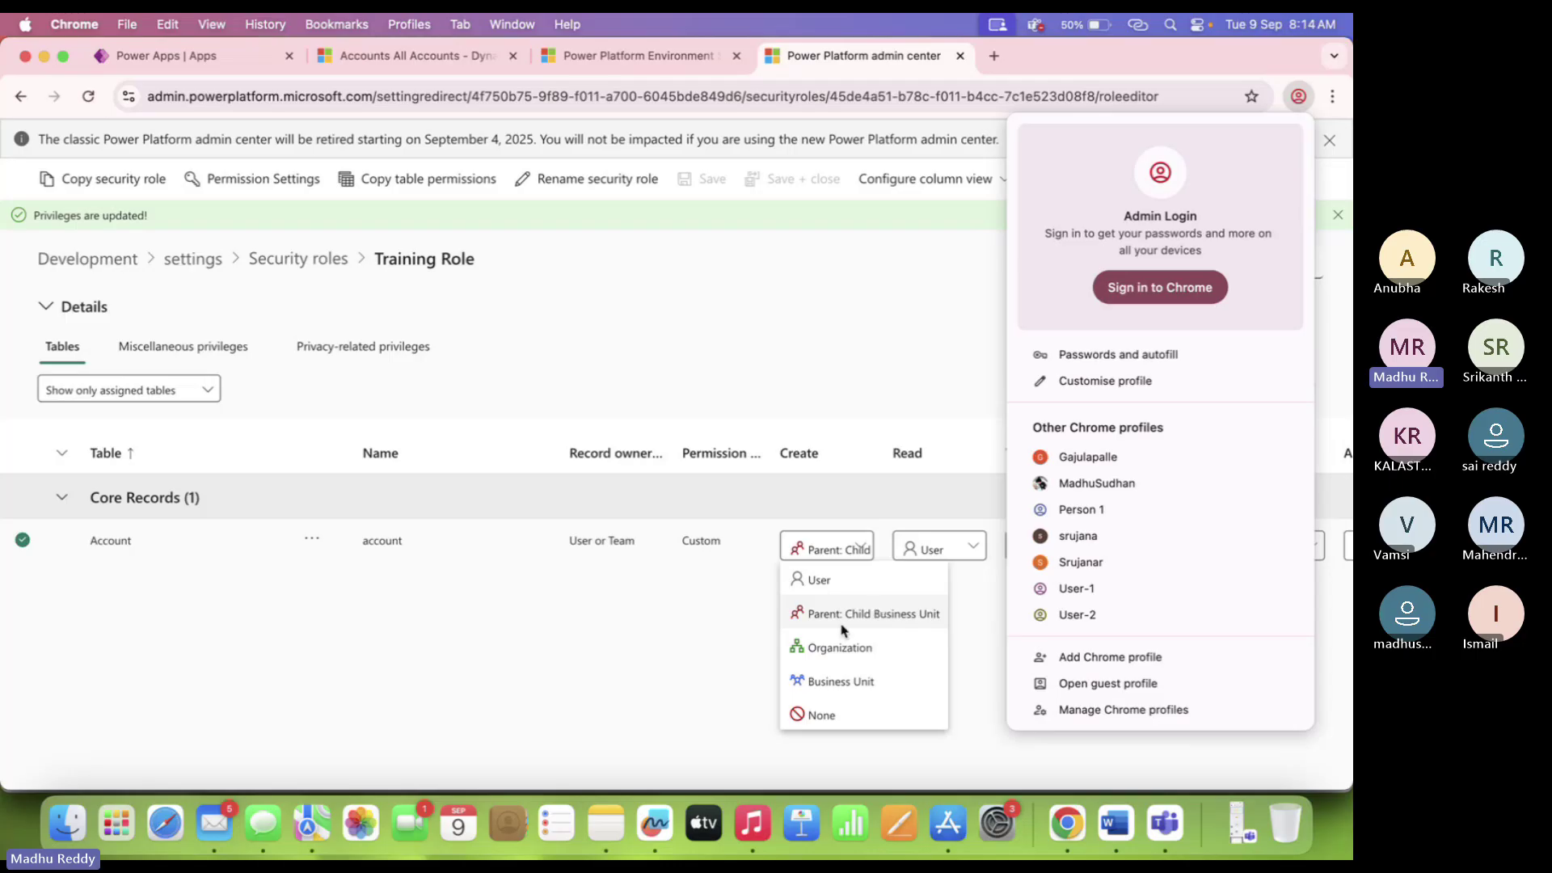
left_click(1100, 598)
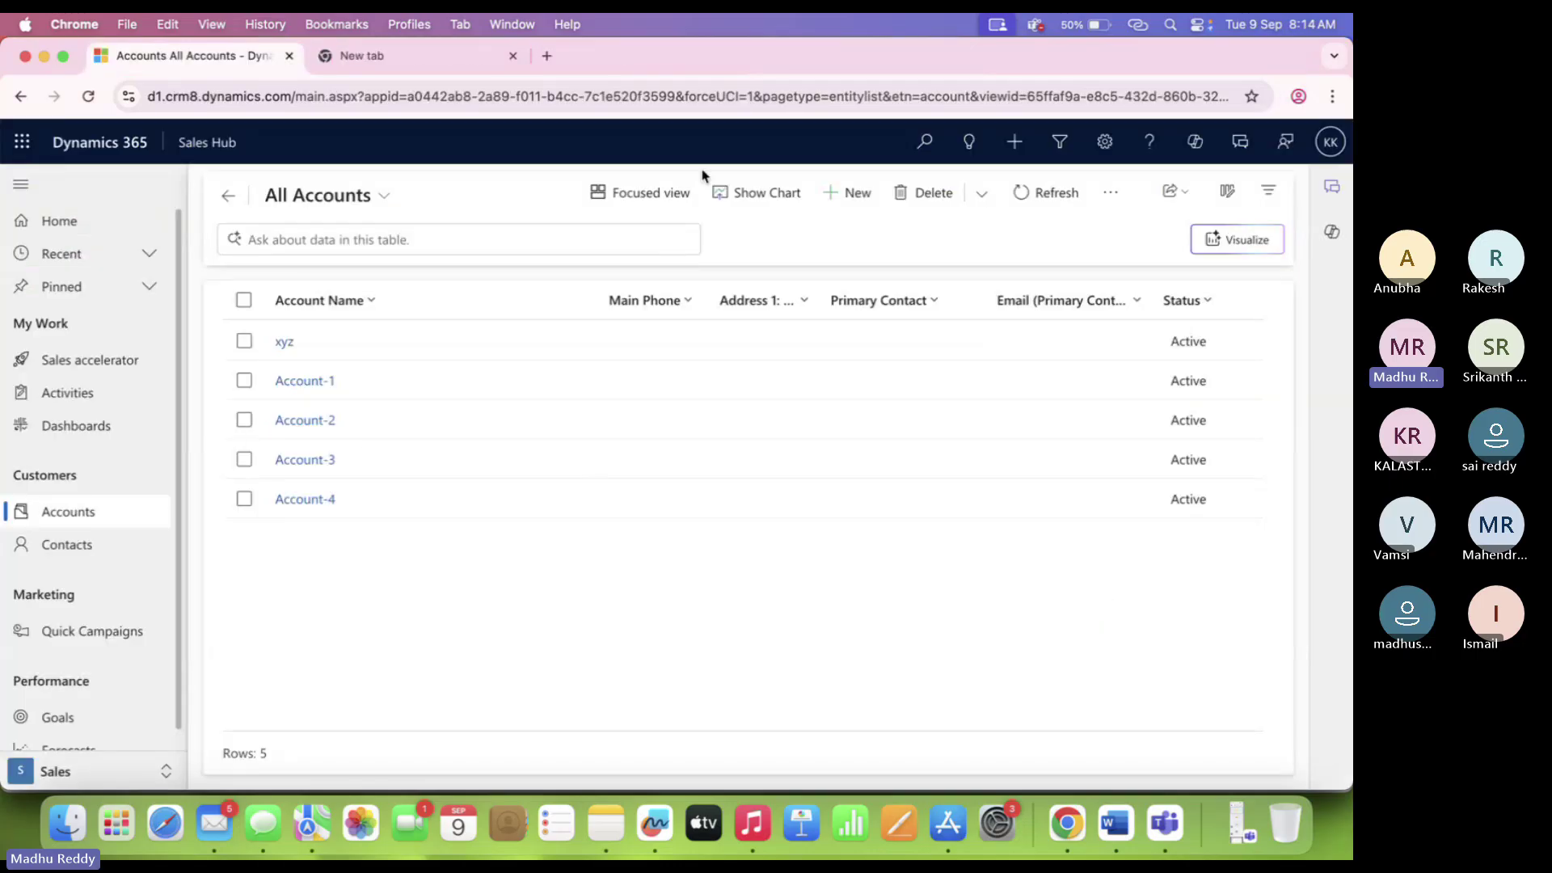
left_click(89, 98)
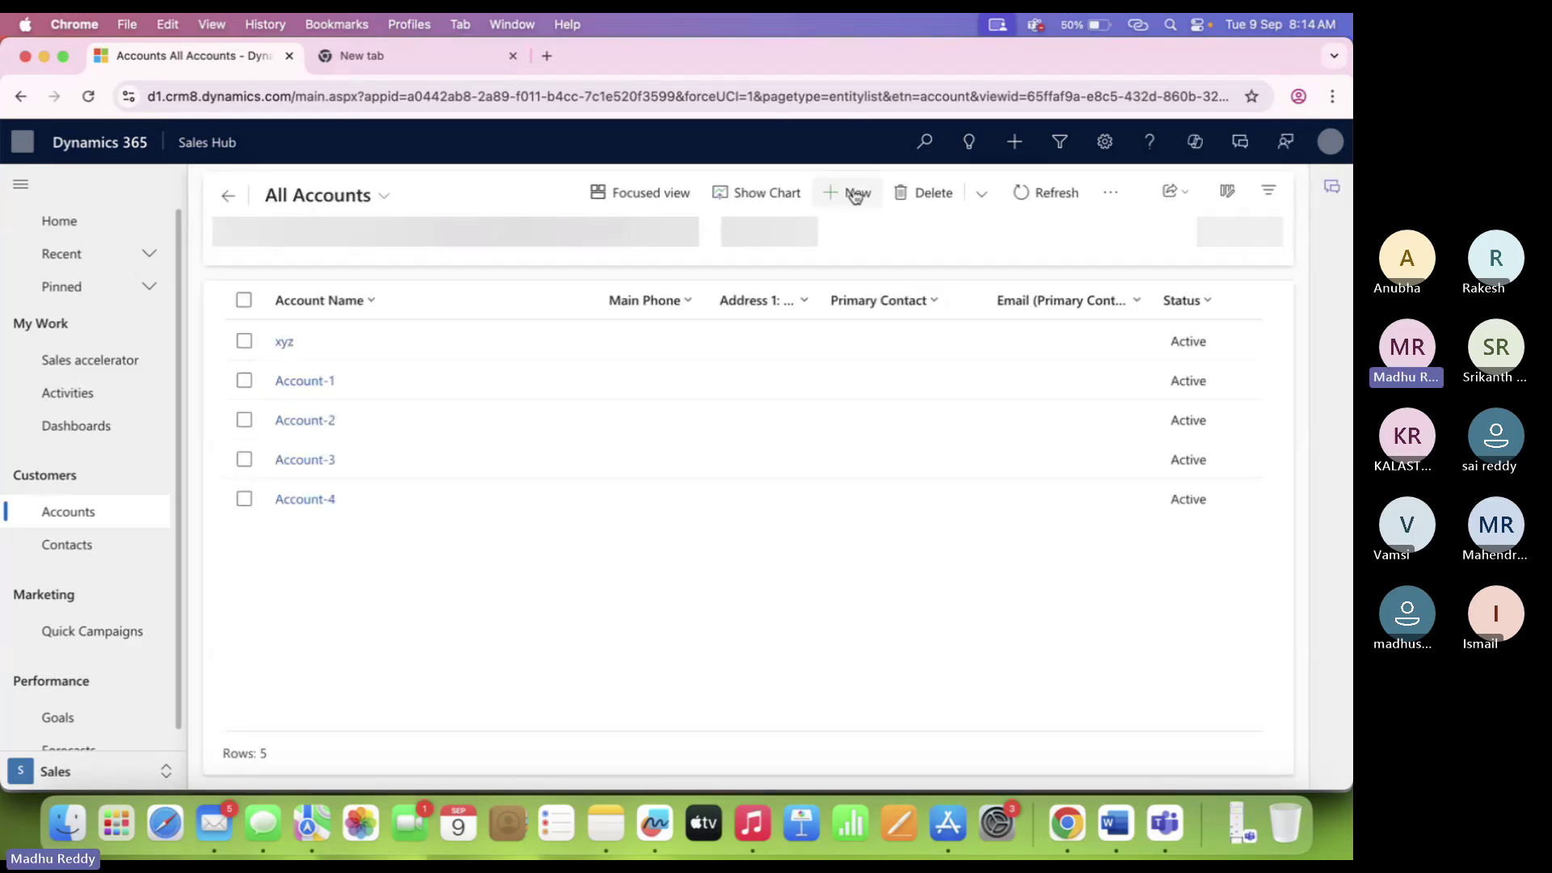
Return to the Admin Login profile and save the Training Role with Account Create access set to None.
left_click(1299, 97)
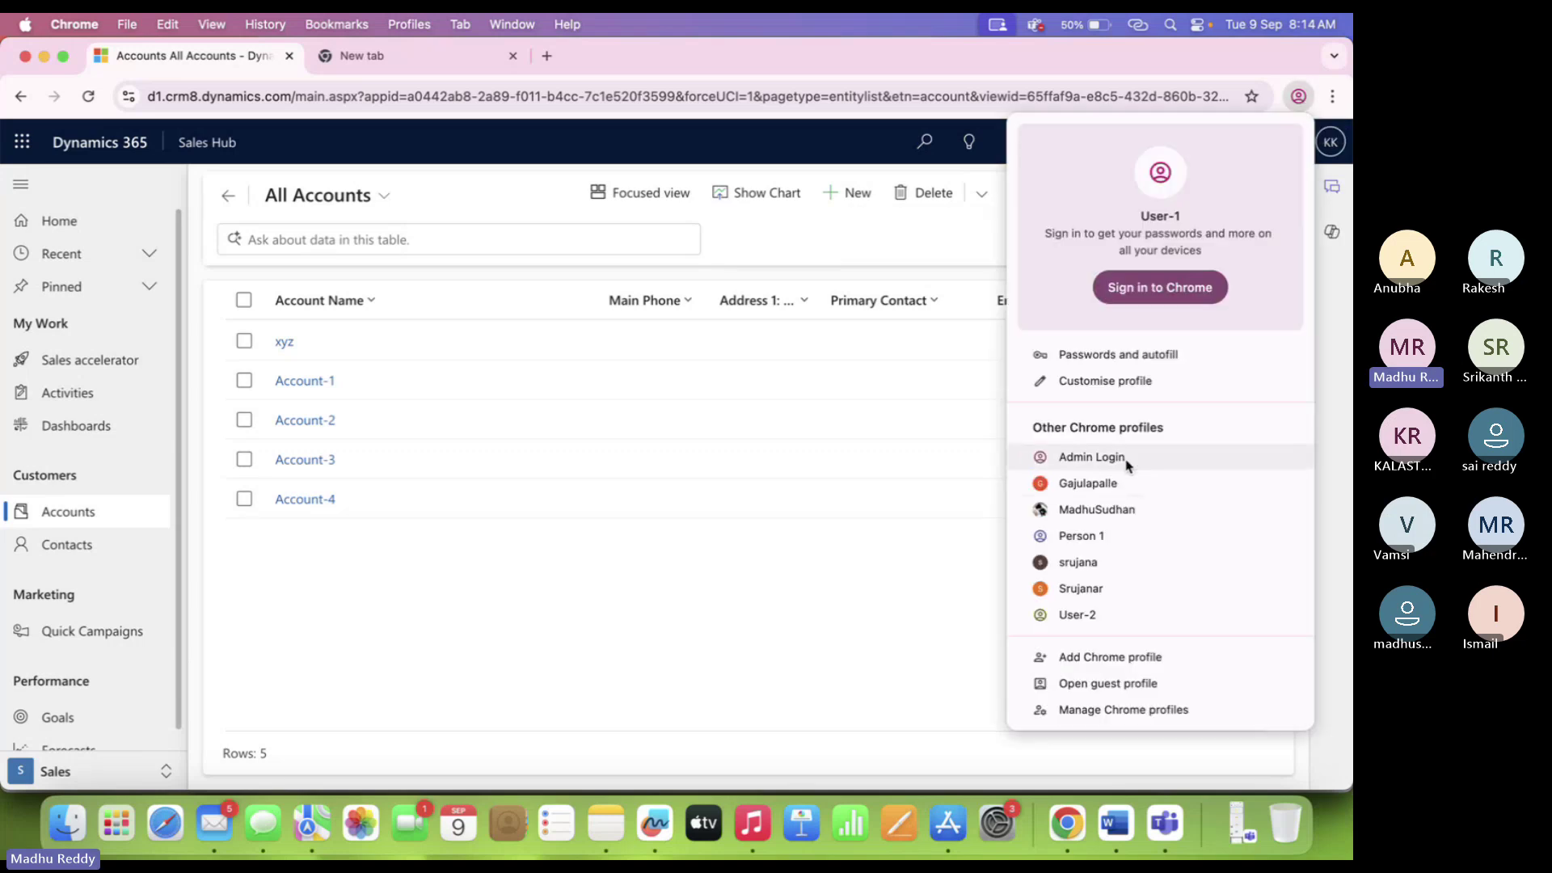
left_click(1126, 462)
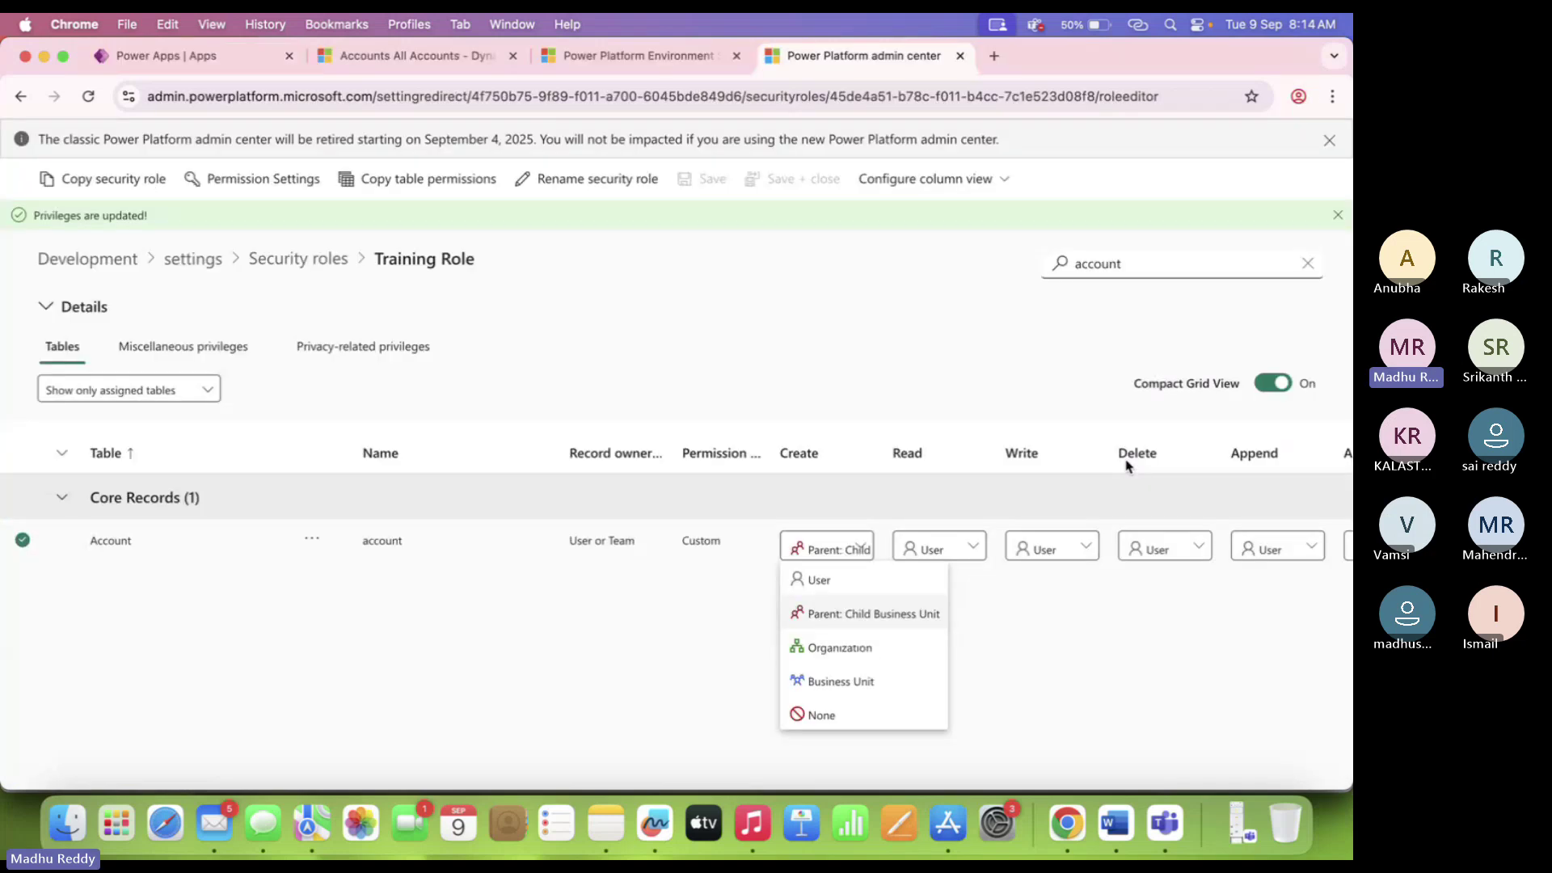
left_click(828, 715)
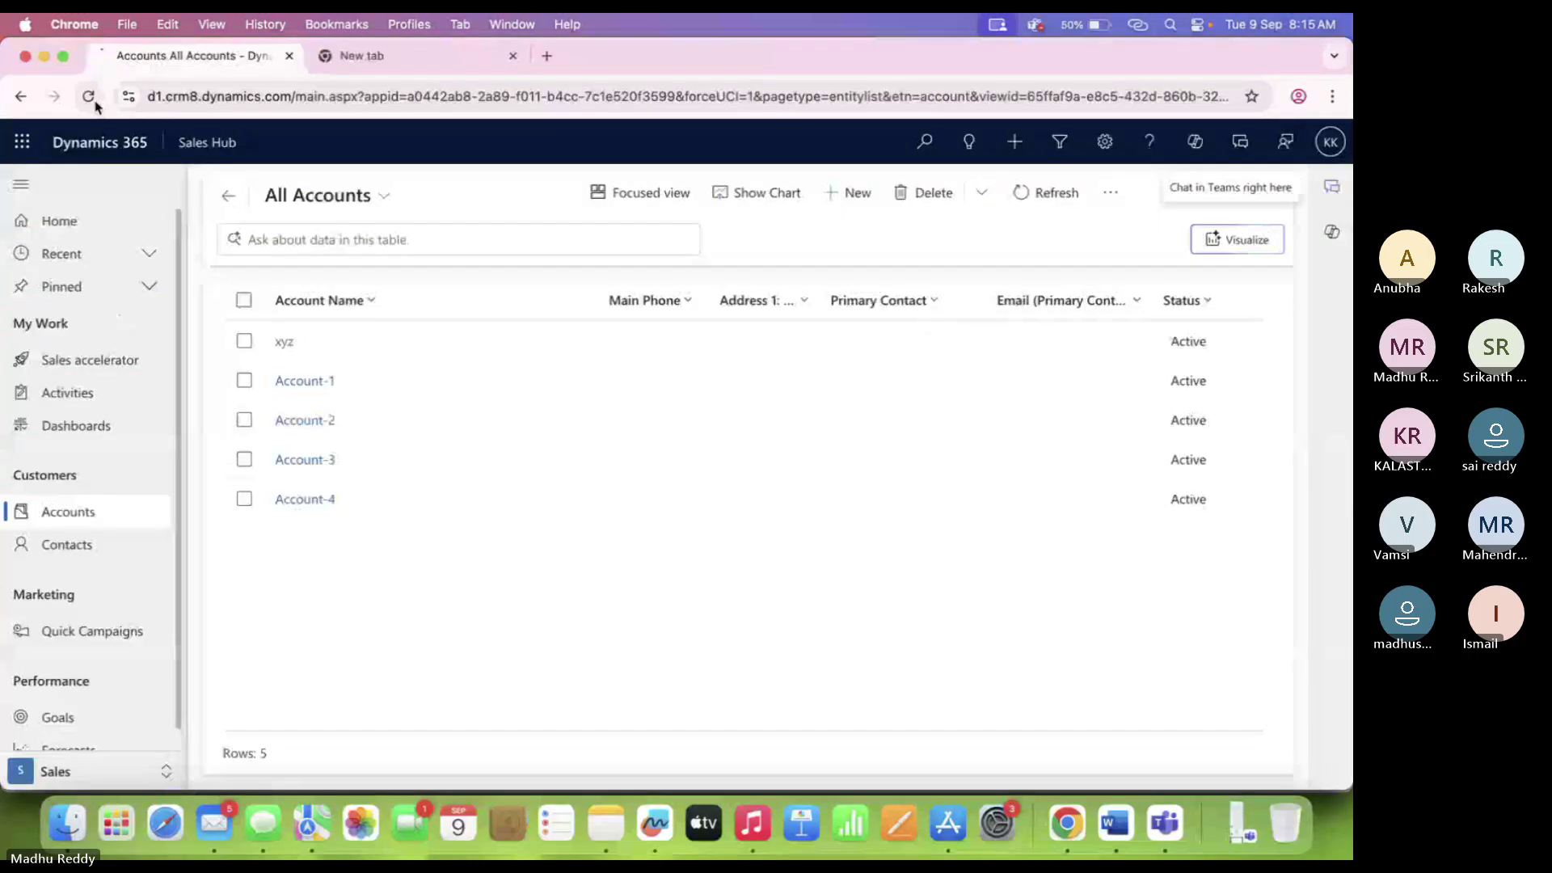
Reload the Accounts list as User-1 and return to the Admin Login profile.
left_click(89, 96)
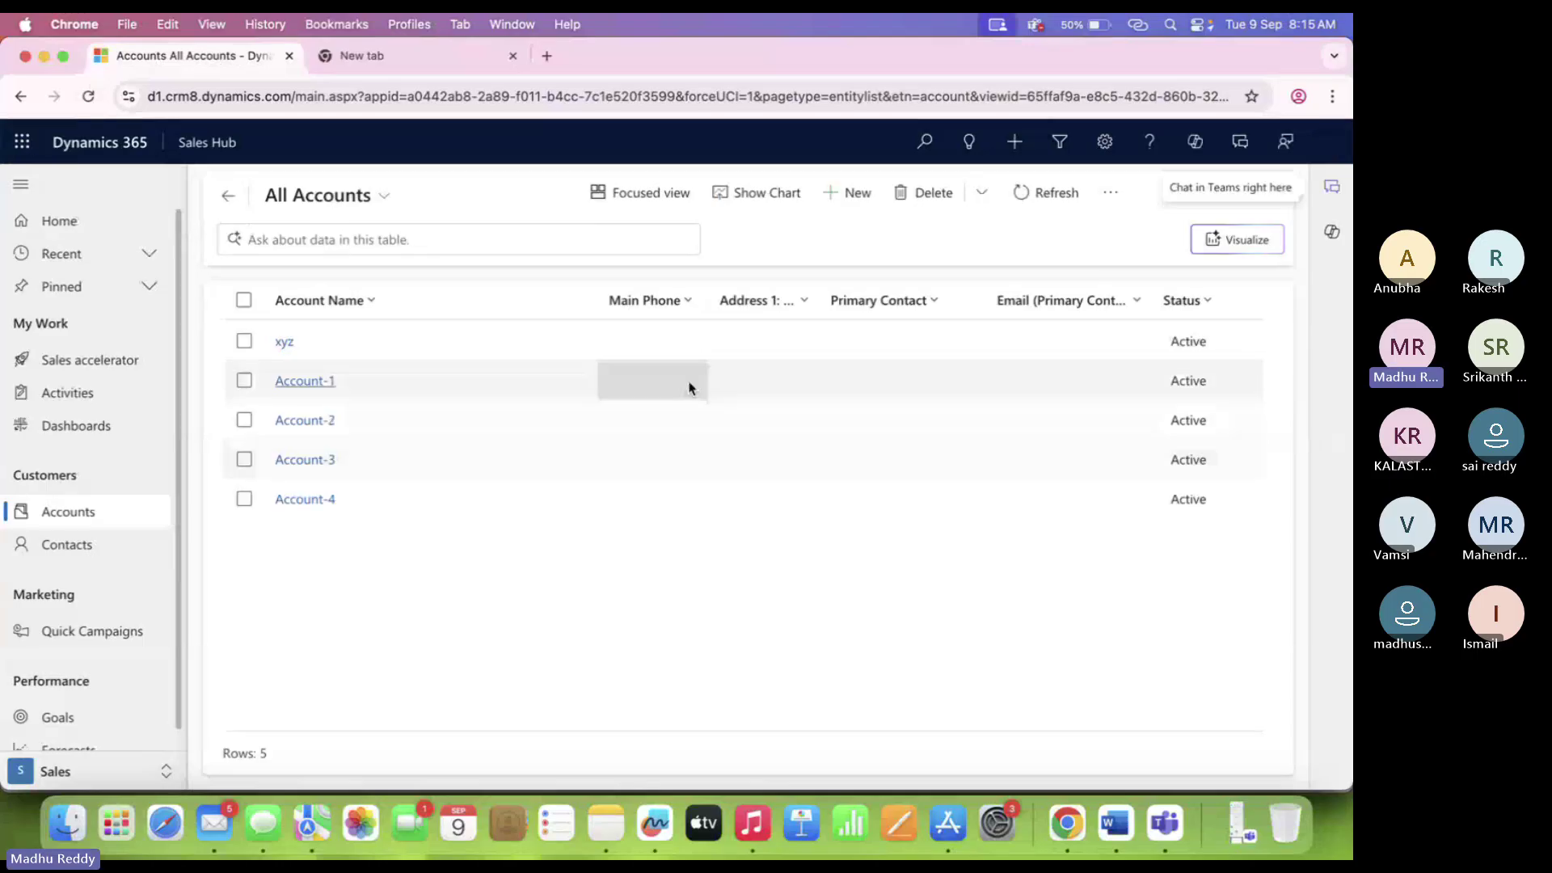
left_click(1298, 96)
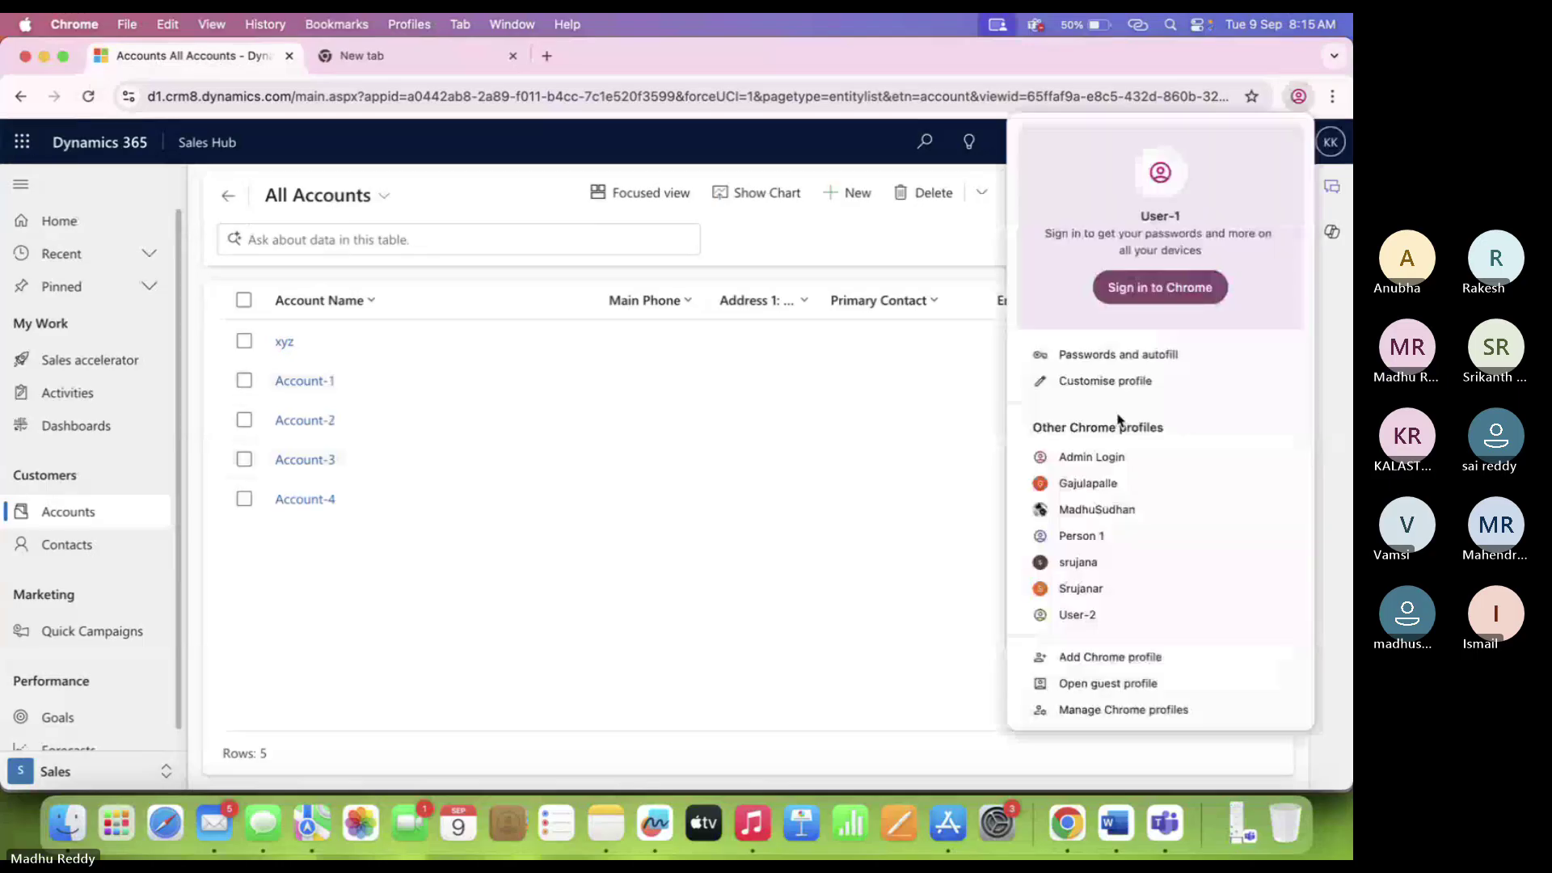
left_click(1094, 458)
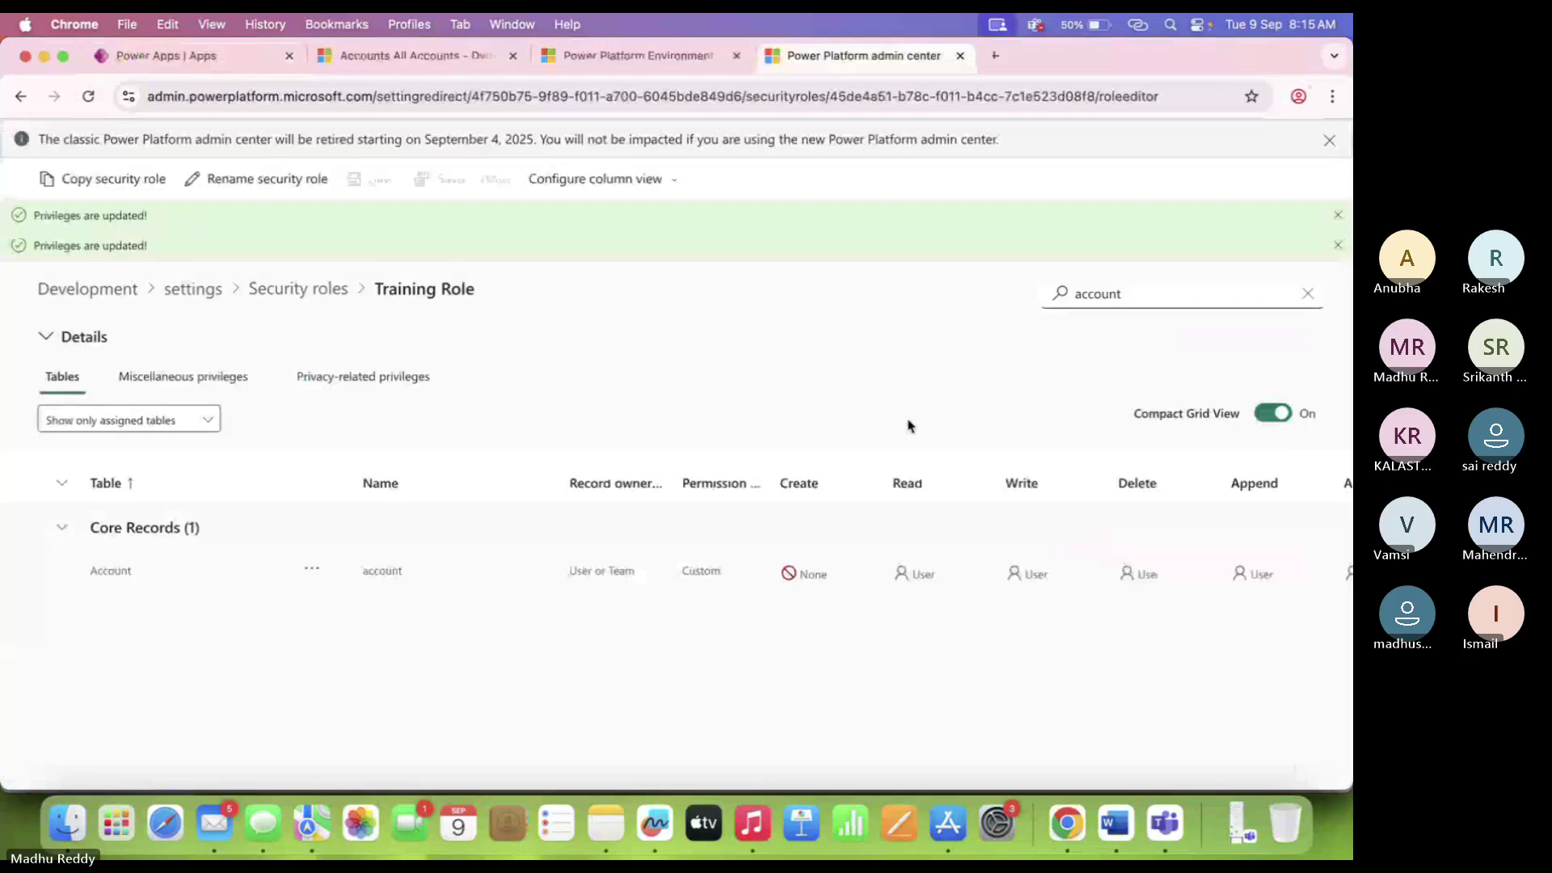
Open the environment's Users list and review the security roles assigned to the user in the Chaitanya - Kadapa business unit, without changing them.
left_click(633, 64)
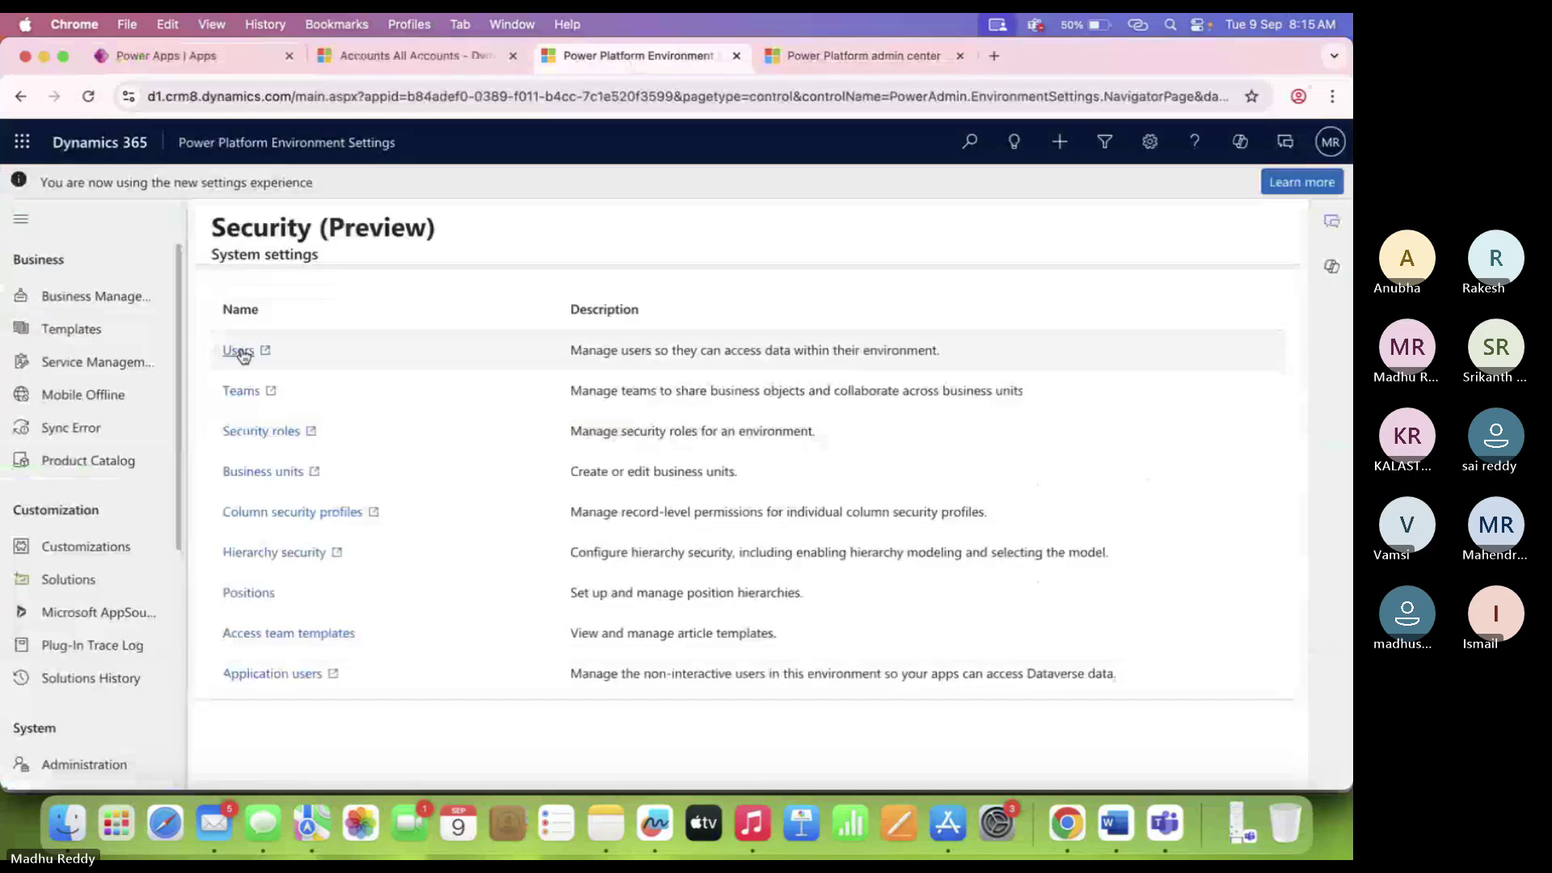
left_click(240, 352)
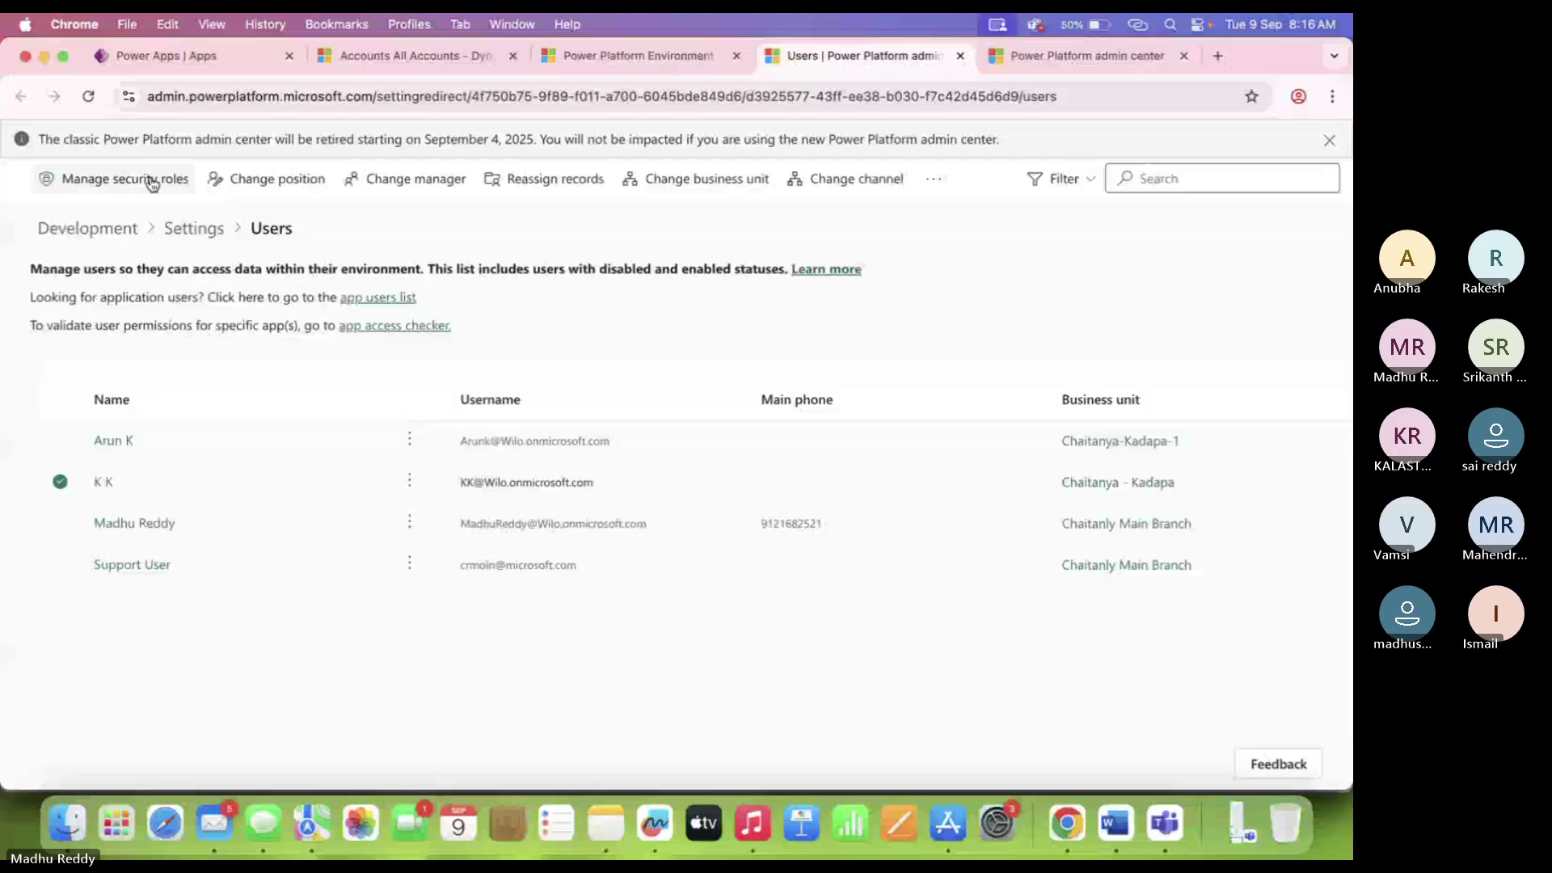
left_click(151, 183)
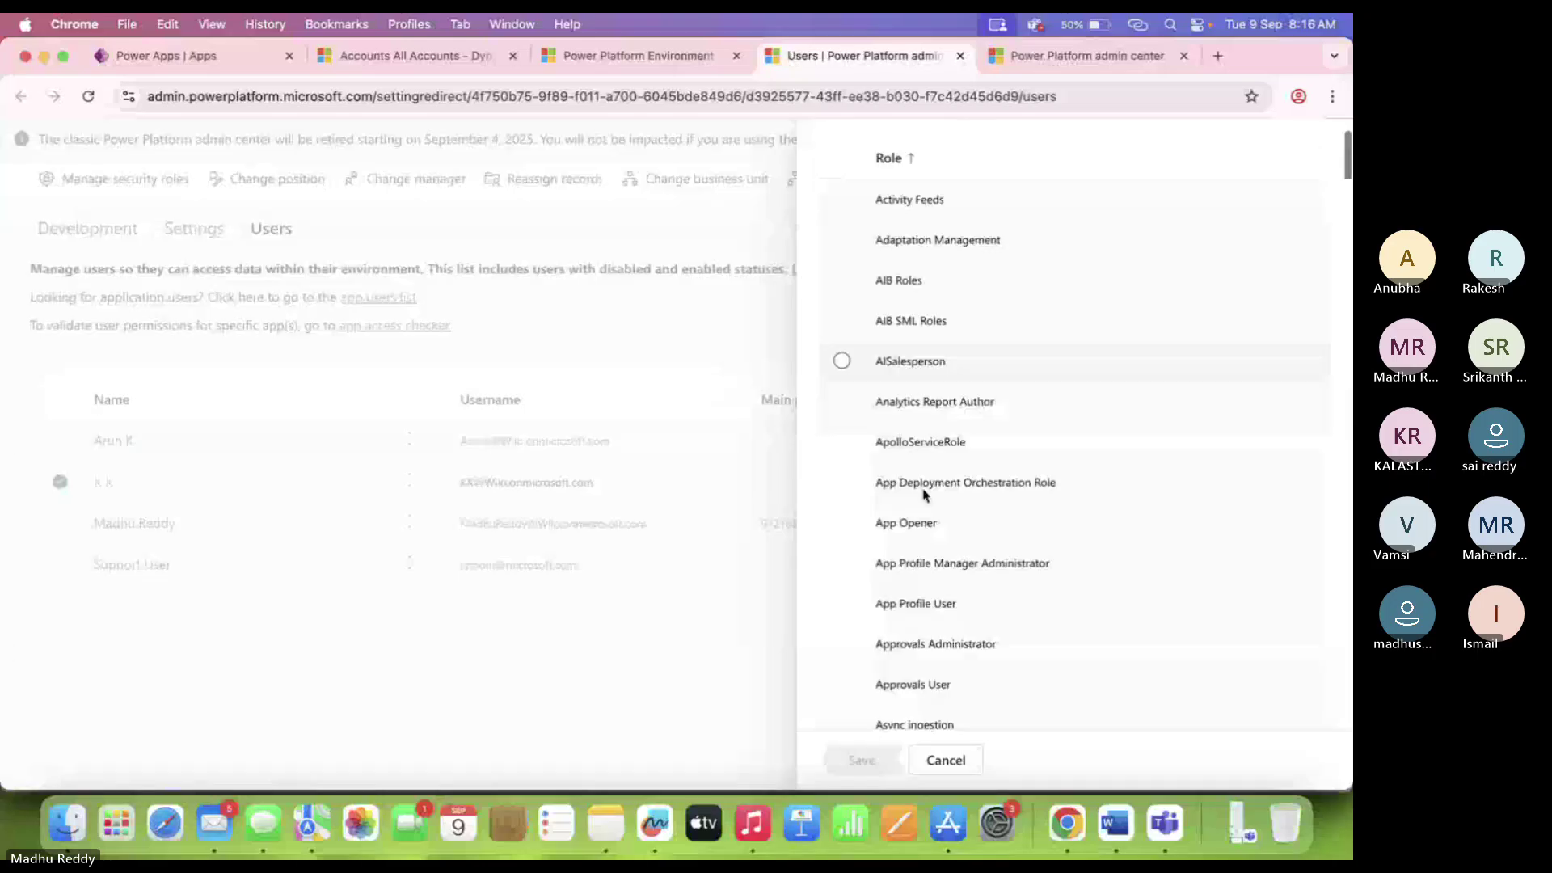
scroll(925, 495, "down", 10)
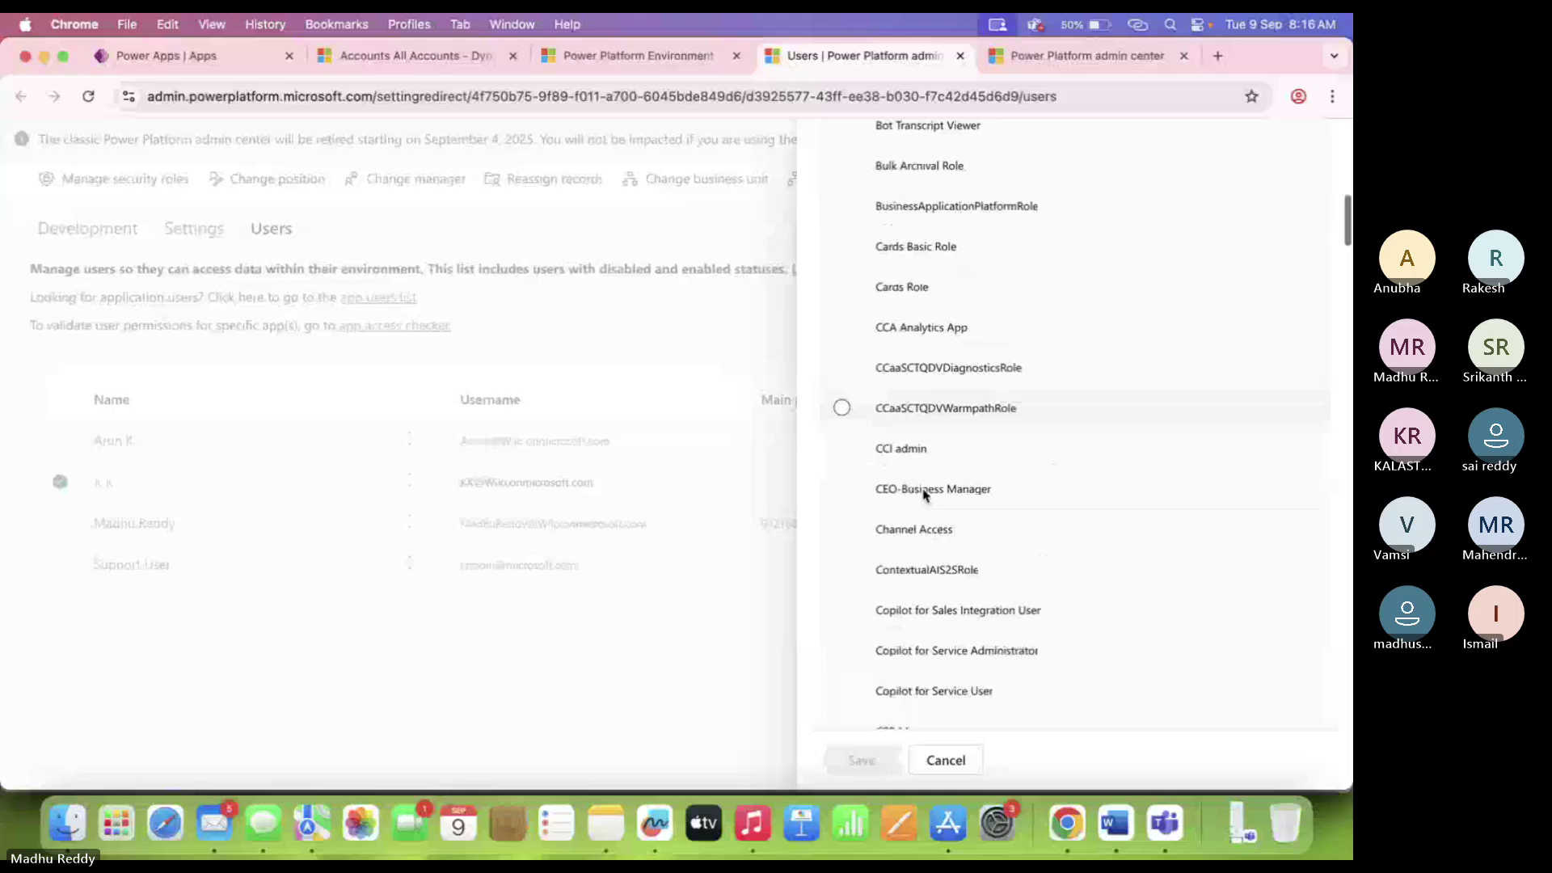
scroll(925, 495, "down", 15)
scroll(925, 495, "down", 10)
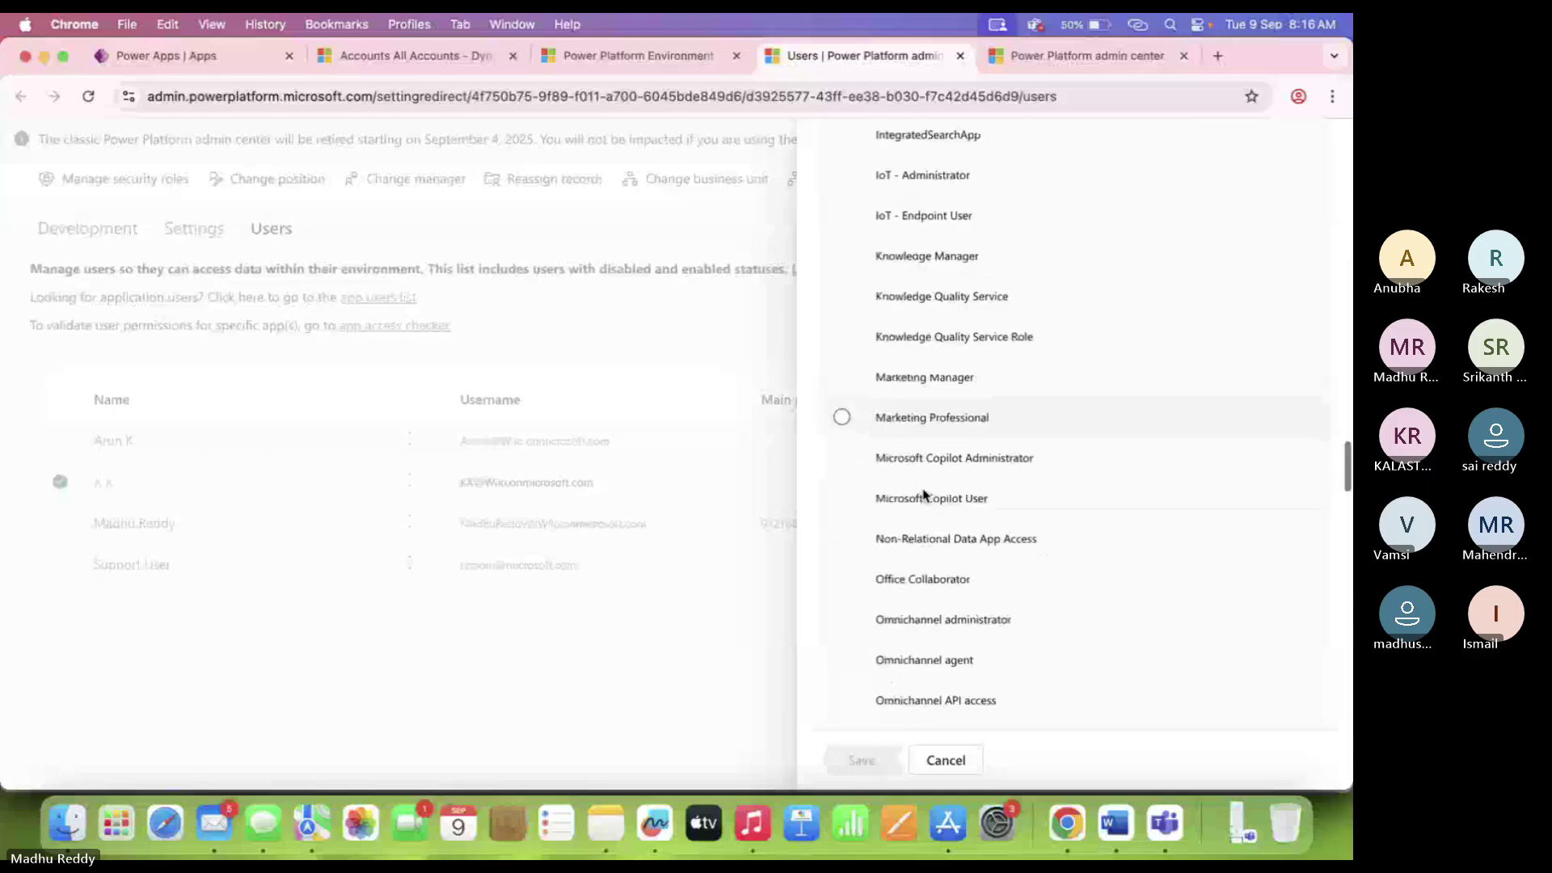
scroll(926, 495, "down", 10)
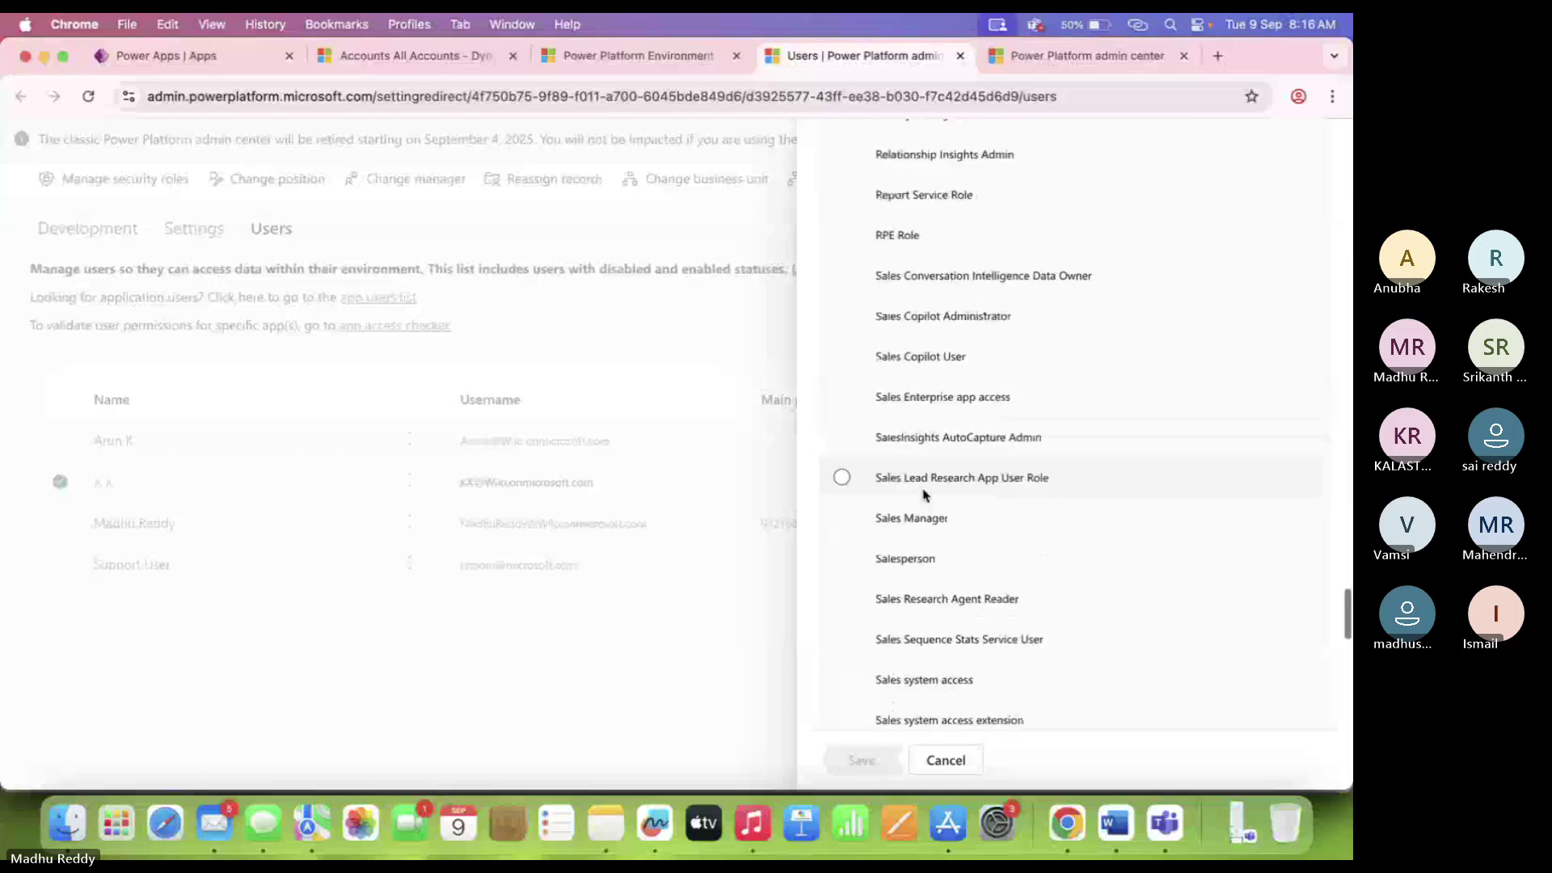
scroll(925, 495, "down", 15)
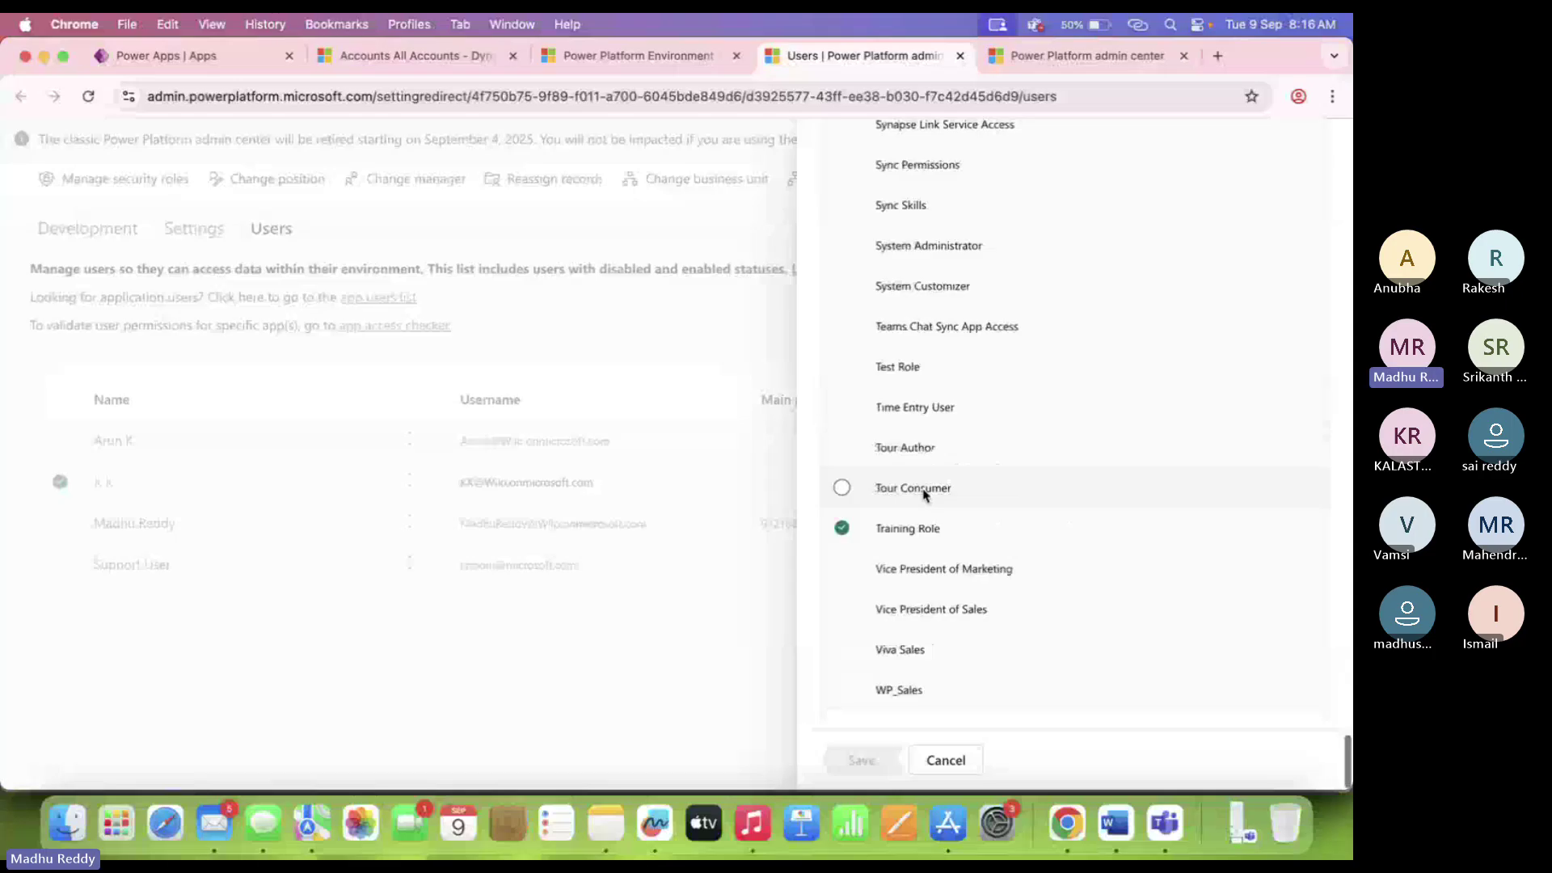
scroll(924, 643, "down", 1)
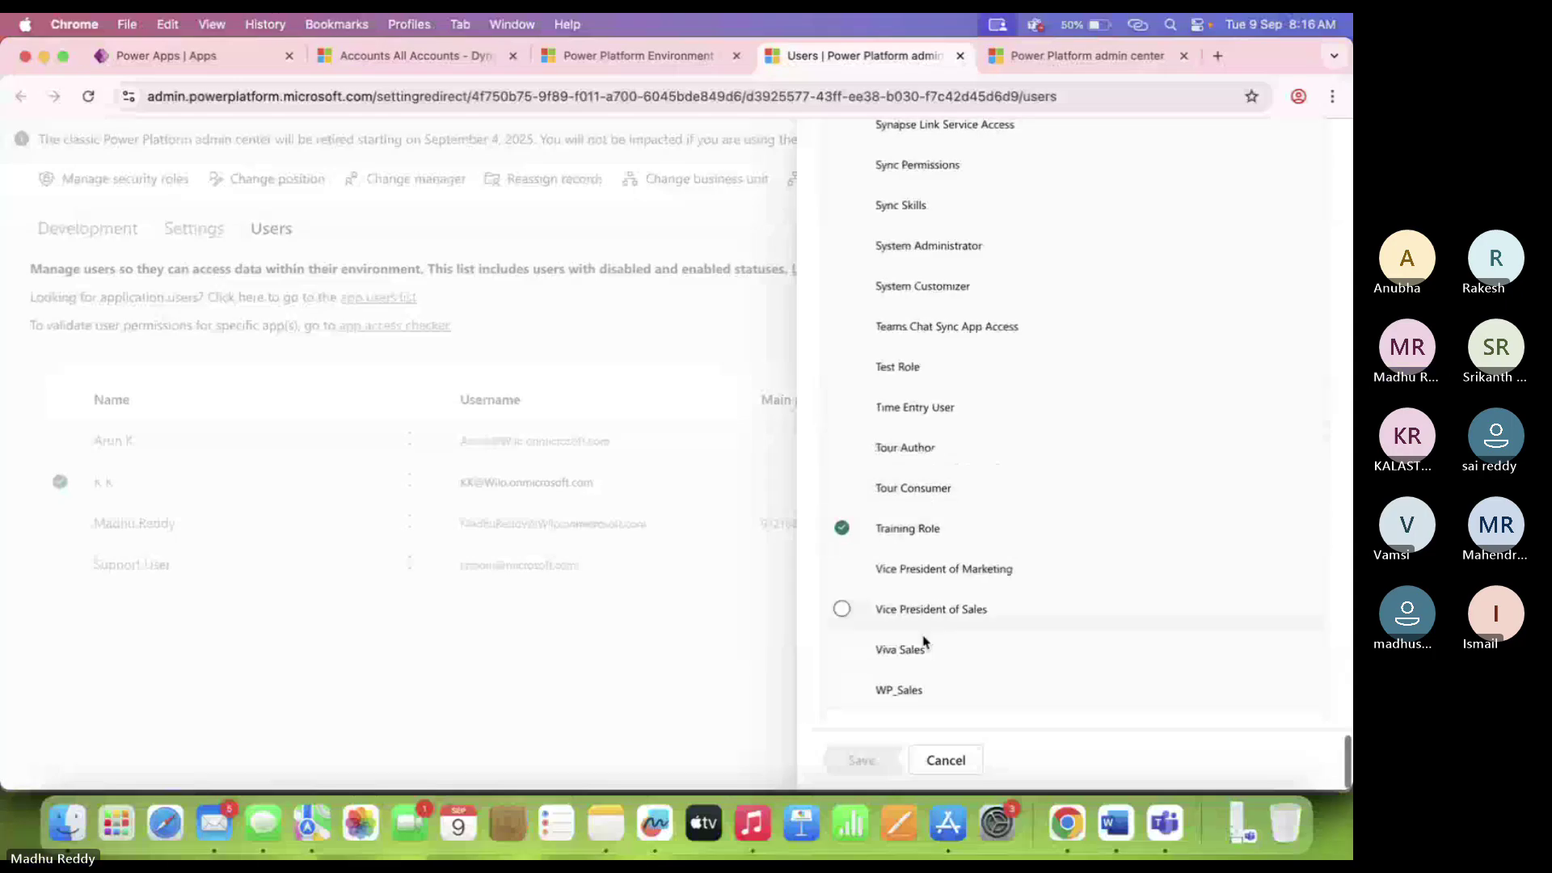
left_click(795, 334)
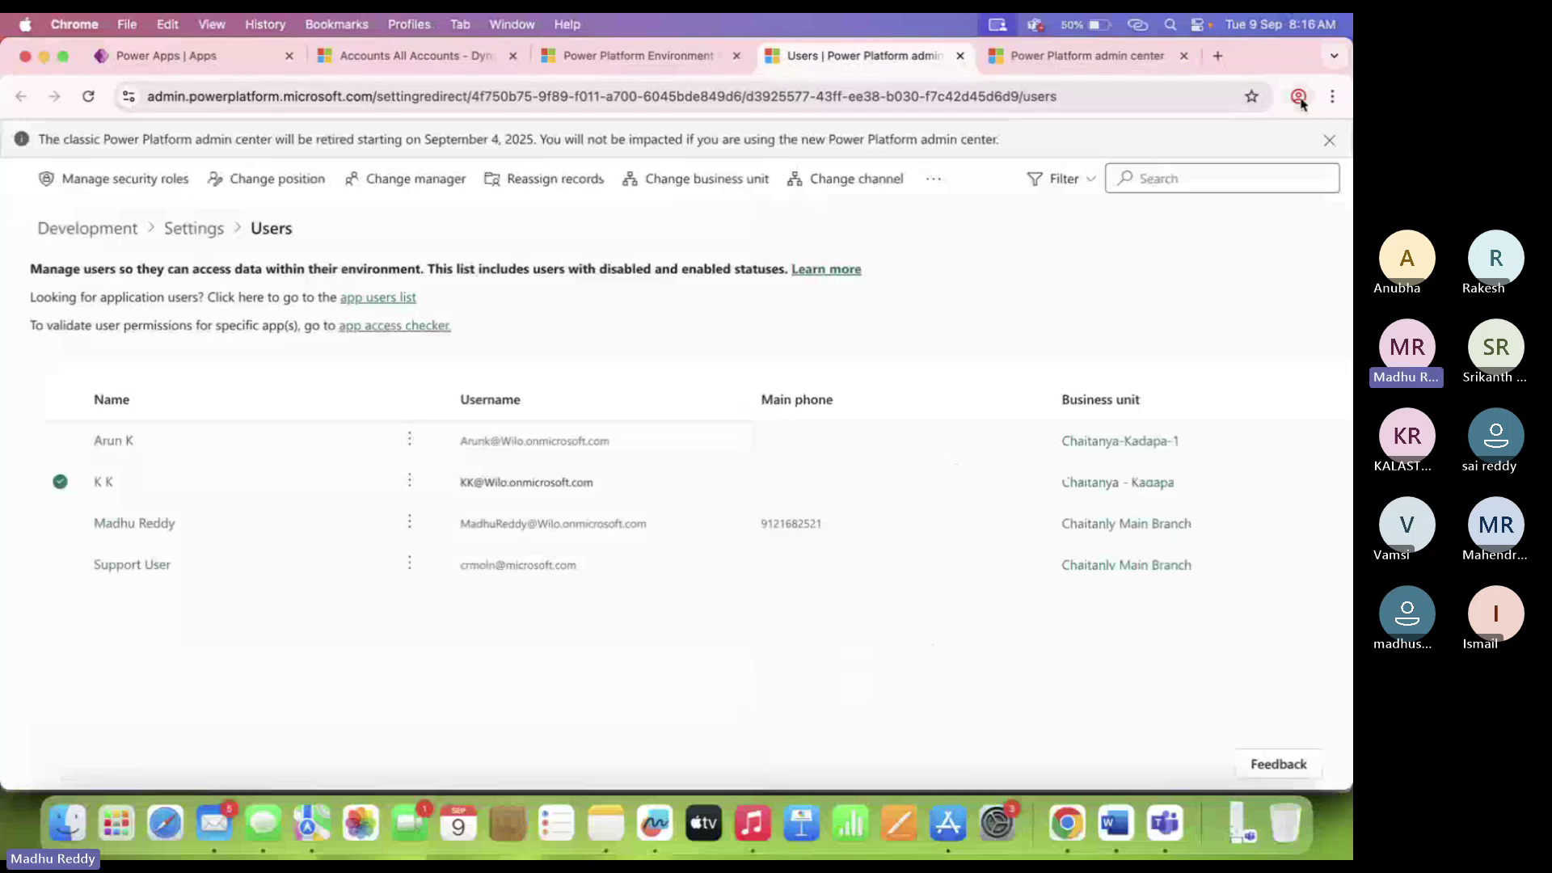
Check the Training Role's Account privileges, and reload the Accounts list as User-1 to inspect its available commands.
key("ctrl+Tab")
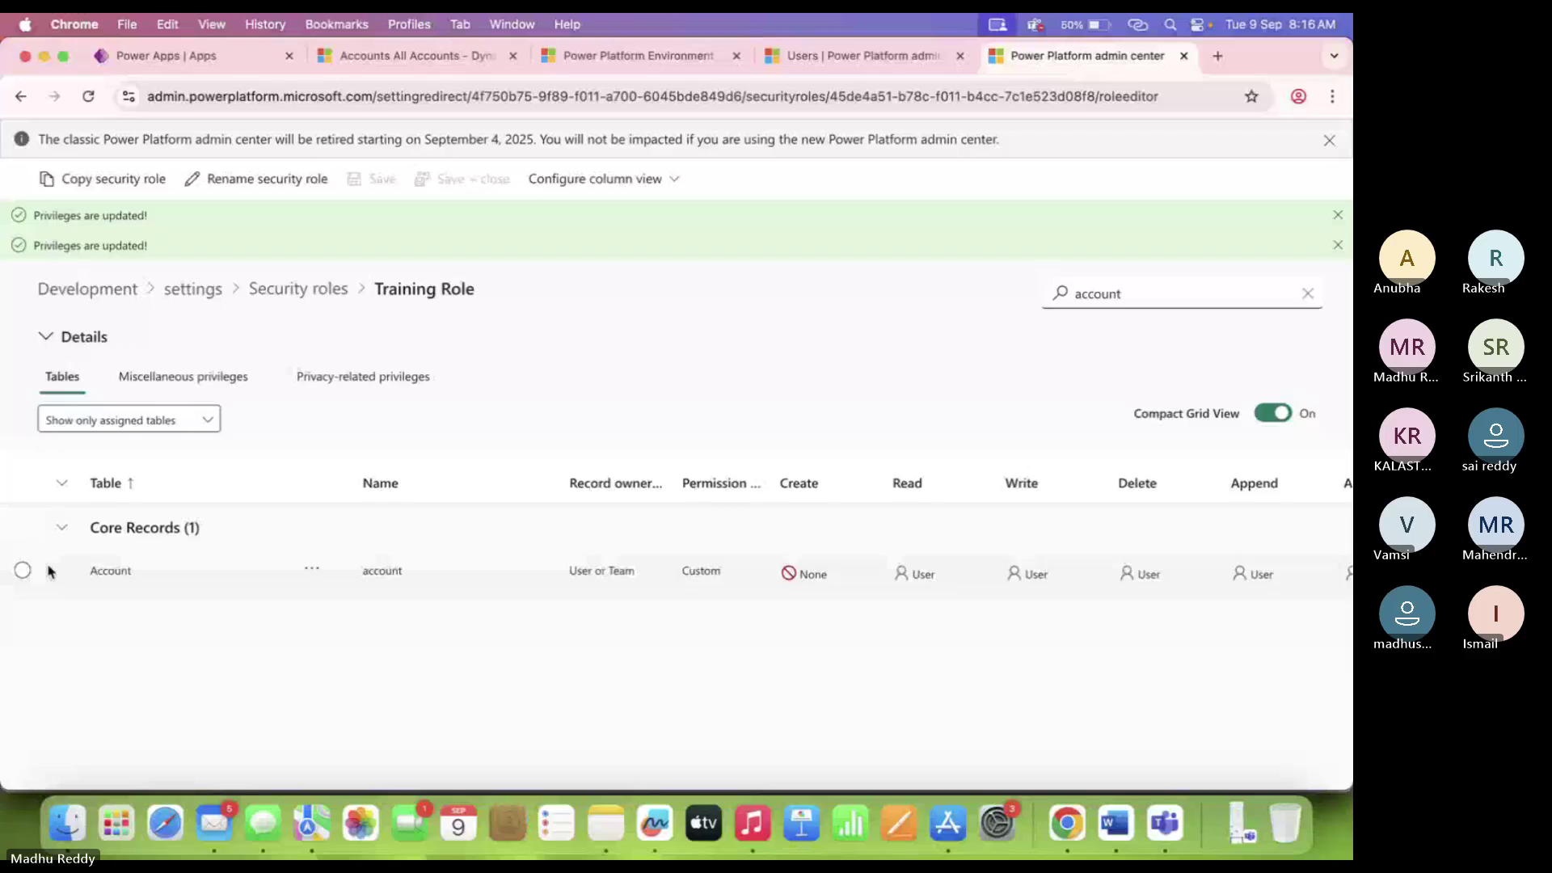
left_click(1299, 97)
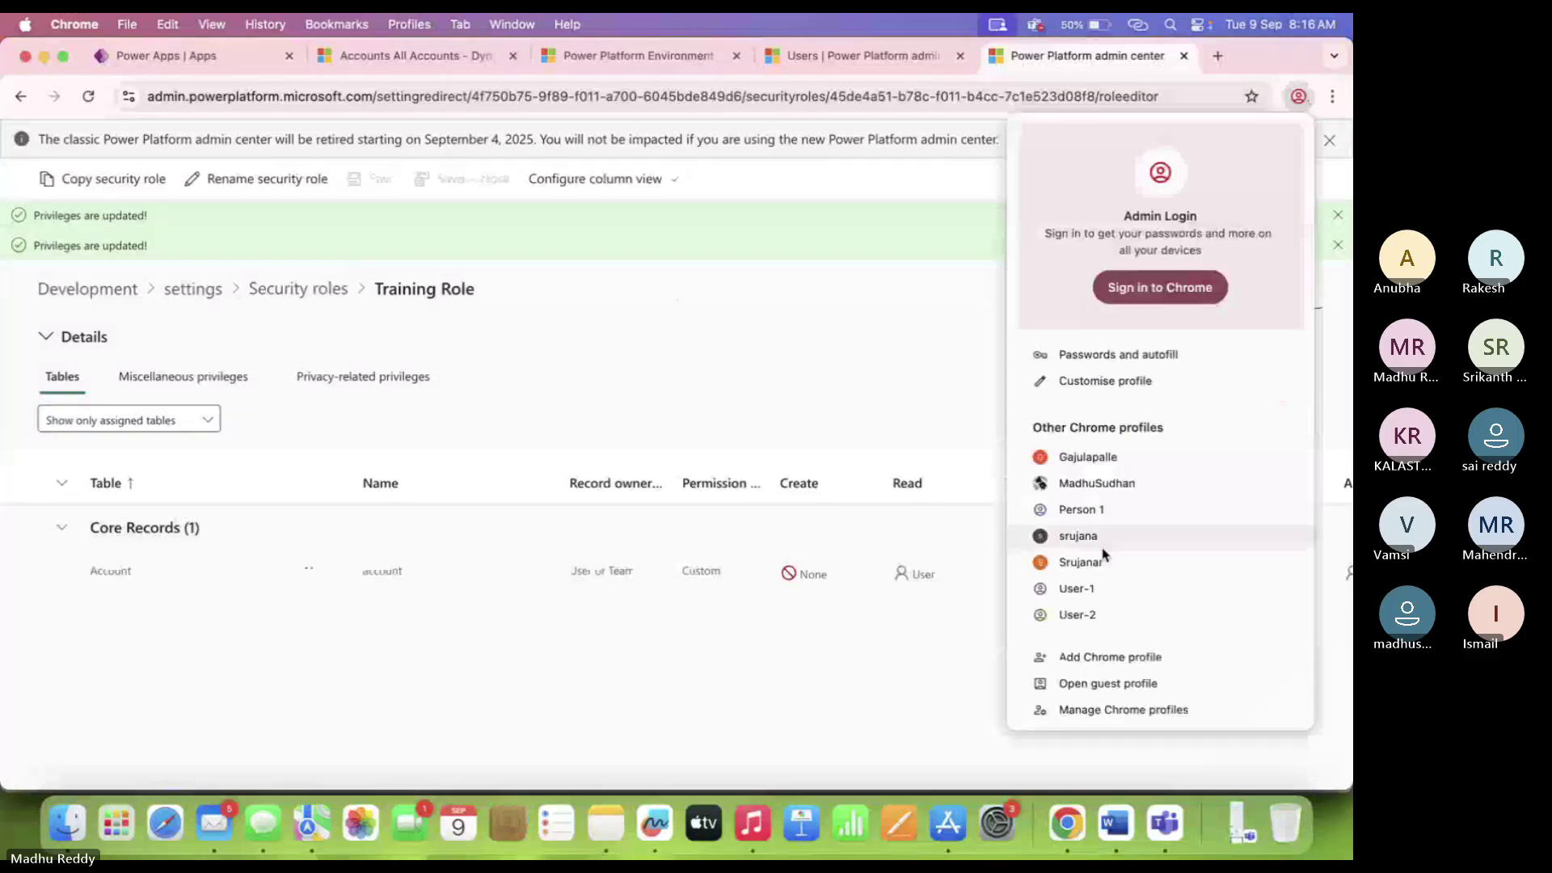
left_click(1109, 598)
left_click(90, 102)
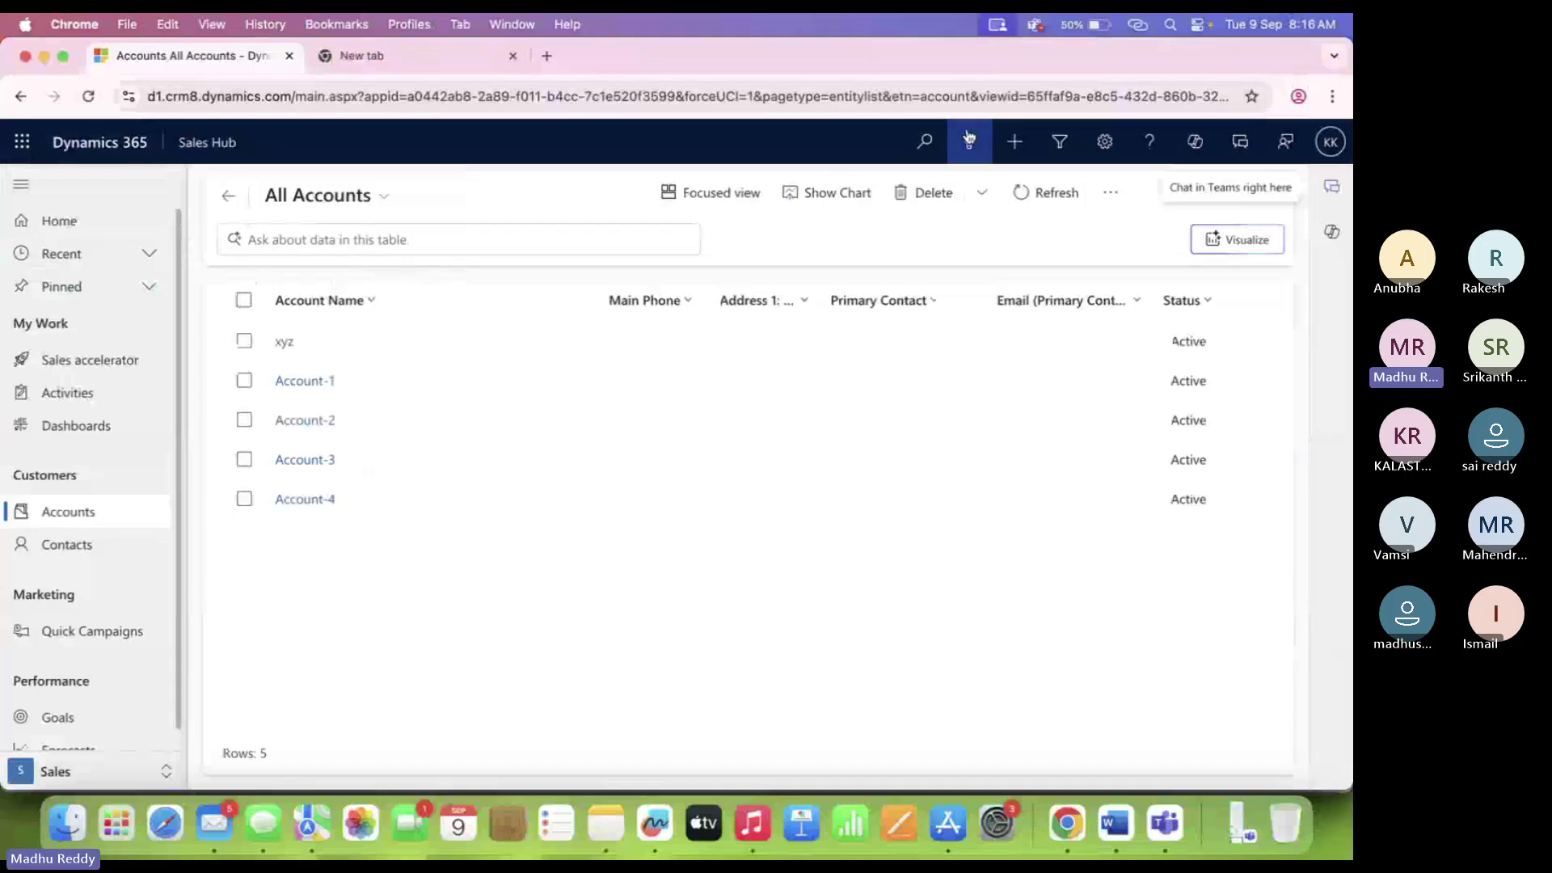
left_click(1112, 199)
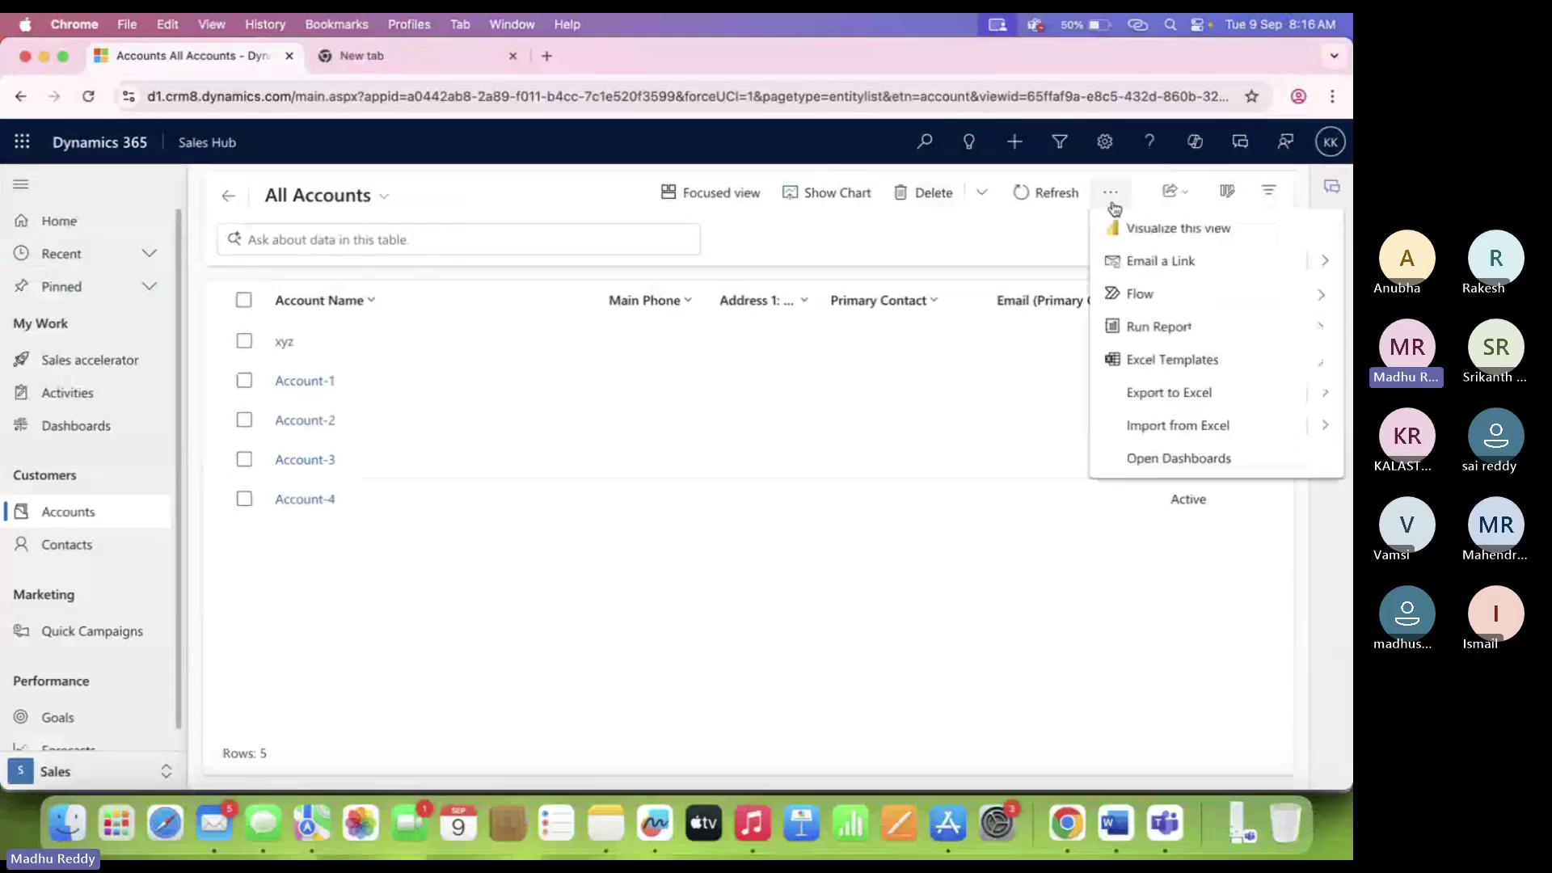
left_click(705, 559)
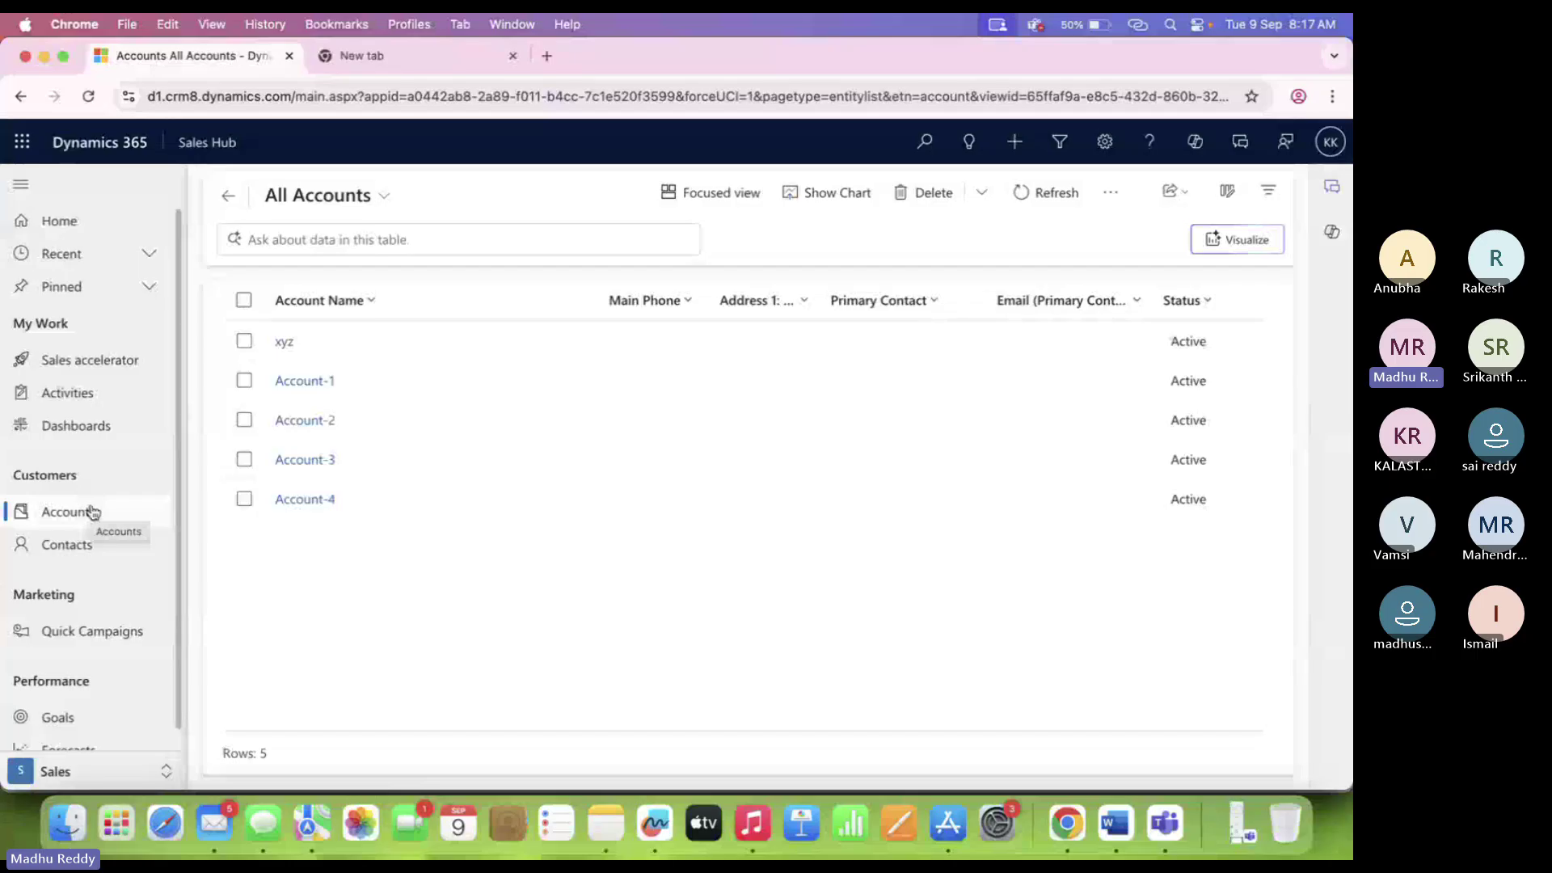
Return to the Admin Login profile and review the Account table's Create access levels, keeping None selected.
left_click(1299, 98)
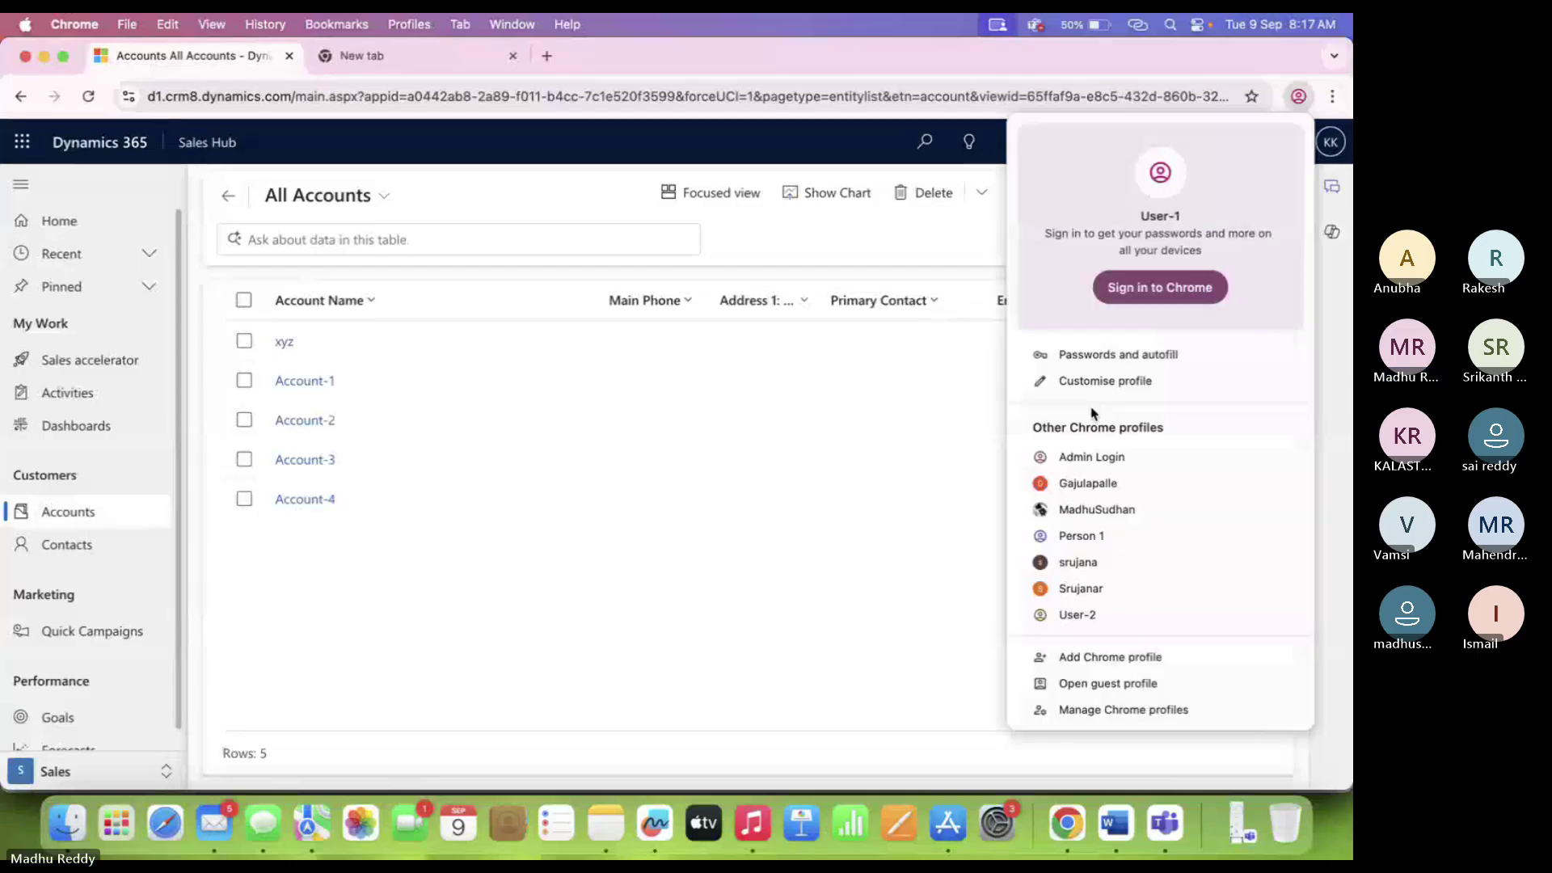
left_click(1092, 458)
left_click(802, 576)
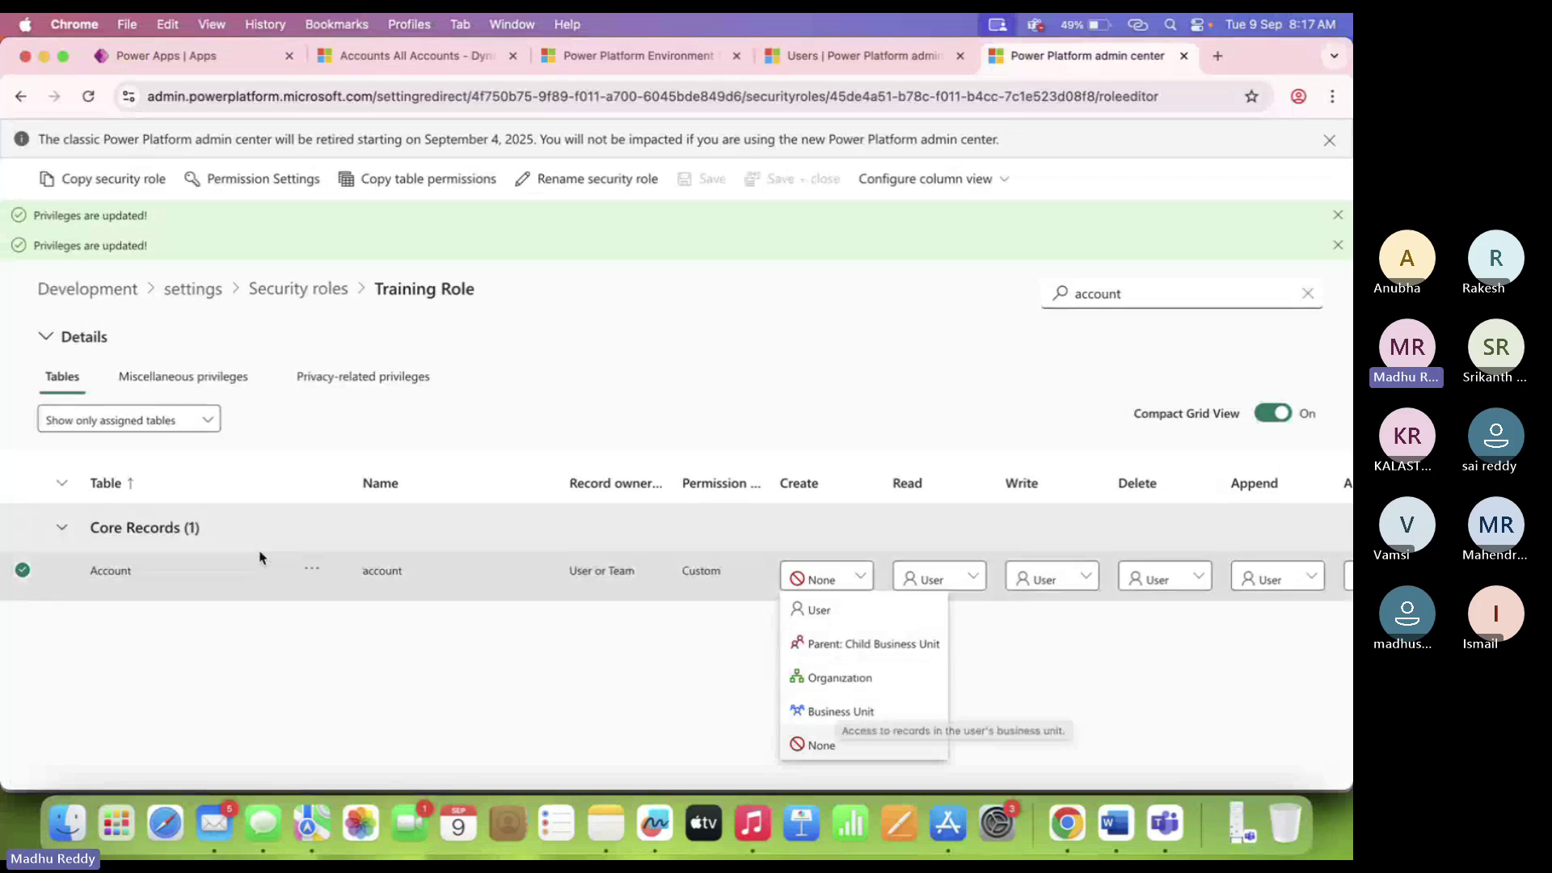
left_click(824, 745)
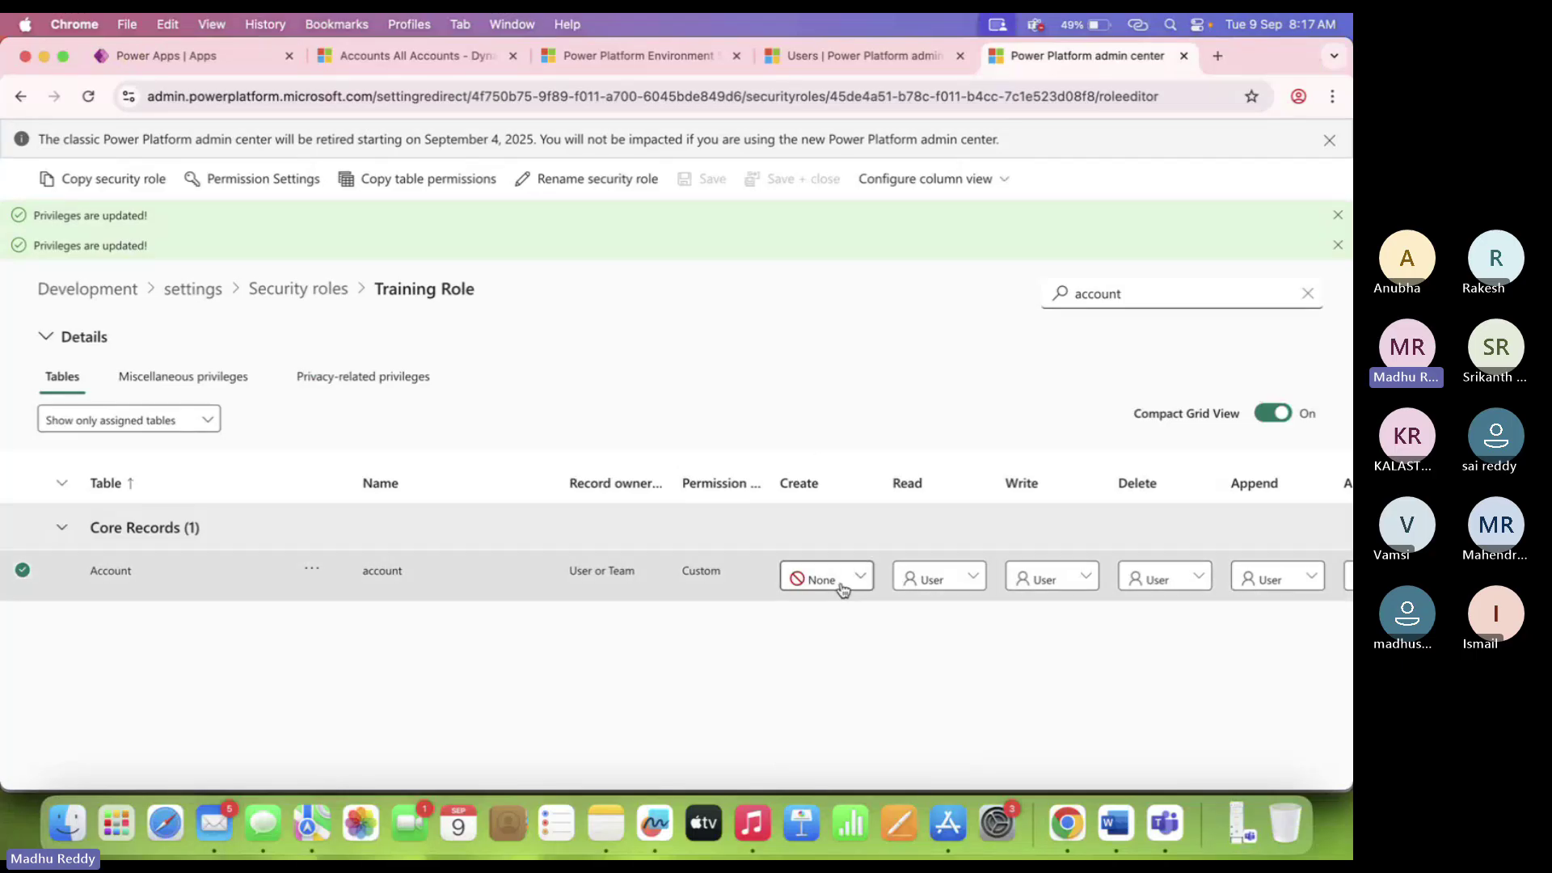
Switch to the User-1 profile, check which account is signed in, and look through the Accounts list's additional commands.
left_click(1298, 96)
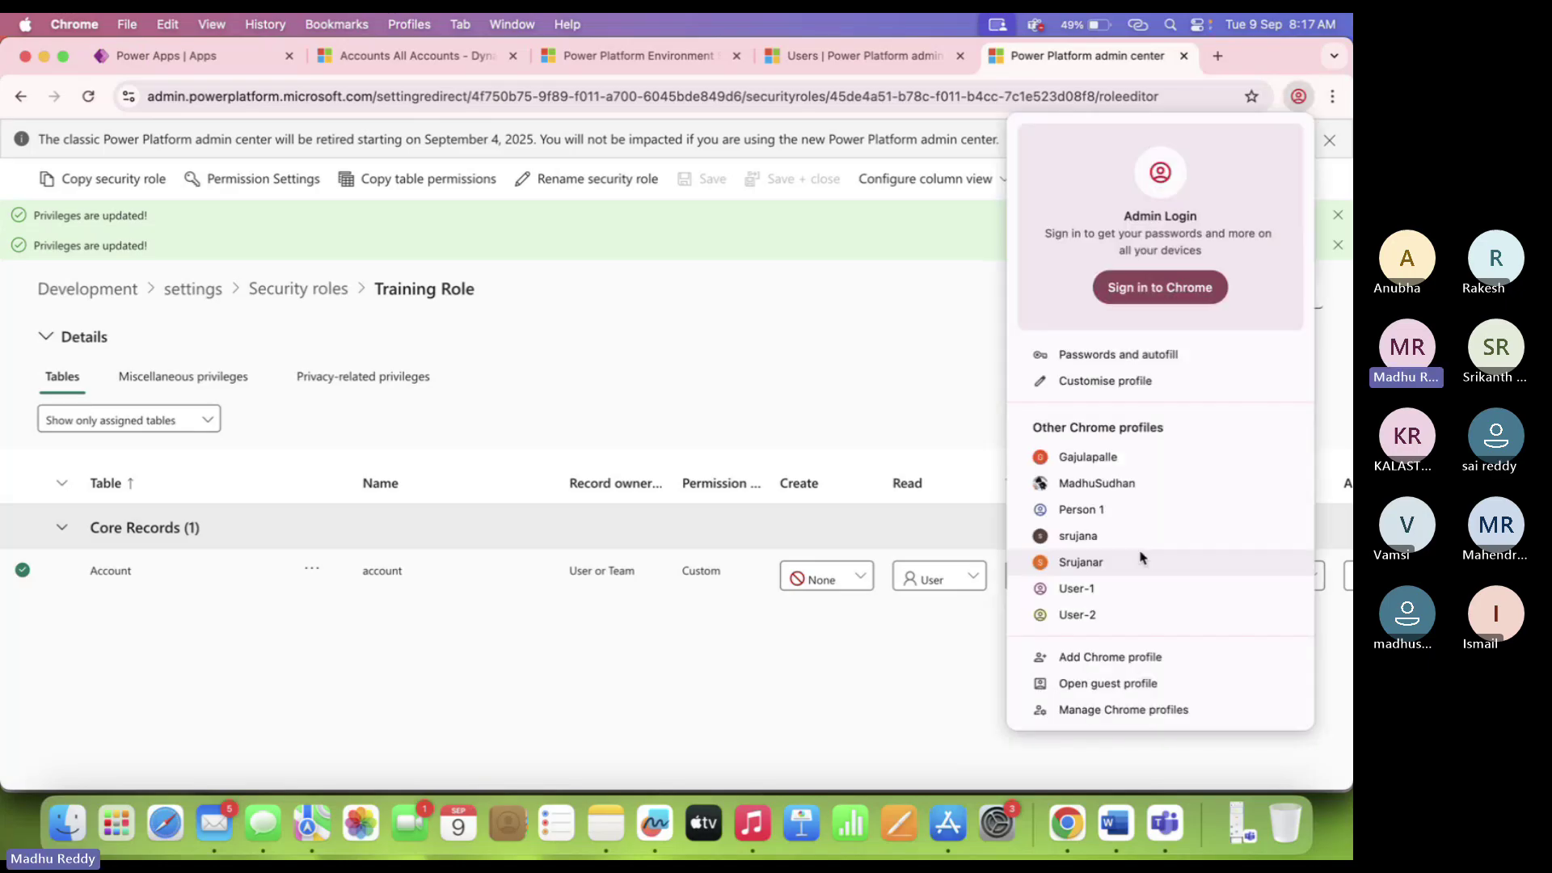
left_click(1140, 558)
left_click(1325, 157)
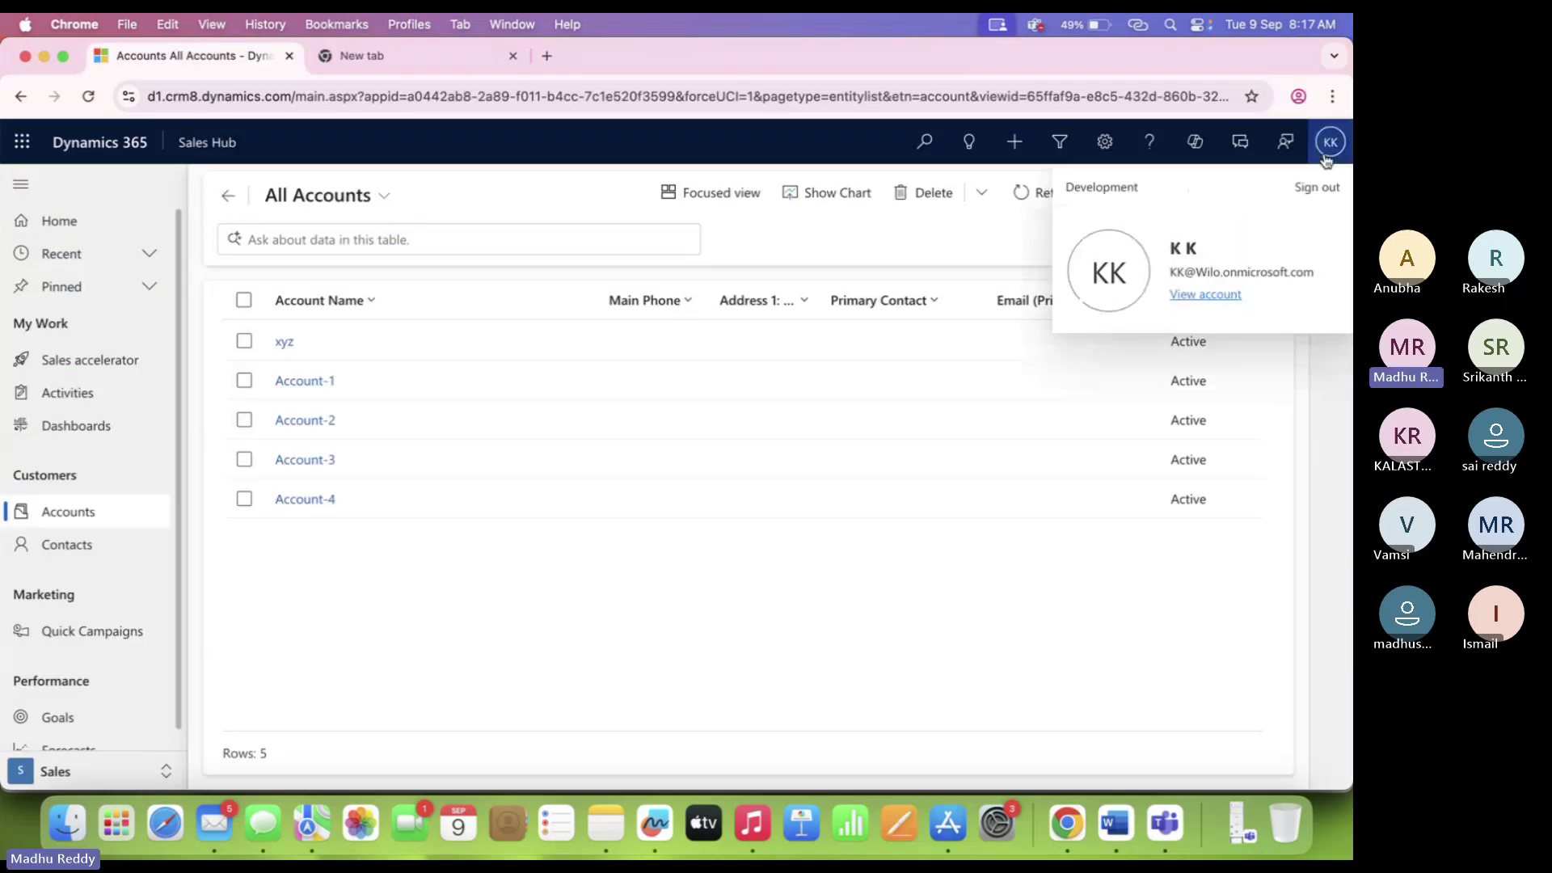
left_click(1326, 160)
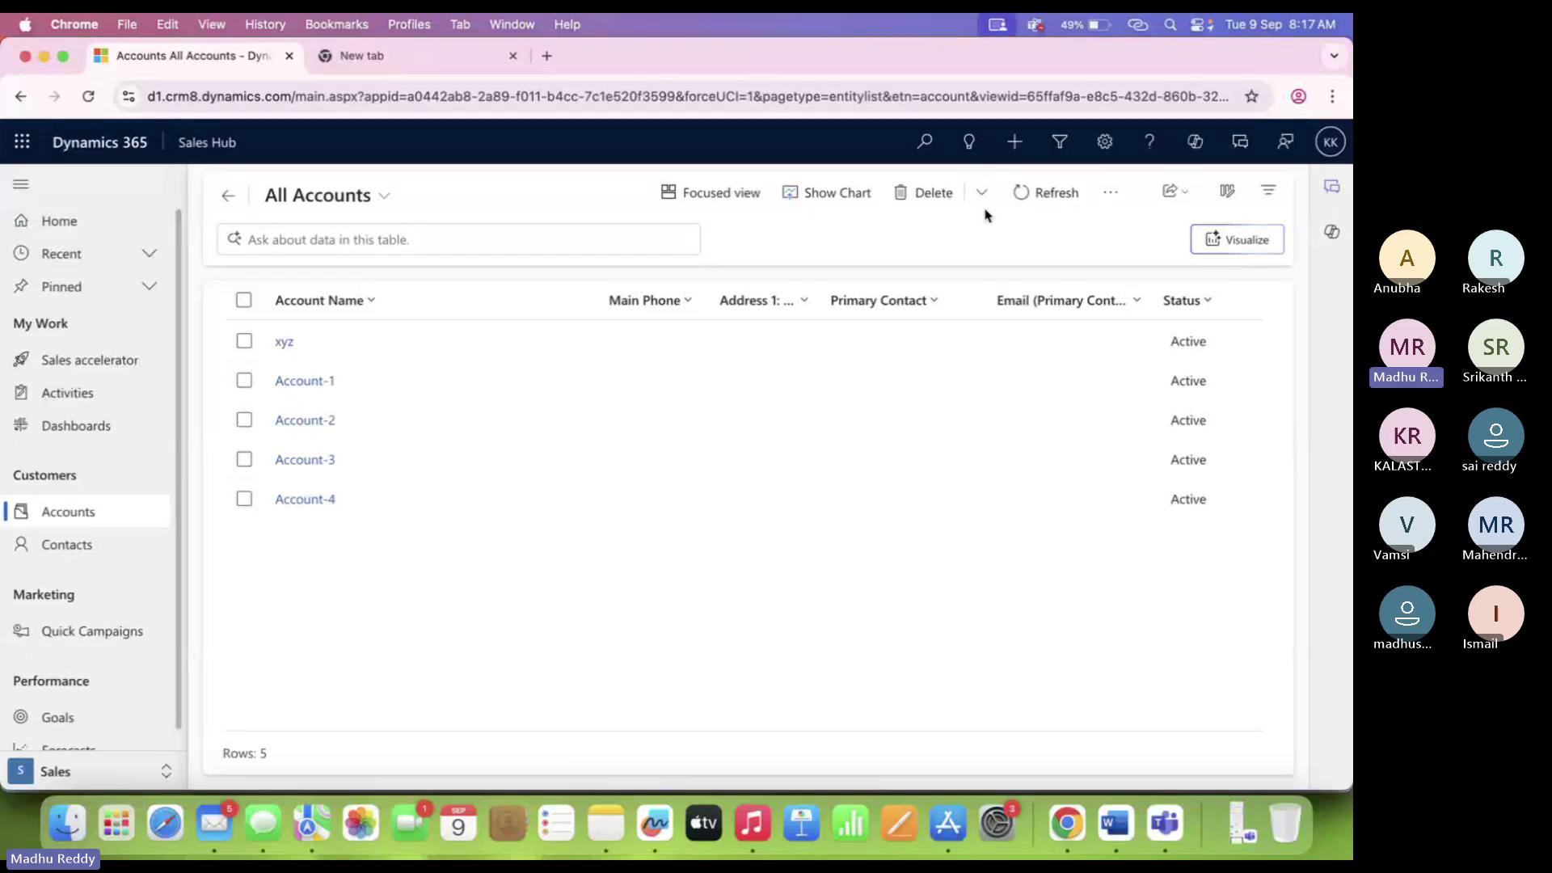
left_click(1113, 192)
left_click(764, 553)
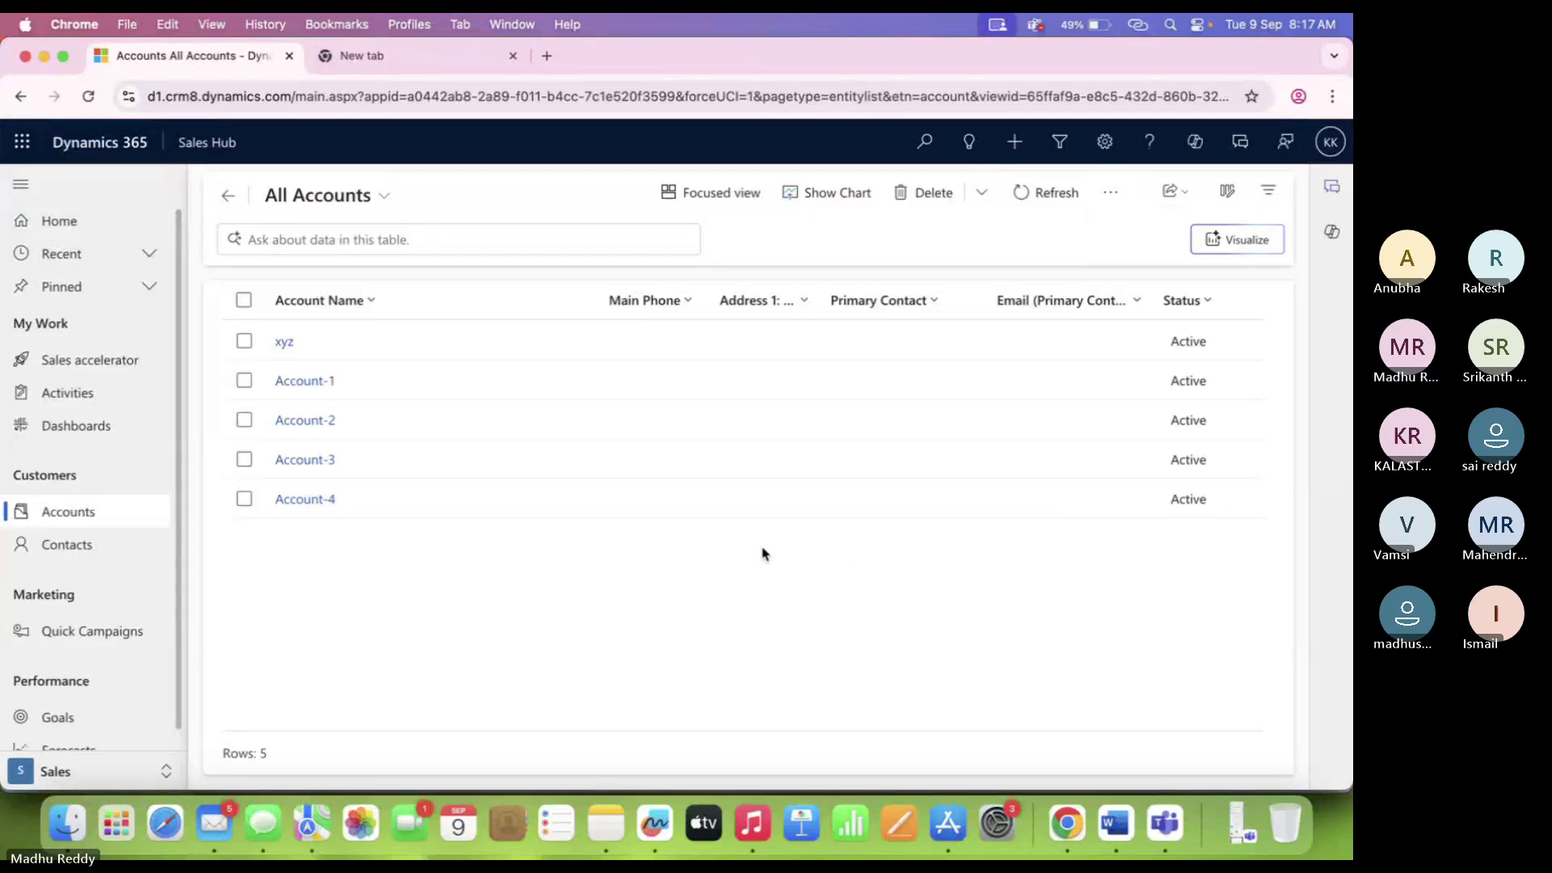
Go back to the Training Role's privileges in the Admin Login profile.
left_click(1299, 96)
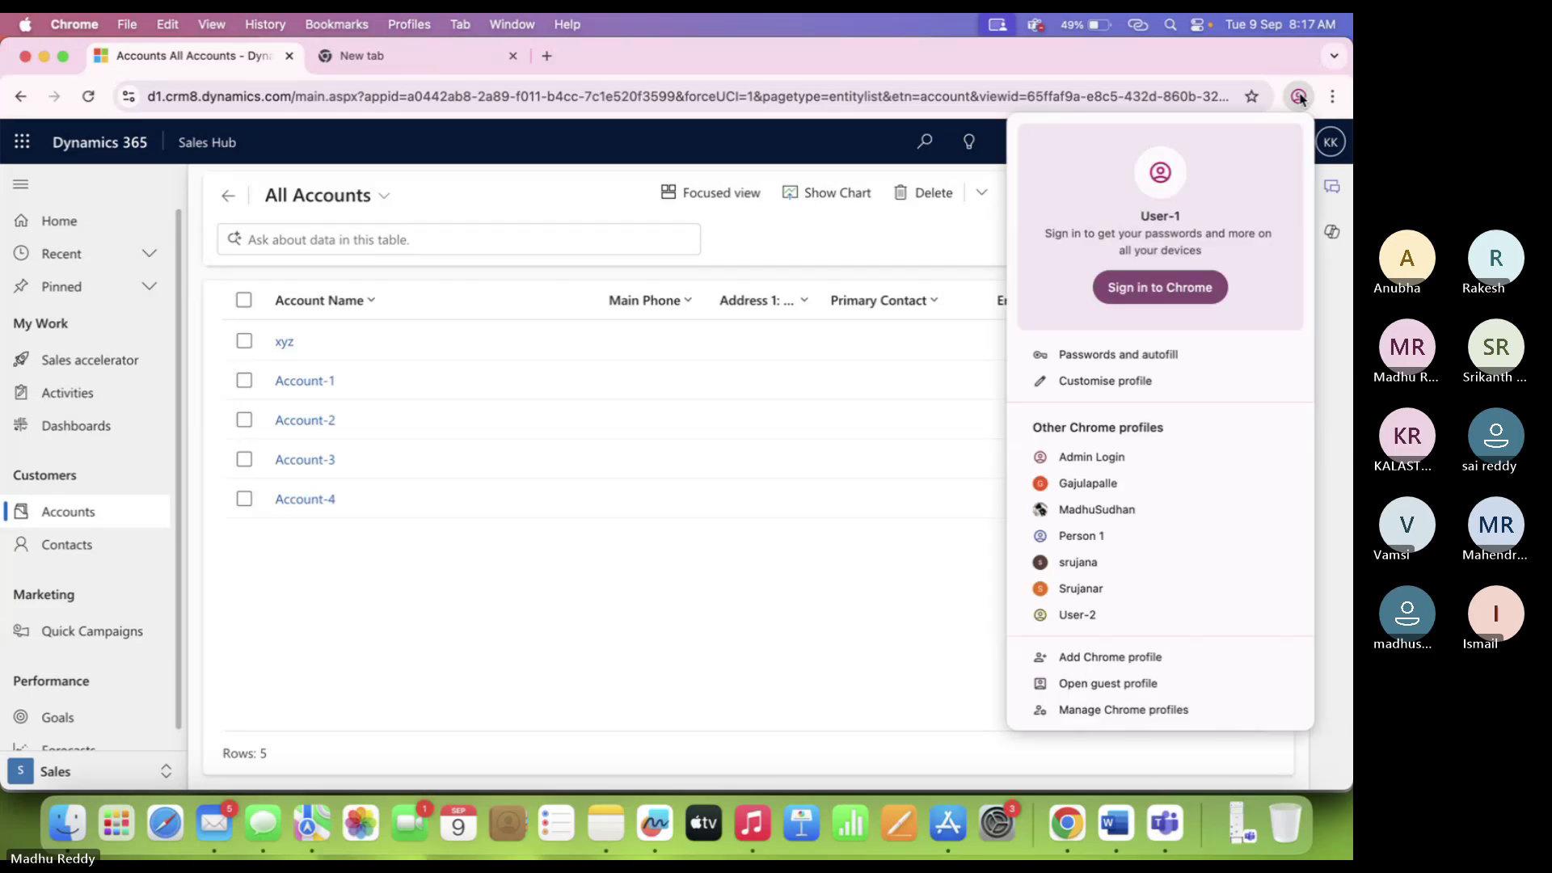
left_click(1110, 456)
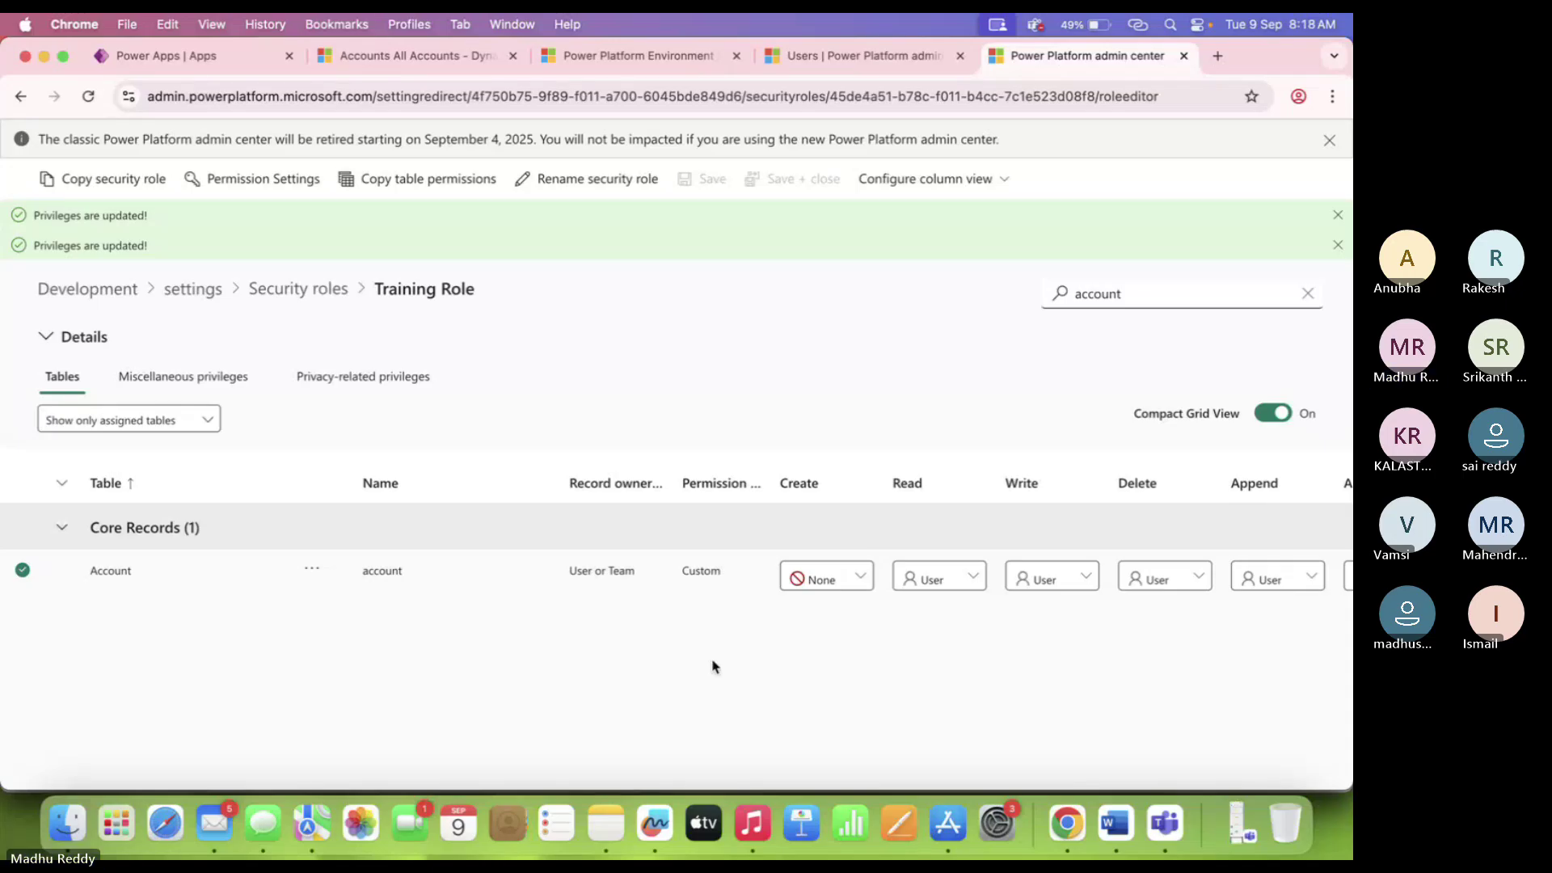
Switch the Account table's Create access level to User and back to None, and dismiss the update notifications.
left_click(841, 589)
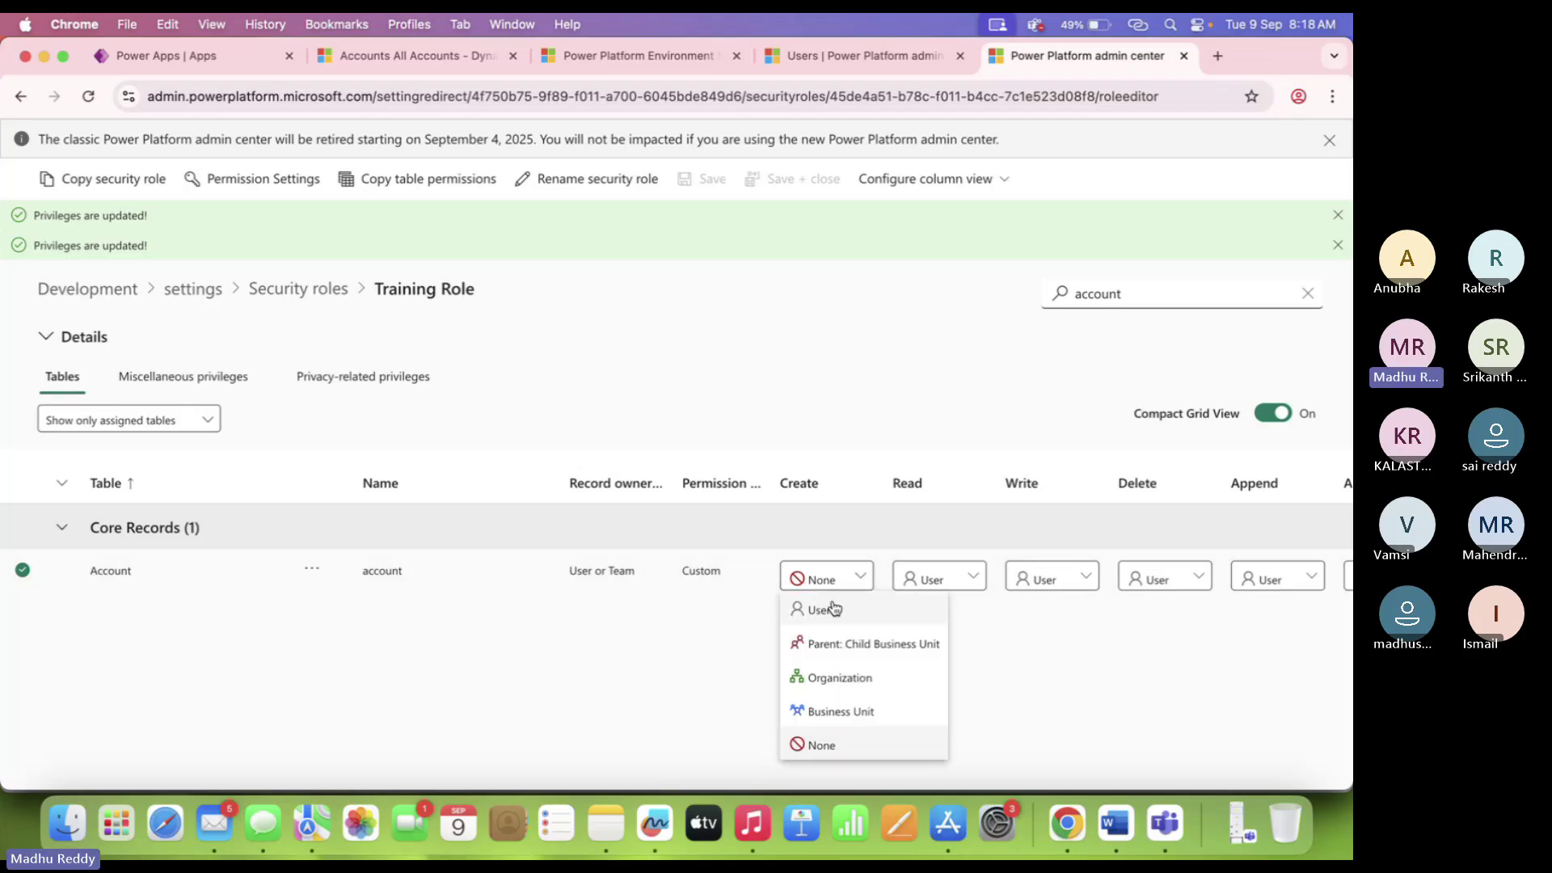
left_click(832, 608)
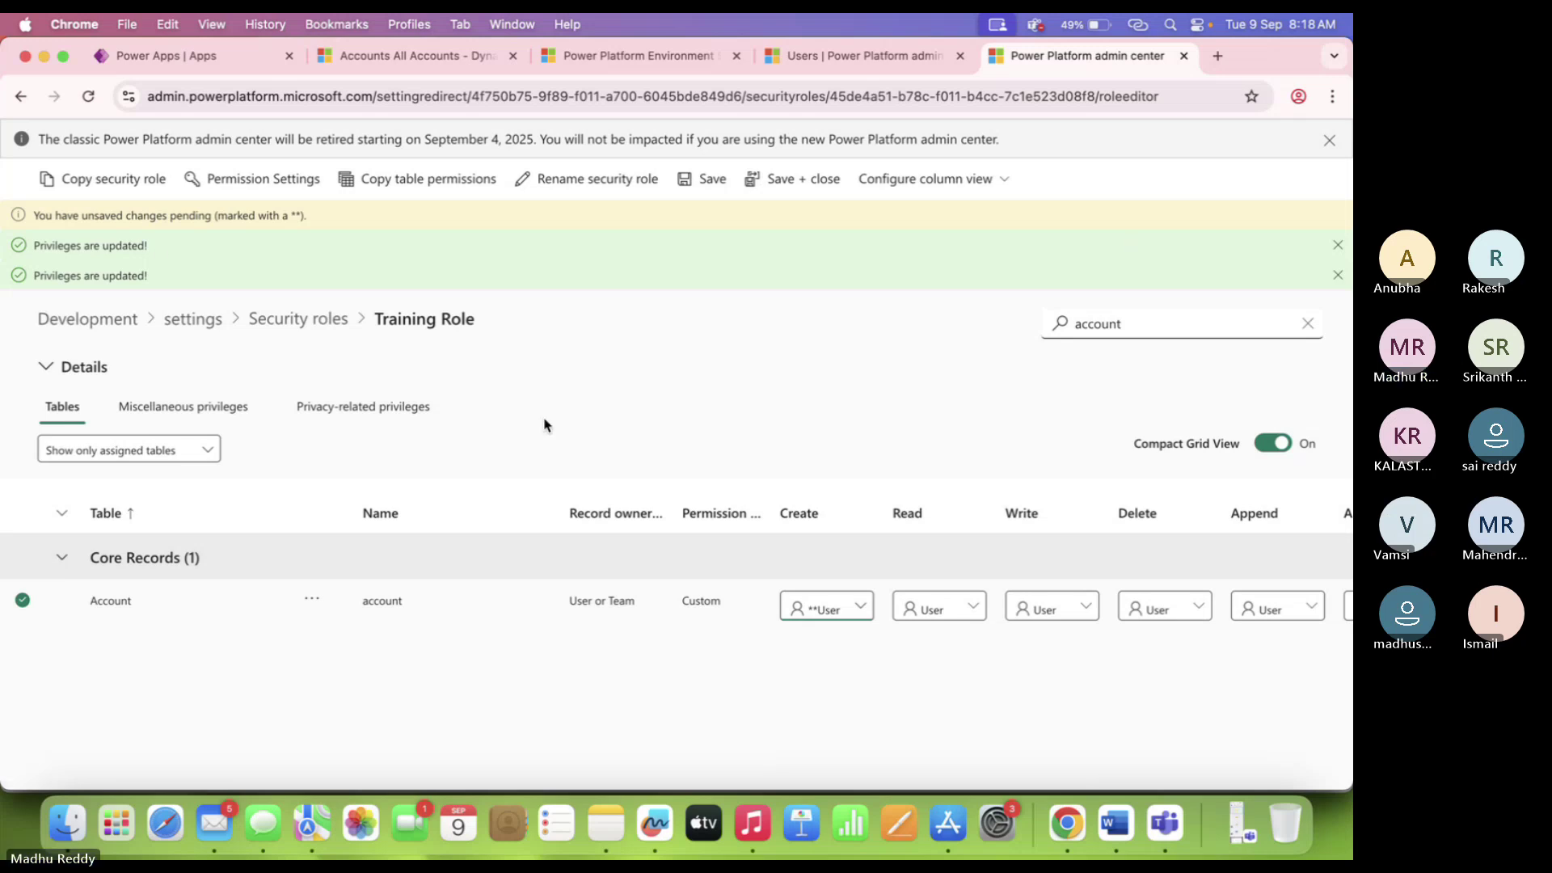
left_click(827, 616)
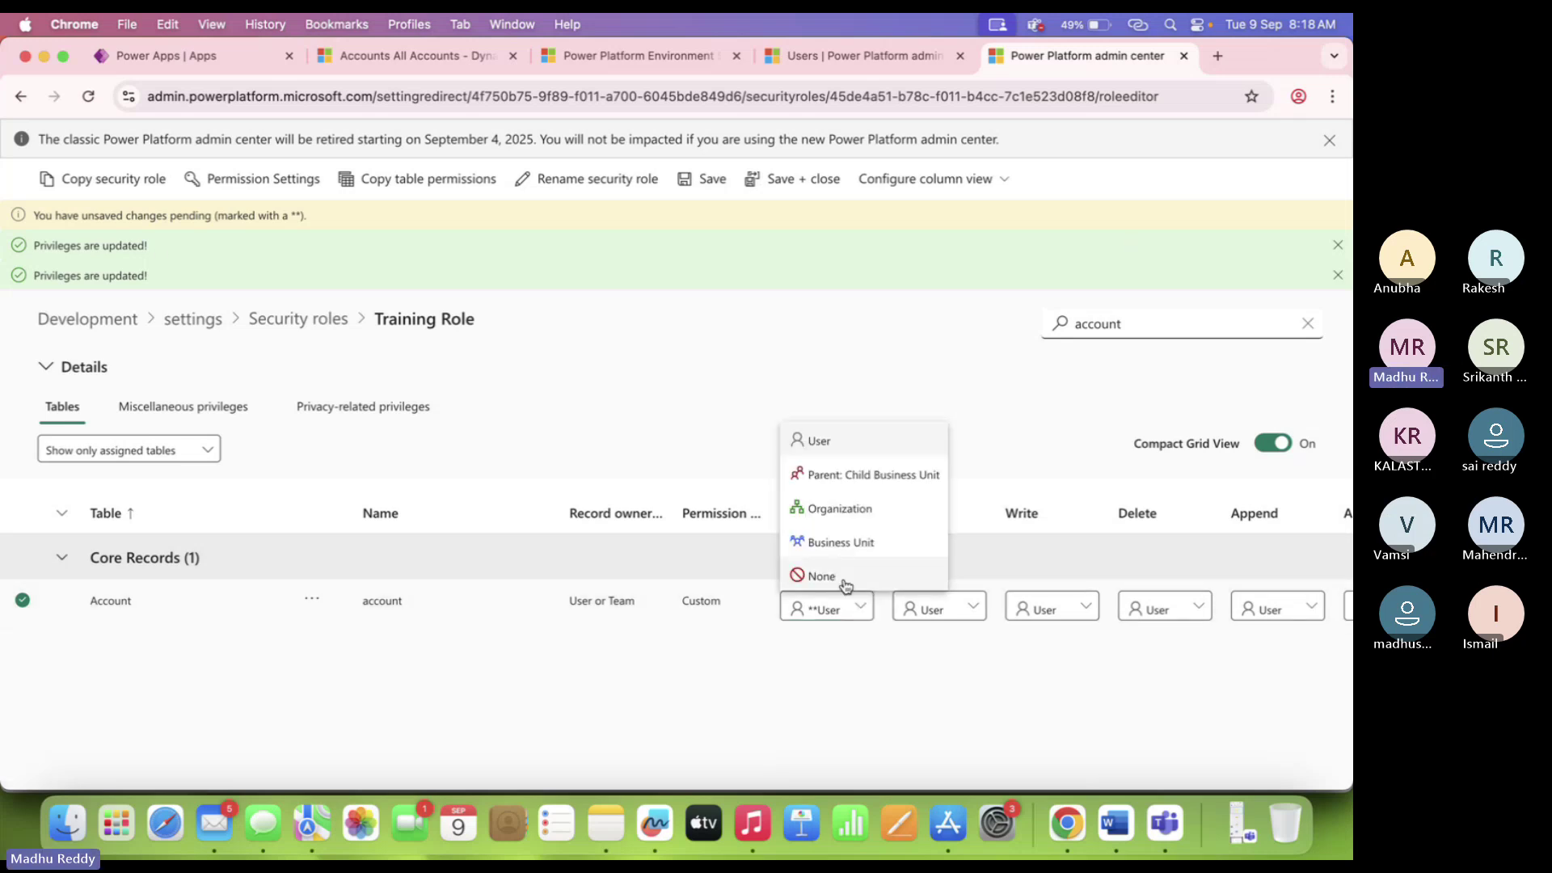
left_click(813, 576)
left_click(1338, 215)
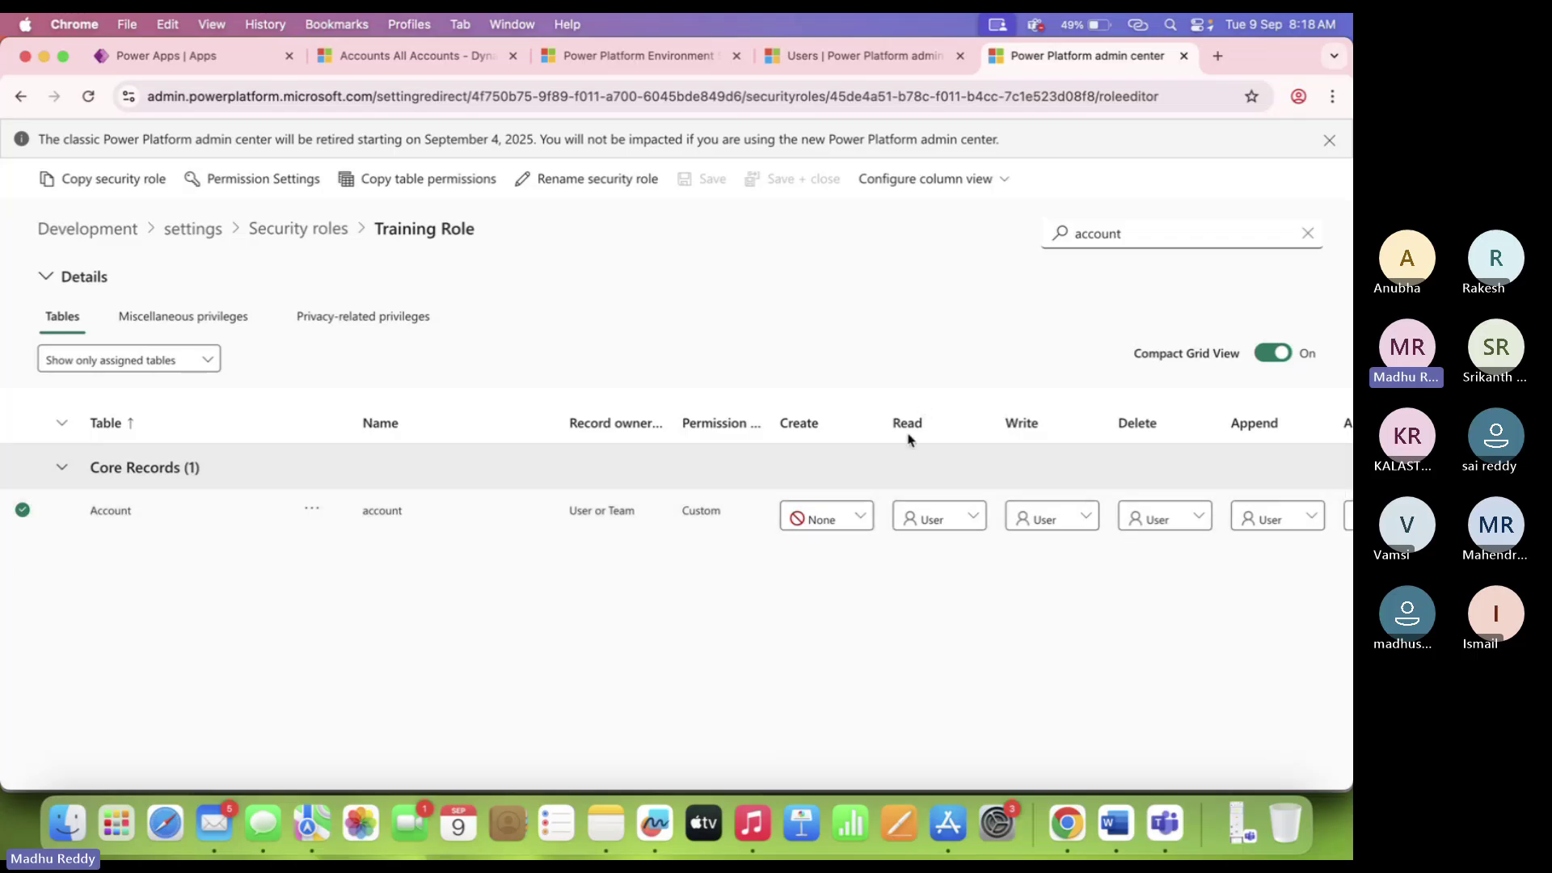
Switch to the User-1 profile and check which account is signed in on the Accounts list.
left_click(1299, 97)
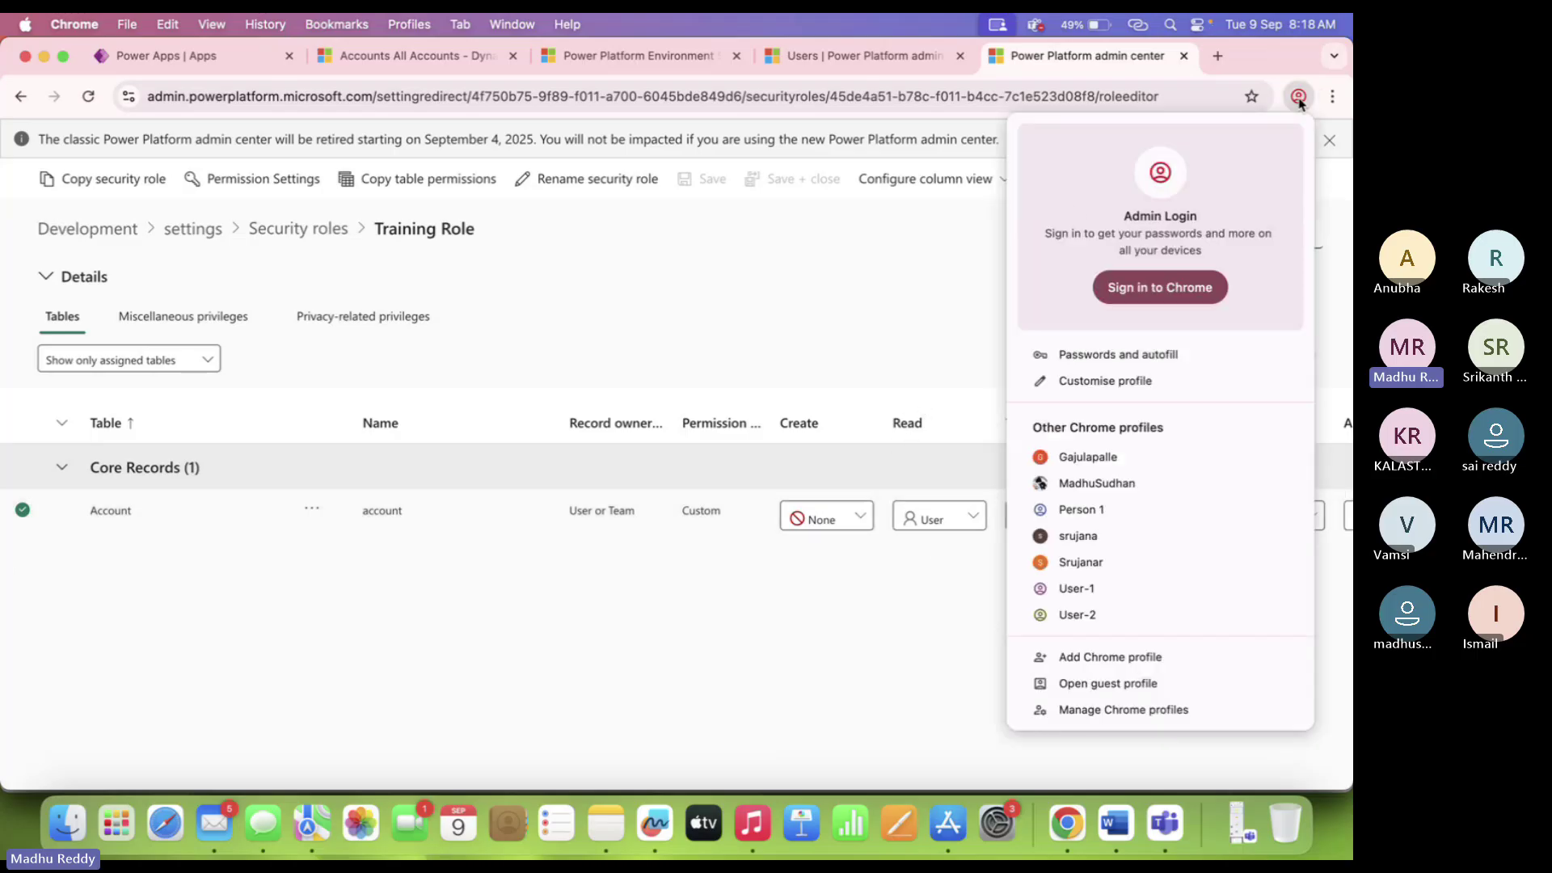
left_click(951, 293)
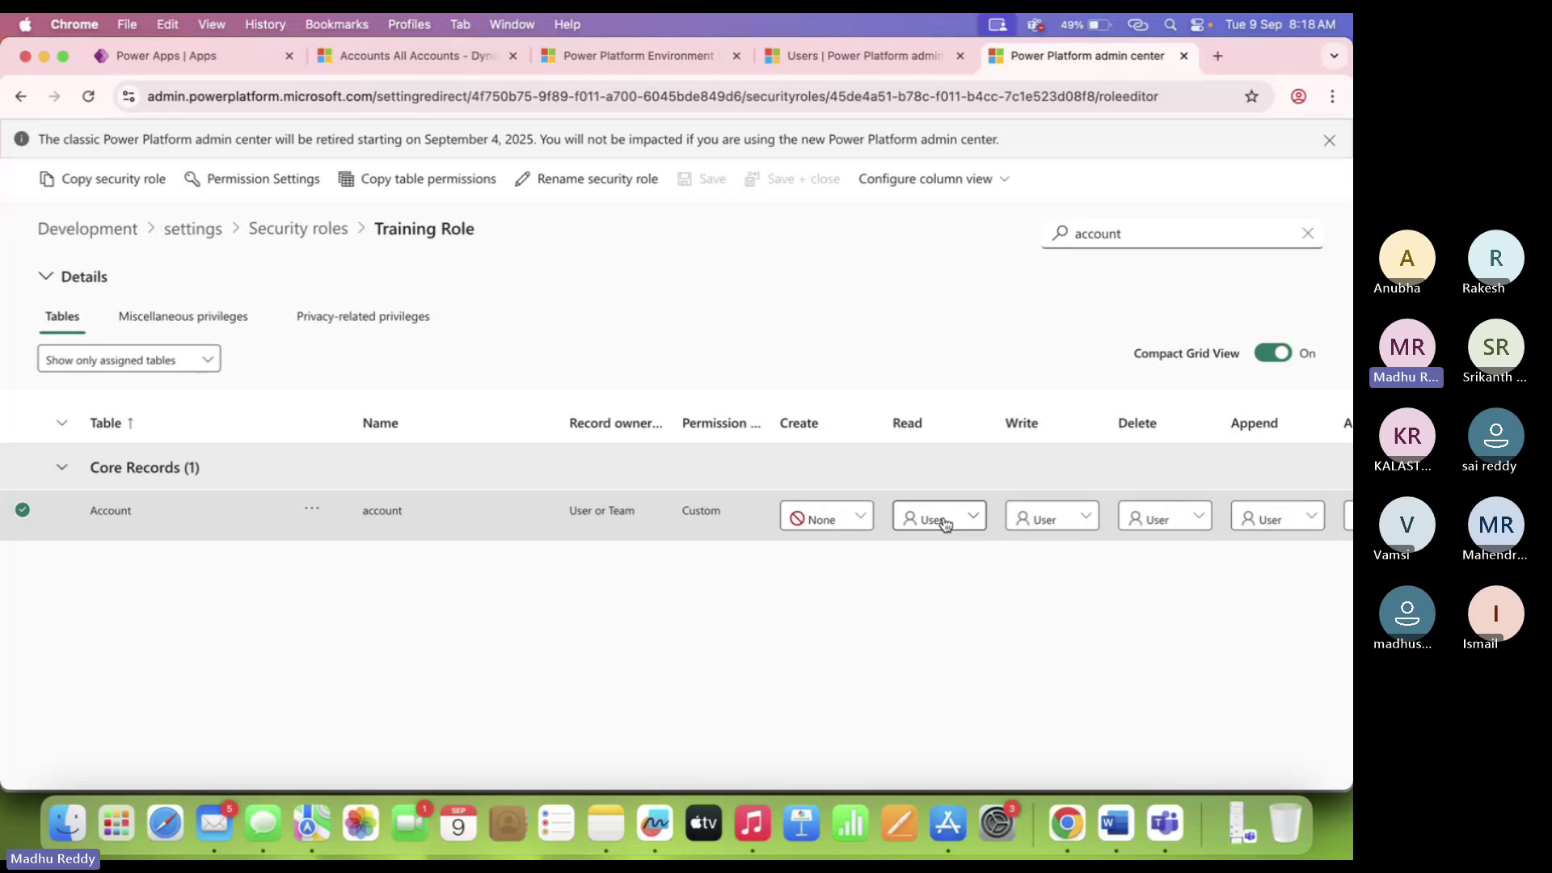
left_click(1299, 97)
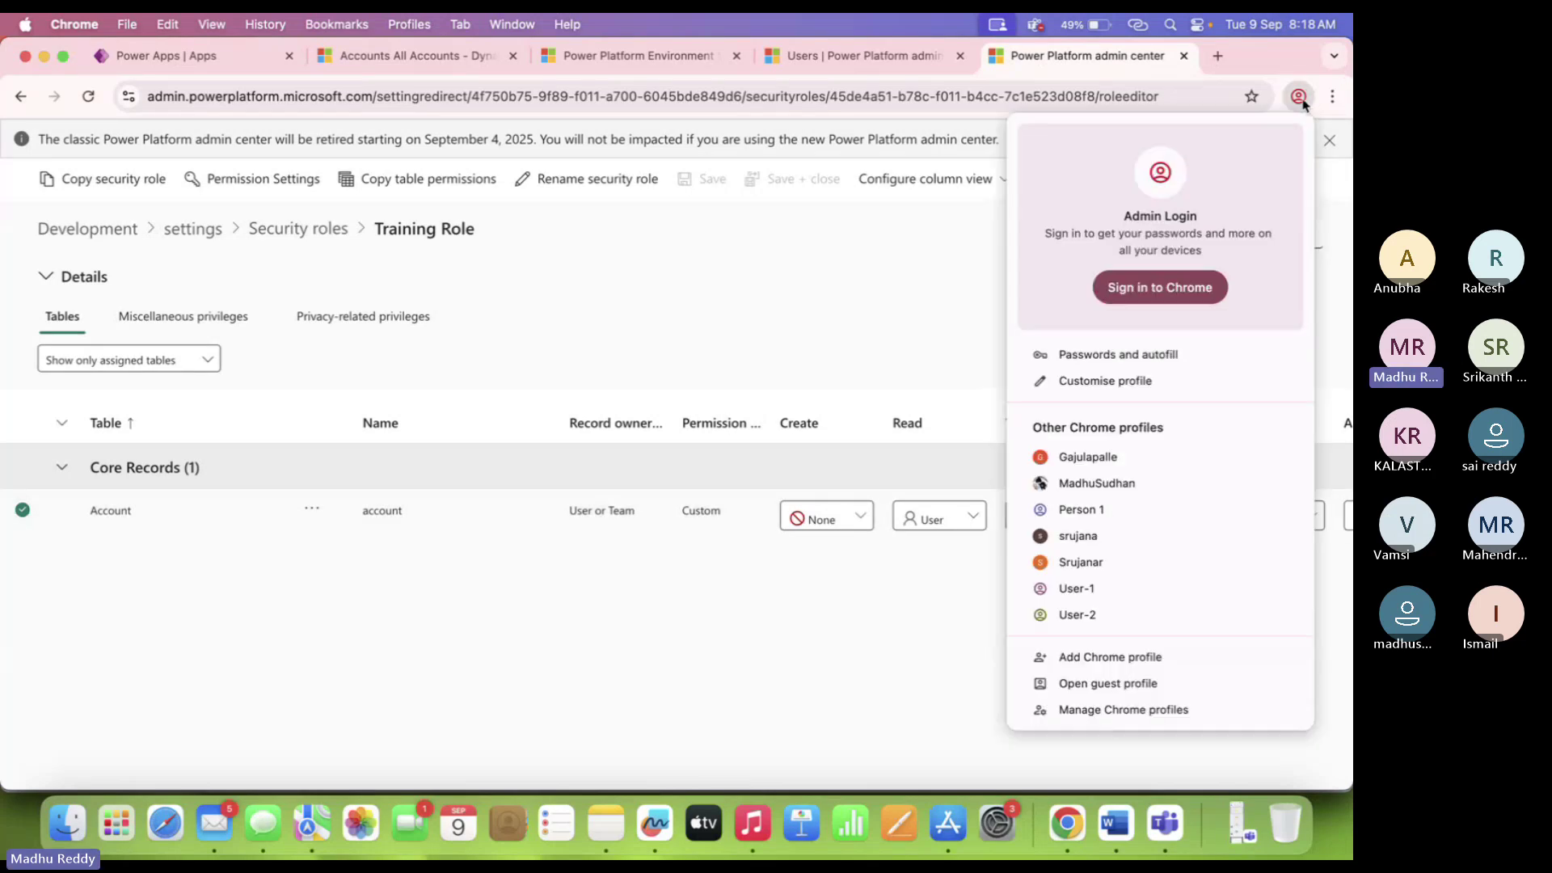
left_click(1114, 595)
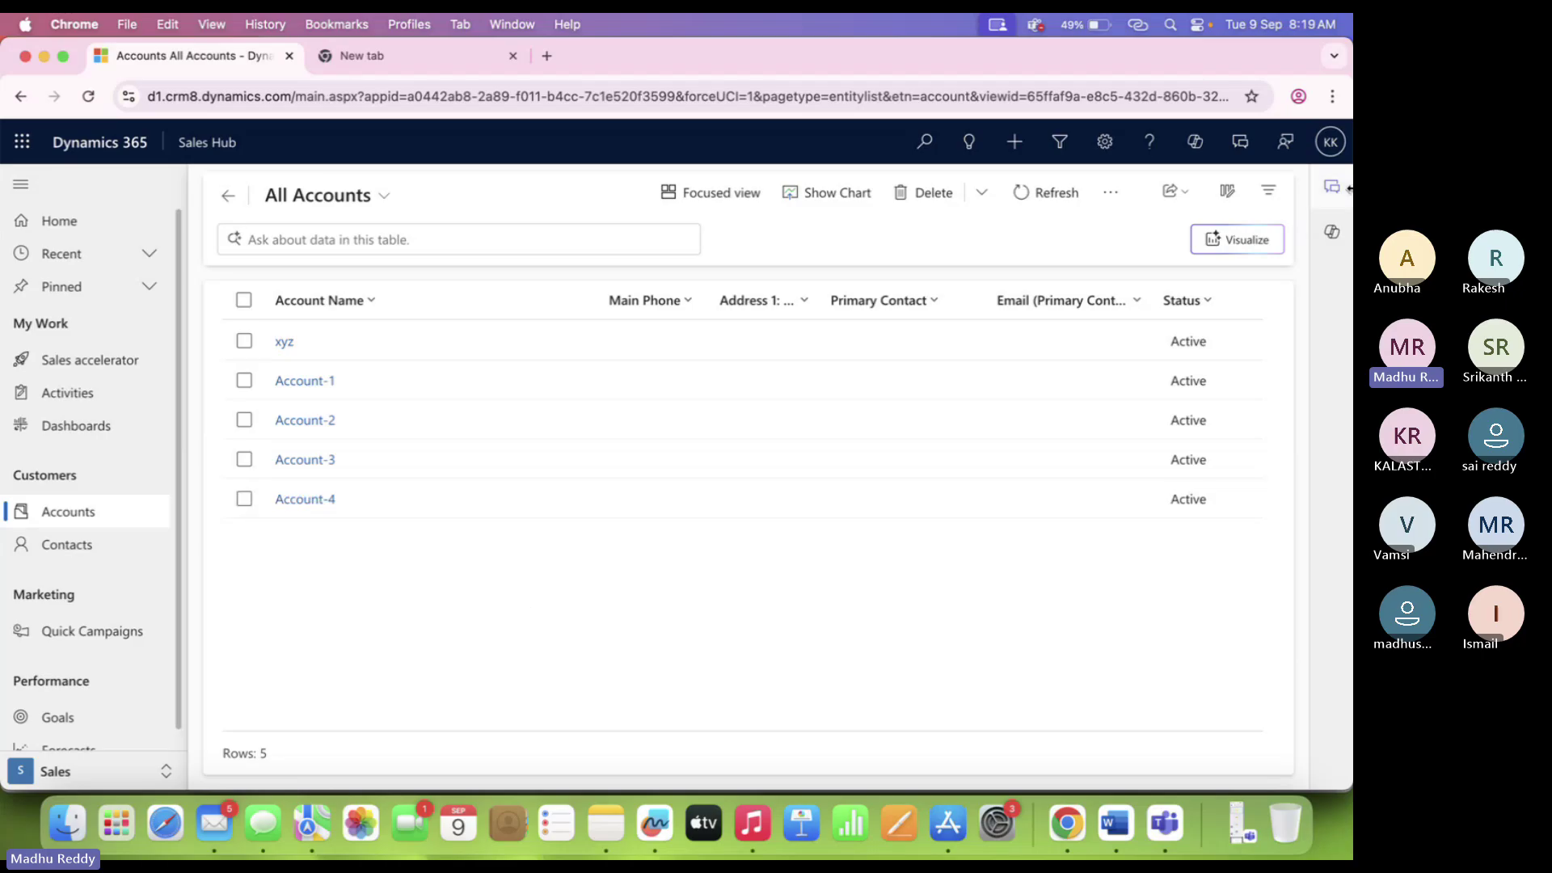
left_click(1334, 150)
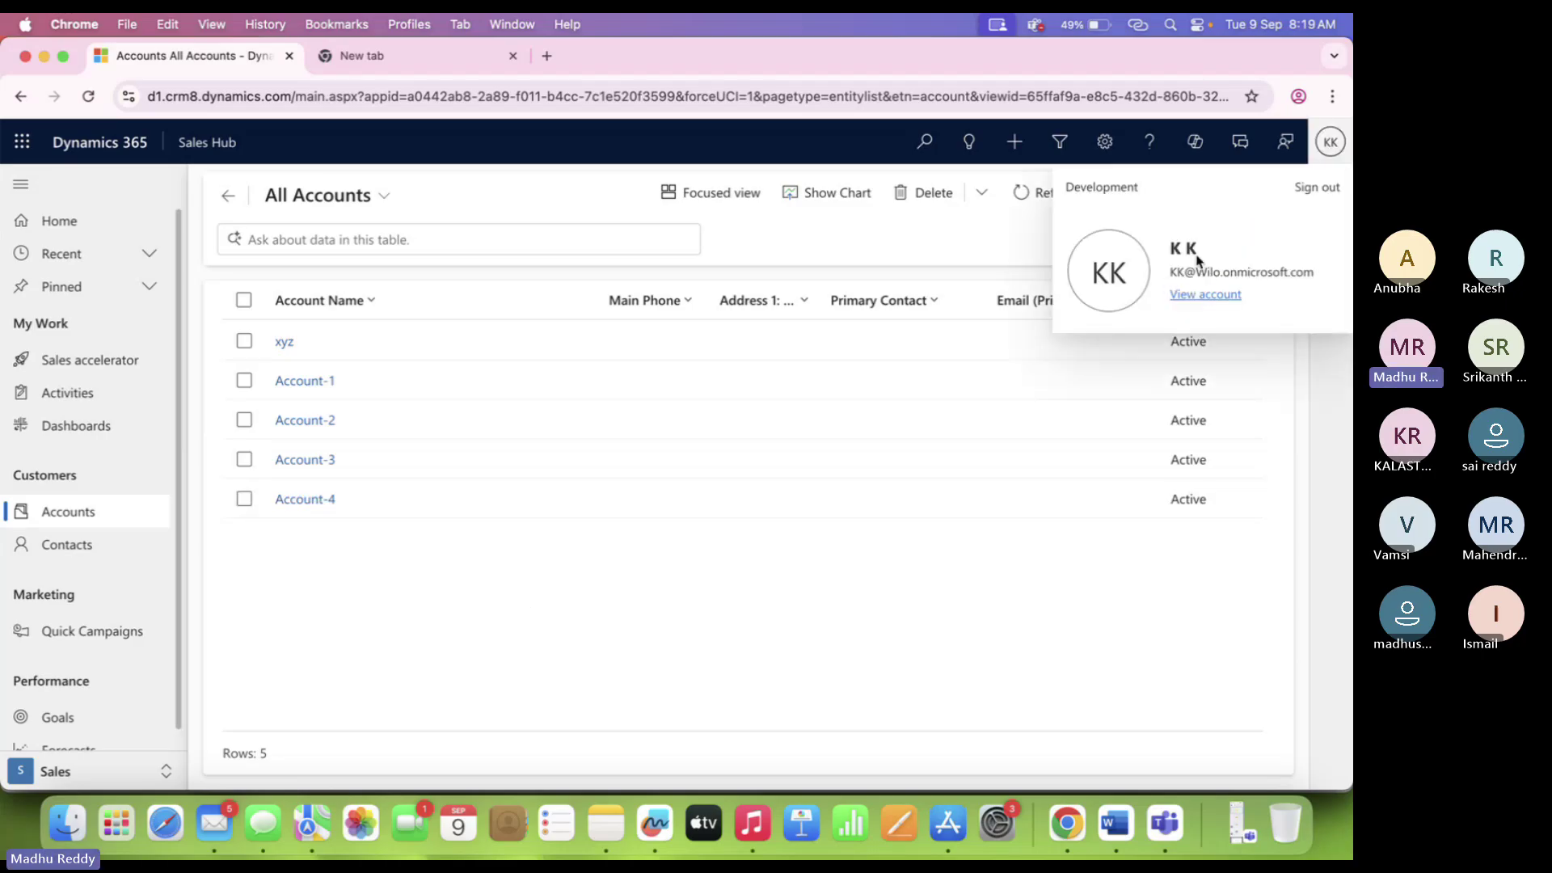
left_click(790, 243)
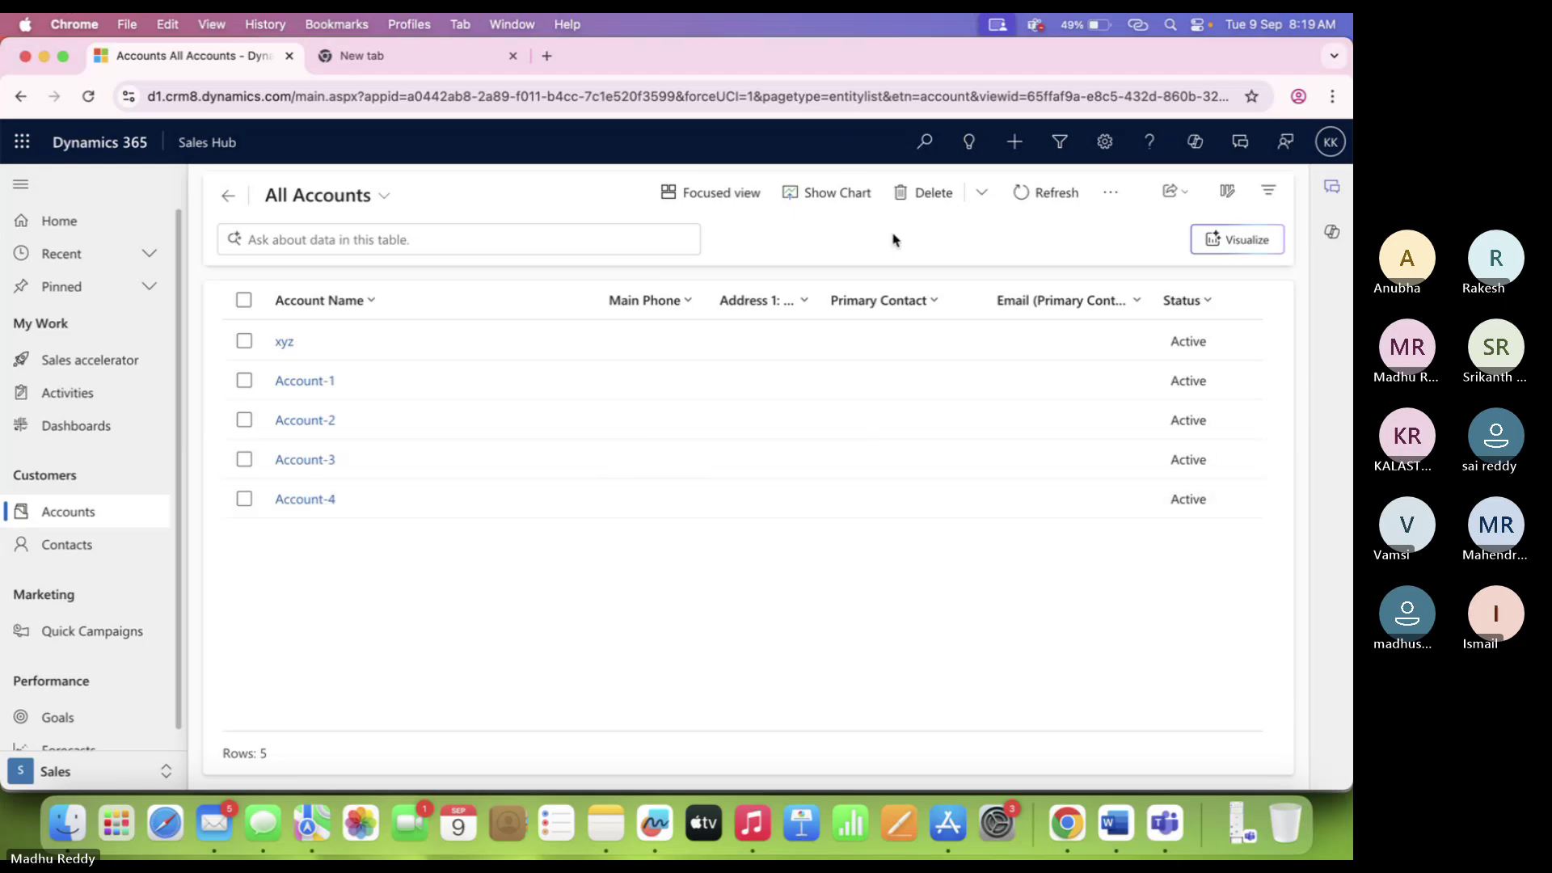
Reload the Accounts list as User-1, open Account-1 and Account-3 to check their owners, and return to the list.
left_click(91, 99)
left_click(488, 381)
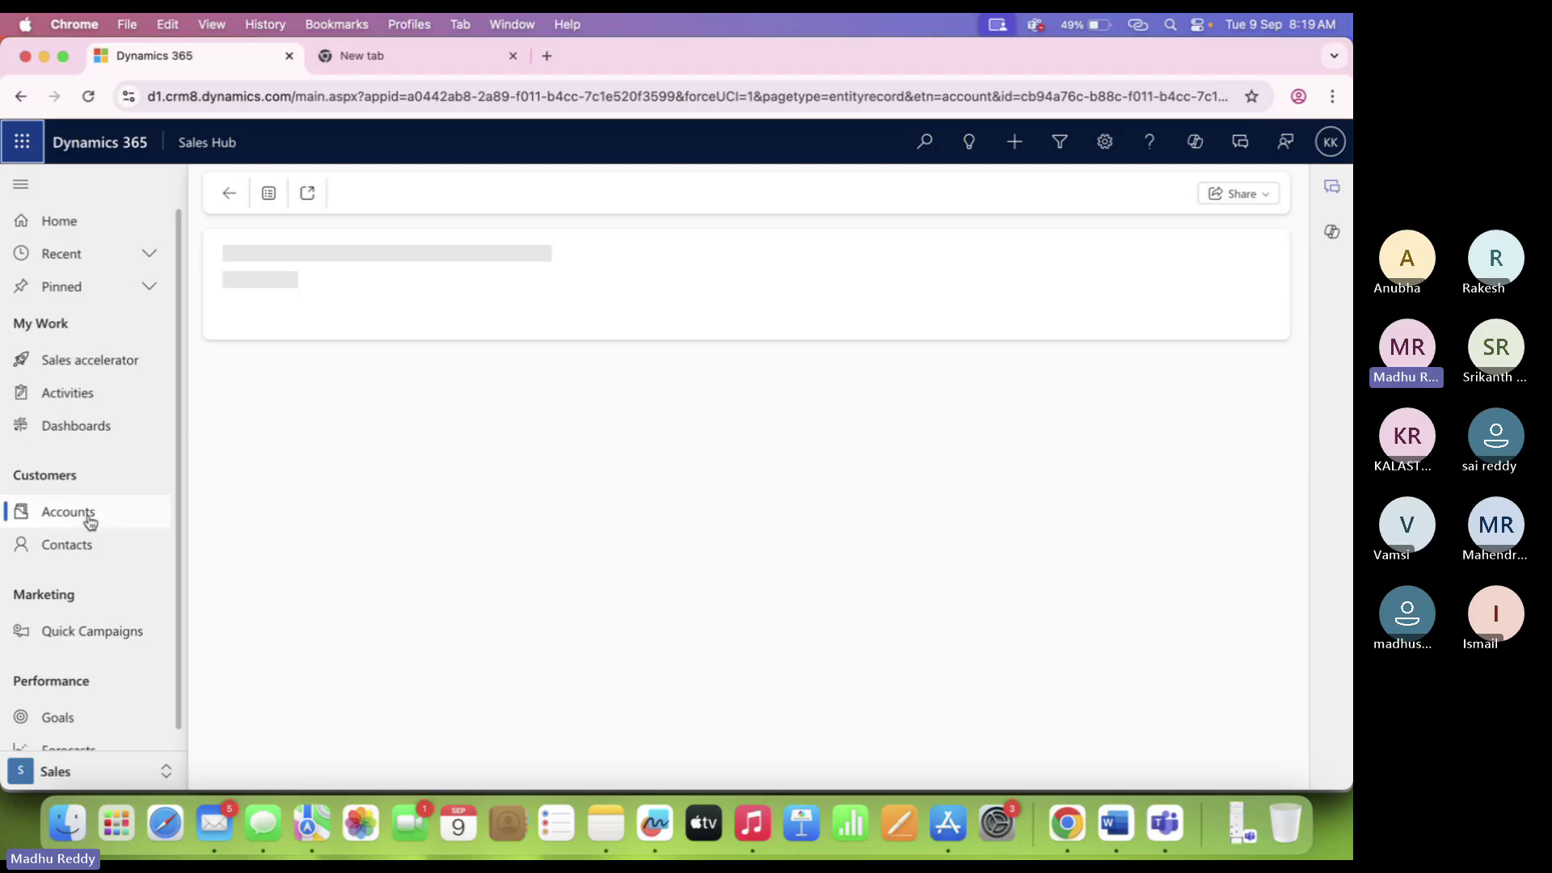
left_click(1330, 141)
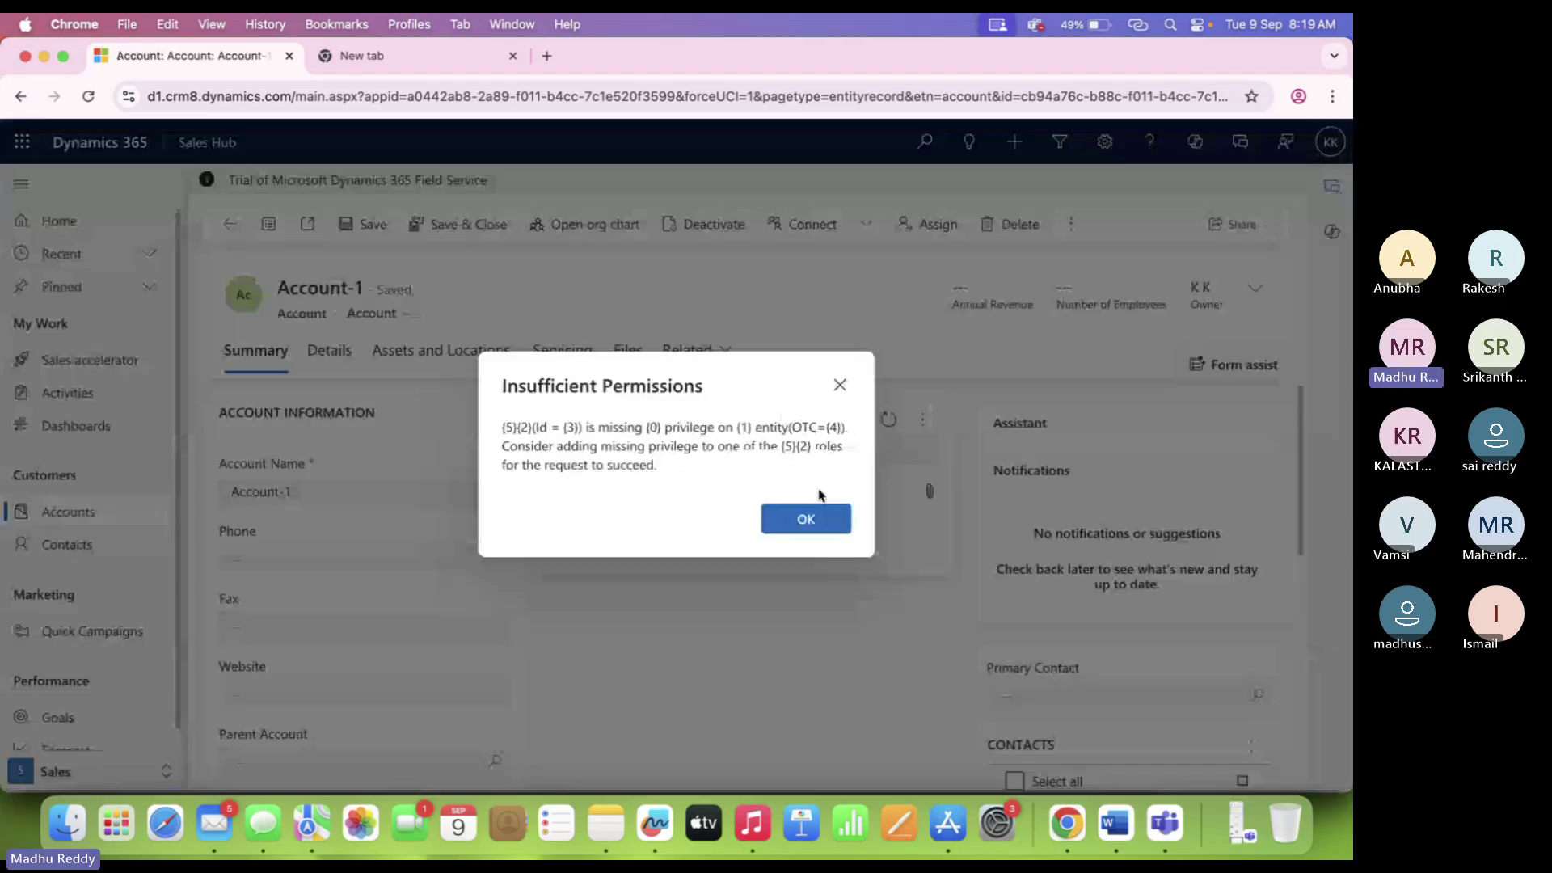
left_click(812, 516)
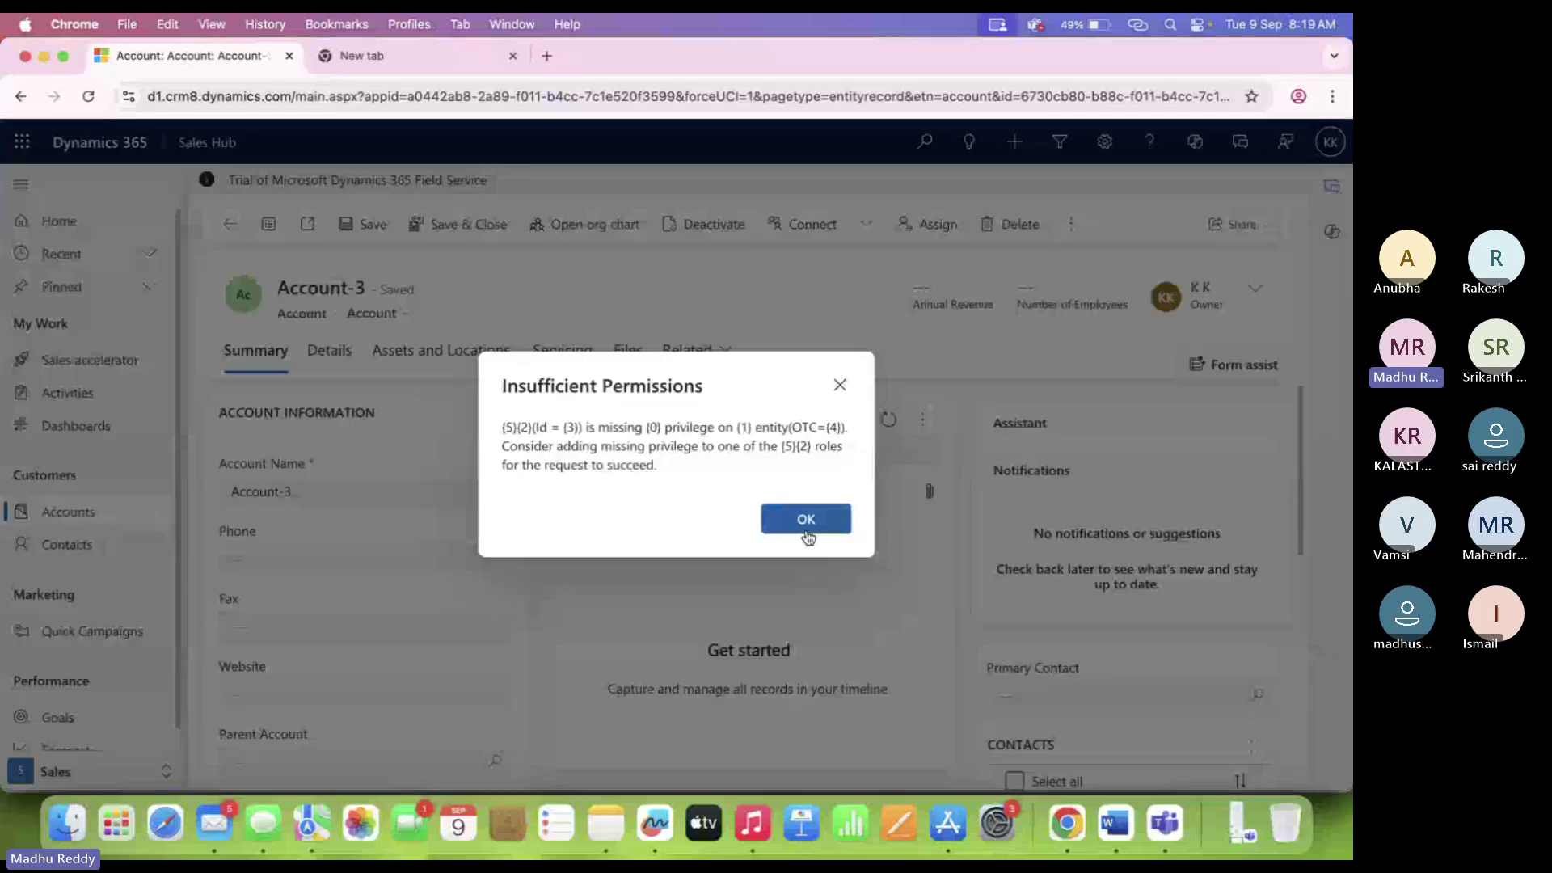
left_click(806, 533)
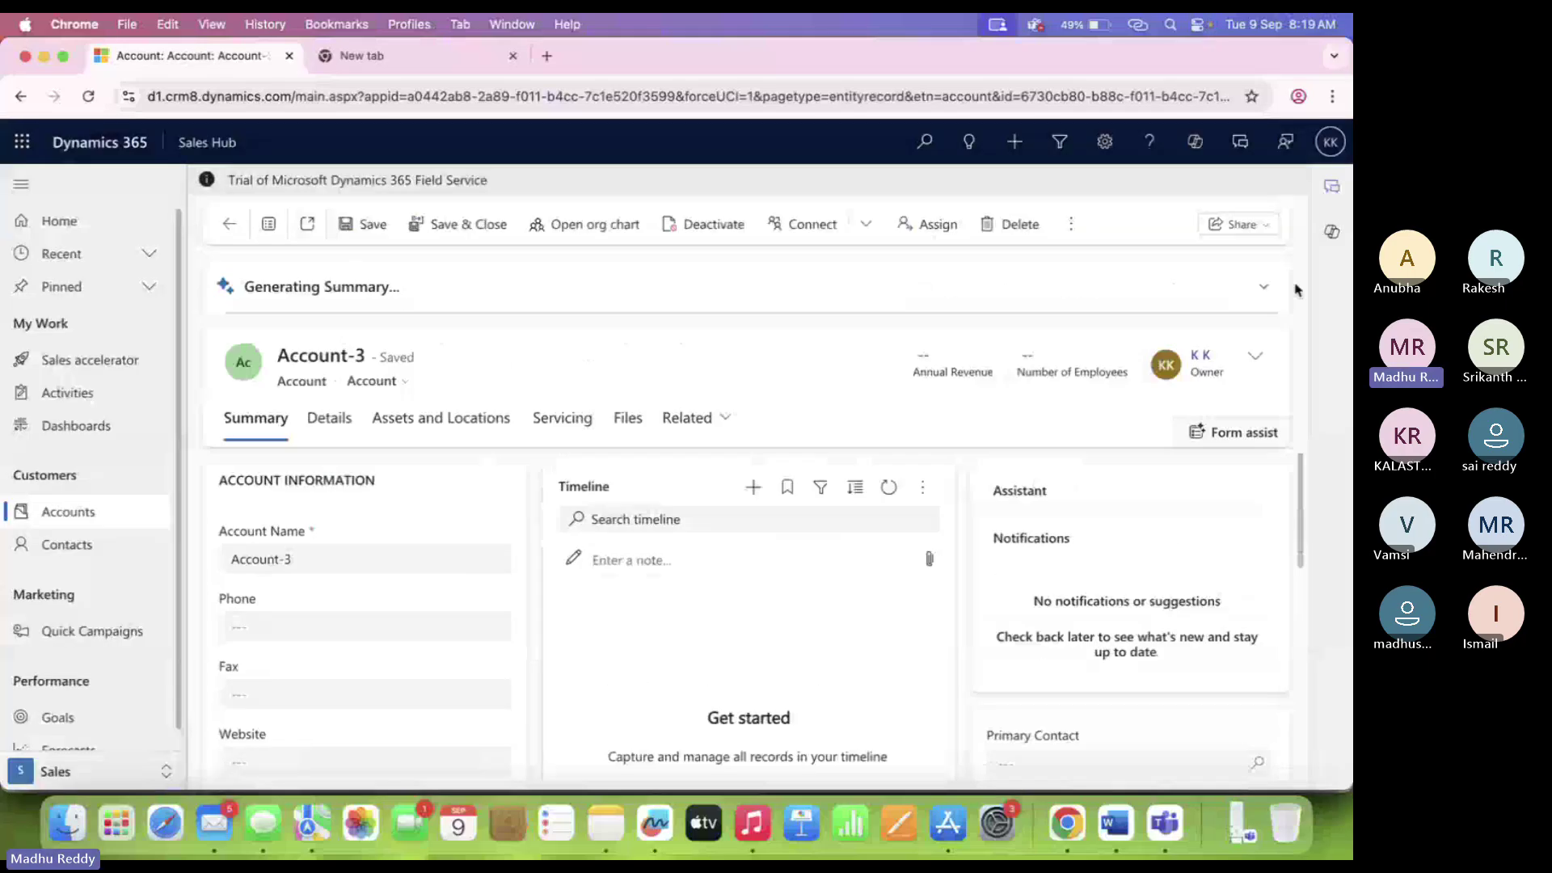
left_click(229, 224)
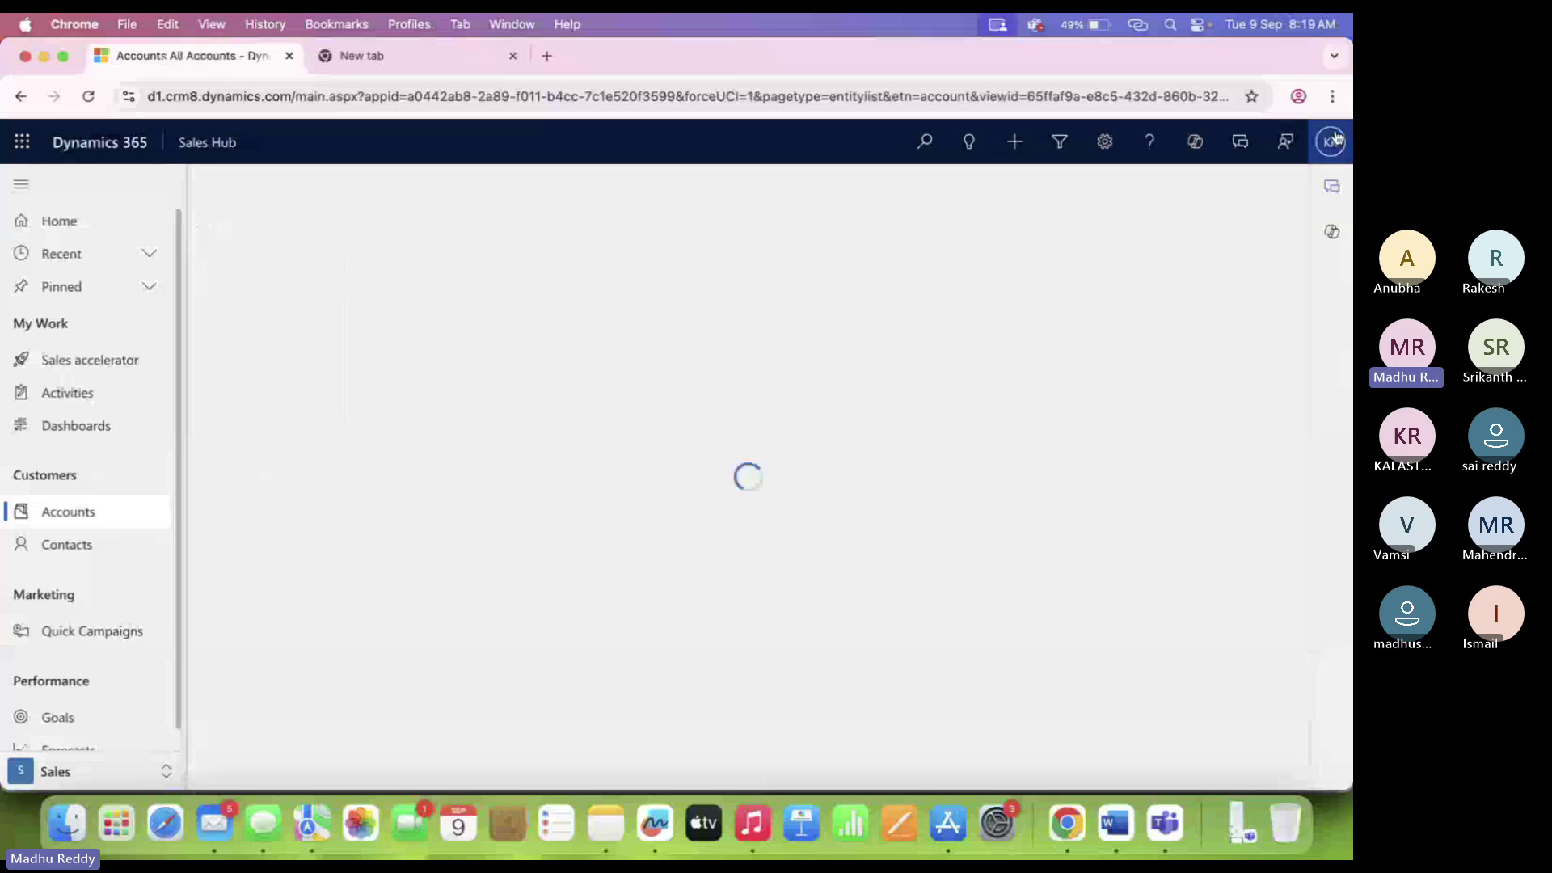
Switch to the User-2 profile, open Account-5 to check its owner, and return to the Accounts list.
left_click(1299, 96)
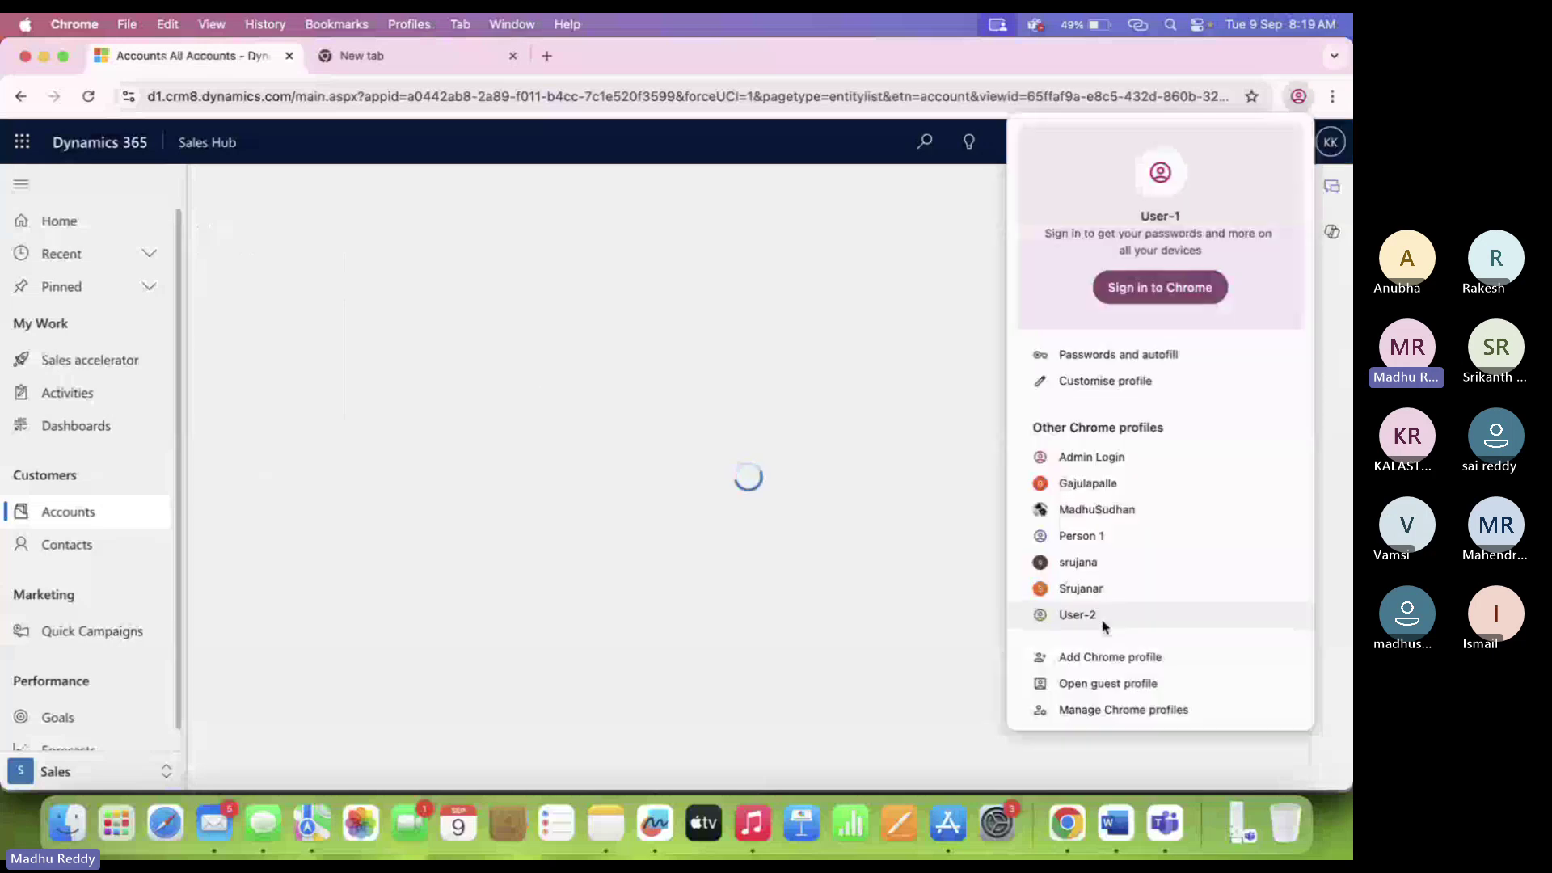
left_click(1083, 615)
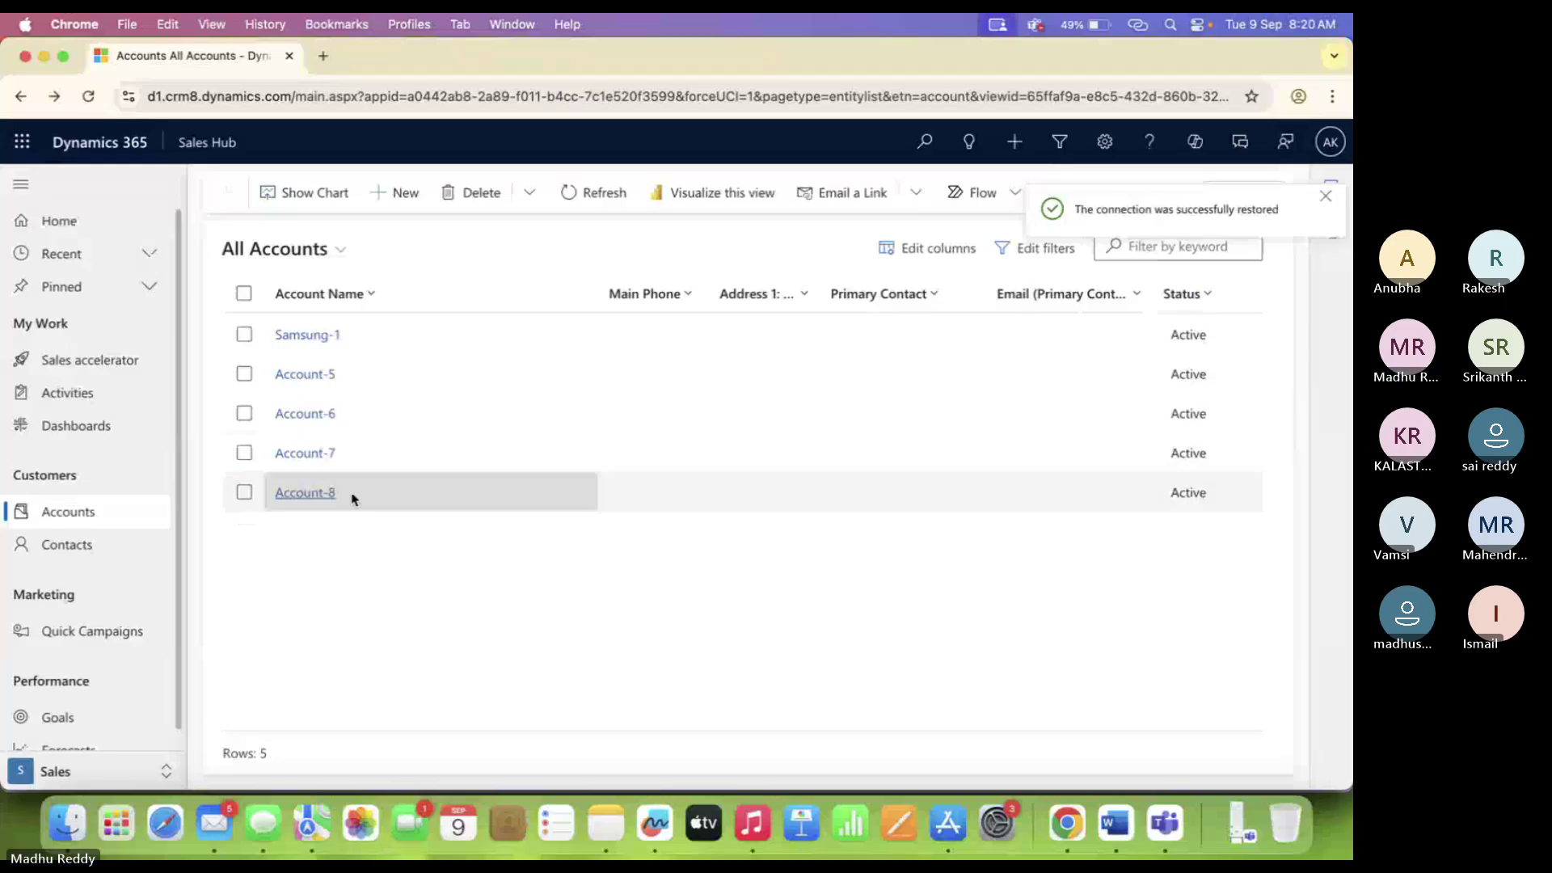
double_click(410, 391)
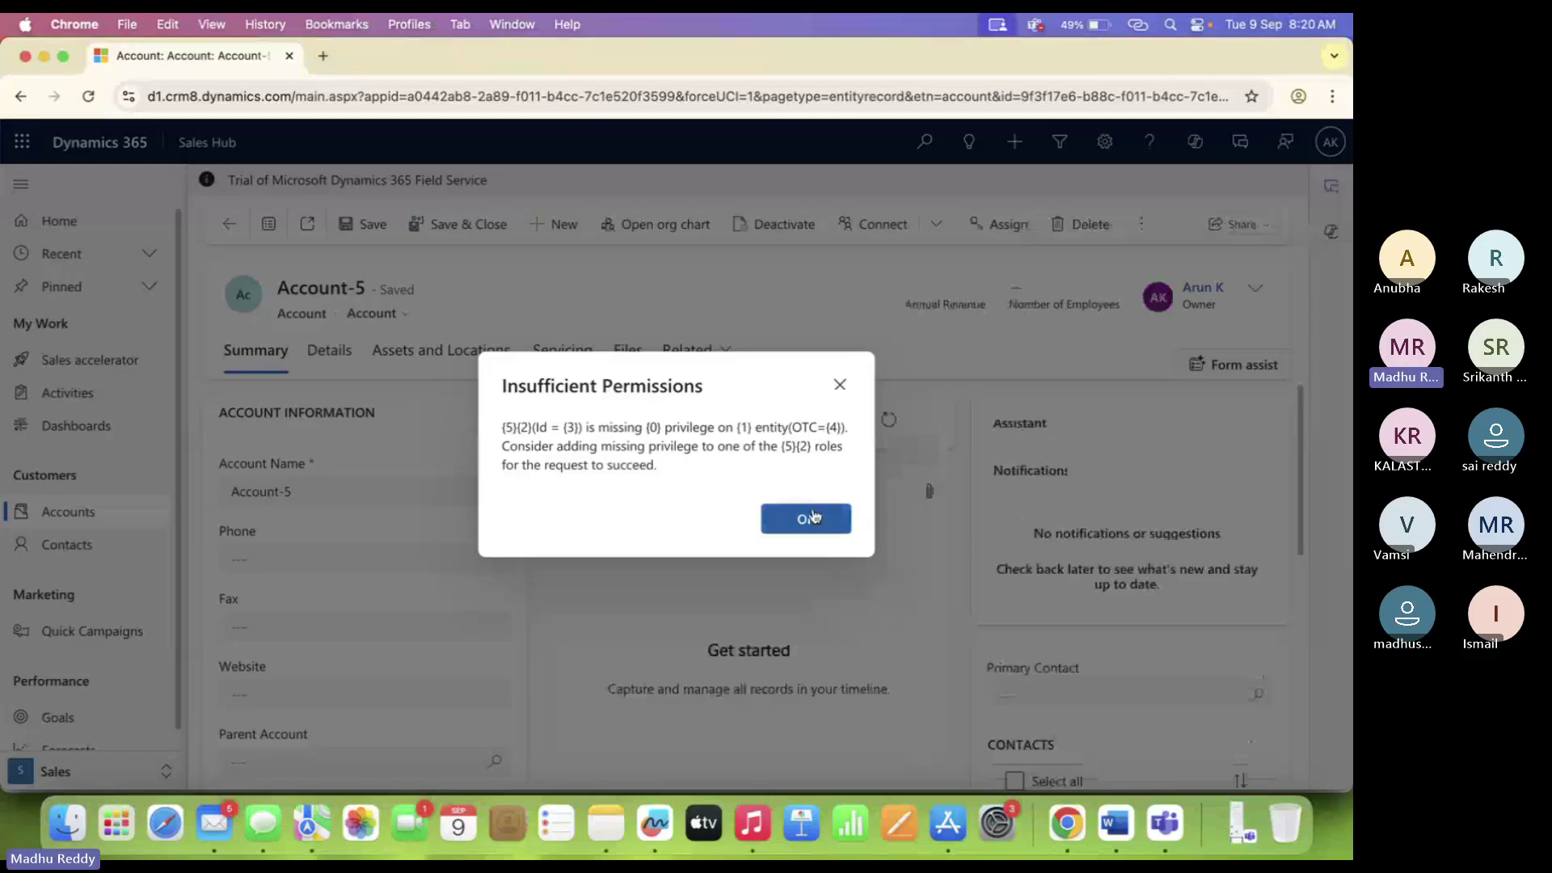
left_click(809, 518)
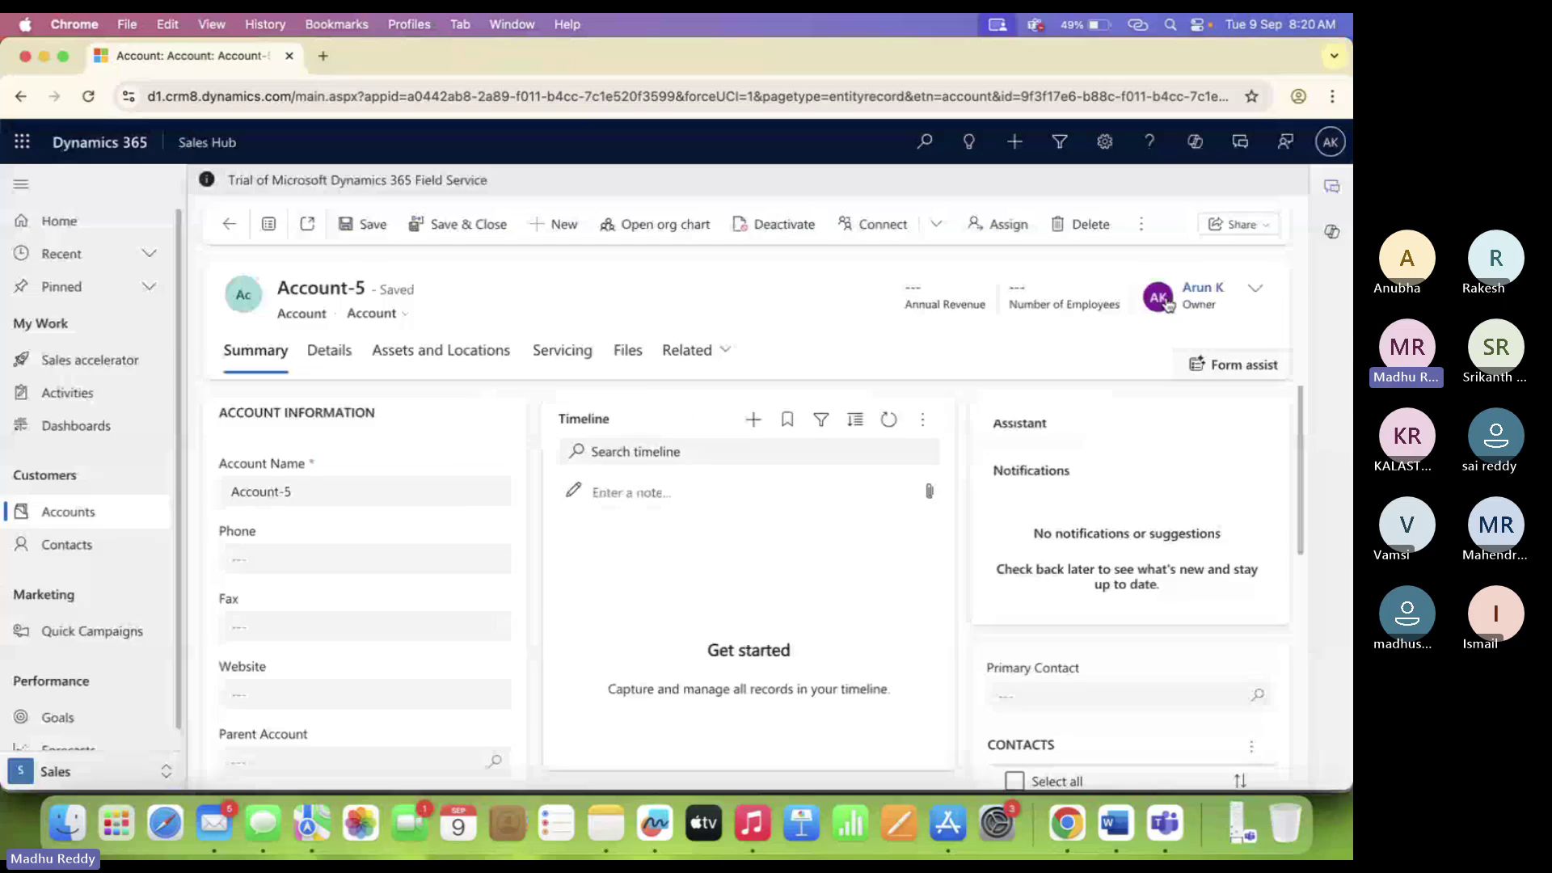
left_click(68, 512)
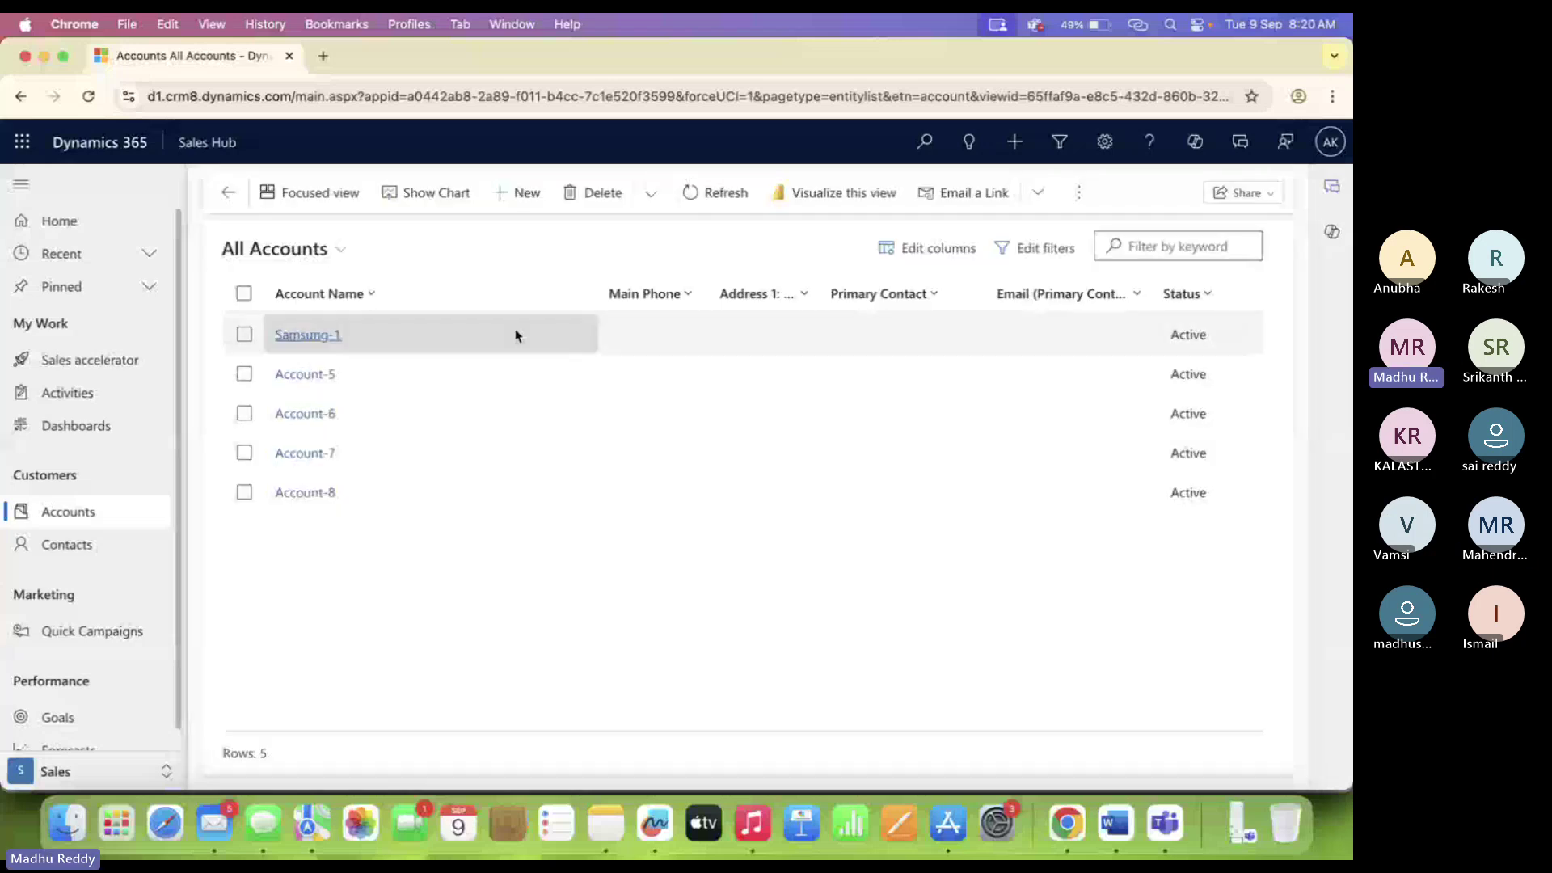
Return to the Admin Login profile and check the business units assigned in the environment's Users list.
left_click(1299, 96)
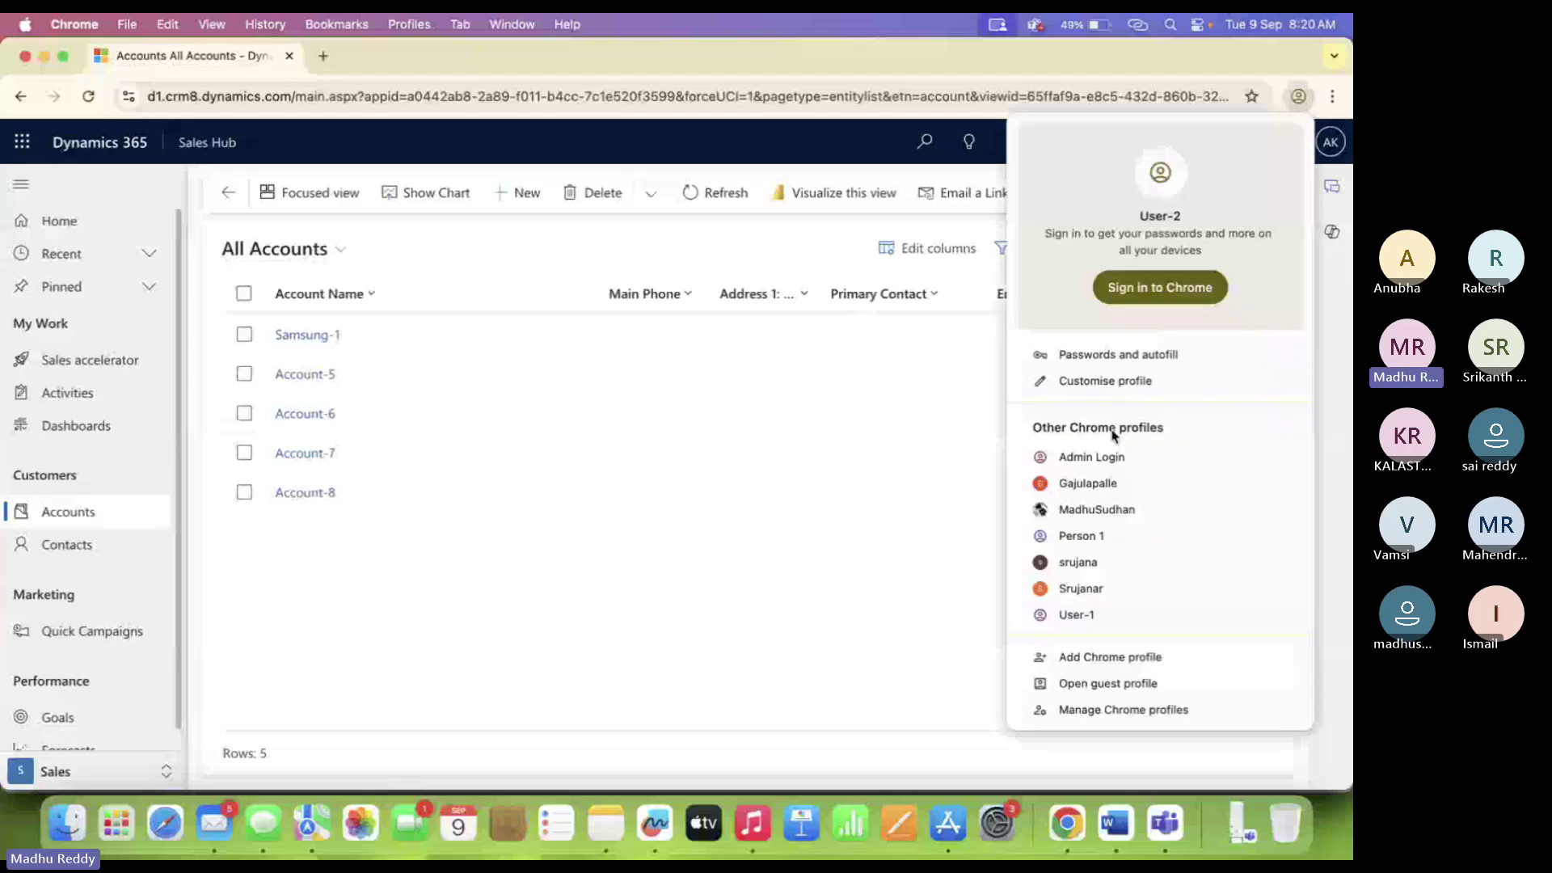
left_click(1109, 457)
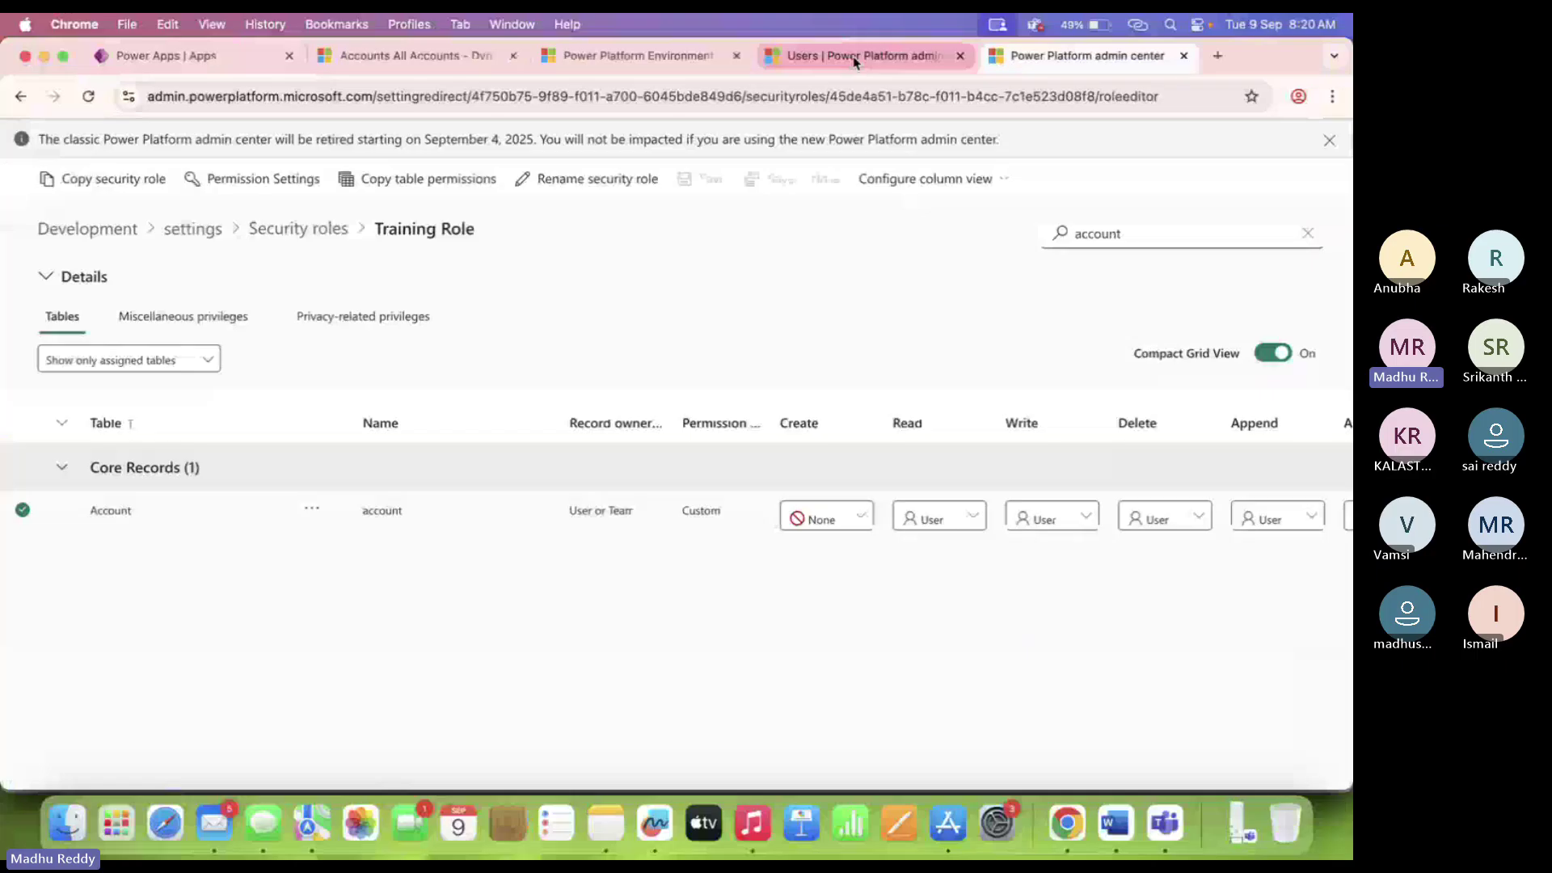
left_click(855, 57)
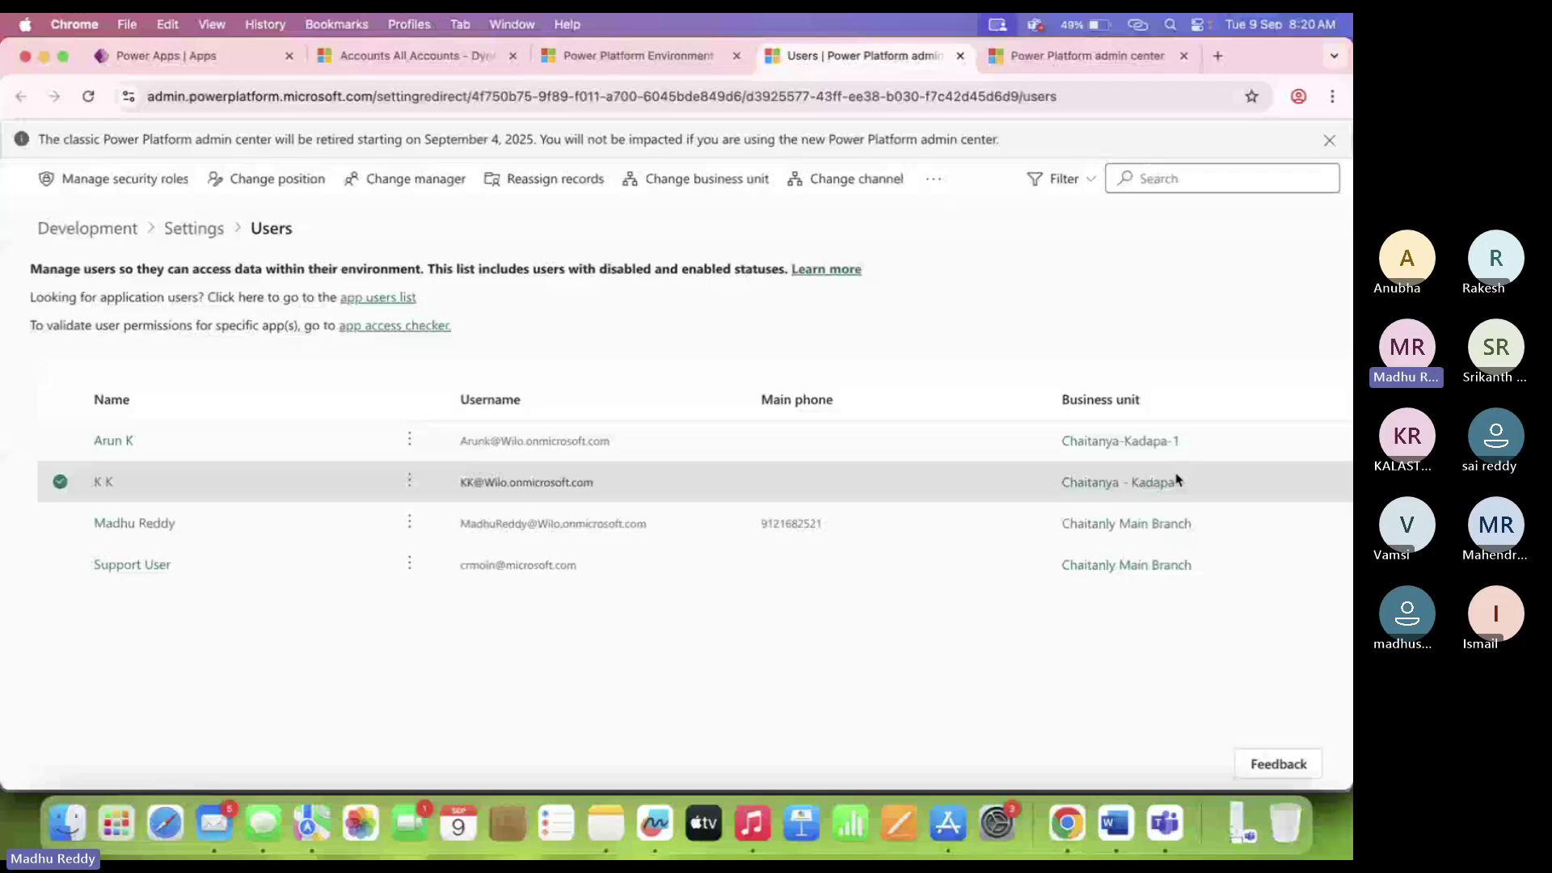
Set the Training Role's Account Read access level to Business Unit and save the role.
left_click(1086, 56)
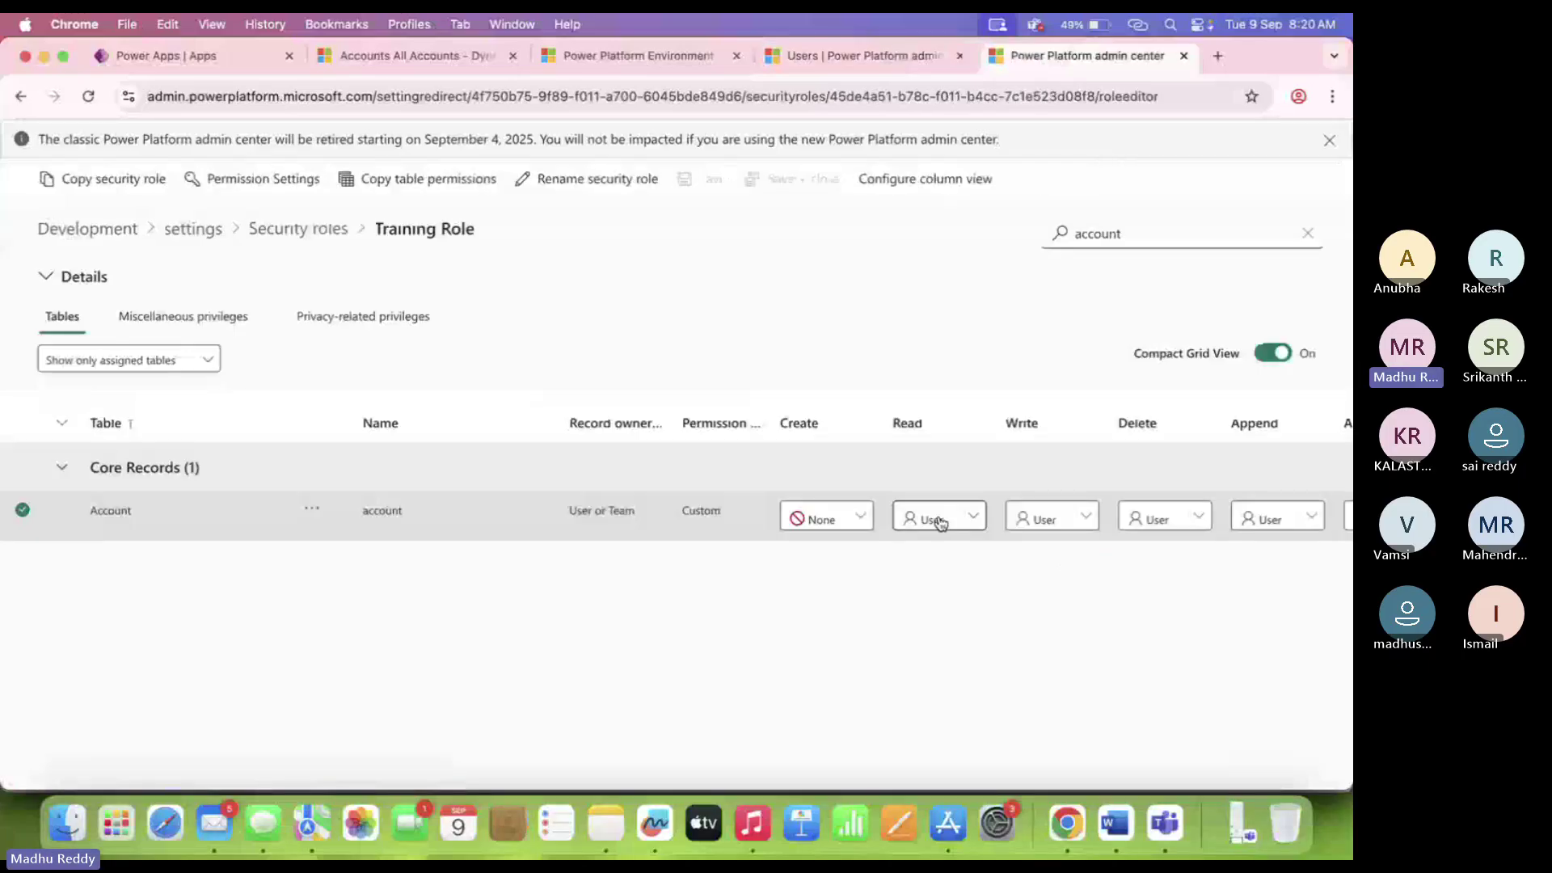
left_click(940, 522)
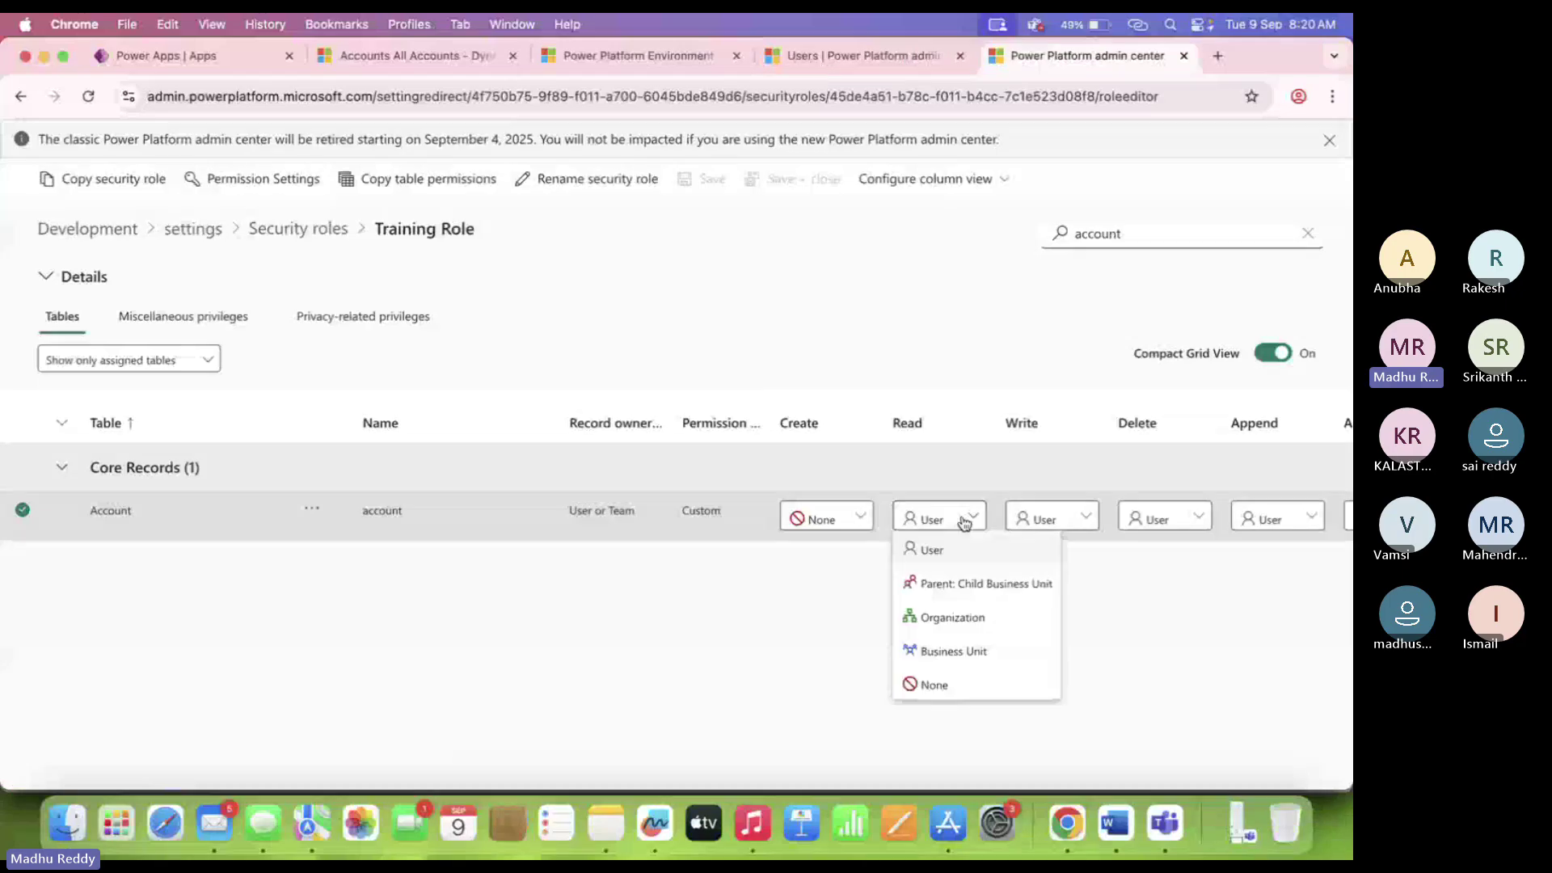
left_click(986, 653)
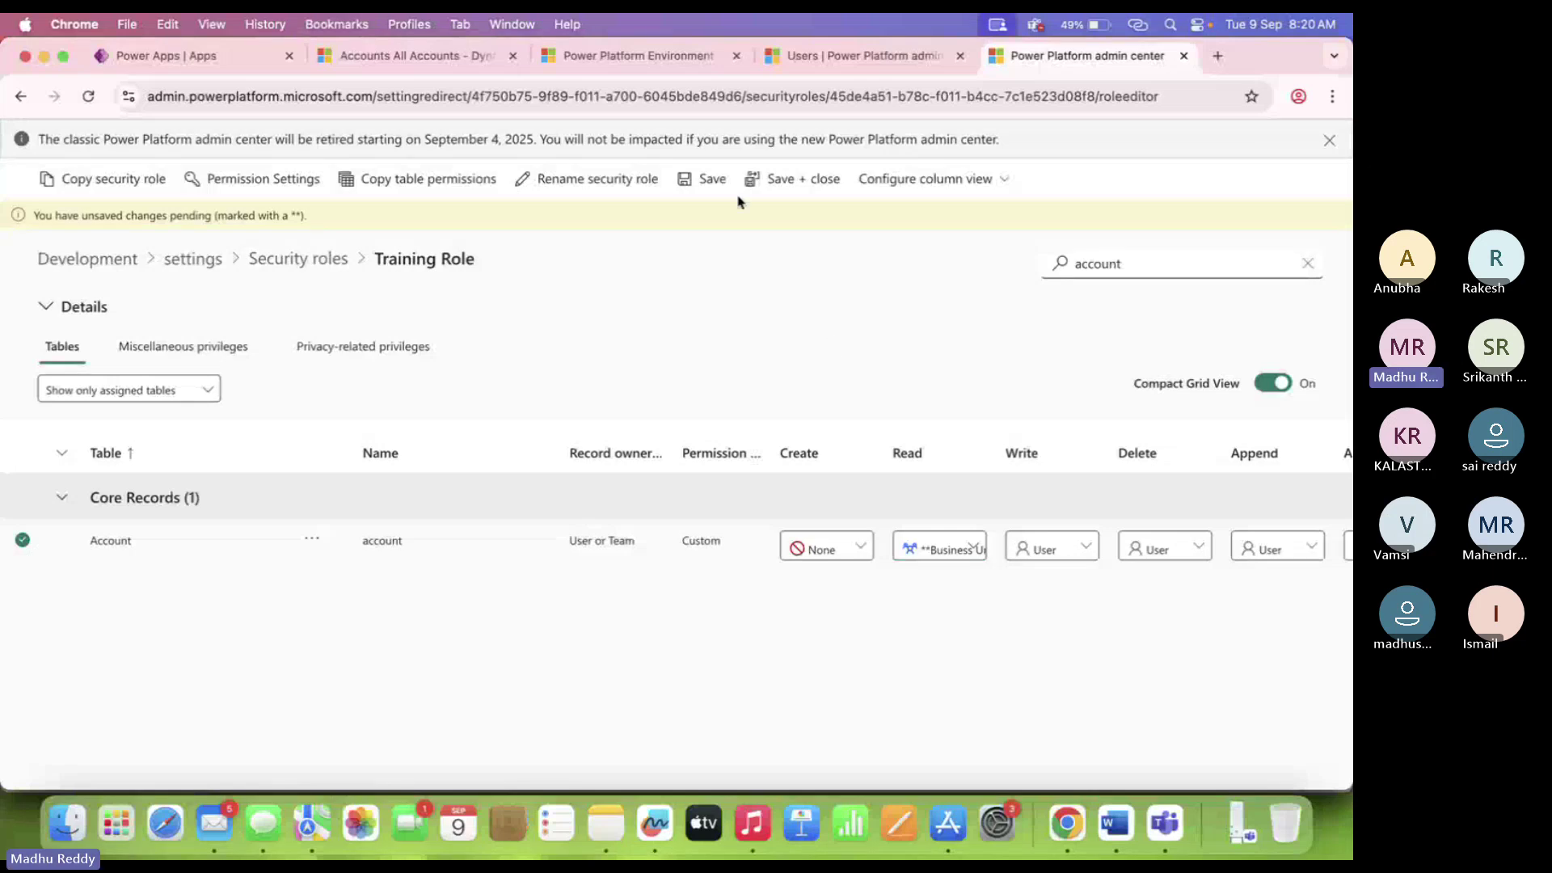
left_click(701, 179)
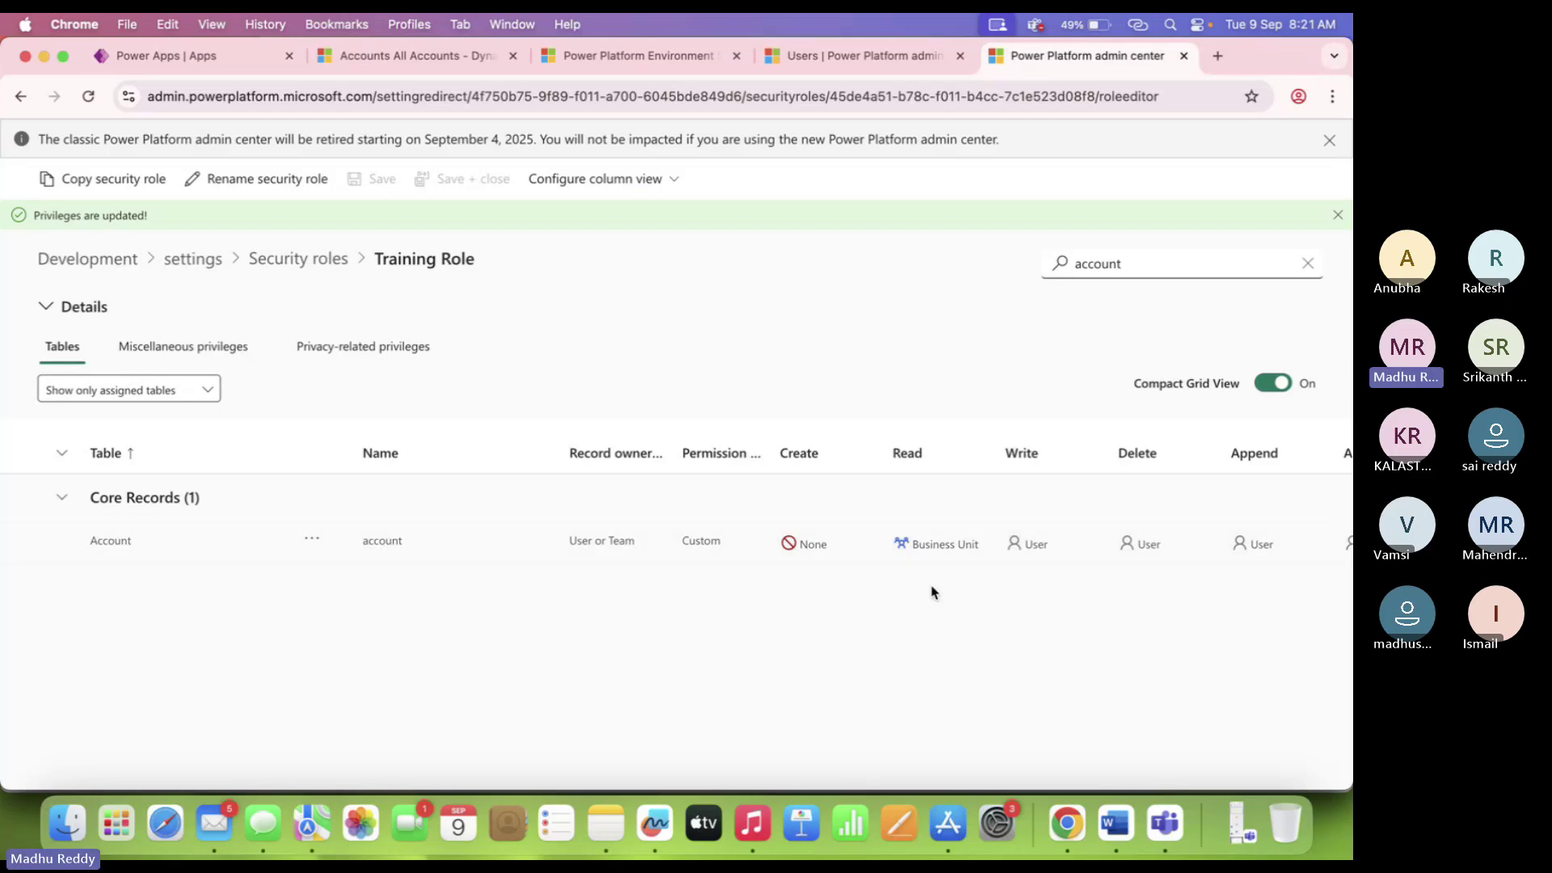
Compare the Training Role's Account Read access level with the users' business units in the Users list.
left_click(838, 58)
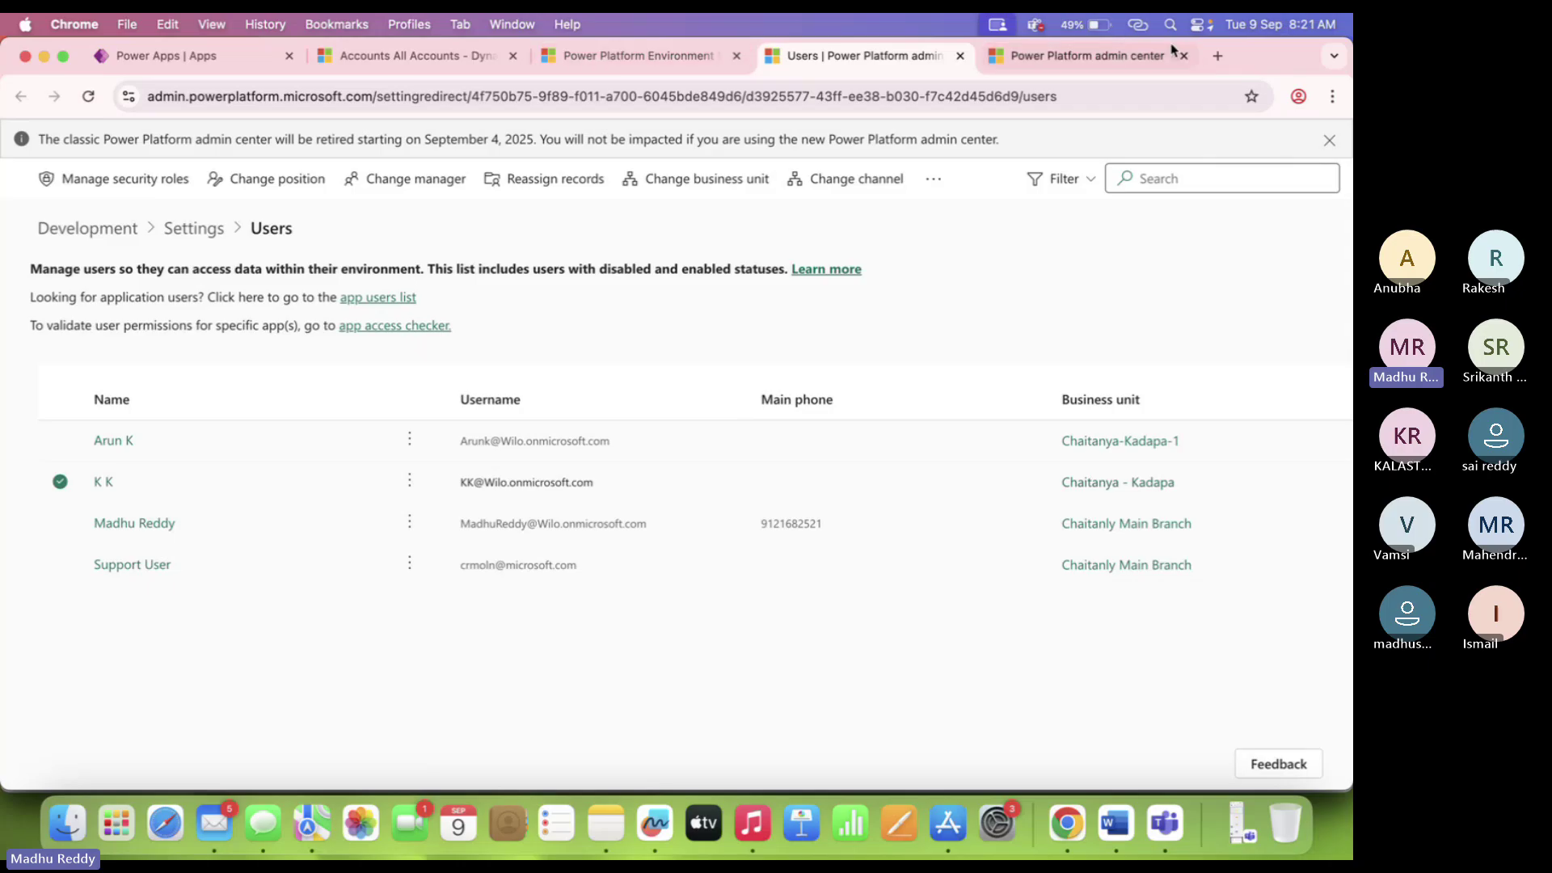
left_click(1086, 58)
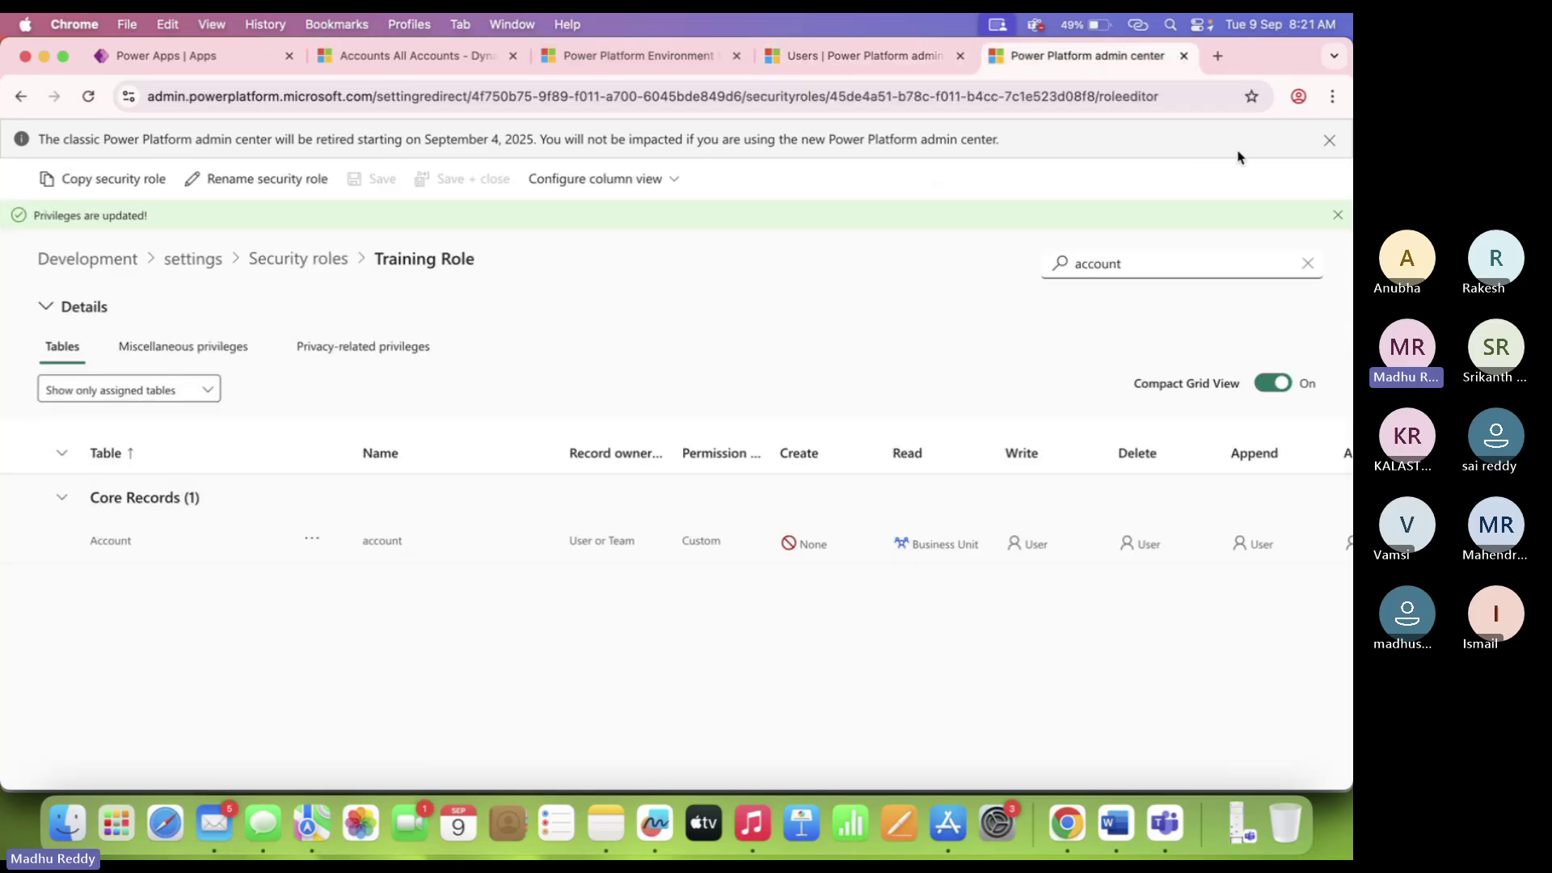
left_click(835, 65)
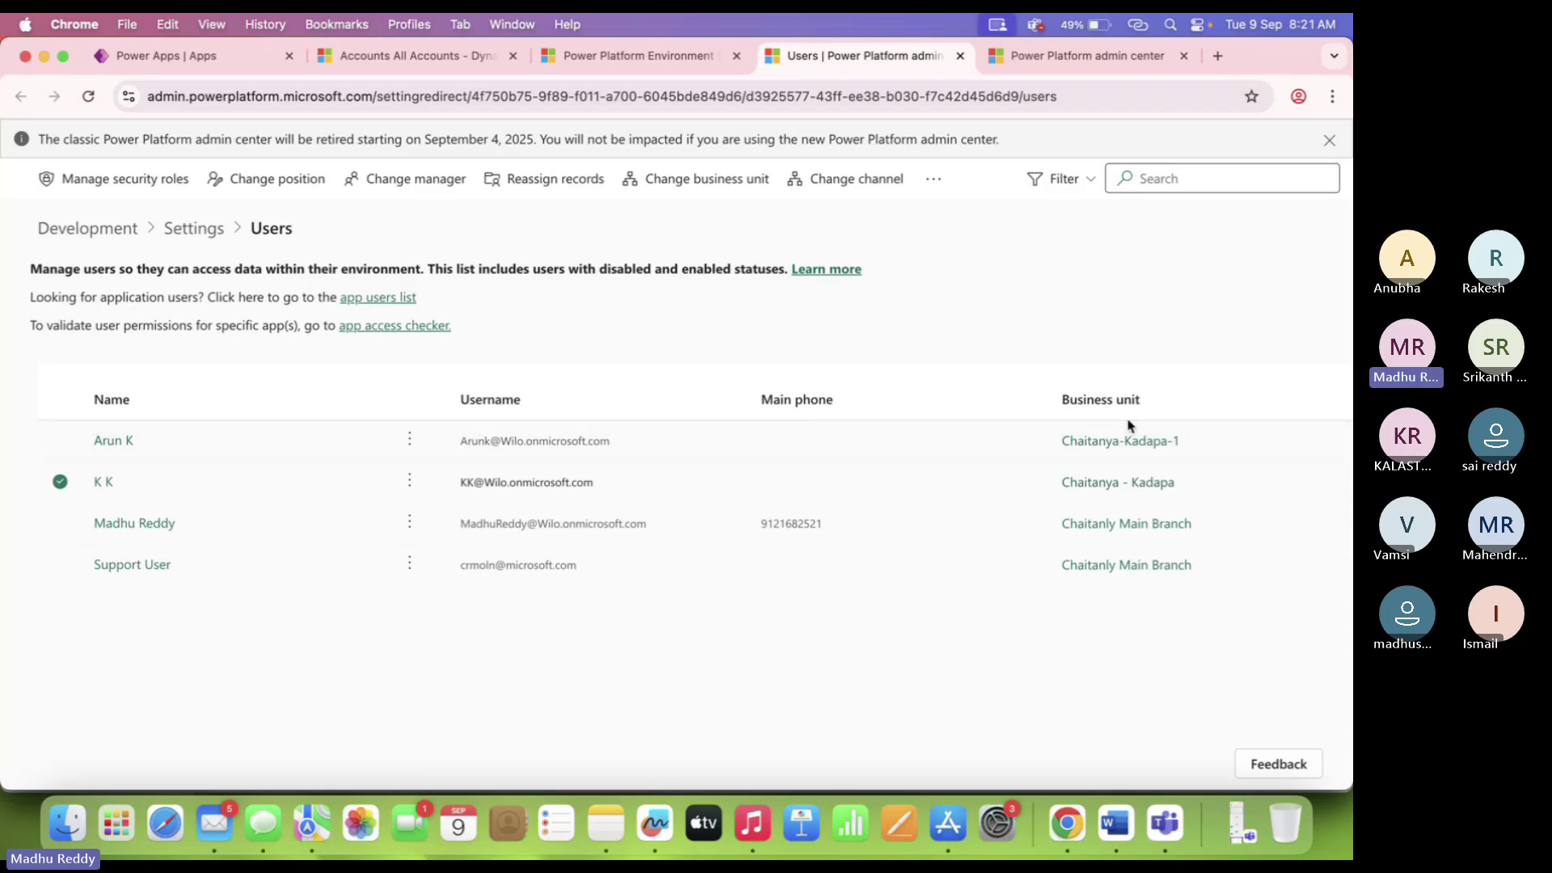
Reload the Accounts list as User-1, and switch to the User-2 profile to inspect the accounts visible there.
left_click(1299, 97)
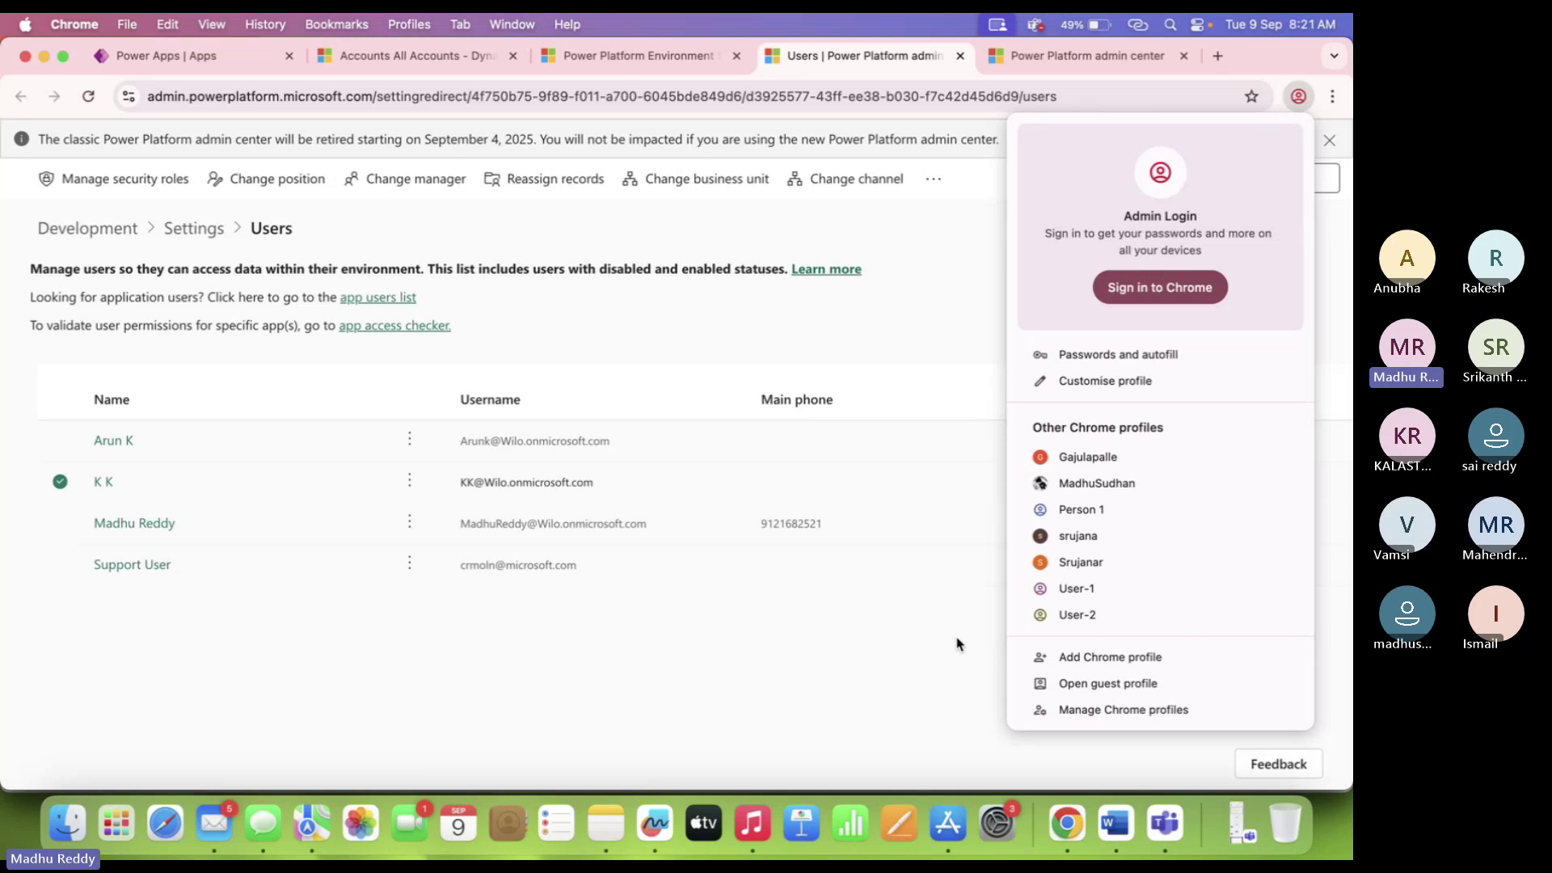
left_click(1076, 589)
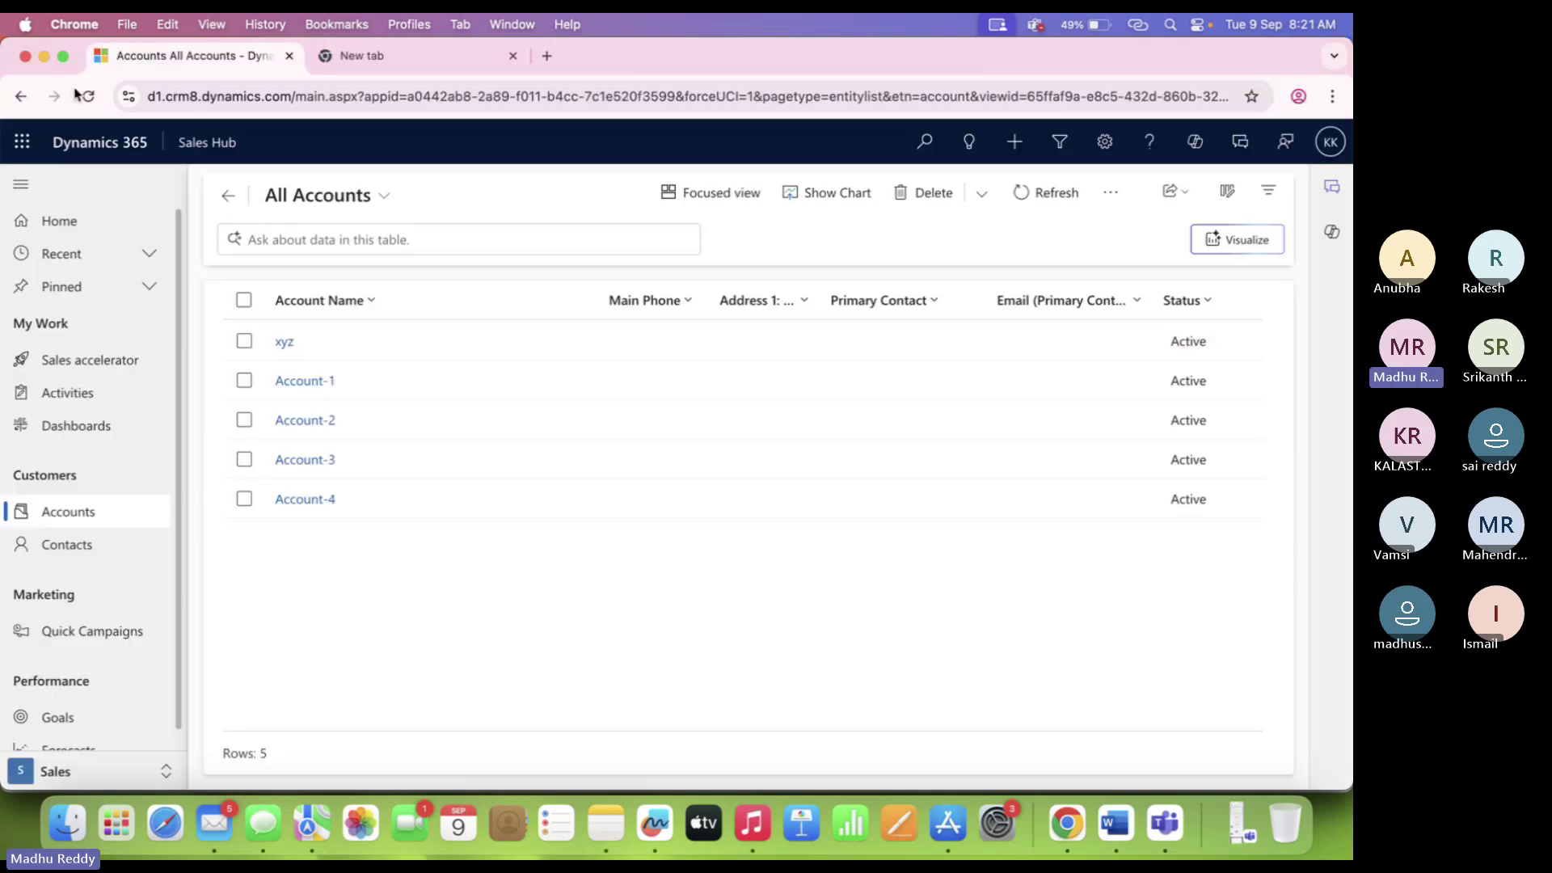
left_click(84, 96)
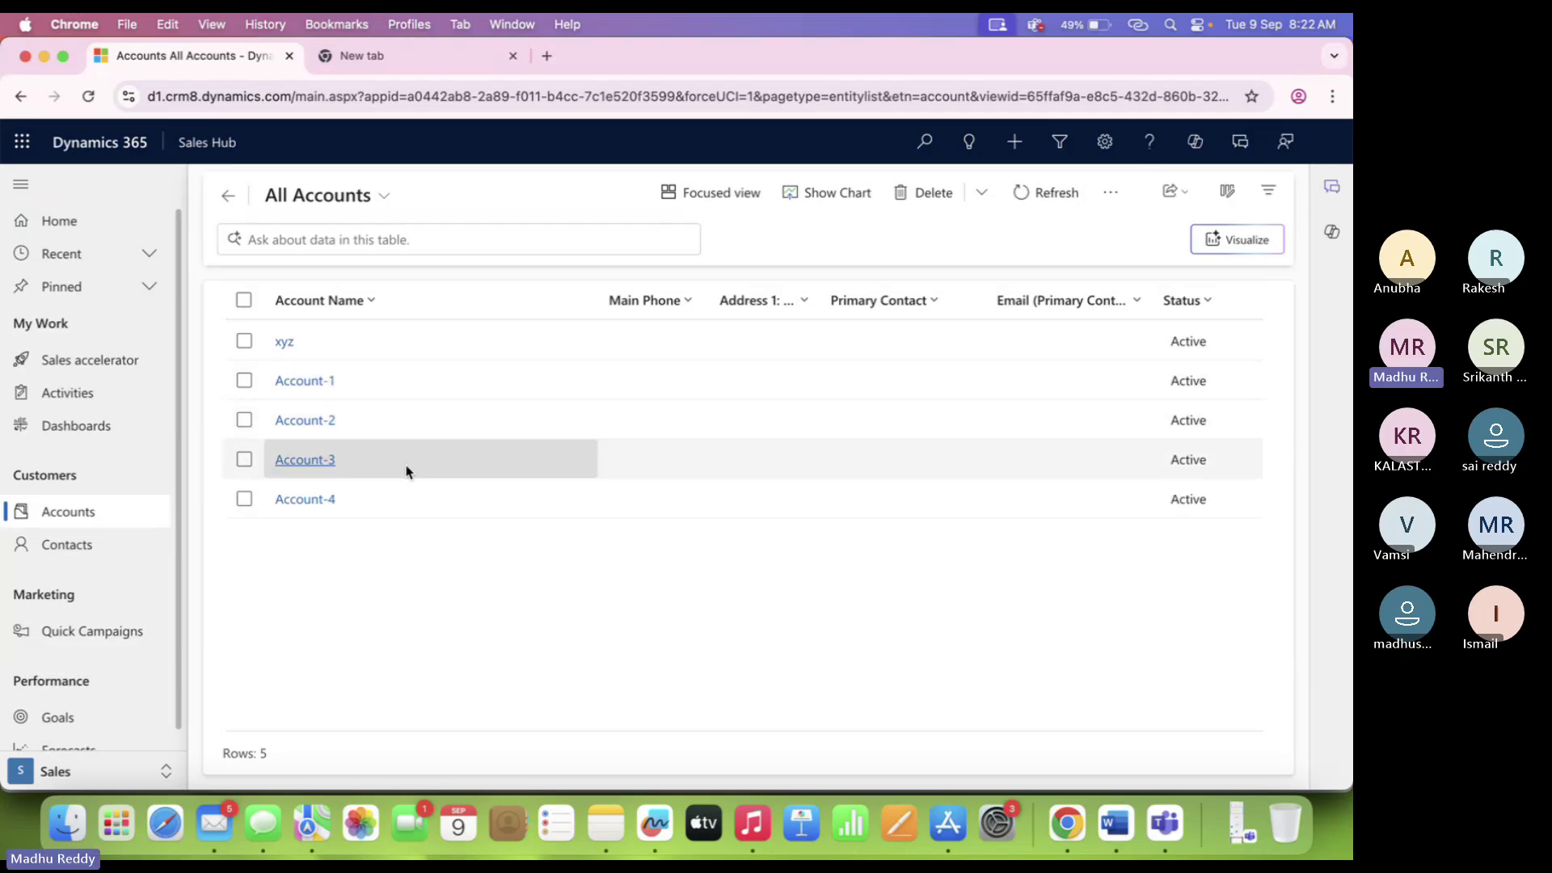
left_click(1299, 96)
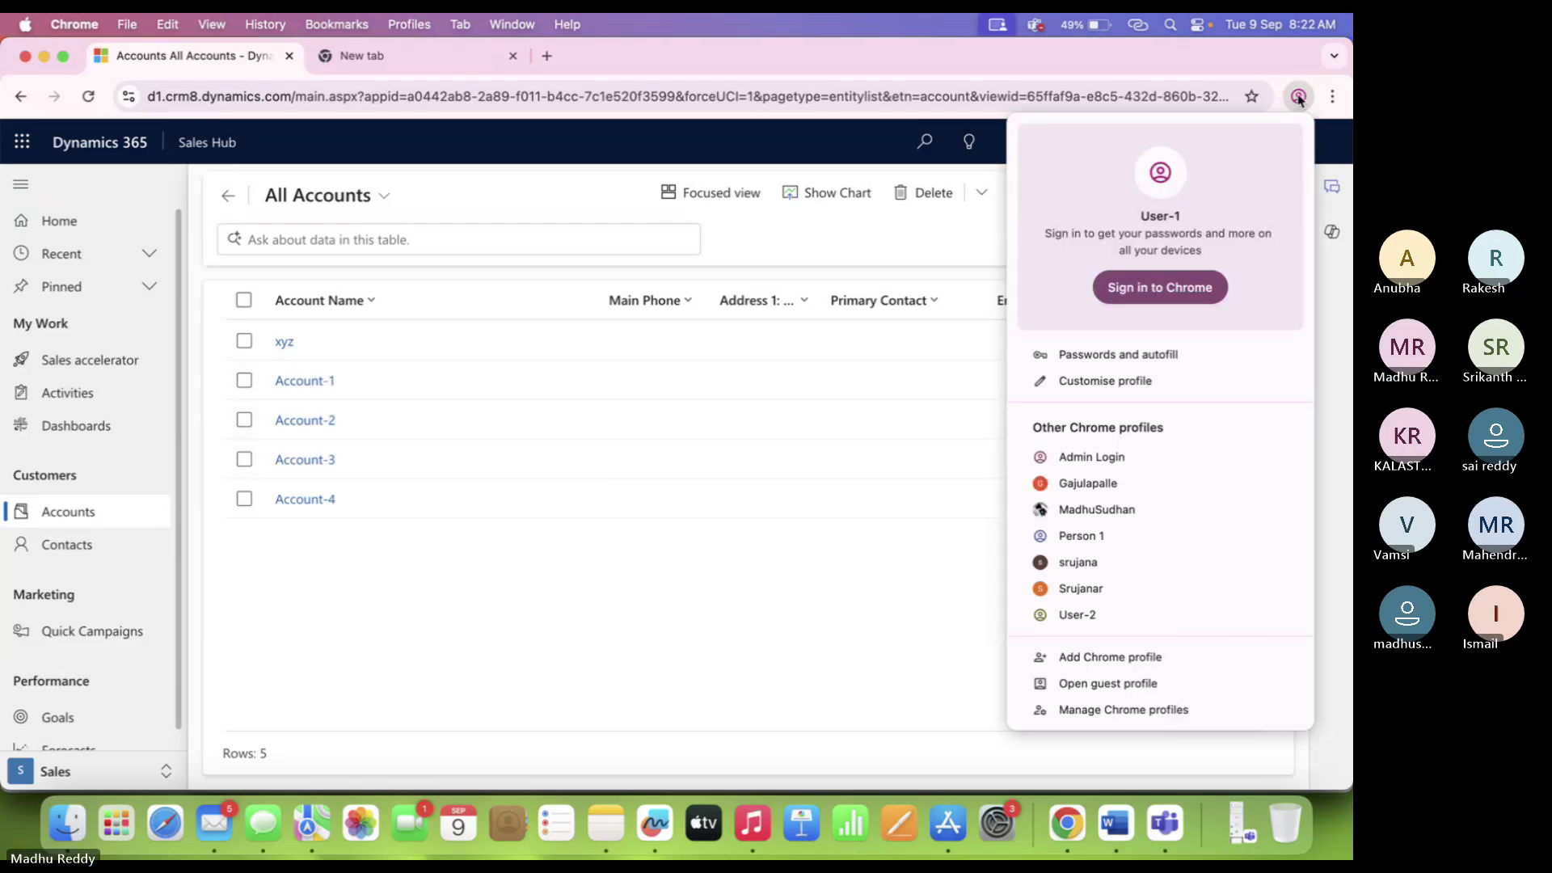
left_click(1120, 624)
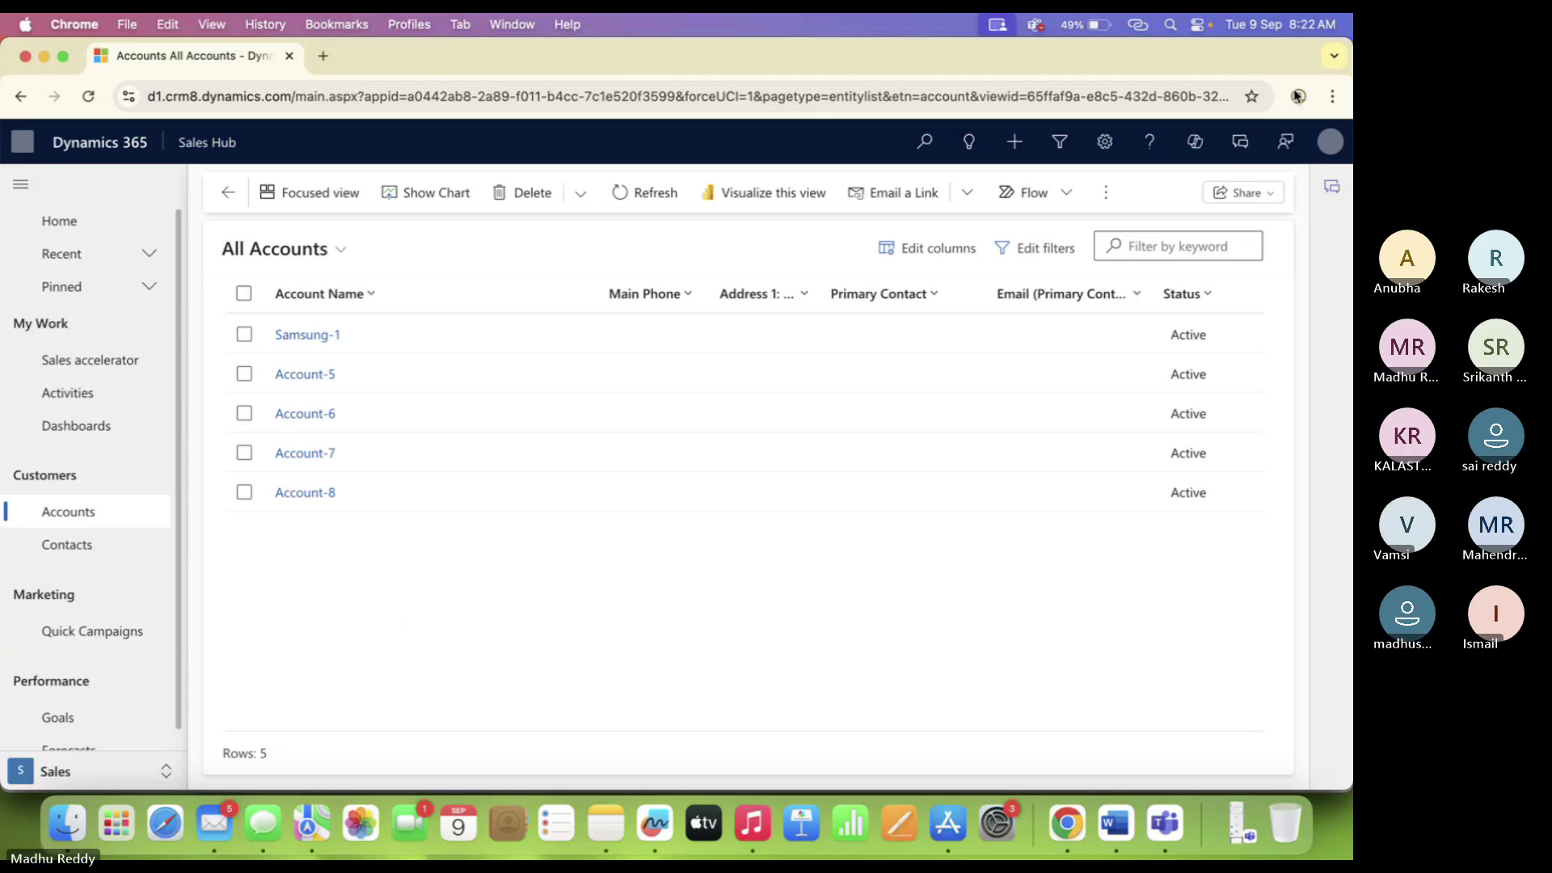
Return to the Admin Login profile and check the Training Role's Account privileges against the environment's Users list.
left_click(1297, 96)
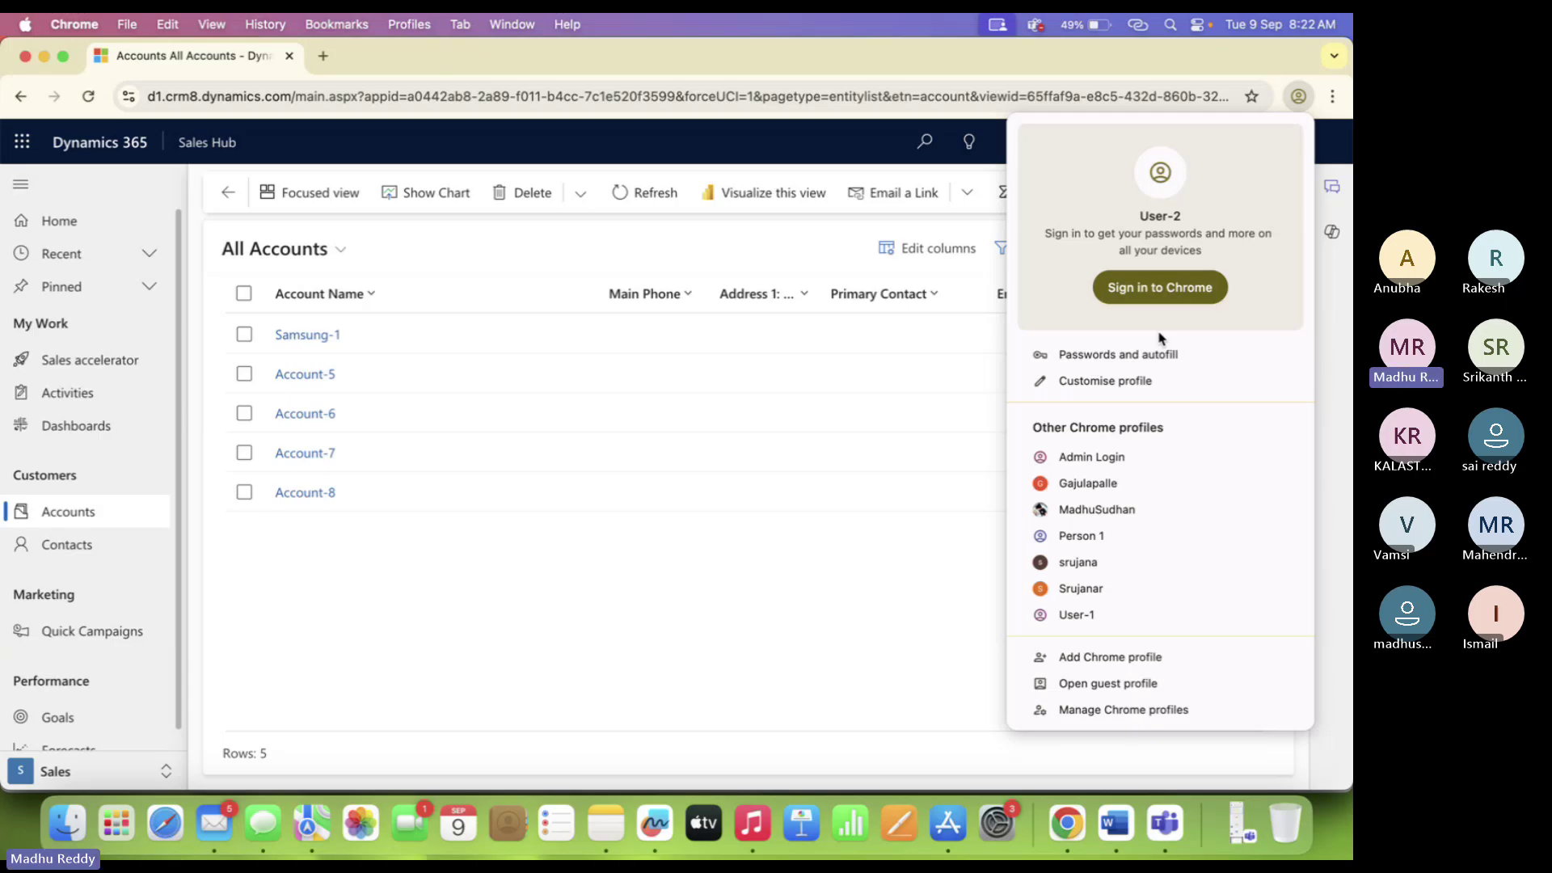
left_click(1092, 458)
left_click(1037, 54)
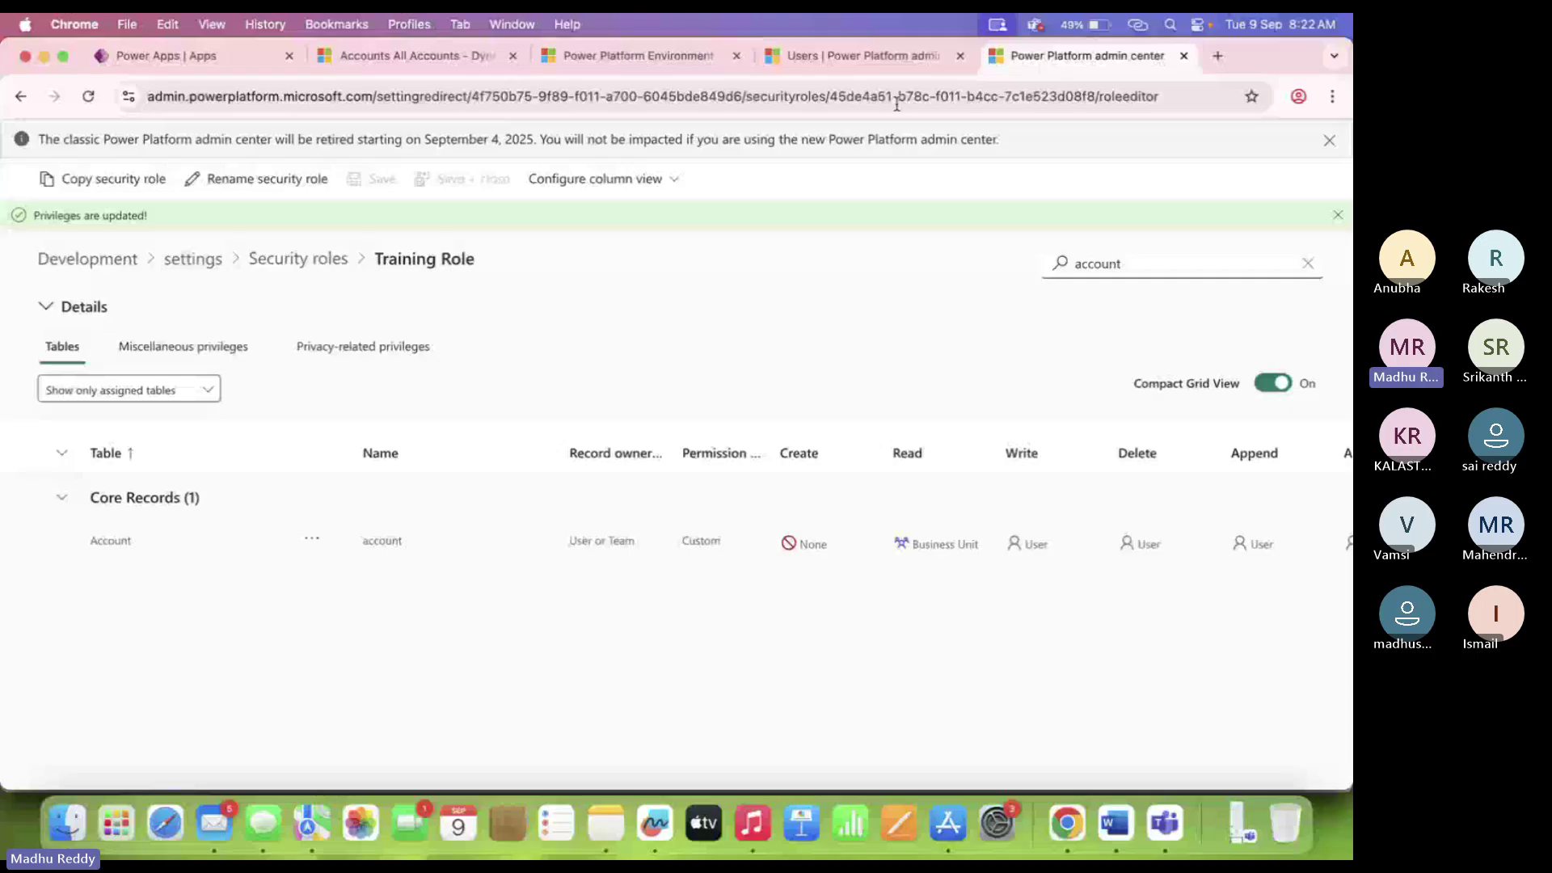
left_click(869, 55)
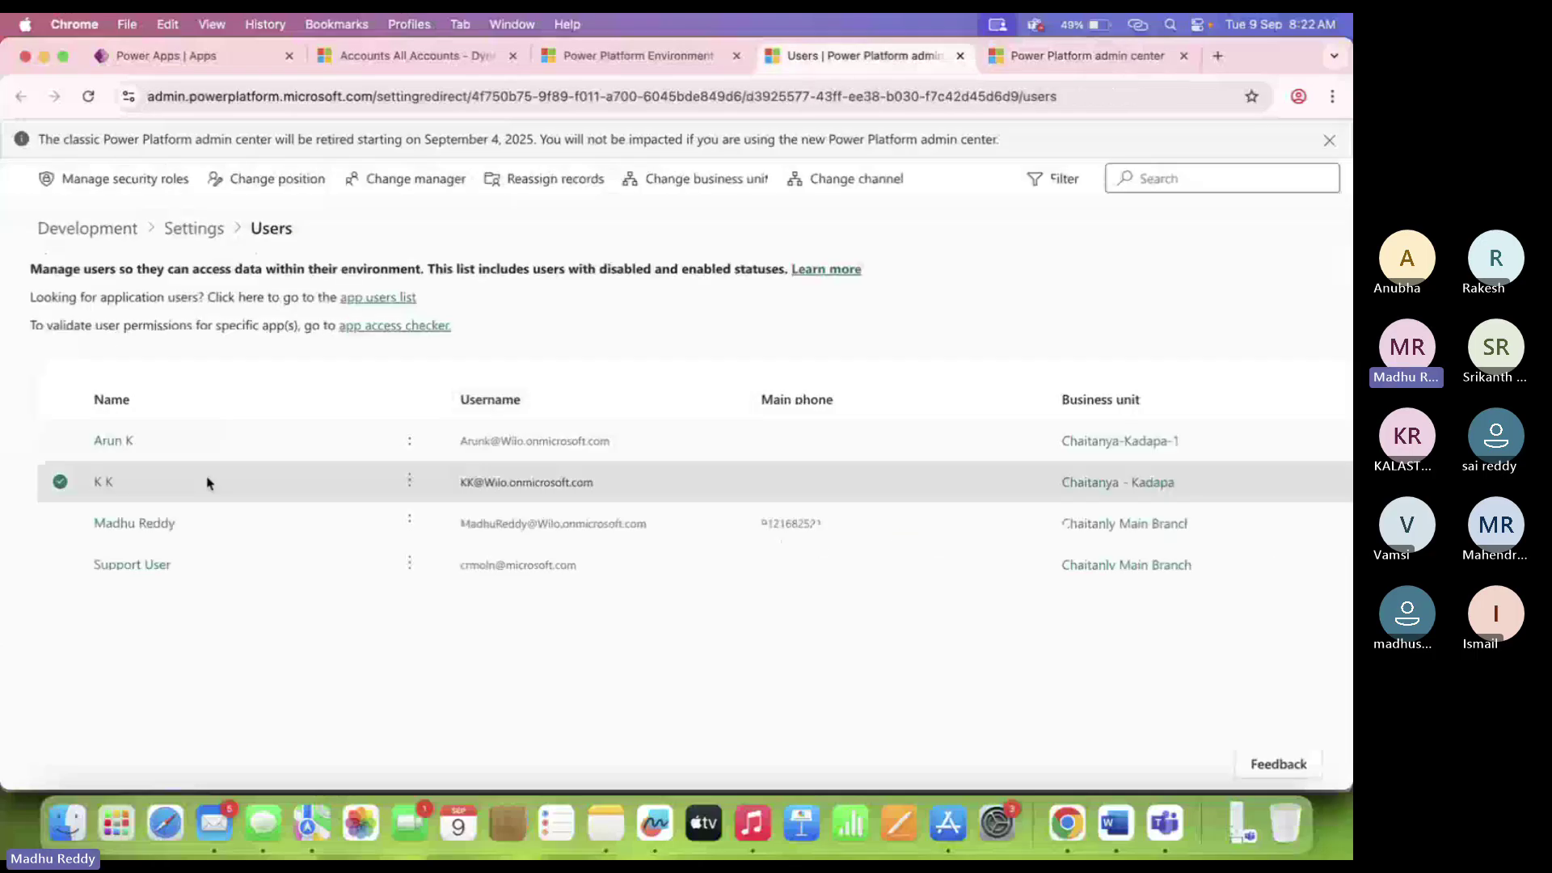
Change the business unit of User-2's account, the first user listed, to Chaitanya - Kadapa and reload the Users list.
left_click(198, 449)
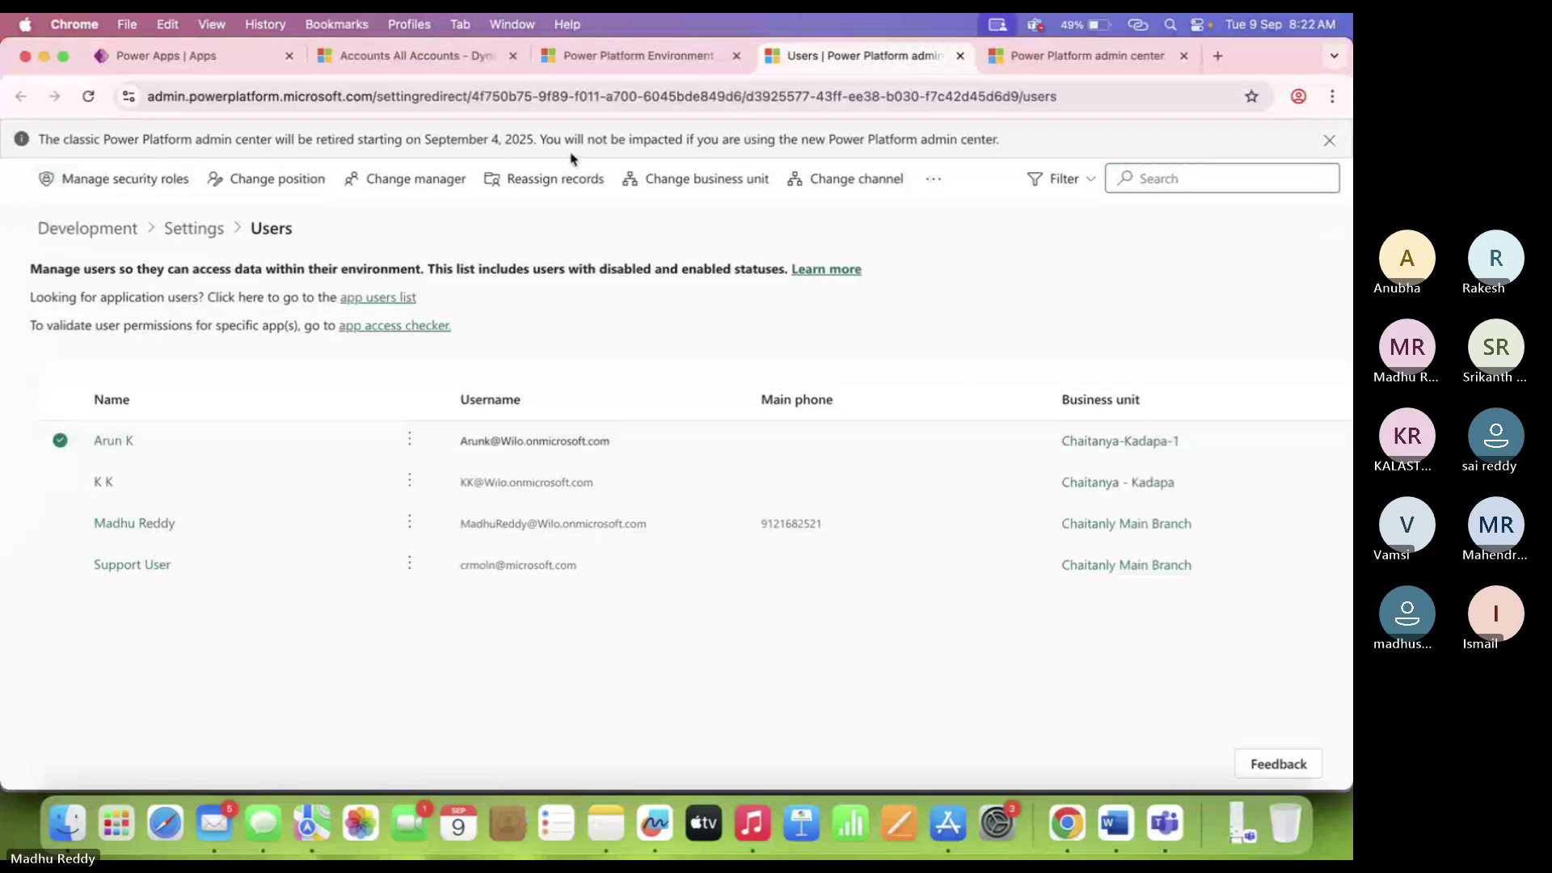
left_click(707, 178)
left_click(1084, 385)
type("Chaitanly Main Branch")
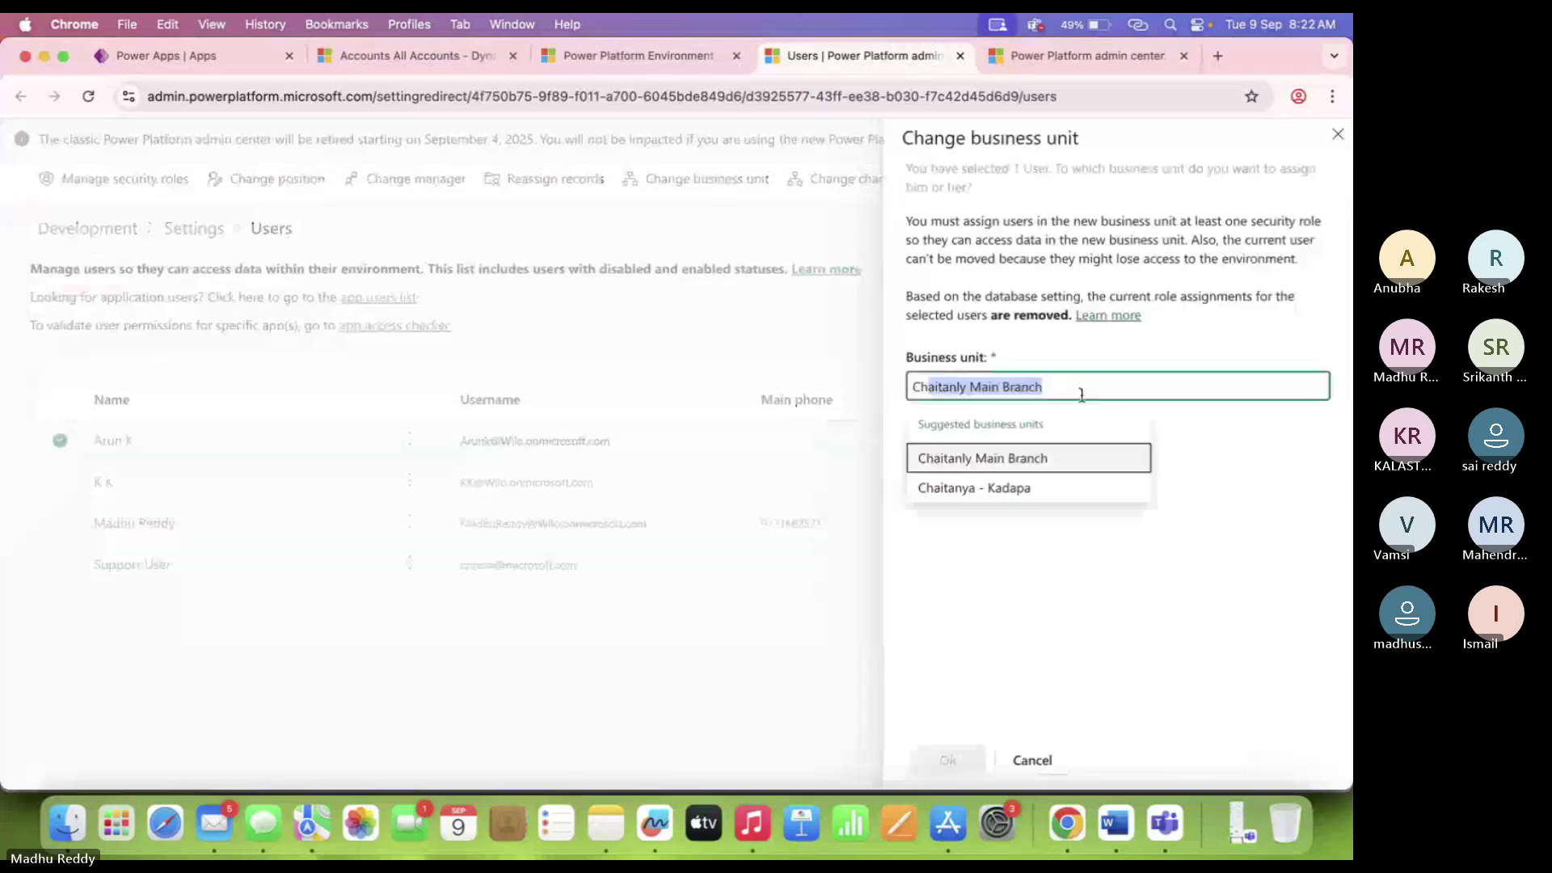
left_click(1012, 489)
left_click(949, 760)
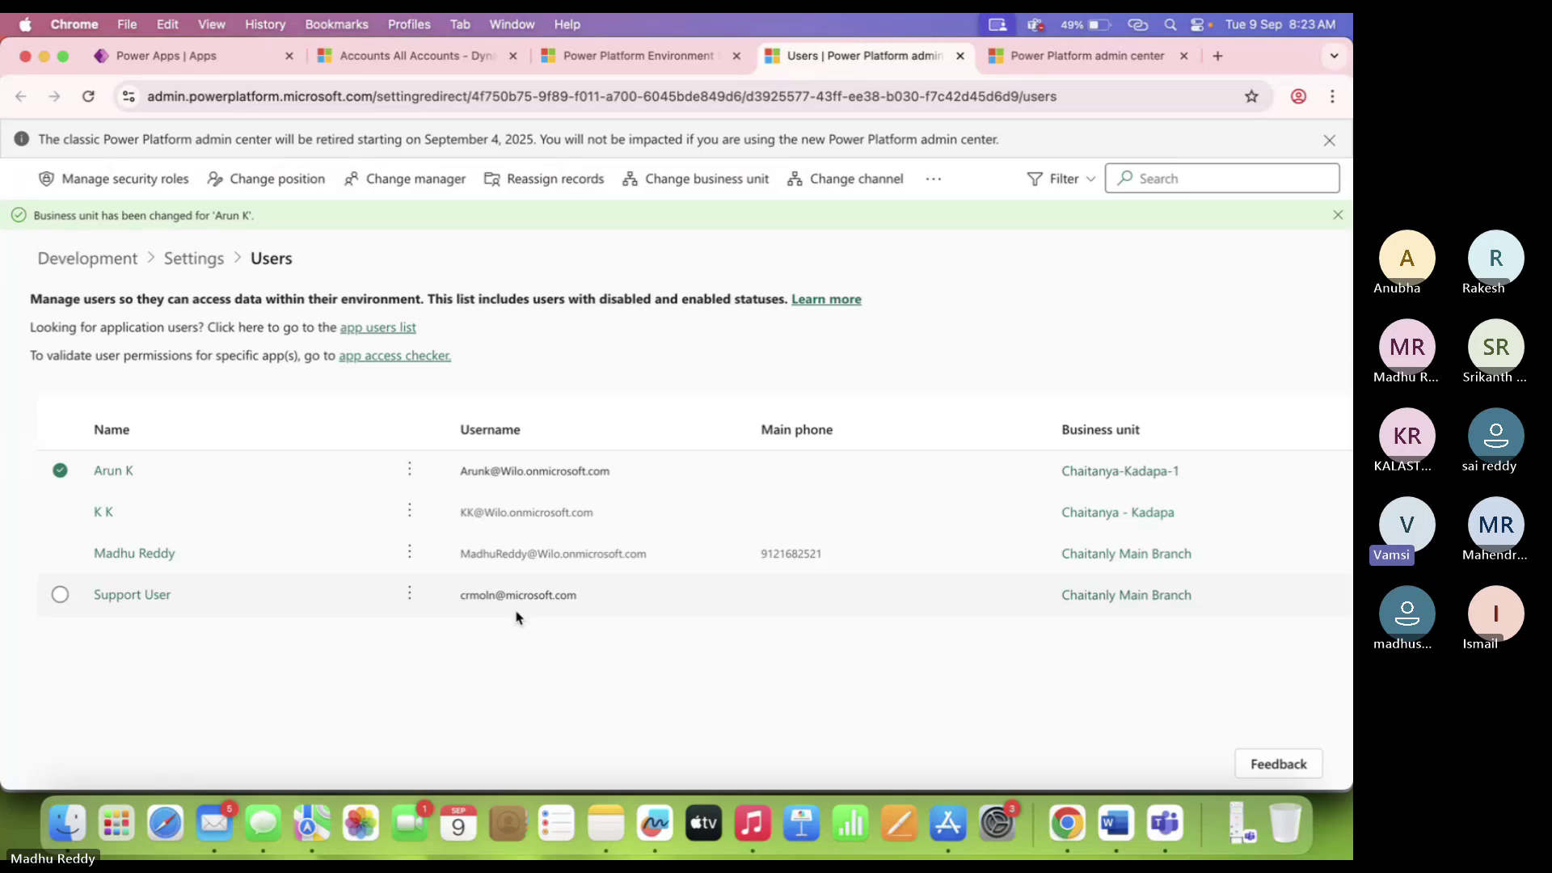
left_click(1338, 216)
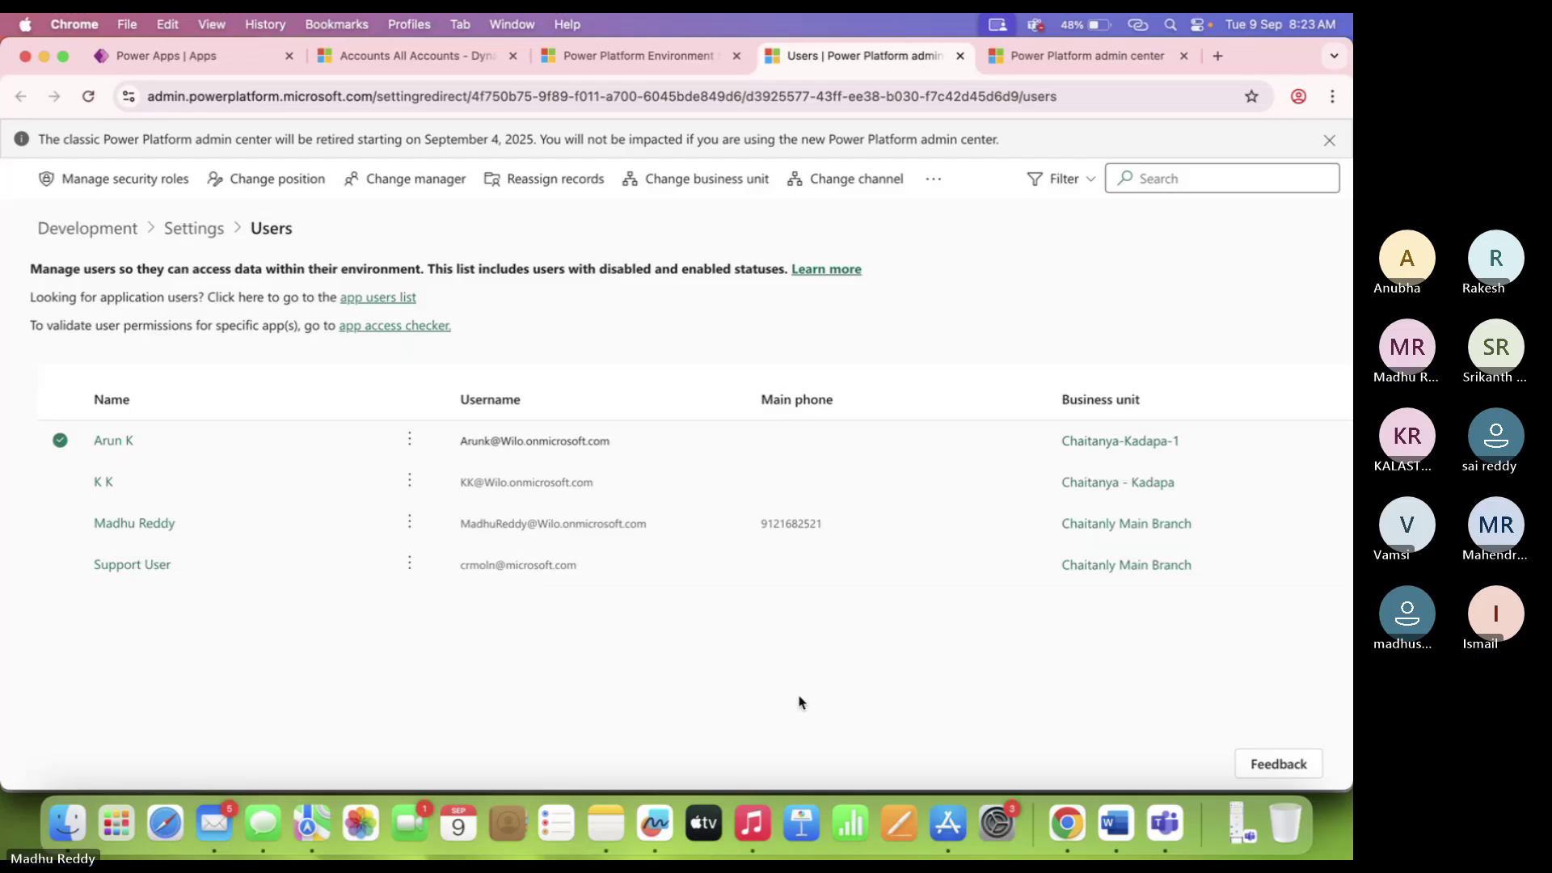
left_click(89, 98)
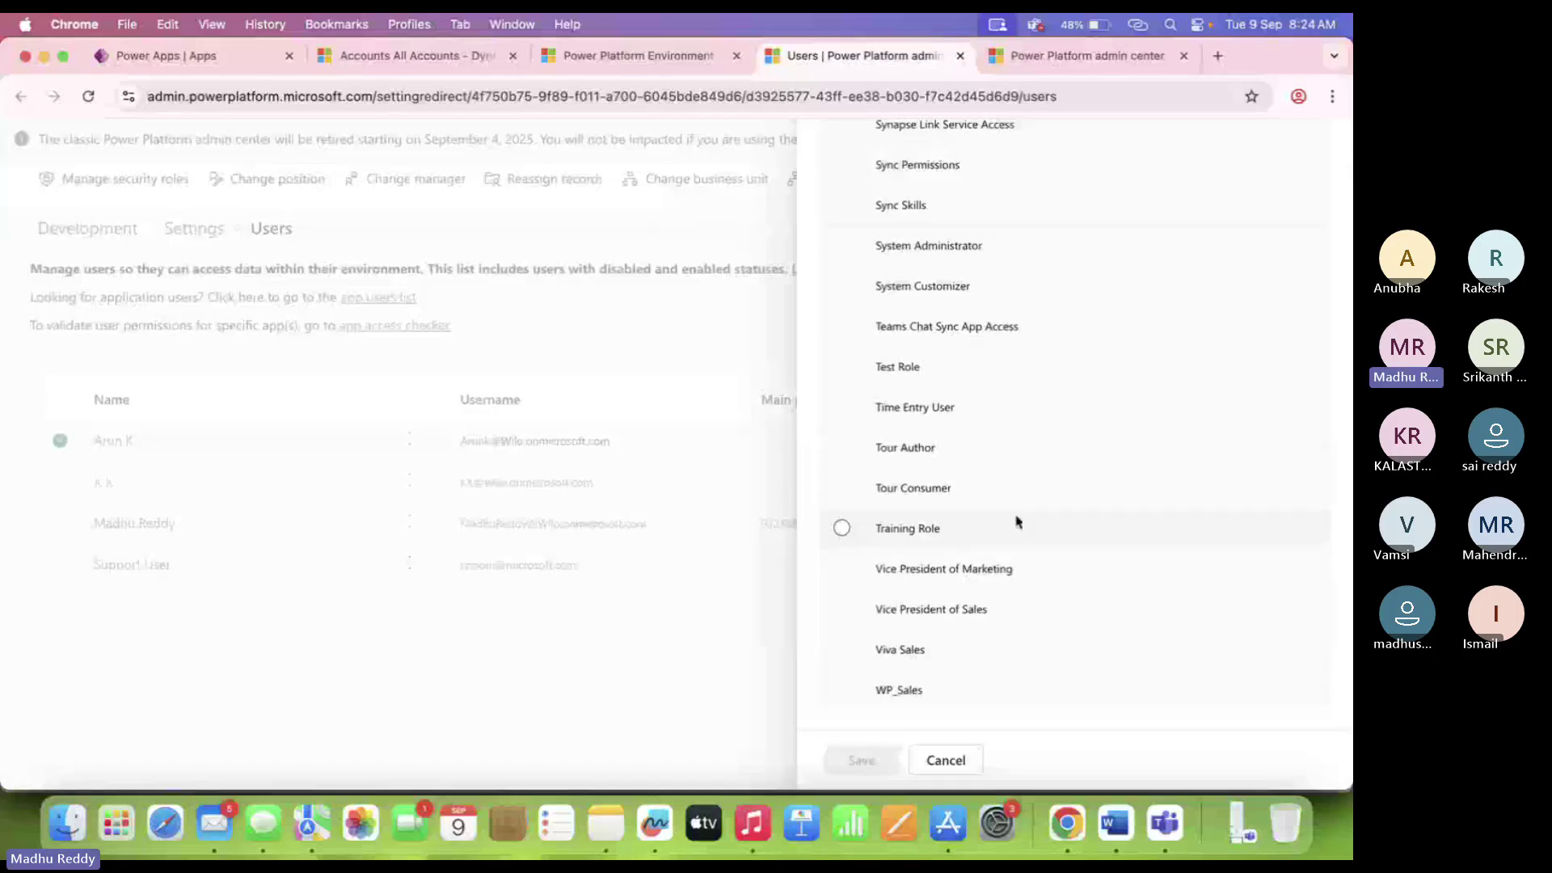
Look through User-2's security role list under the Chaitanya - Kadapa business unit for assigned roles.
scroll(1015, 520, "up", 15)
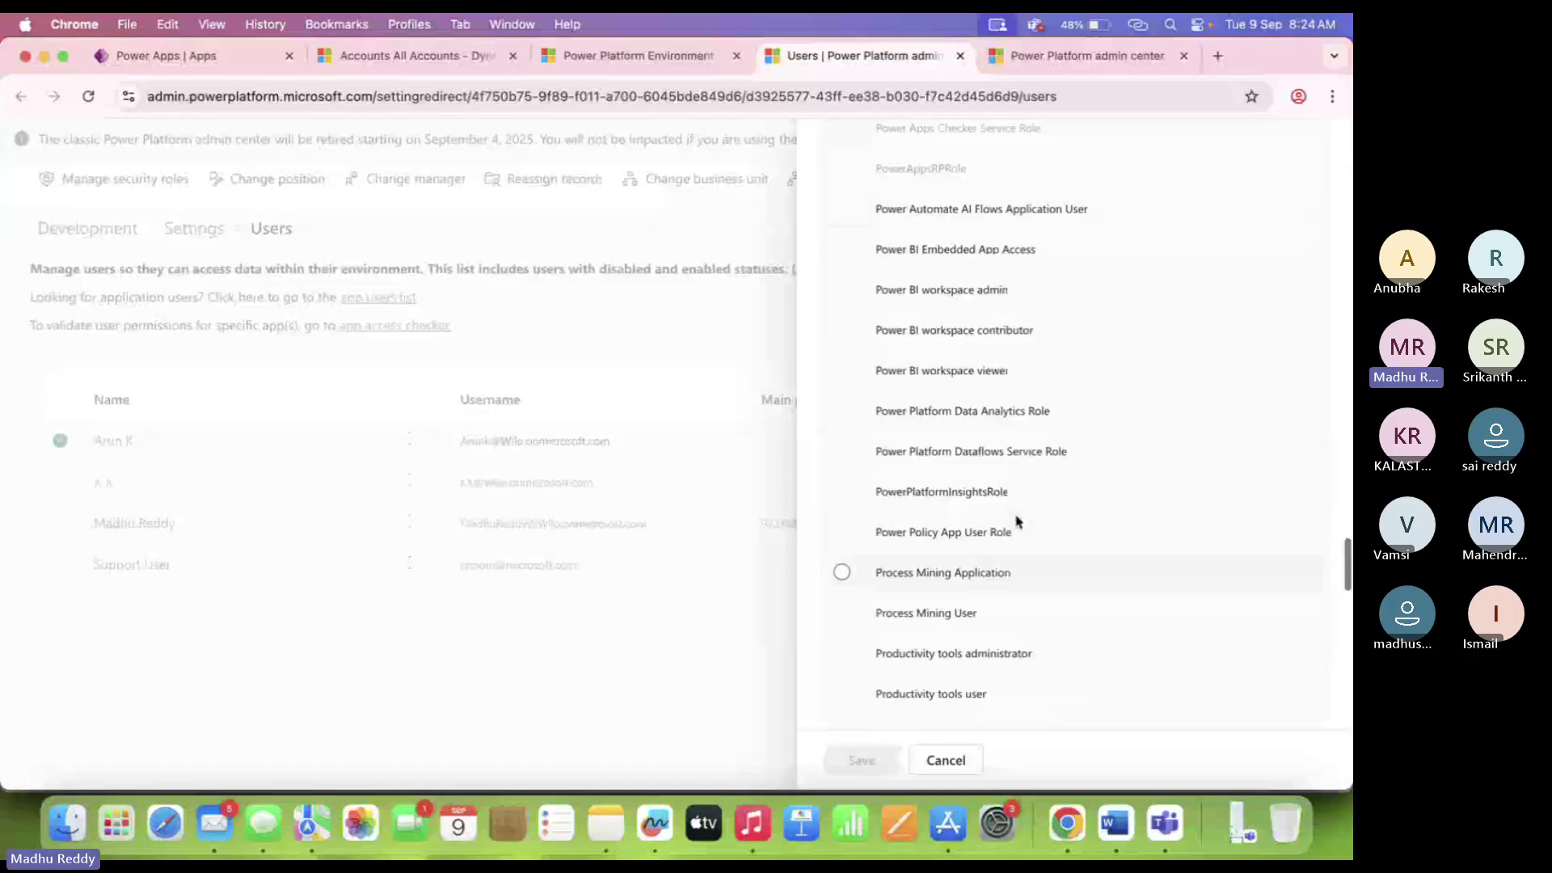
scroll(1017, 522, "up", 10)
scroll(1017, 521, "up", 10)
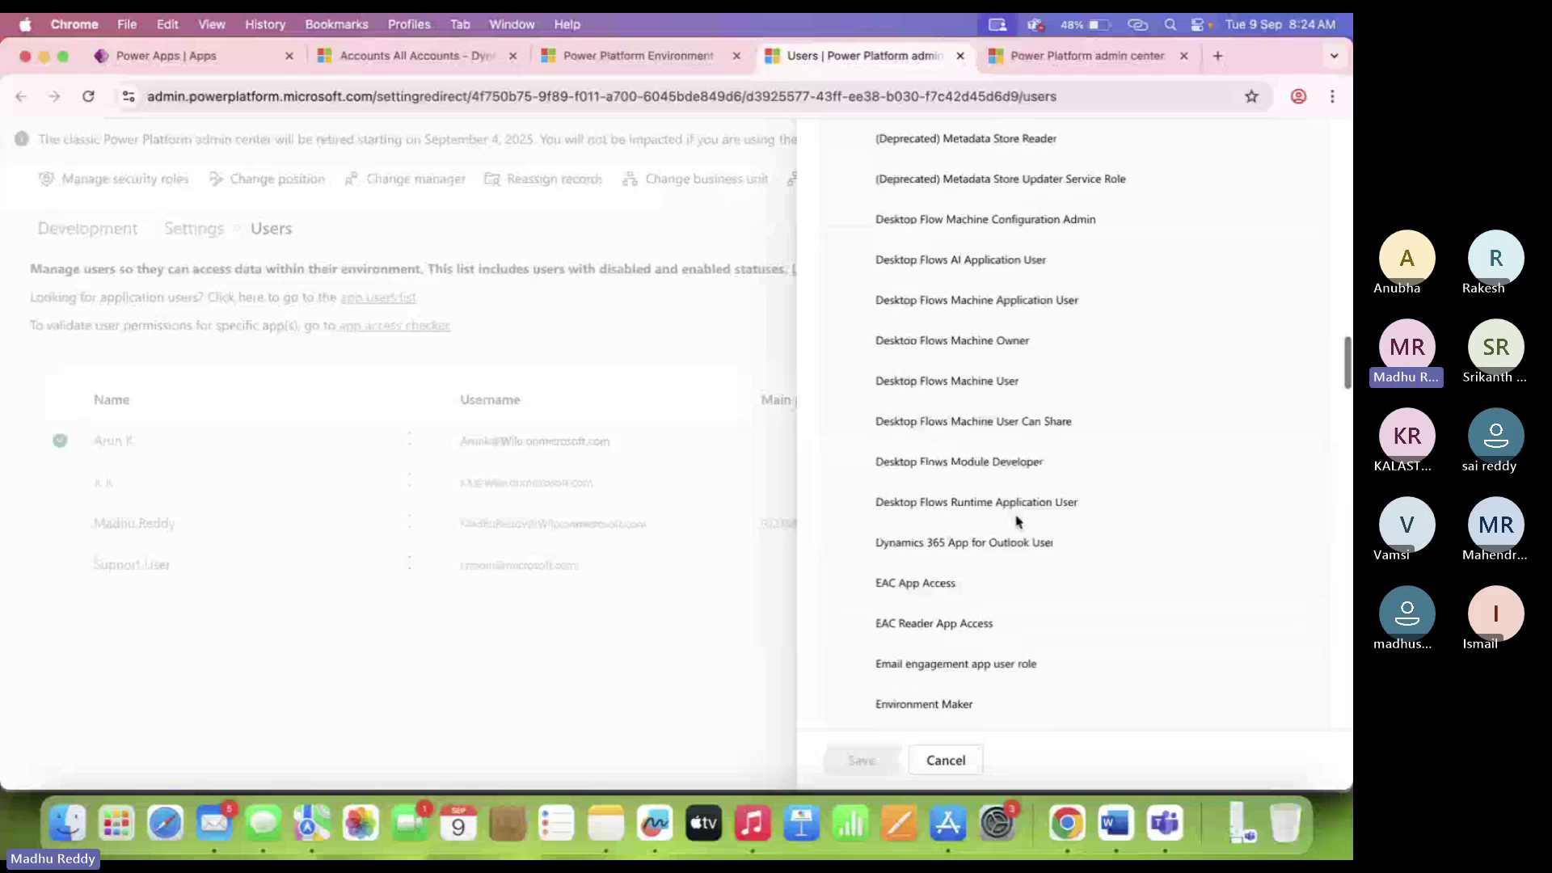
scroll(1017, 522, "up", 5)
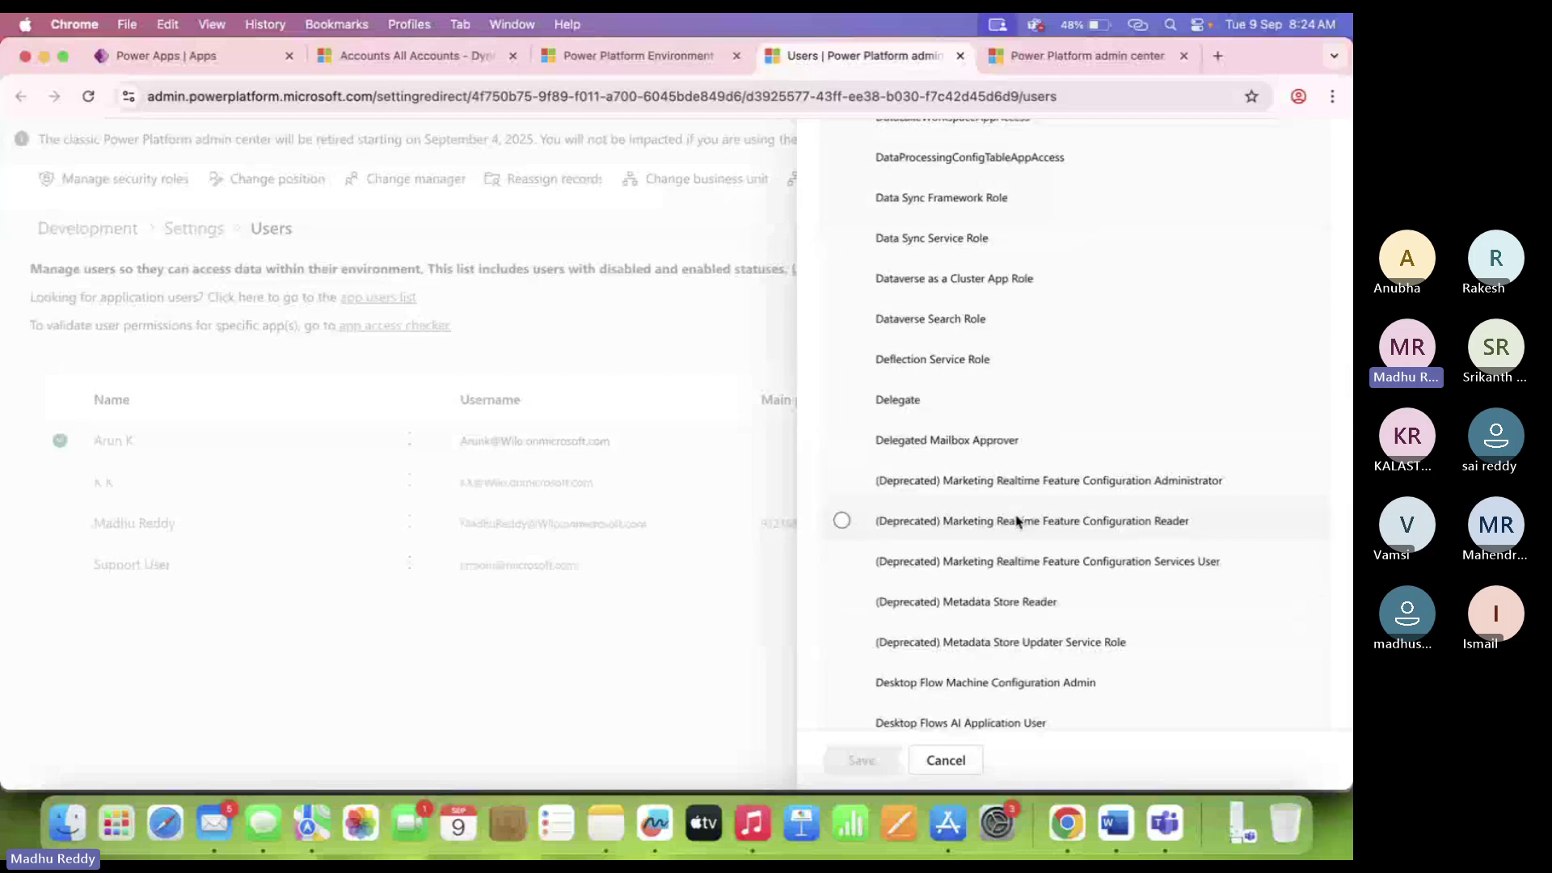
scroll(1017, 522, "up", 10)
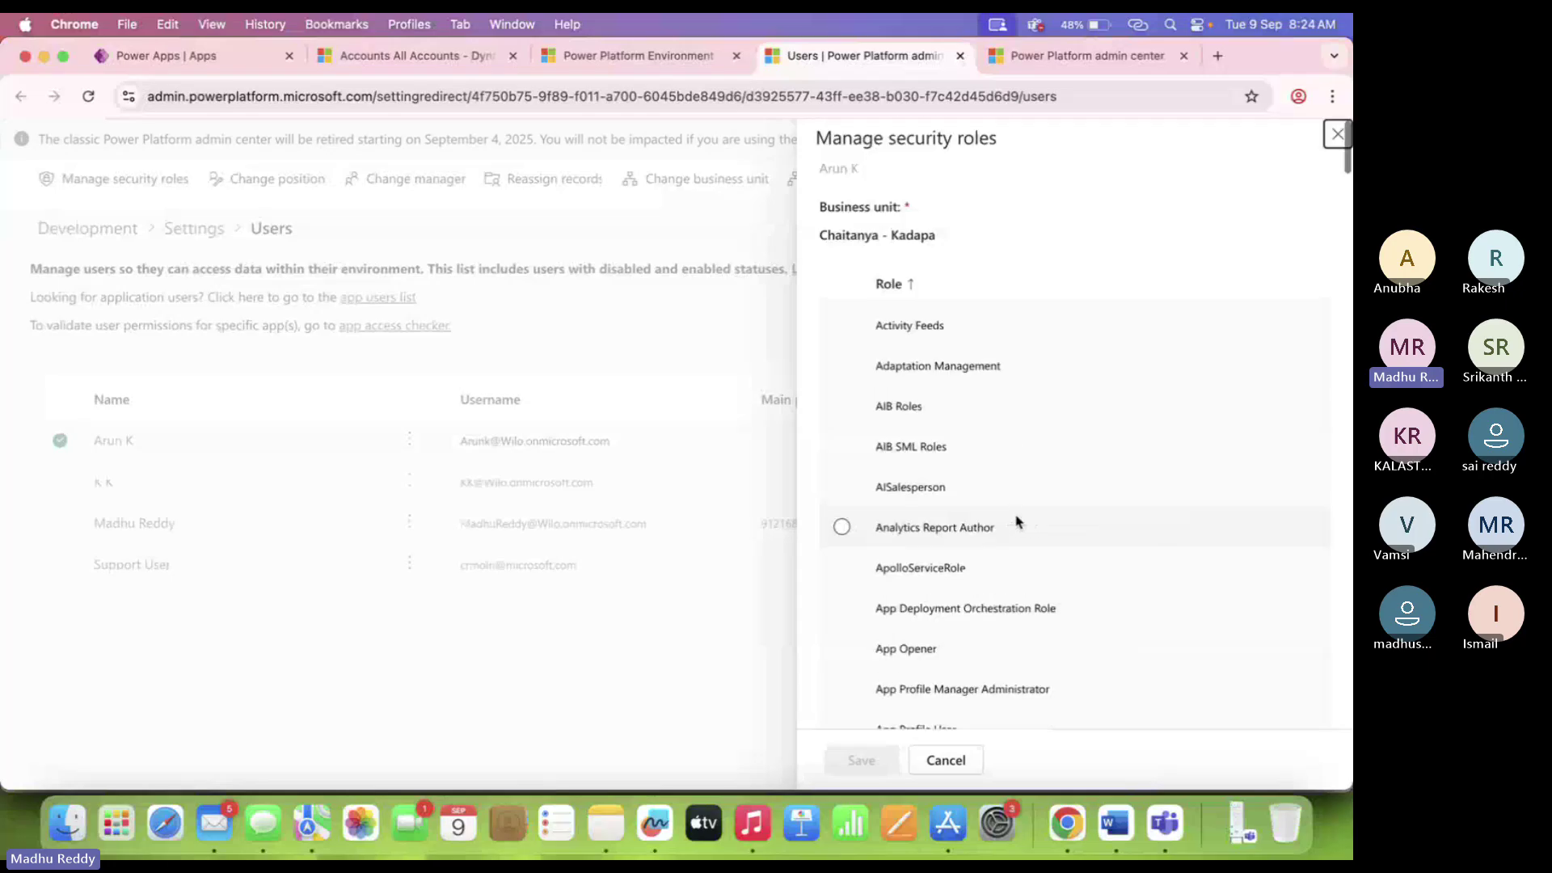
scroll(964, 566, "down", 20)
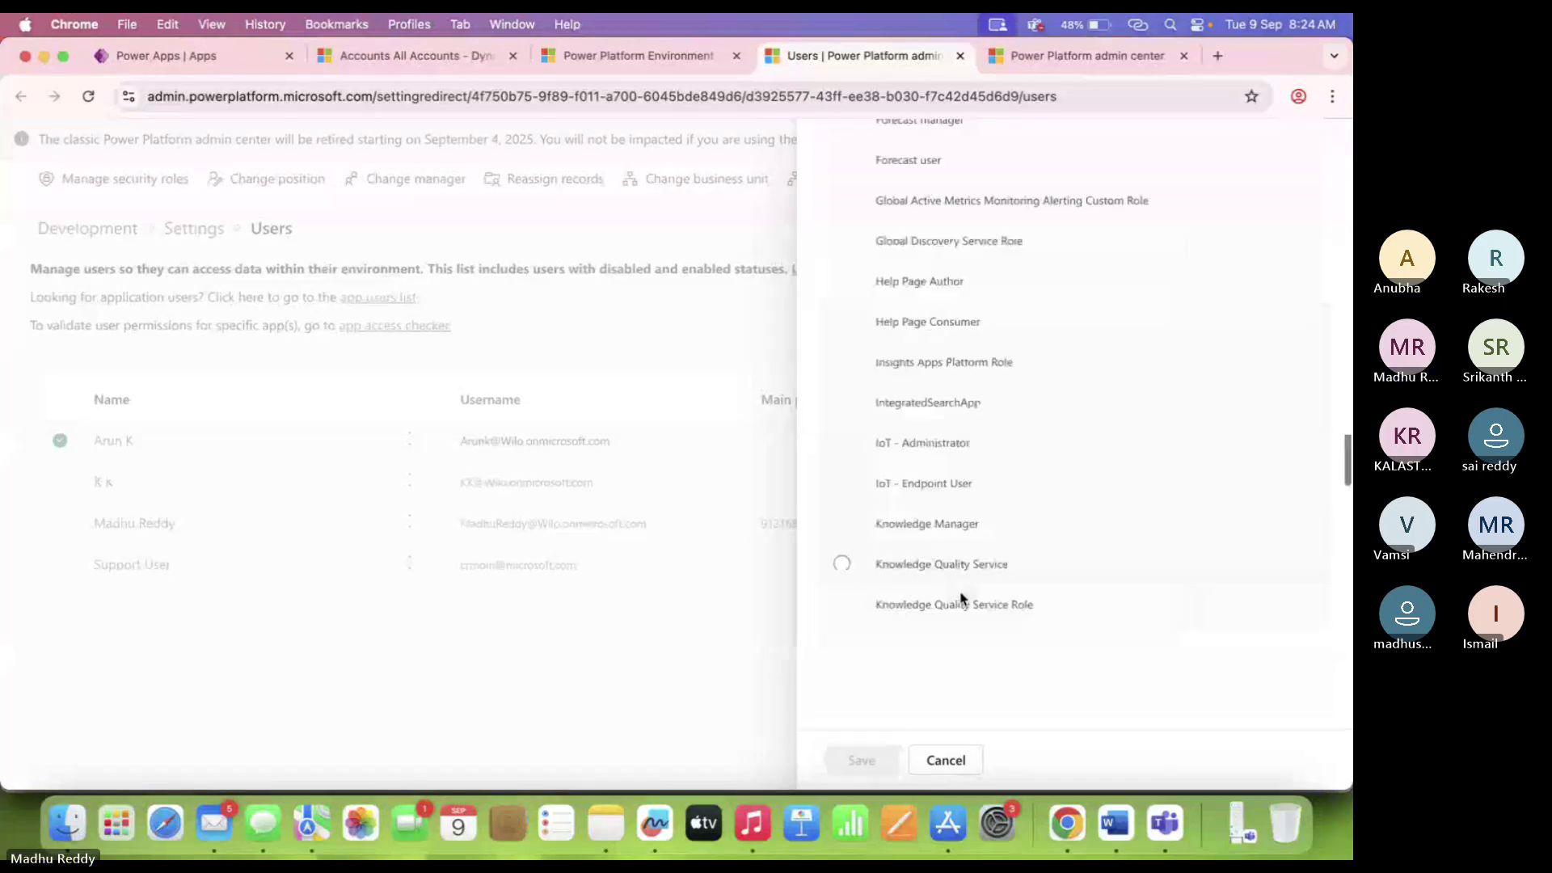
left_click(1299, 96)
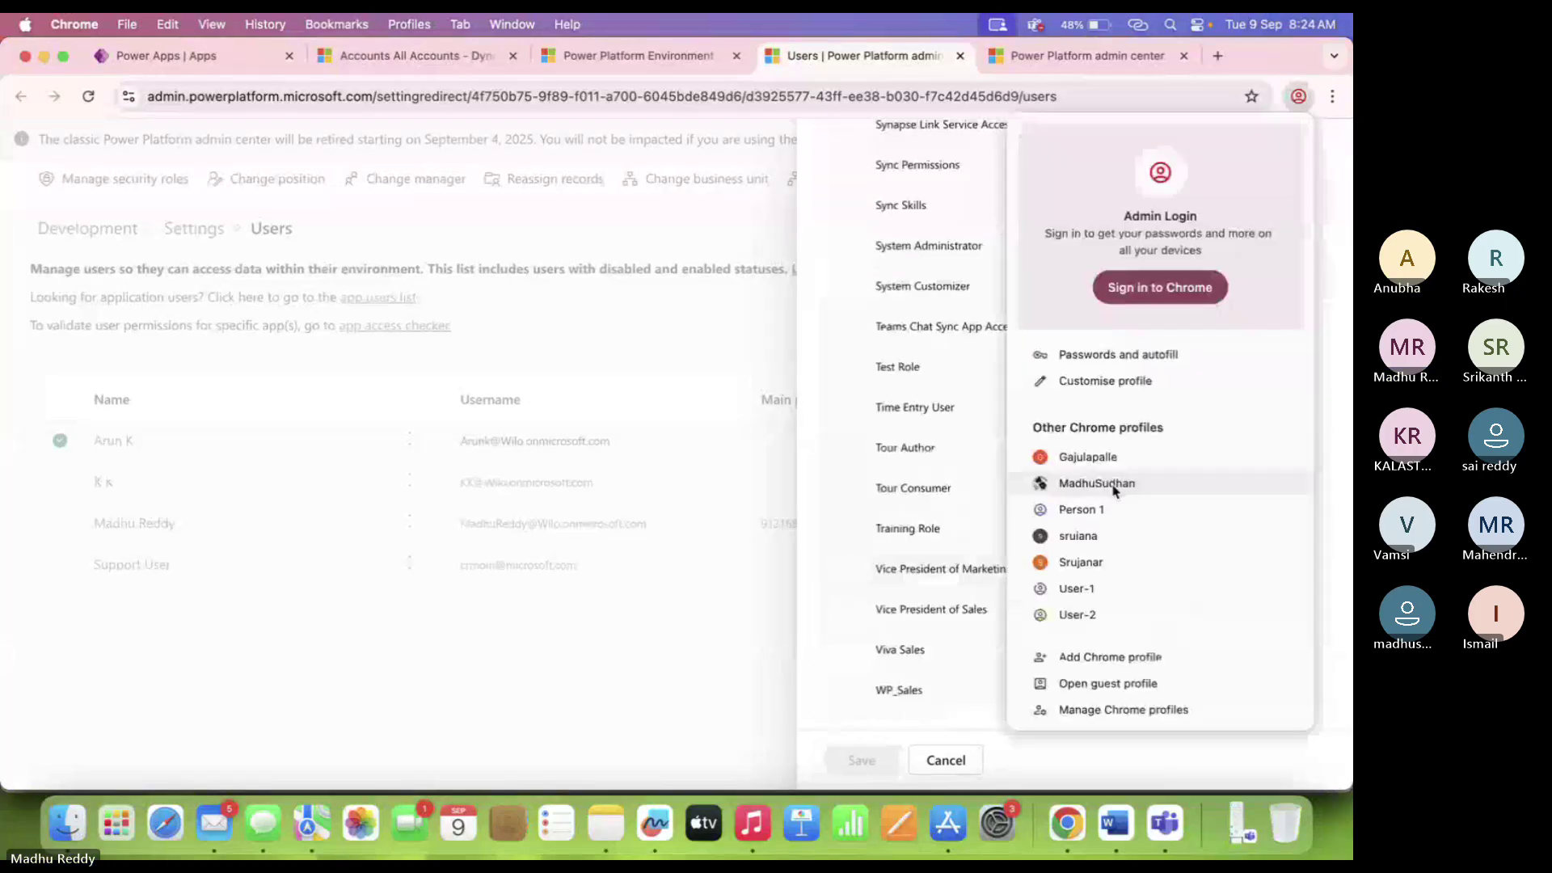
left_click(1084, 616)
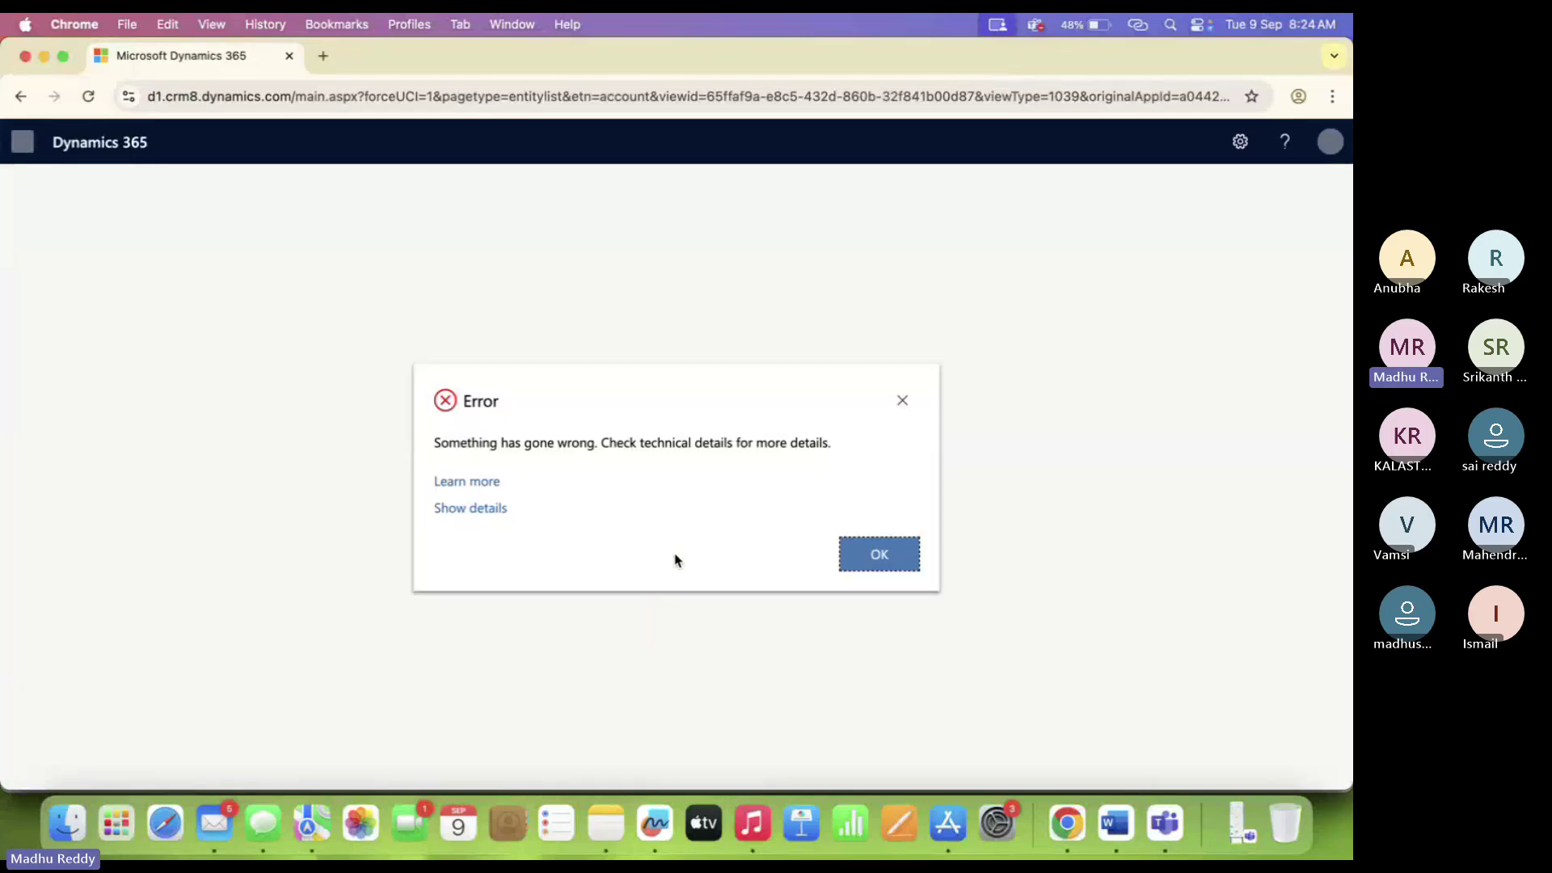
left_click_drag(292, 96, 98, 95)
key("super+c")
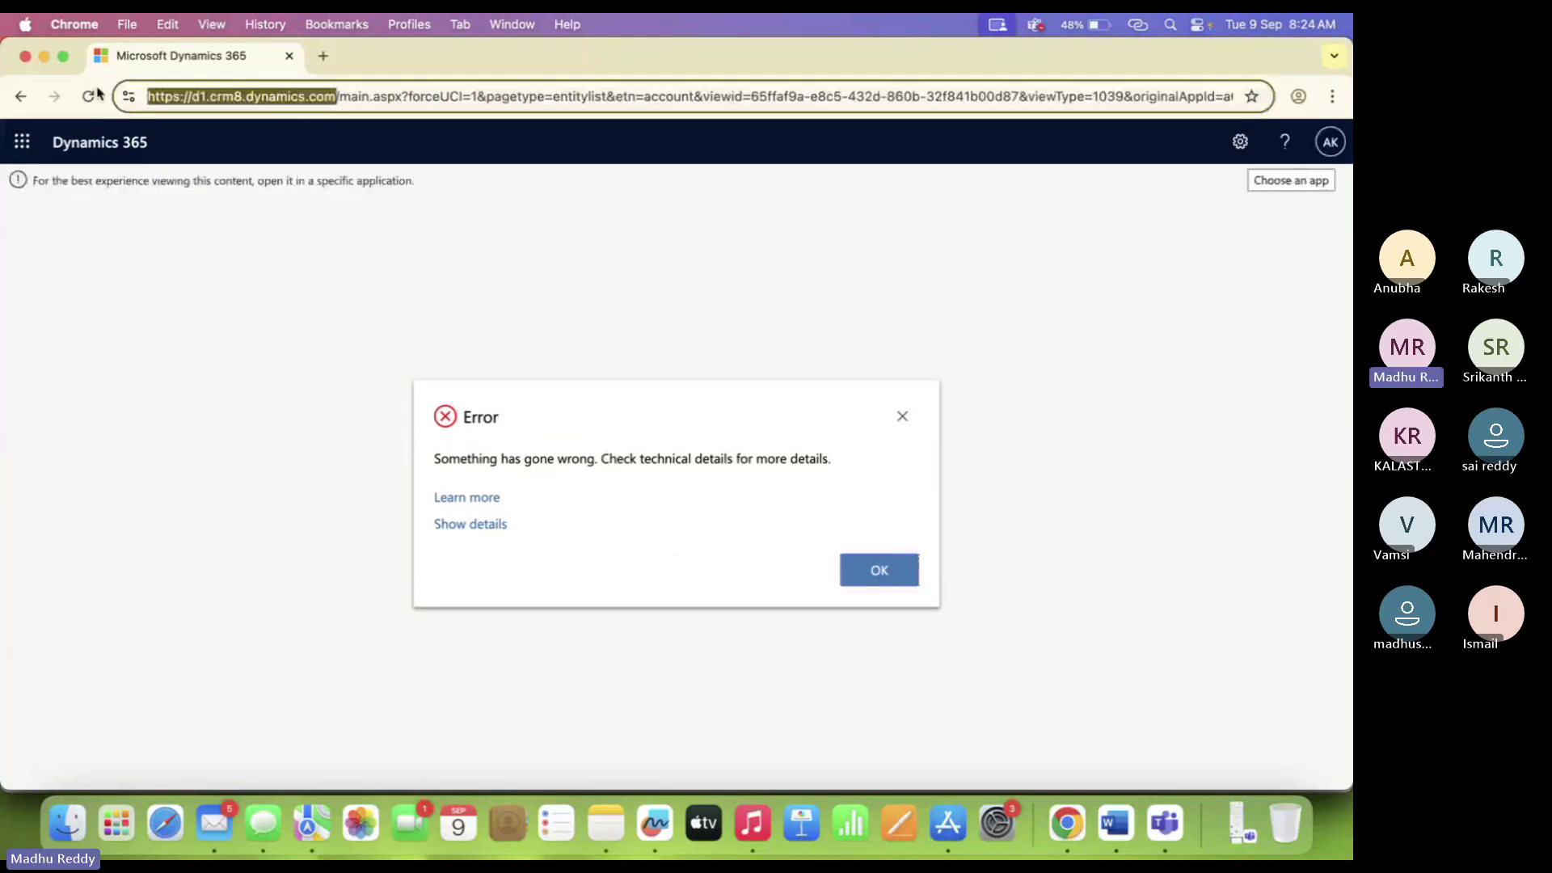
left_click(324, 56)
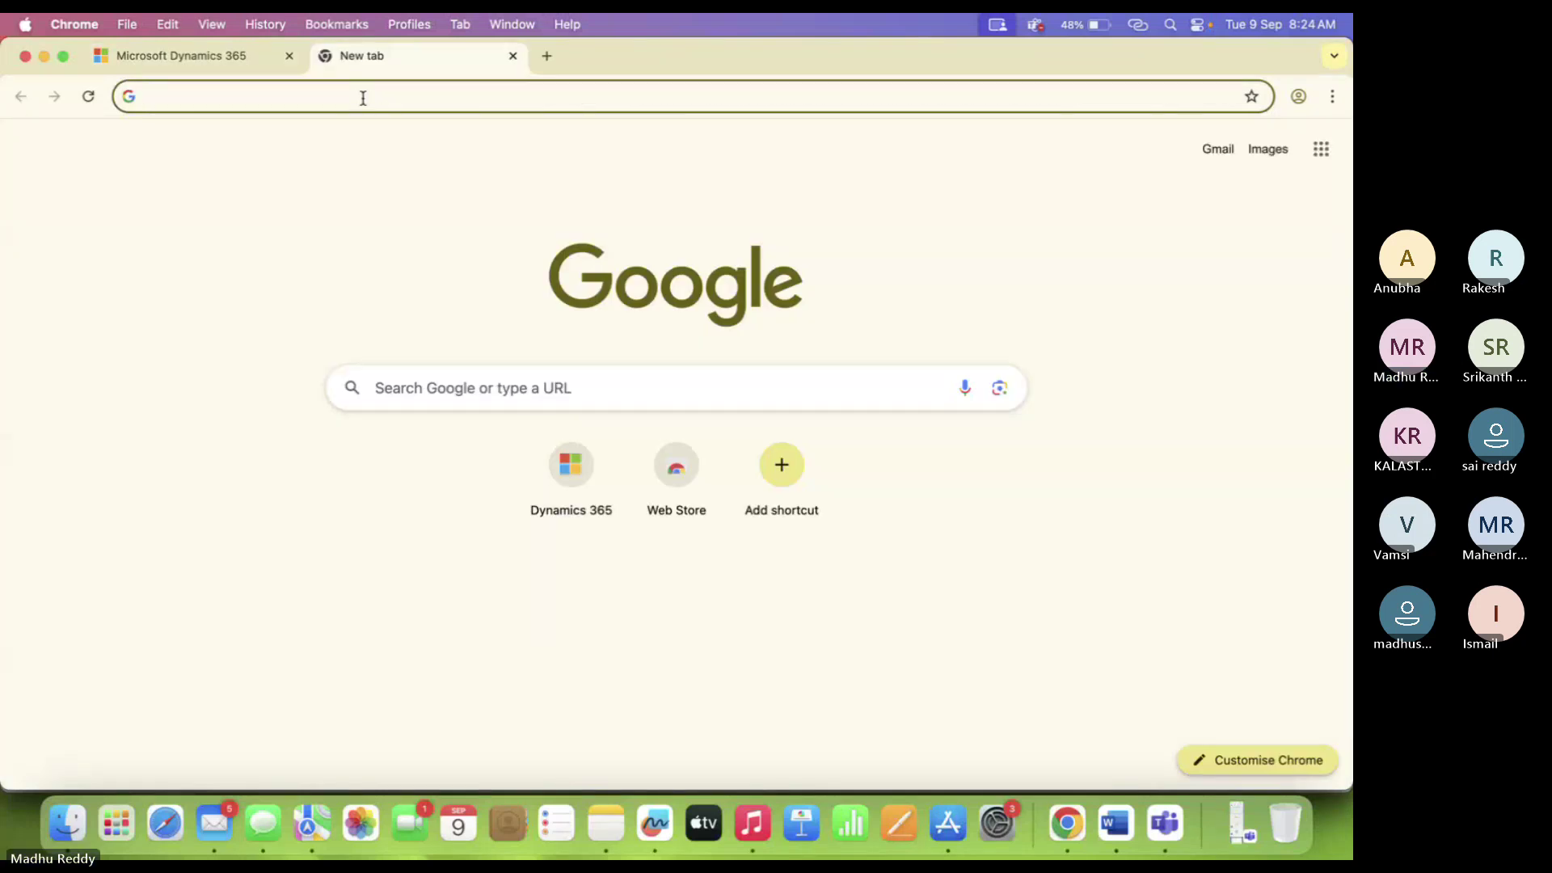
key("super+v")
key("Return")
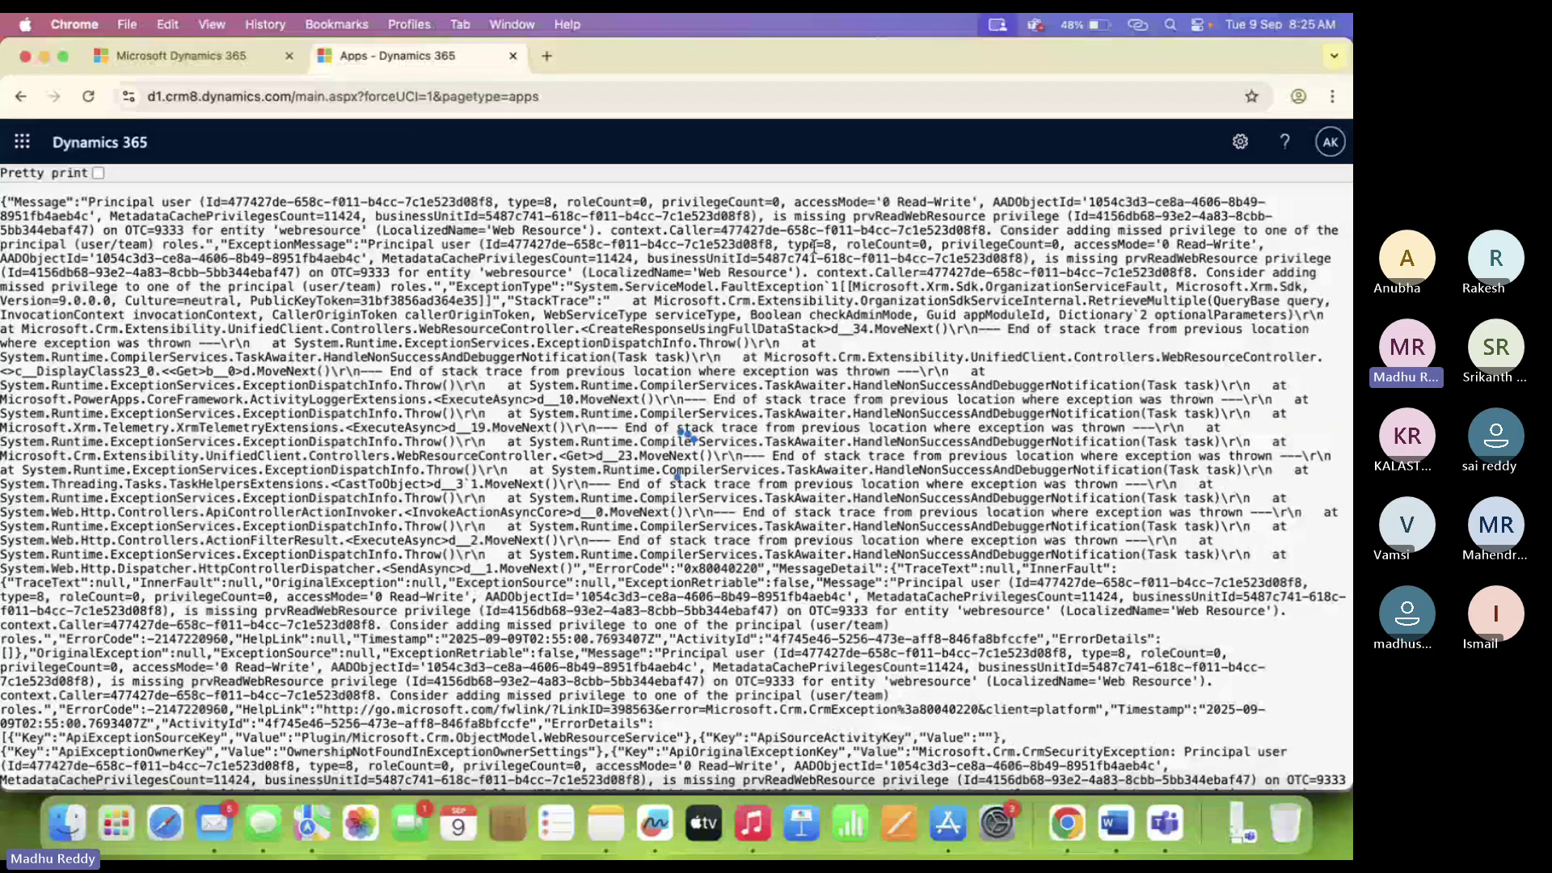
key("super+w")
Return to the Admin Login profile, assign the Training Role to User-2's account, and save the security roles.
left_click(1299, 97)
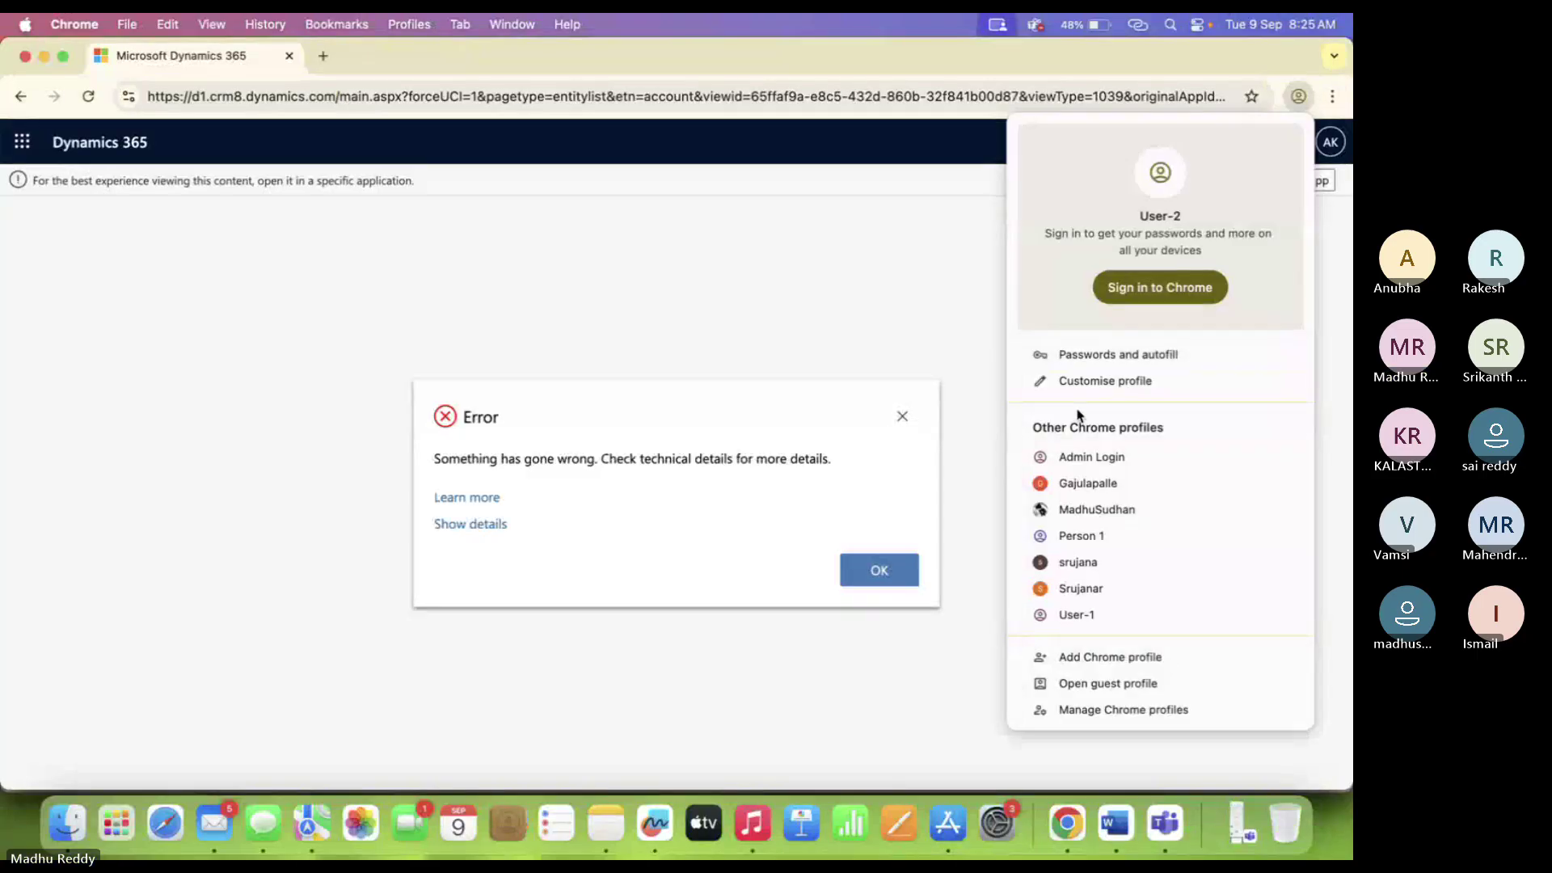
left_click(1108, 457)
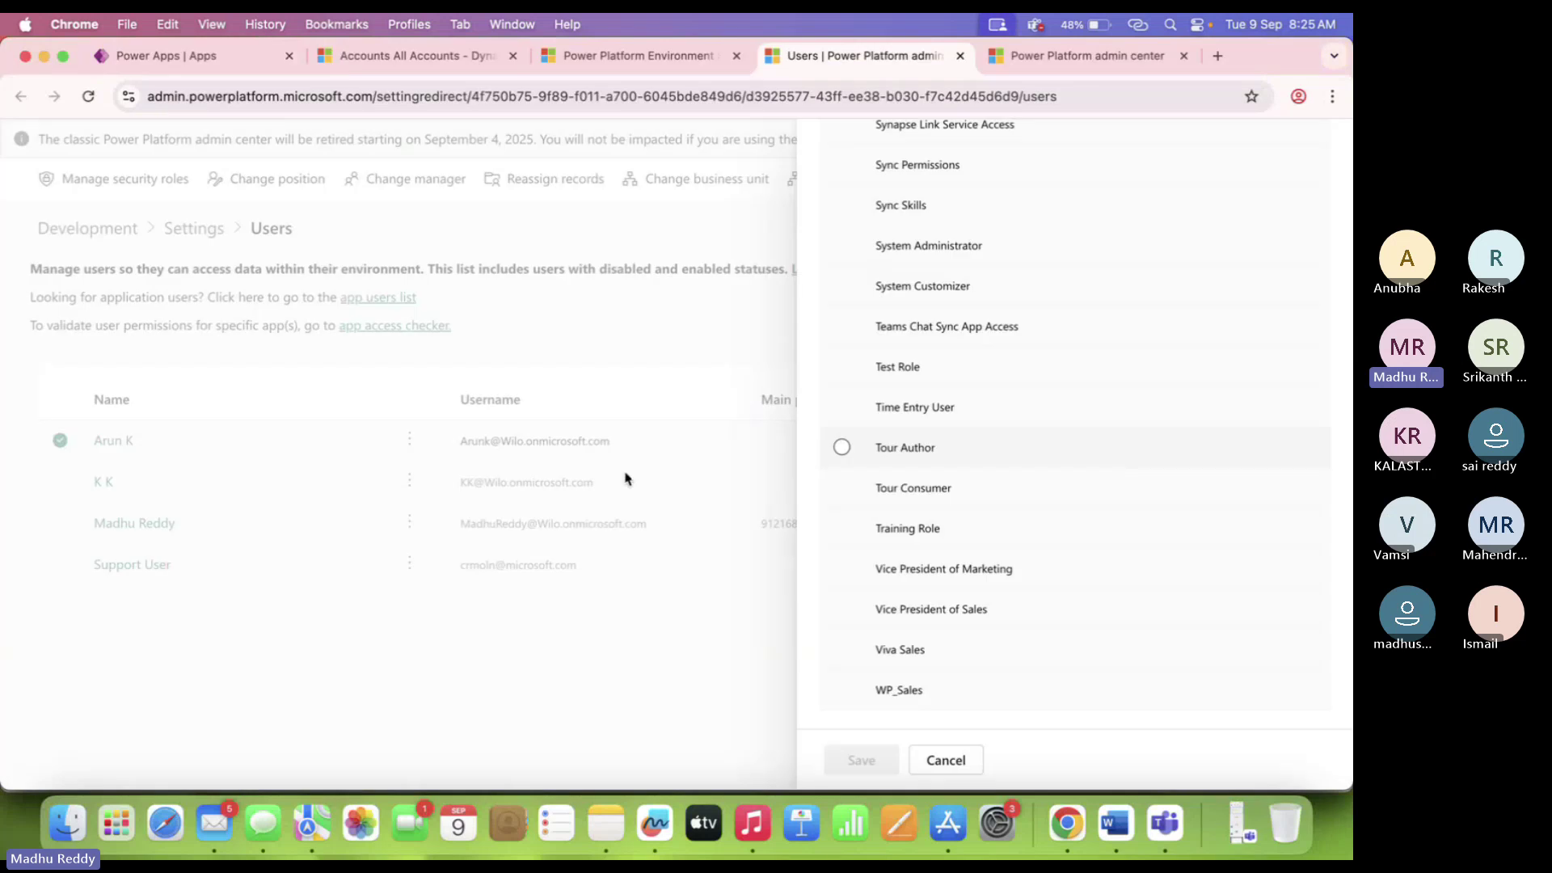
left_click(941, 532)
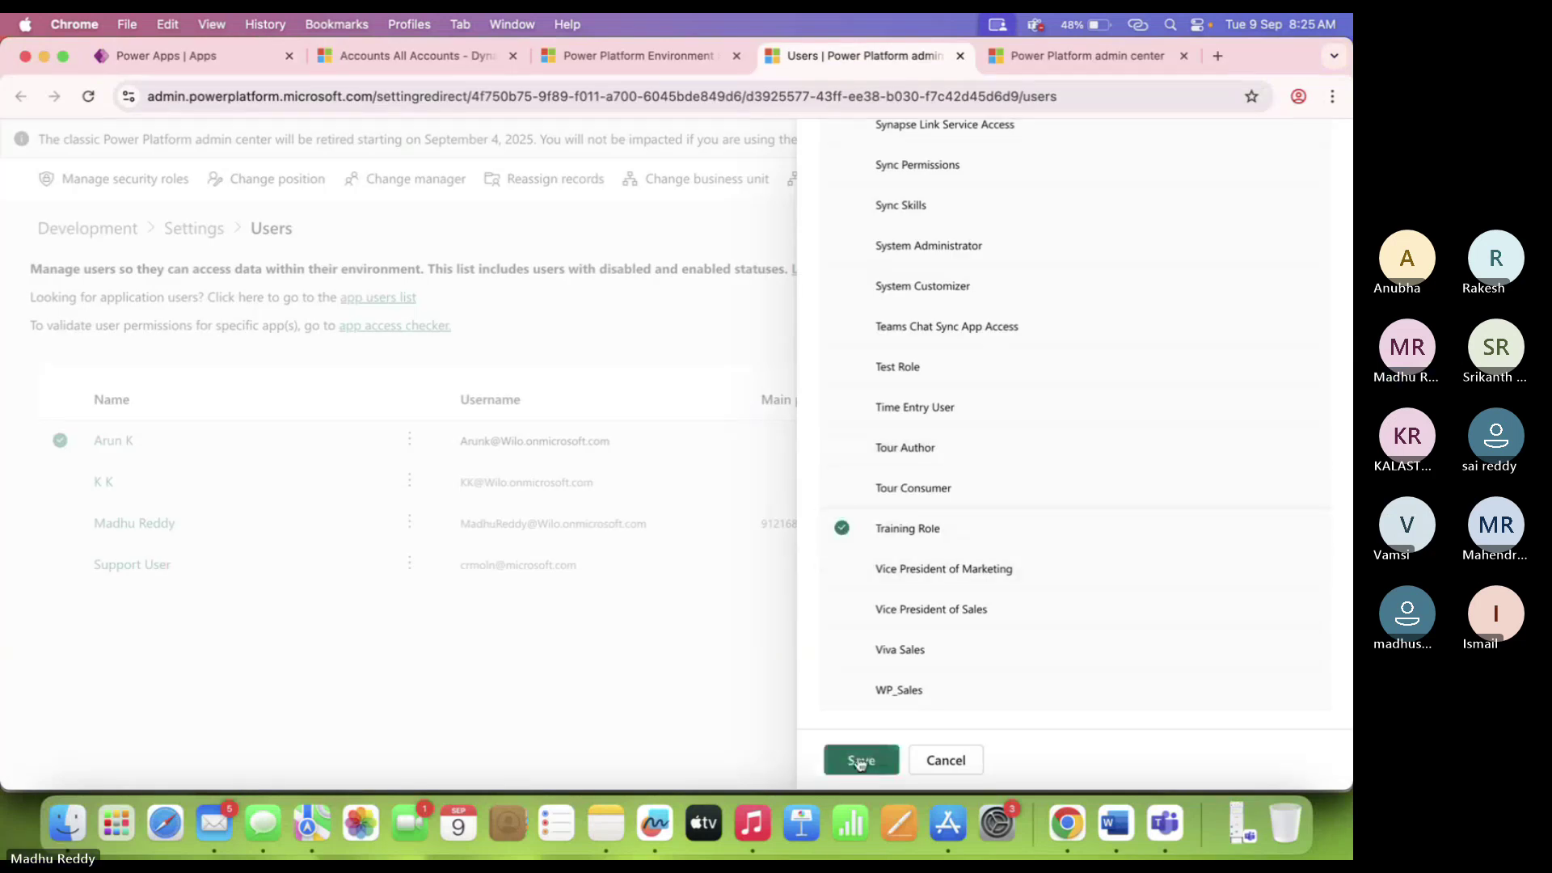
left_click(860, 760)
left_click(717, 554)
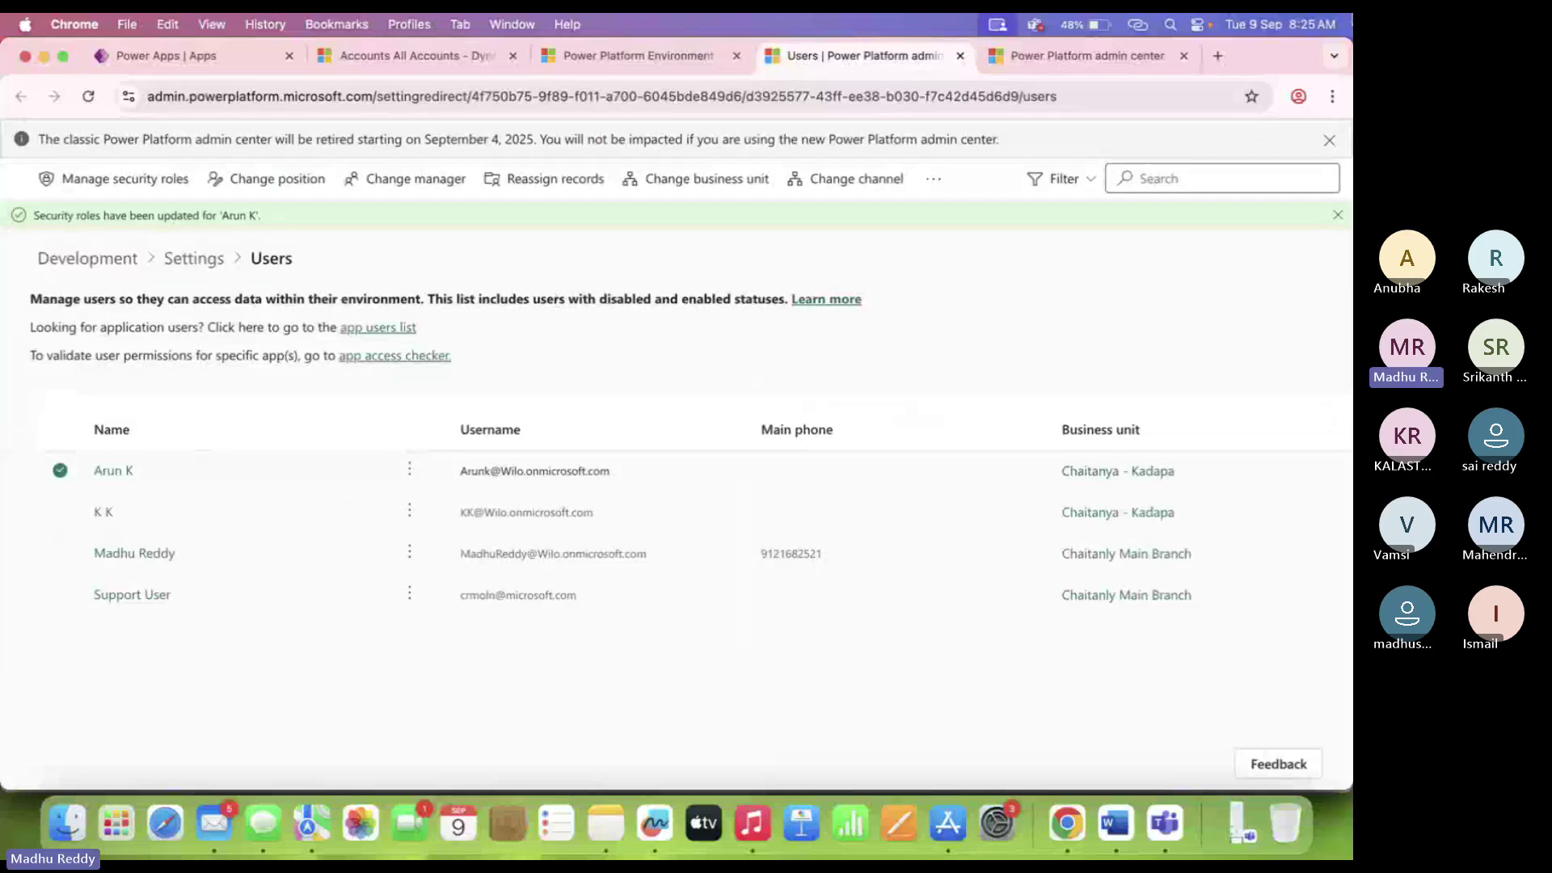
Switch to the User-2 profile, dismiss the error, reload Dynamics 365, and open the Accounts list in Sales Hub.
left_click(1300, 96)
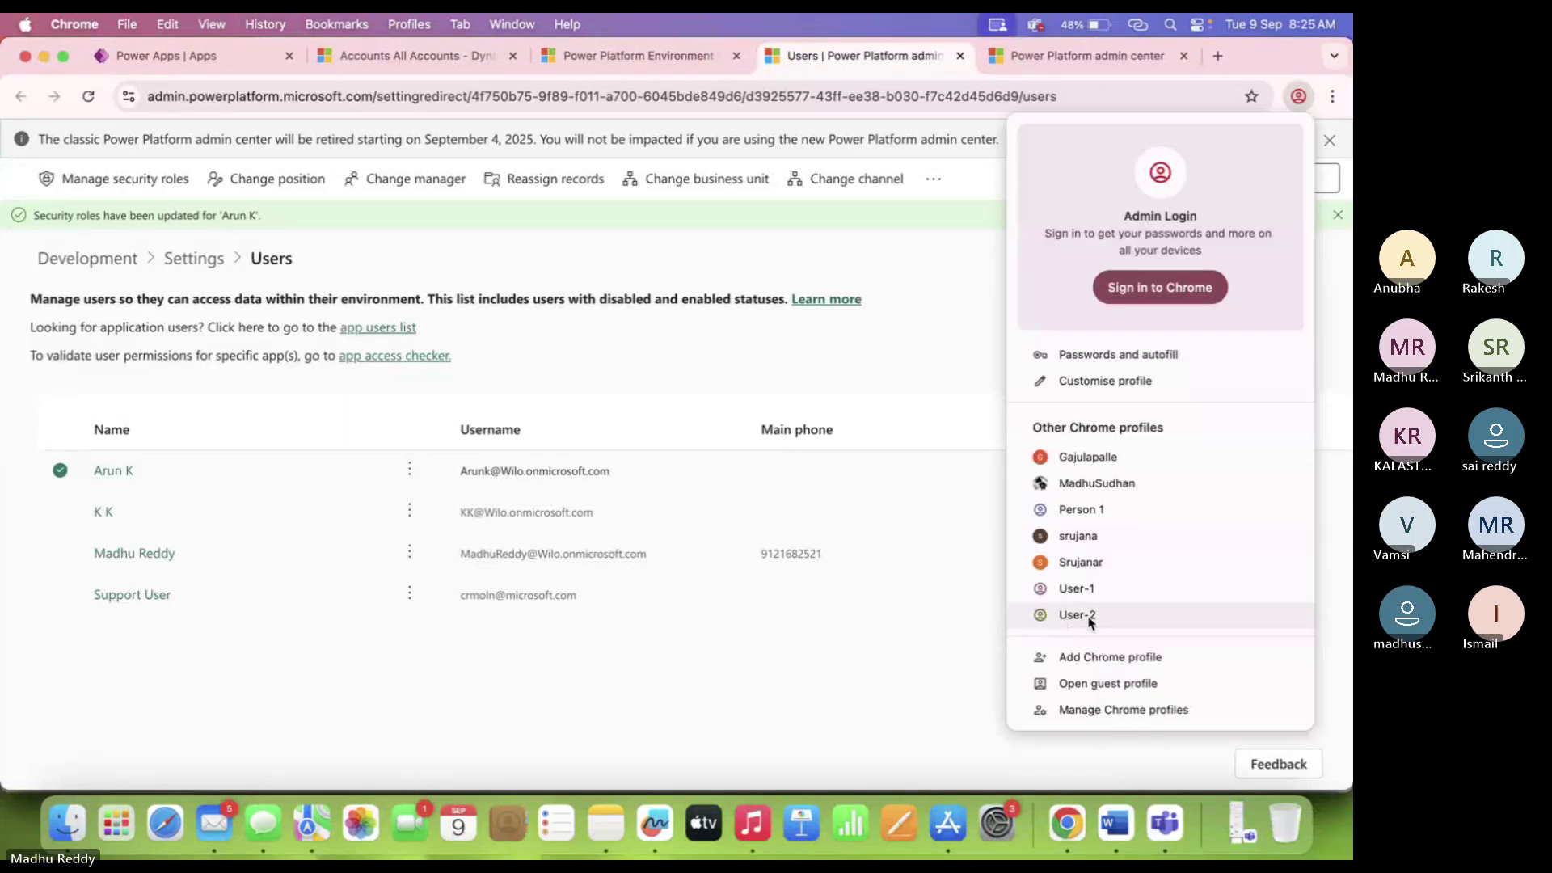
left_click(1077, 614)
left_click(883, 572)
left_click(89, 96)
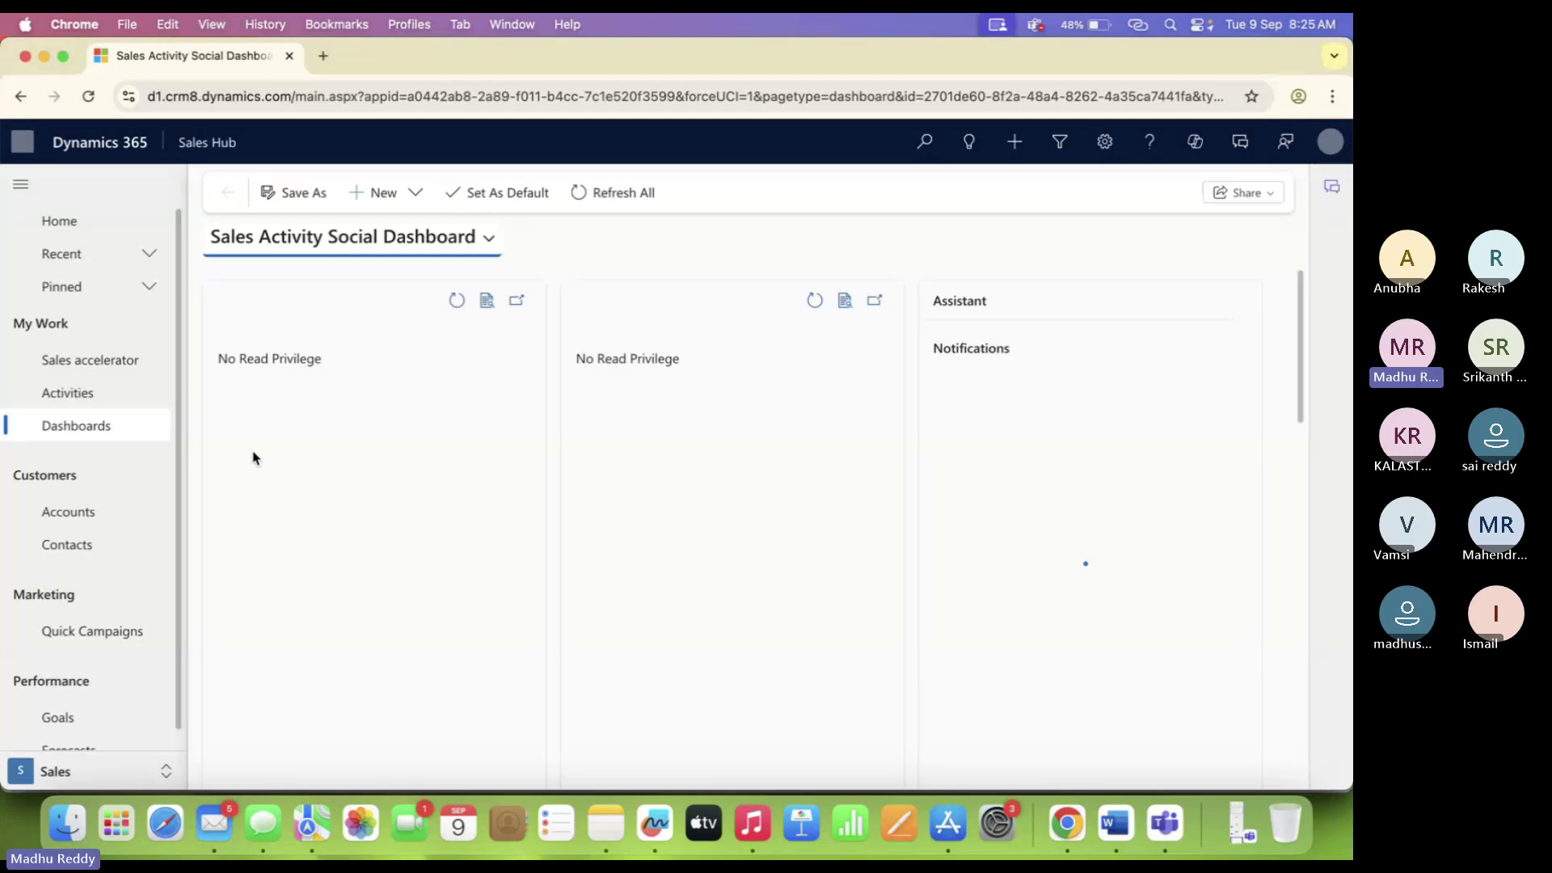
left_click(68, 512)
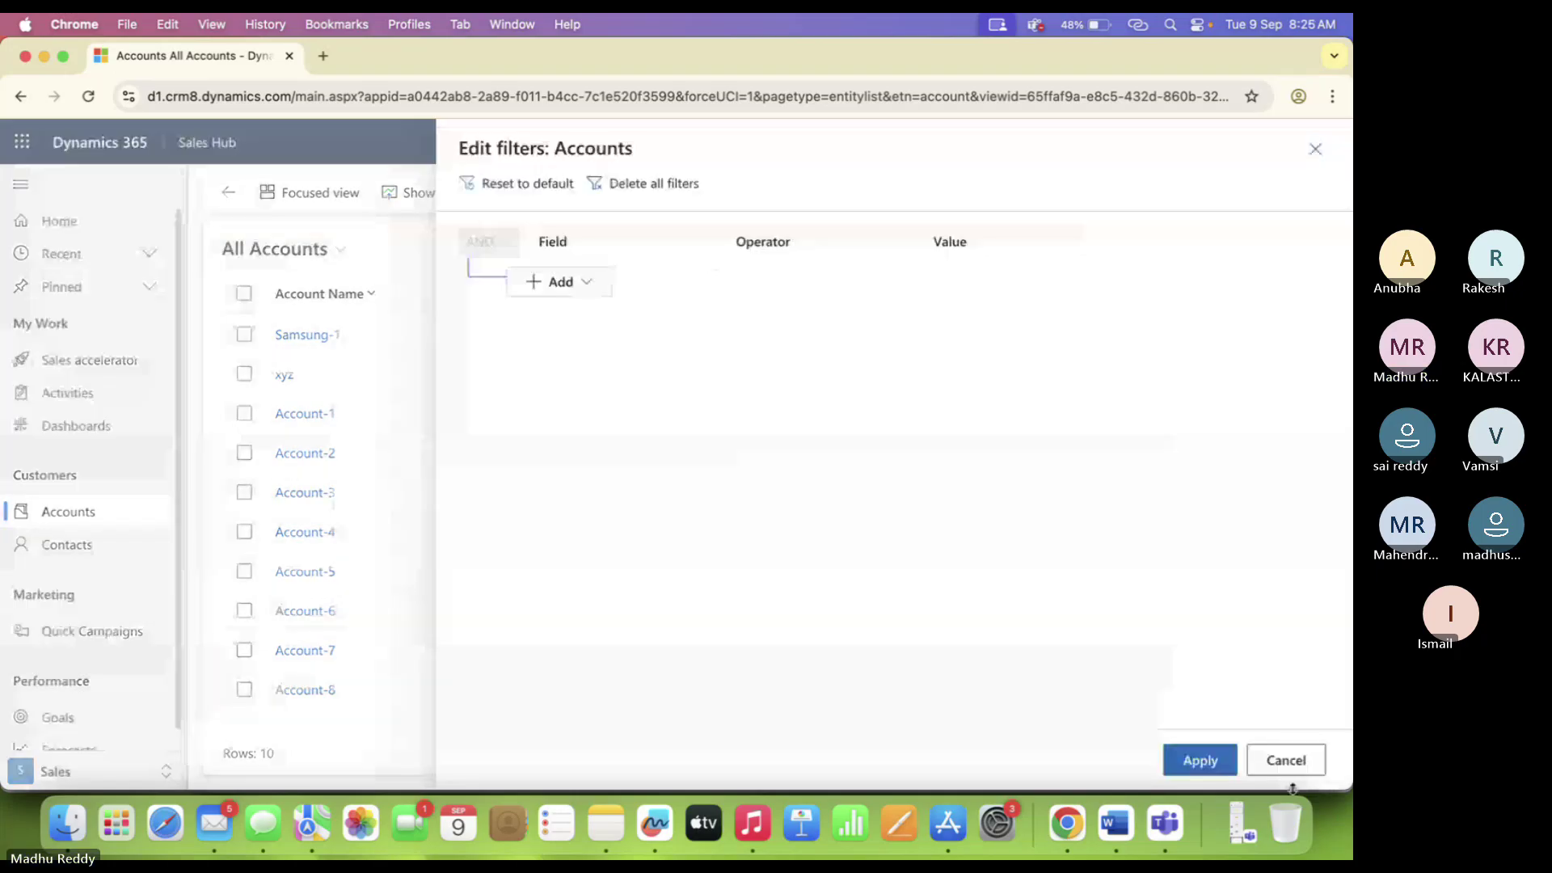
Add the Owner column after Account Name in the All Accounts view, and select the Account-5 and Account-7 rows.
left_click(1286, 762)
left_click(928, 249)
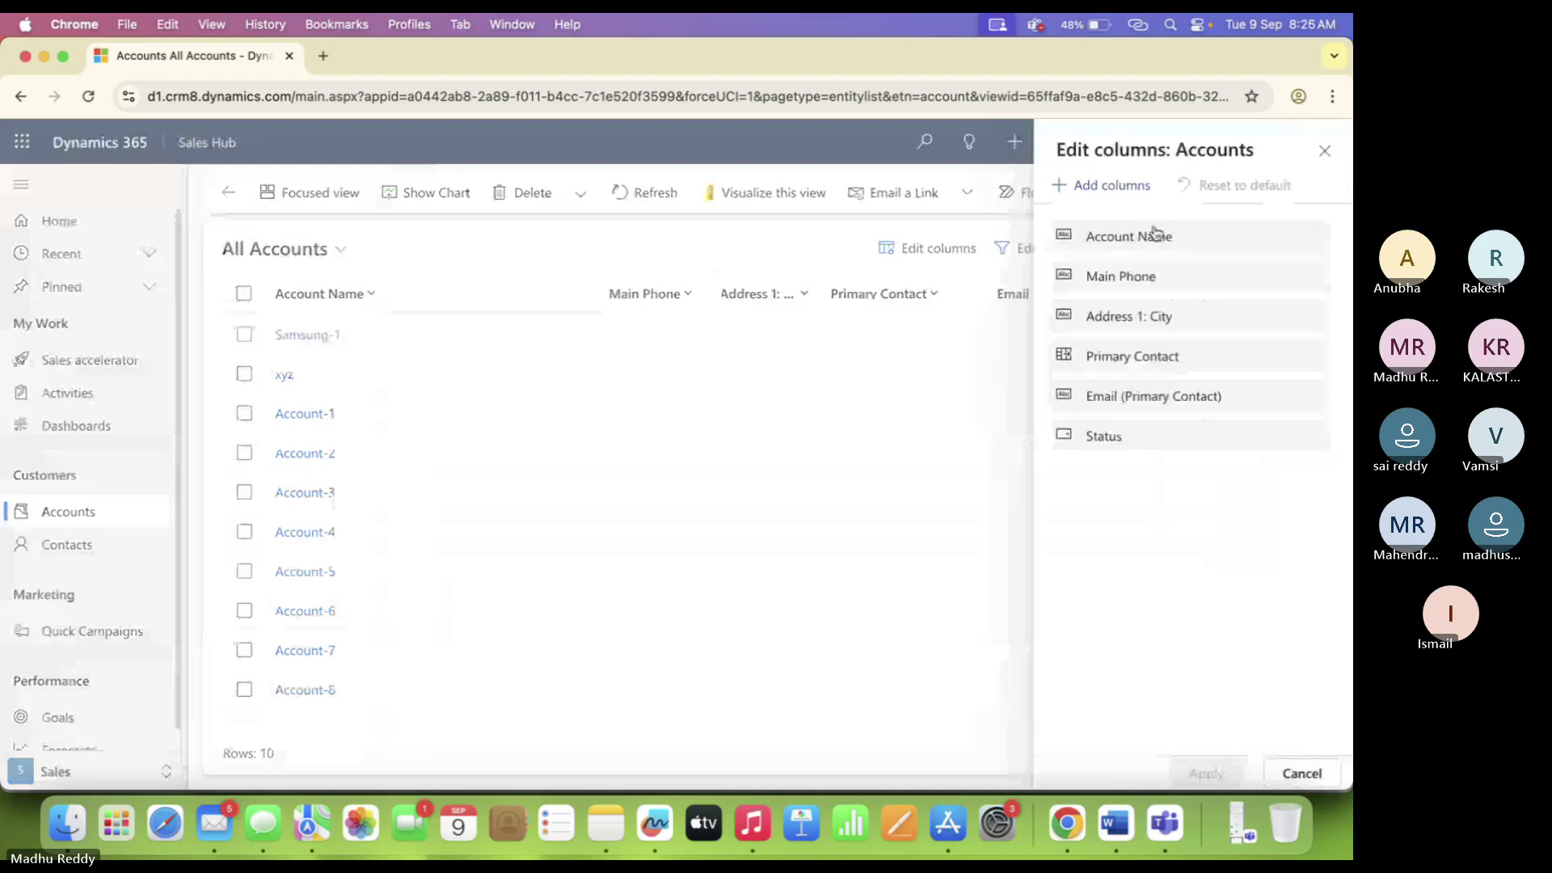
left_click(1105, 185)
type("owner")
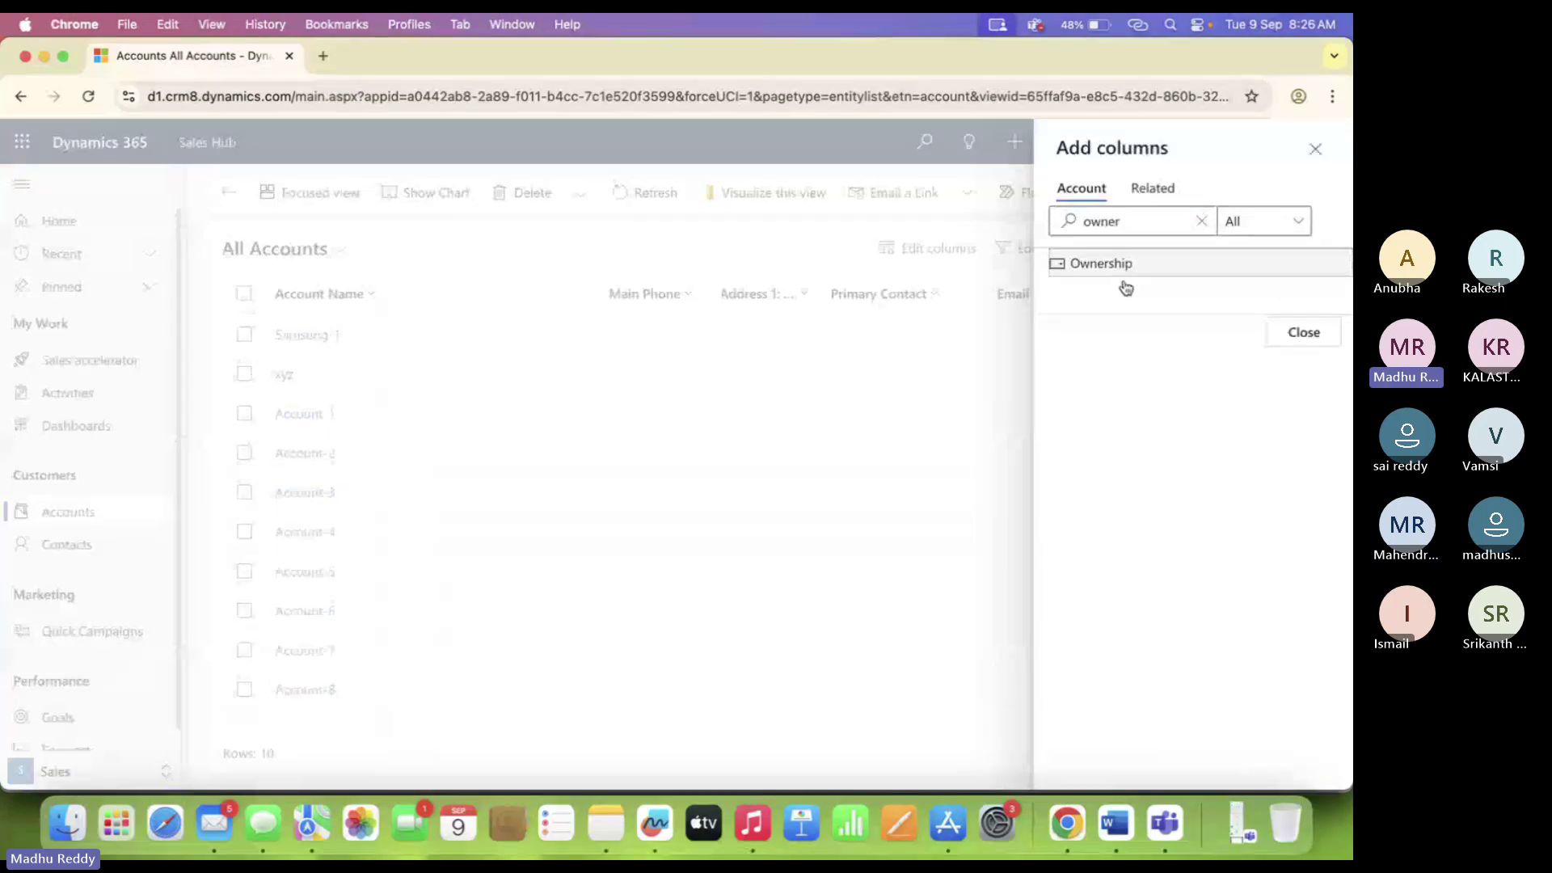
left_click(1124, 286)
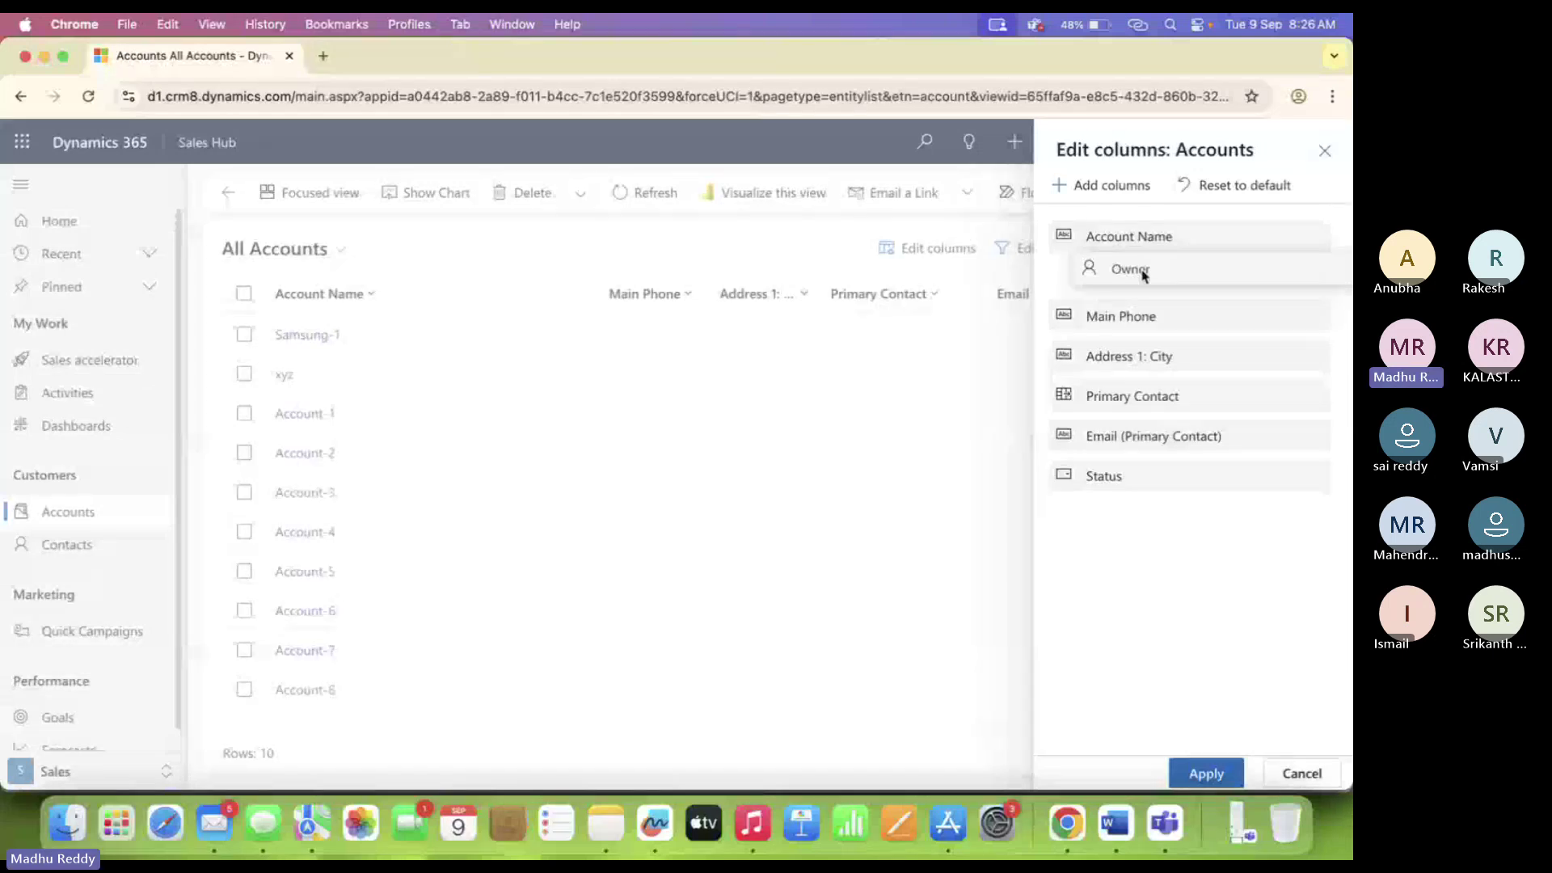
left_click(1205, 773)
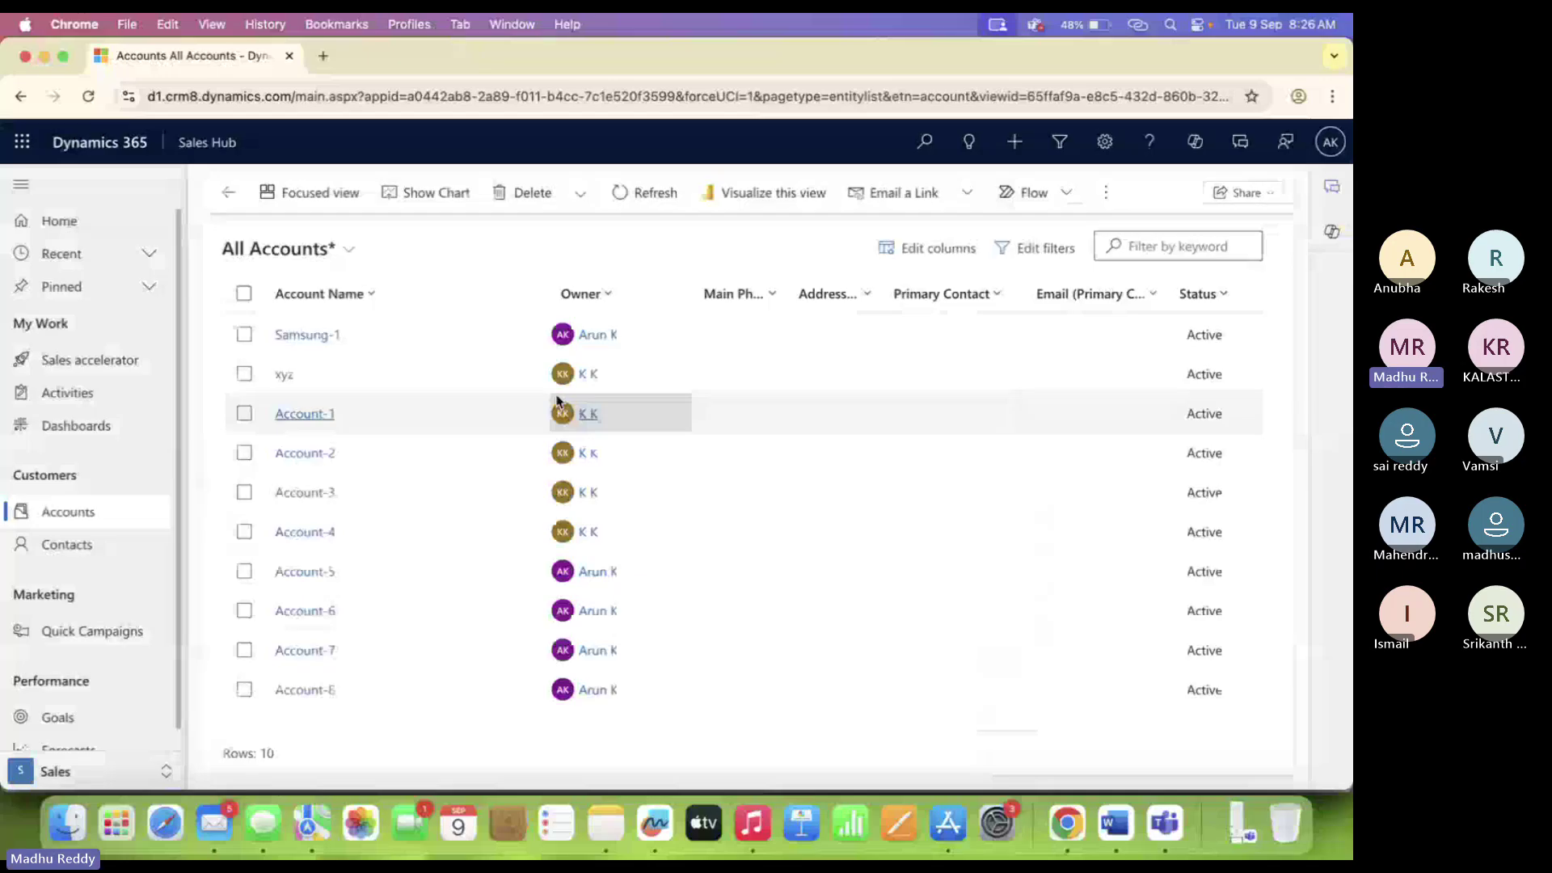
left_click(244, 571)
left_click(244, 650)
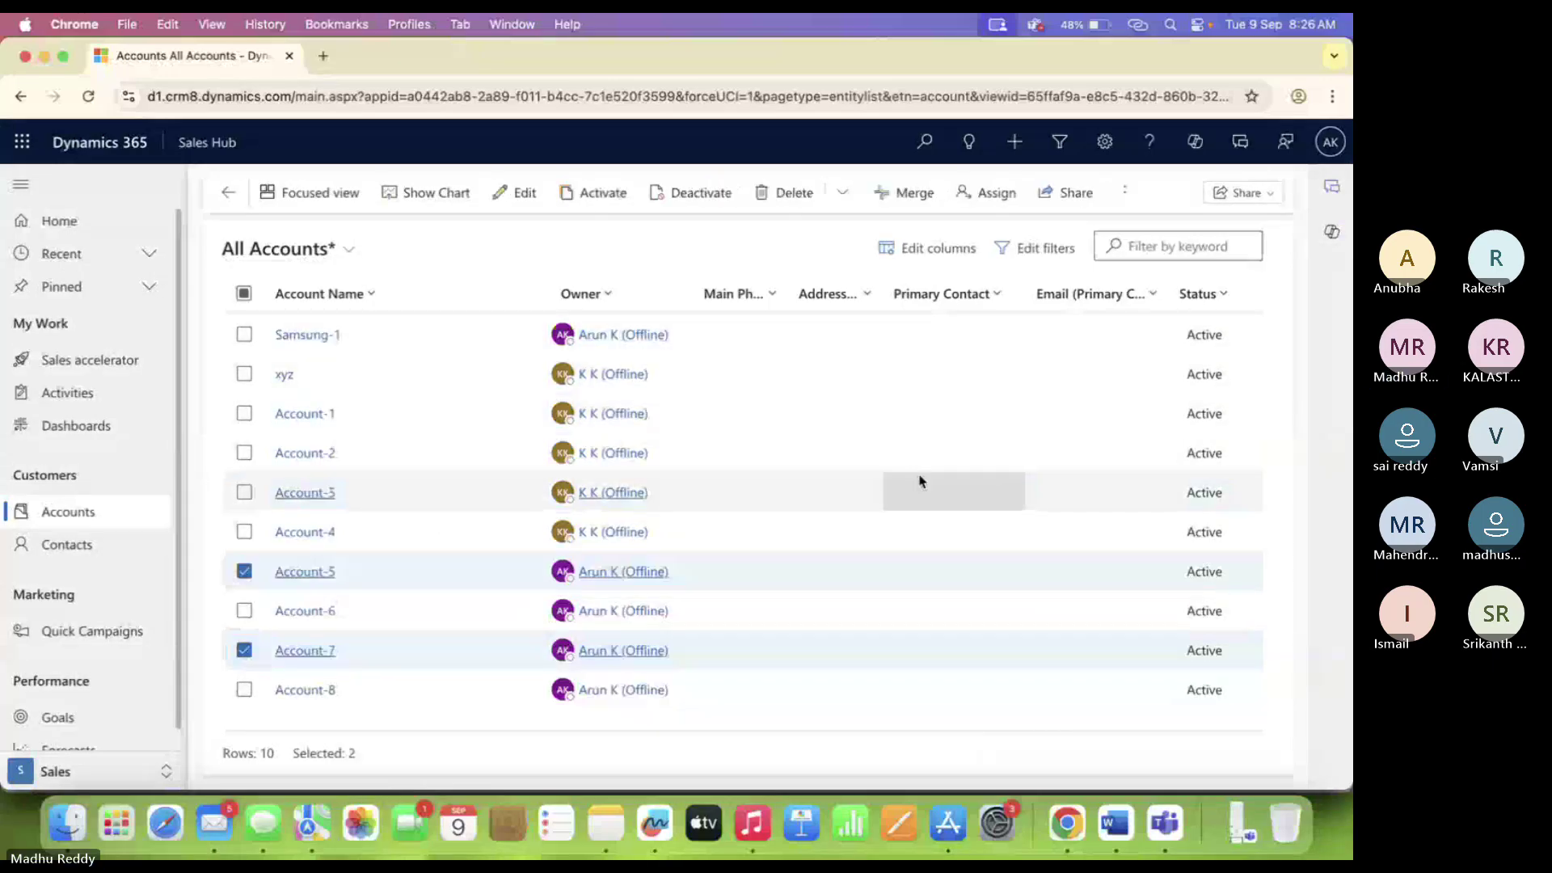
Return to the Admin Login profile and compare the Training Role's Account Read level with both test users' business units.
left_click(1298, 97)
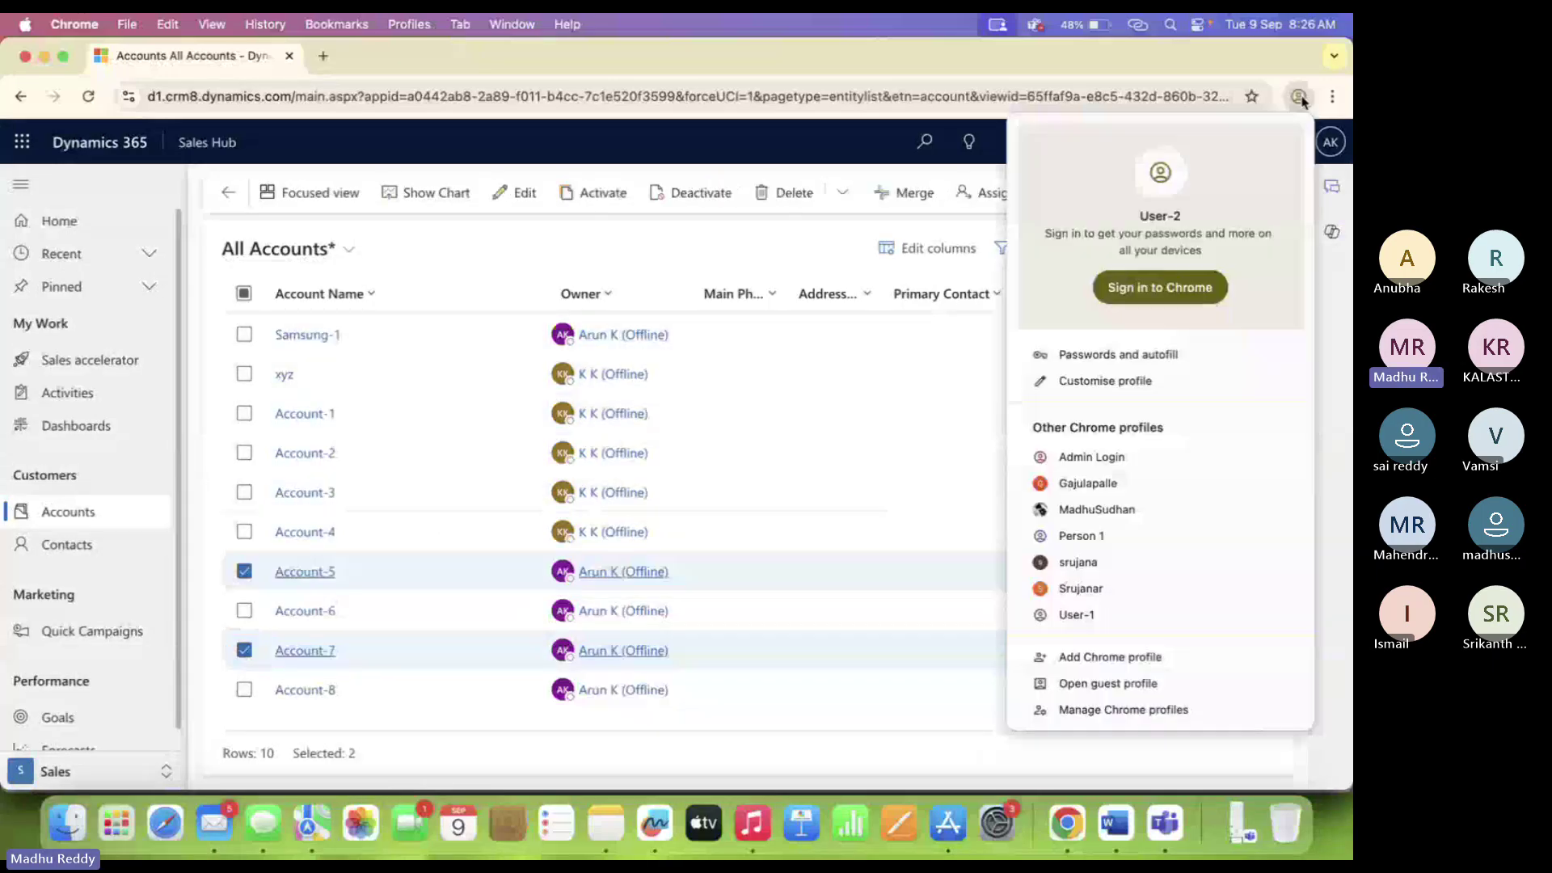
left_click(1118, 477)
left_click(1081, 64)
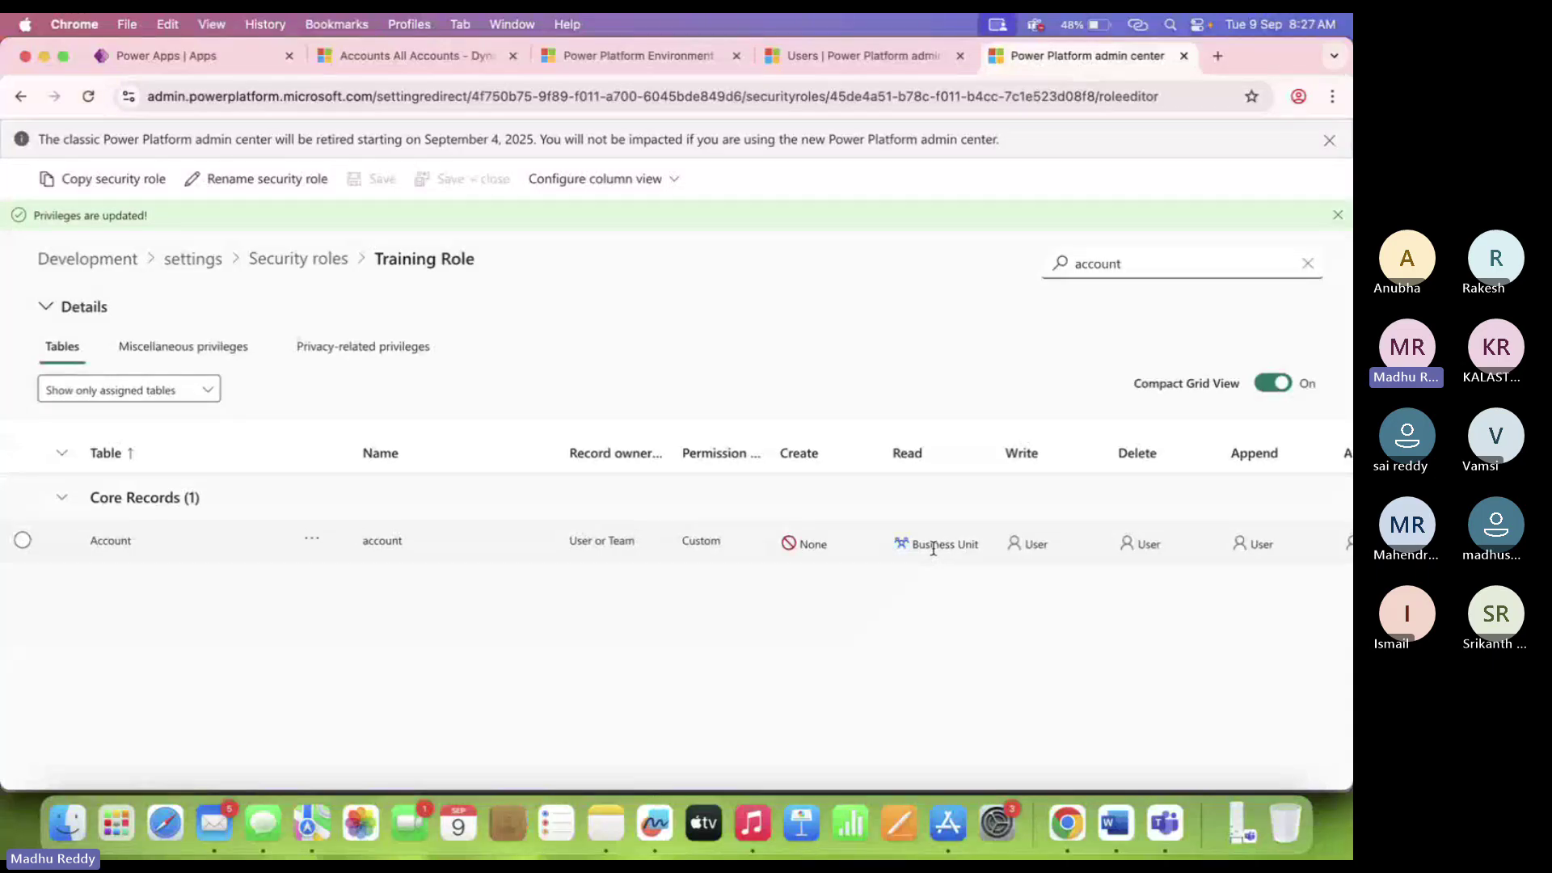
left_click(871, 56)
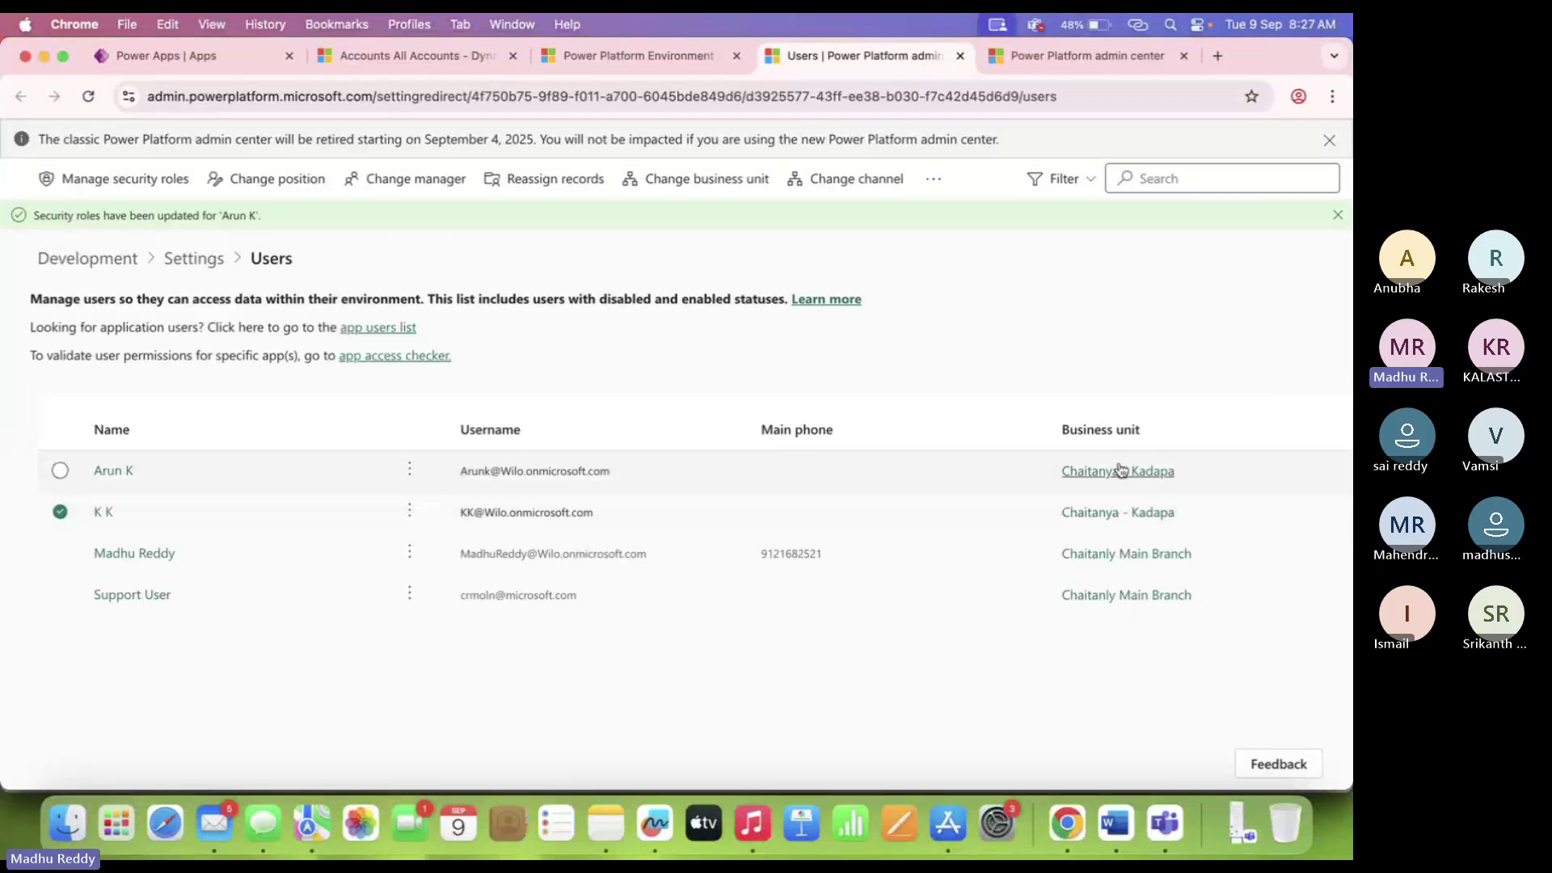
left_click(161, 483)
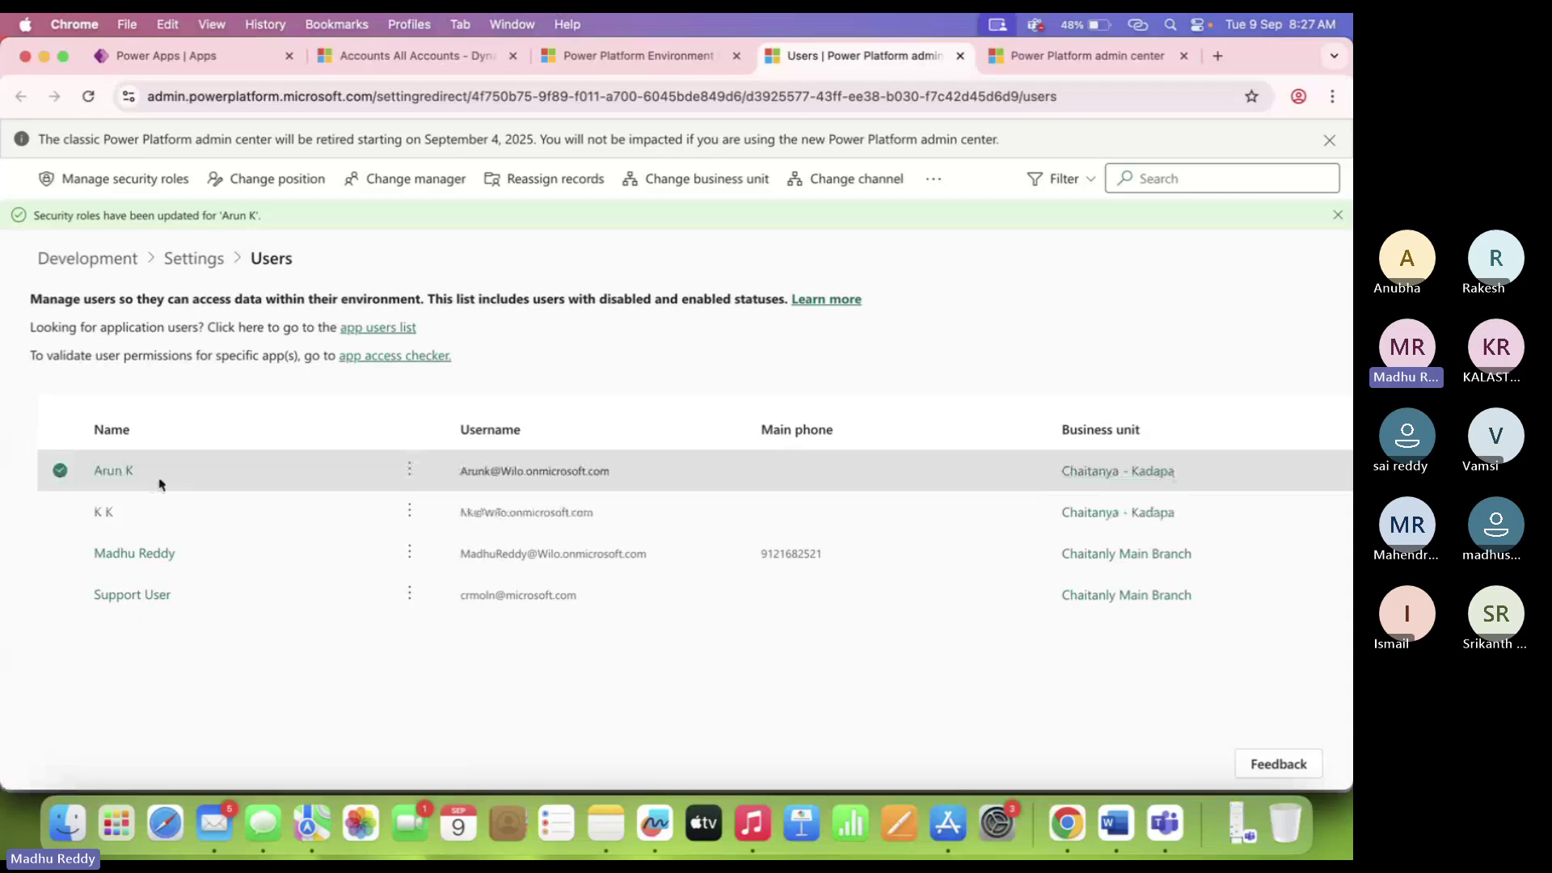
left_click(187, 512)
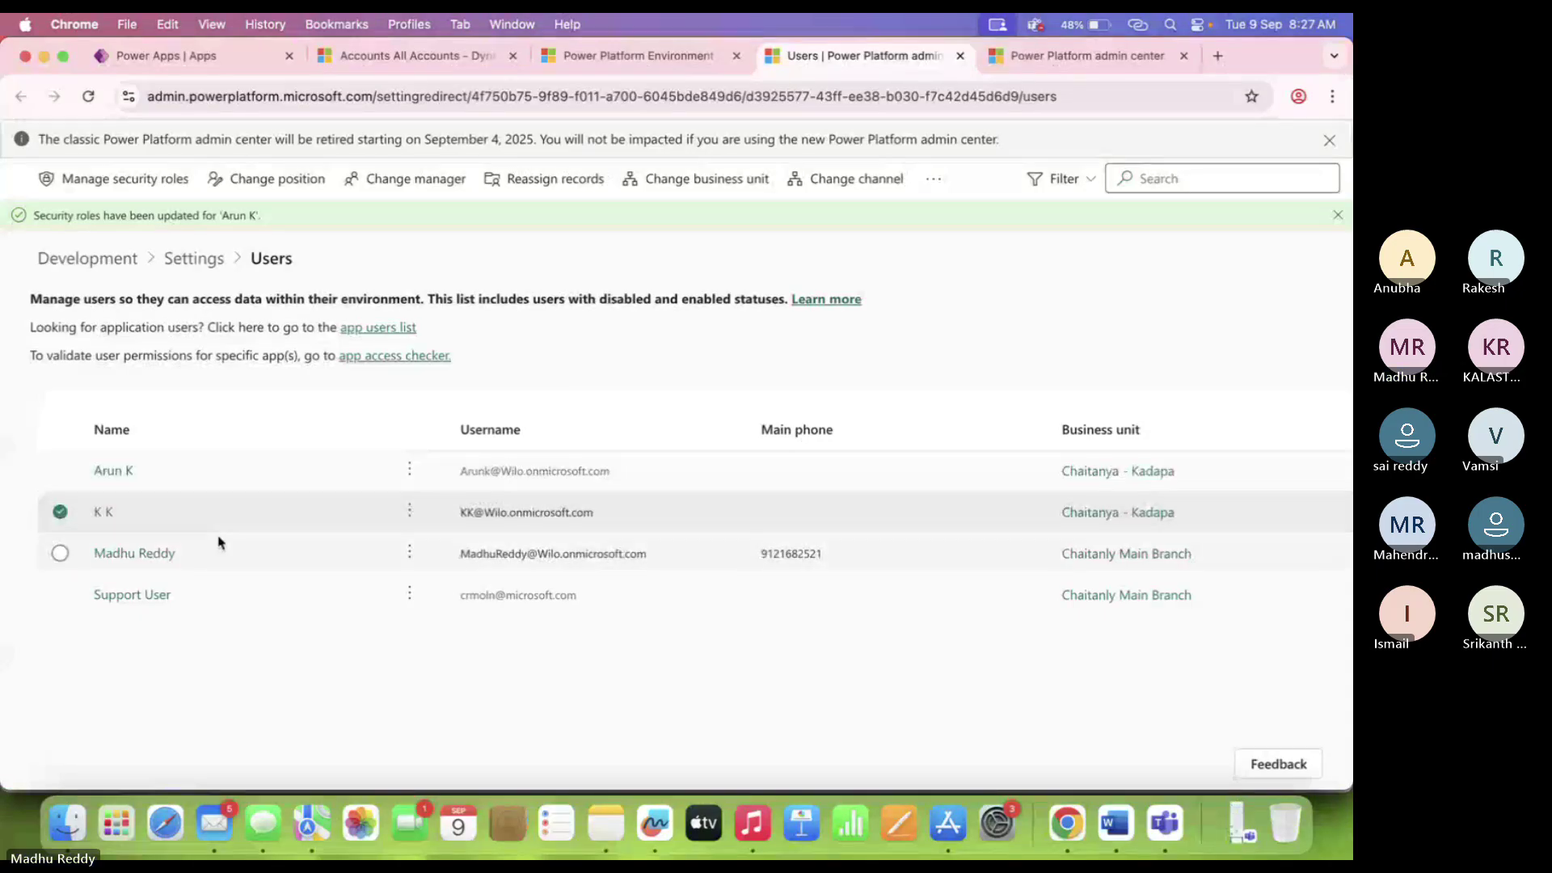
Switch to the User-1 profile and review the records in the All Accounts view.
left_click(156, 469)
left_click(1298, 96)
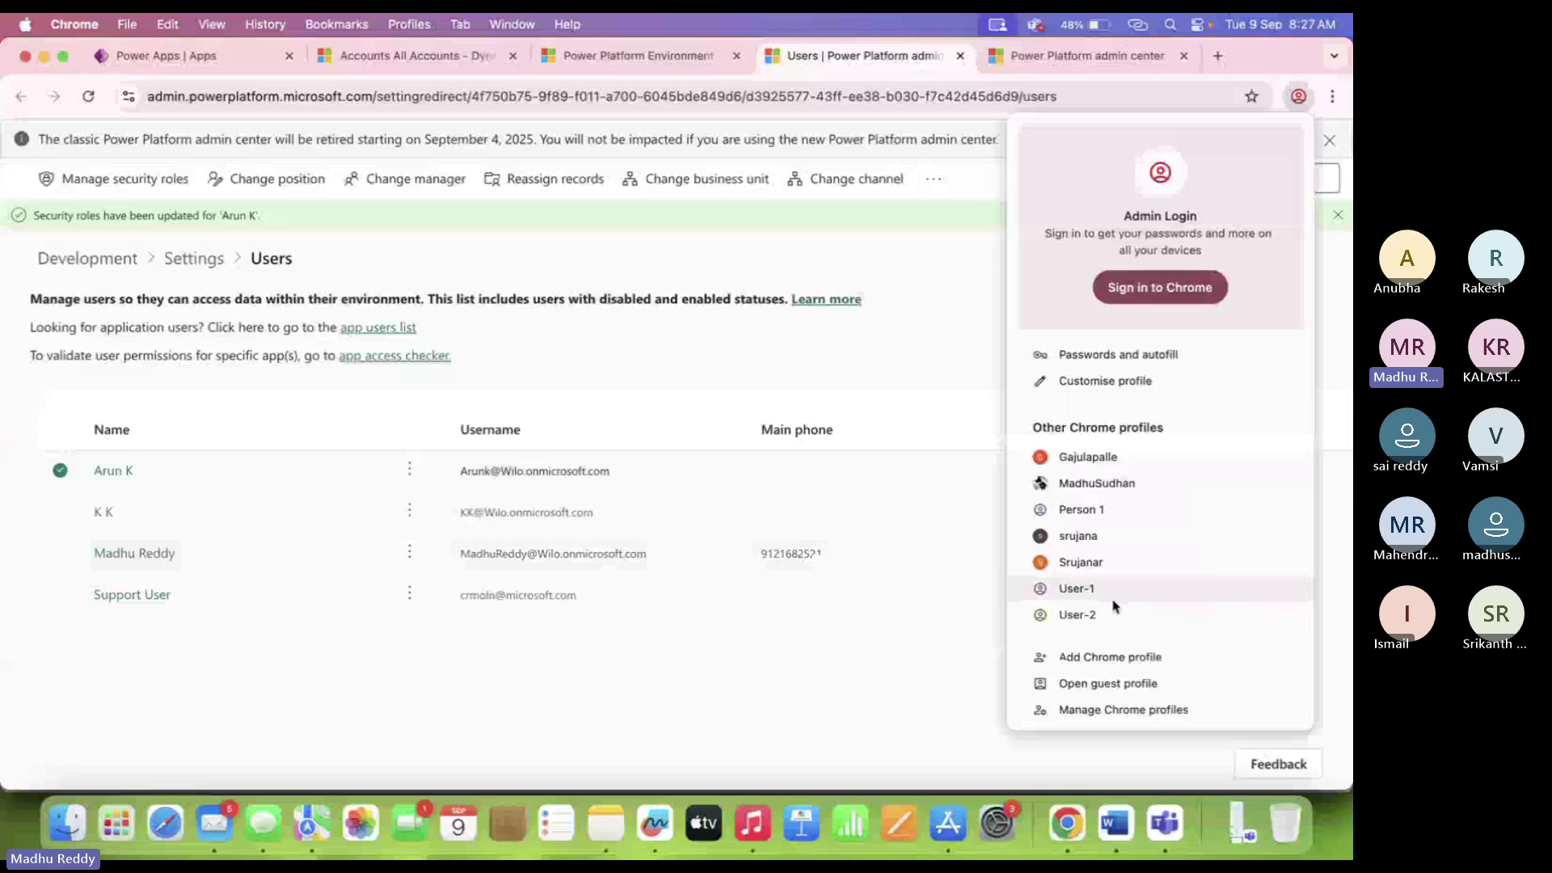
left_click(1113, 598)
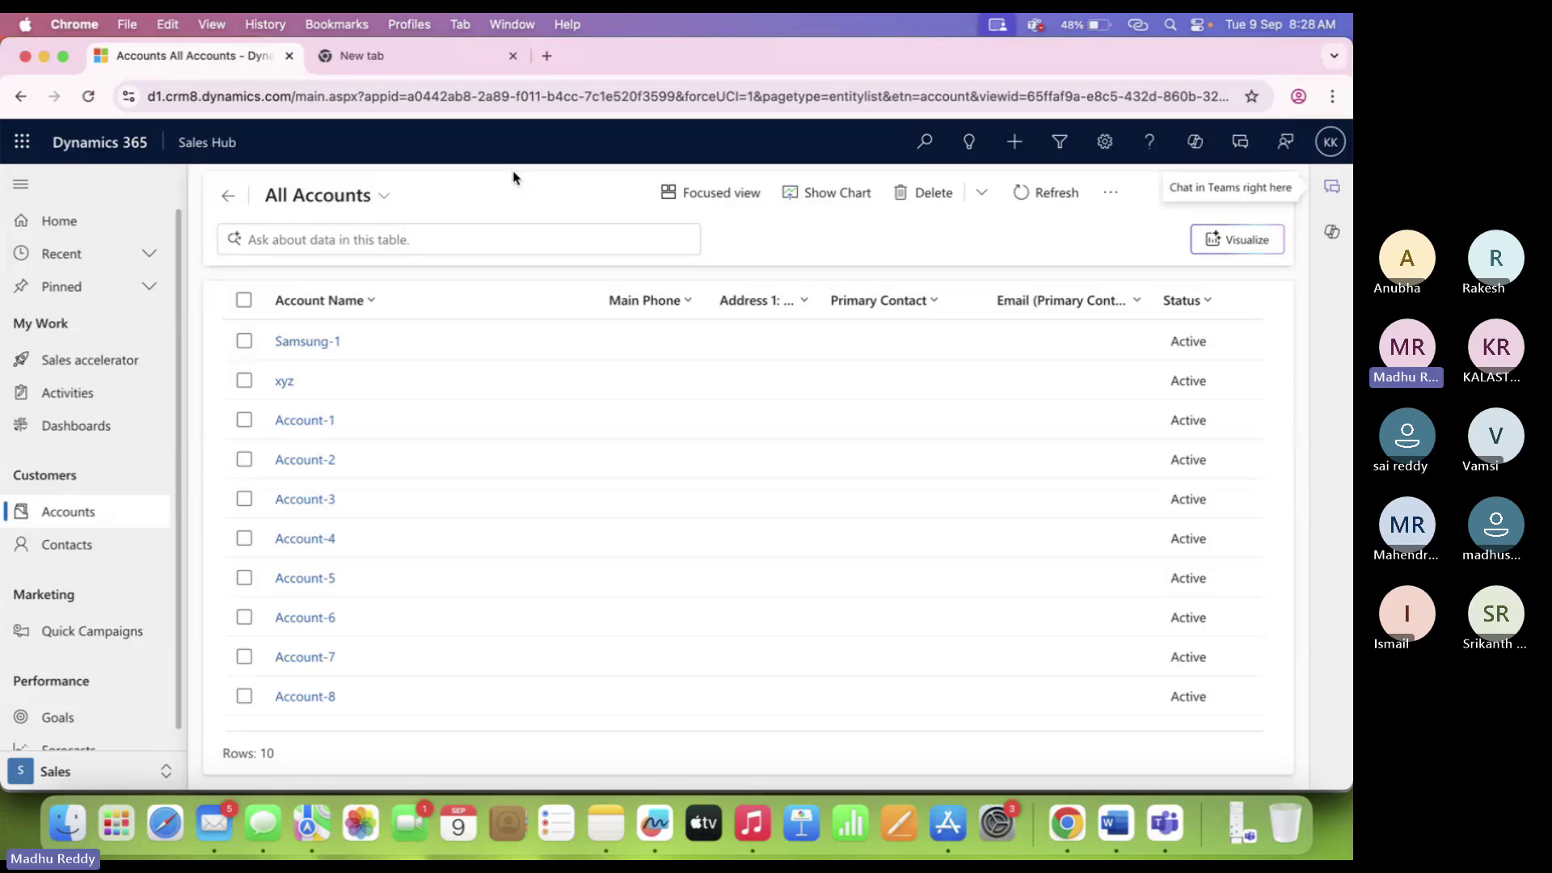
Return to the Admin Login profile, set the Training Role's Account Read level to Parent: Child Business Unit, and save the role.
left_click(1301, 97)
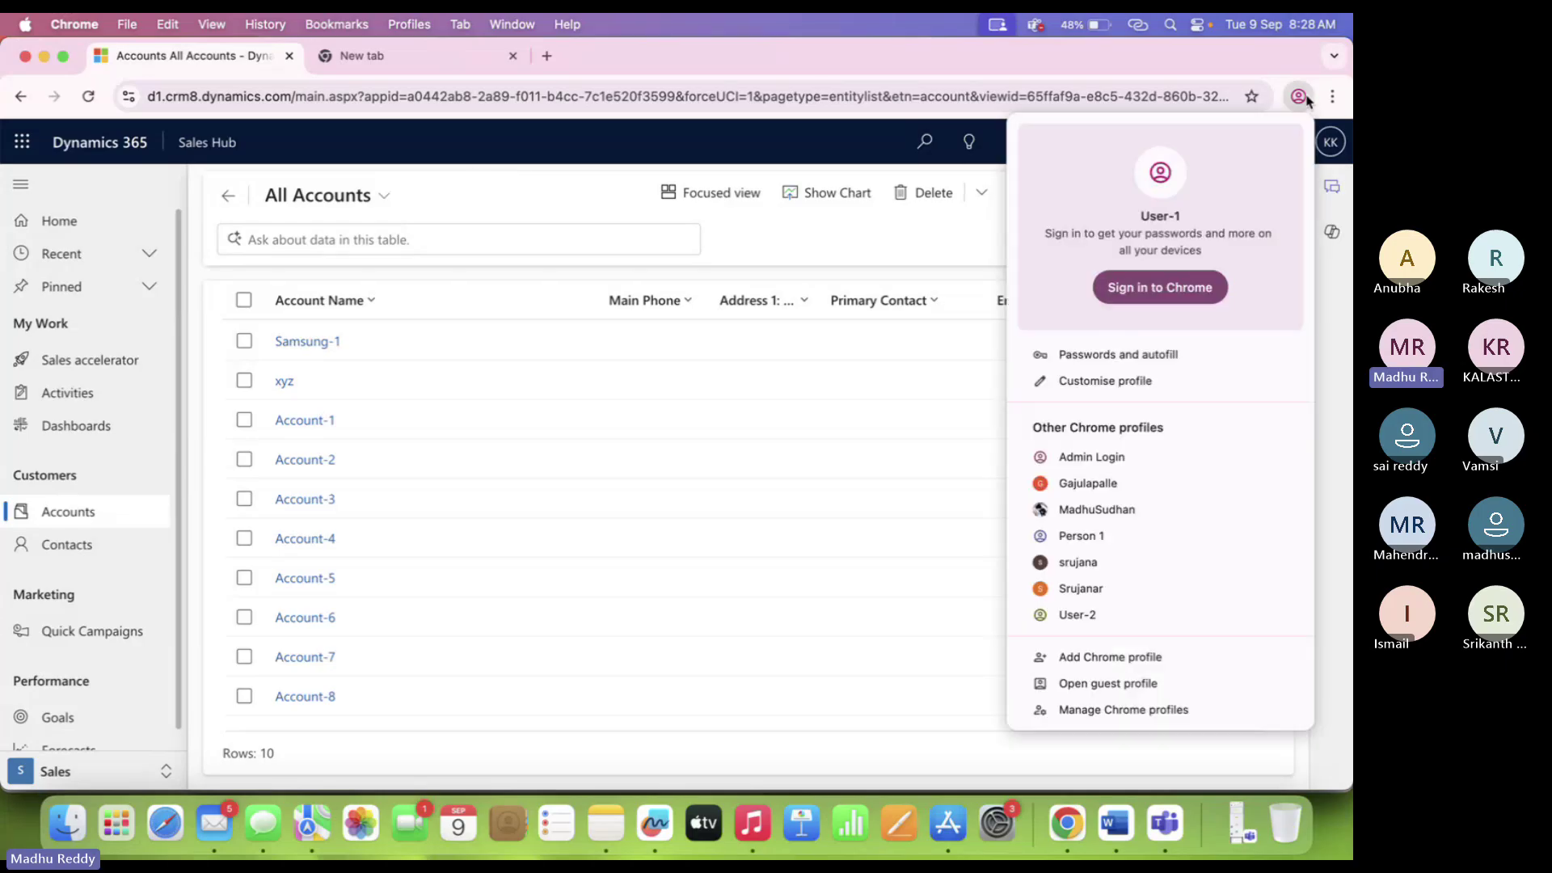
left_click(1110, 457)
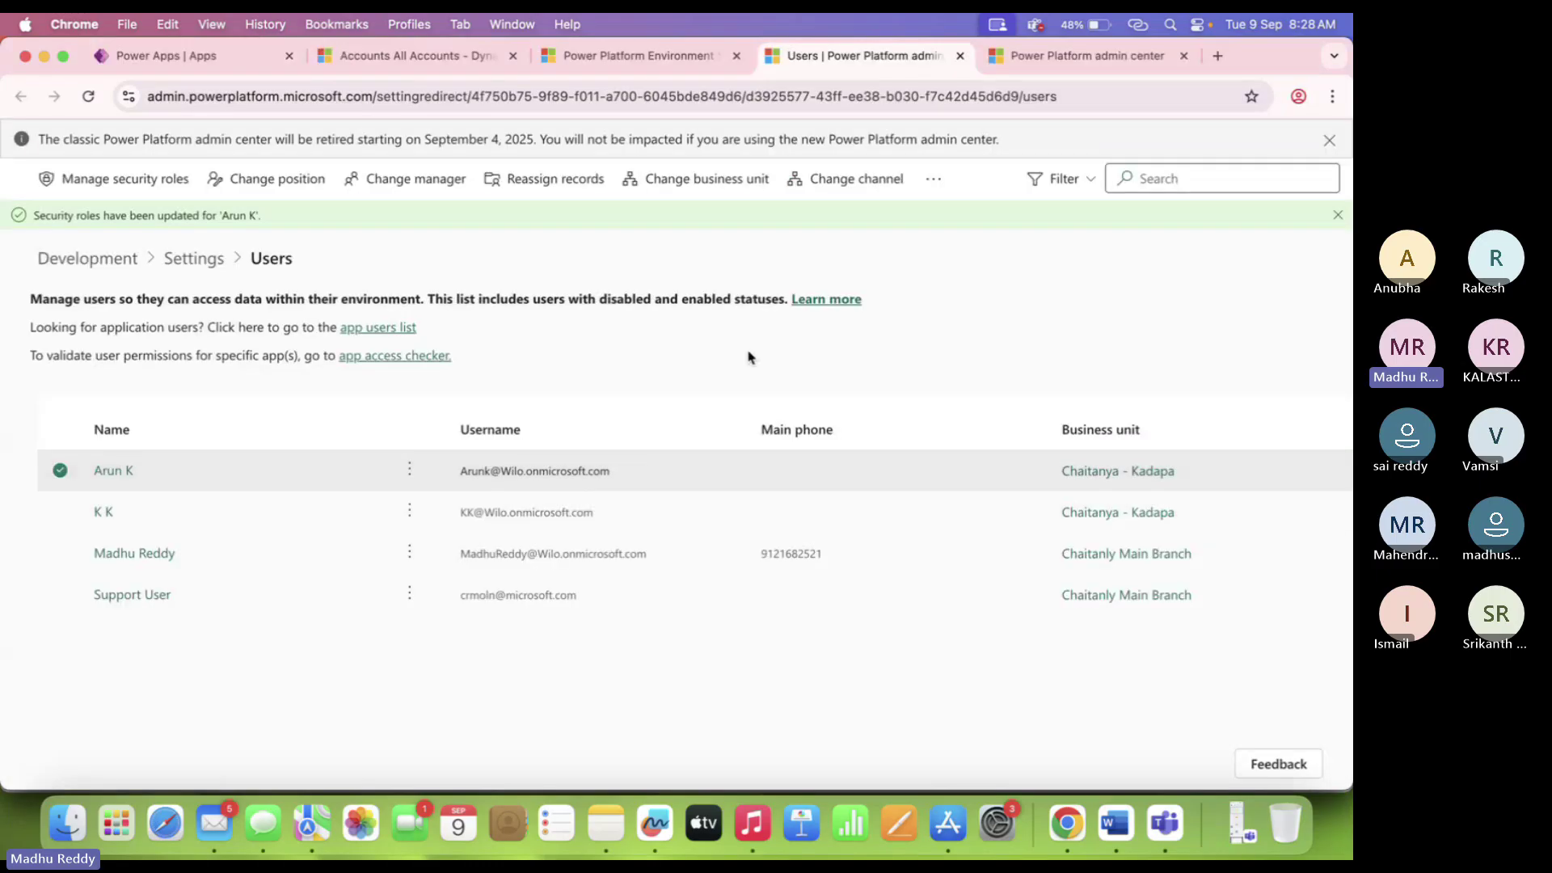
left_click(1057, 58)
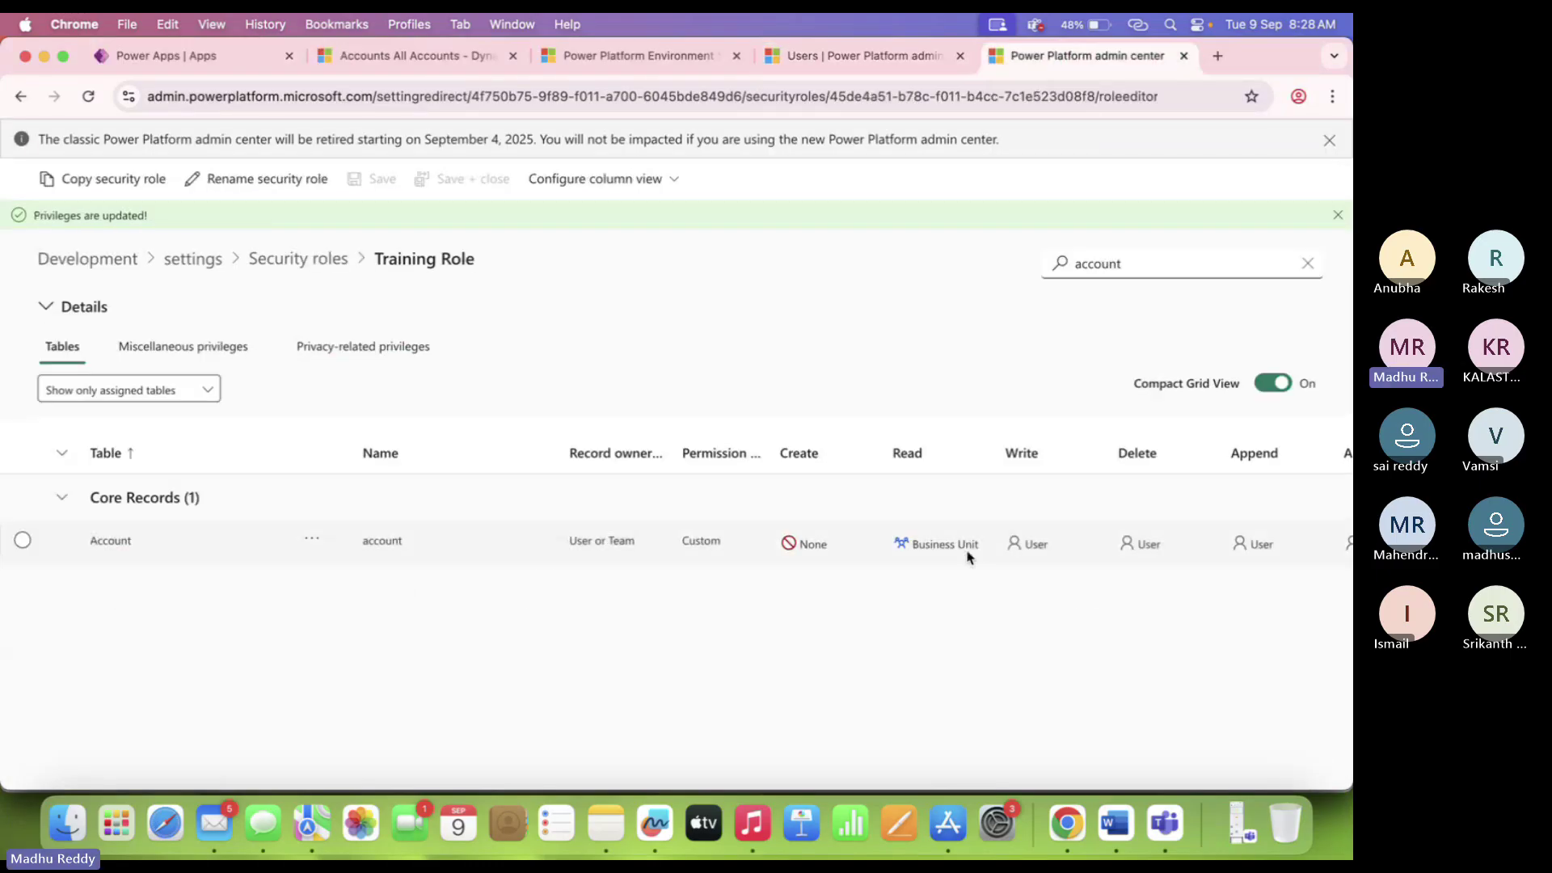
left_click(970, 554)
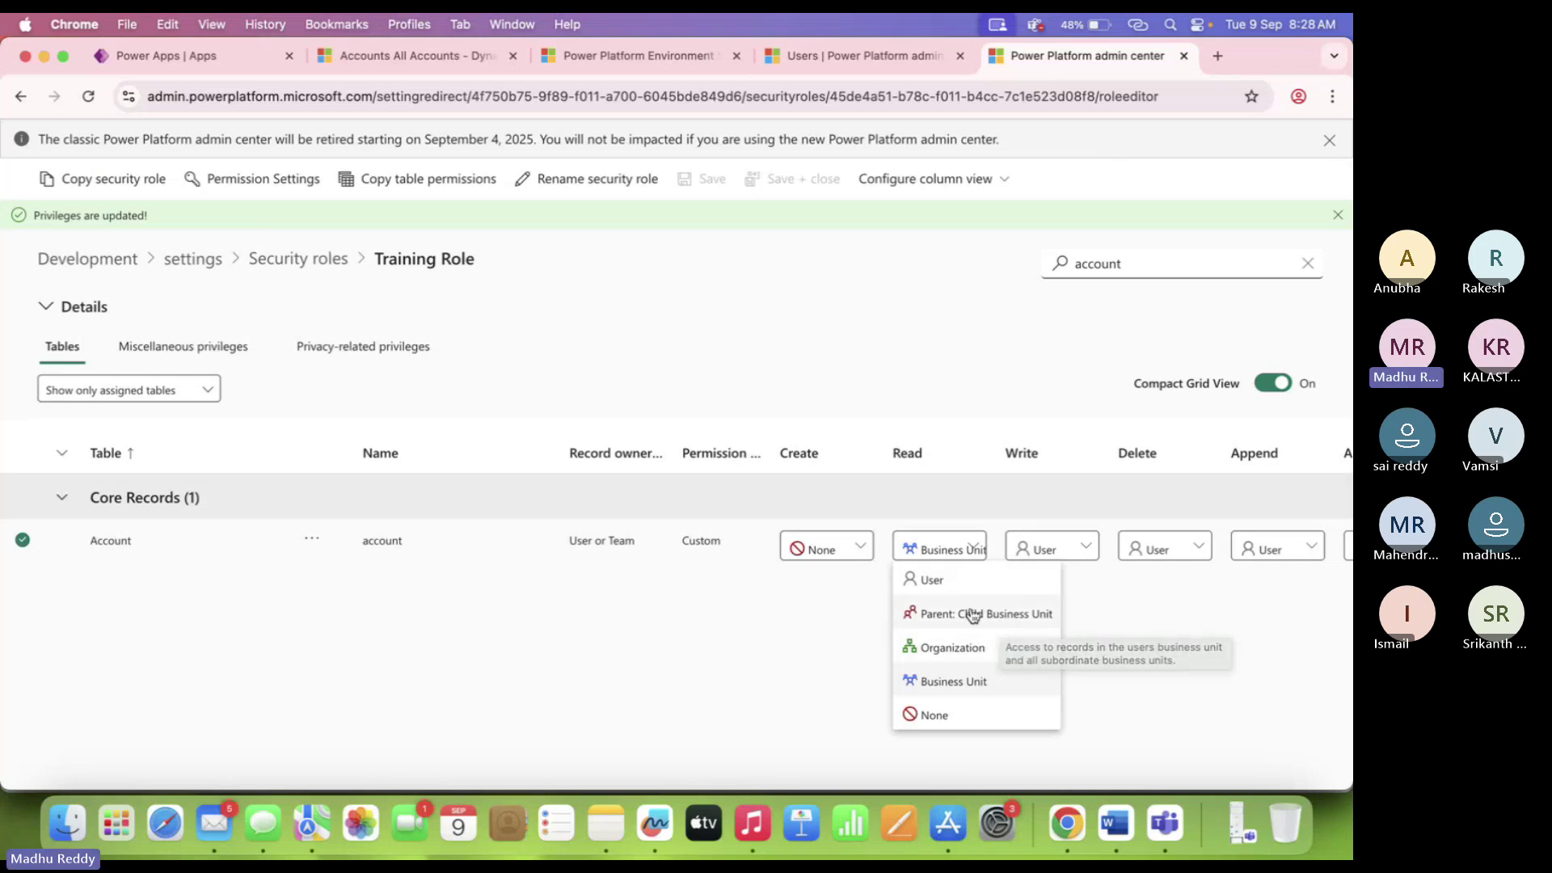
left_click(1004, 616)
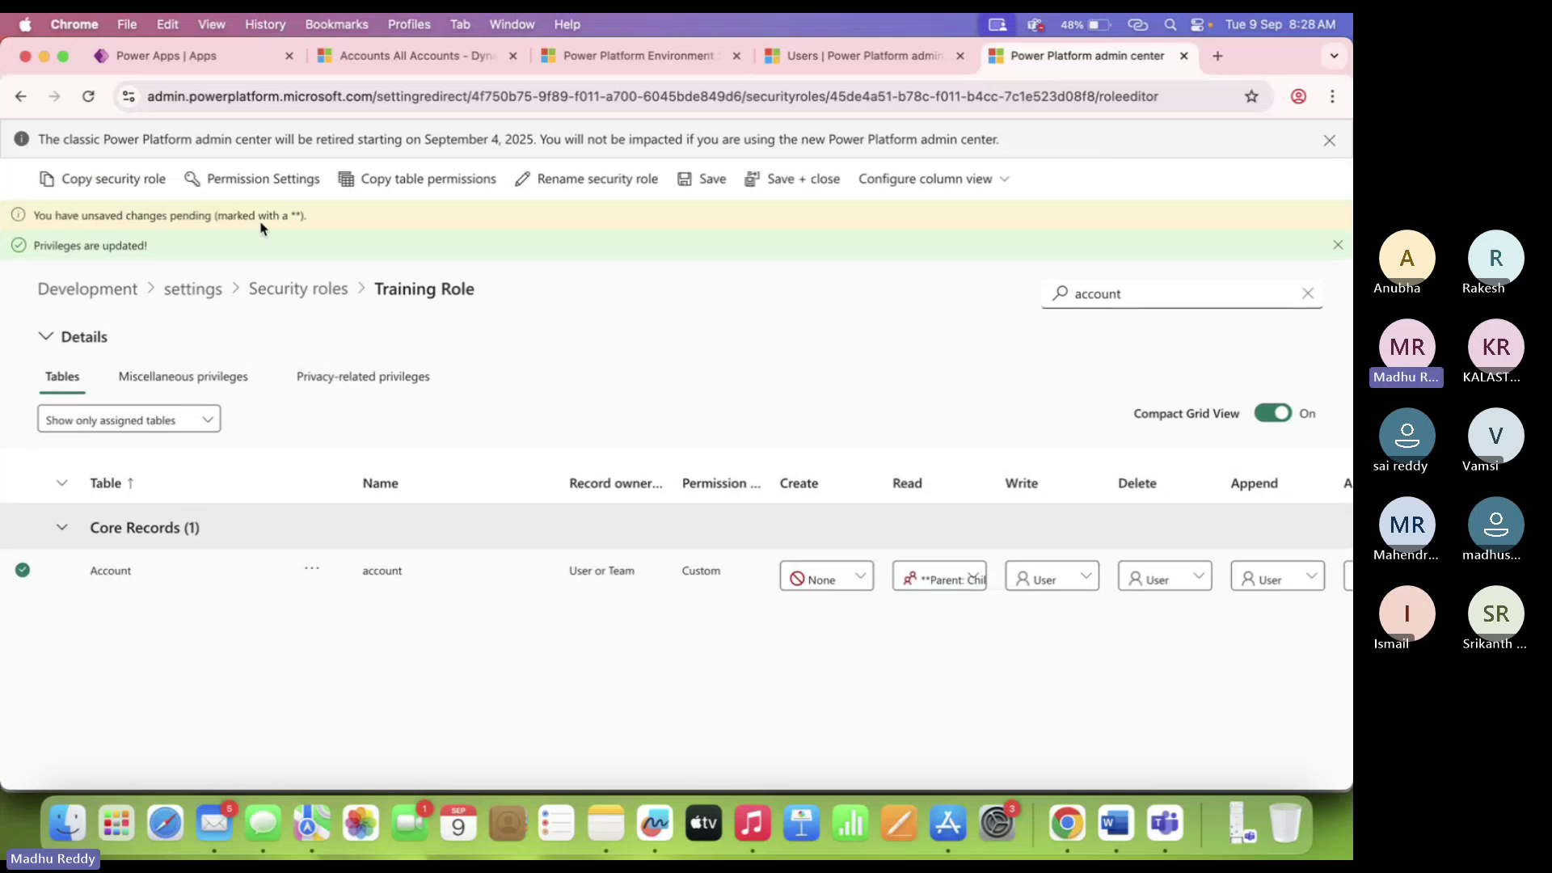
left_click(710, 179)
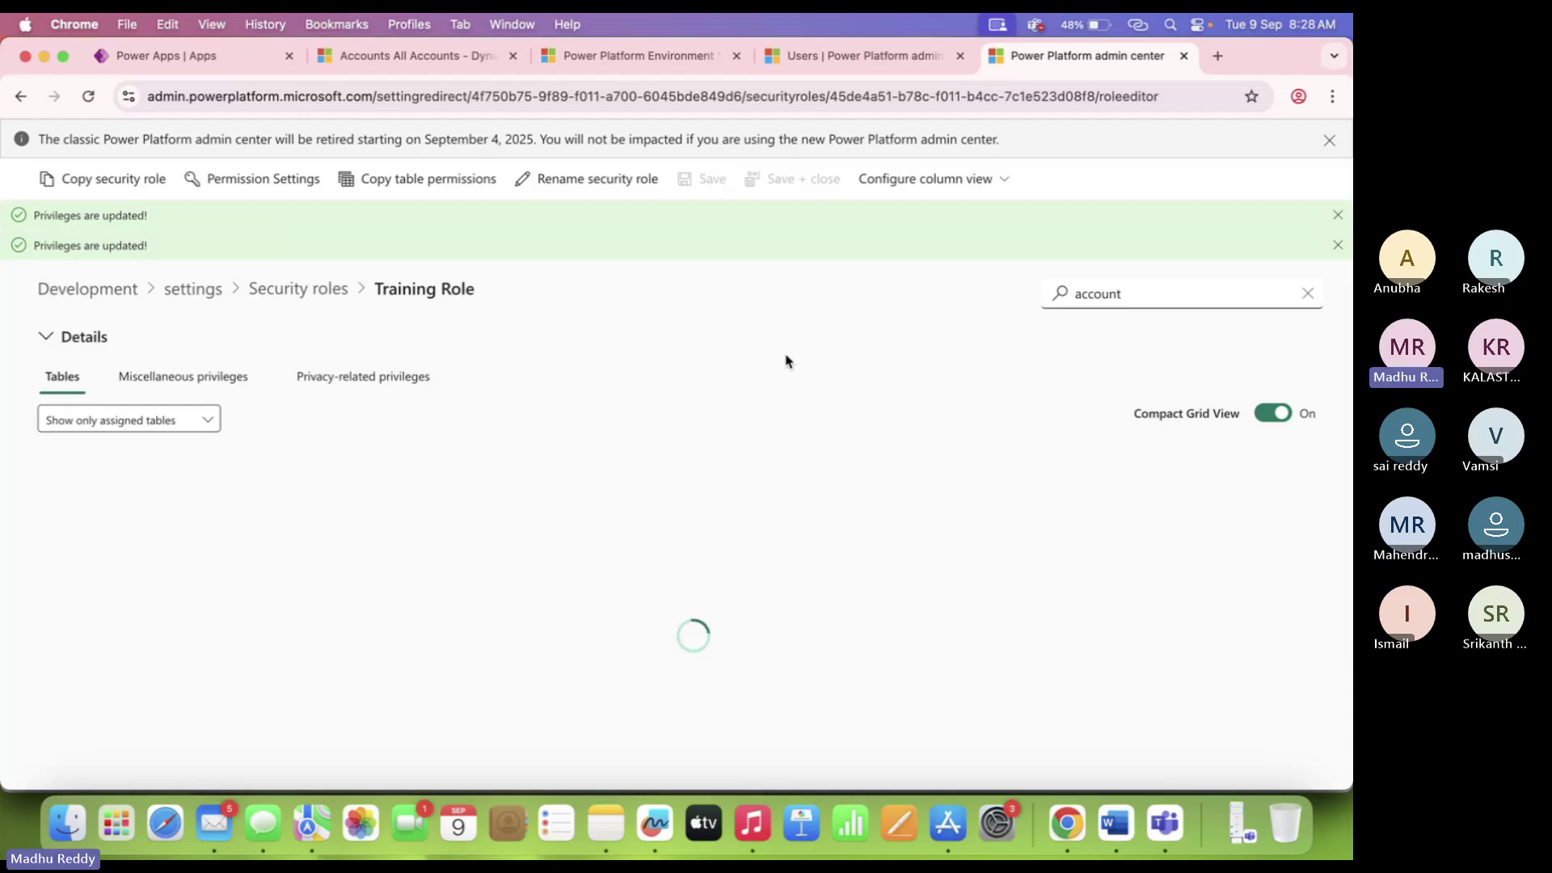
Open the environment's business units list and compare Chaitanly Main Branch with its child unit Chaitanya - Kadapa.
left_click(663, 55)
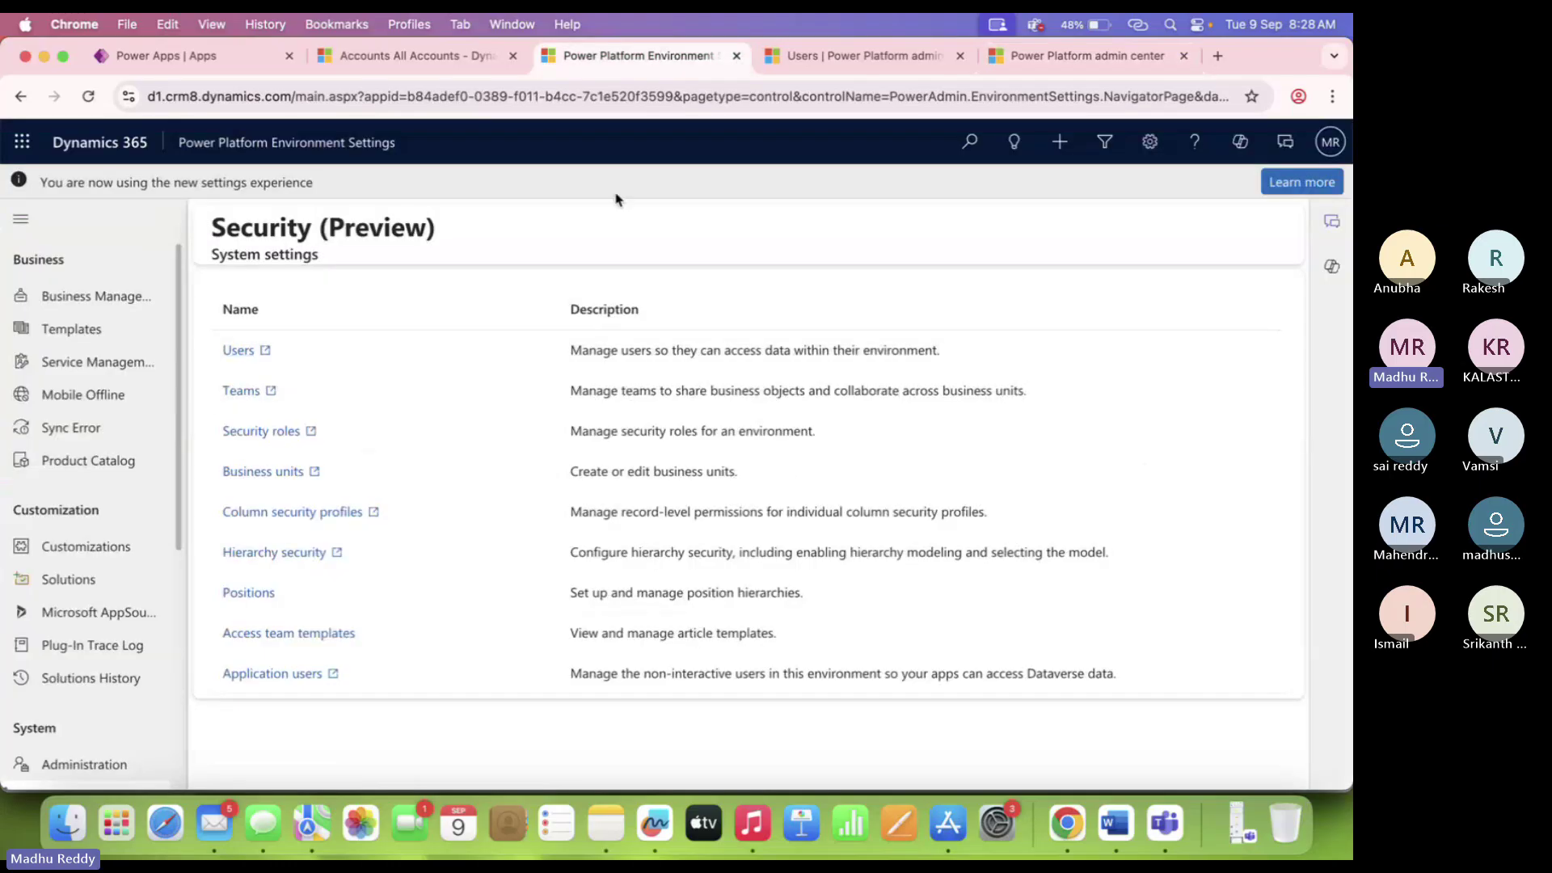
left_click(271, 473)
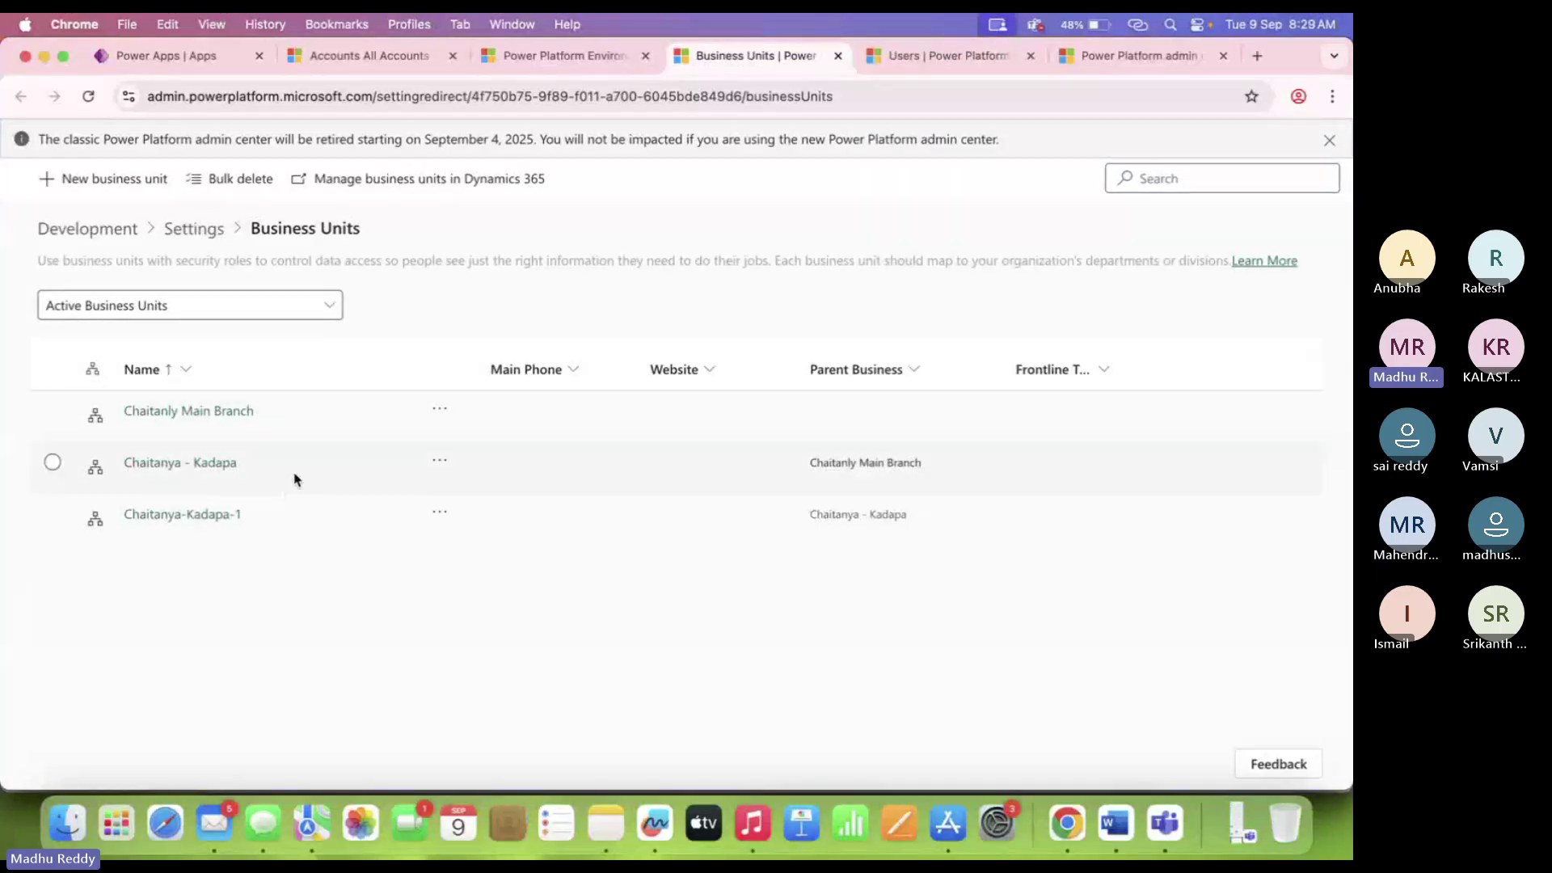
left_click(53, 412)
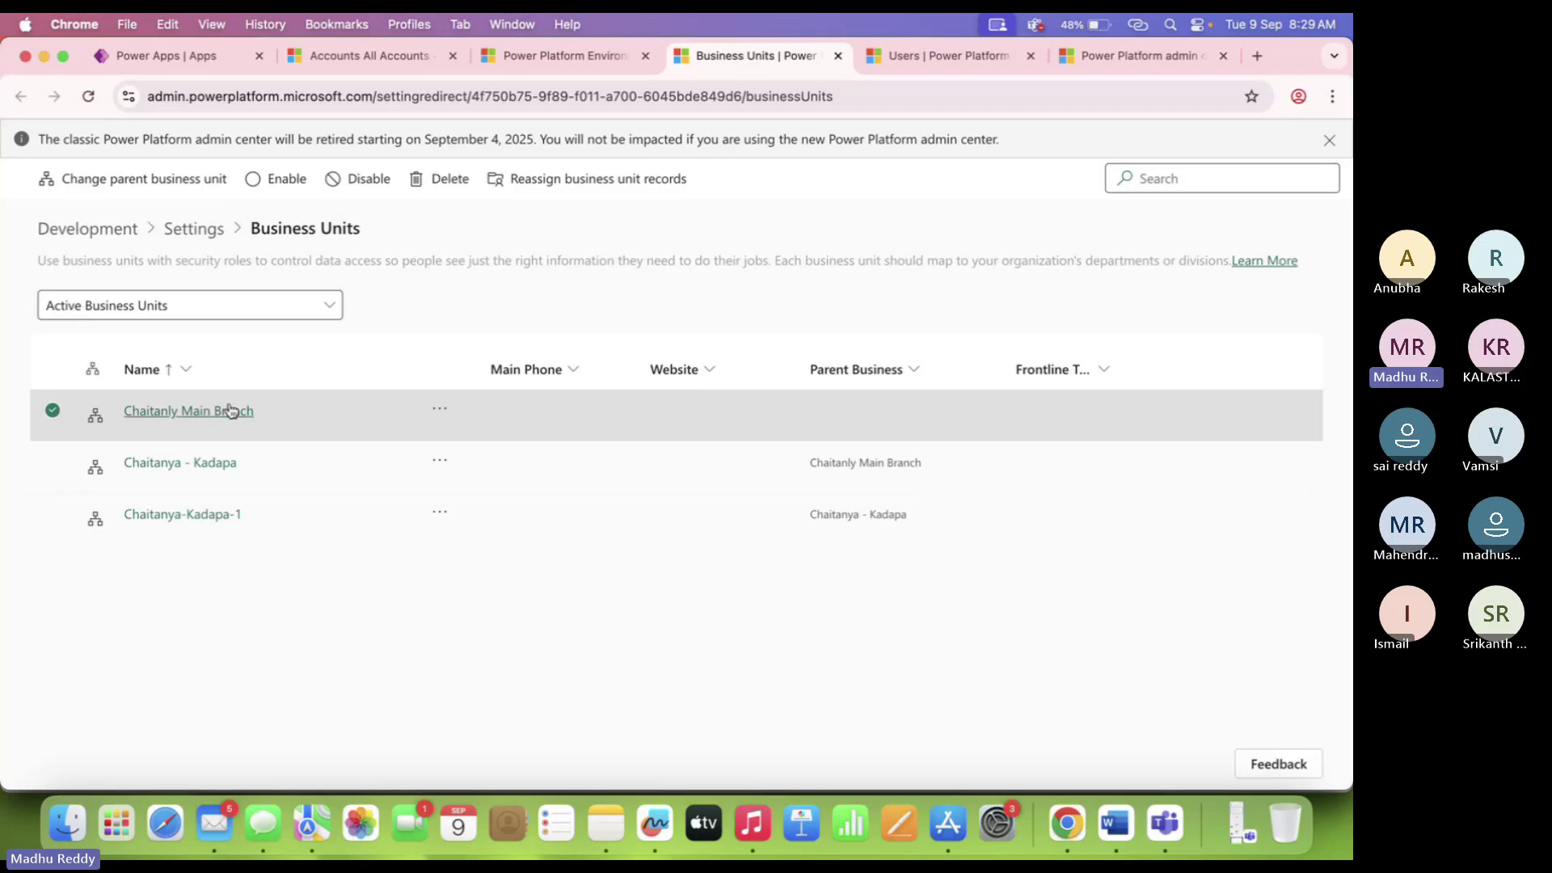
left_click(53, 464)
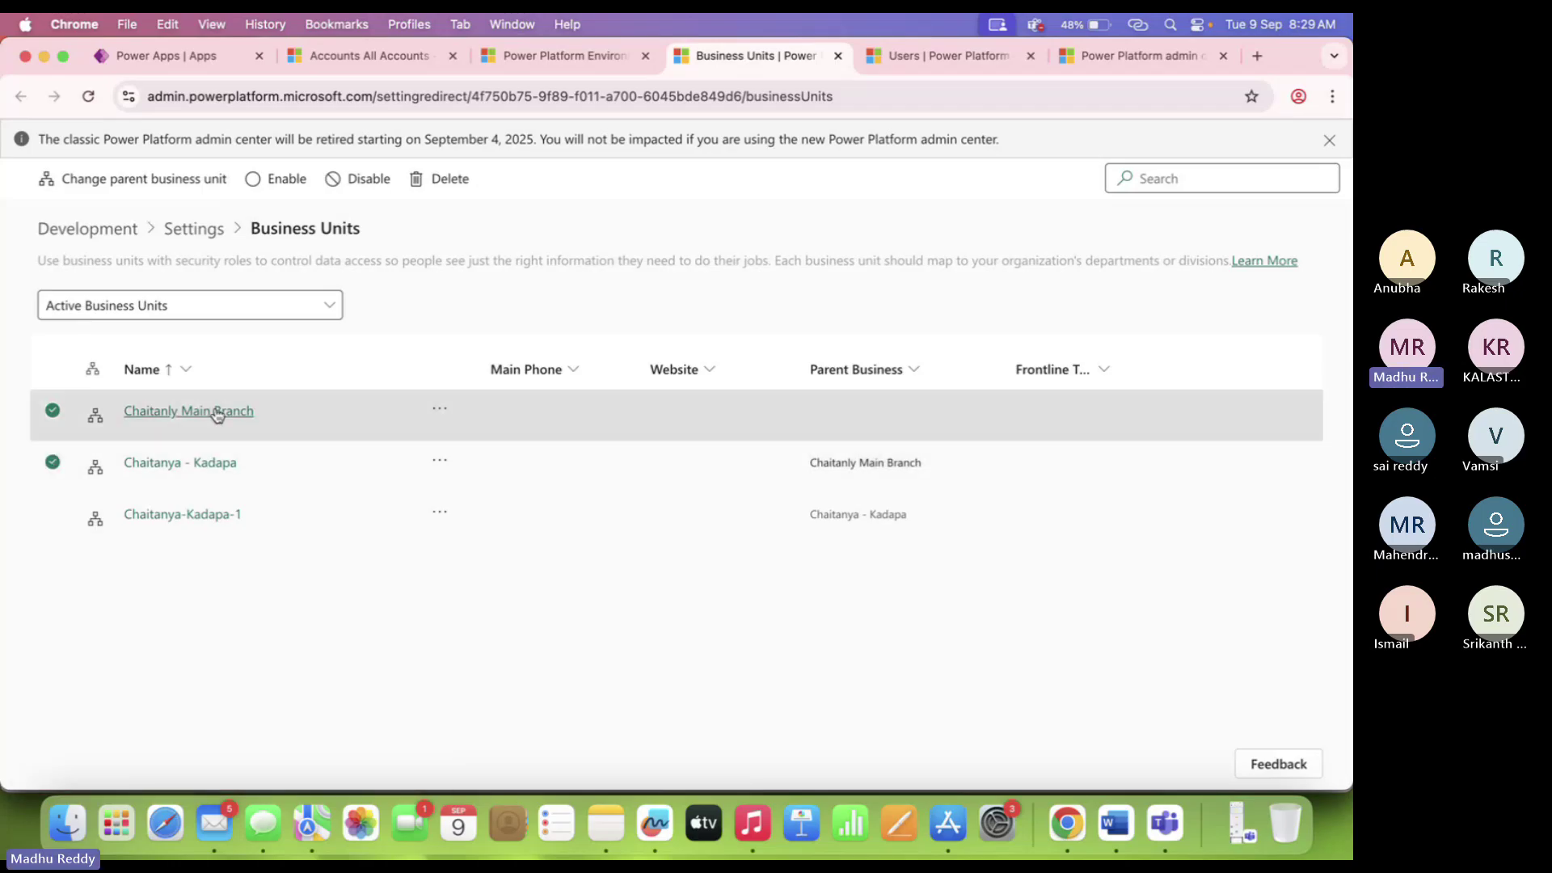
left_click(88, 415)
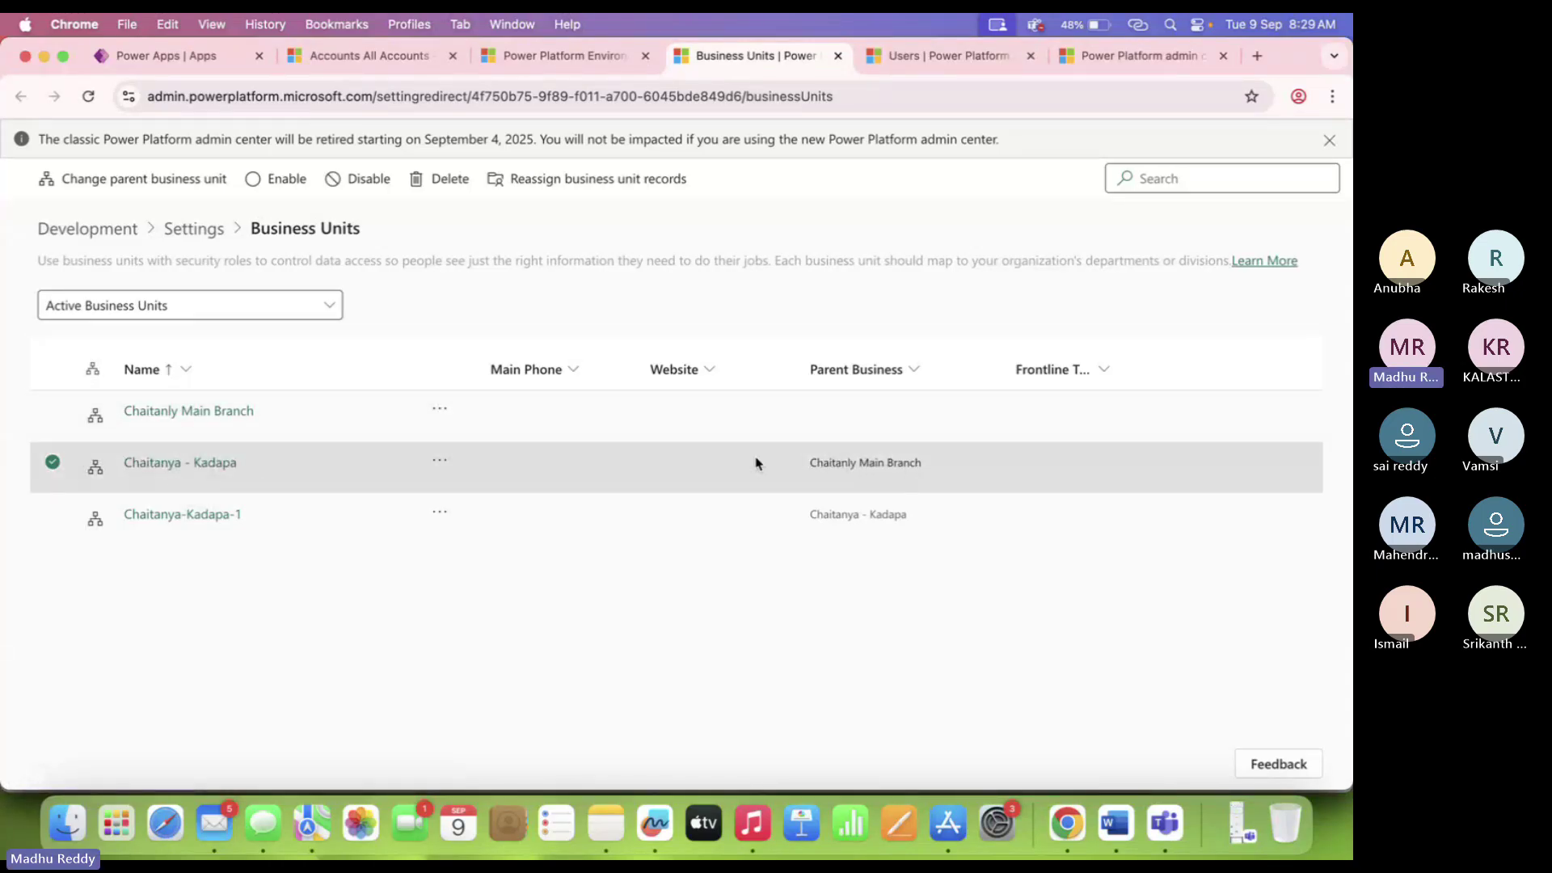
left_click(63, 416)
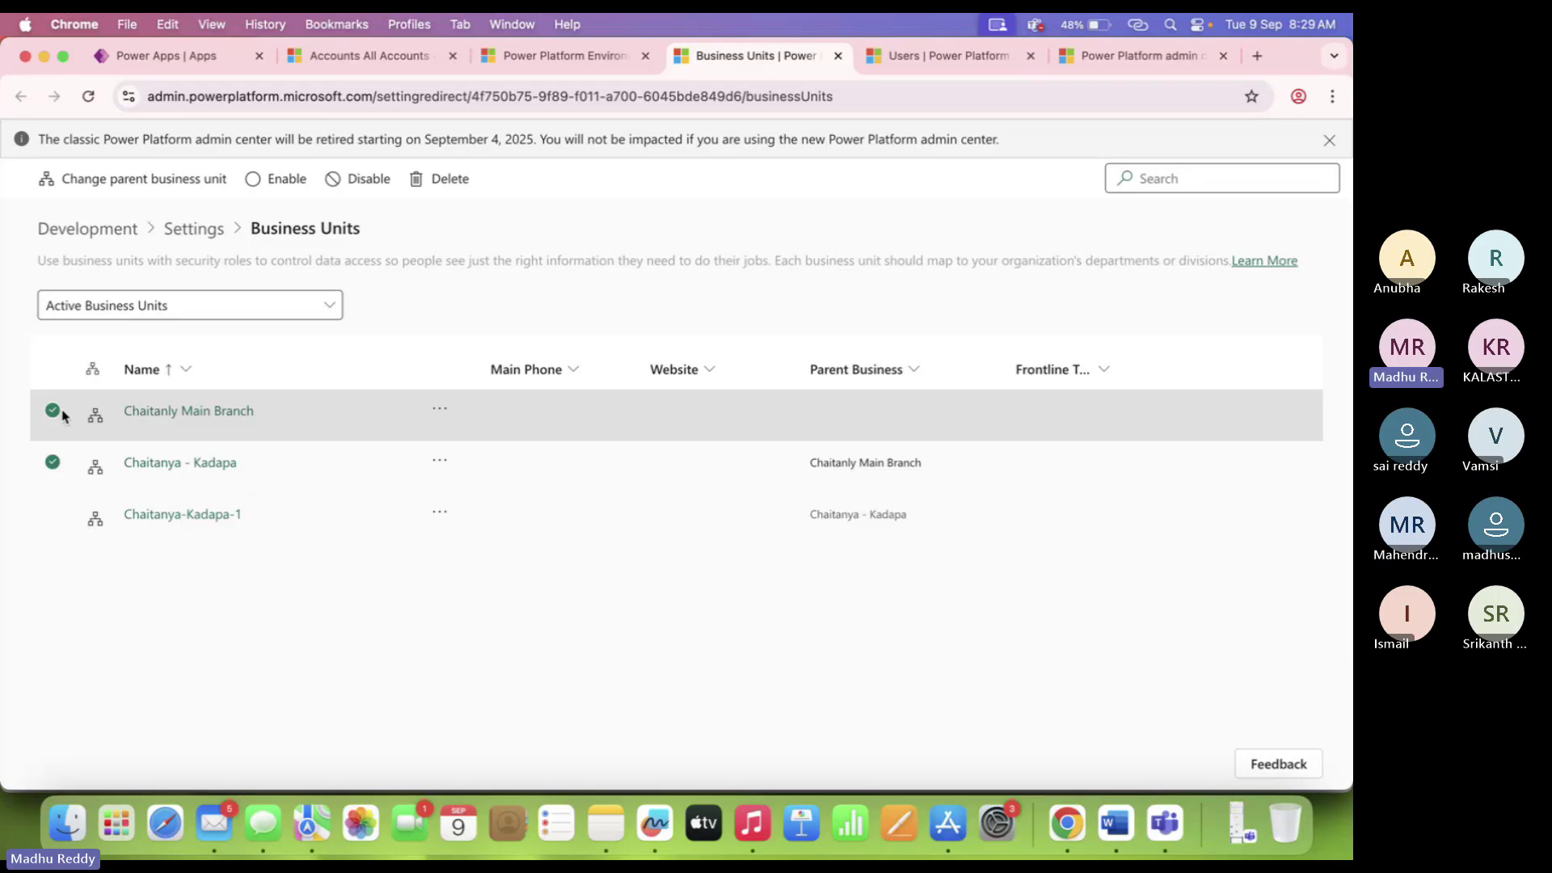
left_click(52, 462)
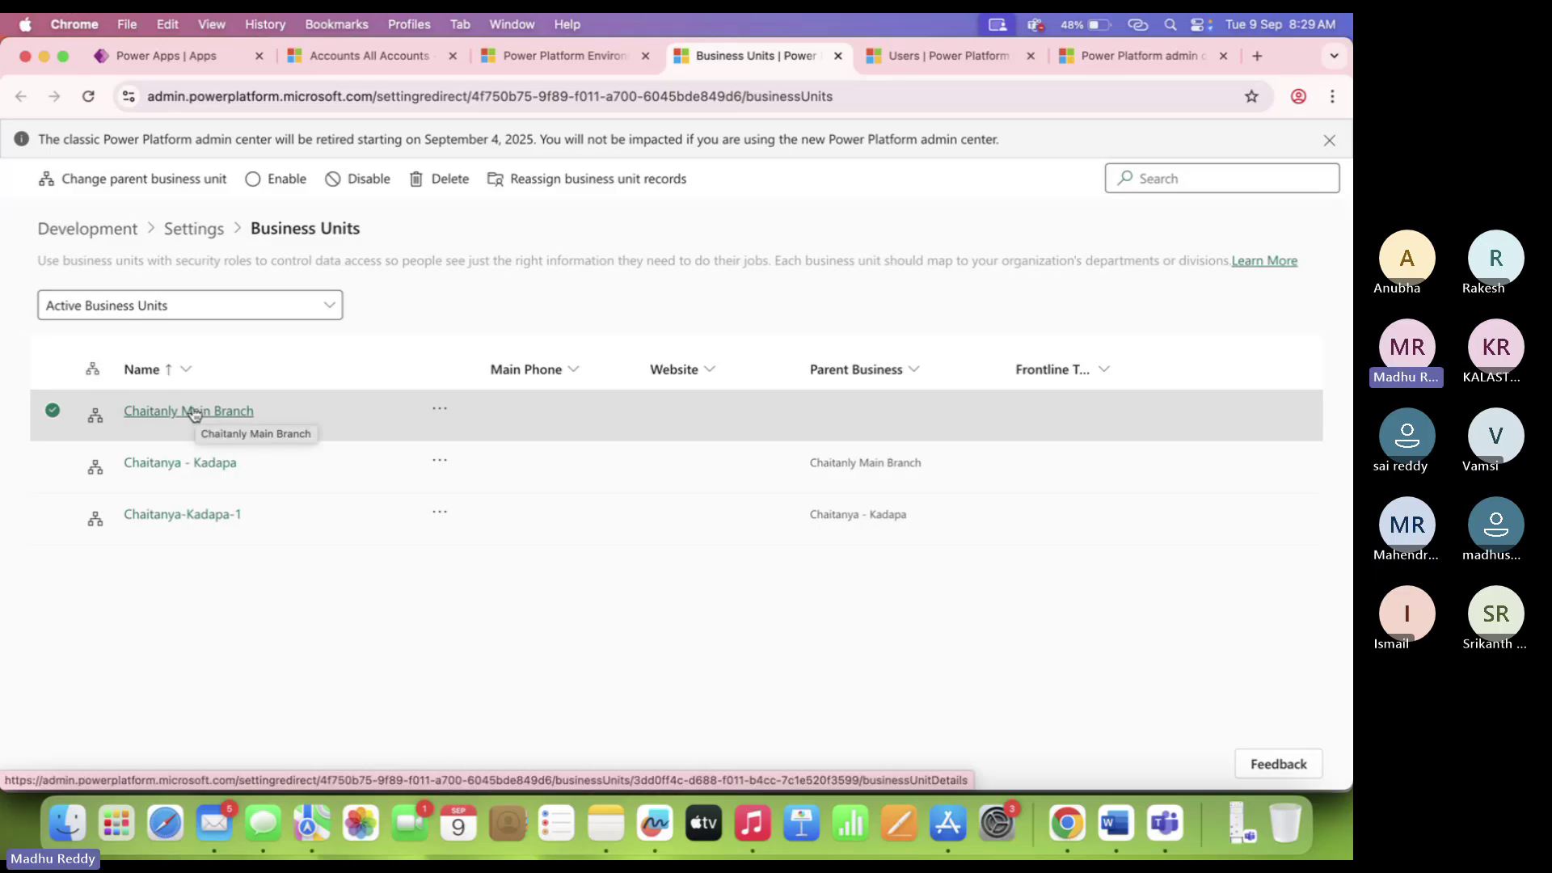
left_click(52, 411)
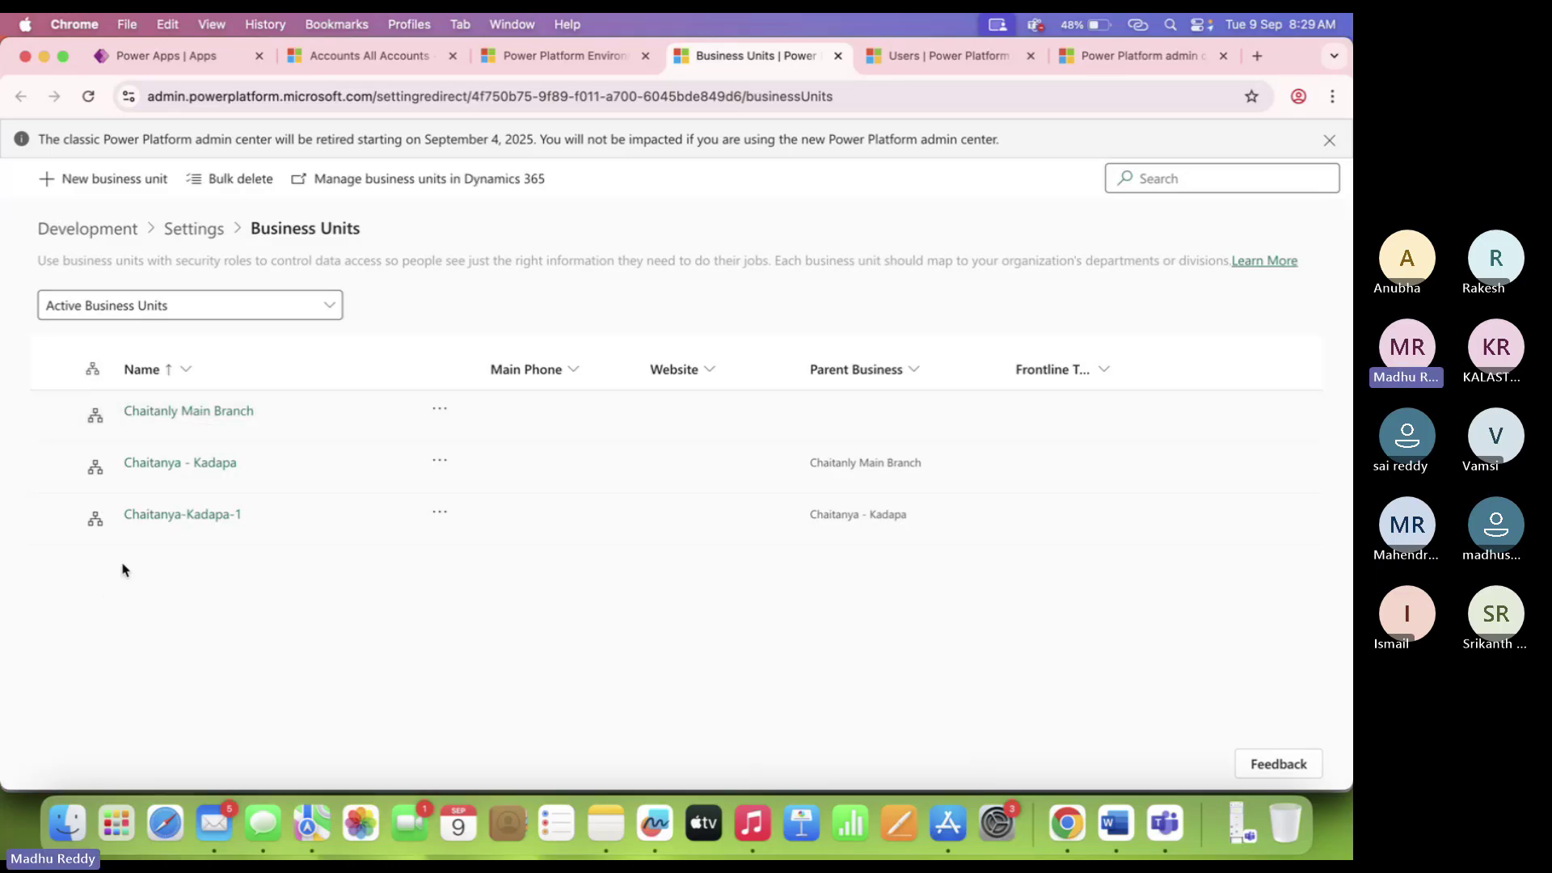
Open the Chaitanya - Kadapa business unit, inspect its parent business unit in the details and edit form, and close the form unchanged.
left_click(181, 472)
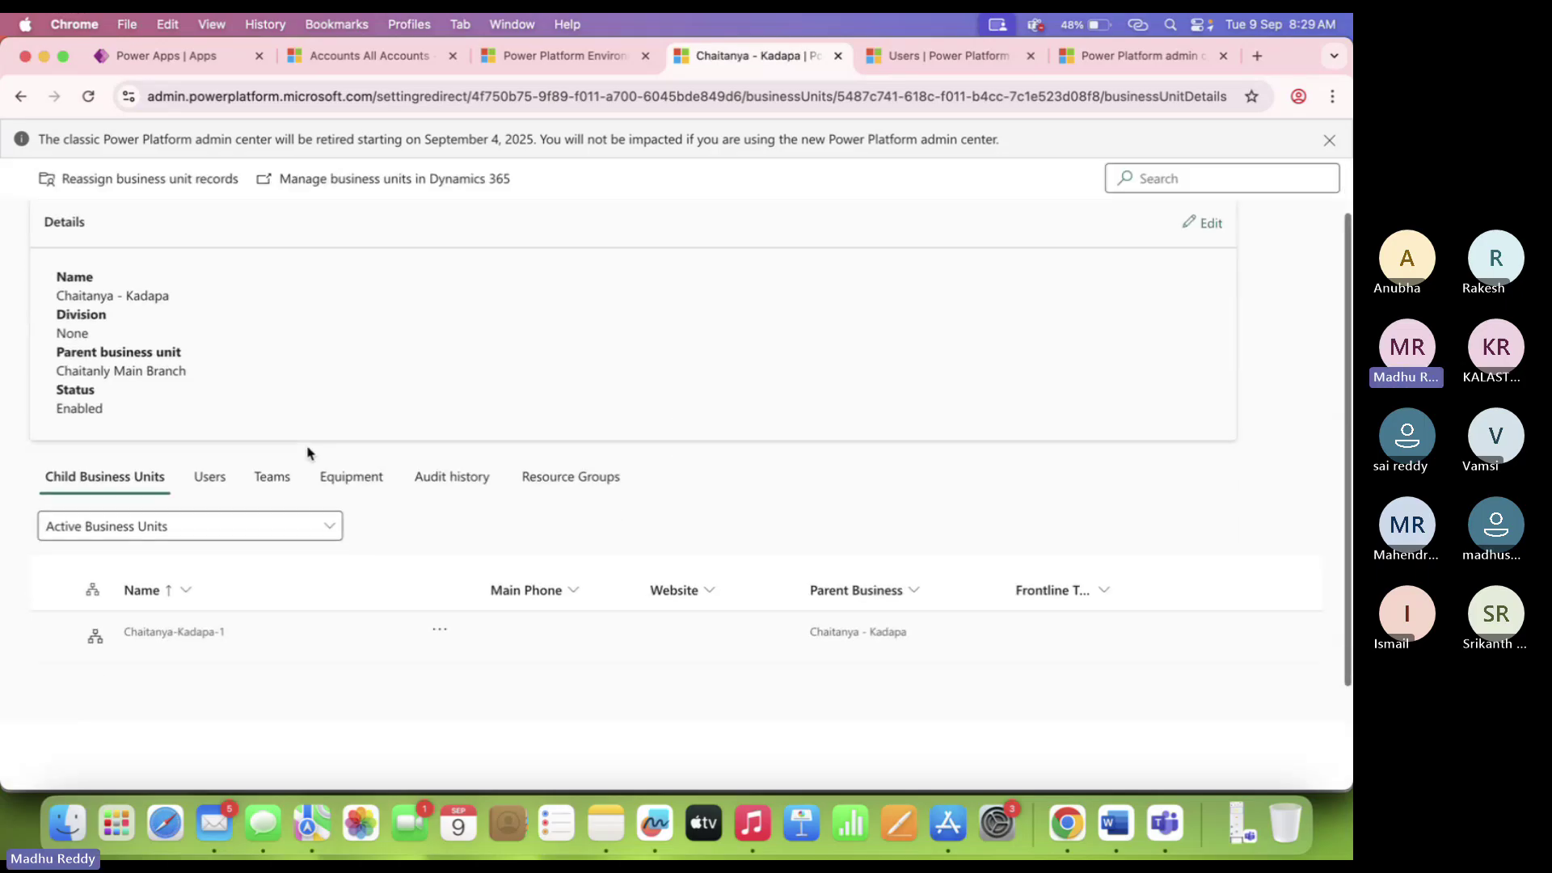
left_click_drag(209, 436, 61, 441)
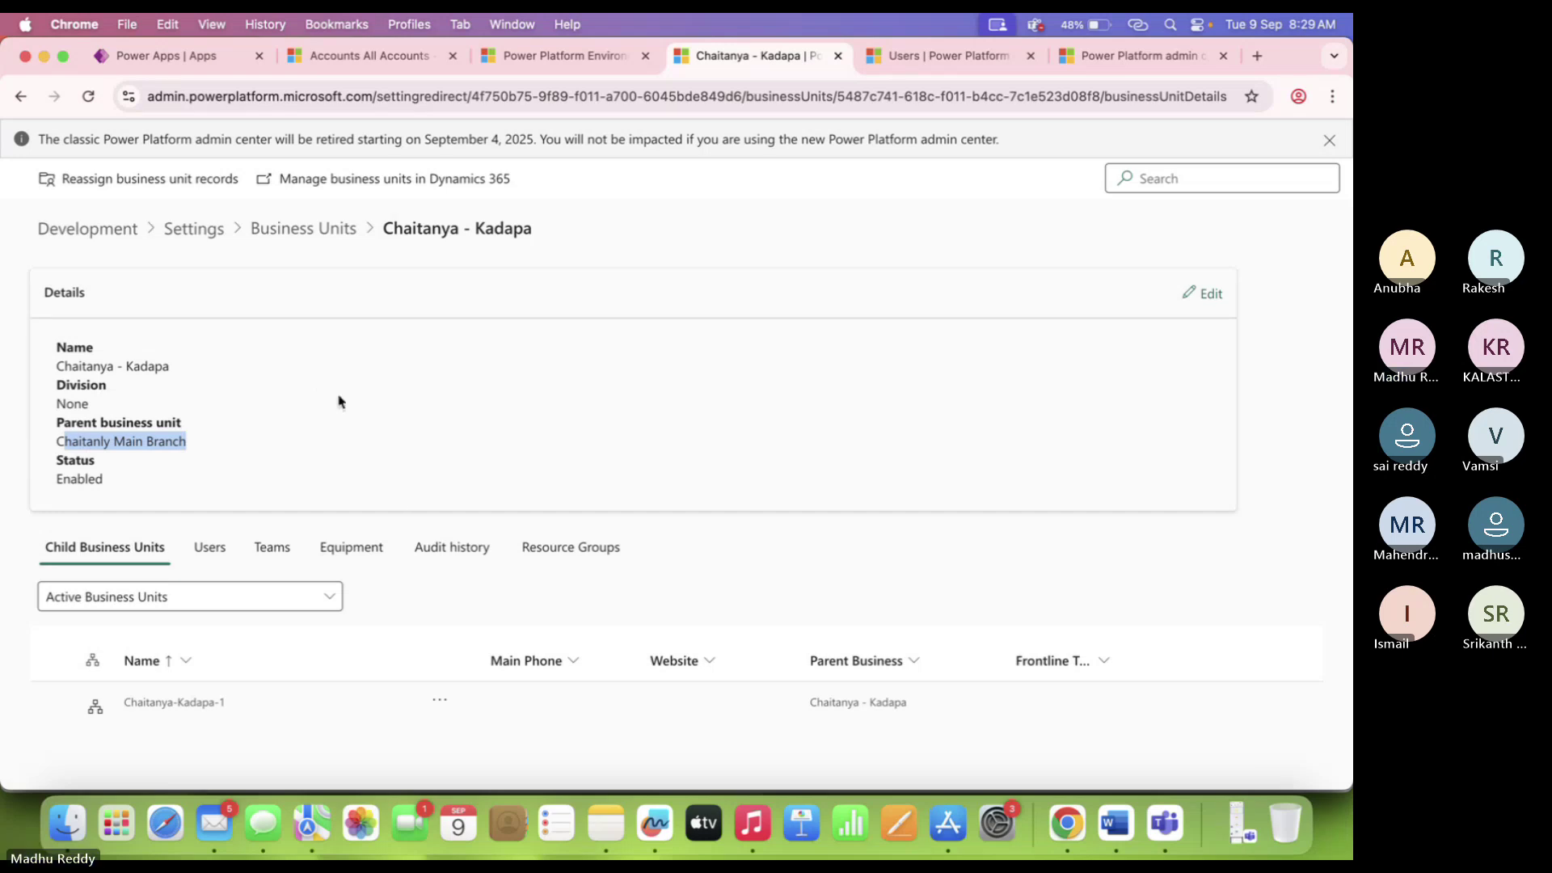
left_click(1195, 293)
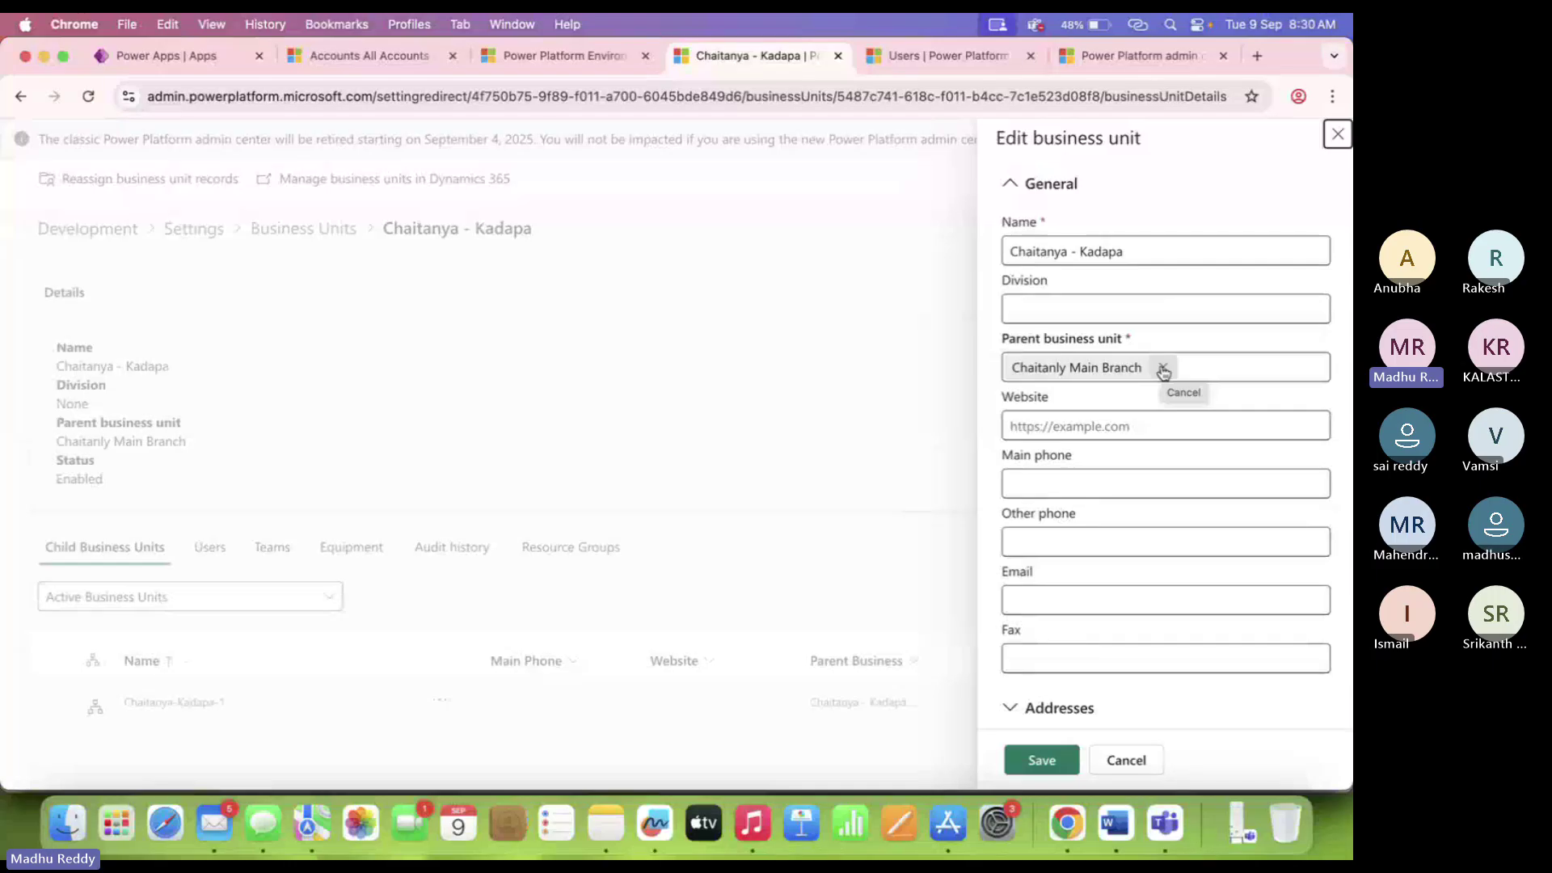
left_click(1338, 135)
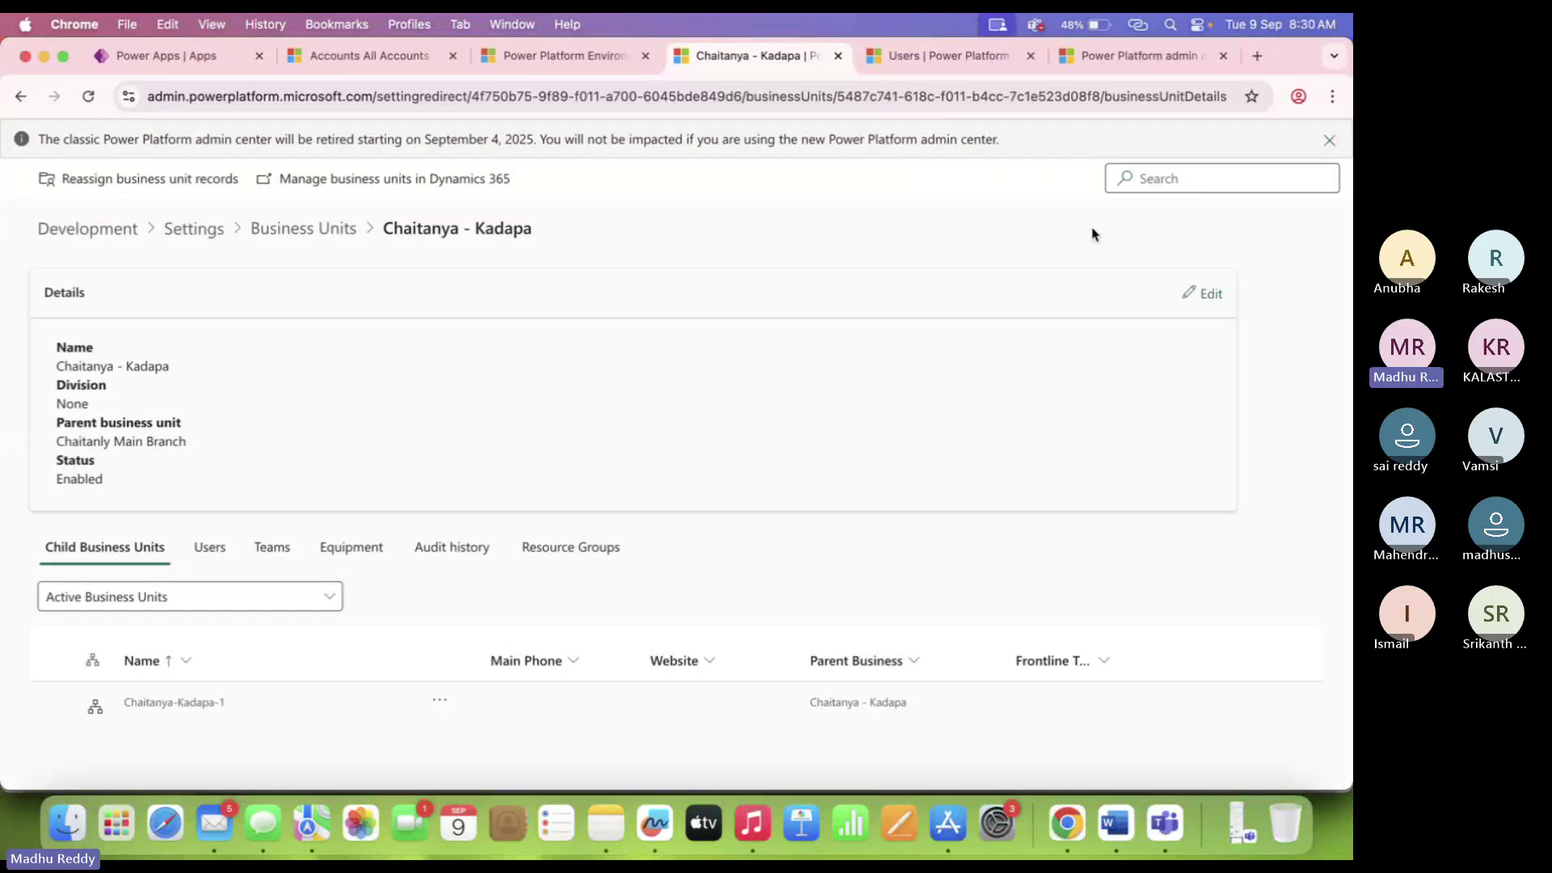
Check the users' business units and the Training Role's Read level, and select Chaitanya - Kadapa and Chaitanya-Kadapa-1 in the business units list.
left_click(929, 72)
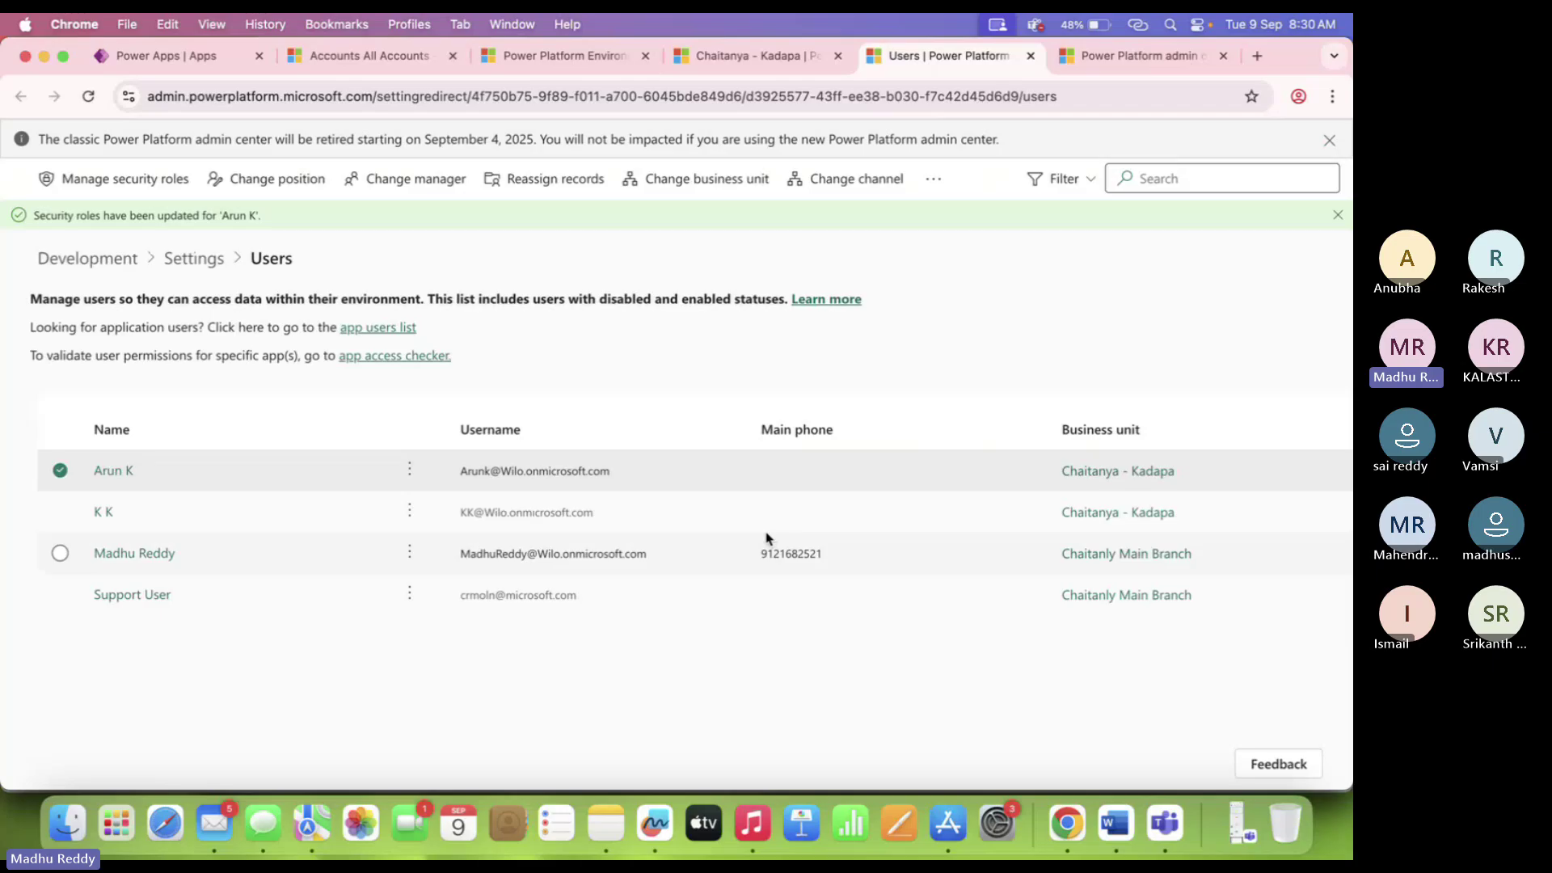
left_click(1140, 64)
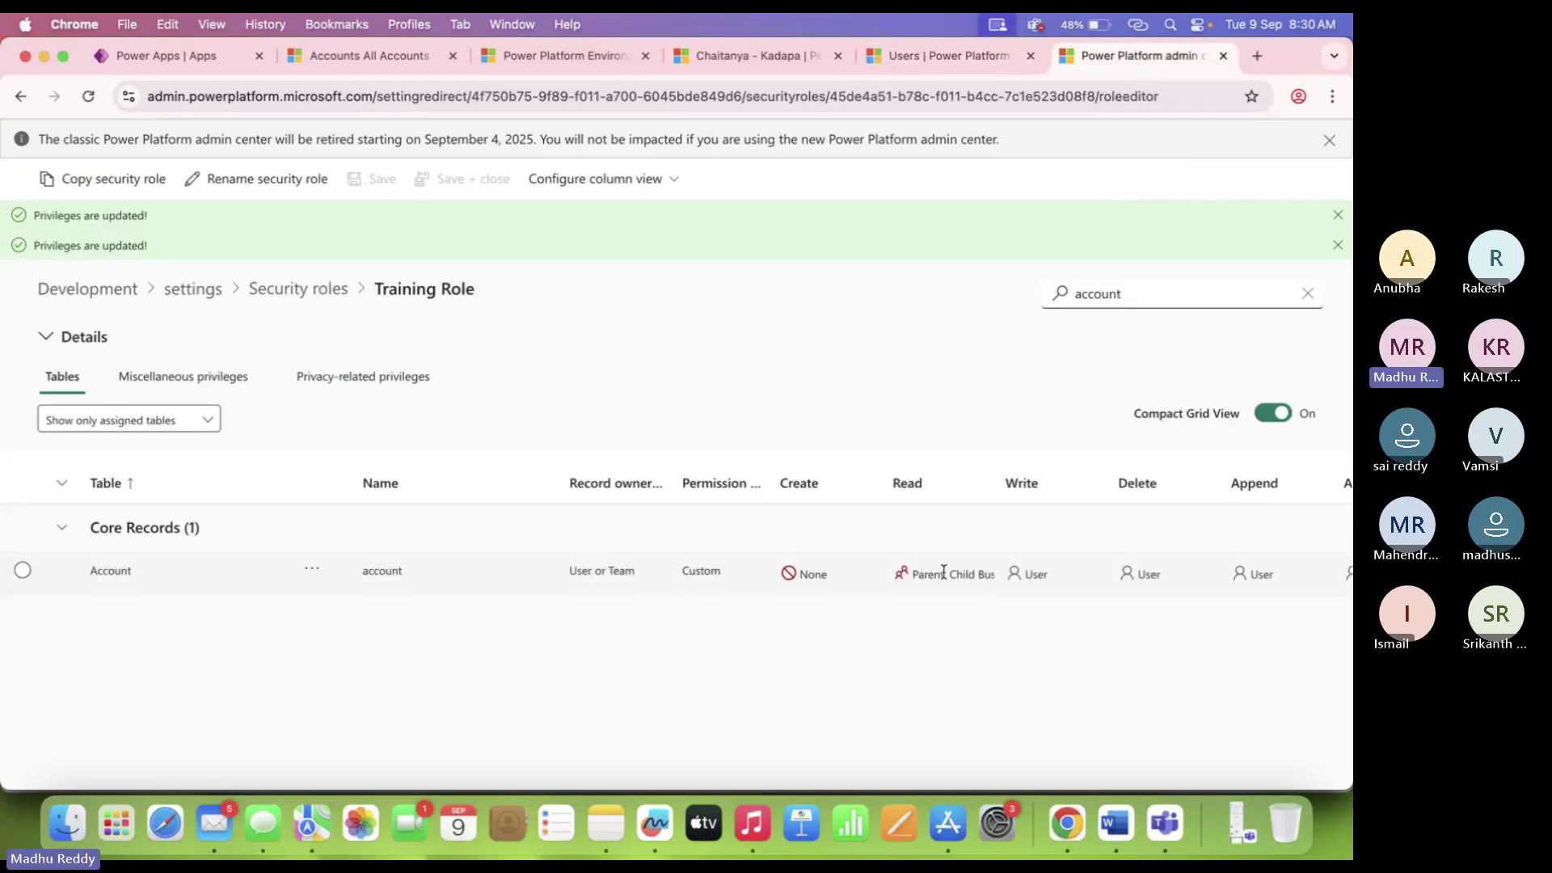
left_click(748, 55)
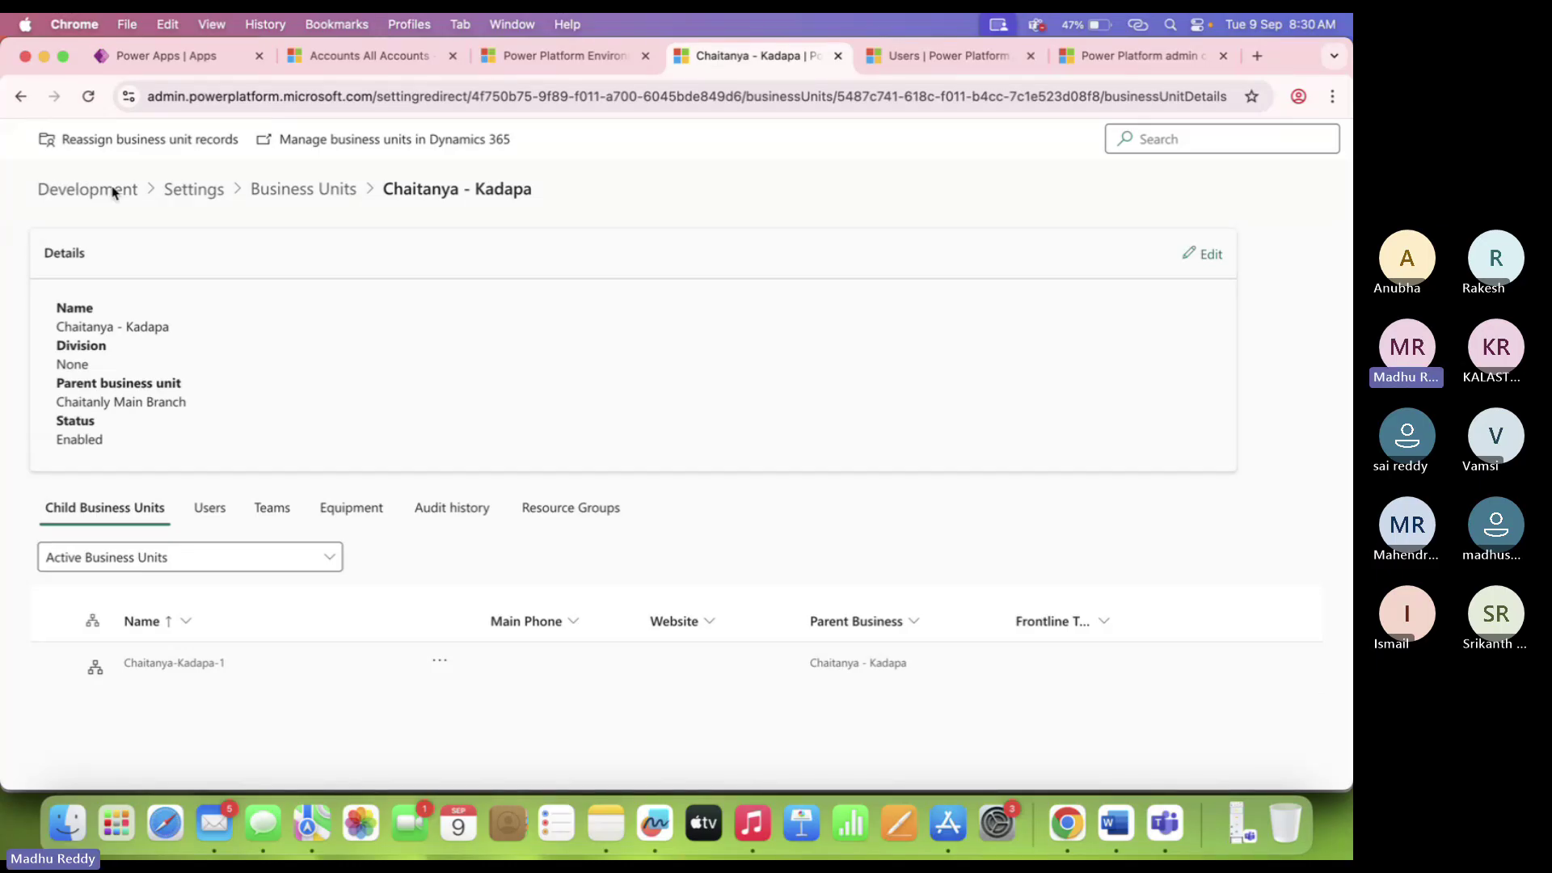
left_click(307, 190)
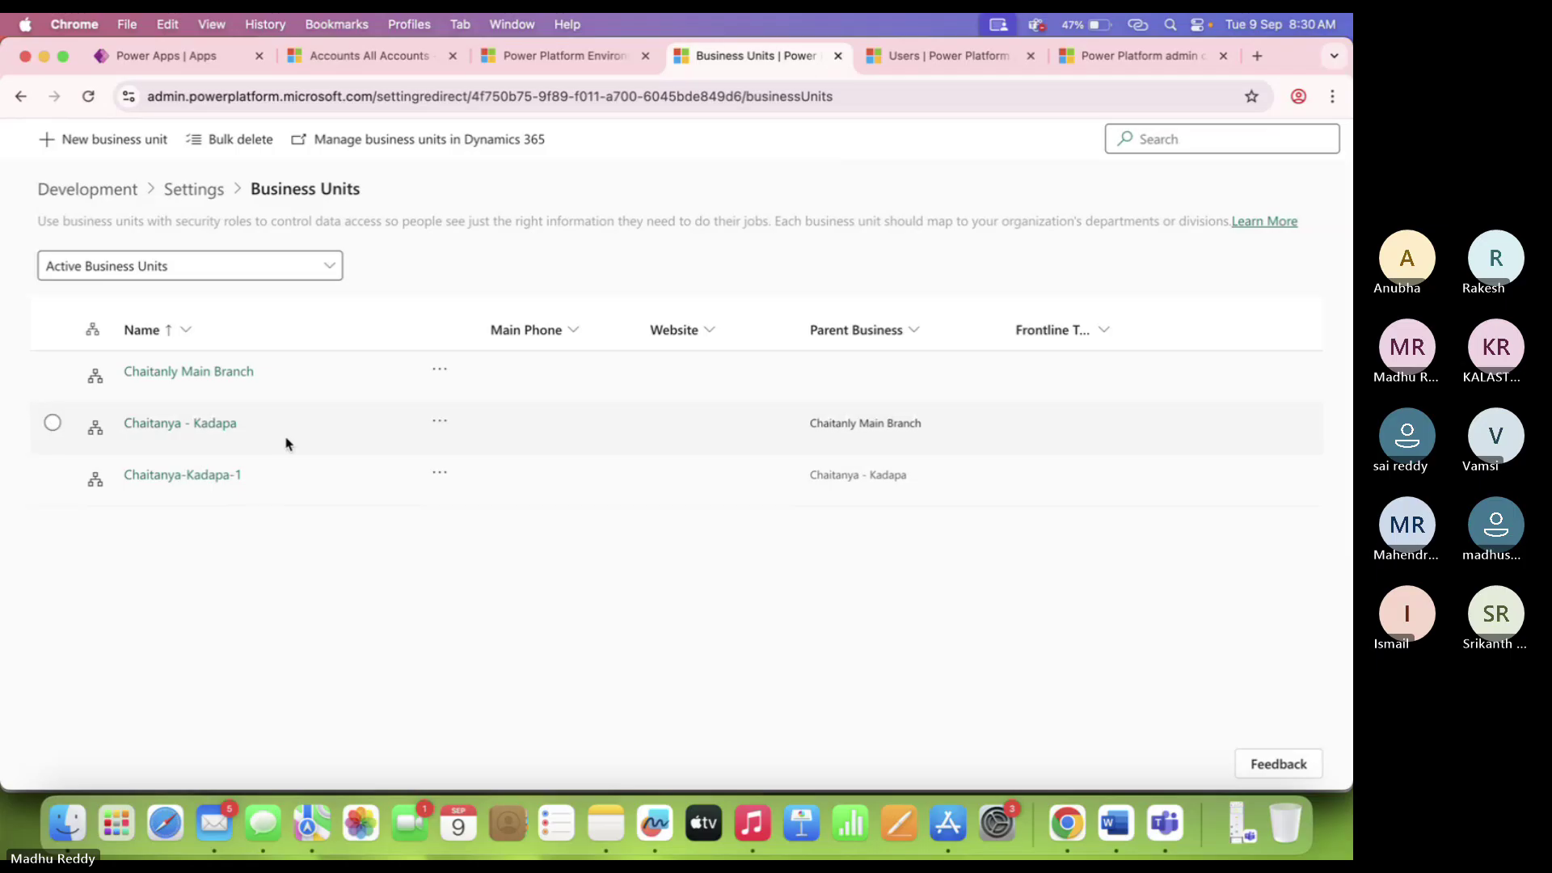
left_click(52, 423)
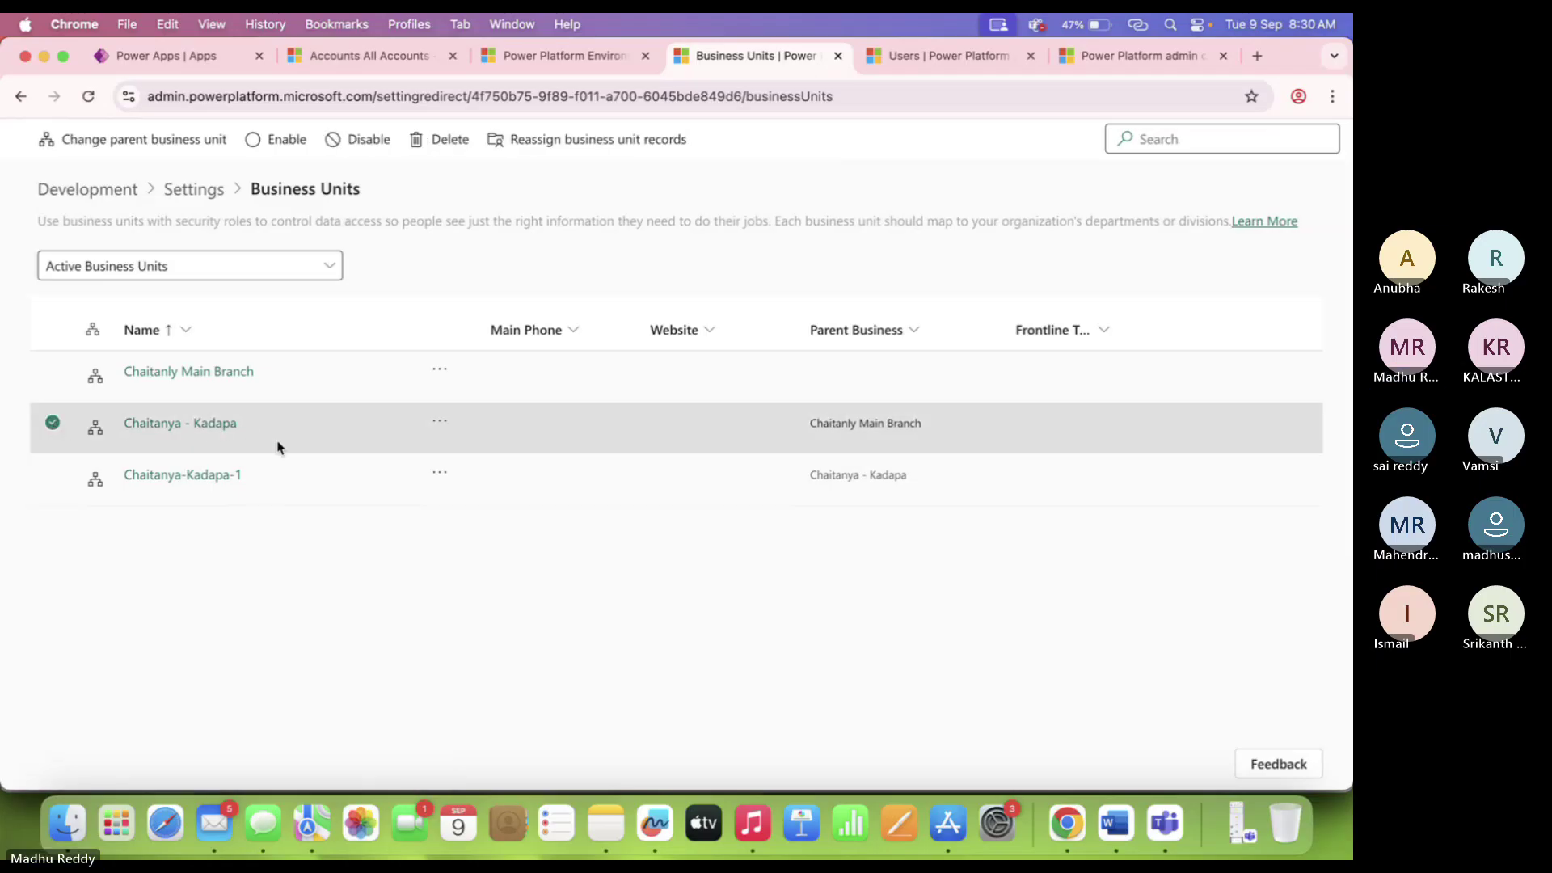
left_click(50, 476)
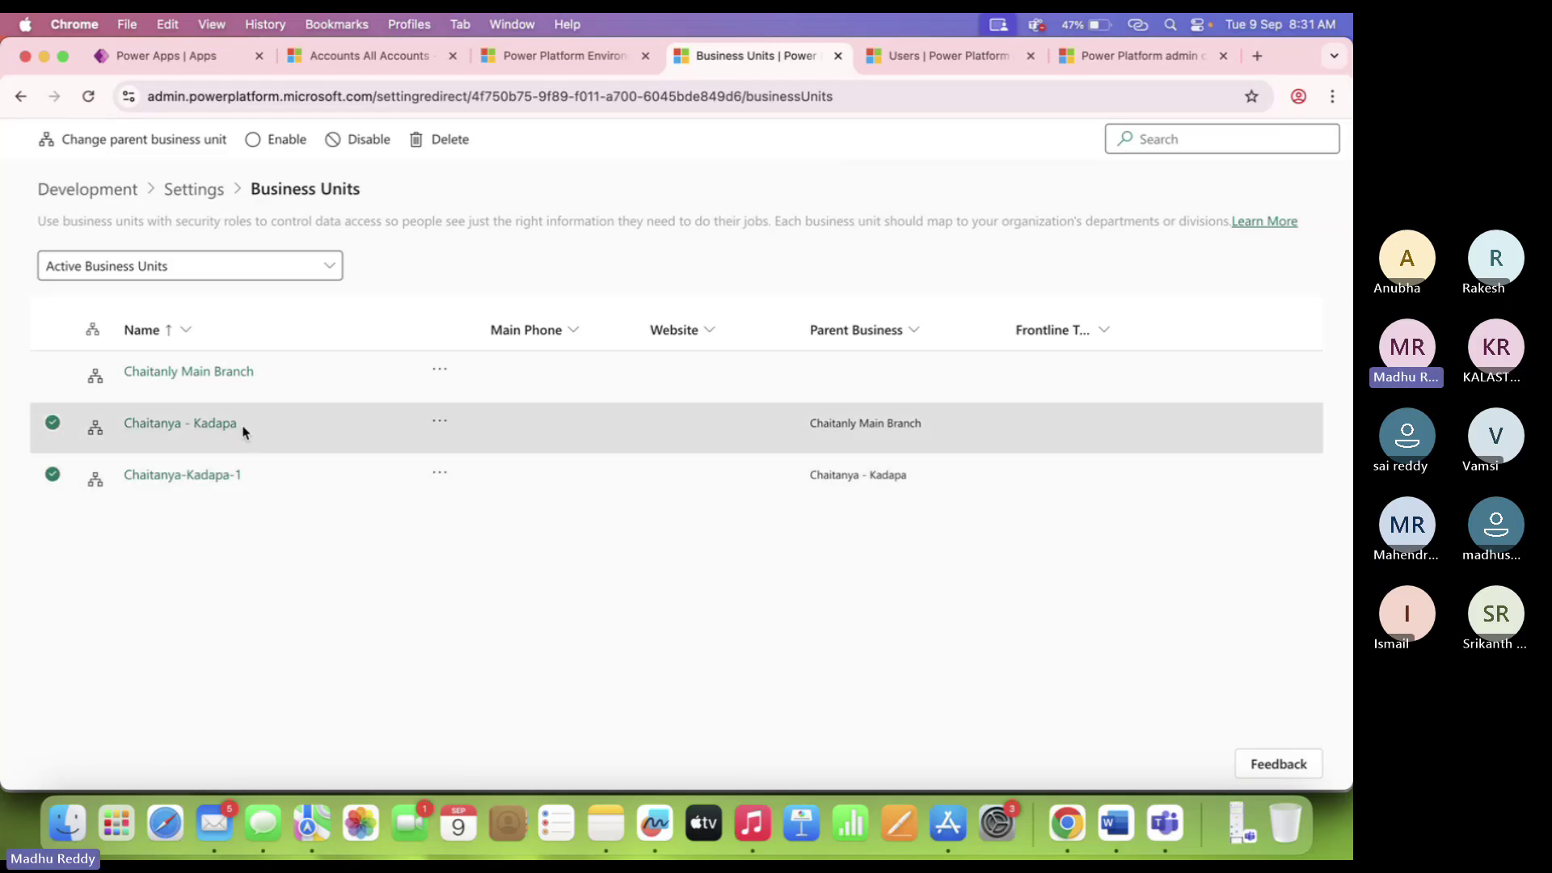
Recheck the Training Role's Account Read level, select User-2's account in the Users list, and reload the list to verify business unit assignments.
left_click(934, 61)
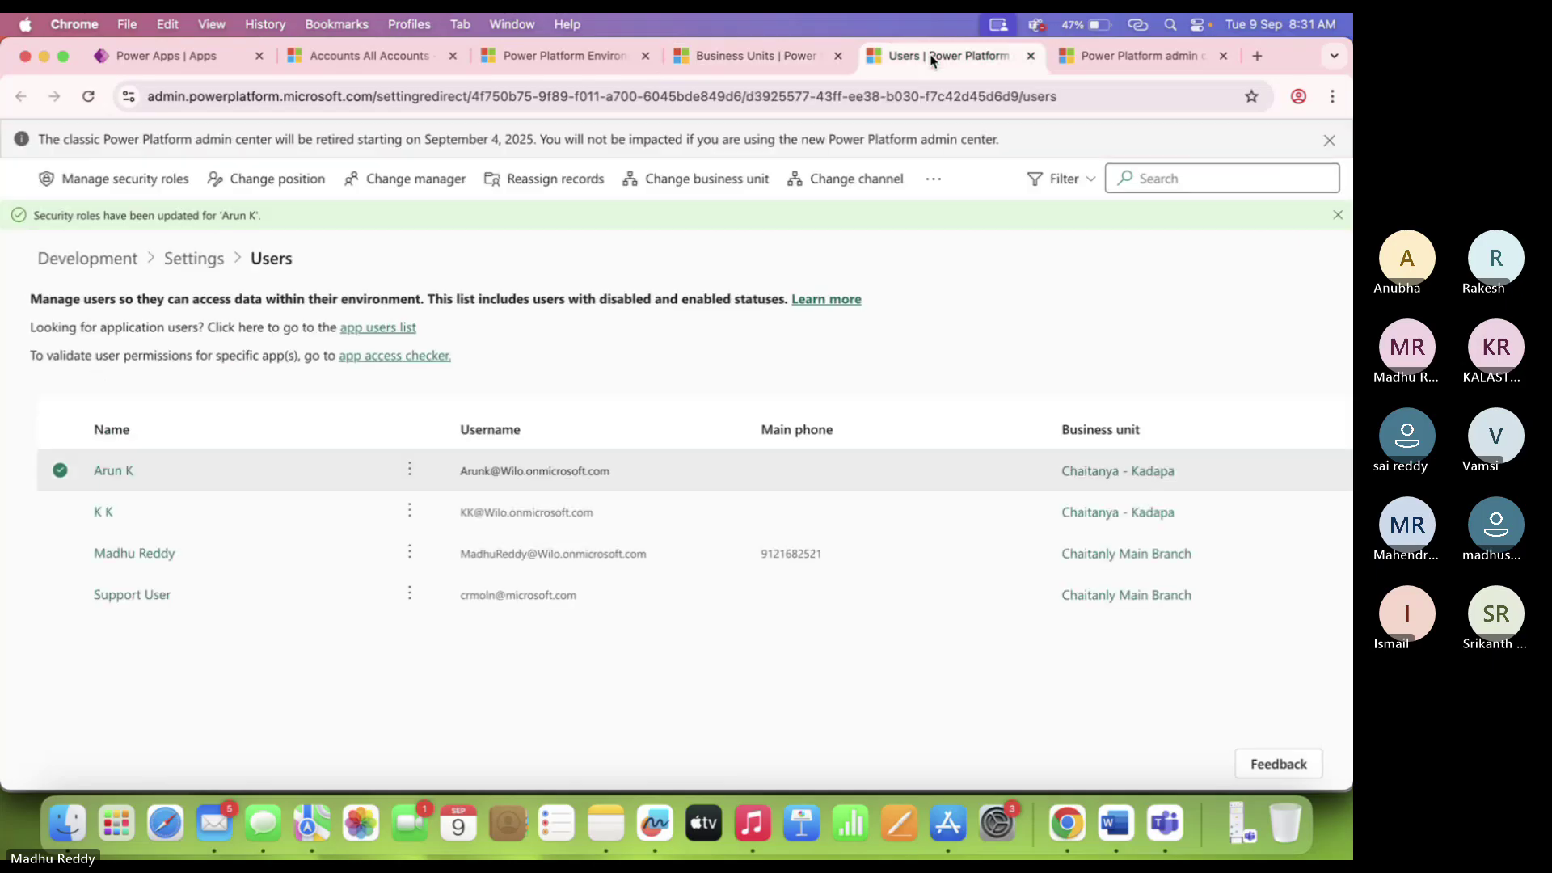
left_click(1126, 58)
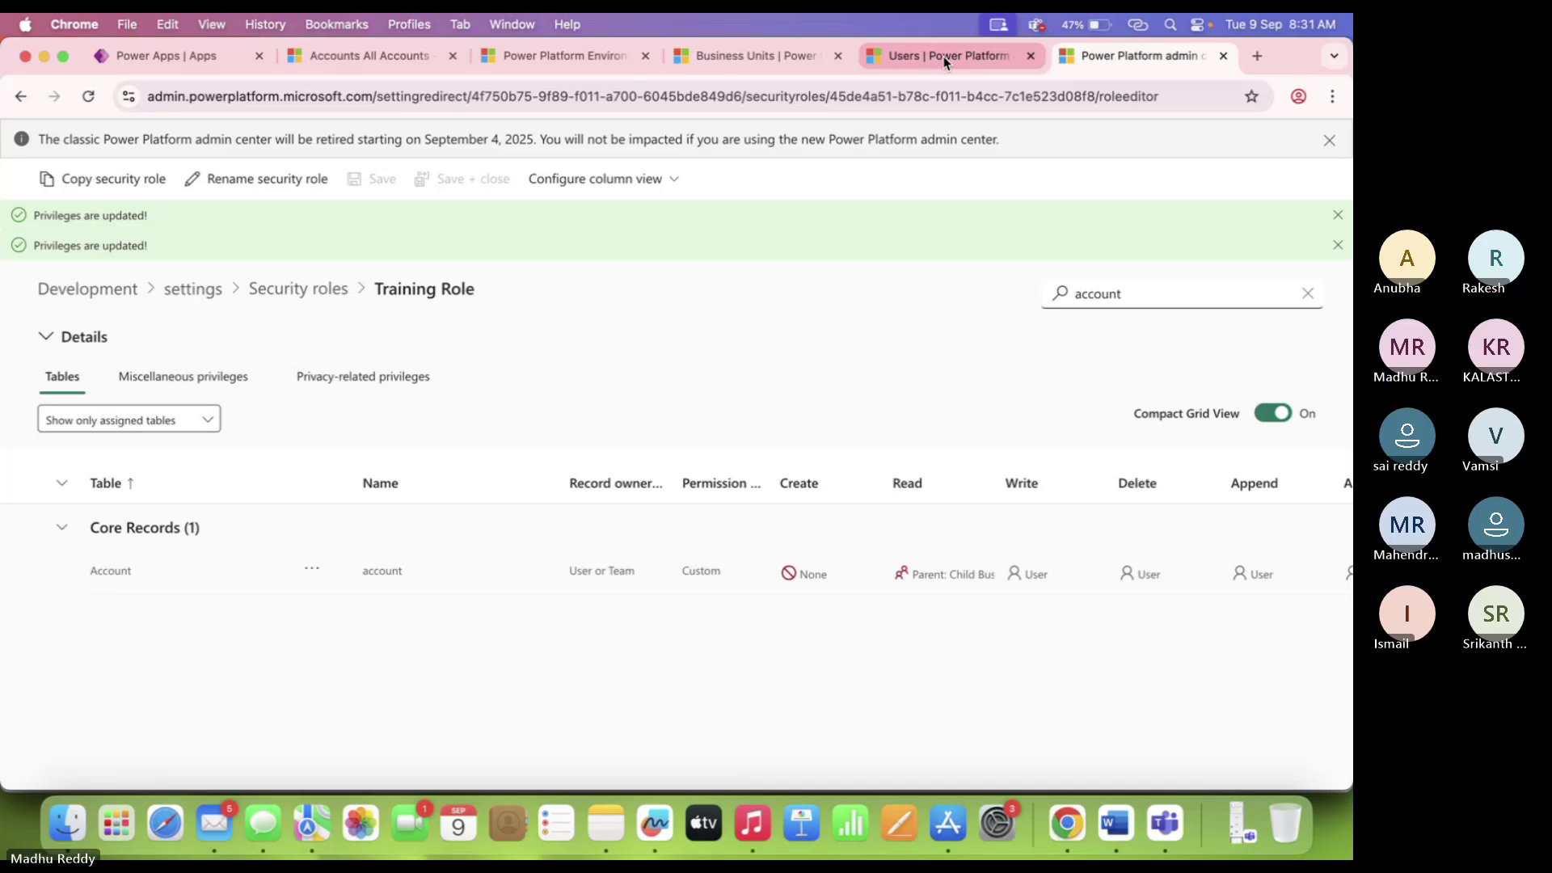
left_click(944, 62)
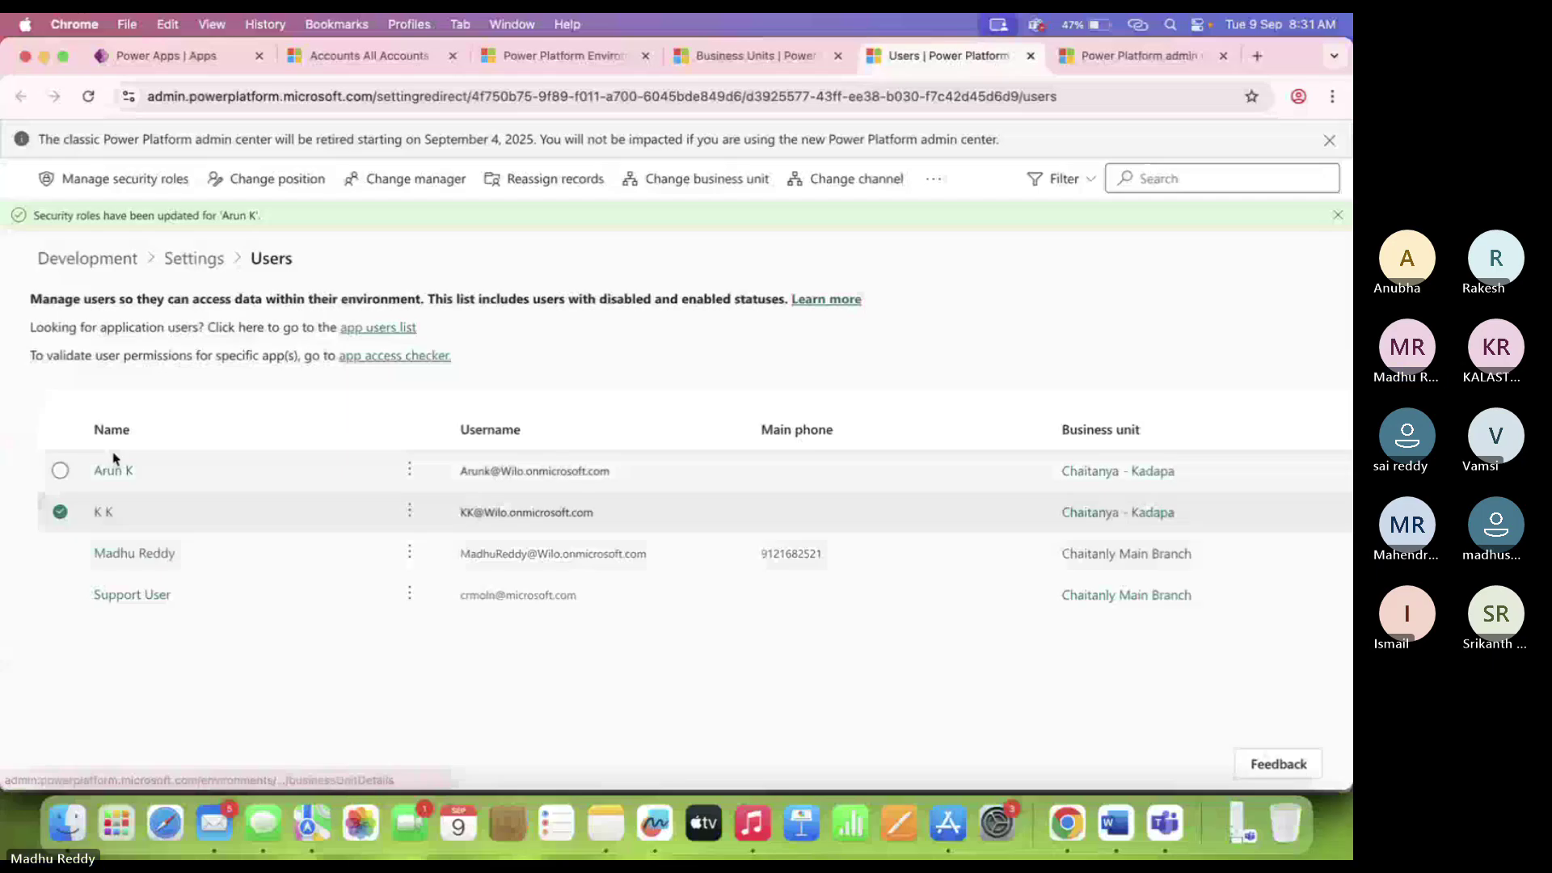
left_click(167, 479)
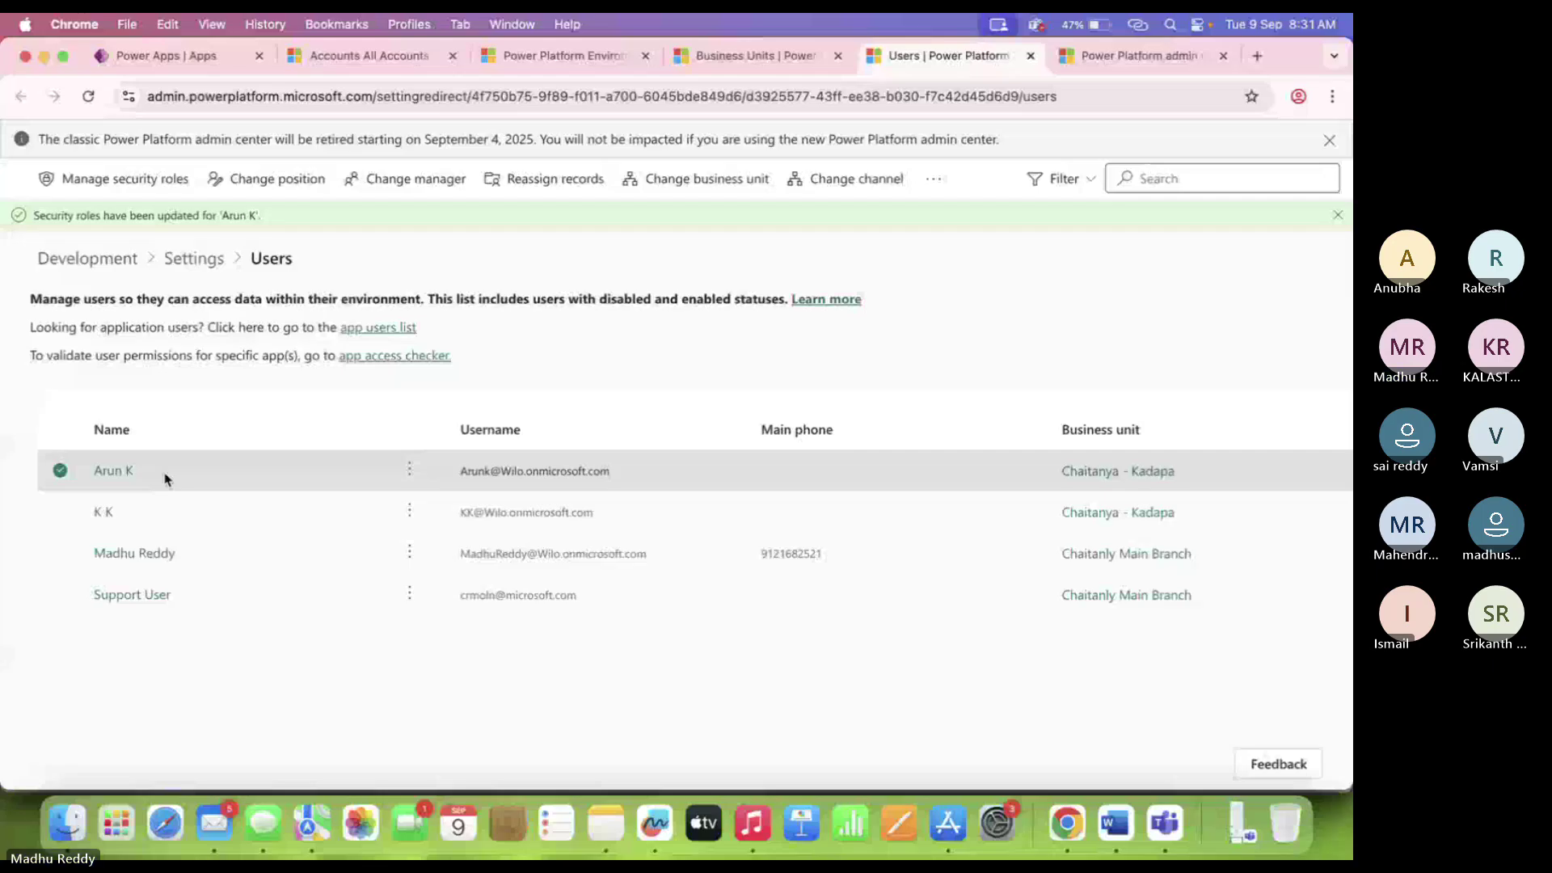
key("super+r")
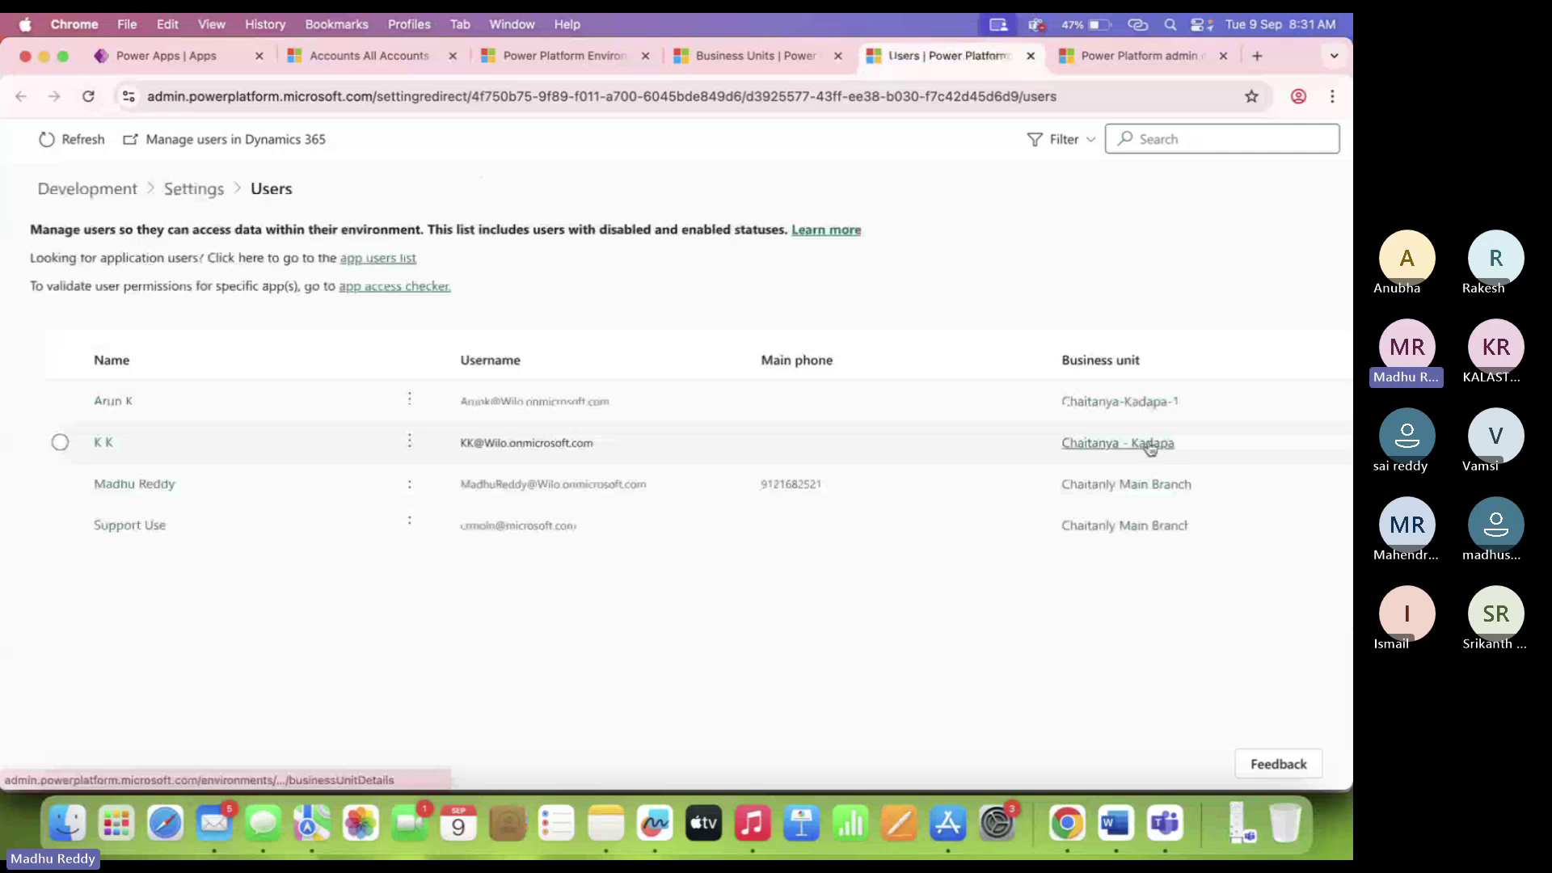
Compare the business unit hierarchy with both test users' assigned units and the Training Role's Account Read level.
left_click(749, 65)
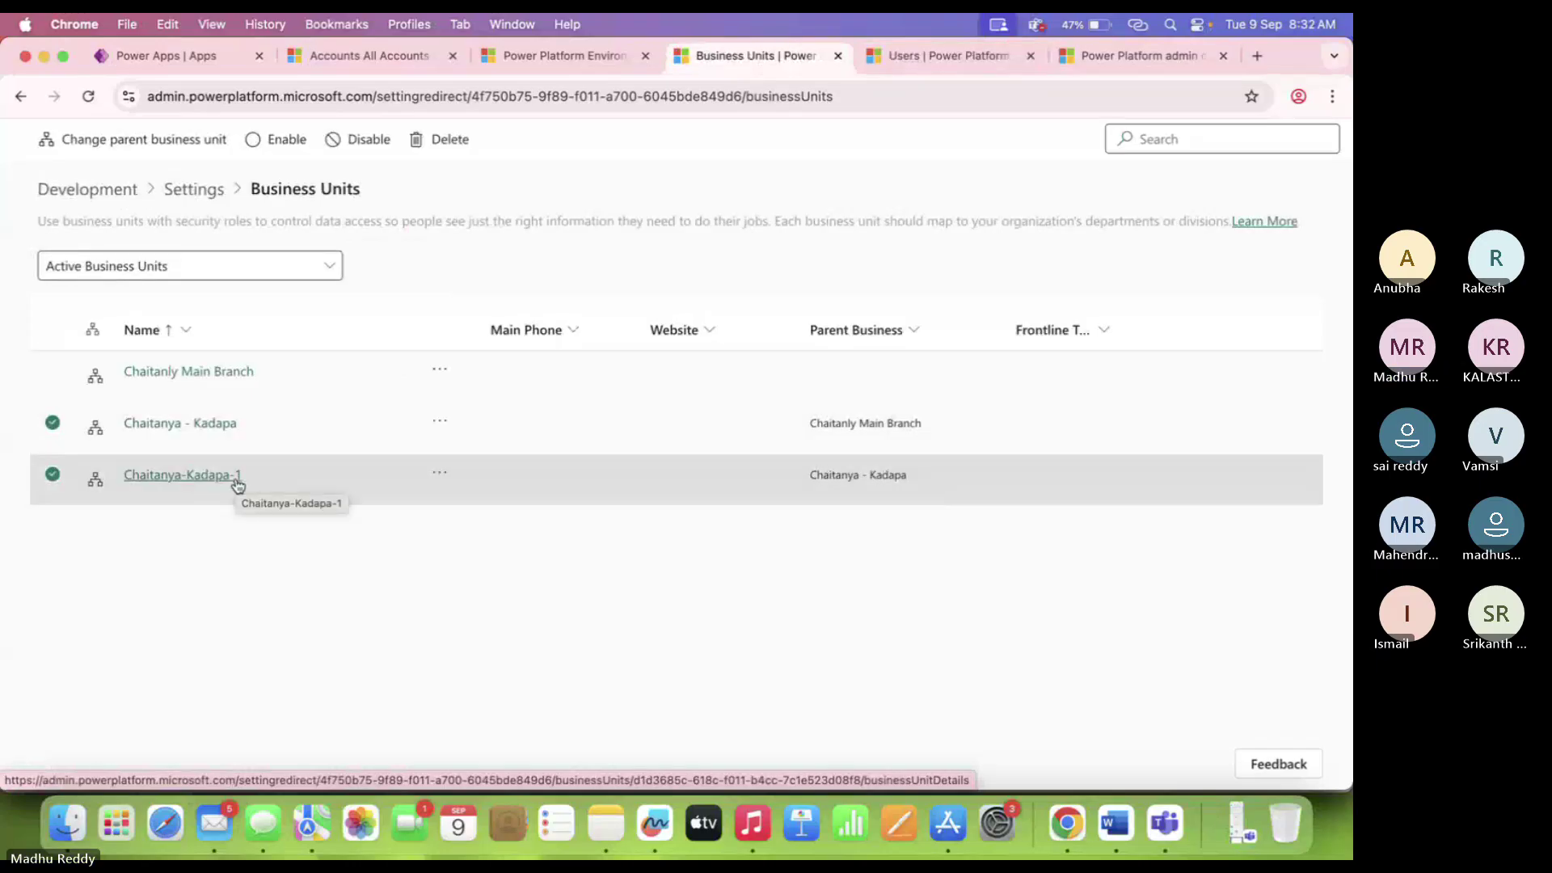
left_click(929, 50)
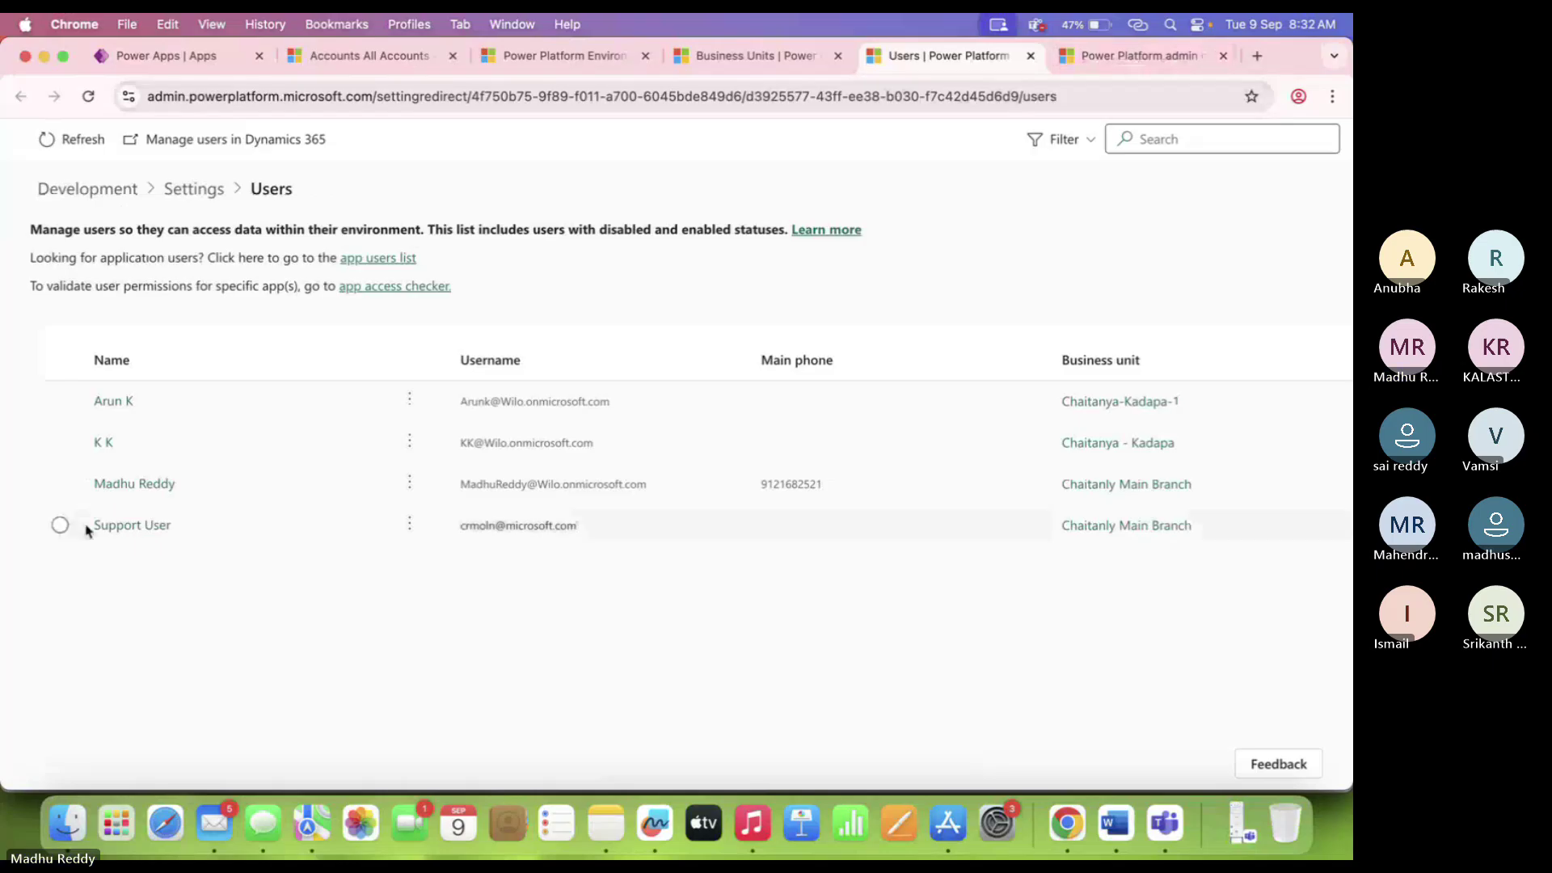
left_click(1155, 58)
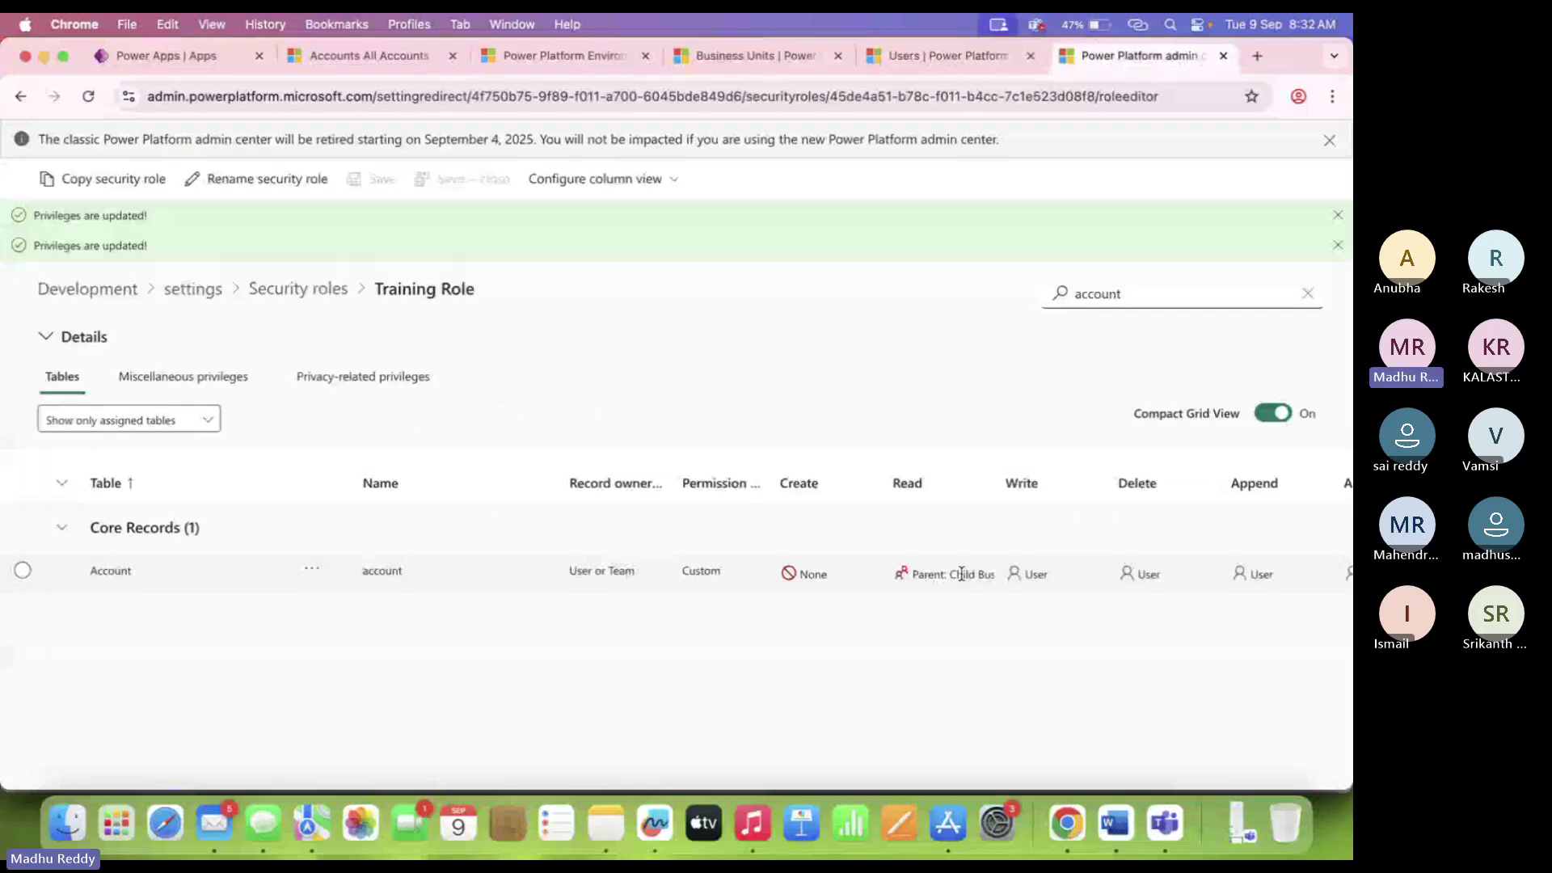
left_click(755, 57)
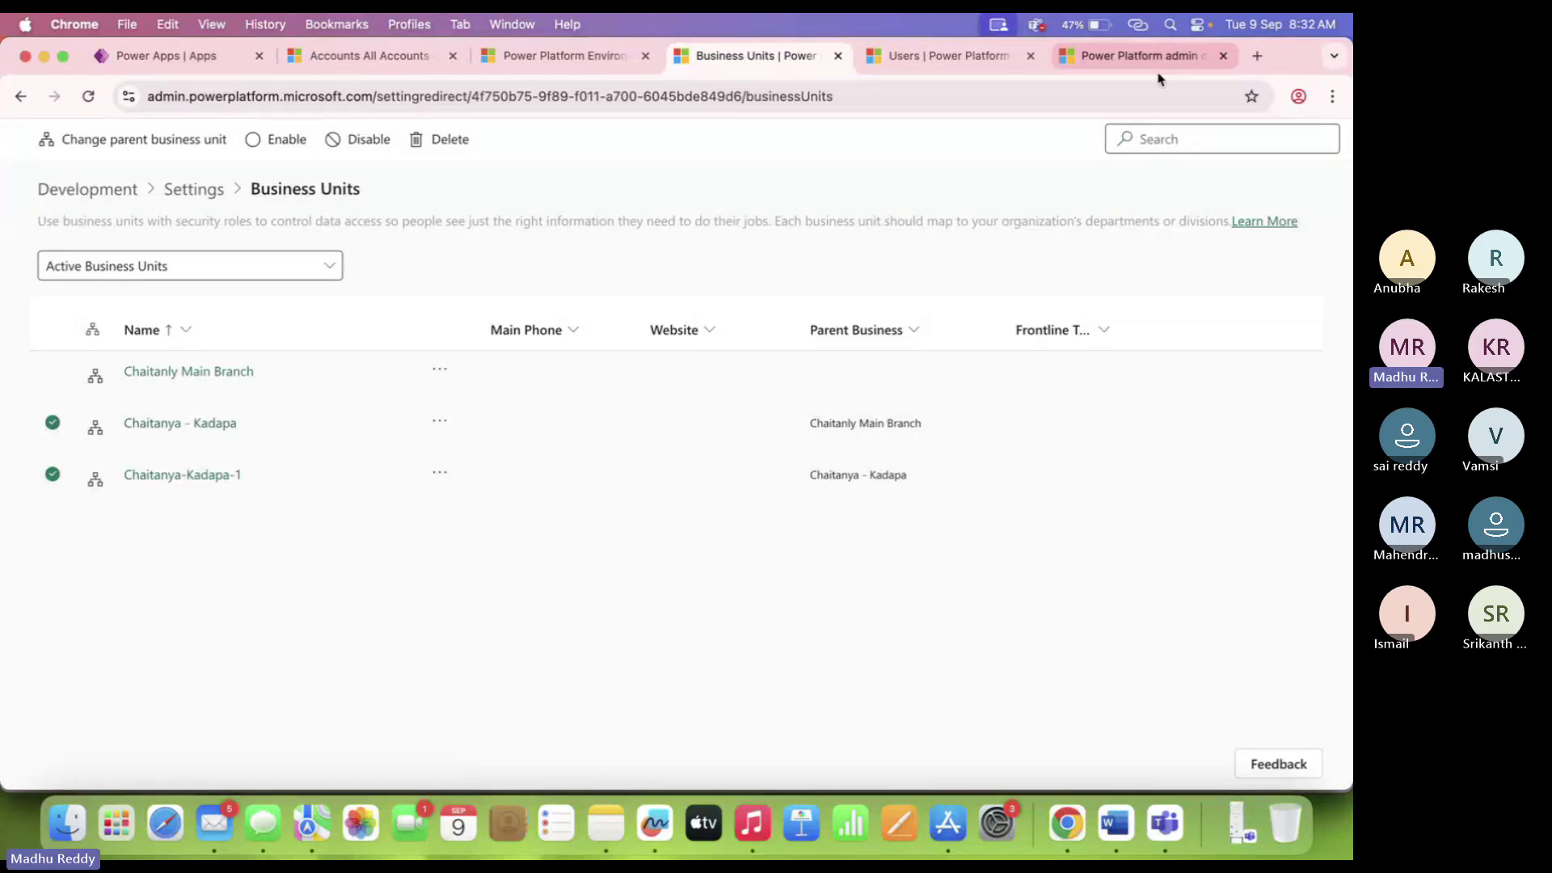
View All Accounts in the User-1 browser profile, and reload the same list in the User-2 profile to compare visible accounts.
left_click(1304, 97)
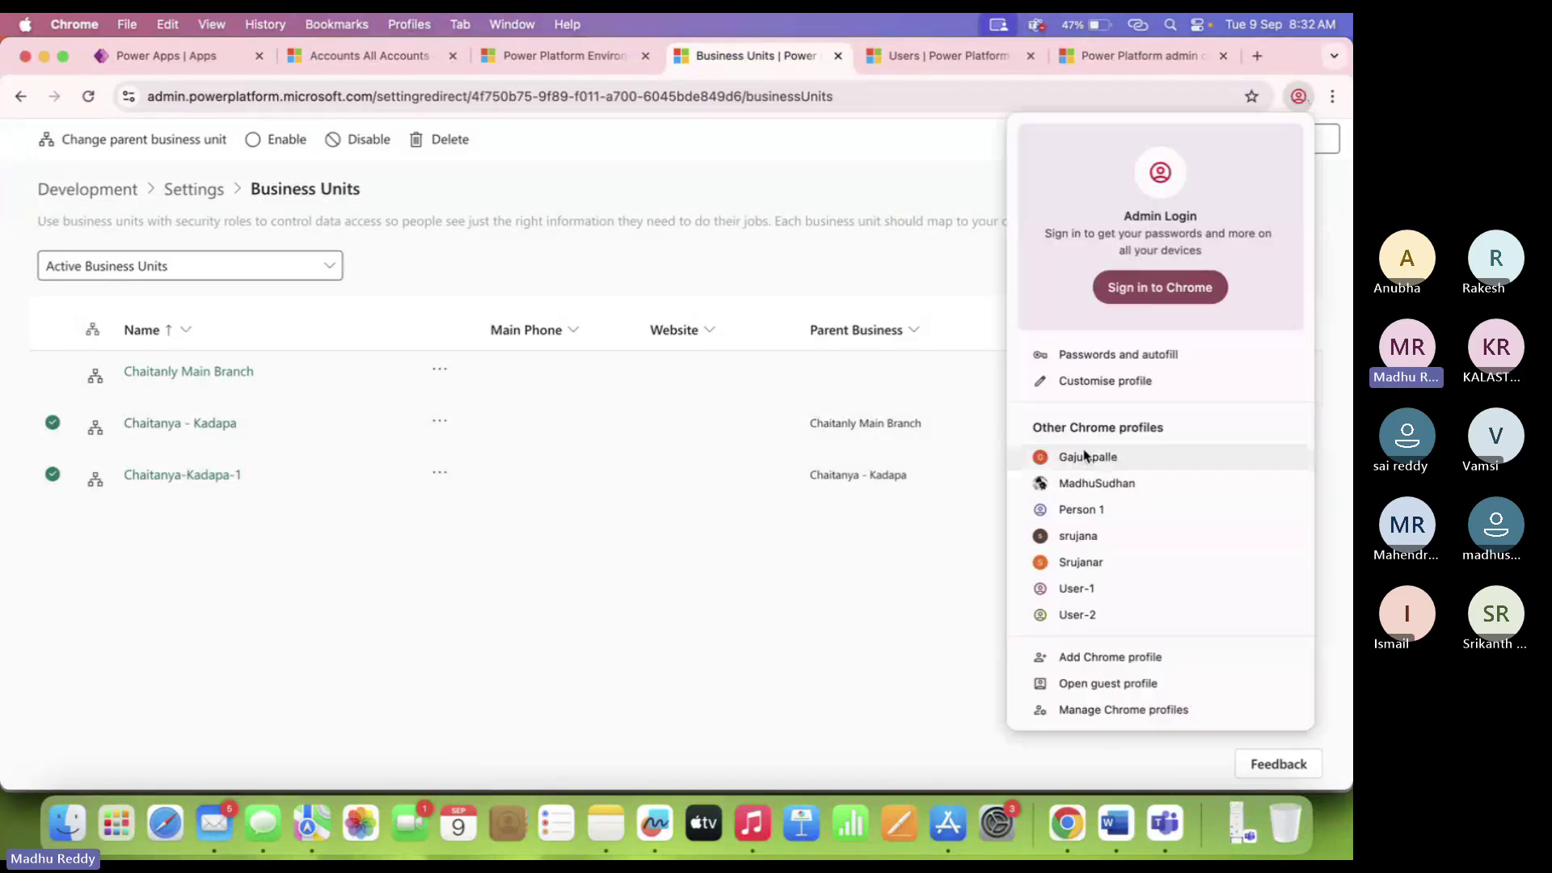
left_click(1113, 593)
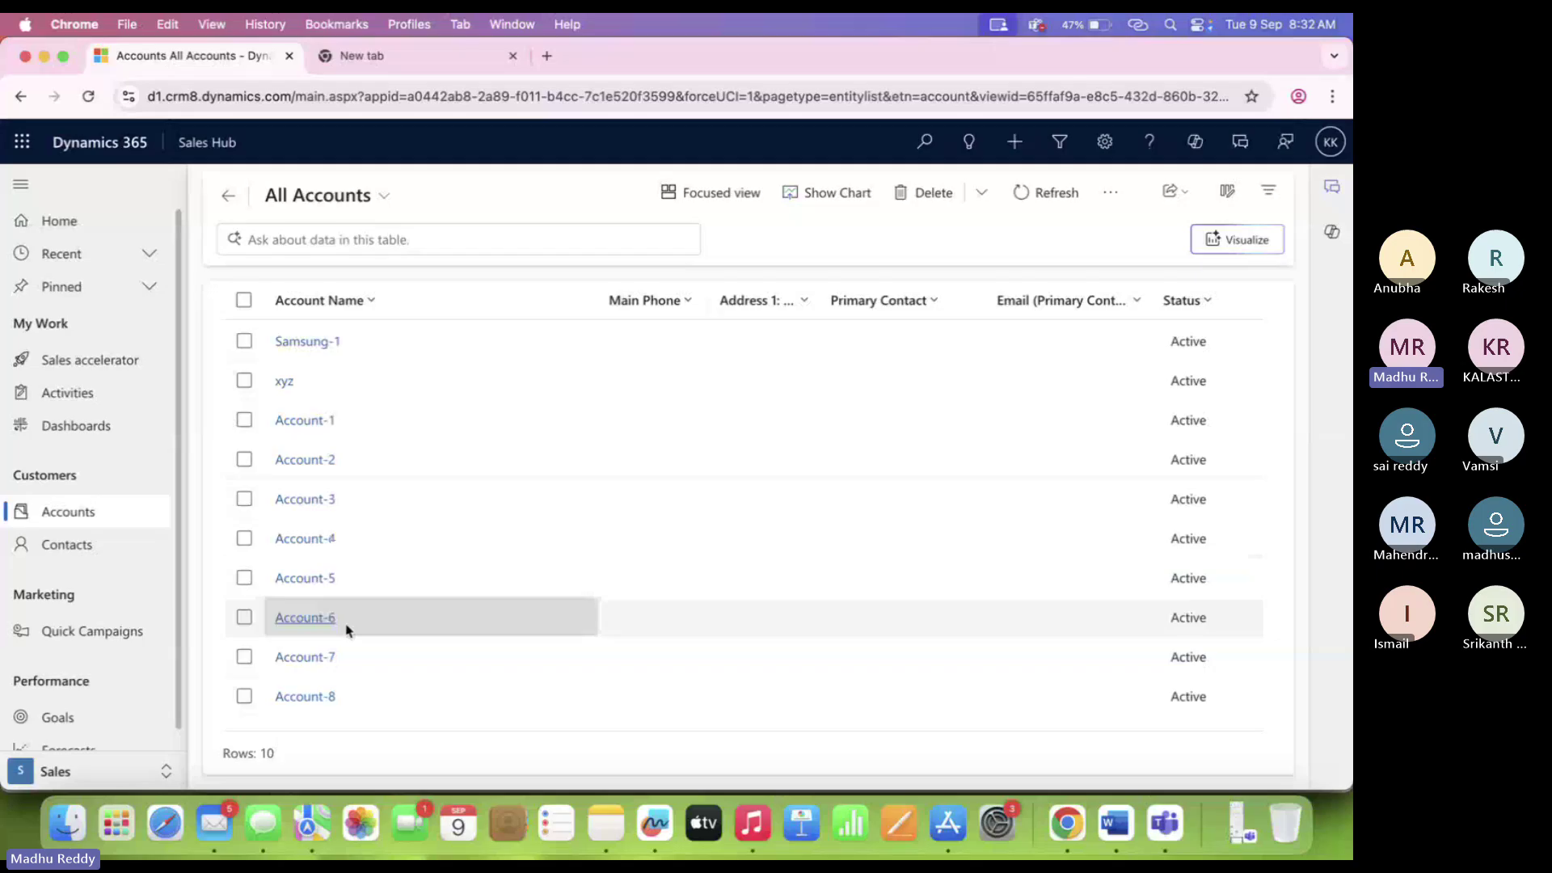
left_click(1299, 96)
left_click(1102, 544)
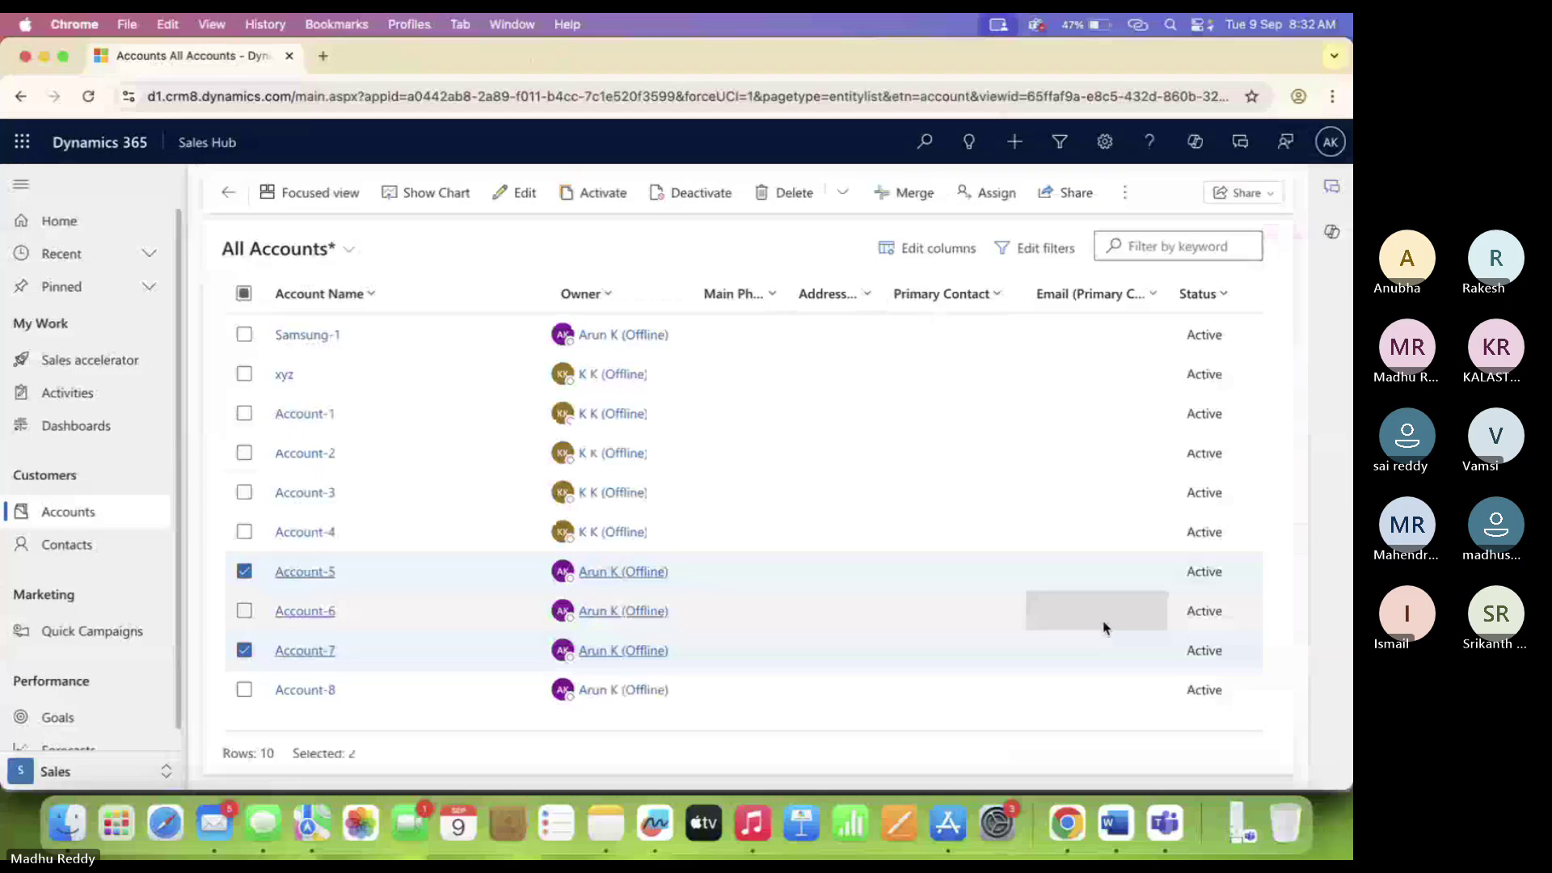
key("super+r")
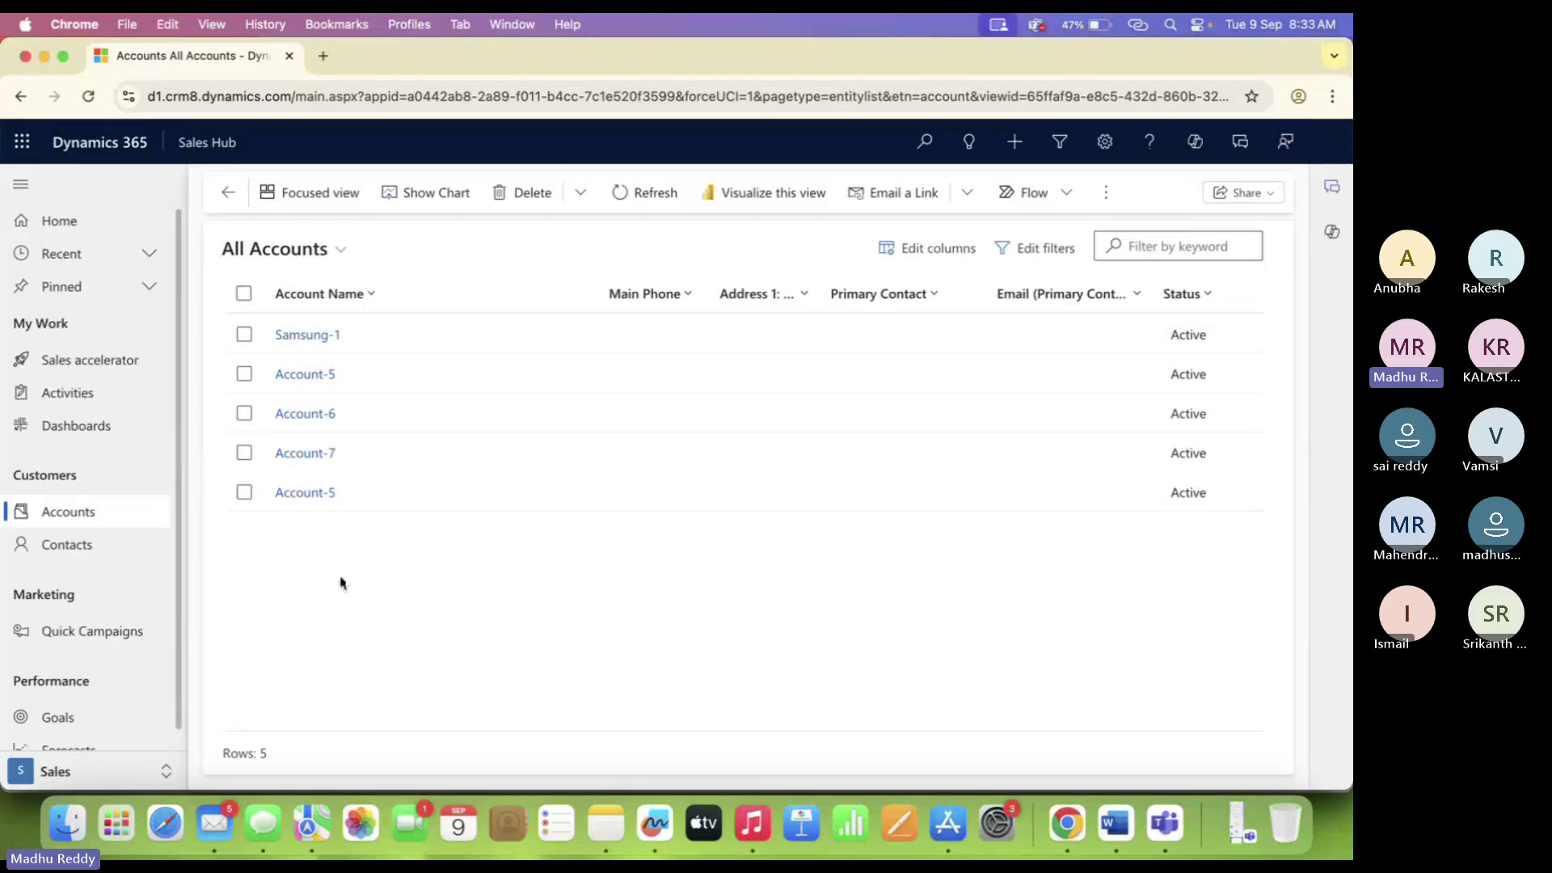
Return to the Admin Login profile and compare the users' business units with the Training Role's Account privileges.
left_click(1298, 97)
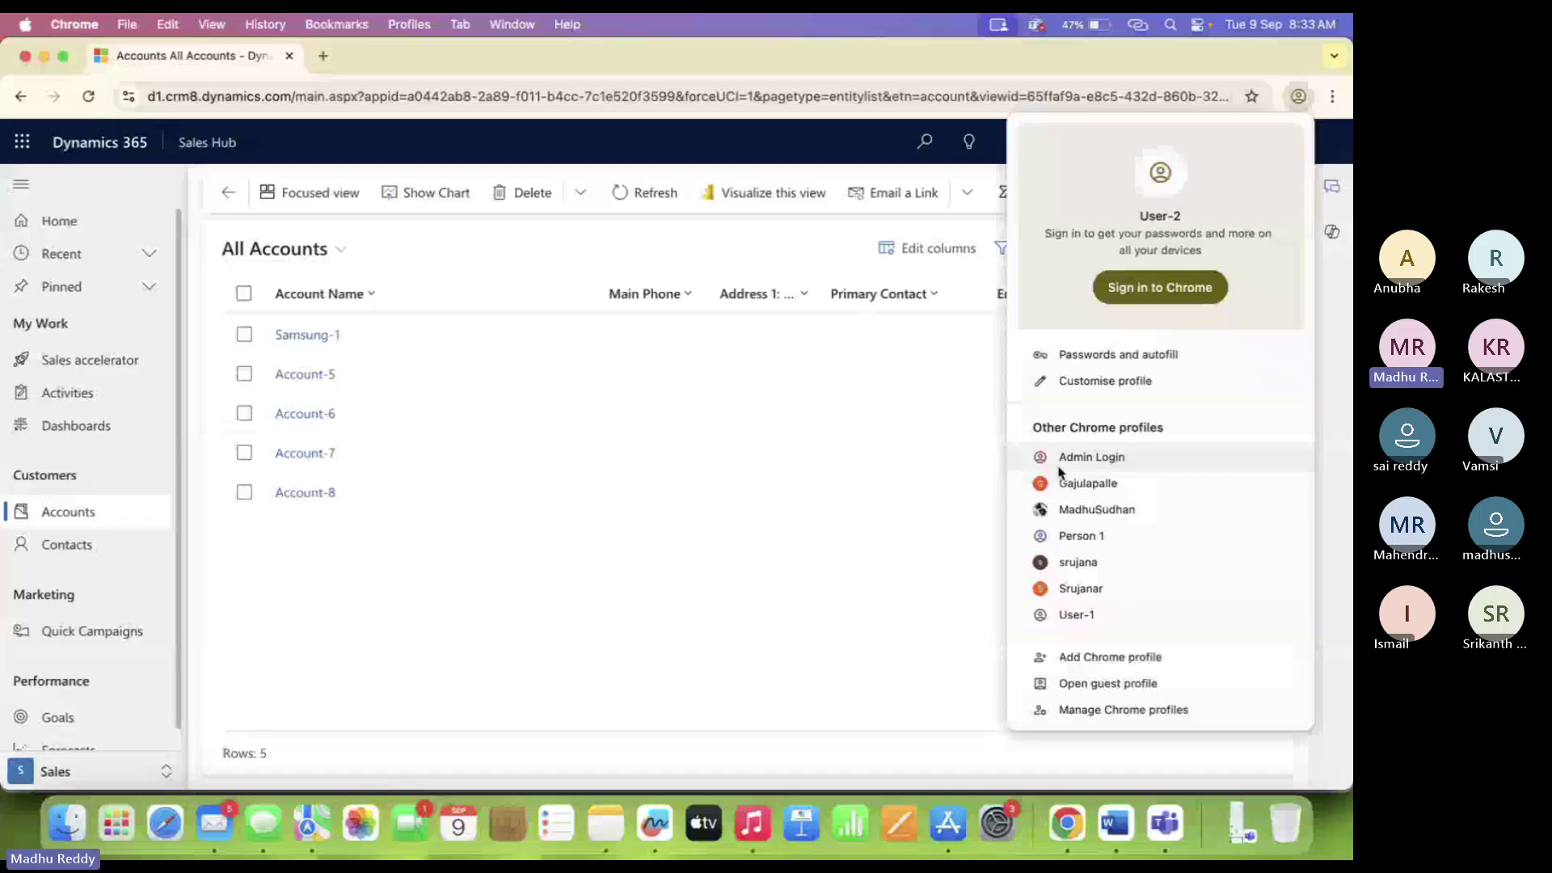
left_click(1059, 467)
left_click(962, 55)
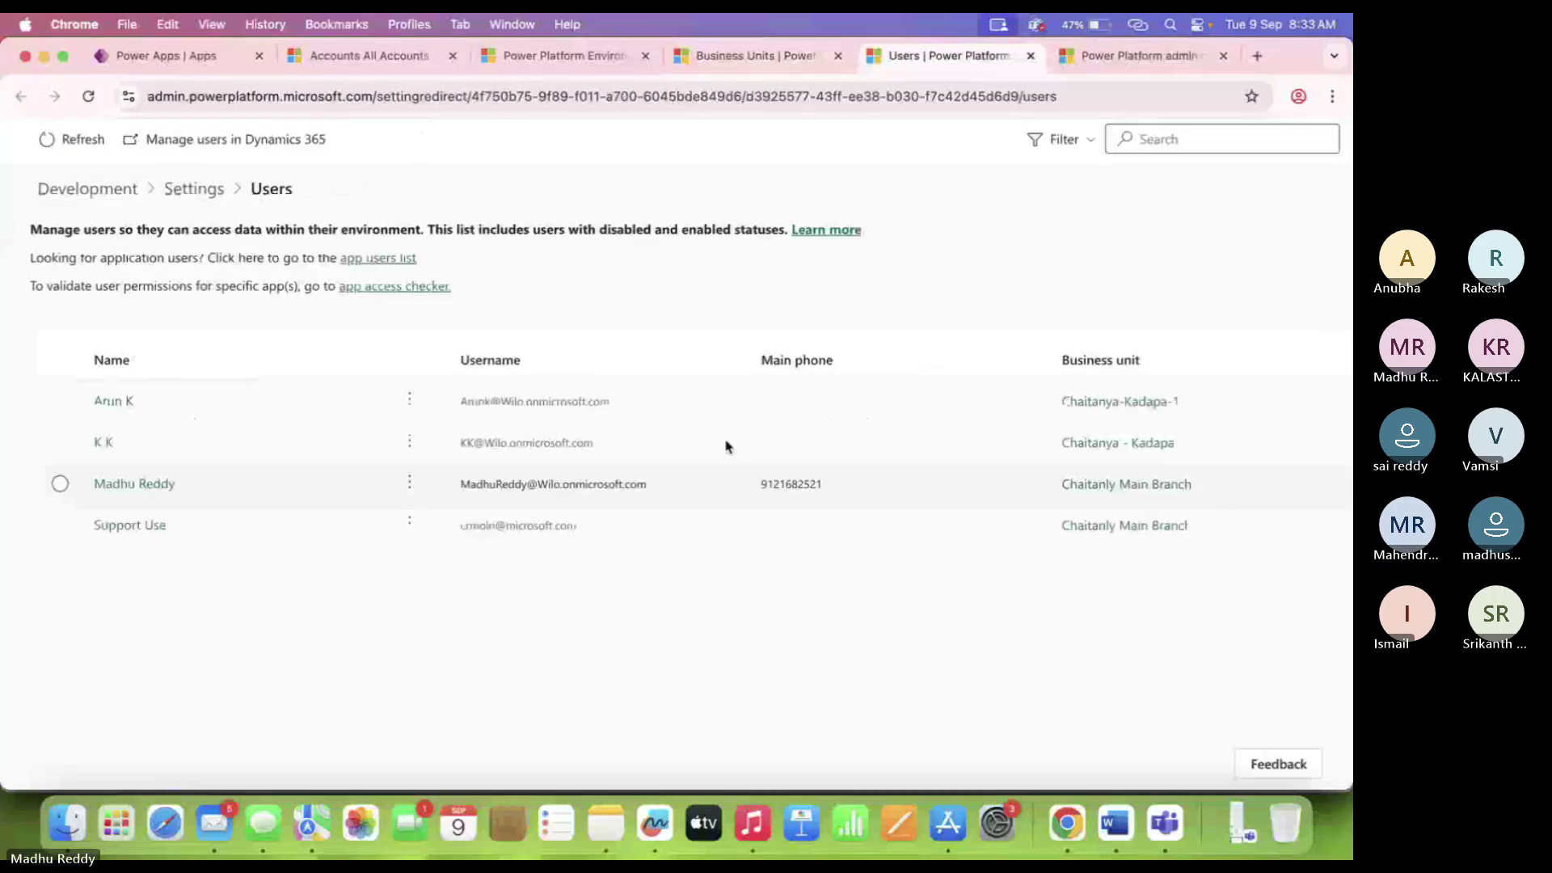
key("ctrl+Tab")
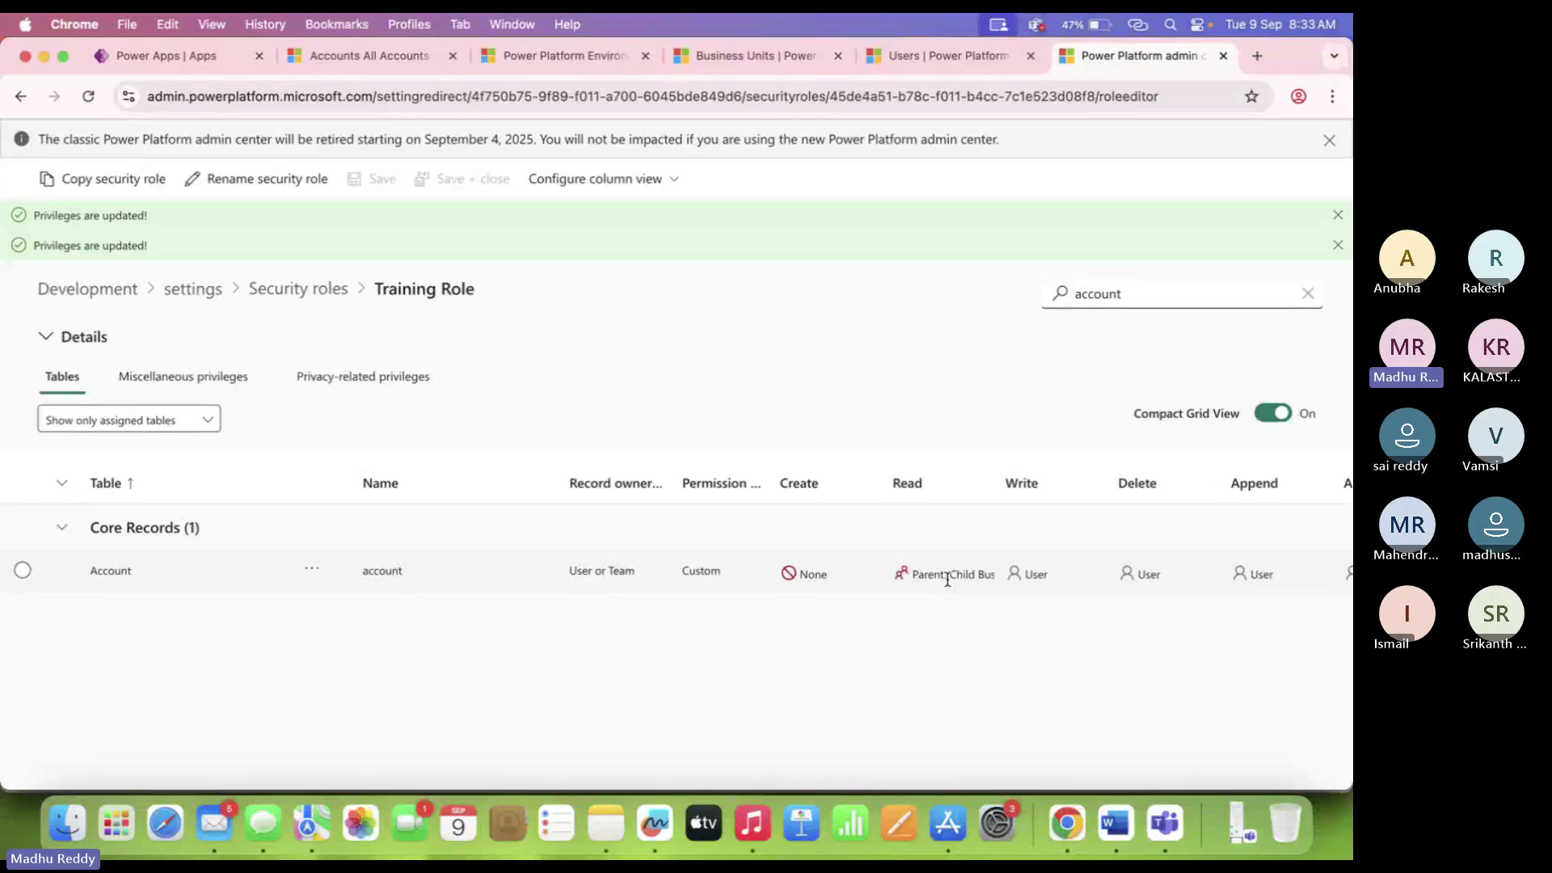
Review the available access levels for the Training Role's Account Read privilege without changing the selection.
left_click(950, 582)
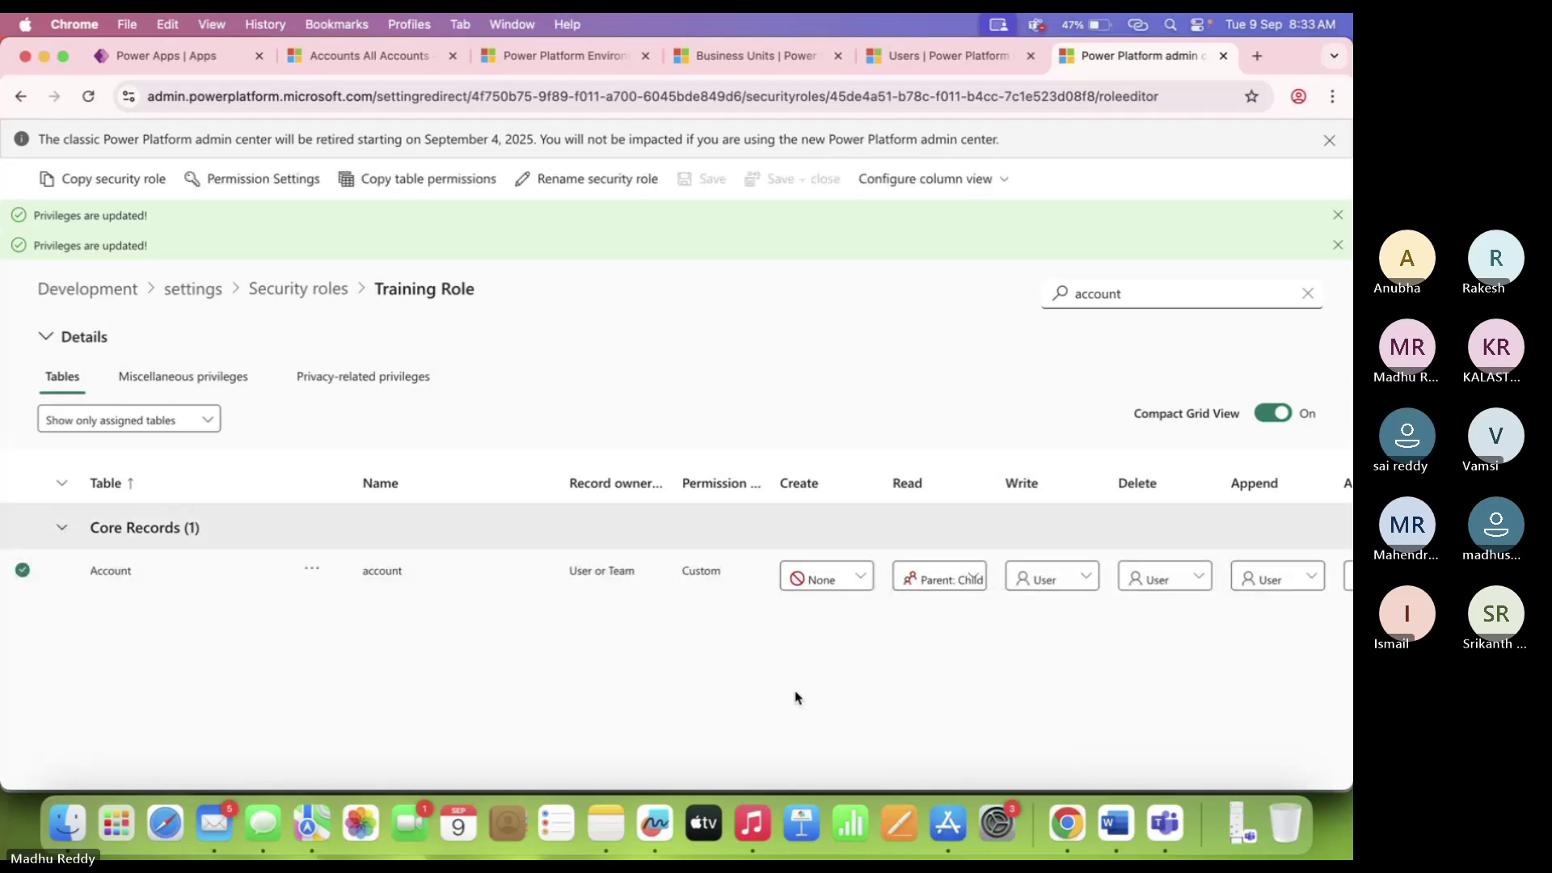
left_click(959, 577)
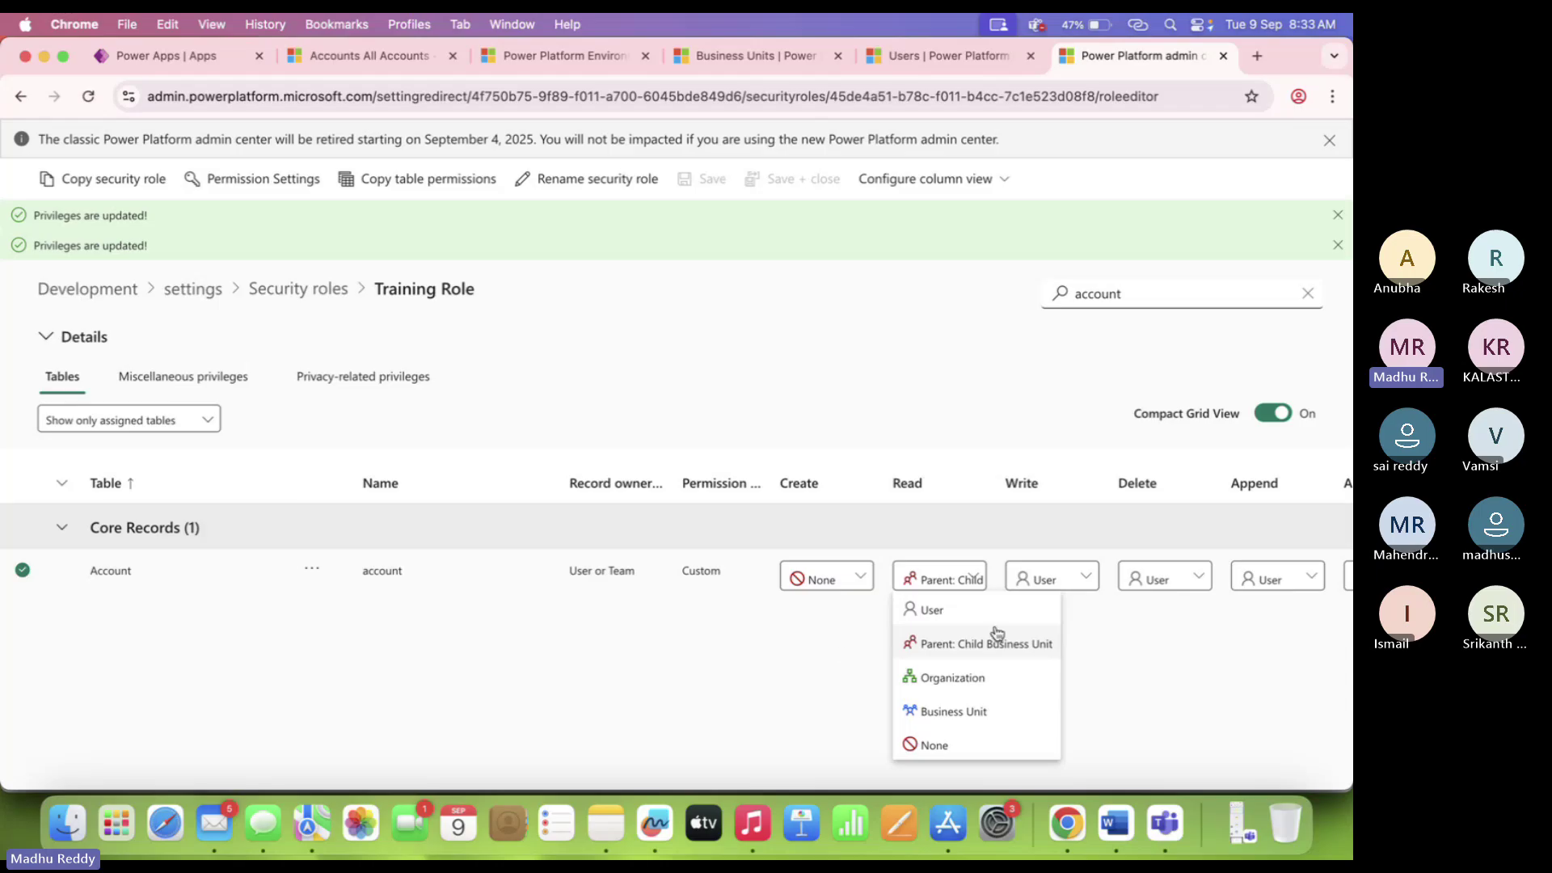
left_click(780, 647)
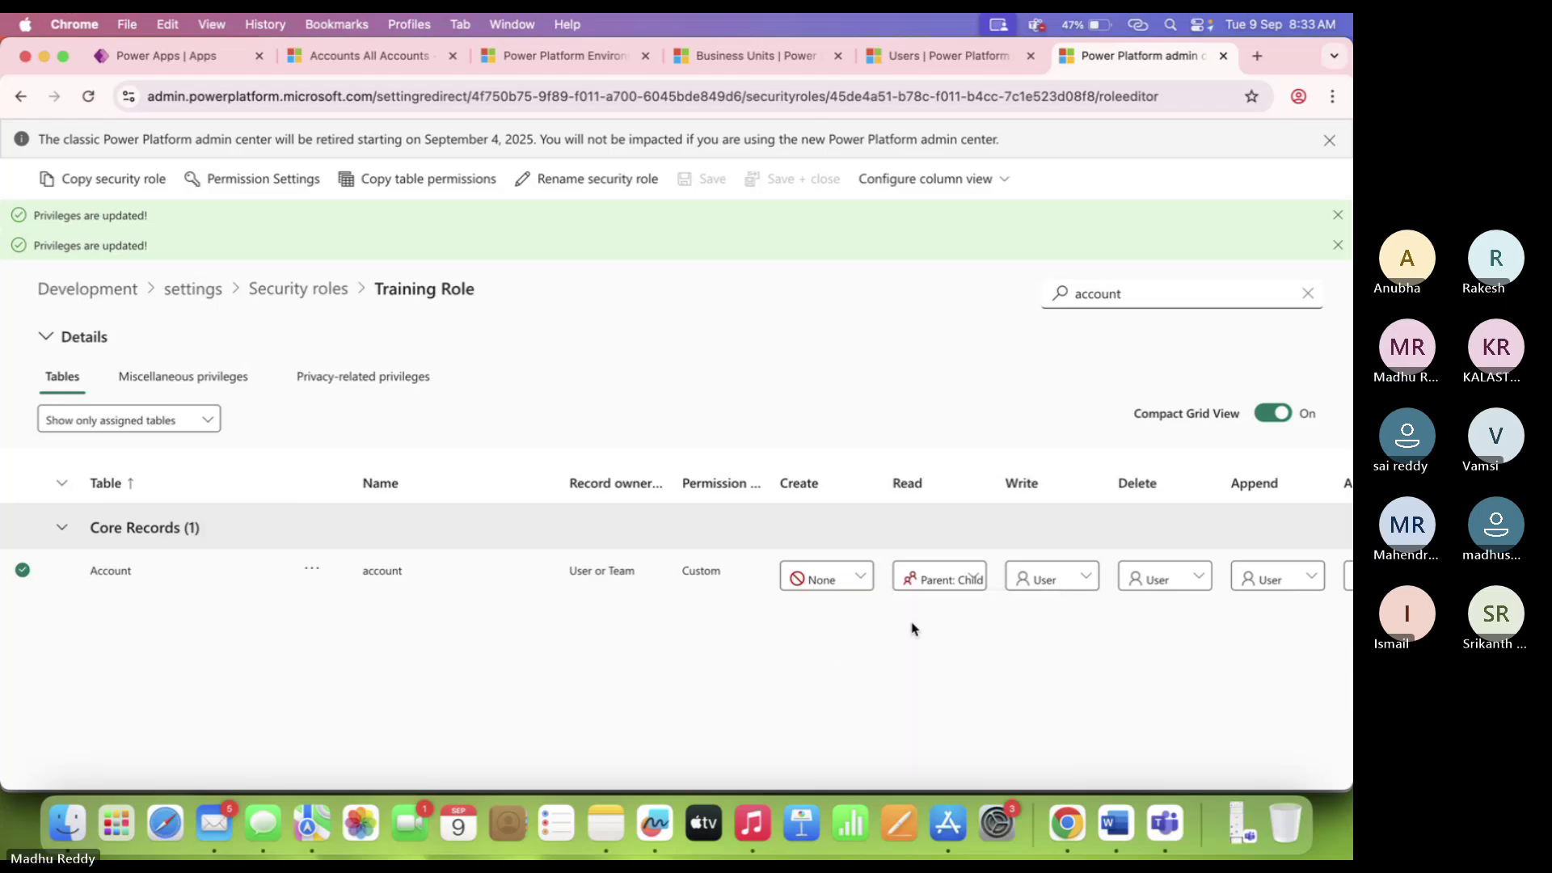
left_click(948, 592)
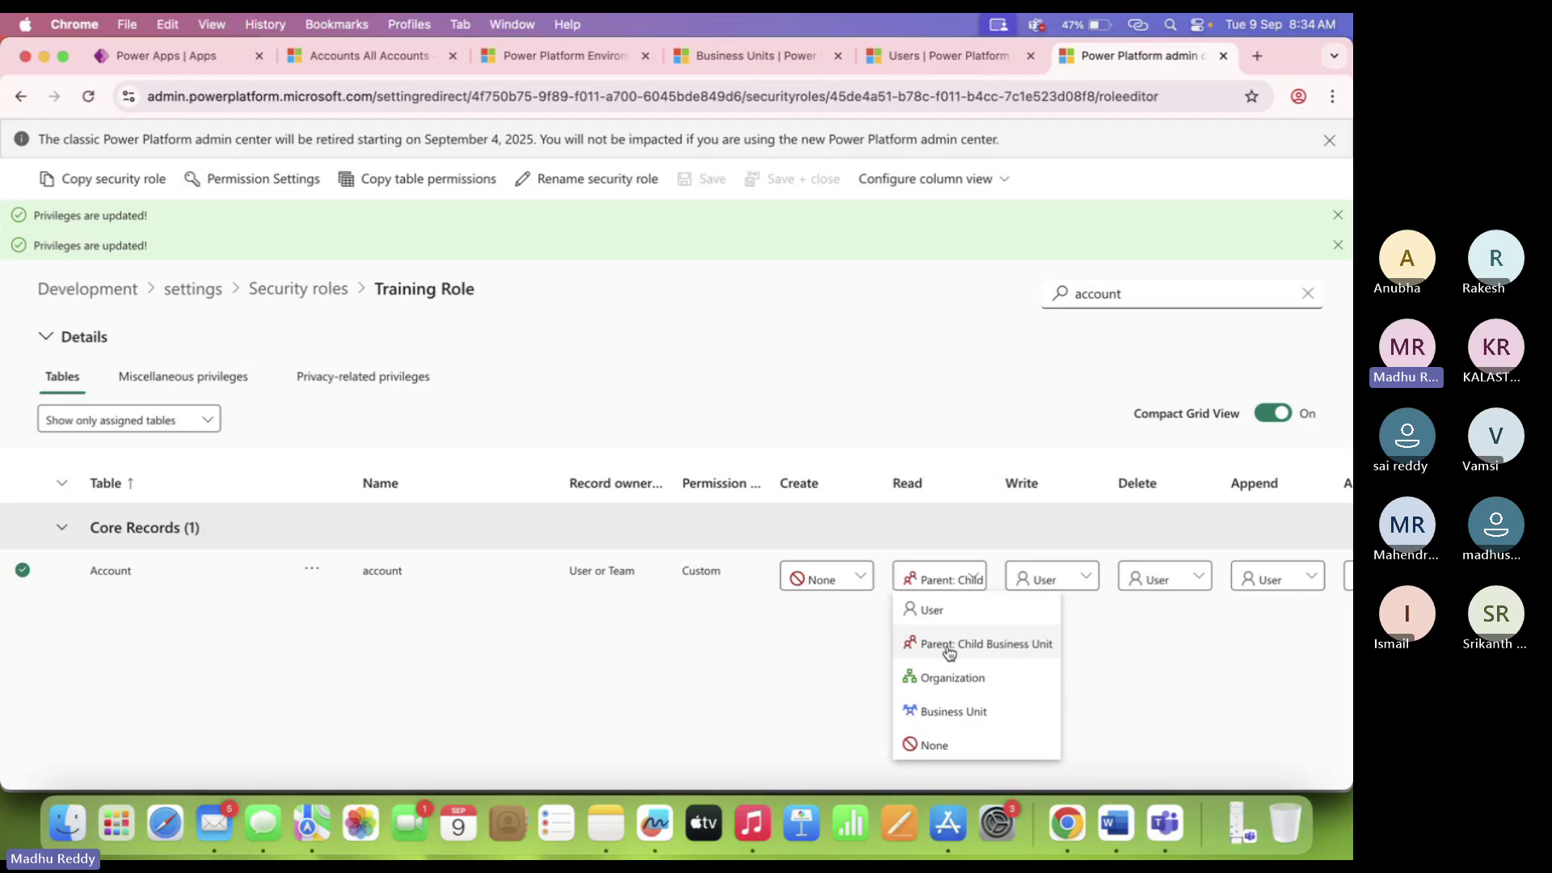
left_click(1087, 651)
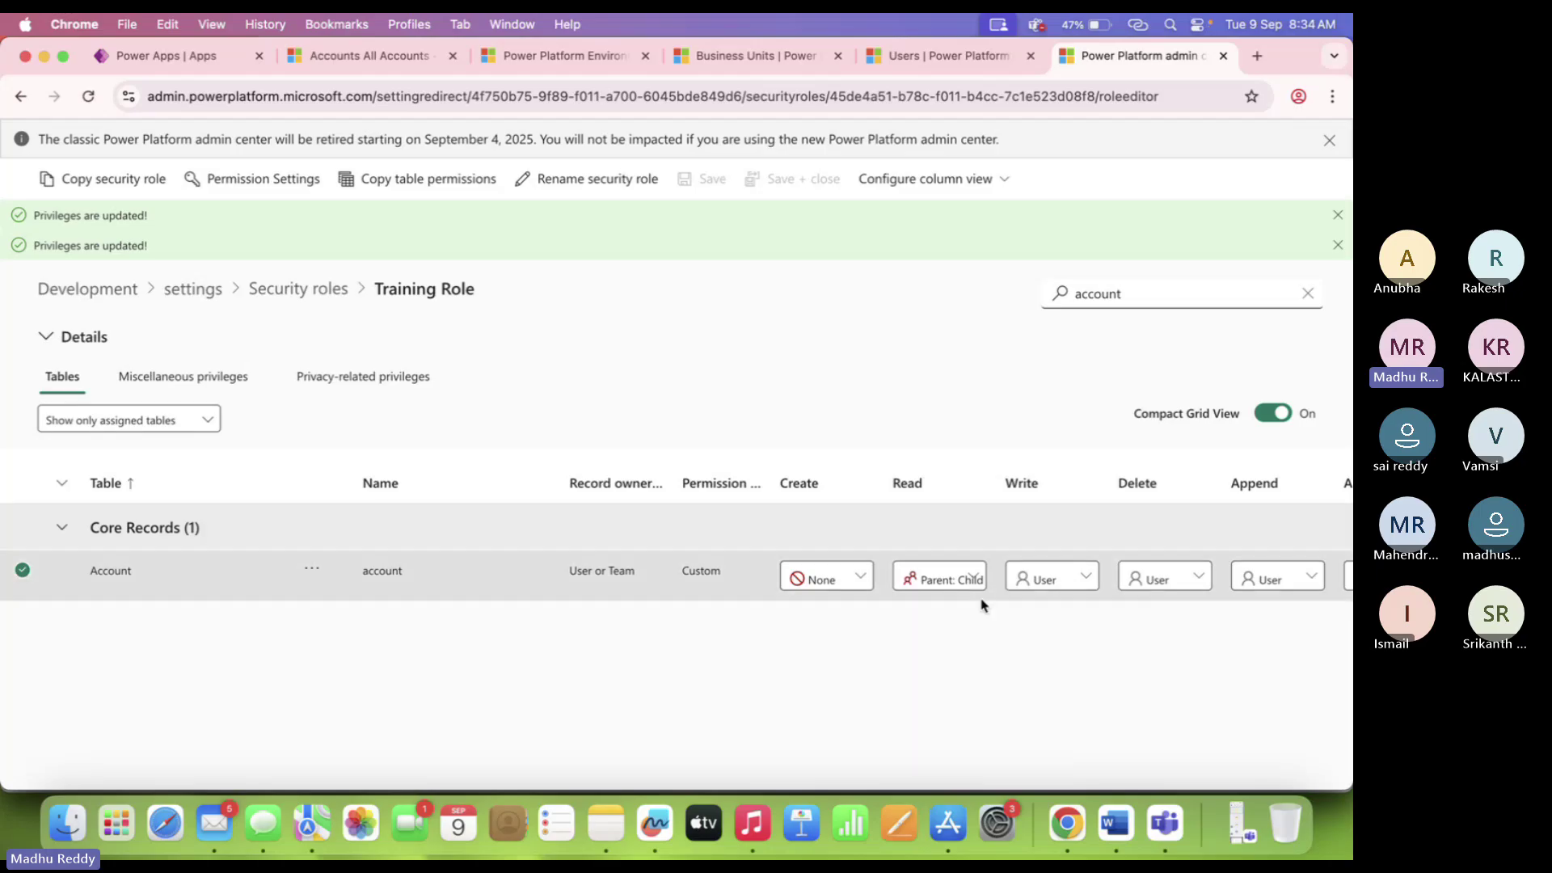
left_click(961, 580)
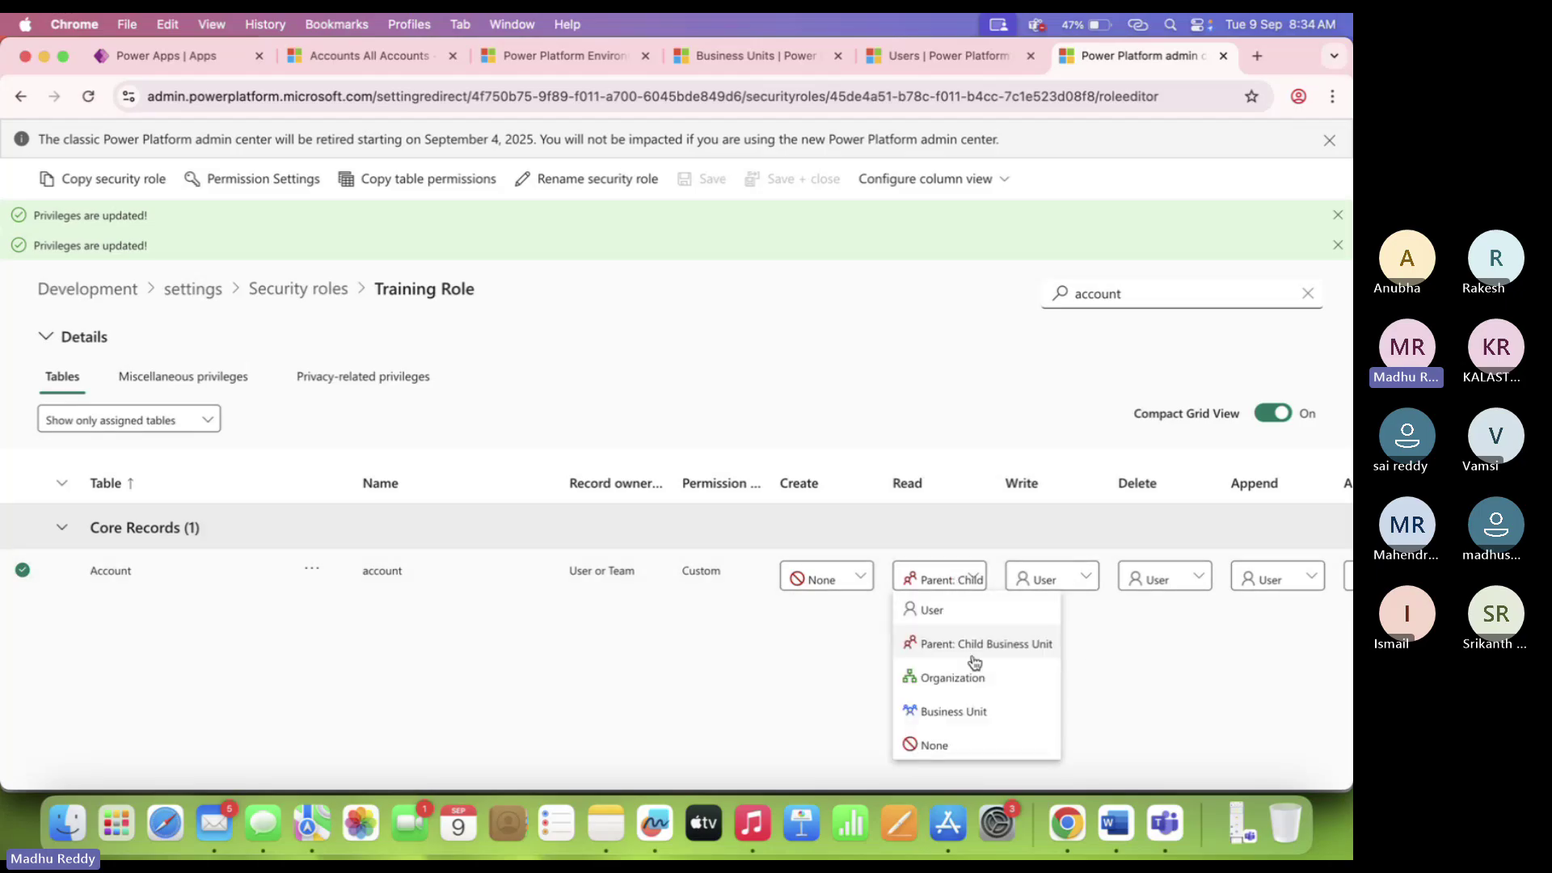
left_click(1093, 672)
Set the Training Role's Account Read privilege to Organization and save the role.
left_click(960, 579)
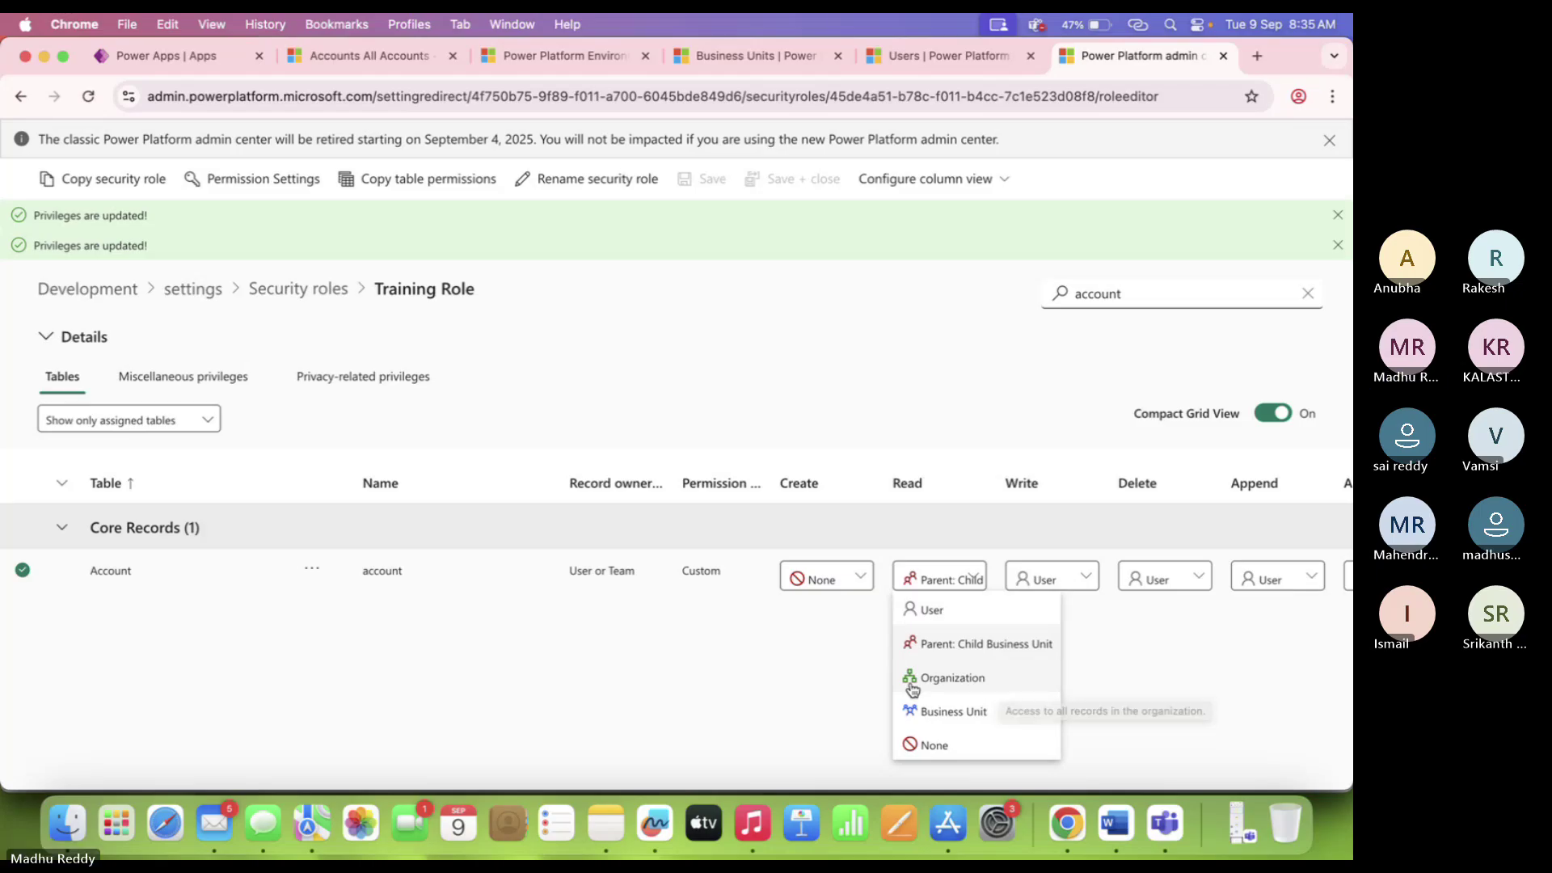
left_click(987, 696)
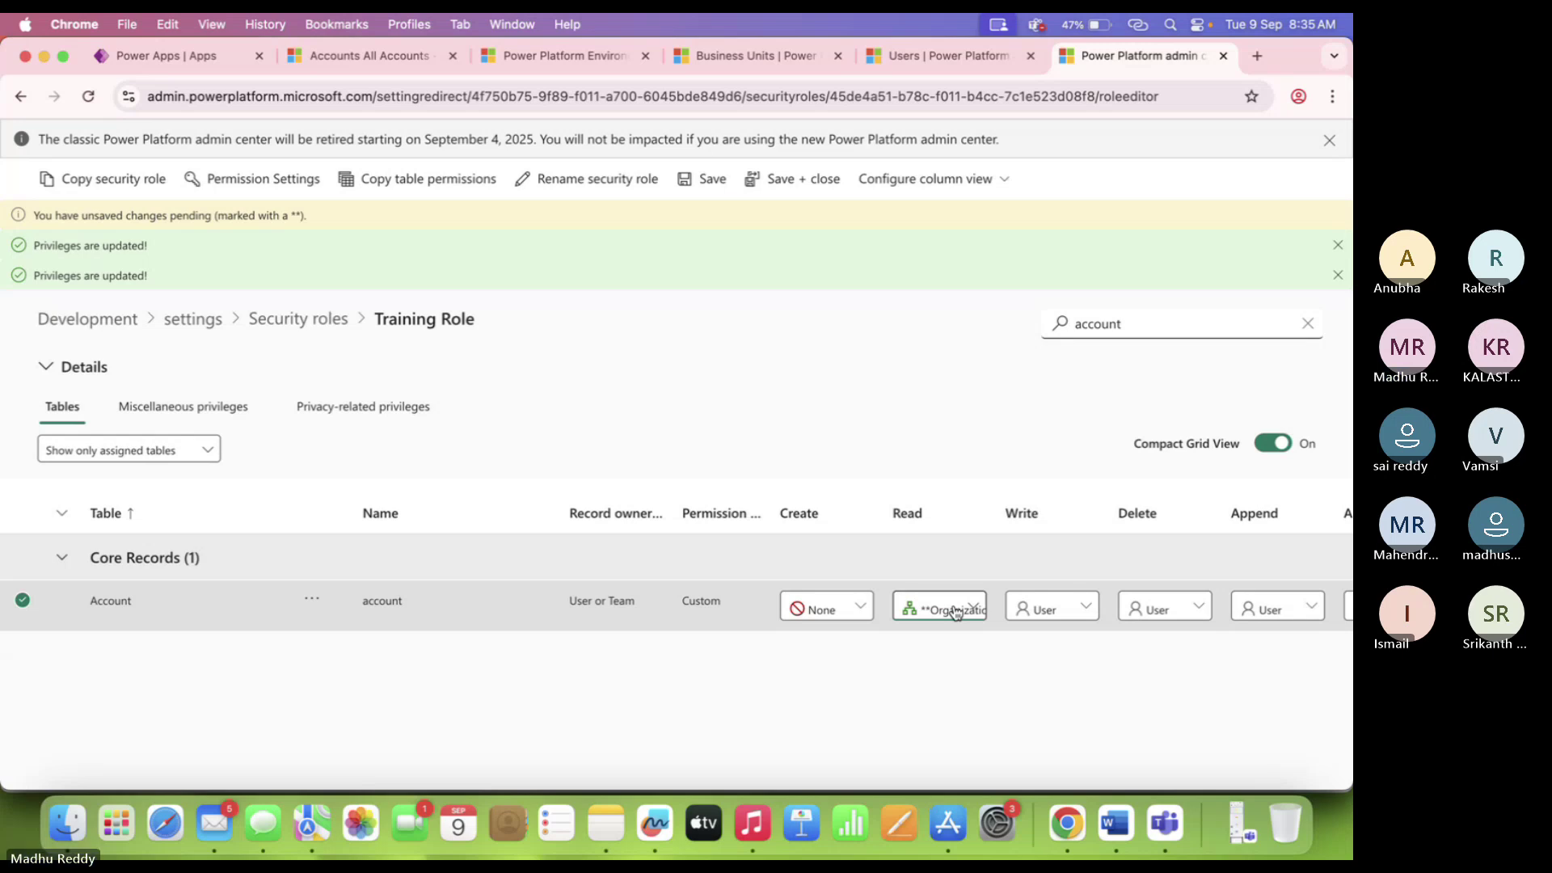
left_click(701, 179)
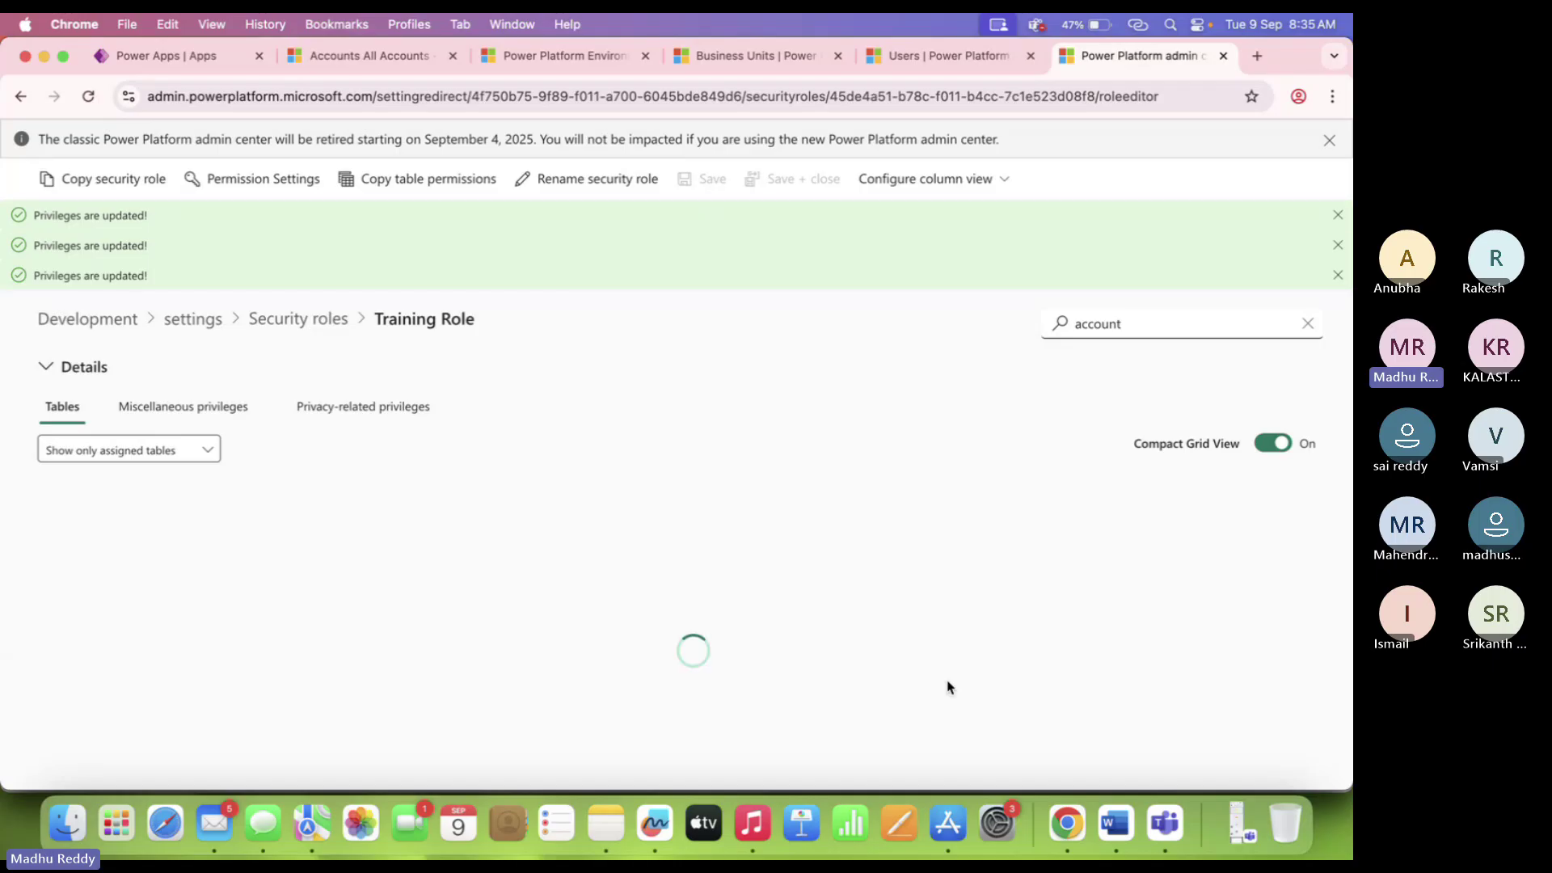
Switch to the User-2 browser profile and reload All Accounts to check which accounts are visible.
left_click(1299, 96)
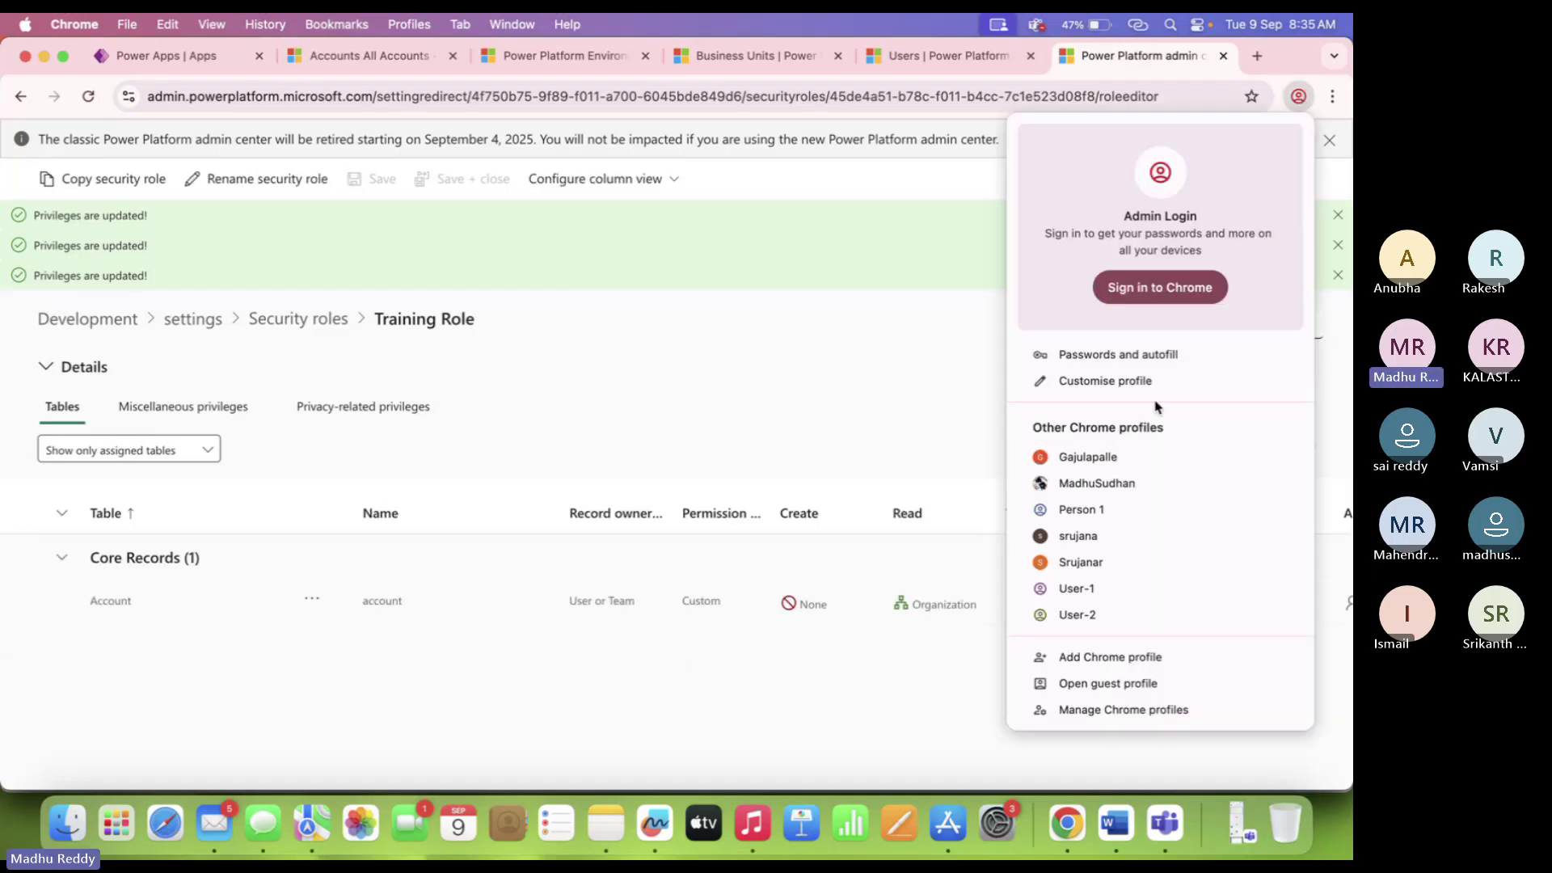
left_click(1079, 614)
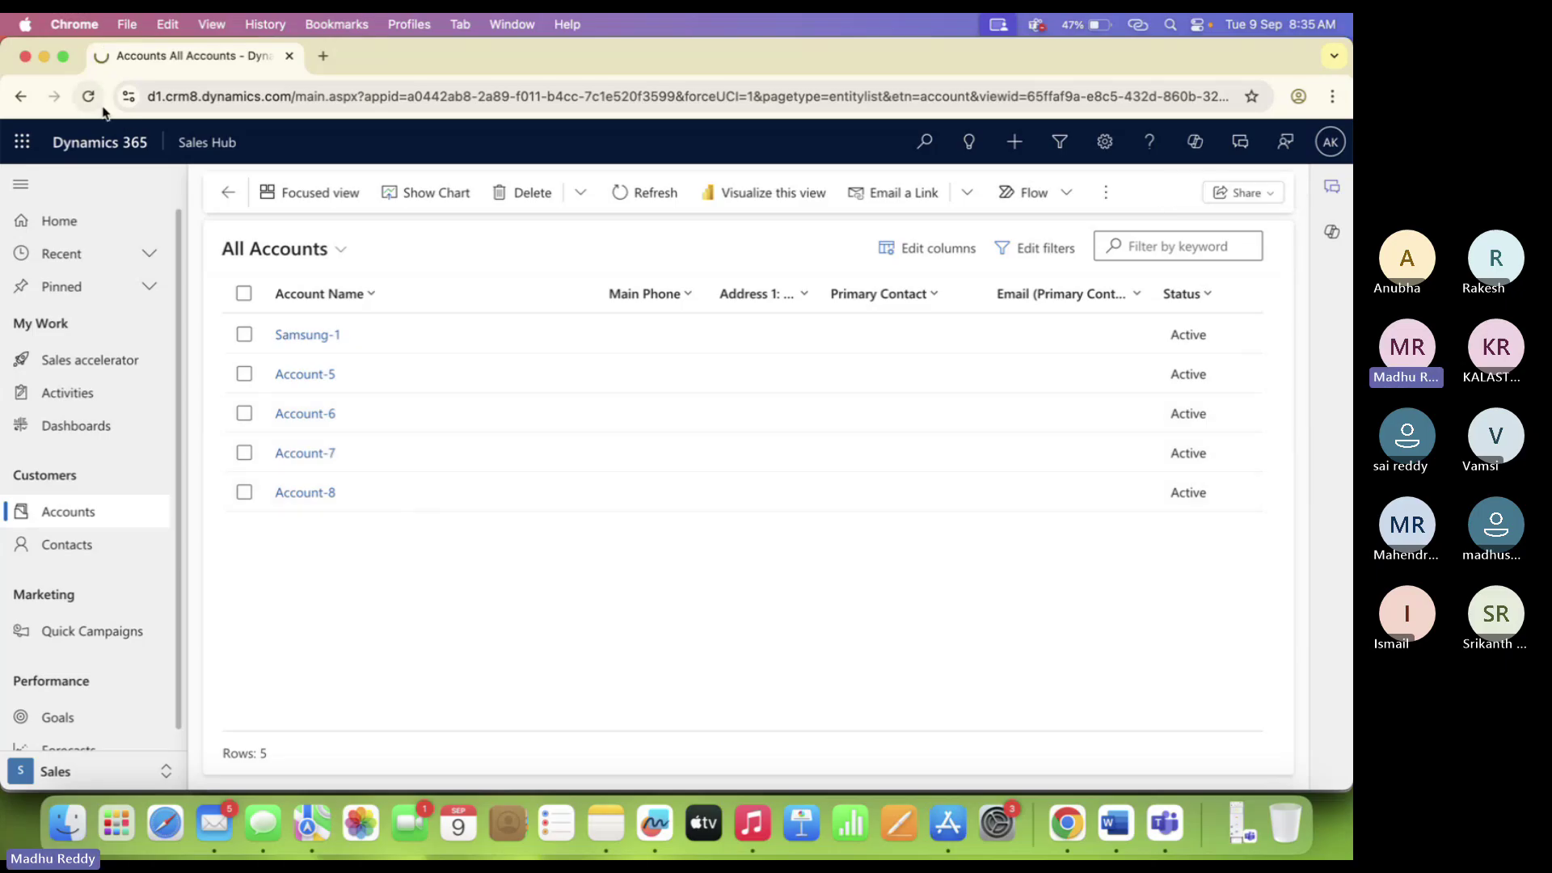
left_click(305, 374)
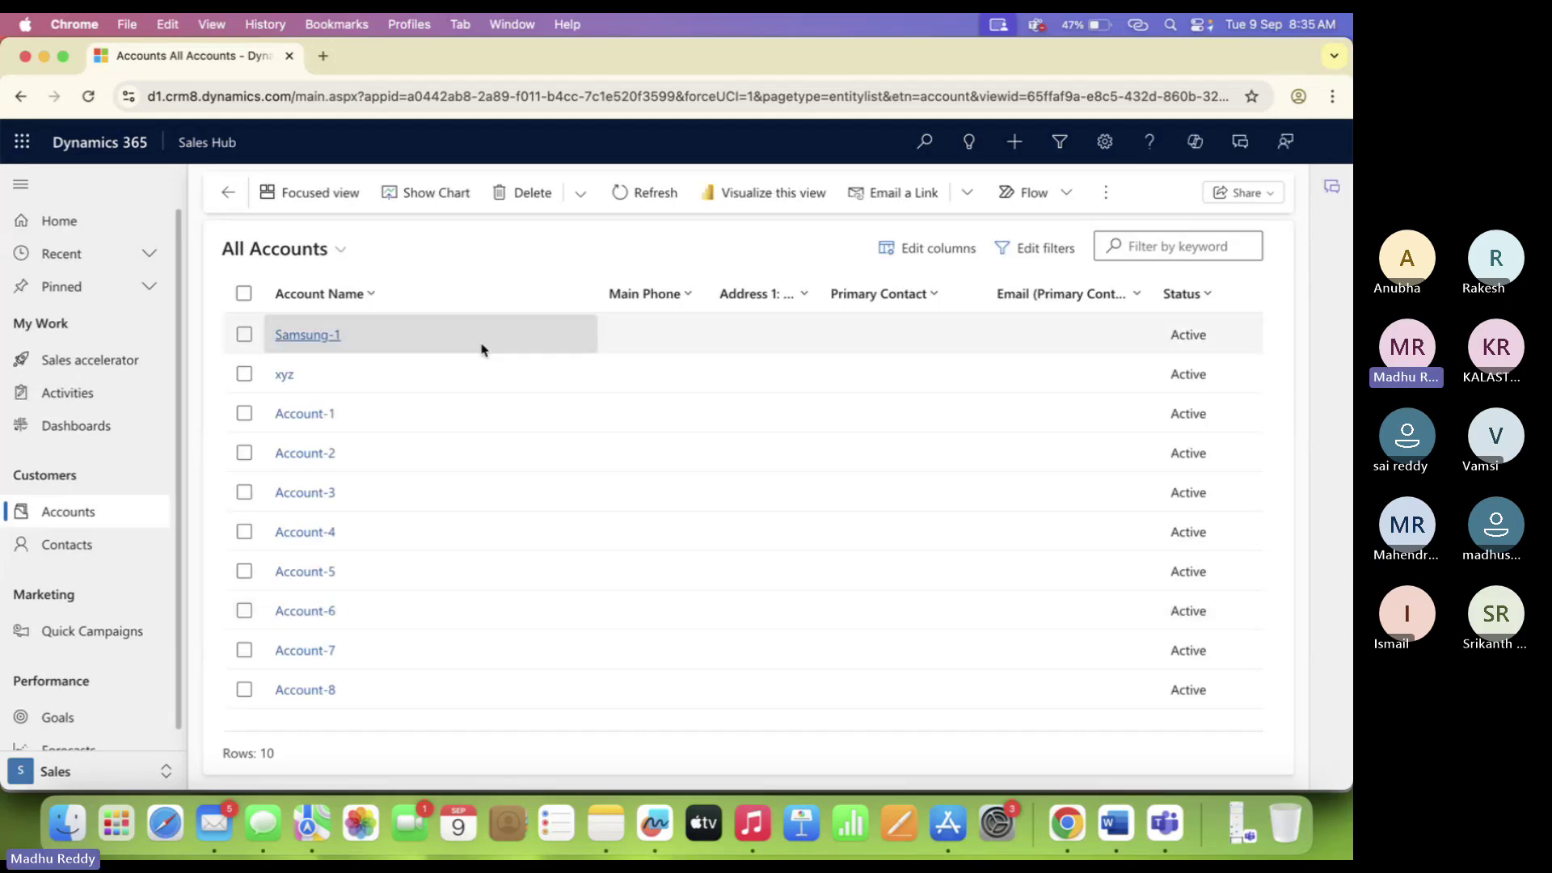
Return to the Admin Login profile and review the Training Role's Account Read access levels from User to None, leaving Organization selected.
left_click(1300, 98)
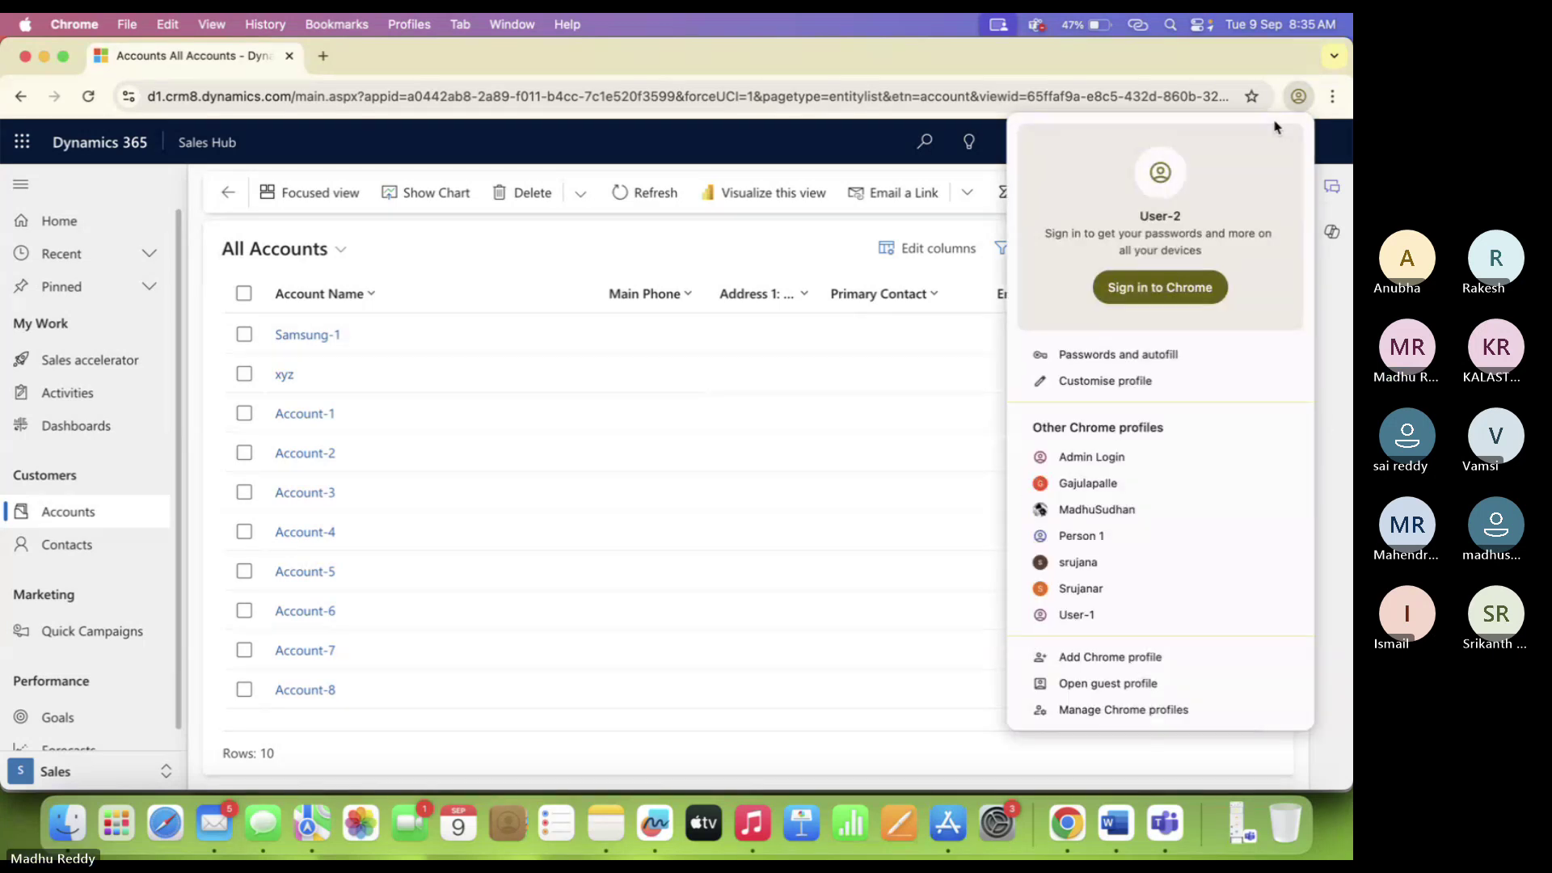
left_click(1091, 456)
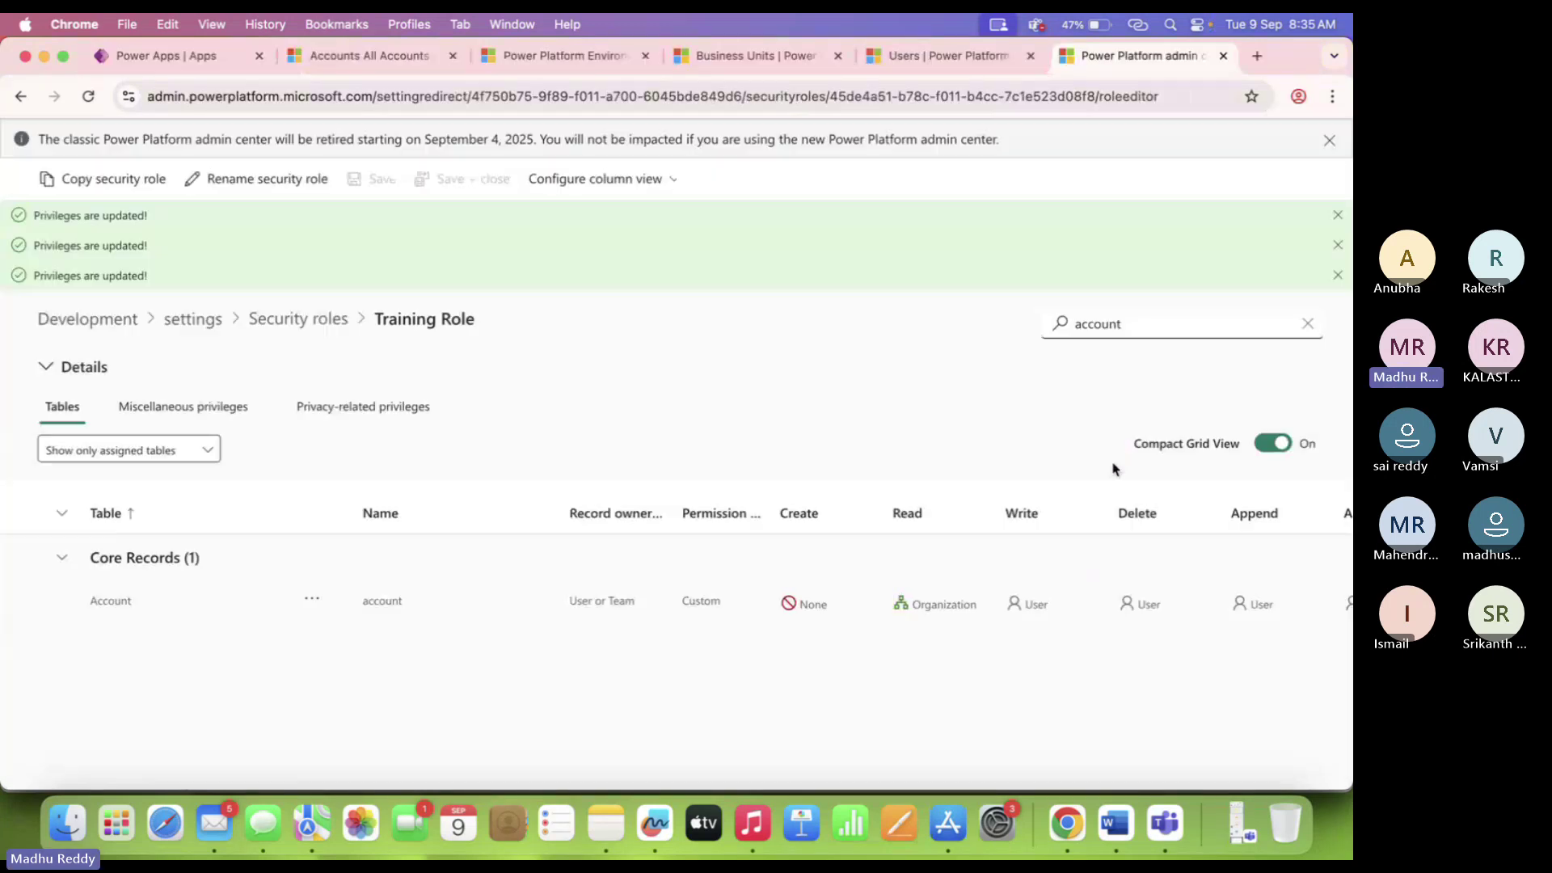
left_click(931, 607)
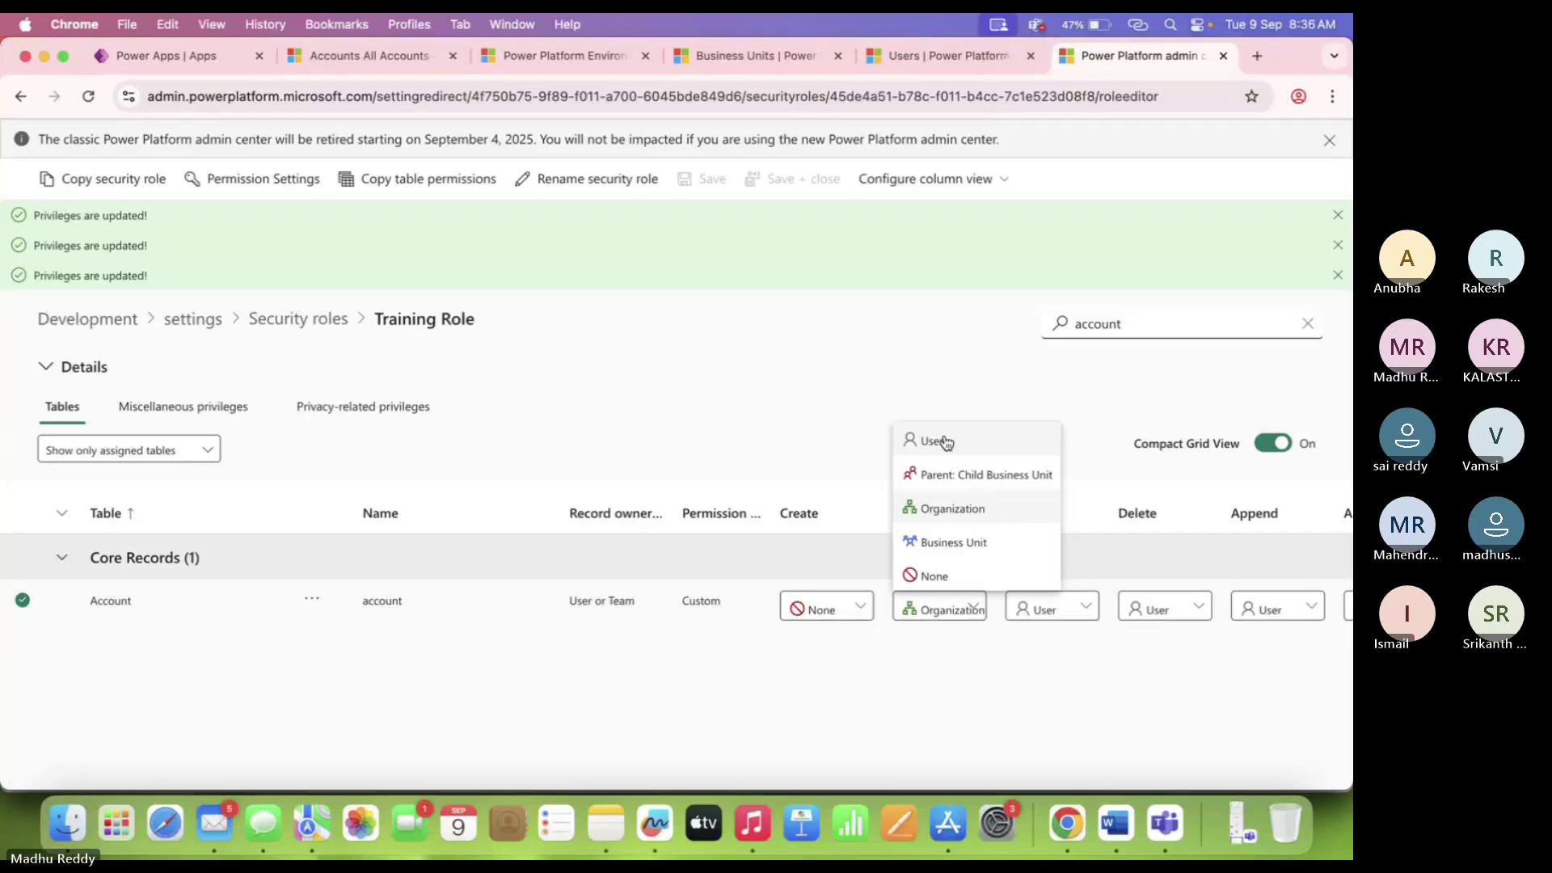
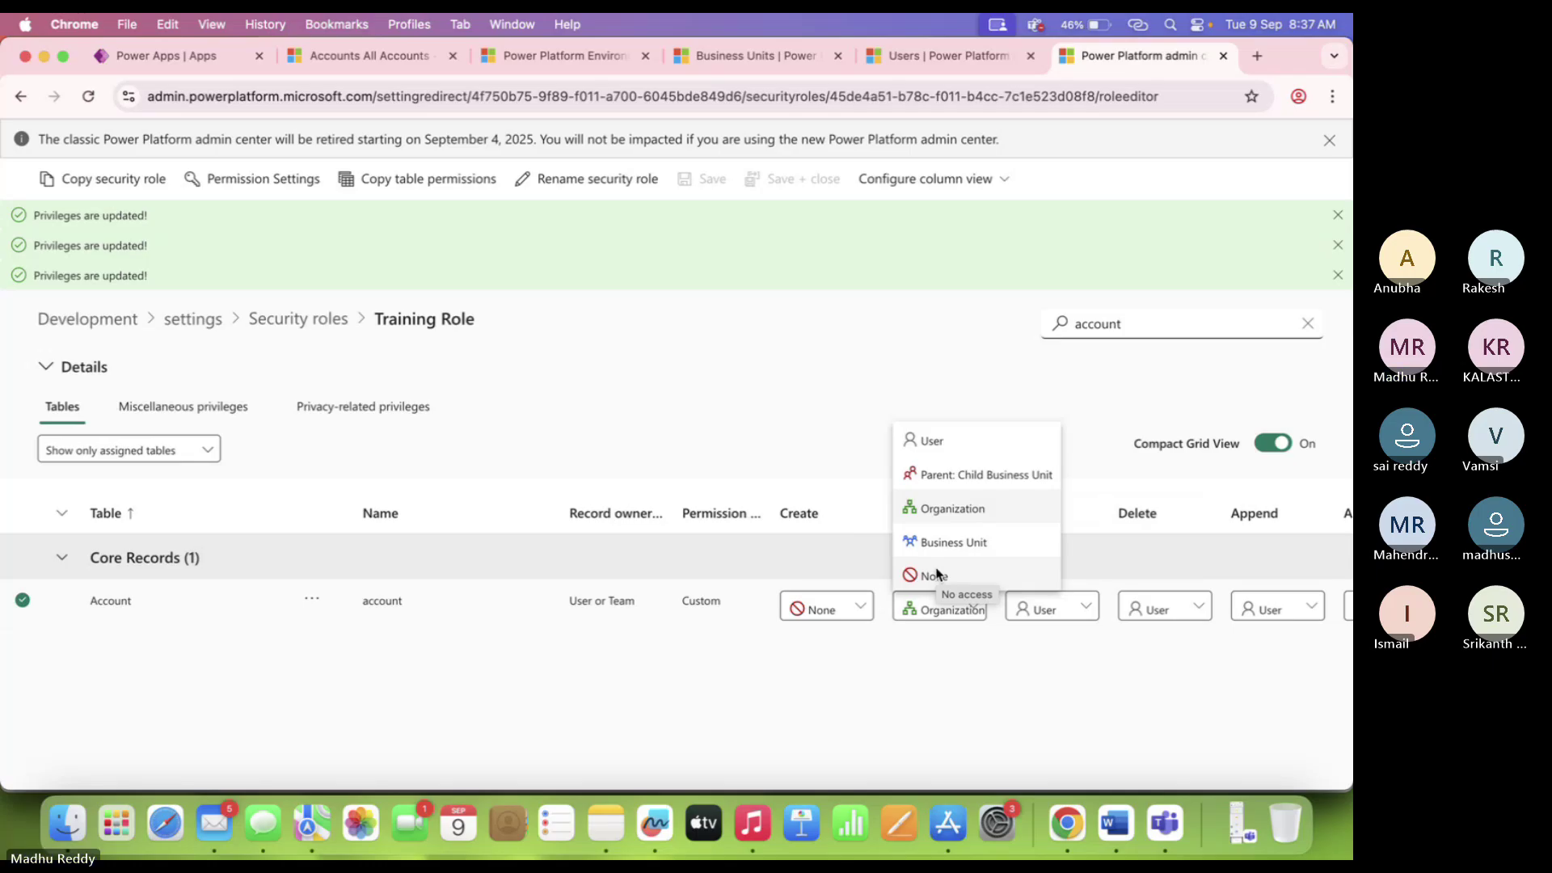
left_click(907, 673)
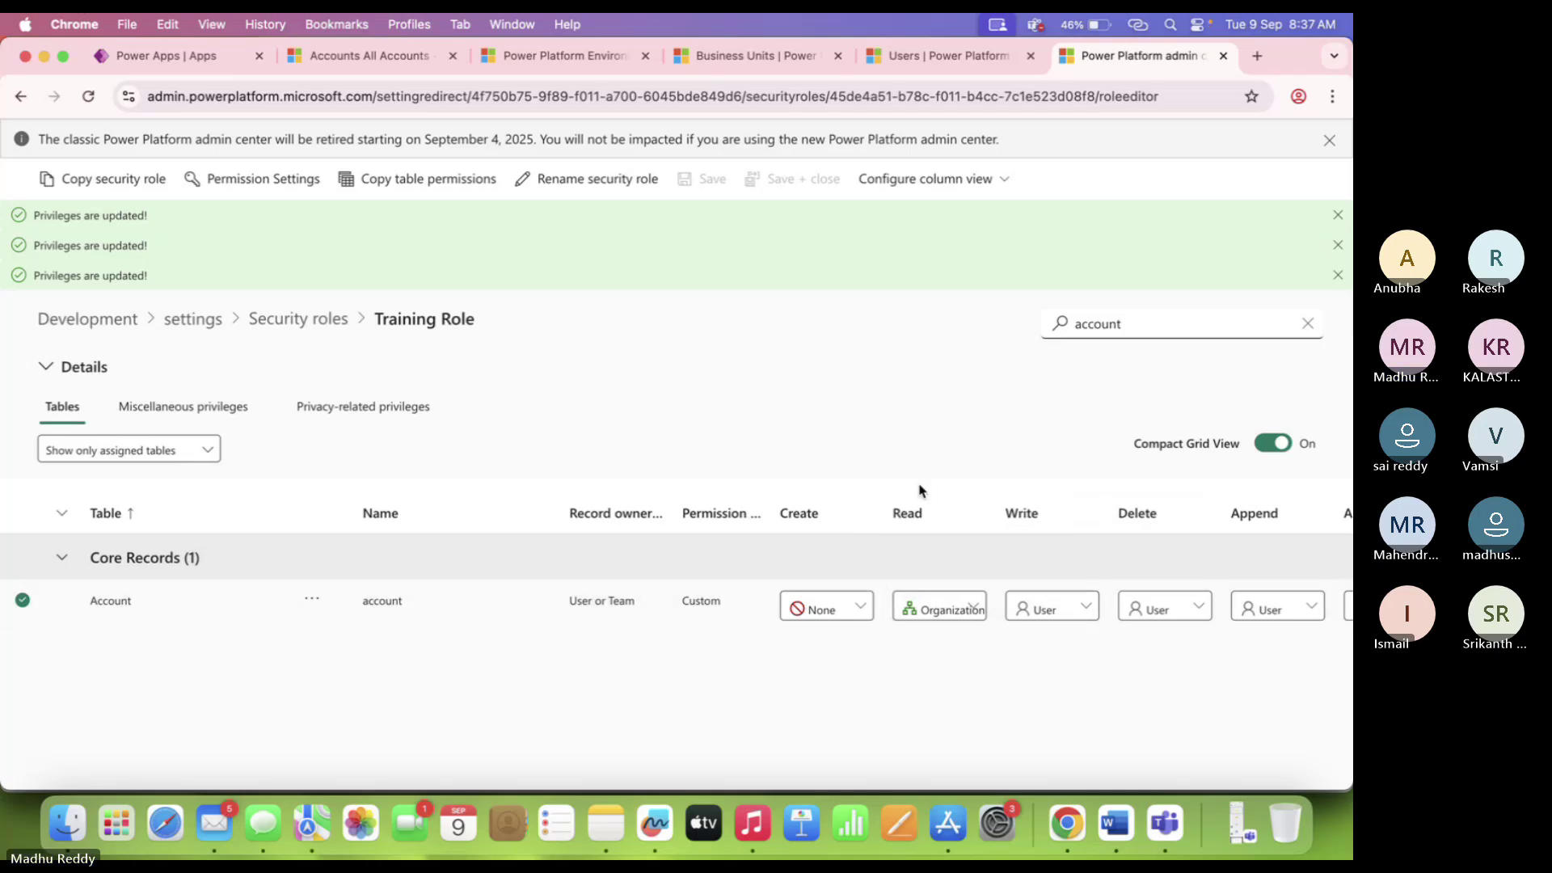
left_click(940, 604)
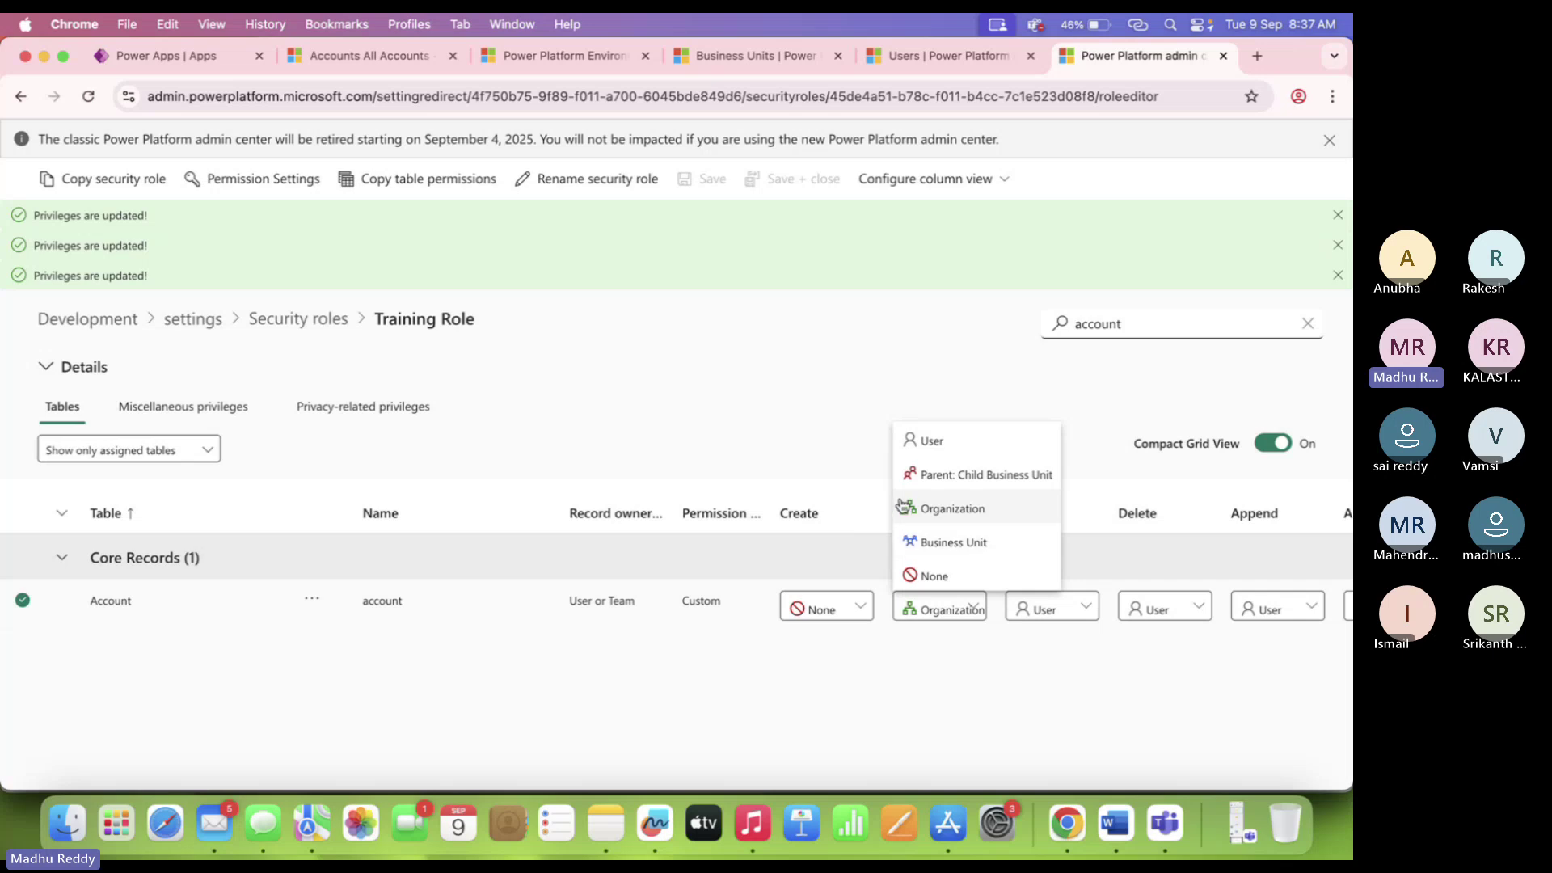
left_click(886, 692)
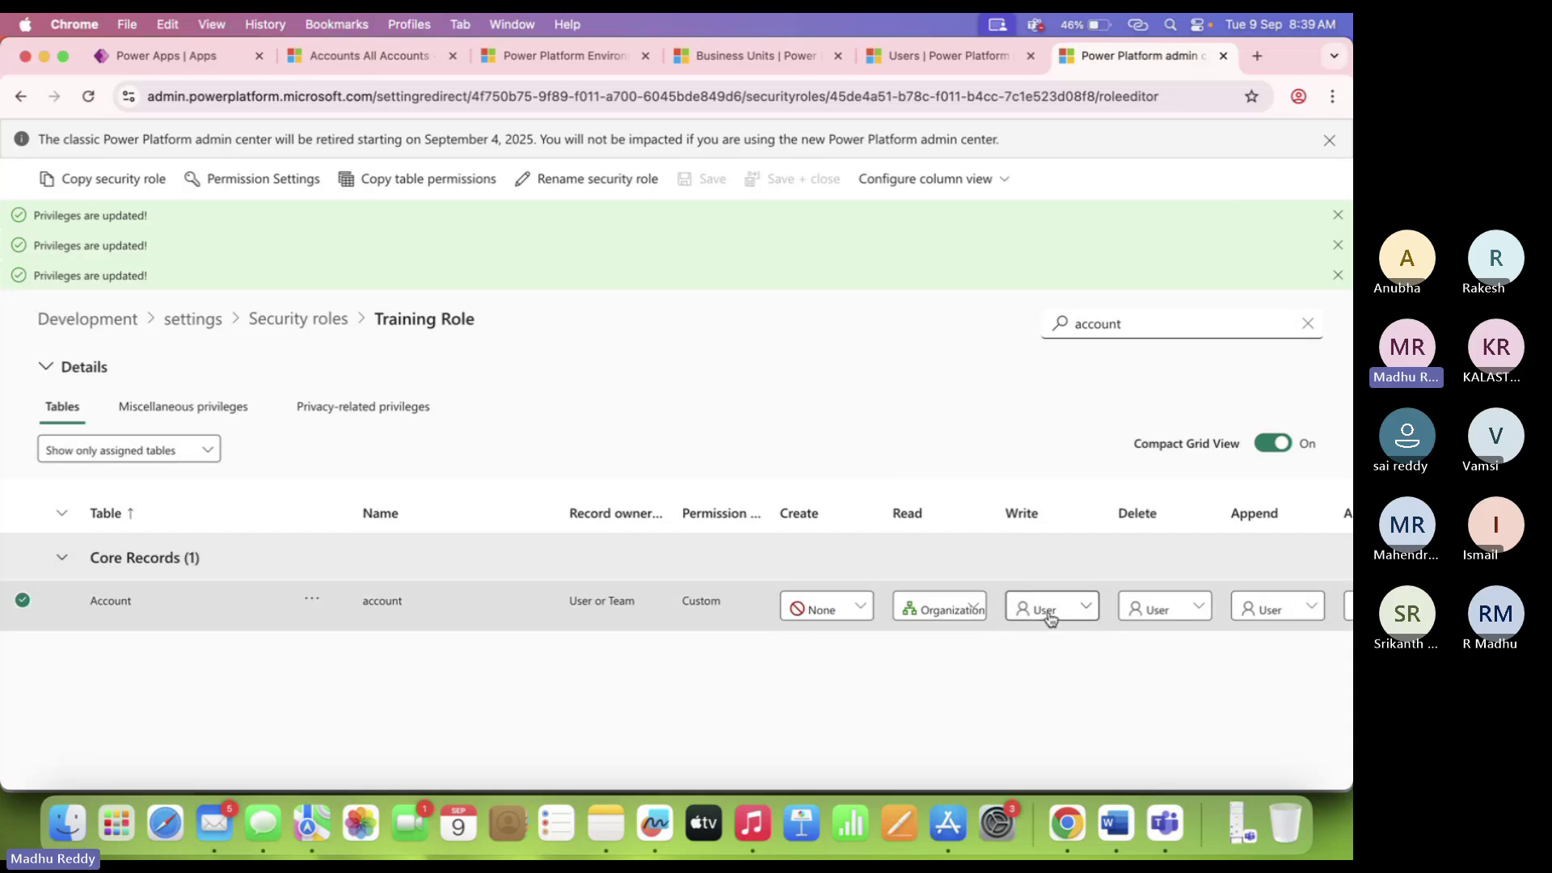
Switch to the User-1 browser profile and reload All Accounts to check which accounts are visible.
left_click(1299, 97)
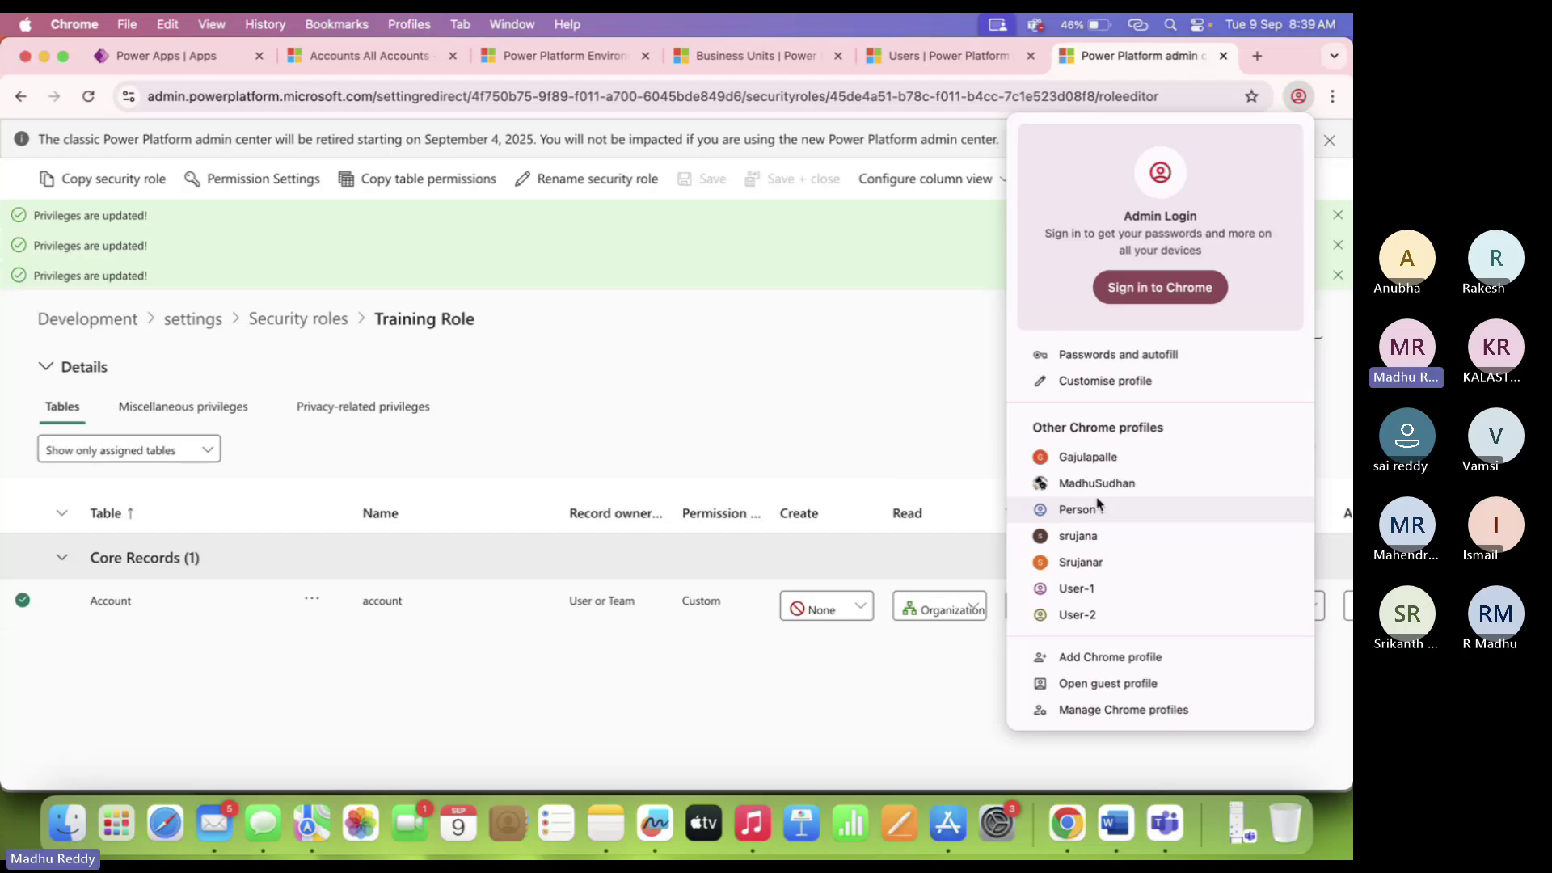
left_click(1106, 598)
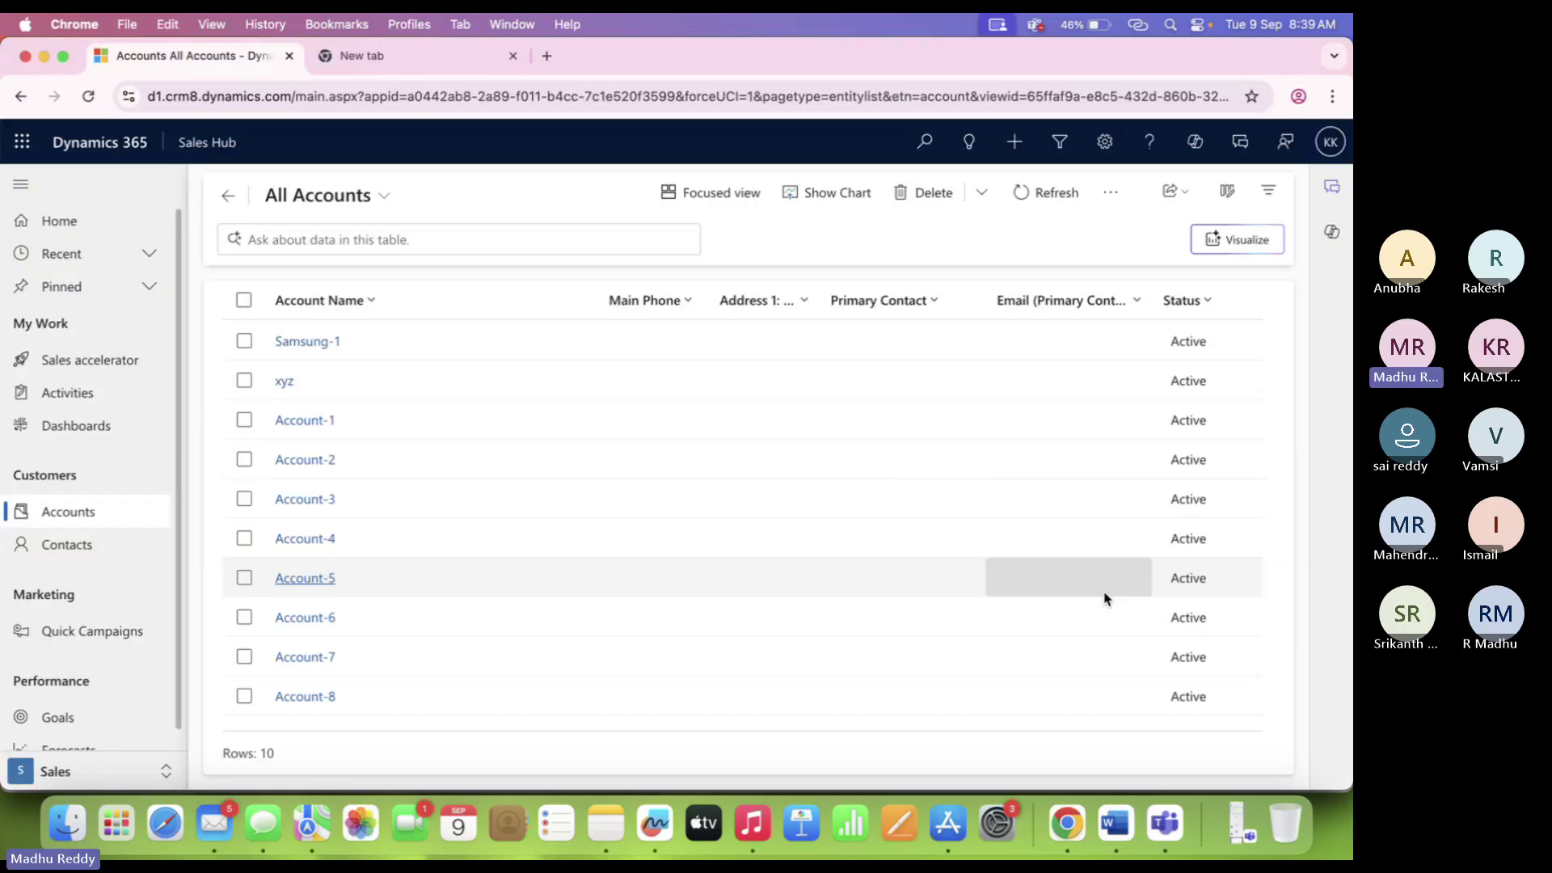
left_click(88, 97)
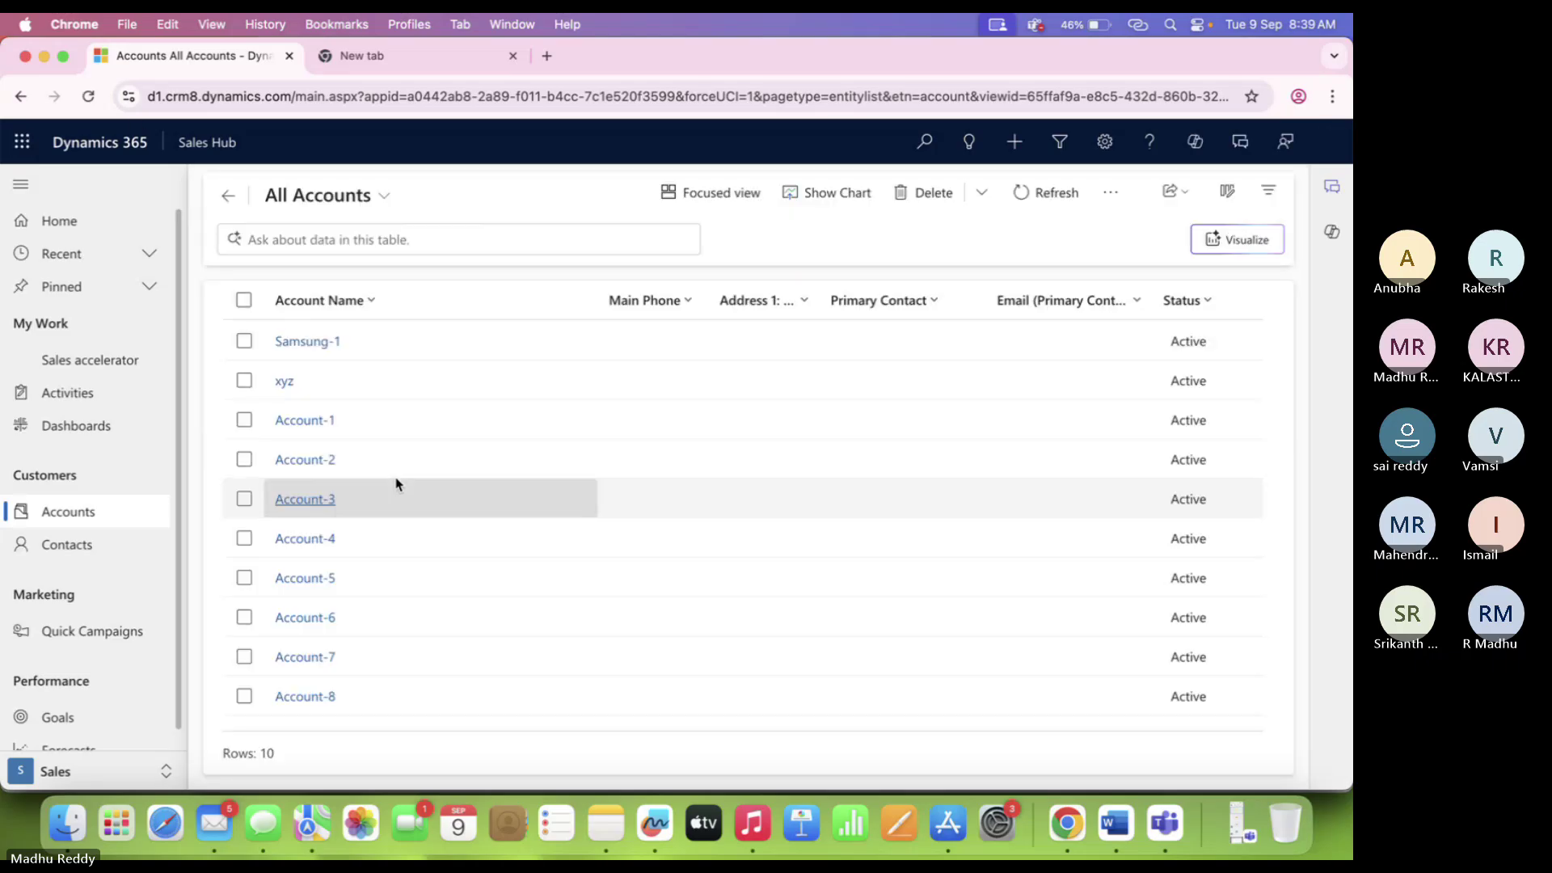
Open Account-1, set its Phone field to "adn m,c", save the record, and return to All Accounts.
double_click(384, 426)
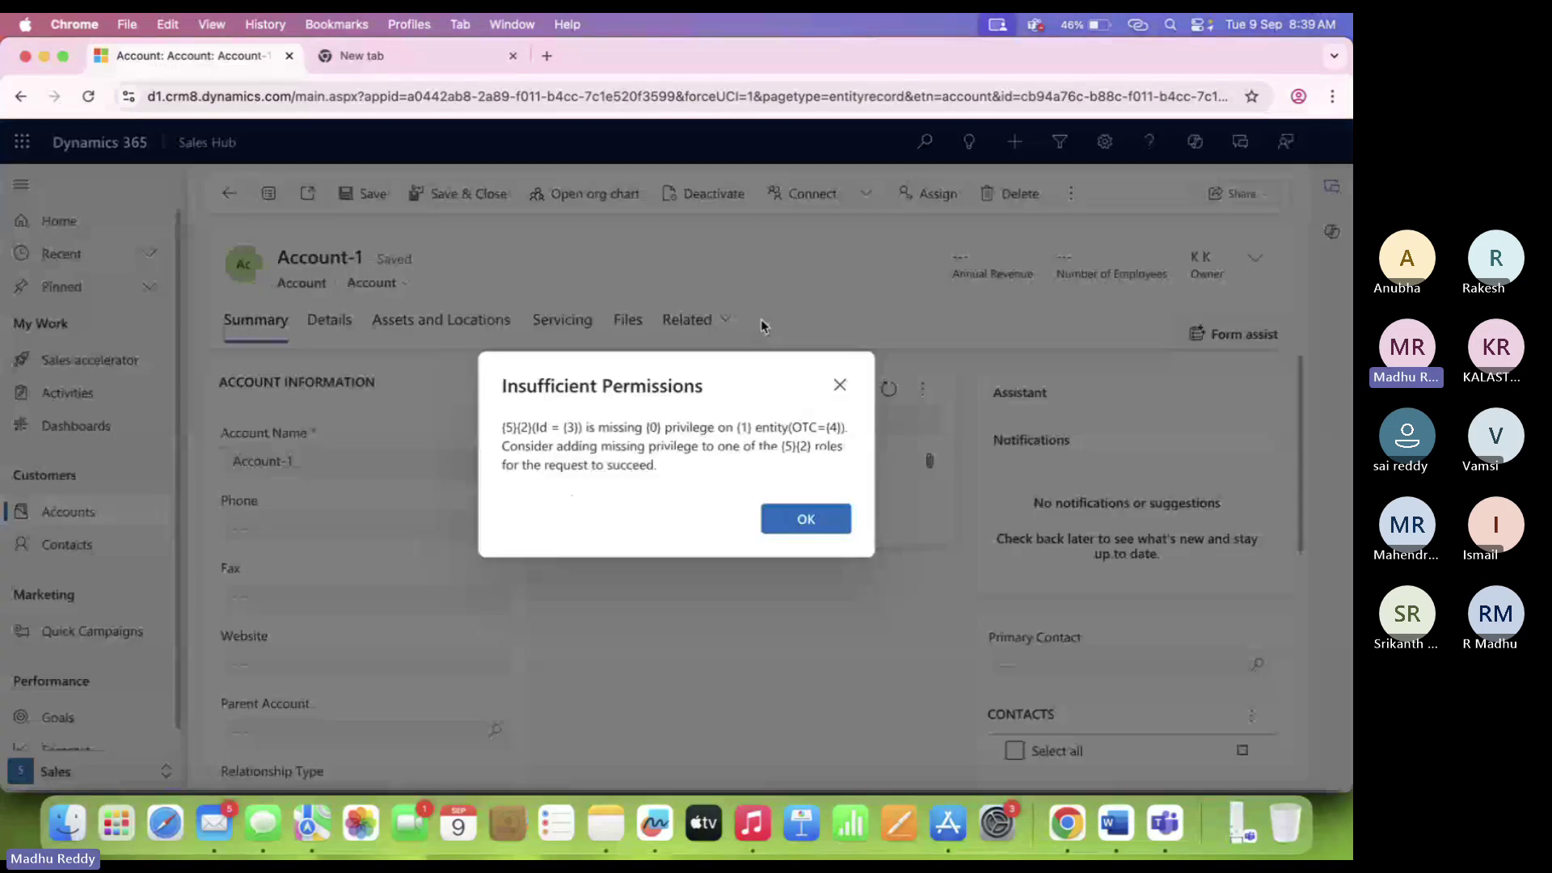
left_click(806, 530)
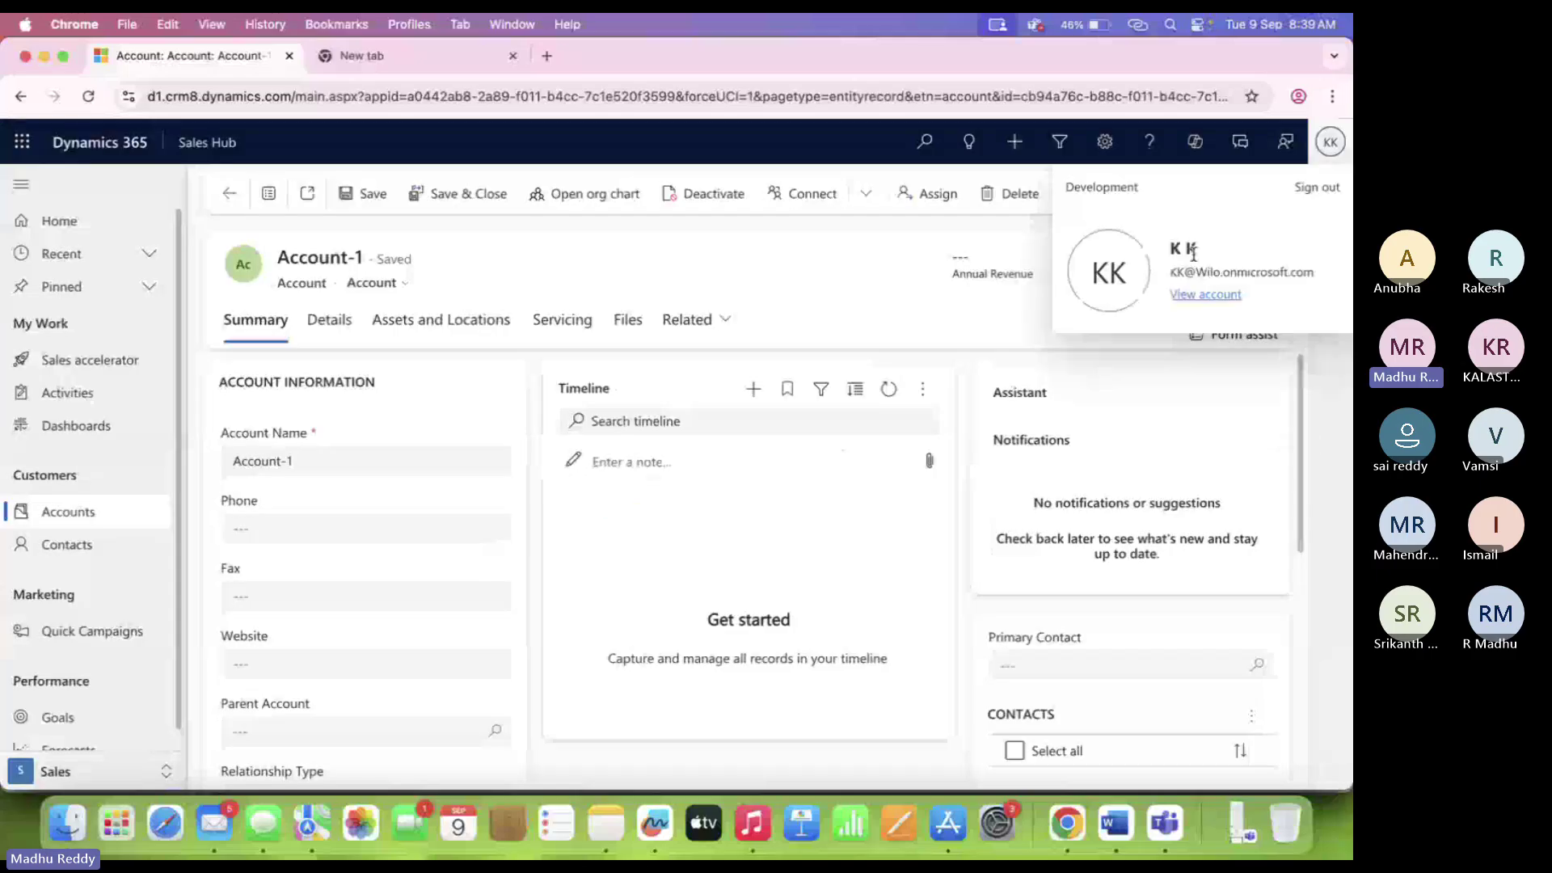
left_click(365, 462)
left_click(365, 529)
type("adn m,c")
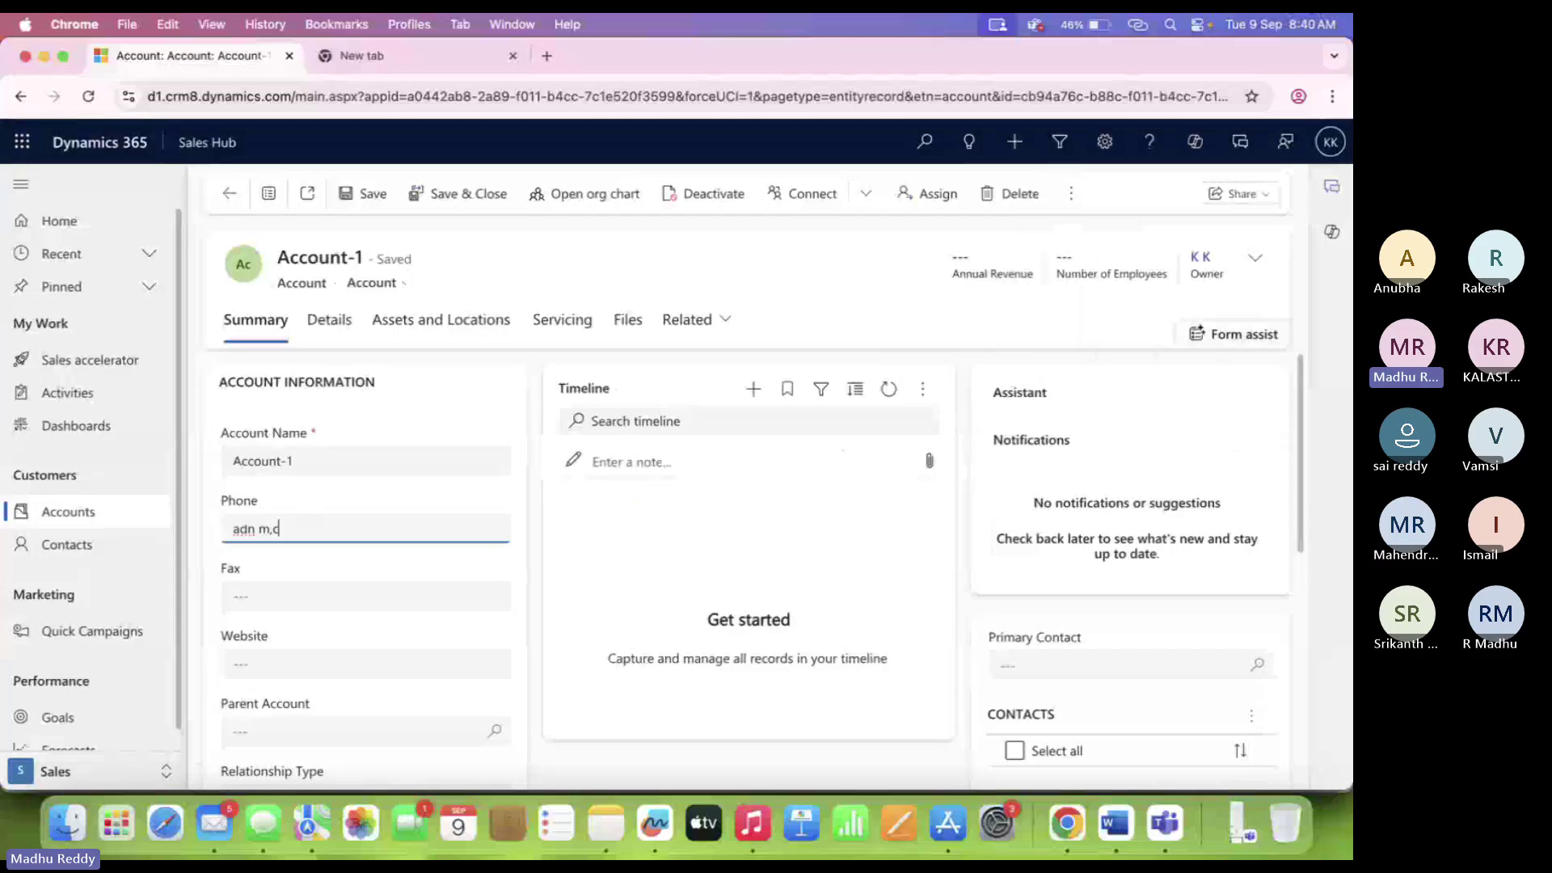
left_click(378, 500)
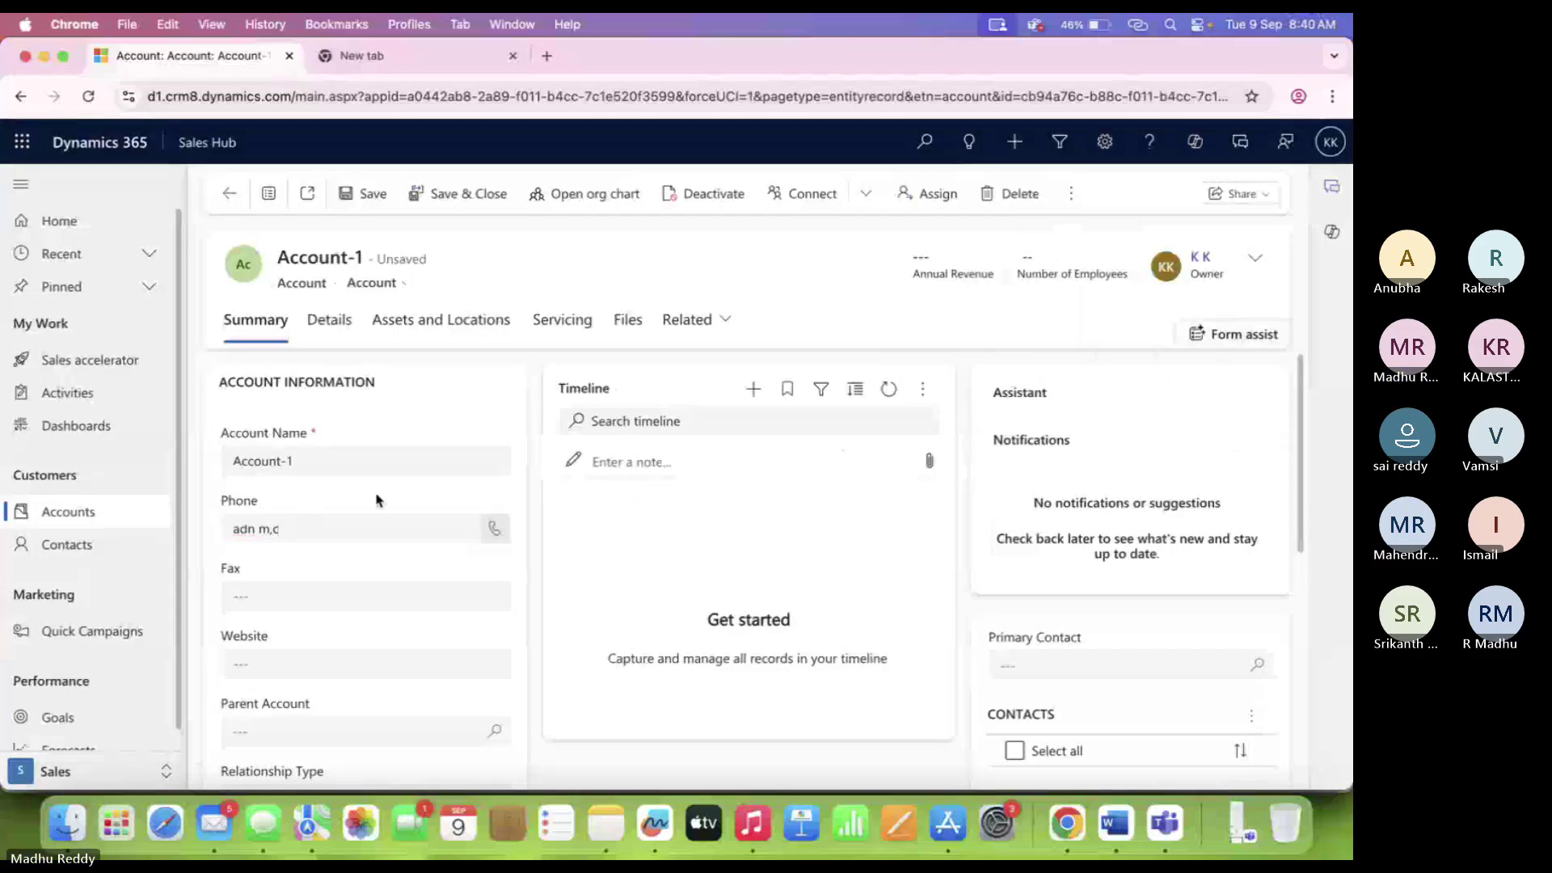
left_click(365, 207)
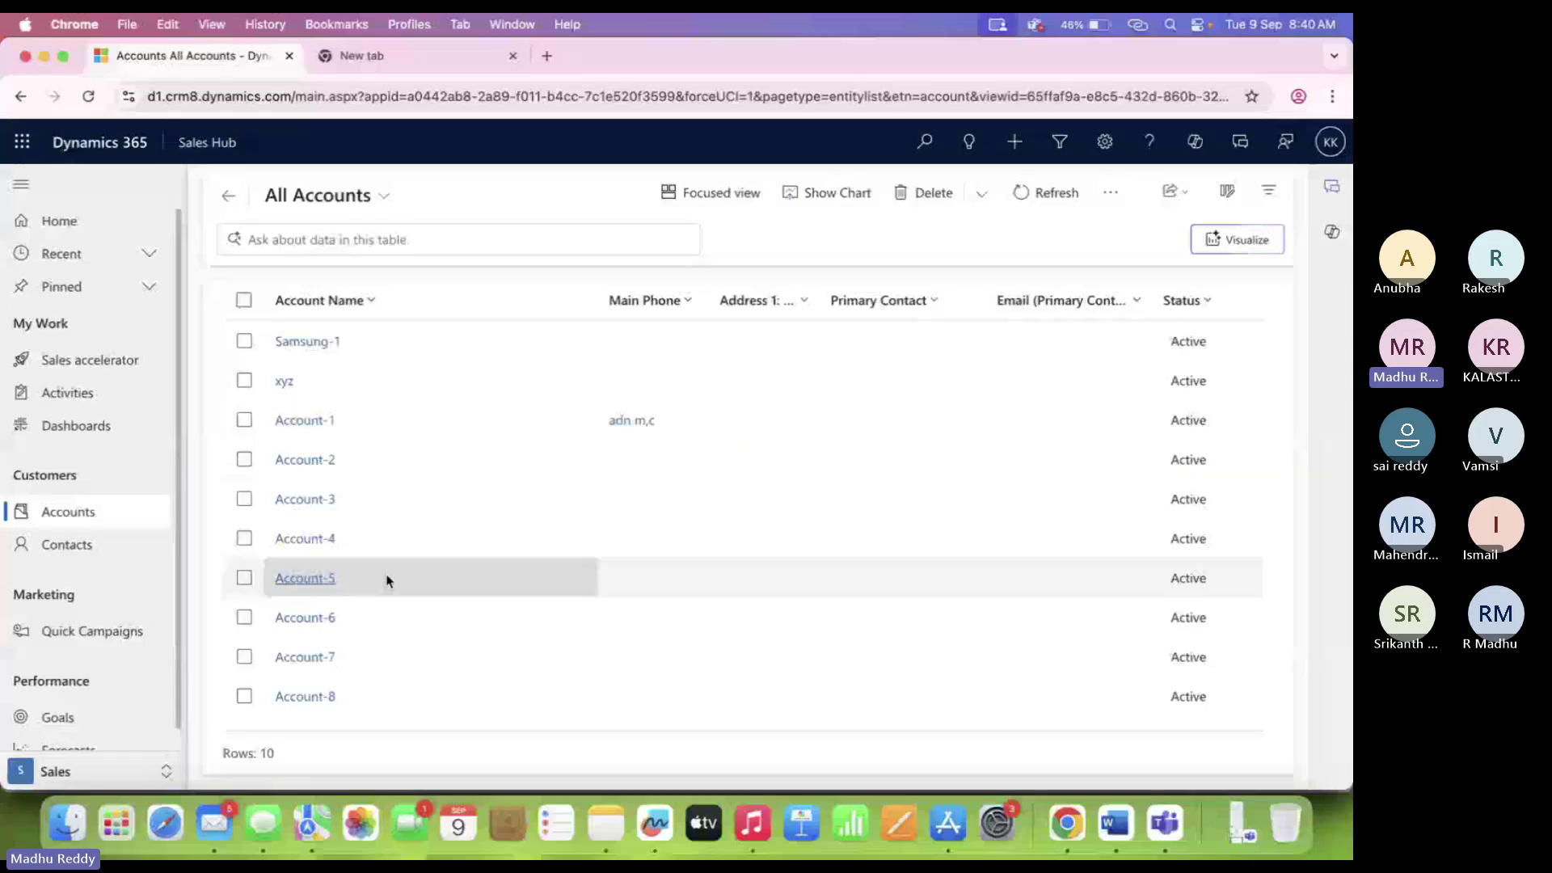
Open Account-5 as User-1, dismiss the permissions dialog, and check its edit access against the signed-in user and the record's owner.
double_click(387, 579)
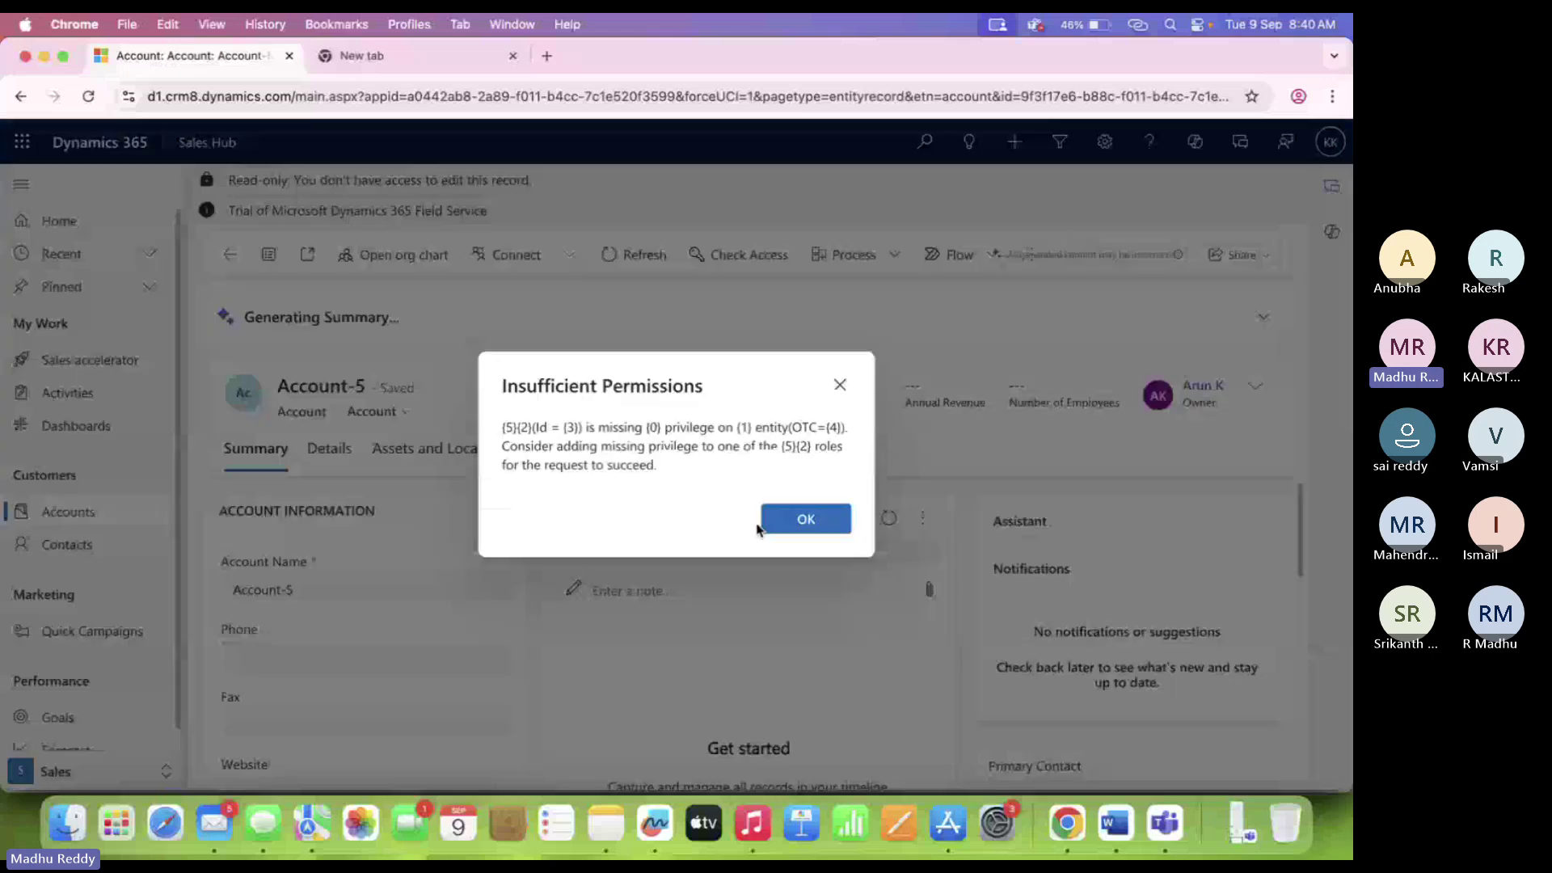
left_click(776, 521)
left_click_drag(236, 180, 534, 180)
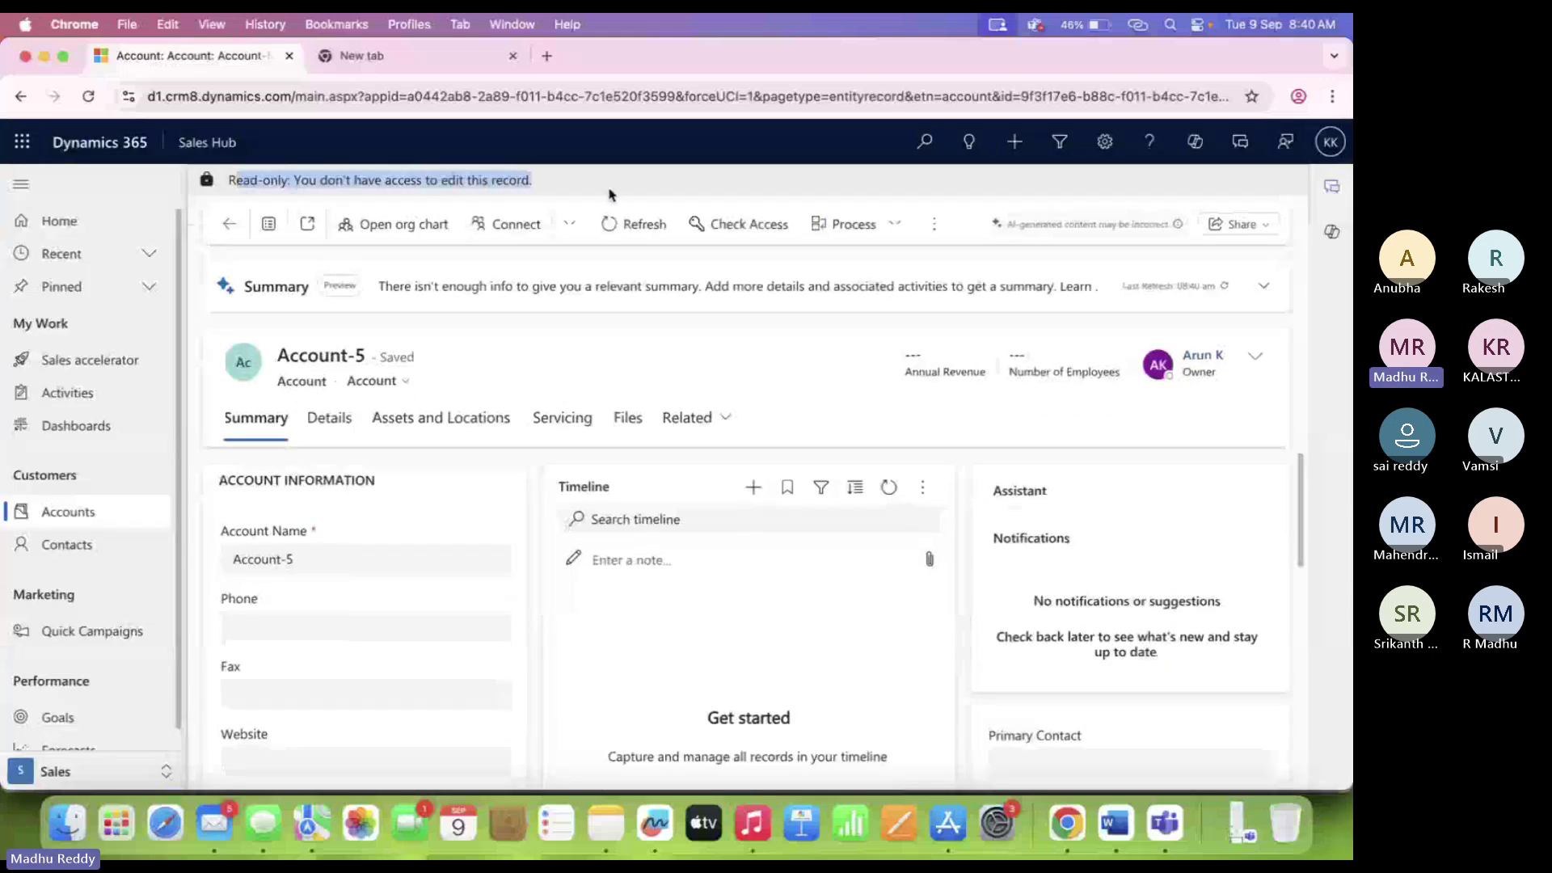
left_click(1330, 145)
left_click(948, 188)
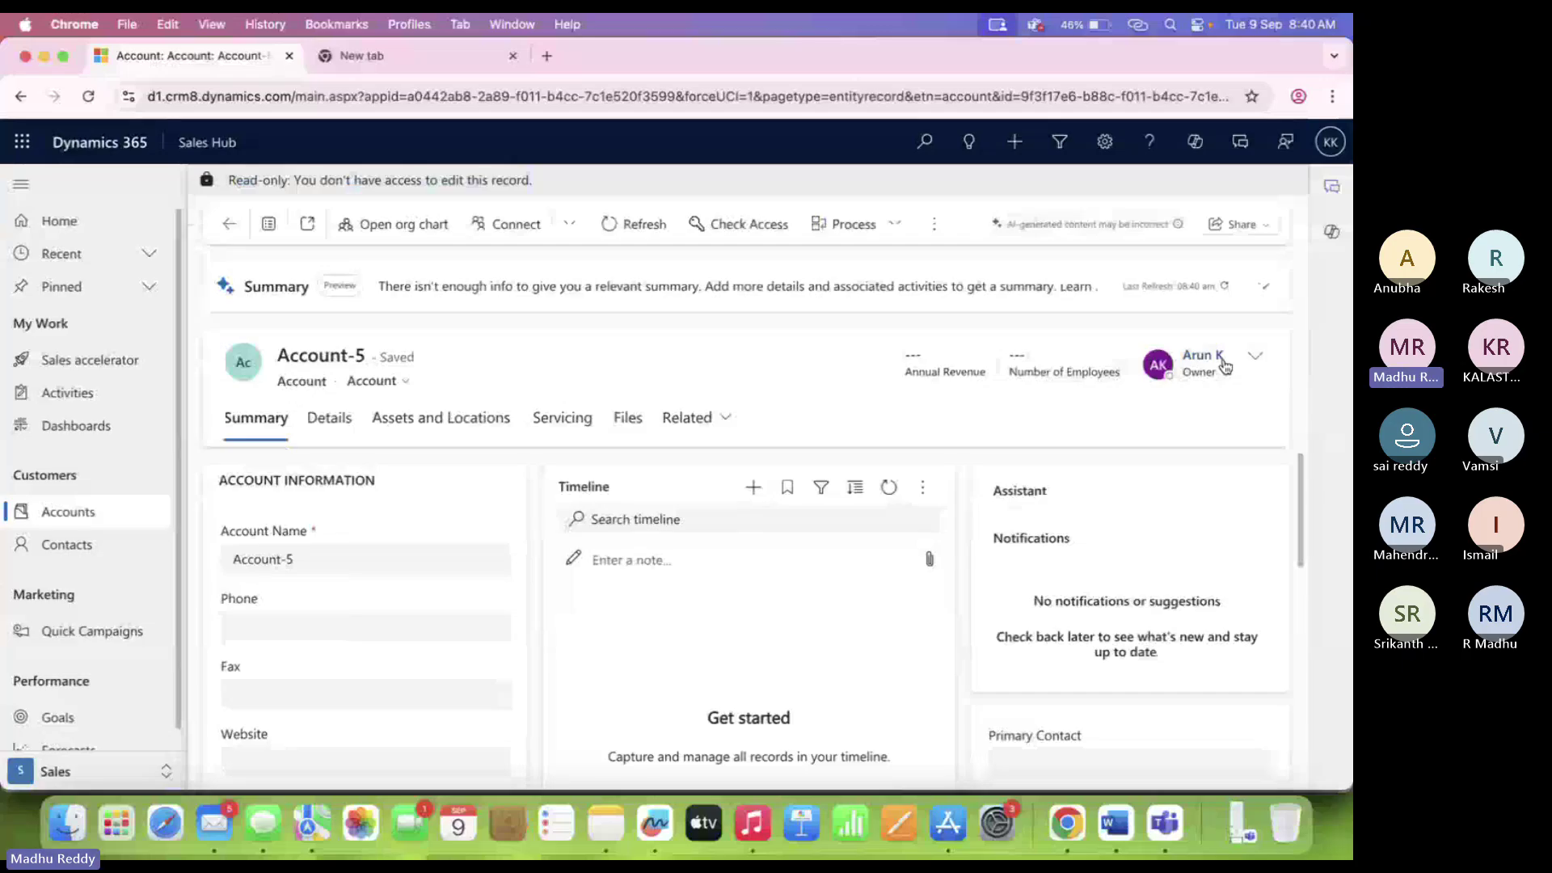
Return to the Admin Login profile, set the Training Role's Account Write privilege to Business Unit, and save the role.
key("super+grave")
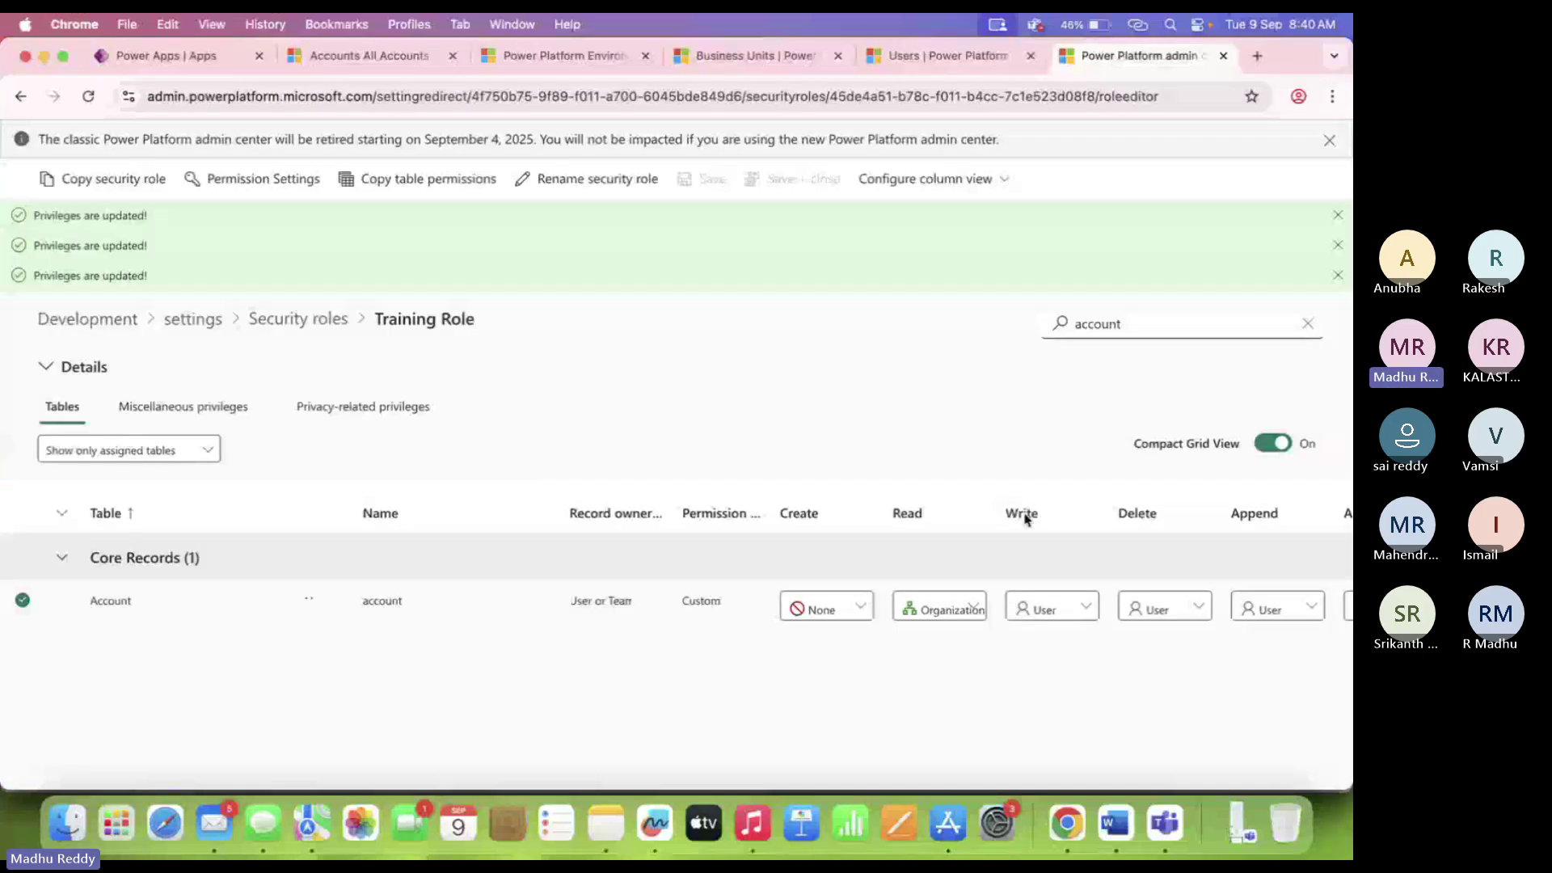
left_click(1055, 611)
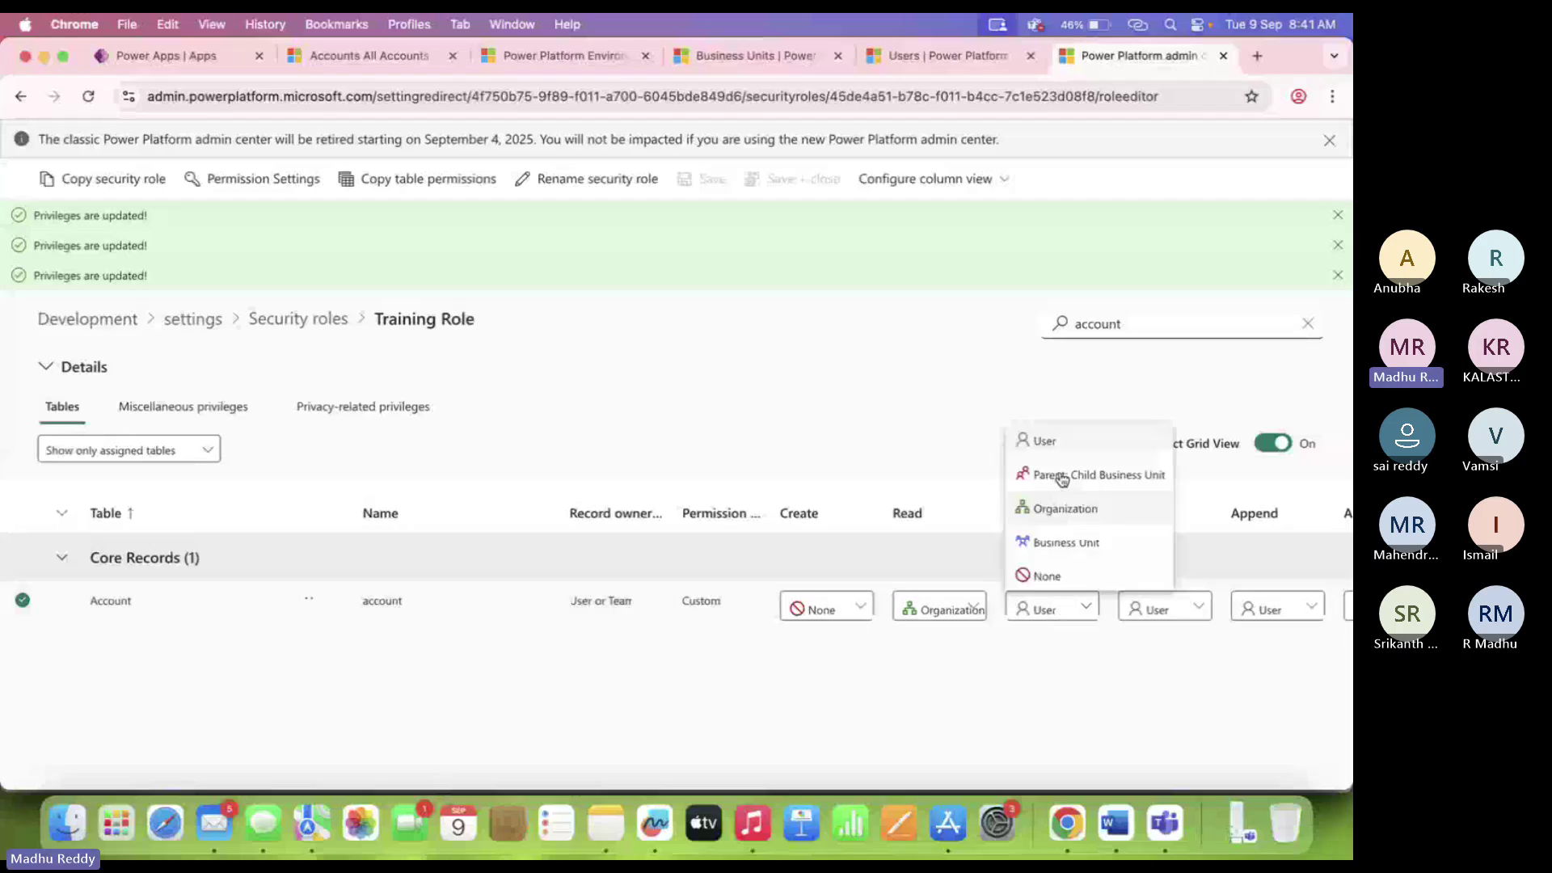
left_click(1104, 550)
left_click(702, 181)
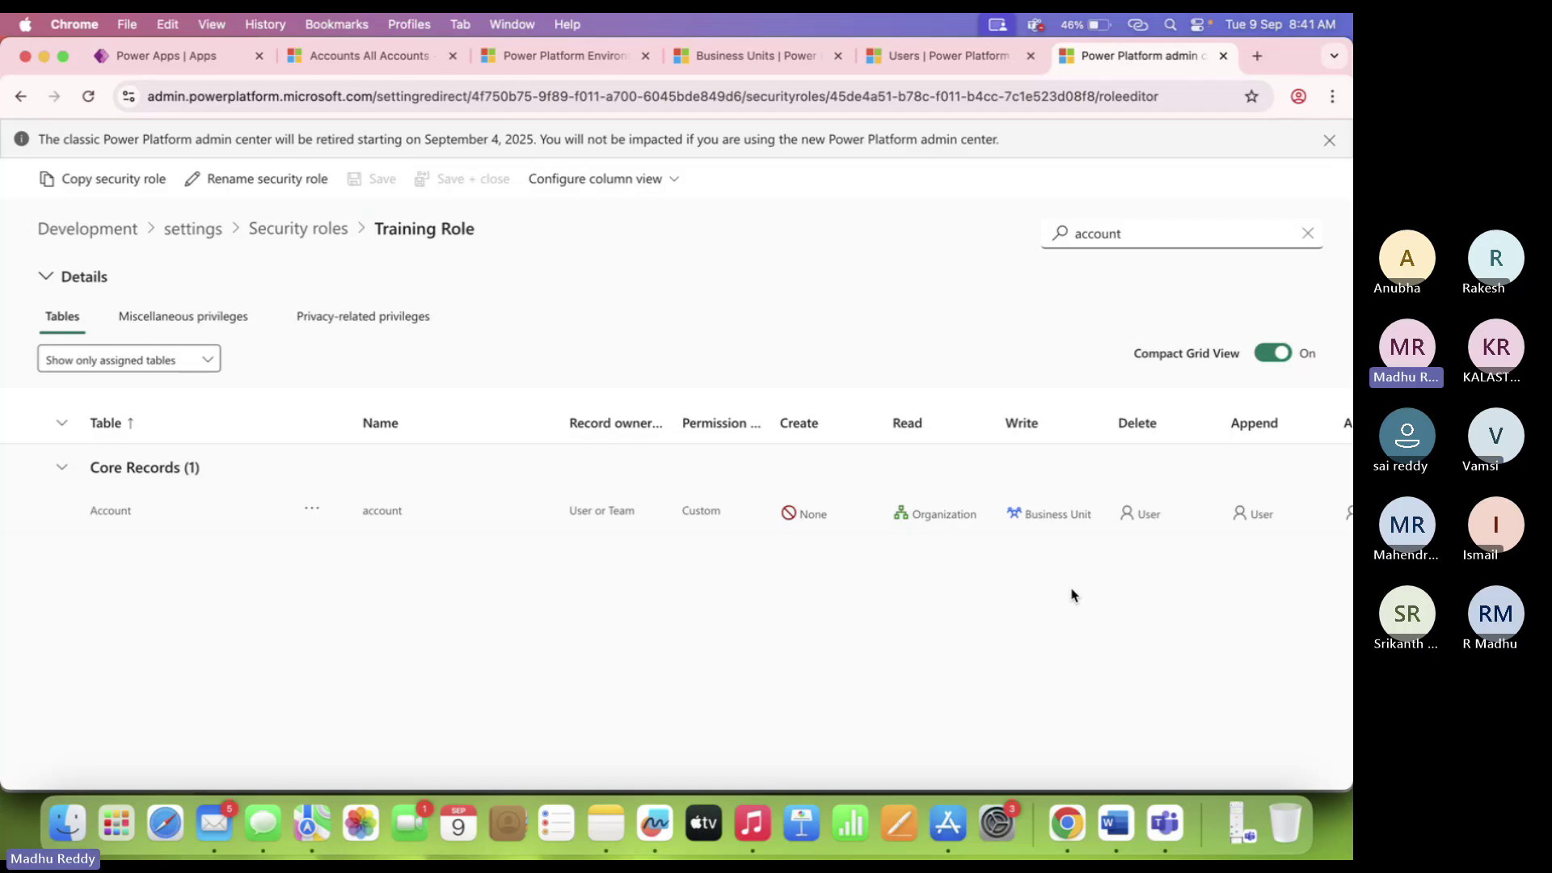
Compare the business units of User-1 and Account-5's owner in the Users list with the Training Role's Account privileges.
left_click(941, 73)
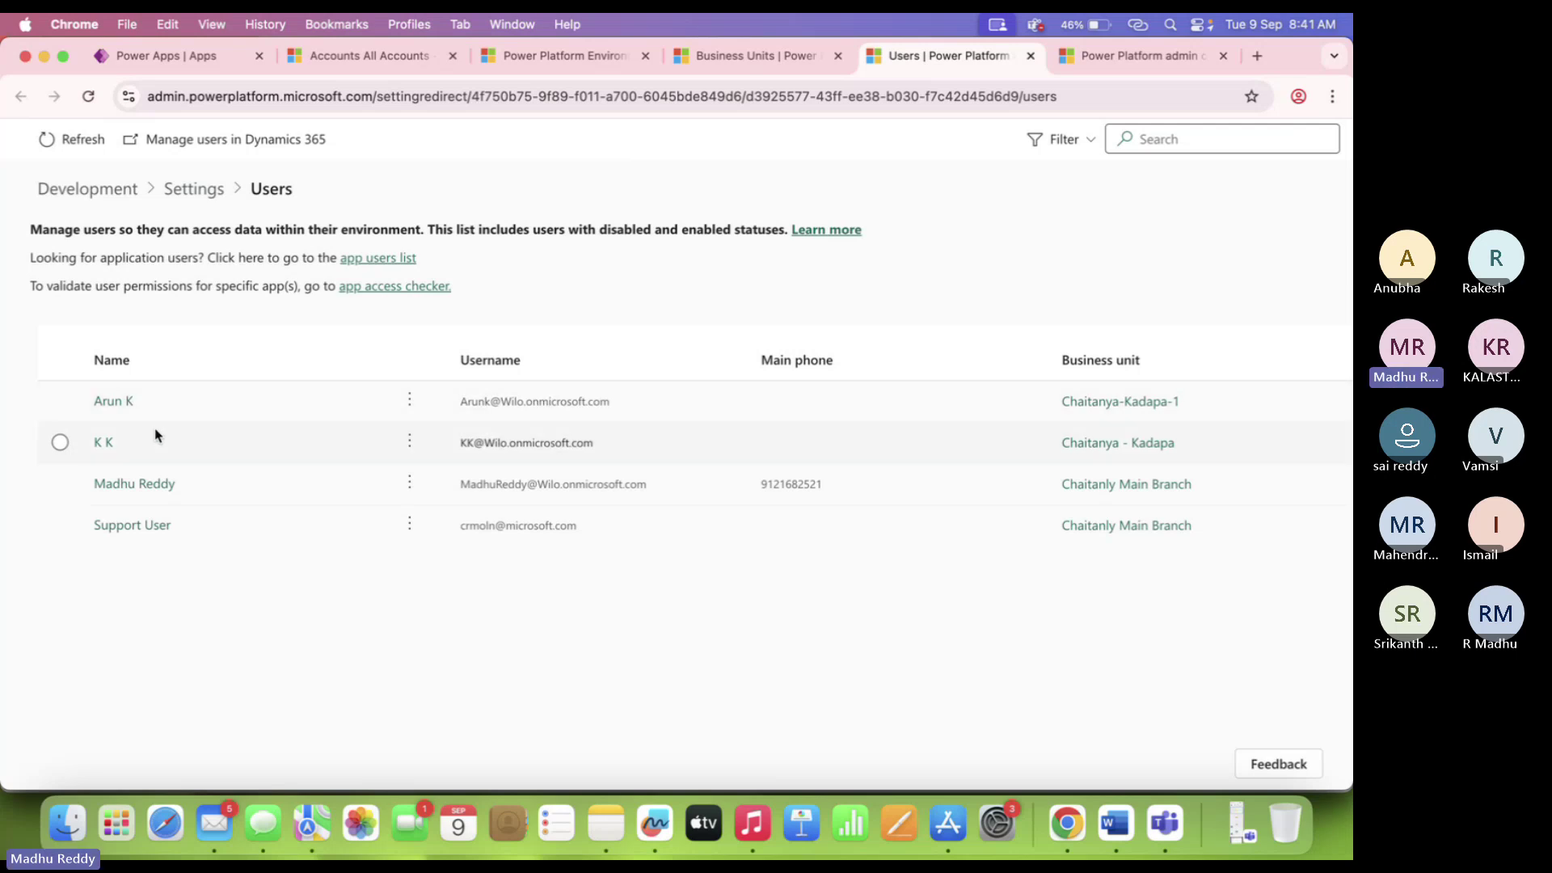
left_click(1125, 58)
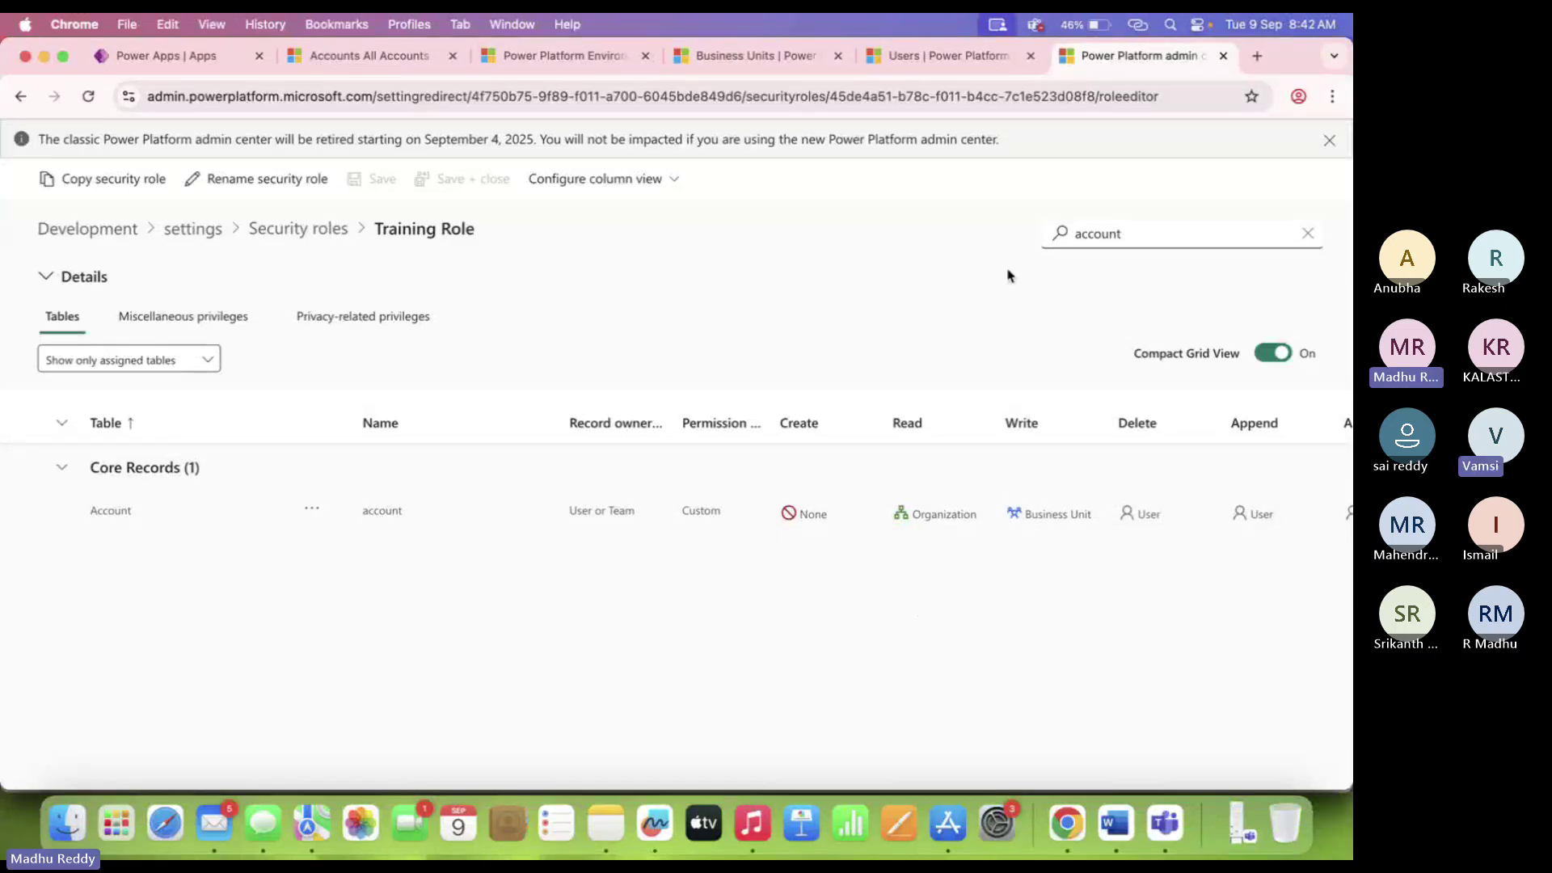
left_click(944, 58)
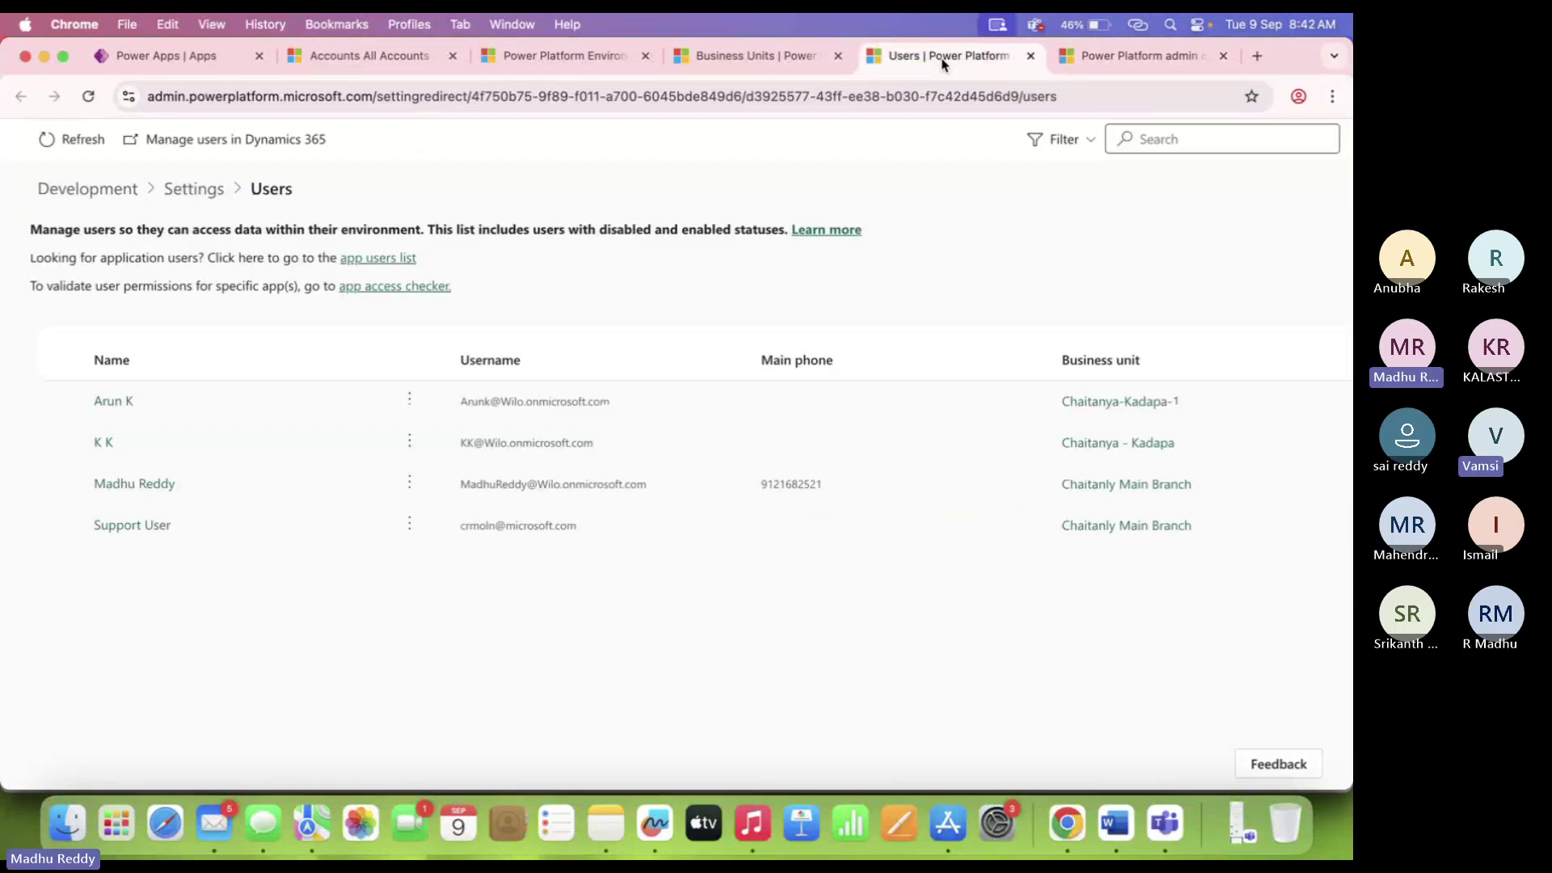
left_click(60, 443)
left_click(60, 403)
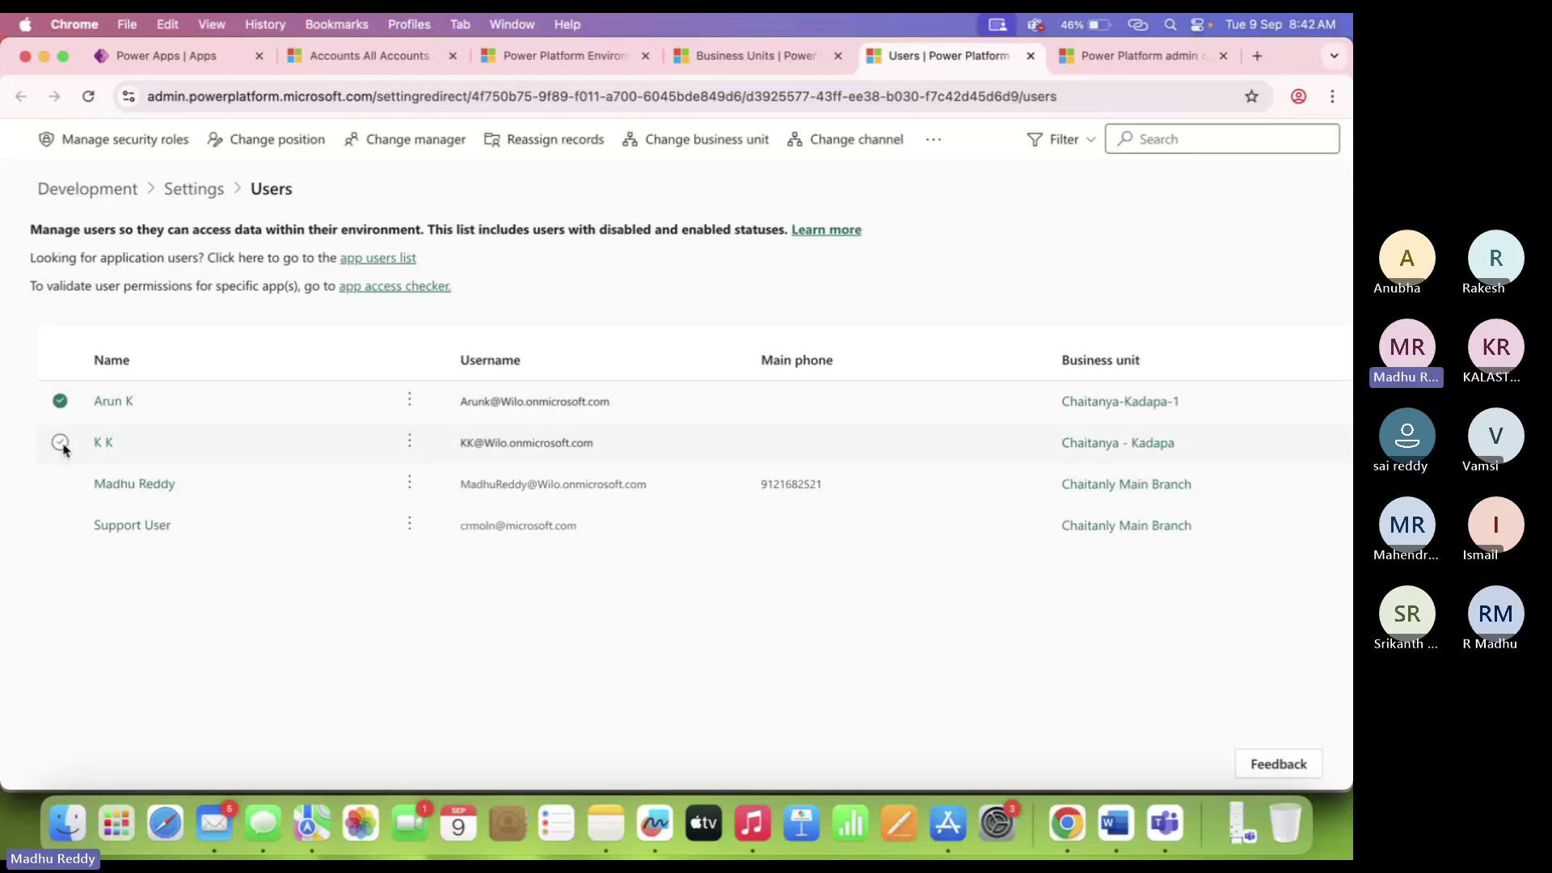
left_click(60, 443)
left_click(1143, 71)
Switch to the User-1 browser profile, dismiss the permissions dialog, and recheck edit access on Account-5.
left_click(1298, 96)
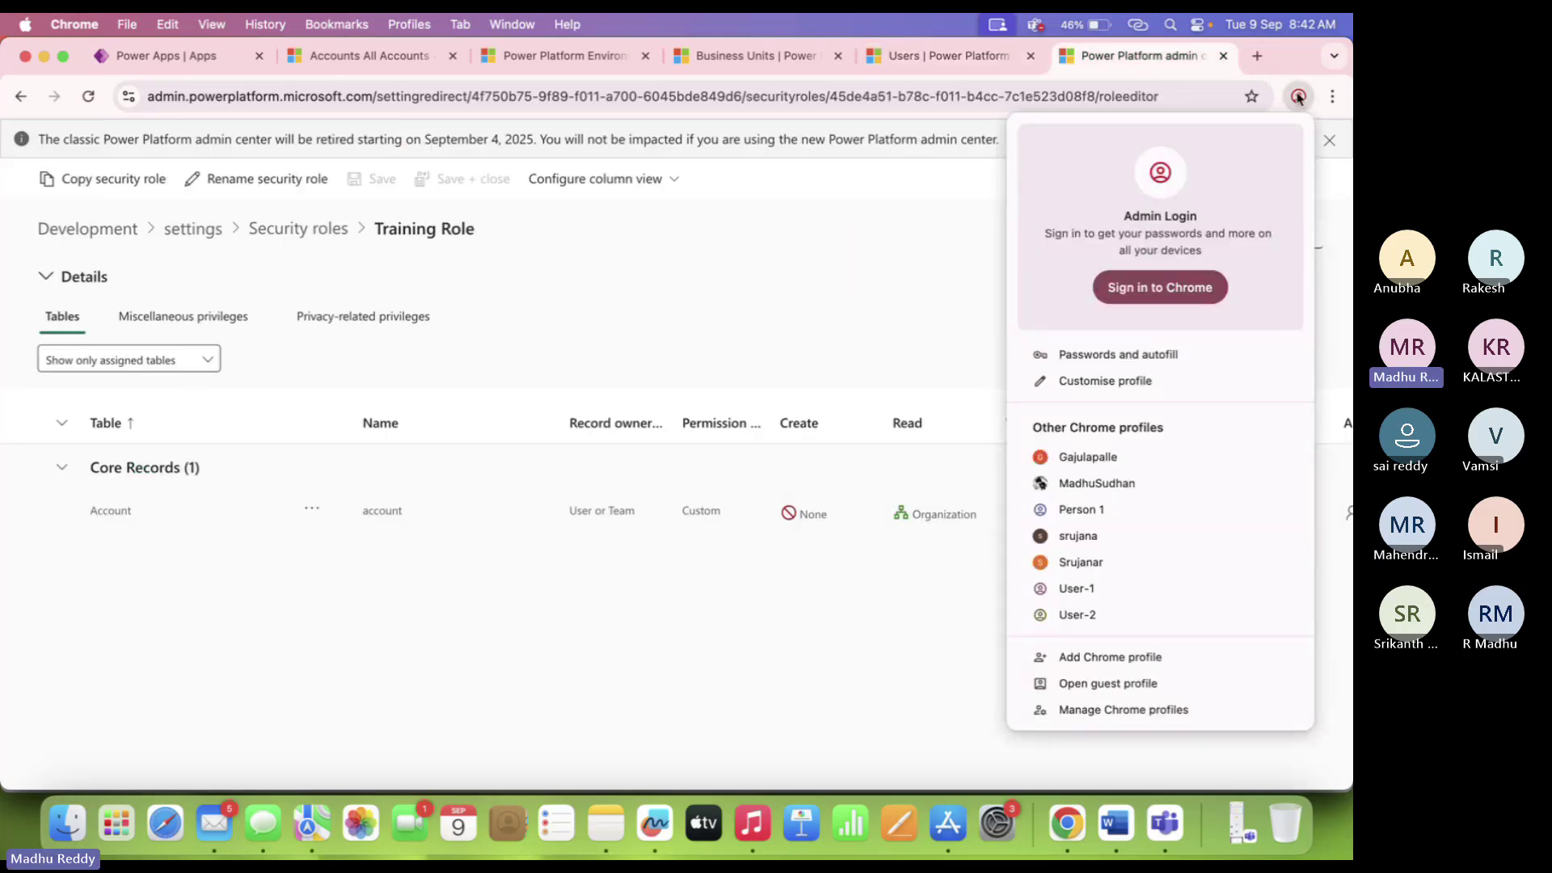
left_click(1103, 591)
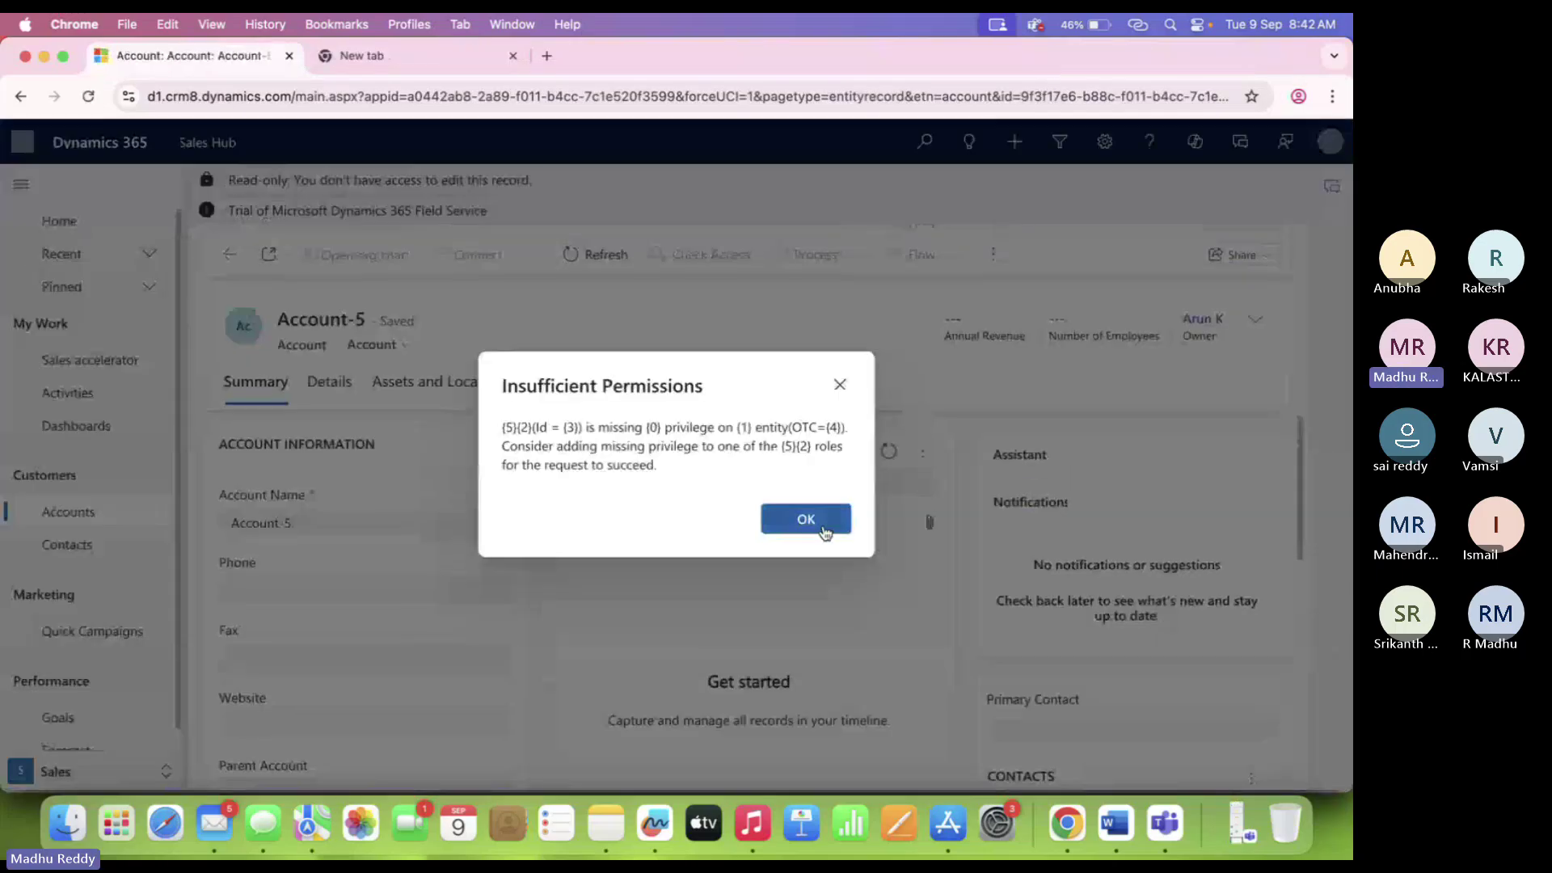
left_click(824, 533)
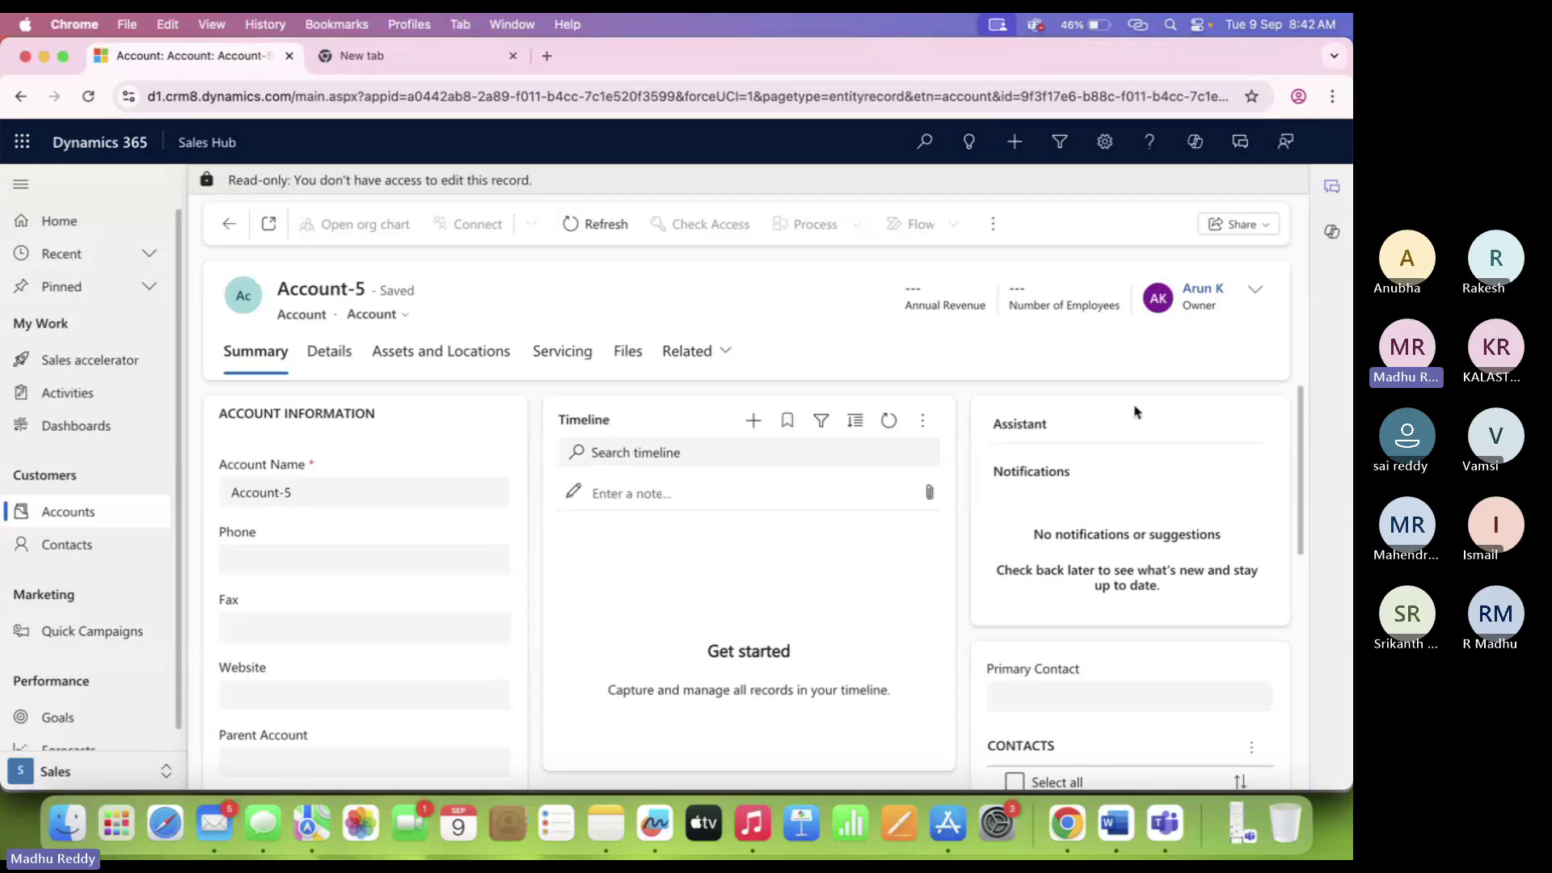
left_click_drag(351, 181, 544, 189)
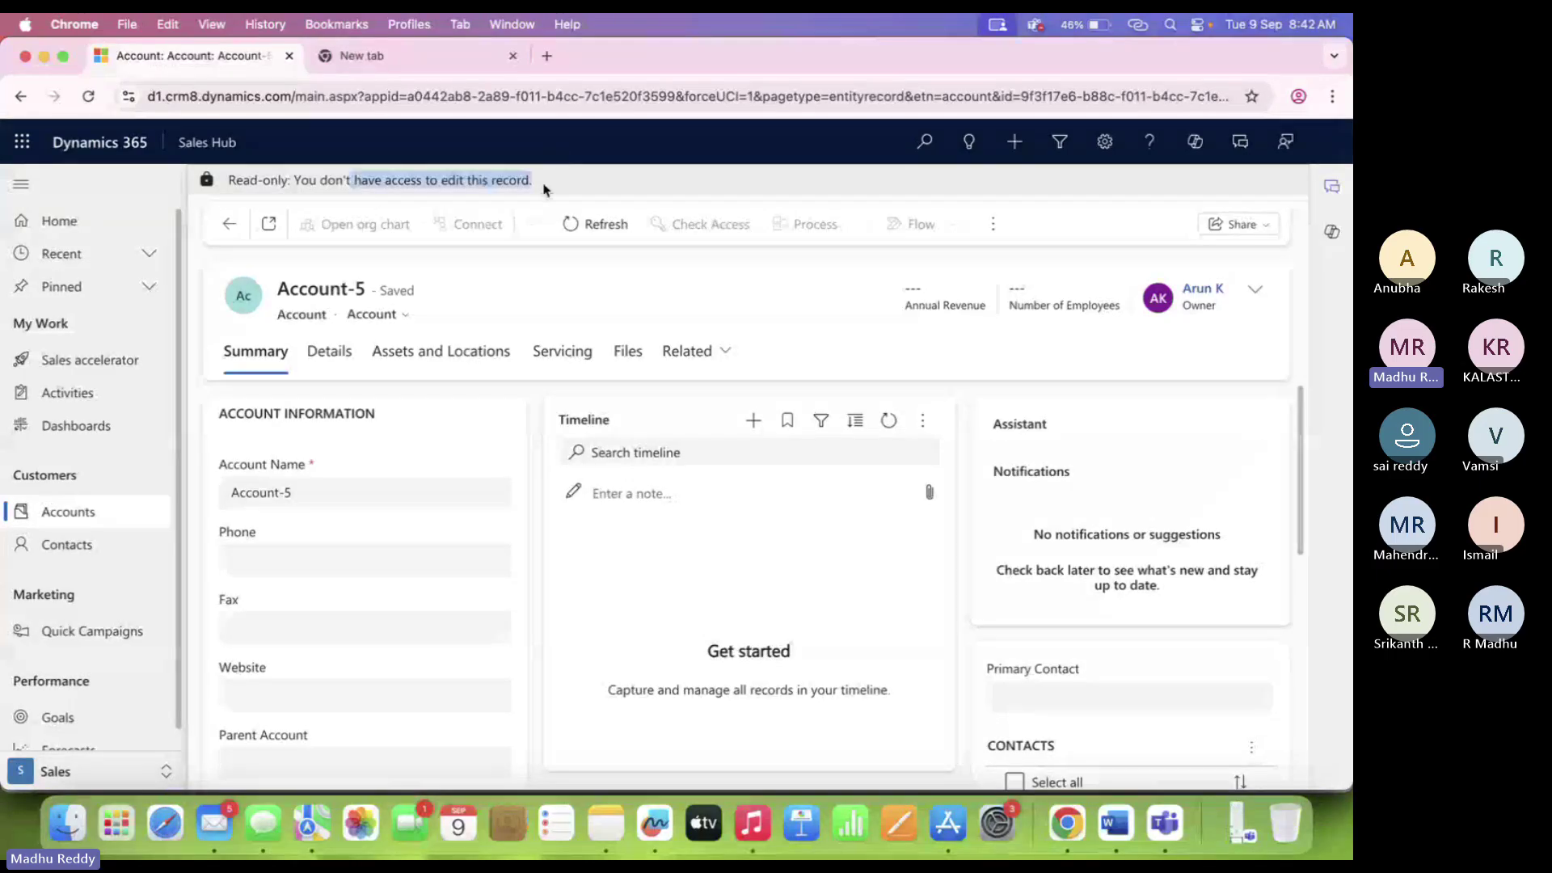
Return to the Admin Login profile, change the business unit of Account-5's owner to Chaitanya - Kadapa, and reload the Users list.
left_click(1298, 96)
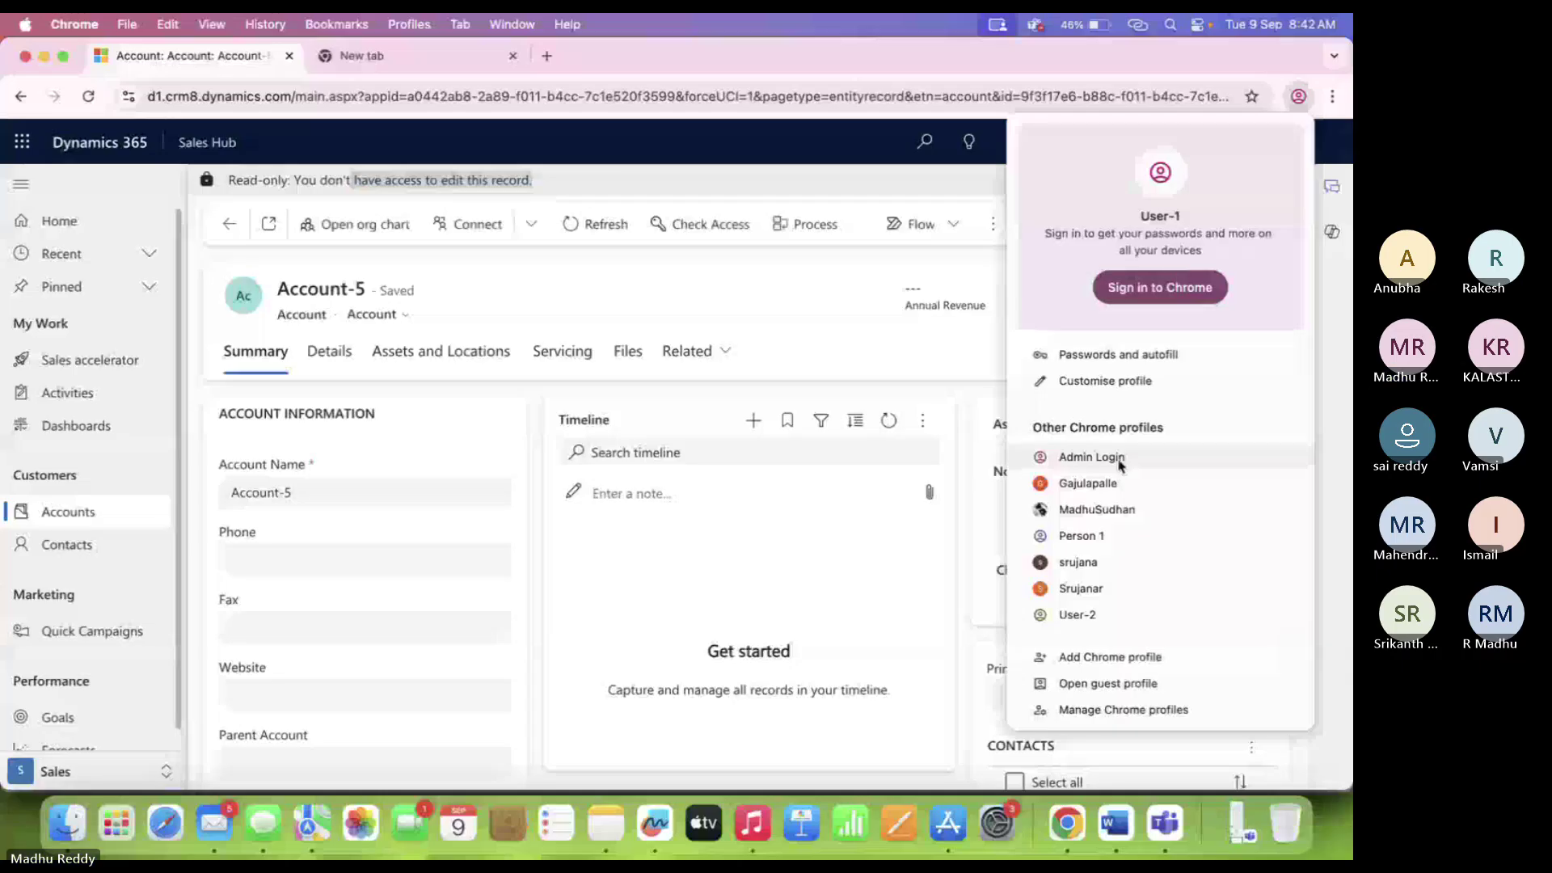
left_click(1120, 458)
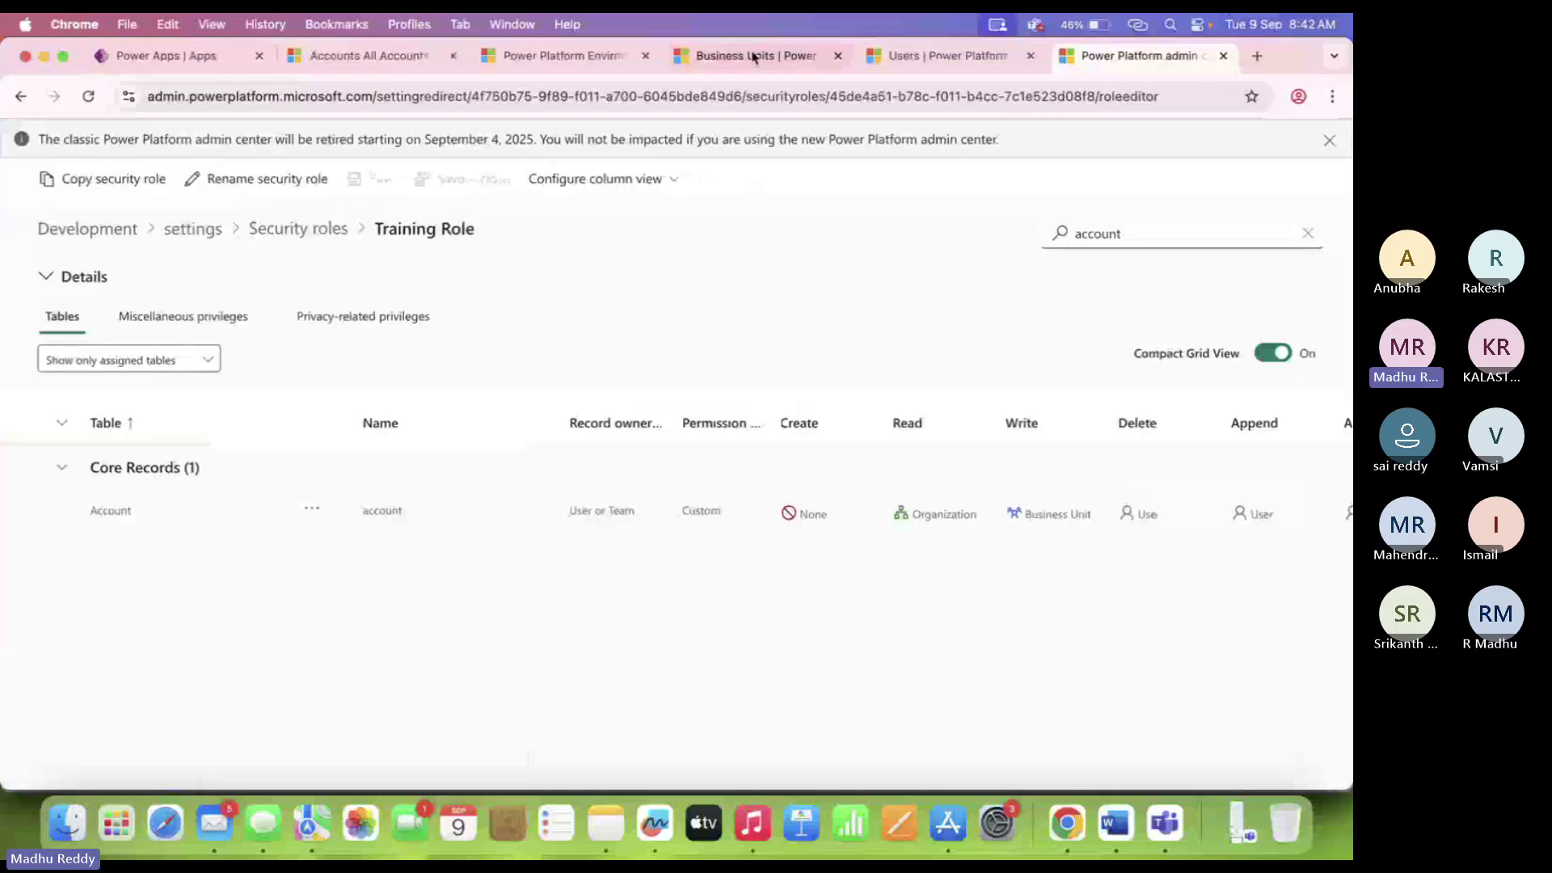
left_click(908, 61)
left_click(458, 406)
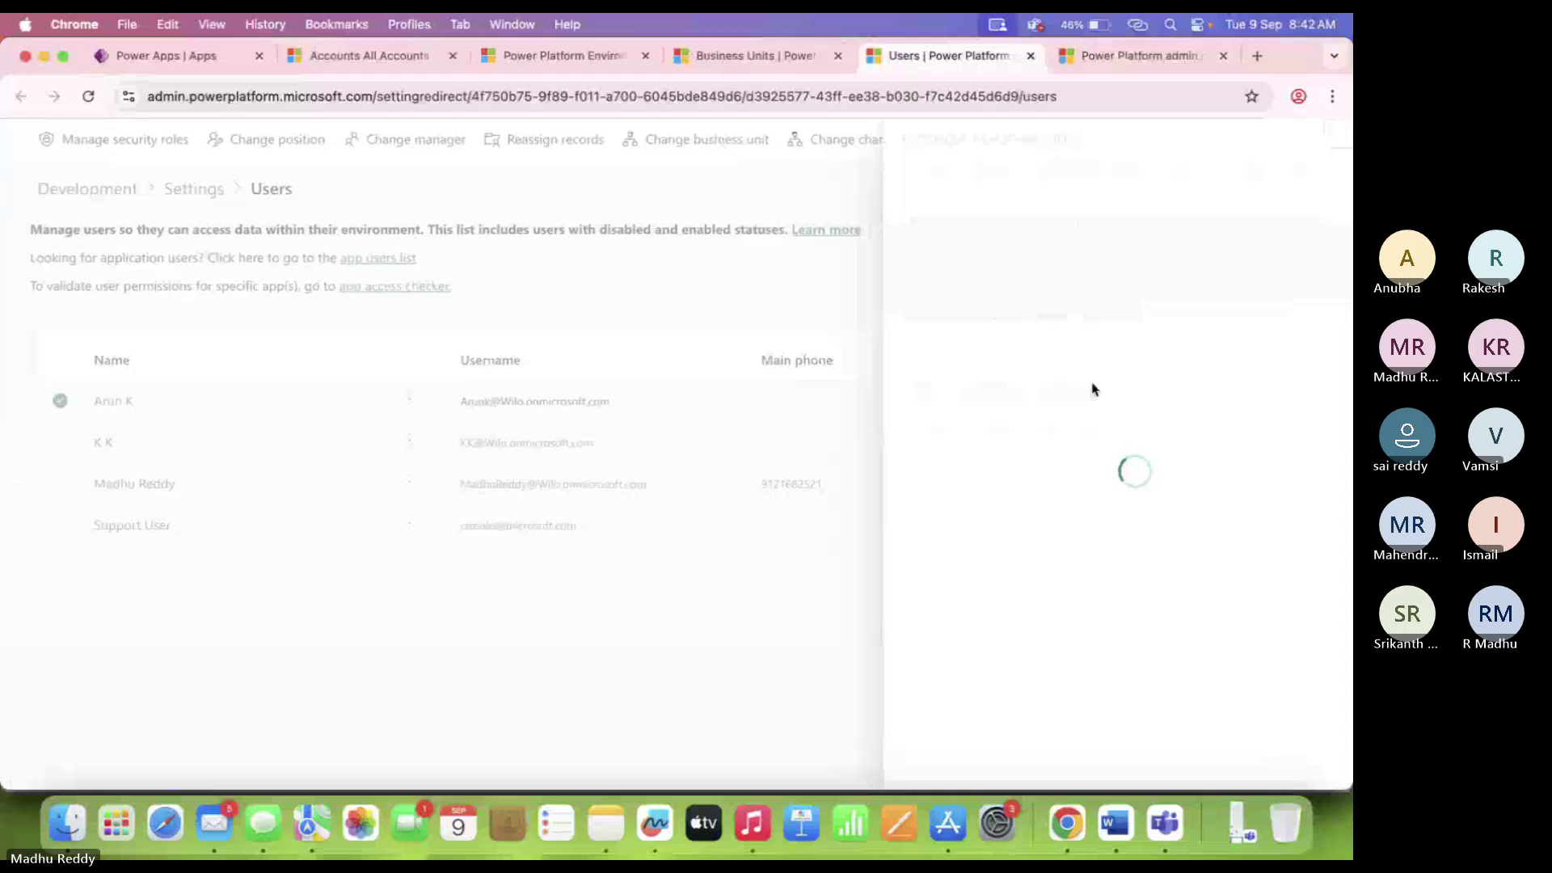
left_click(1092, 390)
type("Chaitanly Main Branch")
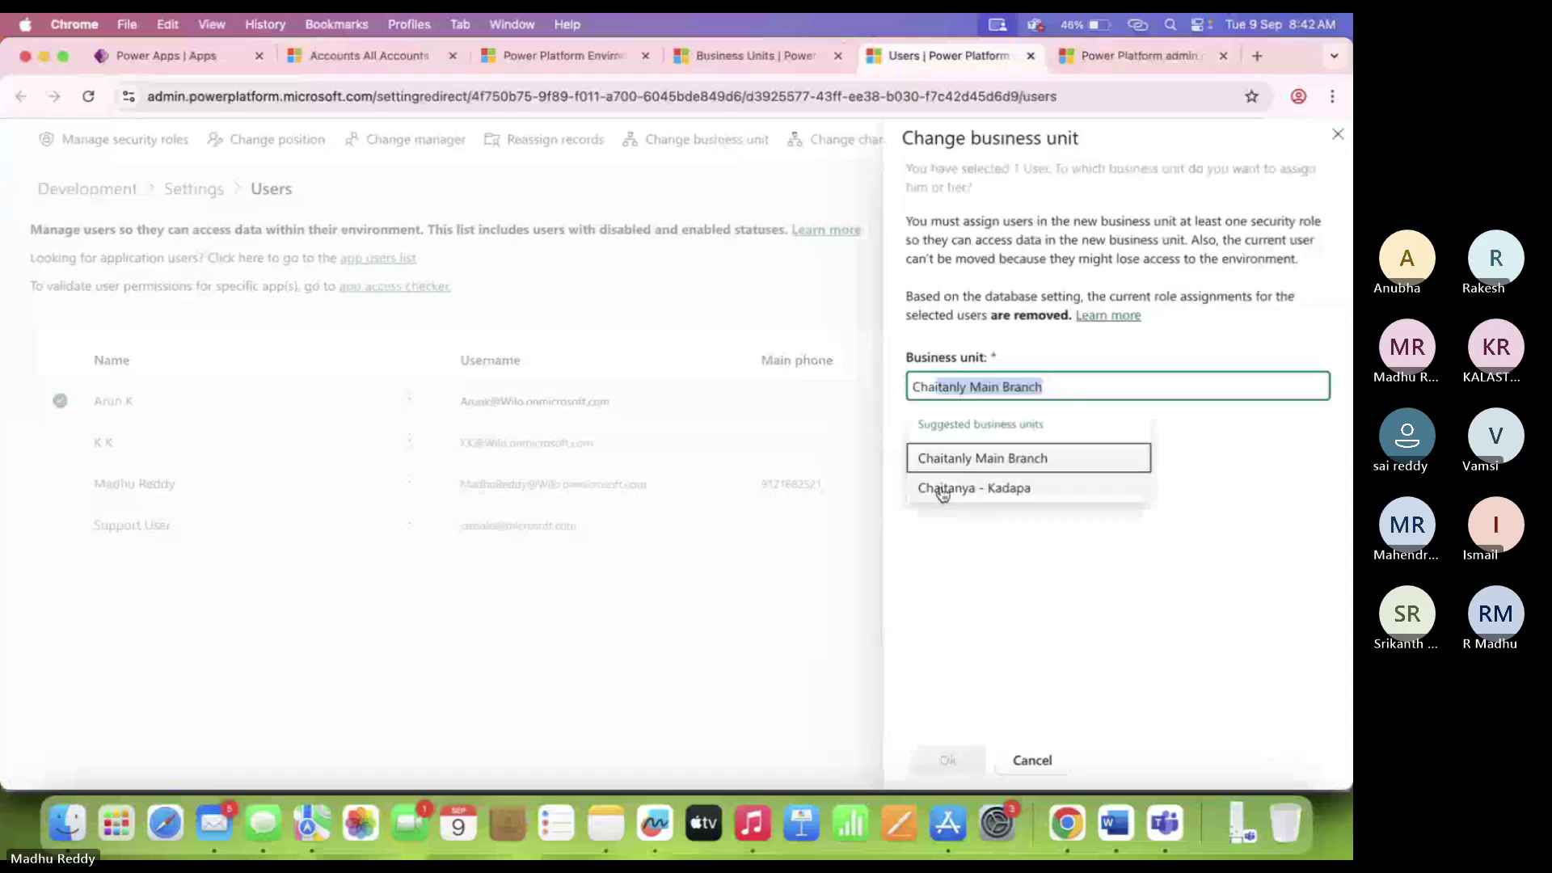
left_click(942, 489)
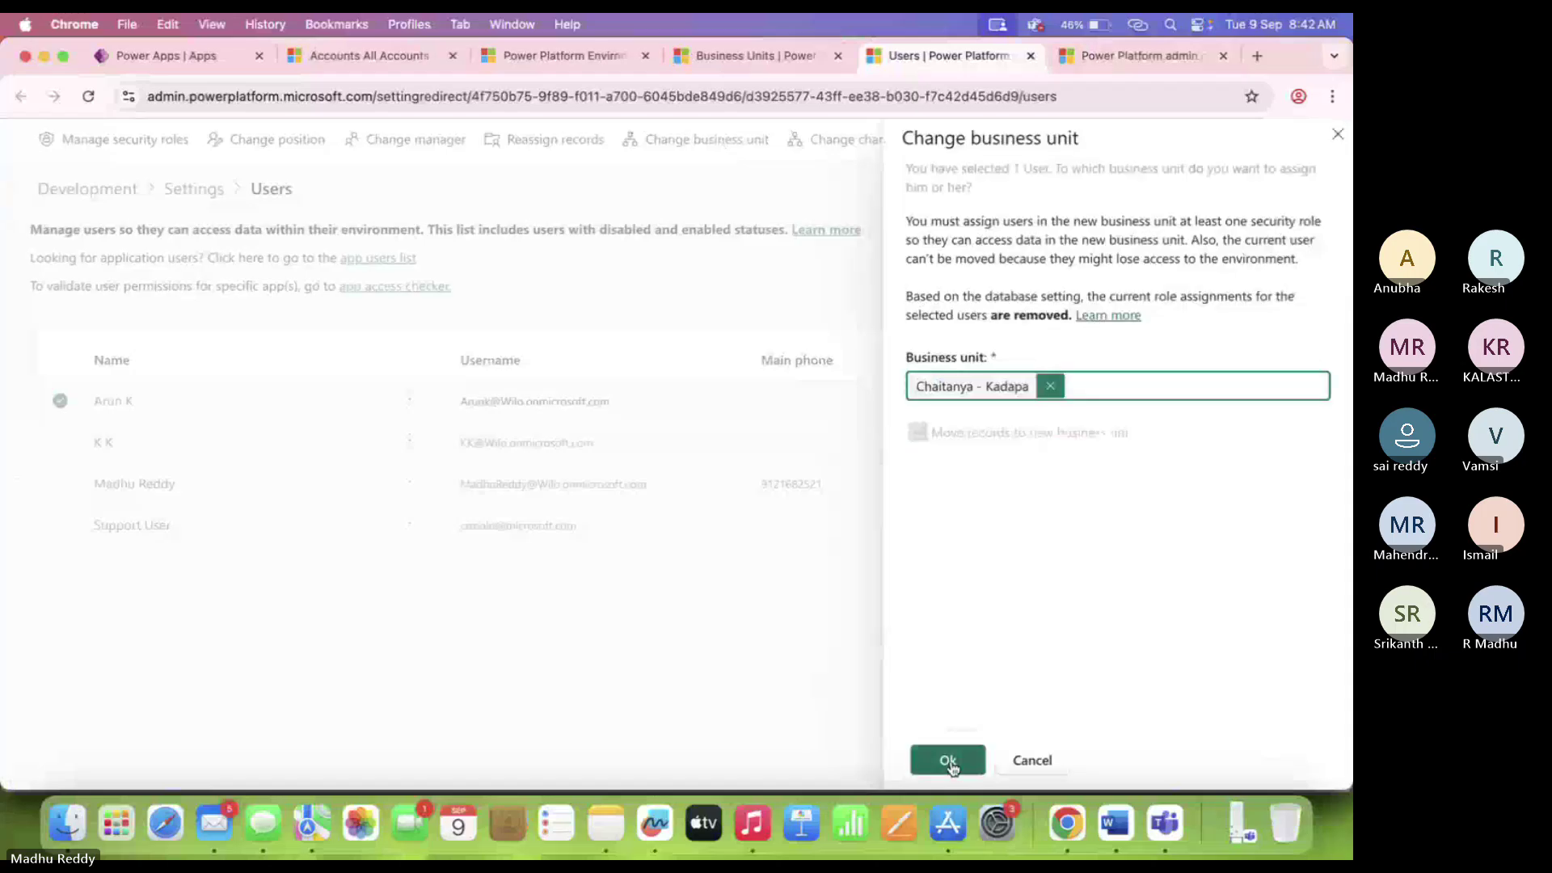
left_click(944, 757)
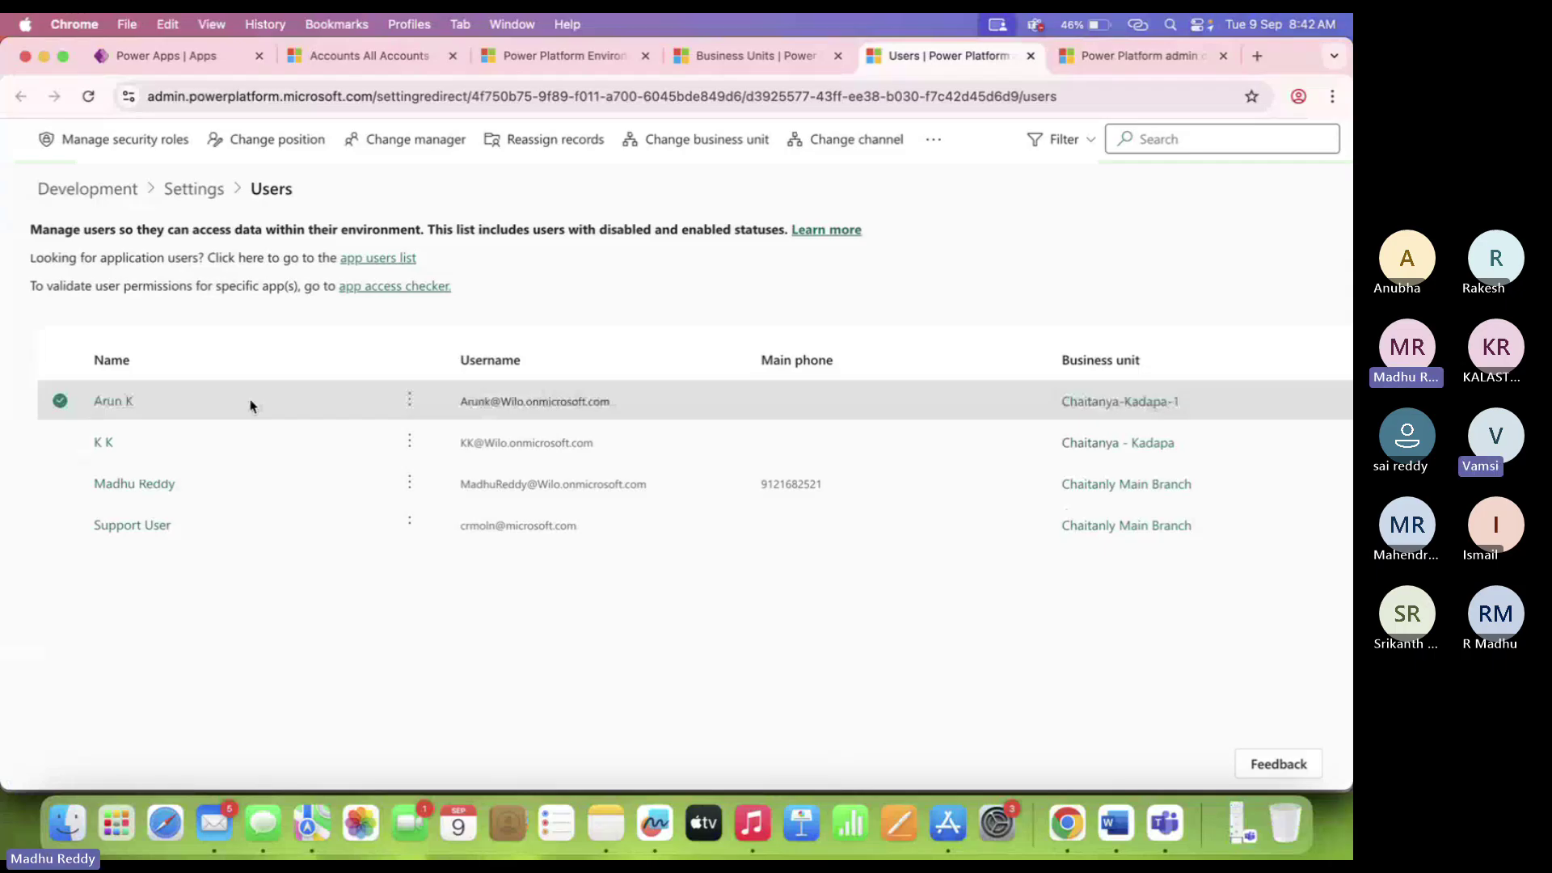
key("super+r")
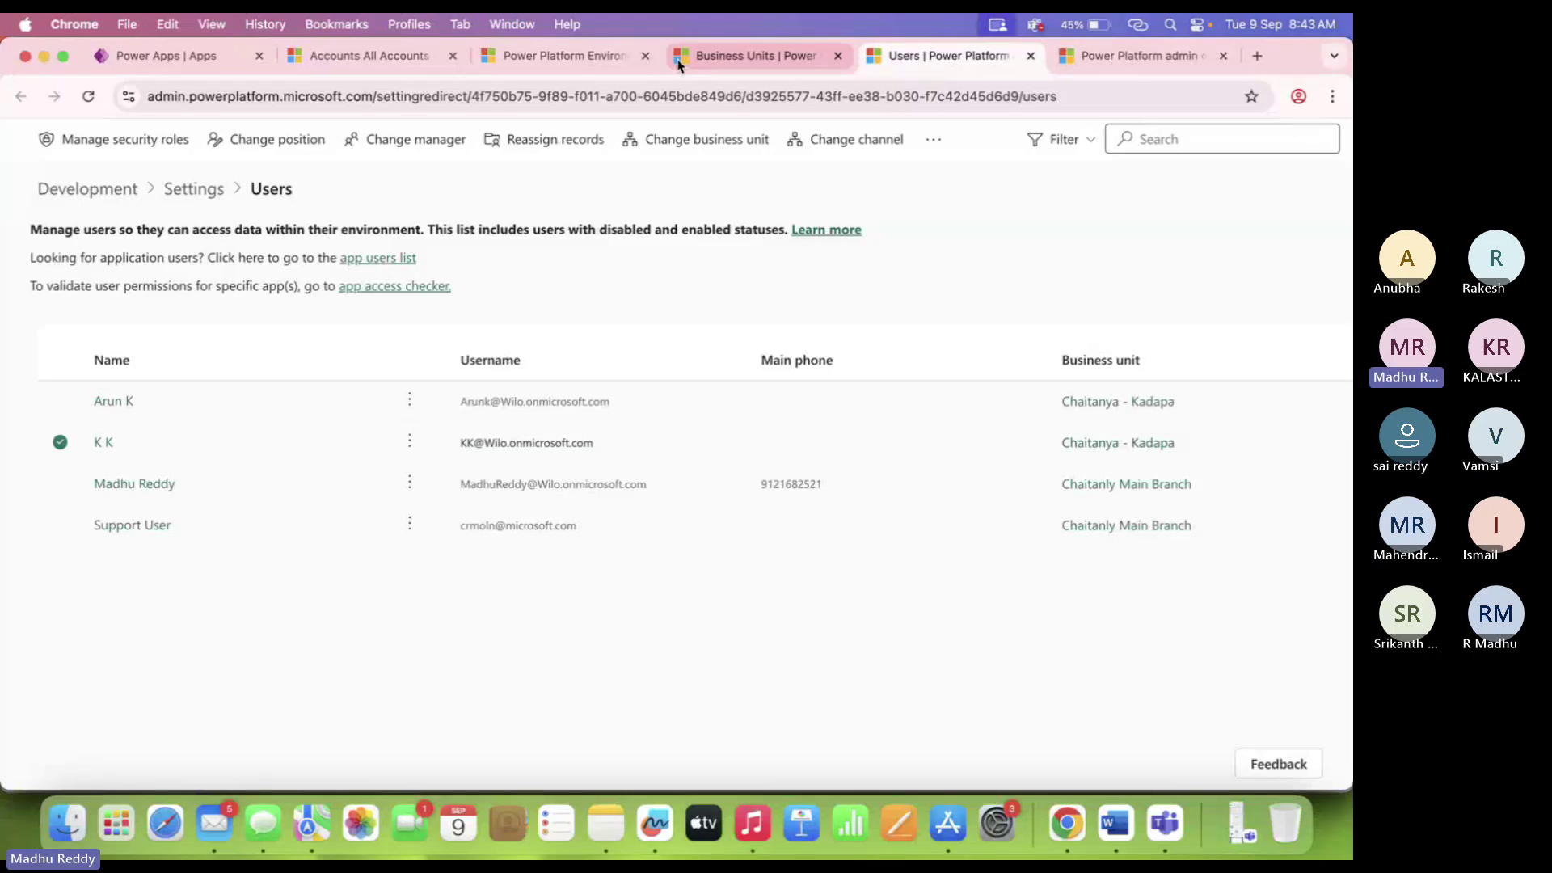
Review the Training Role's Account privileges, assign Training Role to Account-5's owner in the Users list, and confirm the role assignment.
left_click(1141, 56)
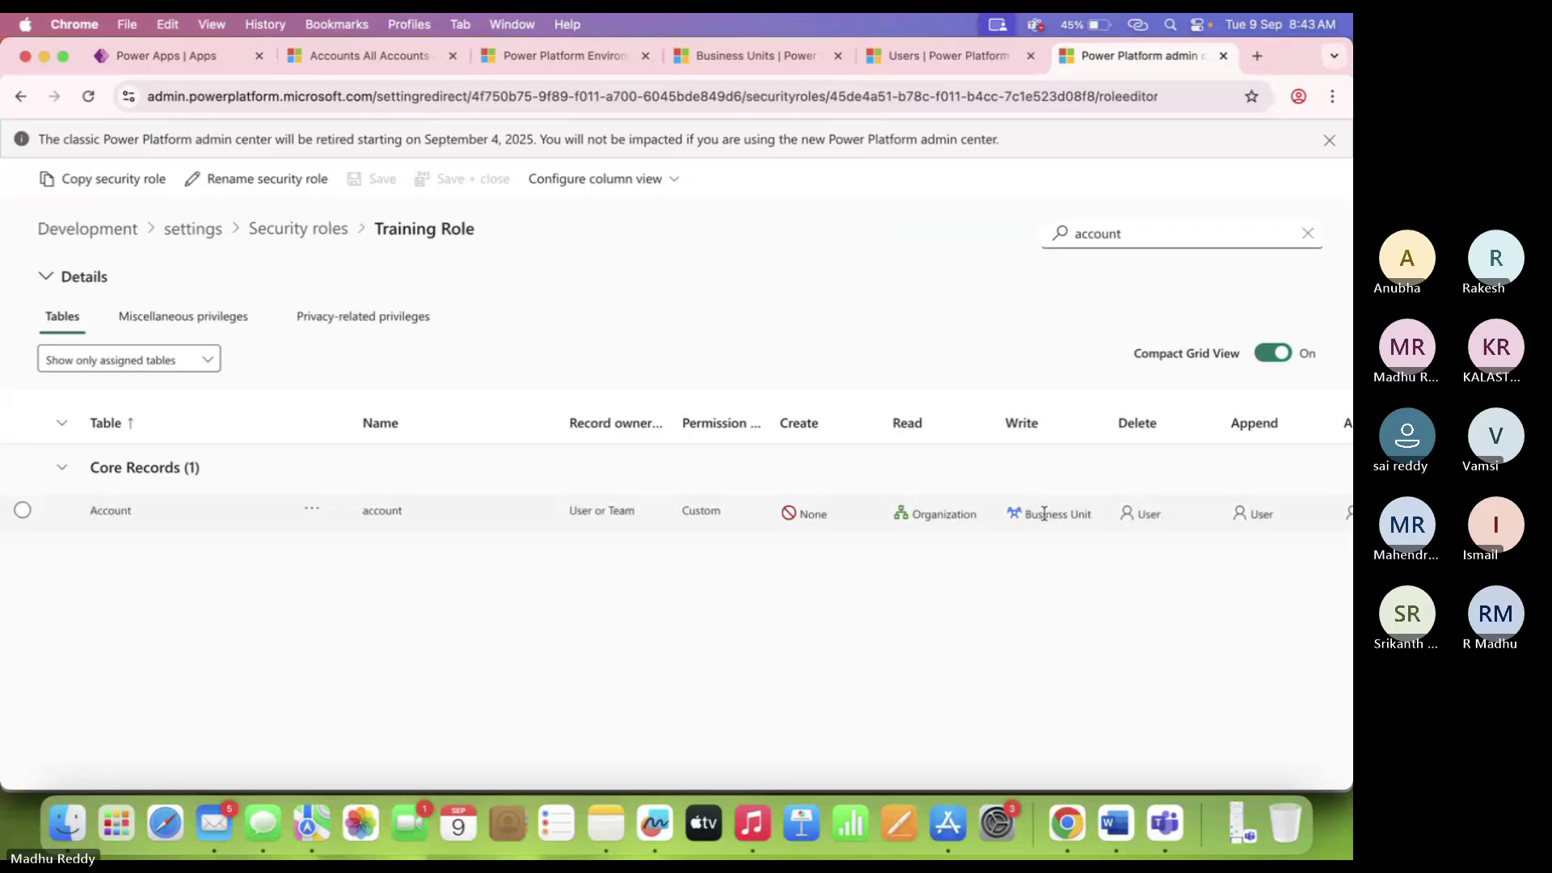
key("ctrl+shift+Tab")
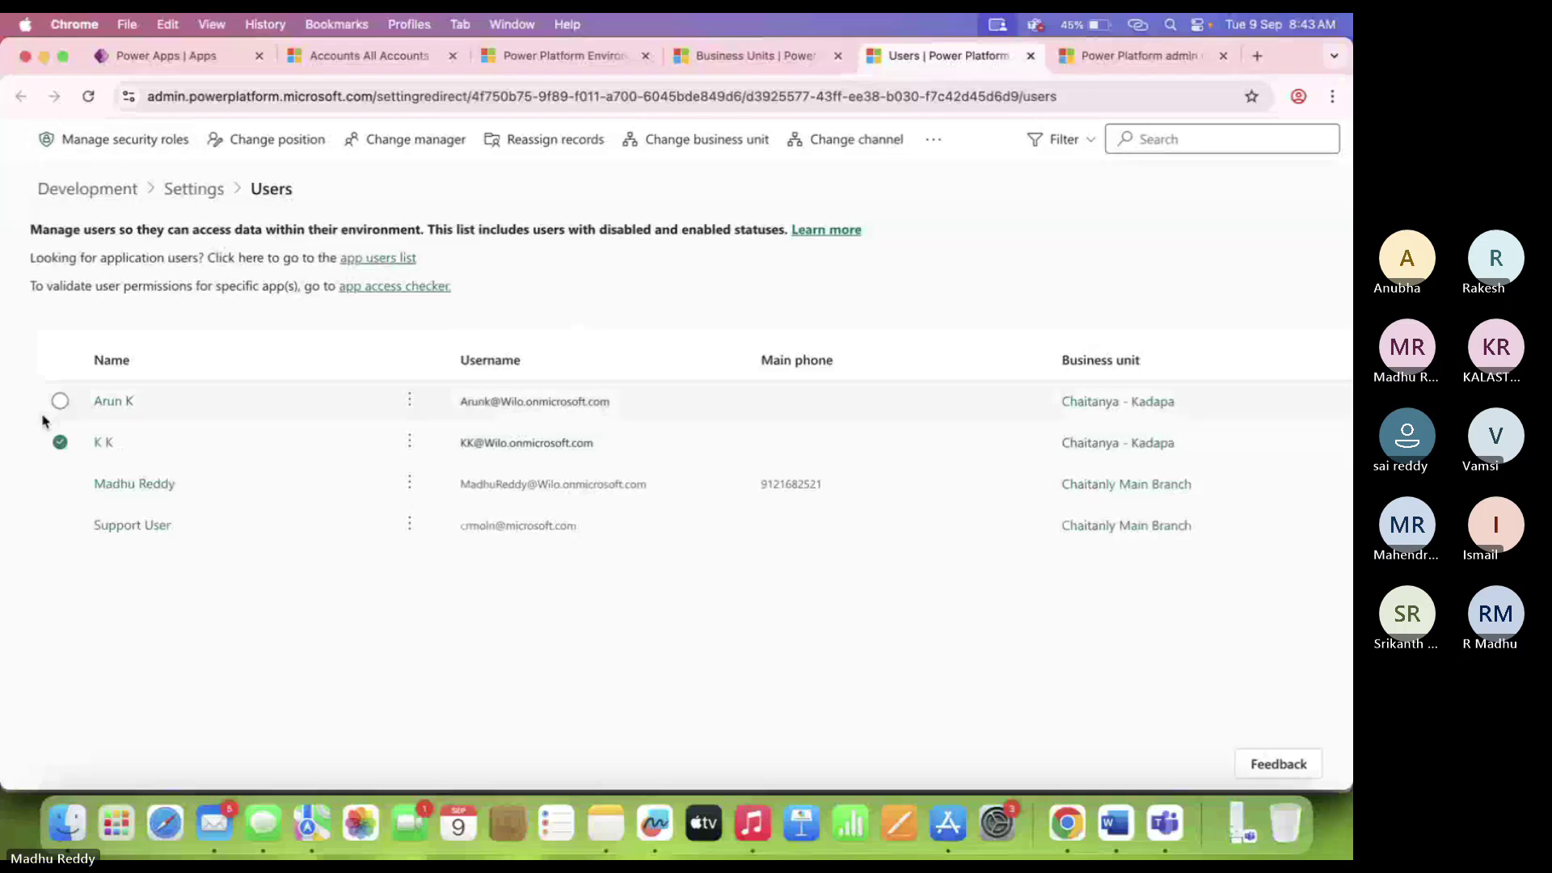
left_click(59, 400)
left_click(130, 139)
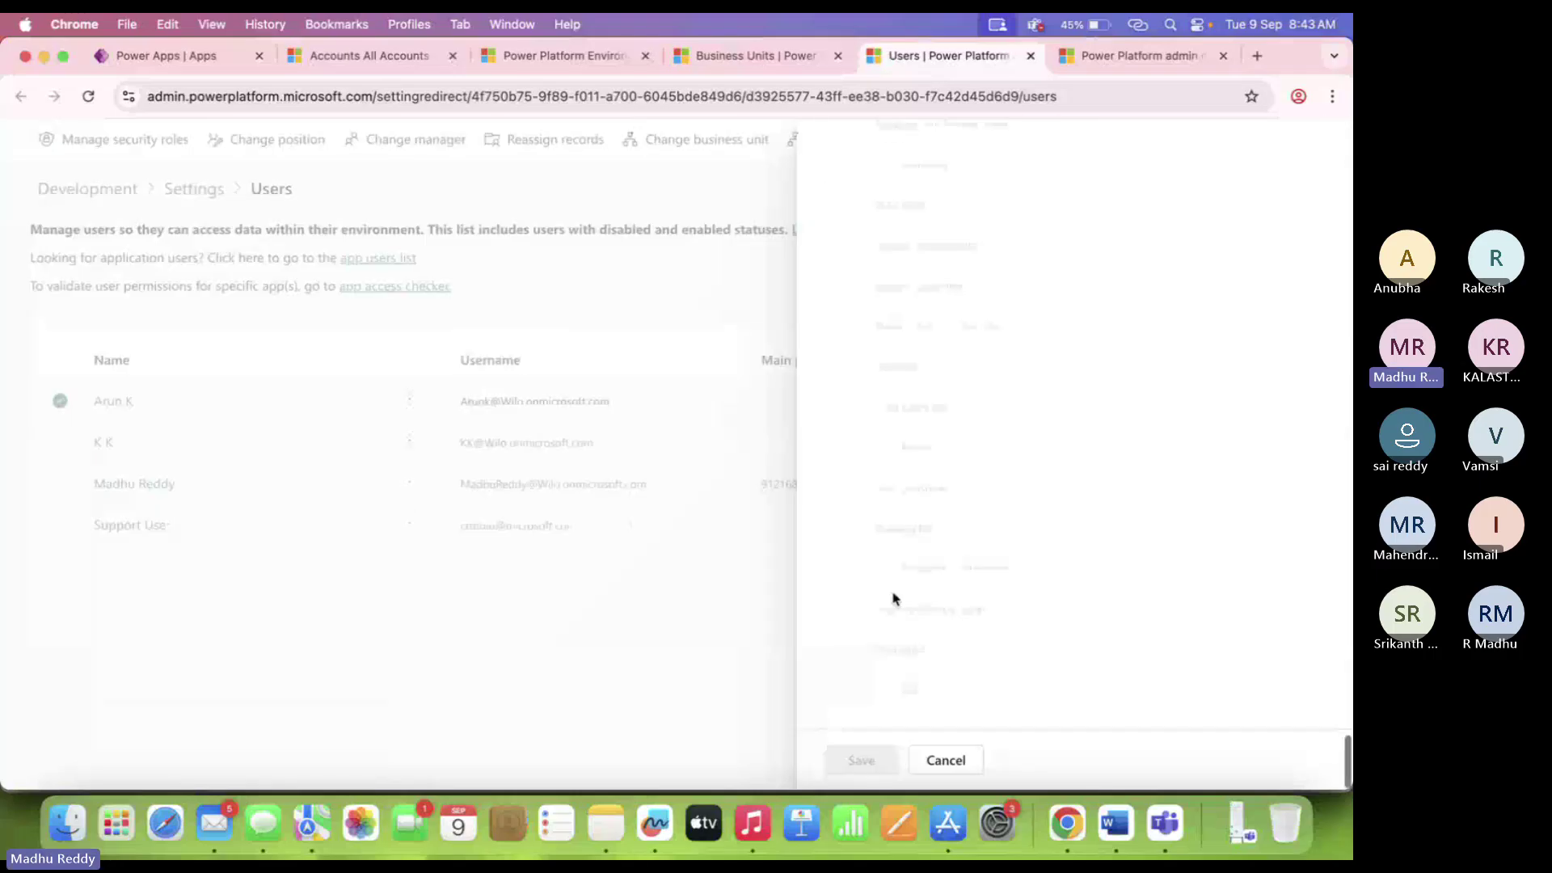
left_click(839, 527)
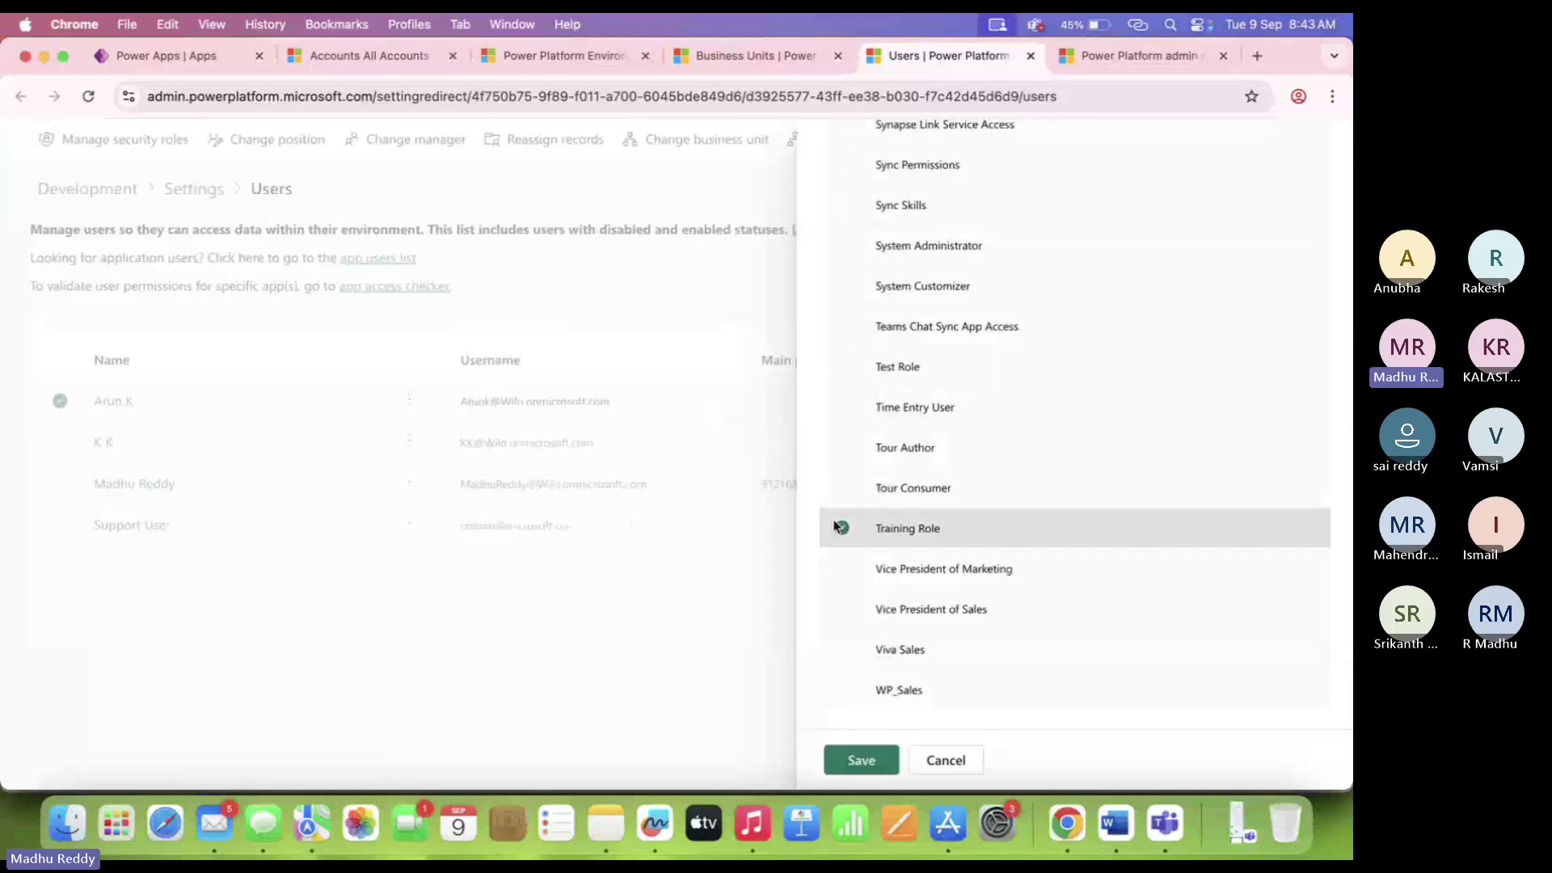
left_click(859, 761)
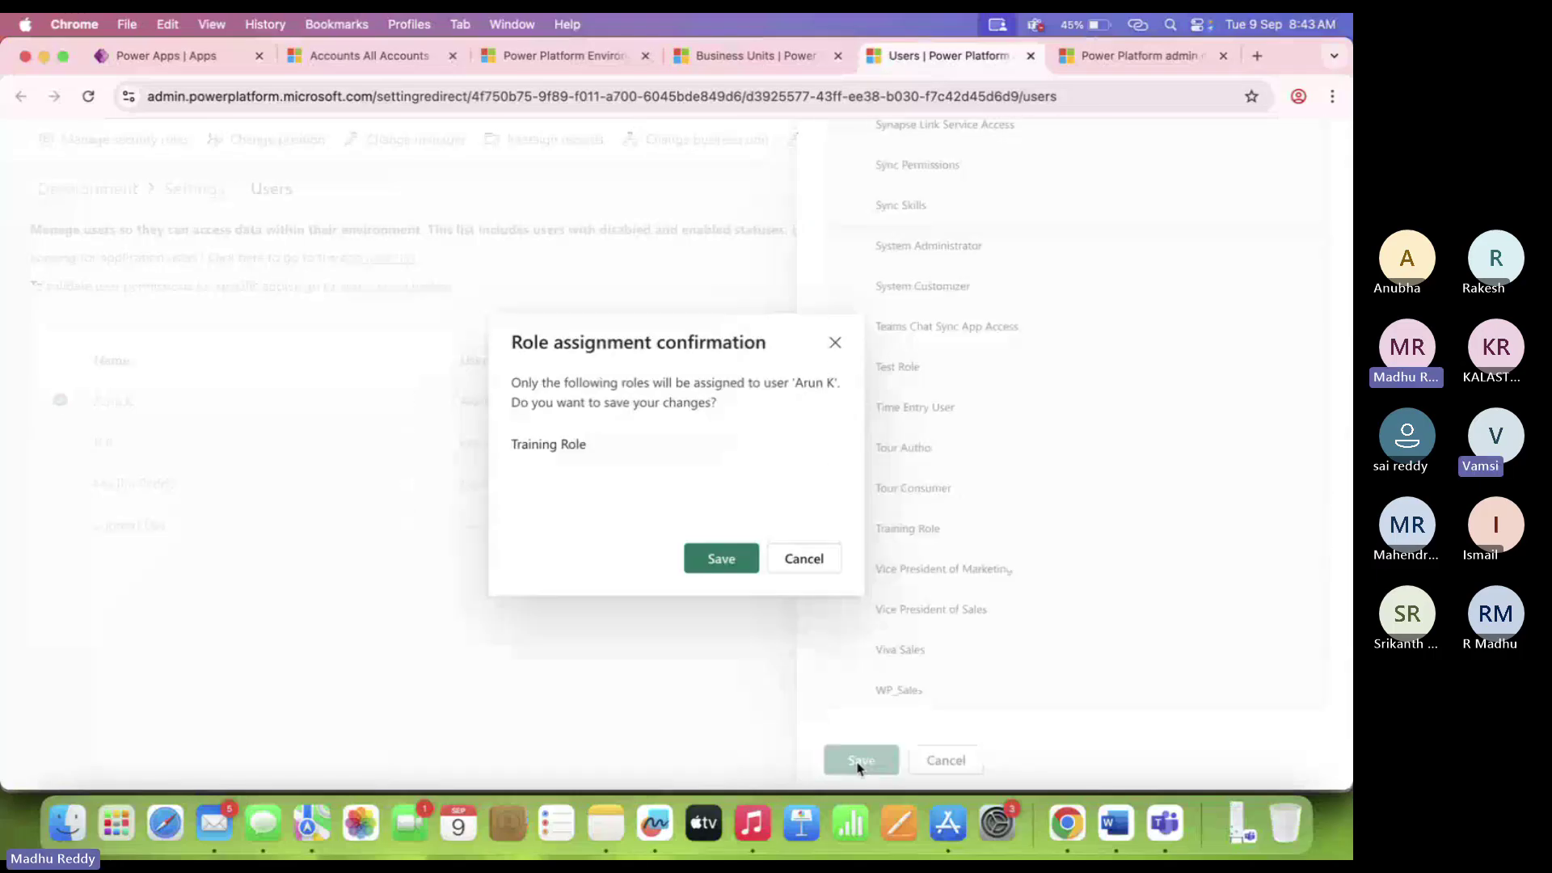
left_click(722, 556)
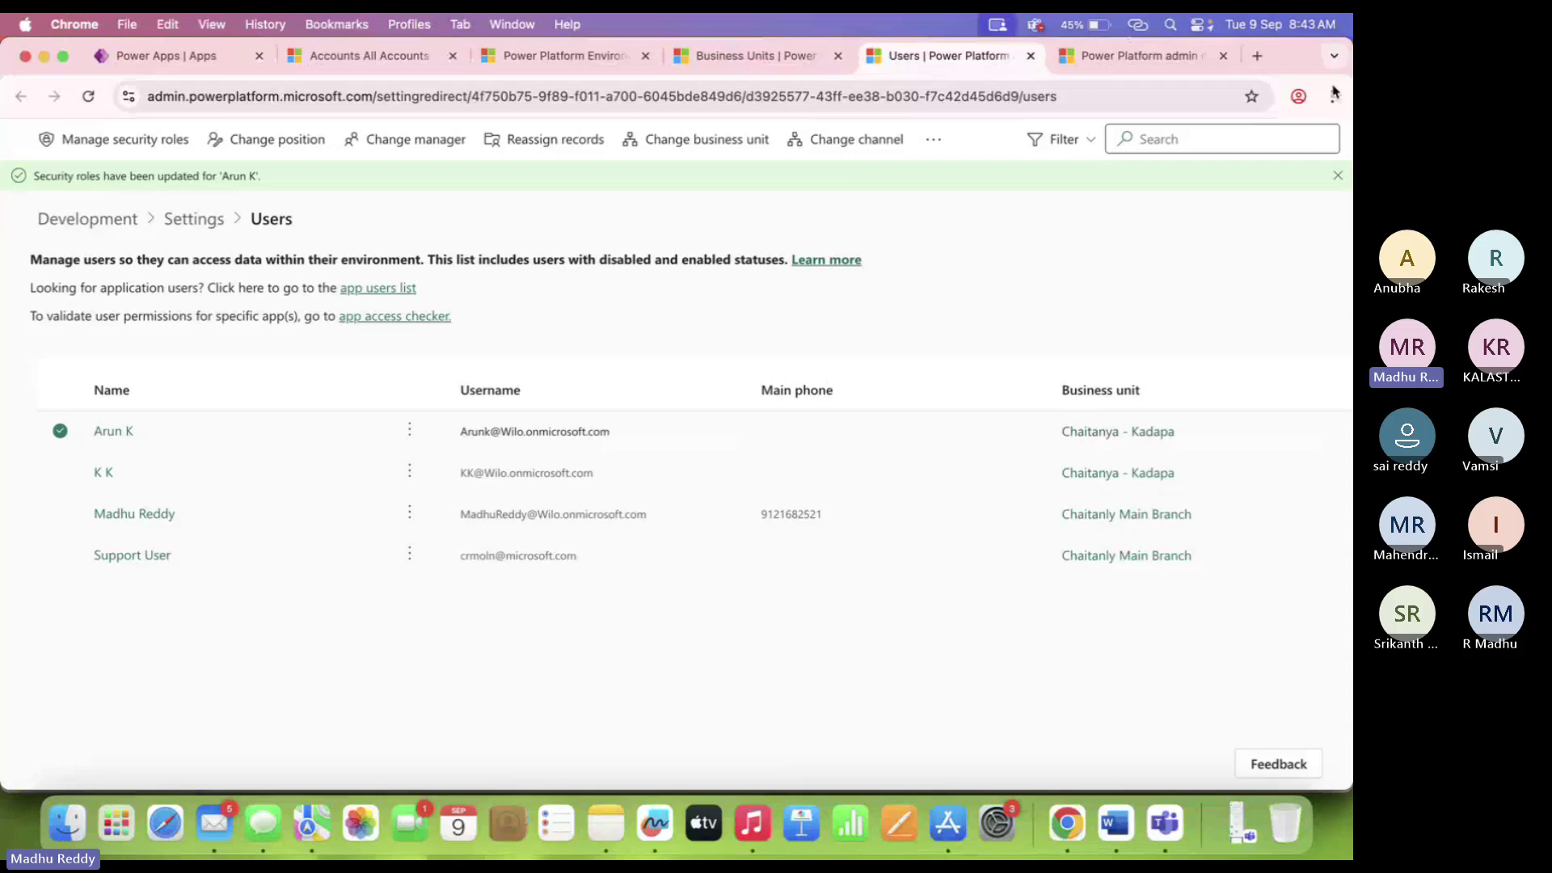
Switch to the User-1 browser profile, reload Account-5, and dismiss the permissions dialog to recheck edit access.
left_click(1299, 96)
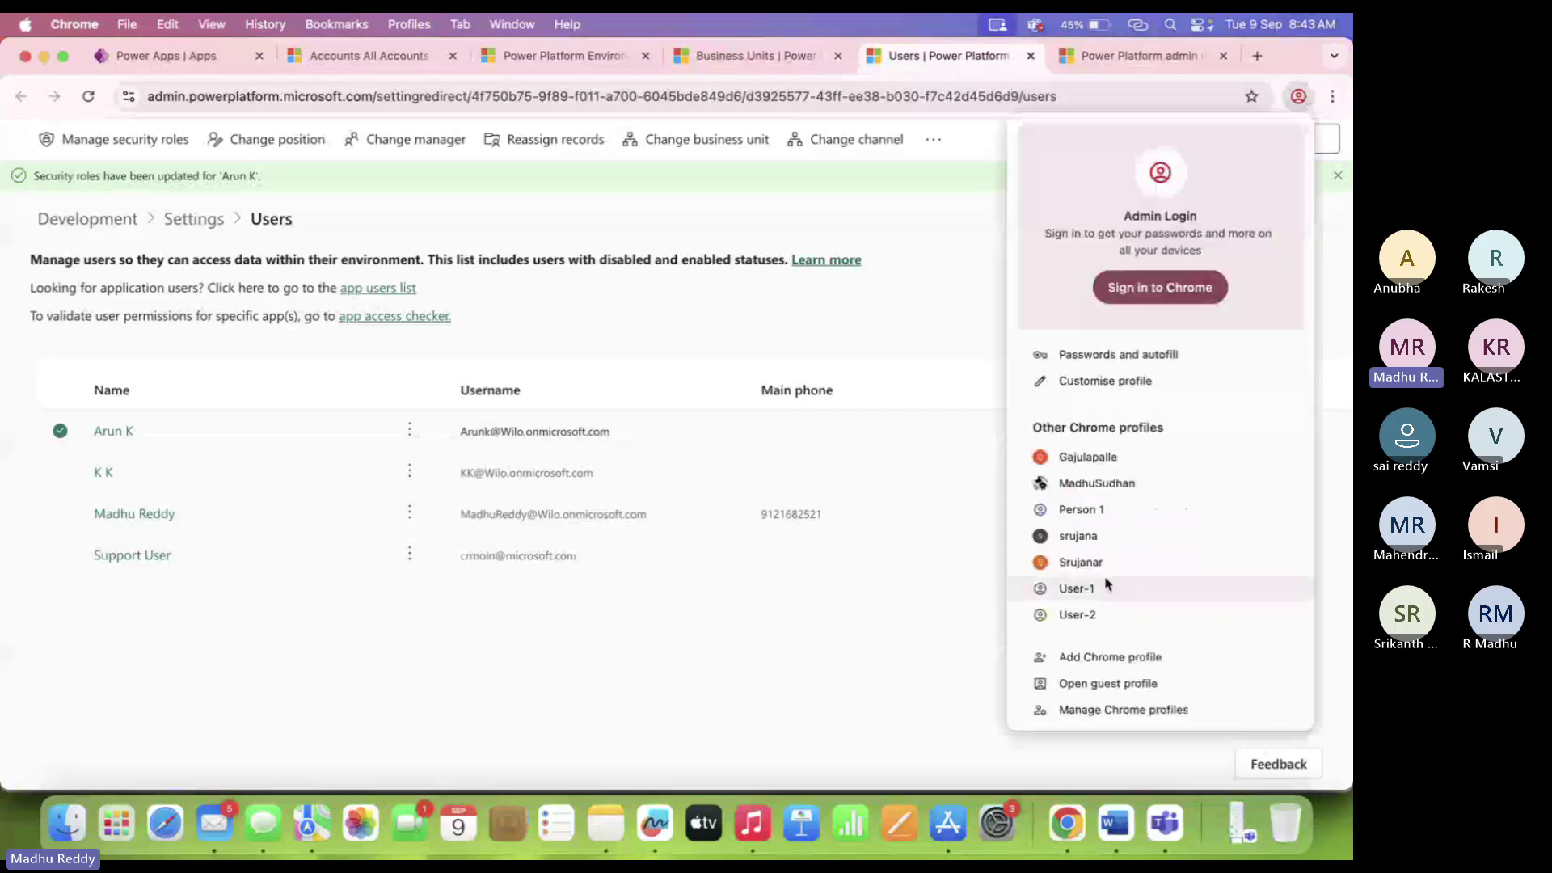
left_click(1077, 588)
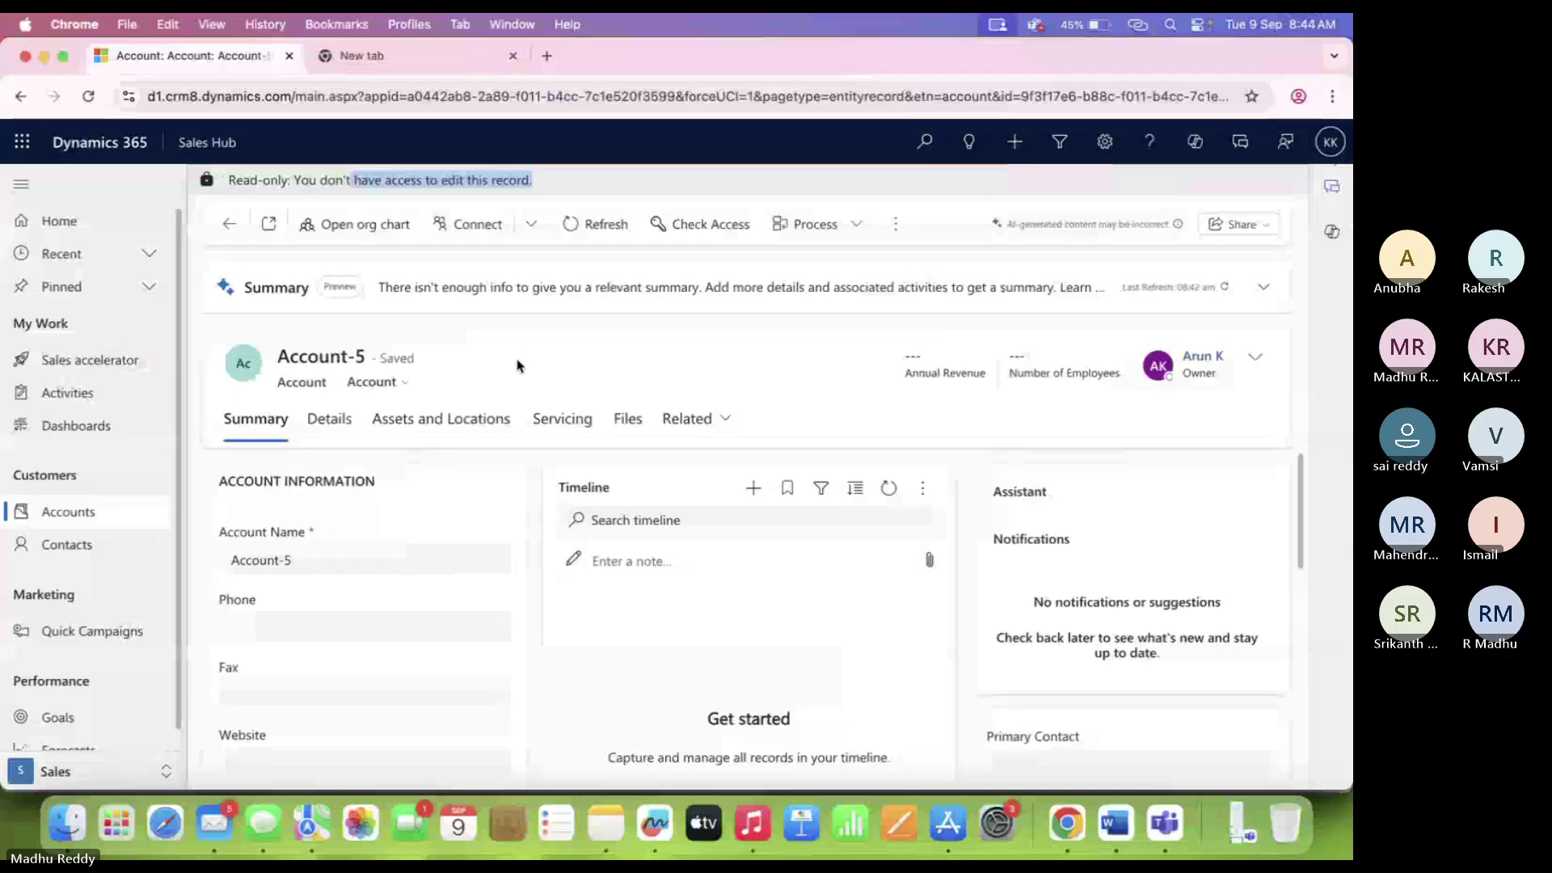
left_click_drag(579, 181, 269, 179)
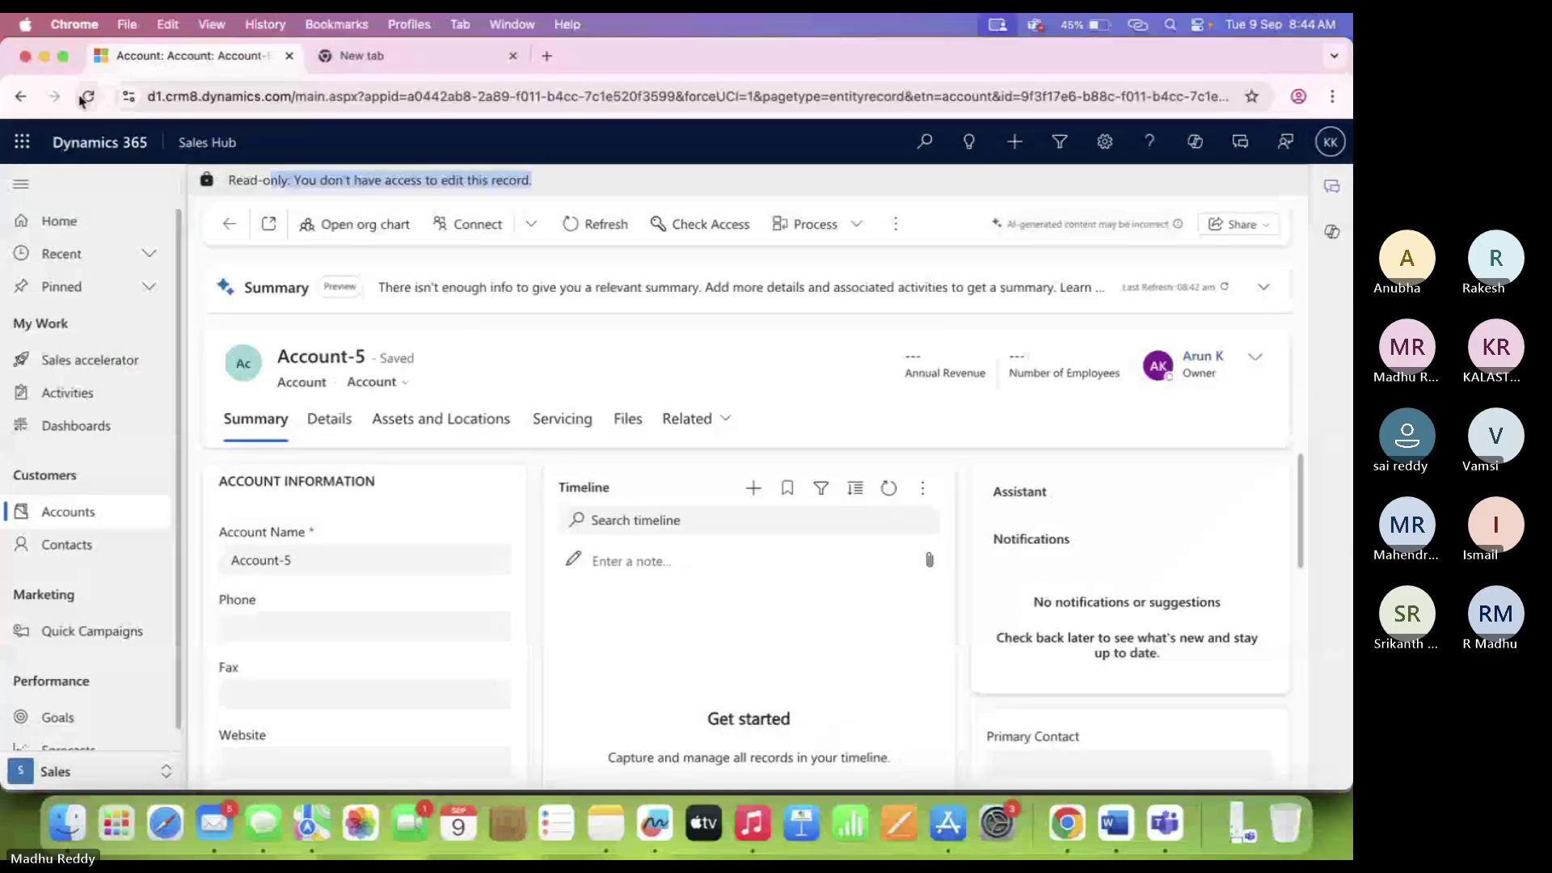
left_click(86, 97)
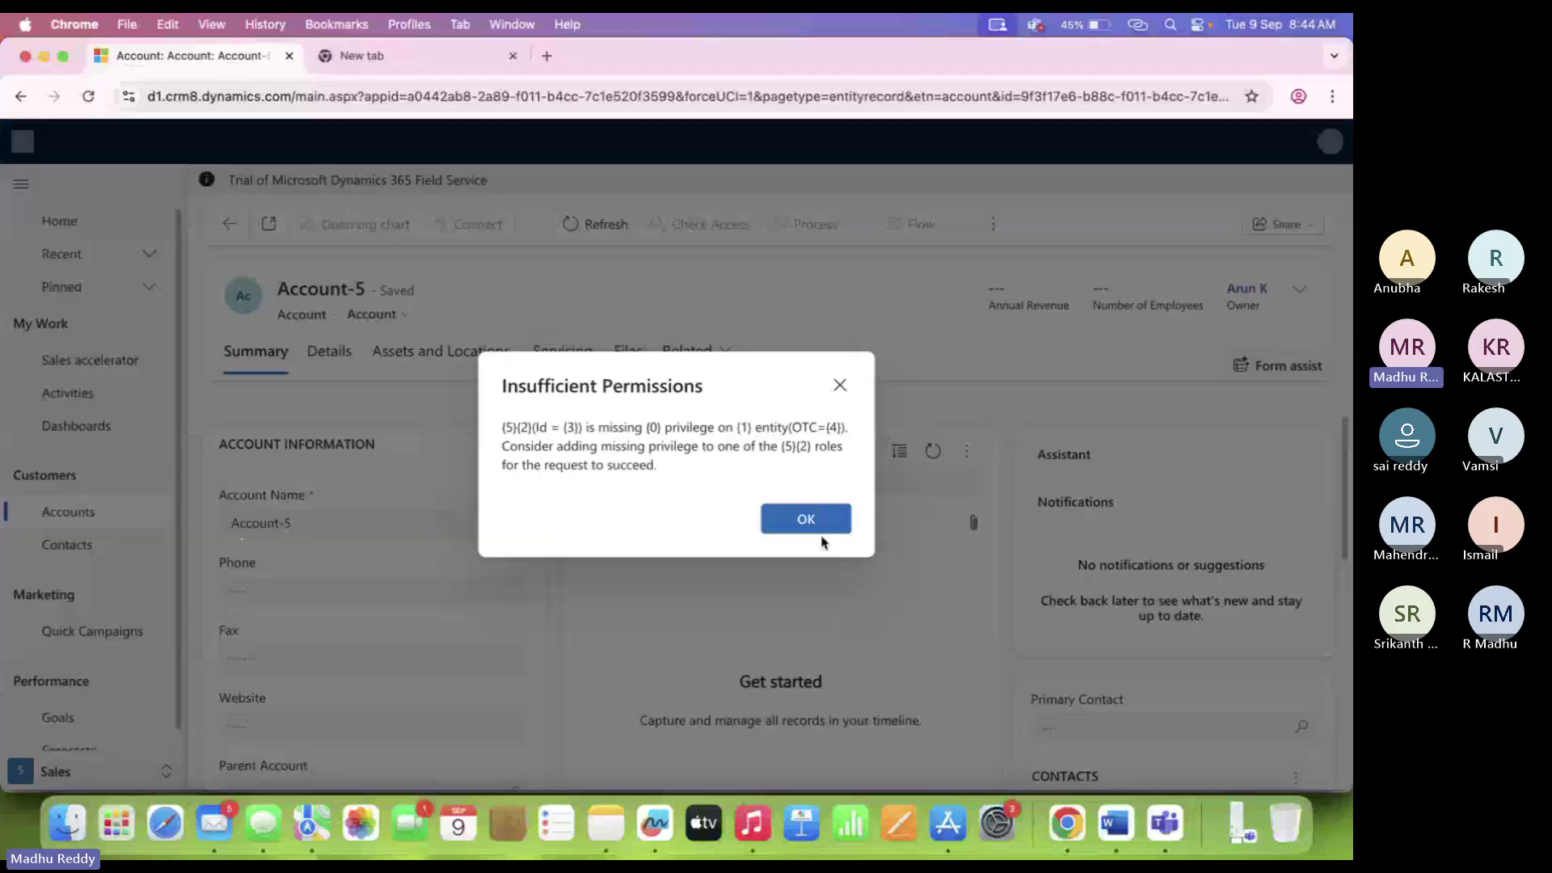
left_click(820, 538)
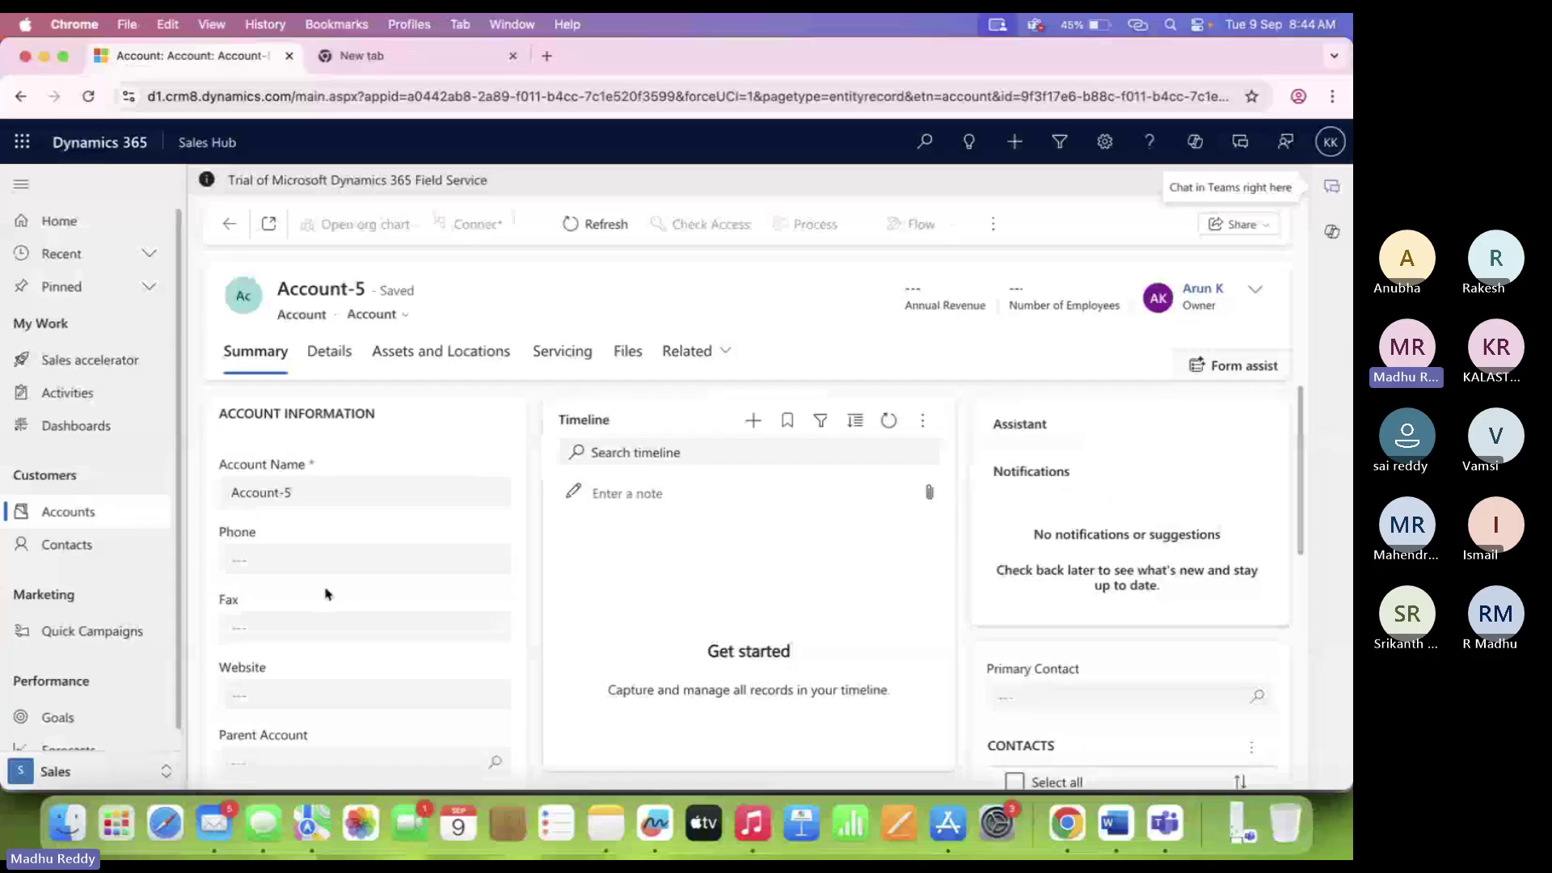
Set Account-5's Phone field to "ajn n ,x ," and save the record.
left_click(294, 526)
type("ajn n ,x ,")
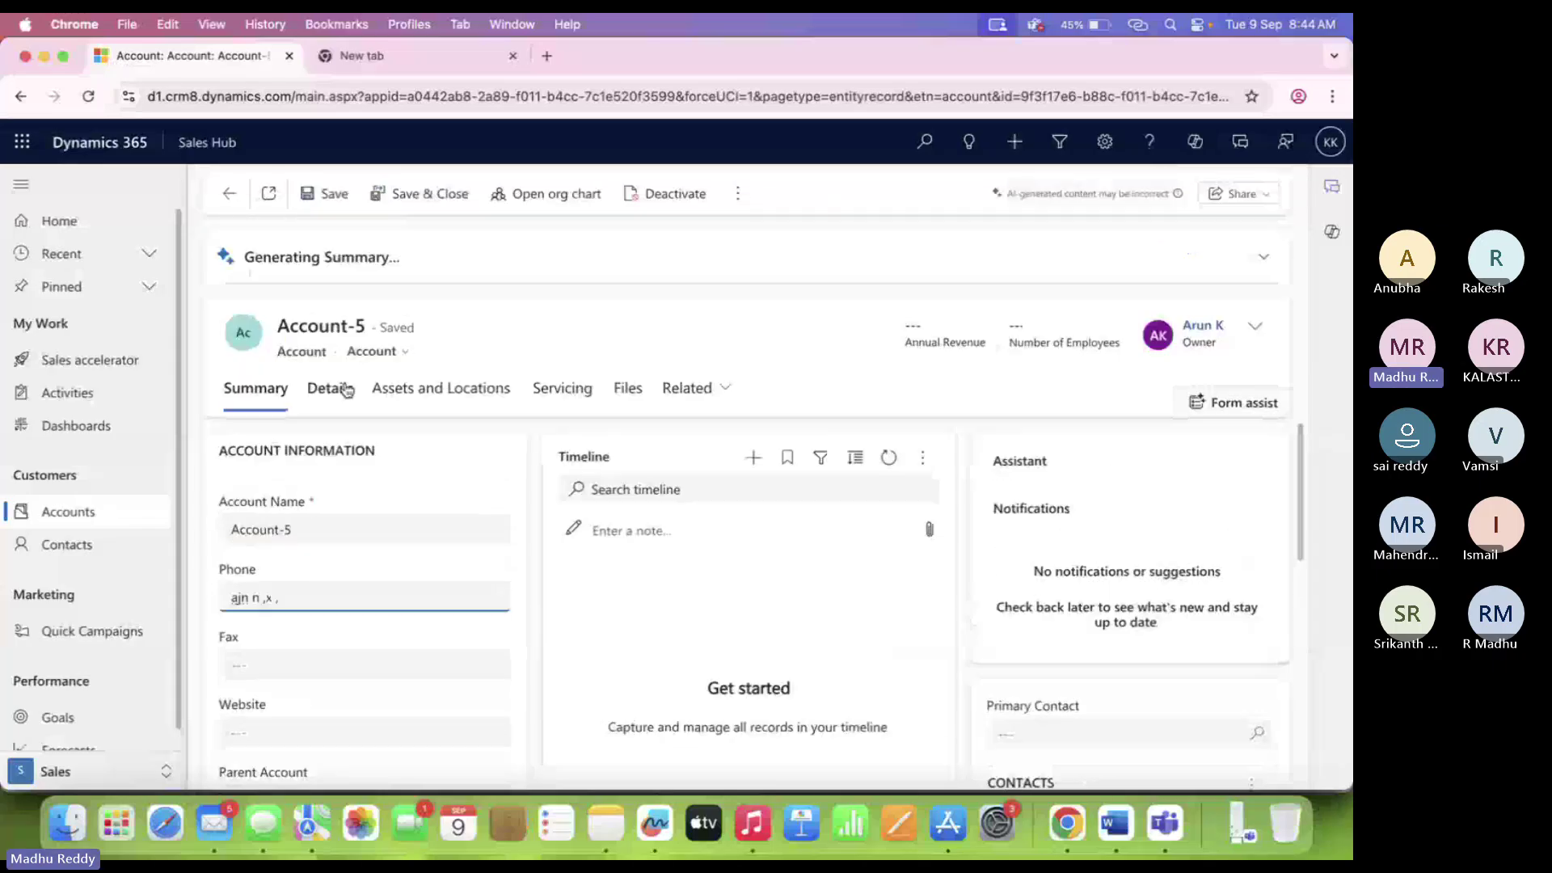
left_click(521, 329)
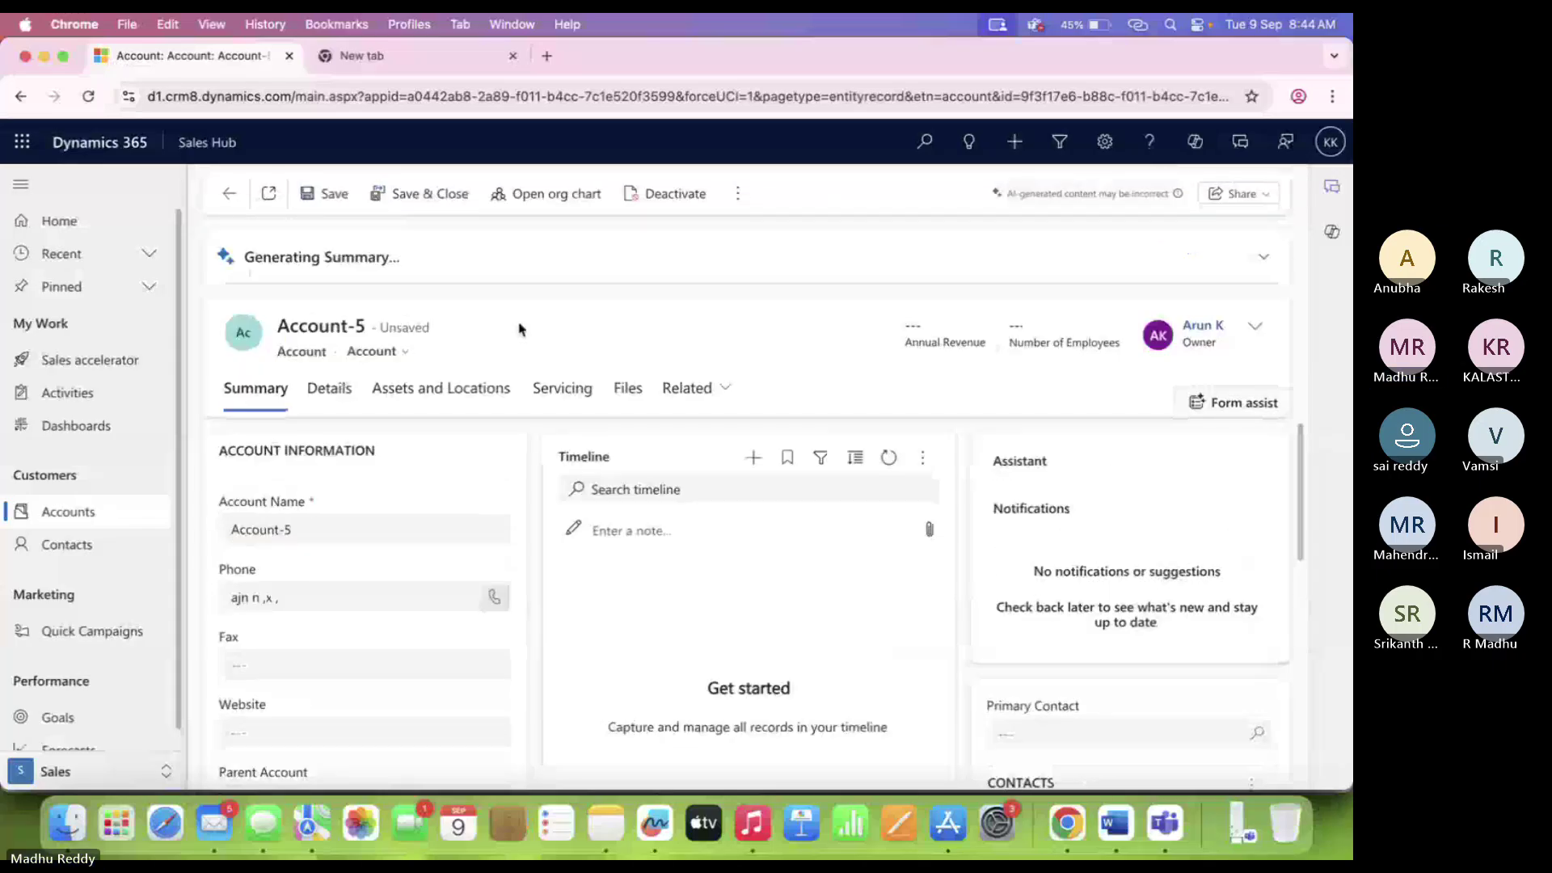
left_click(333, 196)
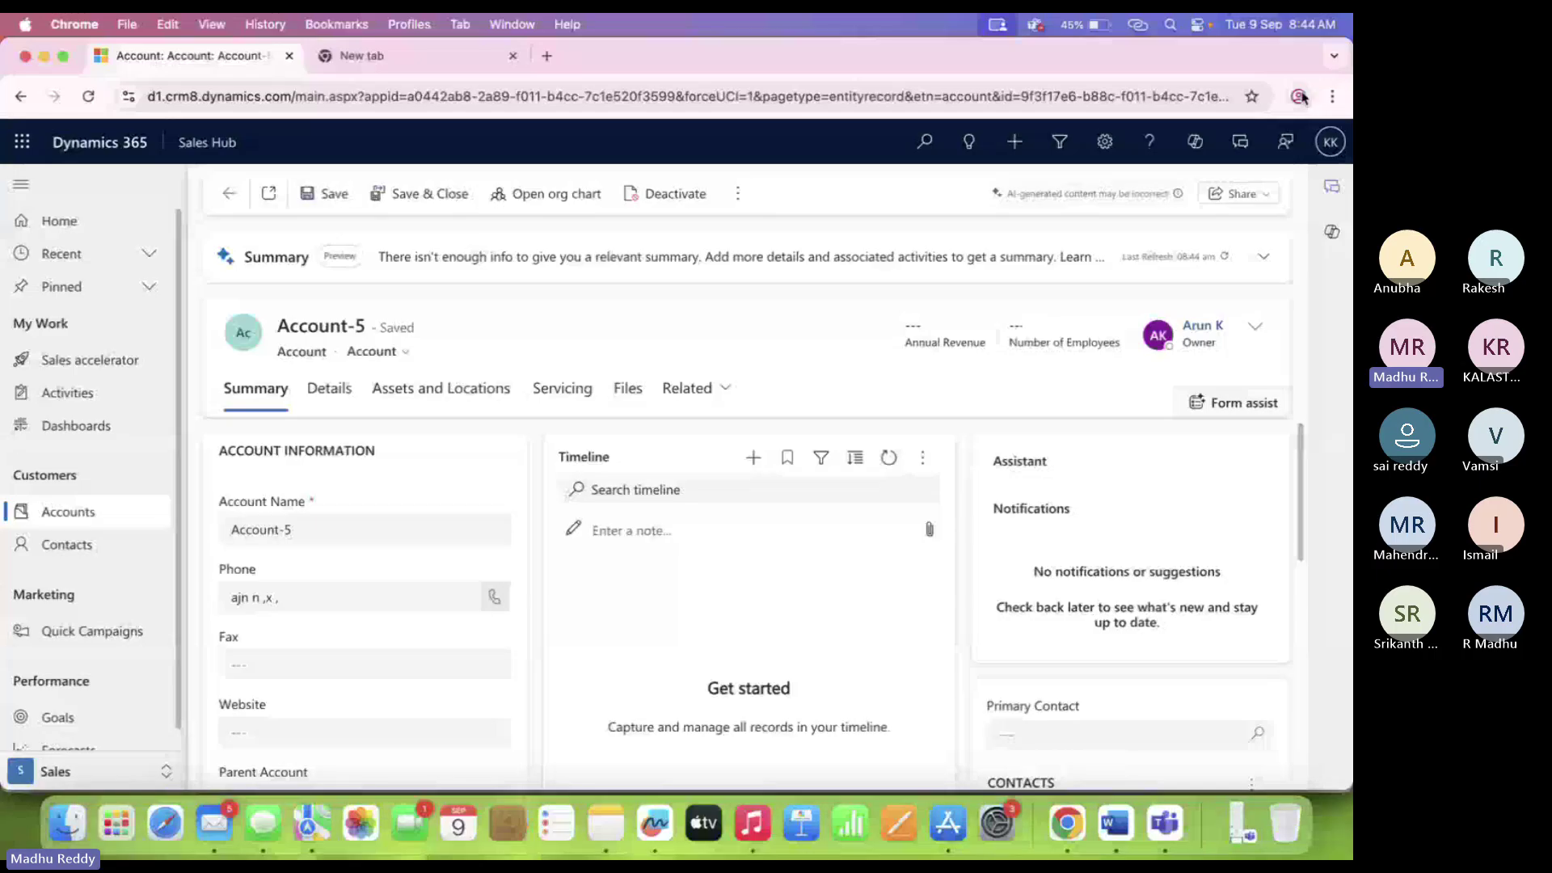
Switch to the Admin Login browser profile and review the Account privileges in the Training Role.
left_click(1298, 97)
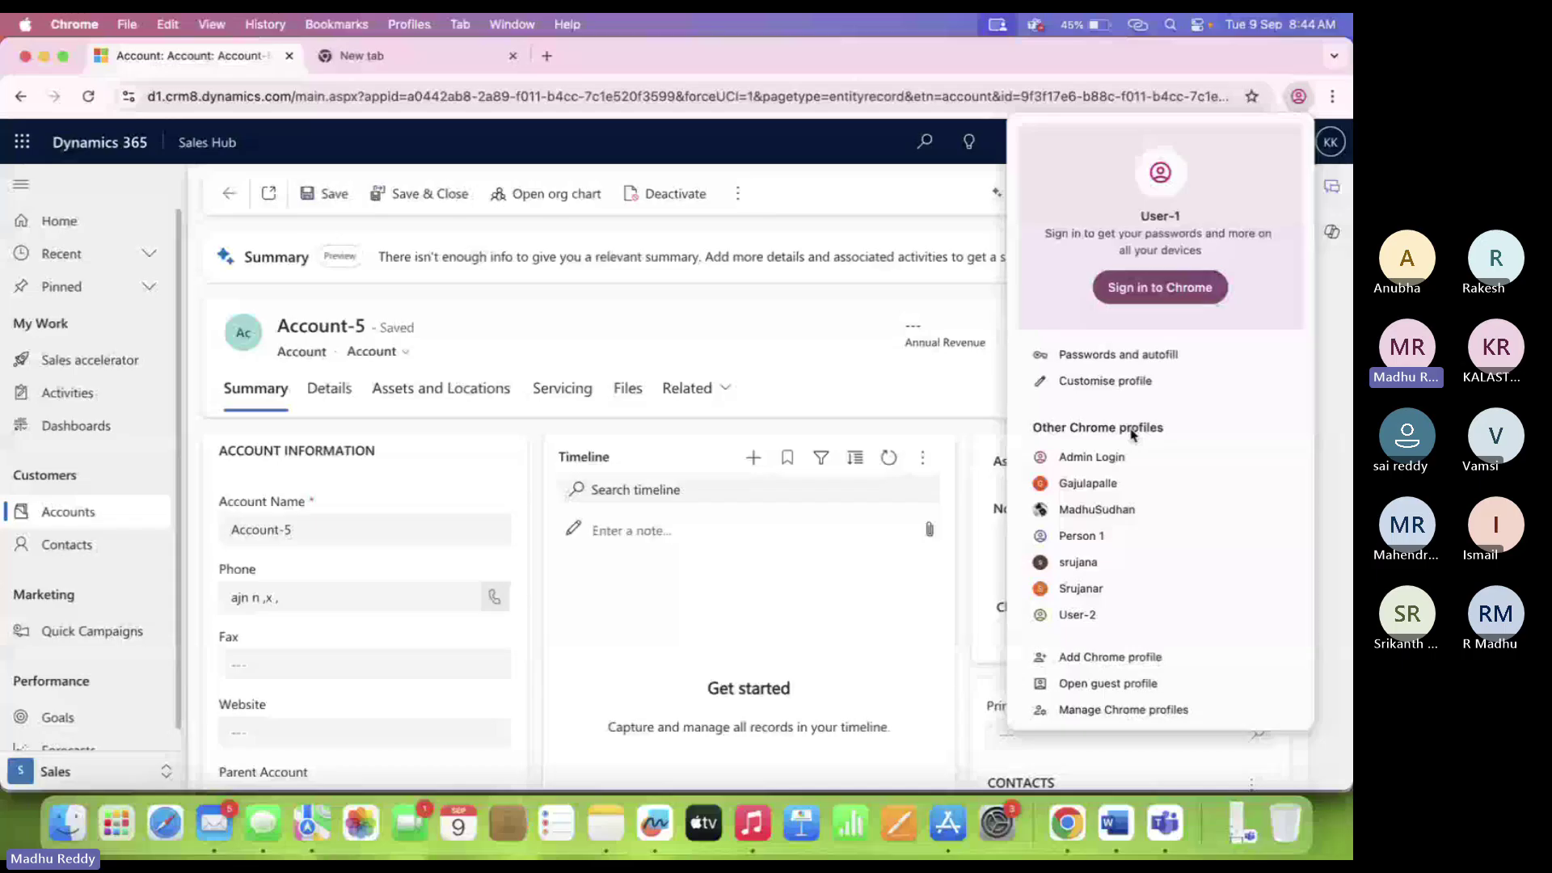
left_click(1111, 457)
key("ctrl+Tab")
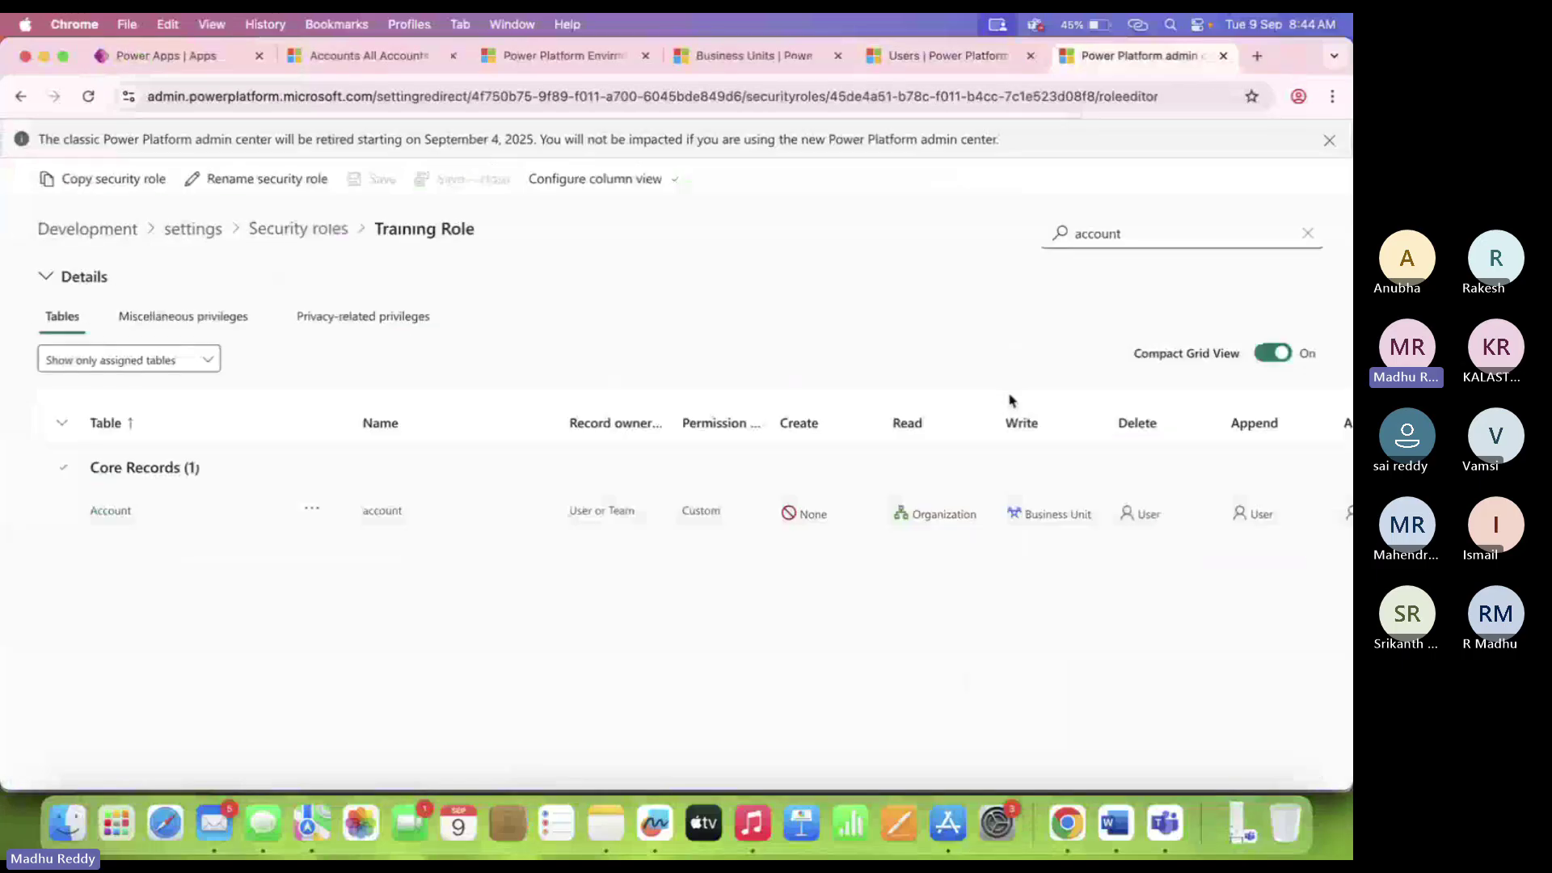
scroll(784, 413, "right", 3)
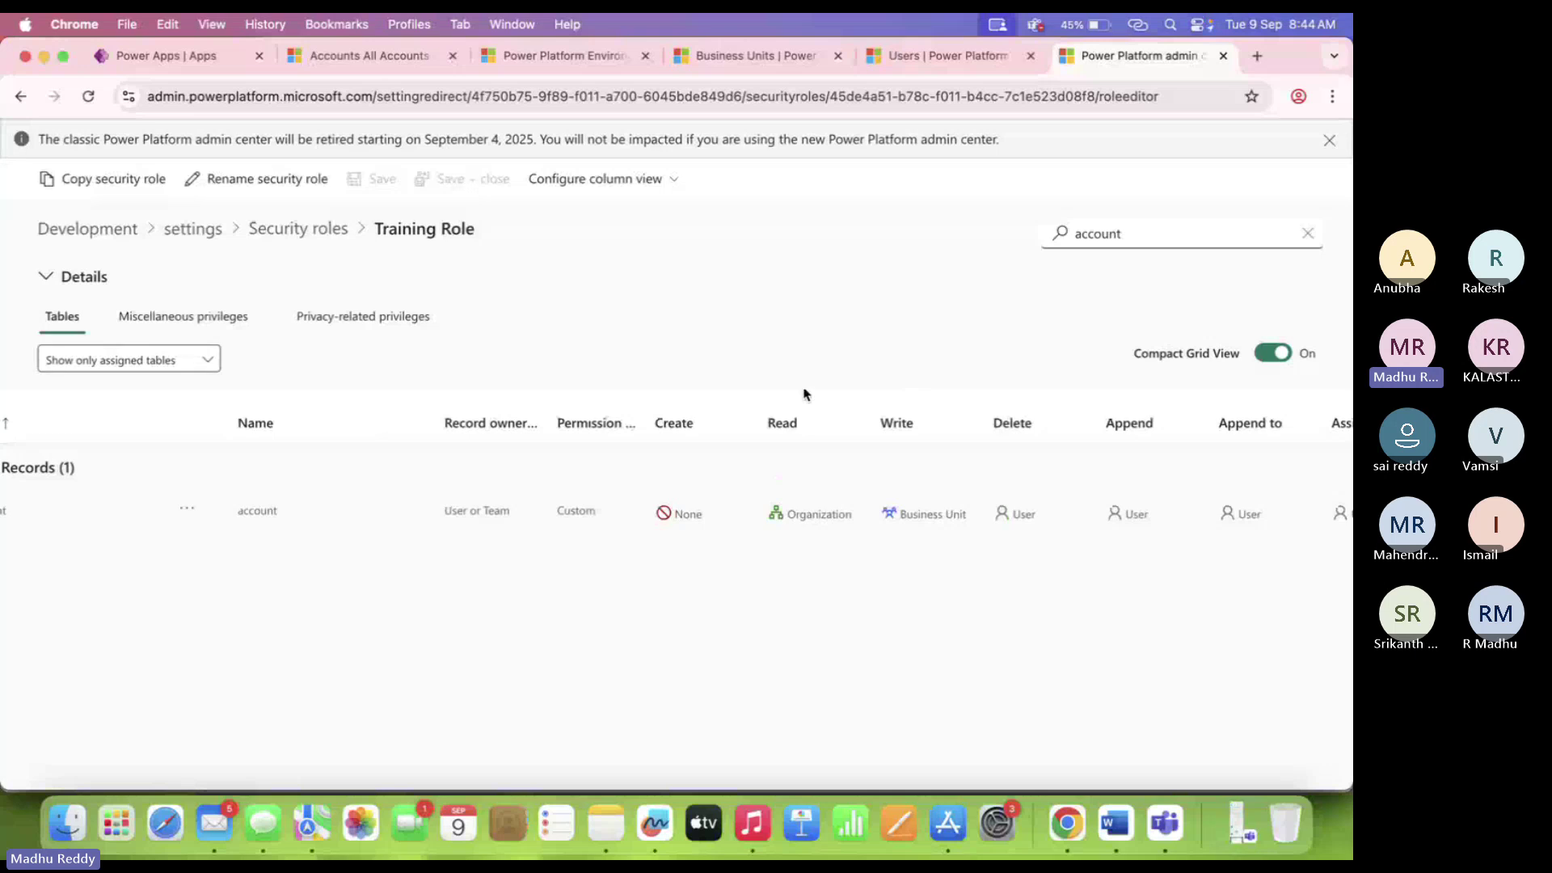
scroll(802, 393, "right", 3)
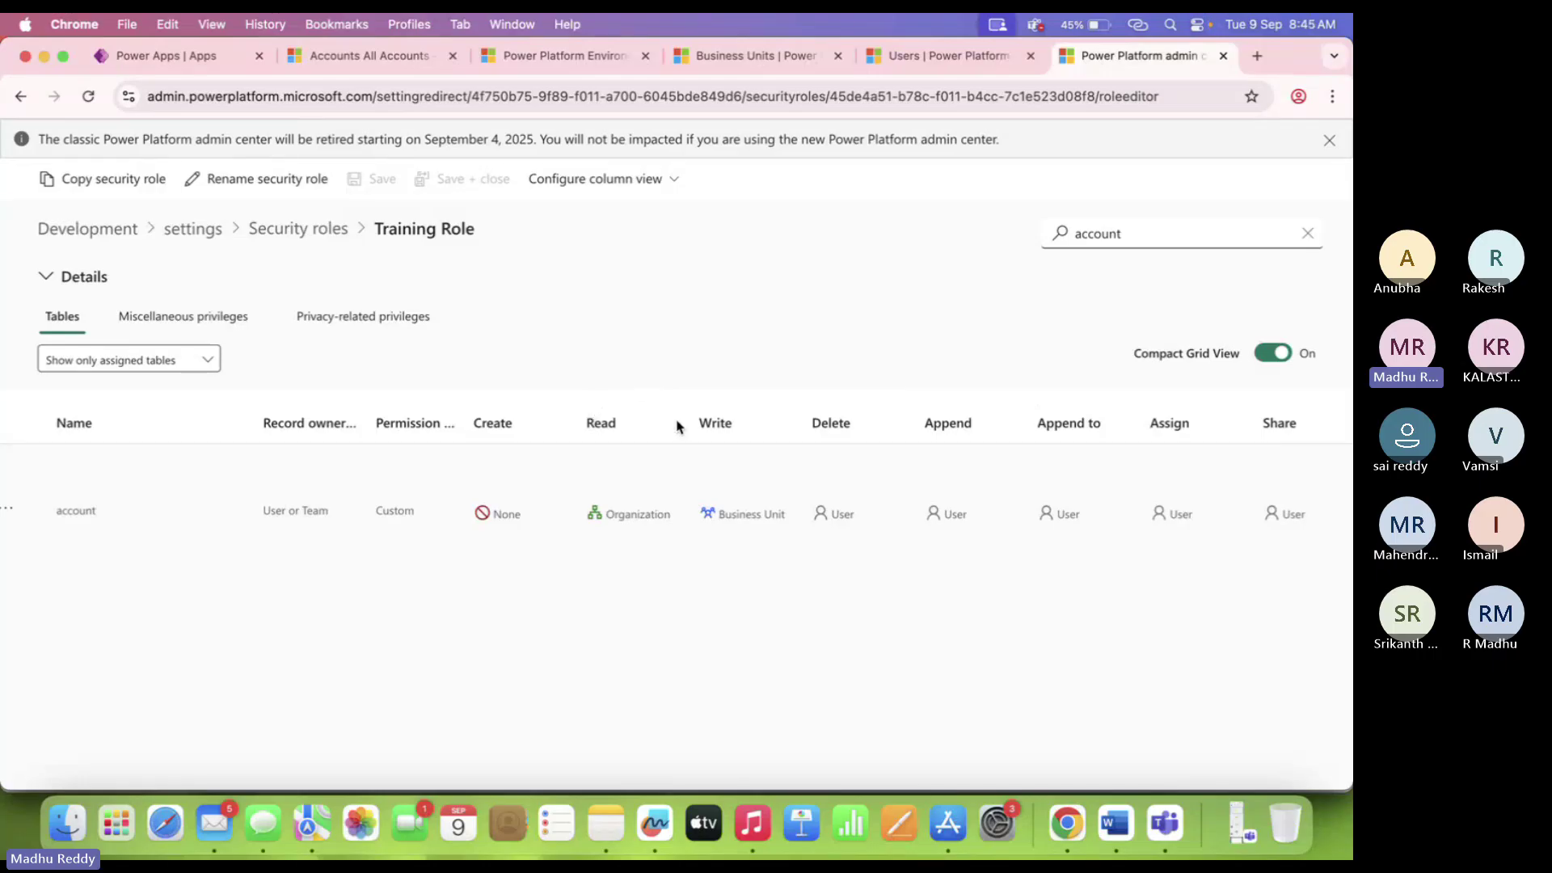
Set the Training Role's Account Read privilege to None and save the role.
left_click(625, 518)
left_click(667, 519)
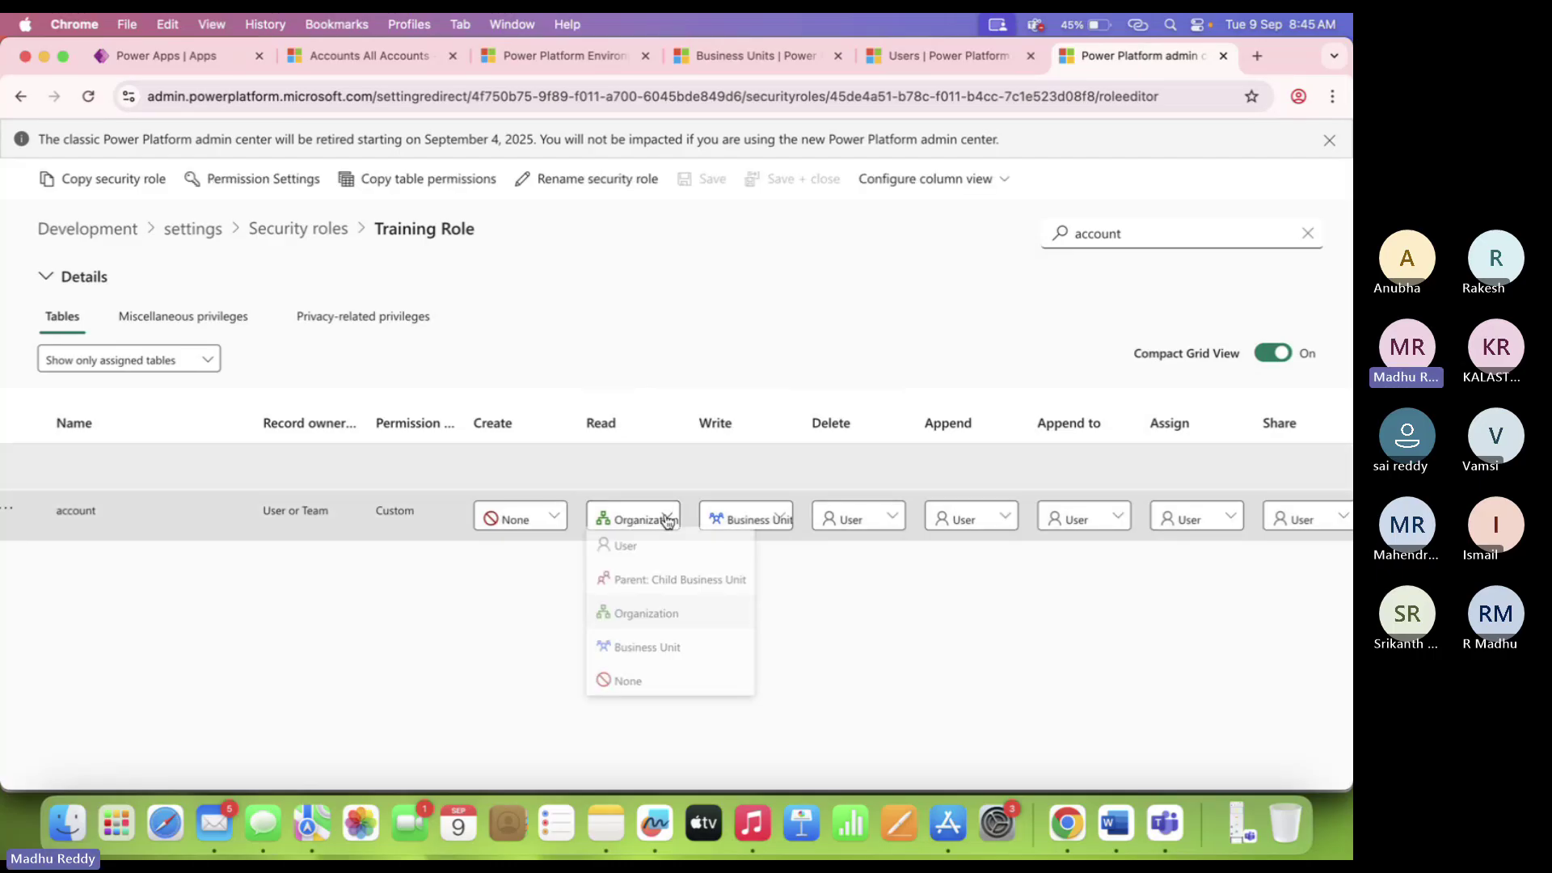
left_click(629, 681)
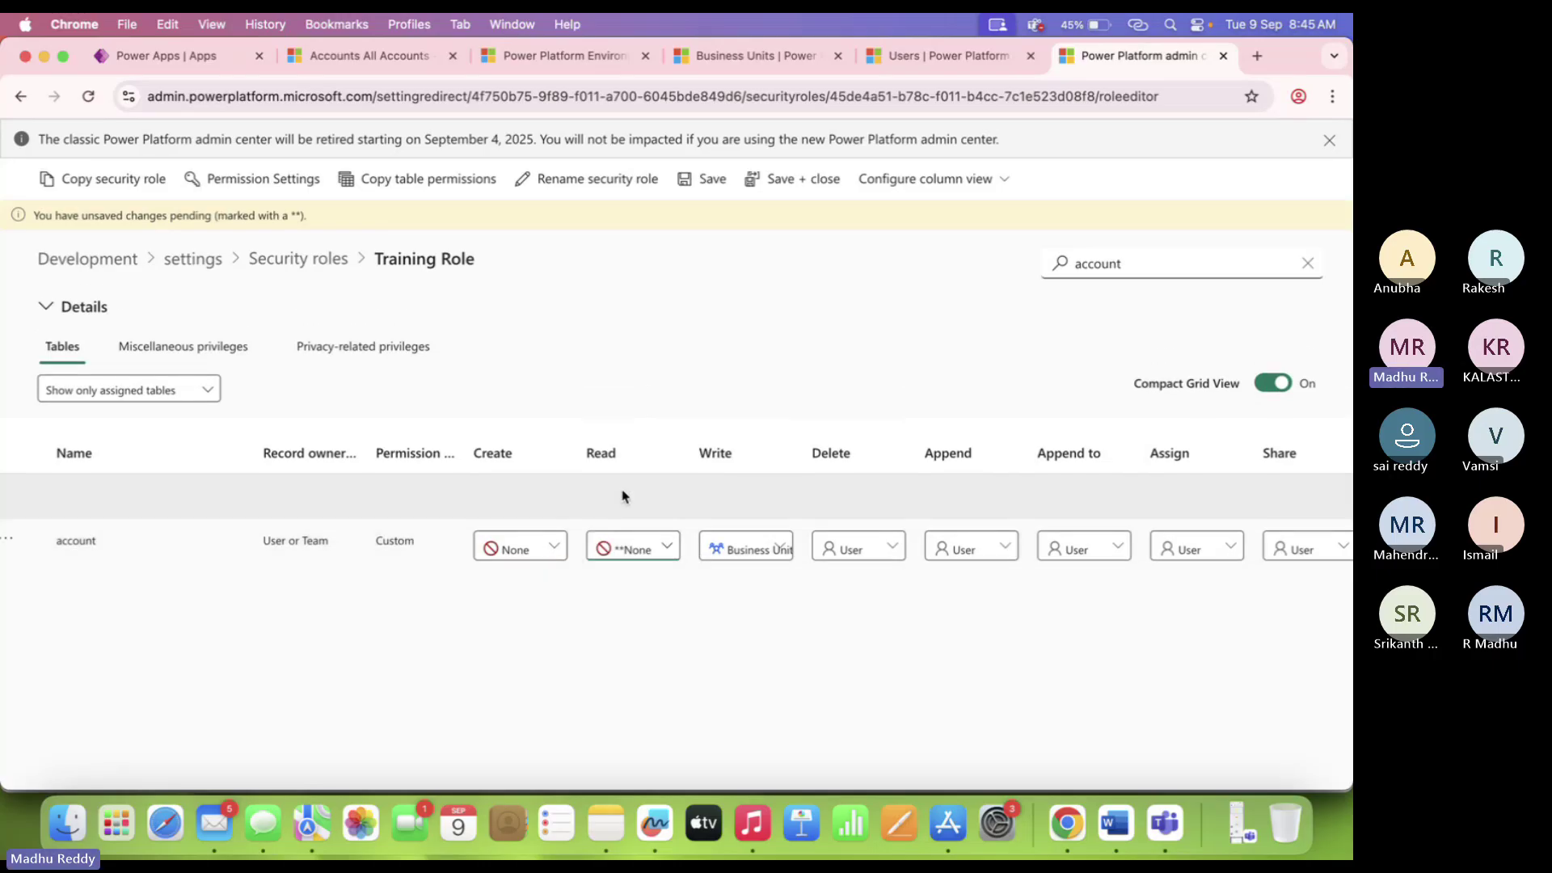
left_click(693, 172)
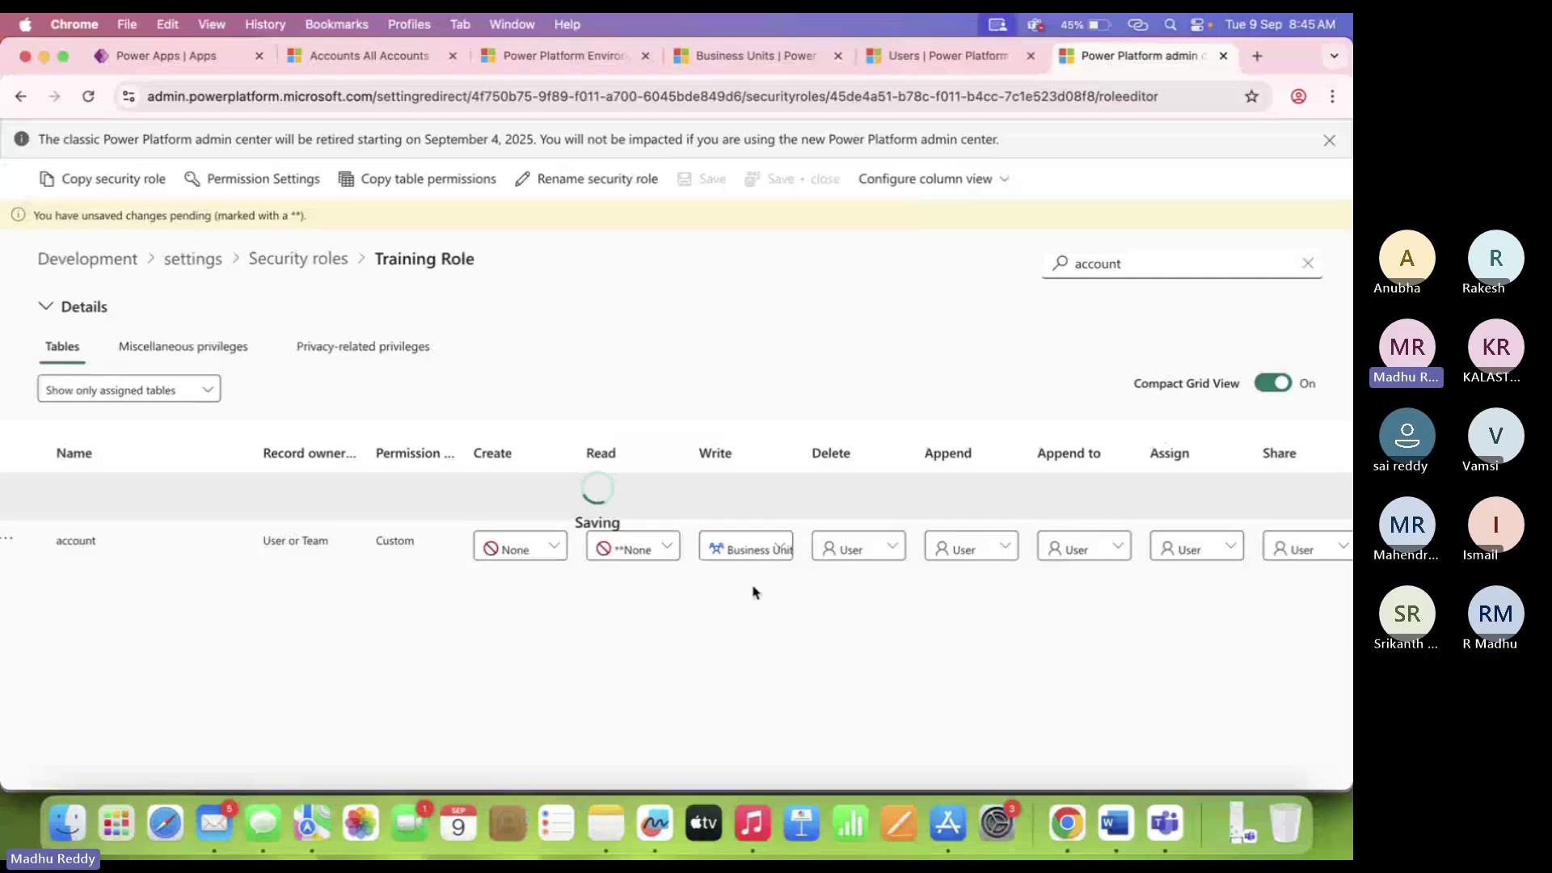
Set both the Write and Read privileges for Account to Organization in the Training Role and save.
left_click(764, 558)
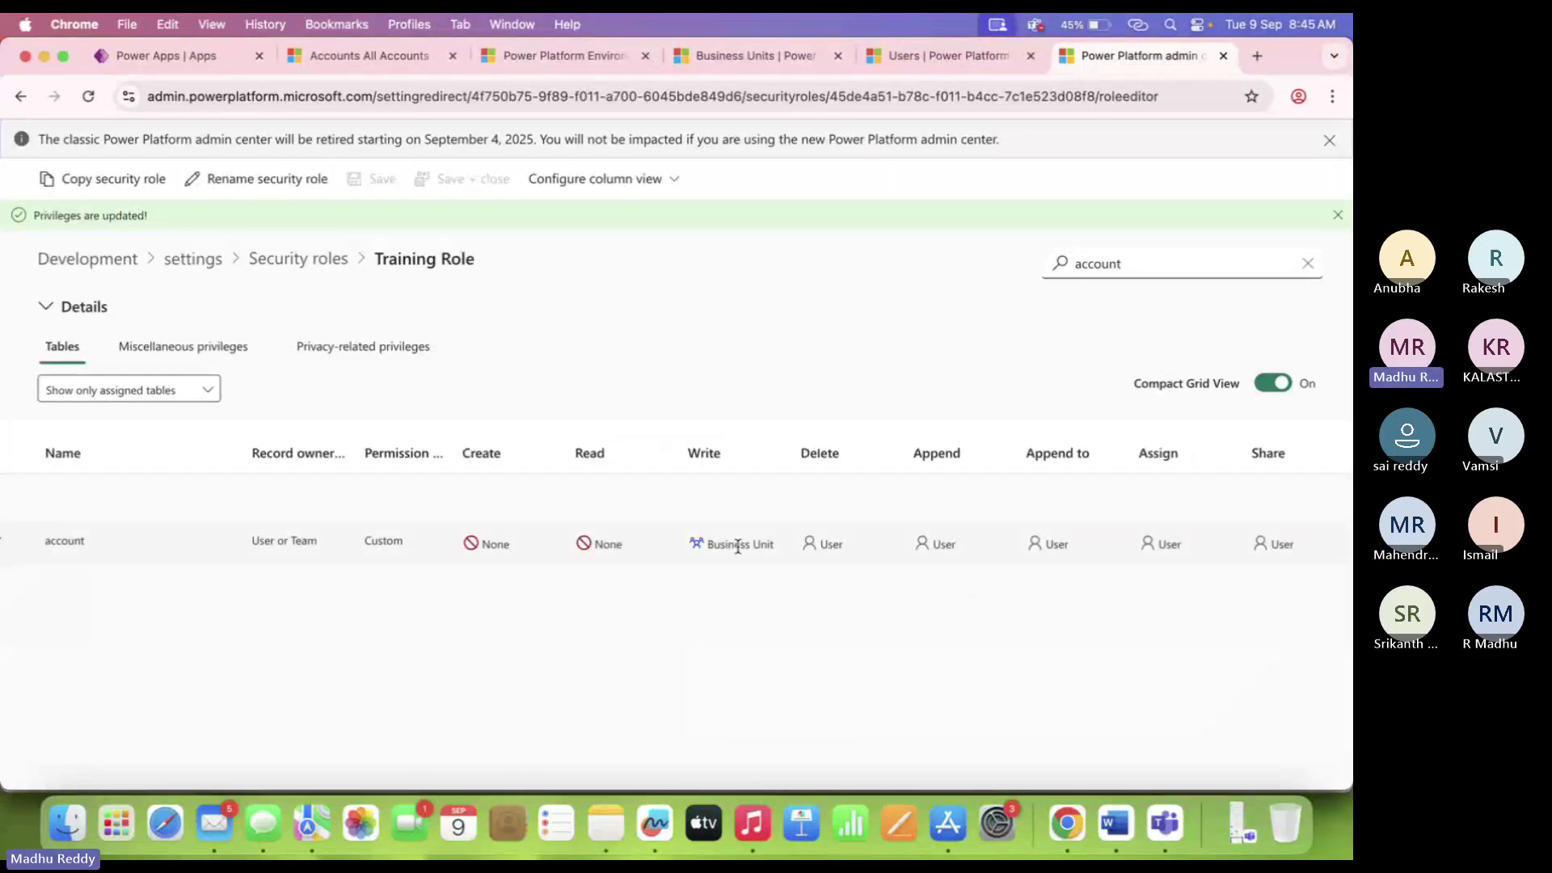
left_click(737, 547)
left_click(763, 655)
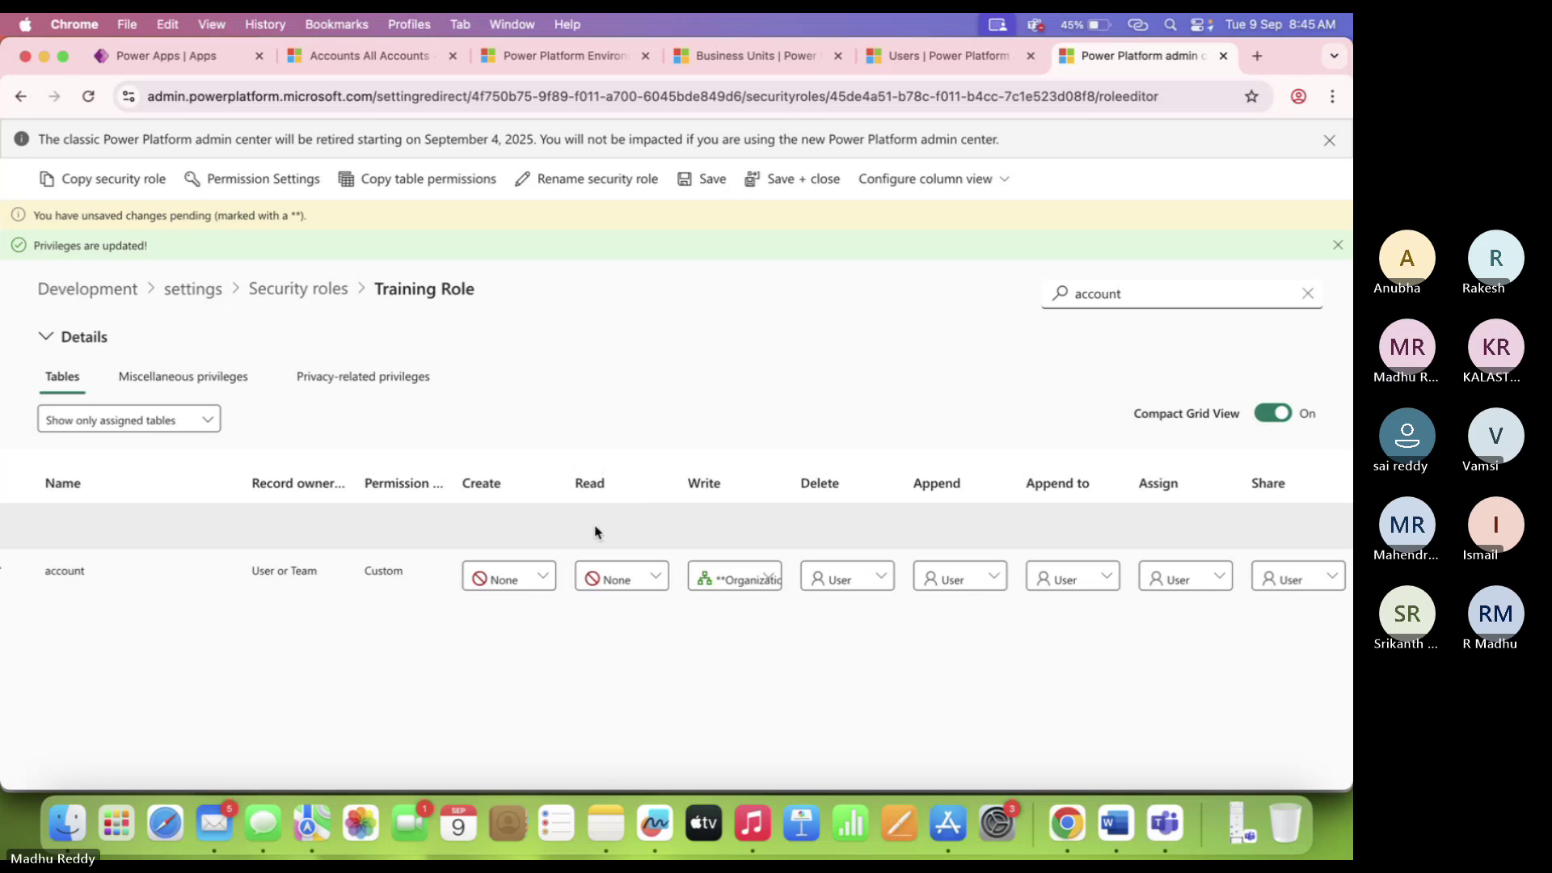
left_click(633, 577)
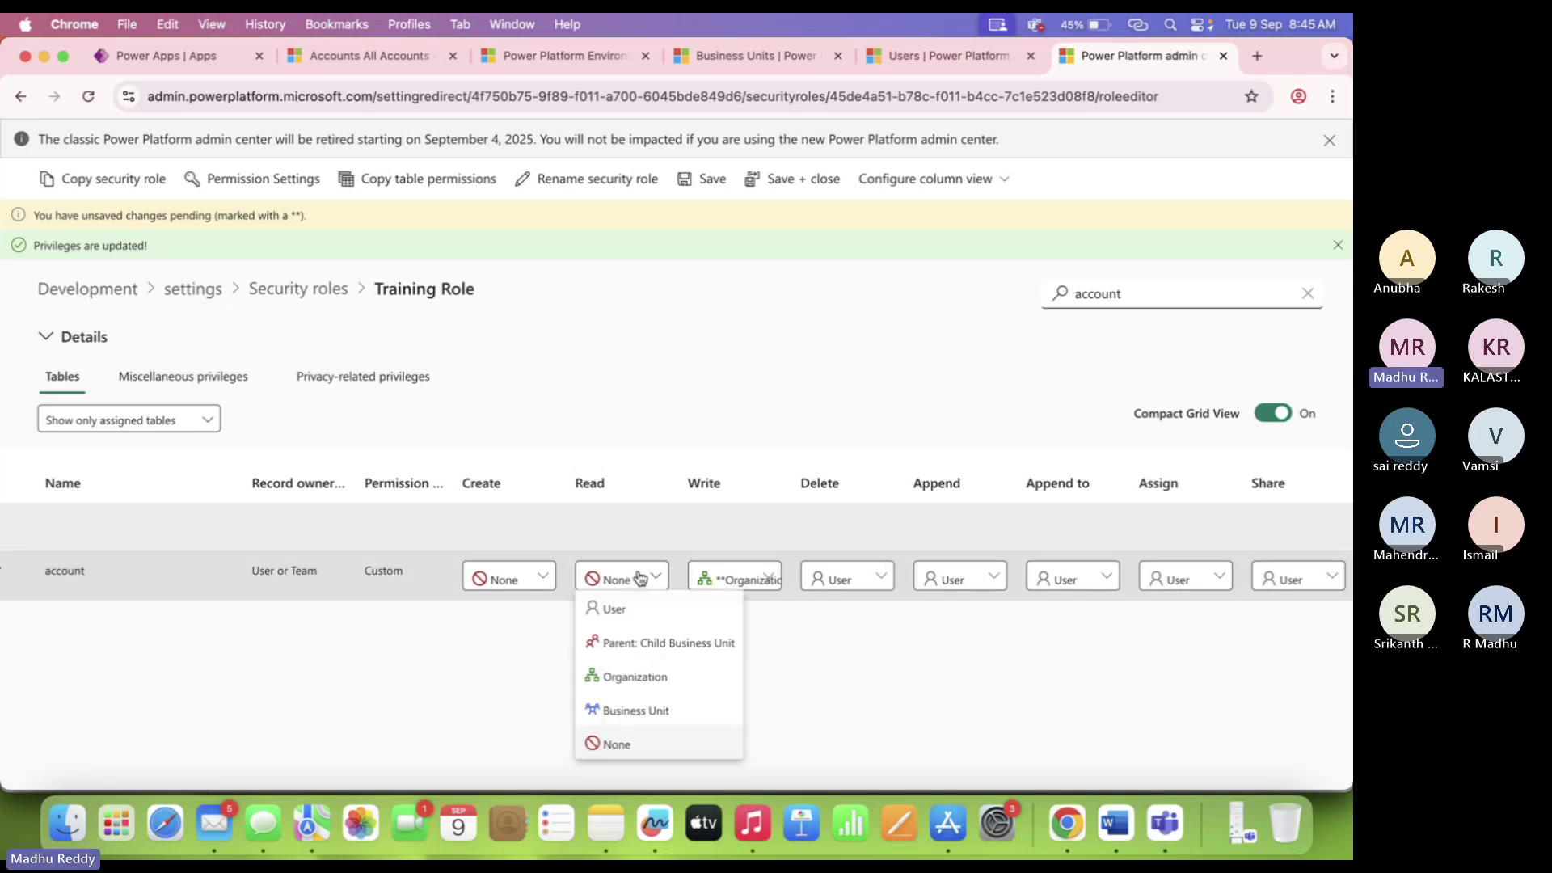
left_click(644, 677)
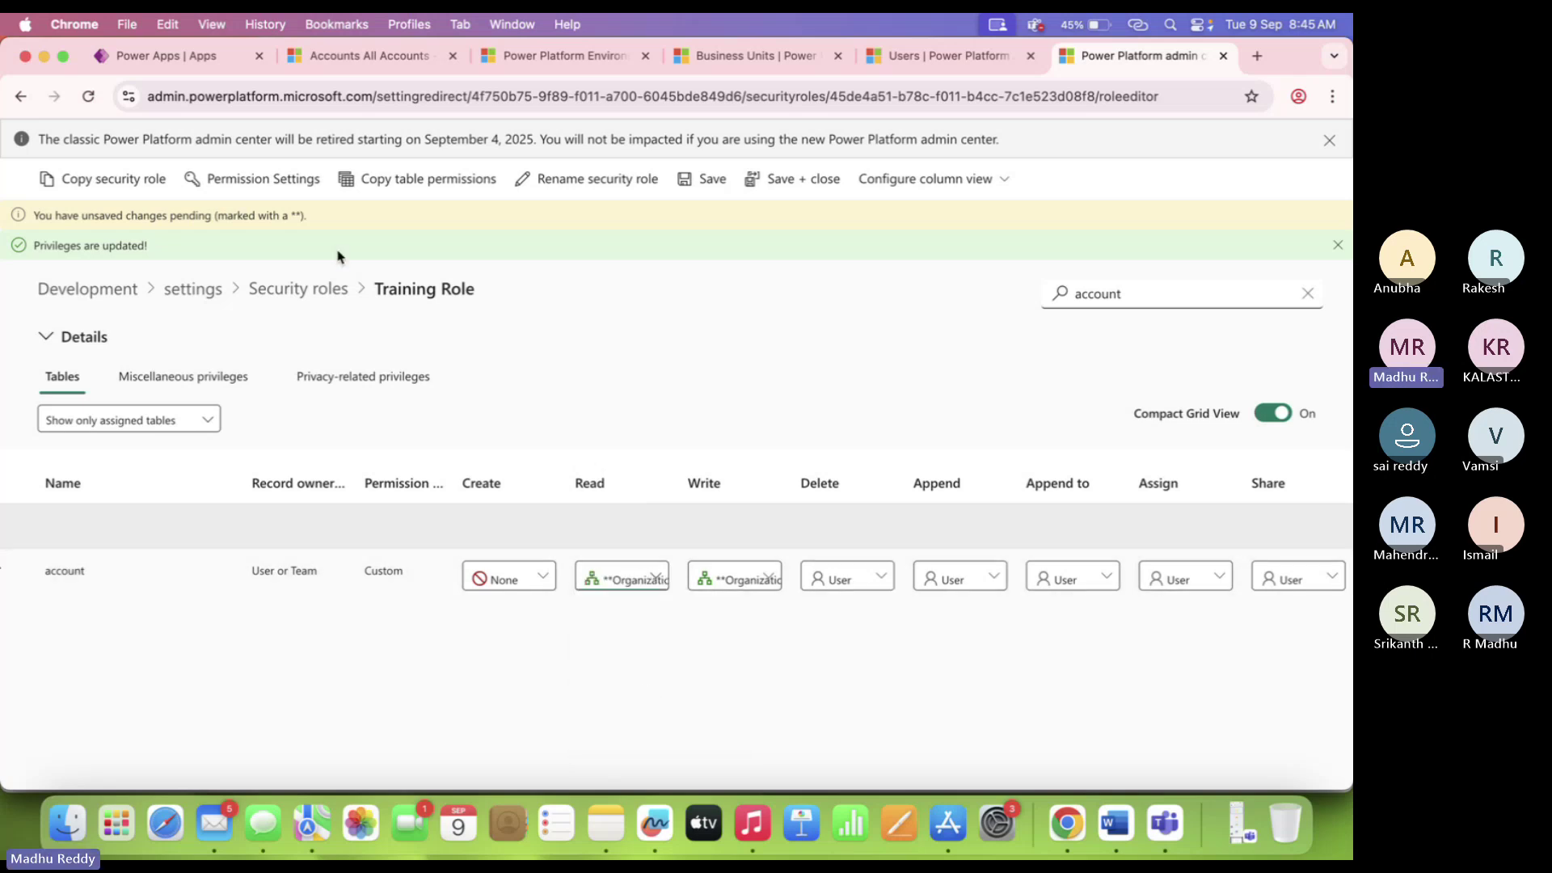
left_click(712, 179)
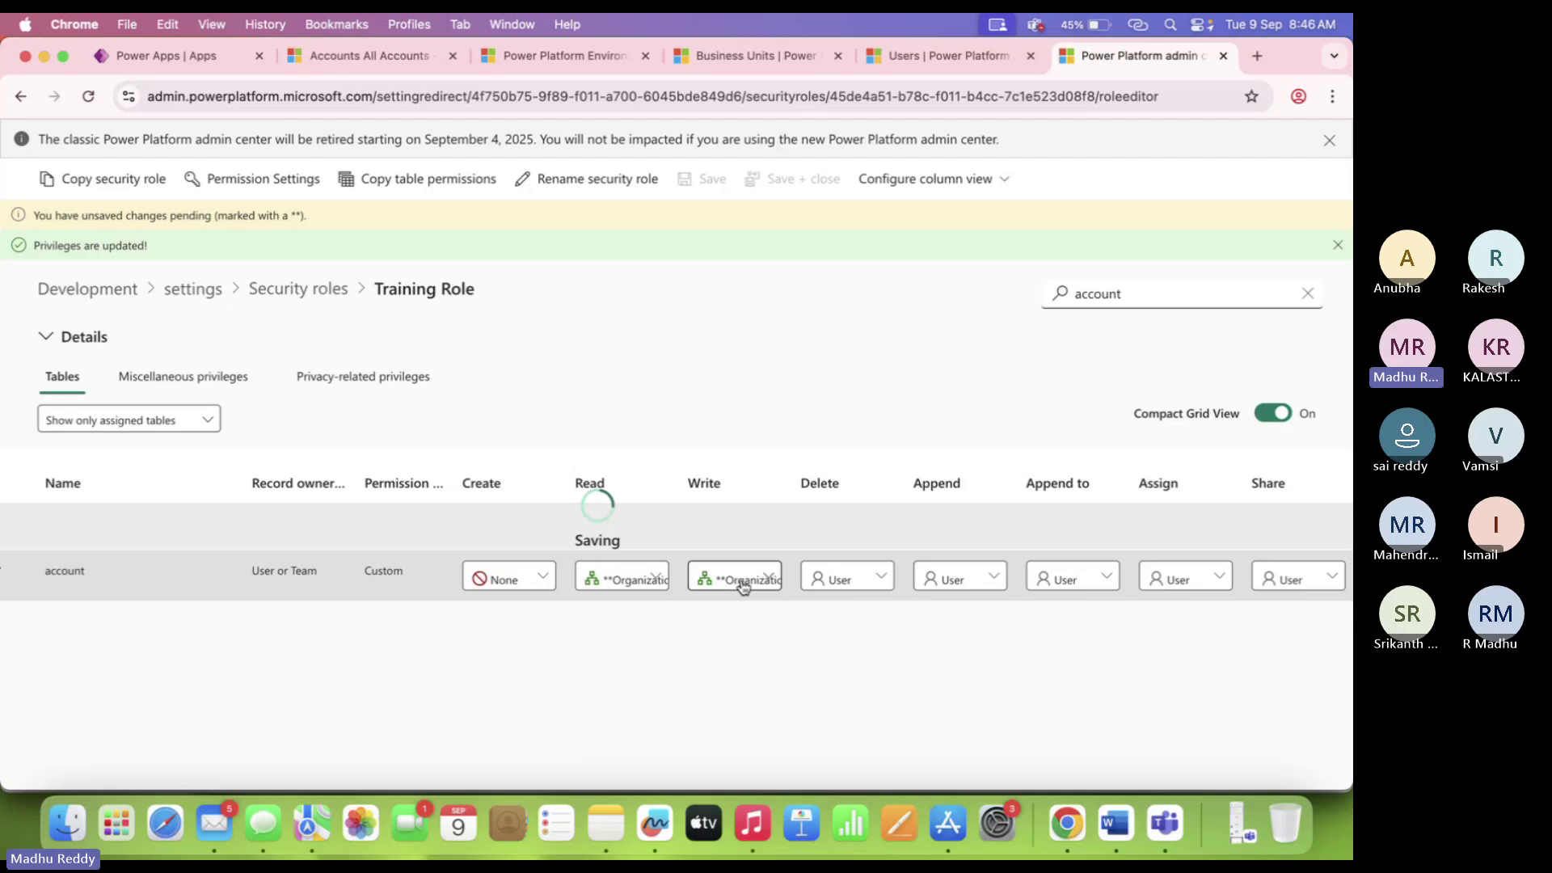
Set the Training Role's Account Write privilege to Parent: Child Business Unit and save the role.
left_click(1062, 582)
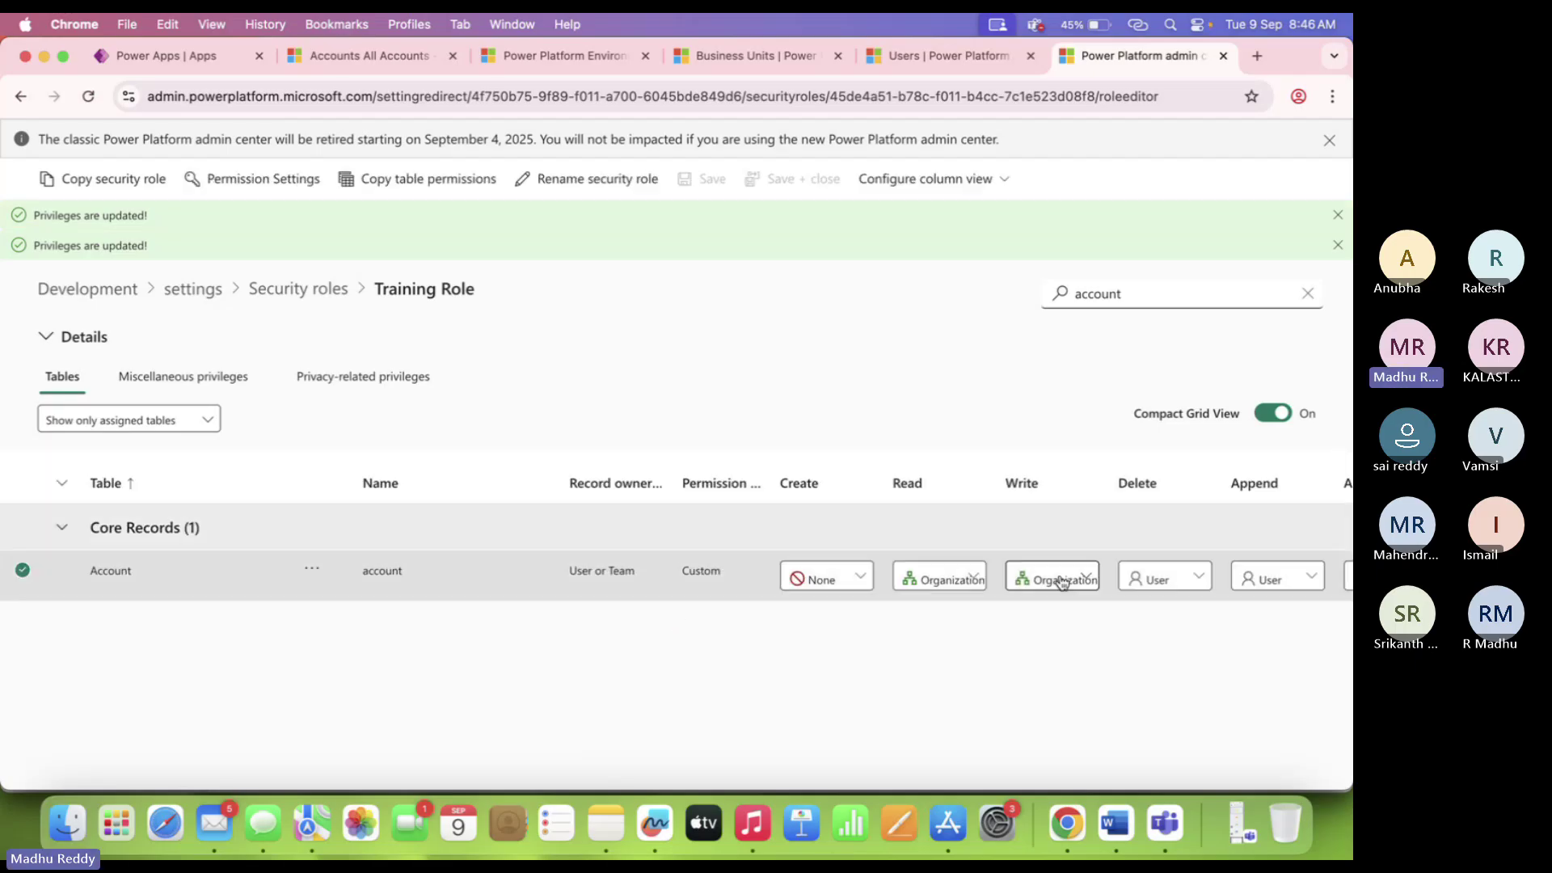
left_click(1062, 582)
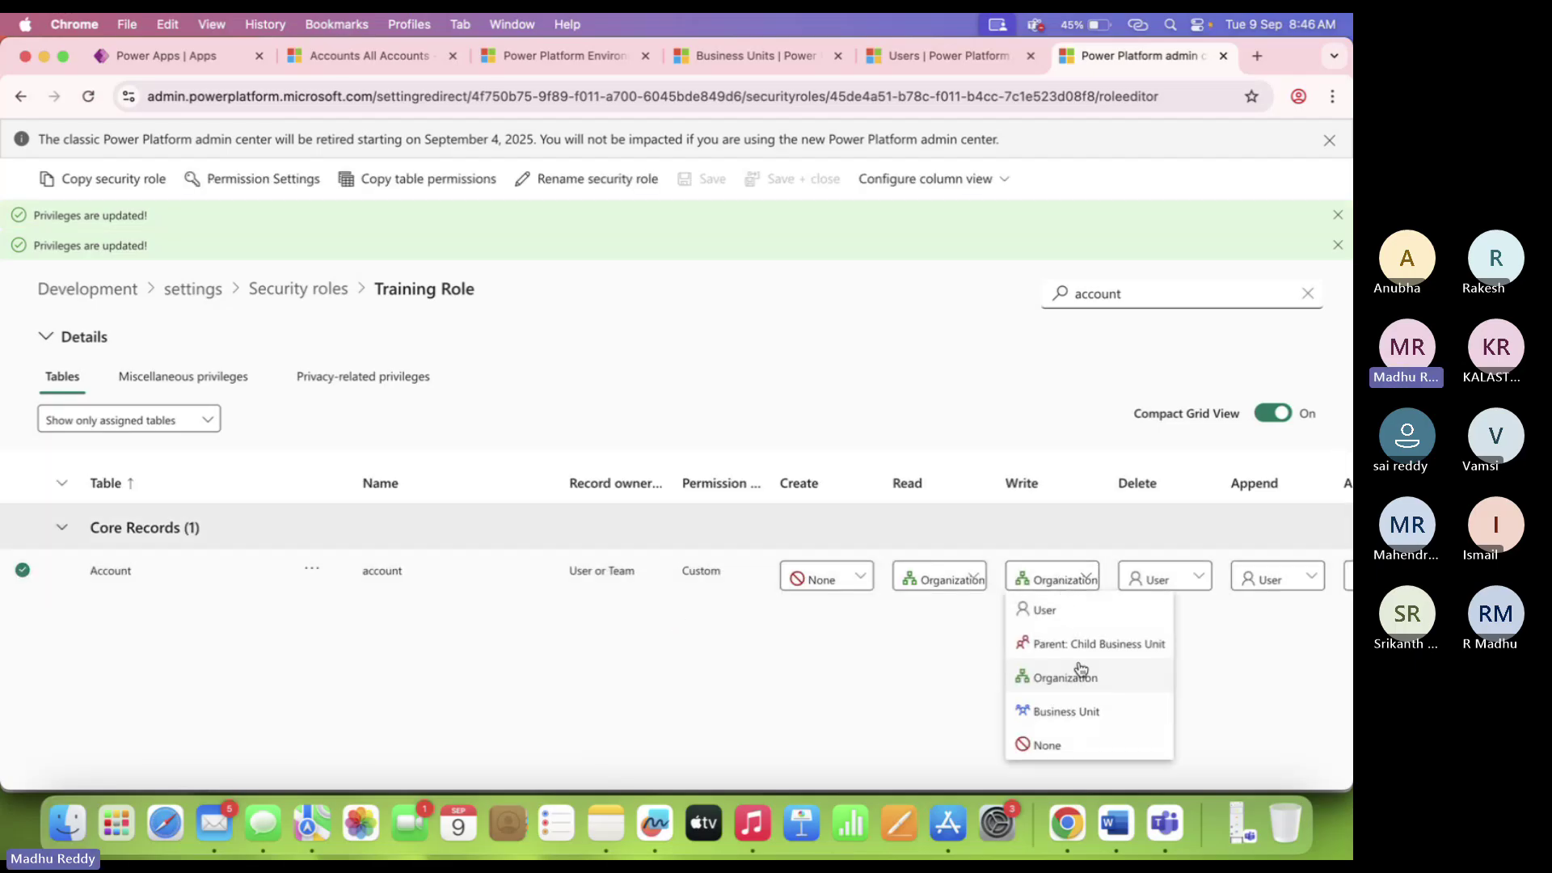
left_click(1099, 644)
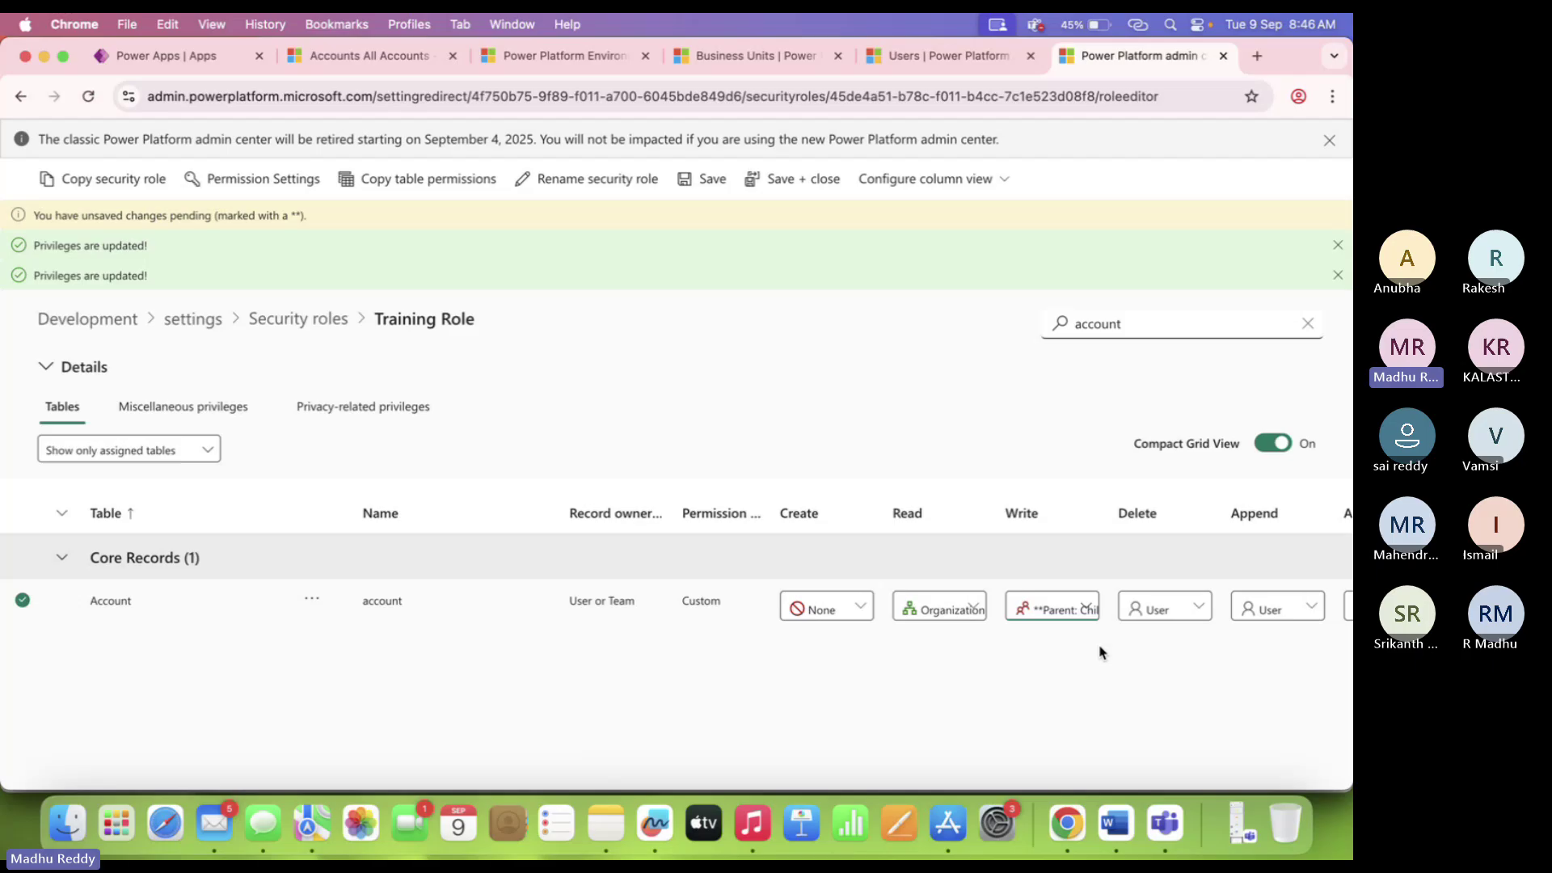
left_click(1075, 605)
left_click(1089, 555)
left_click(1060, 608)
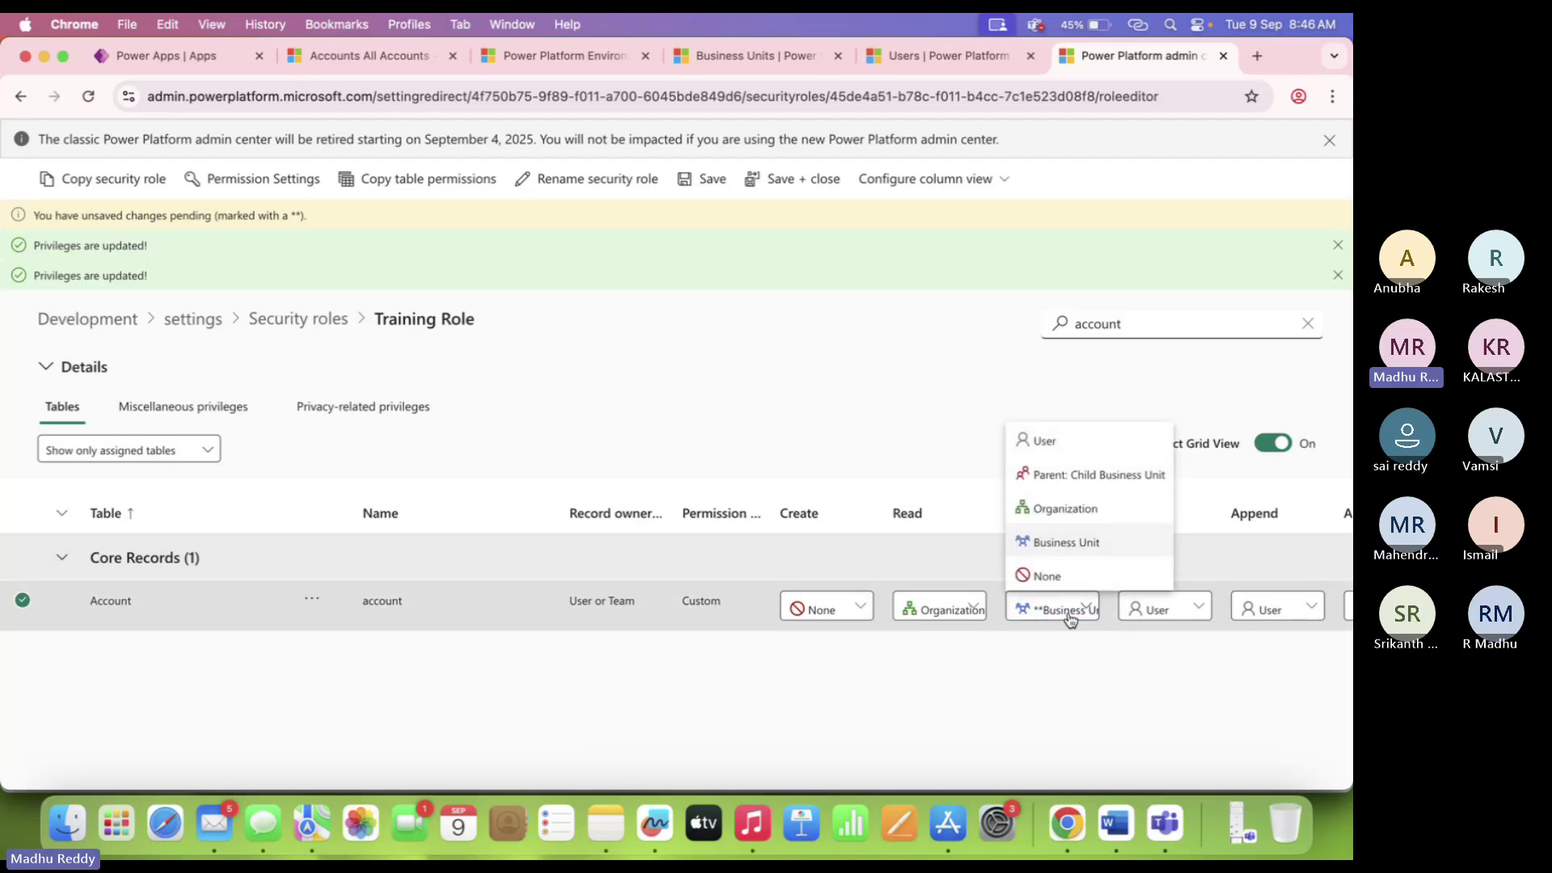
left_click(1110, 481)
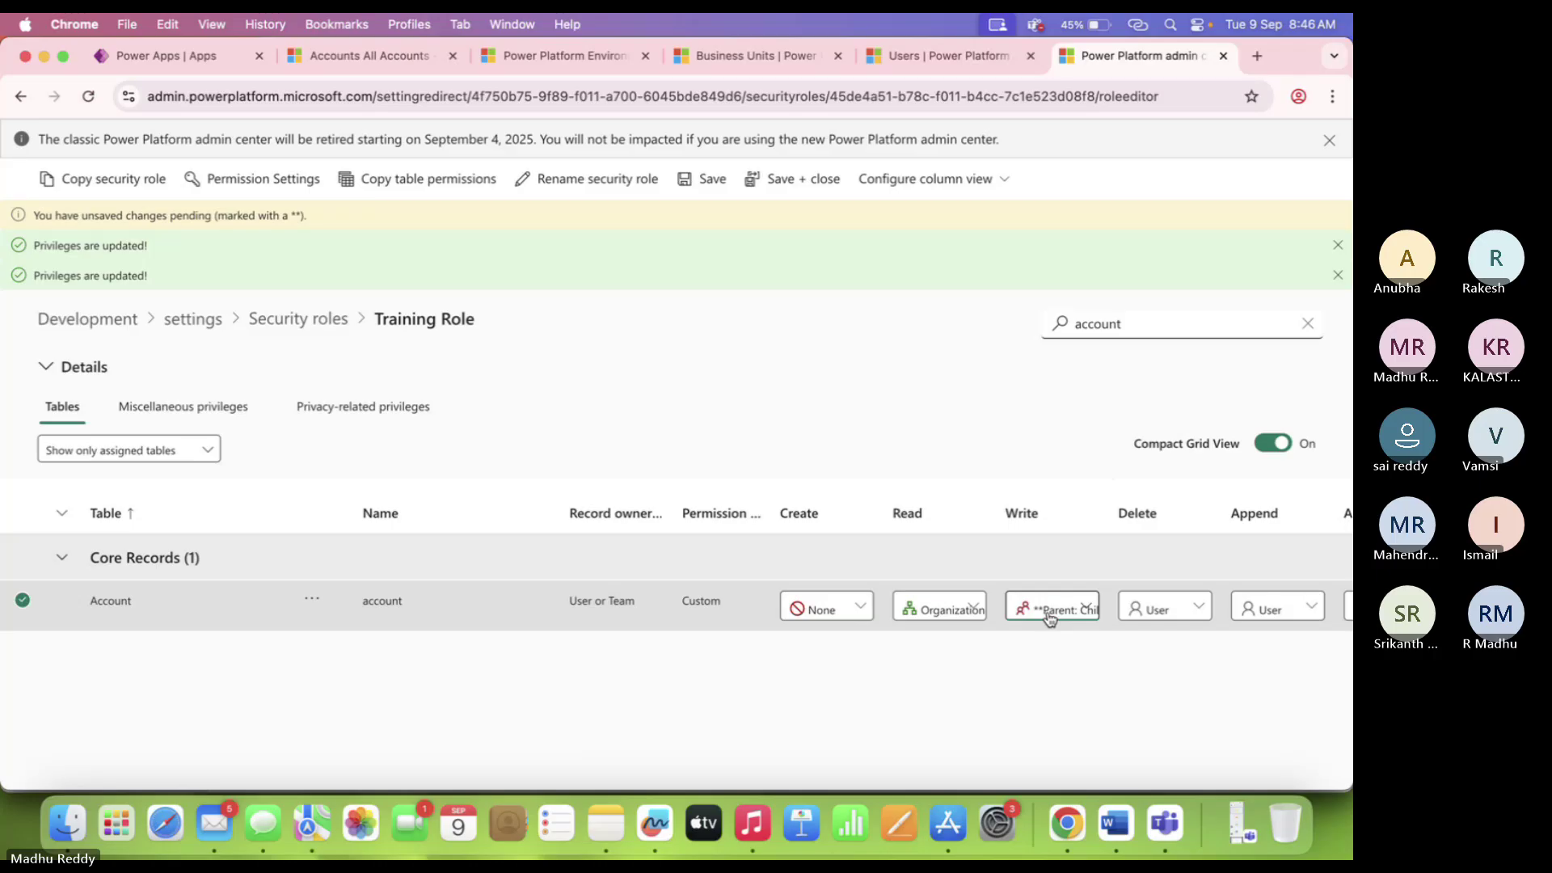
left_click(713, 183)
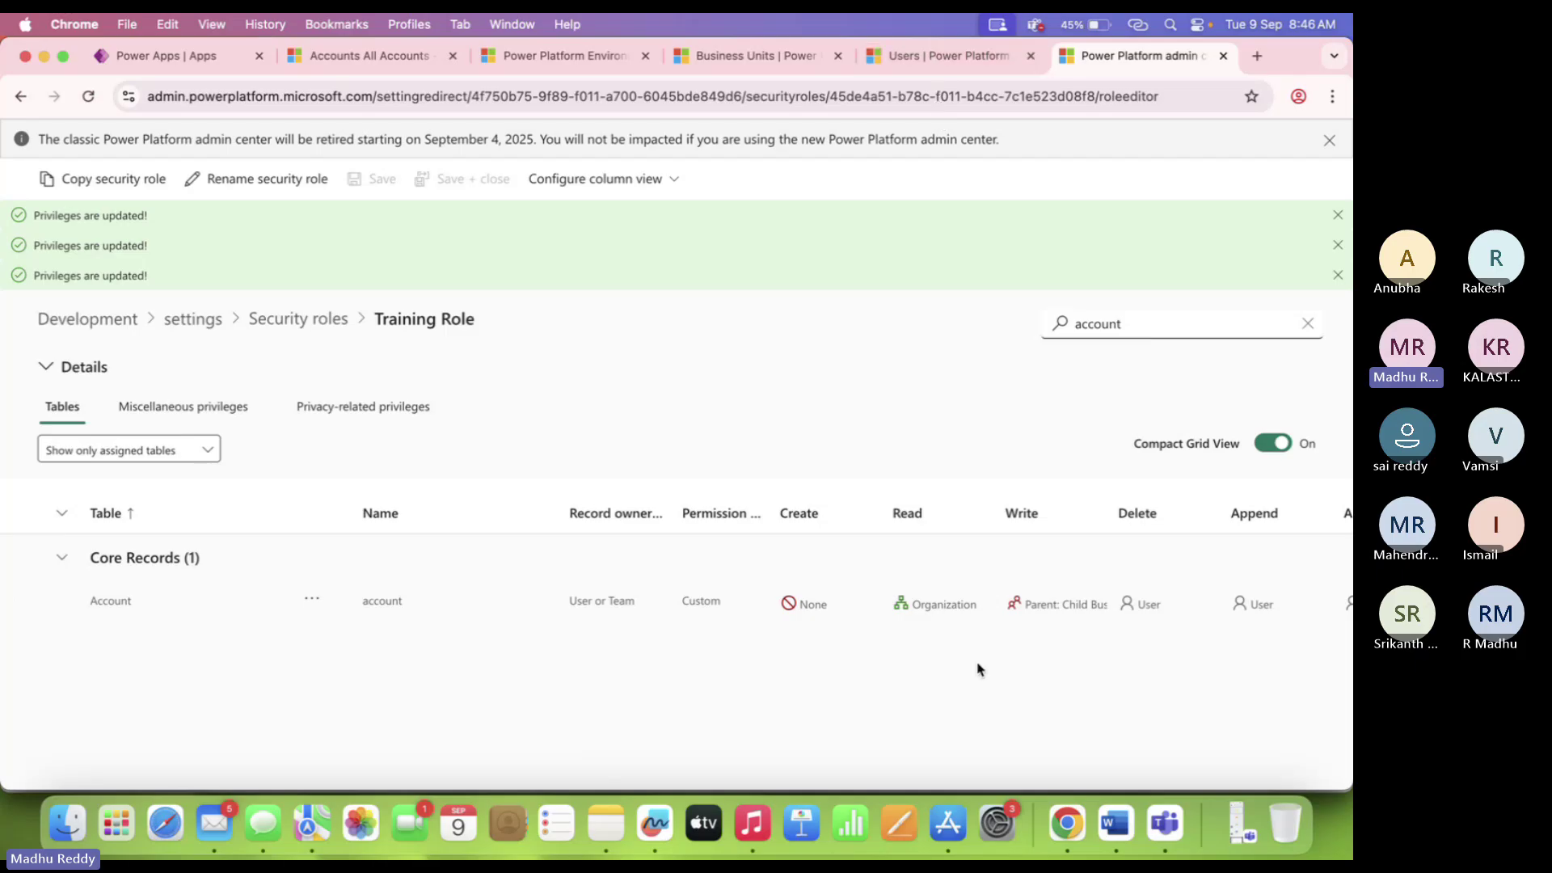
Change the business unit of Account-5's owner to Chaitanya-Kadapa-1 in the Users list.
left_click(938, 58)
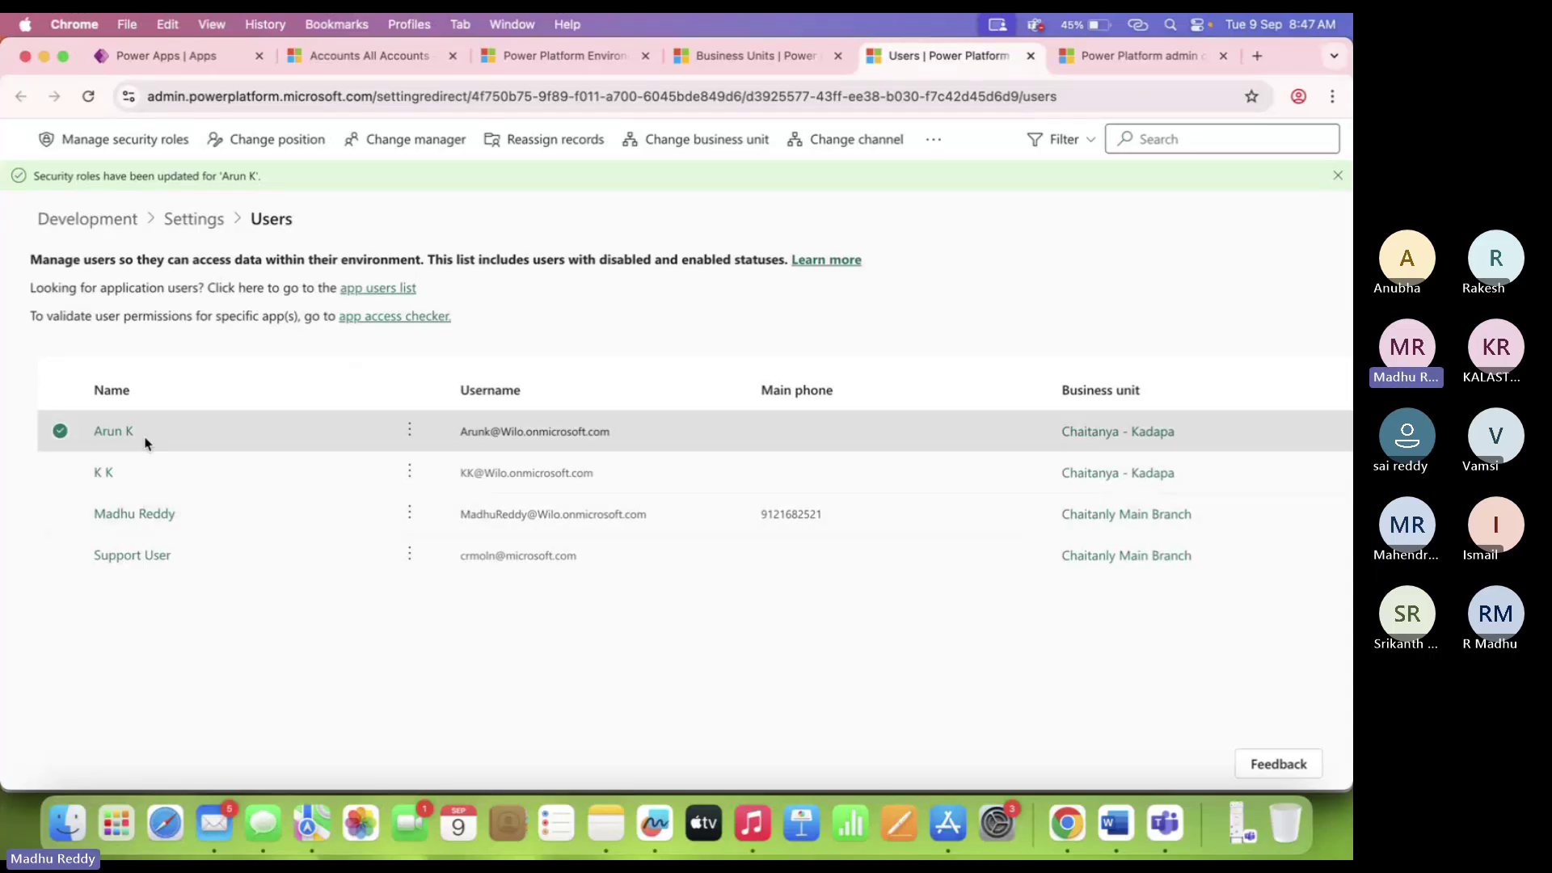
left_click(703, 145)
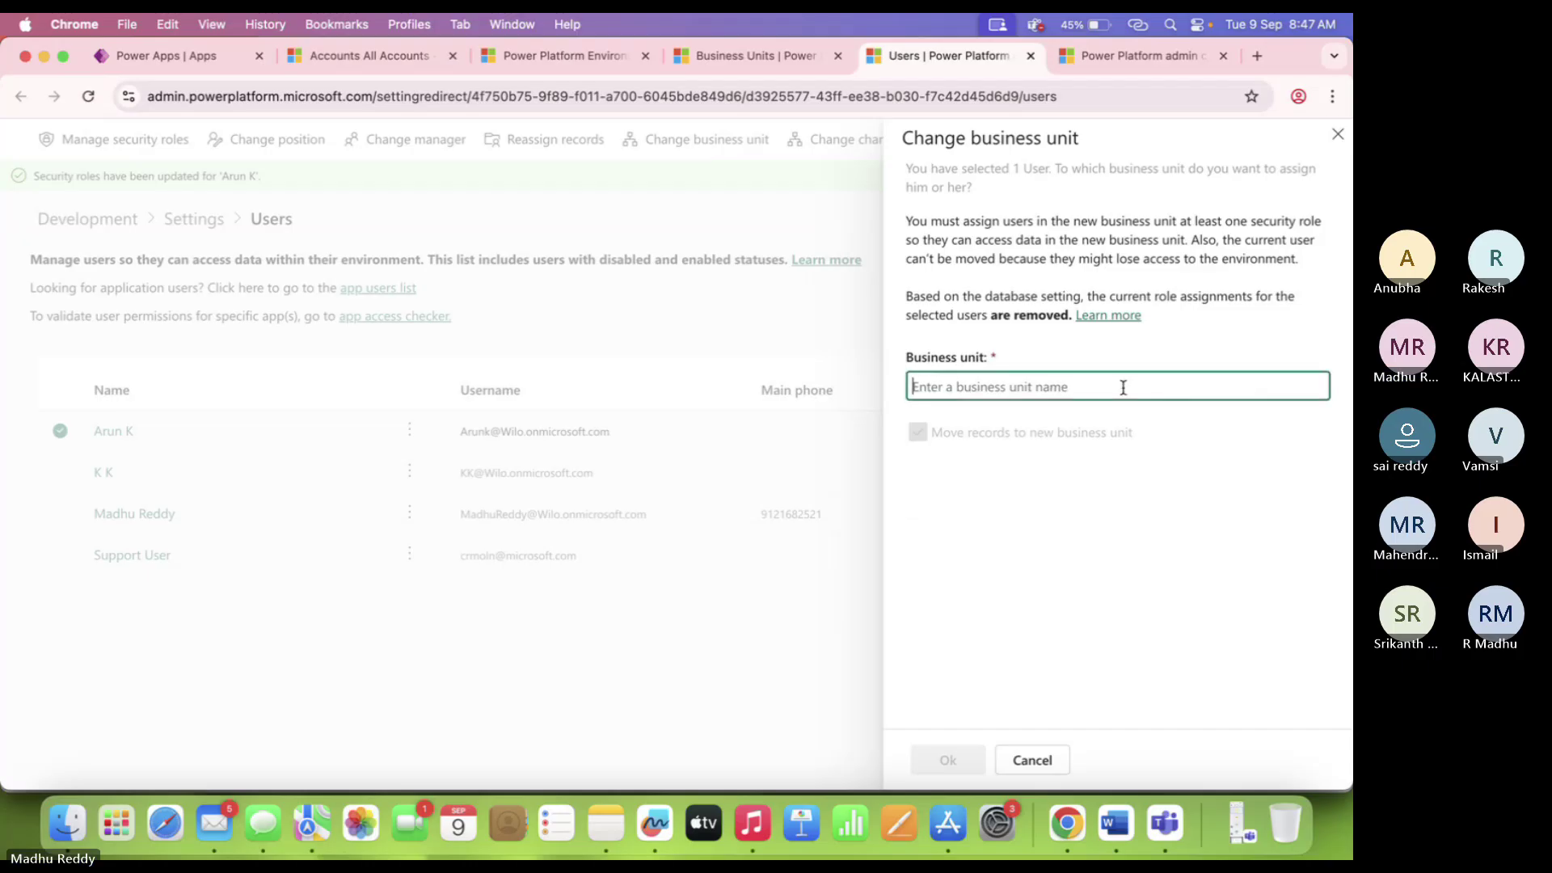
type("Chaitanly Main Branch")
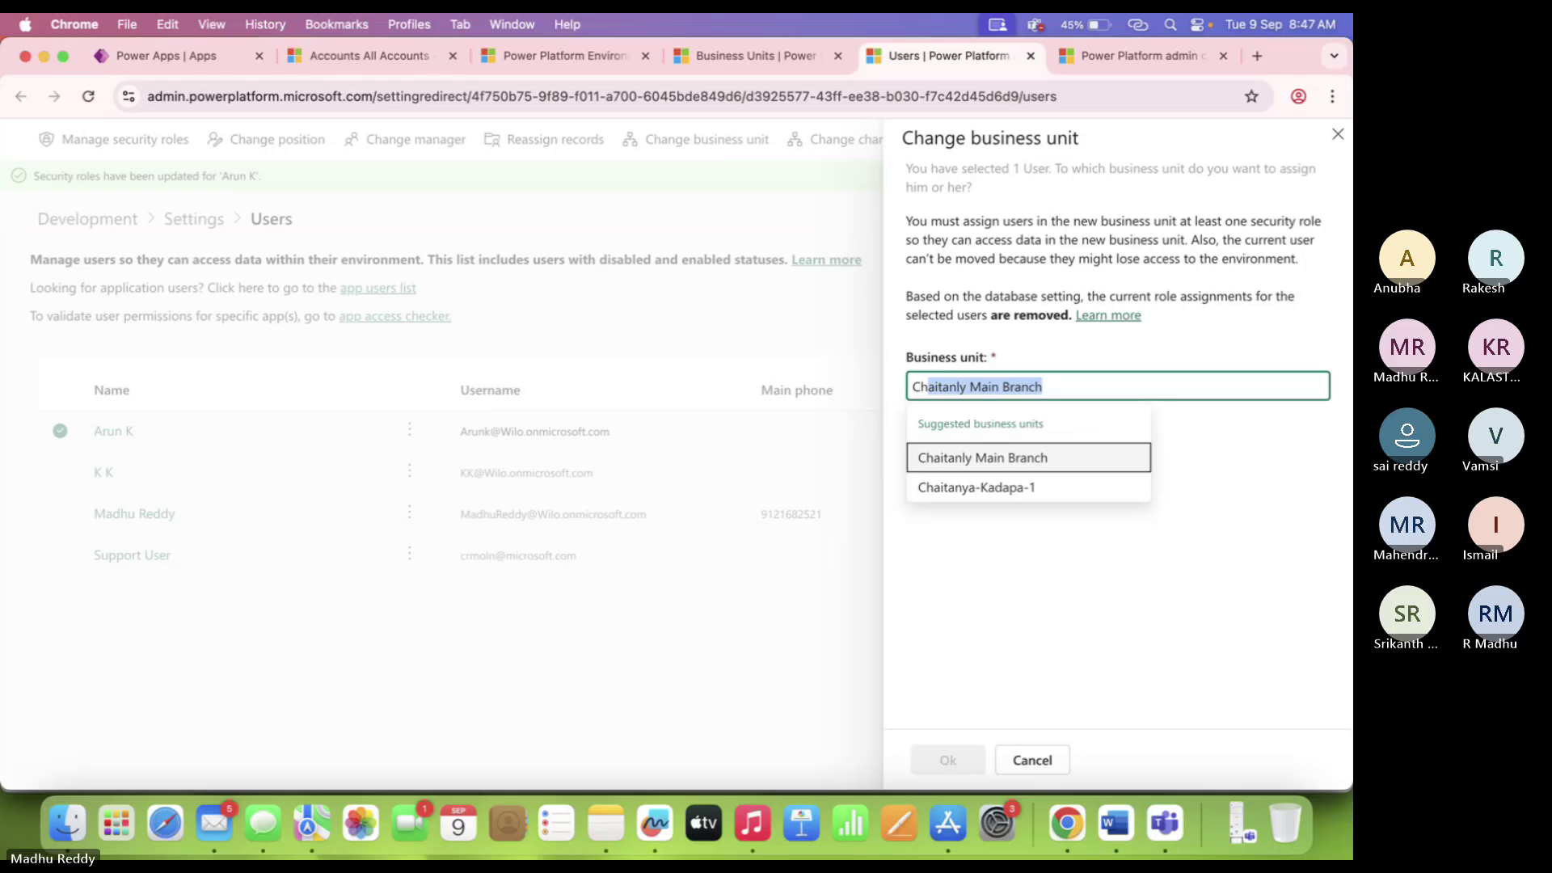
key("Return")
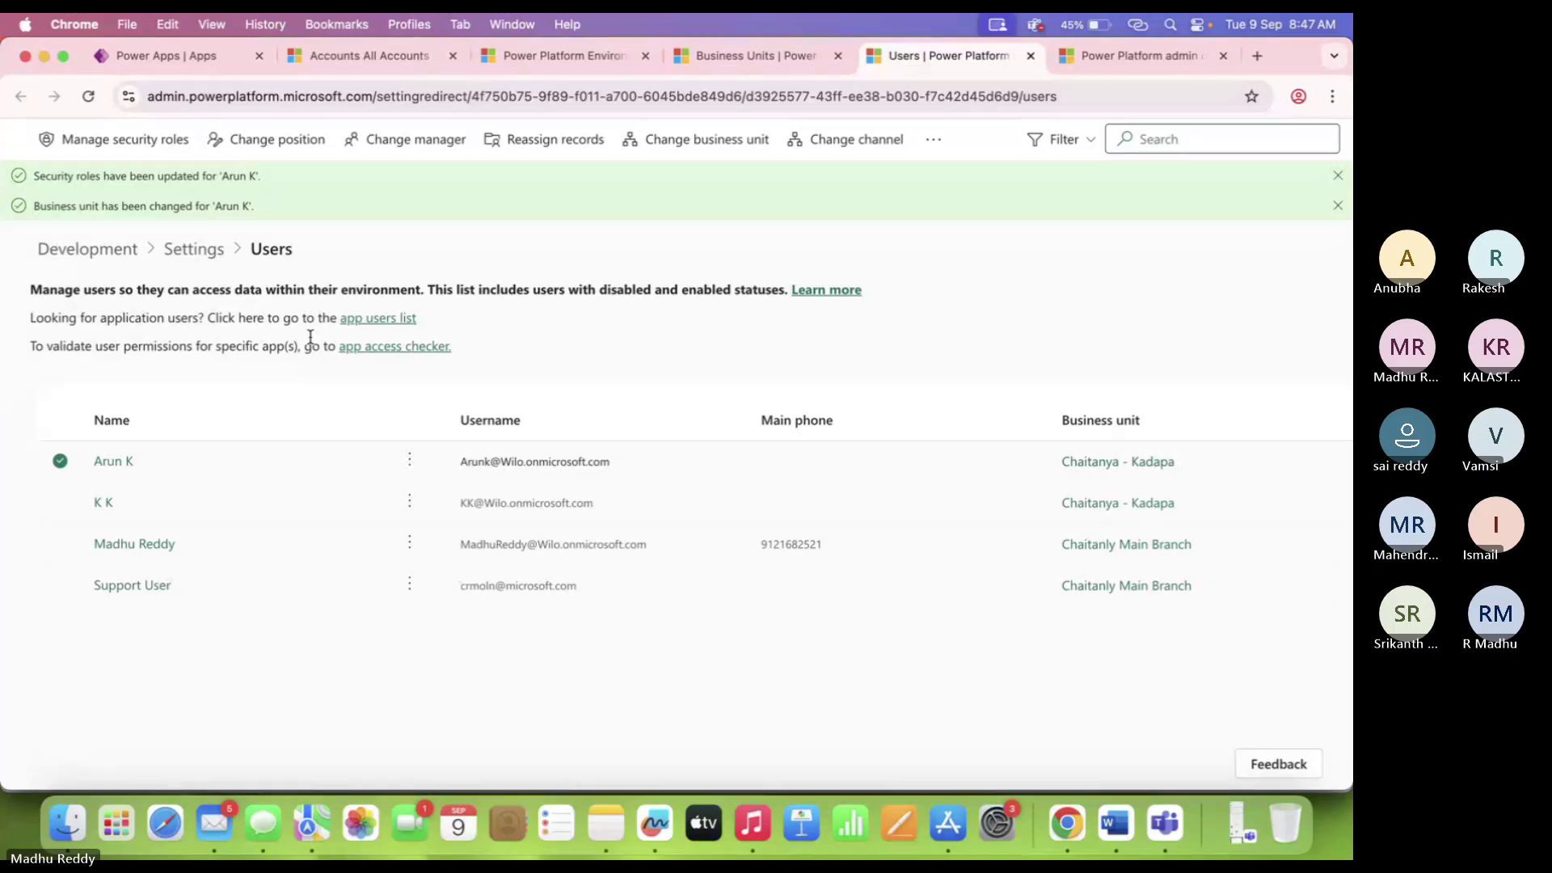
Assign Training Role to Account-5's owner, save the role assignment, and reload the Users list.
left_click(844, 528)
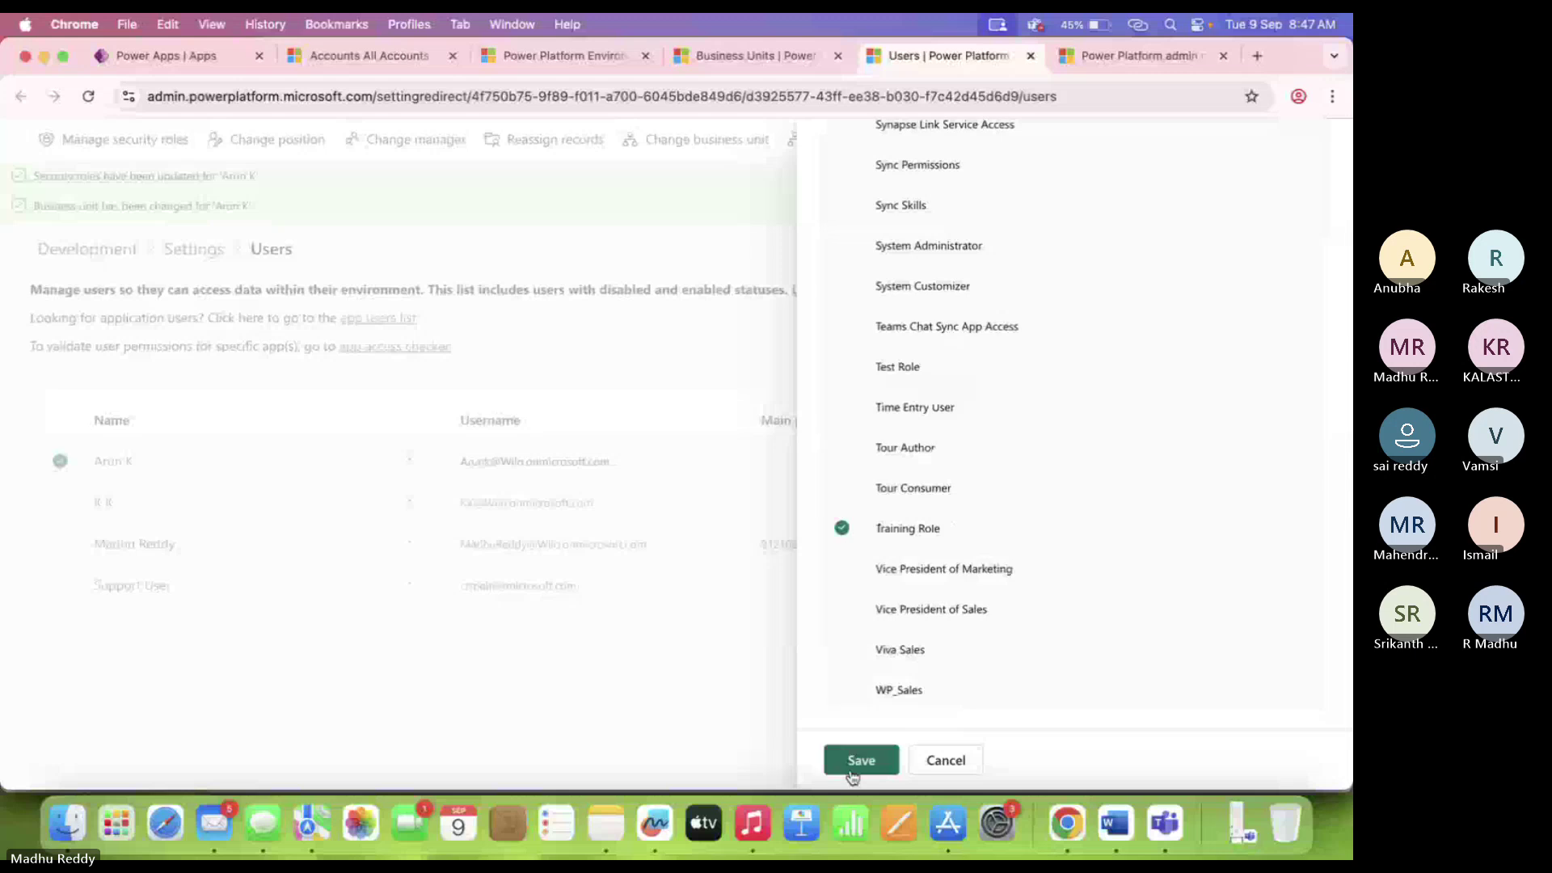
left_click(855, 763)
left_click(721, 559)
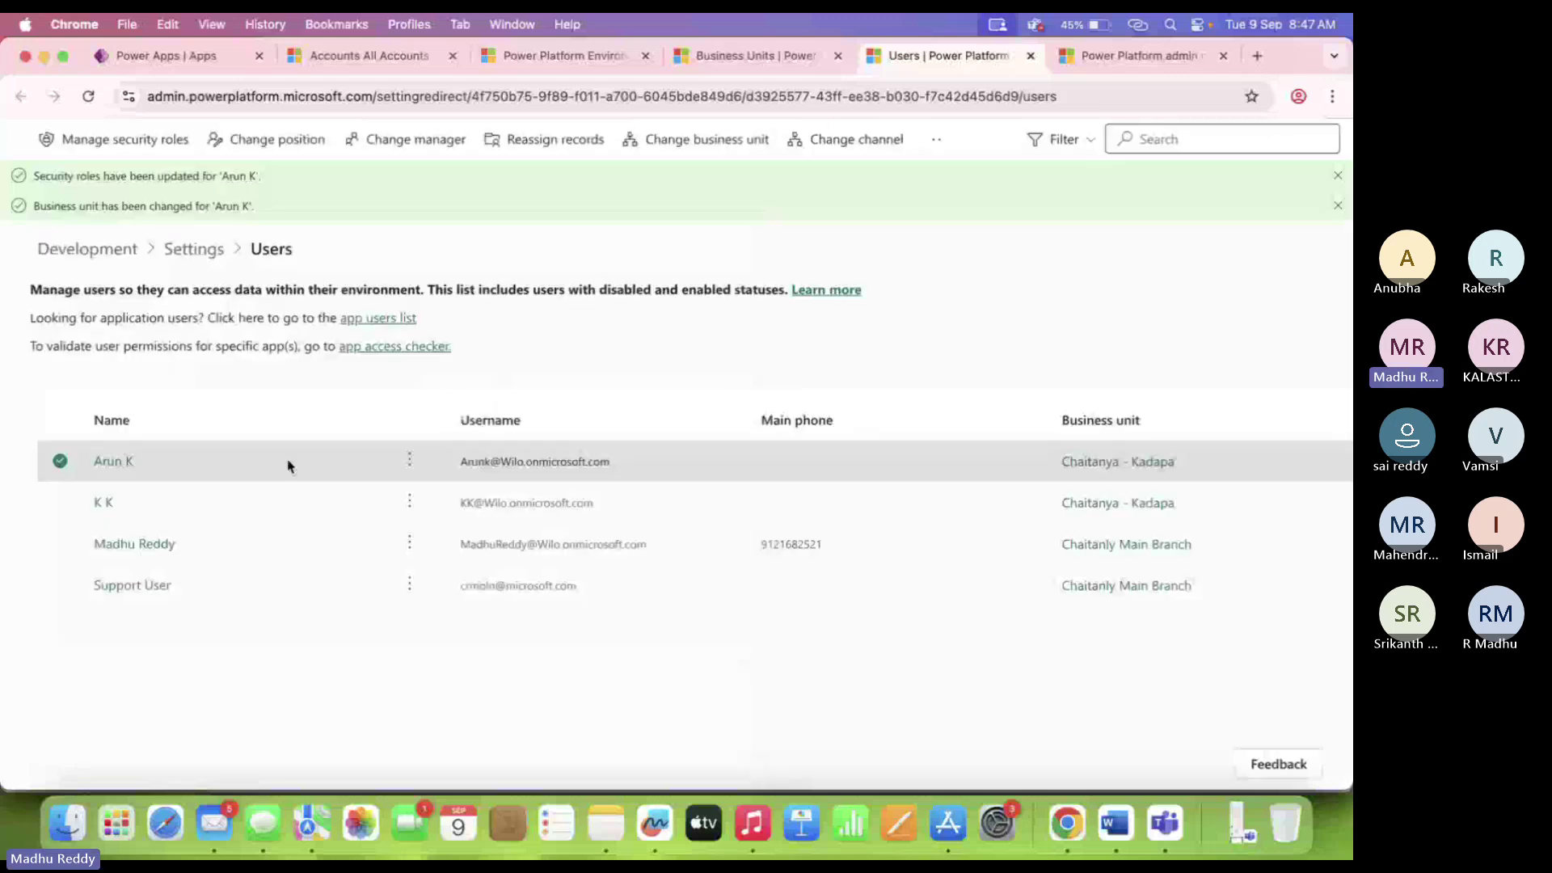
key("super+r")
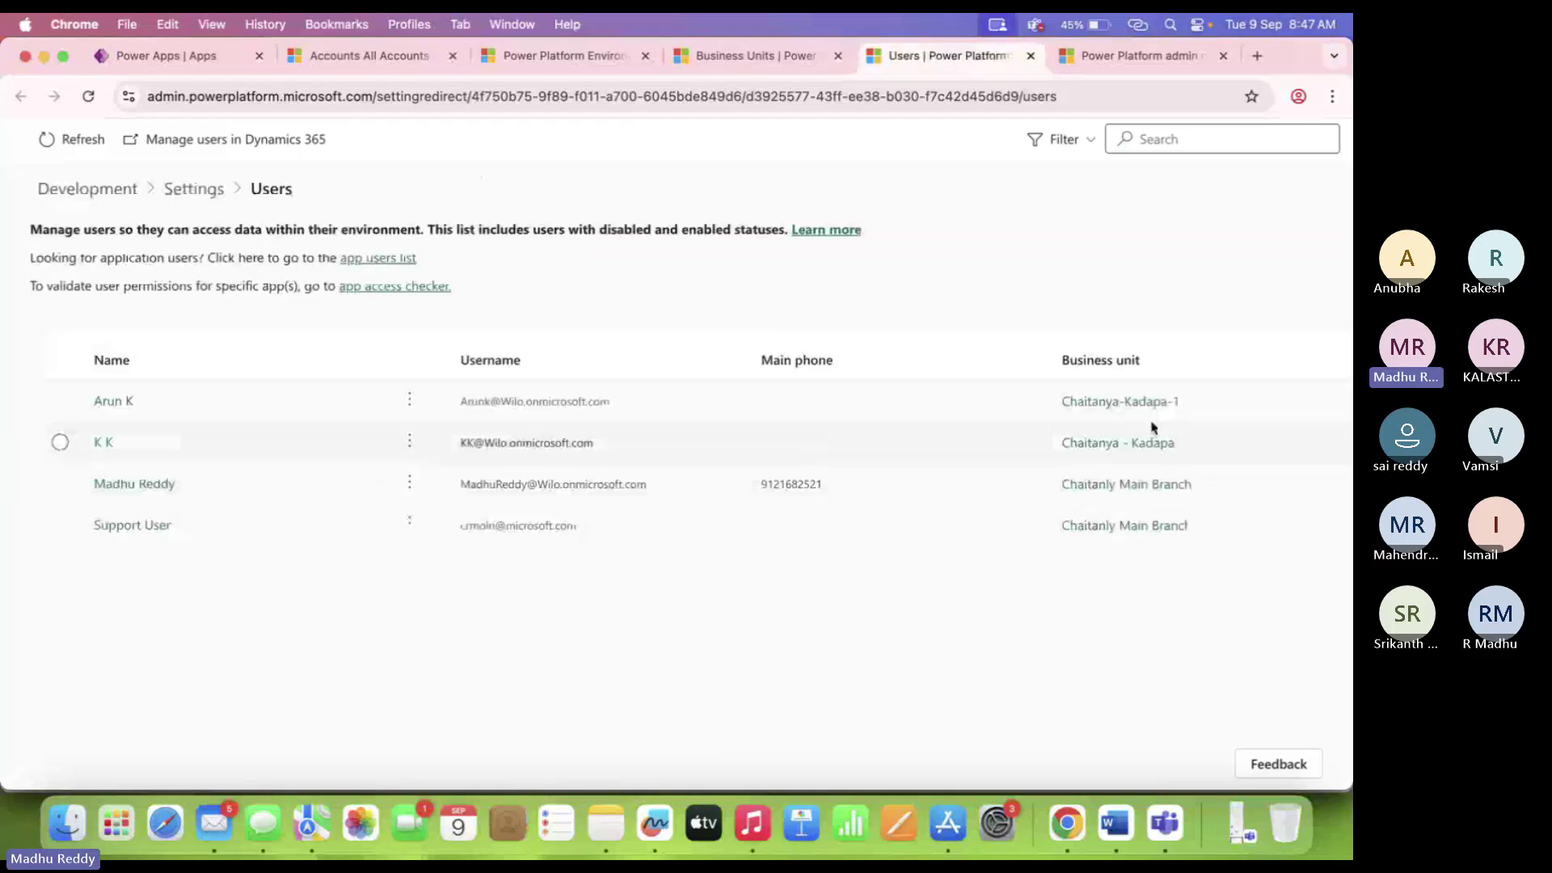
Compare the business units of Account-5's owner and the User-1 account, and check the Training Role's Account Write level.
left_click(167, 447)
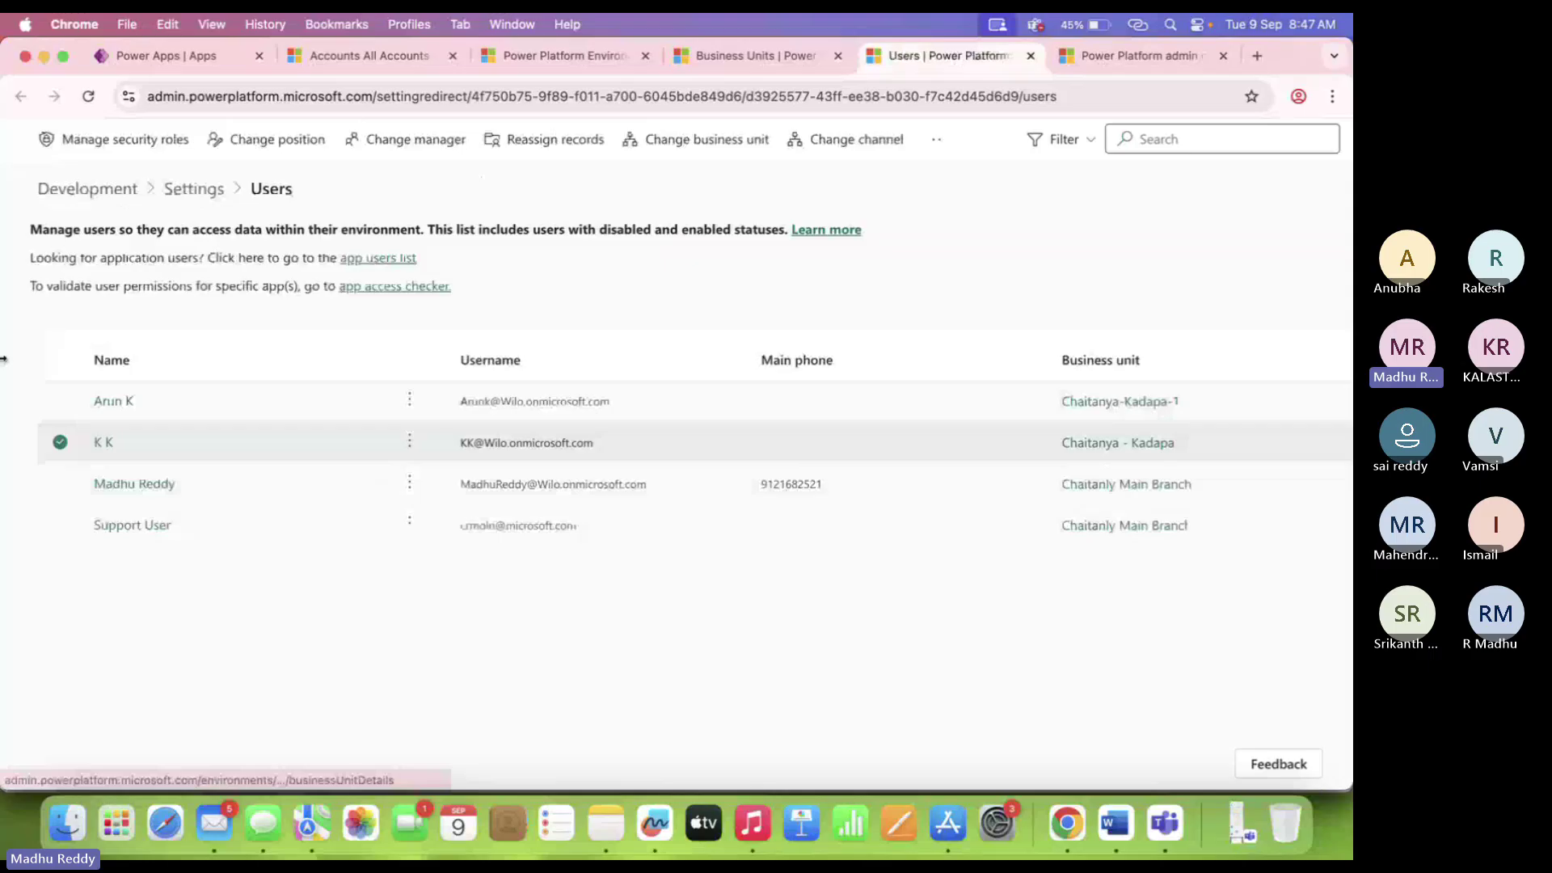
left_click(60, 401)
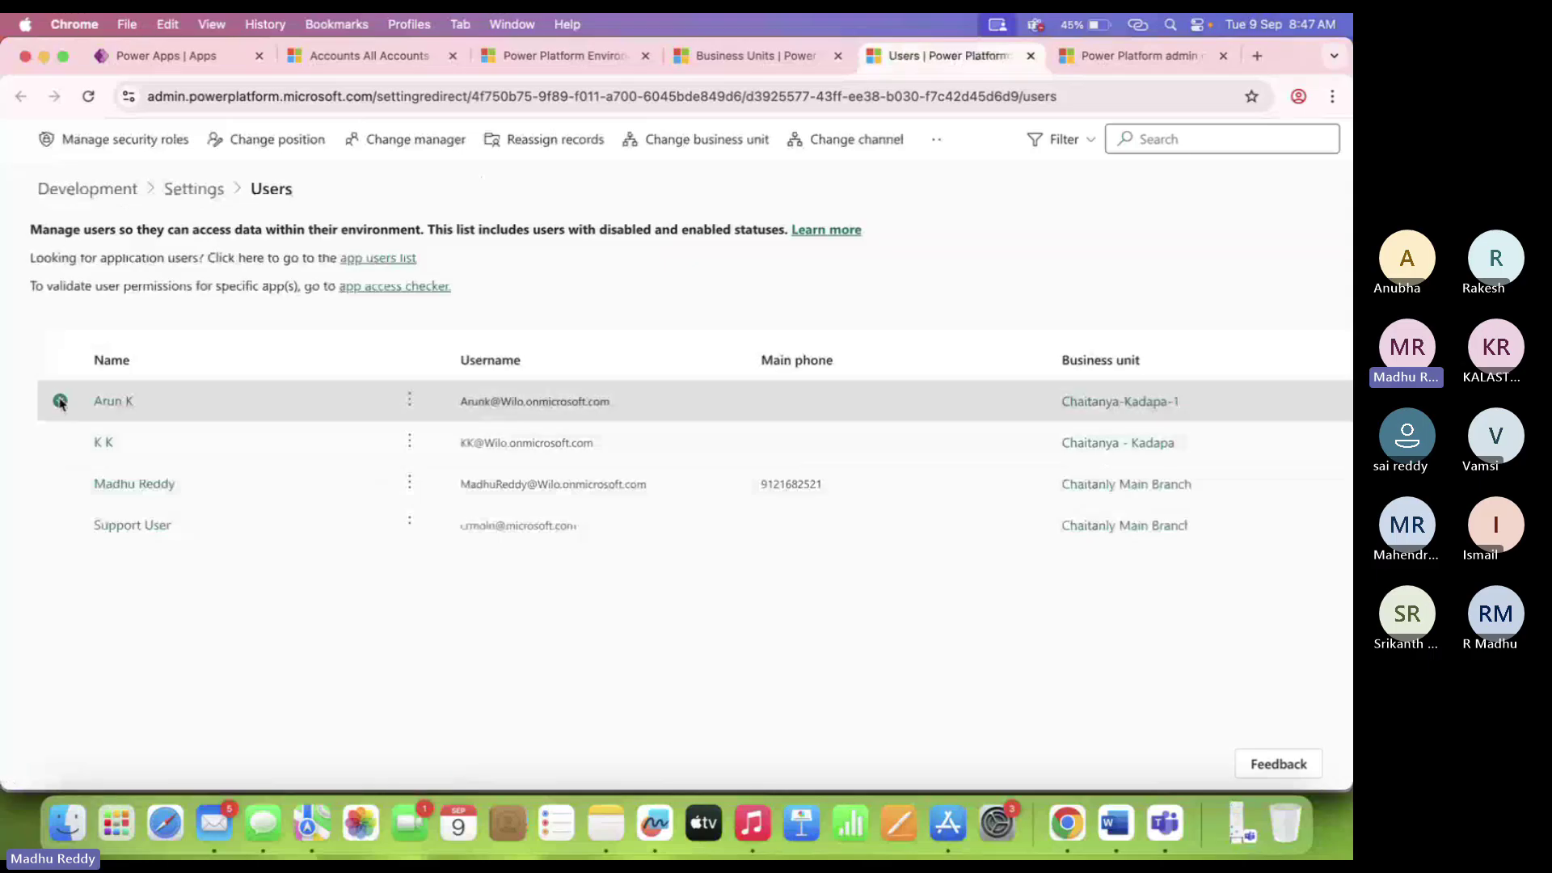
left_click(1121, 59)
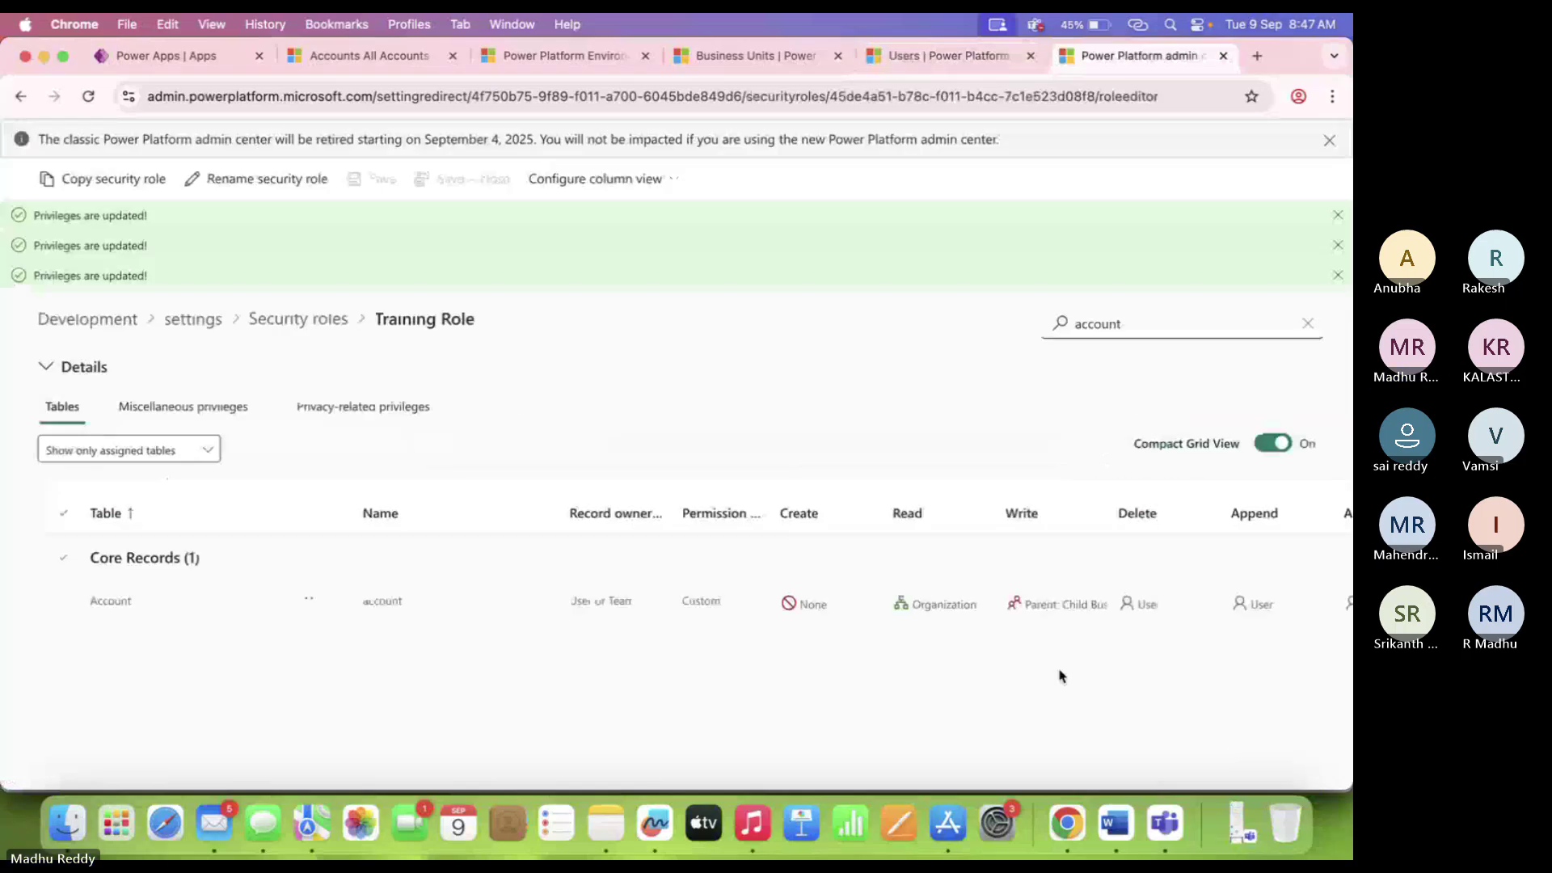
left_click(948, 56)
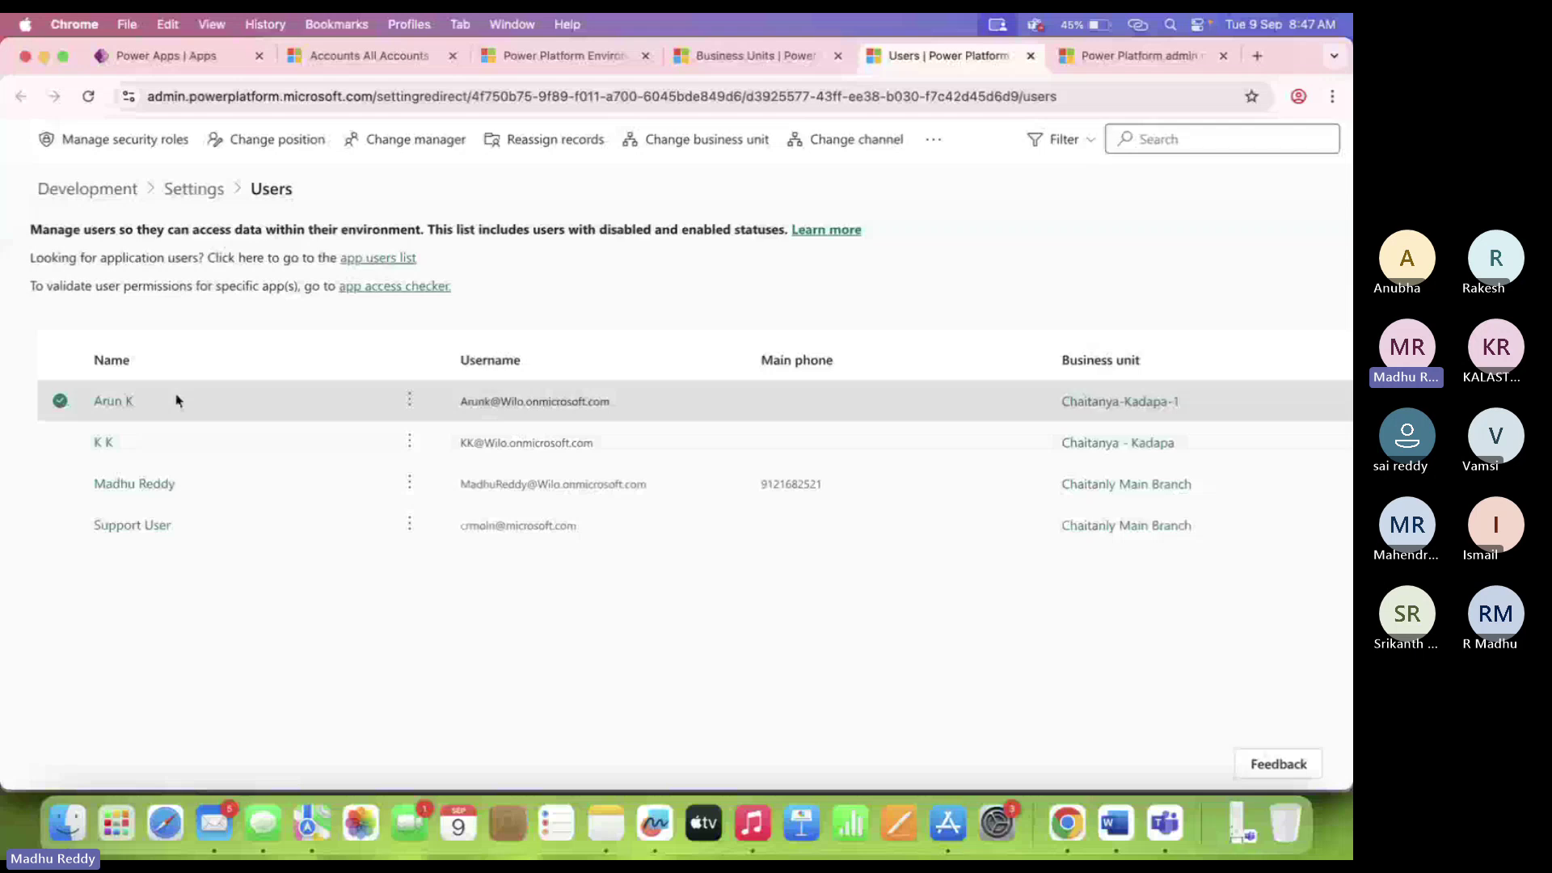
left_click(172, 432)
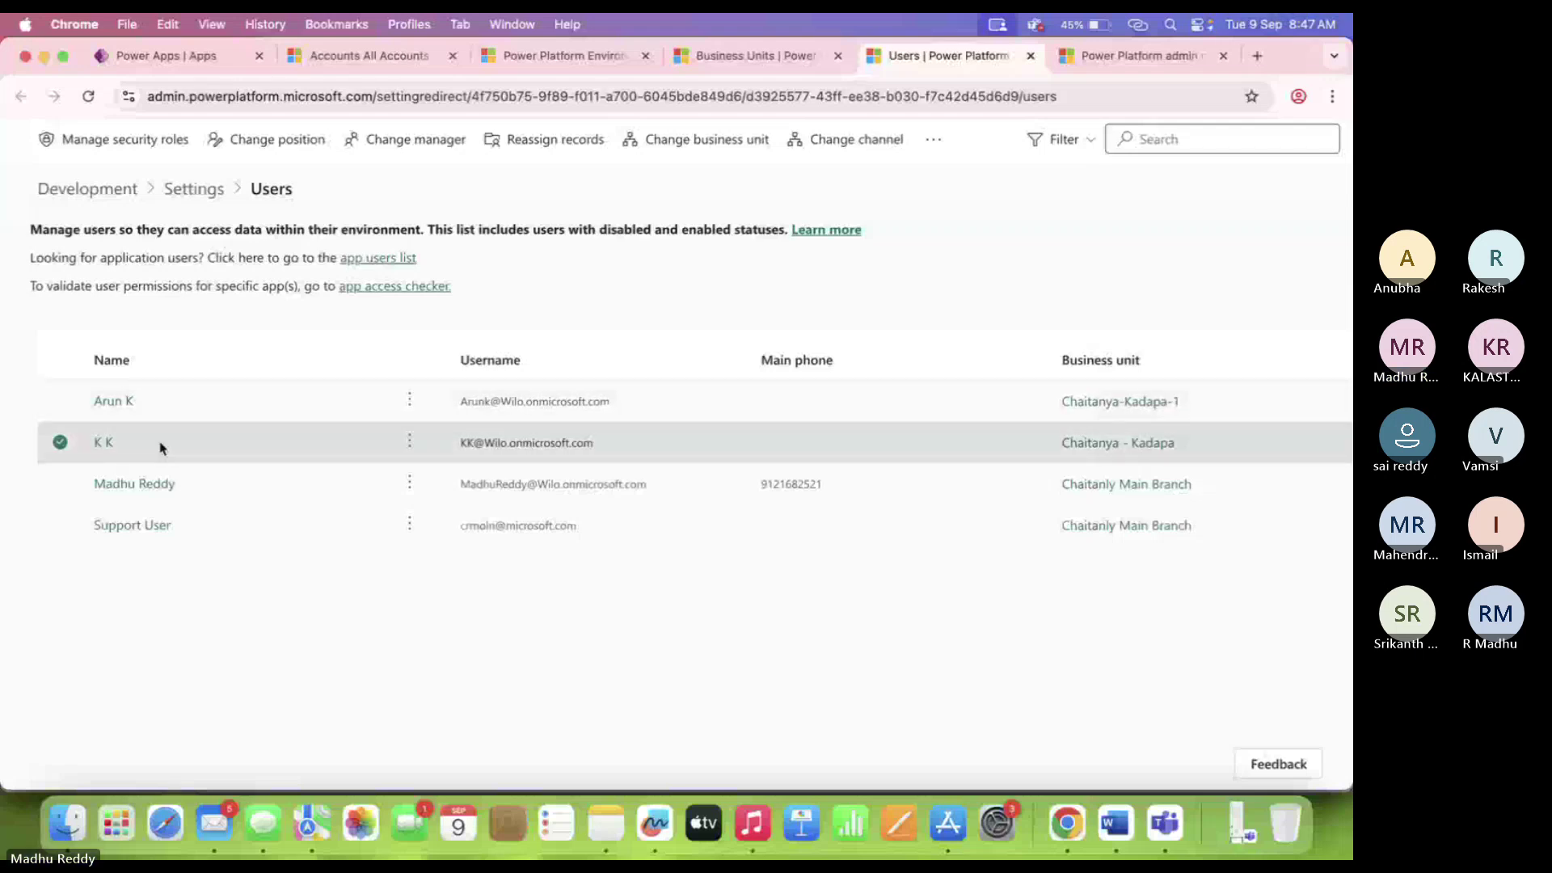
left_click(162, 410)
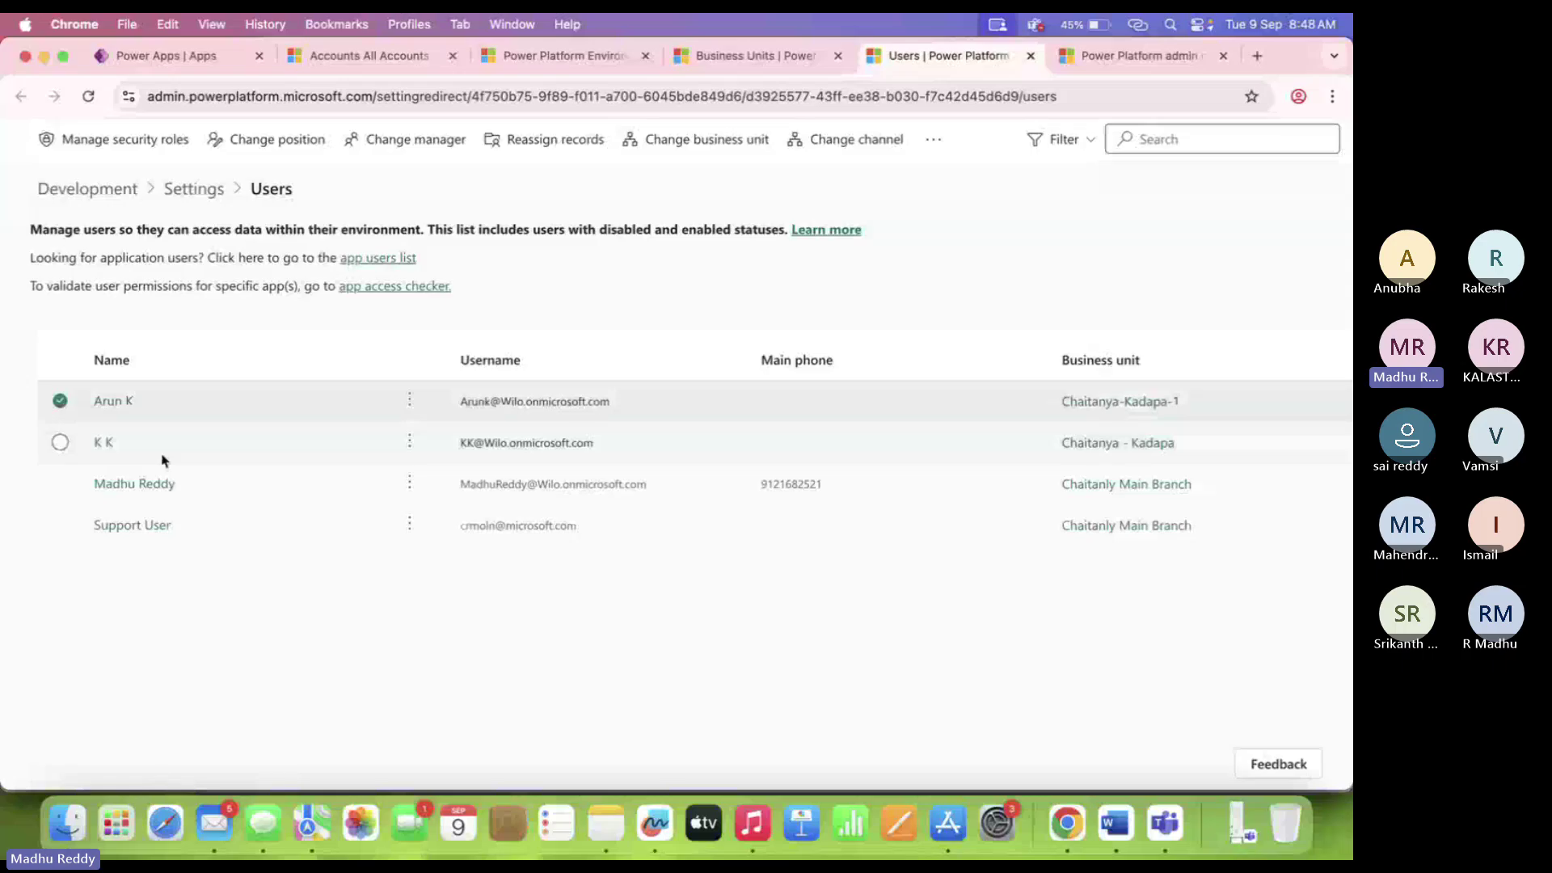
left_click(164, 457)
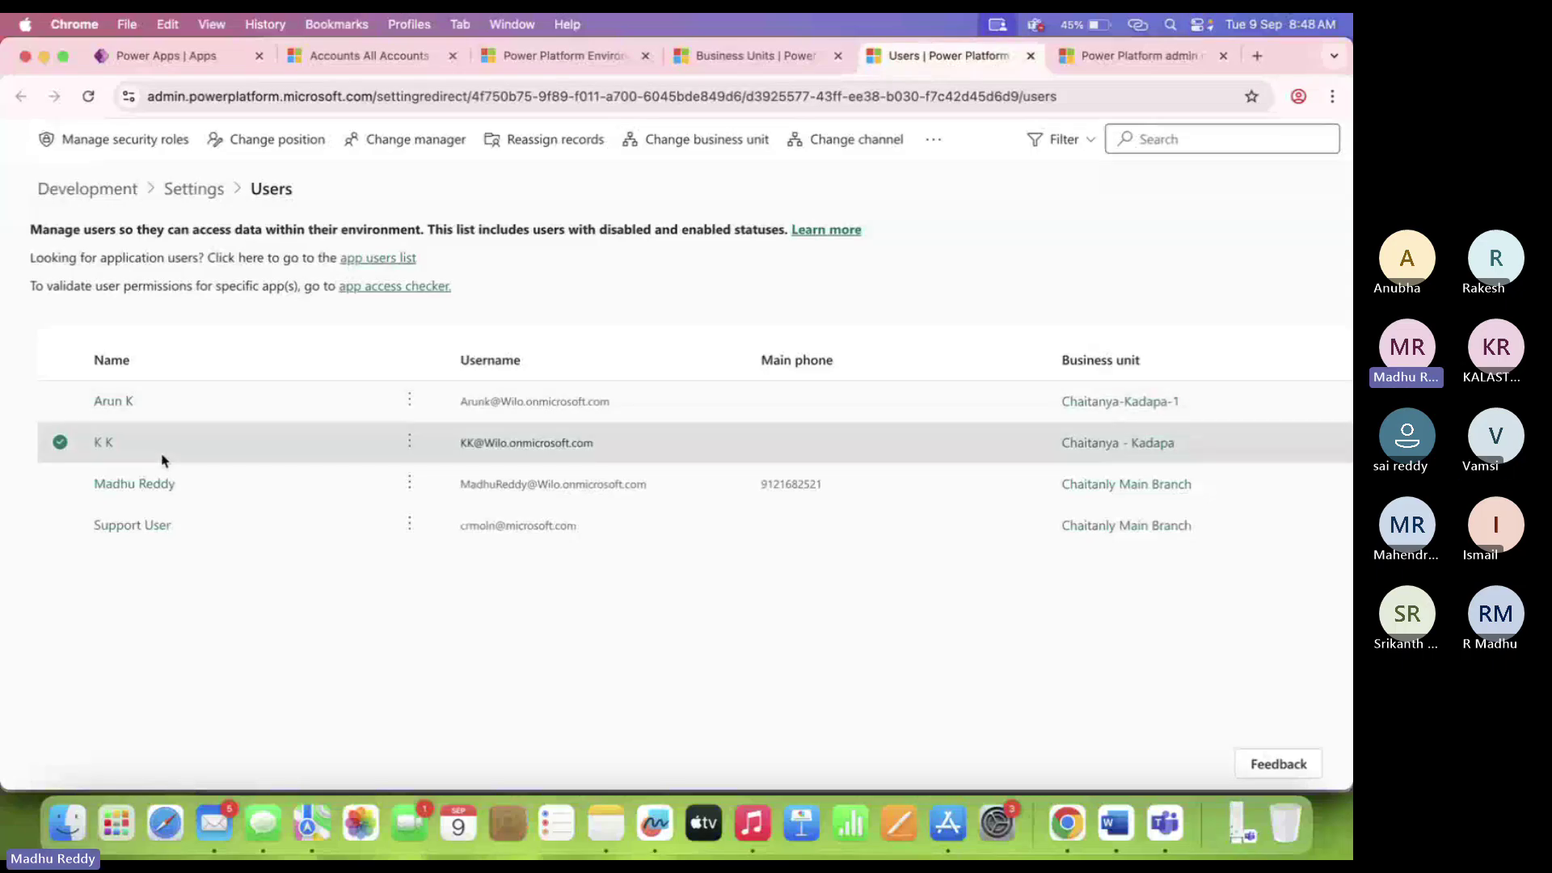
left_click(166, 410)
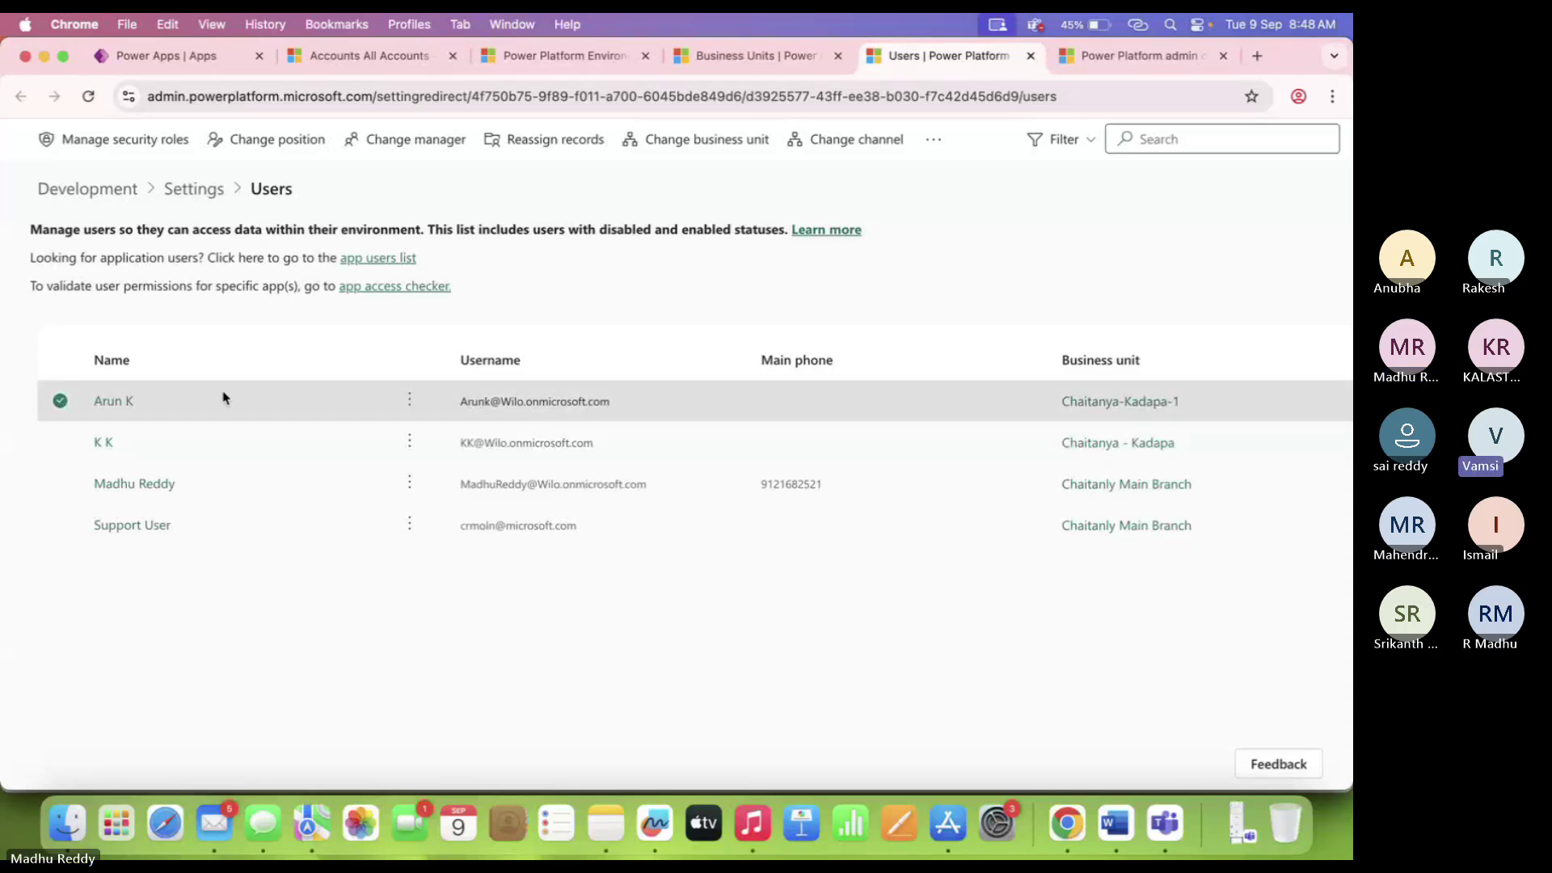
left_click(200, 440)
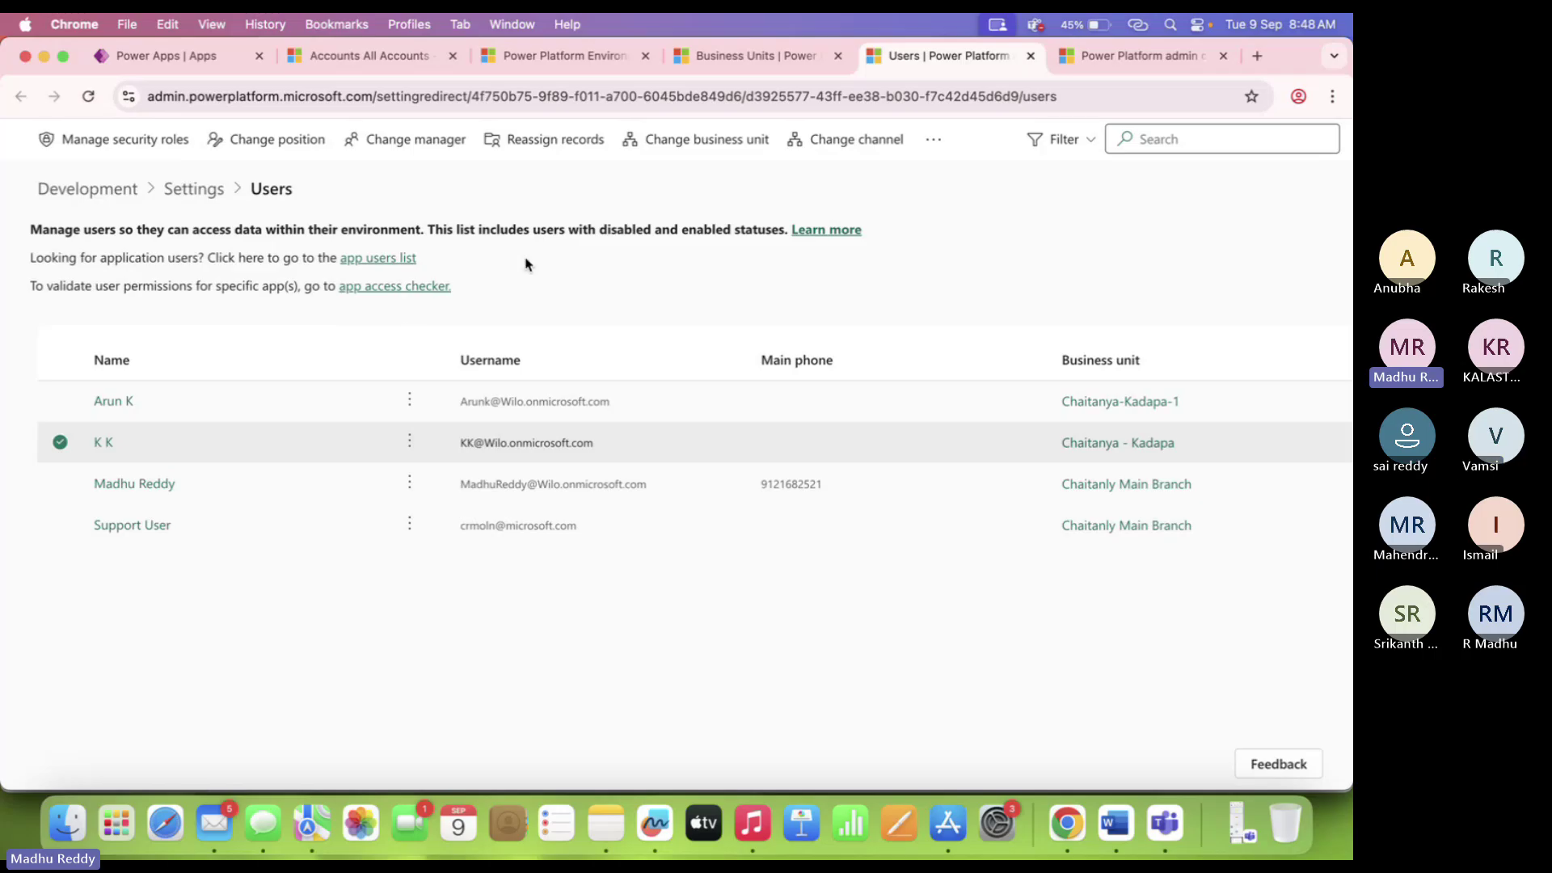
Switch to the User-1 browser profile, dismiss the permissions notice on Account-5, and set its Fax field to "sd szc".
left_click(1299, 97)
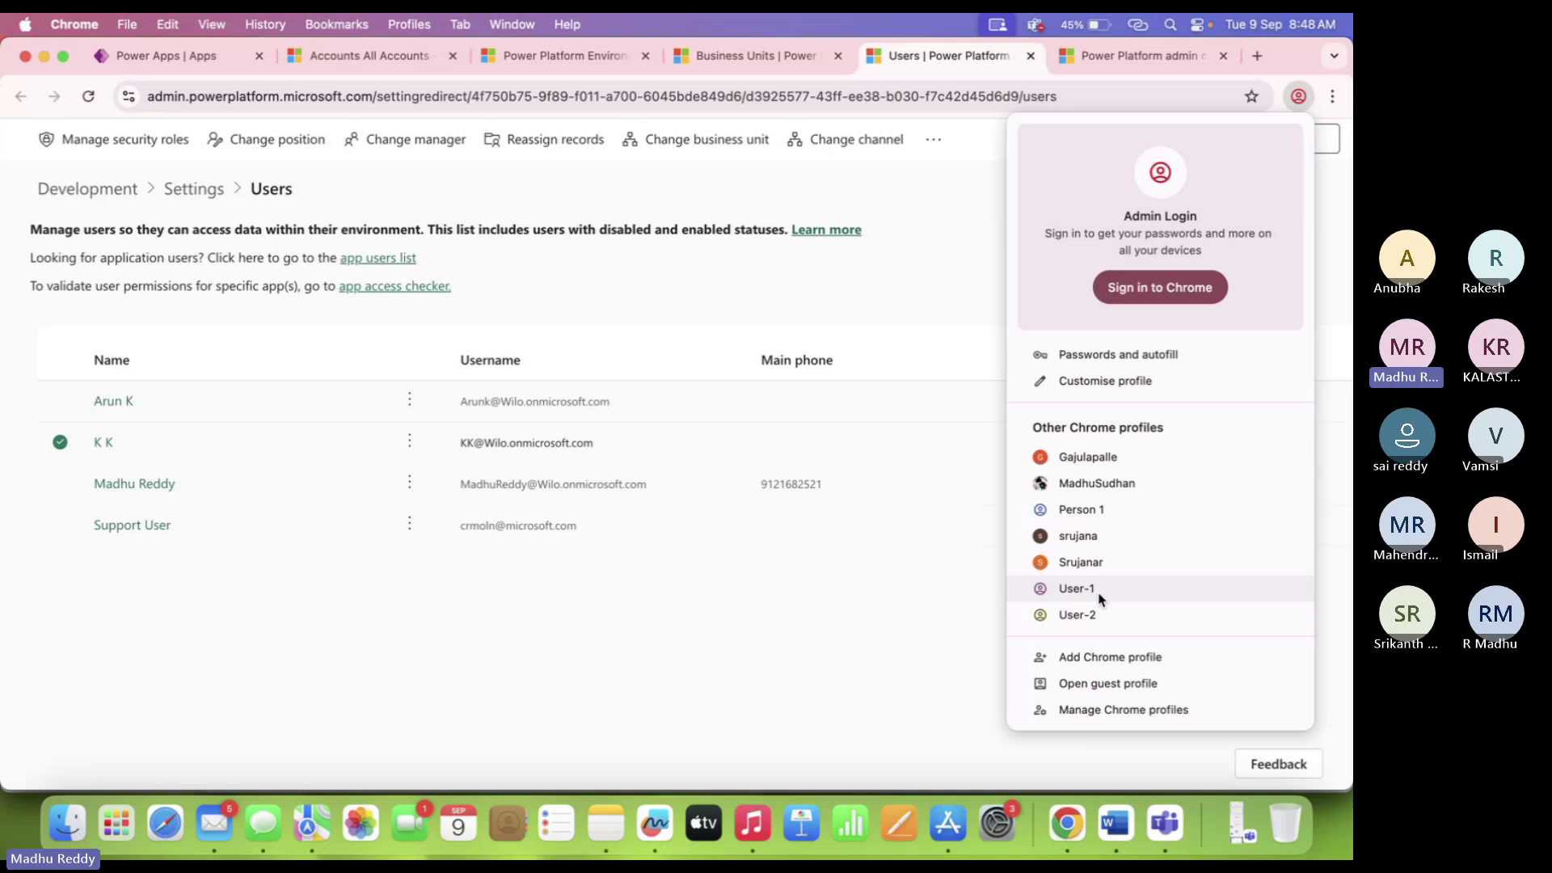
left_click(1077, 589)
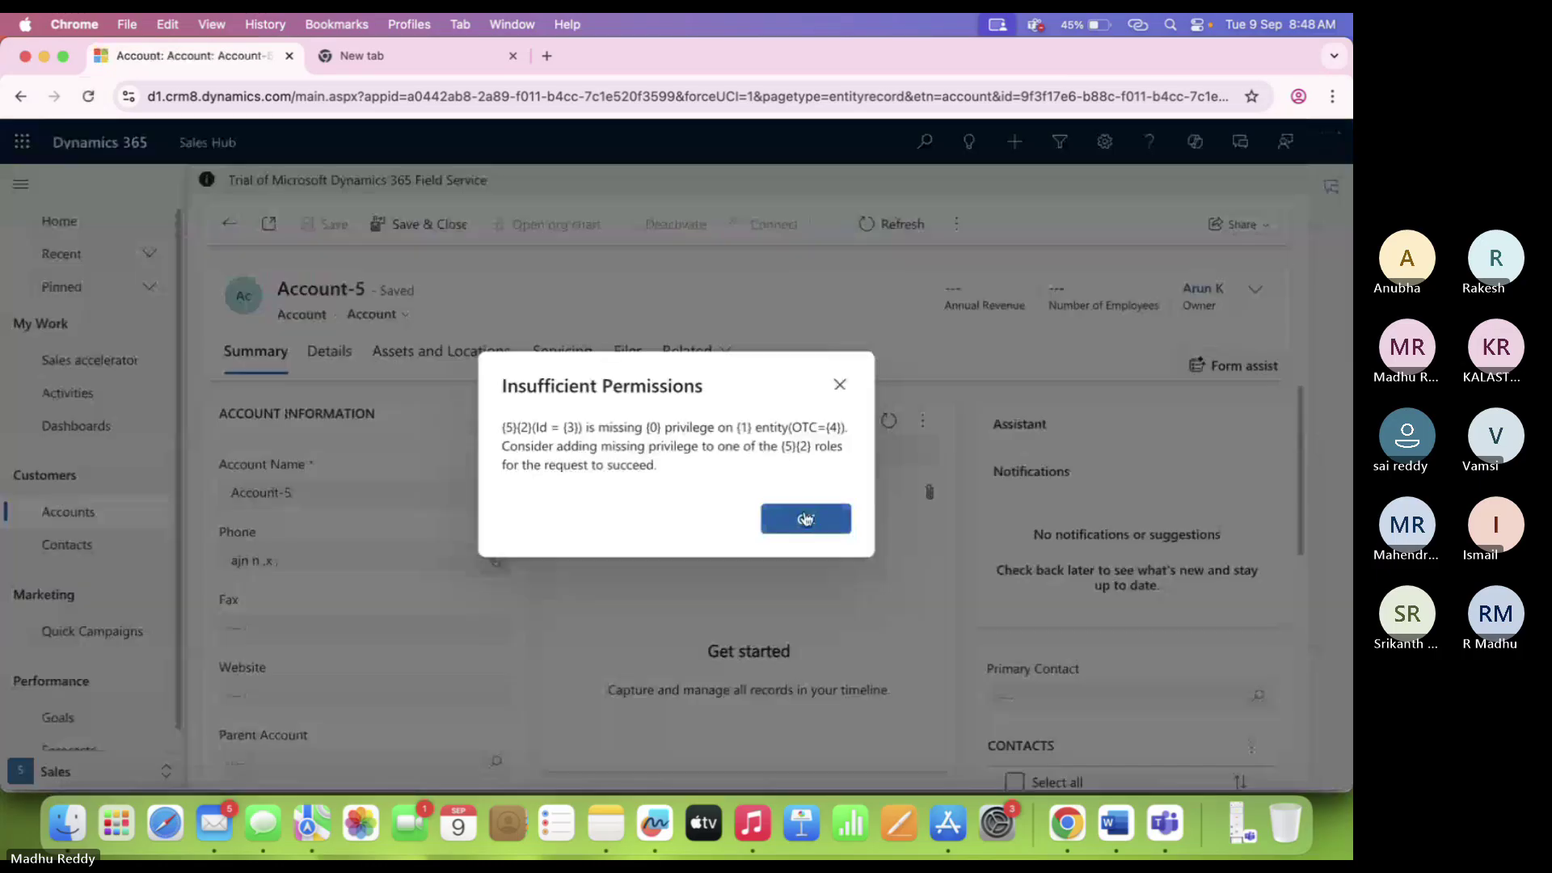
left_click(805, 519)
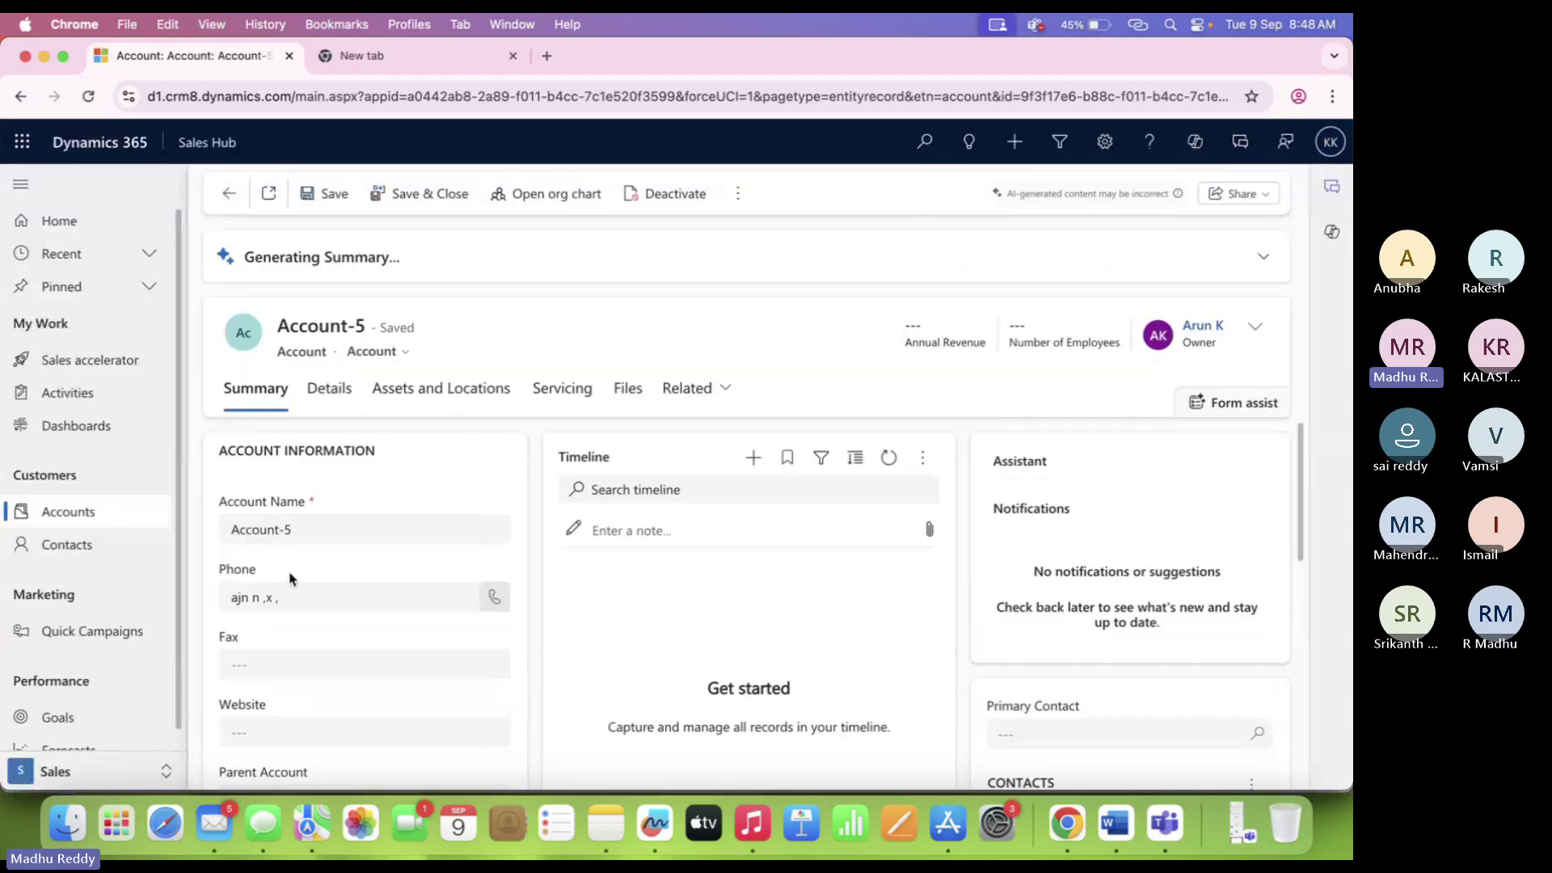
left_click(291, 664)
type("sd szc")
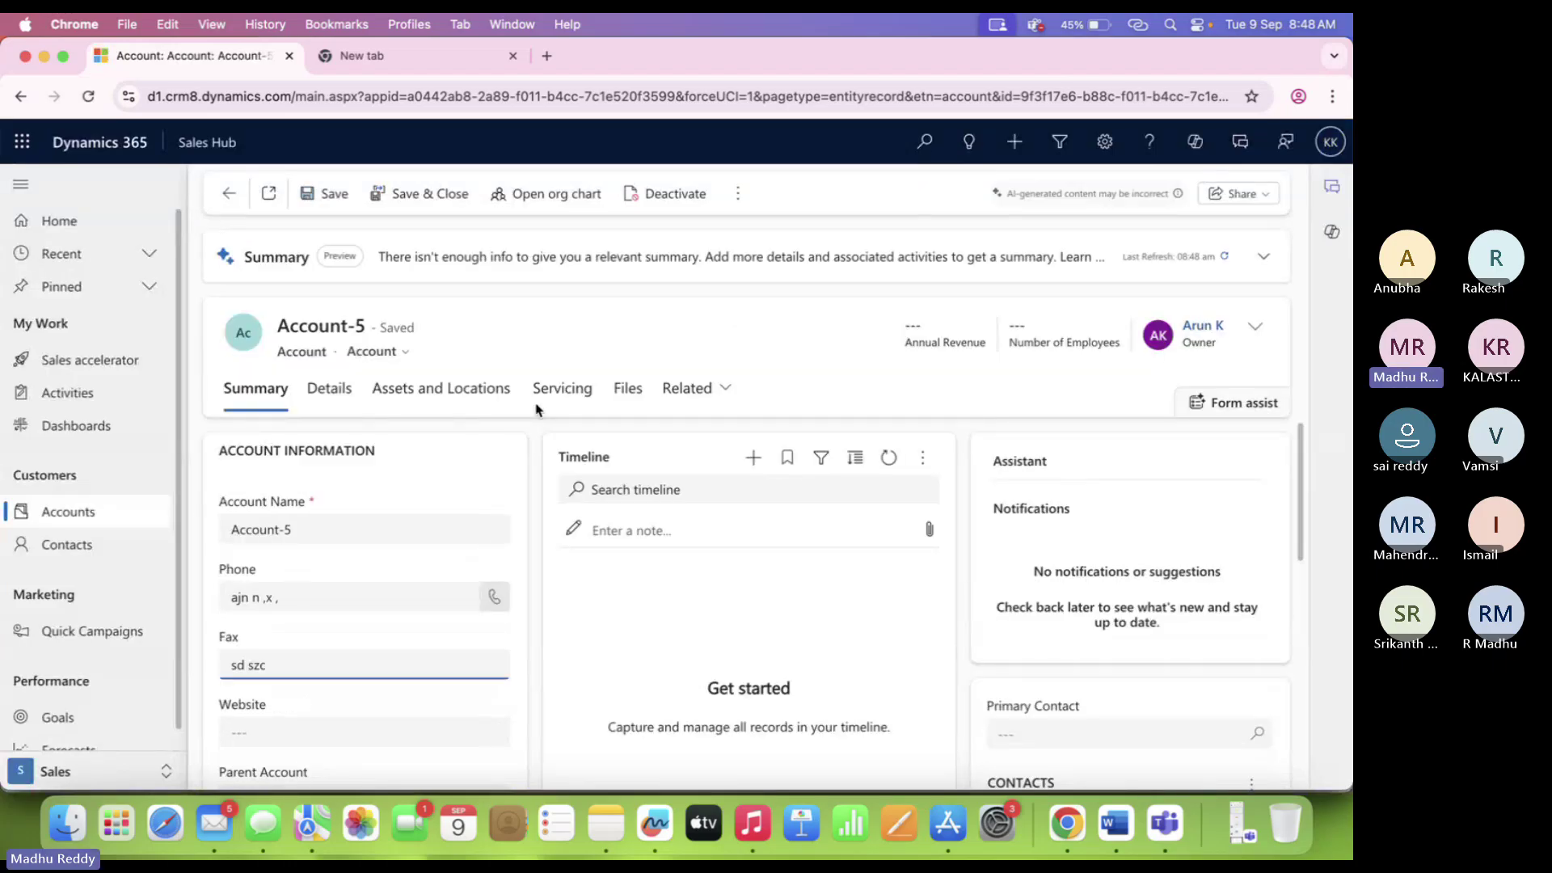
left_click(537, 409)
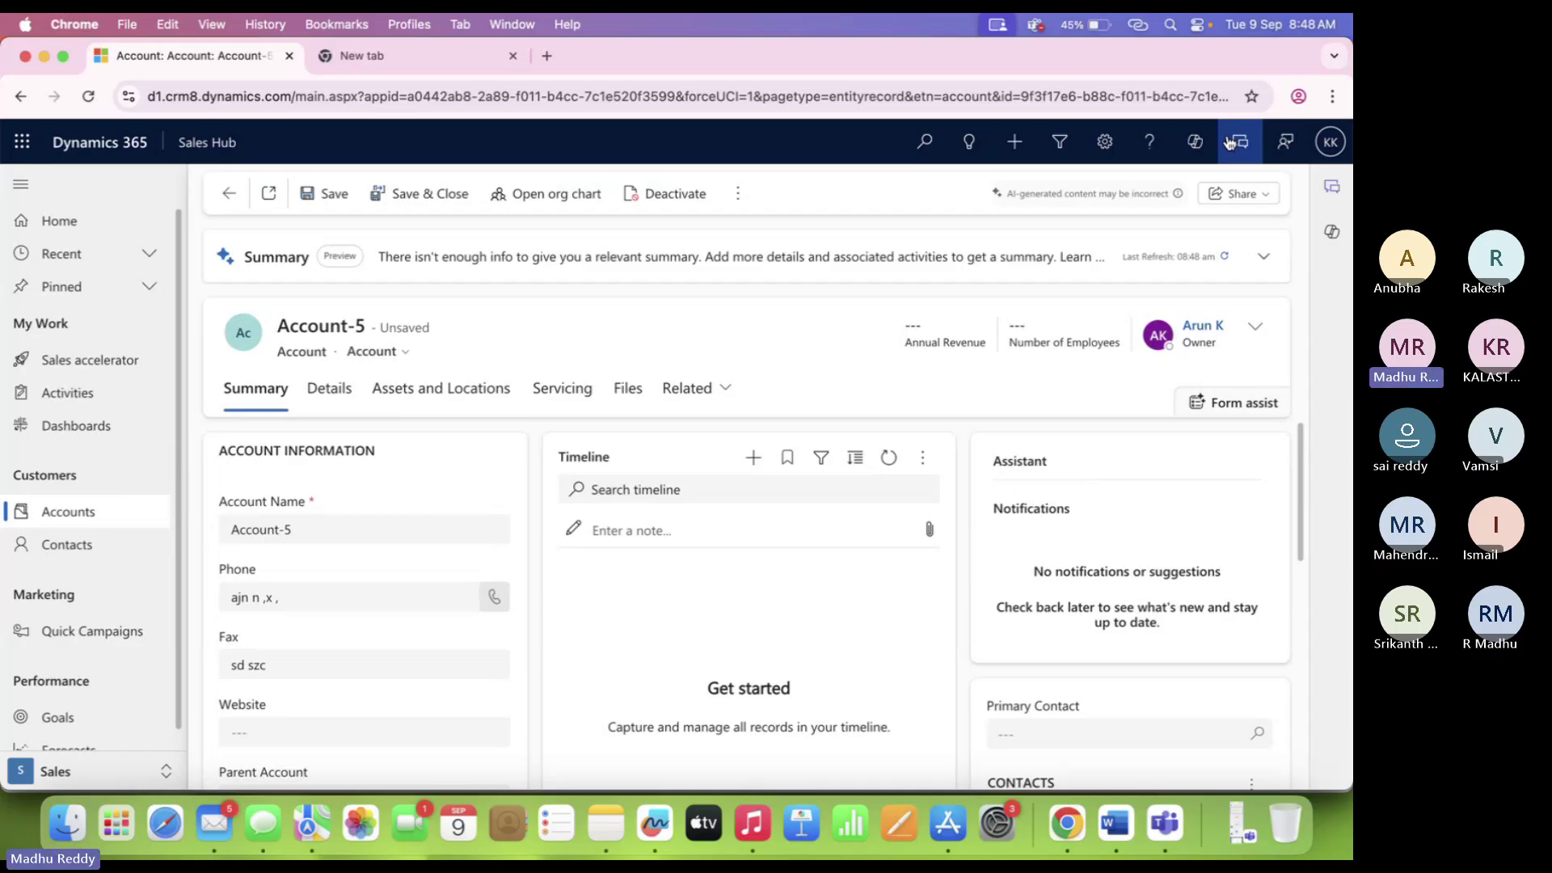
Switch to the browser profile of Account-5's owner, open Account-7 from the All Accounts list, and dismiss the permissions notice.
left_click(1298, 96)
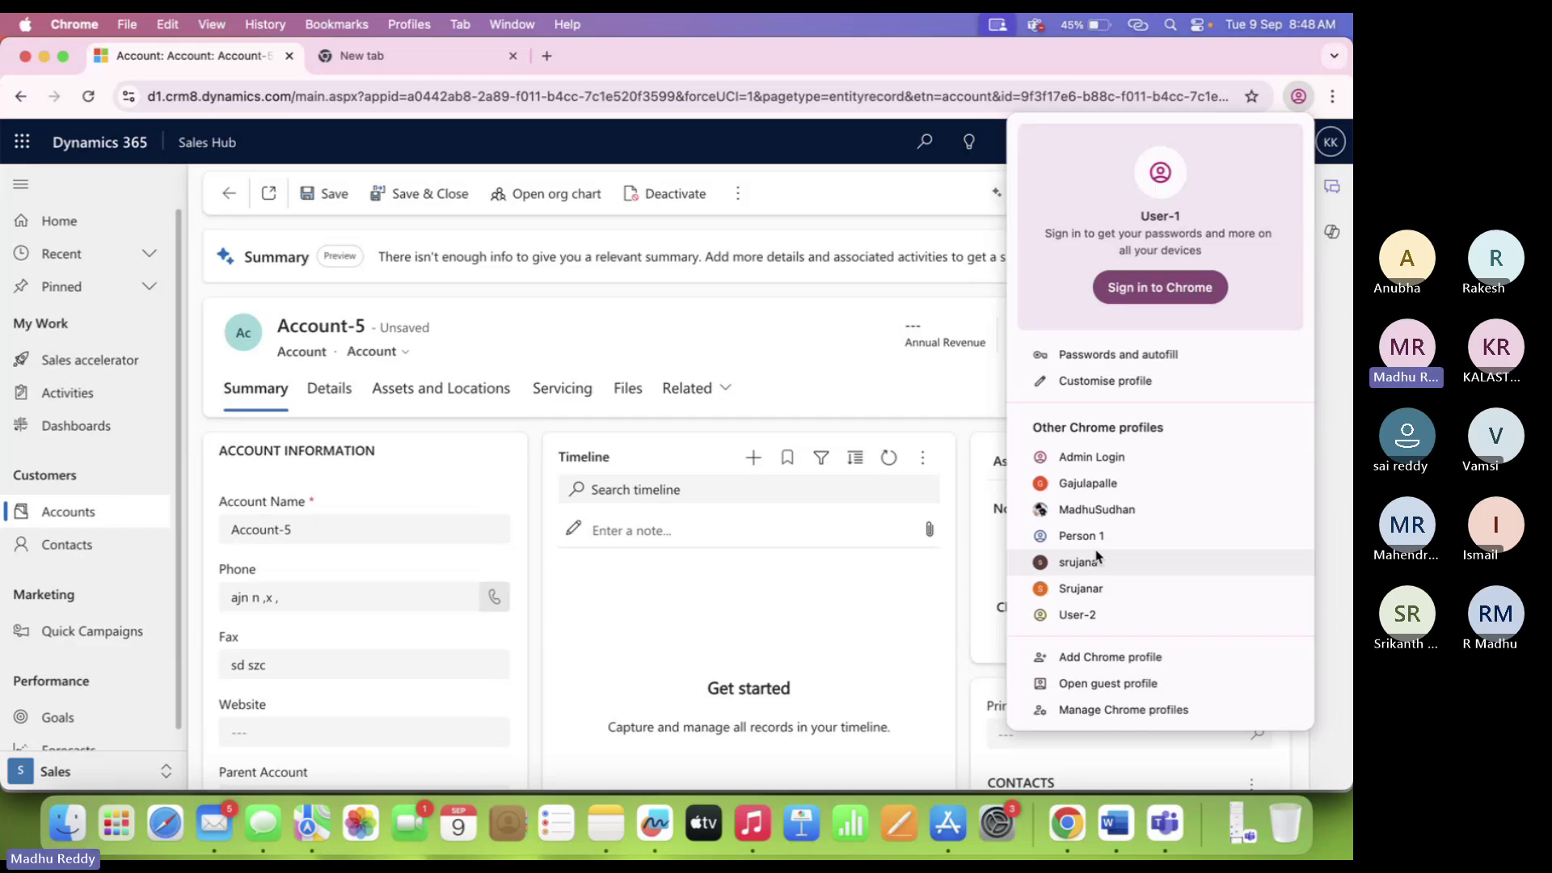
left_click(1096, 559)
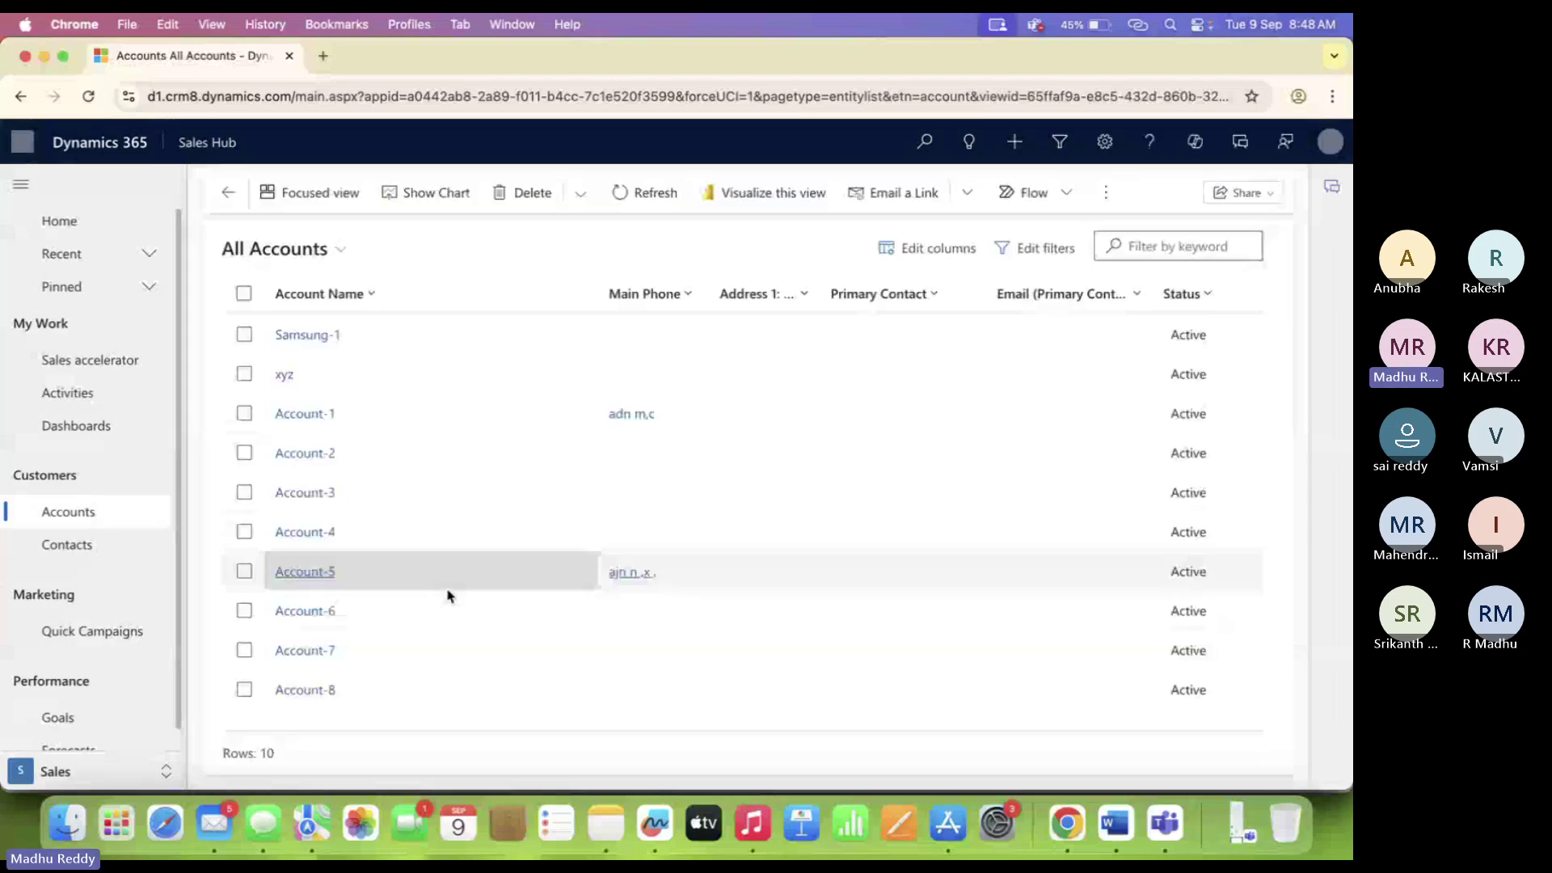
double_click(448, 596)
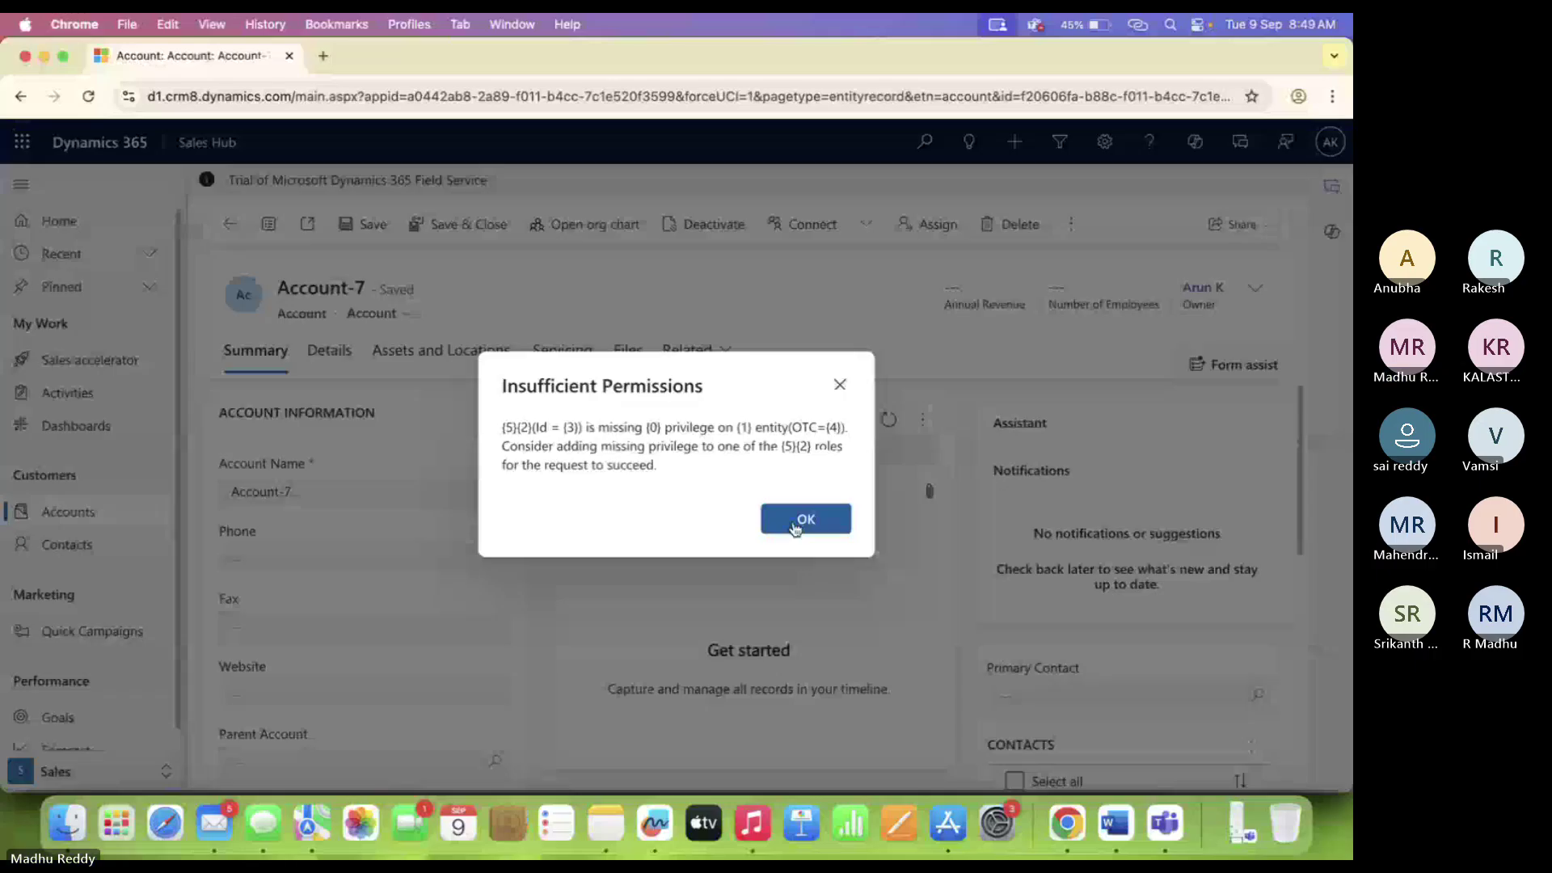
left_click(795, 527)
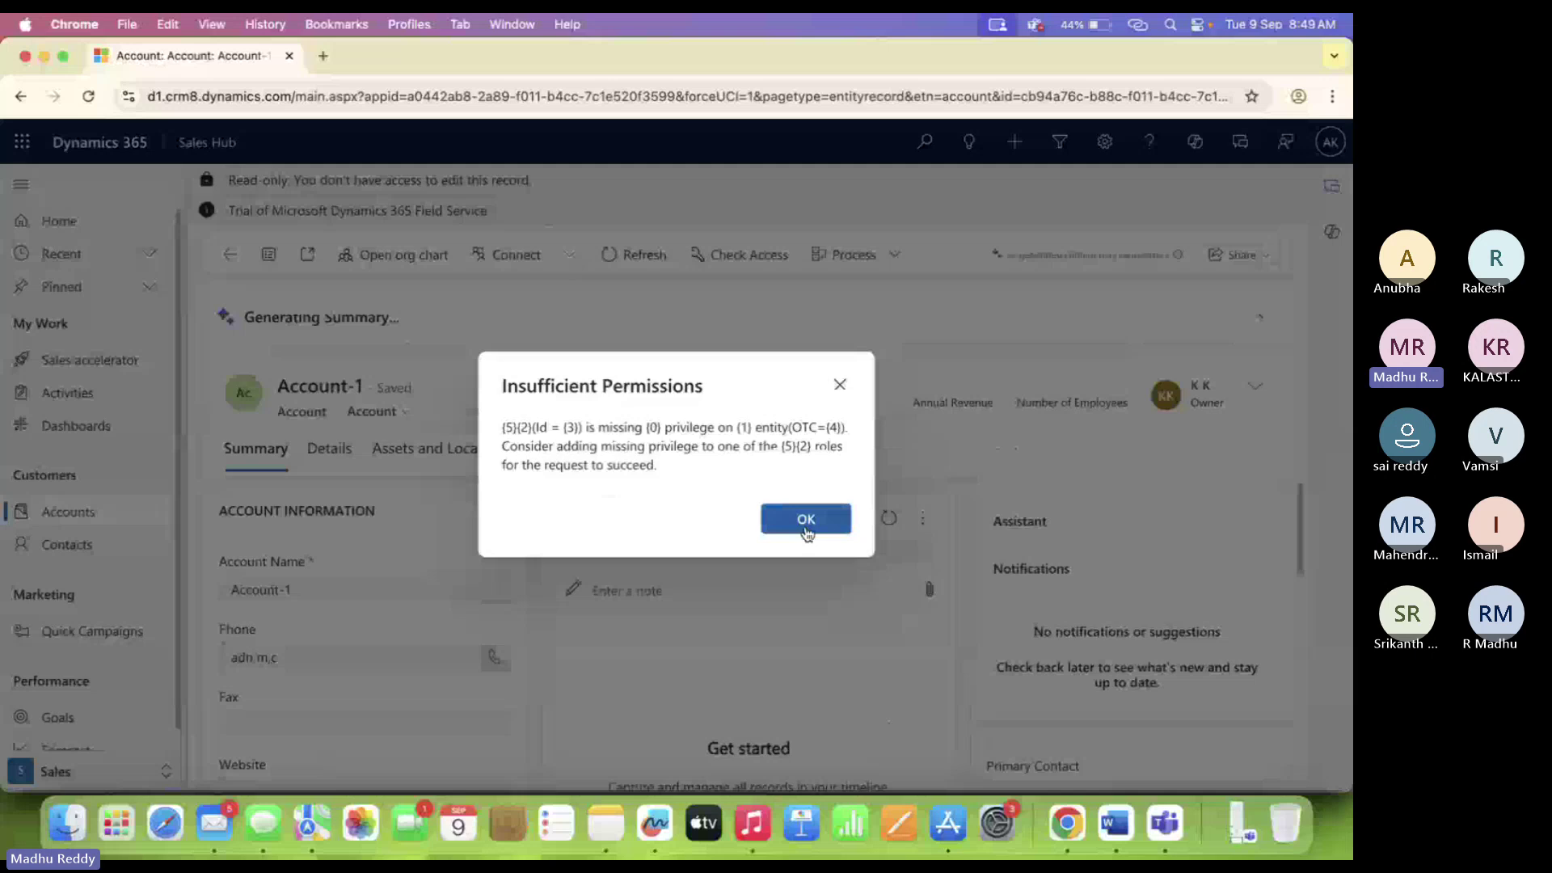
Dismiss the permissions notice on Account-1 and check which user is signed in against the record's owner.
left_click(806, 522)
left_click(1324, 146)
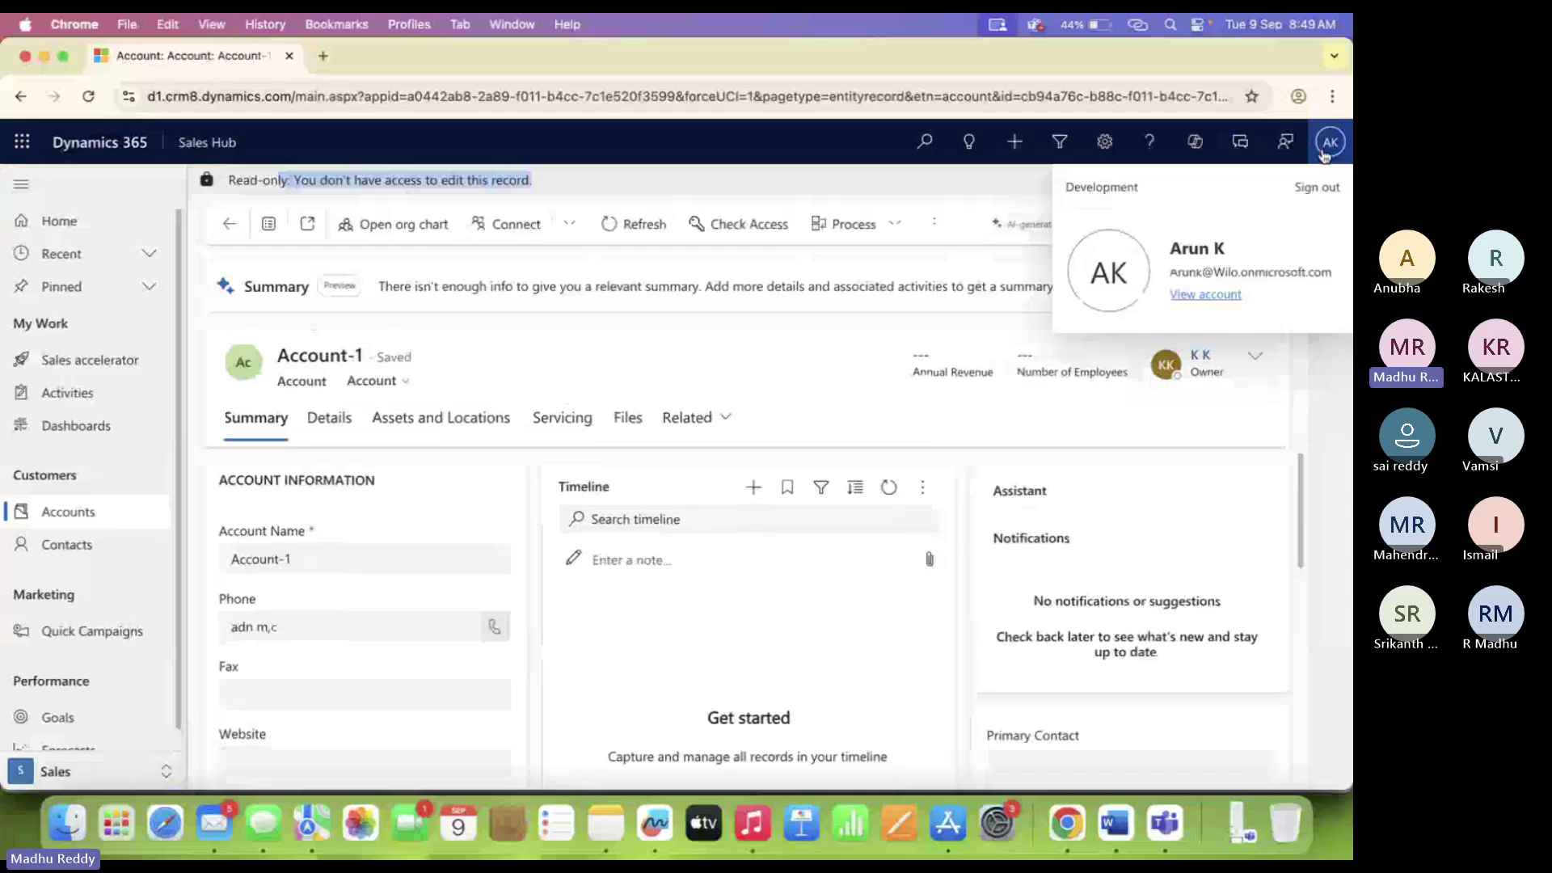
left_click(1324, 150)
left_click(1327, 145)
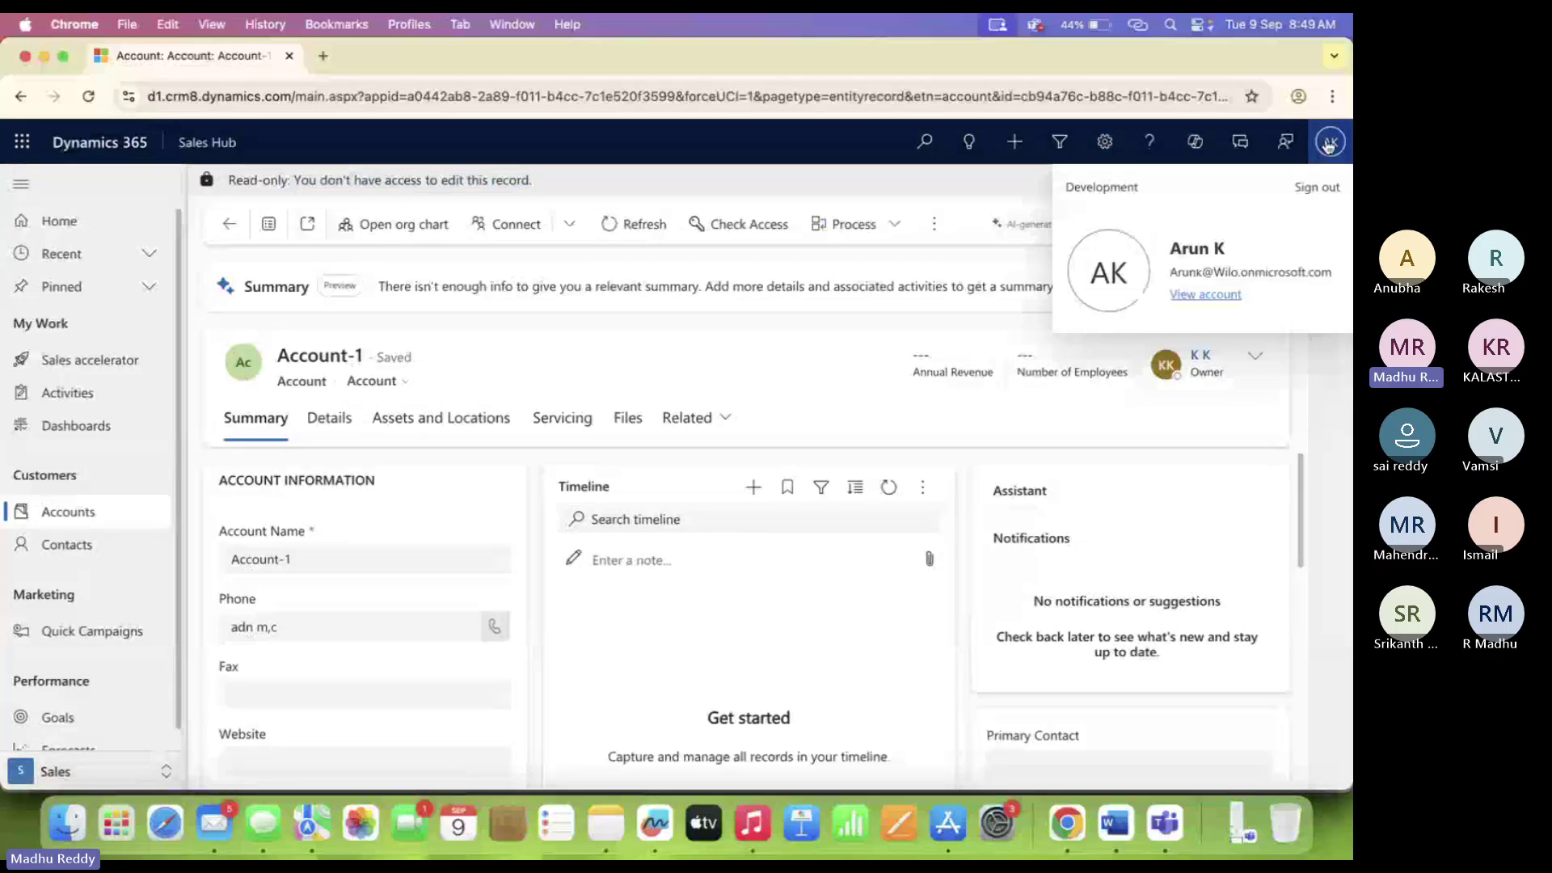
left_click(816, 352)
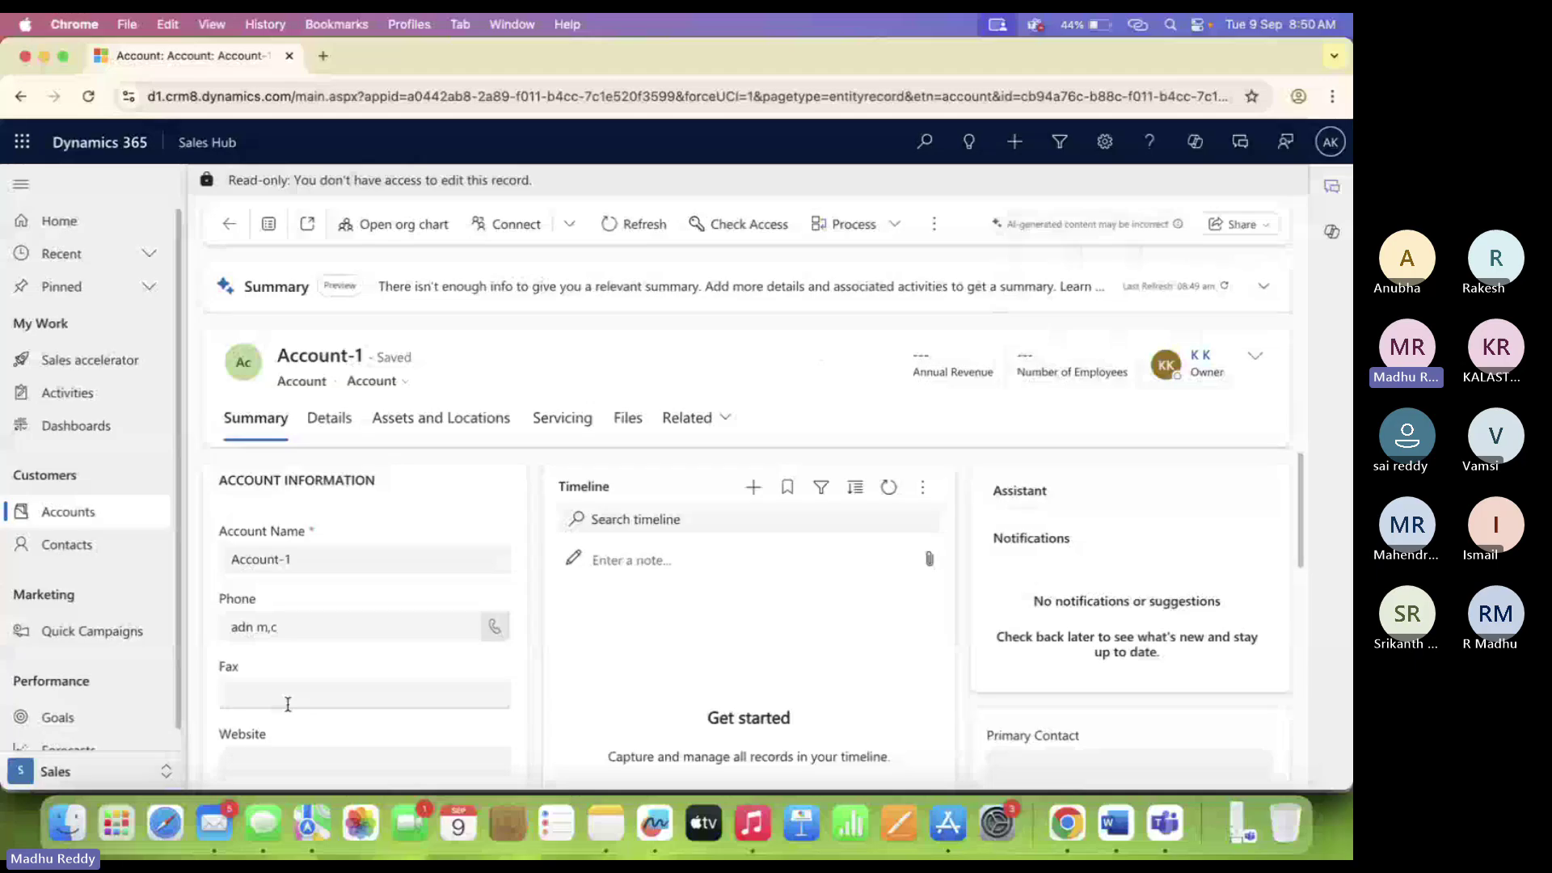
Return to the accounts list, then save the Training Role's pending Organization-level Write privilege on Account in the Admin Login profile.
left_click(102, 514)
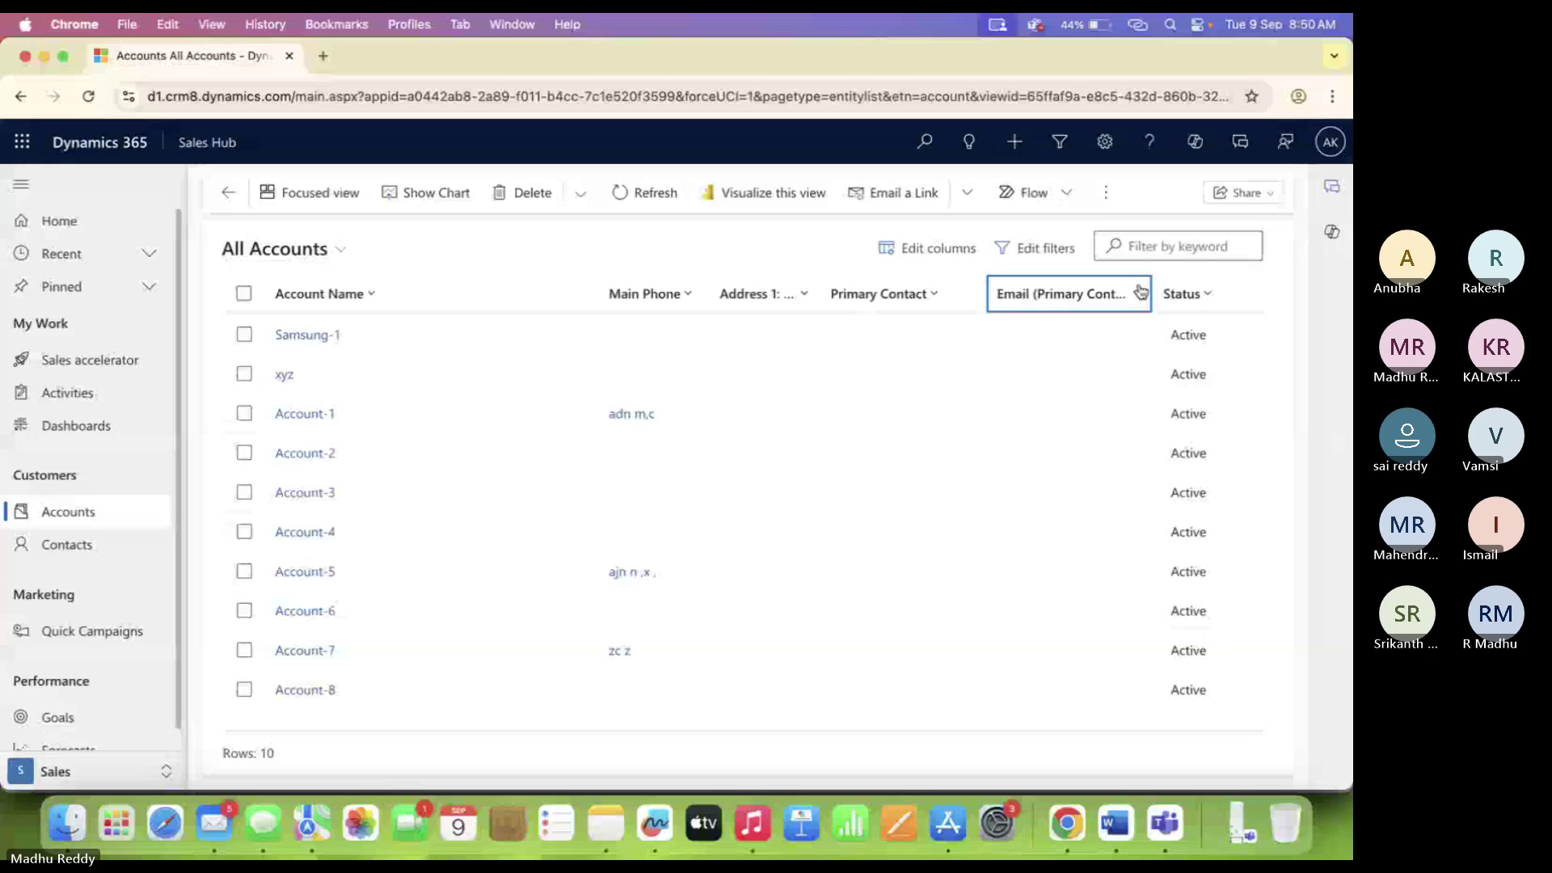
left_click(1298, 97)
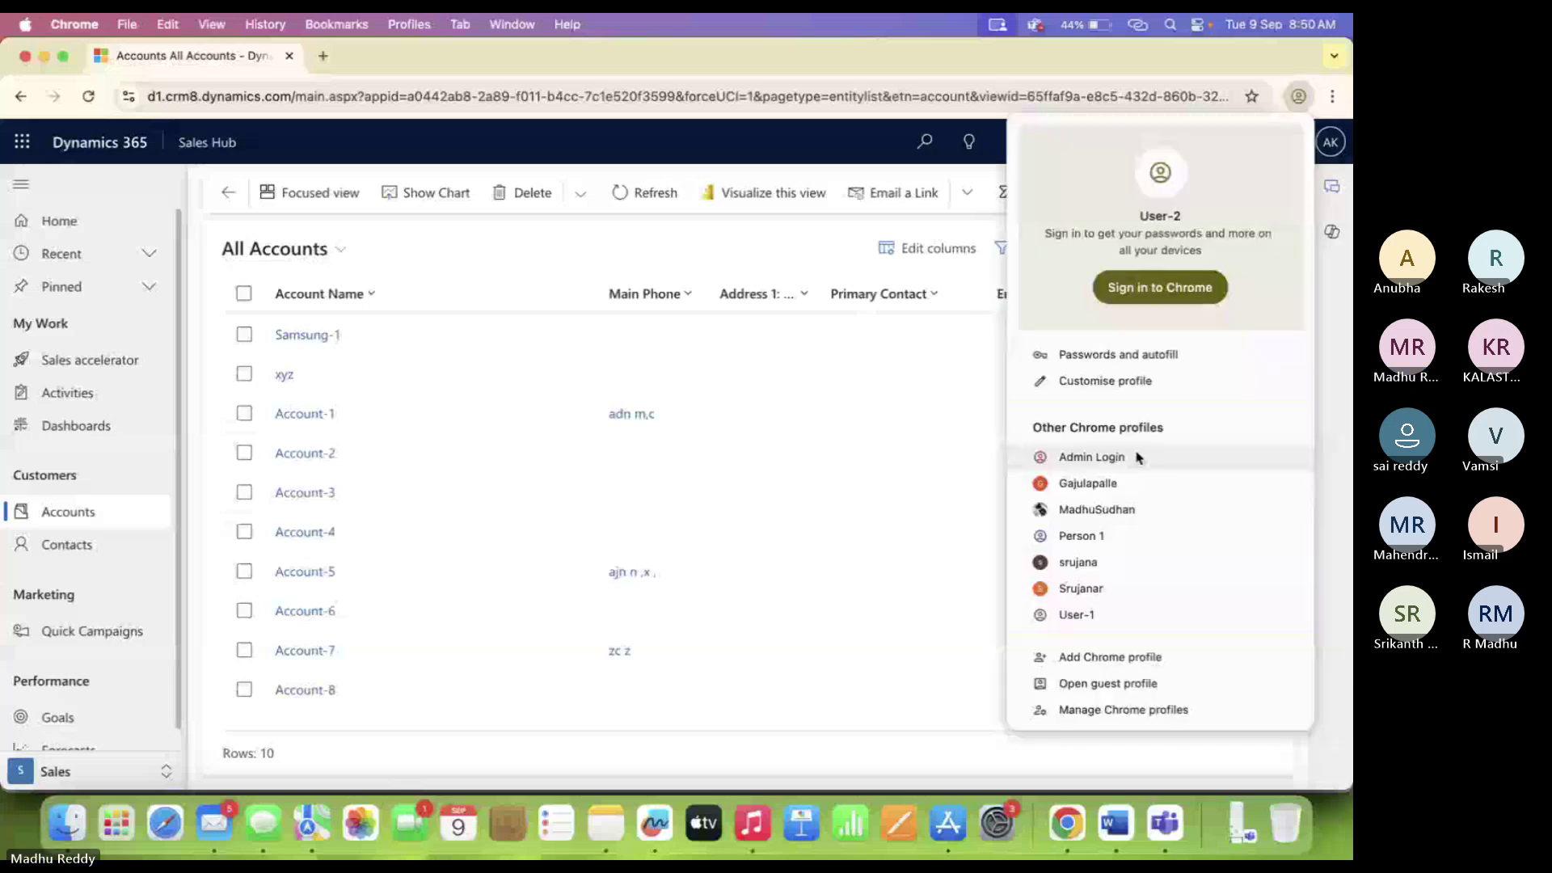
left_click(1136, 458)
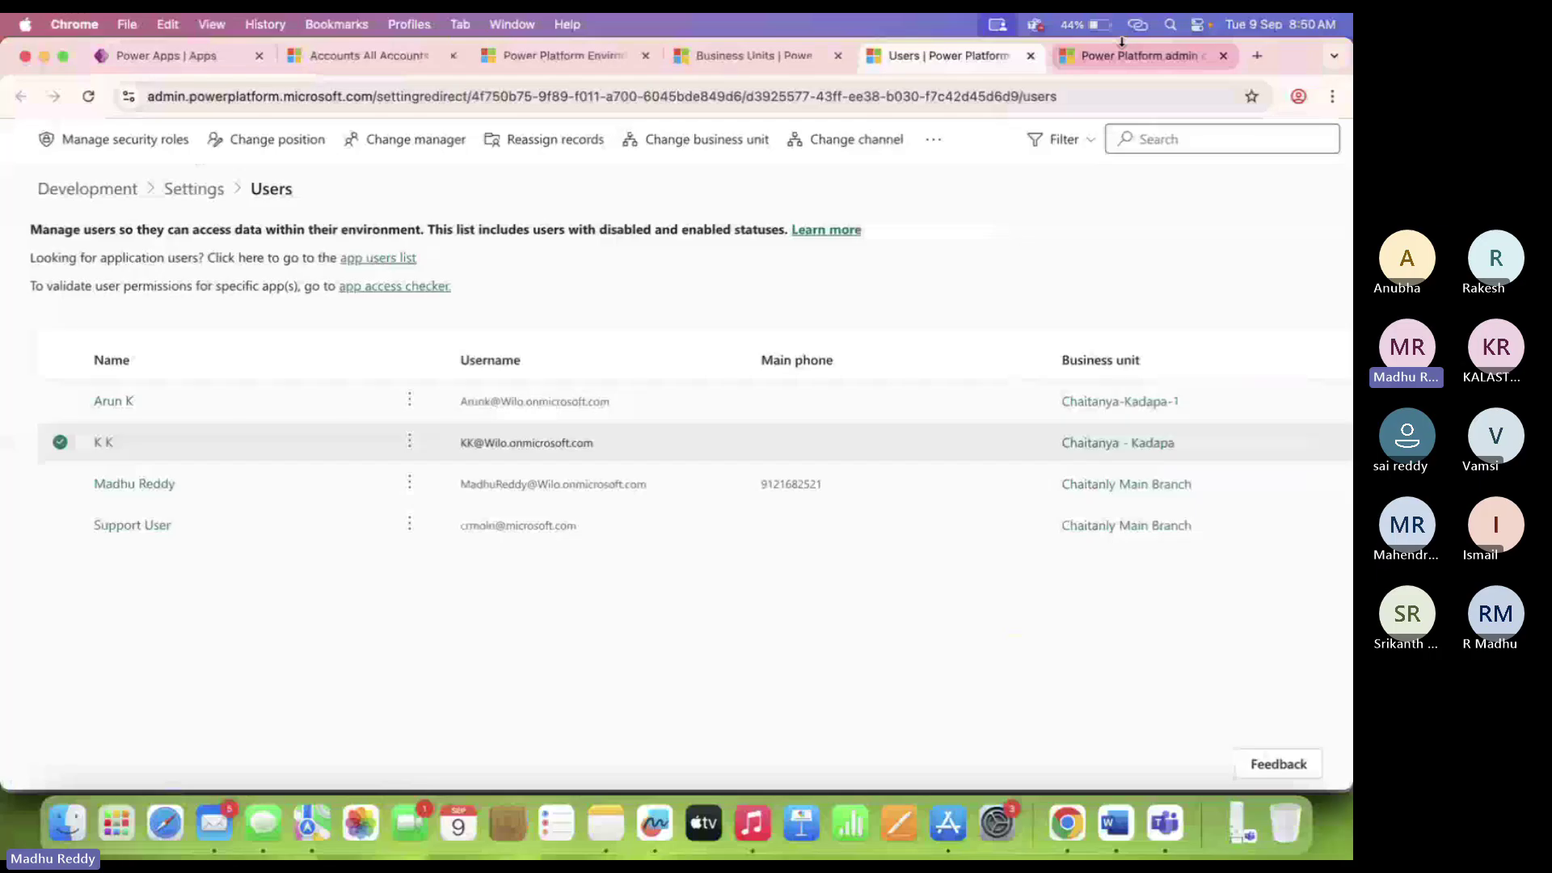
left_click(1122, 45)
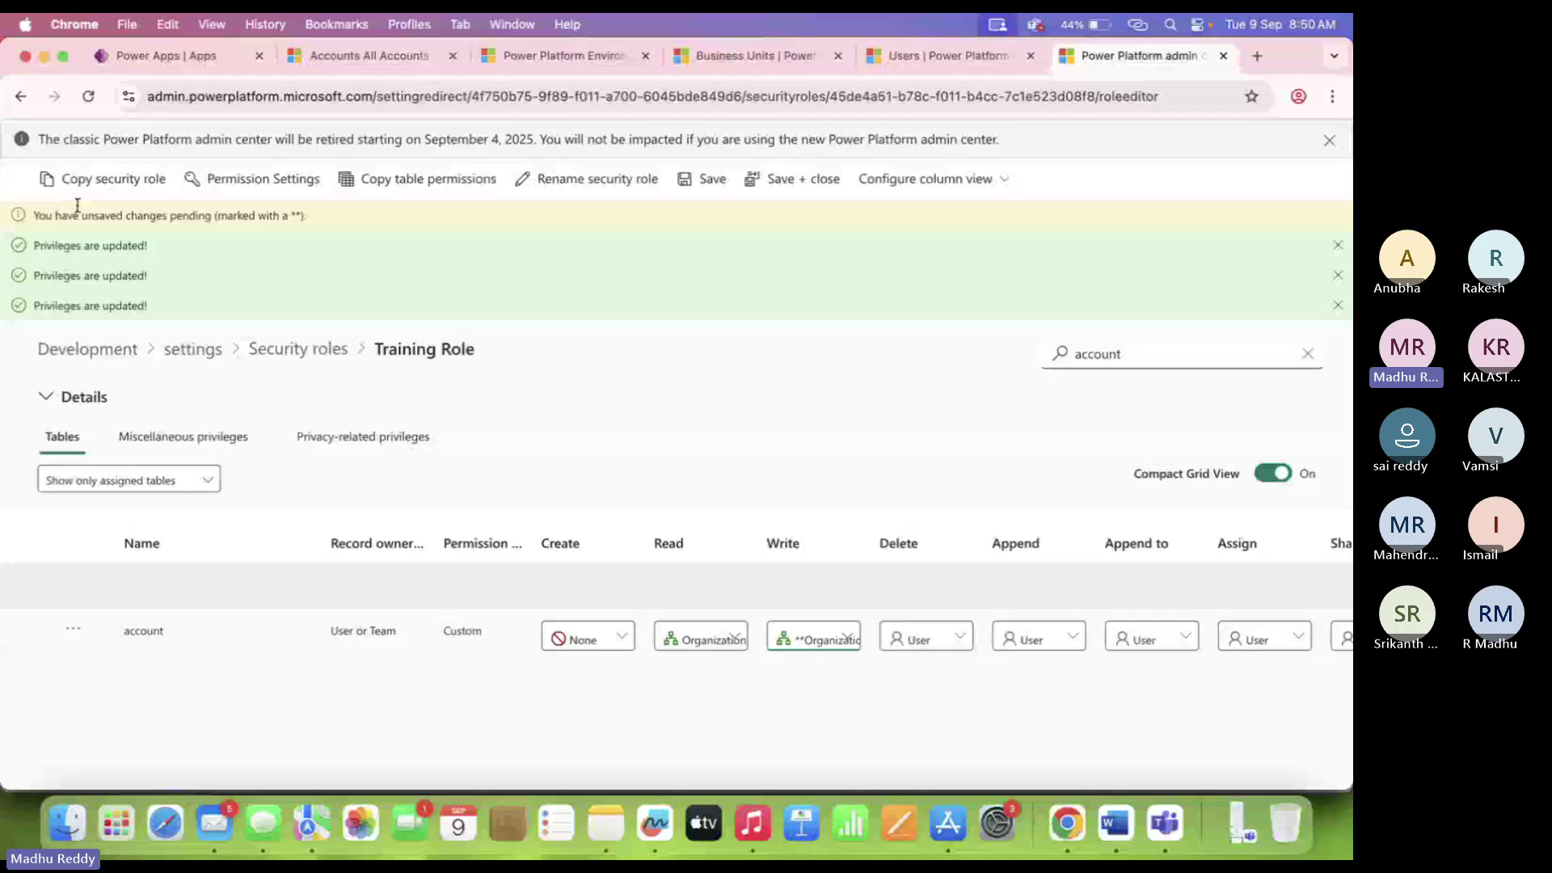
left_click(710, 183)
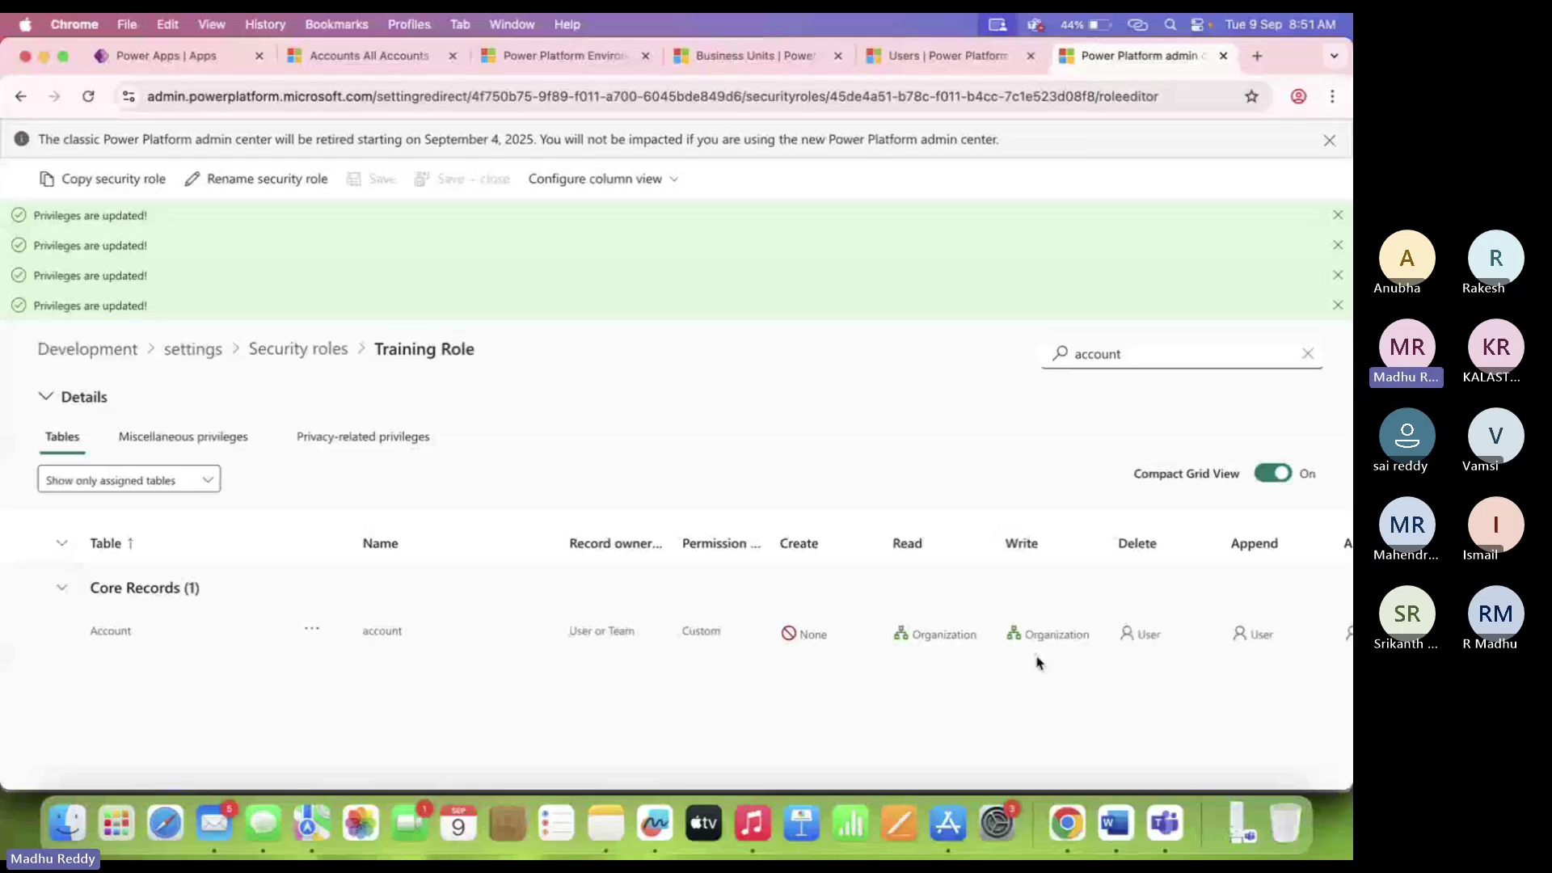
Open the Account-2 record in the User-2 profile and dismiss the Insufficient Permissions dialog to check edit access.
left_click(1299, 97)
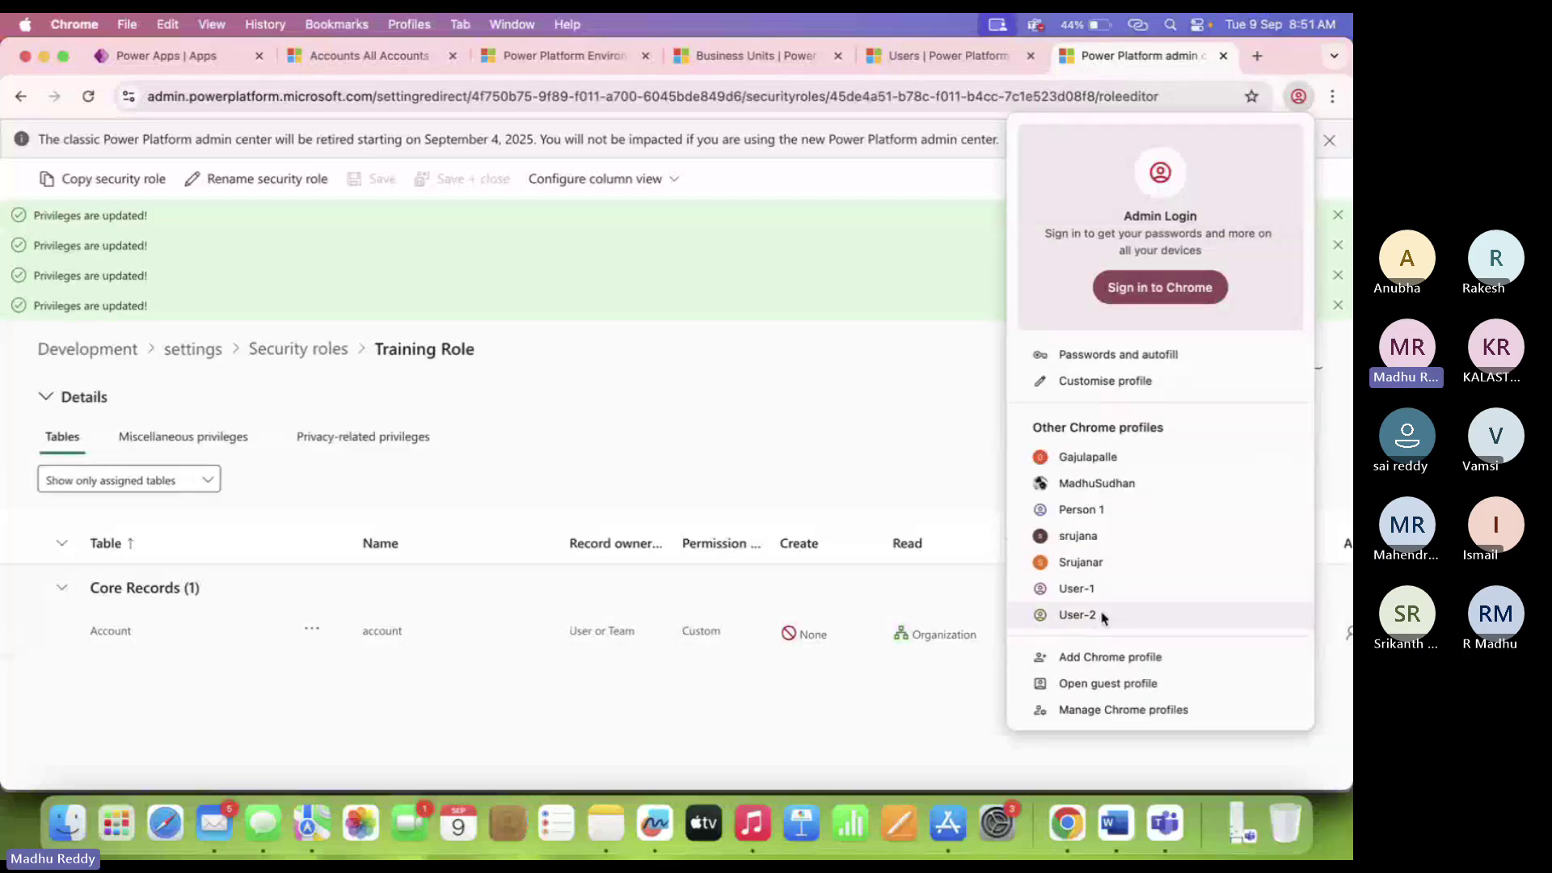
left_click(1077, 615)
left_click(410, 471)
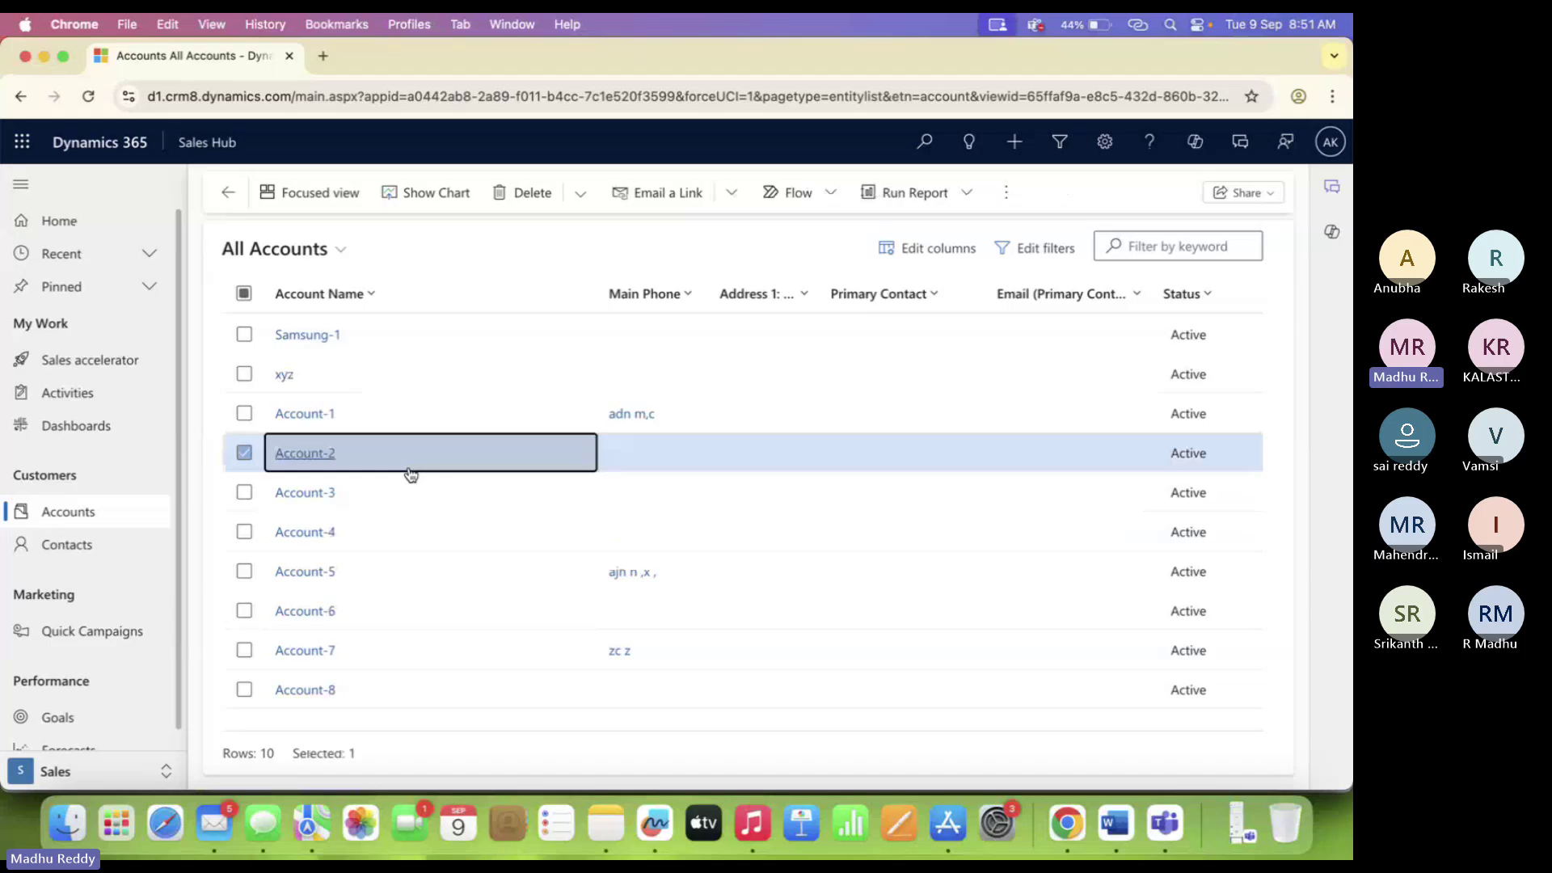
left_click(410, 475)
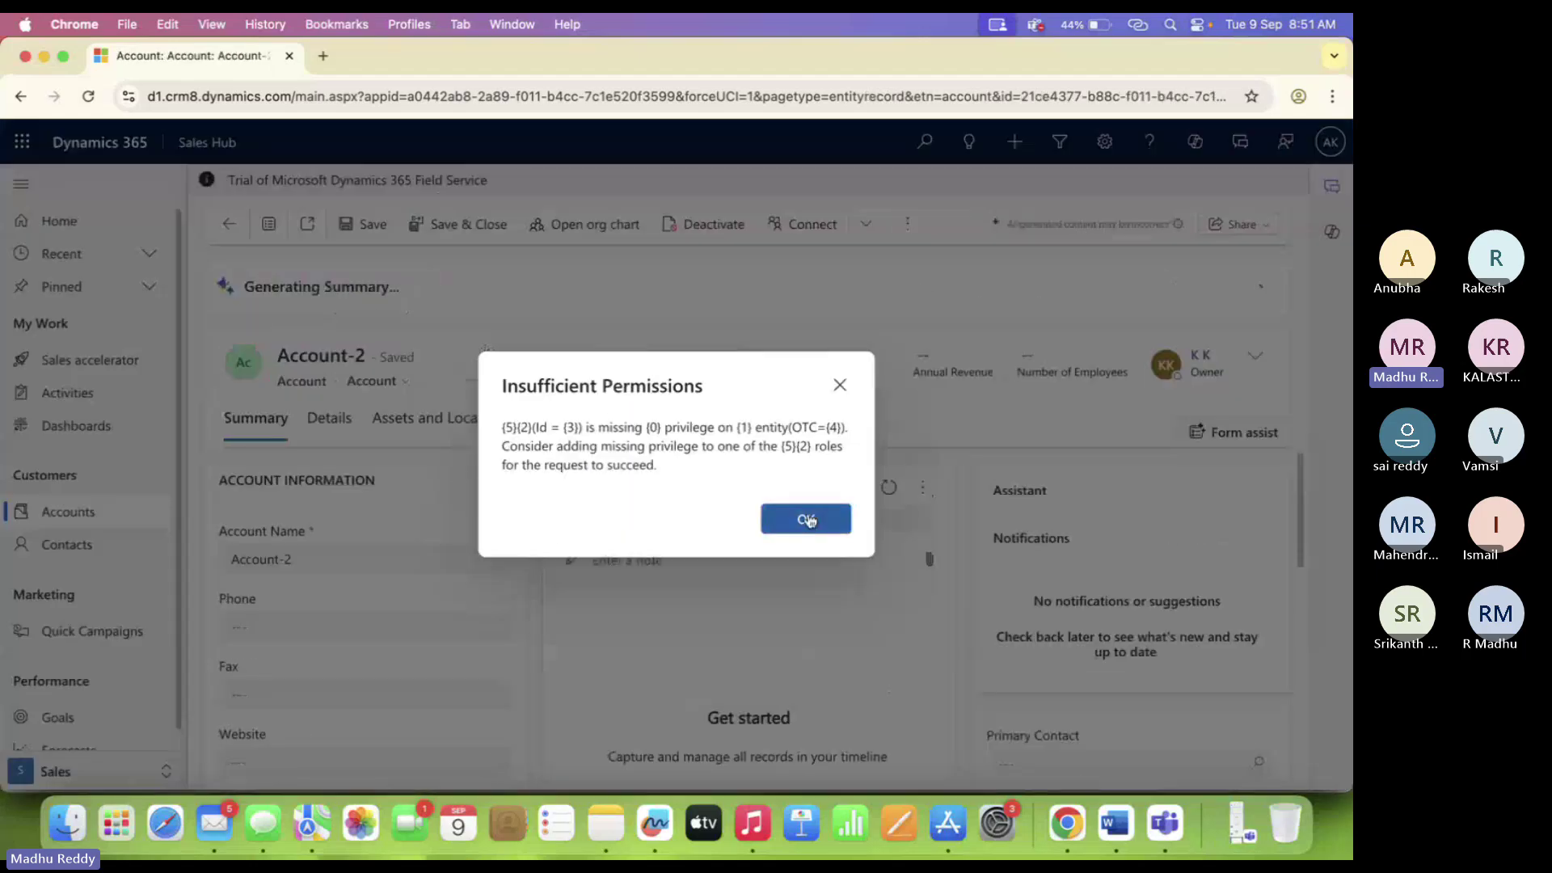
left_click(807, 519)
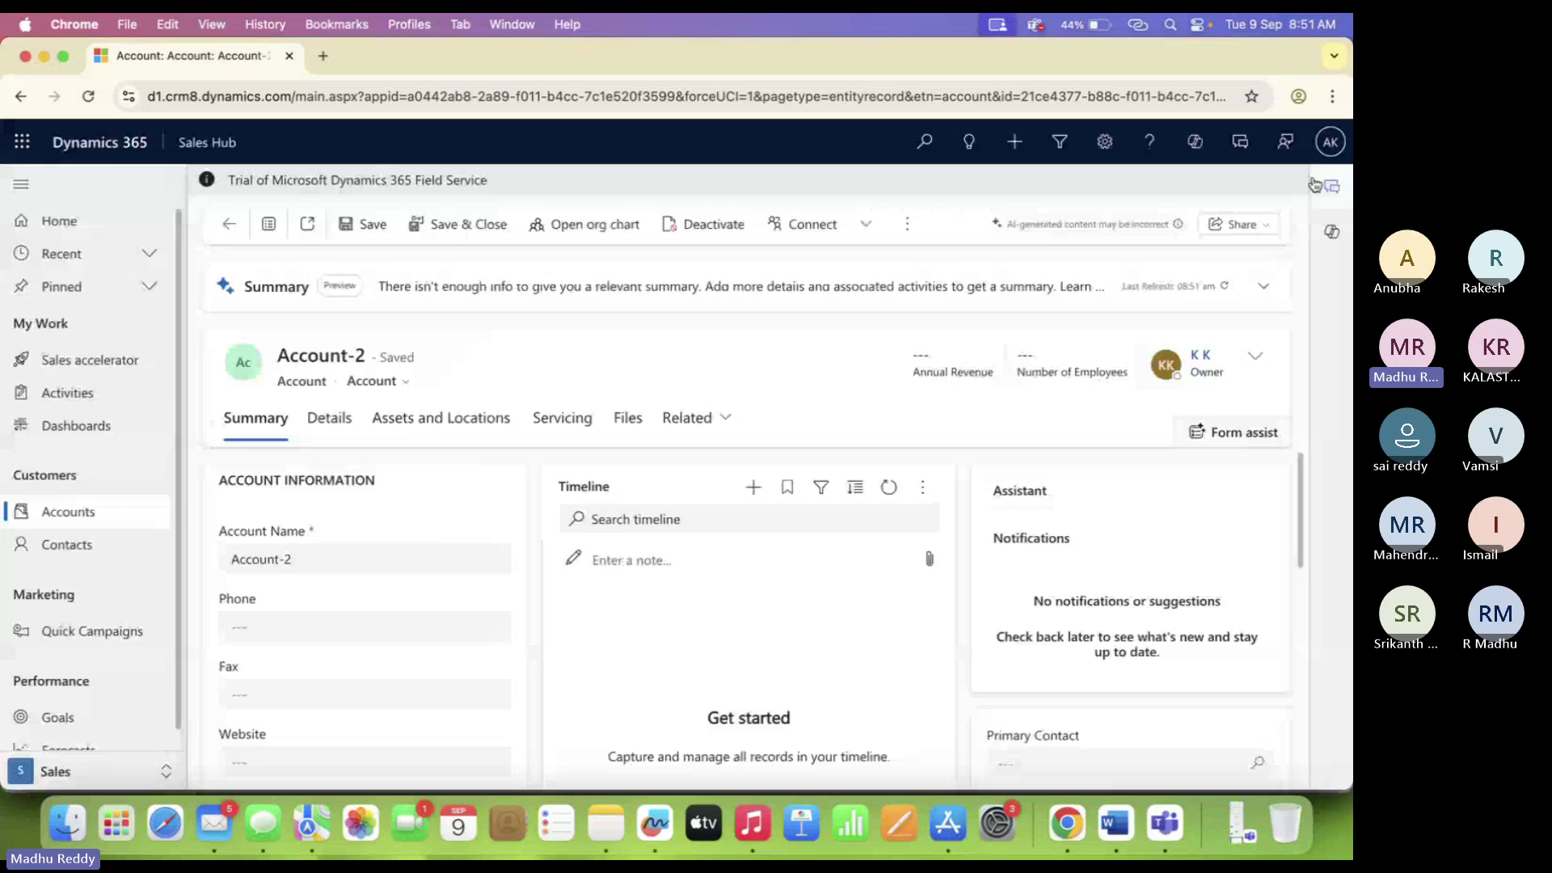
Switch to the Admin Login profile and set the Training Role's Delete privilege on the Account table to Business Unit.
left_click(1330, 142)
left_click(1298, 96)
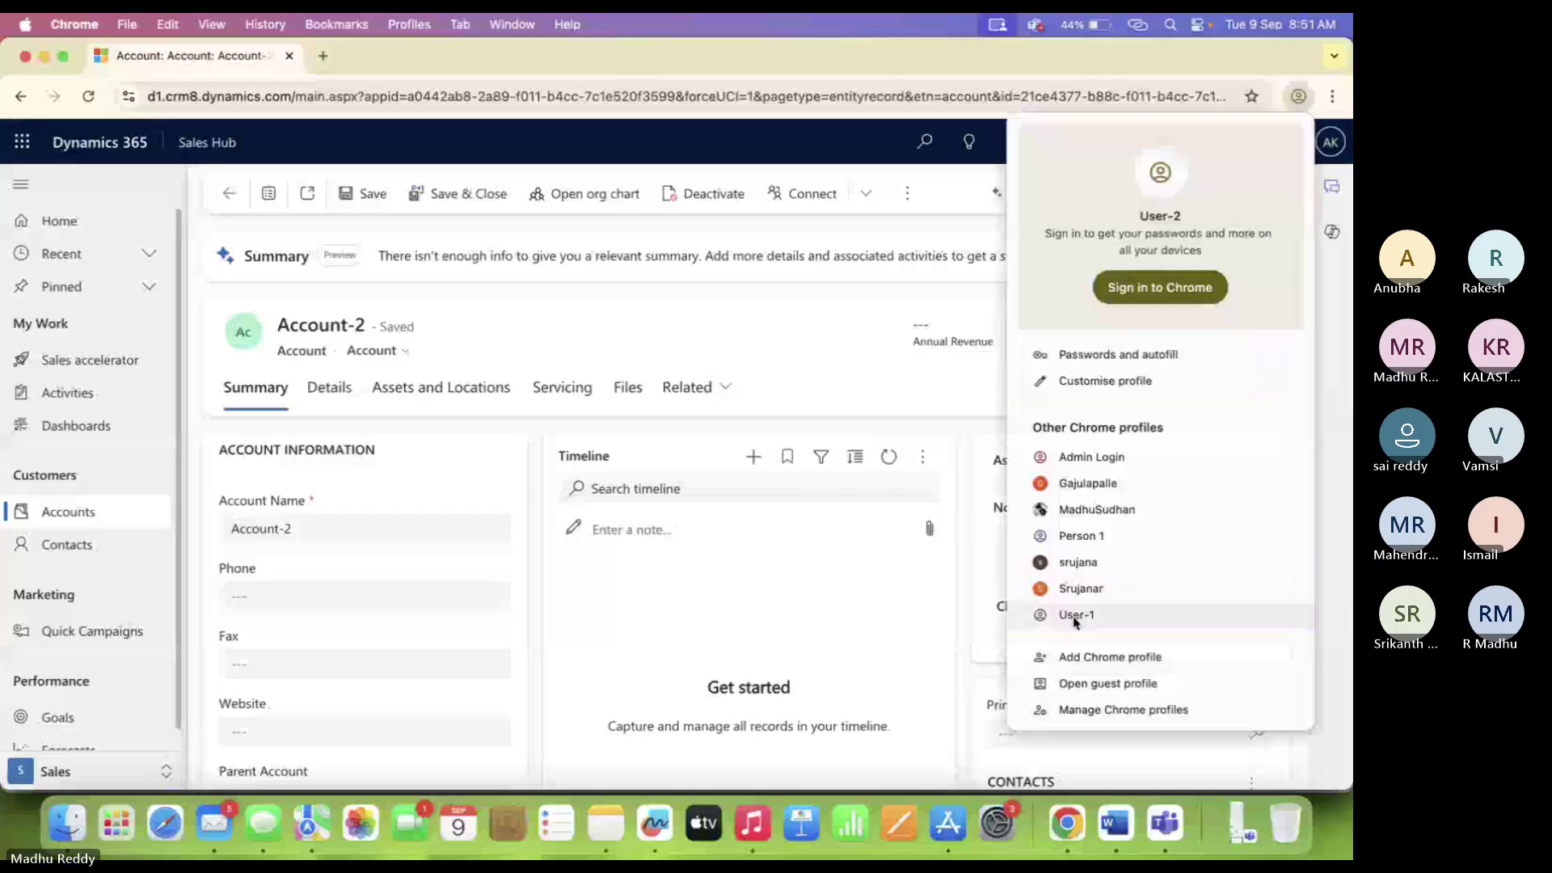
left_click(1076, 616)
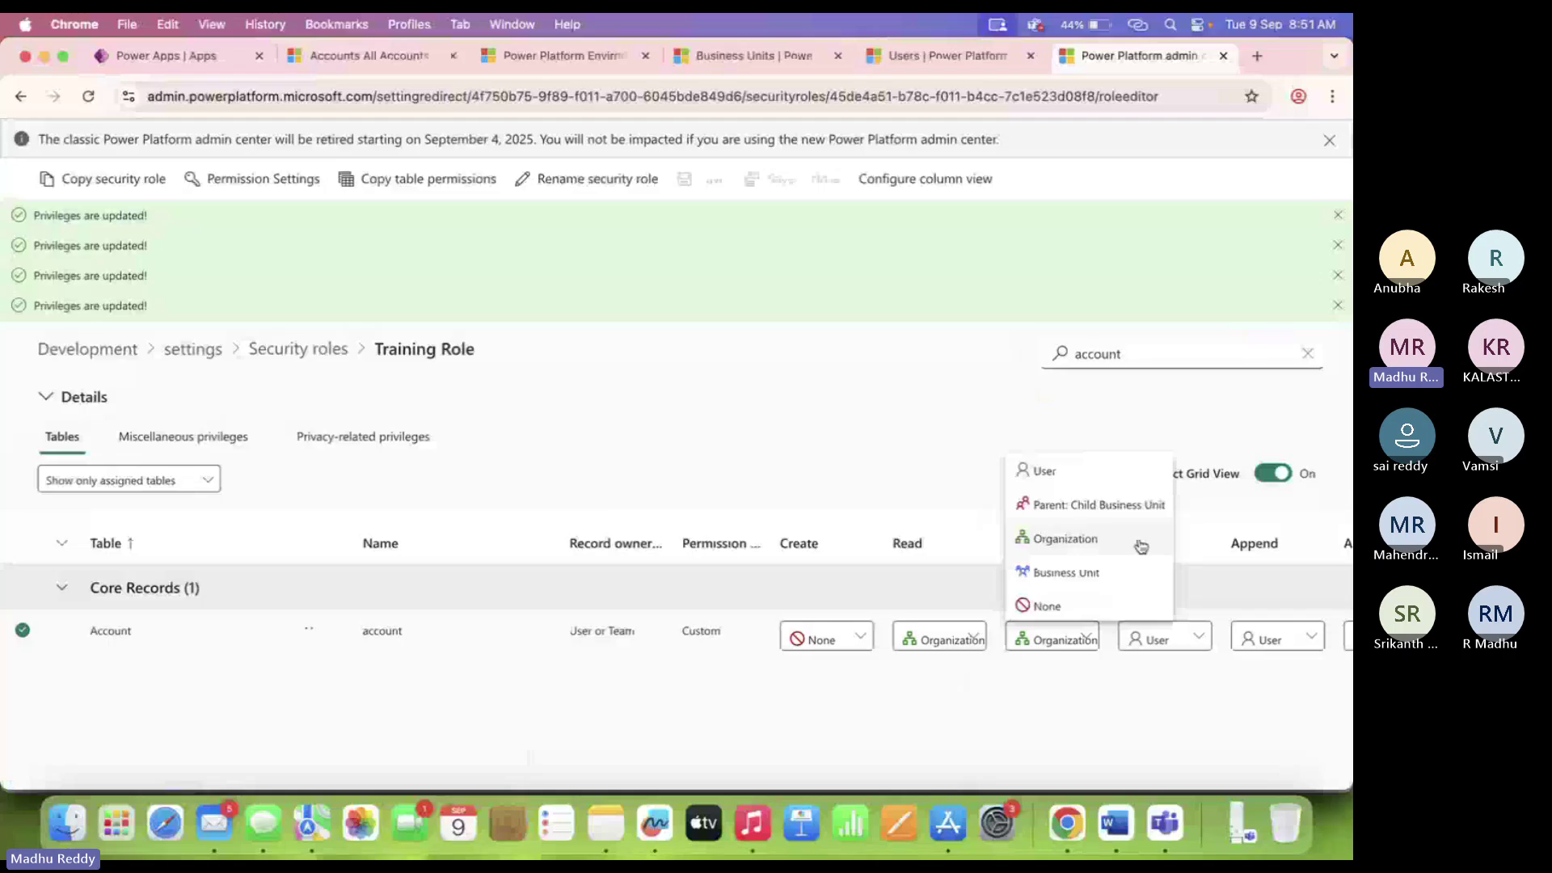
left_click(1076, 635)
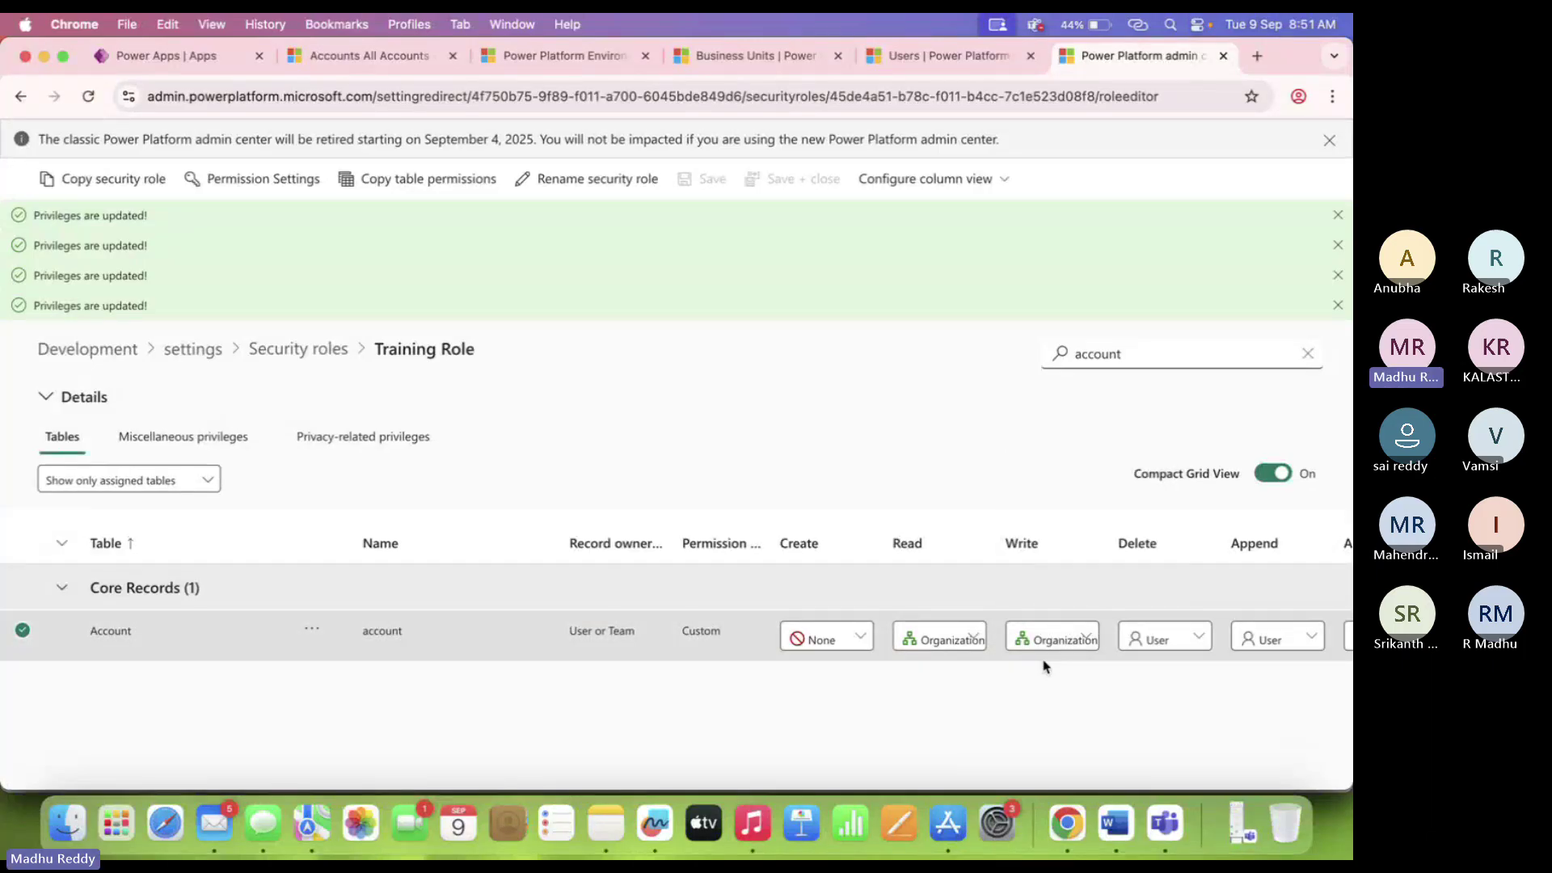
scroll(1043, 647, "right", 3)
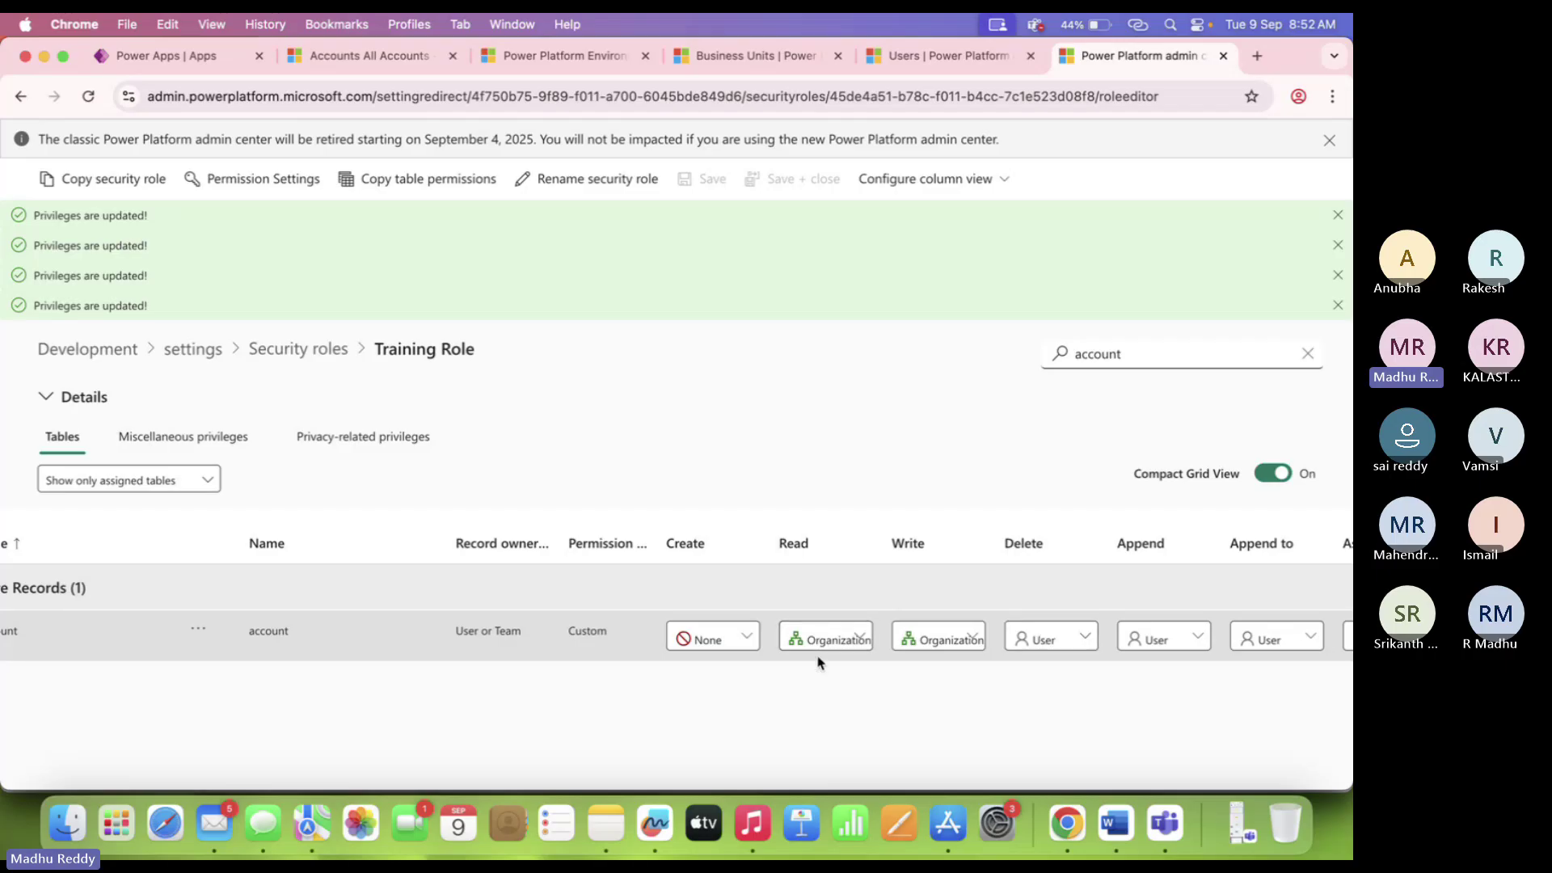
left_click(1055, 639)
left_click(1090, 581)
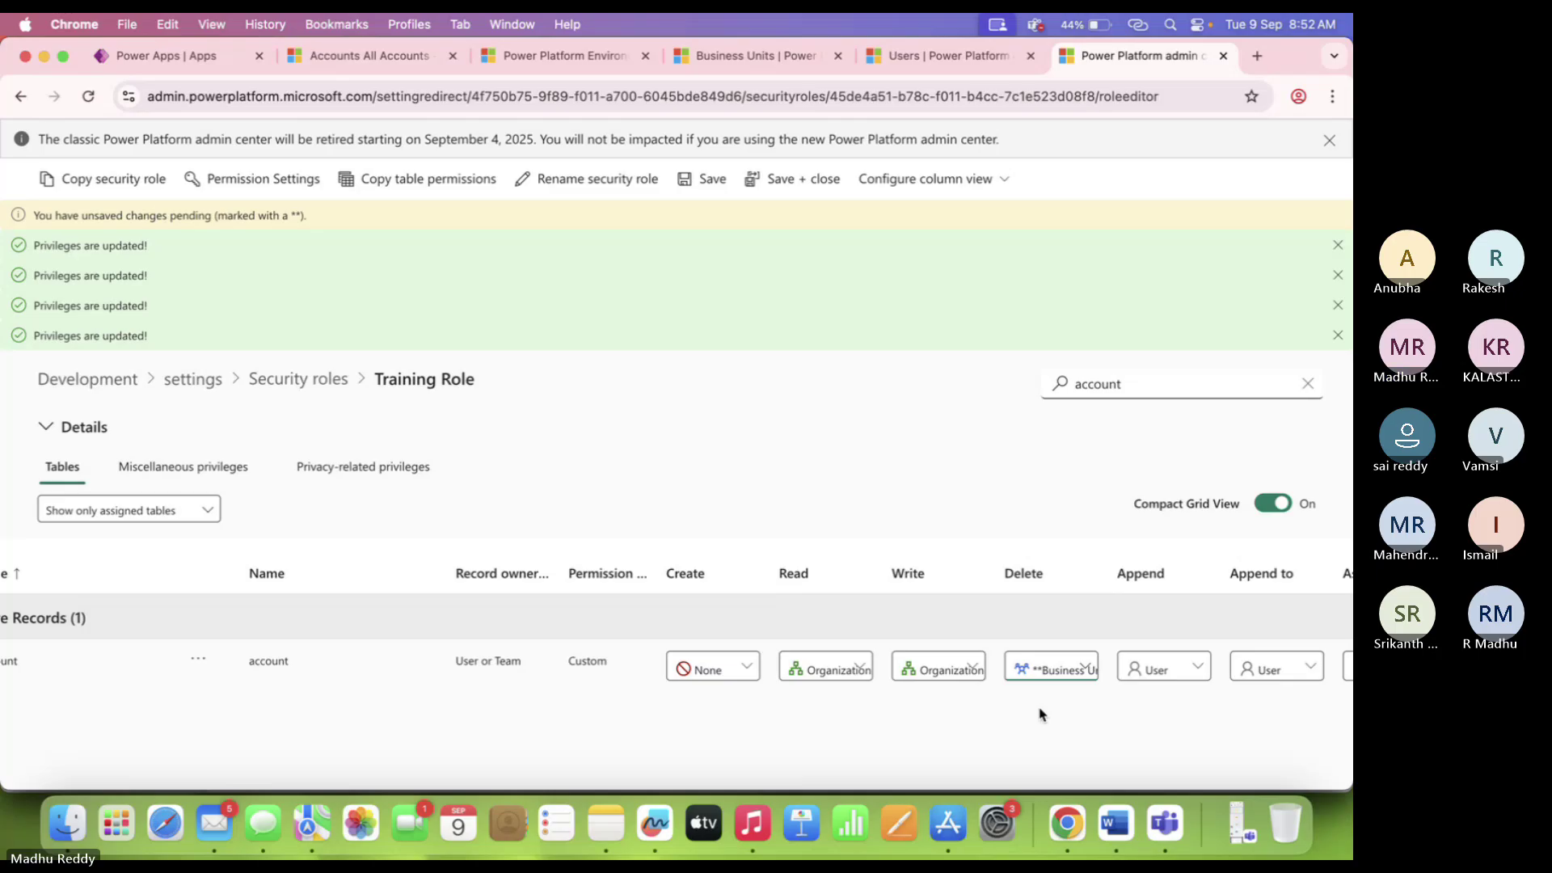
Dismiss the old privilege notifications and save the Training Role with its new Delete privilege.
left_click(1338, 245)
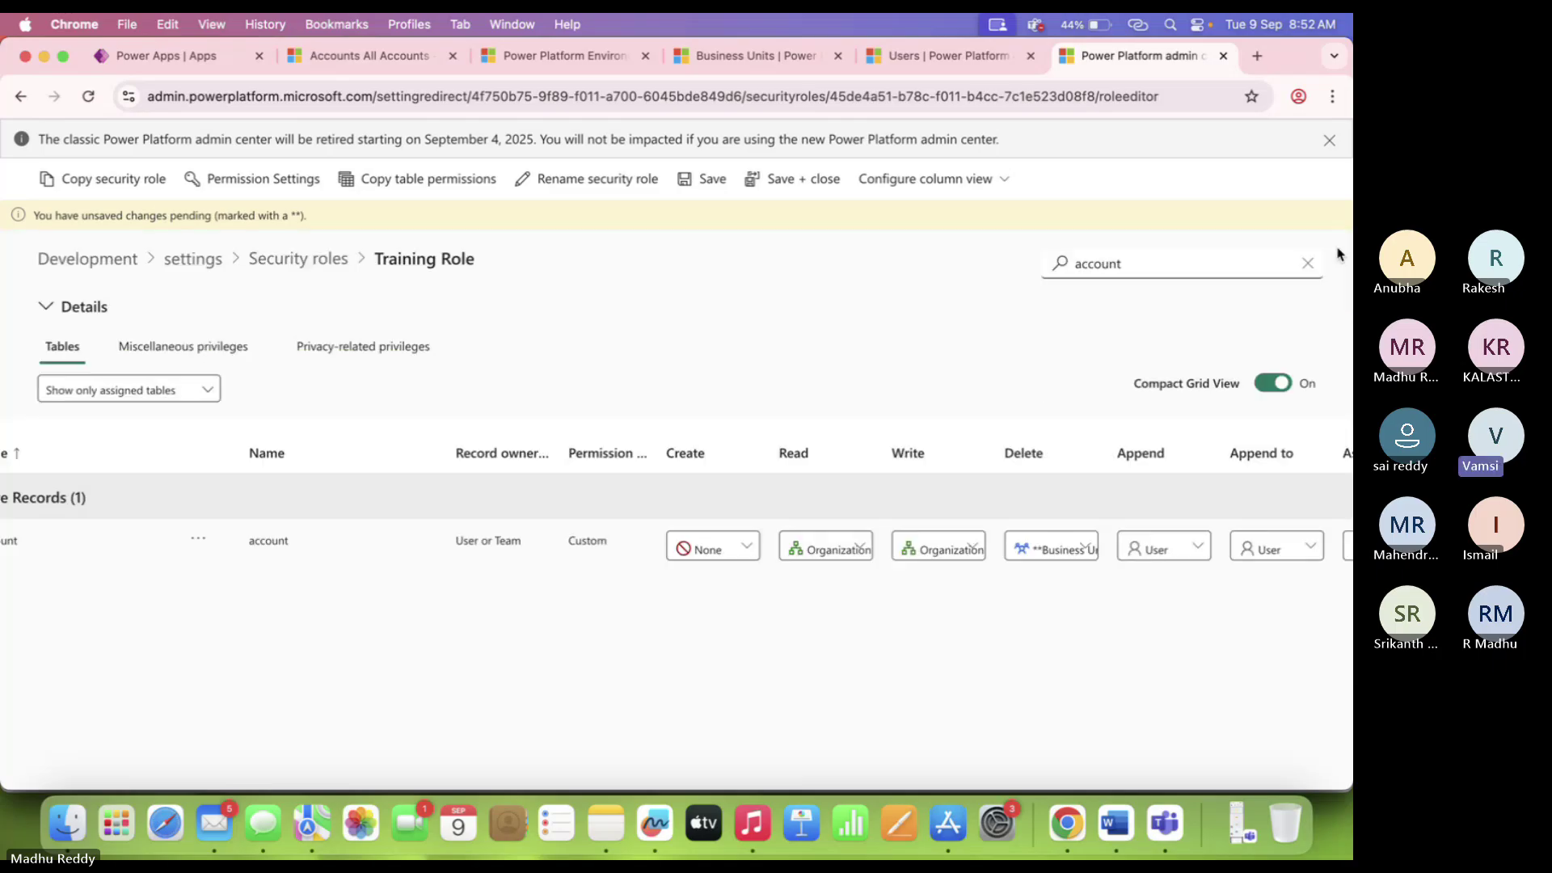
left_click(1056, 544)
left_click(914, 663)
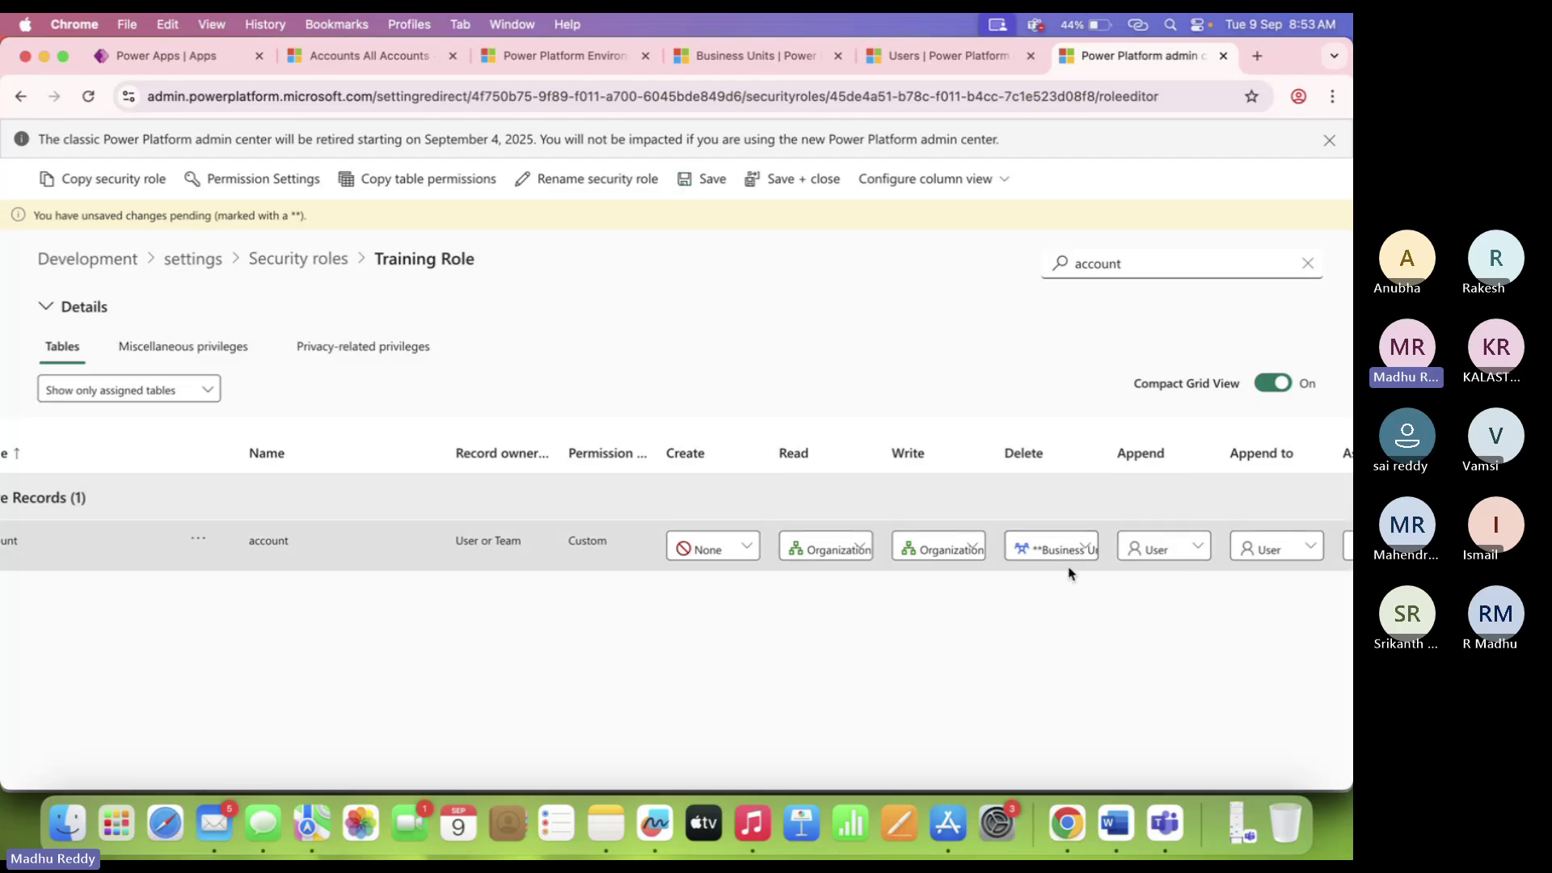
left_click(709, 183)
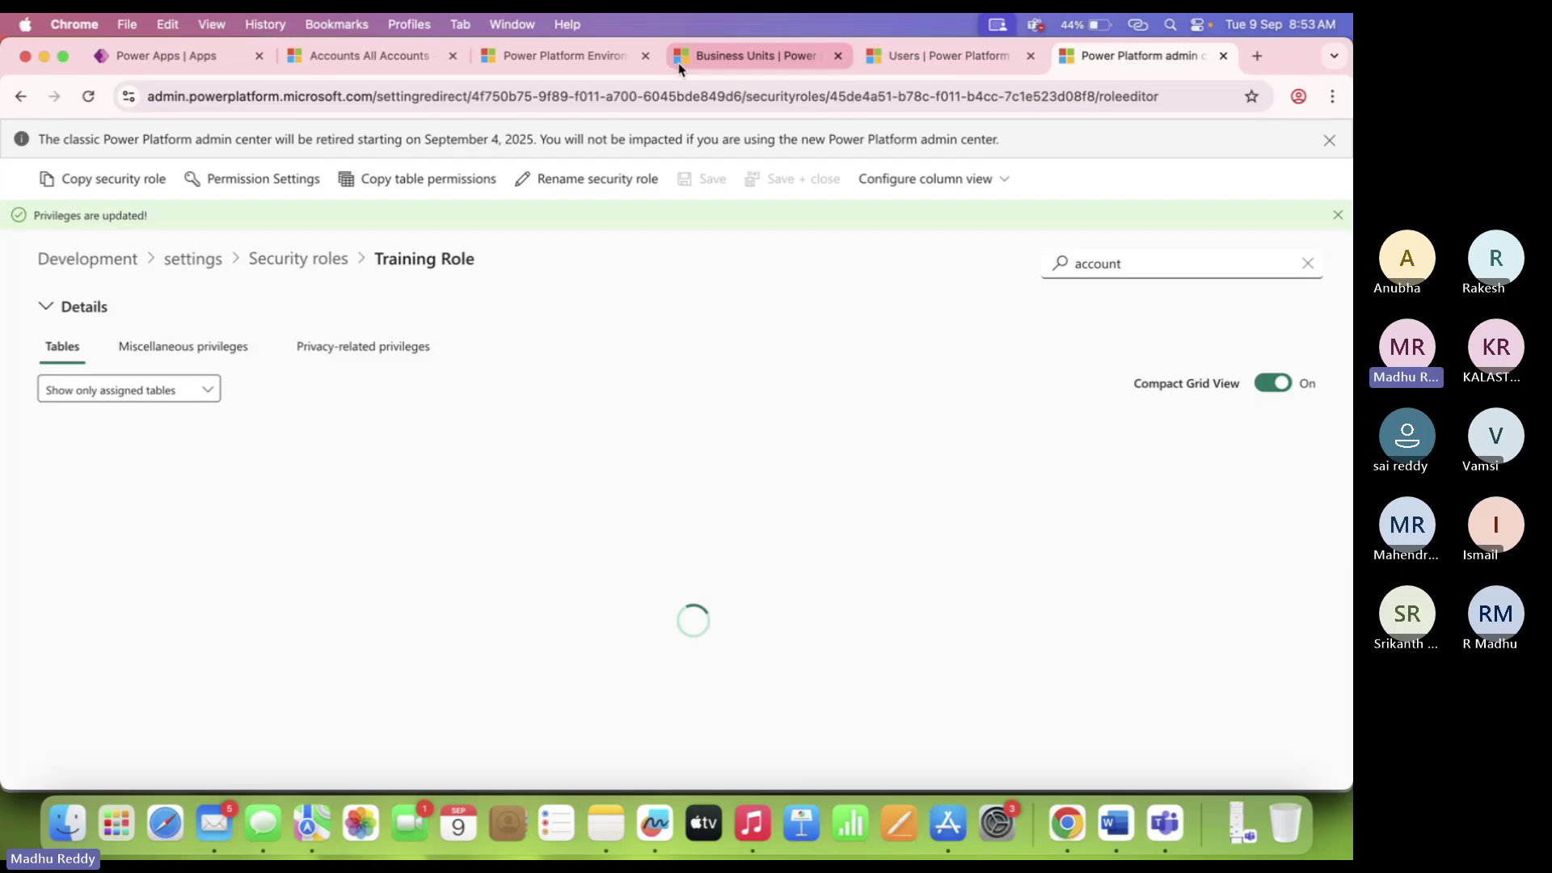
Compare the business units of the Chaitanya-Kadapa-1 user and the Chaitanya - Kadapa user in the environment's users list.
left_click(938, 56)
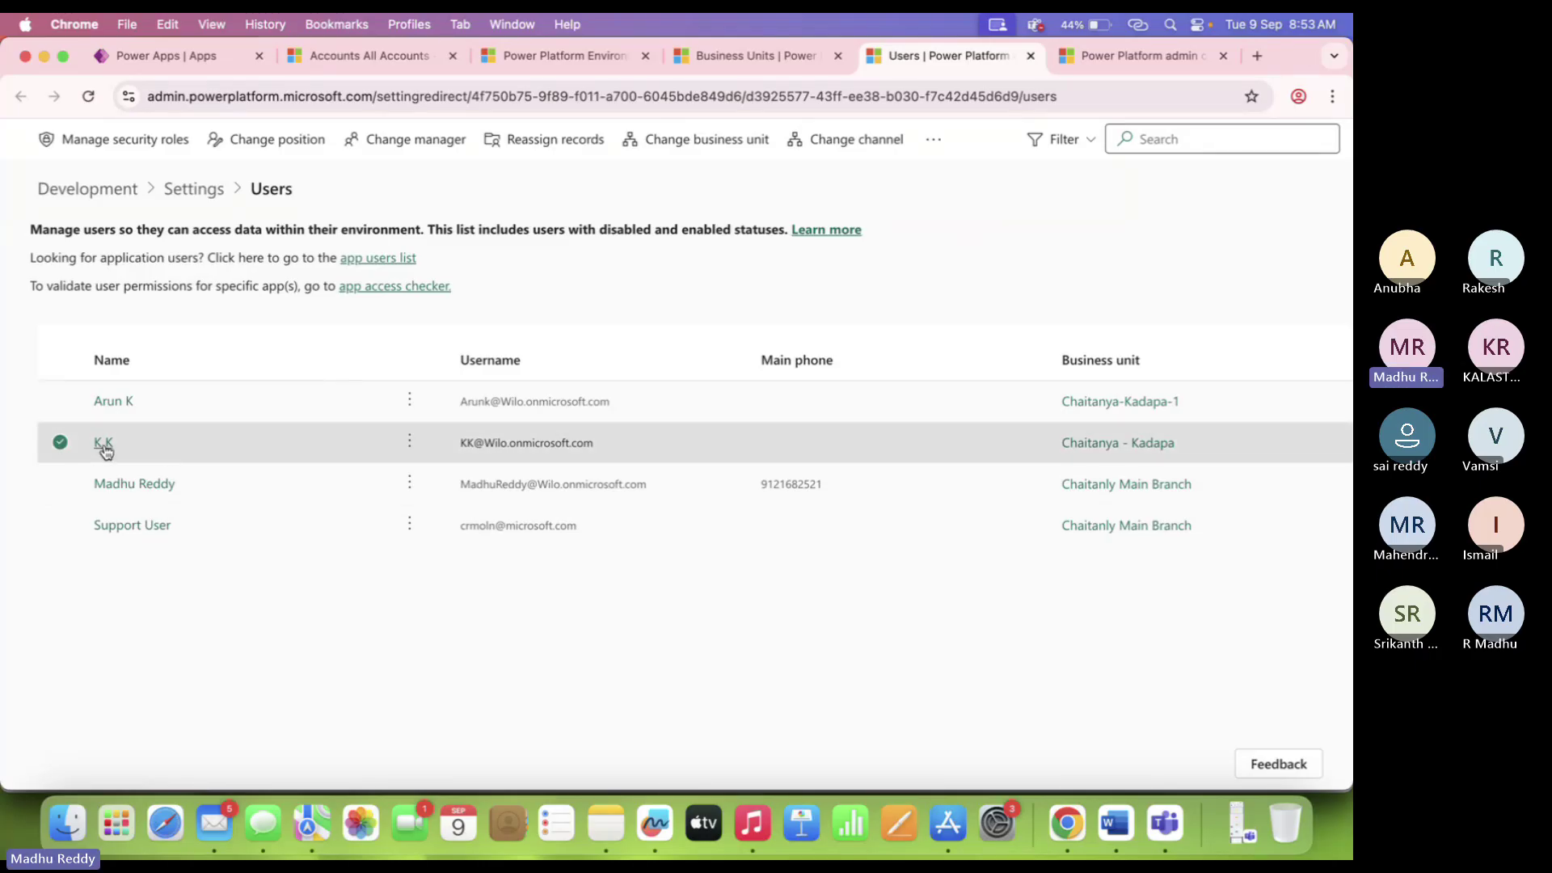
left_click(173, 402)
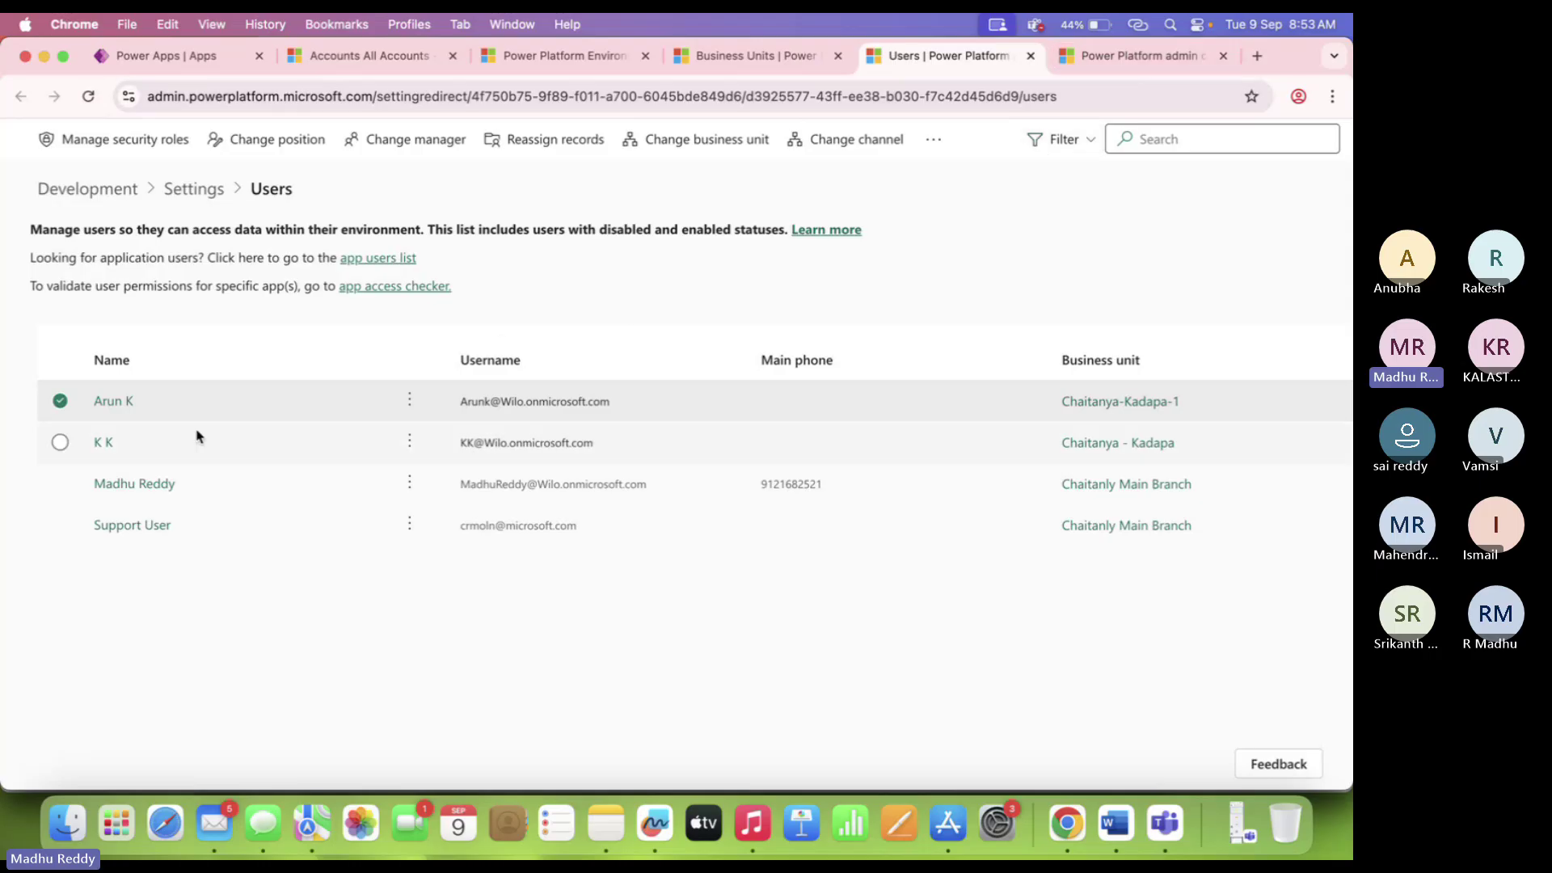
left_click(154, 441)
left_click(166, 408)
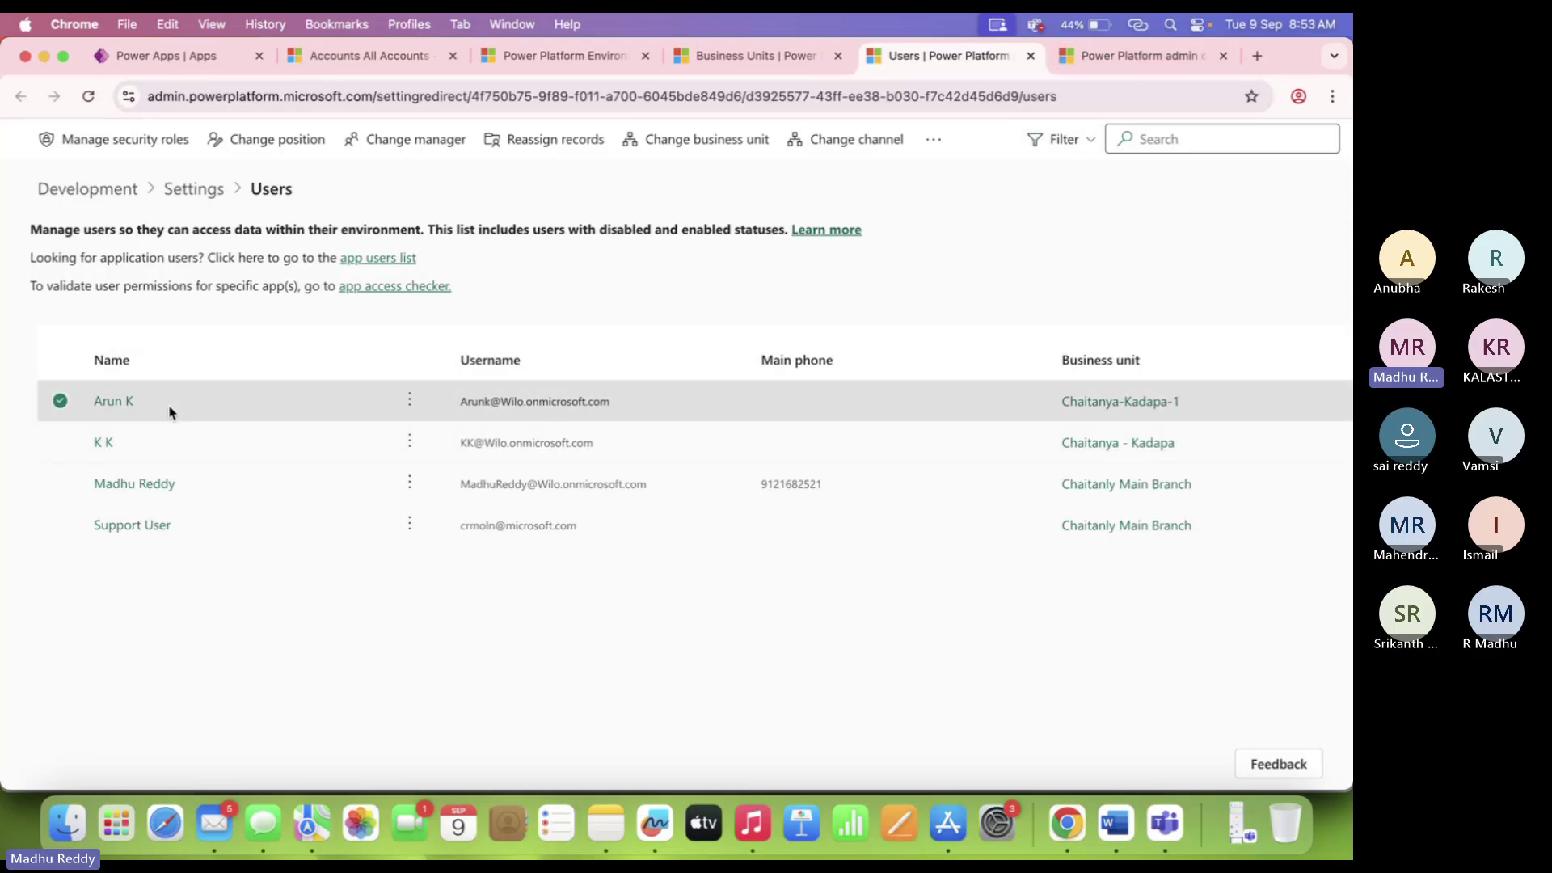
left_click(149, 449)
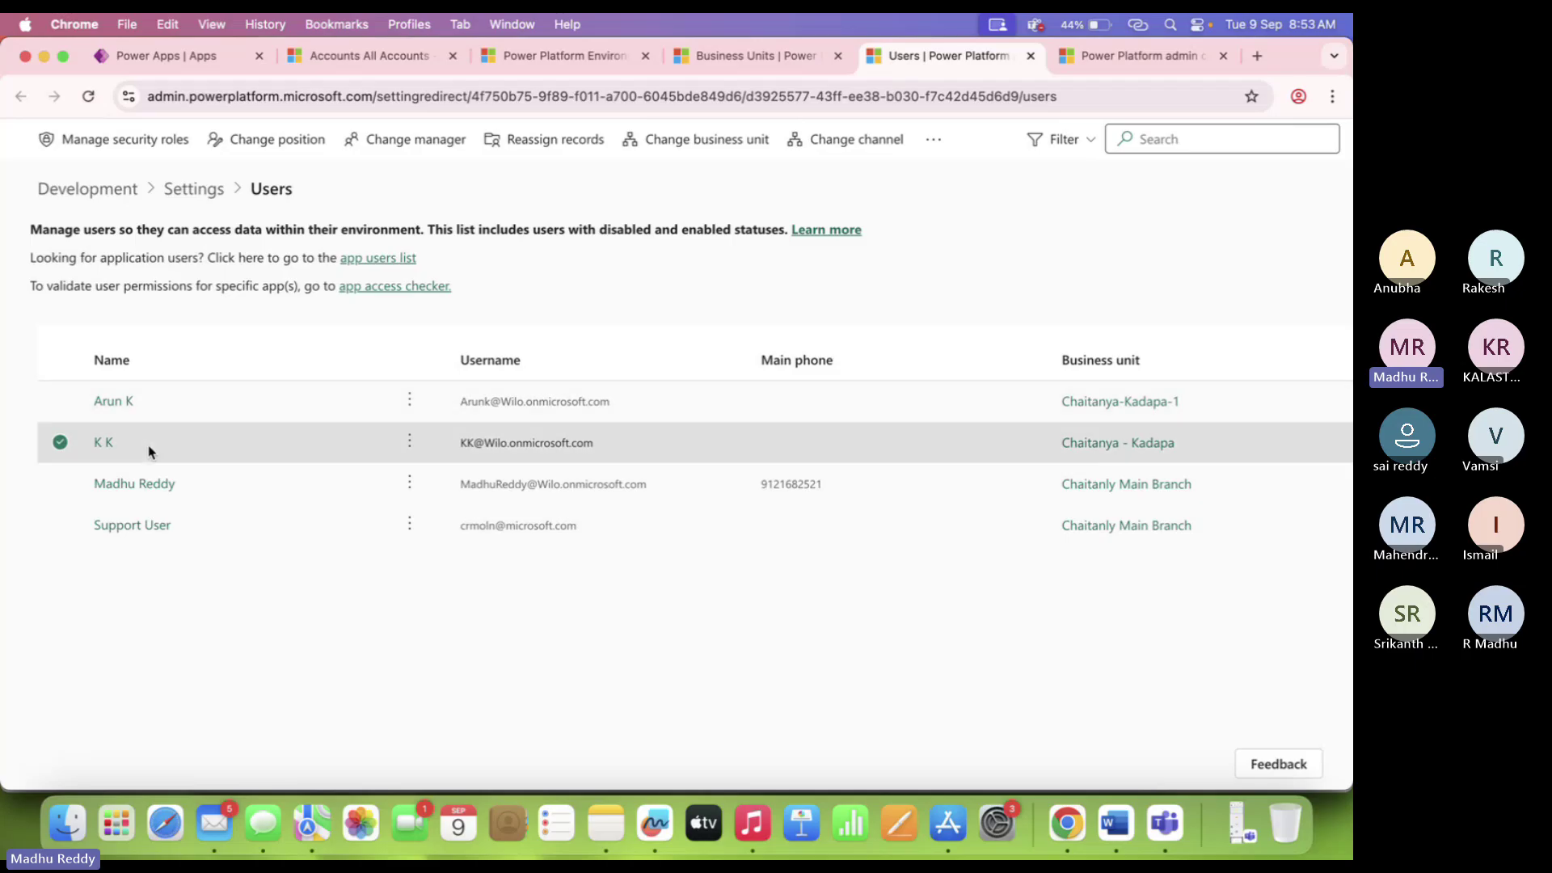
Switch to the User-1 profile, open the Account-1 record and check its additional commands for Delete.
left_click(1299, 97)
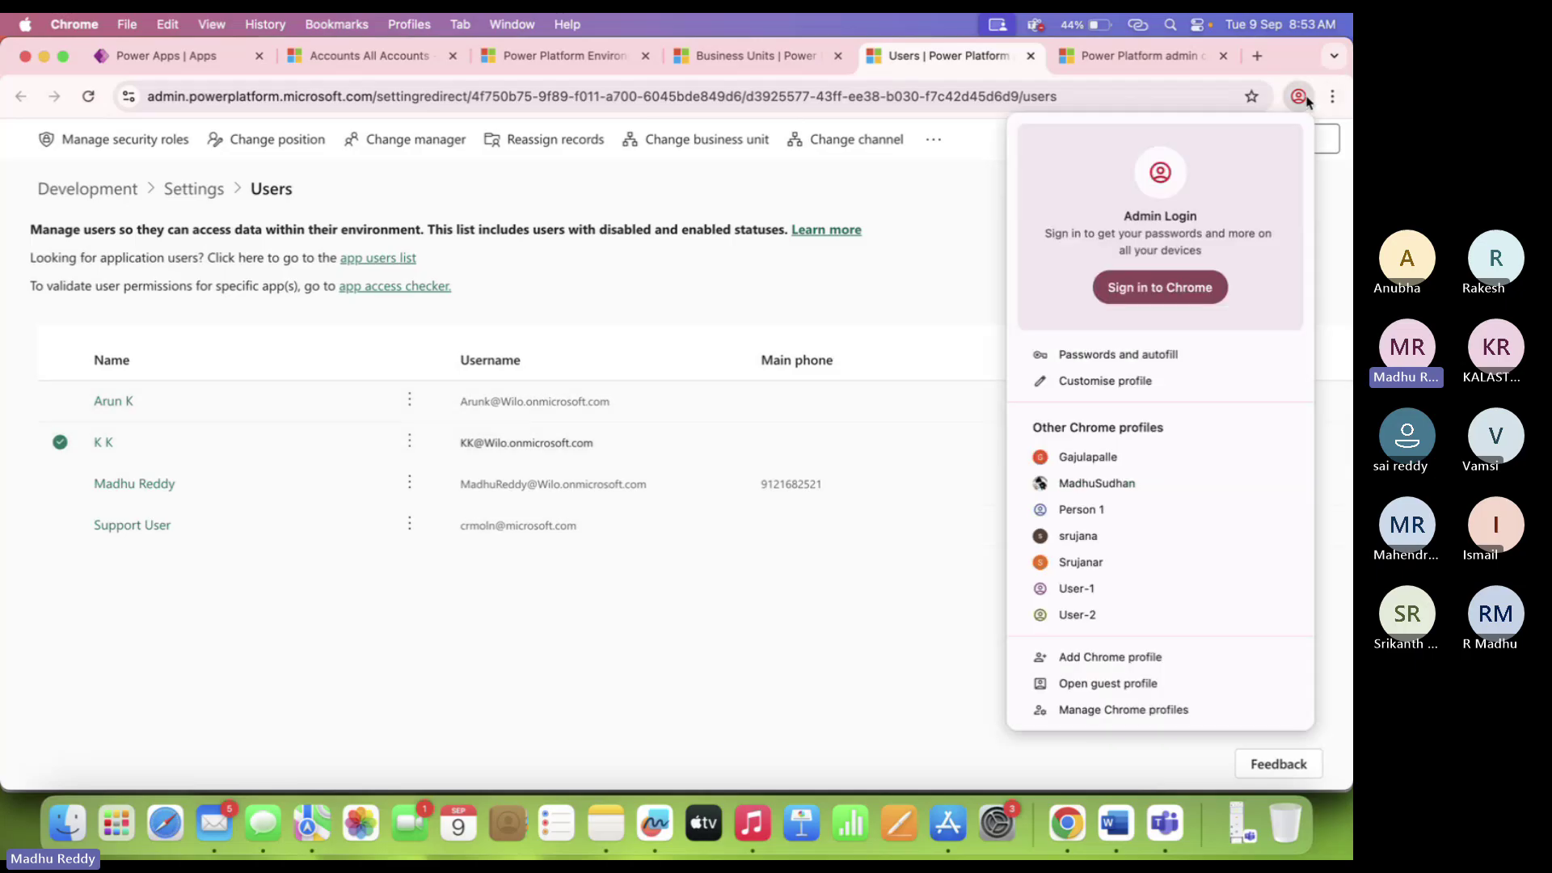
left_click(1107, 596)
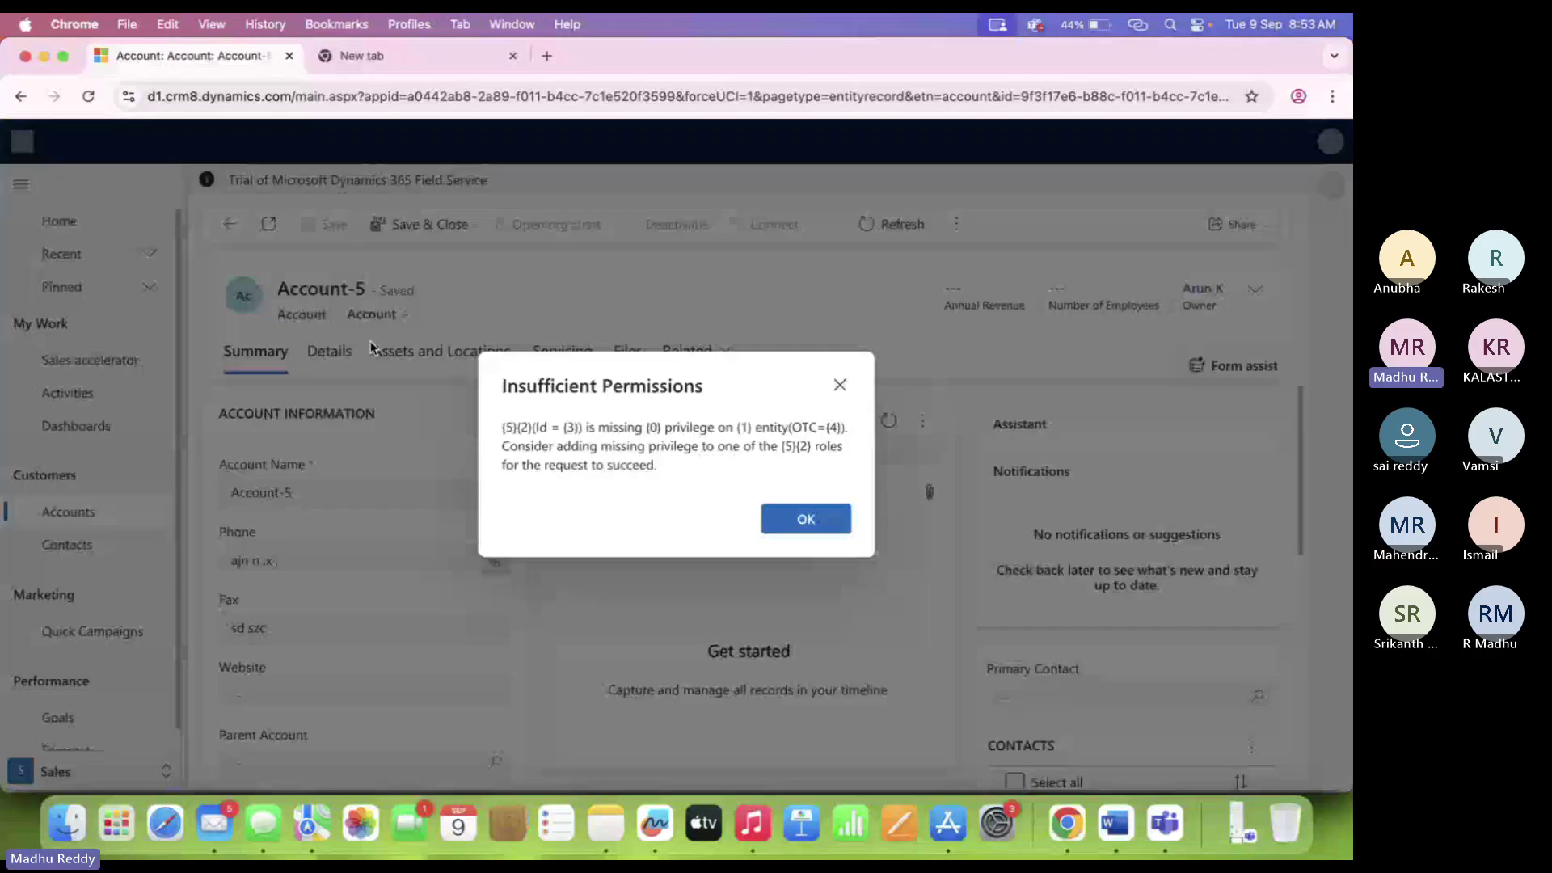
left_click(806, 519)
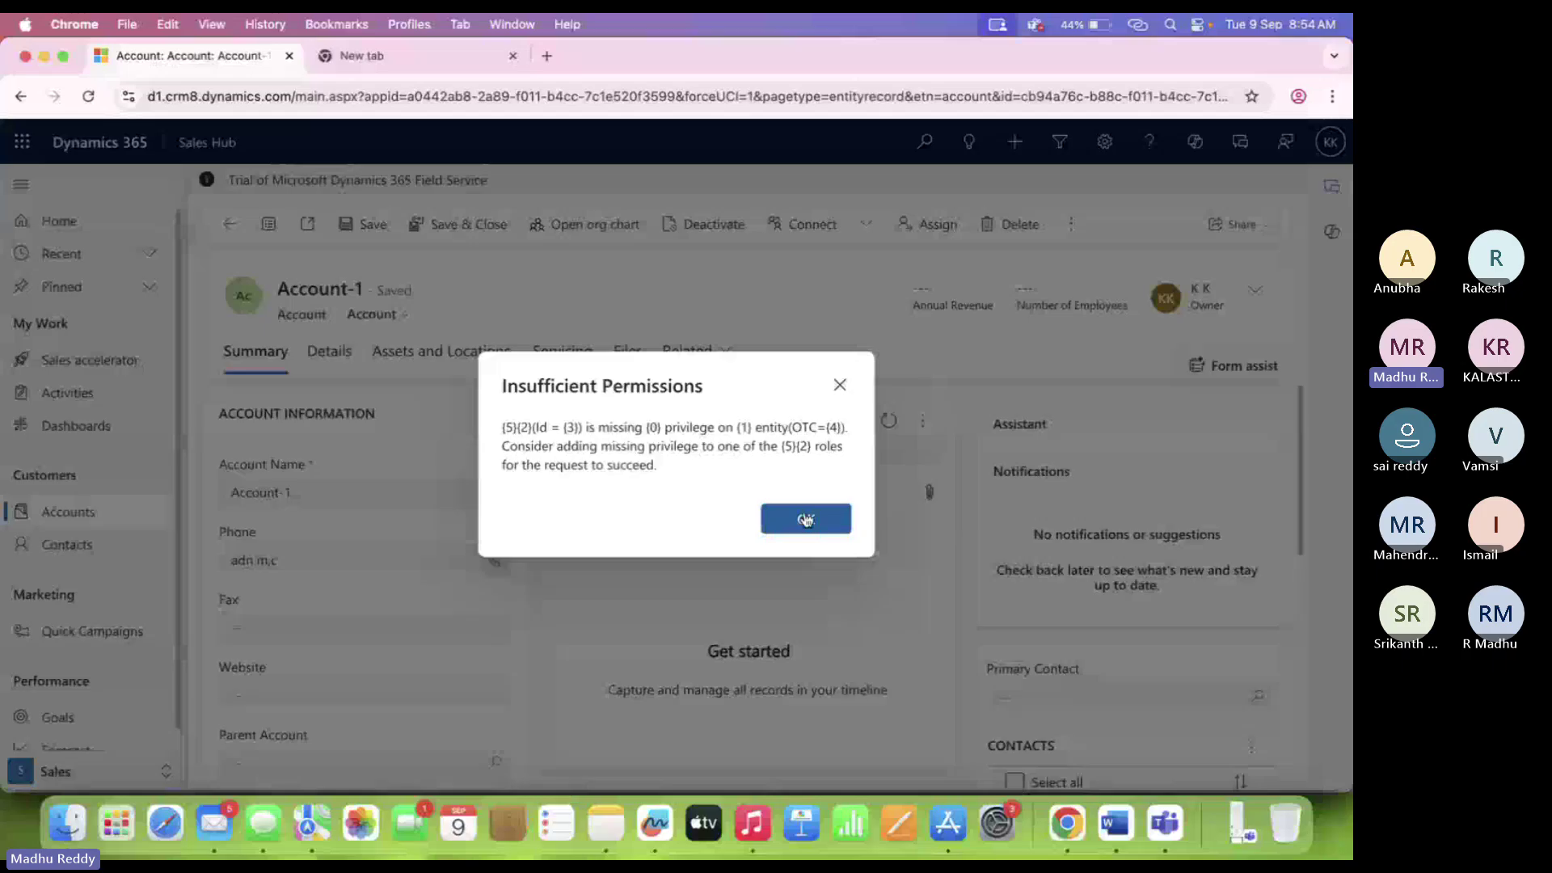
left_click(806, 519)
left_click(907, 194)
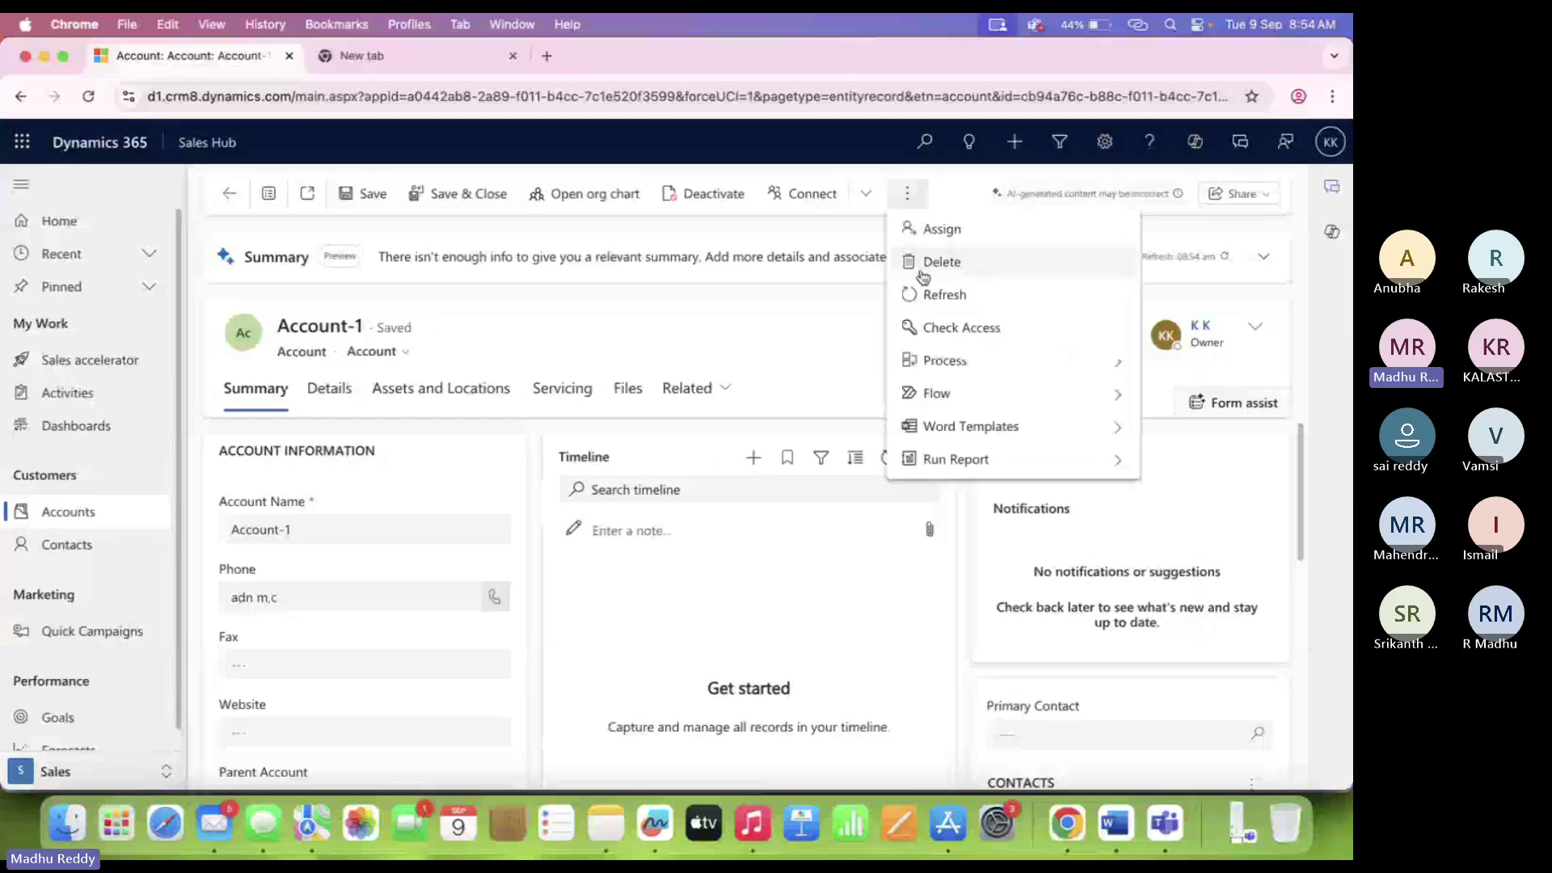
Go back to the Admin Login profile and review the environment's business unit hierarchy.
left_click(1298, 96)
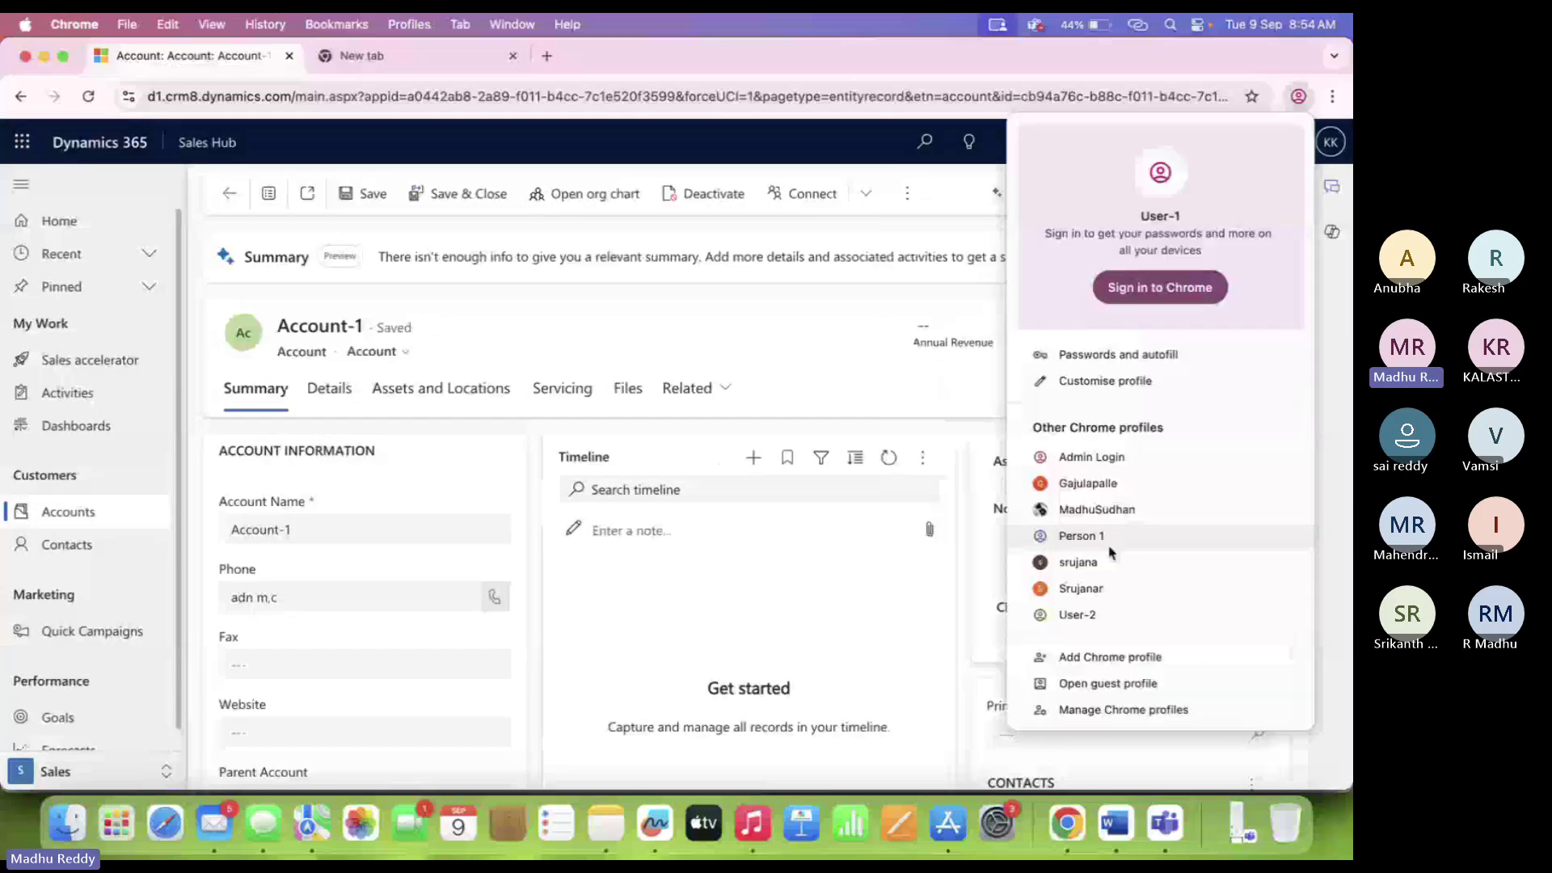
left_click(1109, 548)
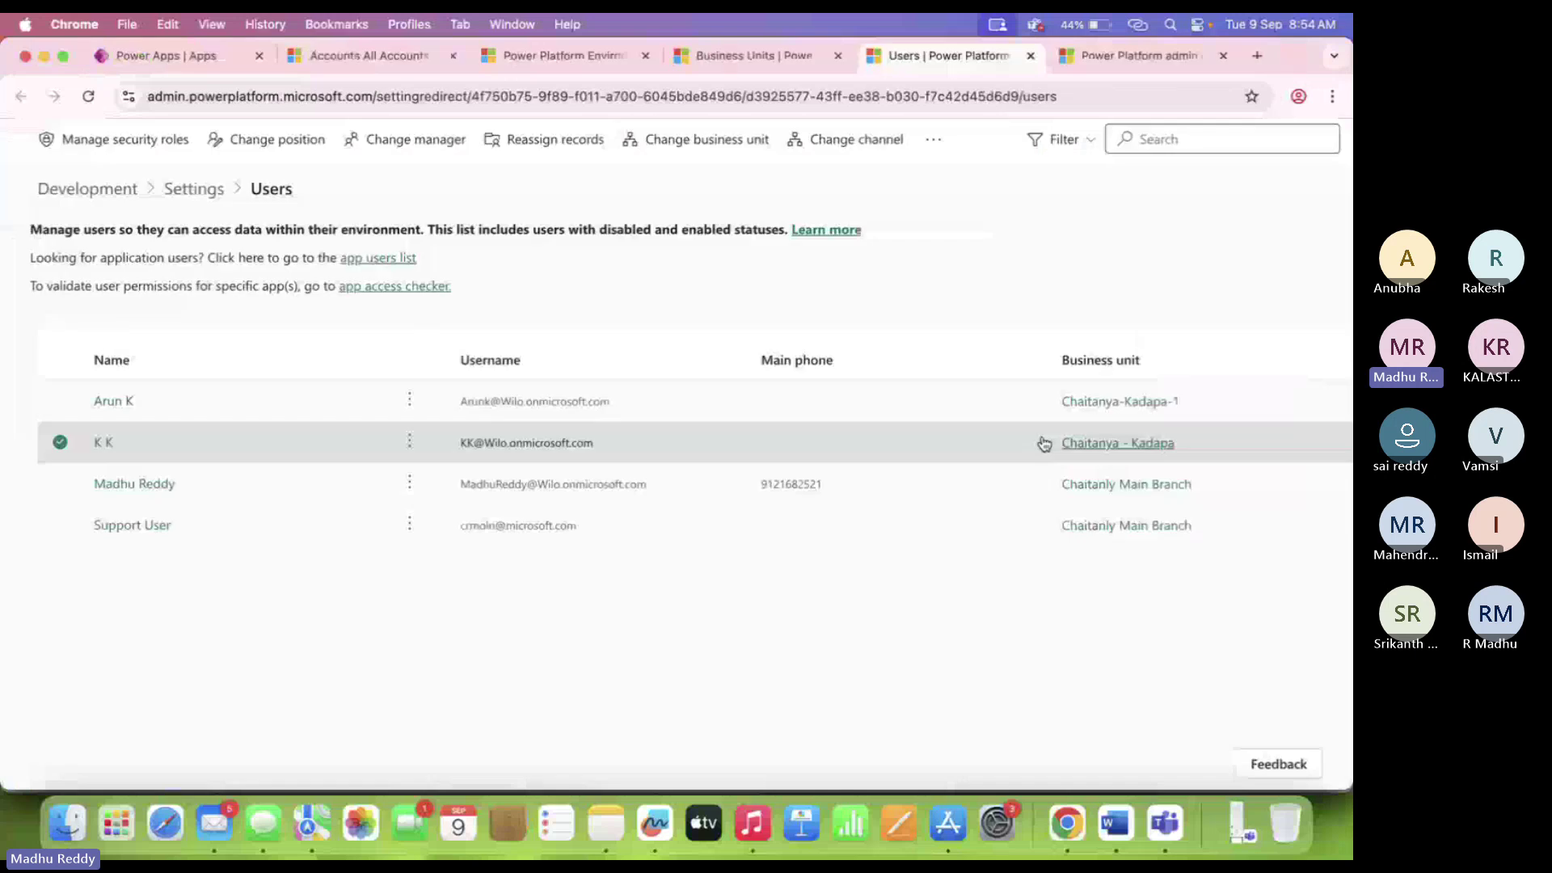
left_click(751, 55)
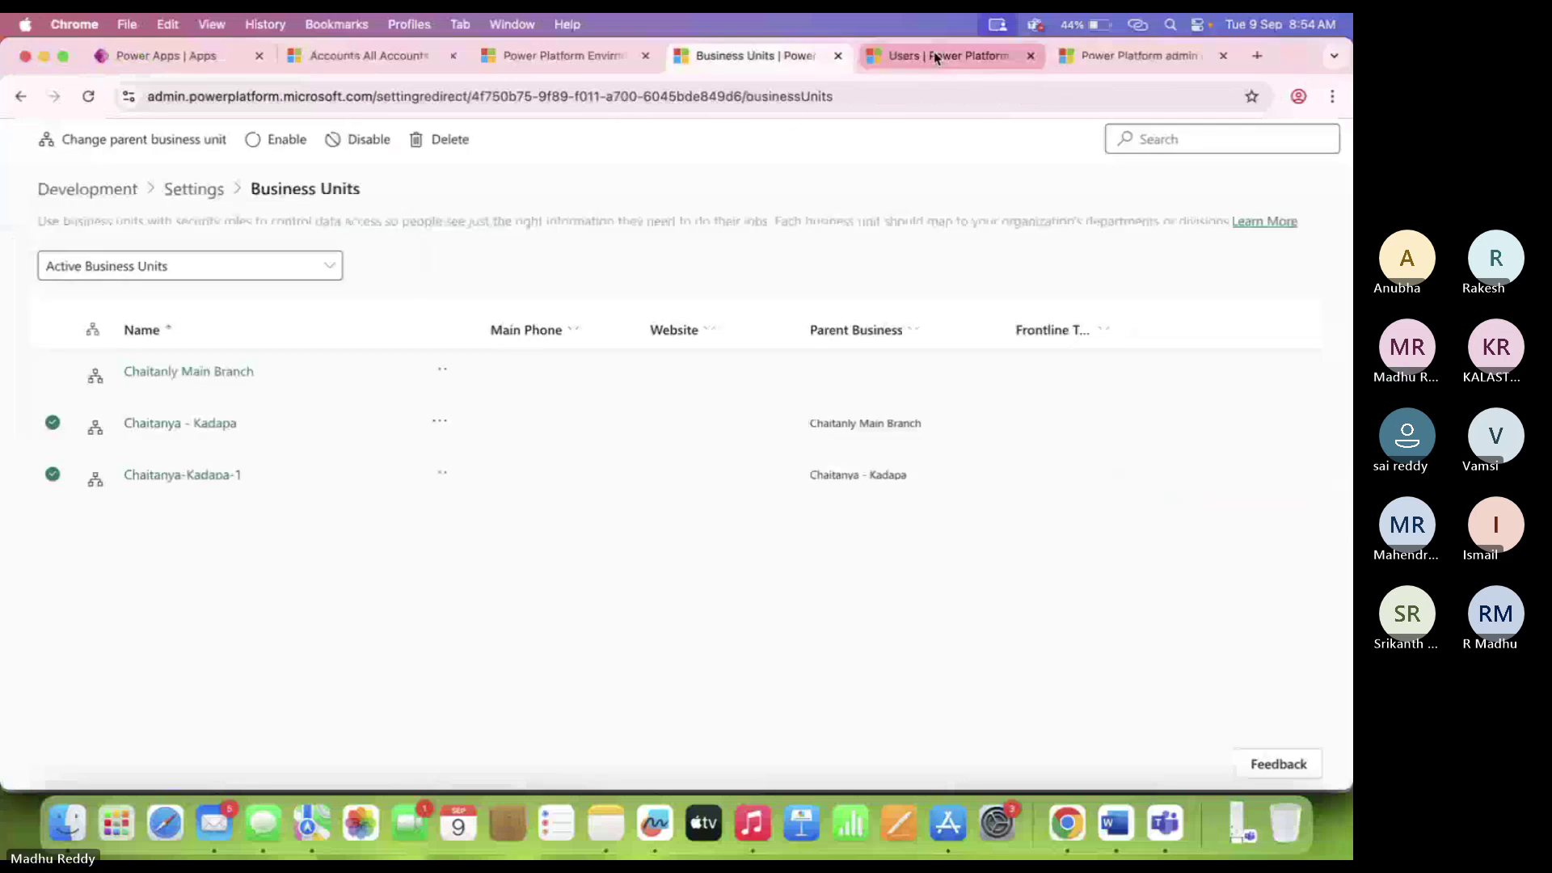
Change the business unit of the user in Chaitanya-Kadapa-1 to Chaitanya - Kadapa.
left_click(935, 57)
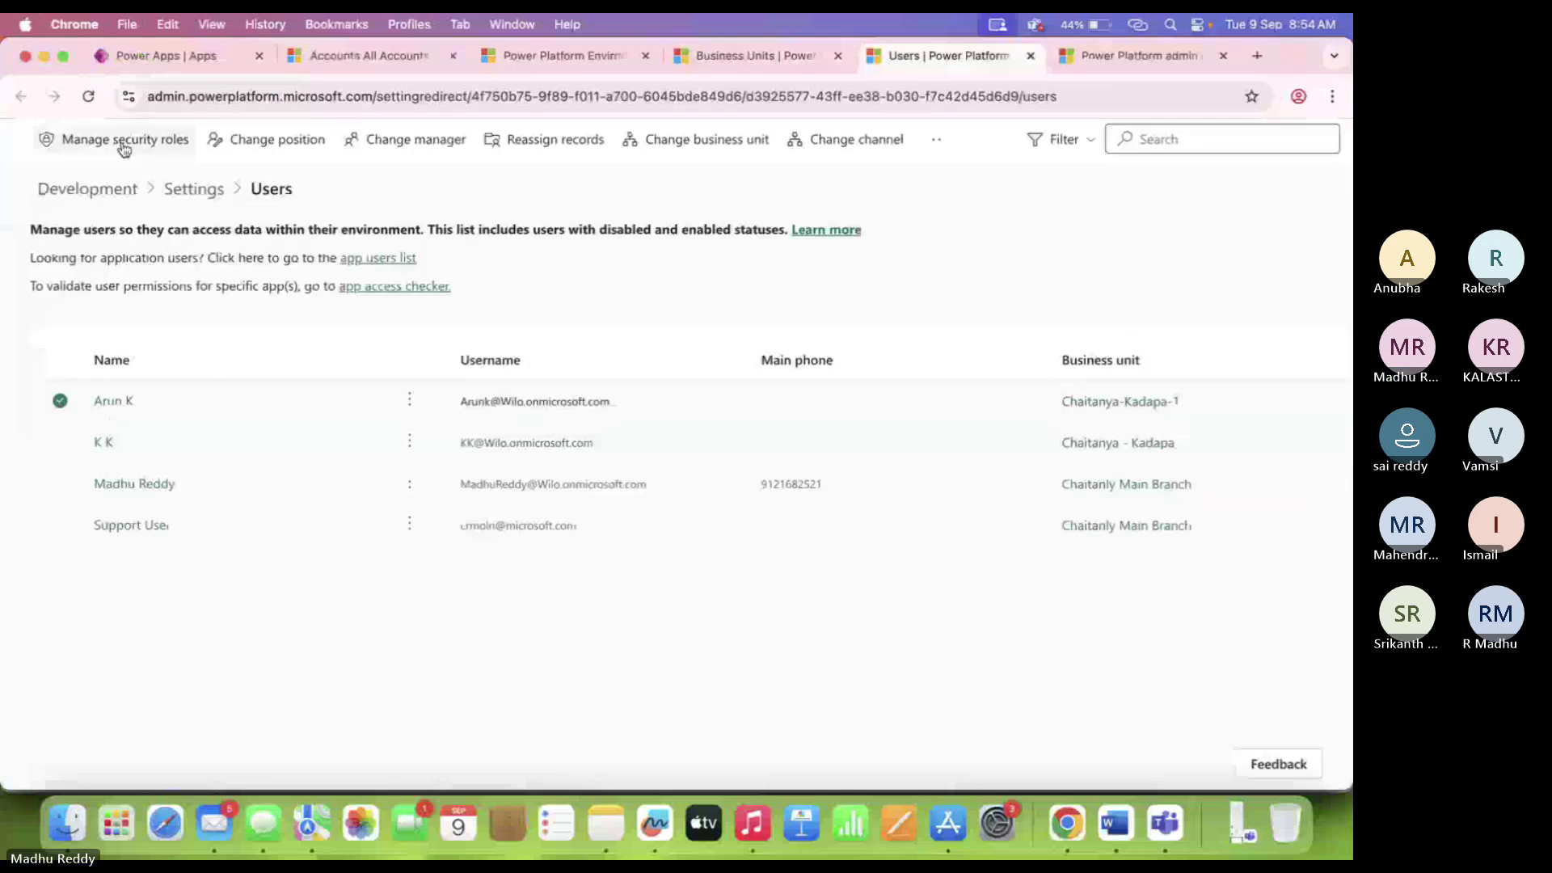
left_click(123, 145)
left_click(1338, 134)
left_click(695, 142)
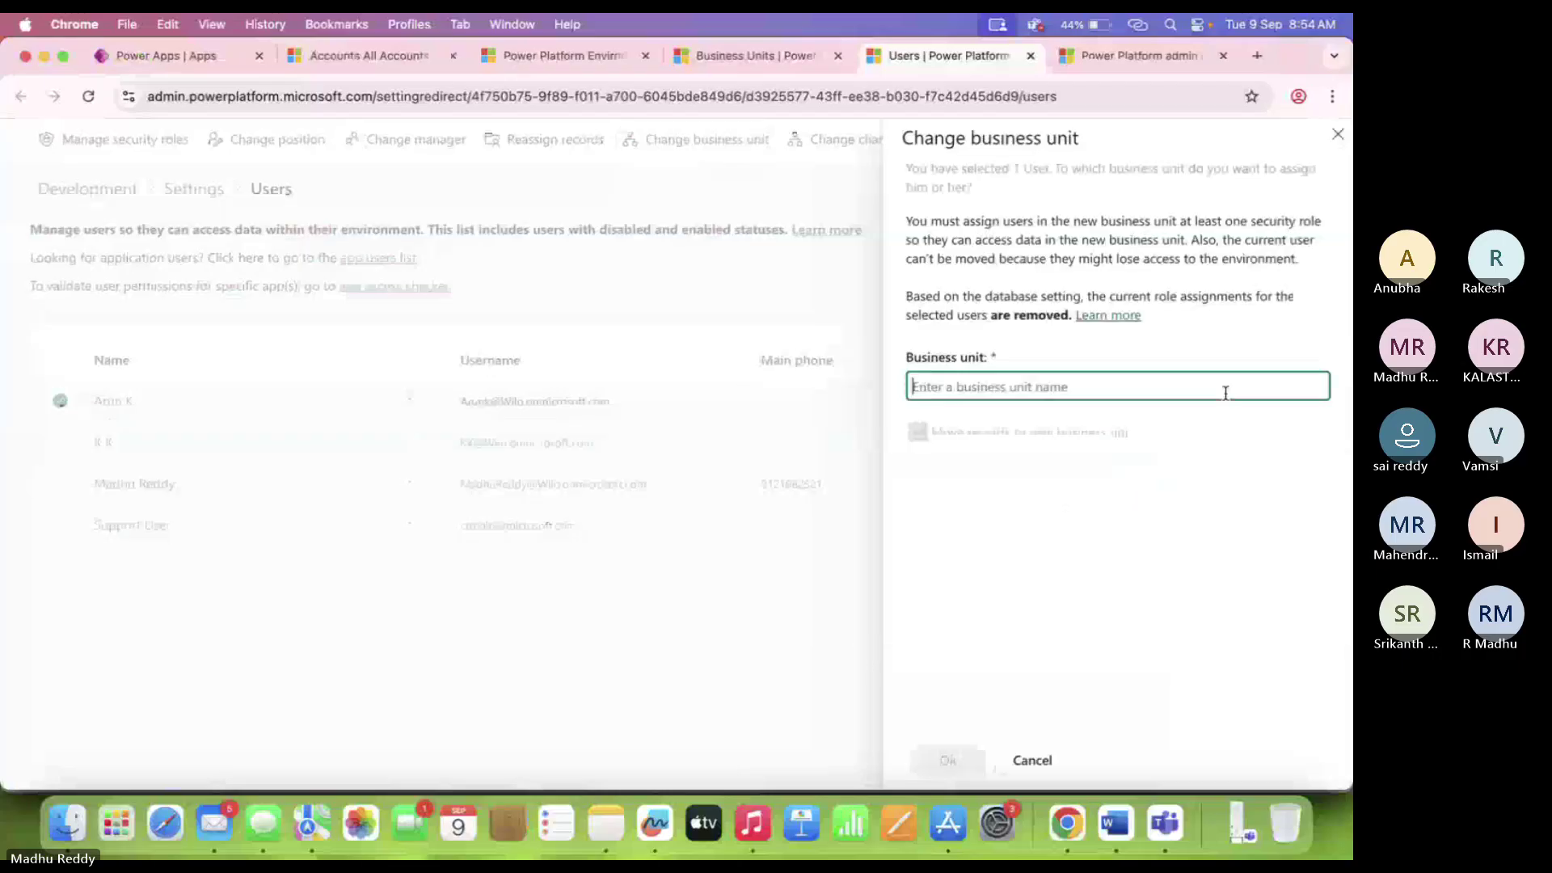
type("Chaitanly Main Branch")
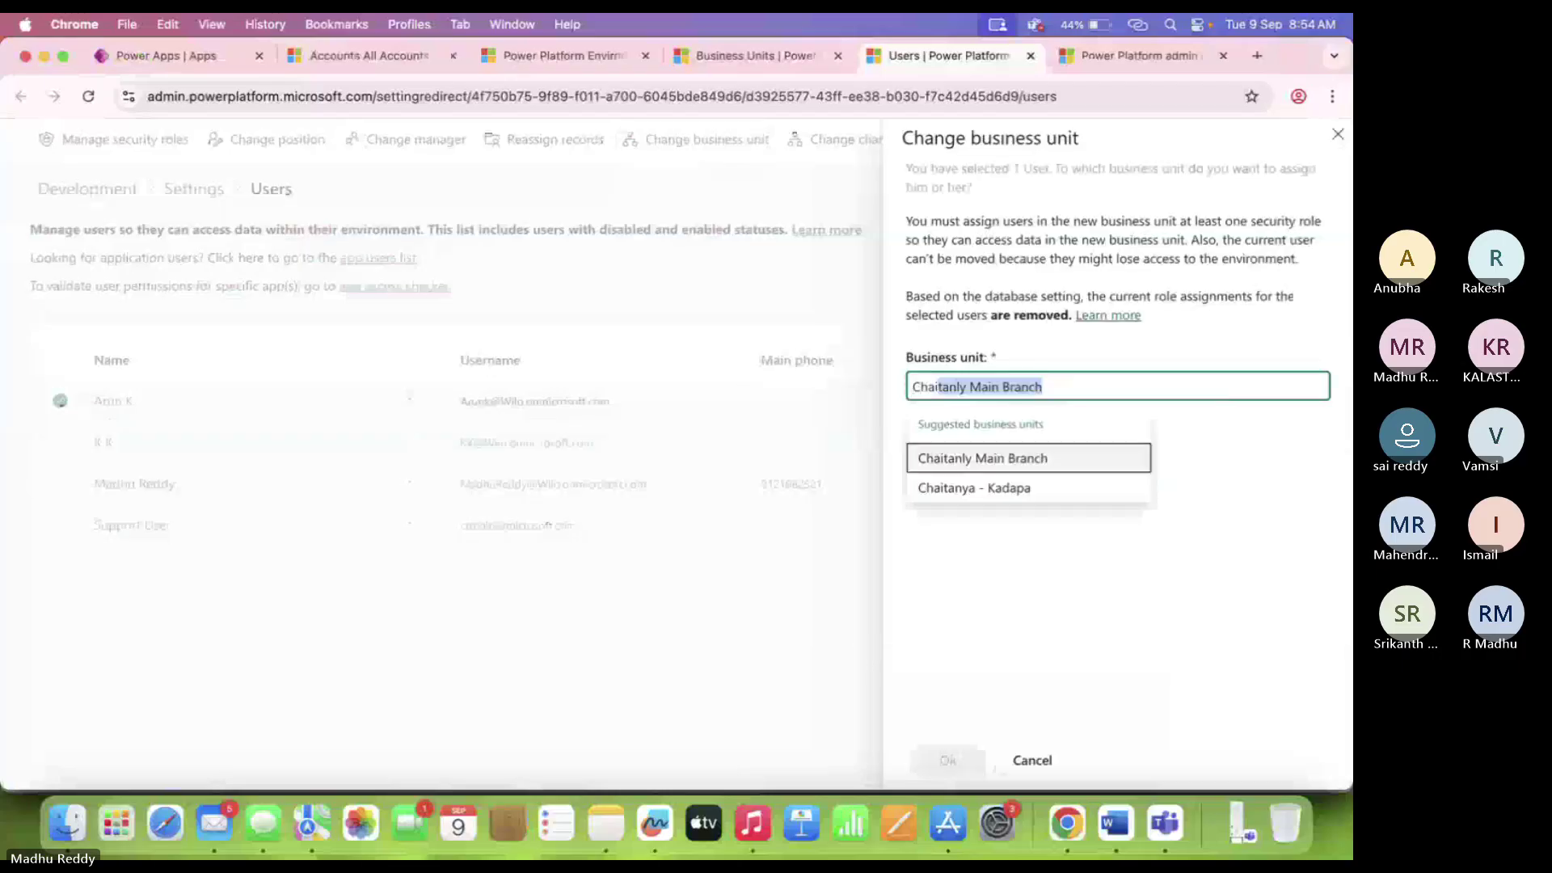
left_click(1011, 488)
left_click(950, 761)
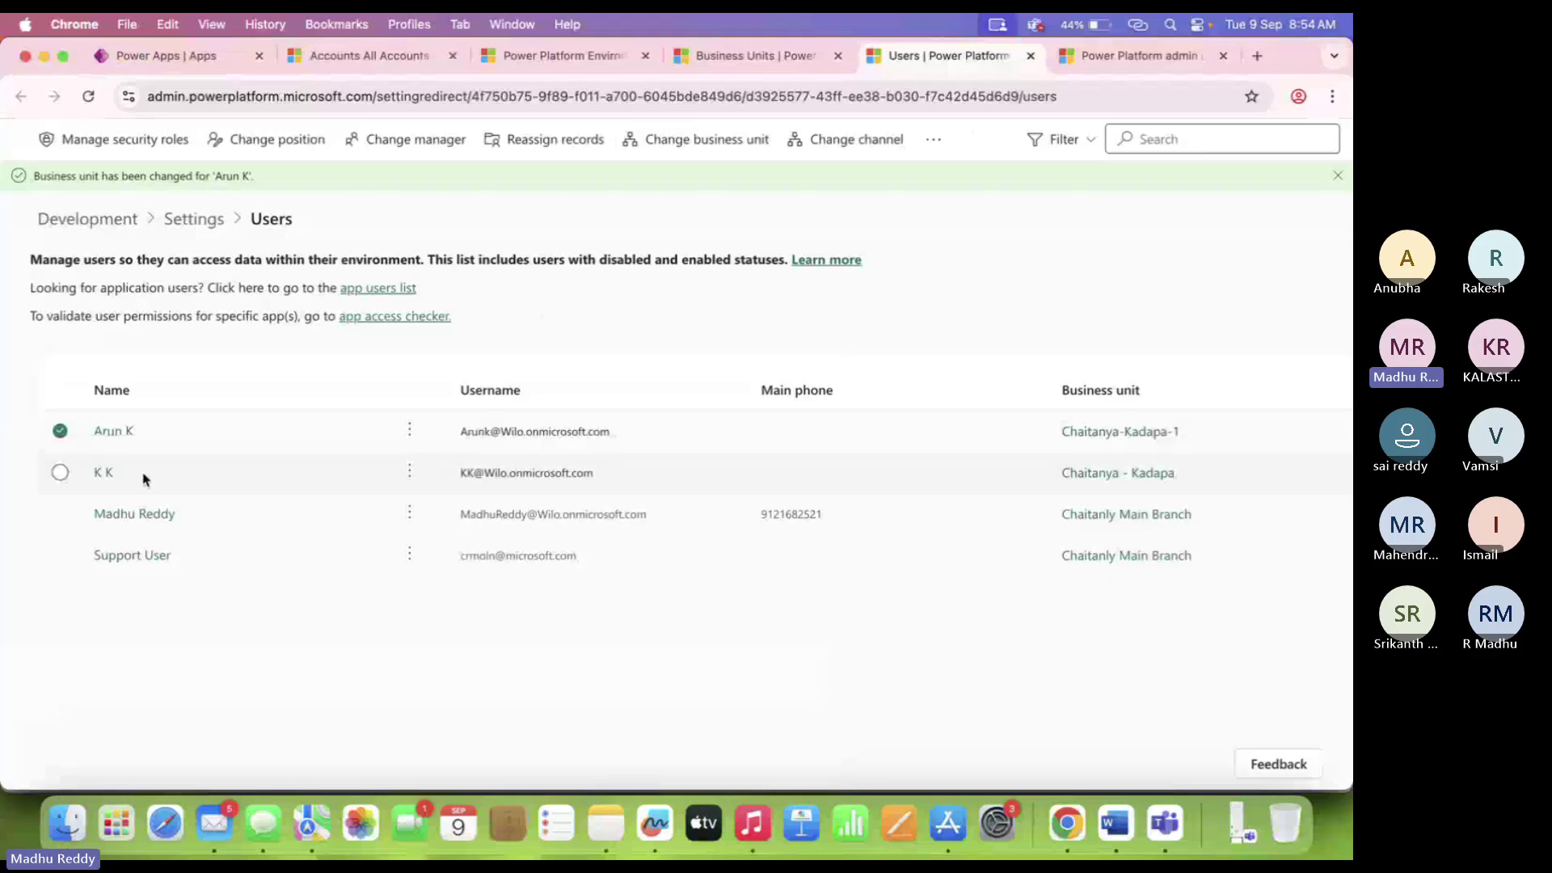
Dismiss the notification, reload the users list and select the second user in the Chaitanya - Kadapa business unit.
left_click(1339, 176)
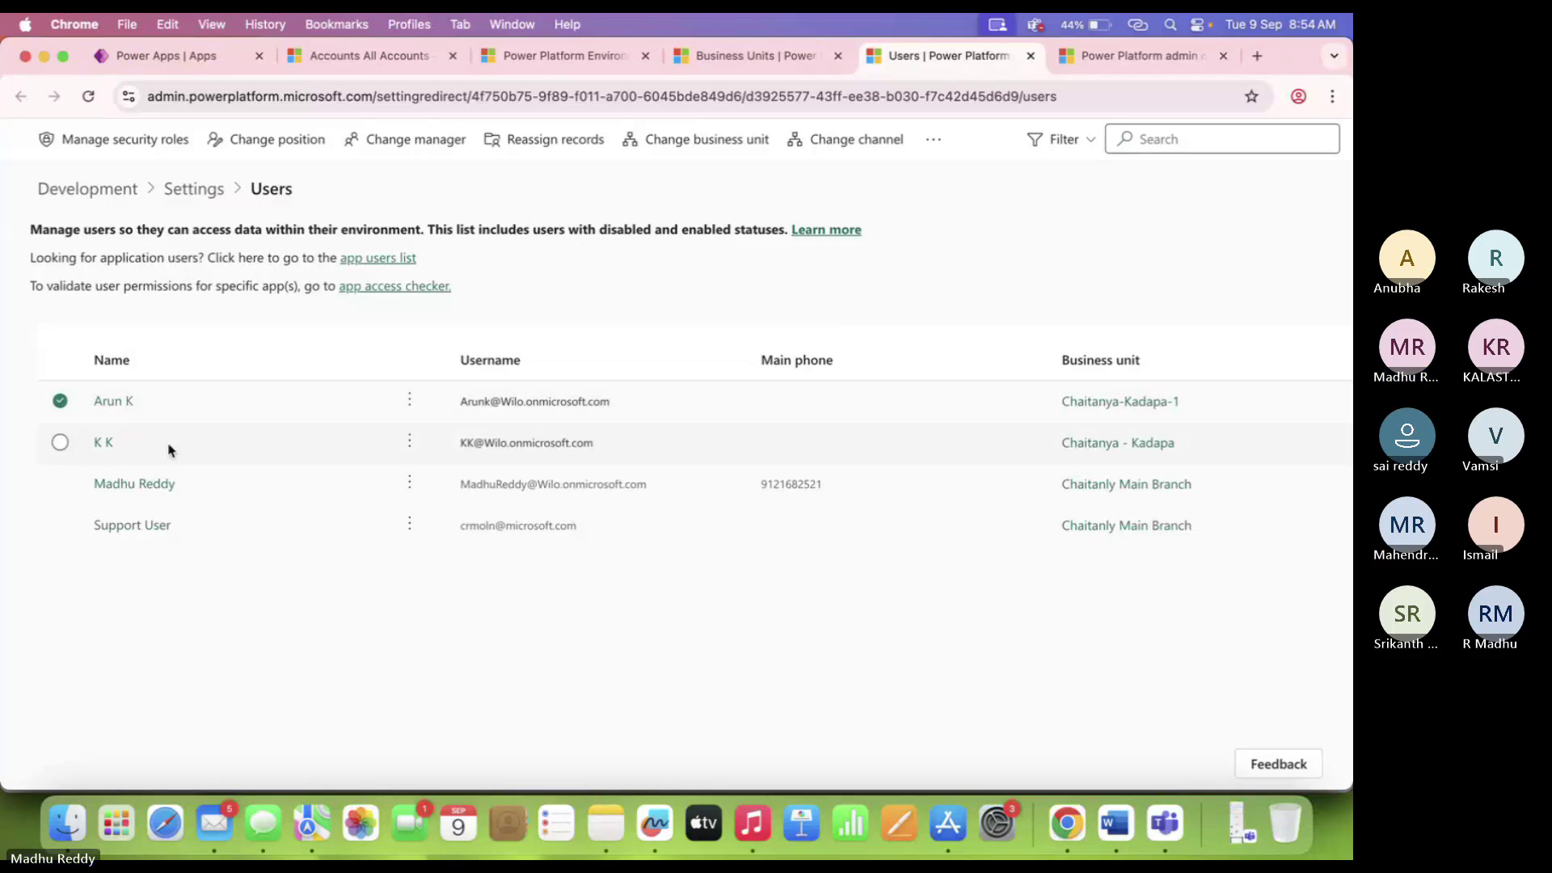
left_click(88, 96)
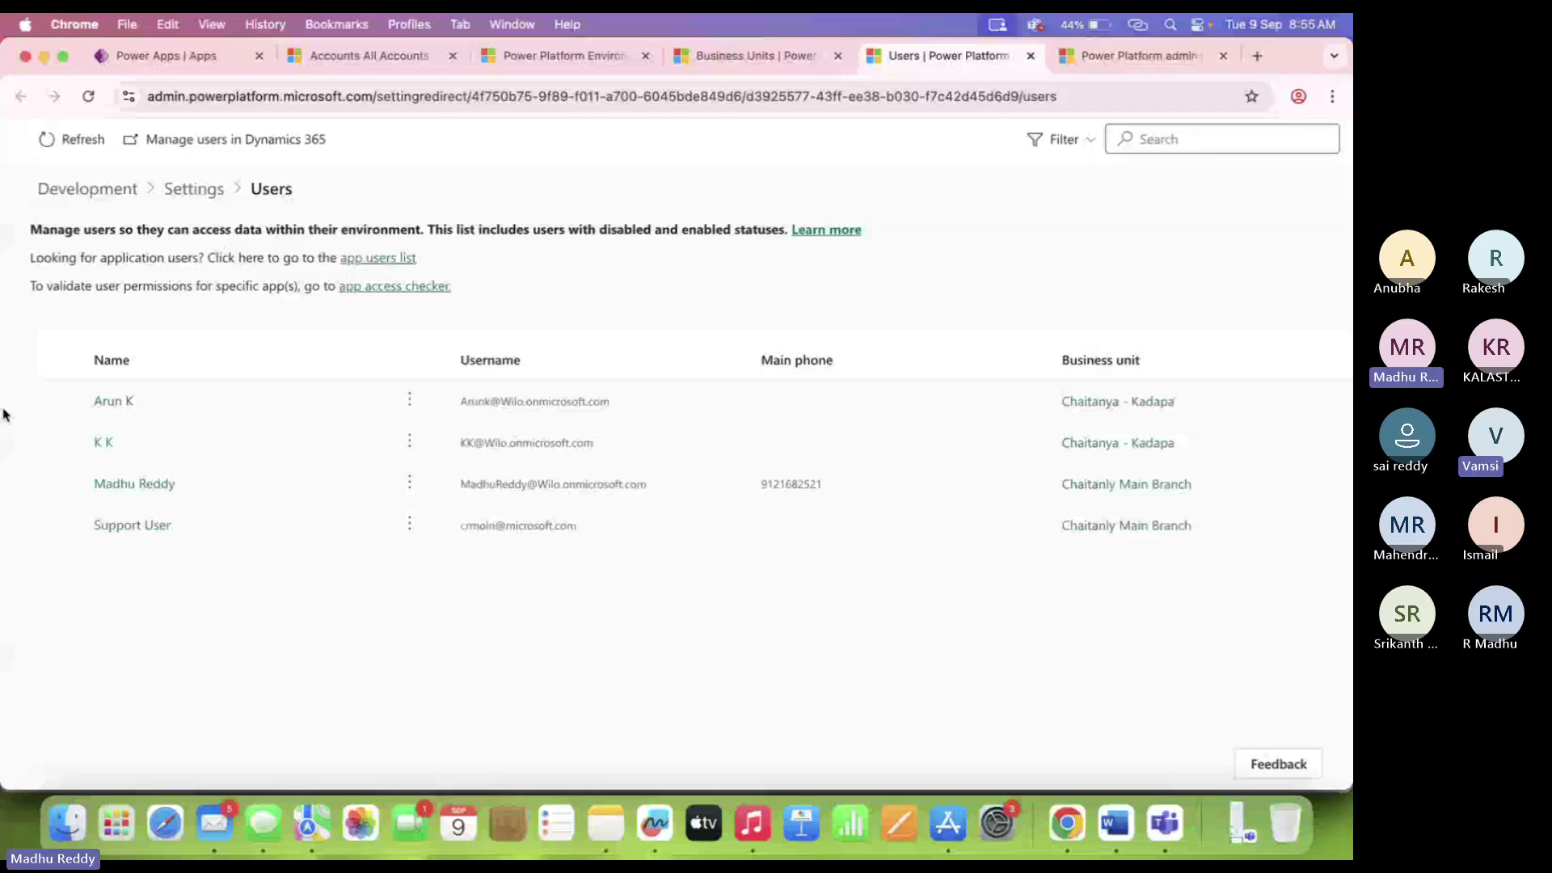
left_click(60, 442)
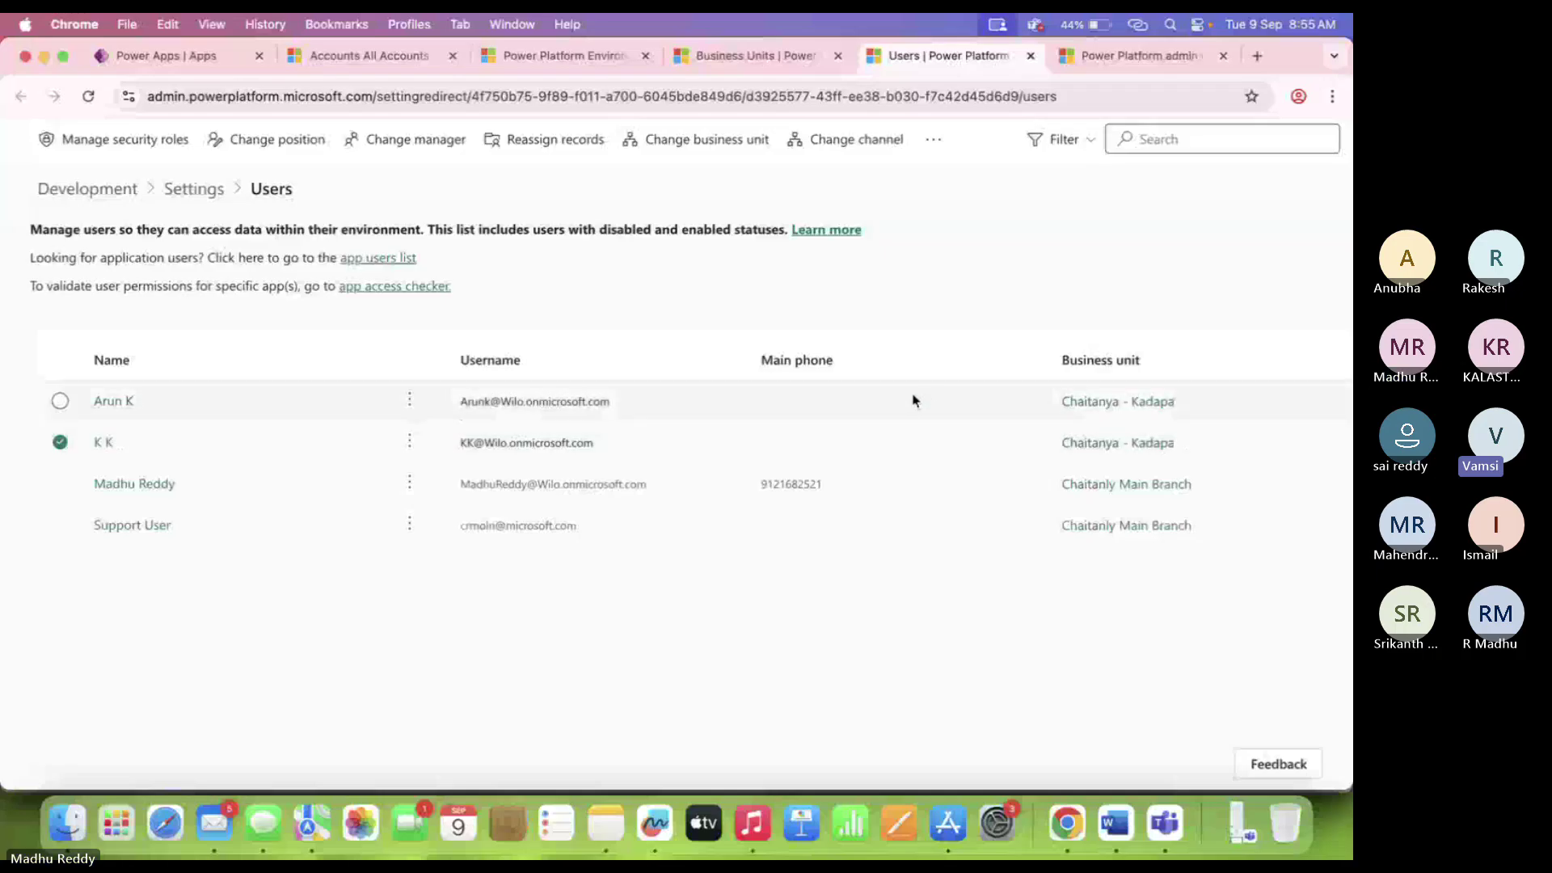
Compare the Training Role's Account privileges with the business units of the two users in Chaitanya - Kadapa.
left_click(1136, 59)
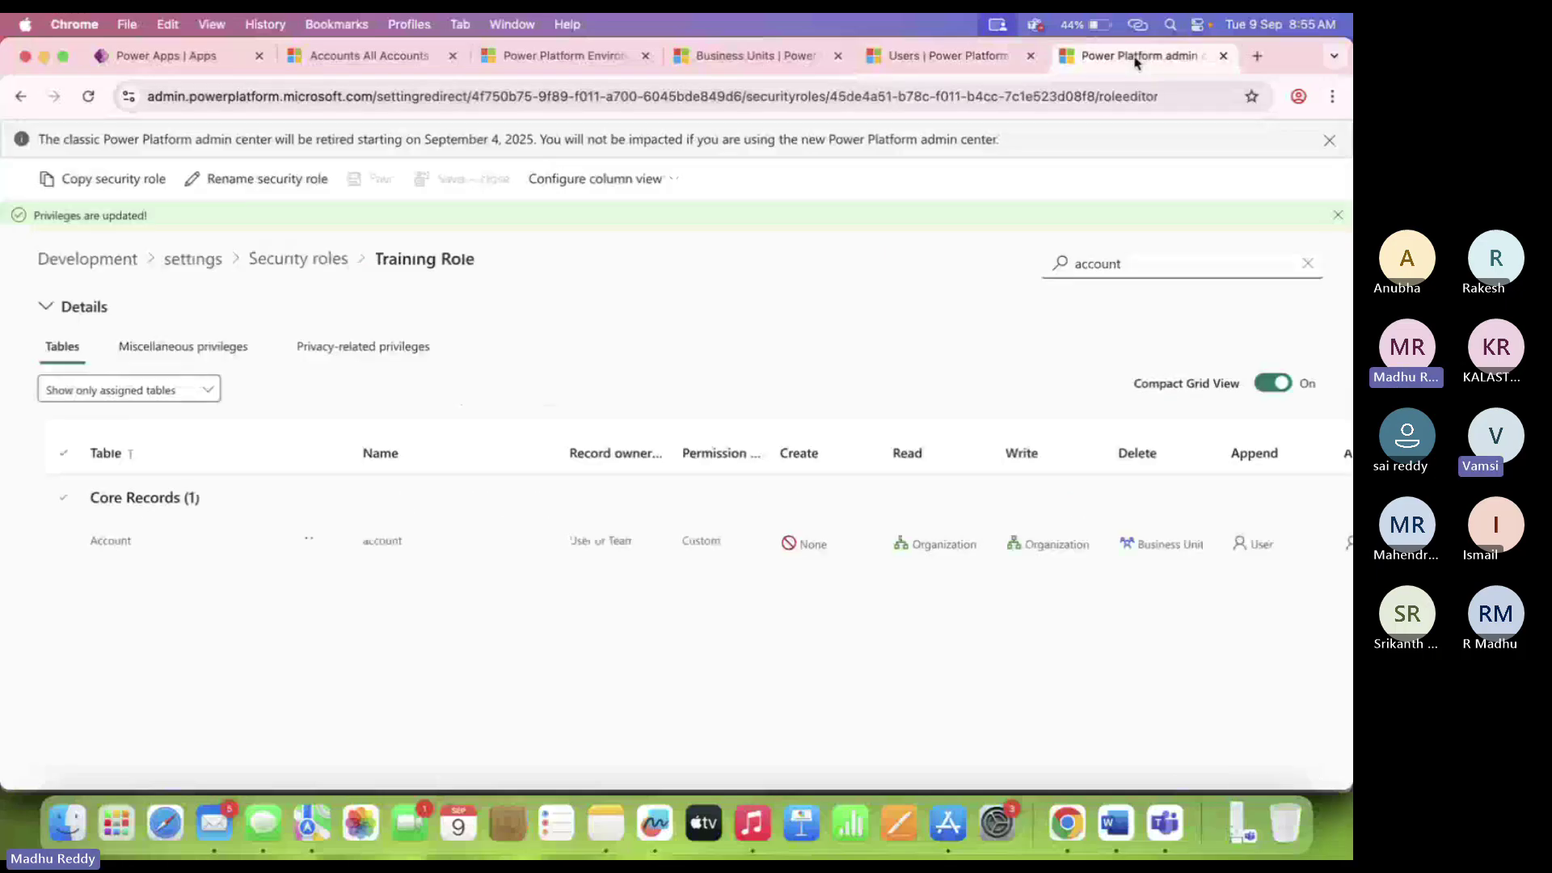
left_click(942, 55)
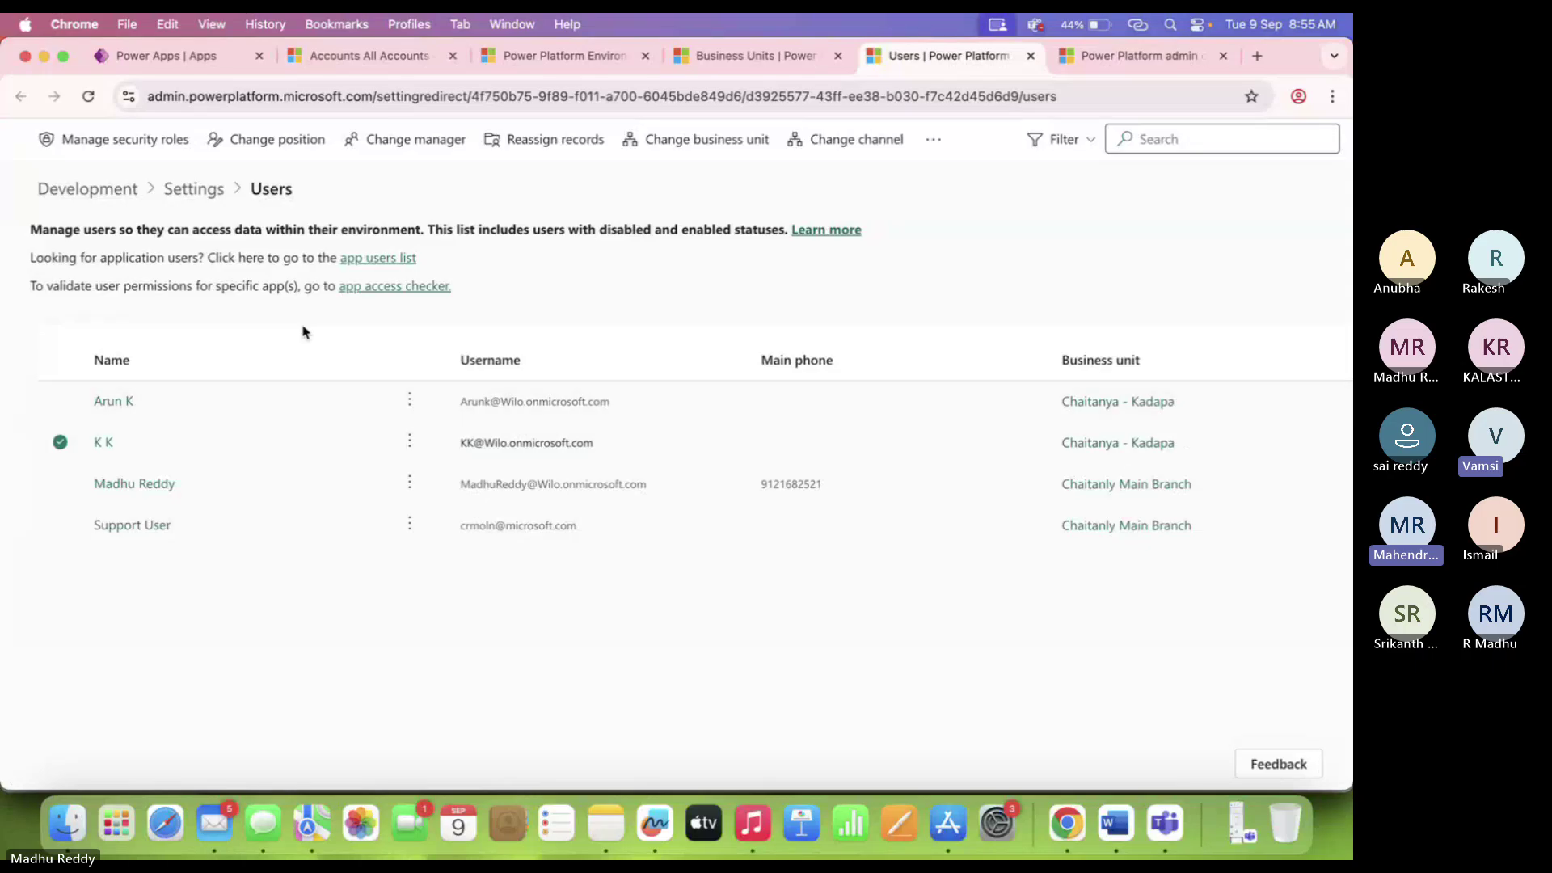
left_click(186, 409)
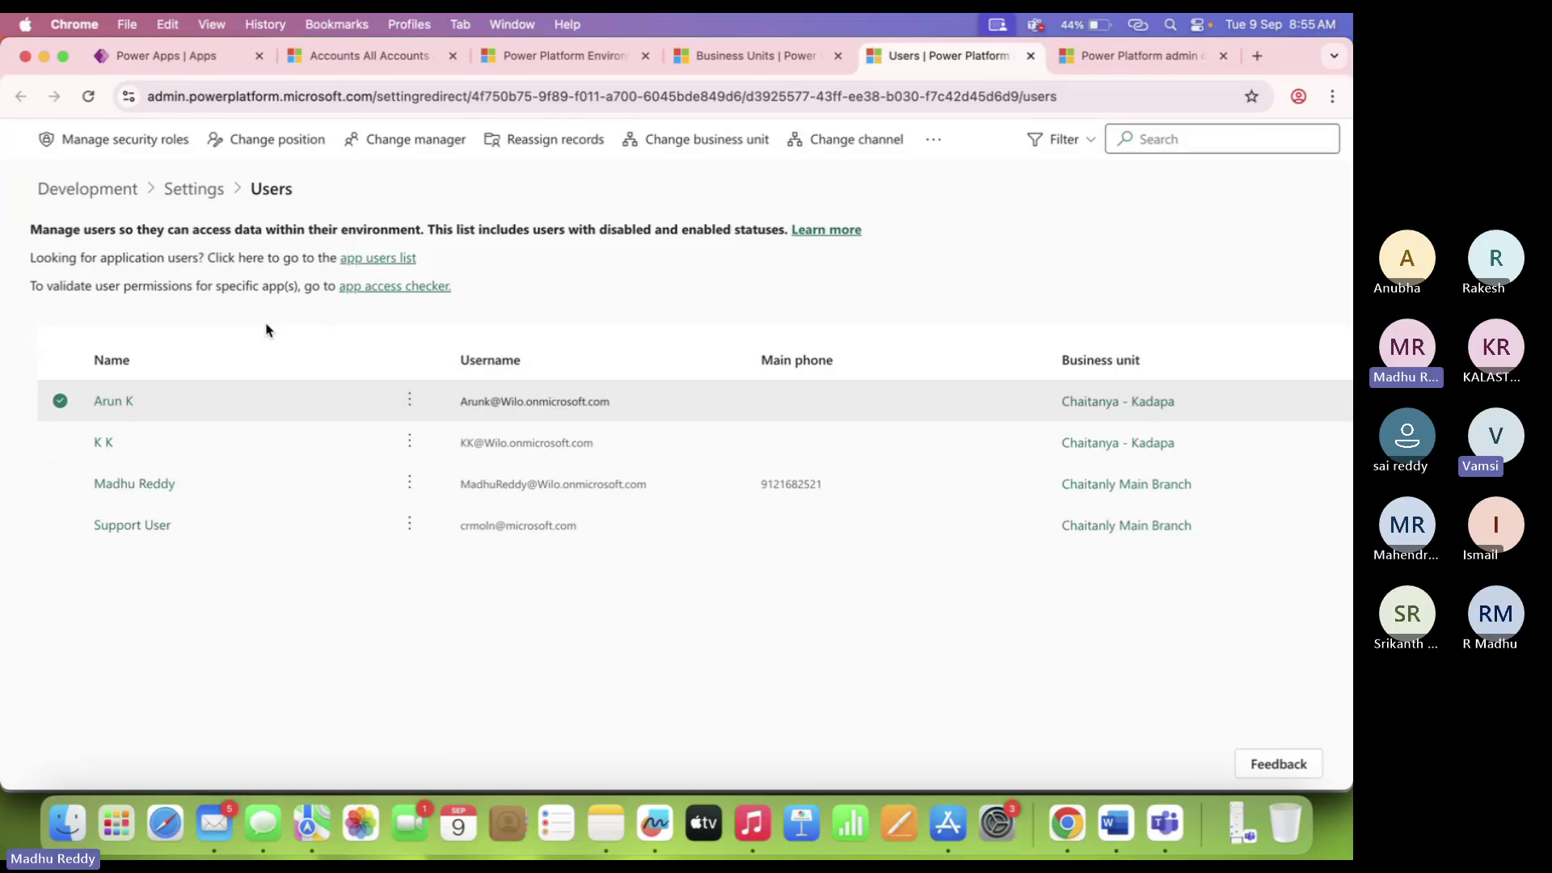
left_click(1110, 60)
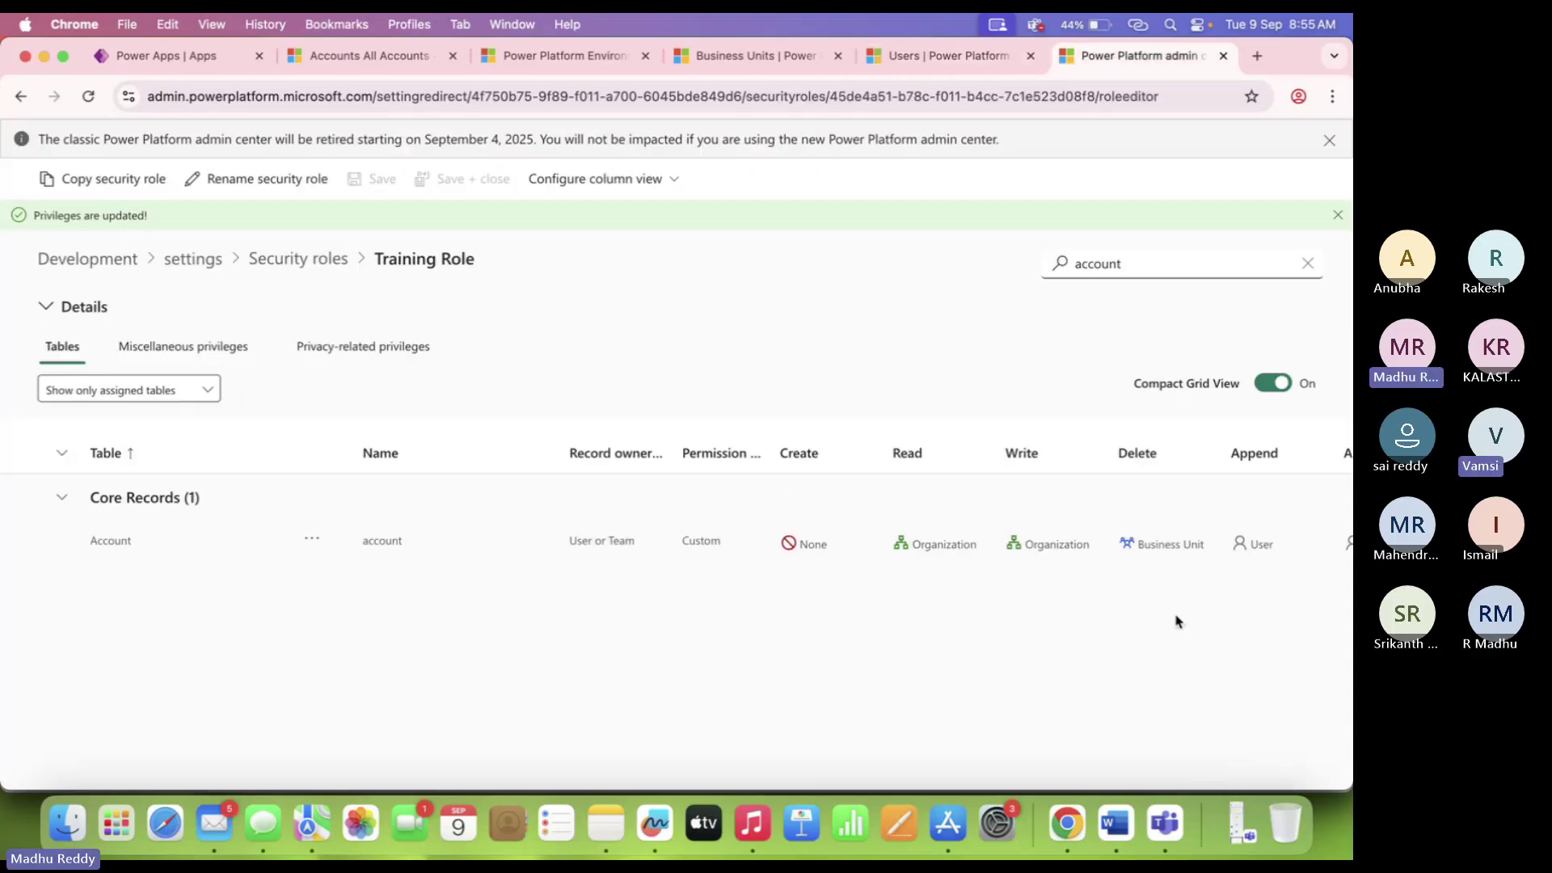
left_click(948, 58)
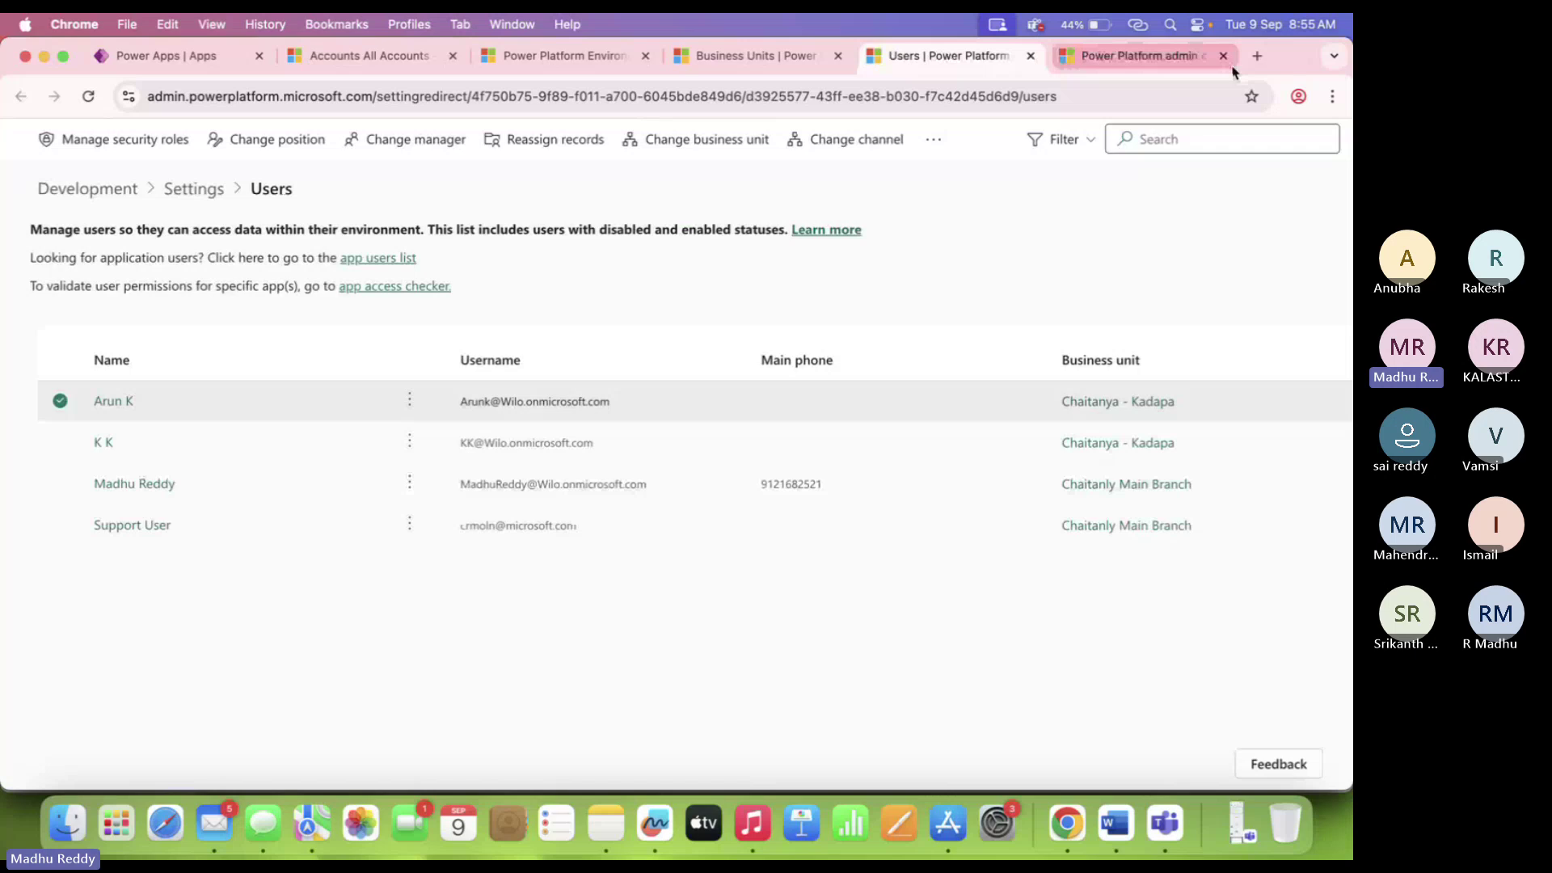
Switch to the User-1 profile and open the Account-6 record from the All Accounts list.
left_click(1298, 96)
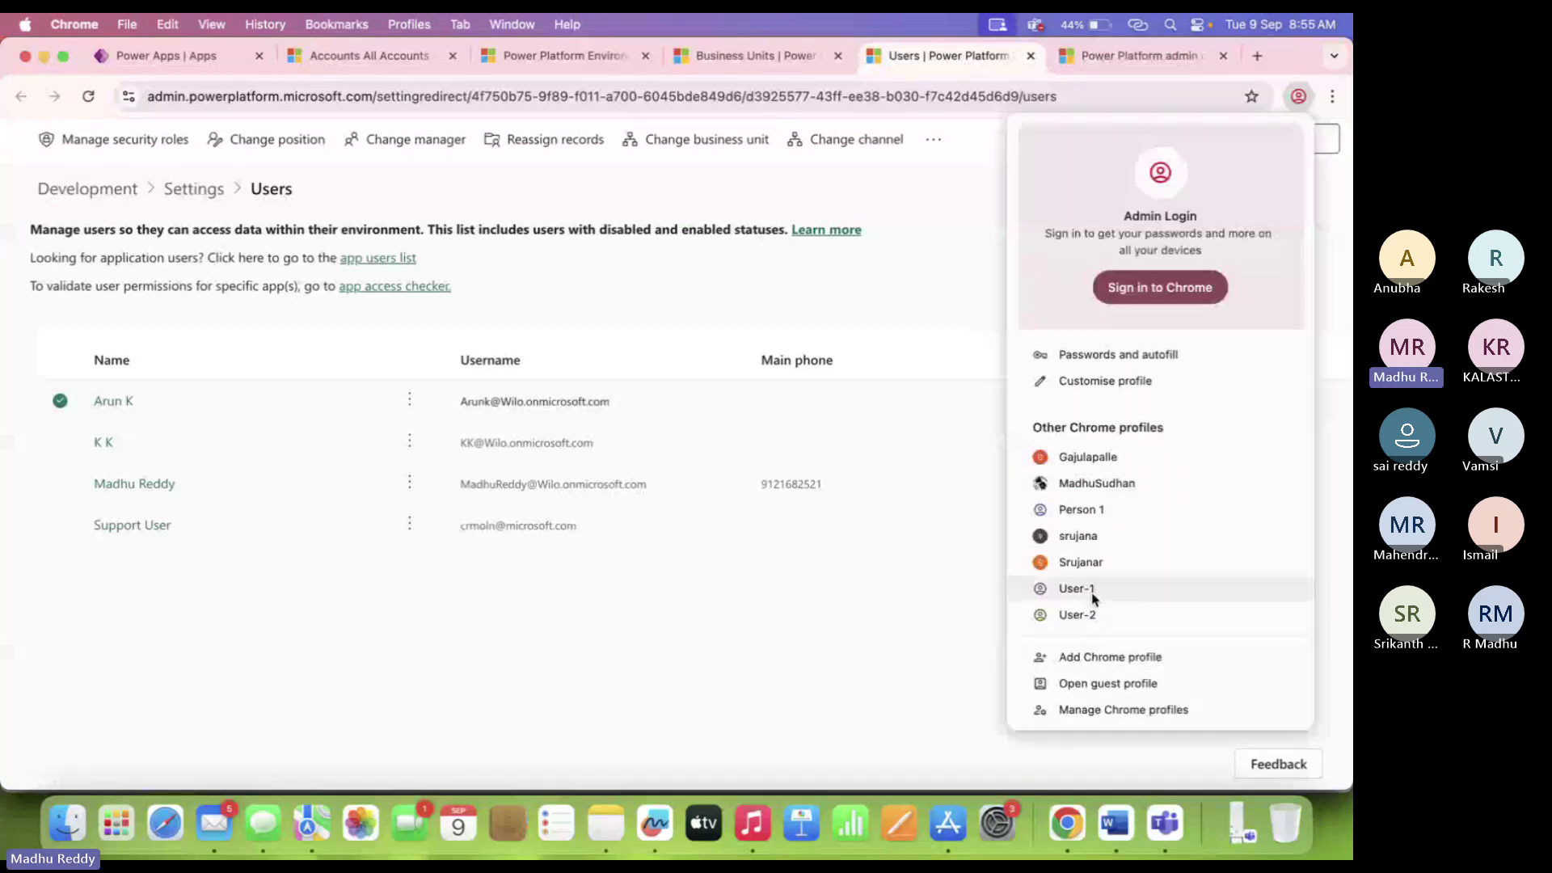
left_click(1075, 590)
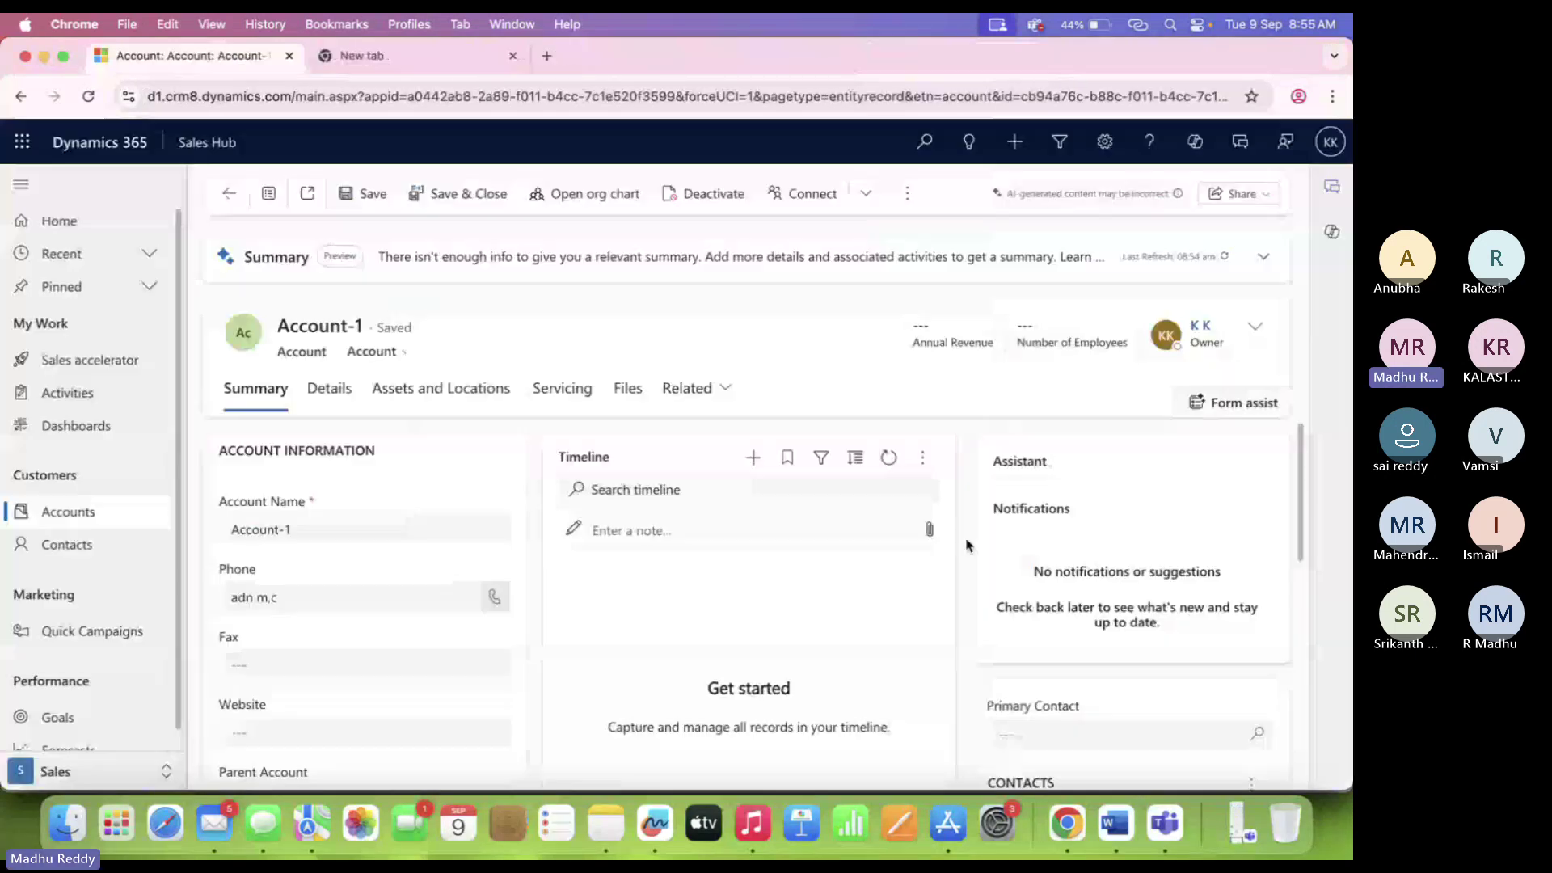
left_click(119, 511)
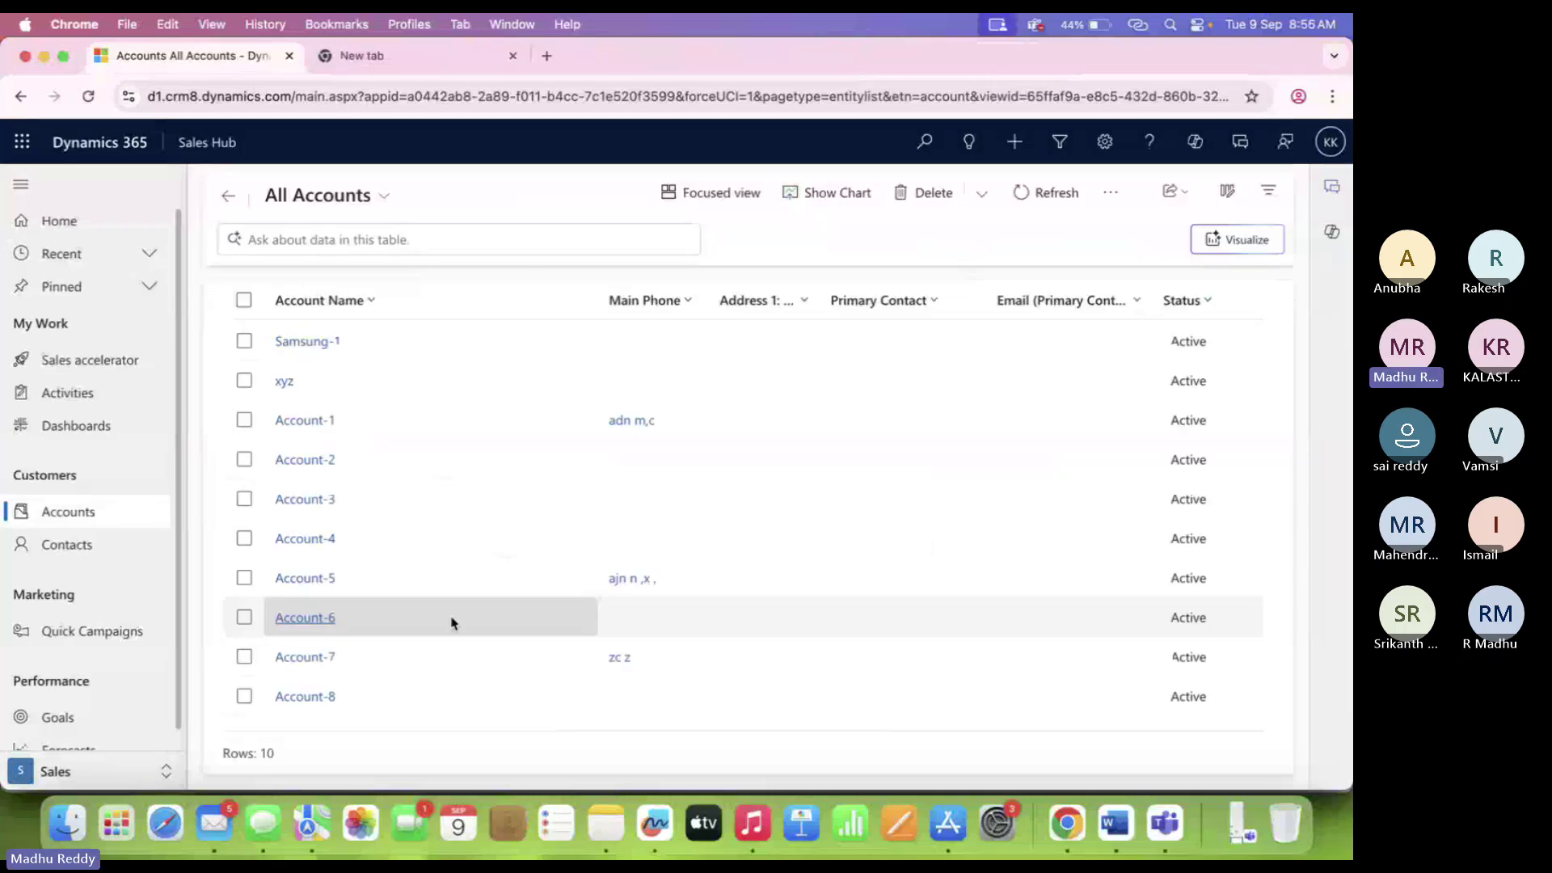
double_click(452, 623)
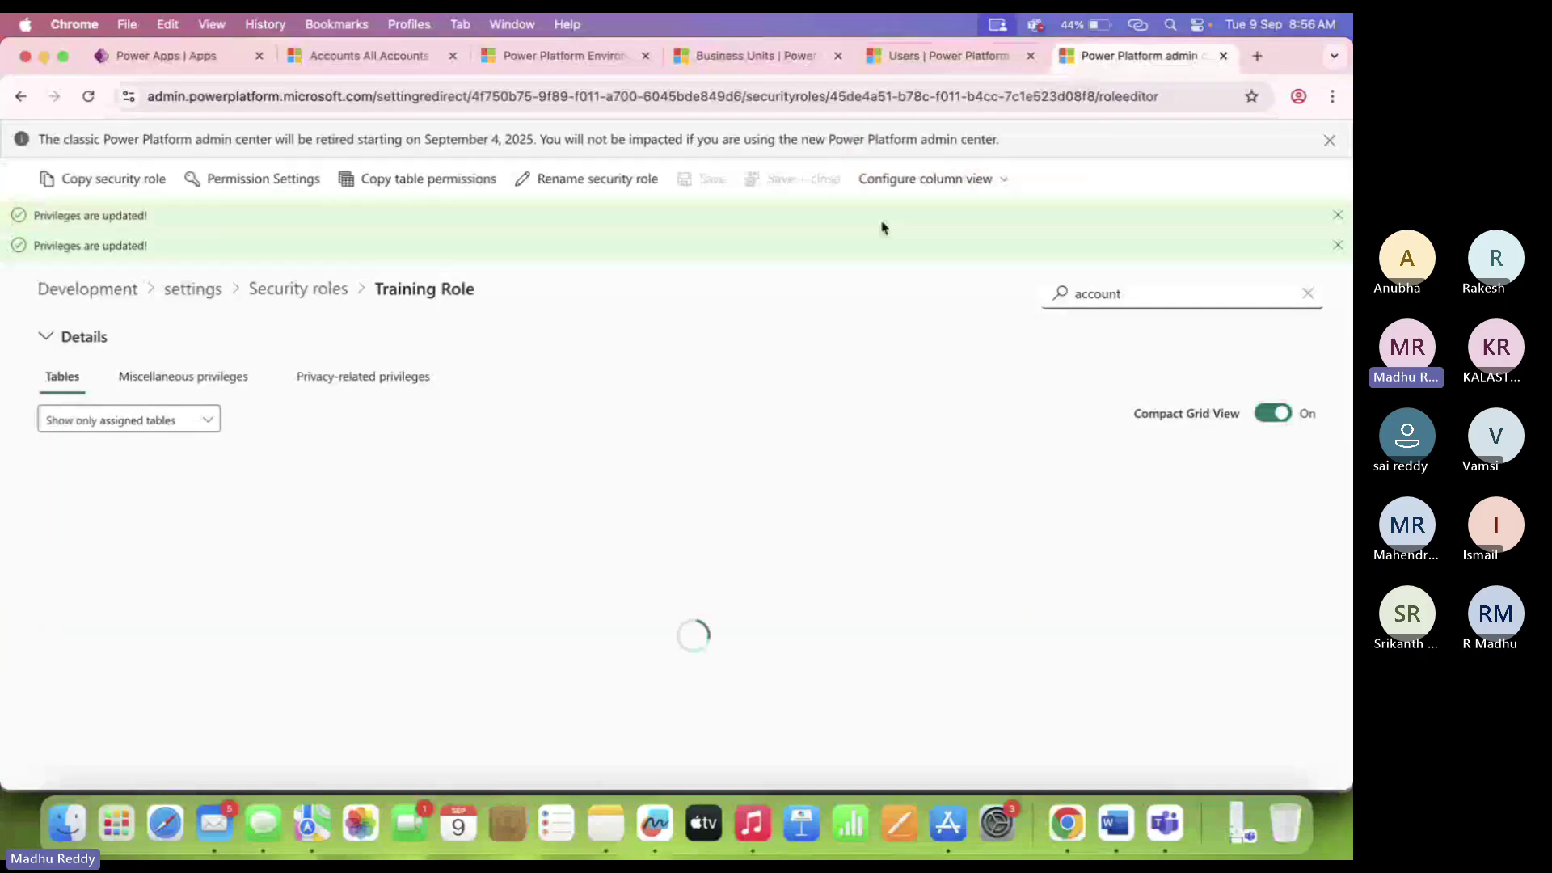
Check the Training Role's Account Delete privilege against the business units of the two users in Chaitanya - Kadapa.
left_click(950, 55)
left_click(166, 451)
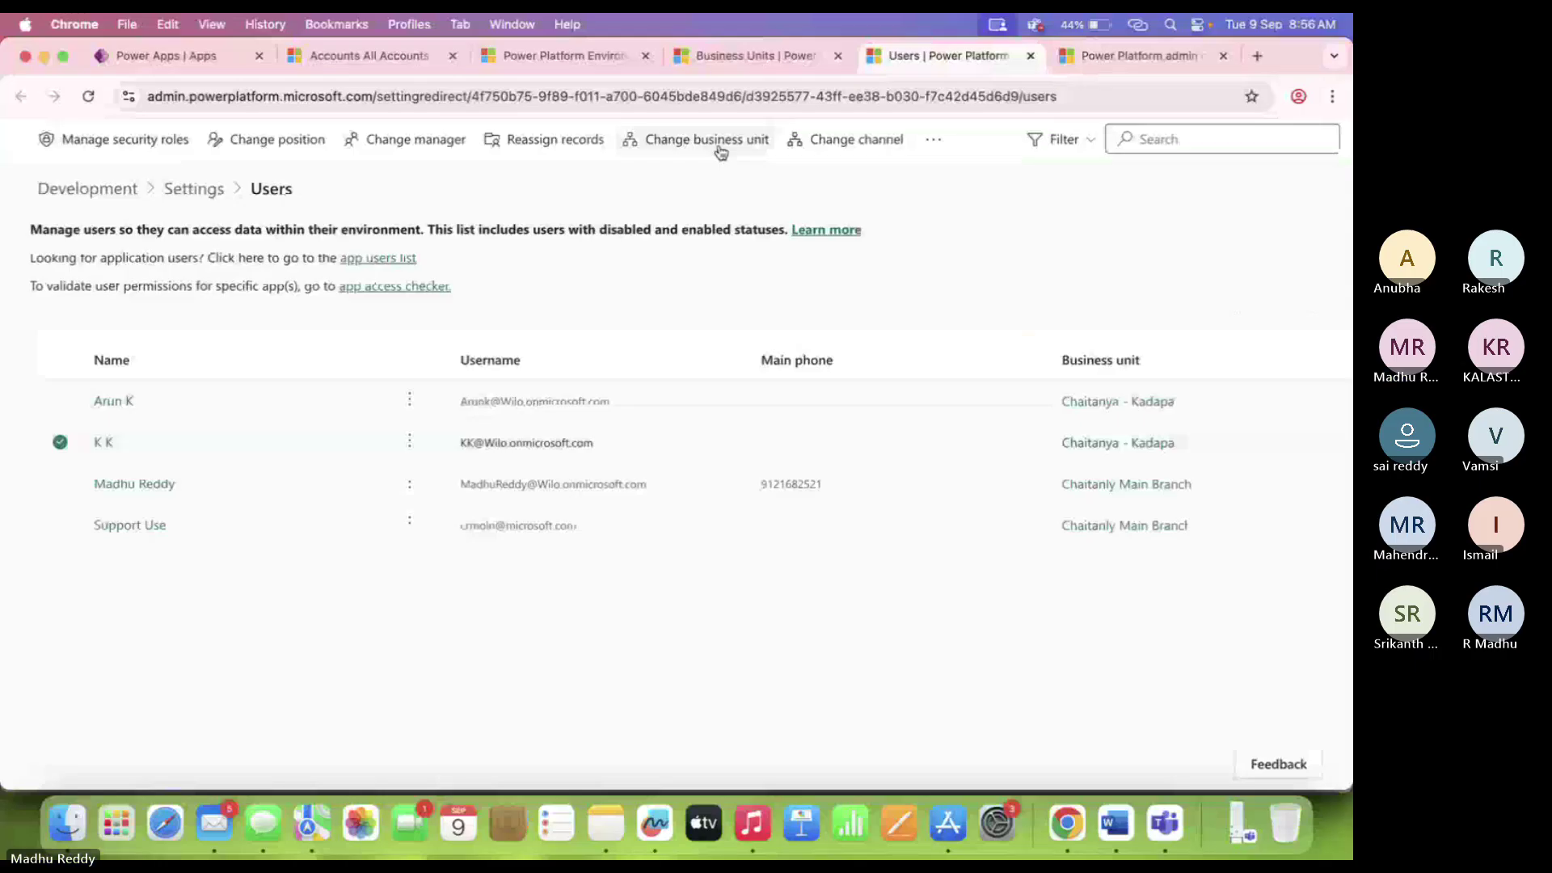
key("ctrl+Tab")
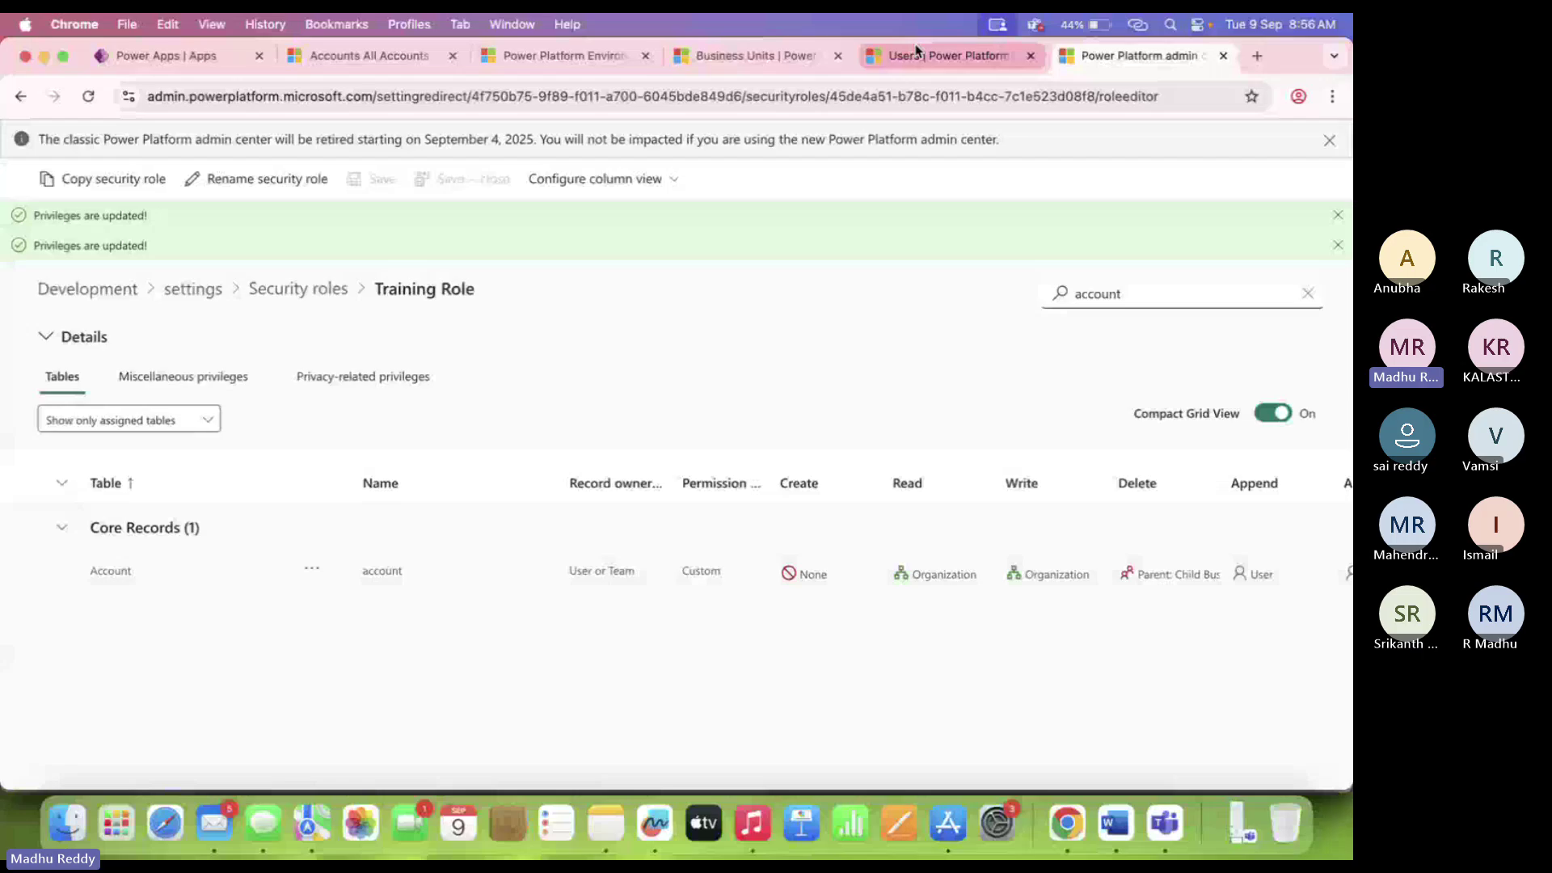
left_click(917, 52)
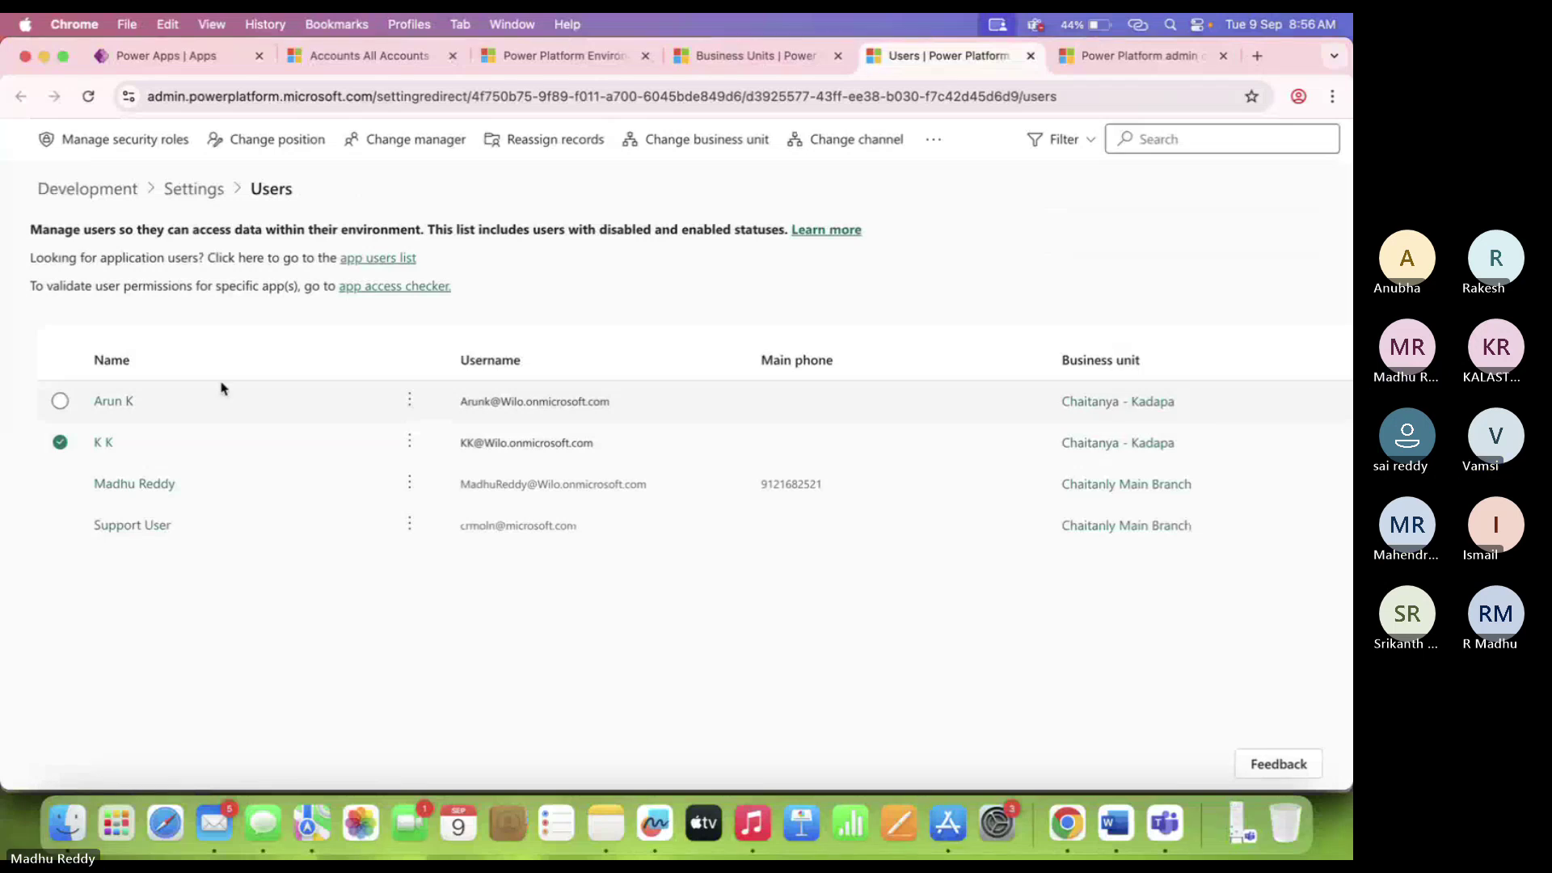
left_click(209, 414)
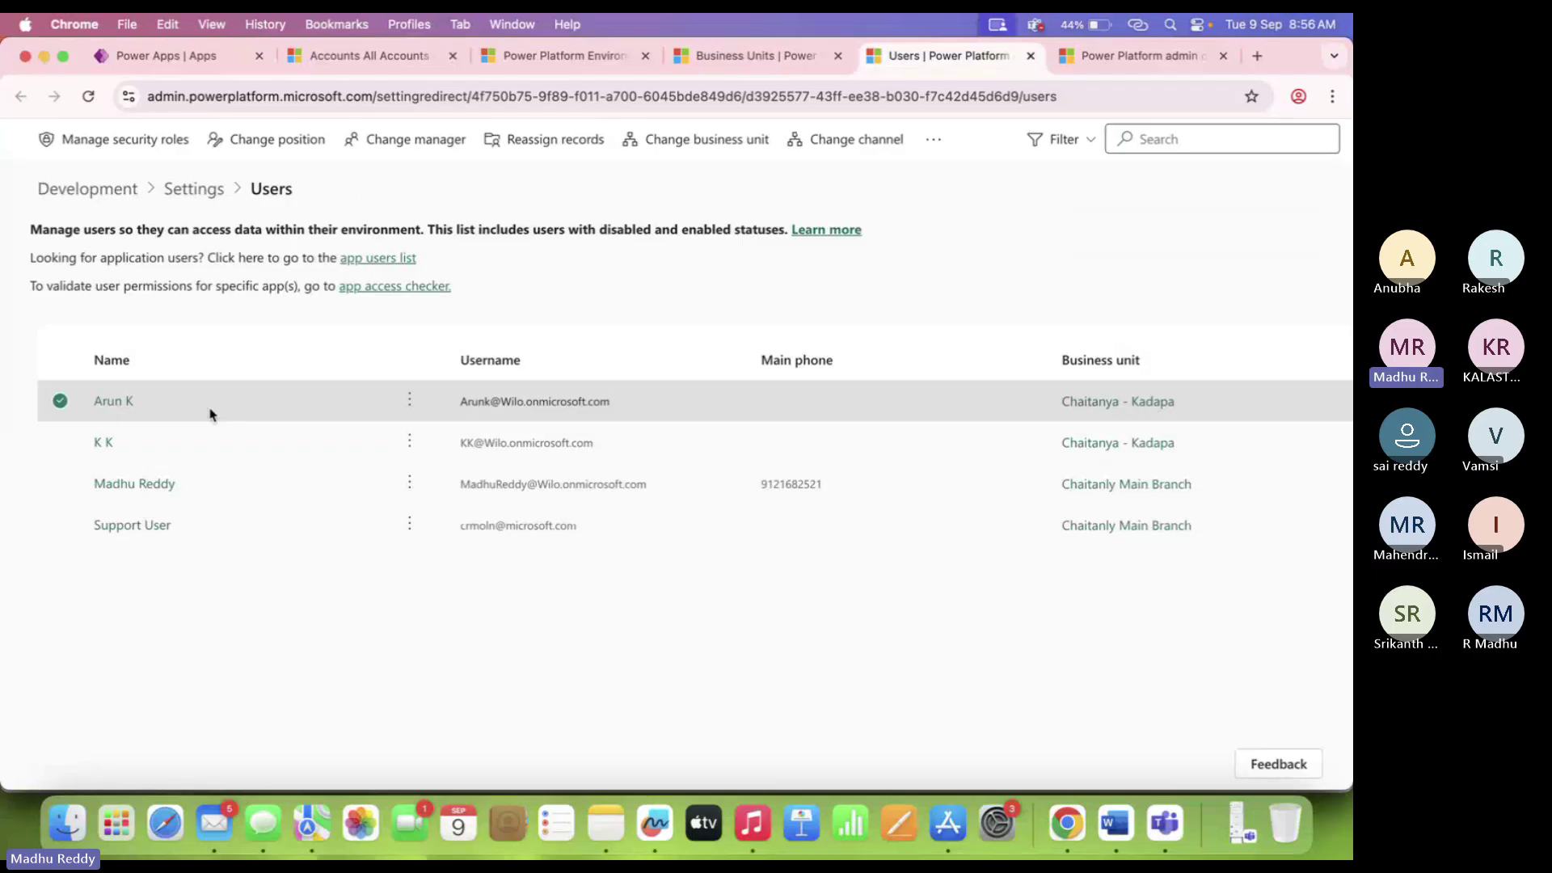
Change the business unit of the second user in Chaitanya - Kadapa to Chaitanya-Kadapa-1 and reselect that user.
left_click(187, 441)
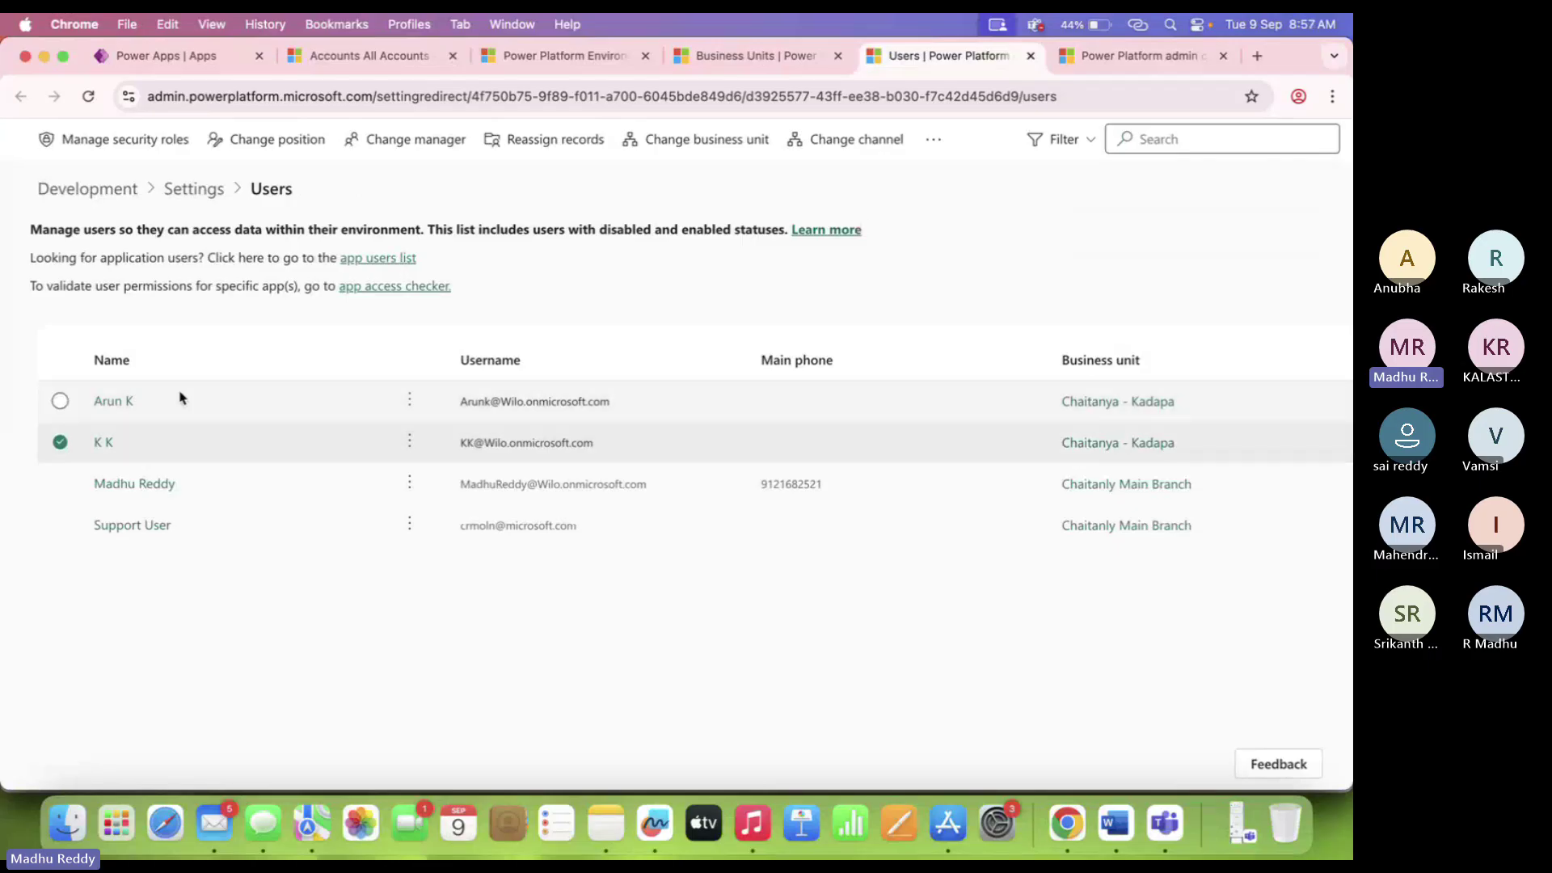
left_click(709, 142)
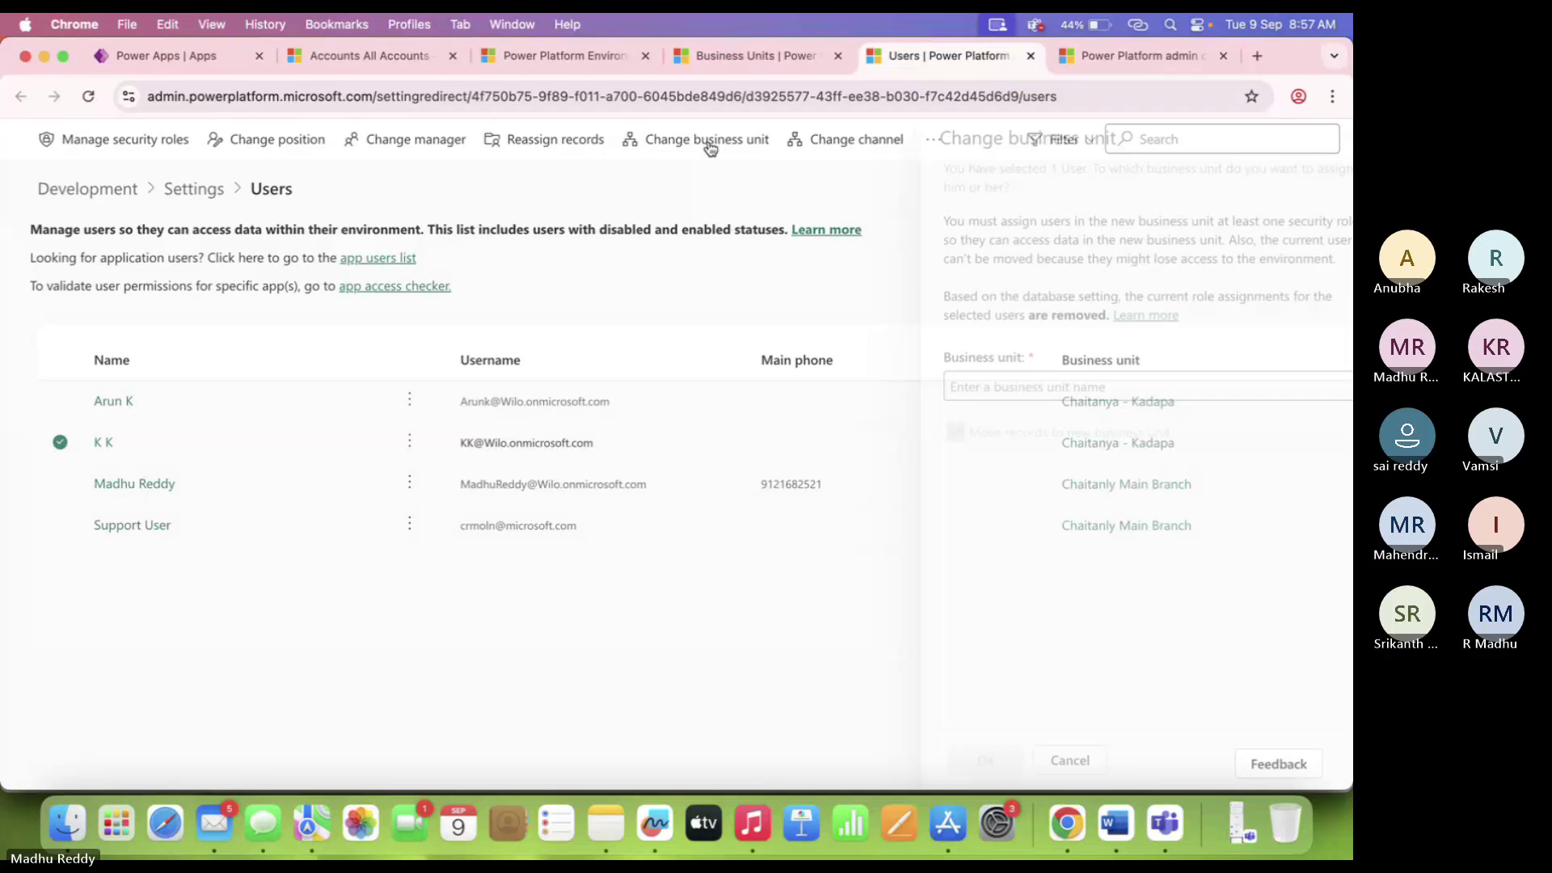
left_click(1144, 388)
left_click(1021, 494)
left_click(959, 765)
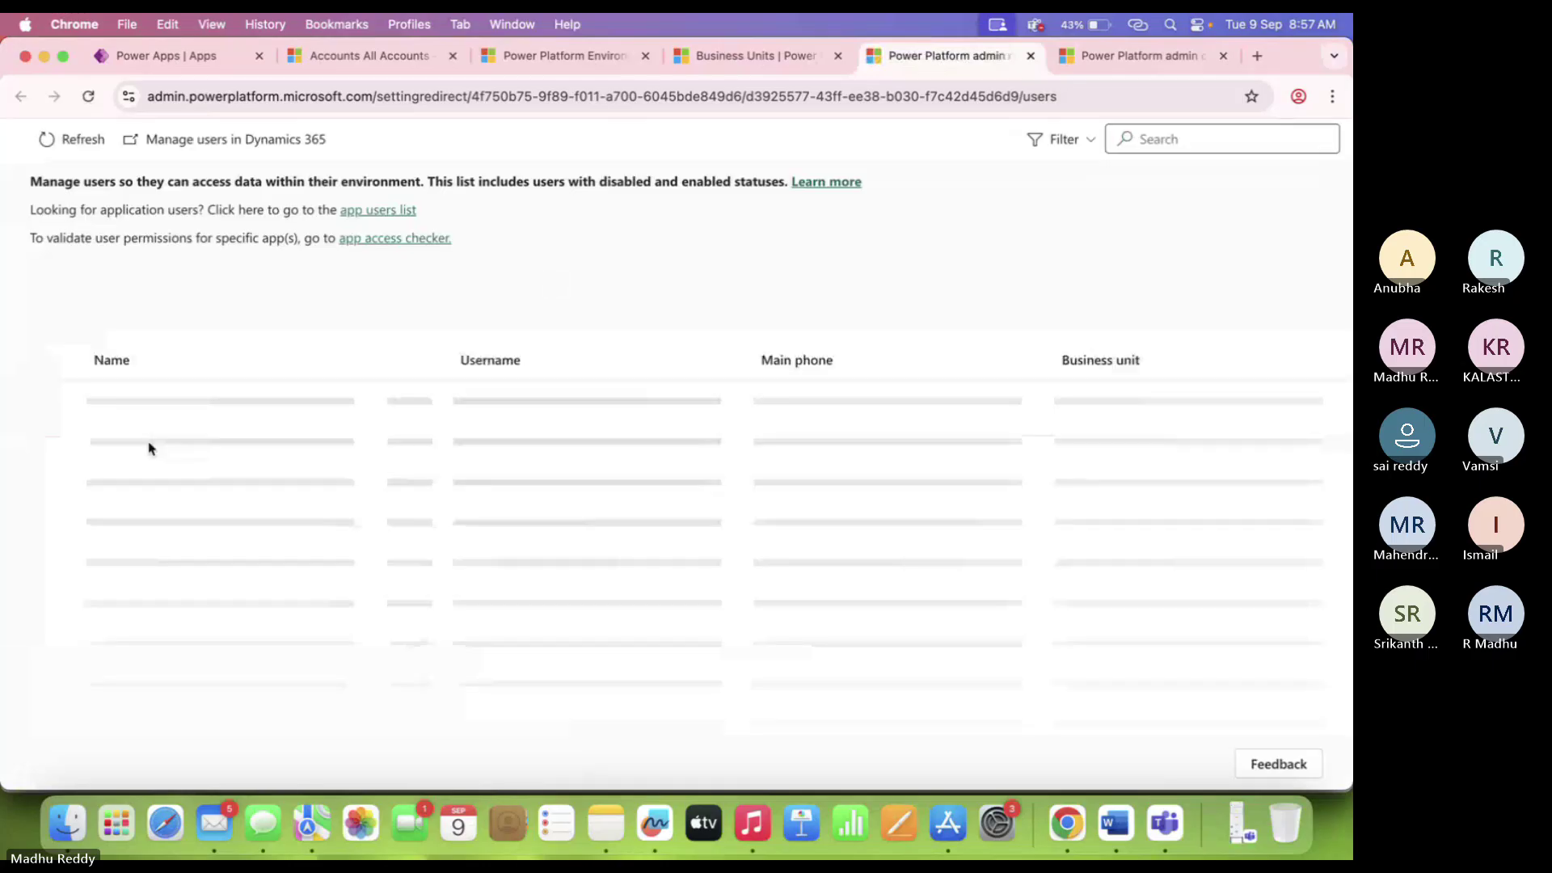
left_click(60, 441)
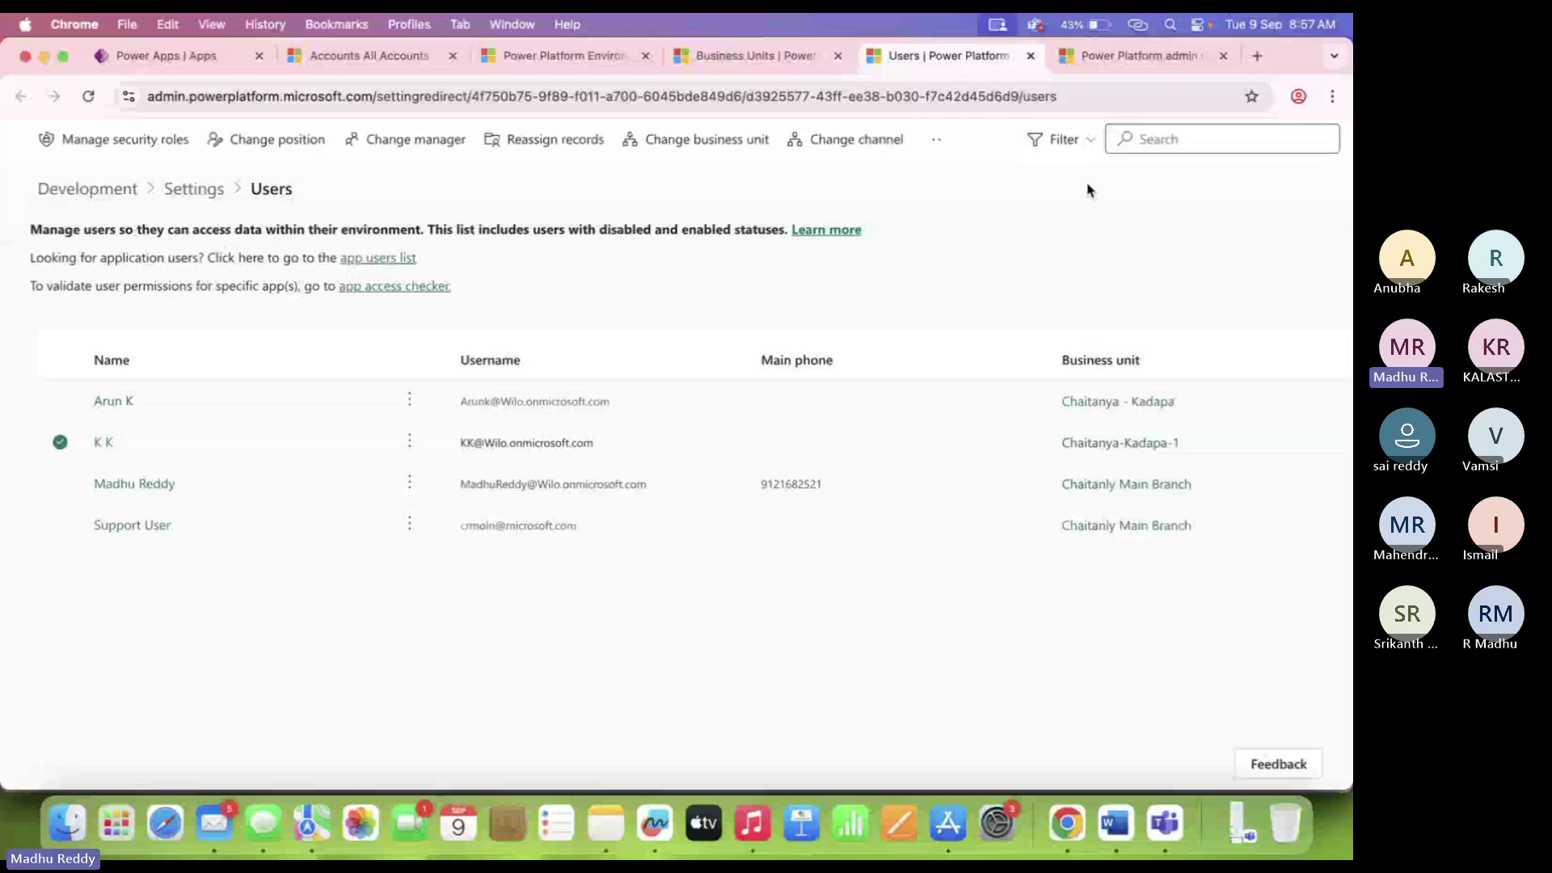
Review the Training Role's Account privileges and assign the Training Role to the user in Chaitanya-Kadapa-1.
left_click(1120, 57)
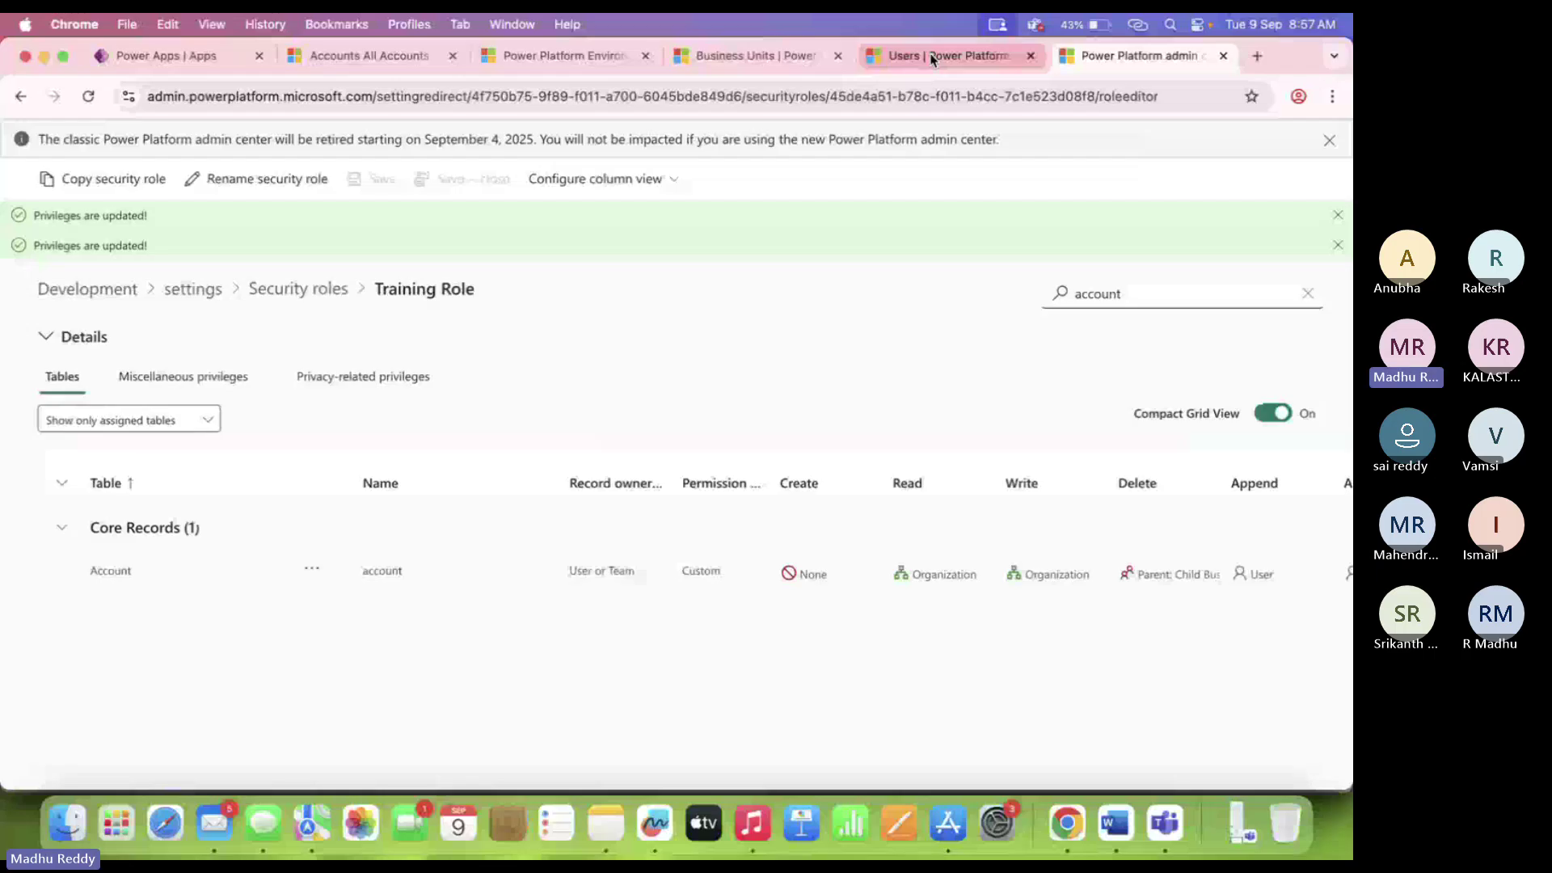
left_click(932, 58)
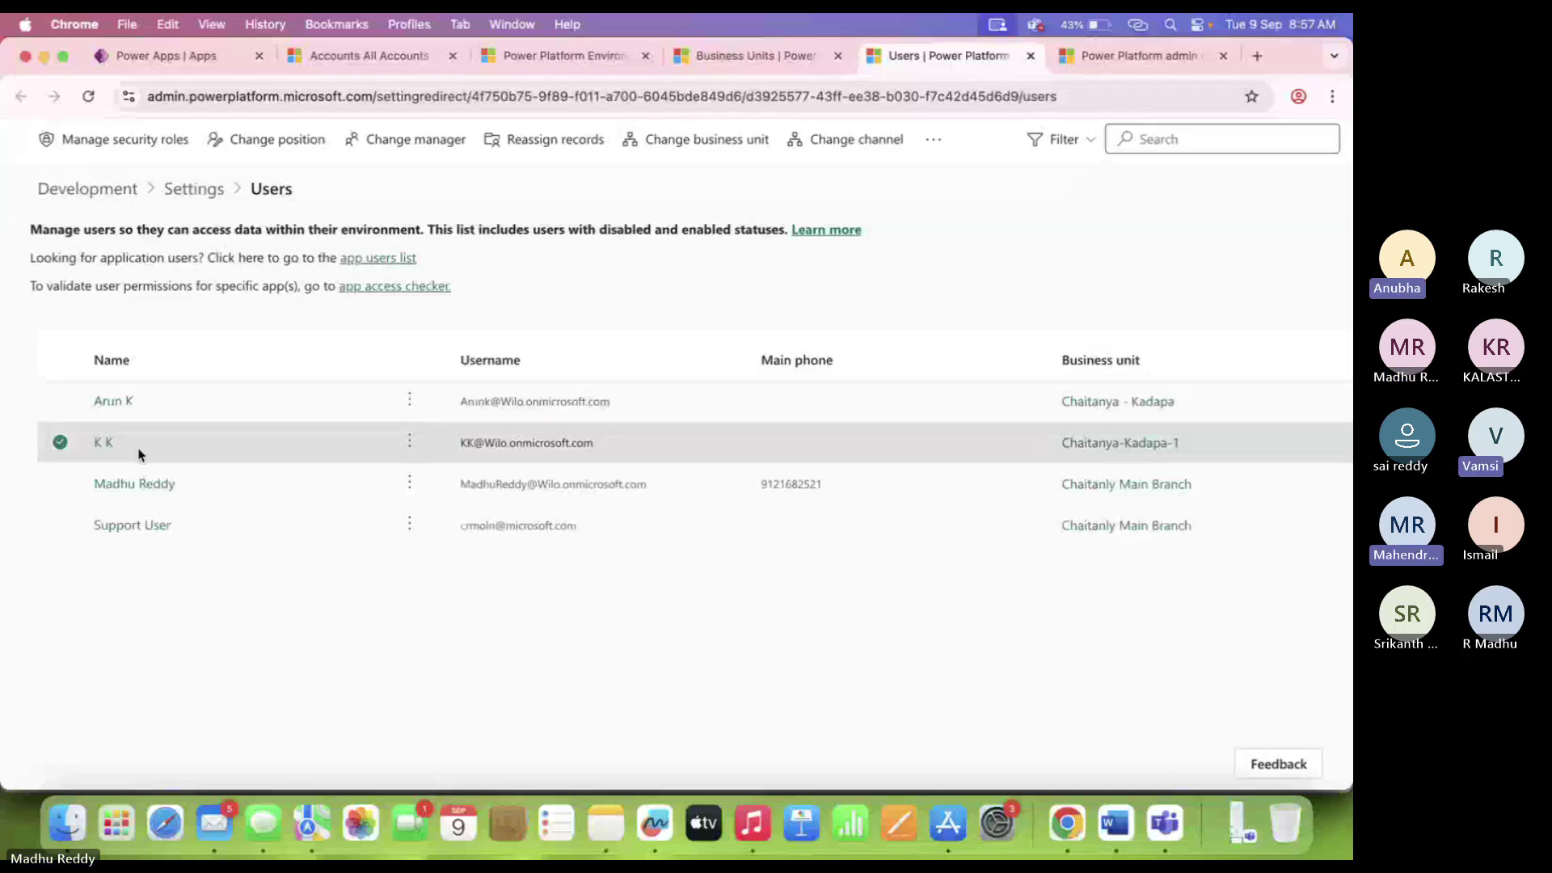
left_click(146, 139)
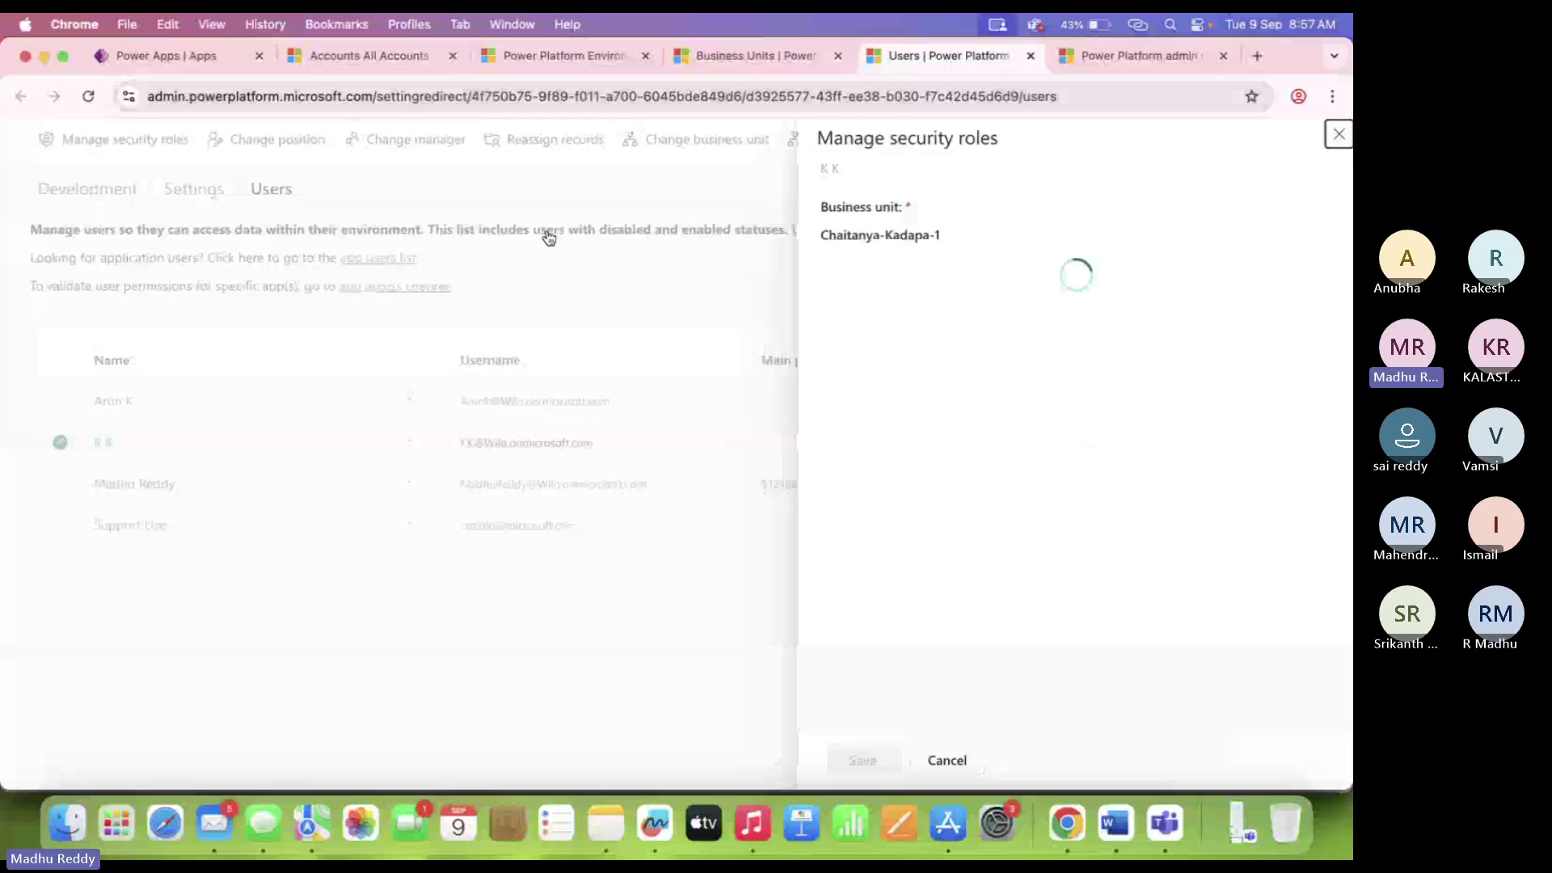
scroll(952, 389, "down", 20)
left_click(841, 529)
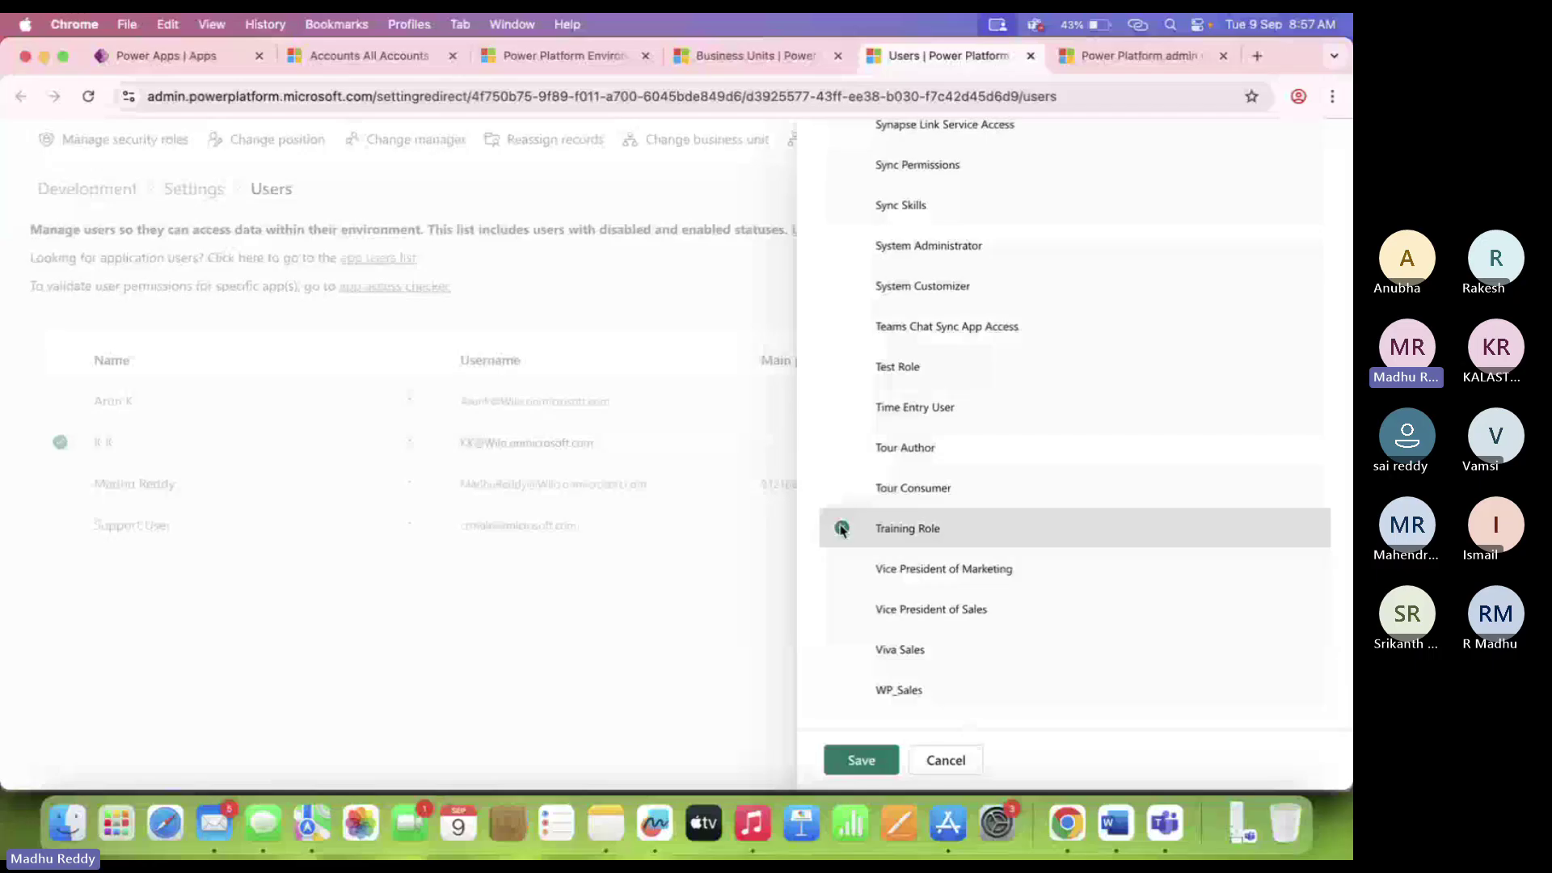
left_click(861, 760)
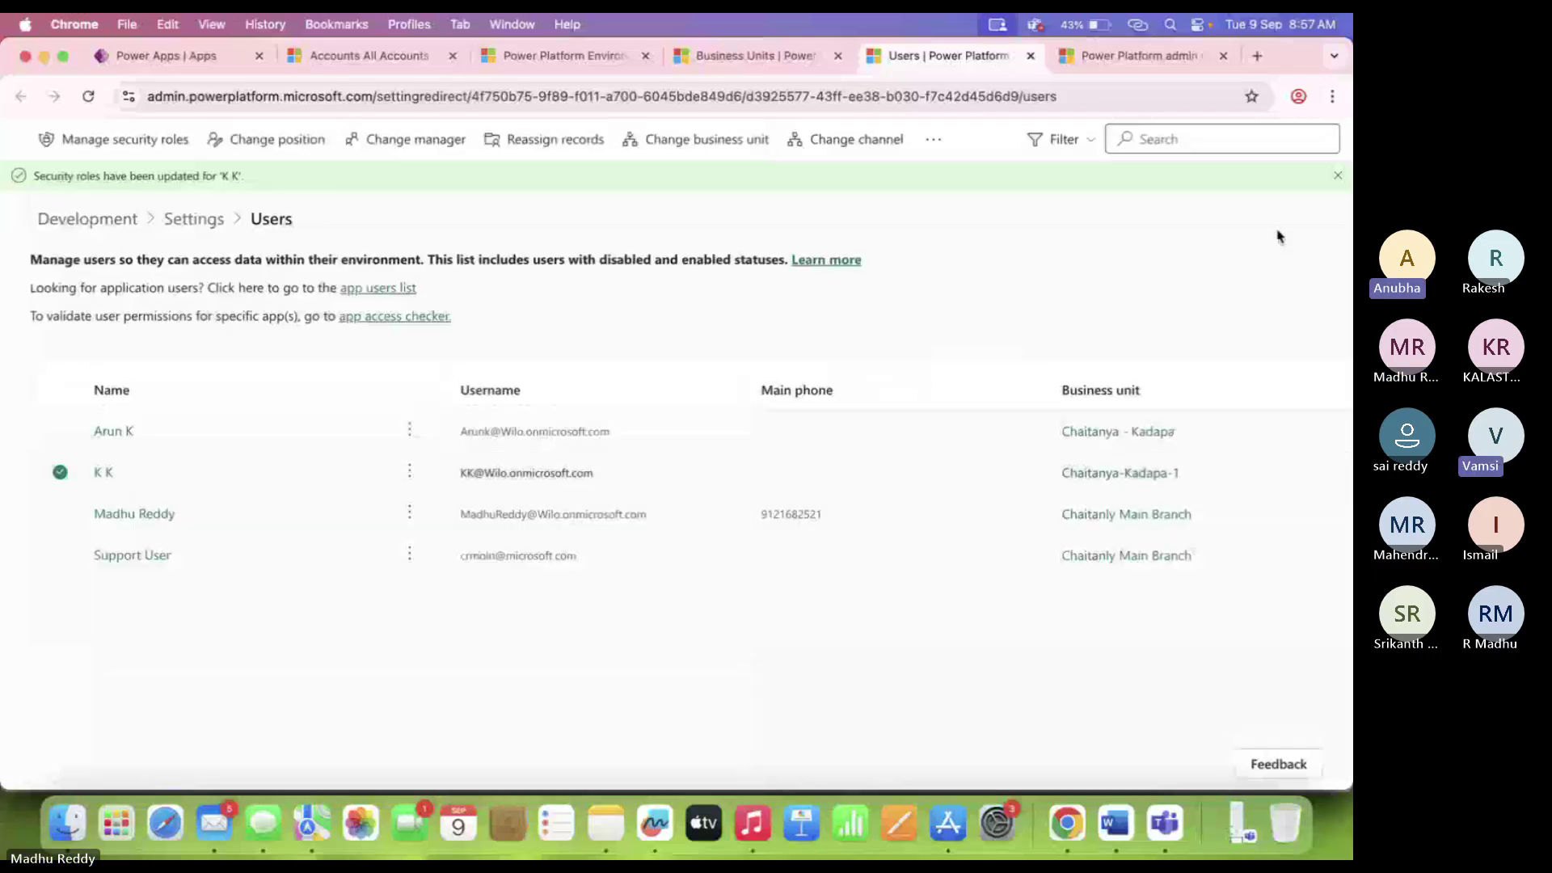
View the Account-6 record in the User-1 profile and return to the Admin Login profile's users list.
left_click(1299, 98)
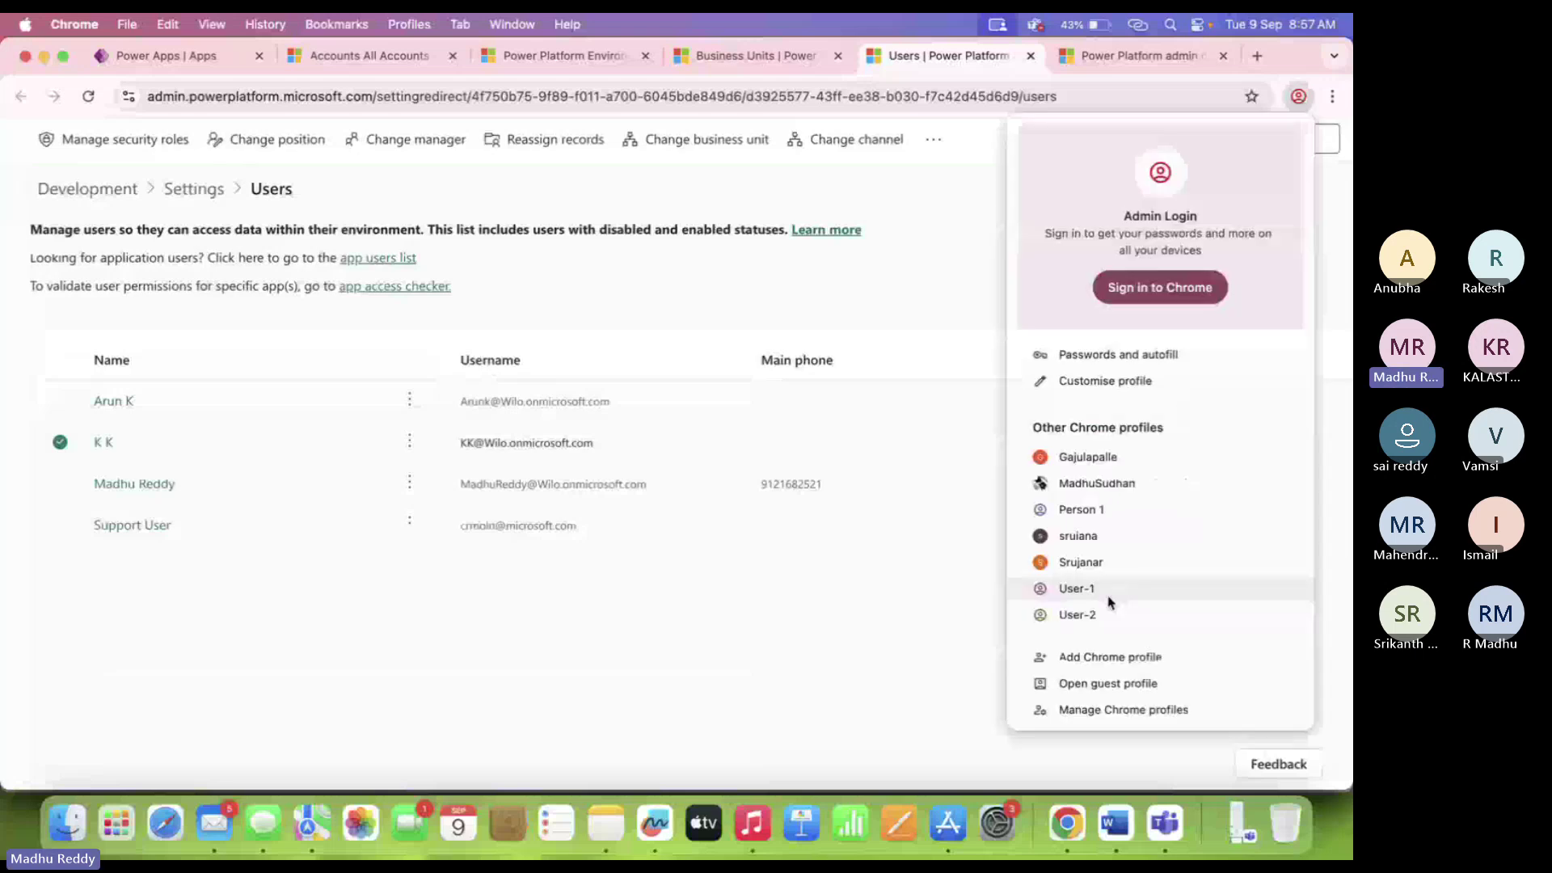
left_click(1109, 599)
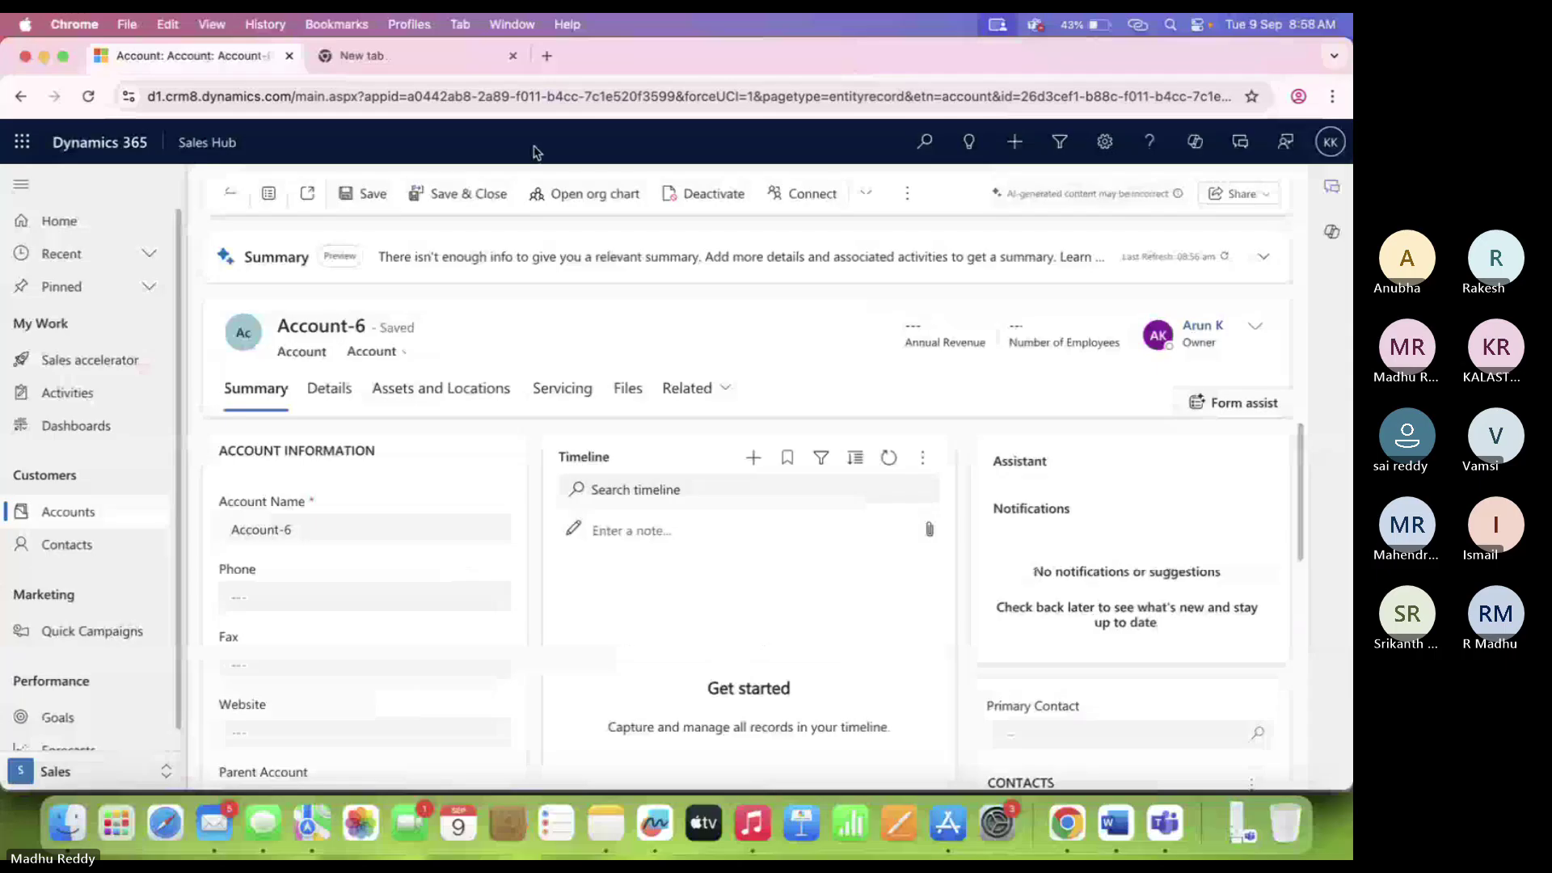
left_click(1299, 98)
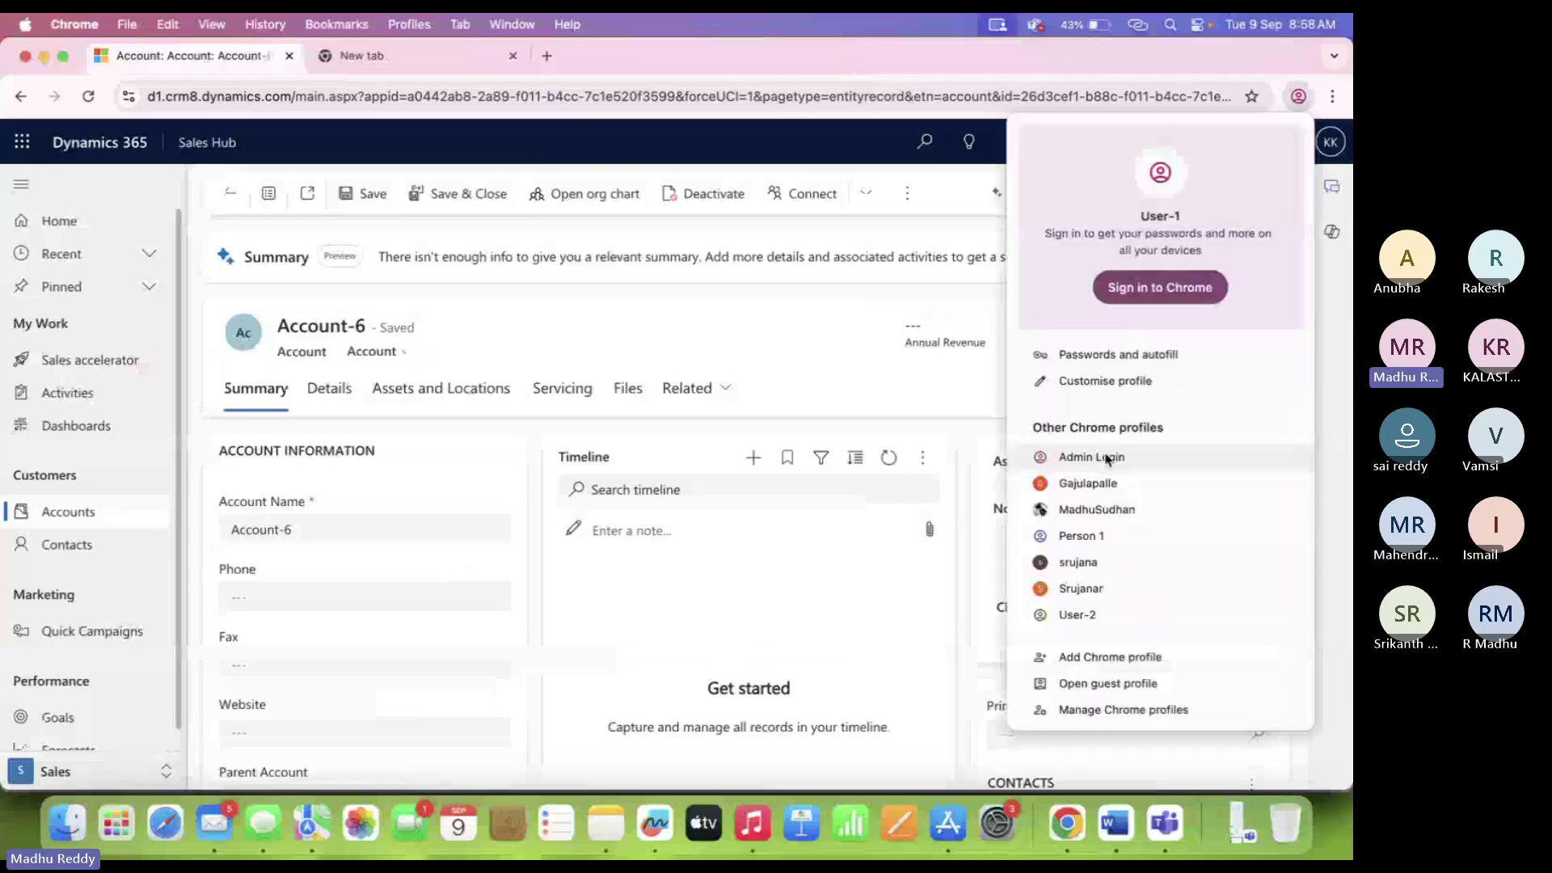
left_click(1108, 458)
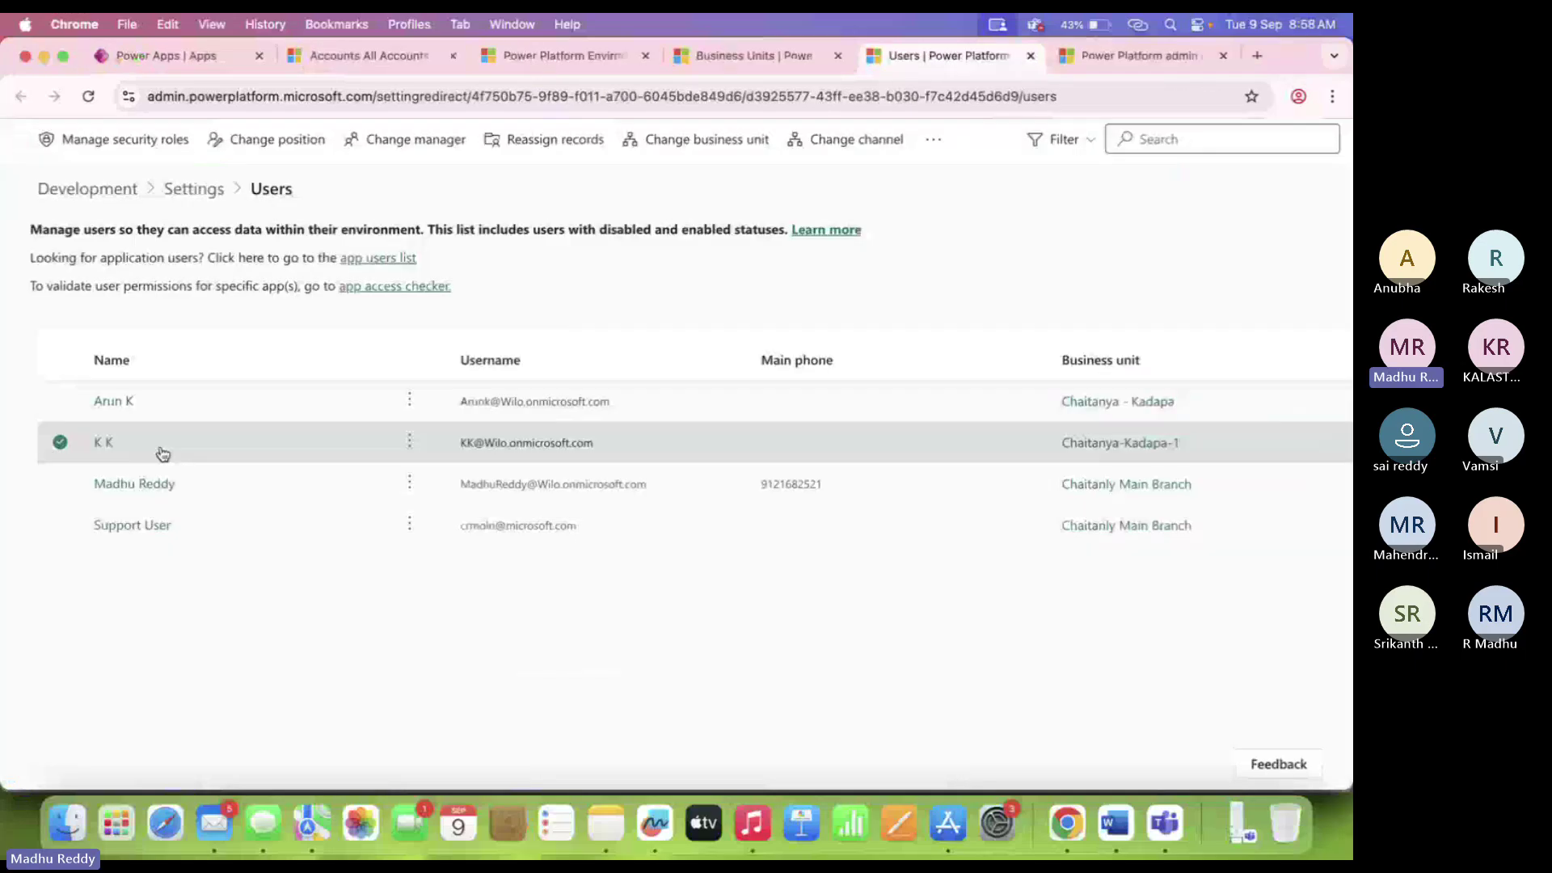
Switch to the User-2 profile and reload the Account-2 record.
left_click(1298, 96)
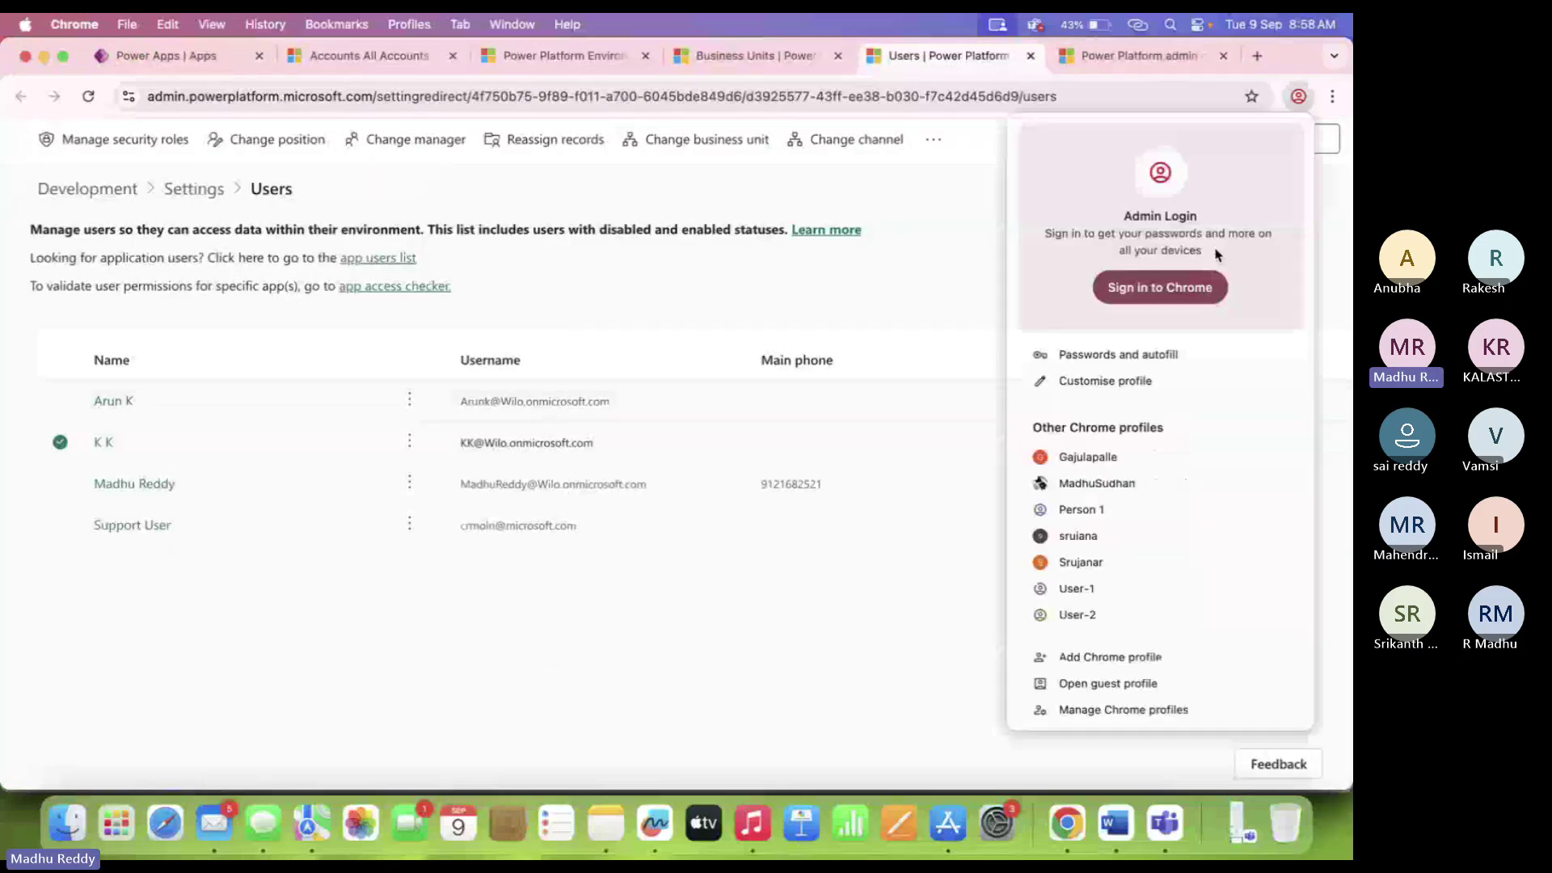
left_click(1077, 615)
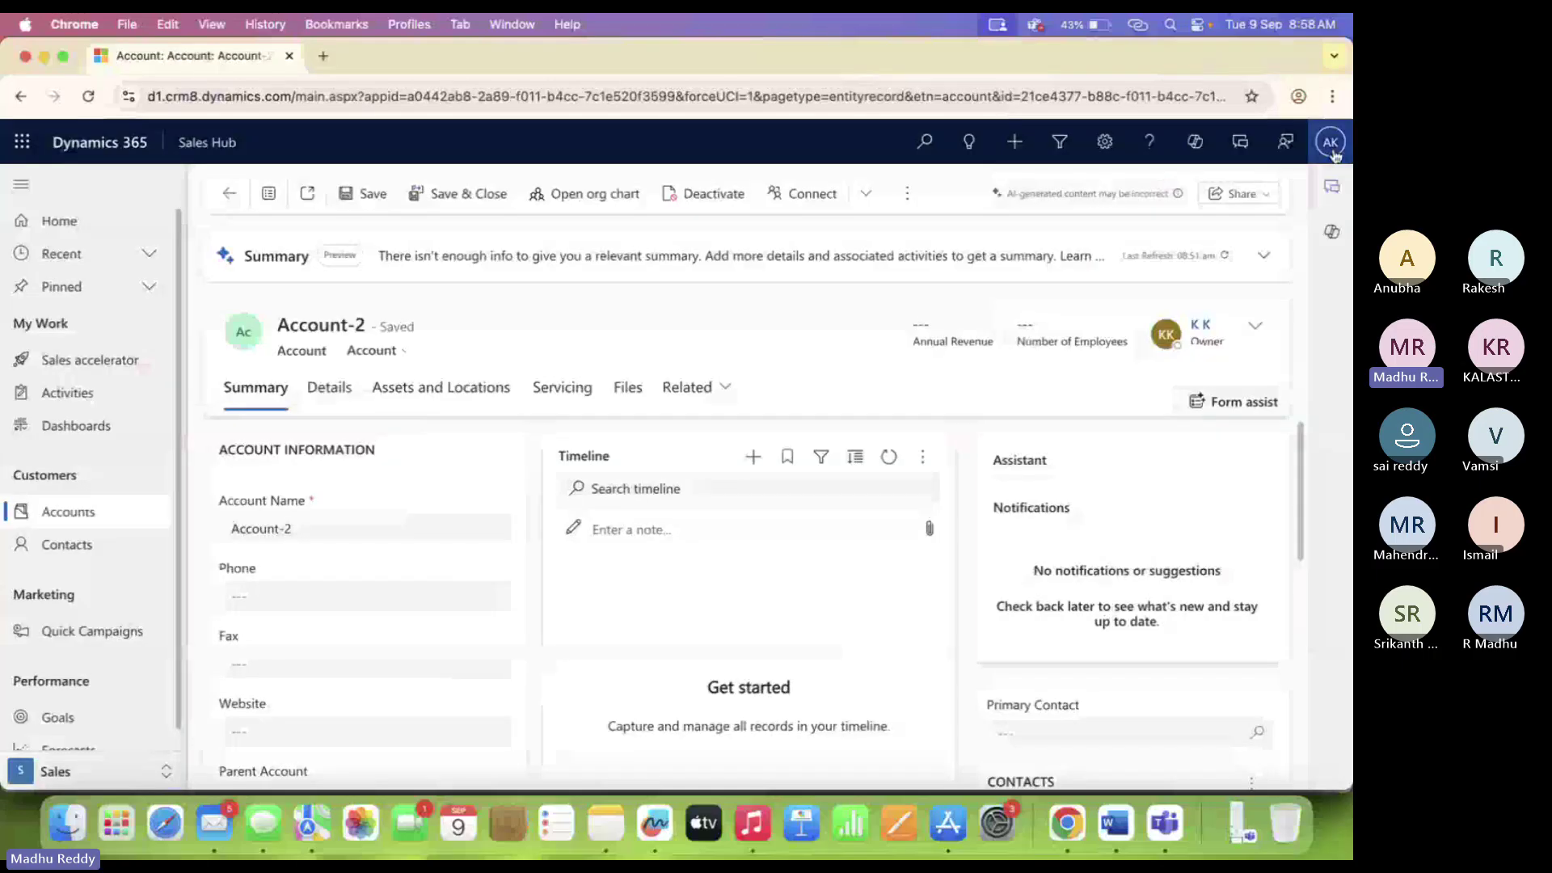
left_click(90, 98)
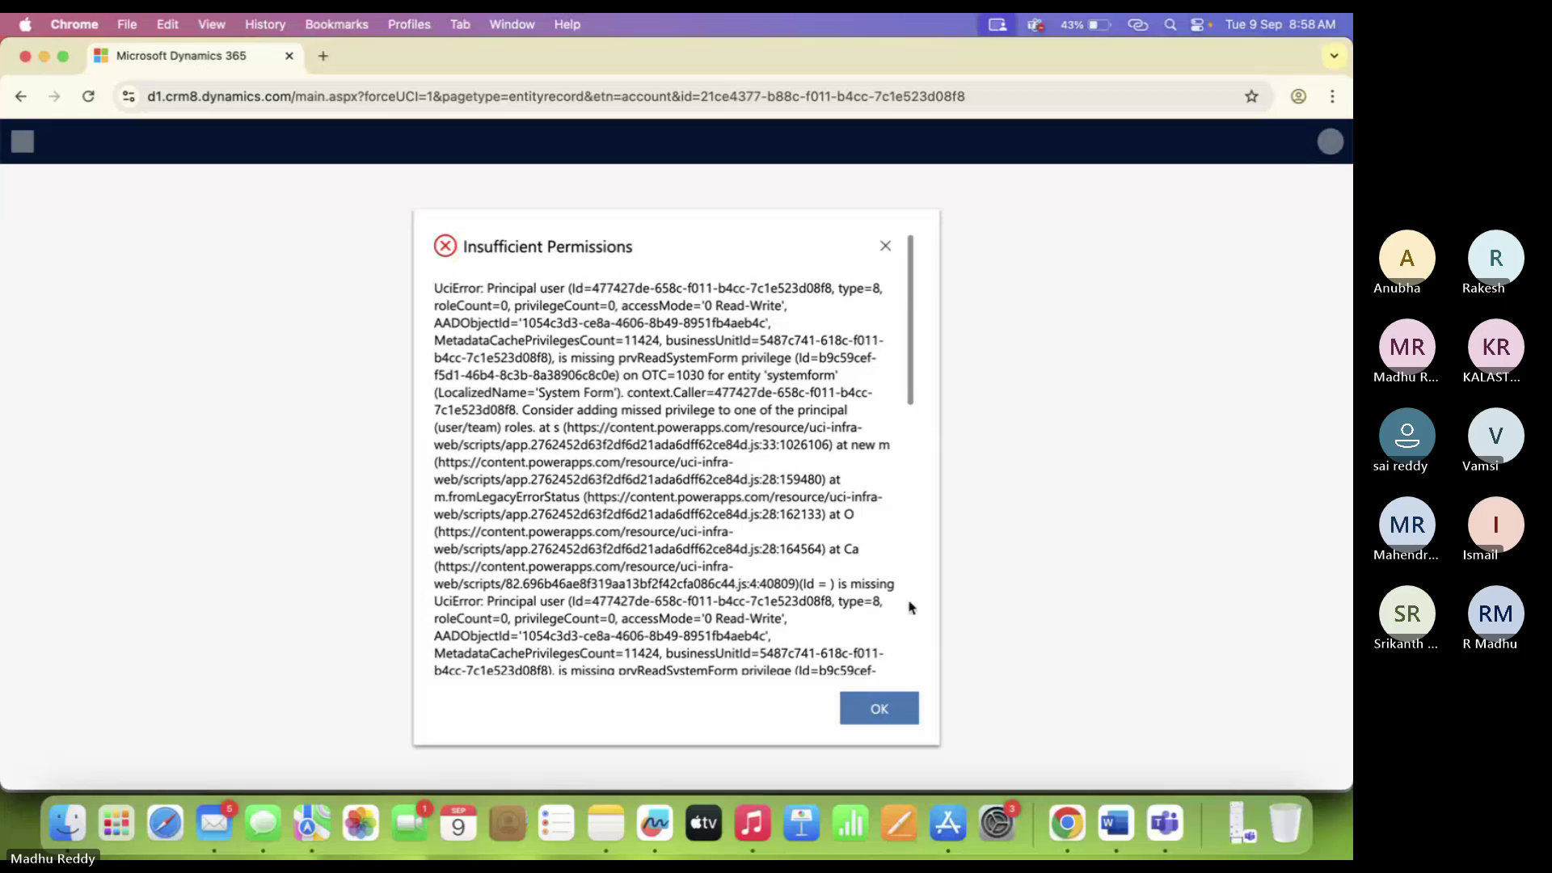
Return to the Admin Login profile and assign the Training Role to the user in the Chaitanya - Kadapa business unit.
left_click(1298, 96)
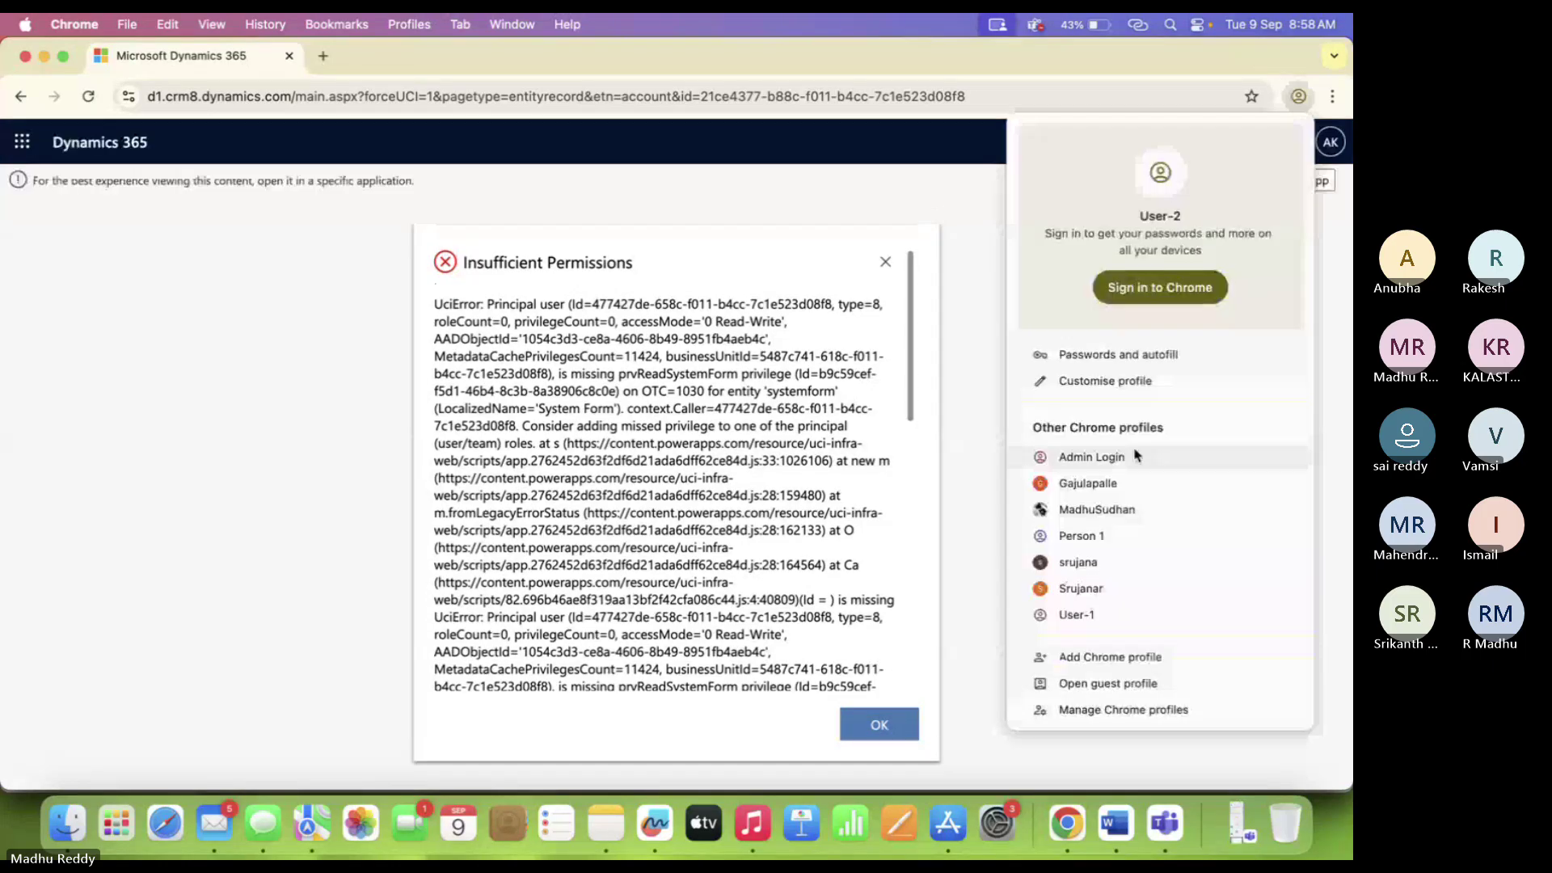
left_click(1135, 456)
left_click(124, 140)
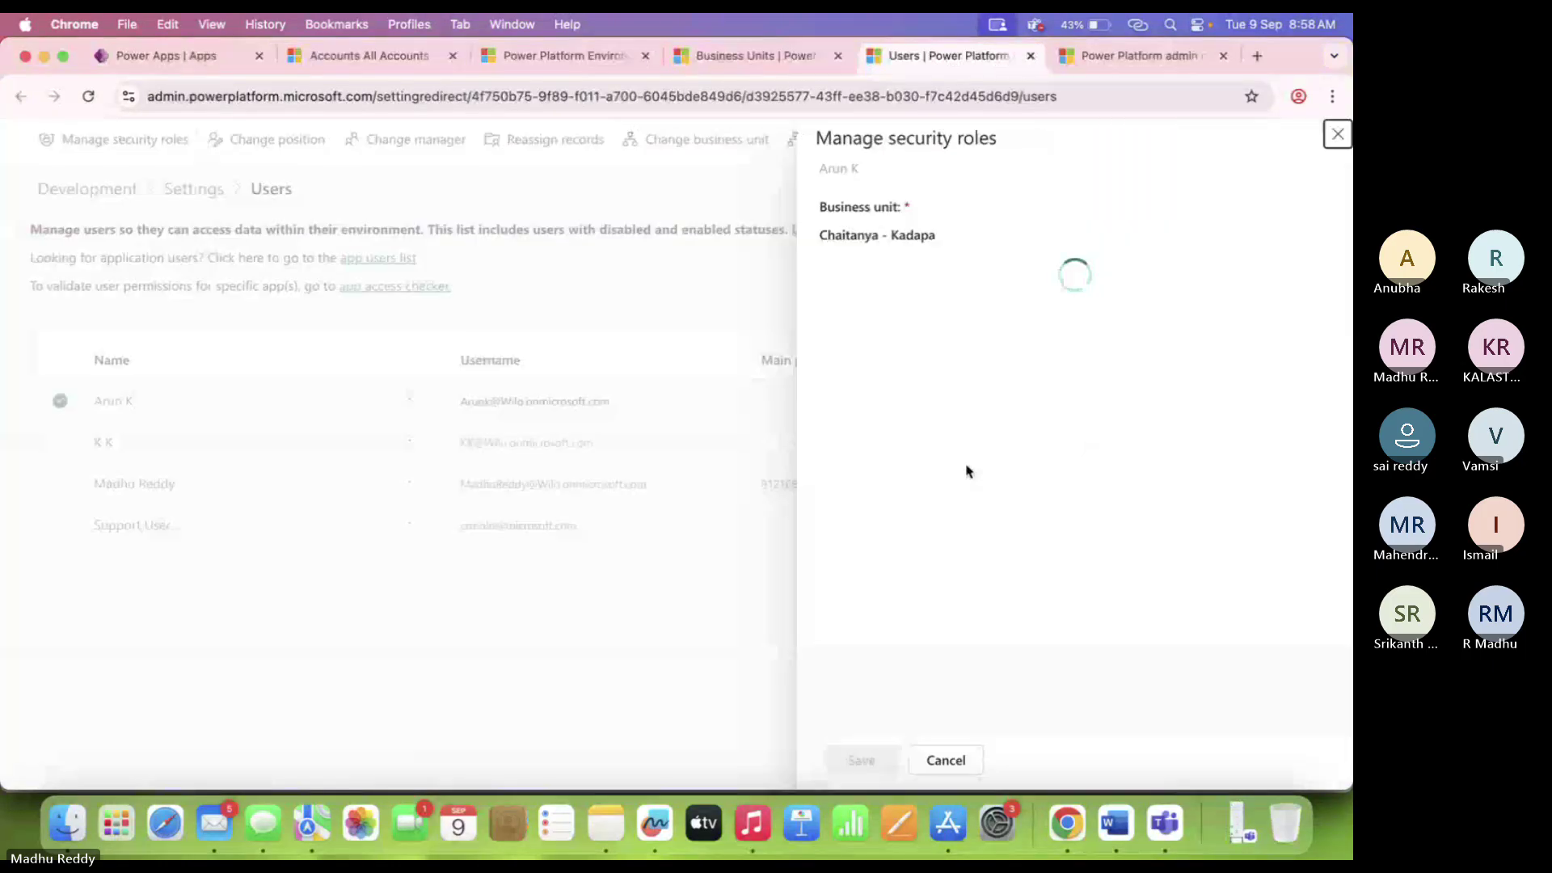
scroll(968, 472, "down", 20)
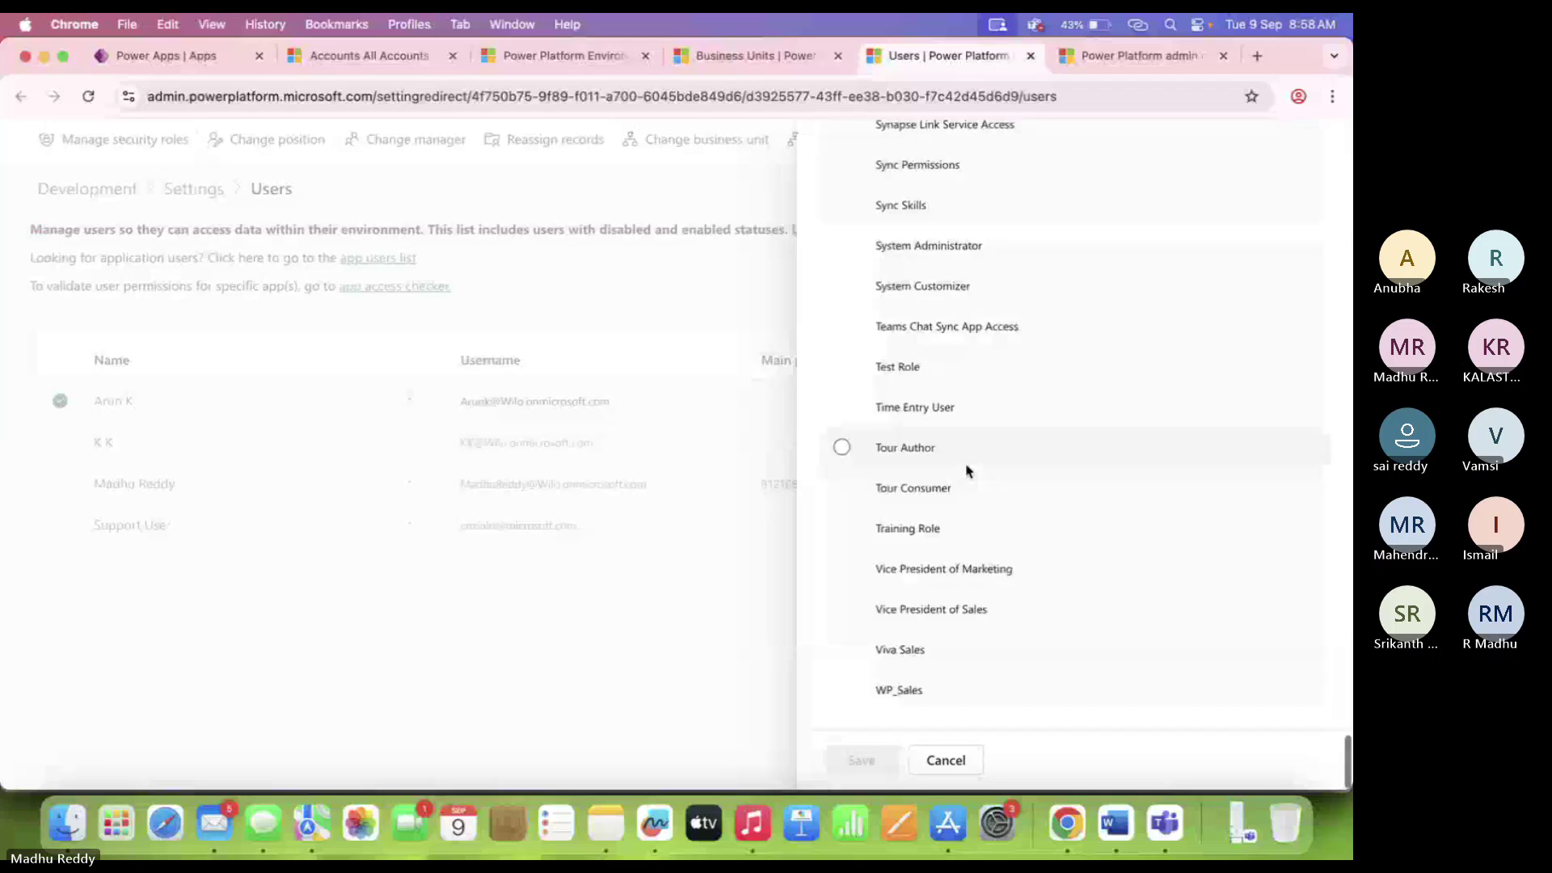
left_click(874, 530)
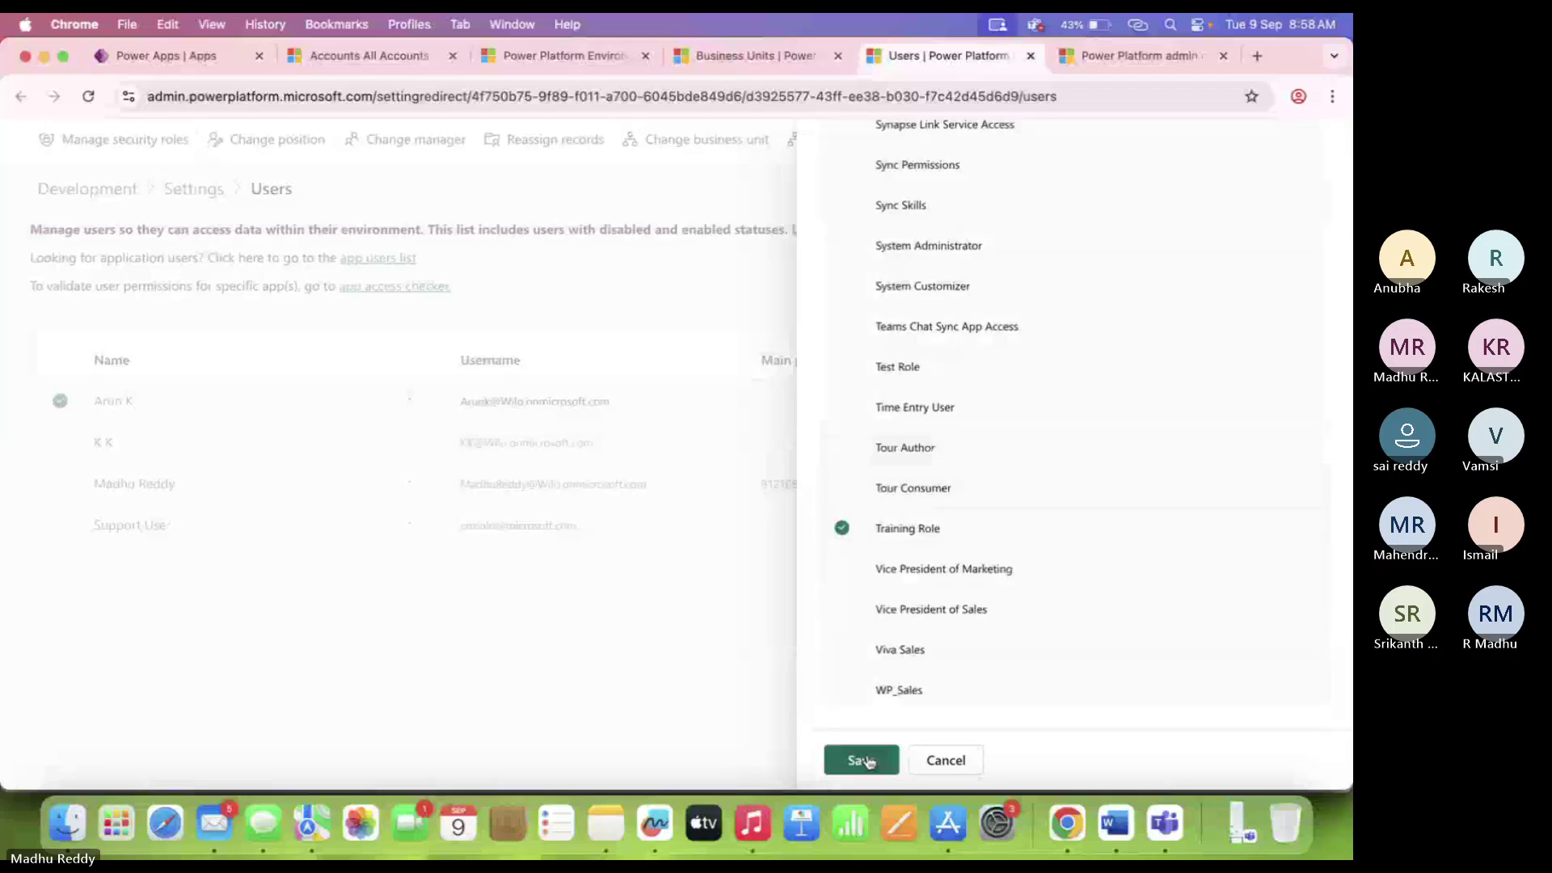
left_click(867, 762)
left_click(716, 564)
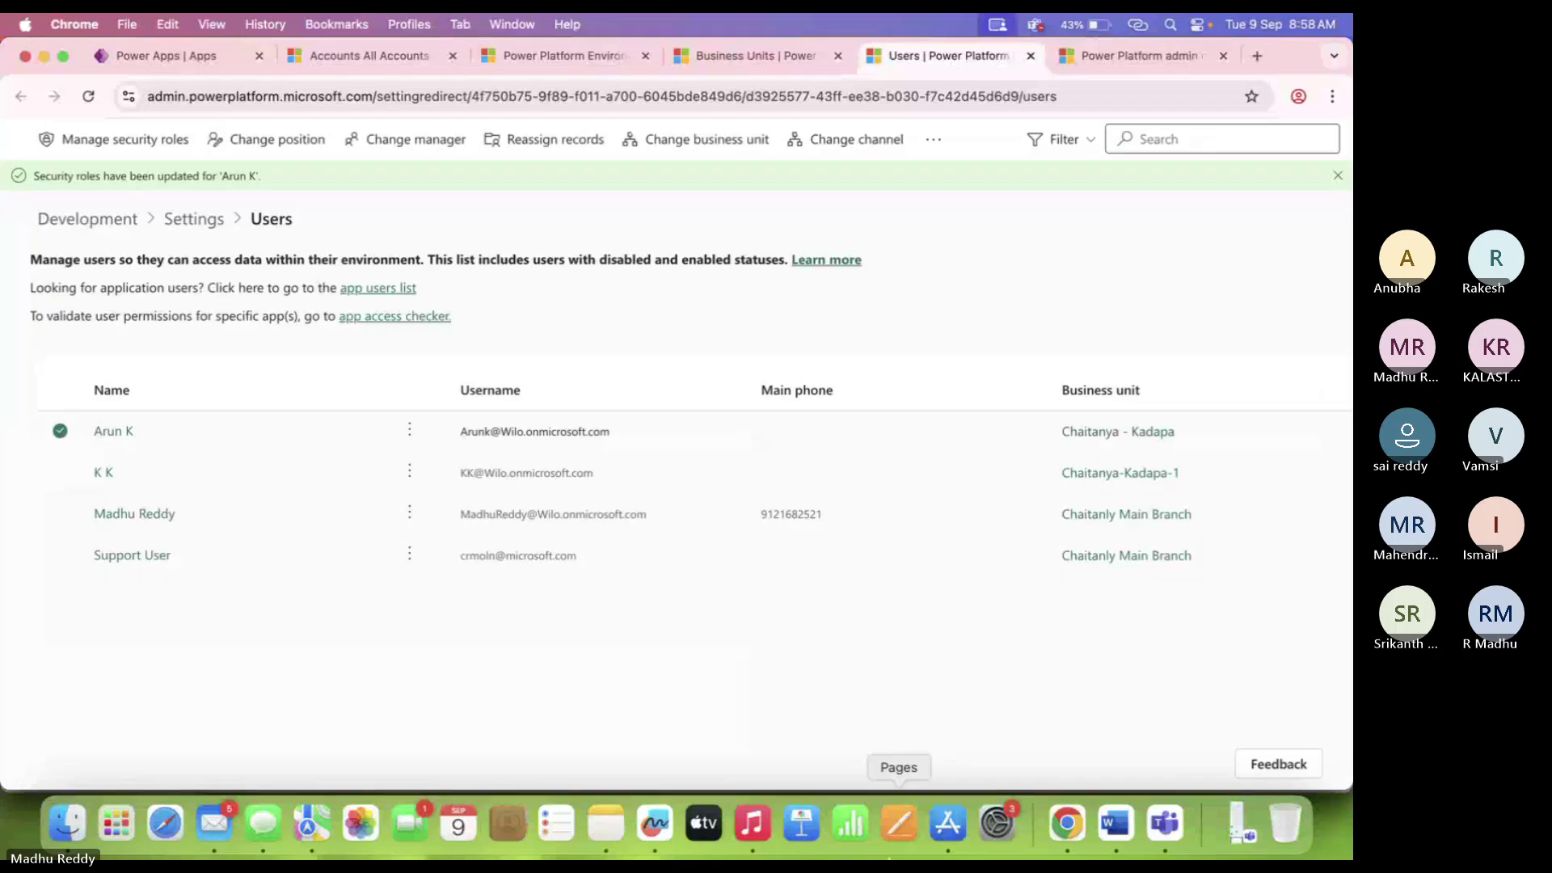
View the account record in the User-2 profile and return to the Admin Login profile.
left_click(1299, 97)
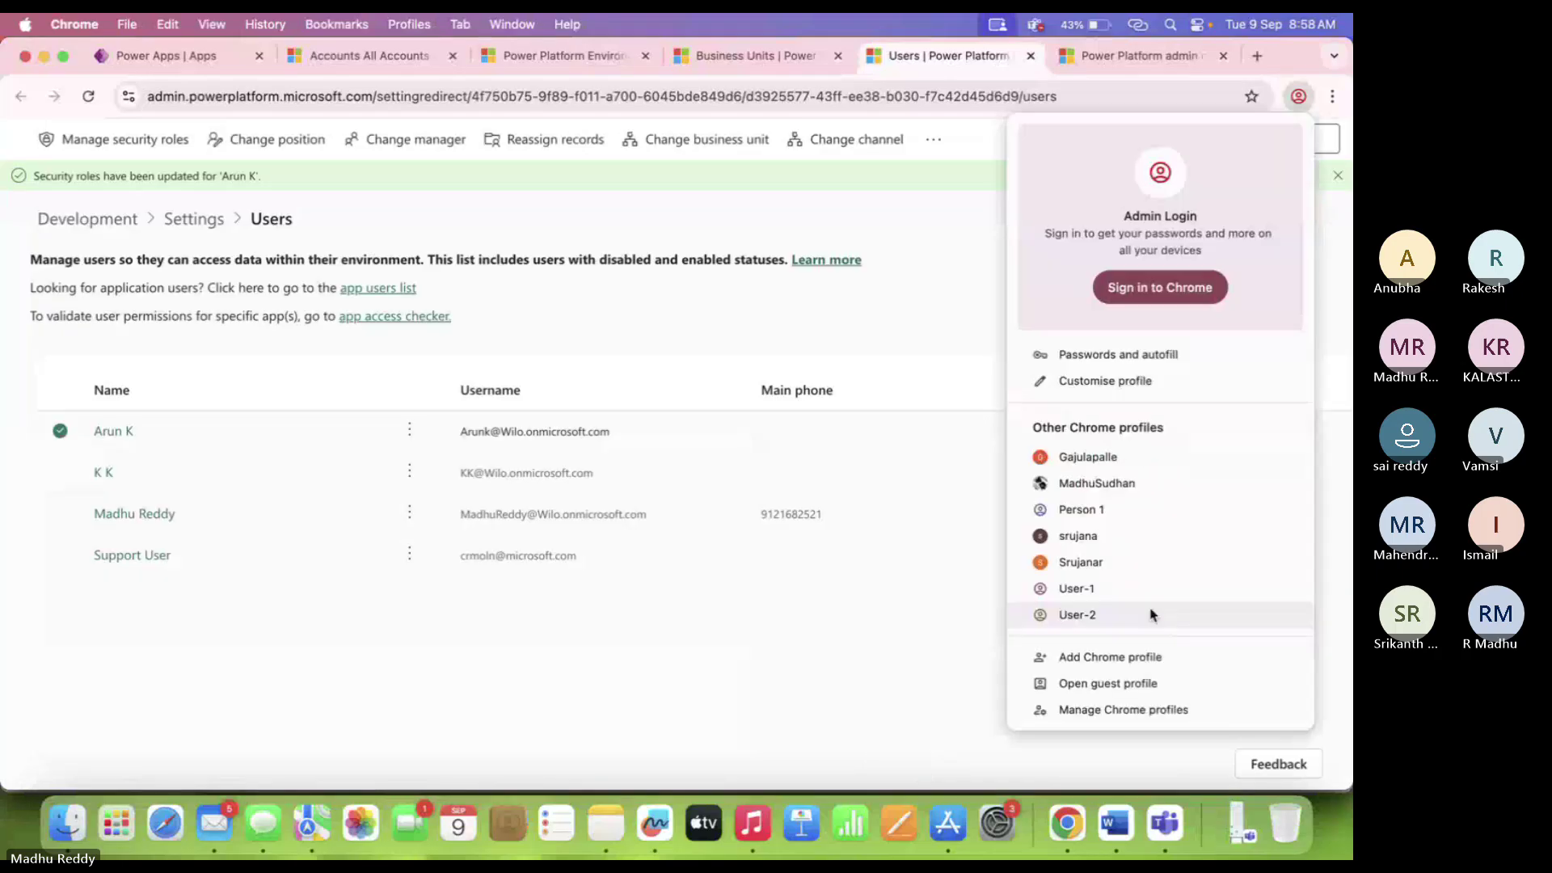
left_click(1077, 614)
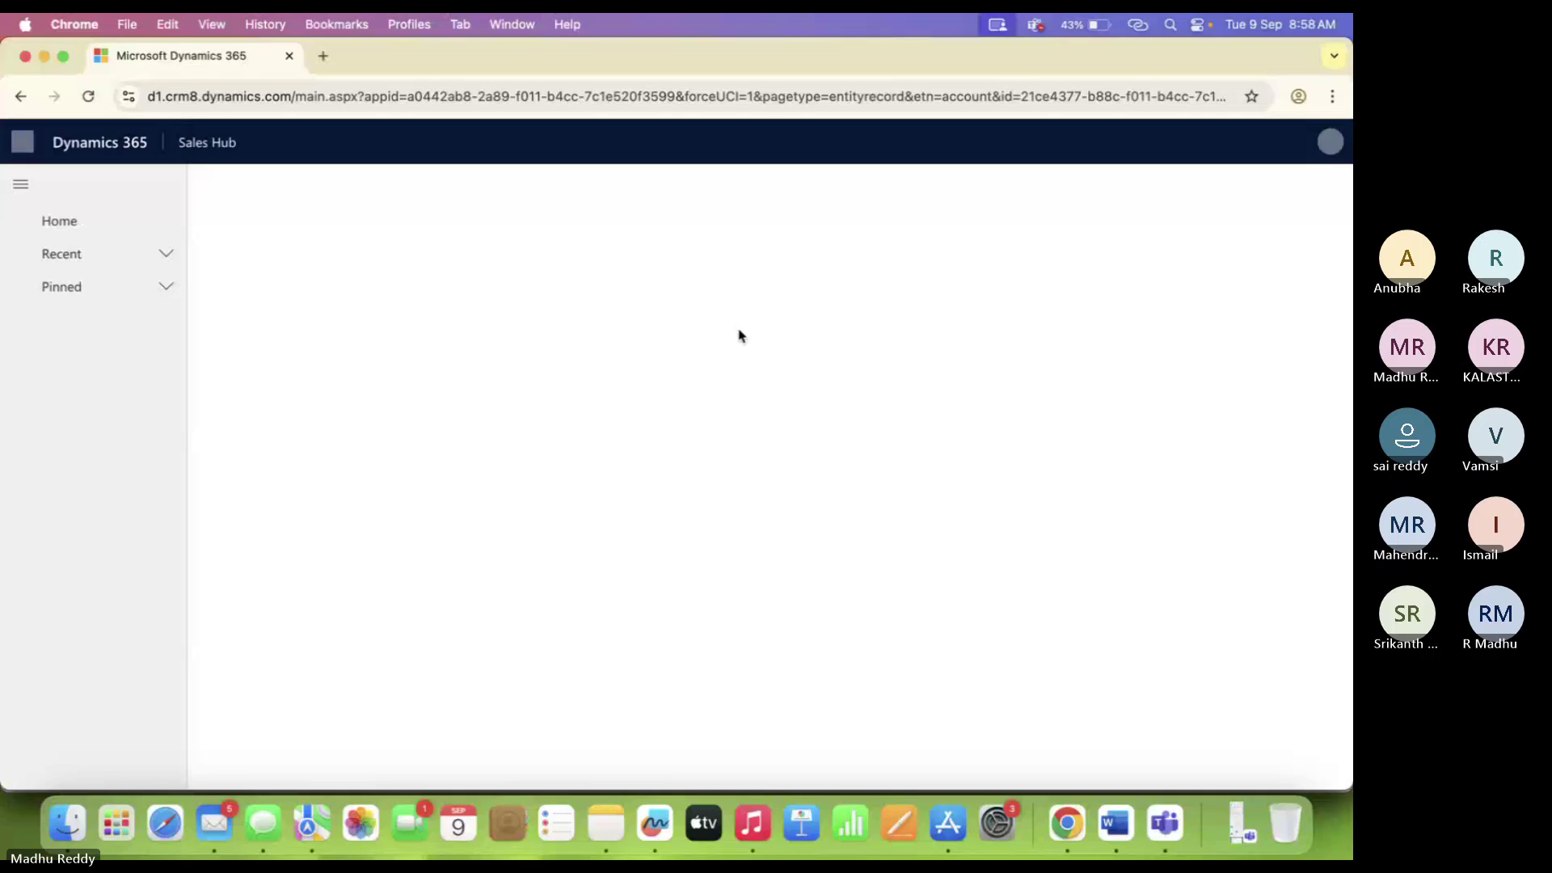
left_click(1296, 99)
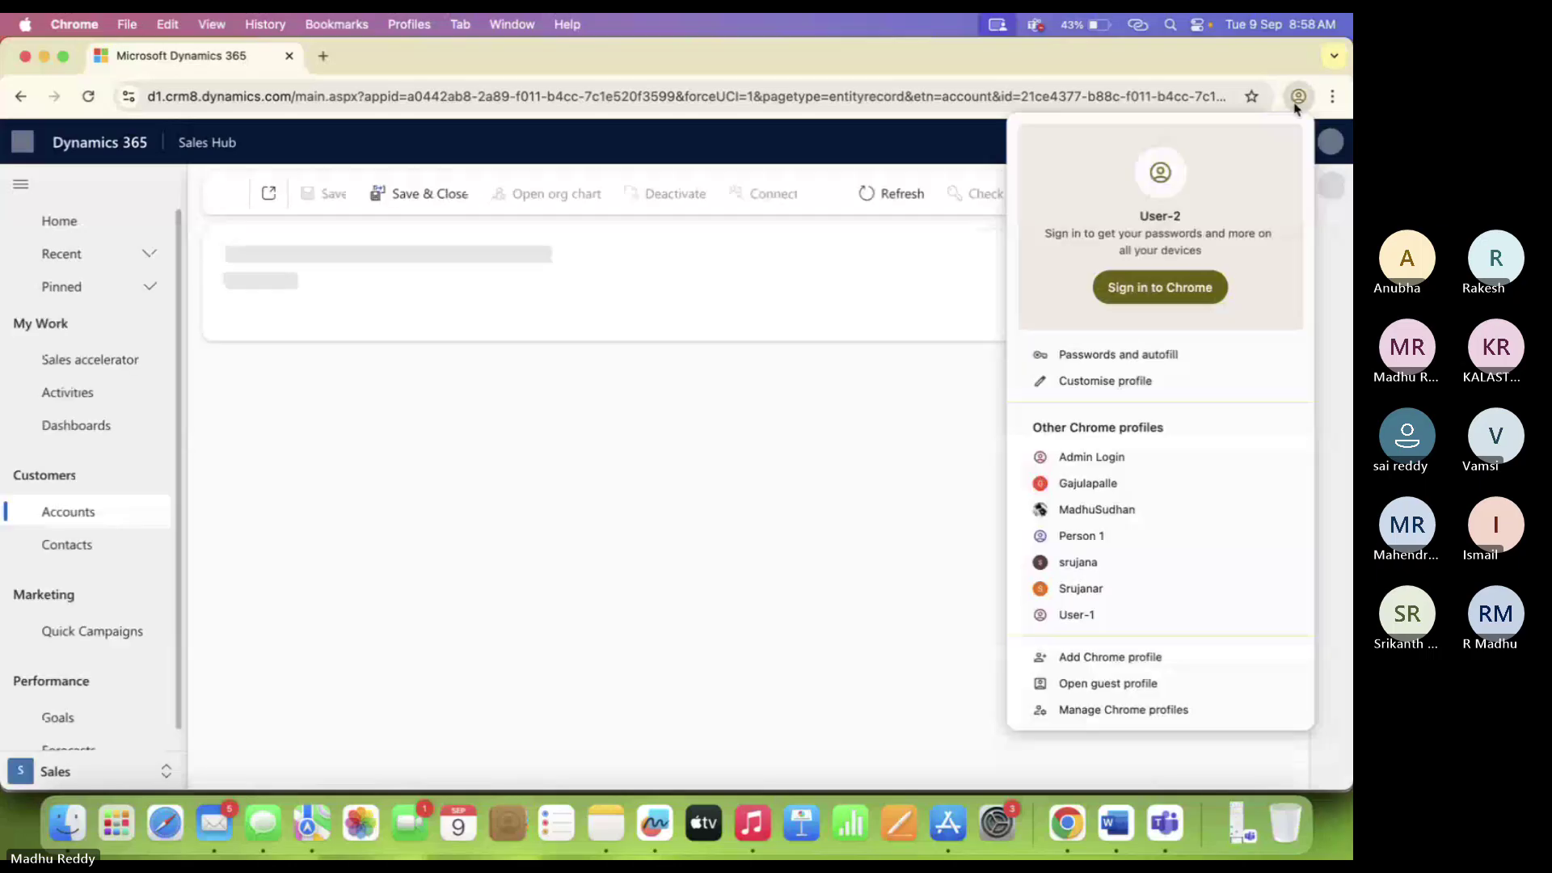
left_click(1114, 459)
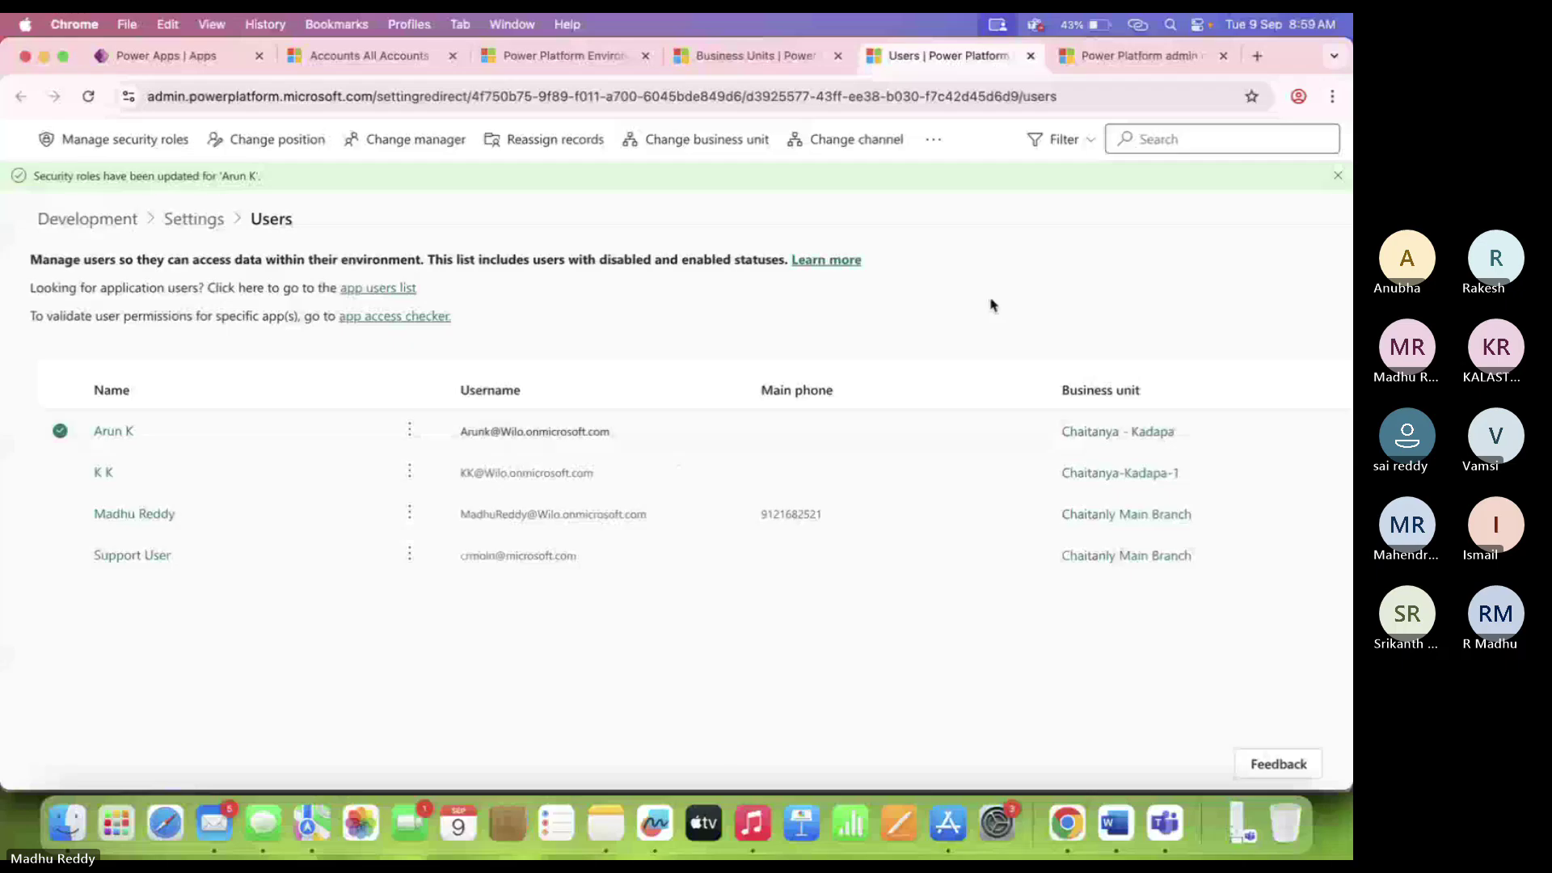
View the Account-6 record in the User-1 profile and review the Training Role's Account privileges in the Admin Login profile.
left_click(1298, 96)
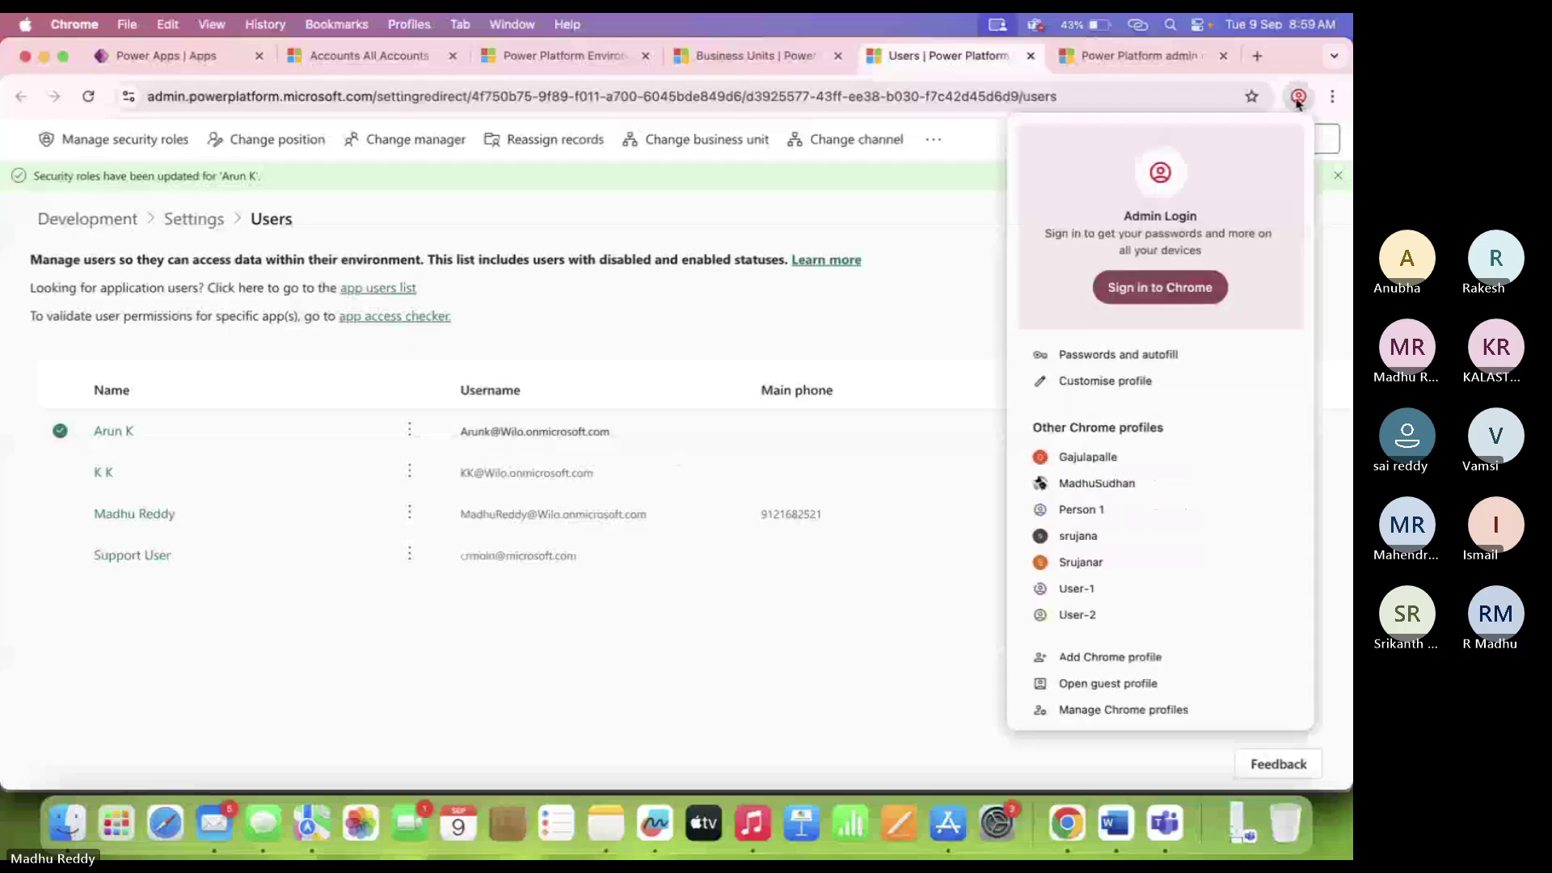
left_click(1081, 590)
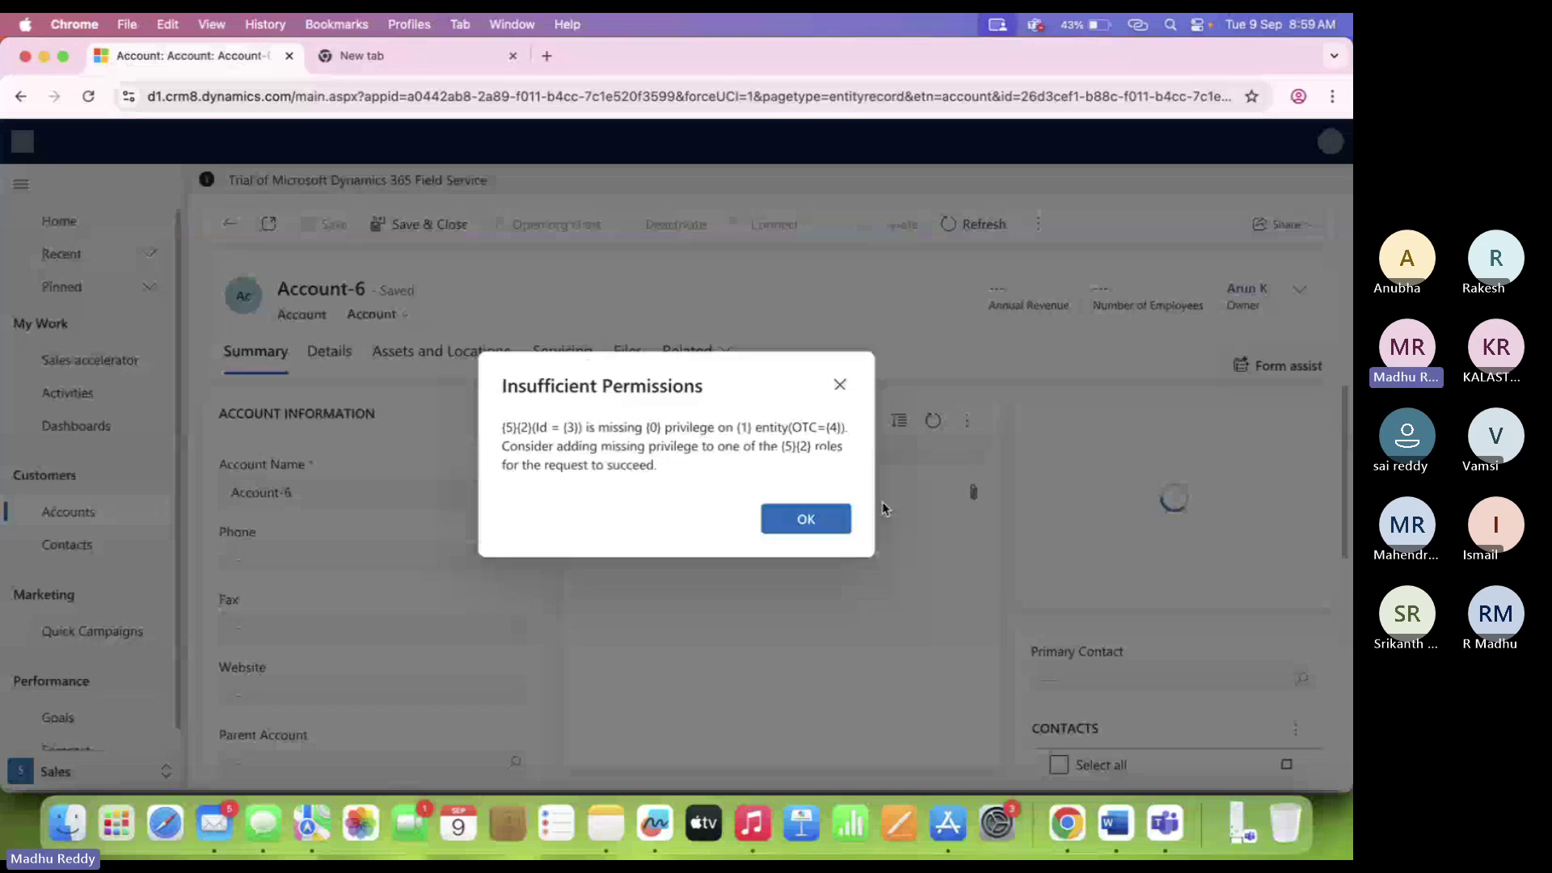
left_click(833, 521)
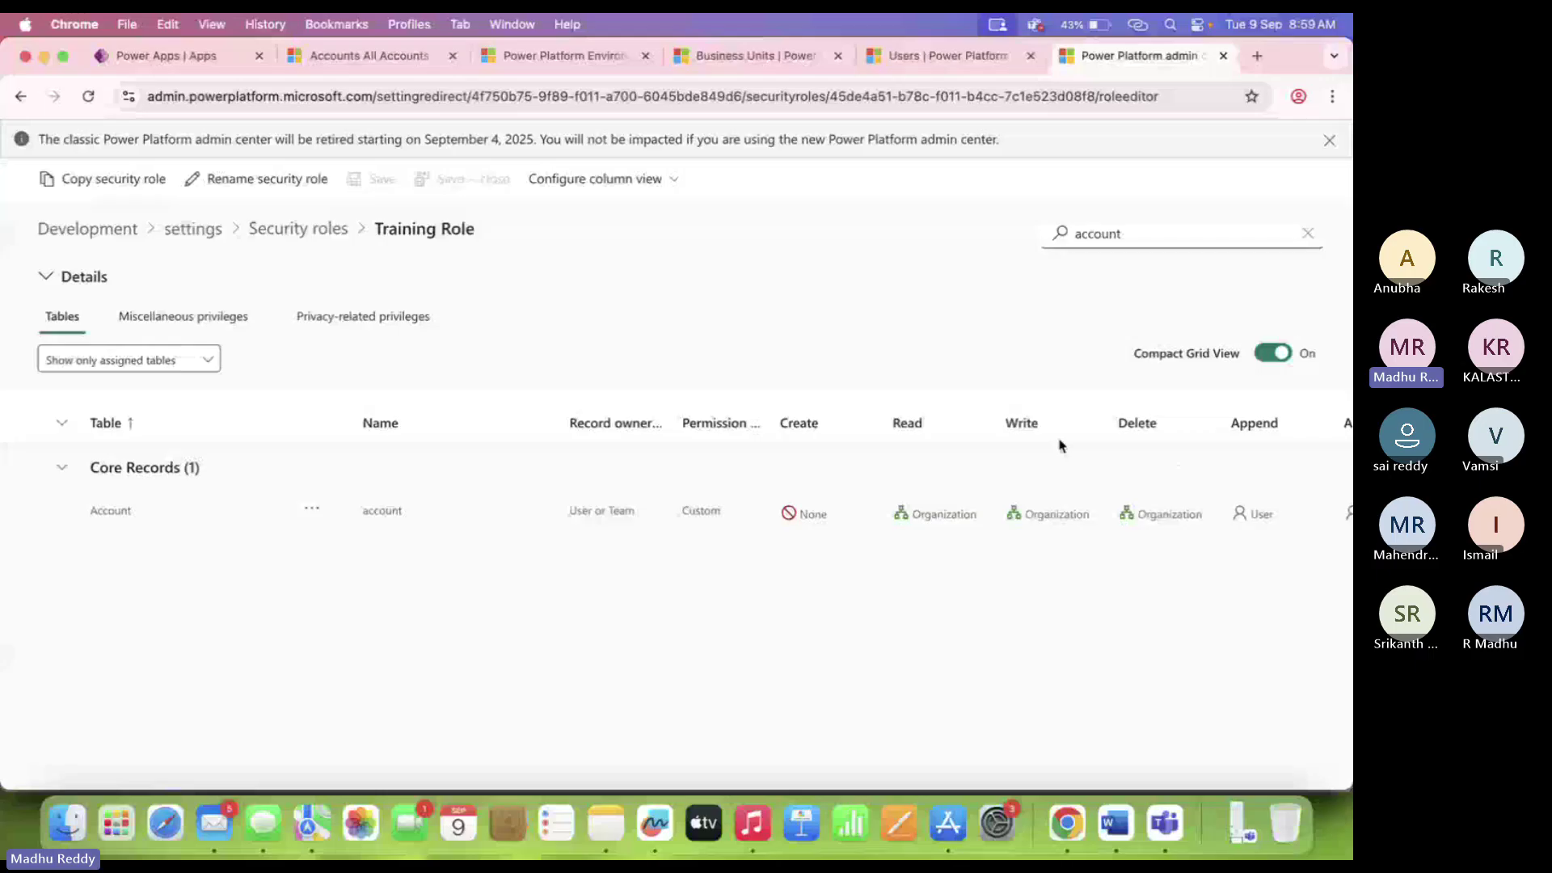
scroll(1062, 446, "right", 4)
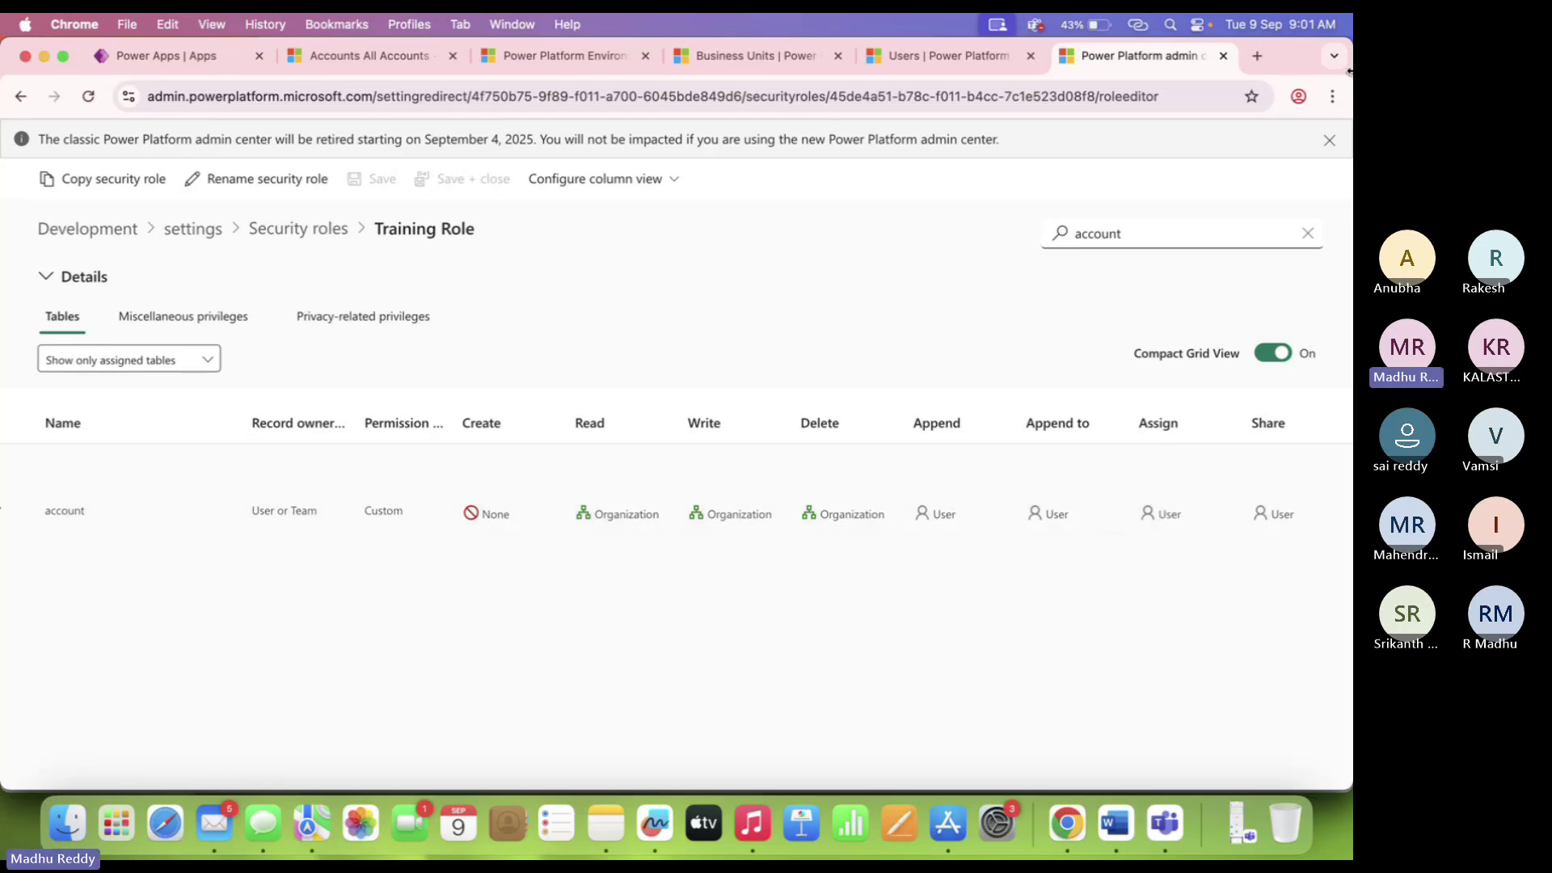
Return to the Account-6 record in the User-1 profile and check which user is signed in.
left_click(1300, 96)
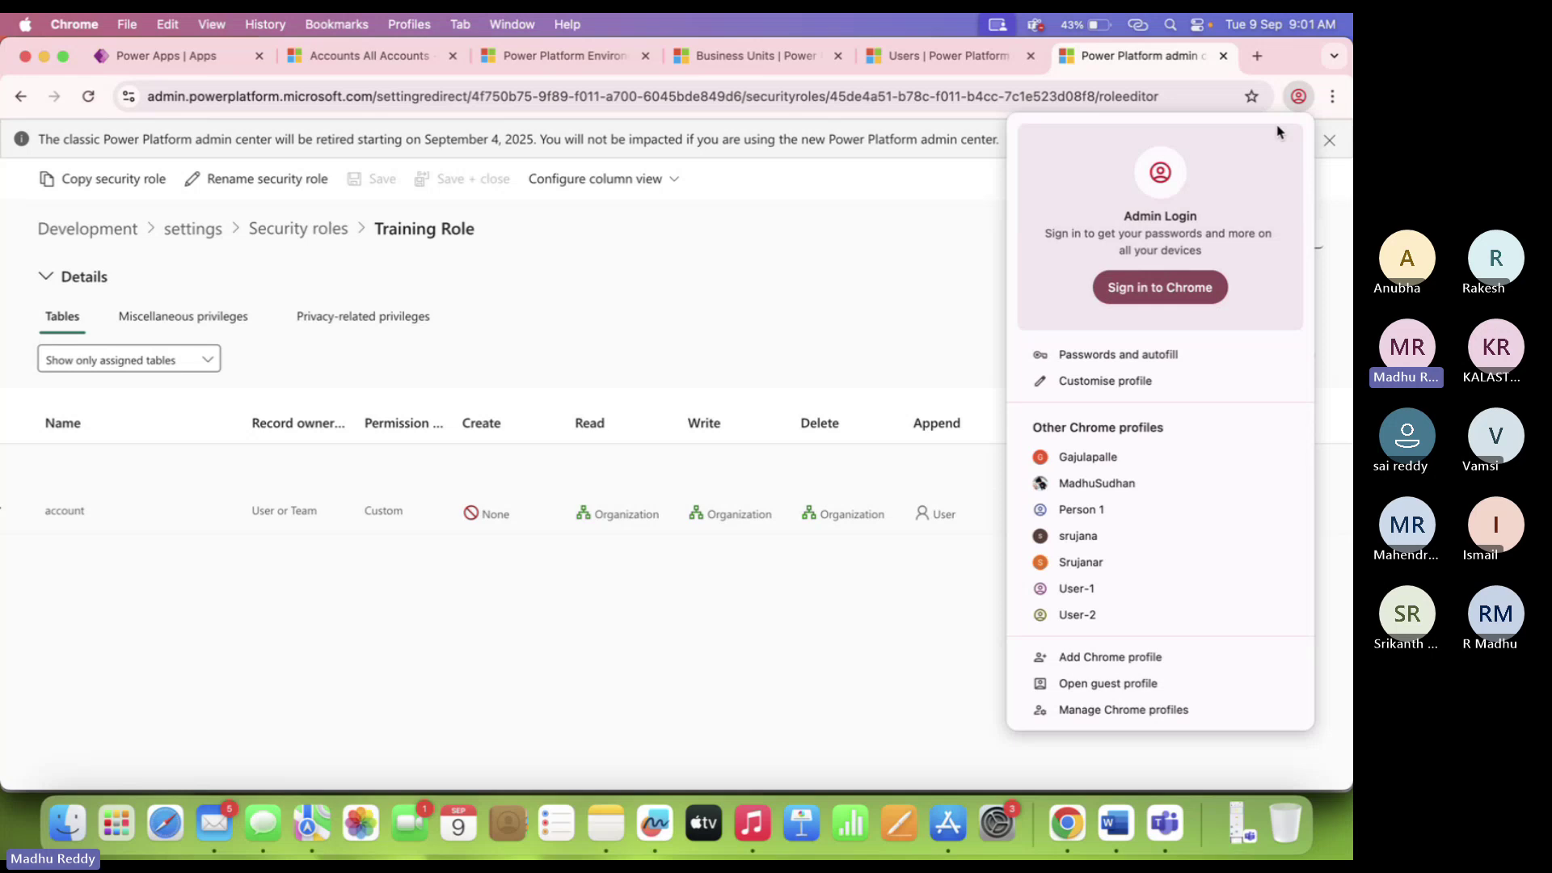
left_click(1105, 614)
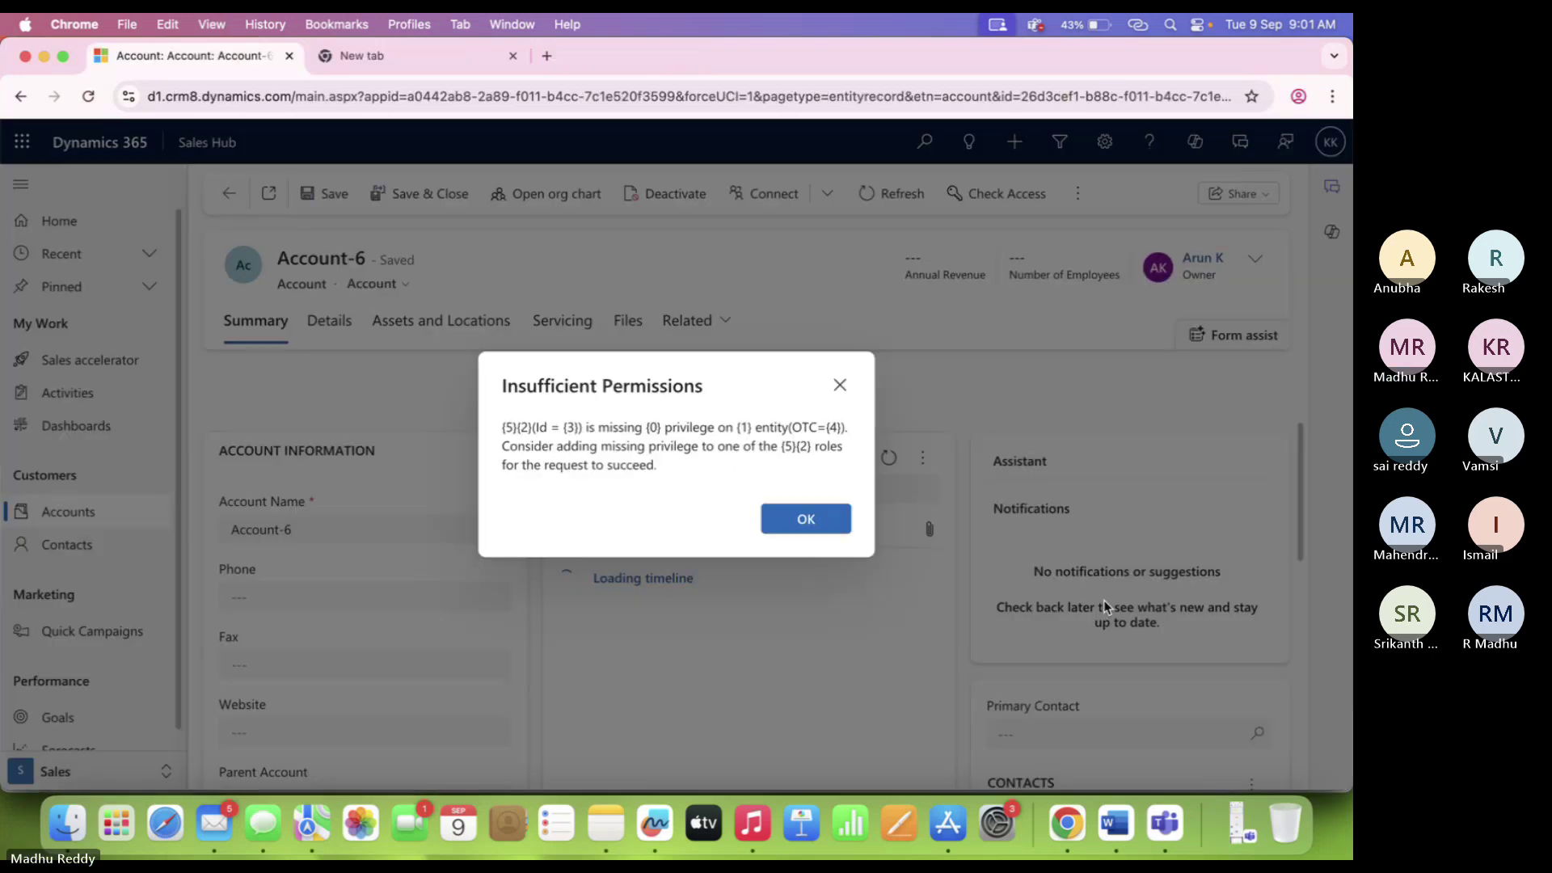
left_click(805, 525)
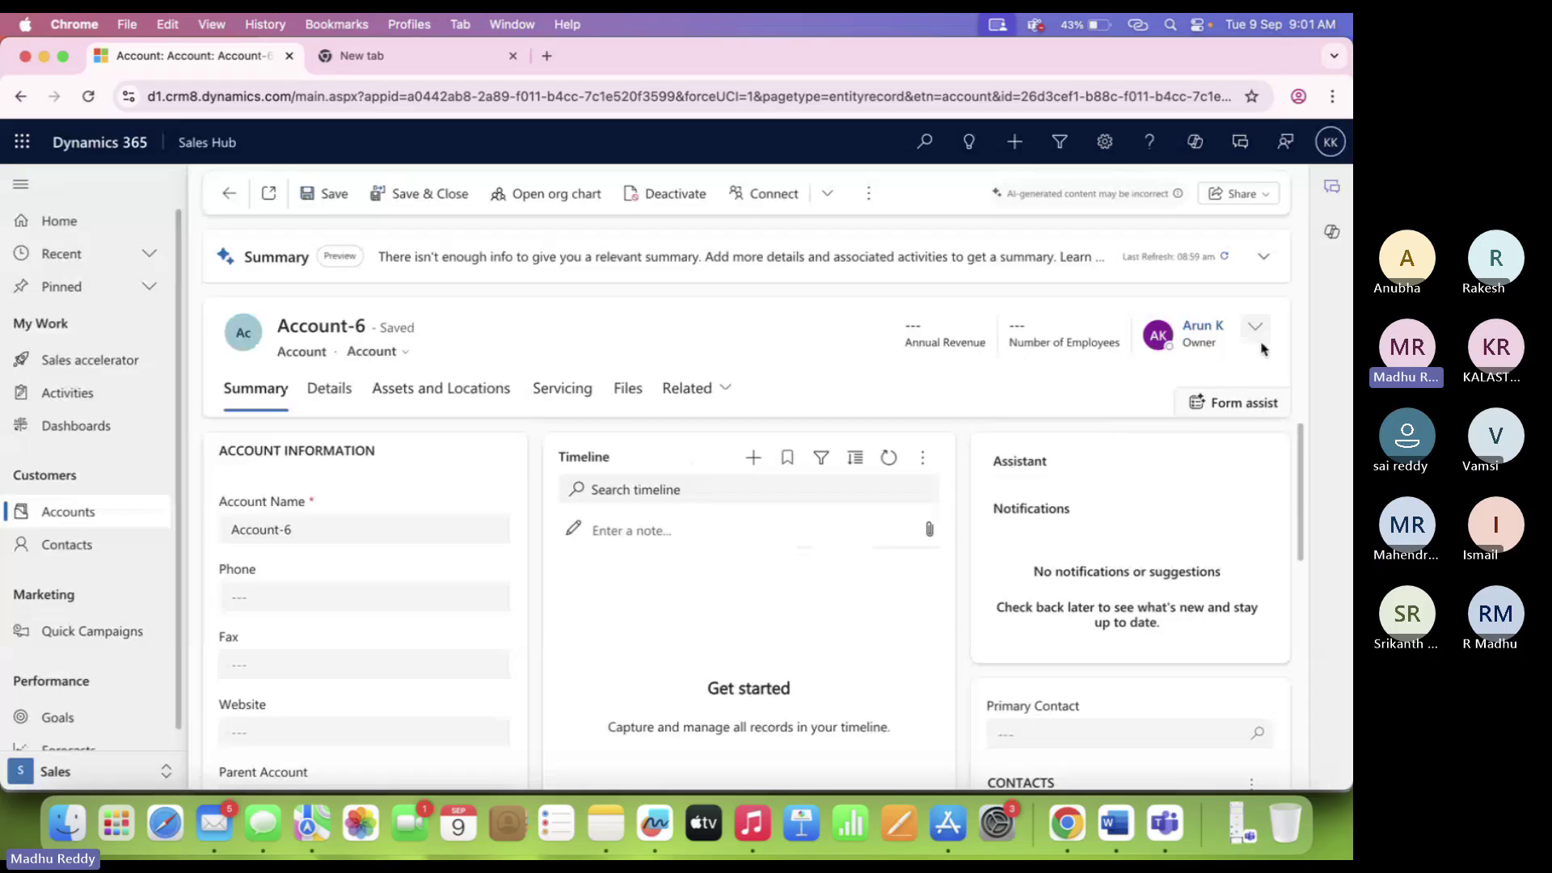
left_click(1331, 143)
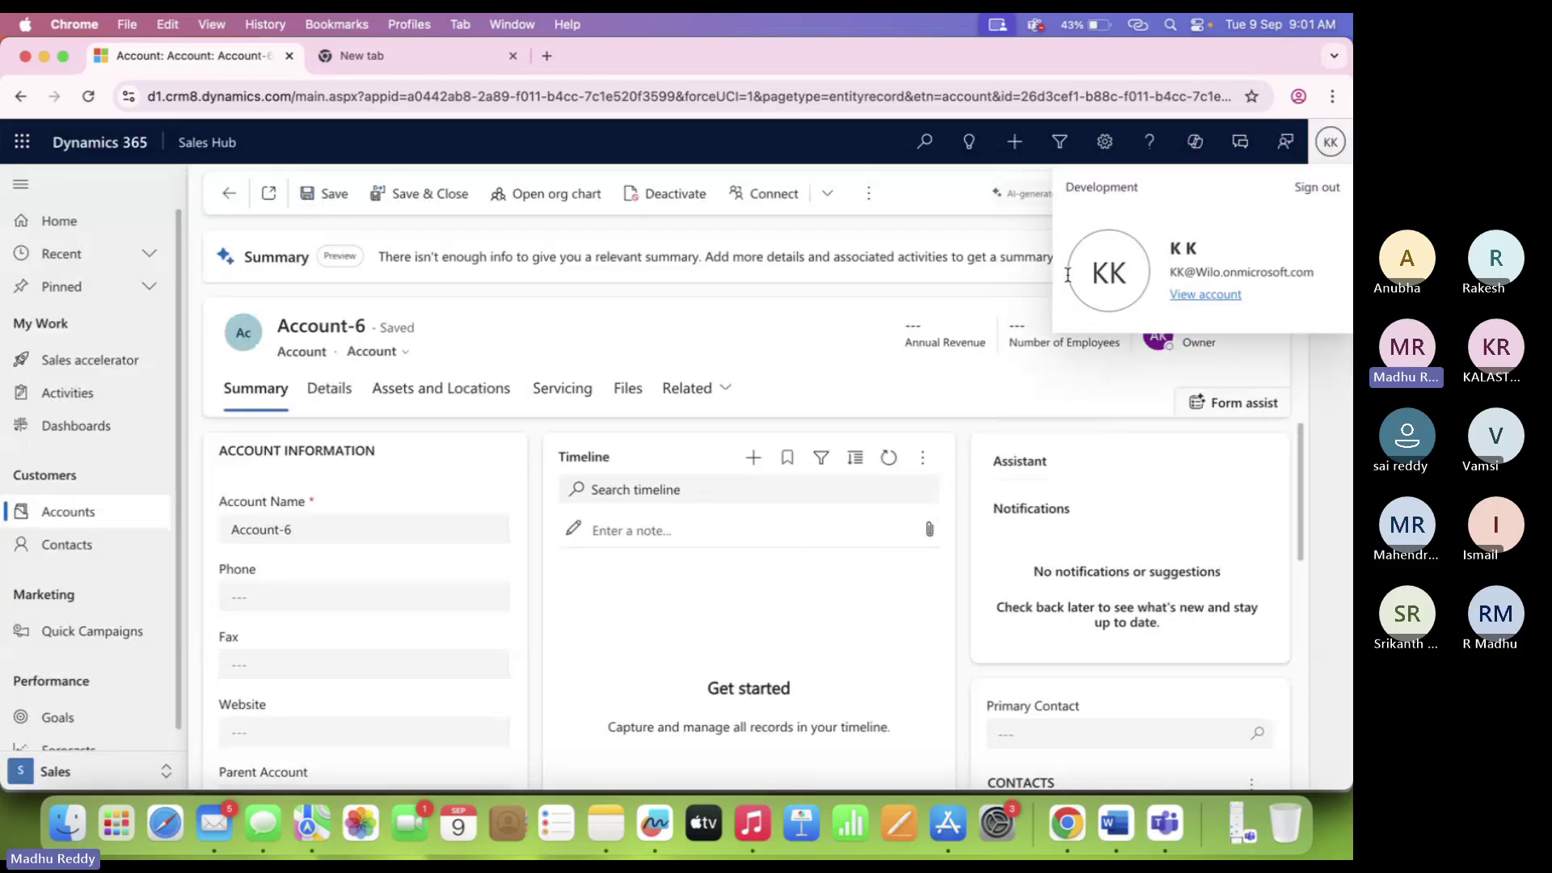
left_click(863, 380)
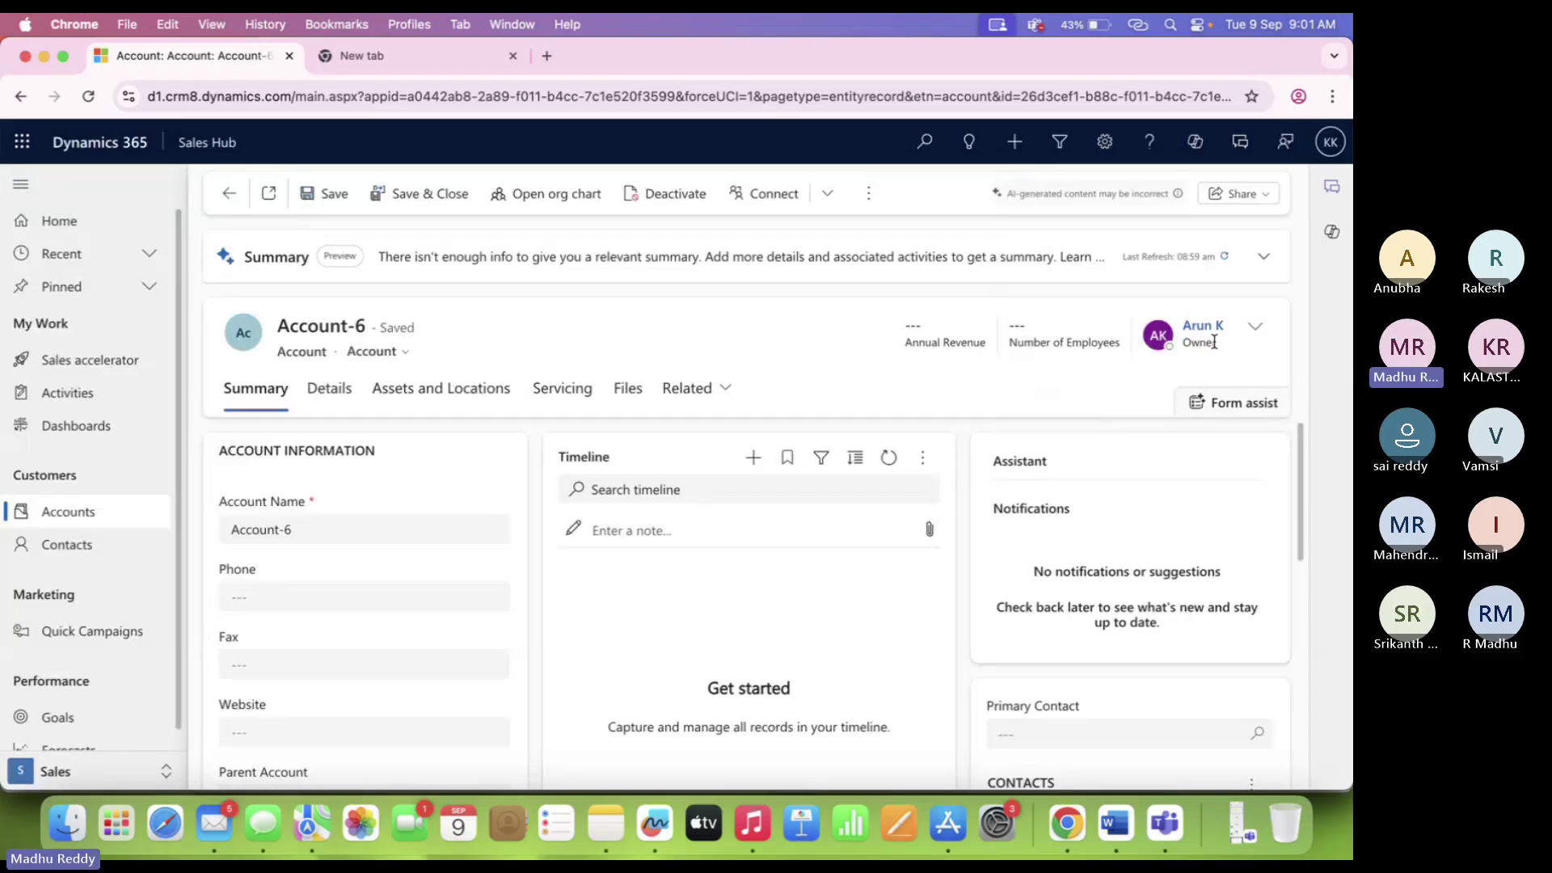
Look through the additional commands of the Account-6 record for an Assign option.
left_click(869, 193)
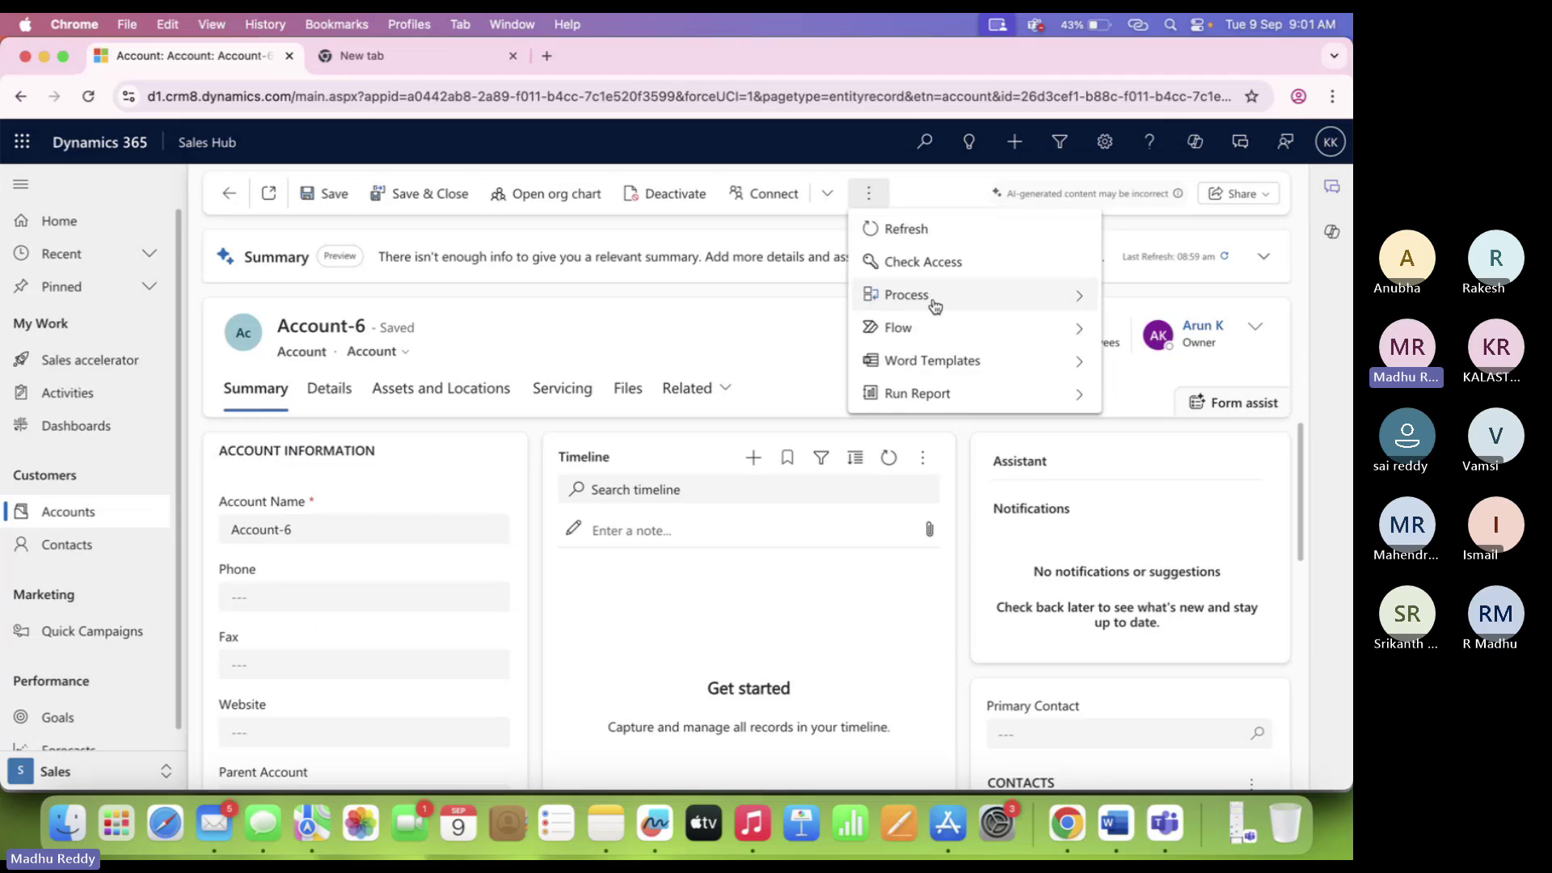
left_click(661, 331)
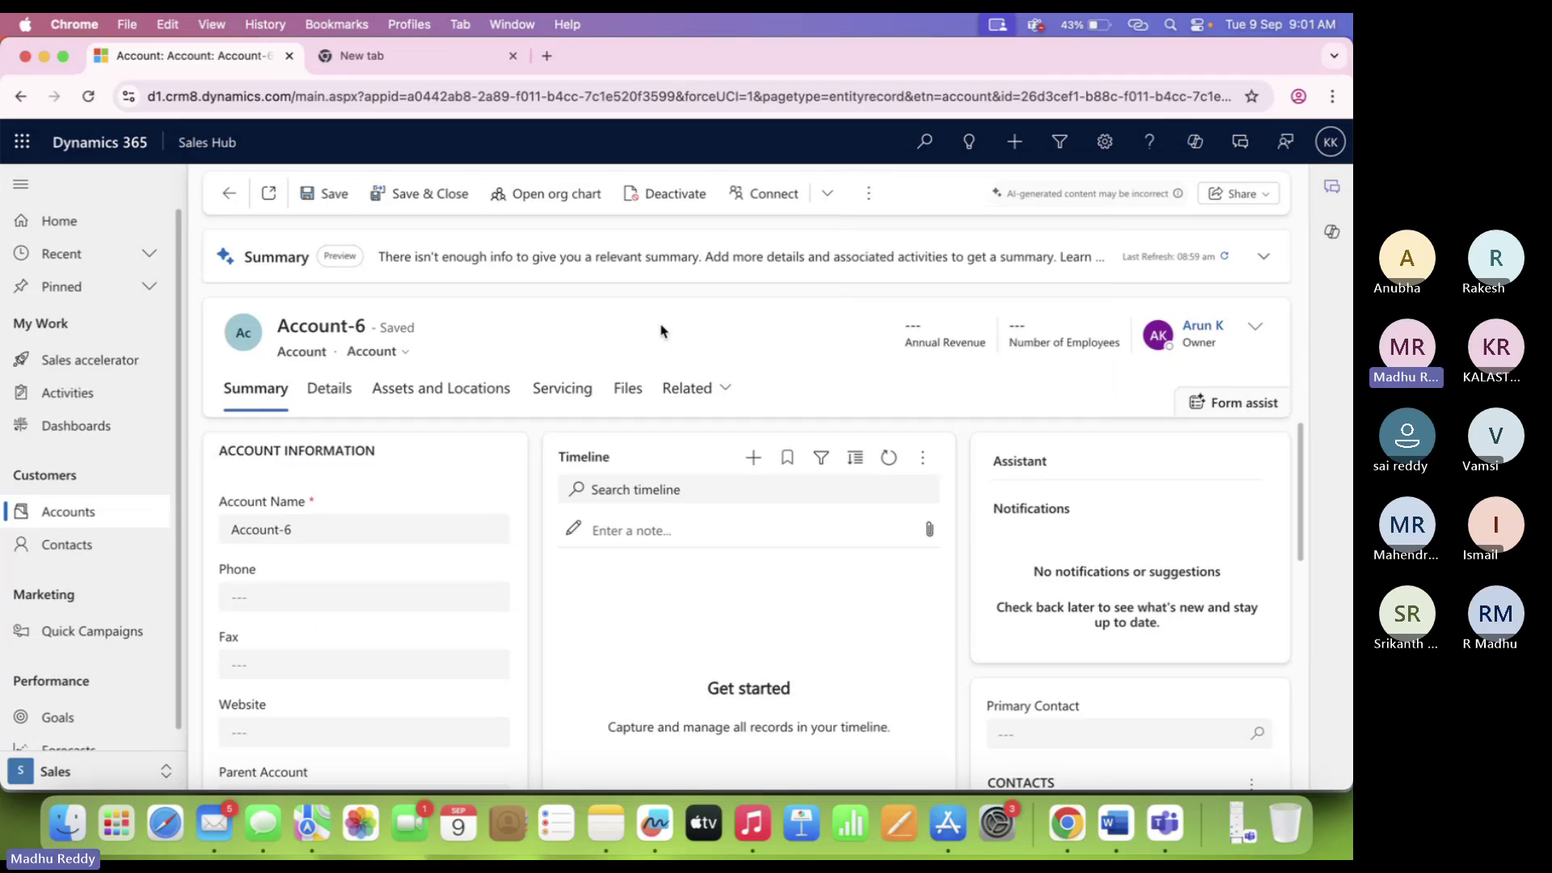
left_click(879, 195)
left_click(523, 312)
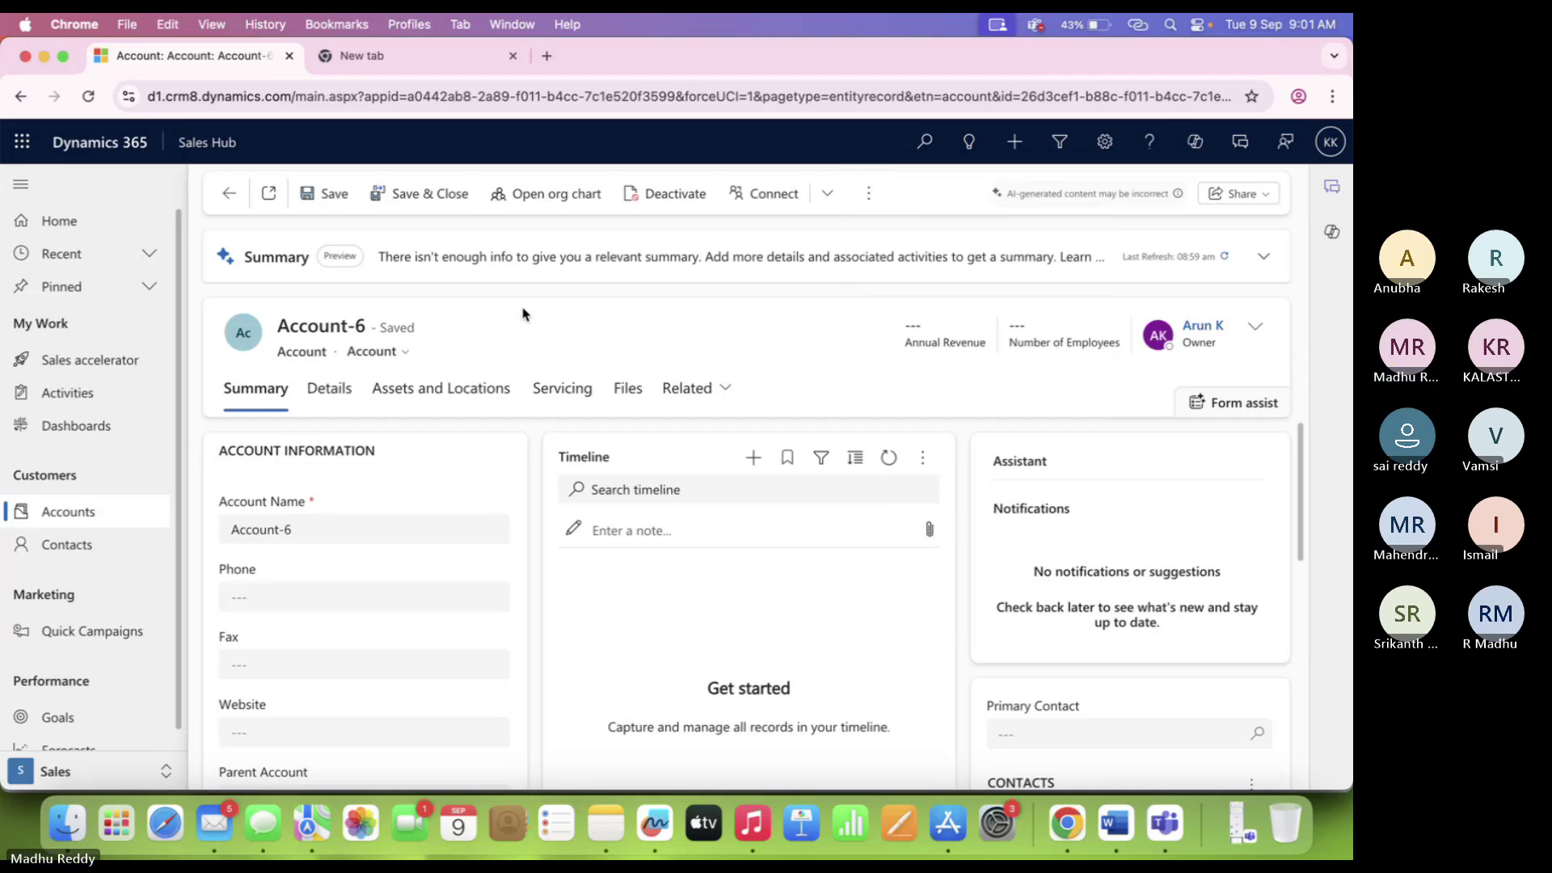
Reload the All Accounts list and open the Account-1 record.
left_click(68, 512)
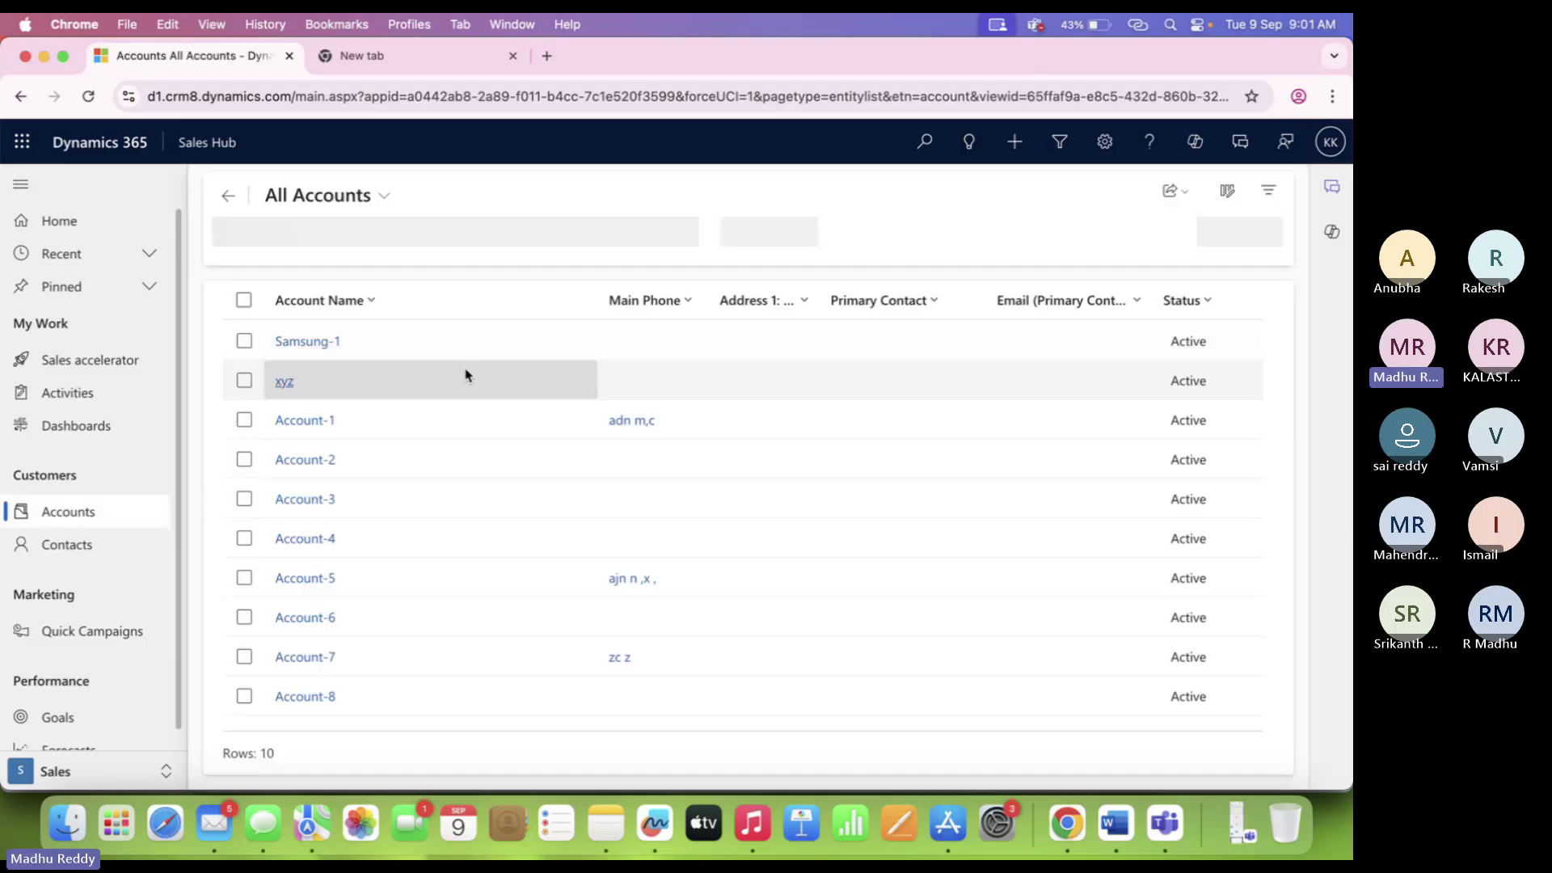
left_click(455, 423)
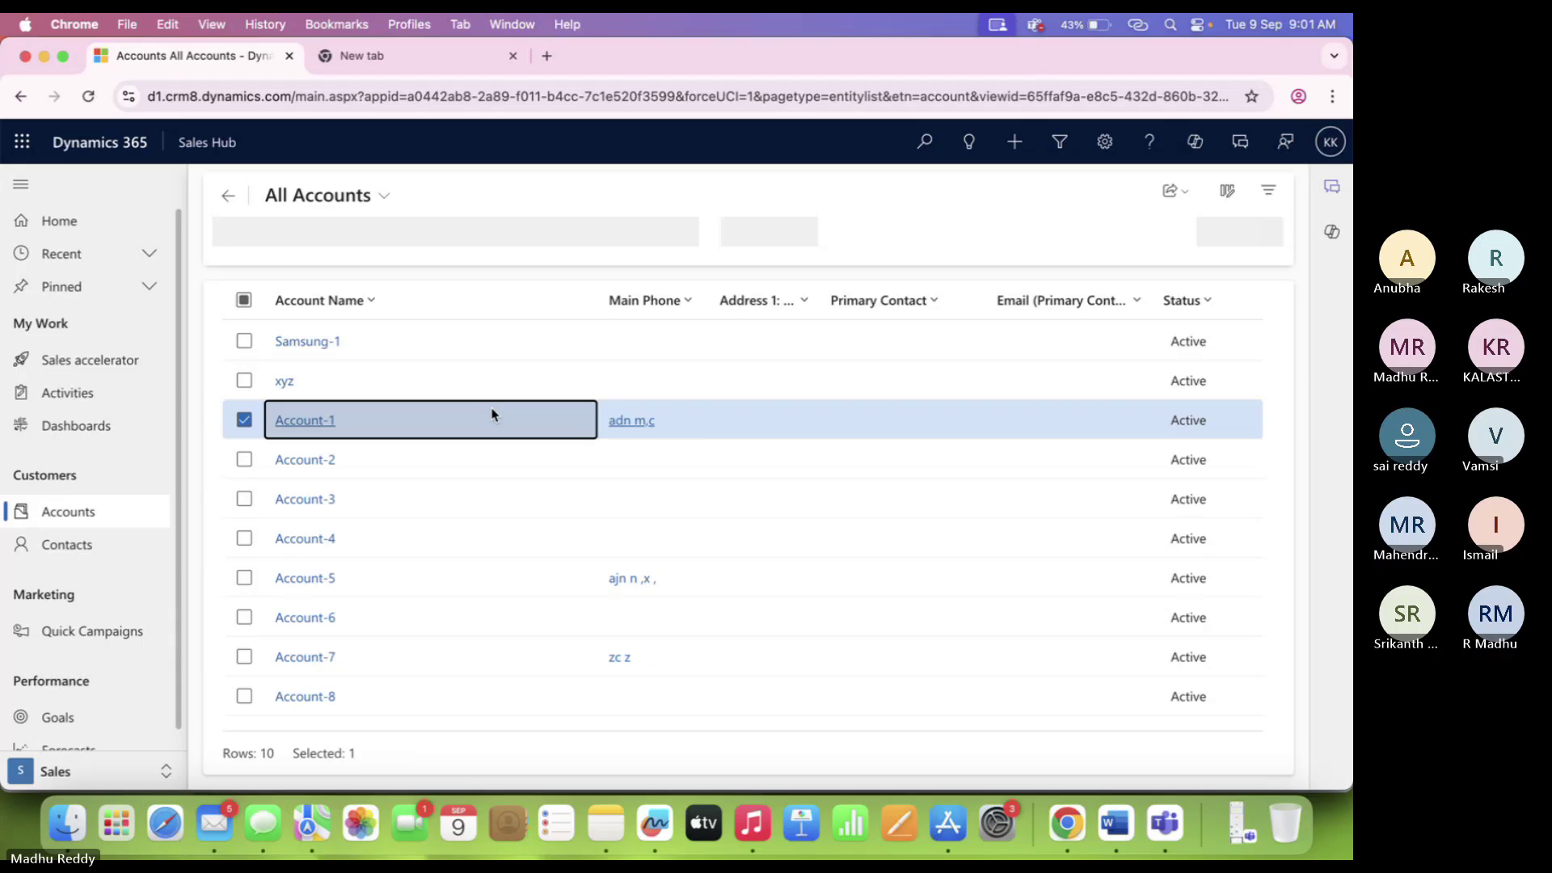
left_click(88, 98)
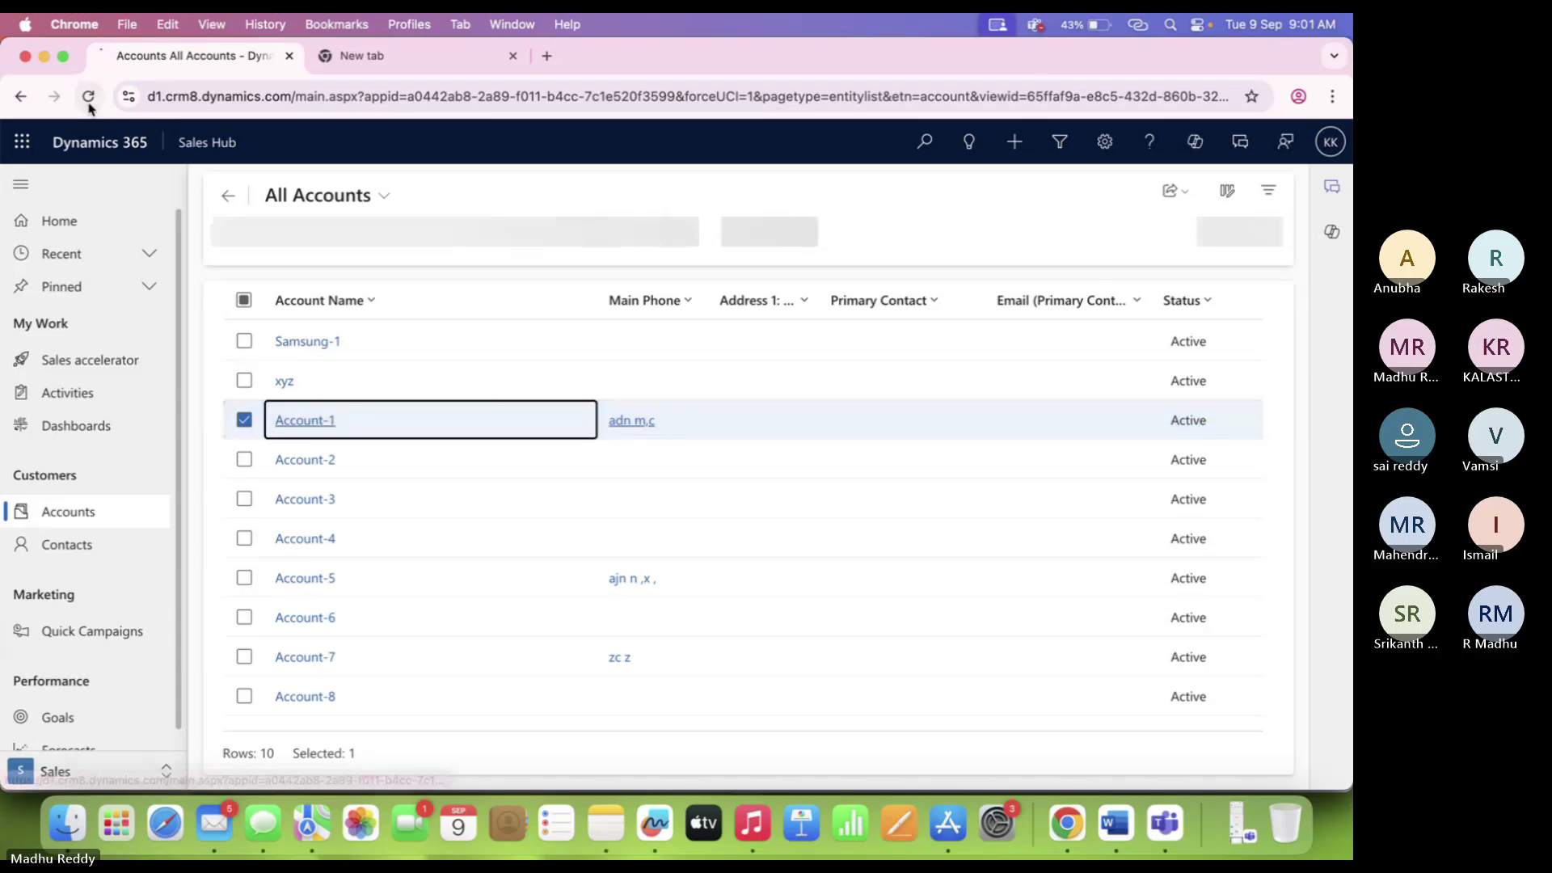
left_click(88, 98)
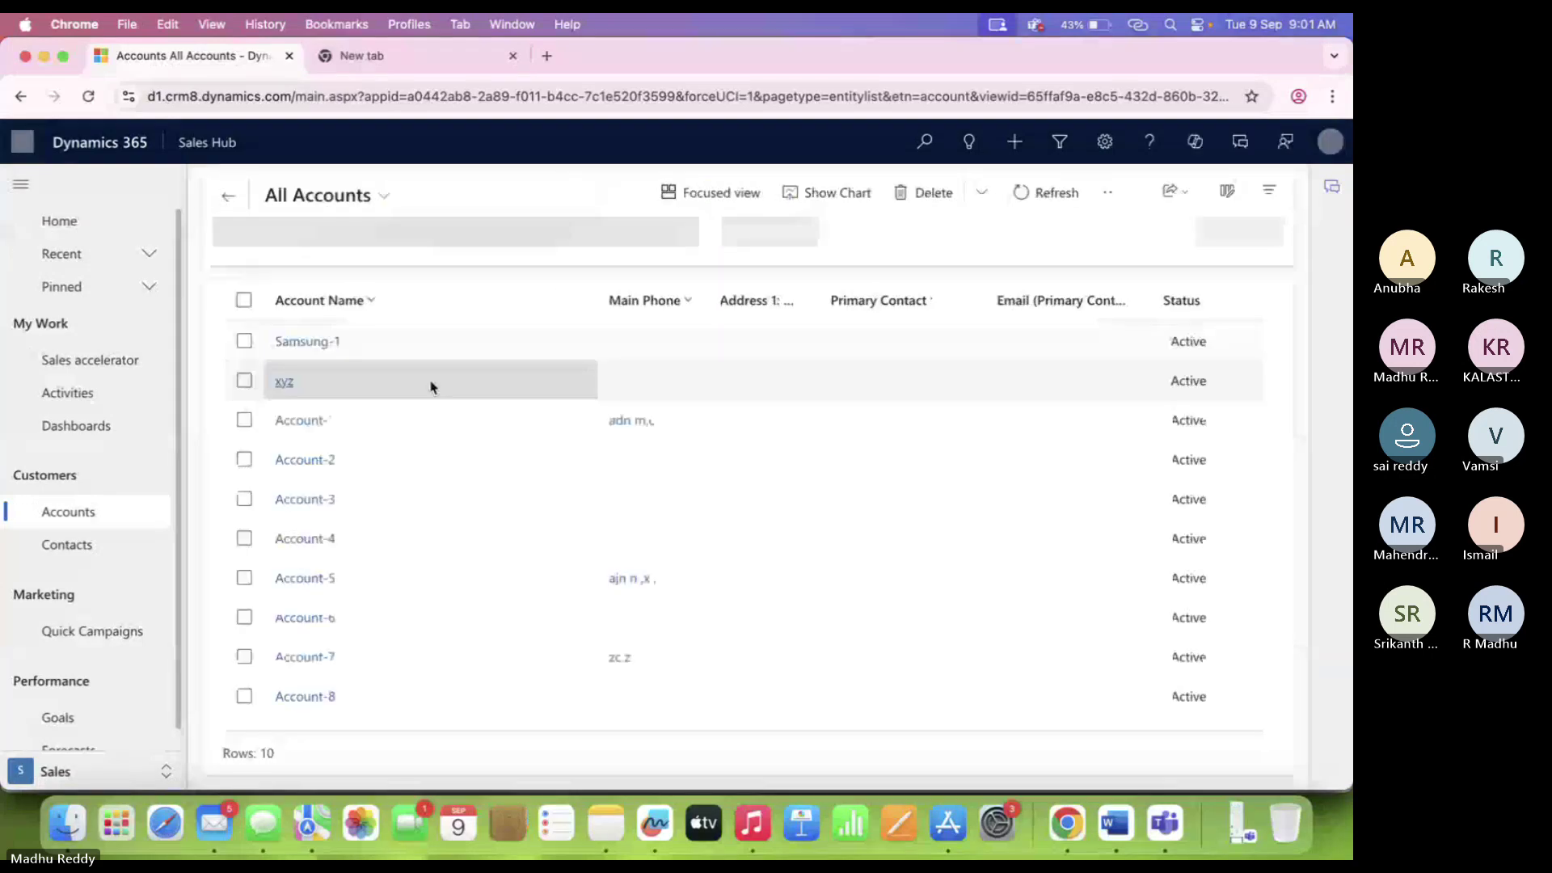
left_click(431, 439)
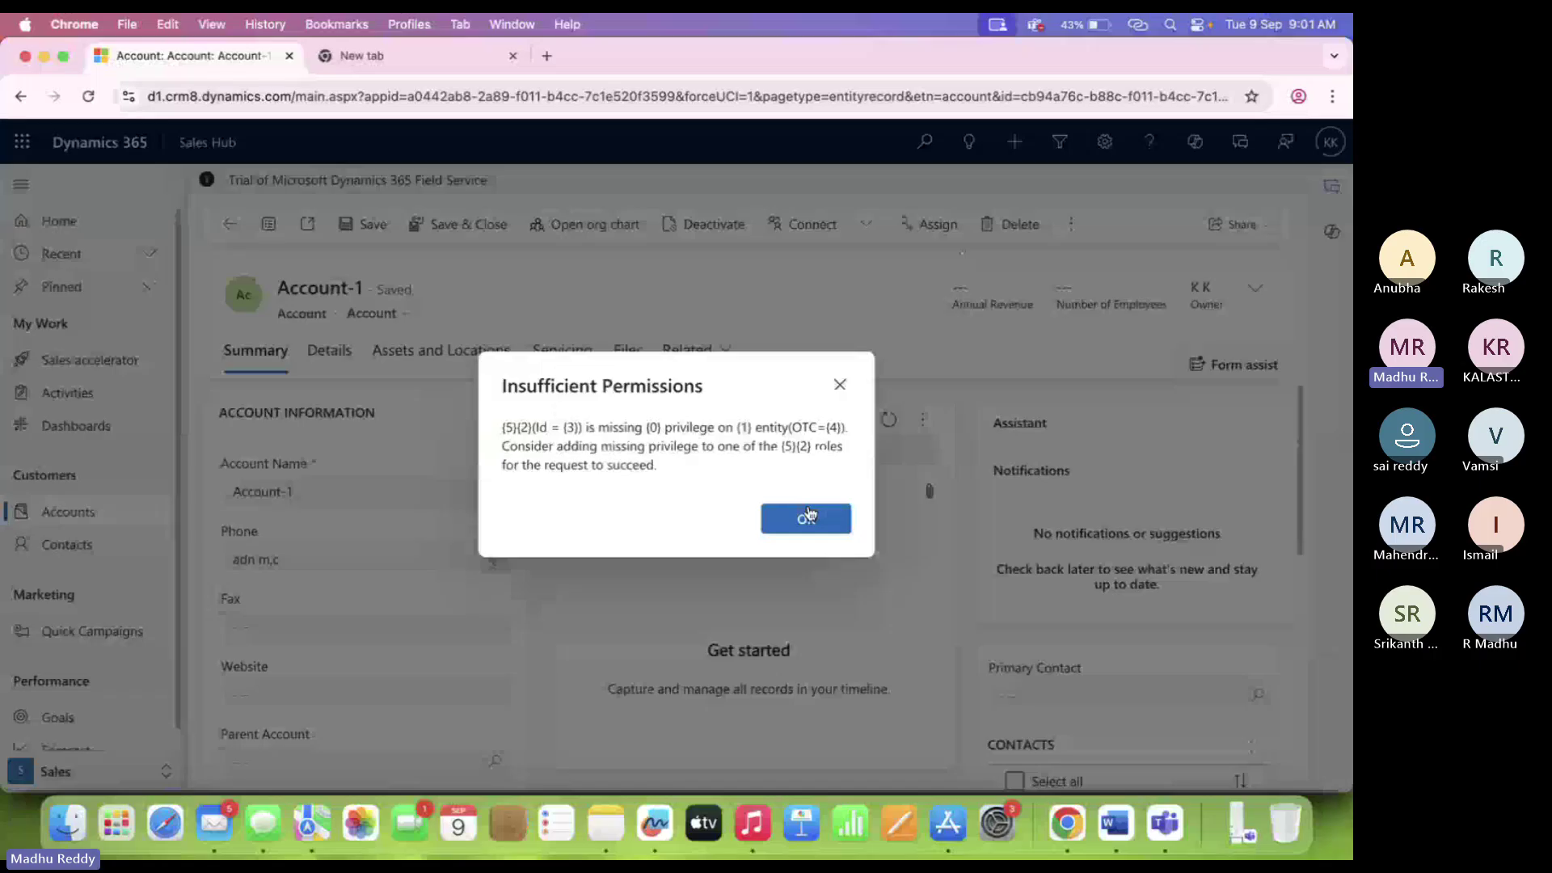
left_click(807, 518)
Assign Account-1 to a user or team, choosing the user from the Chaitanya - Kadapa business unit.
left_click(931, 226)
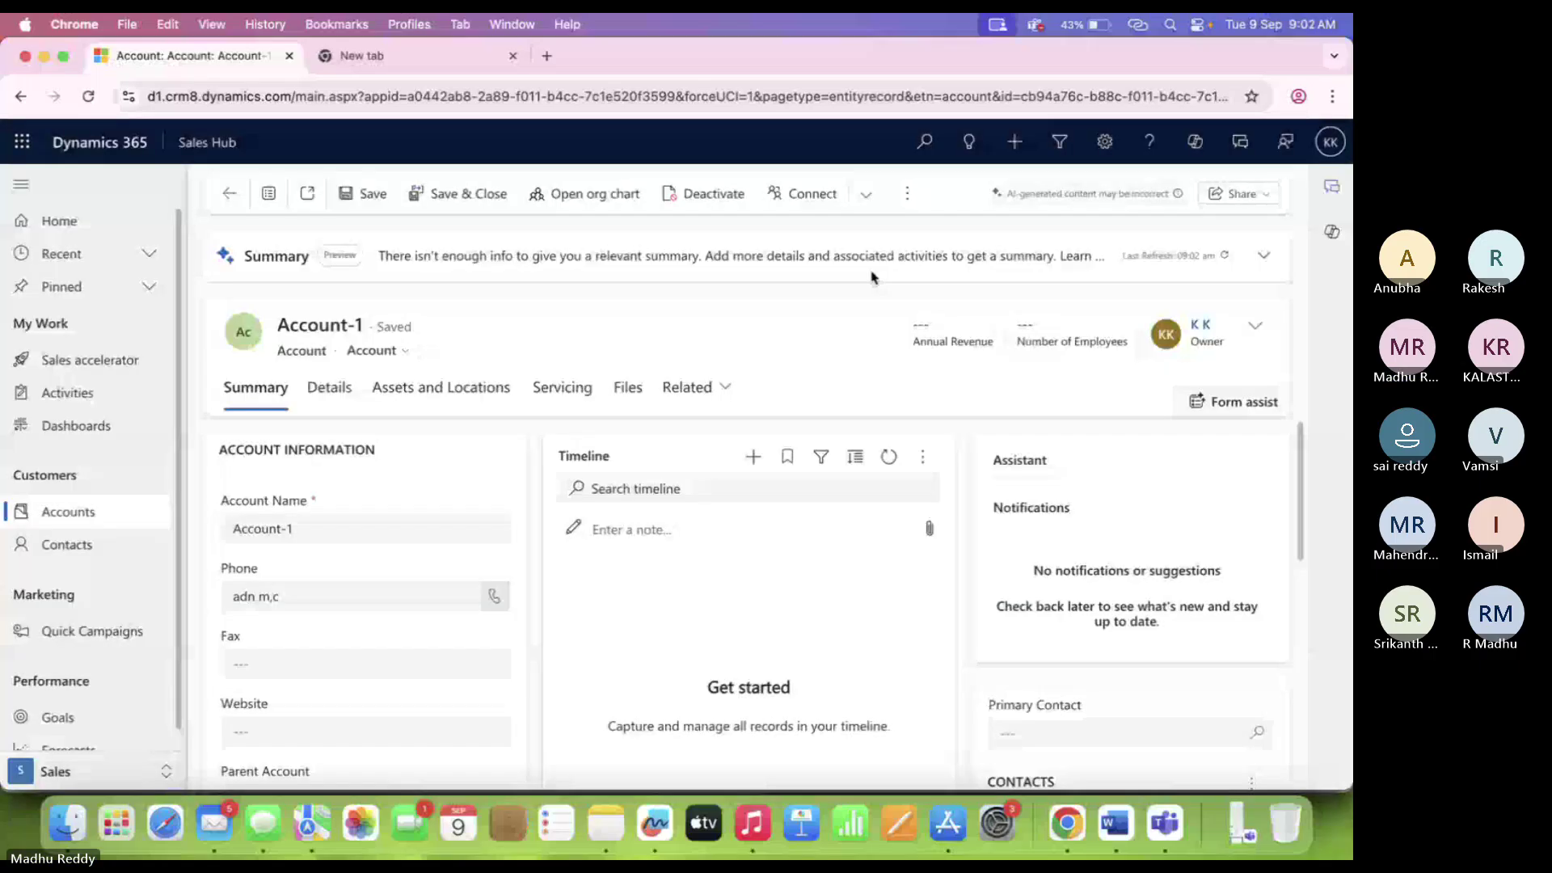
left_click(907, 194)
left_click(954, 237)
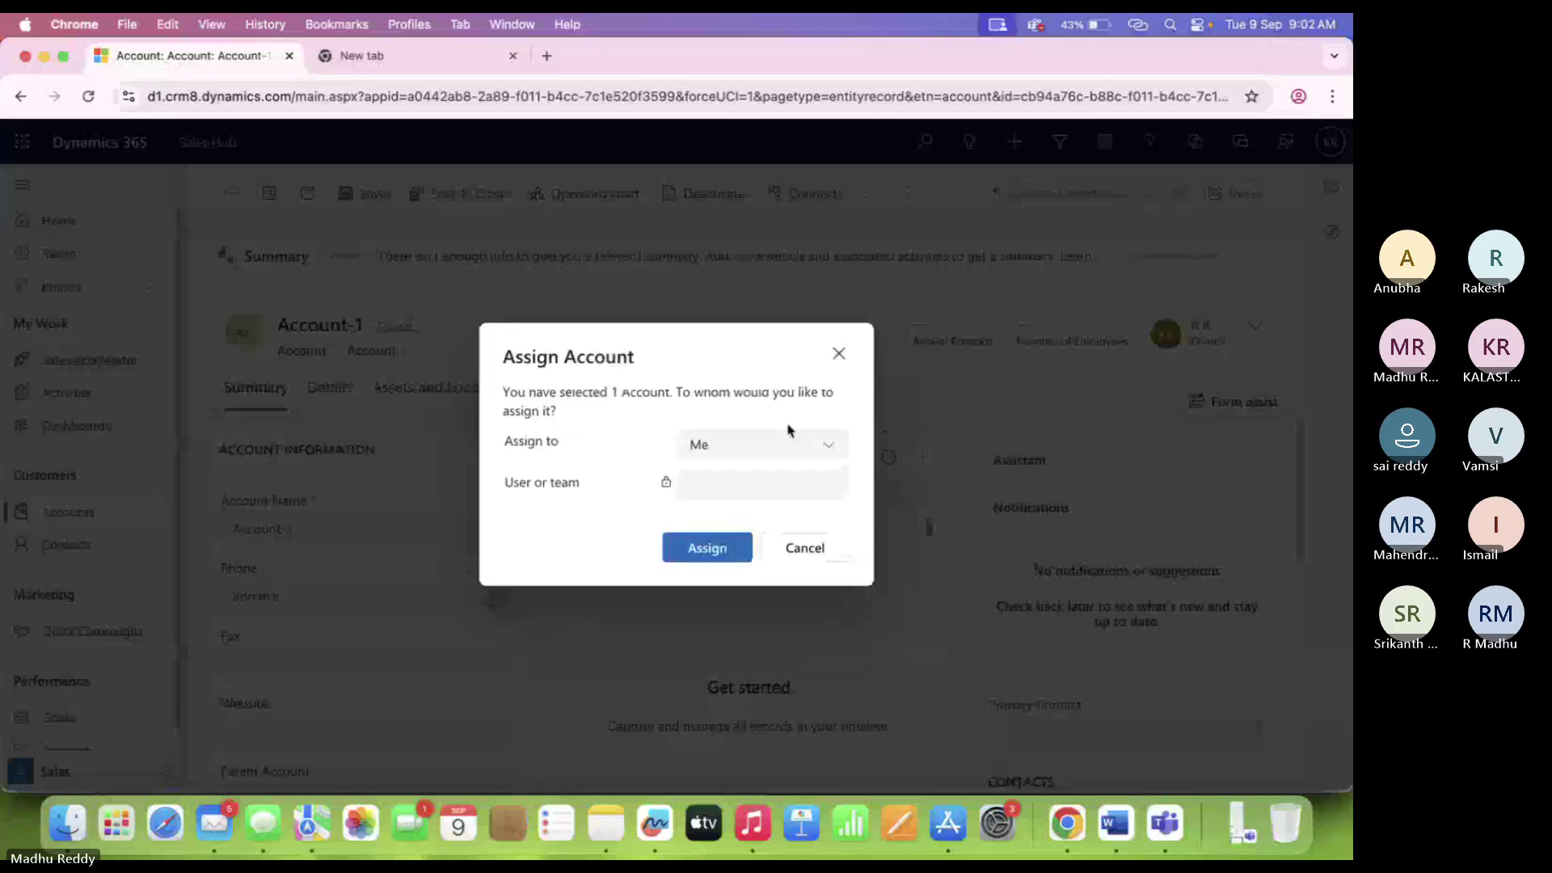
left_click(779, 445)
left_click(735, 510)
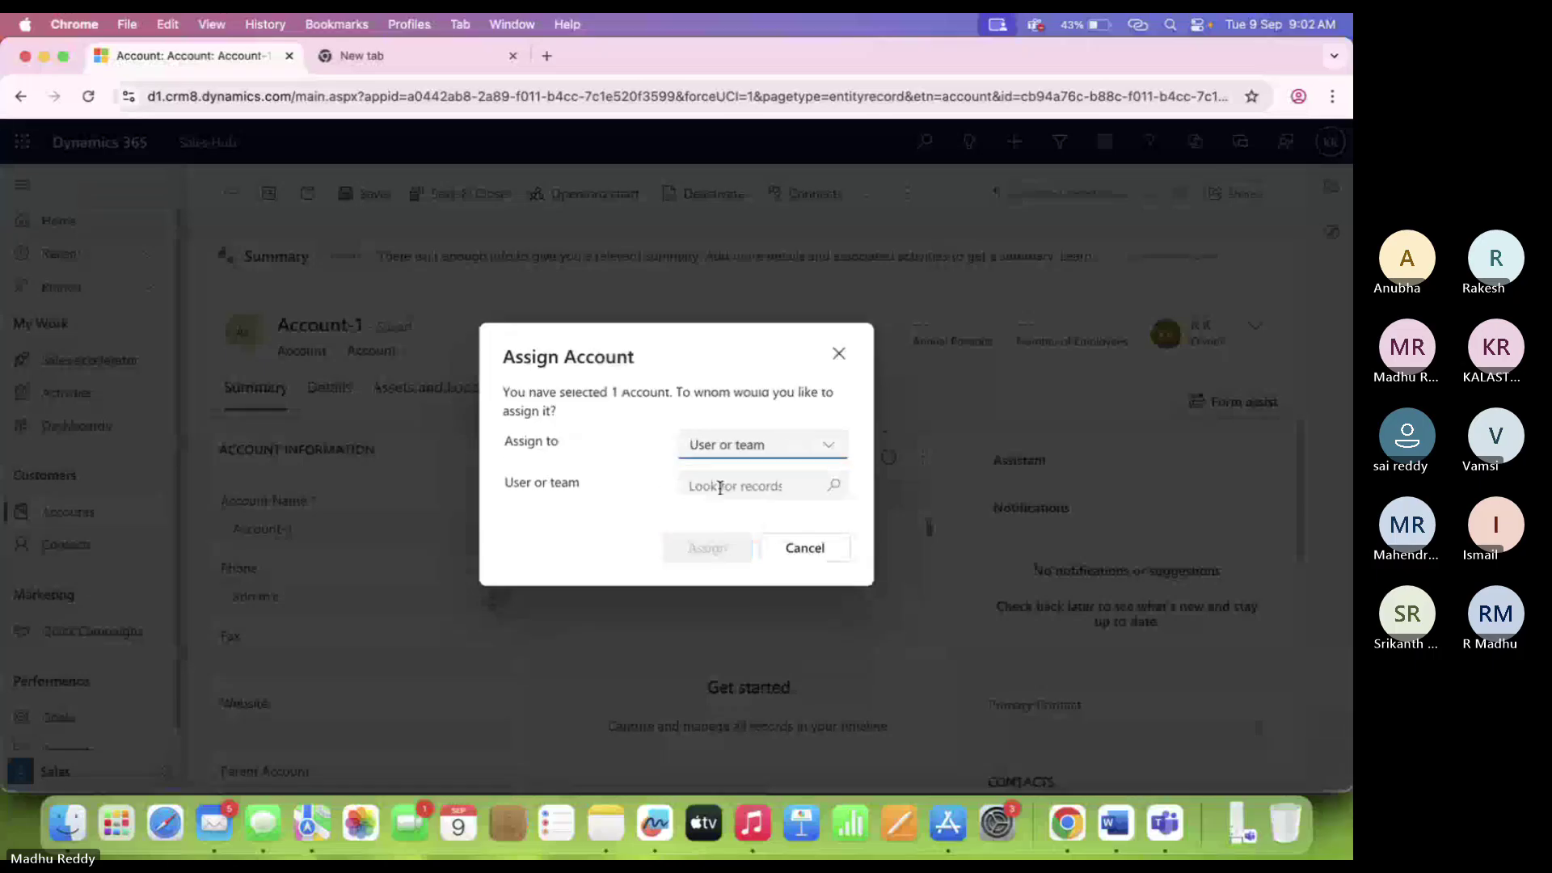
left_click(719, 488)
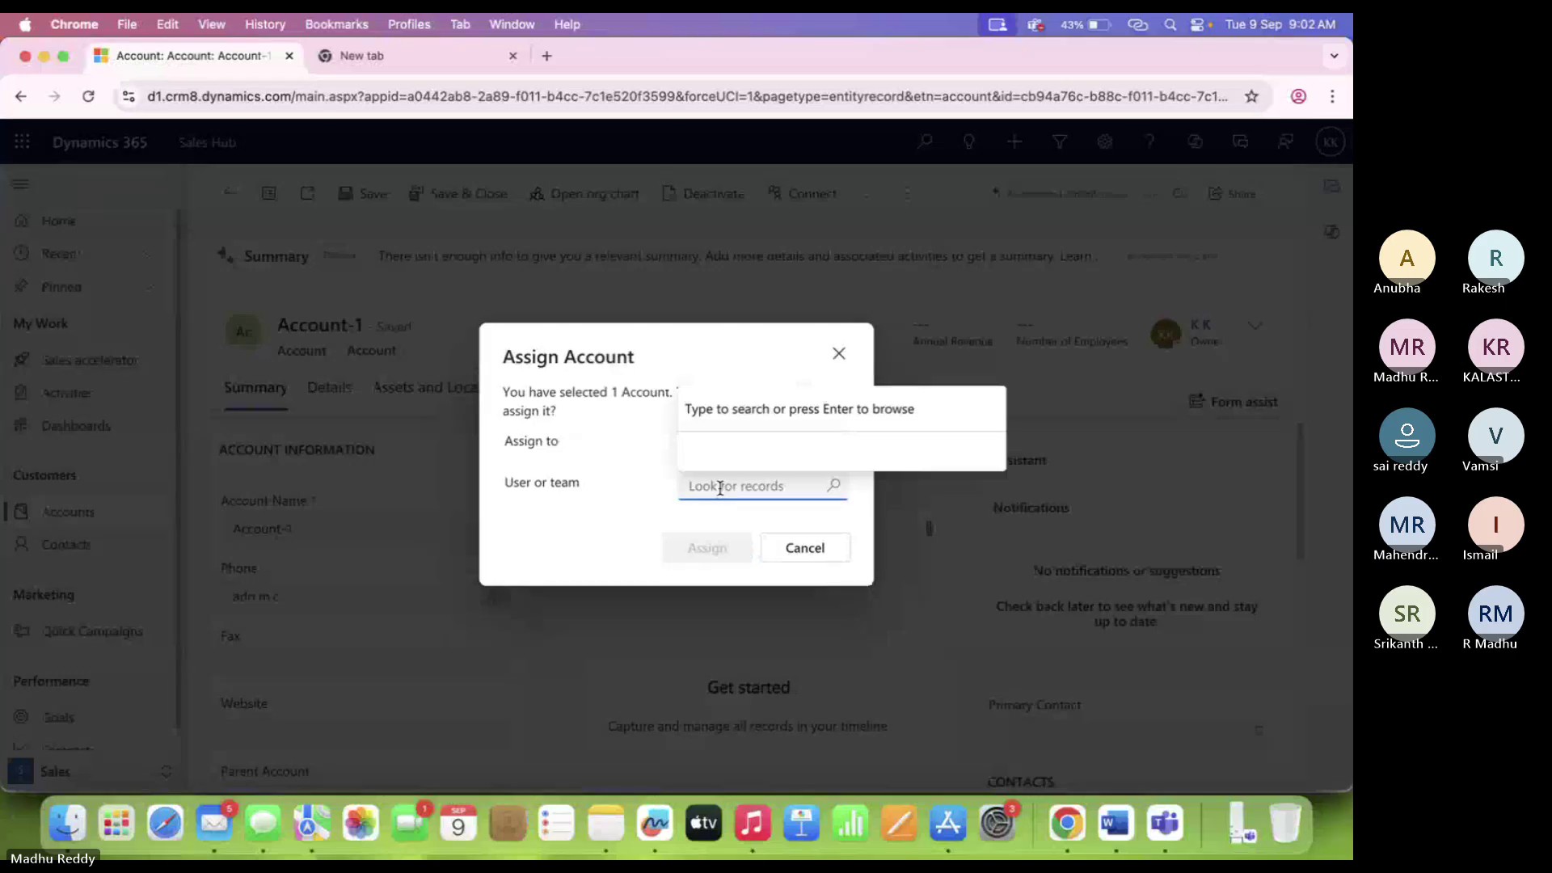
type("arun")
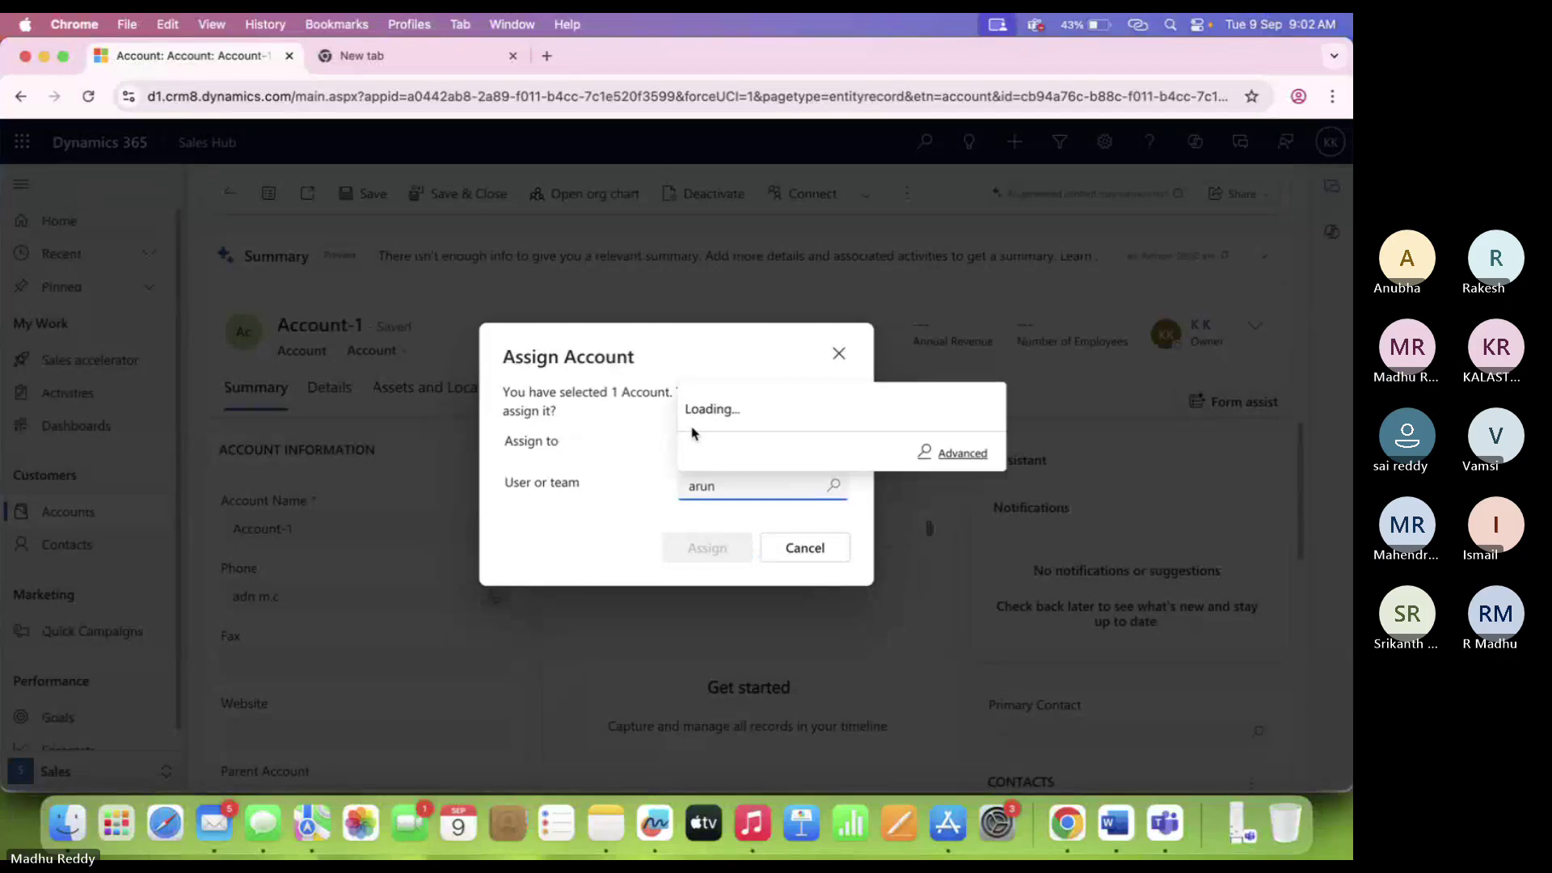
left_click(594, 437)
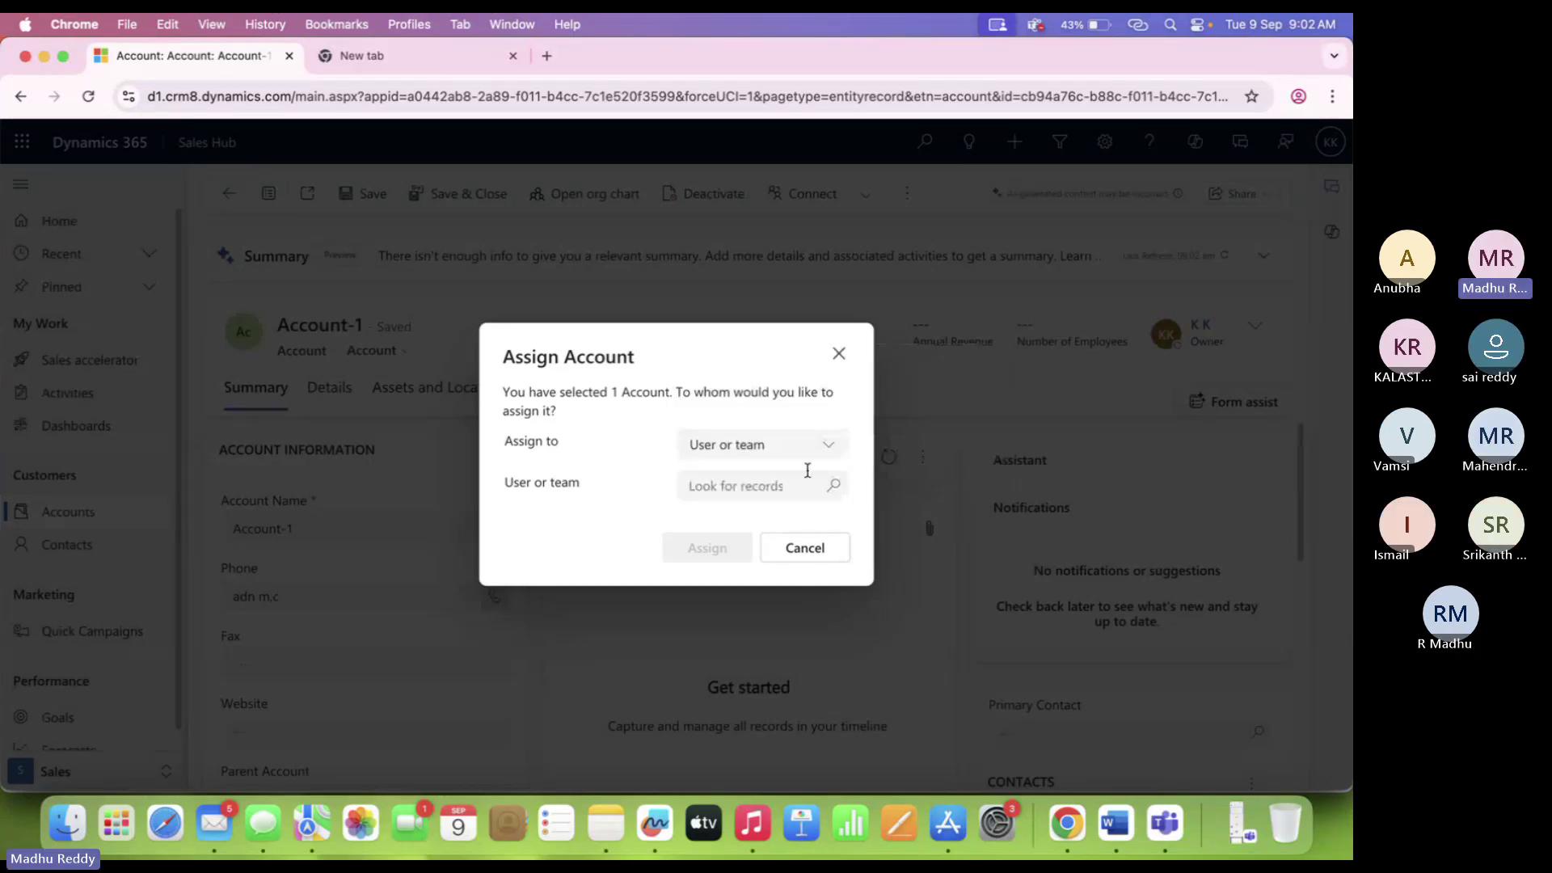
left_click(753, 485)
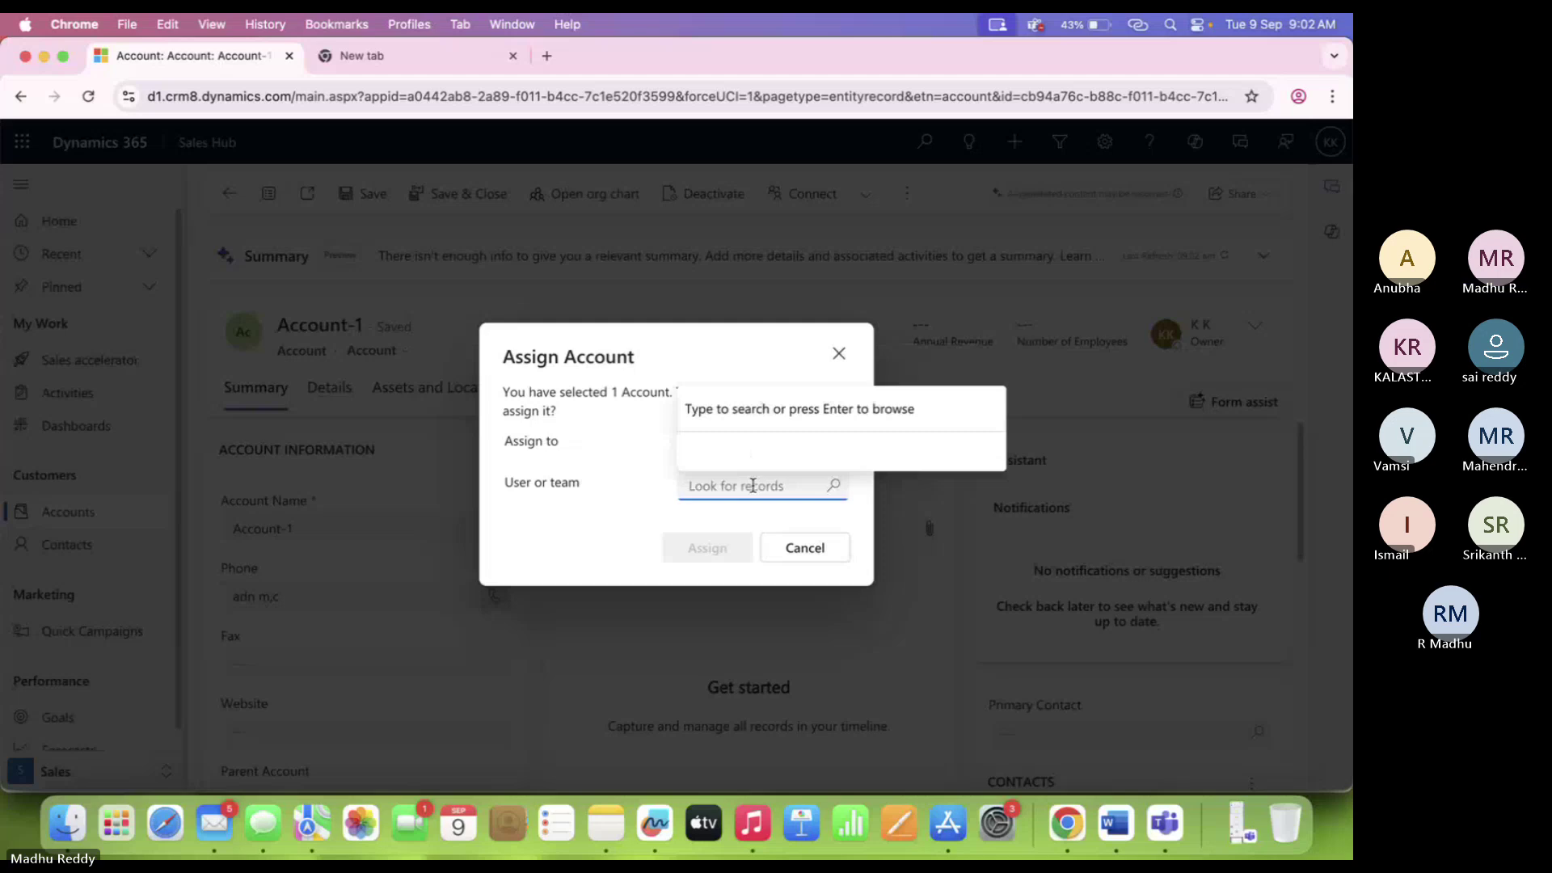
type("arun")
left_click(732, 404)
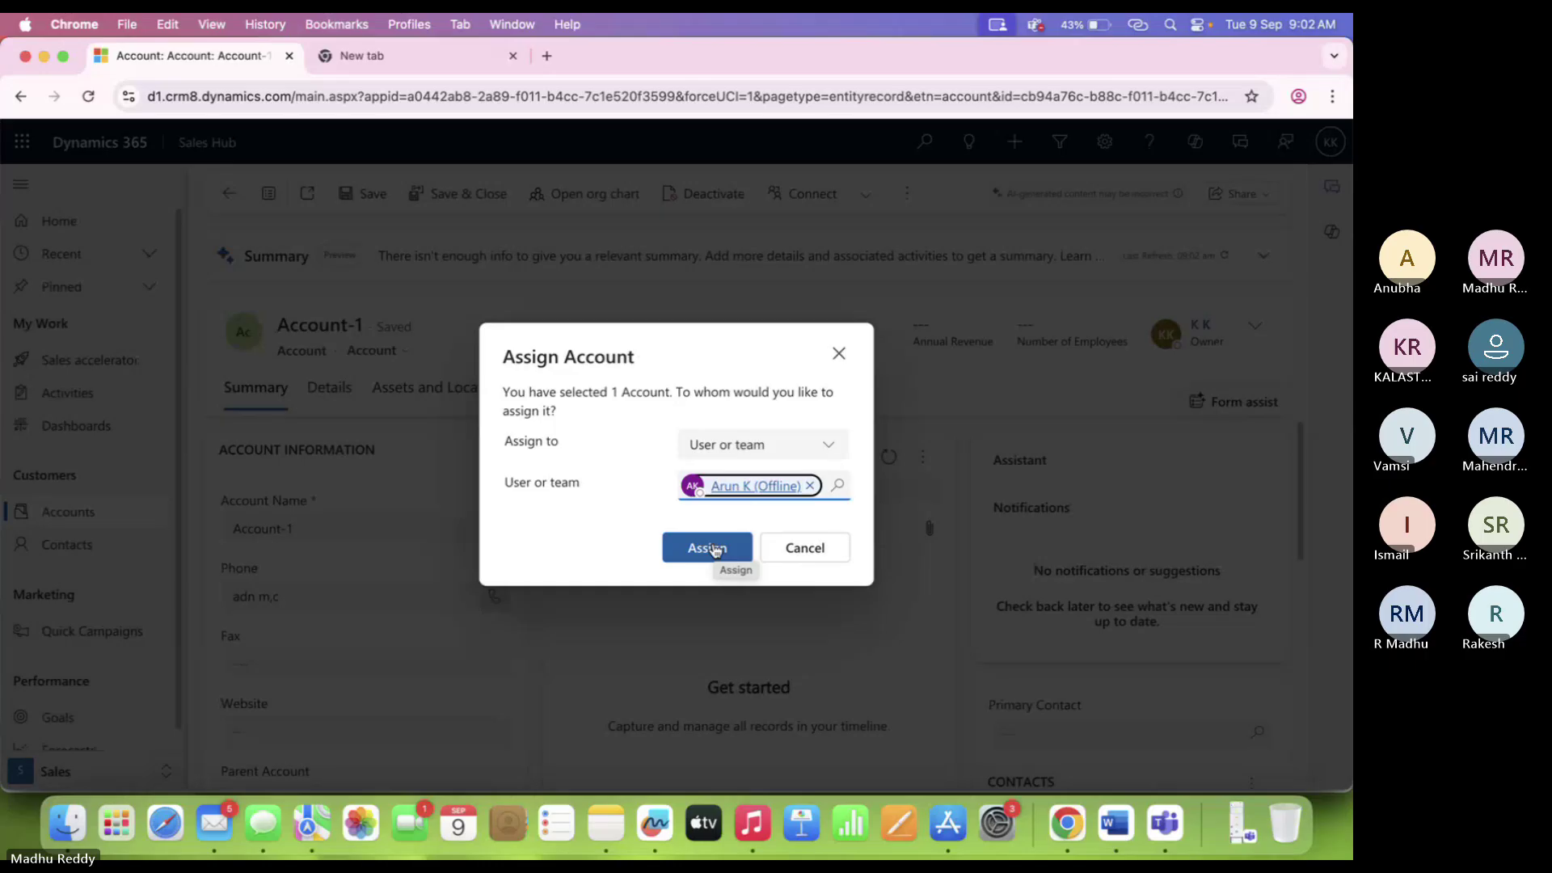
left_click(715, 549)
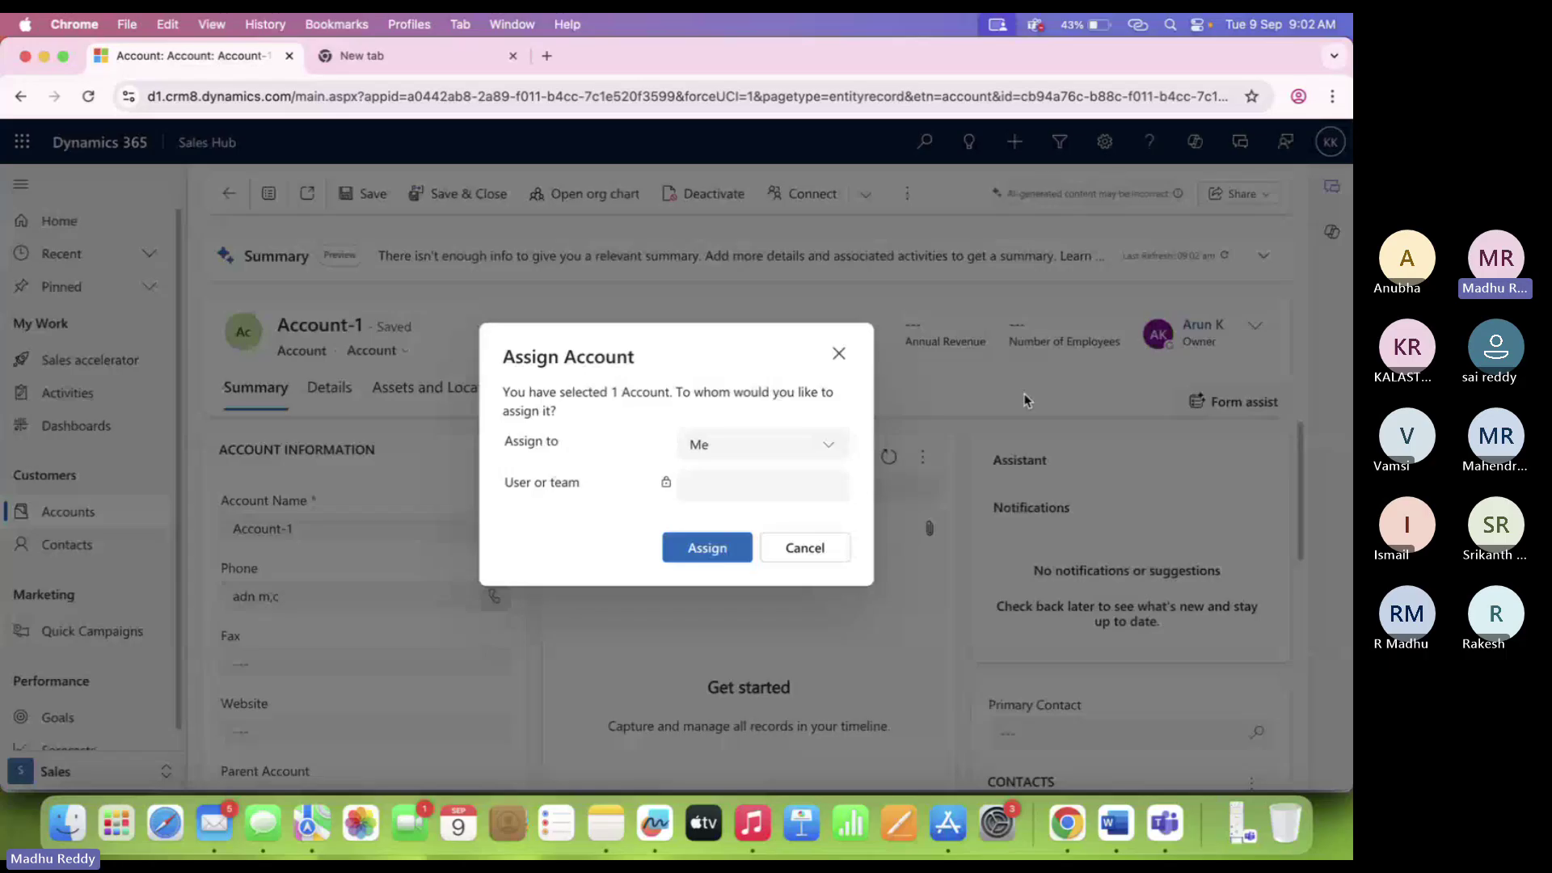
Return to the Admin Login profile, set the Training Role's Account Assign privilege to Business Unit, and save the role.
left_click(1299, 98)
left_click(1119, 457)
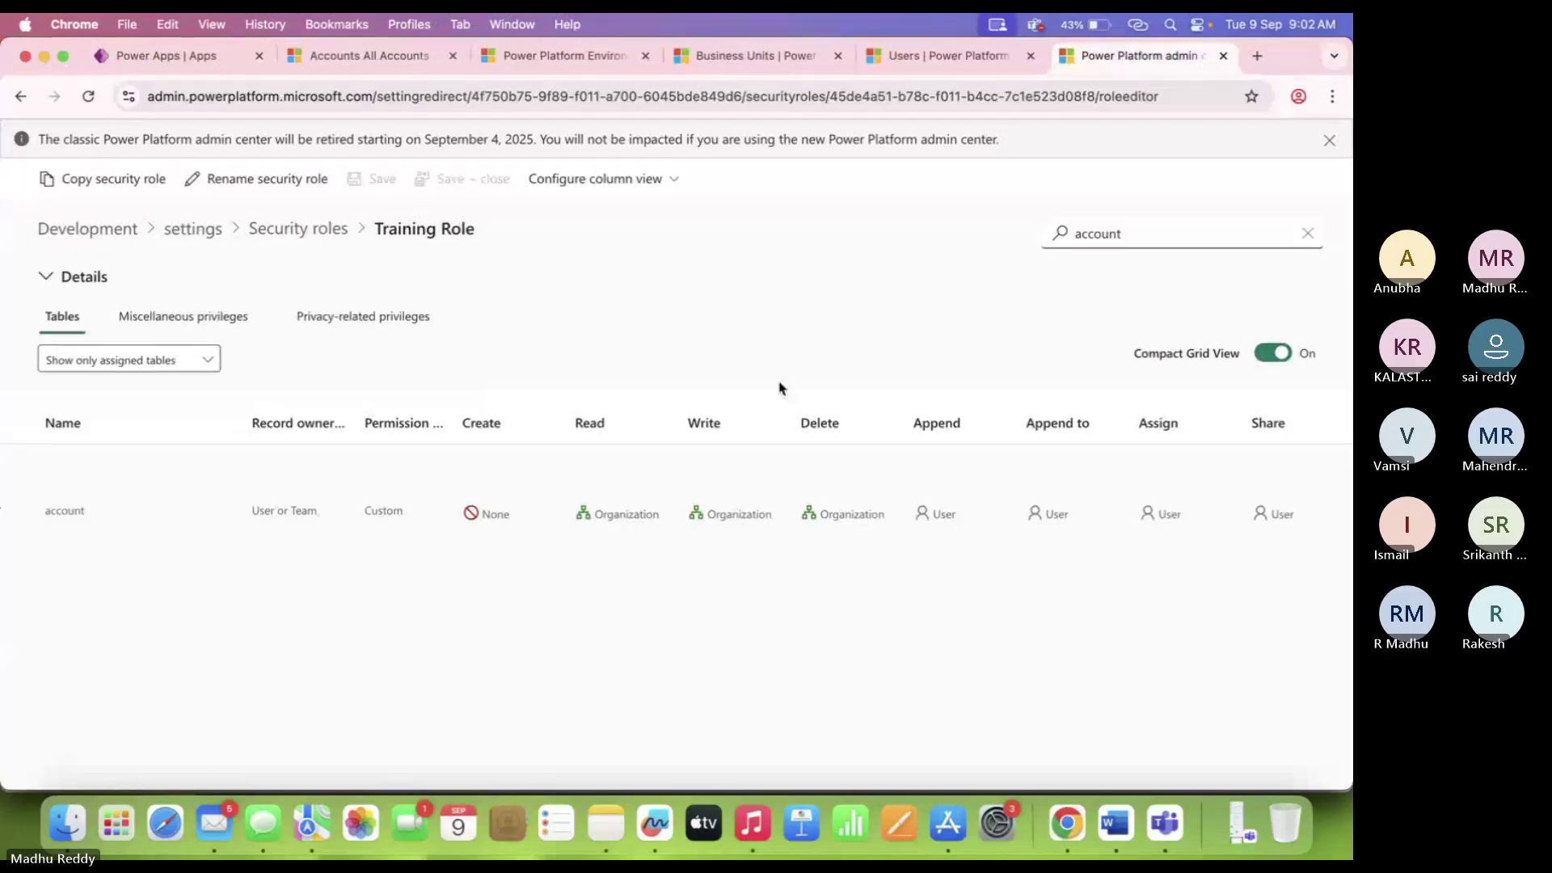
left_click(949, 56)
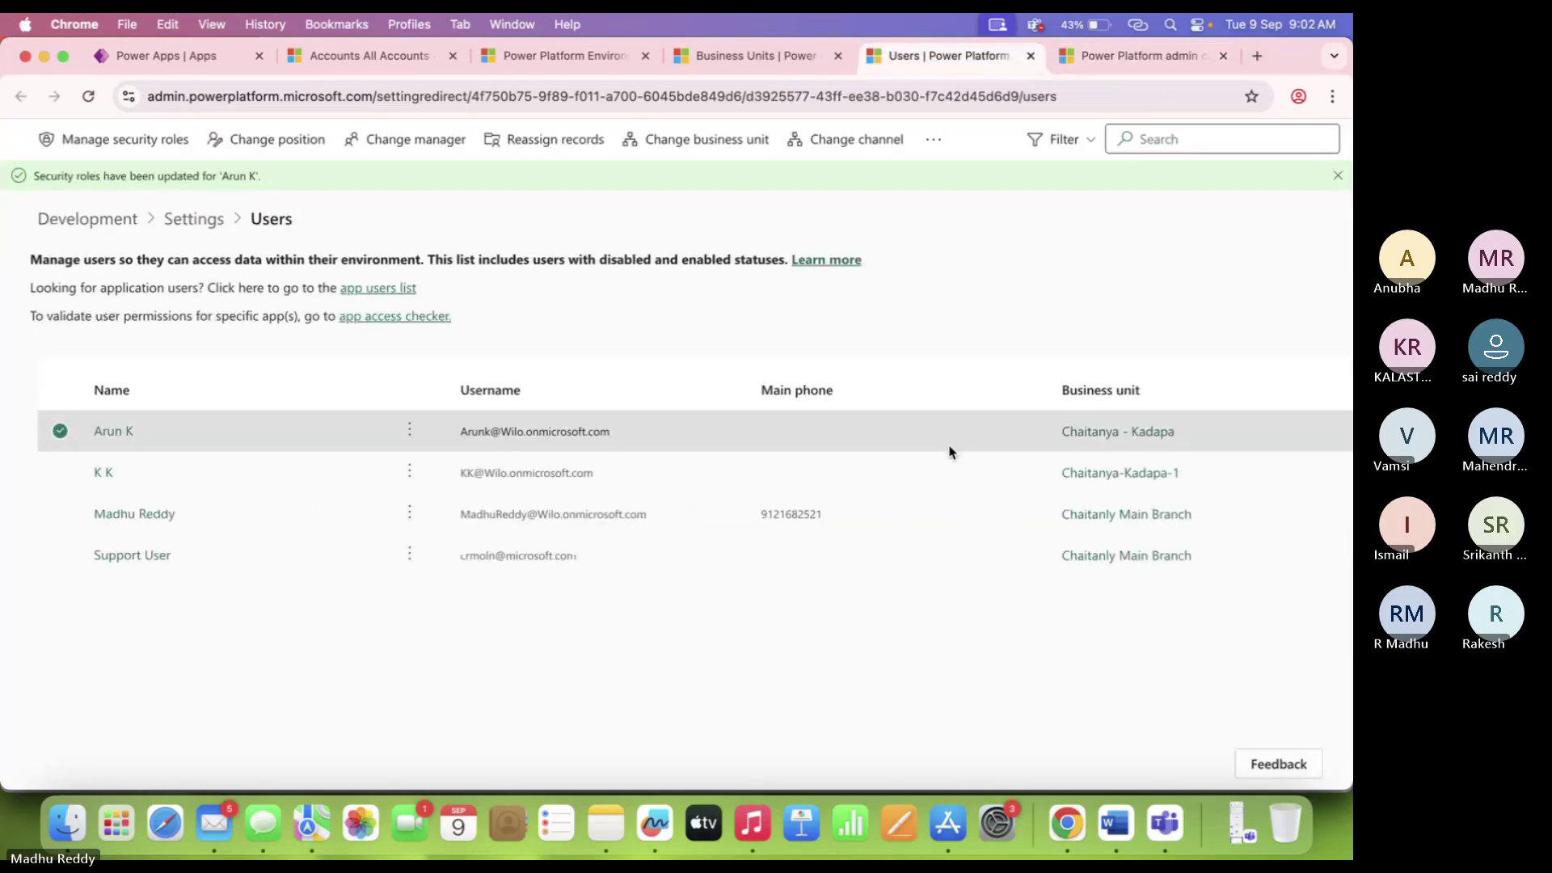
left_click(1105, 58)
left_click(1172, 524)
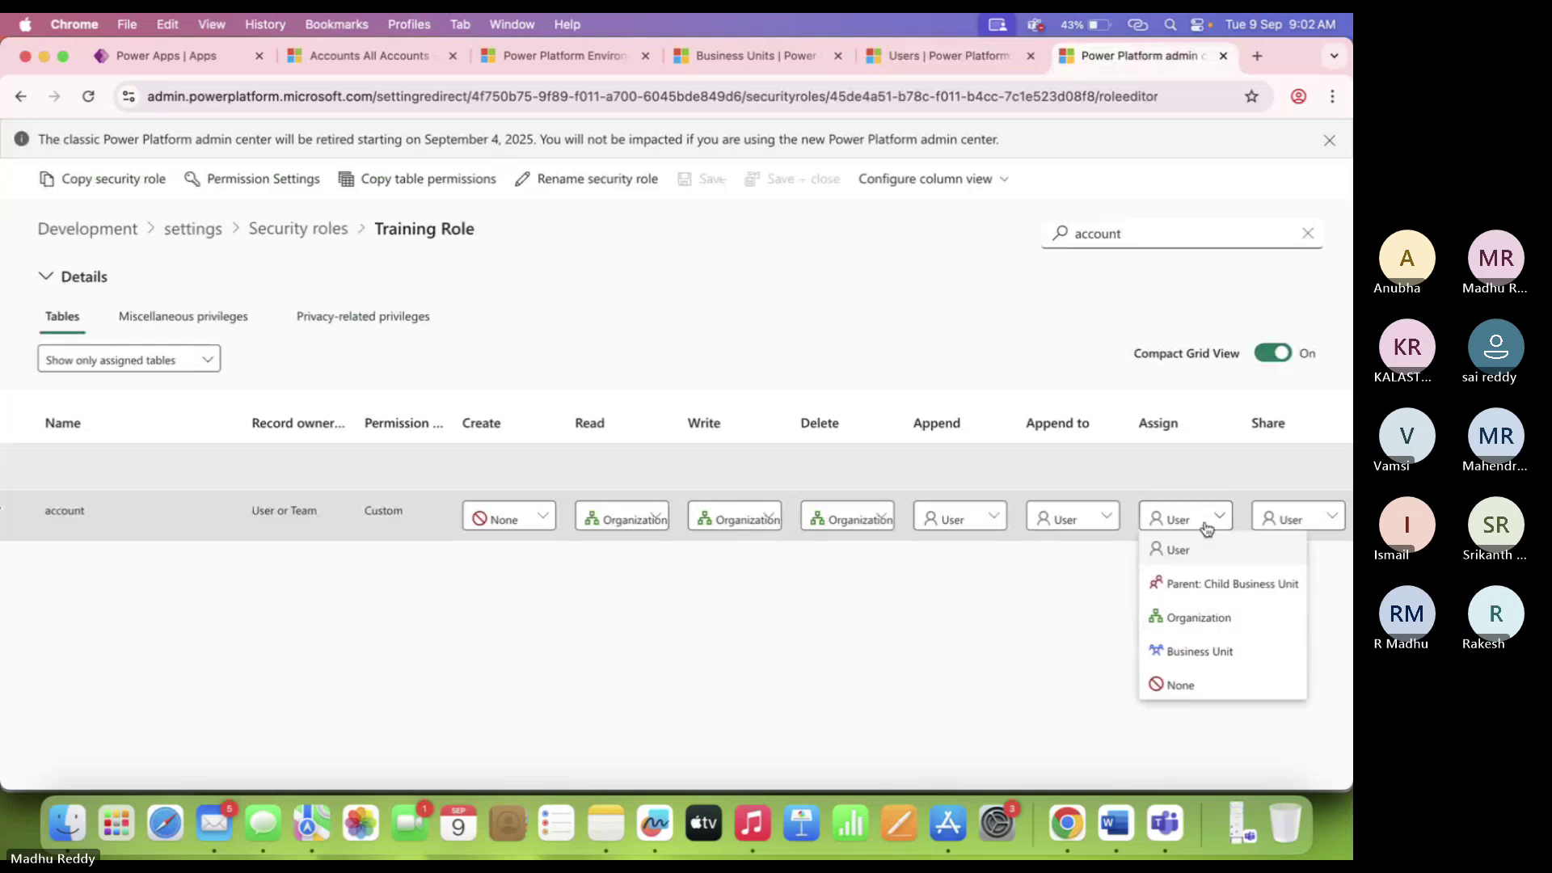
left_click(1213, 654)
left_click(696, 181)
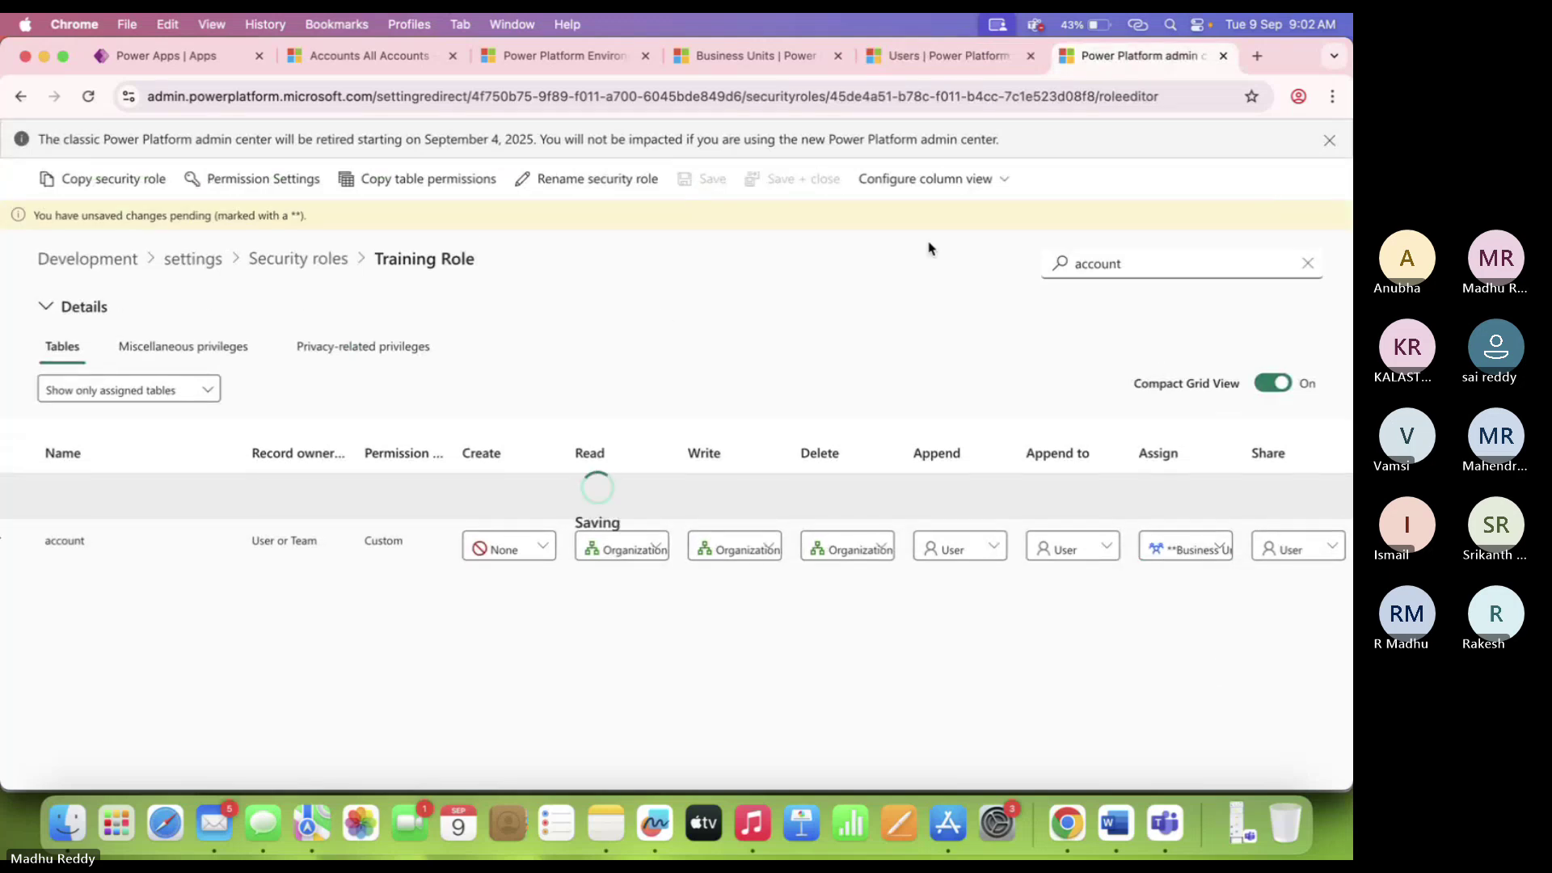
Switch to the User-1 profile, reload the page, and open the Account-3 record from the All Accounts list.
left_click(1299, 96)
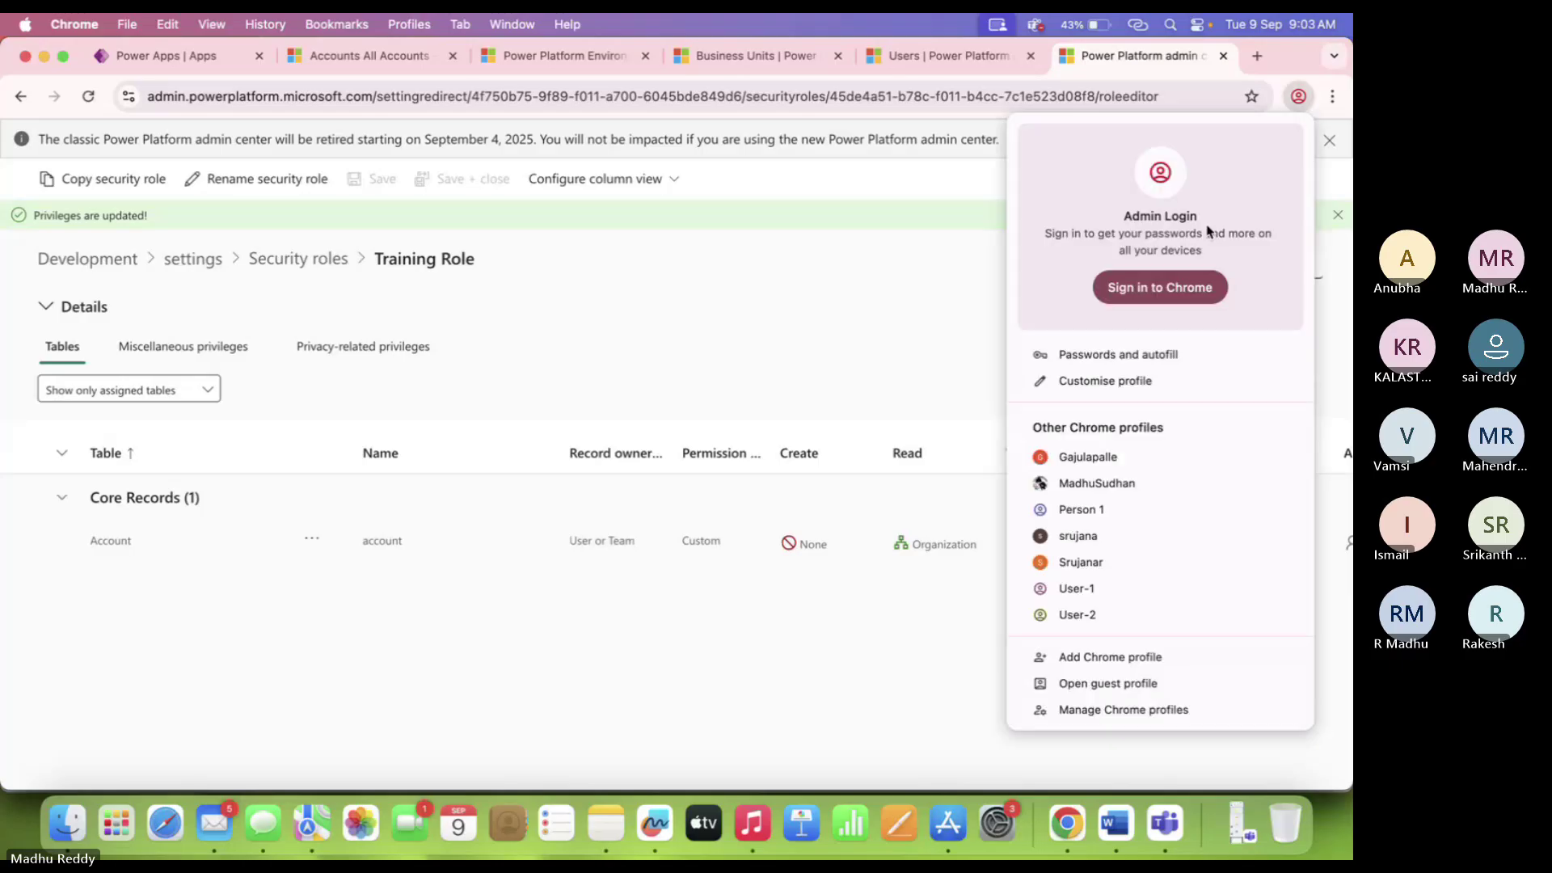
left_click(1121, 591)
key("super+r")
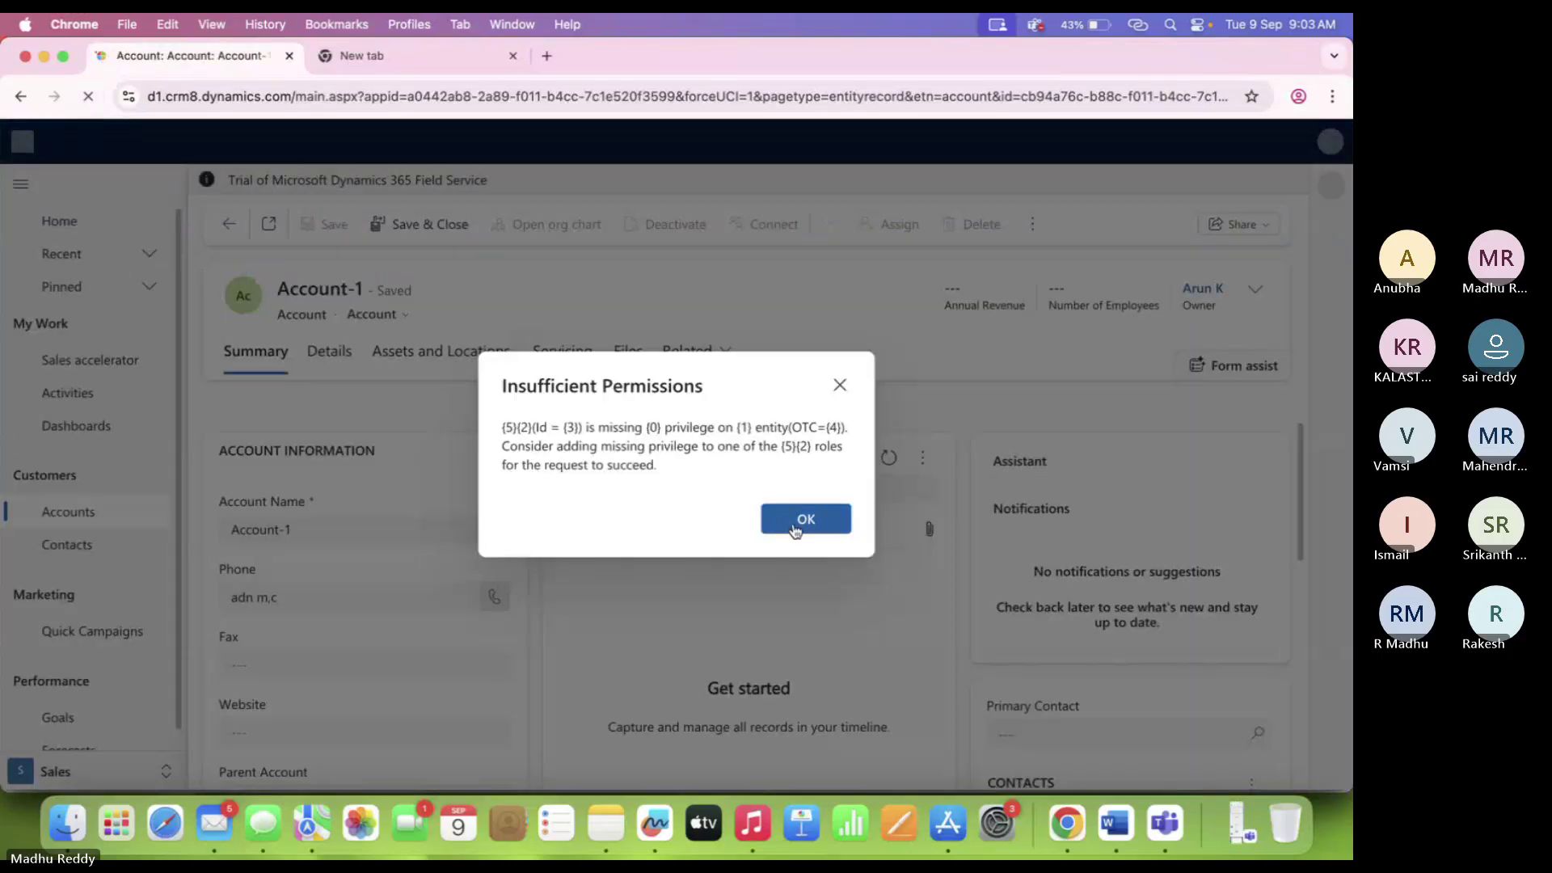
left_click(801, 529)
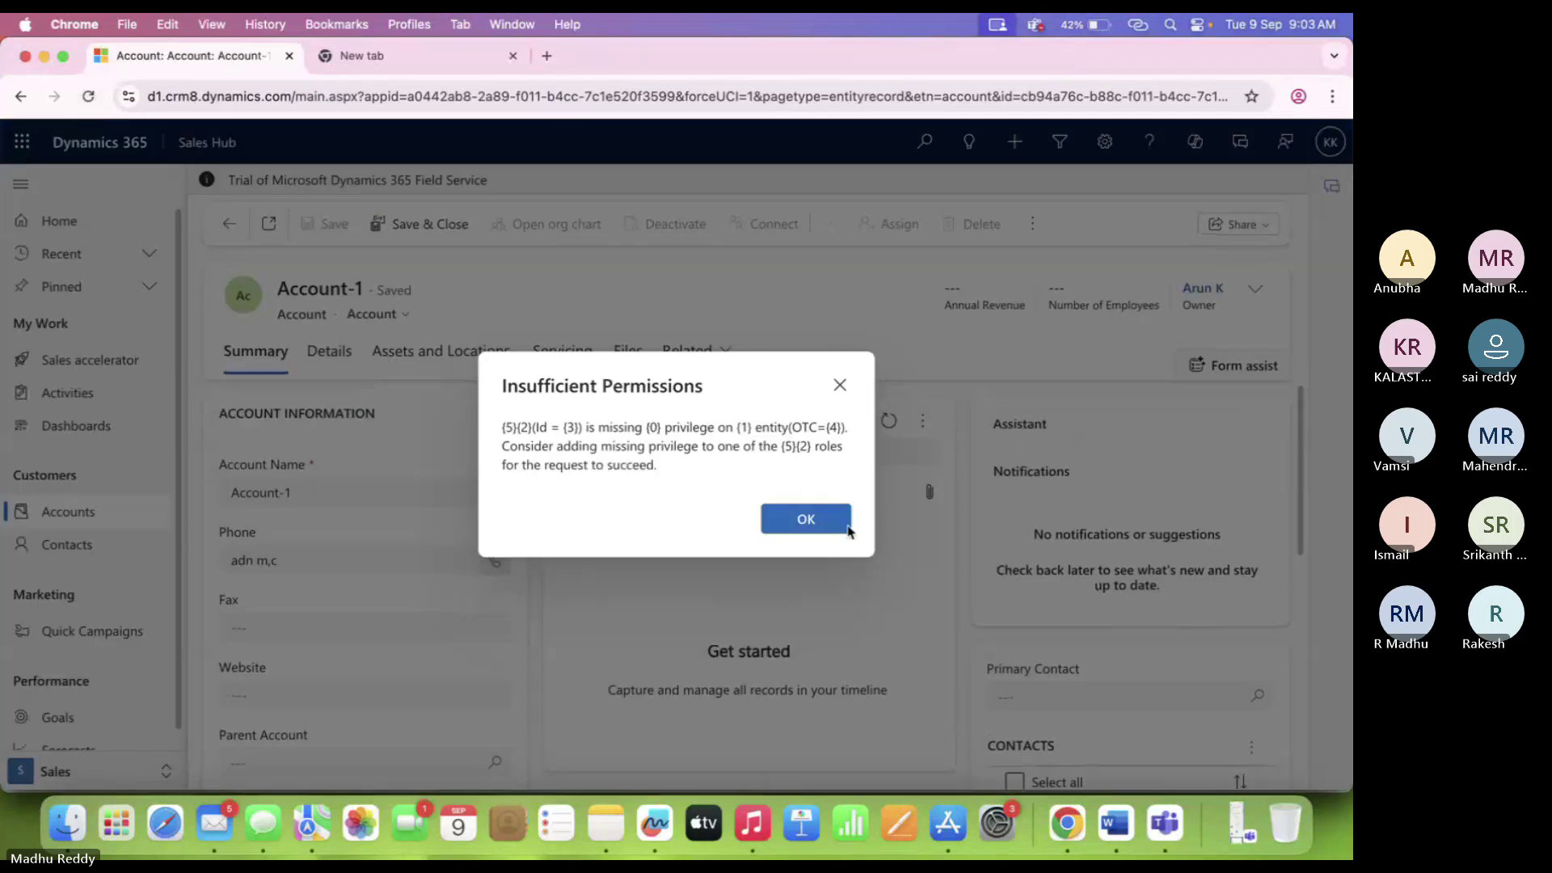
left_click(802, 520)
left_click(101, 521)
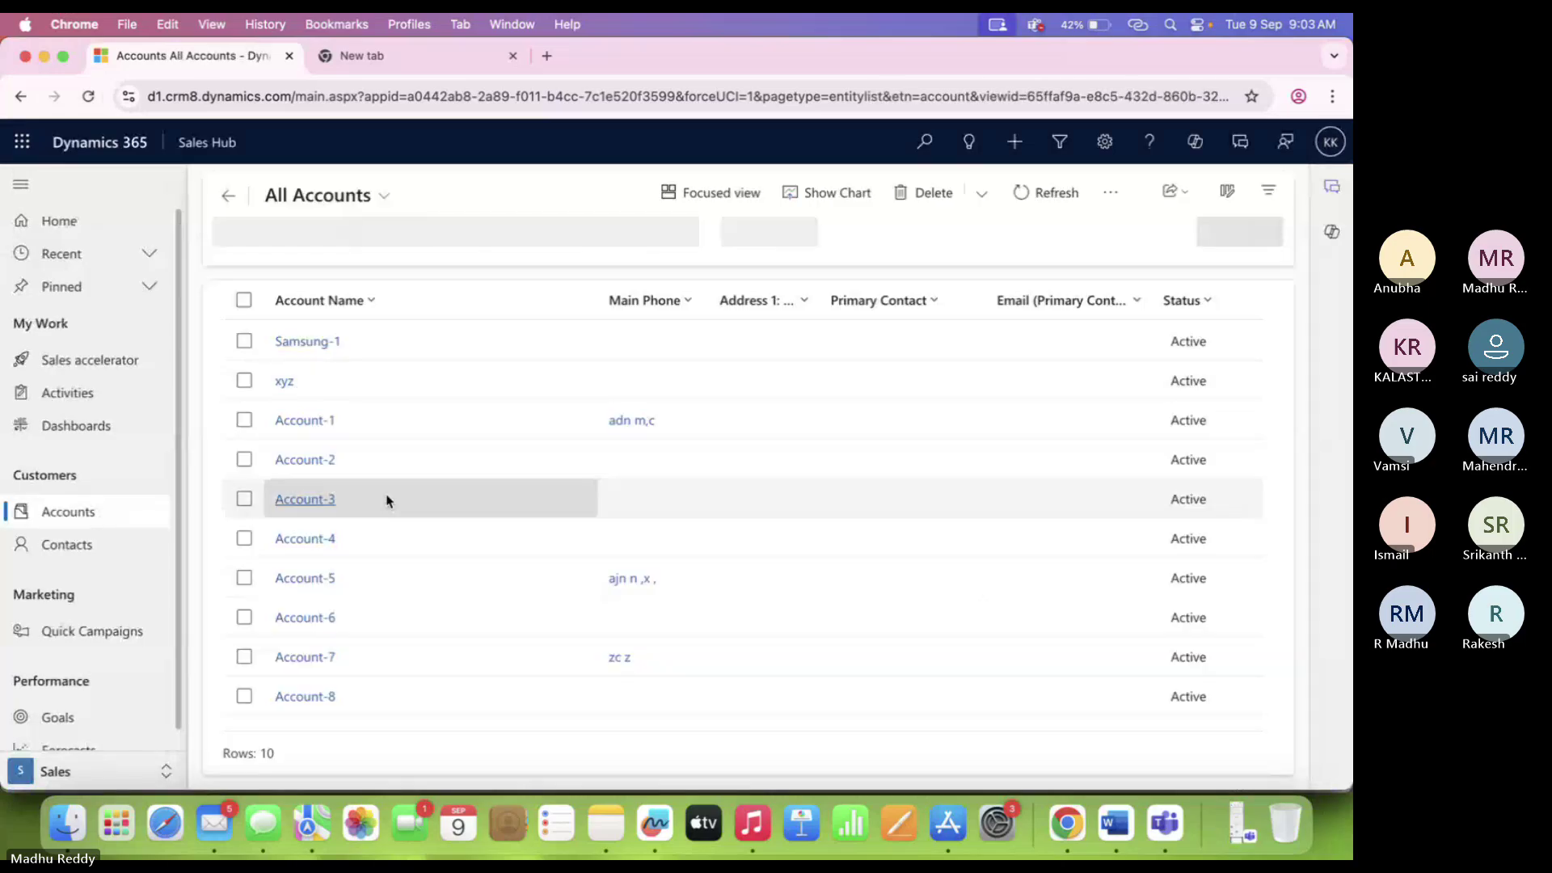
double_click(386, 501)
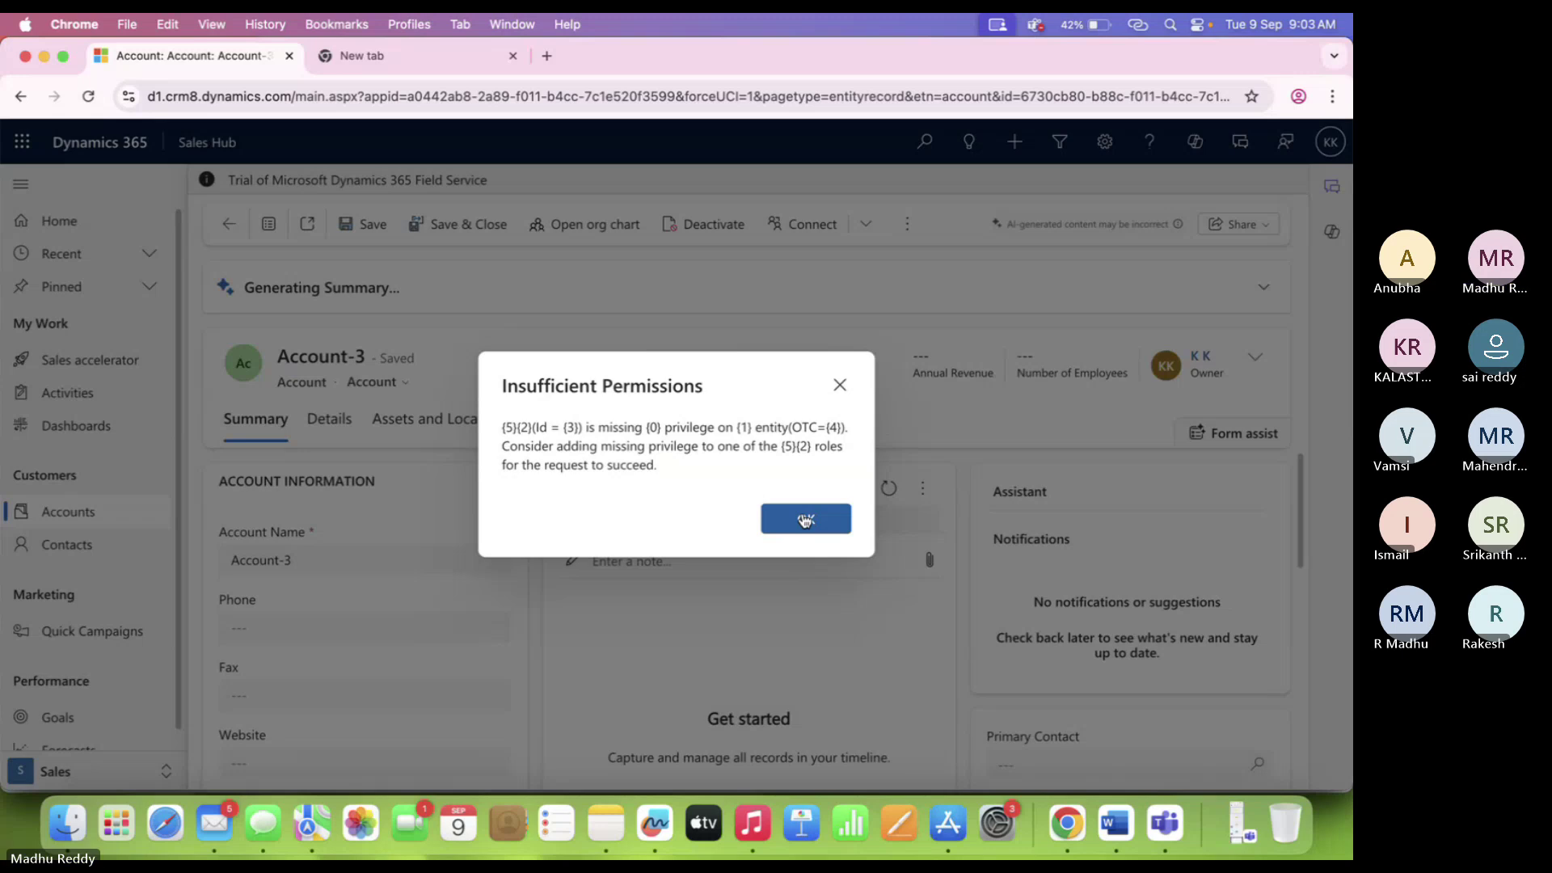
left_click(803, 517)
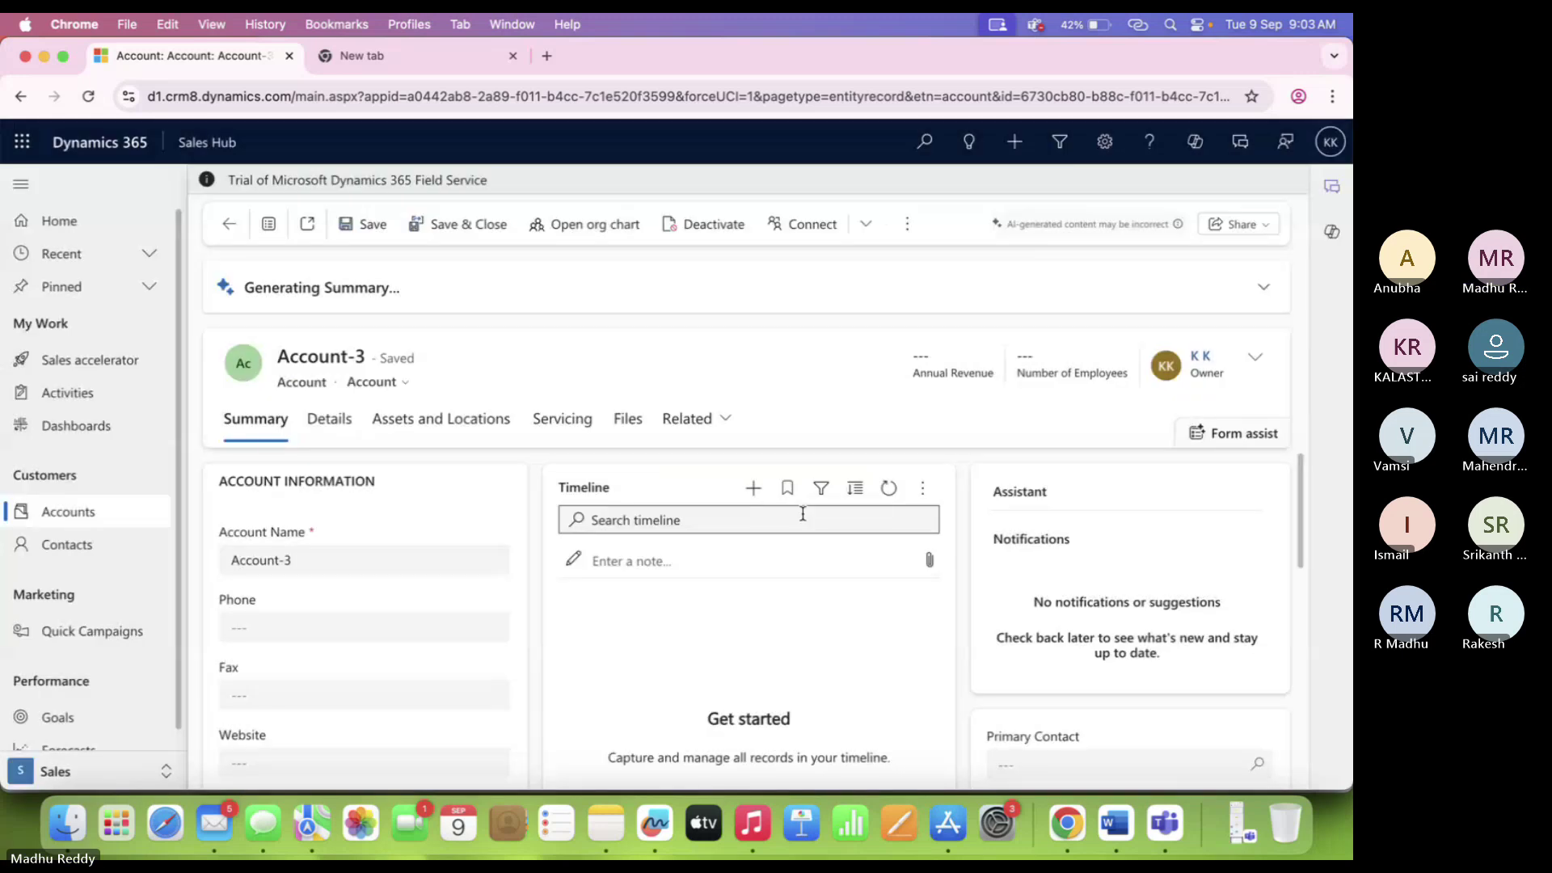
Assign Account-3 to a user or team, choosing the user from the Chaitanya - Kadapa business unit.
left_click(907, 224)
left_click(942, 260)
left_click(760, 444)
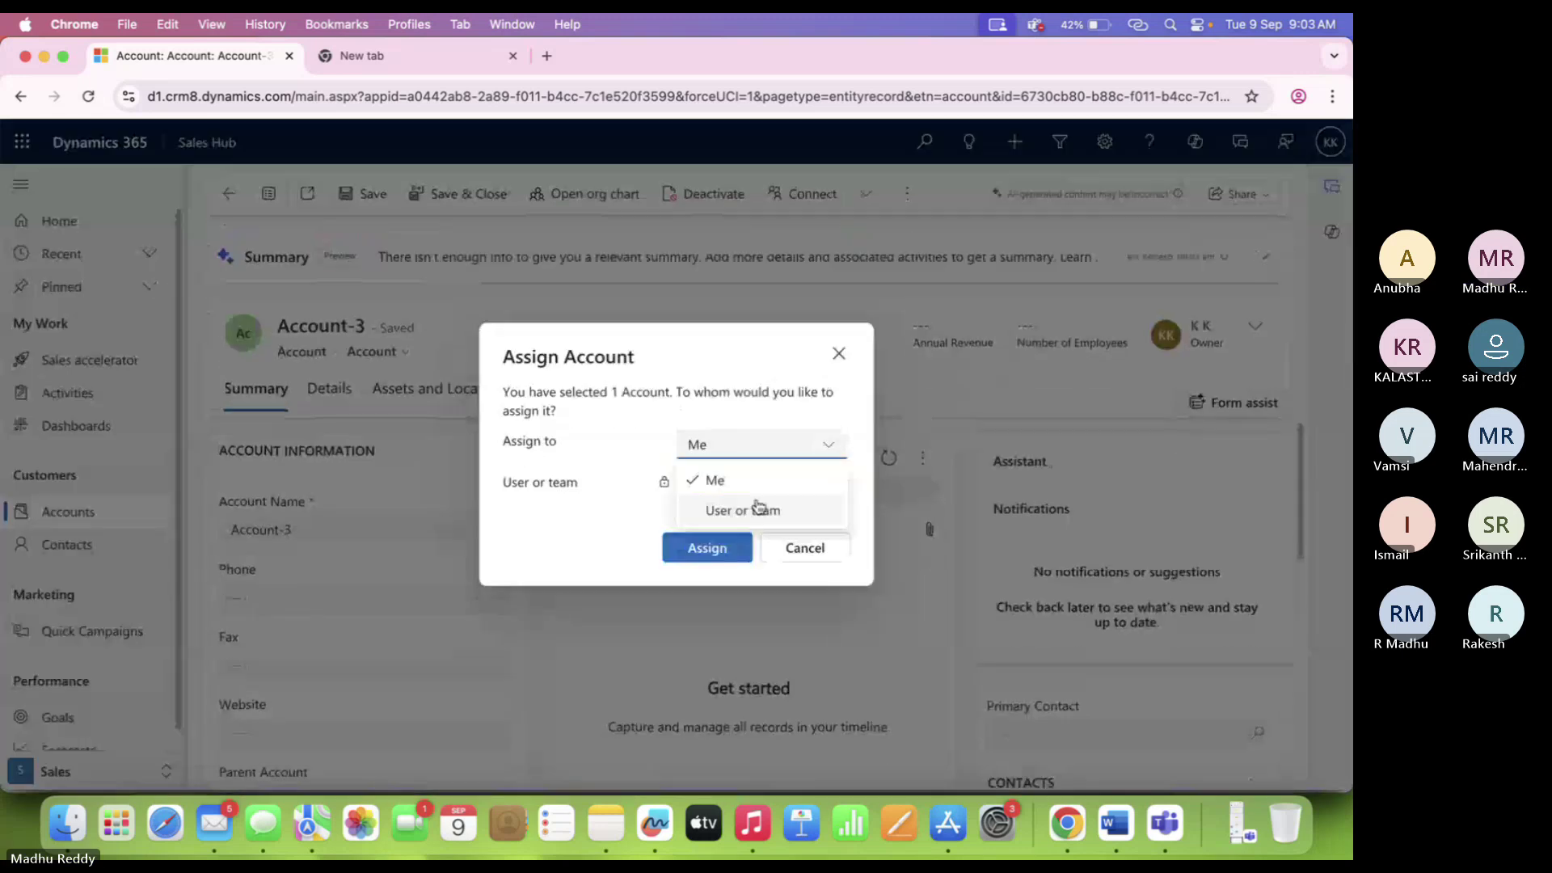
left_click(756, 508)
left_click(756, 494)
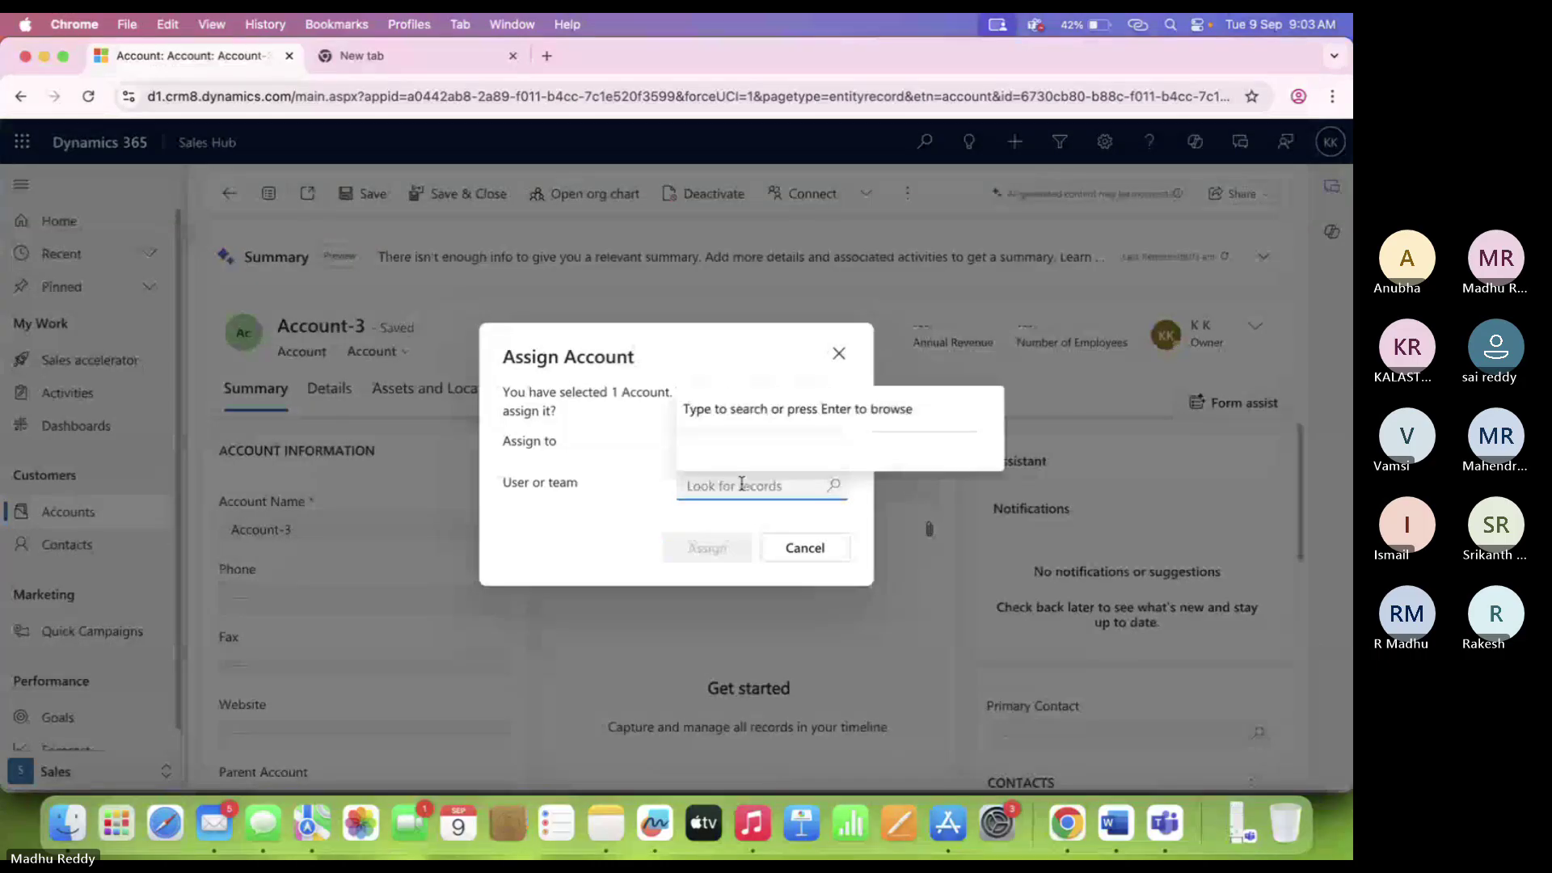
type("arun")
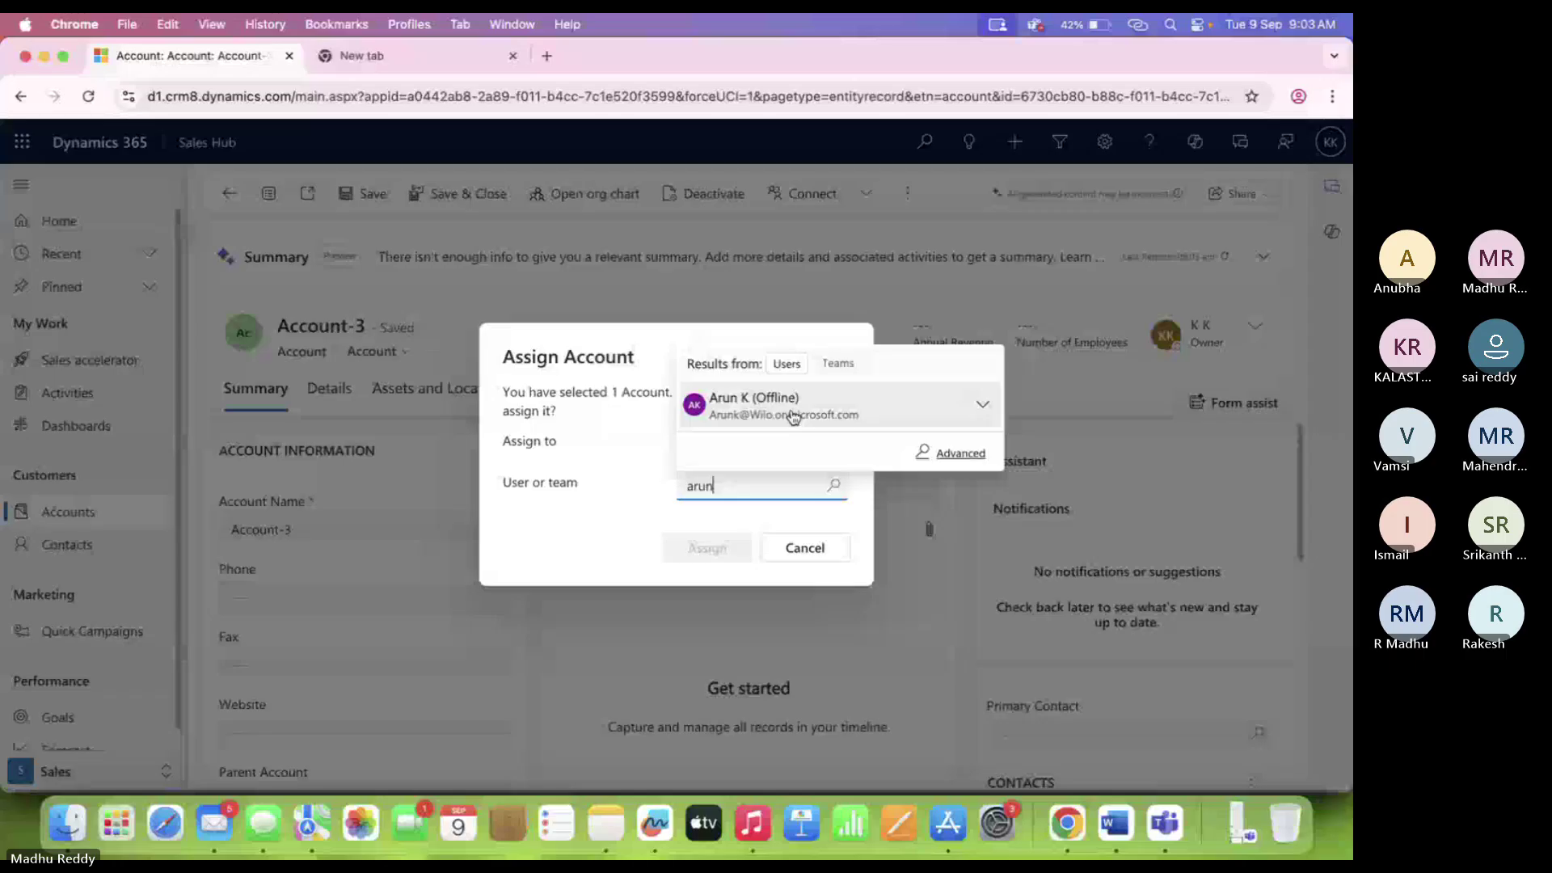
left_click(793, 417)
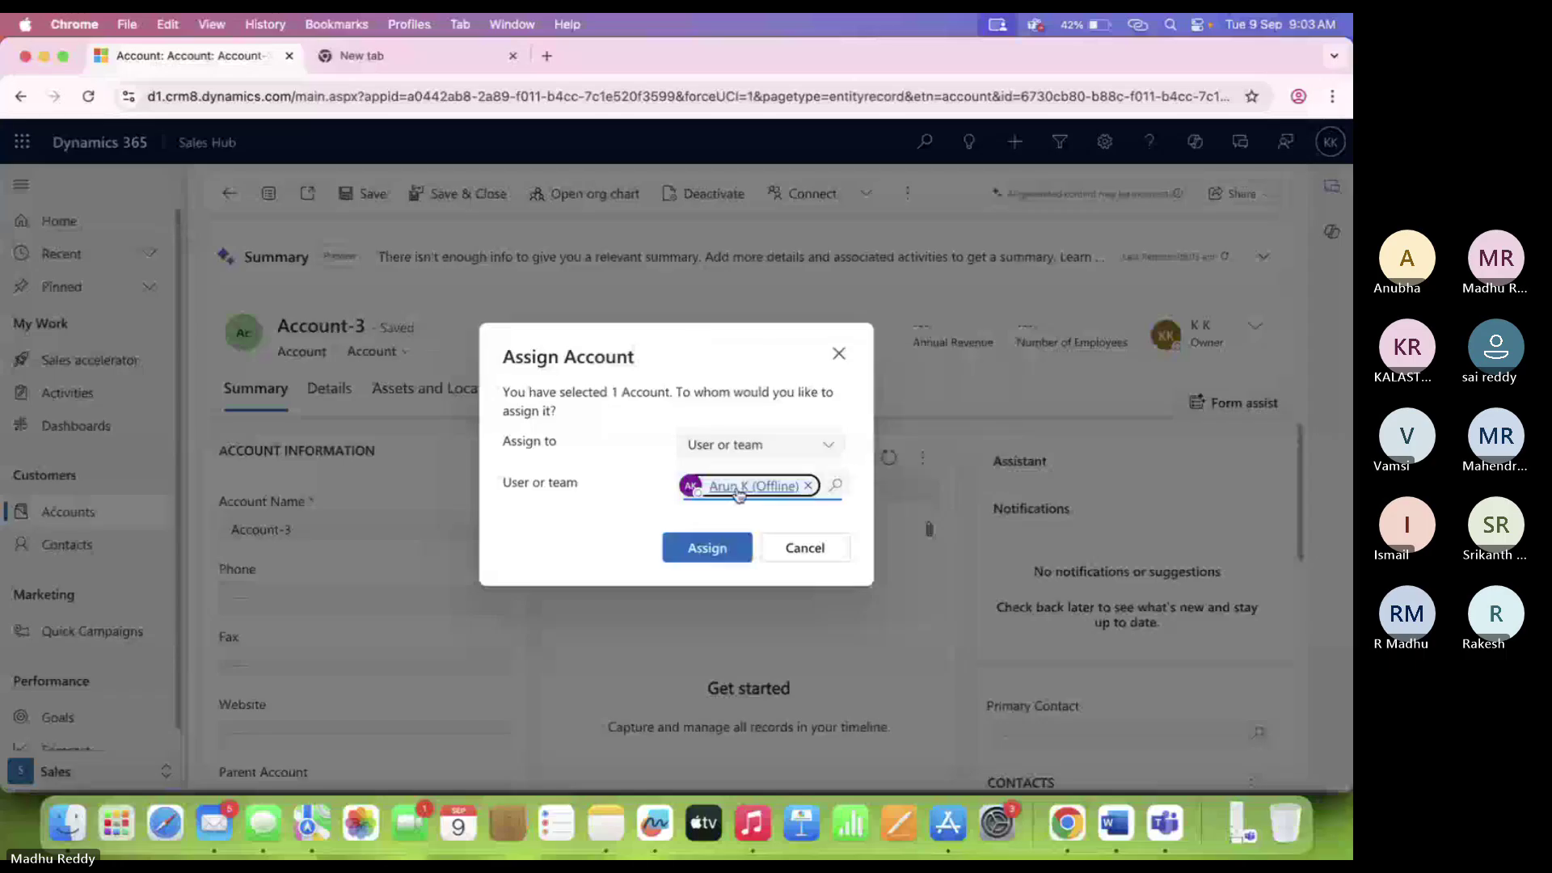
left_click(706, 557)
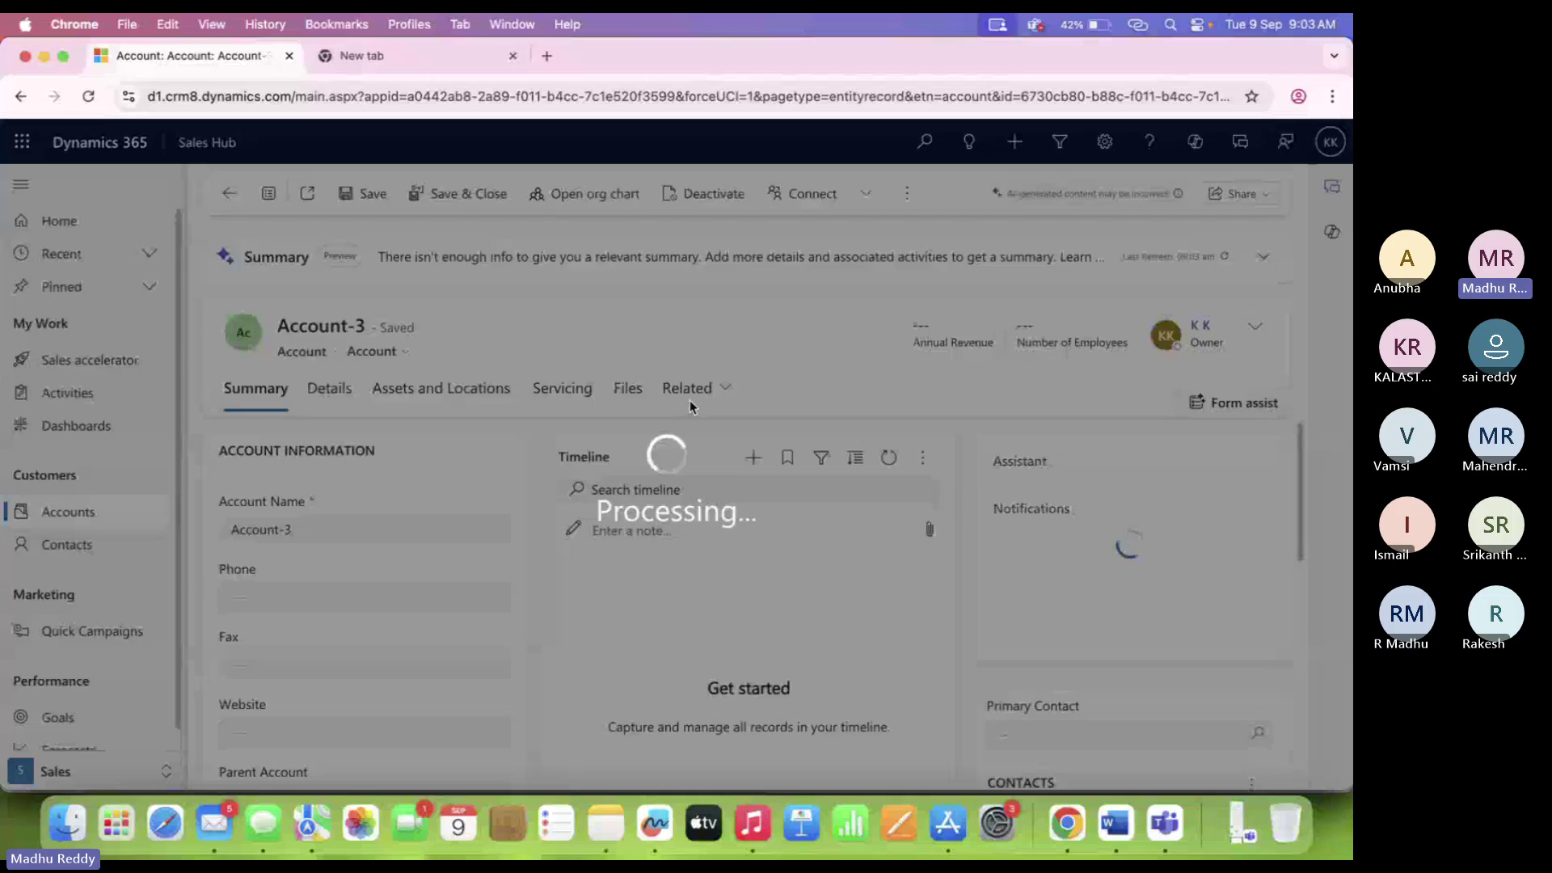
Review the Account Assign privilege levels of the Training Role in the Admin Login profile, then return to the User-1 profile.
key("super+grave")
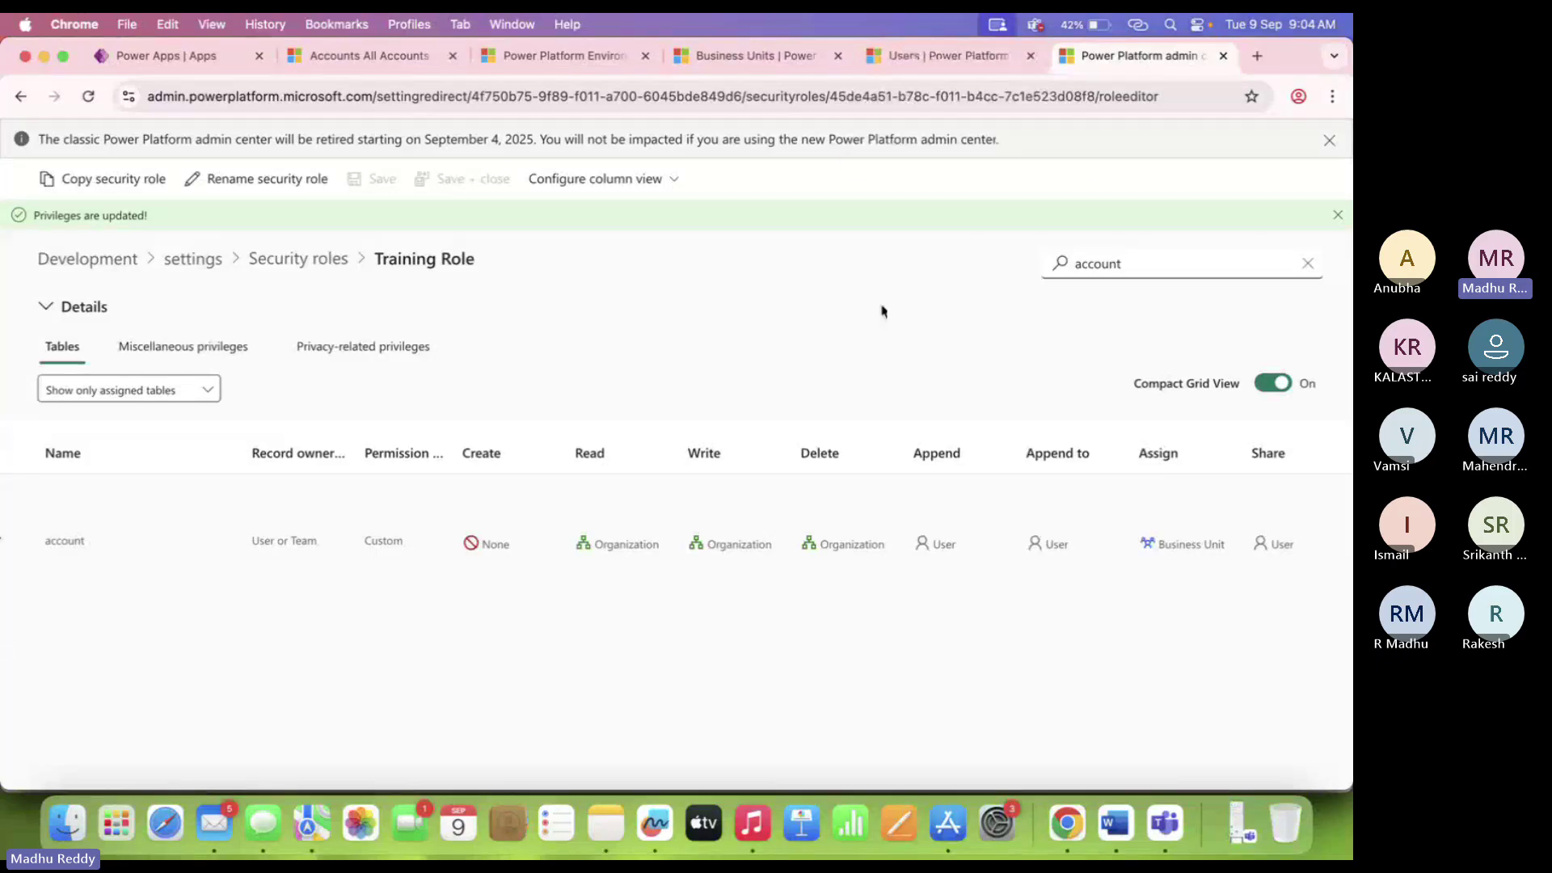
left_click(1189, 544)
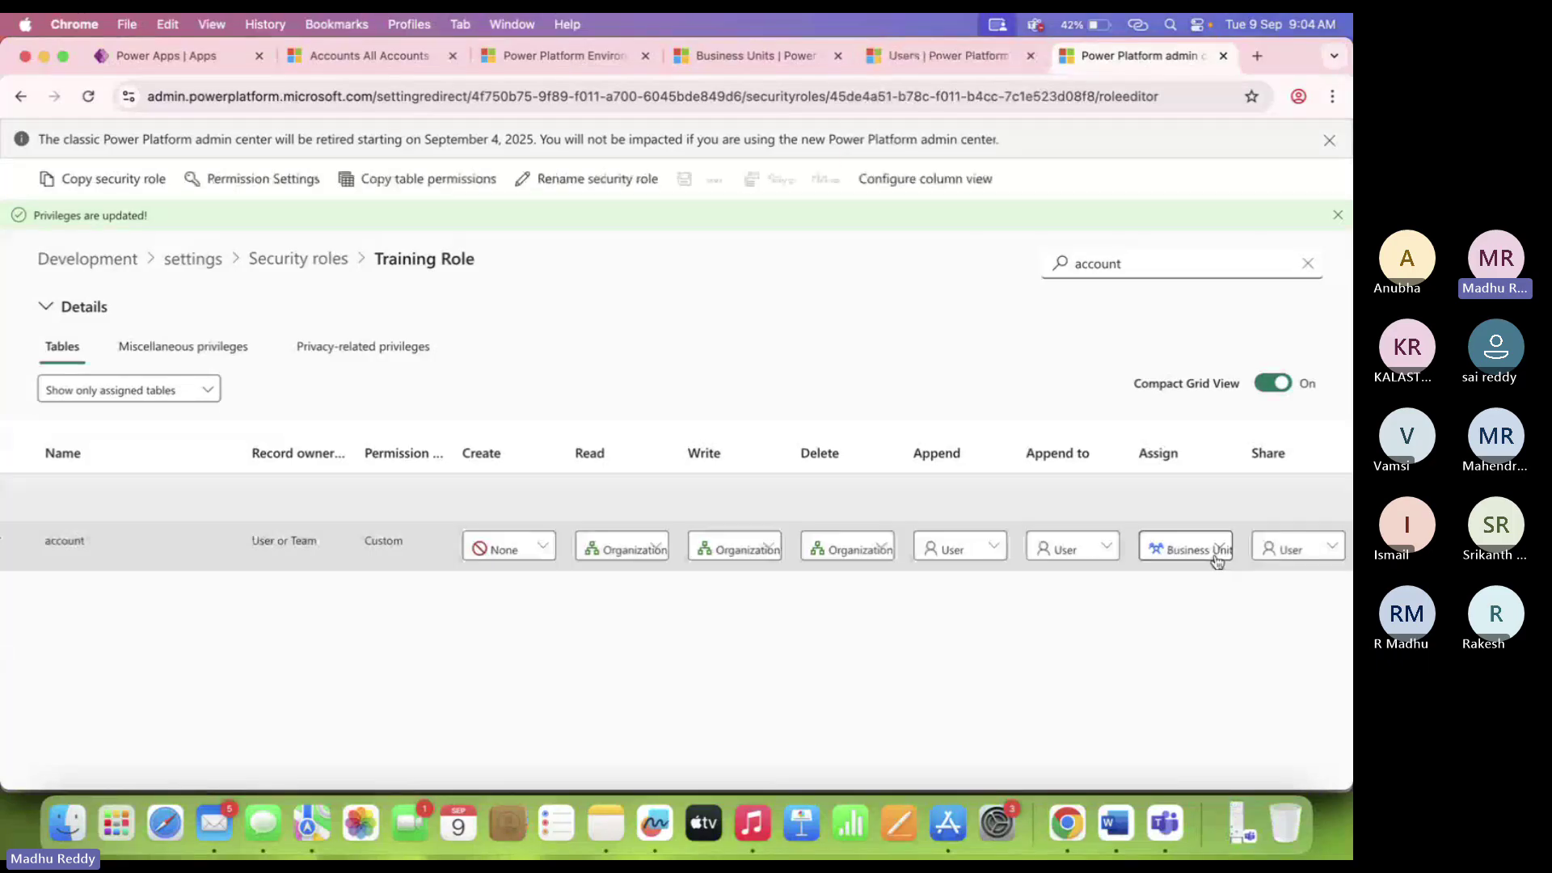
left_click(1172, 548)
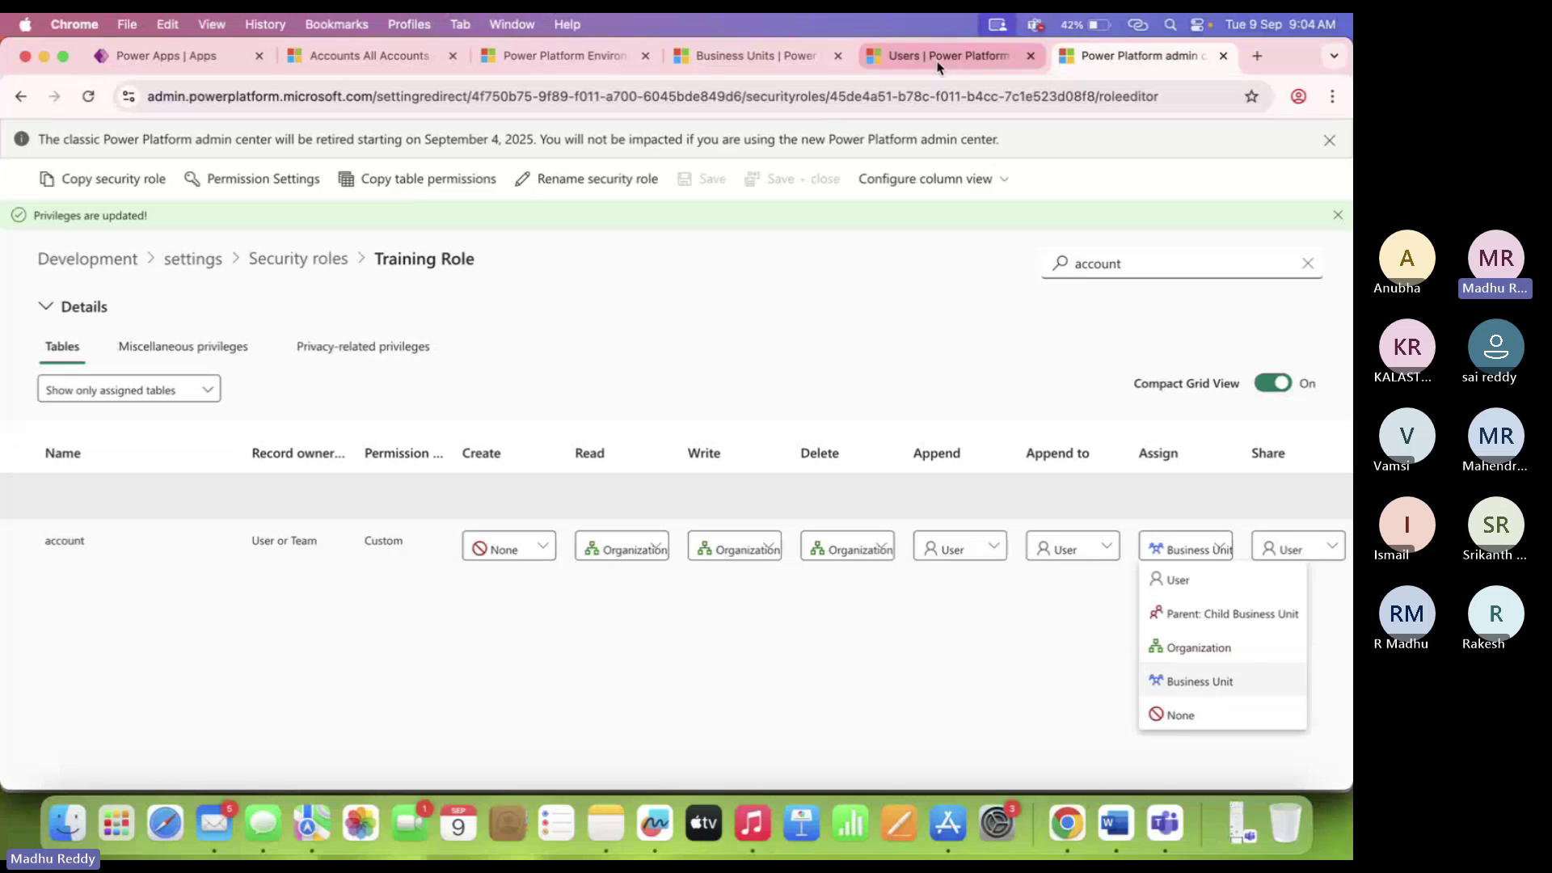
left_click(1298, 97)
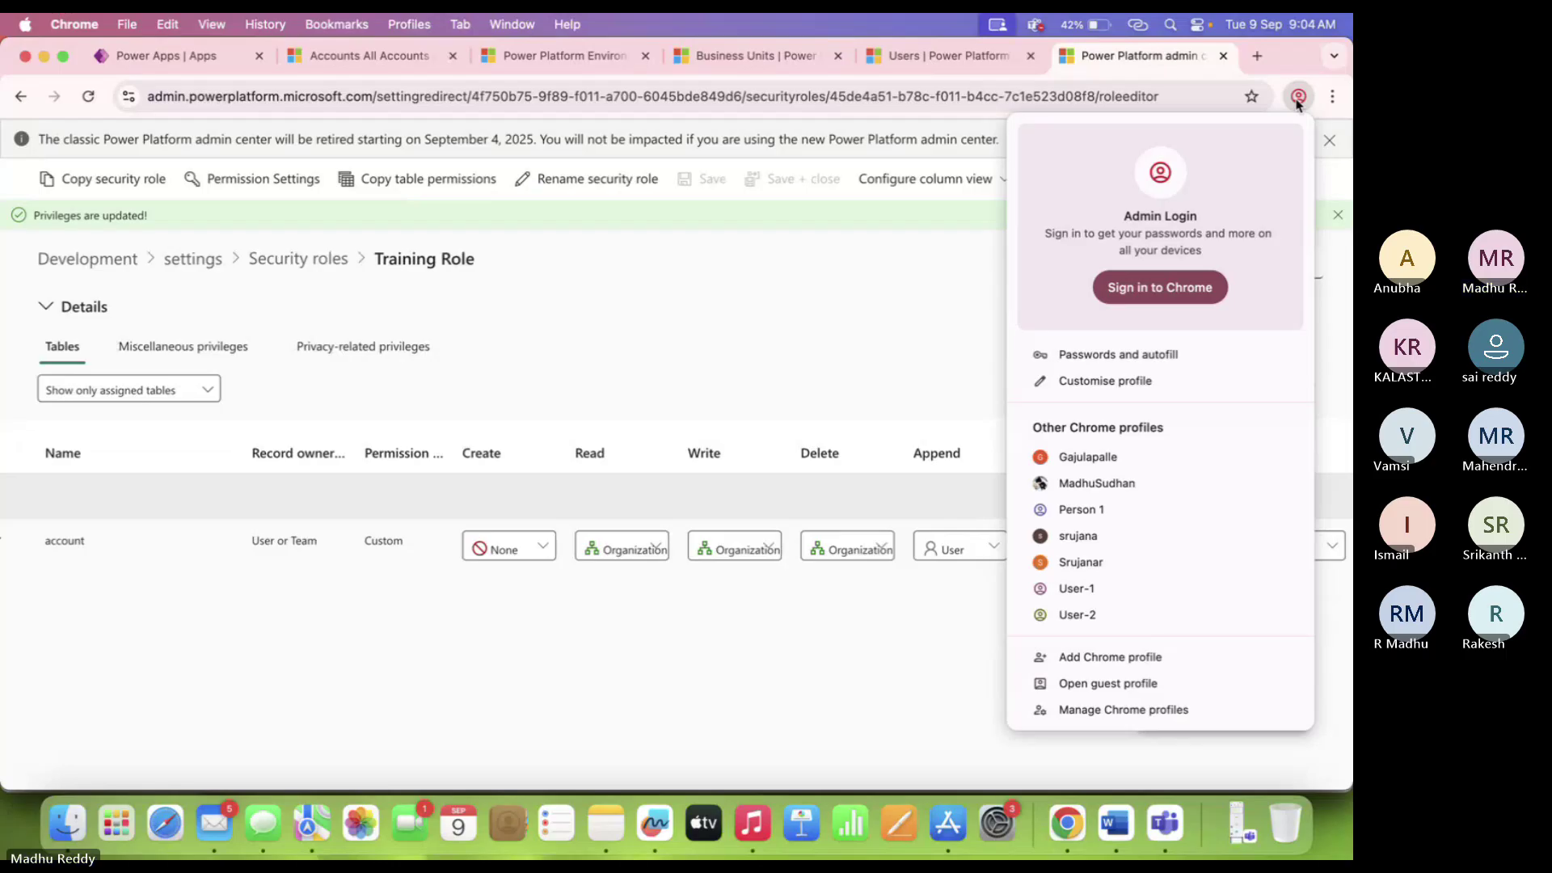
left_click(1113, 598)
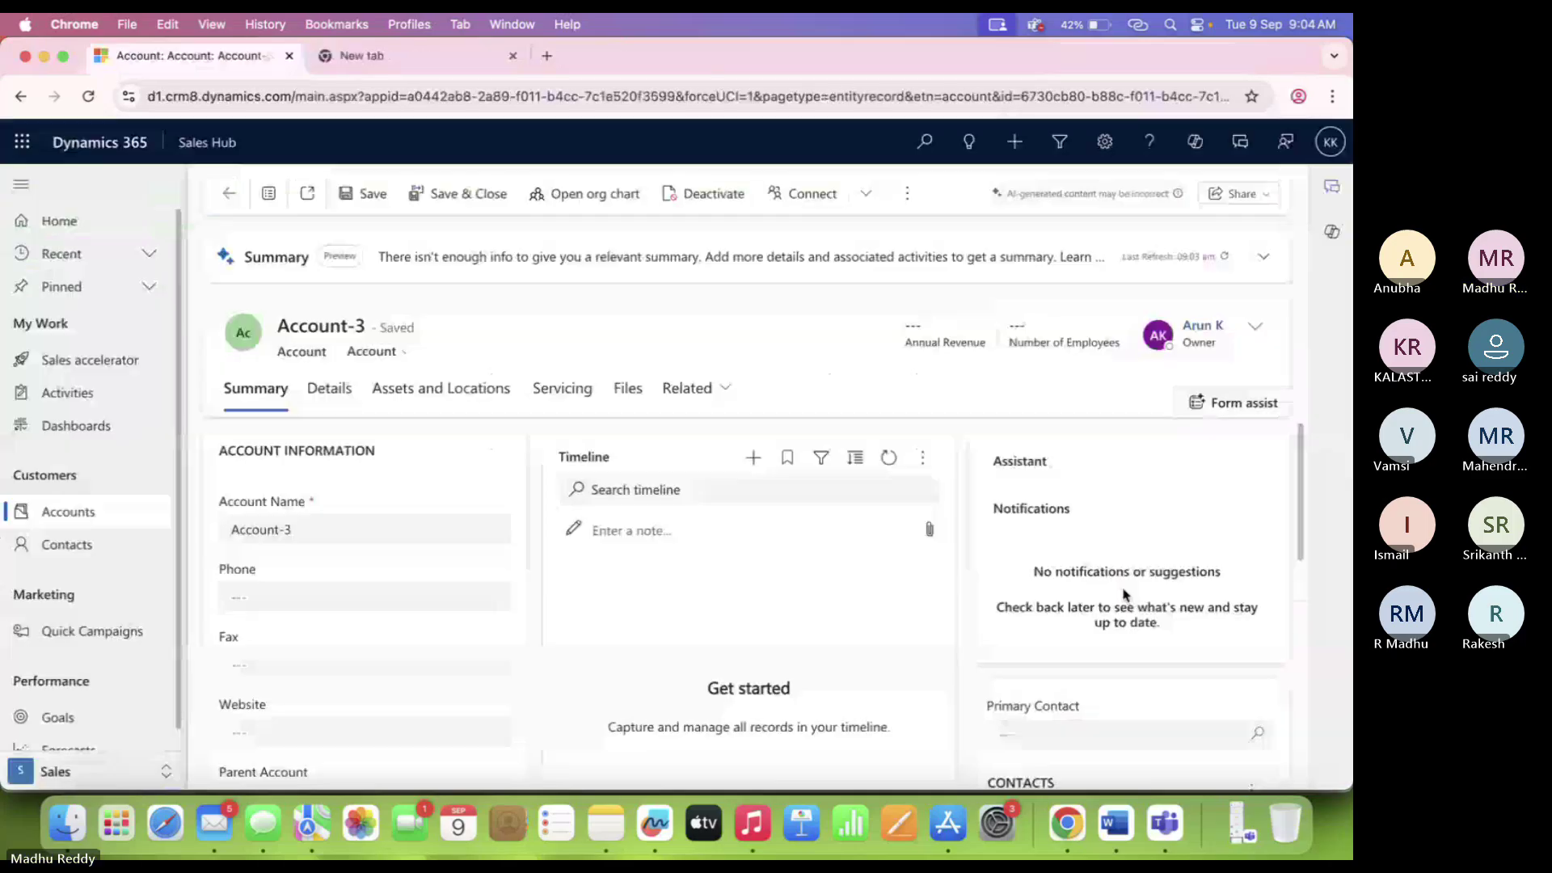
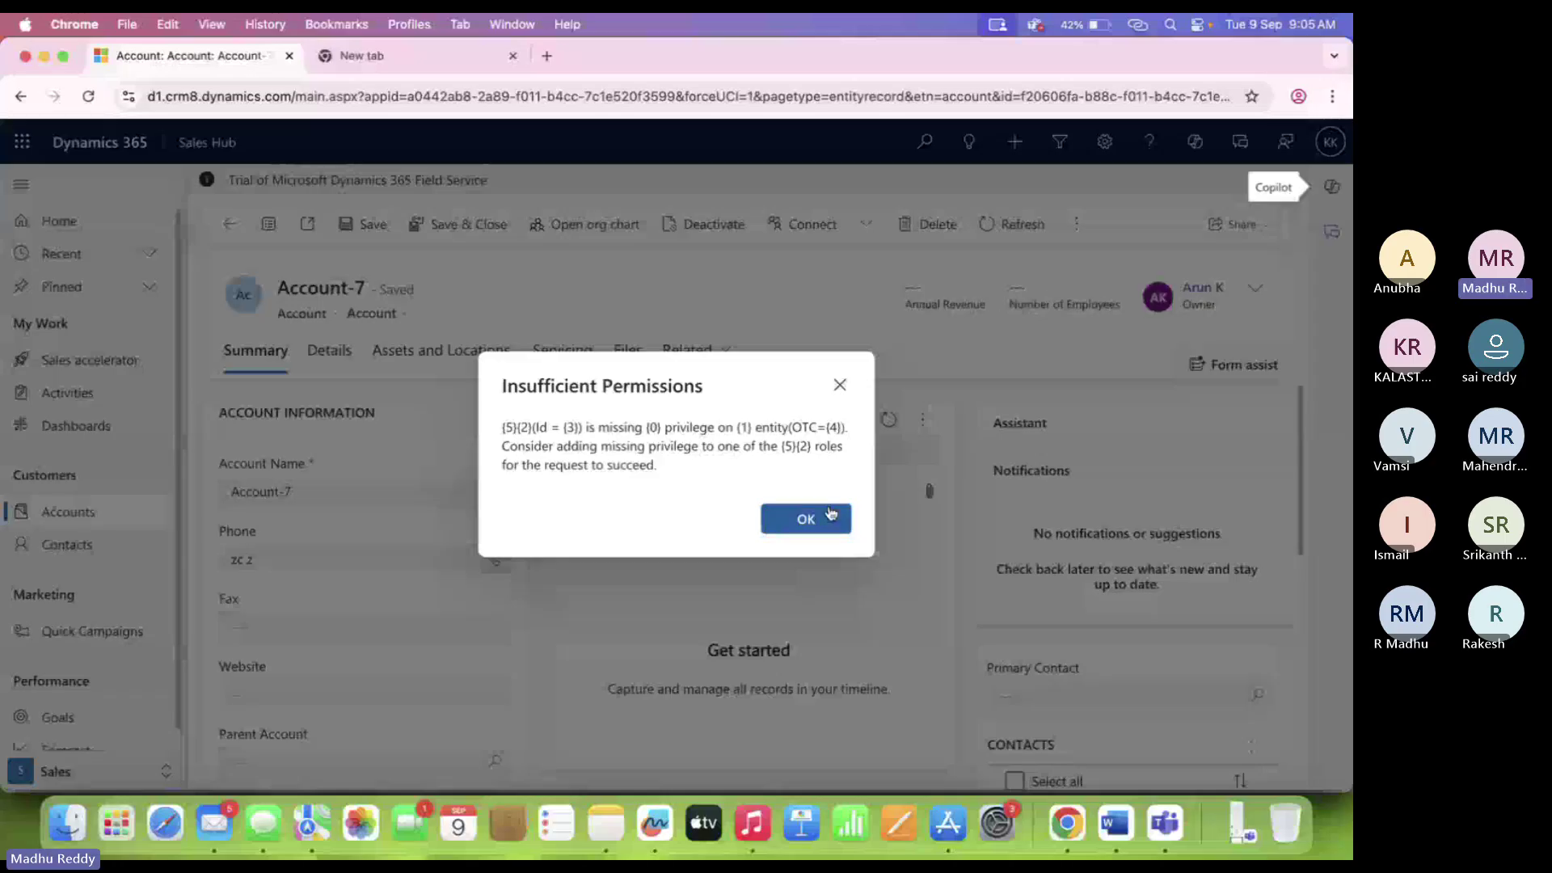
Dismiss the permissions message on Account-7 and check the record's additional commands for an Assign option.
left_click(830, 512)
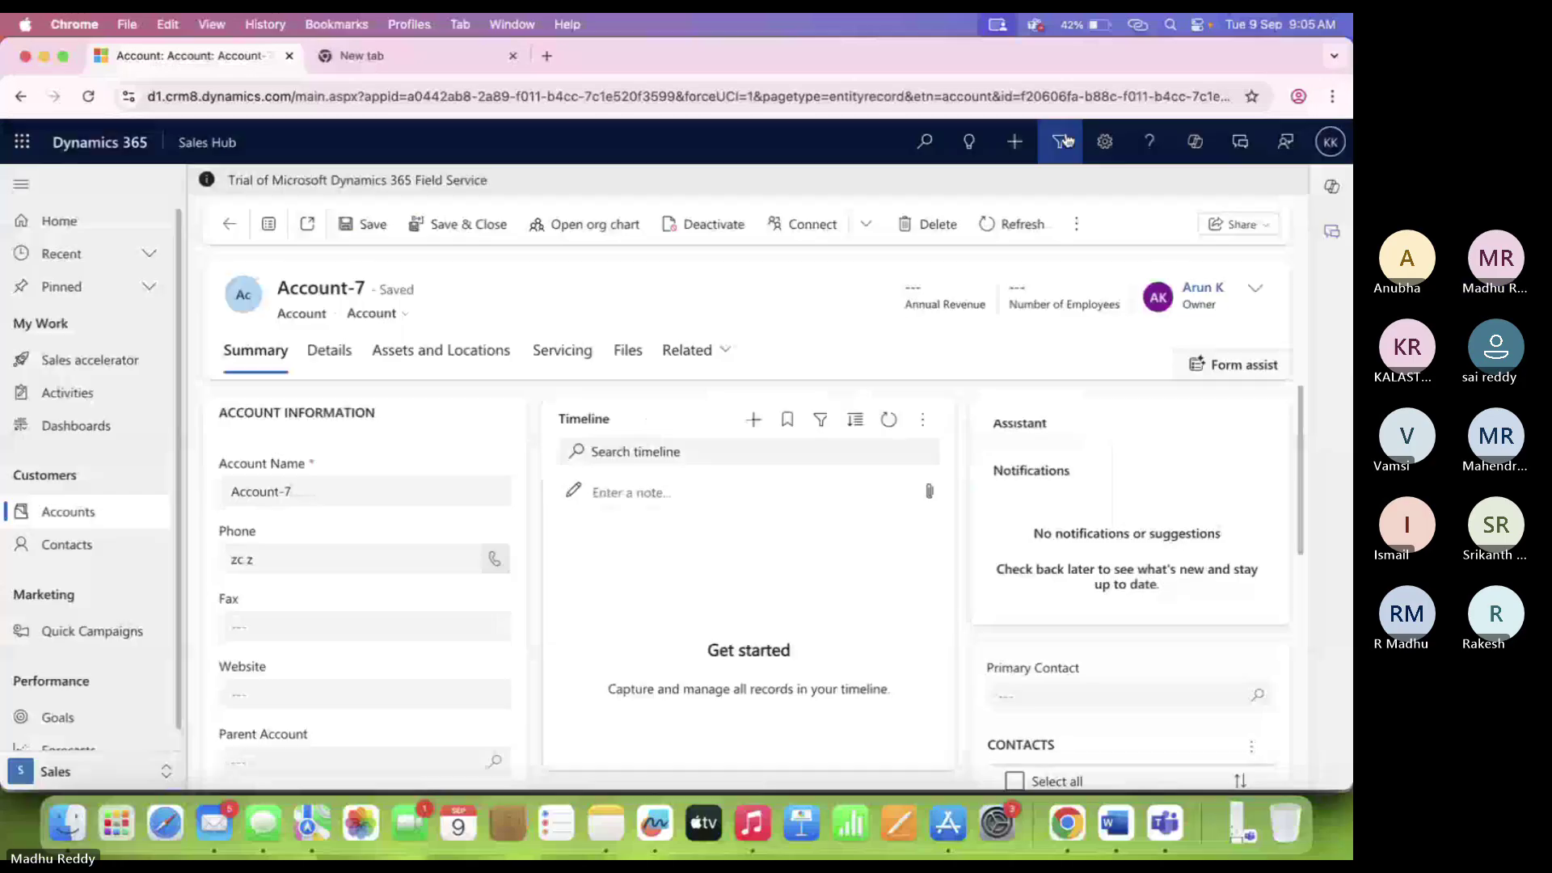
left_click(1076, 225)
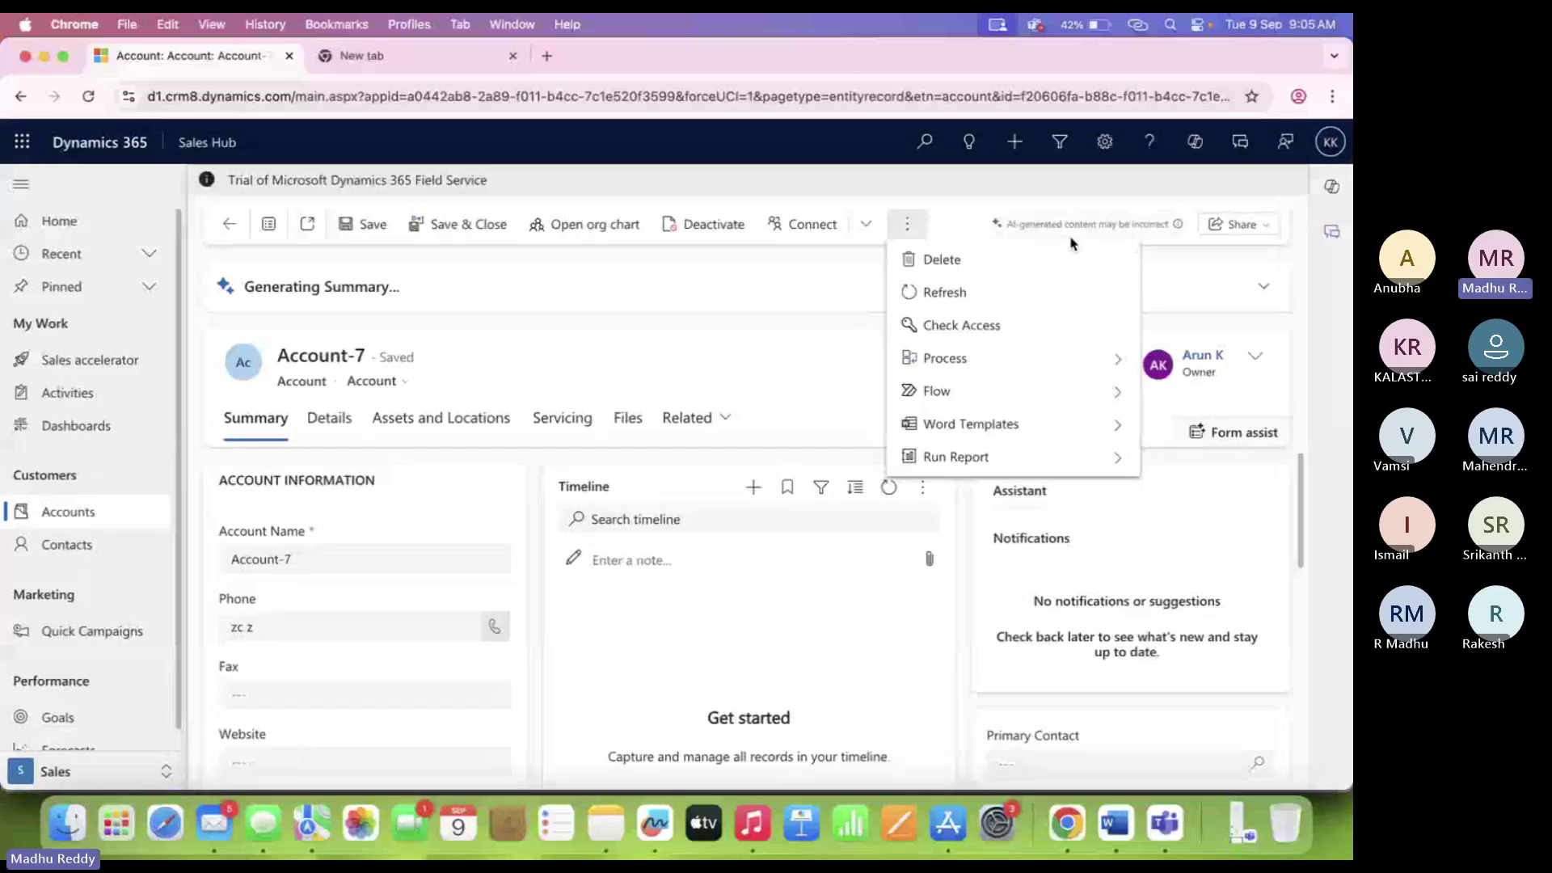
left_click(111, 520)
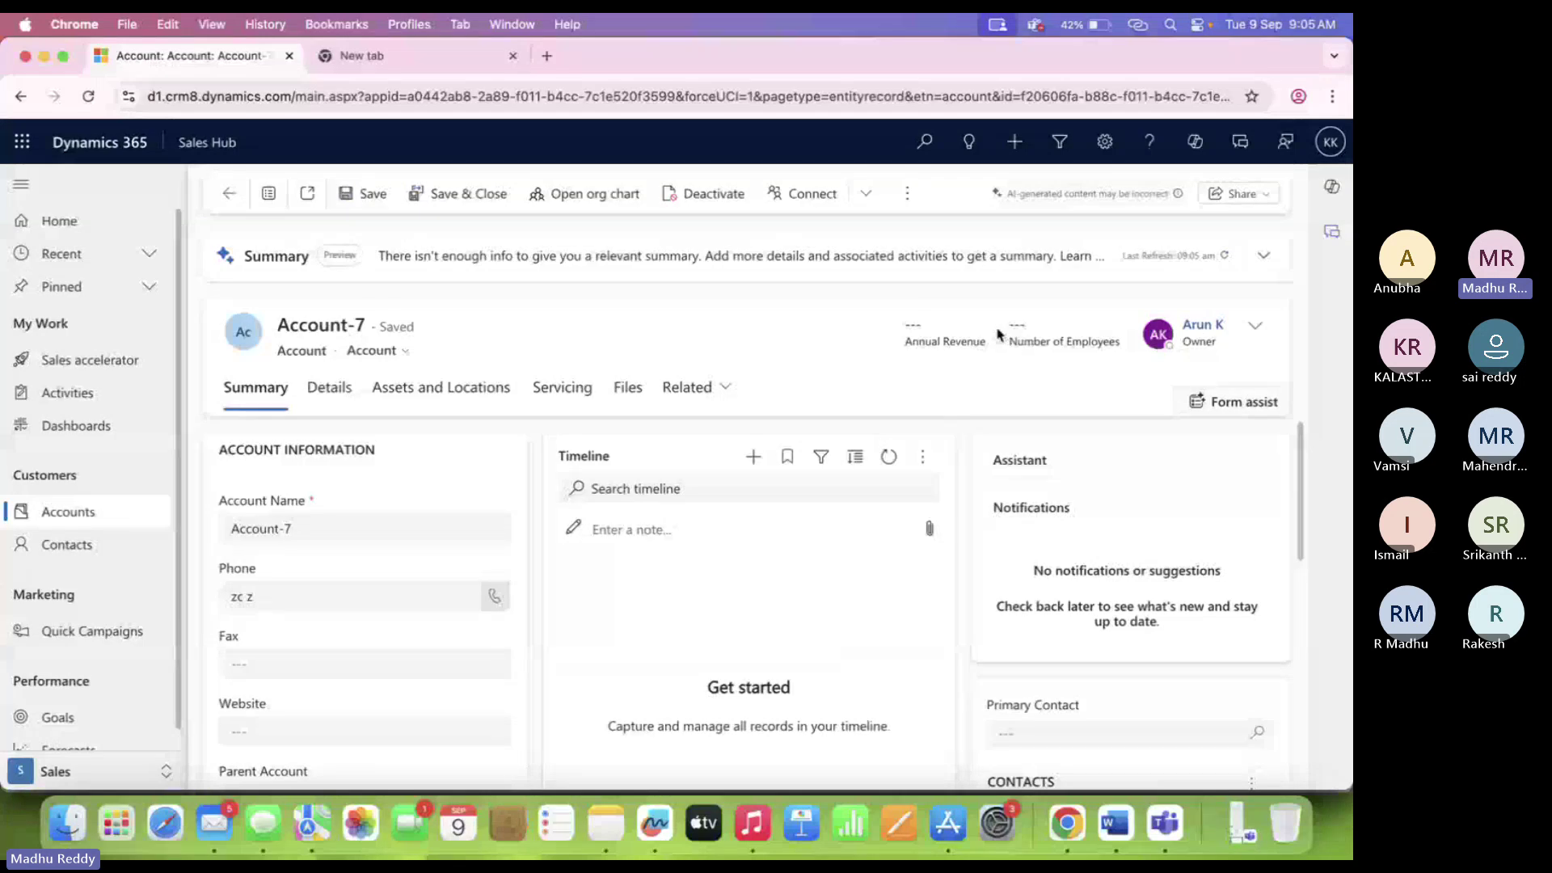
In the Admin Login profile, compare the business units of the Account-7 owner and the User-1 account in the environment's user list.
left_click(1299, 97)
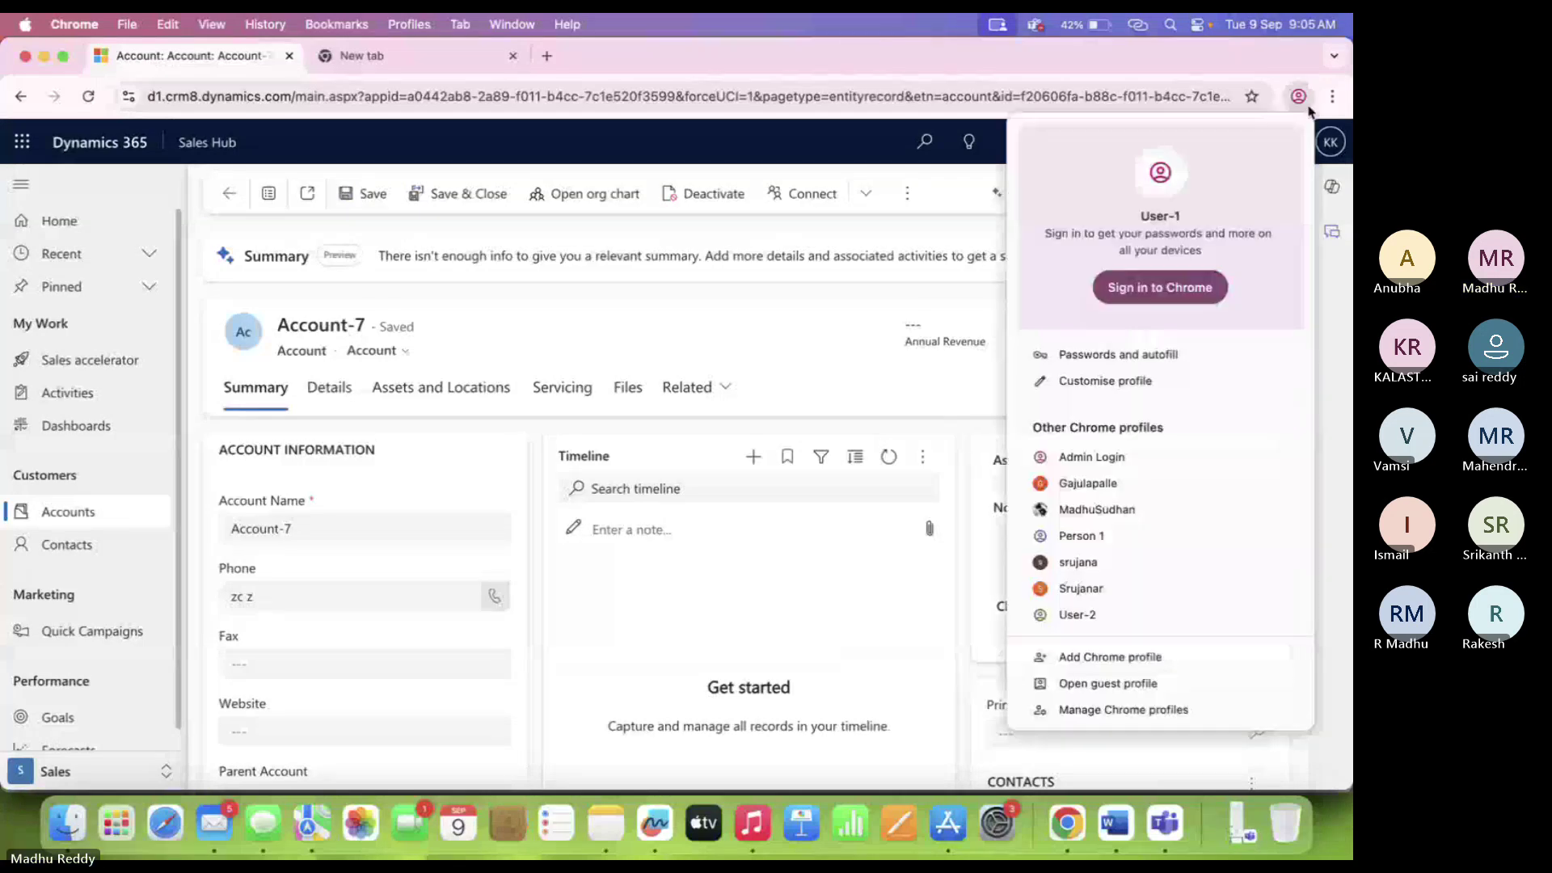
left_click(1115, 458)
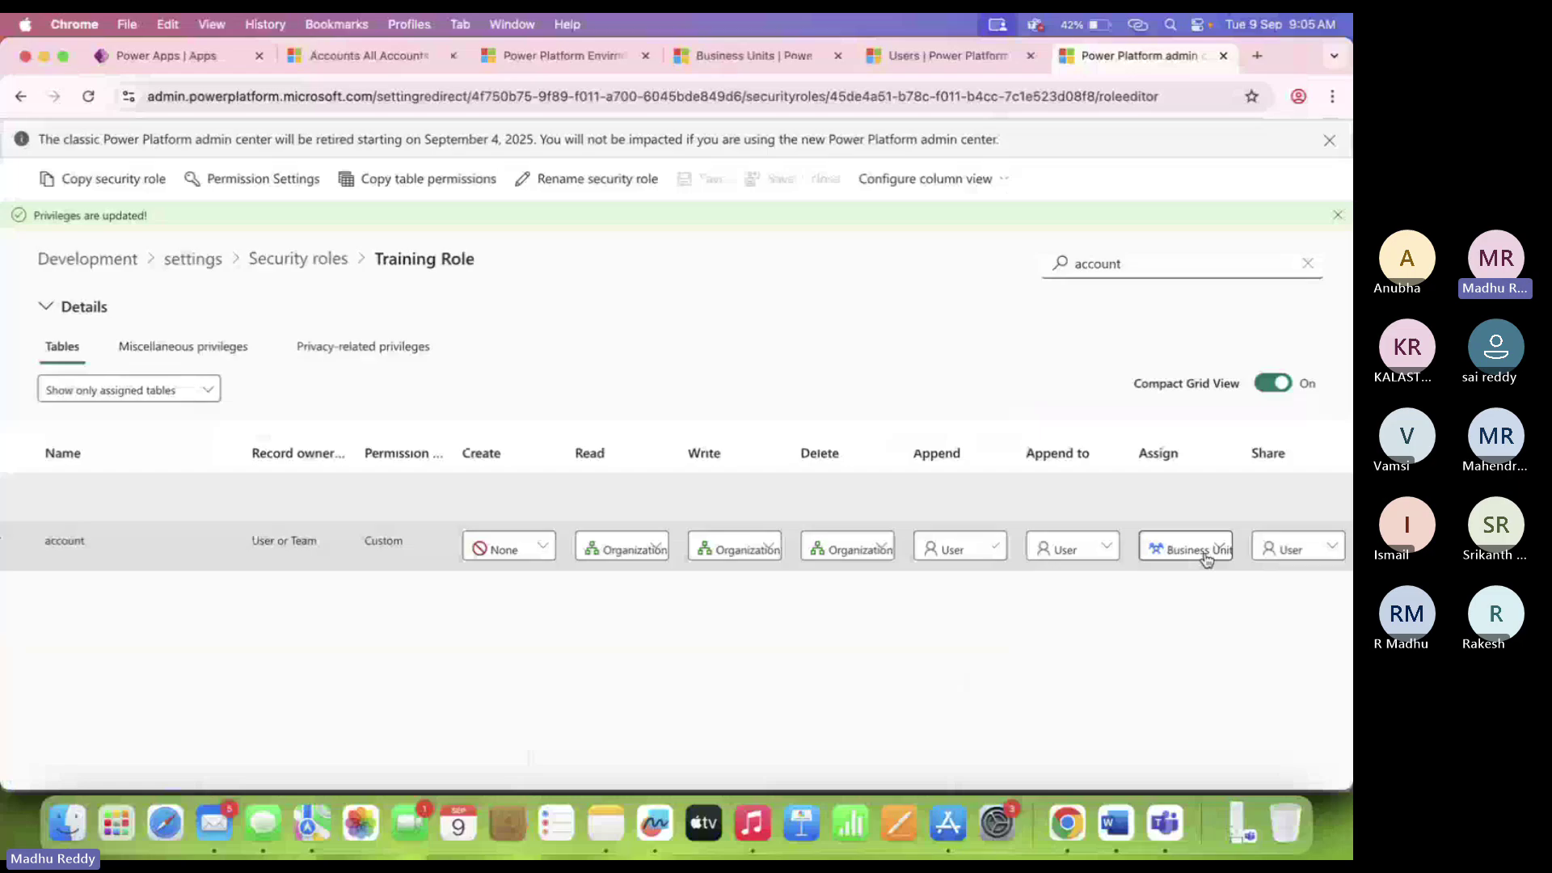
left_click(935, 58)
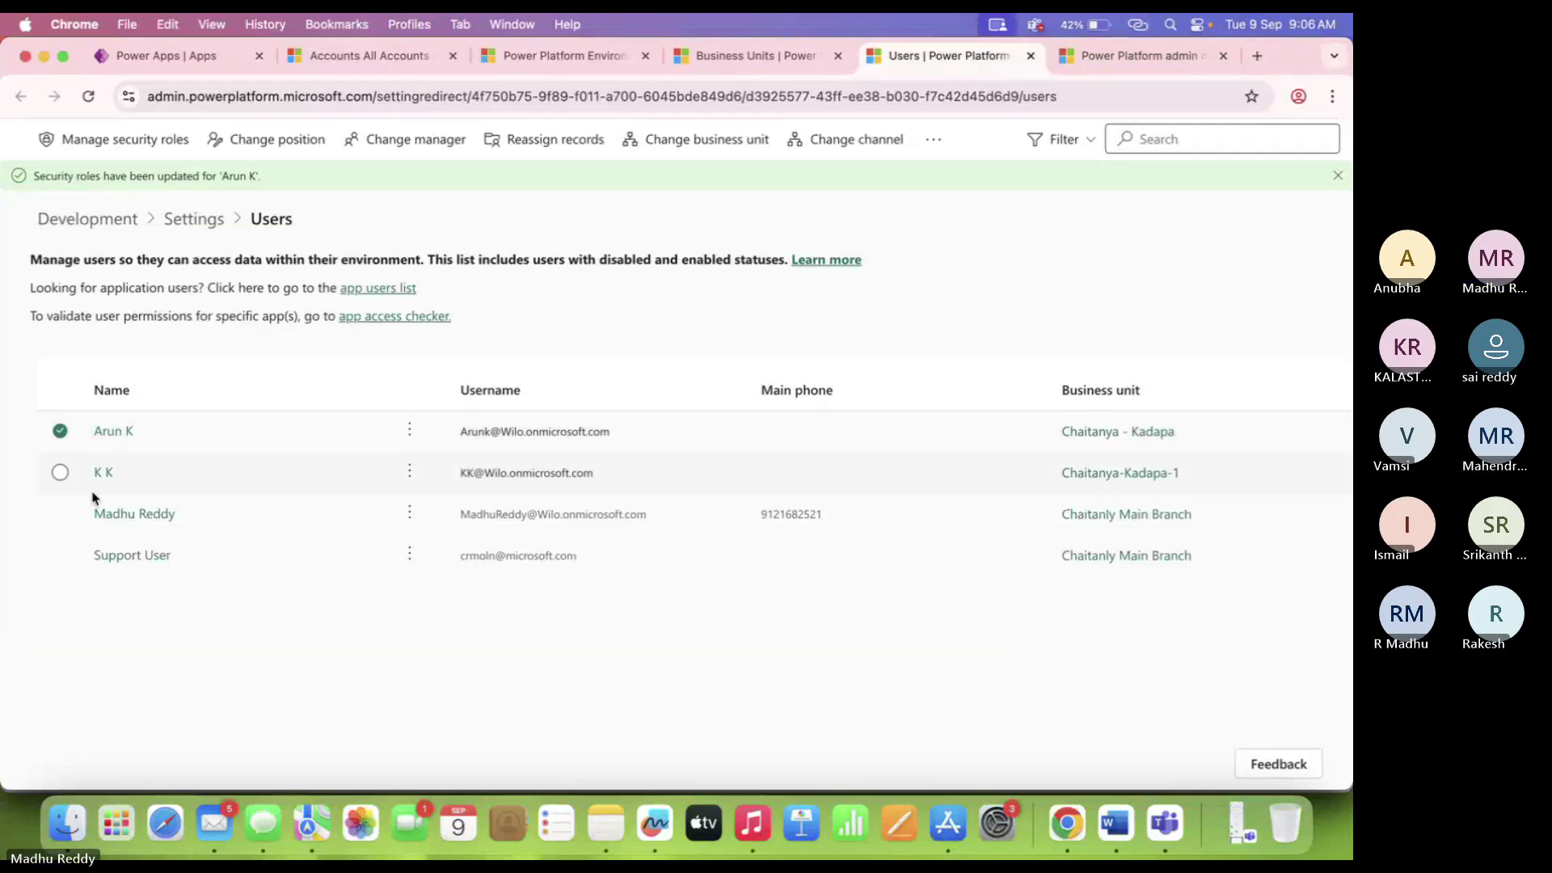
left_click(185, 472)
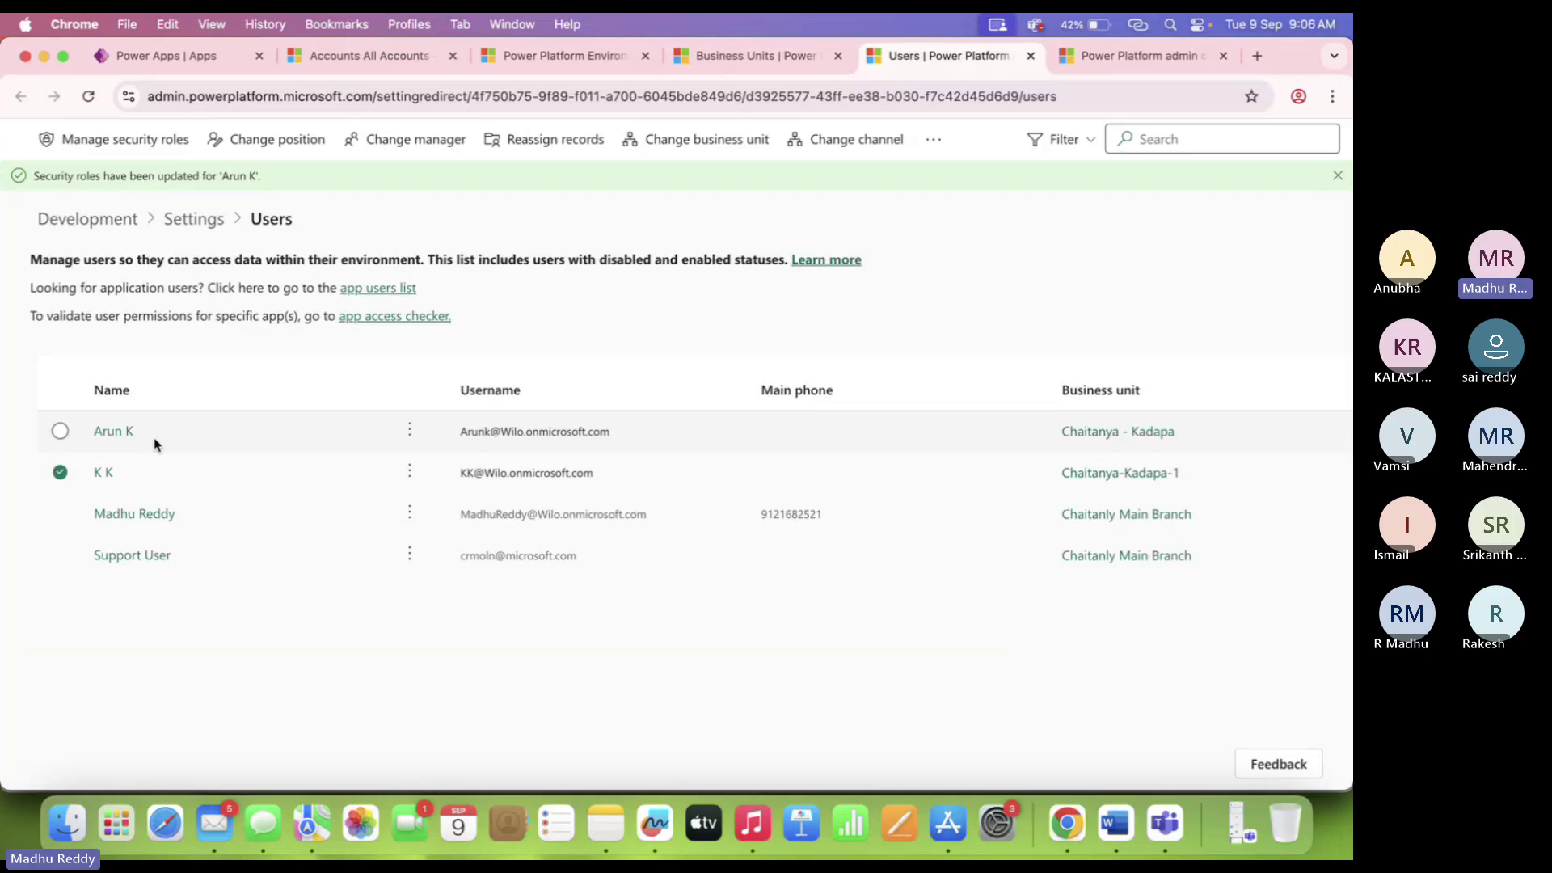
left_click(156, 444)
left_click(150, 481)
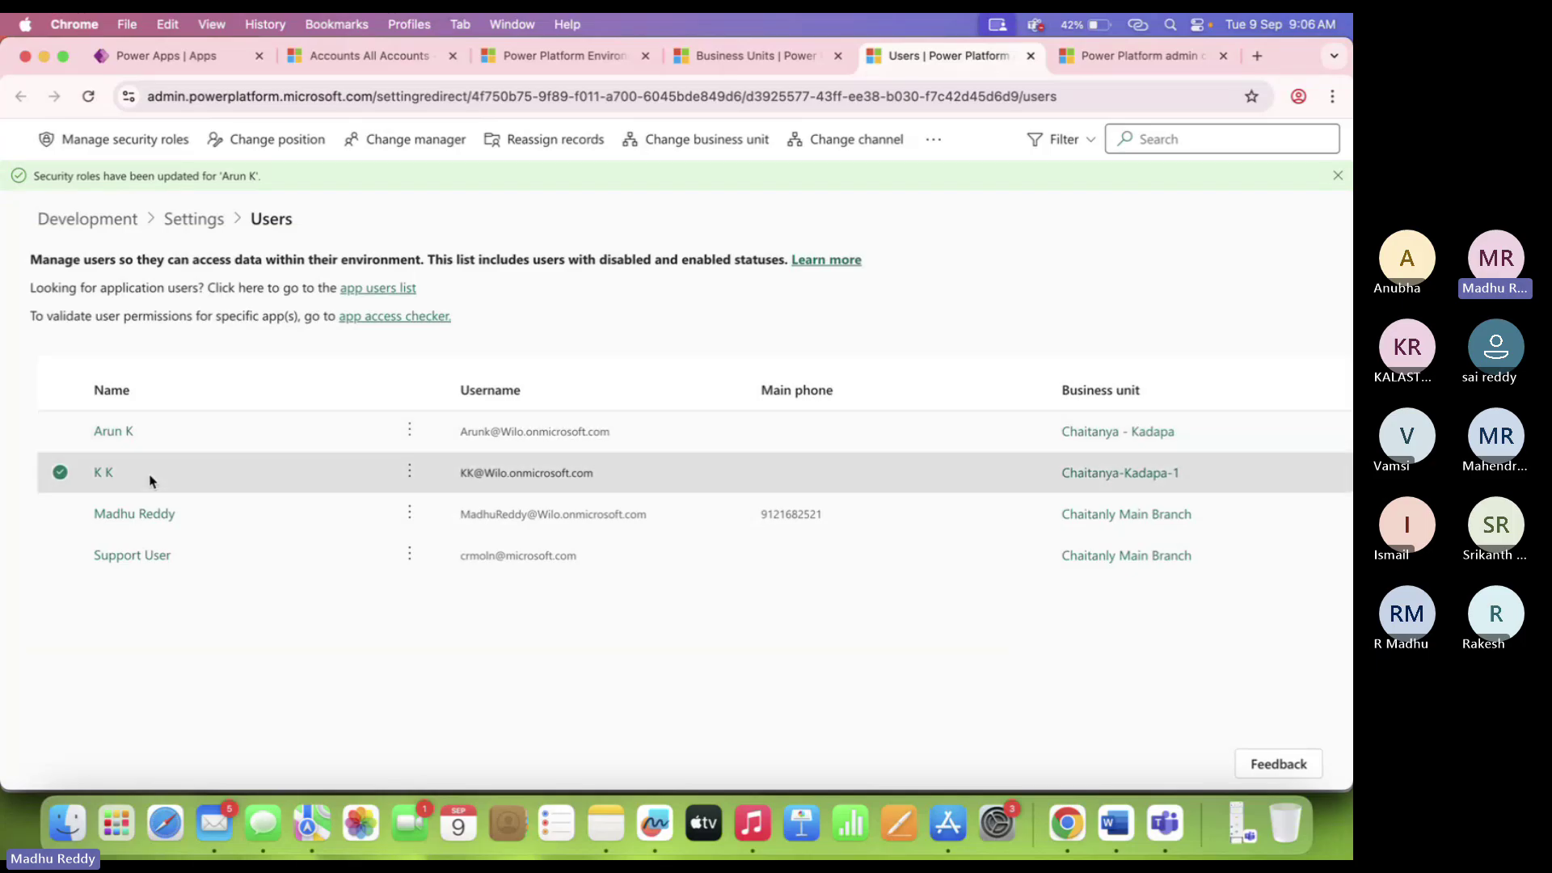
left_click(176, 439)
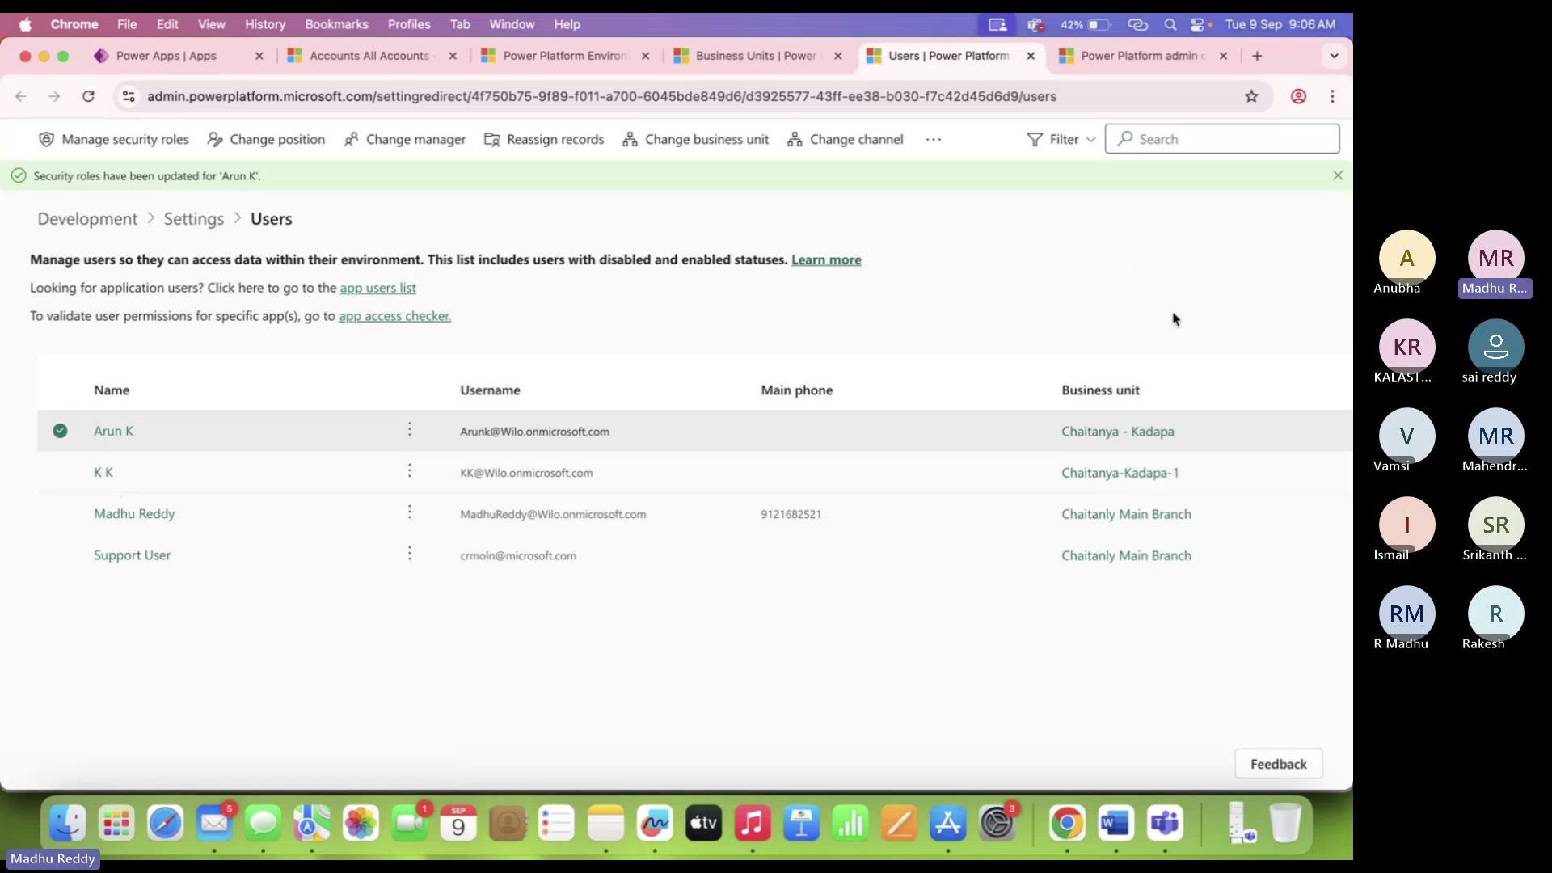
left_click(1120, 55)
left_click(918, 53)
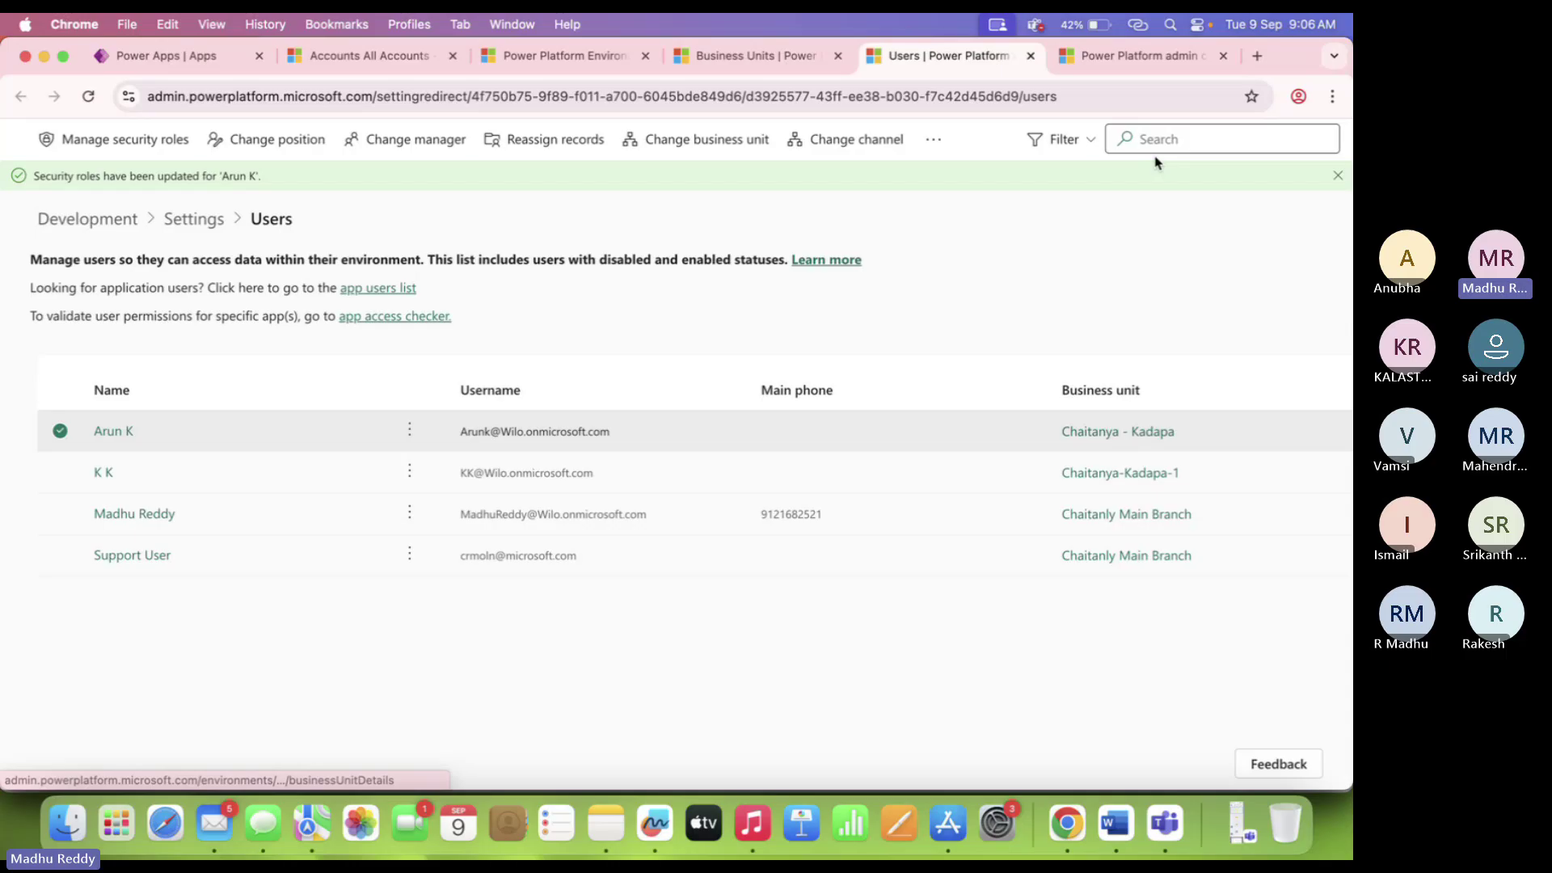
Return to the User-1 profile and recheck Account-7's additional commands for an Assign option.
left_click(1298, 96)
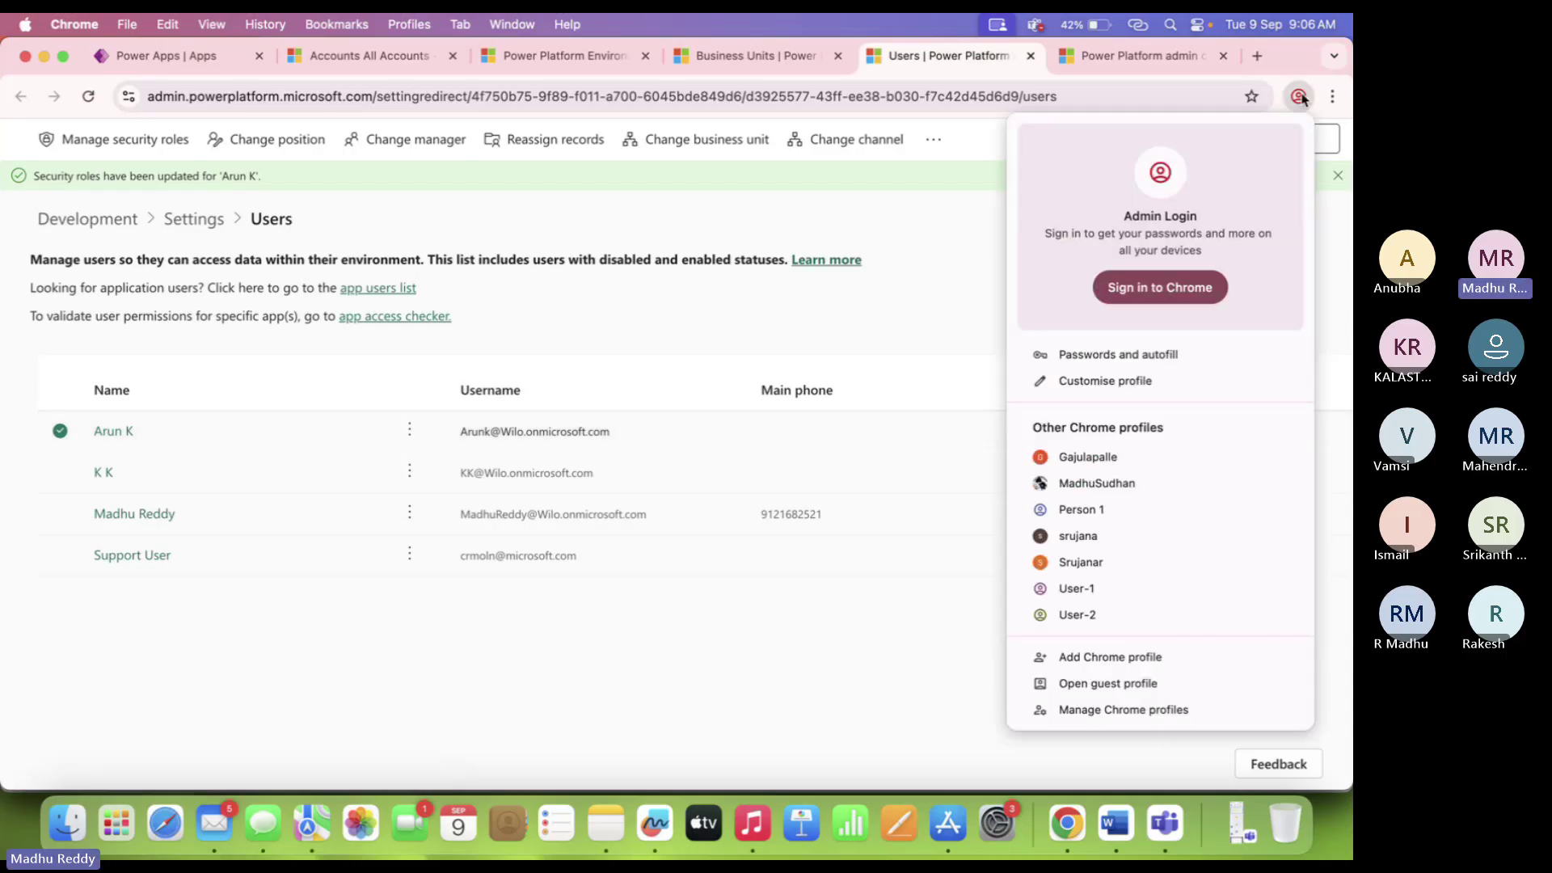
left_click(1110, 591)
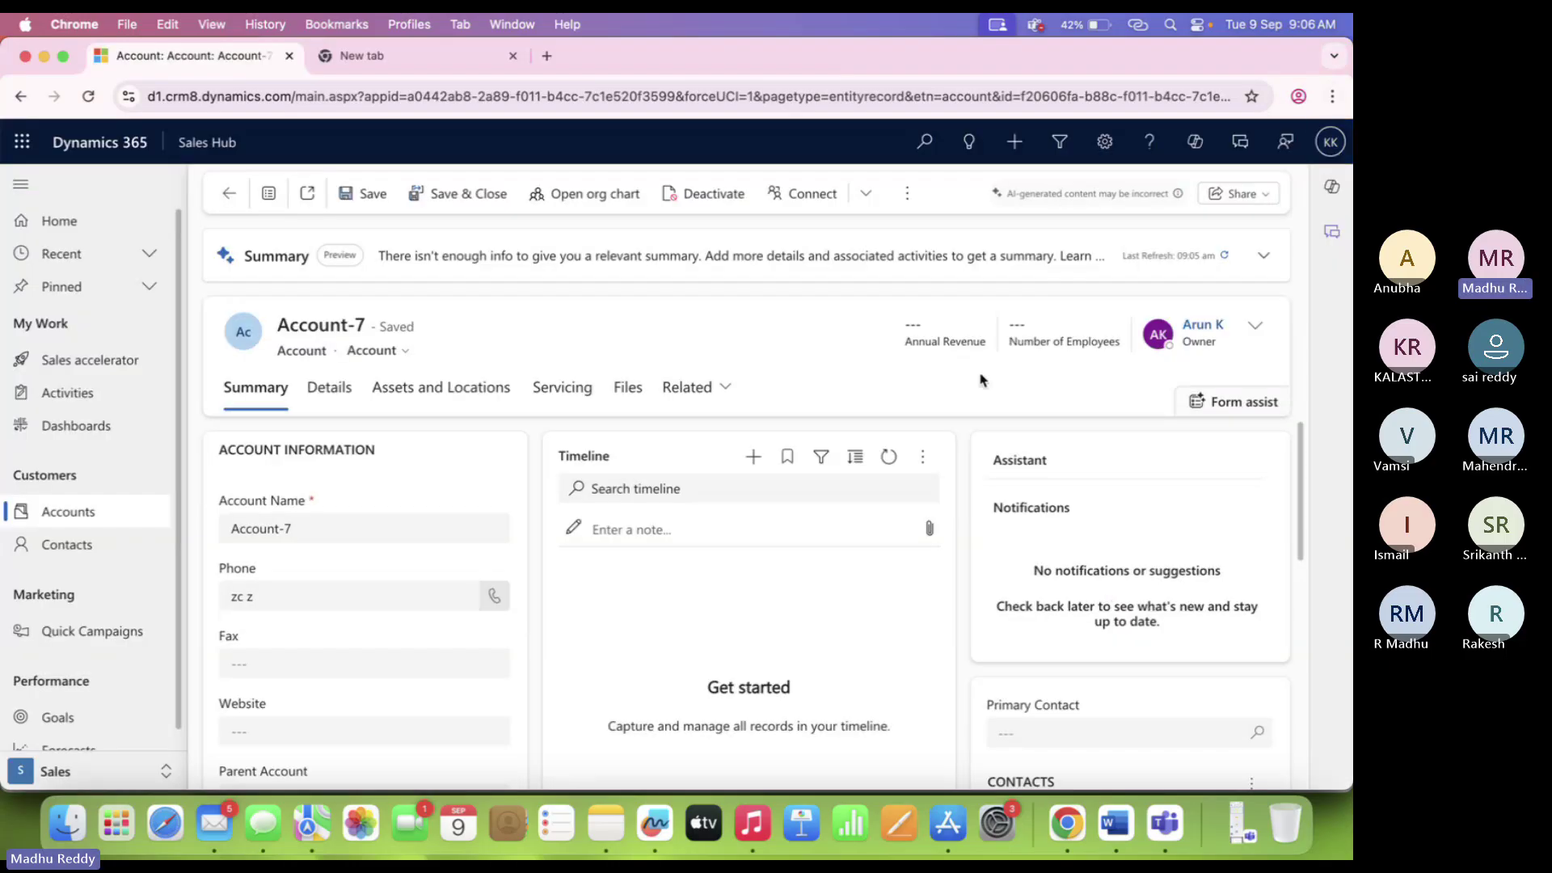
left_click(912, 195)
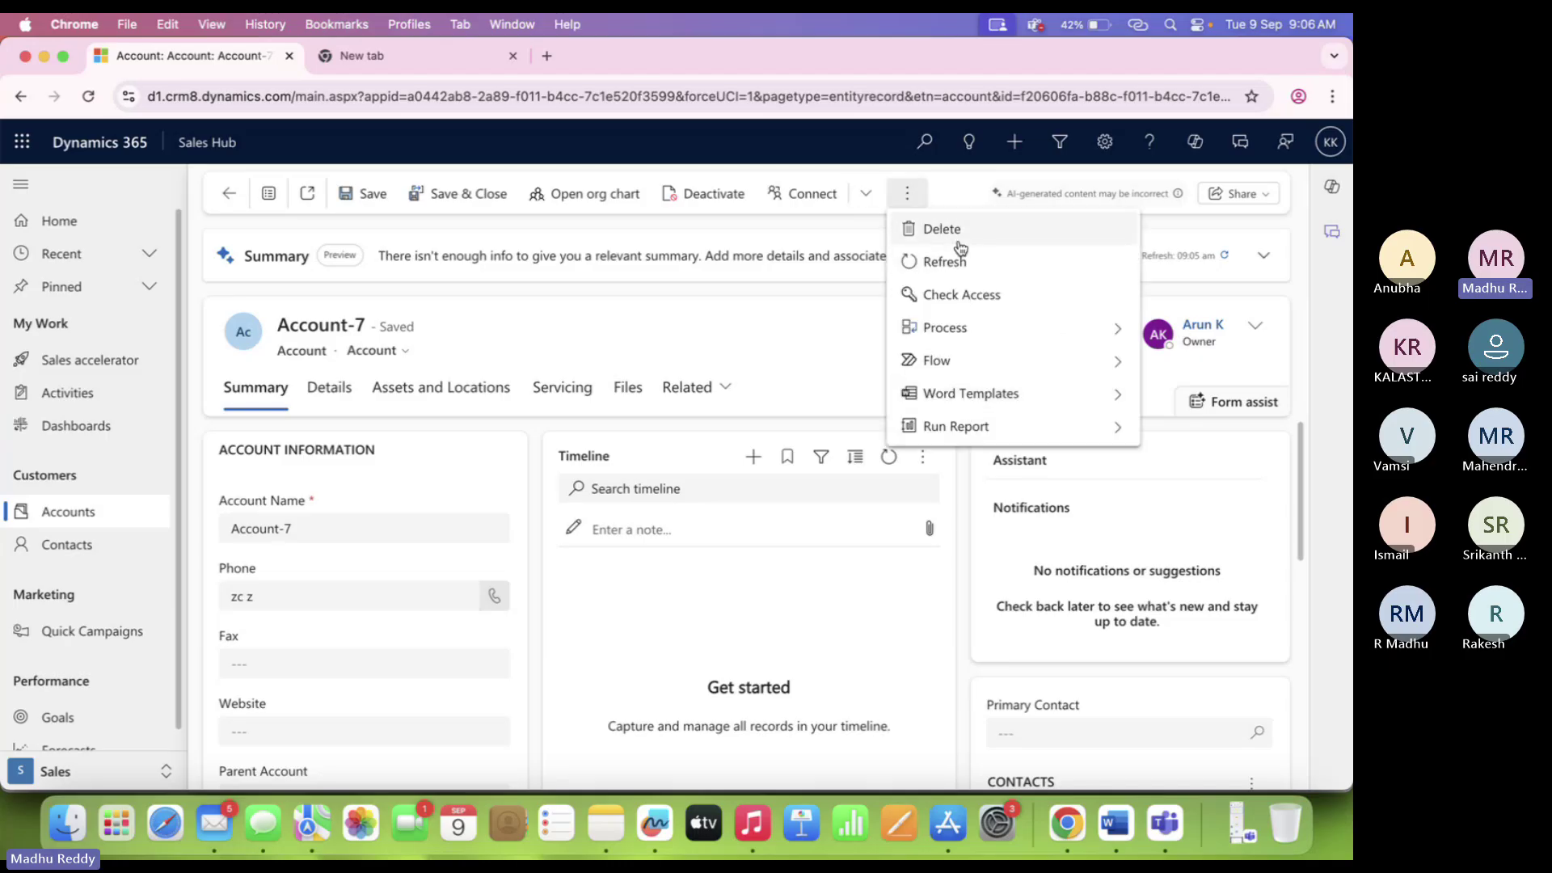
left_click(715, 353)
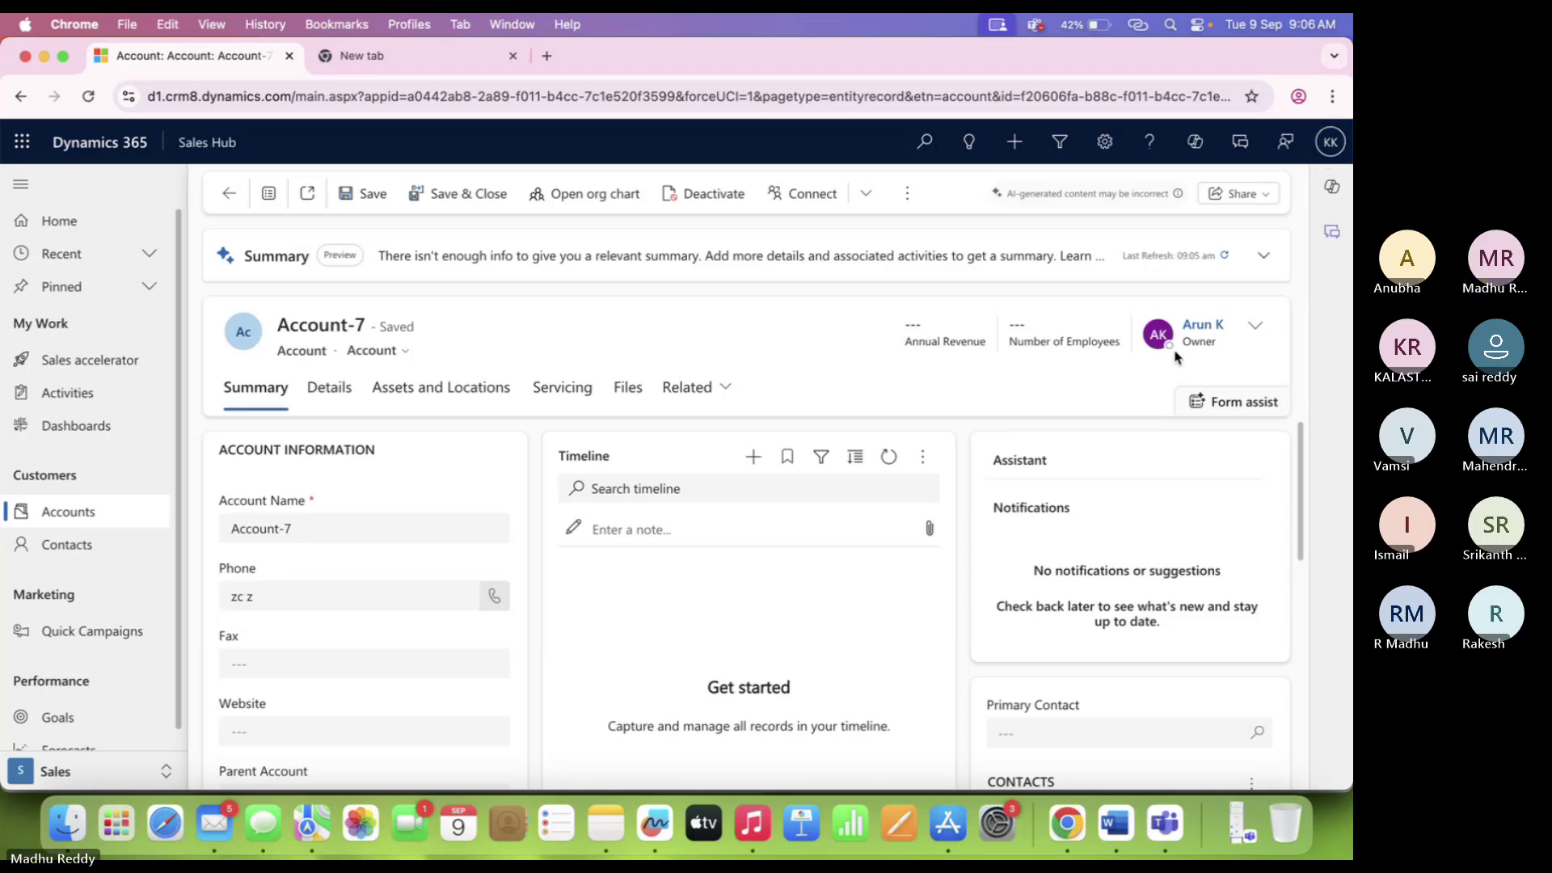
Open Account-1 and then Account-3 from the All Accounts list to check who owns each record.
left_click(92, 518)
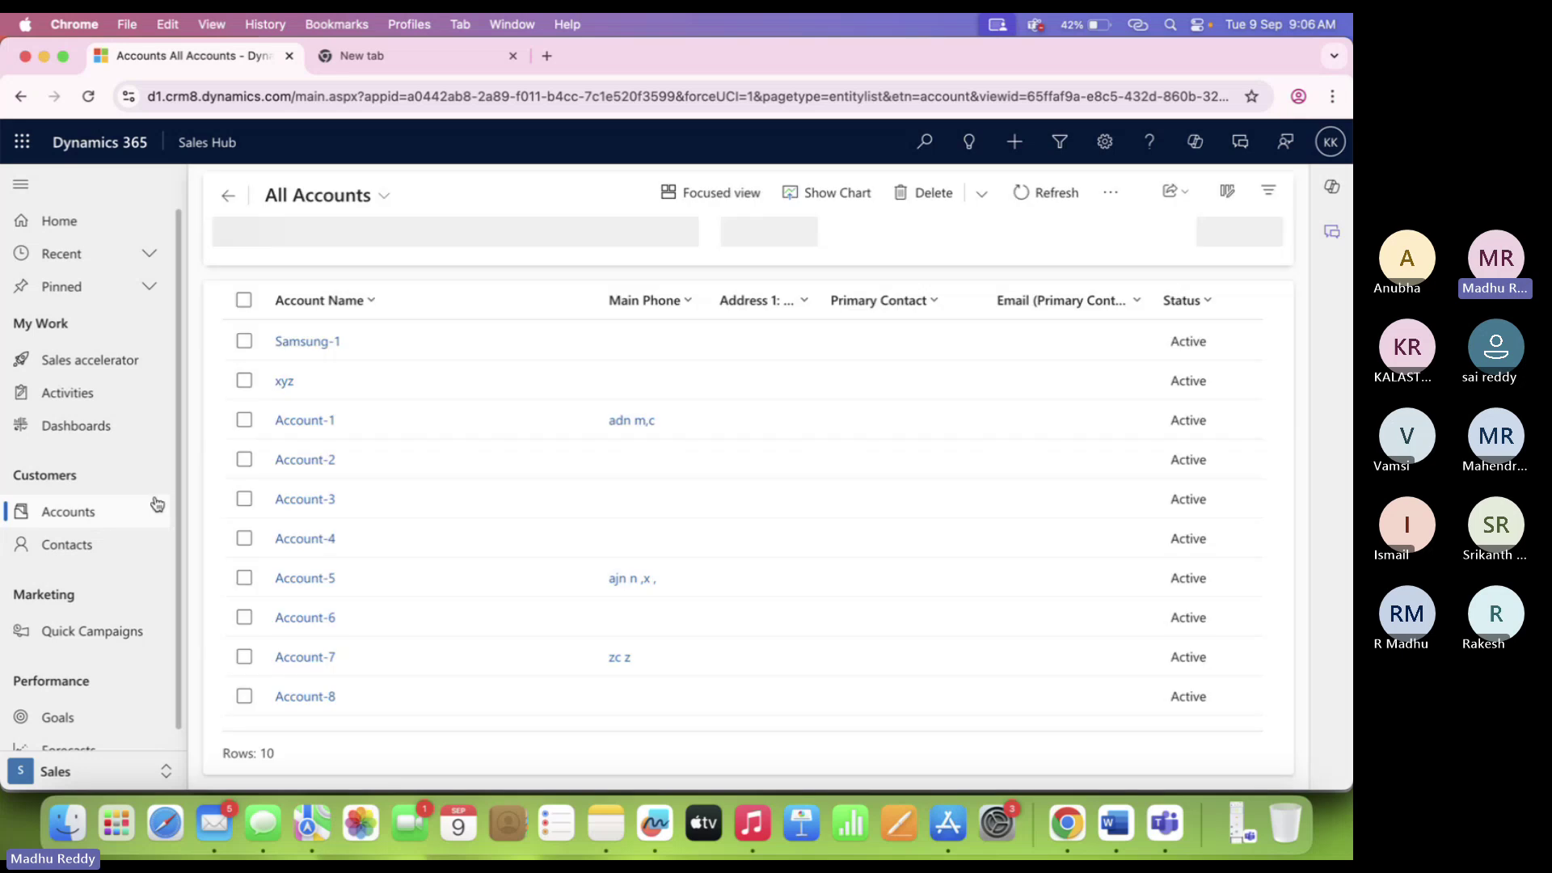
double_click(400, 428)
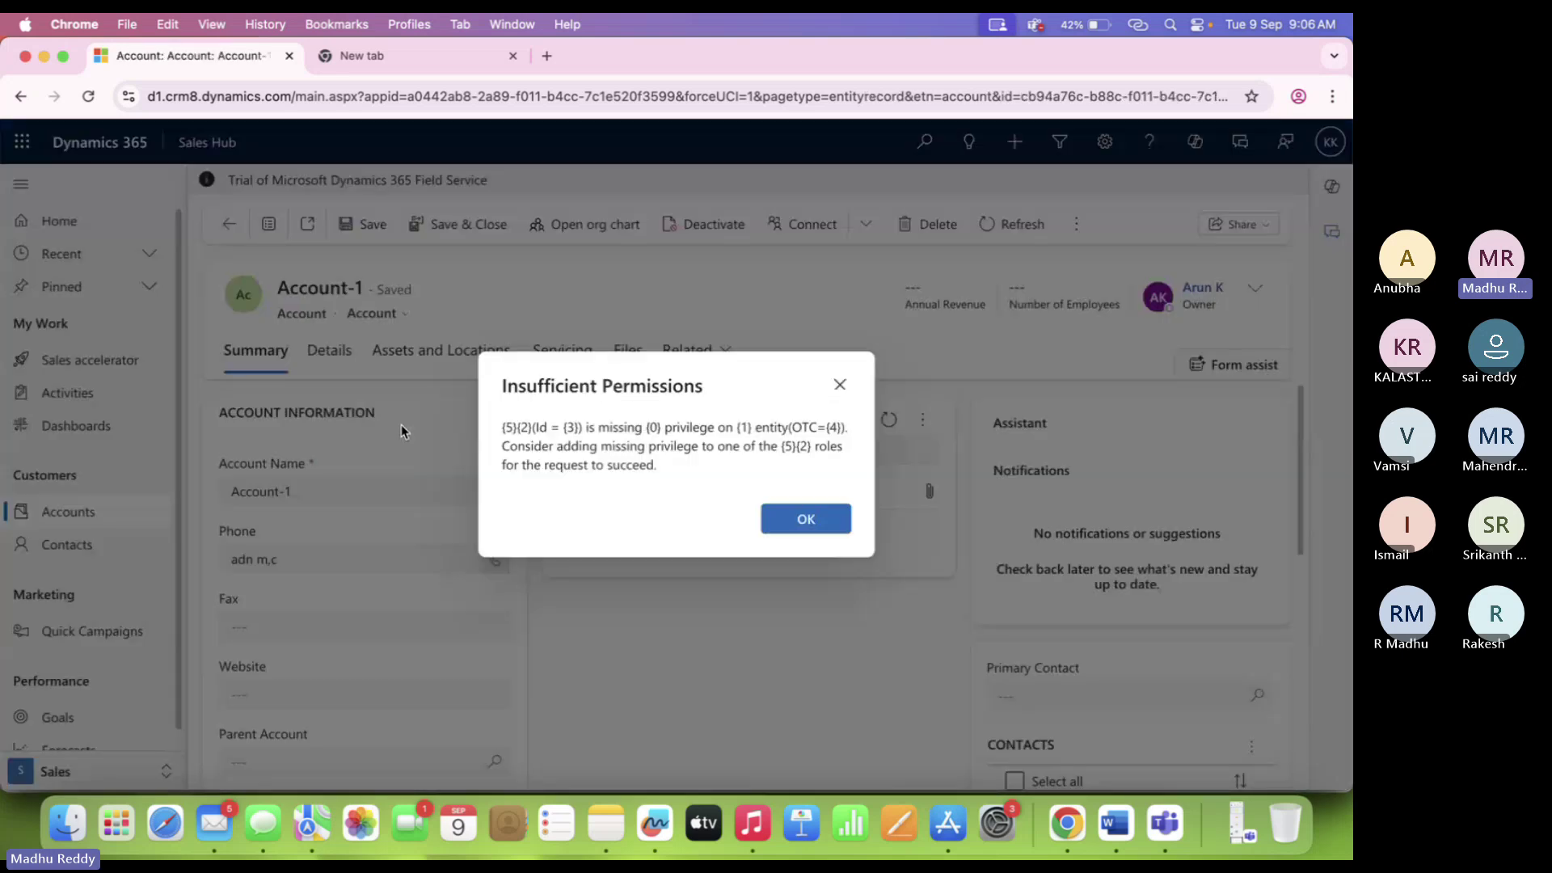
left_click(841, 518)
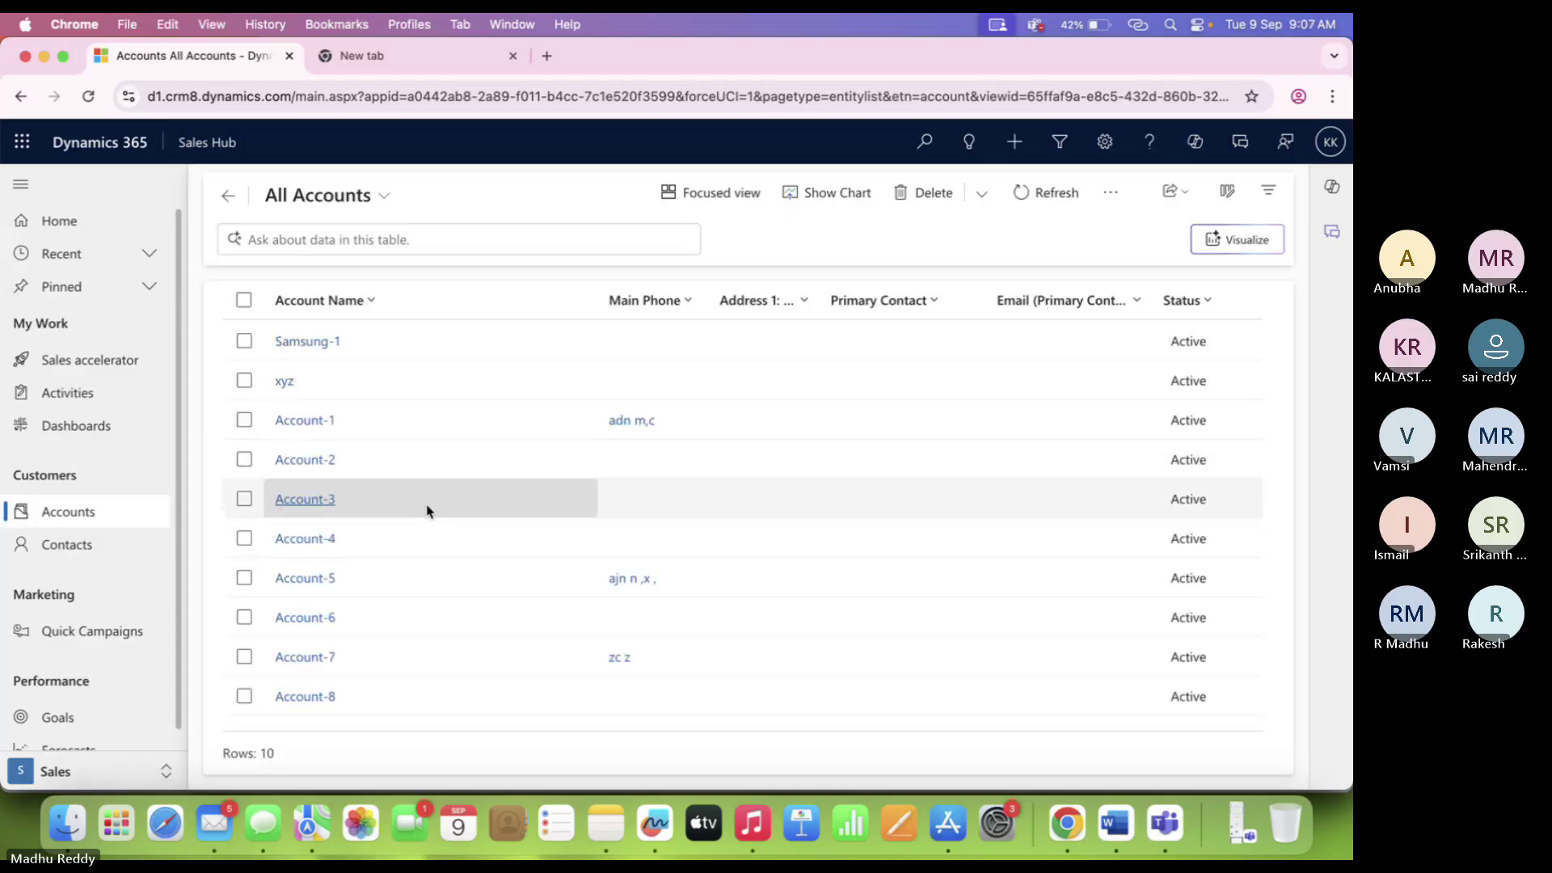
left_click(427, 511)
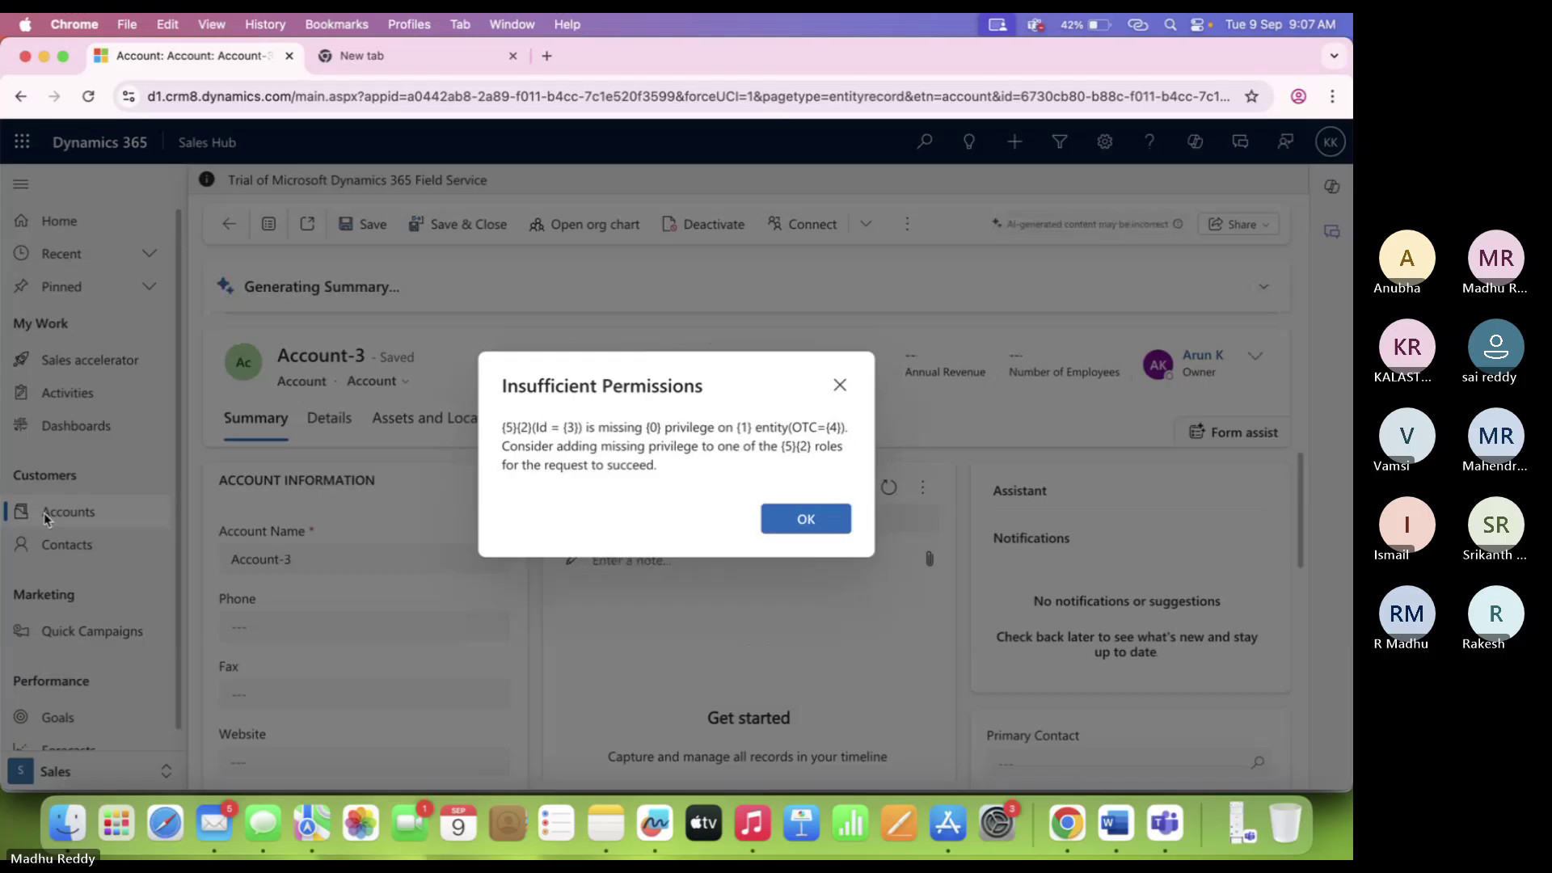
Dismiss the permissions message on Account-3, then open Account-2 from the All Accounts list and dismiss its permissions message.
left_click(806, 519)
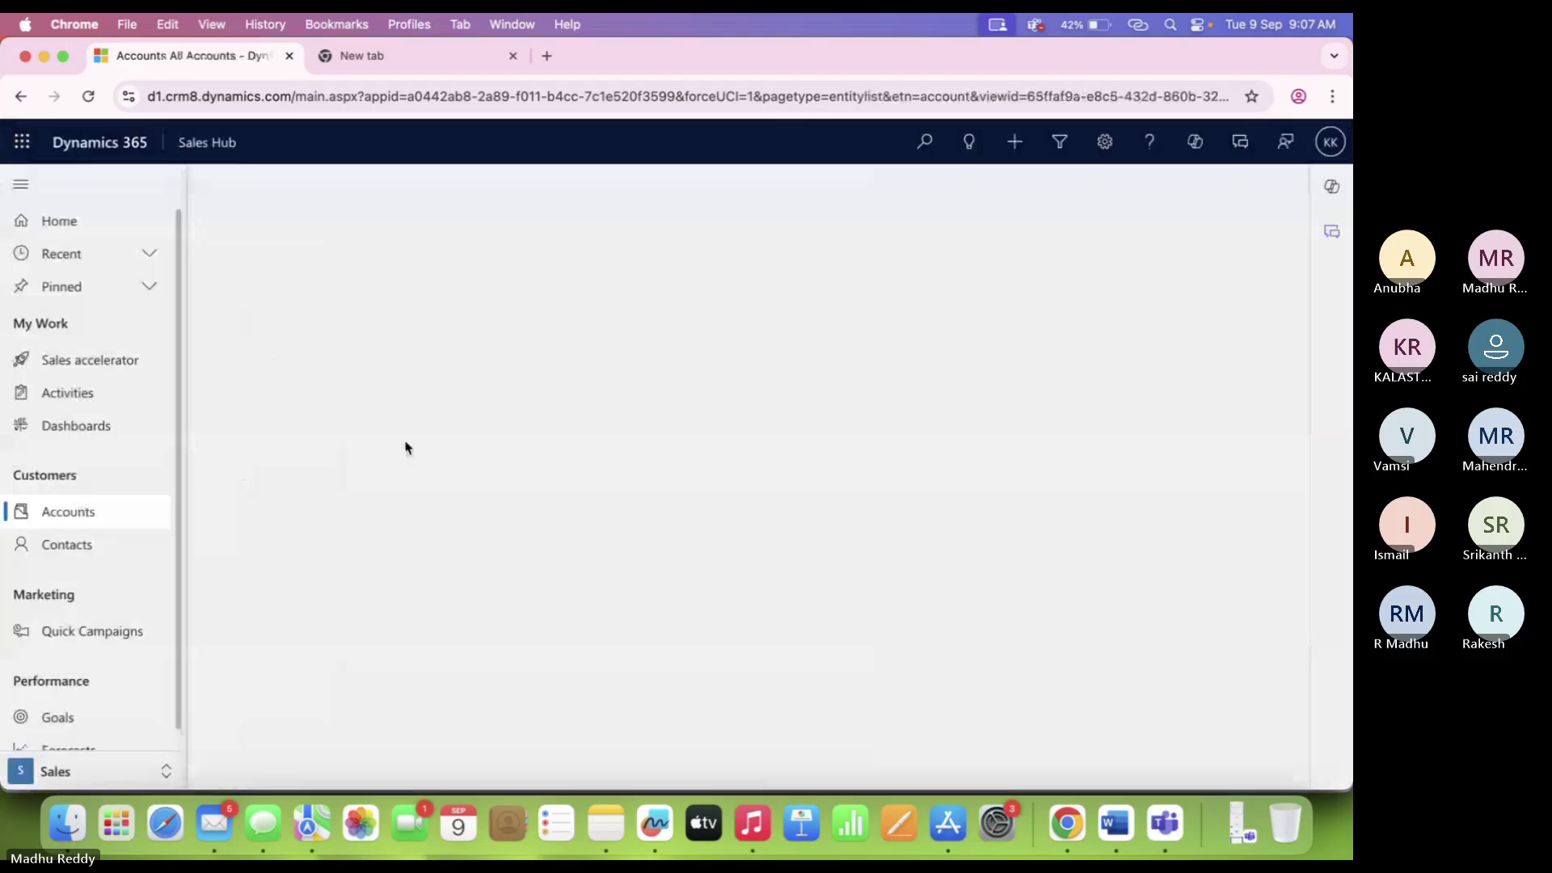
left_click(418, 464)
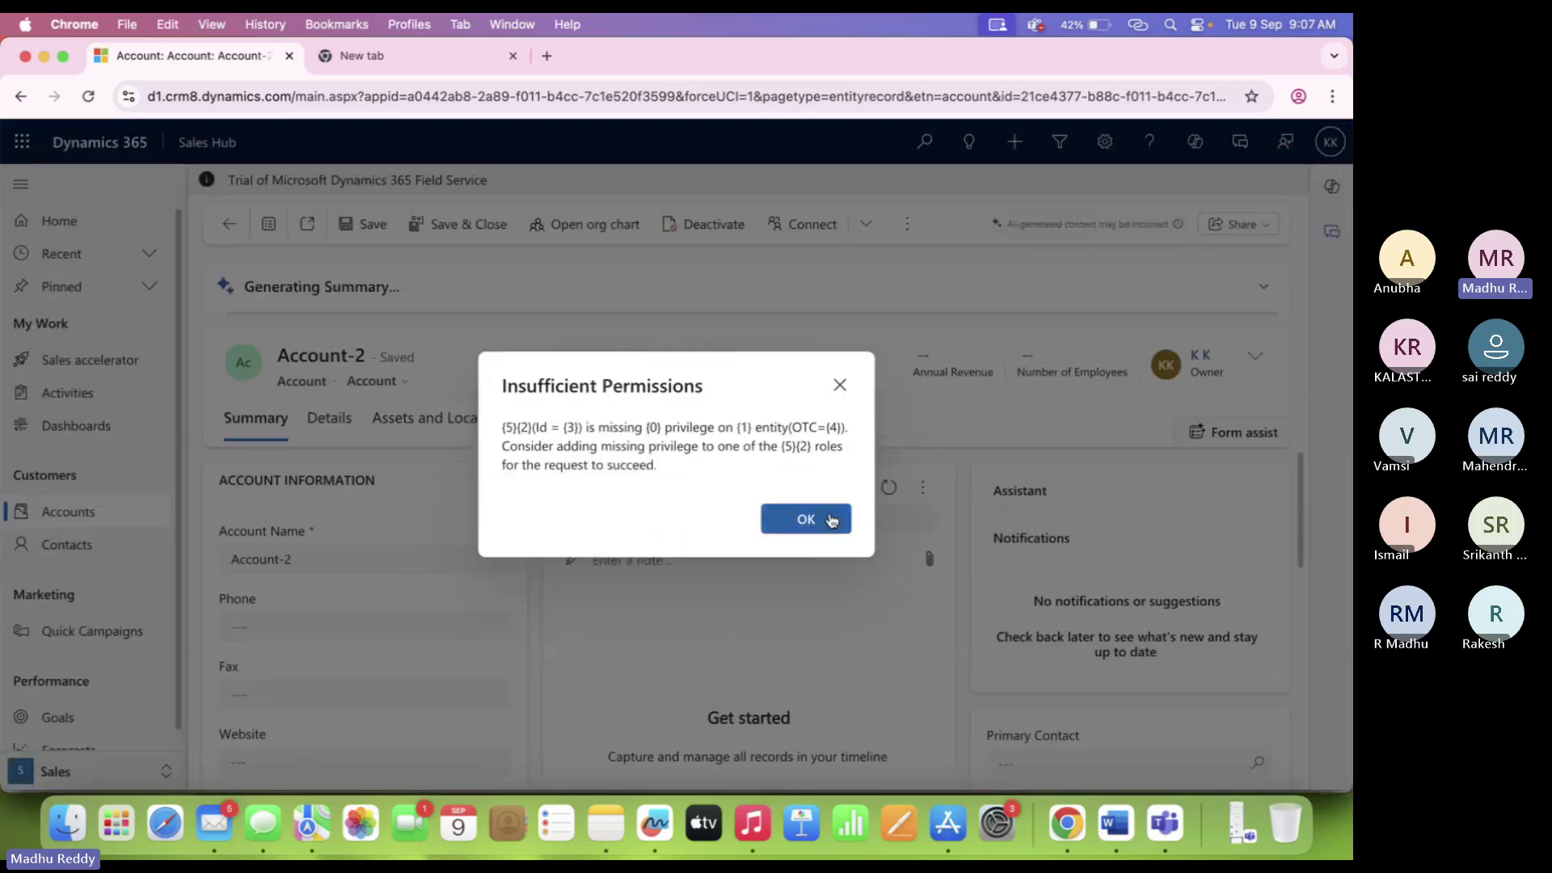
left_click(806, 519)
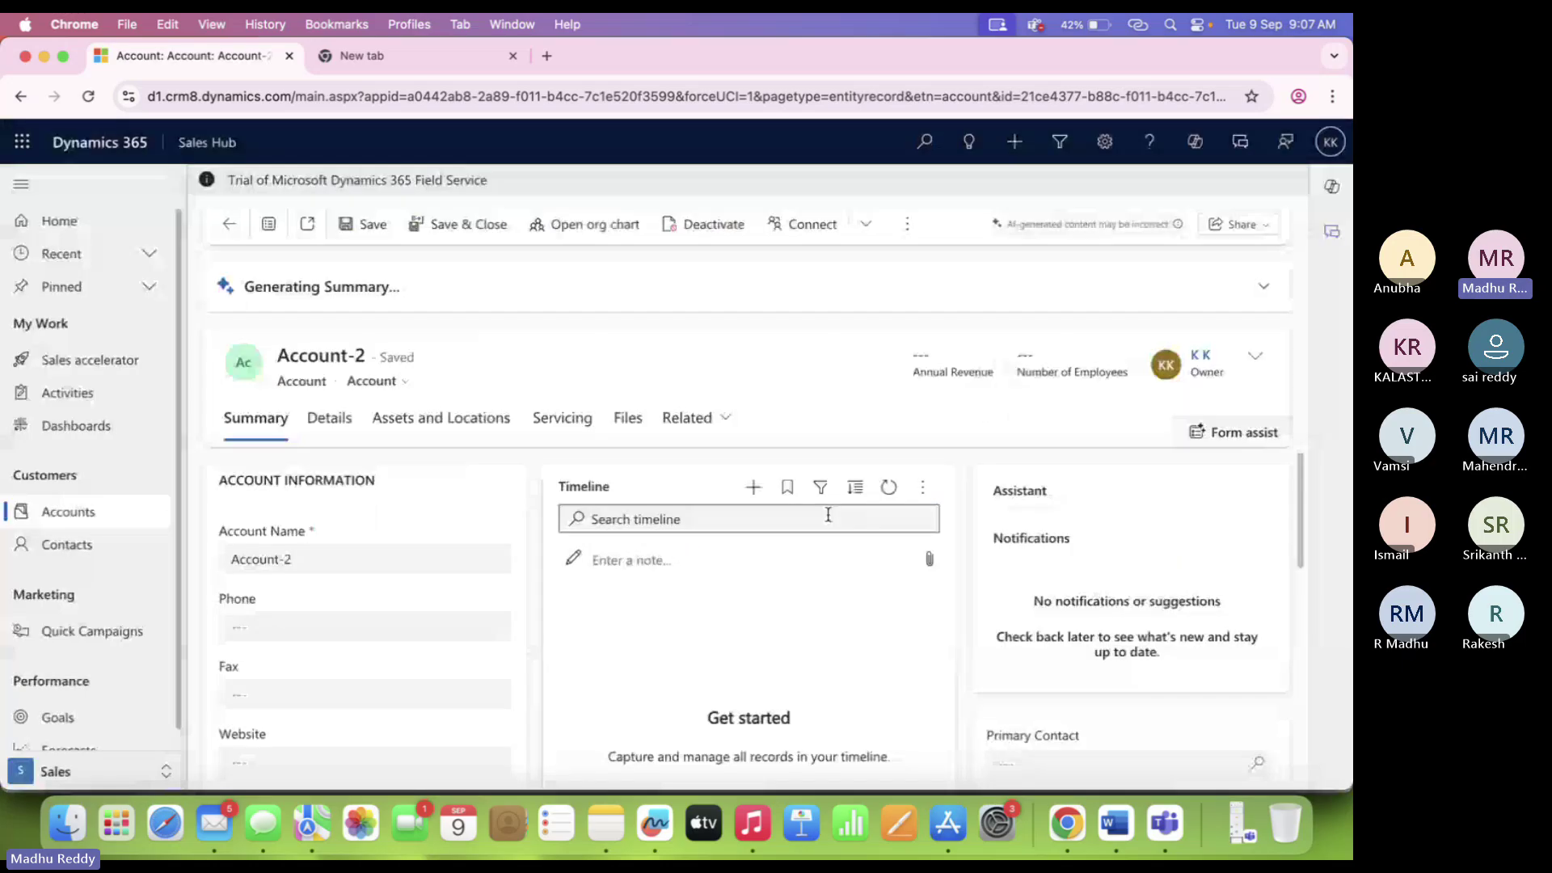
Assign Account-2 to a specific user, choosing the enabled user account that belongs to the Chaitanly Main Branch business unit.
left_click(907, 224)
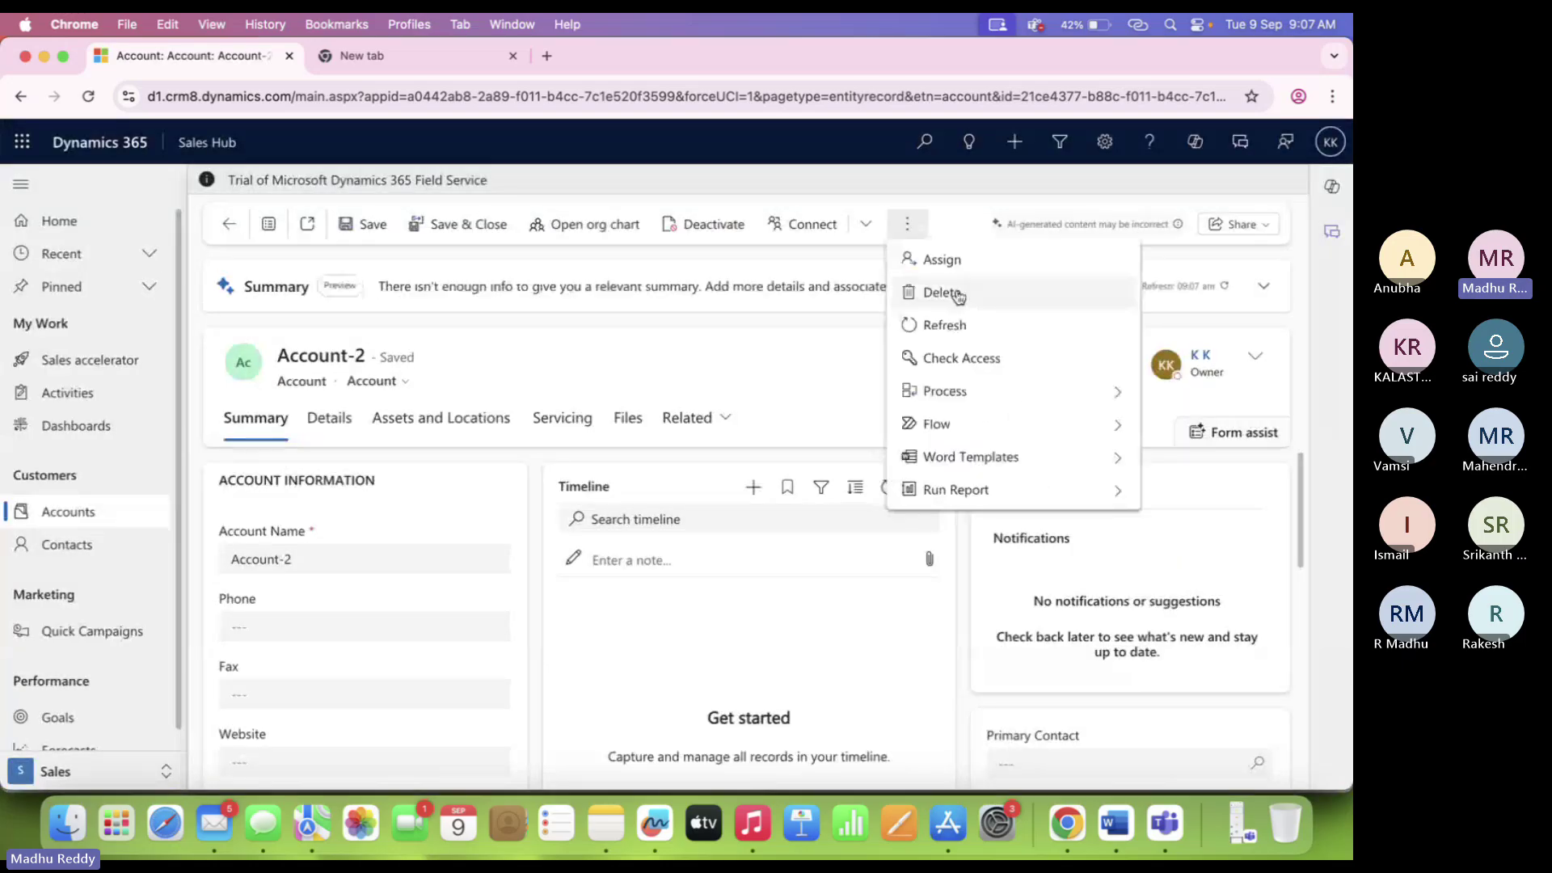
left_click(942, 259)
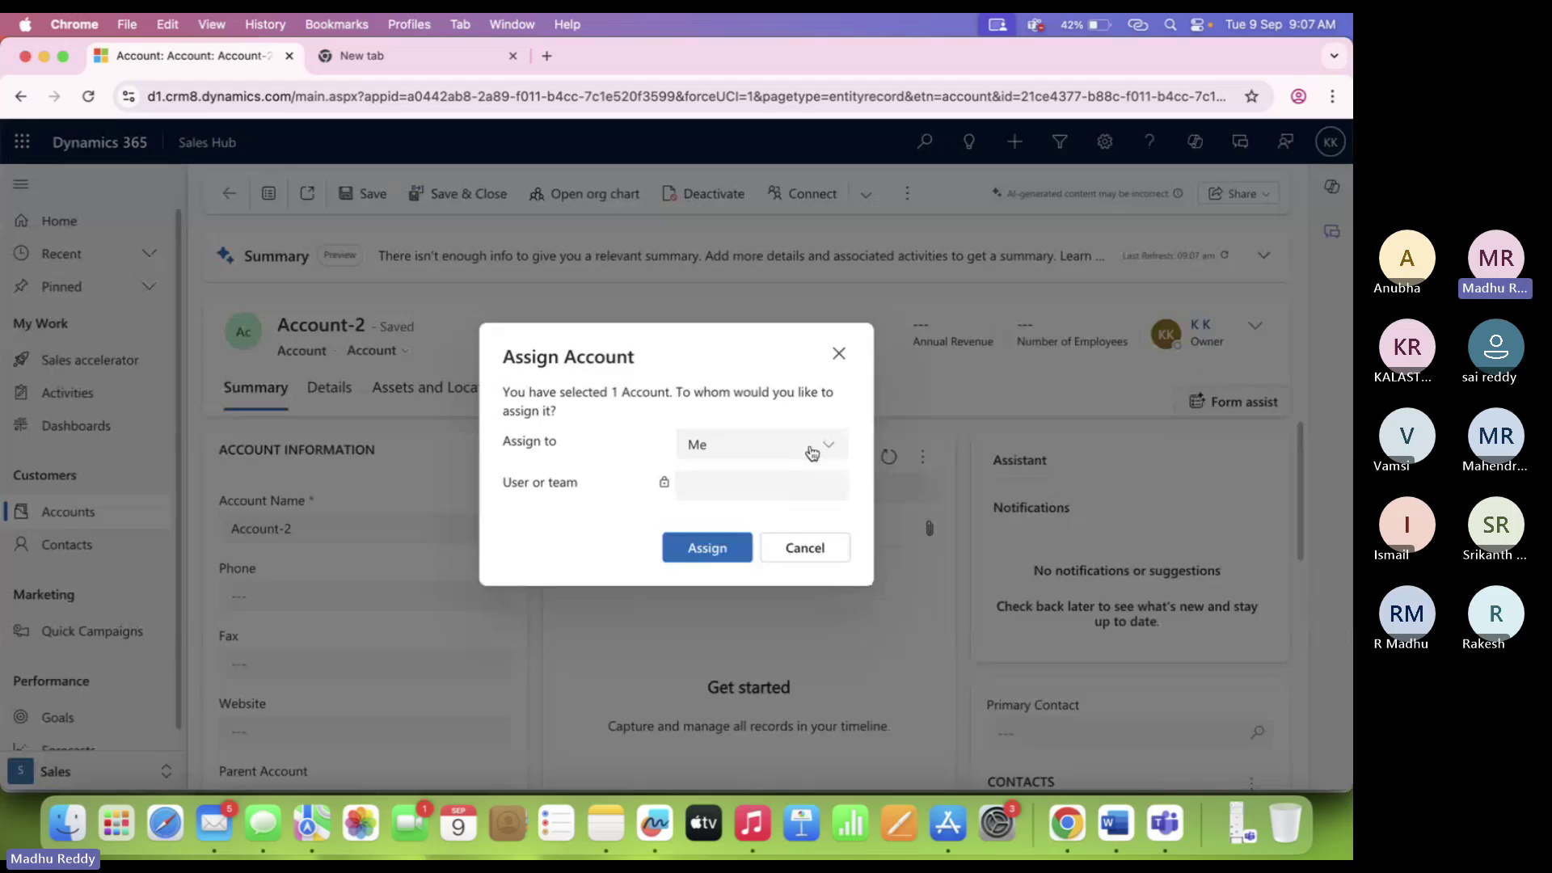
left_click(811, 453)
left_click(739, 511)
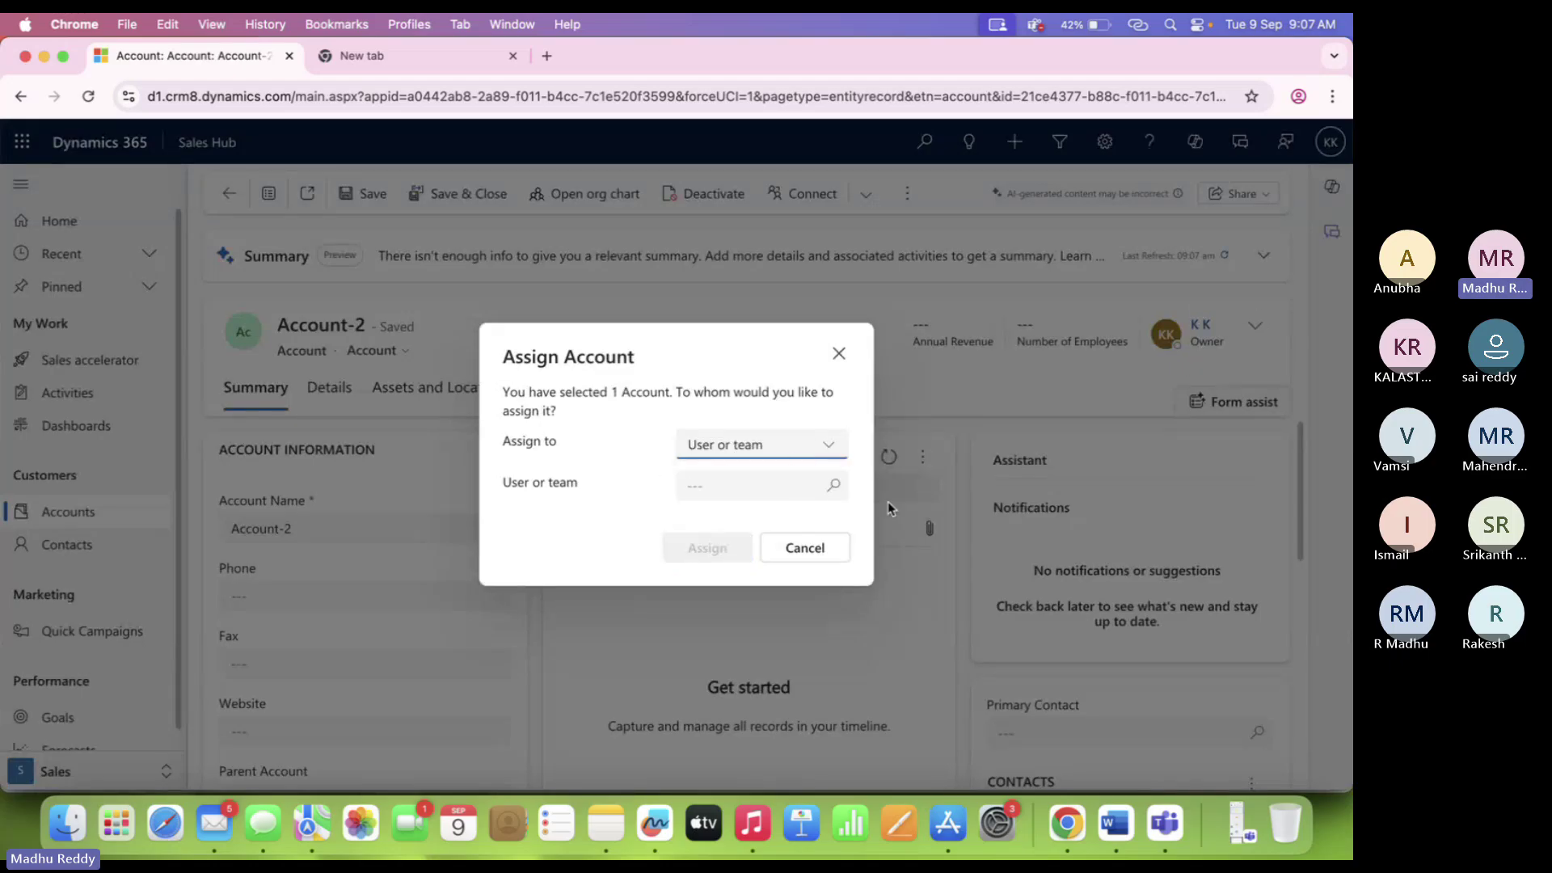
left_click(766, 485)
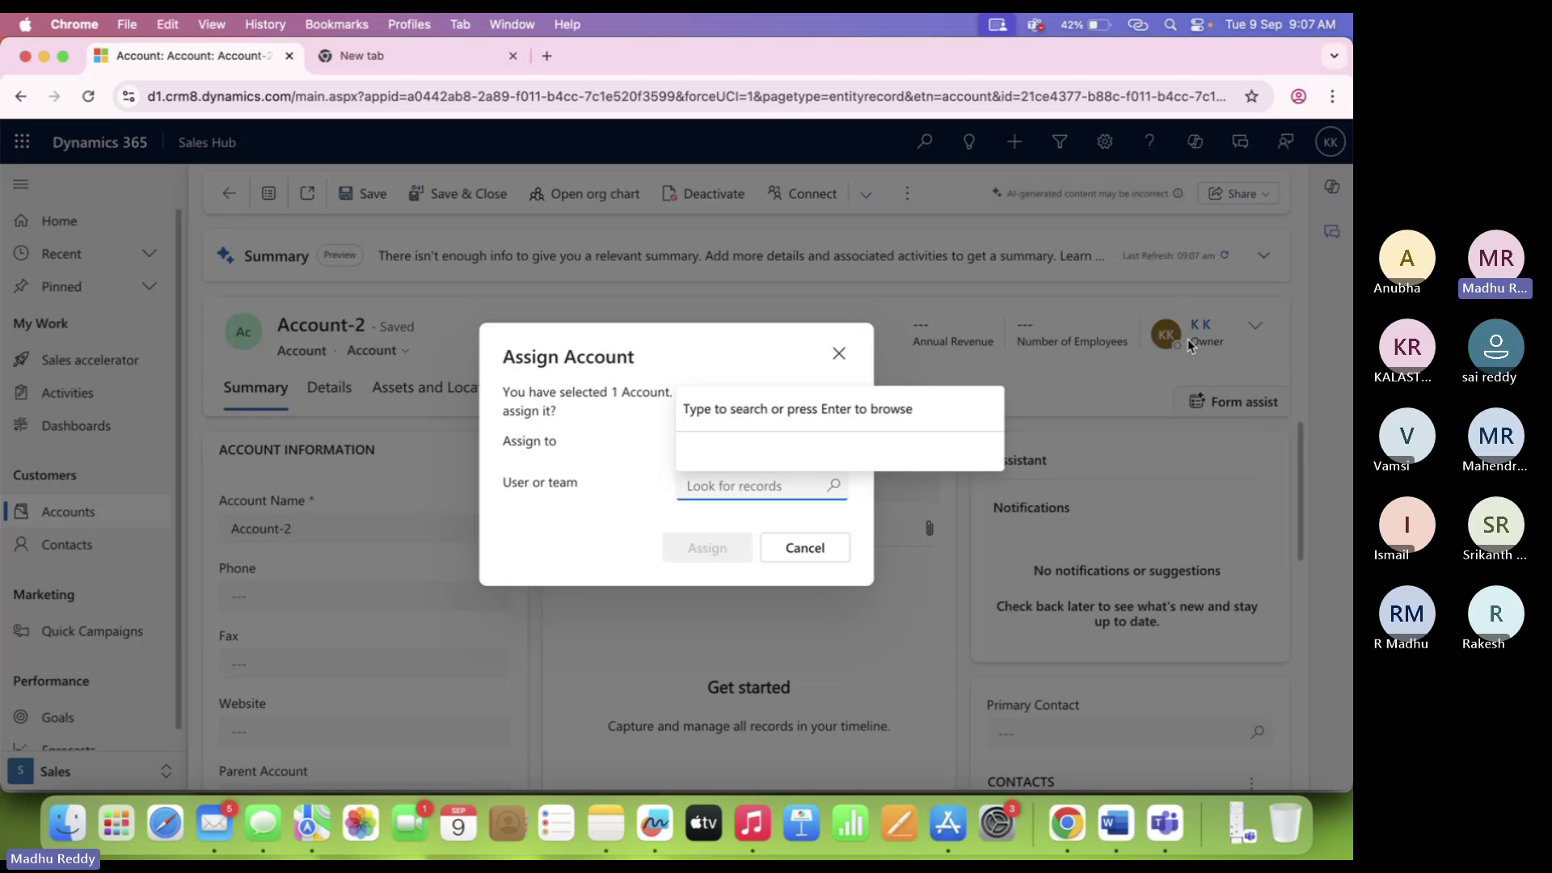
type("arun")
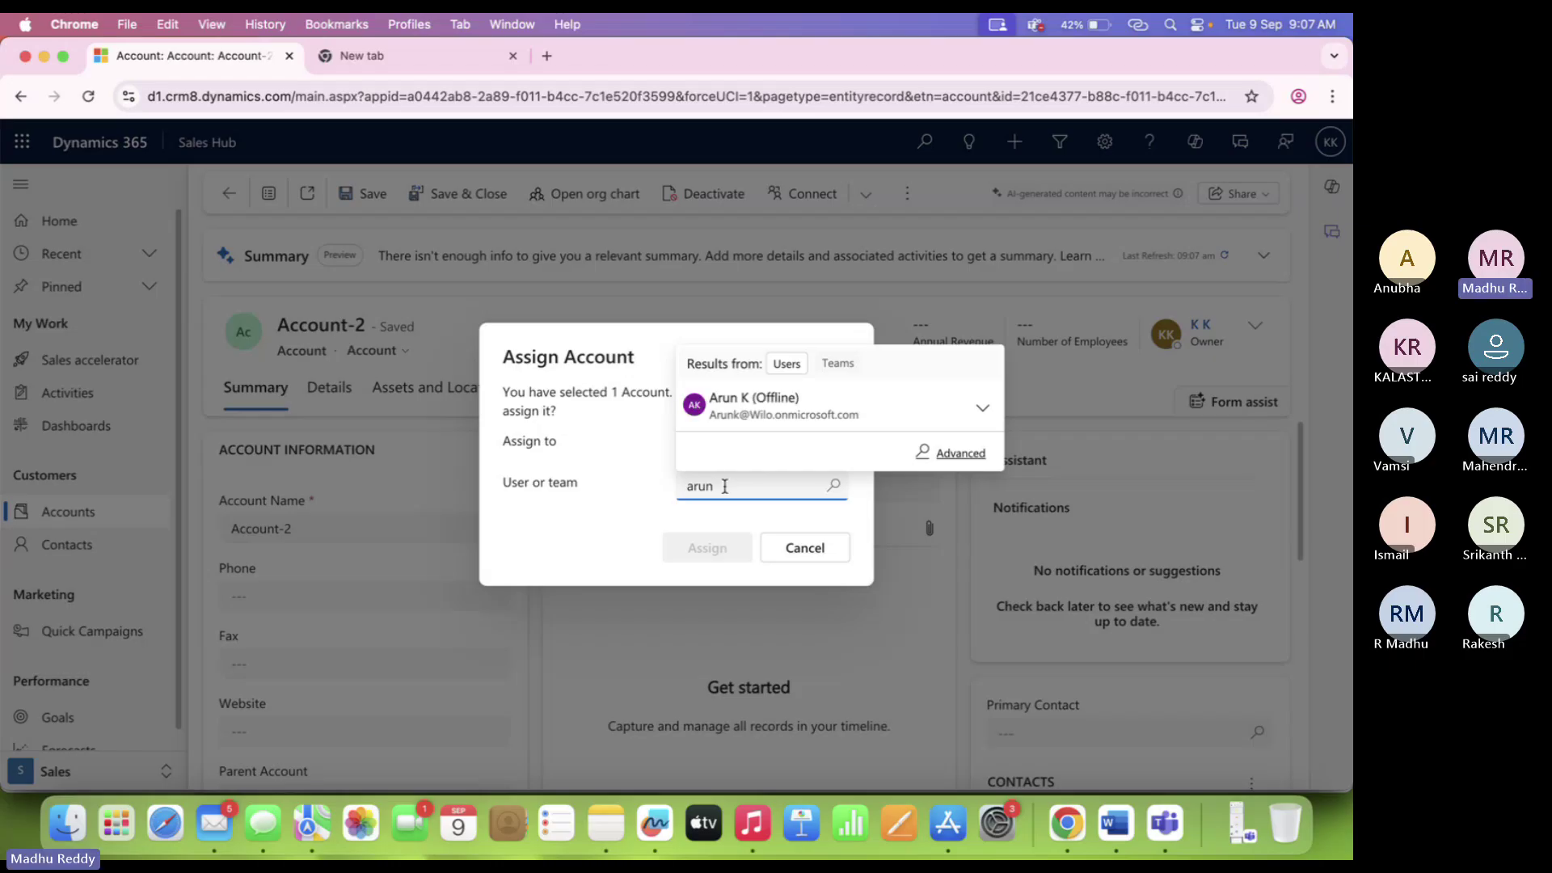
key("BackSpace")
key("BackSpace")
key("BackSpace")
key("BackSpace")
type("madhu")
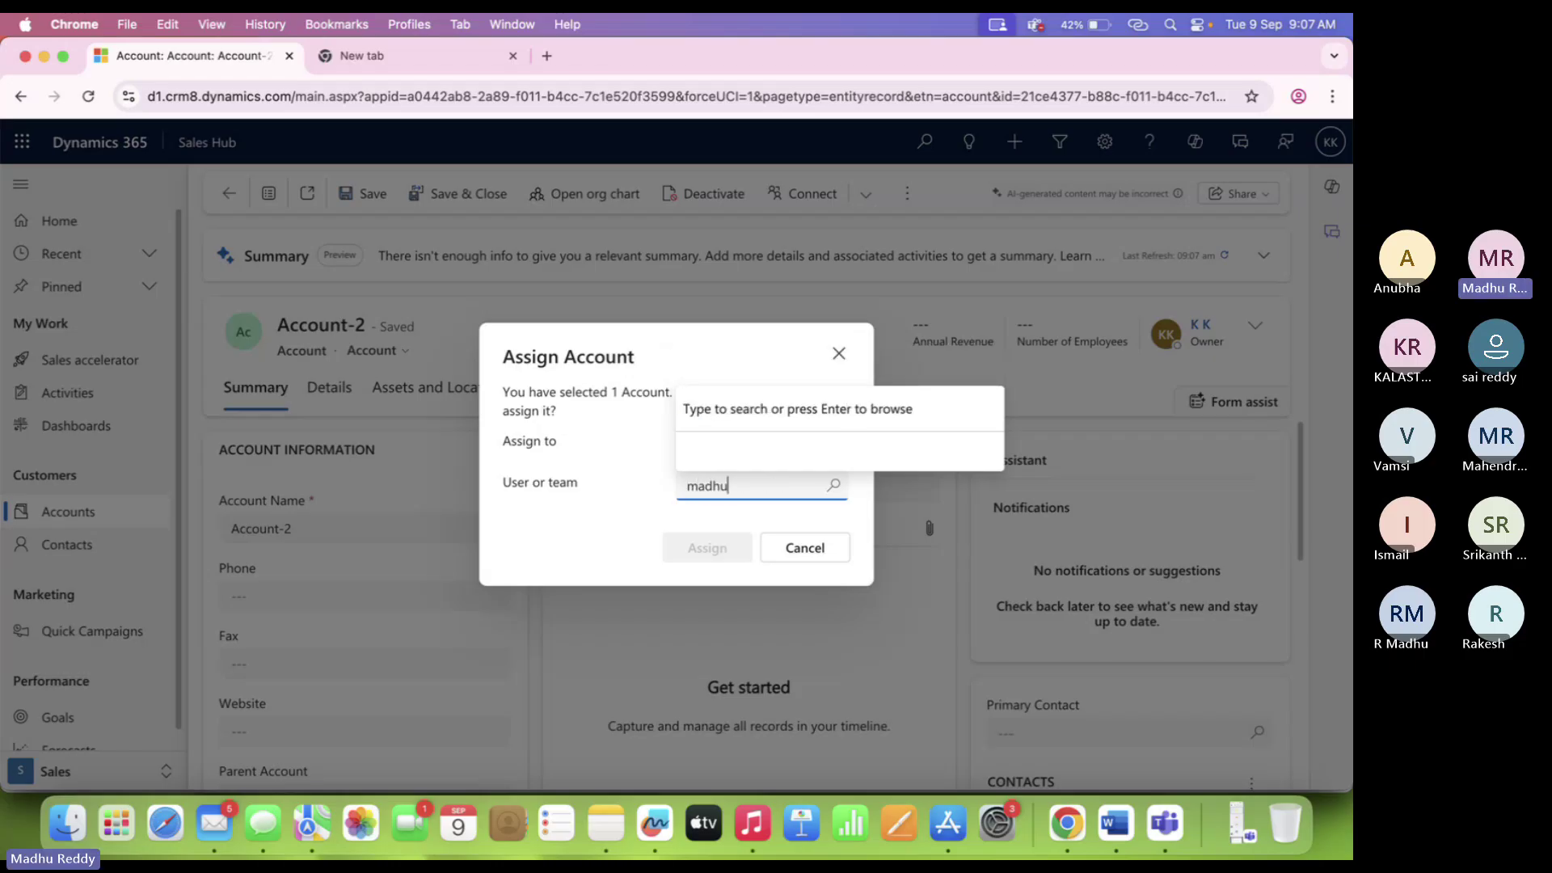
left_click(782, 415)
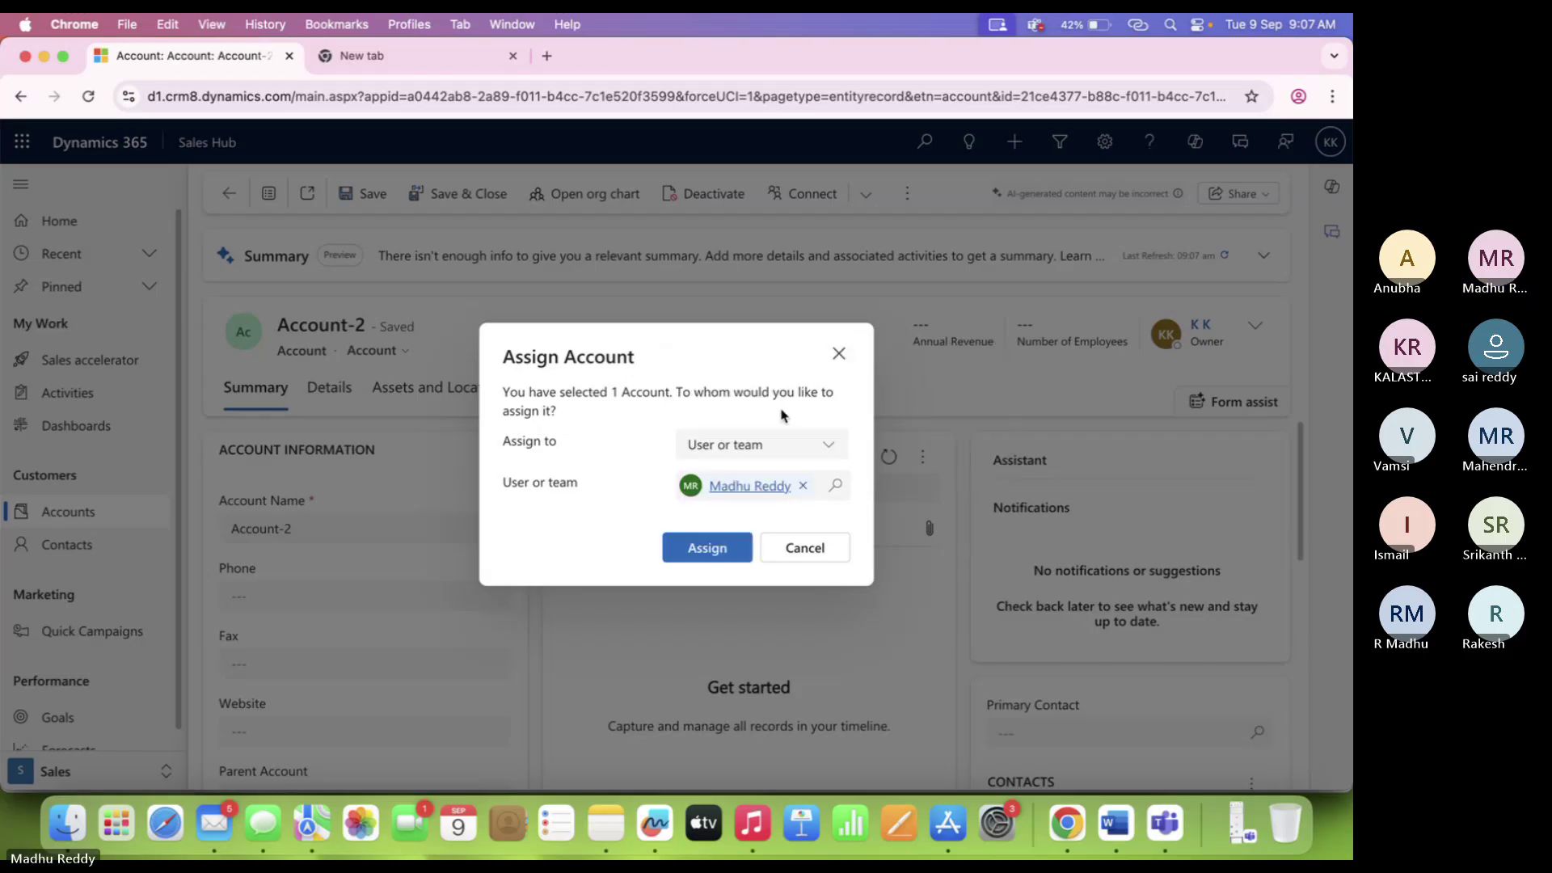
left_click(721, 547)
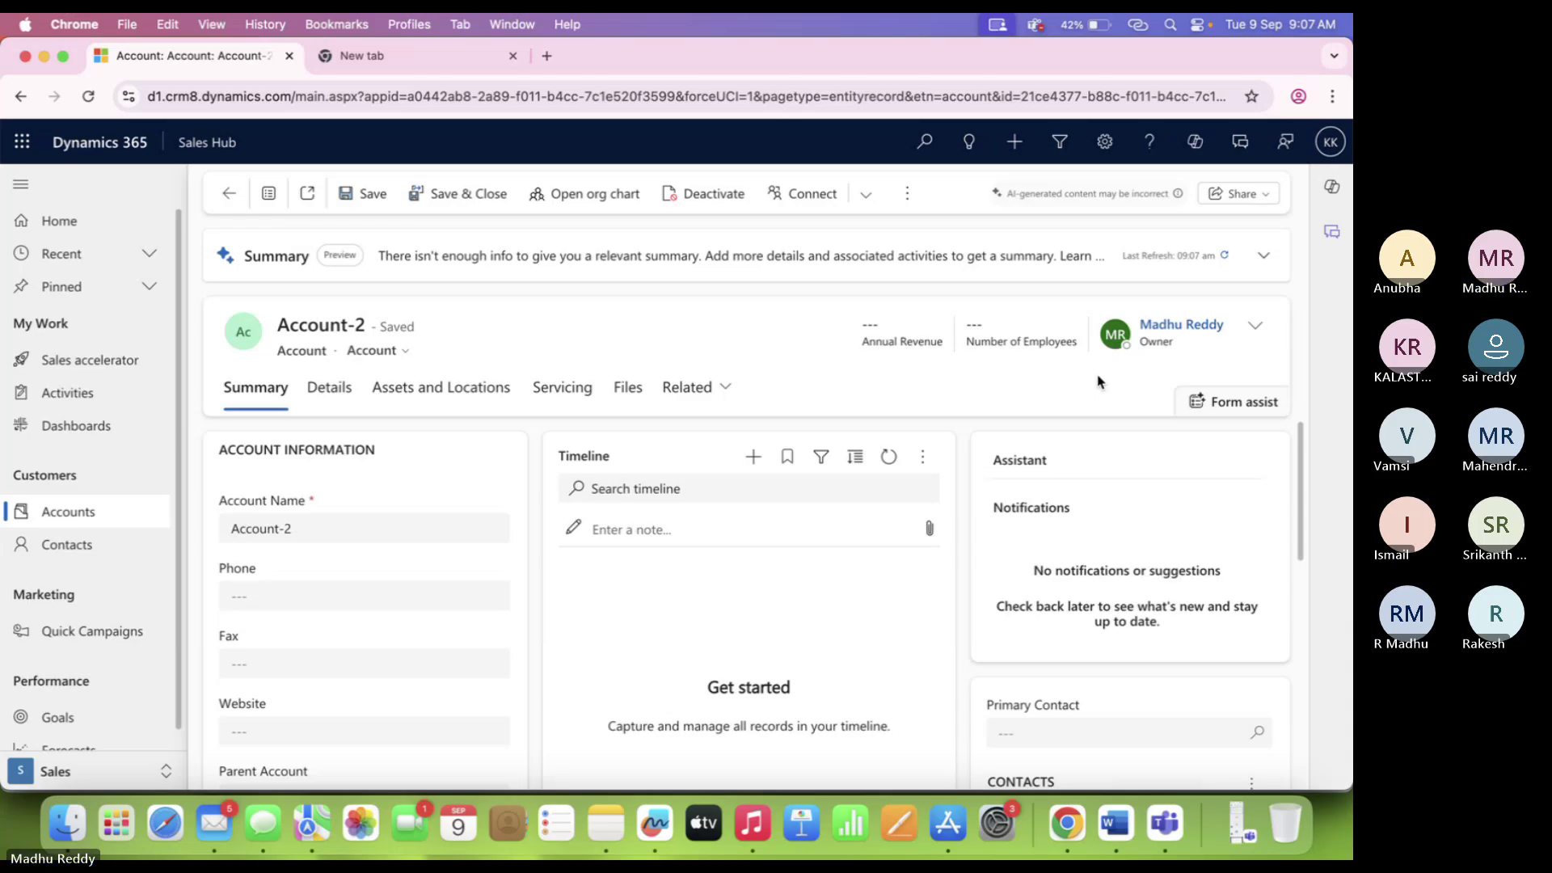
Check Account-2's additional commands for an Assign option under its new owner.
left_click(908, 194)
left_click(764, 340)
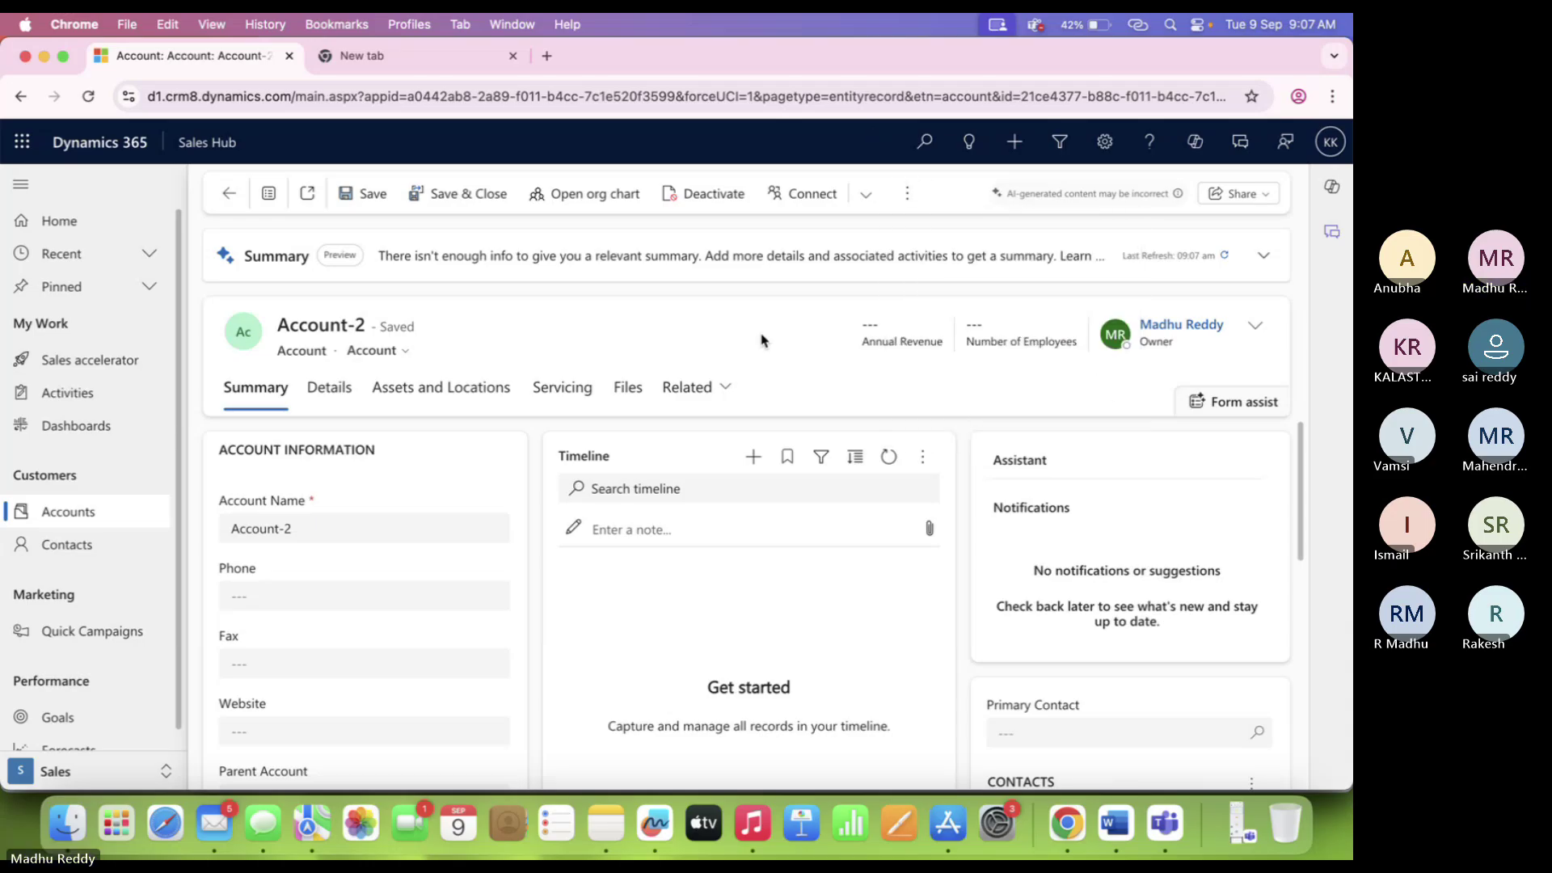
left_click(908, 194)
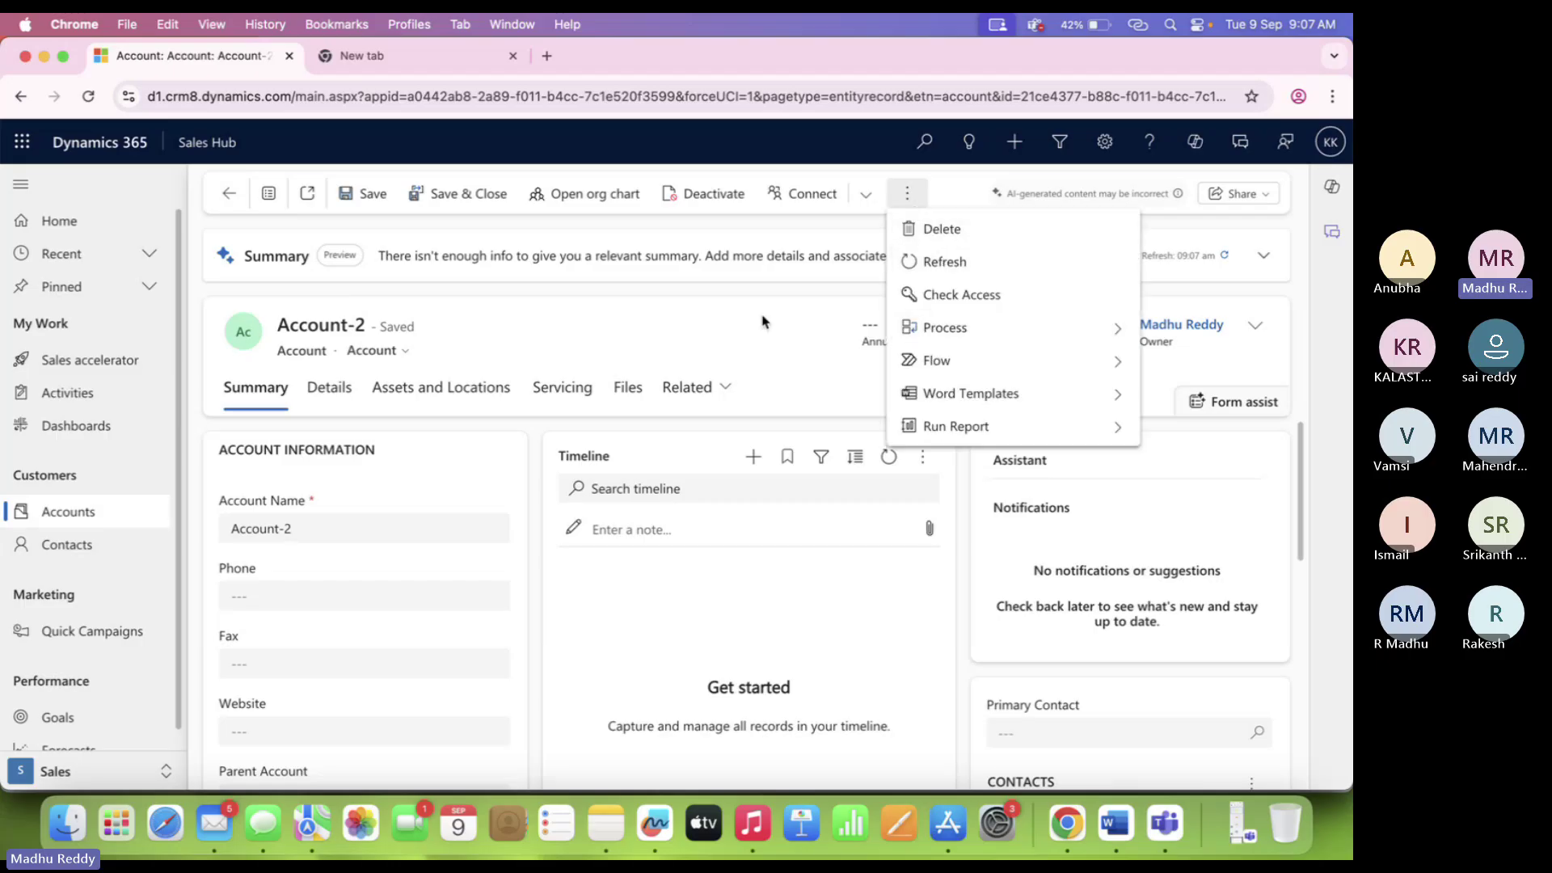
left_click(1298, 96)
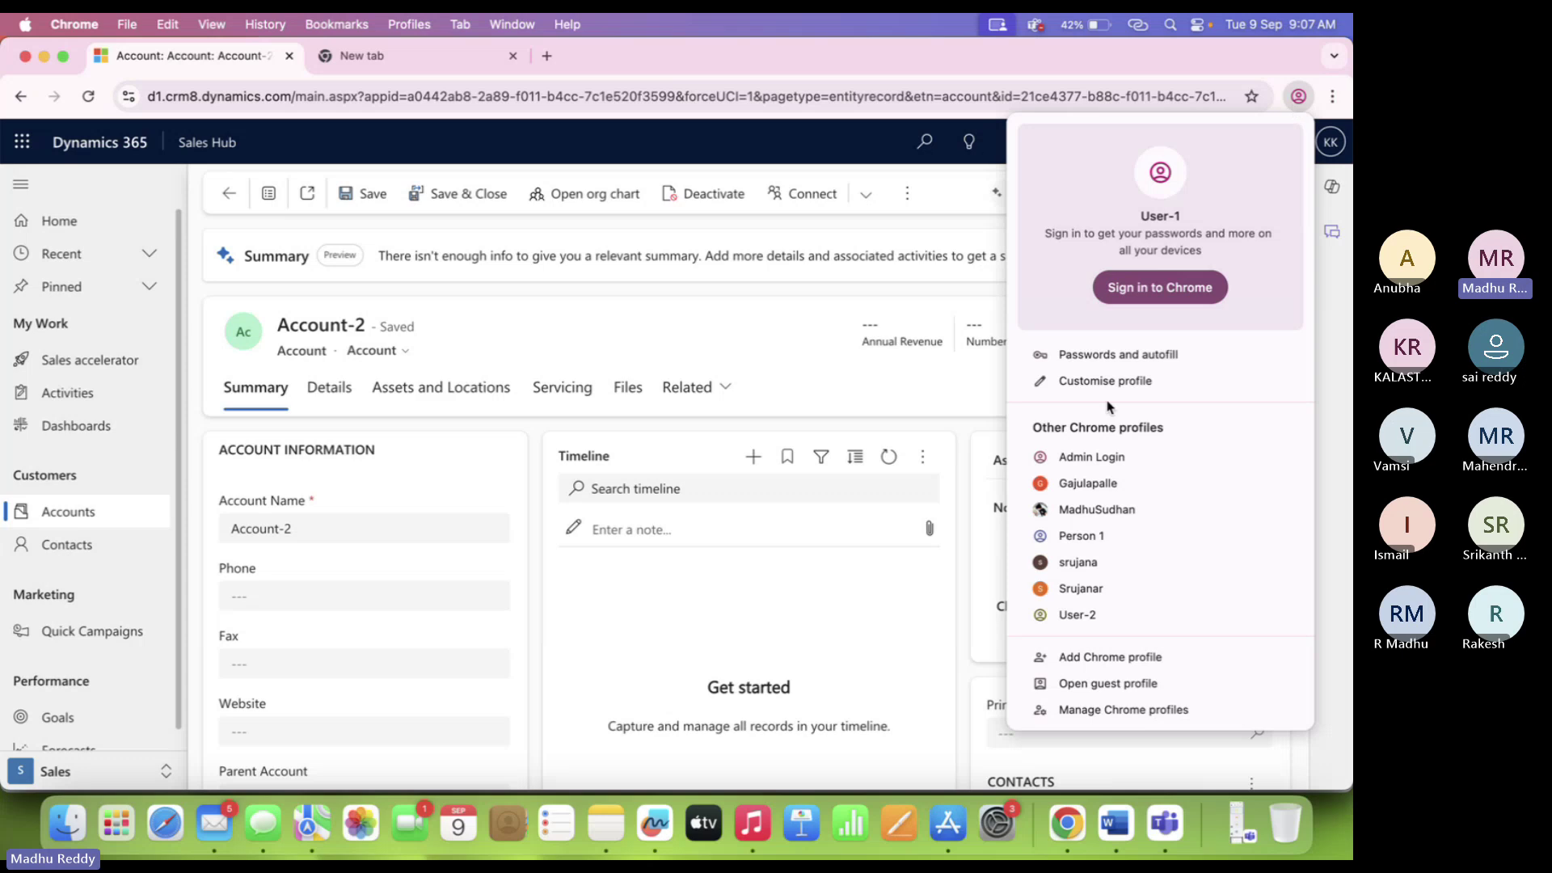
left_click(1115, 459)
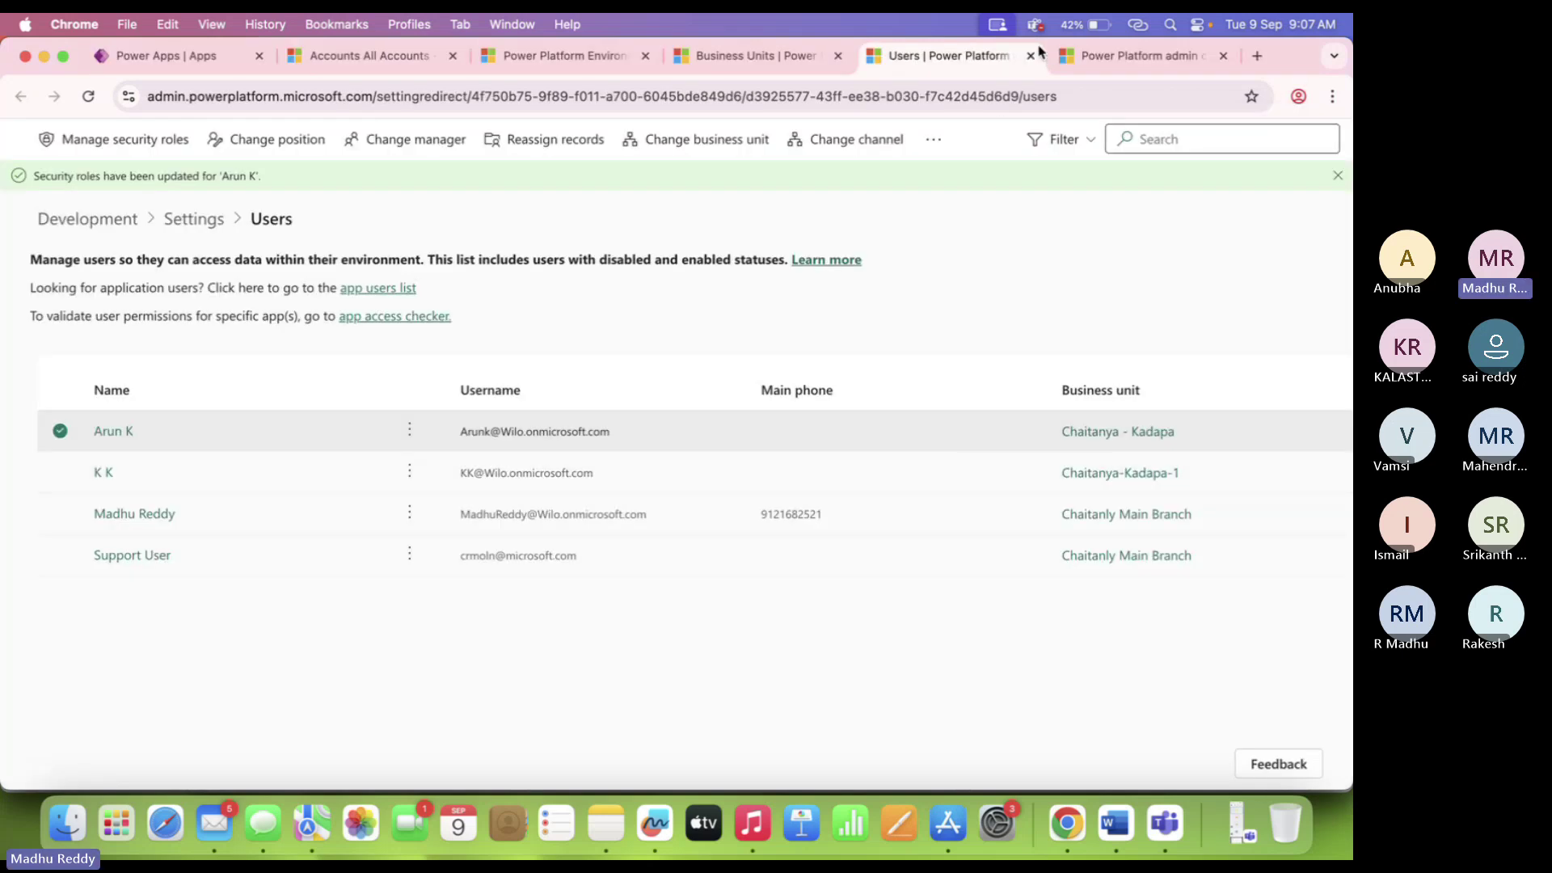
left_click(1107, 58)
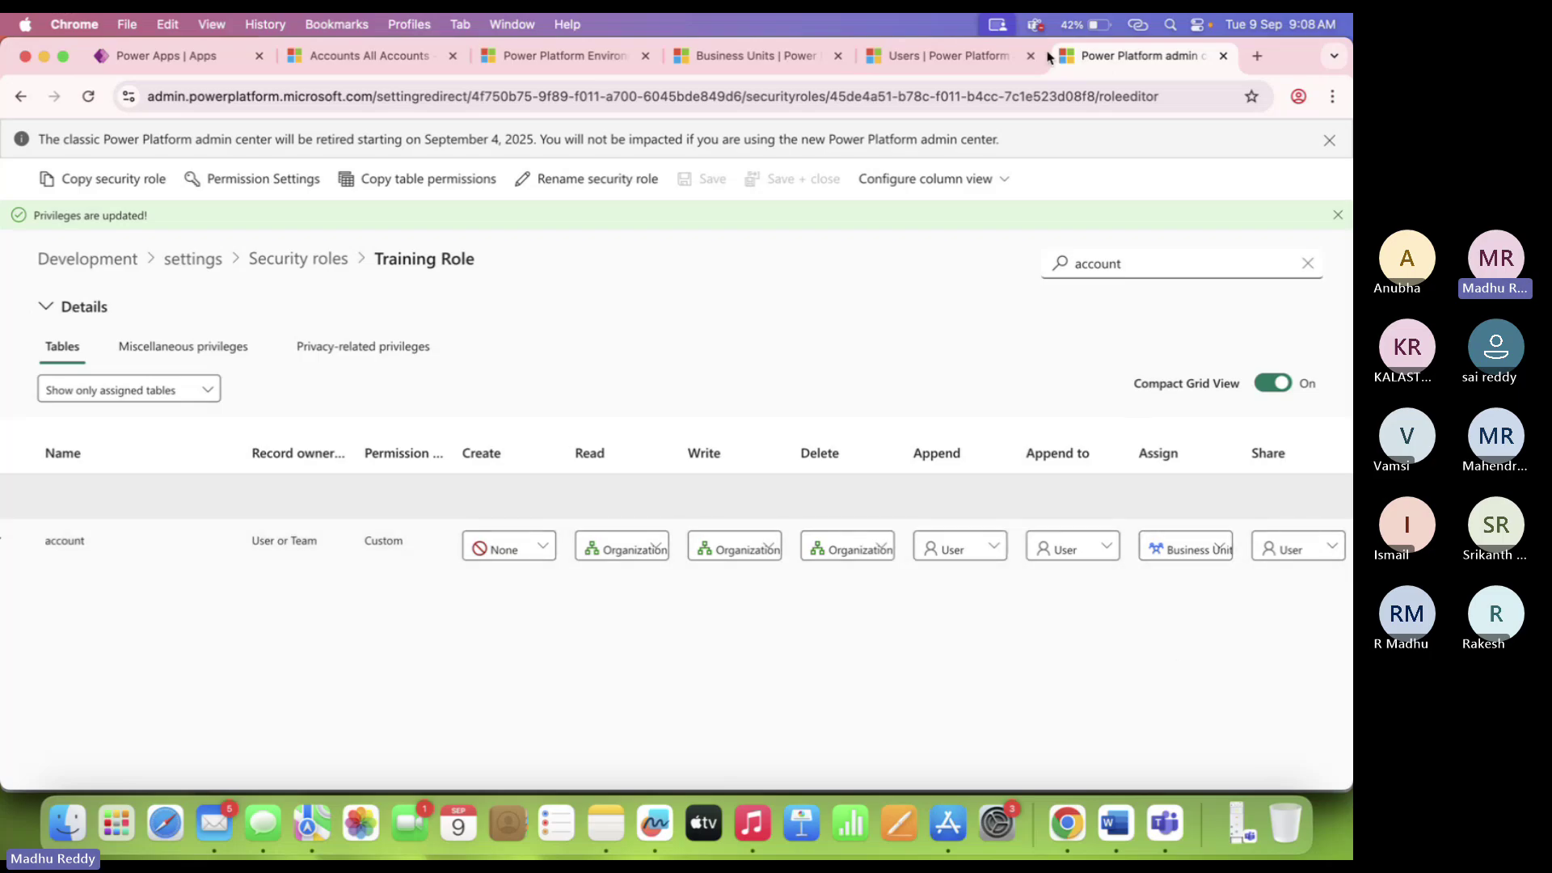
left_click(954, 57)
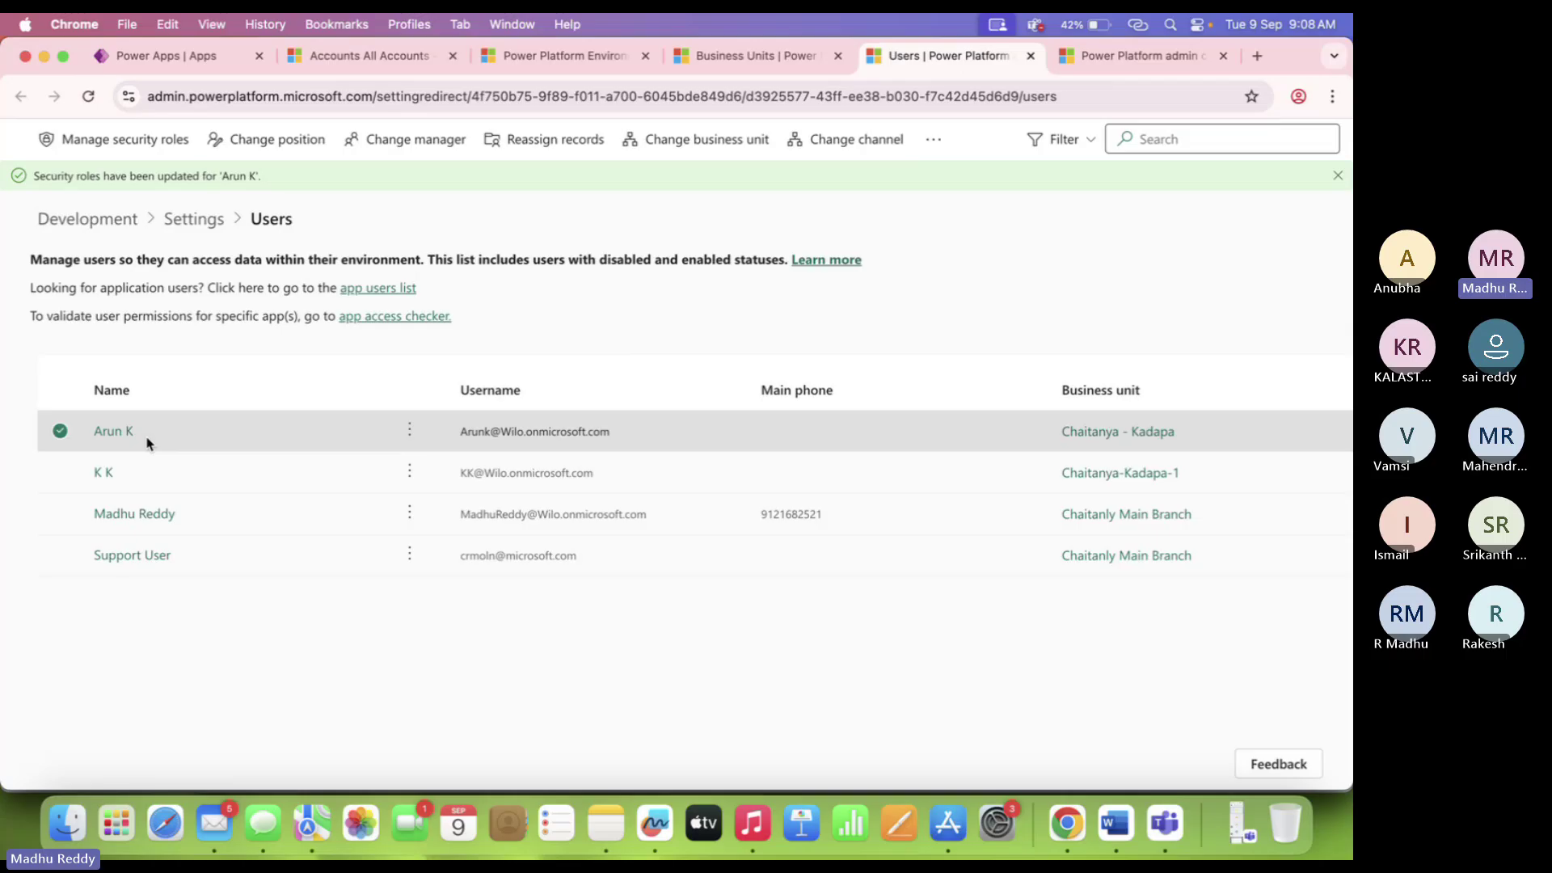
Change the User-1 account's business unit to Chaitanya - Kadapa and reload the environment's user list.
left_click(150, 480)
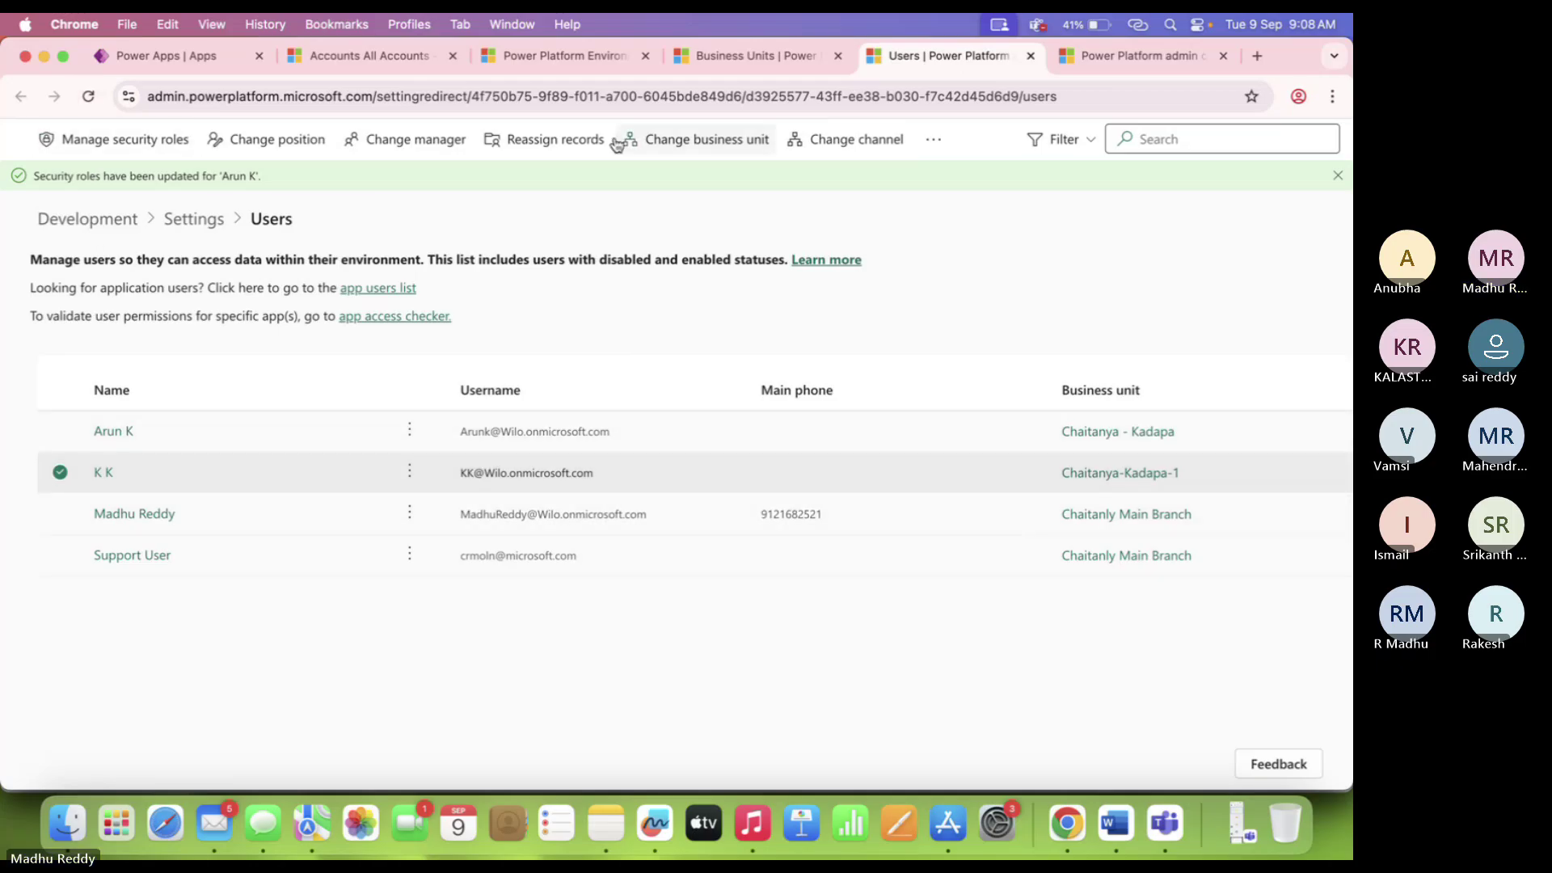
left_click(757, 142)
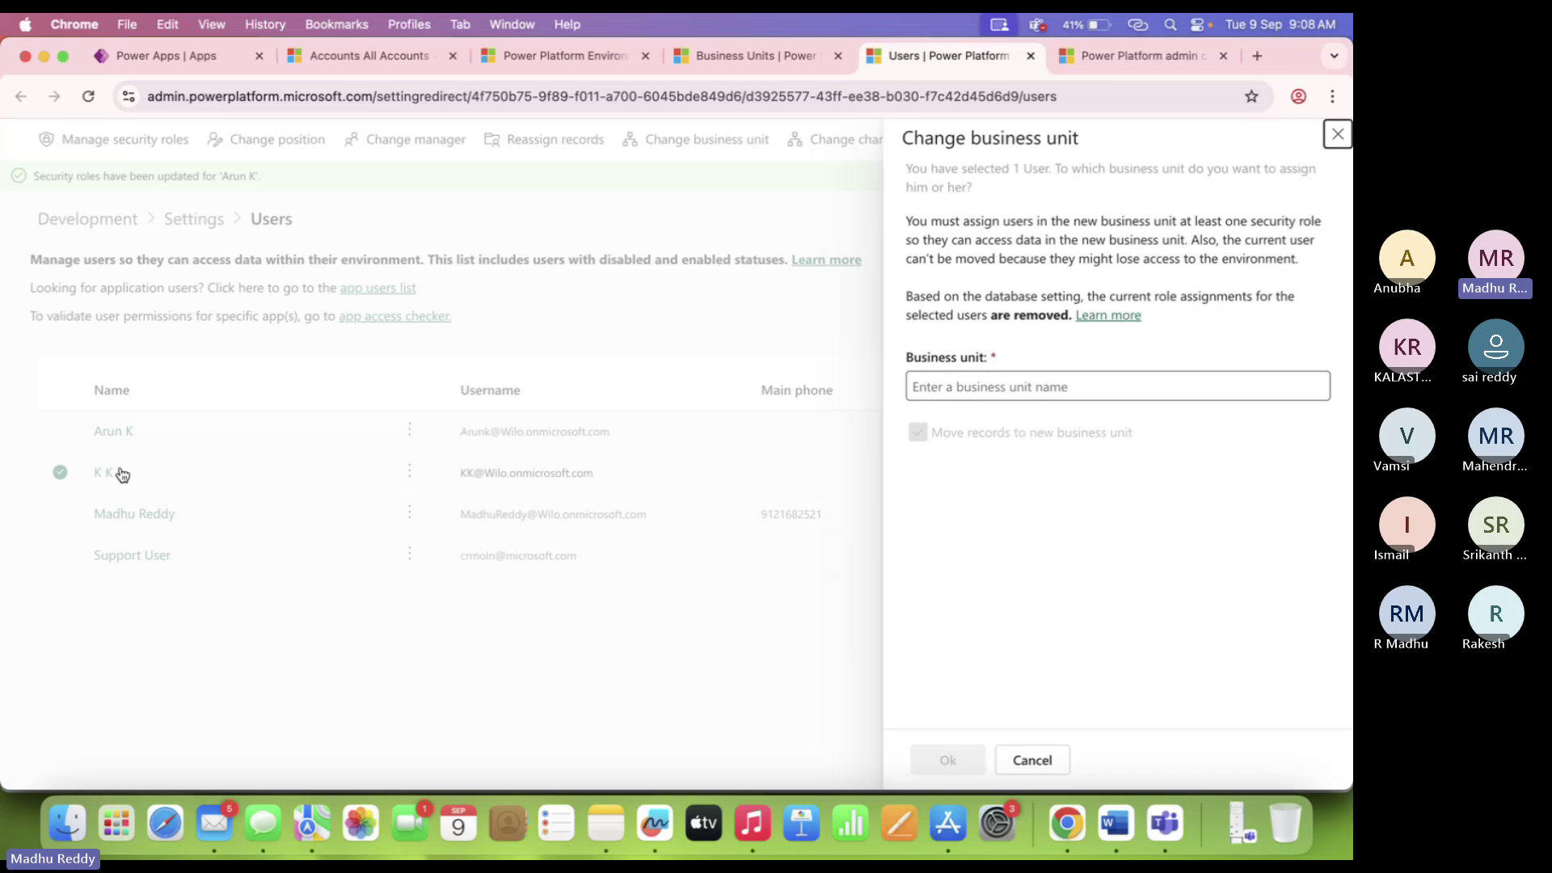
left_click(1106, 386)
type("Chaitanly Main Branch")
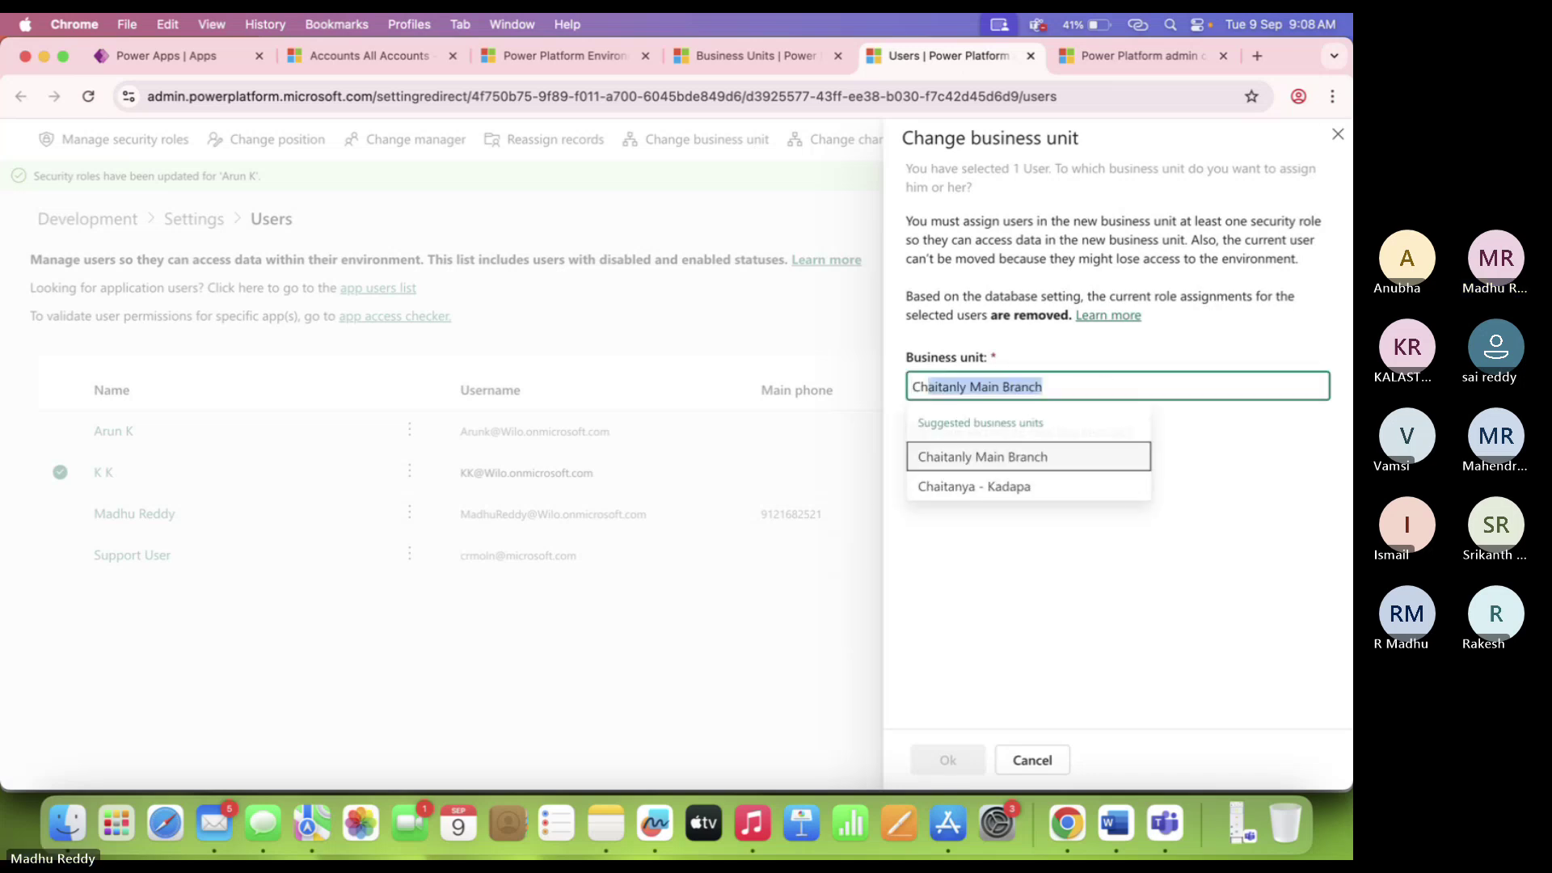
left_click(1001, 488)
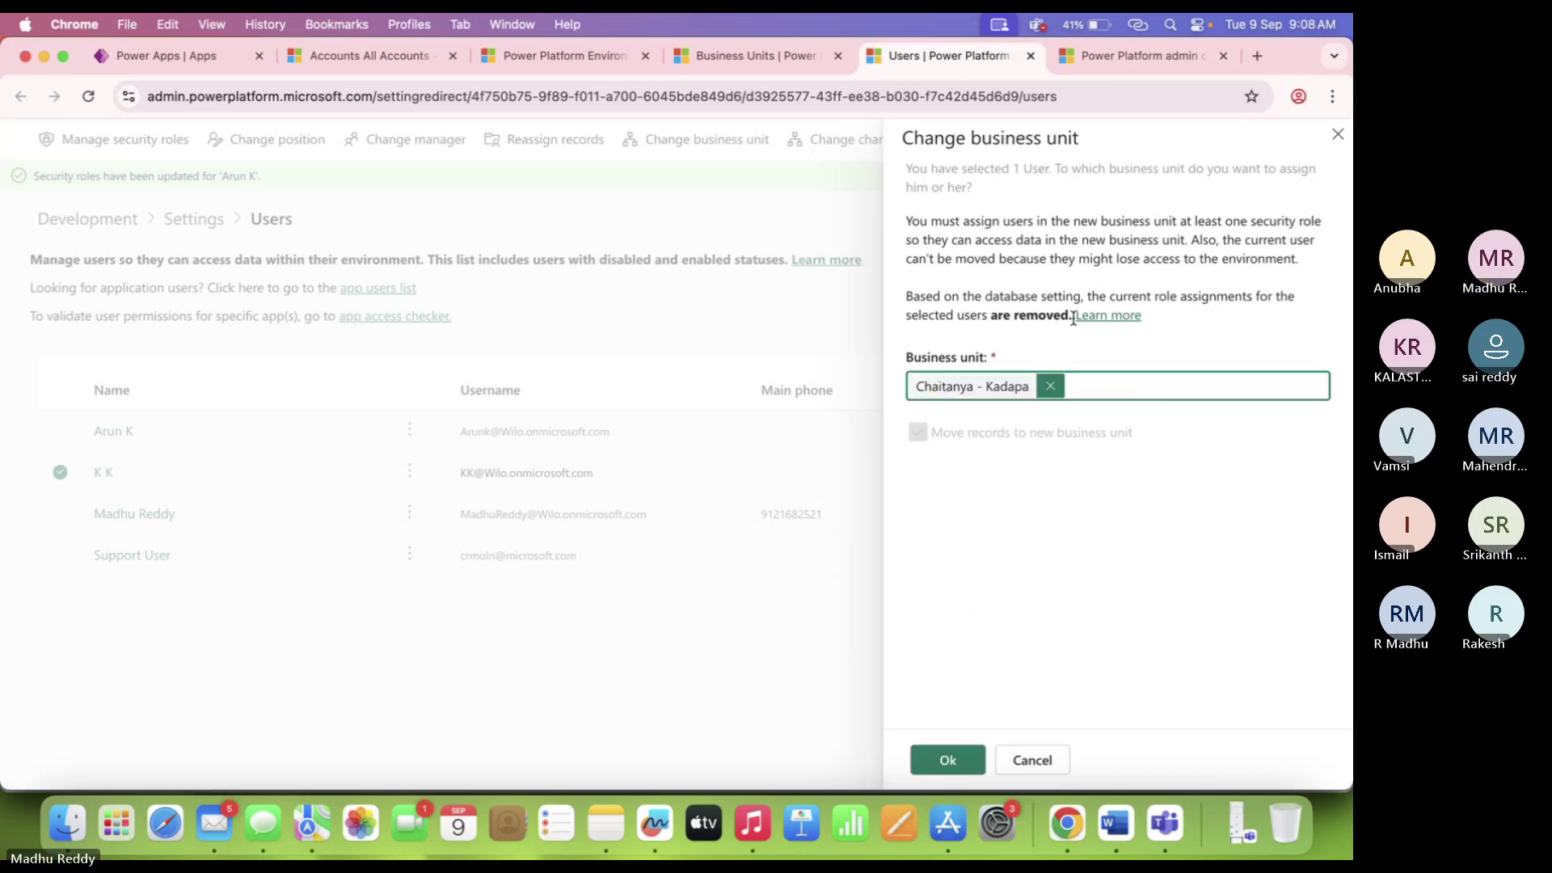
left_click(942, 757)
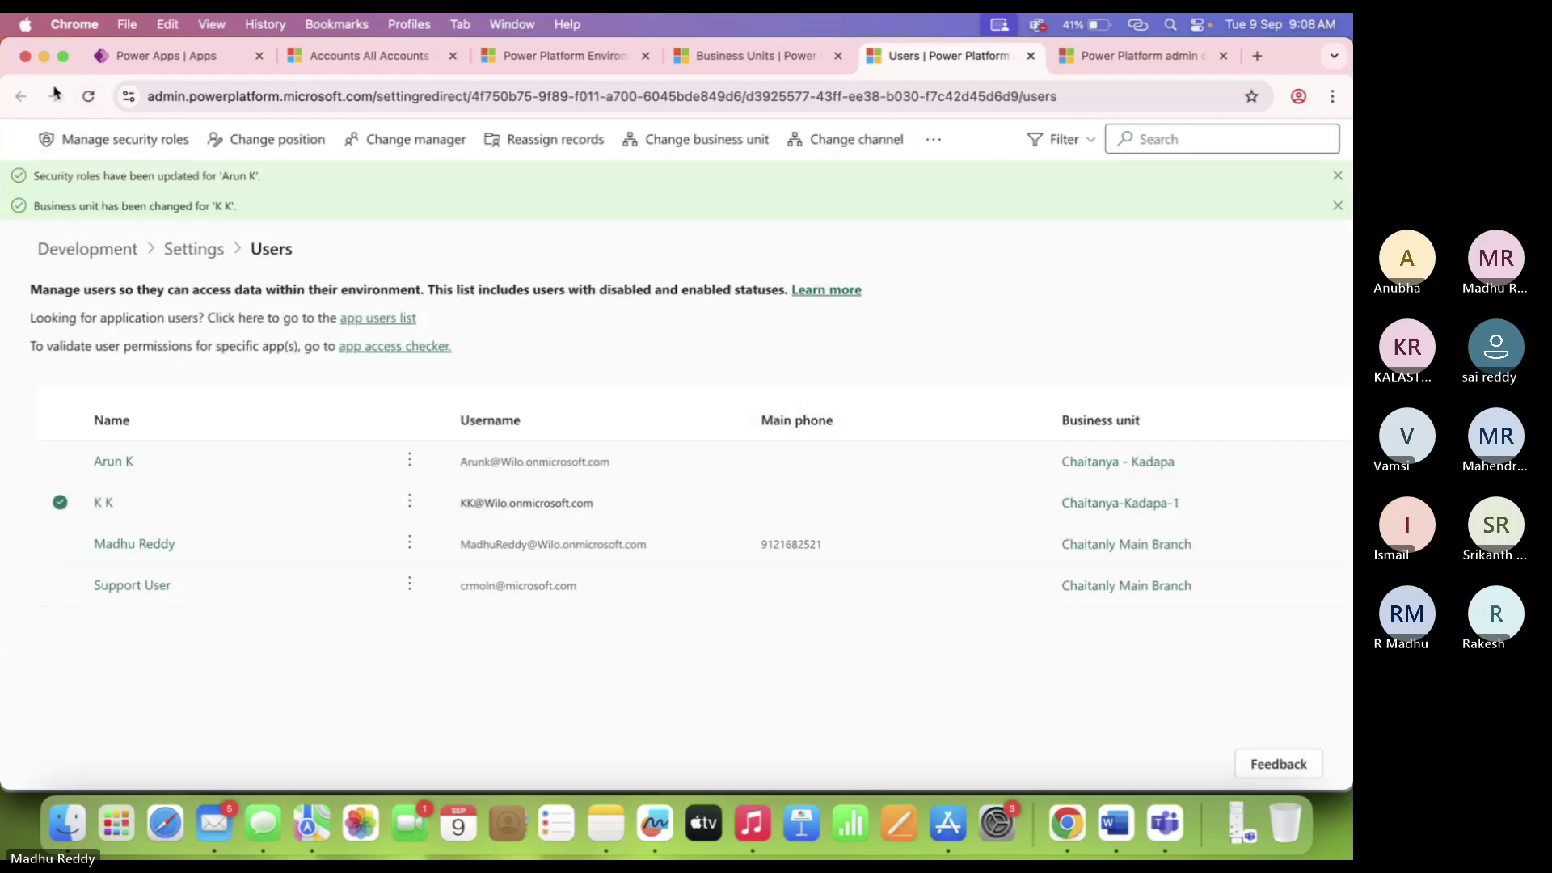
left_click(88, 96)
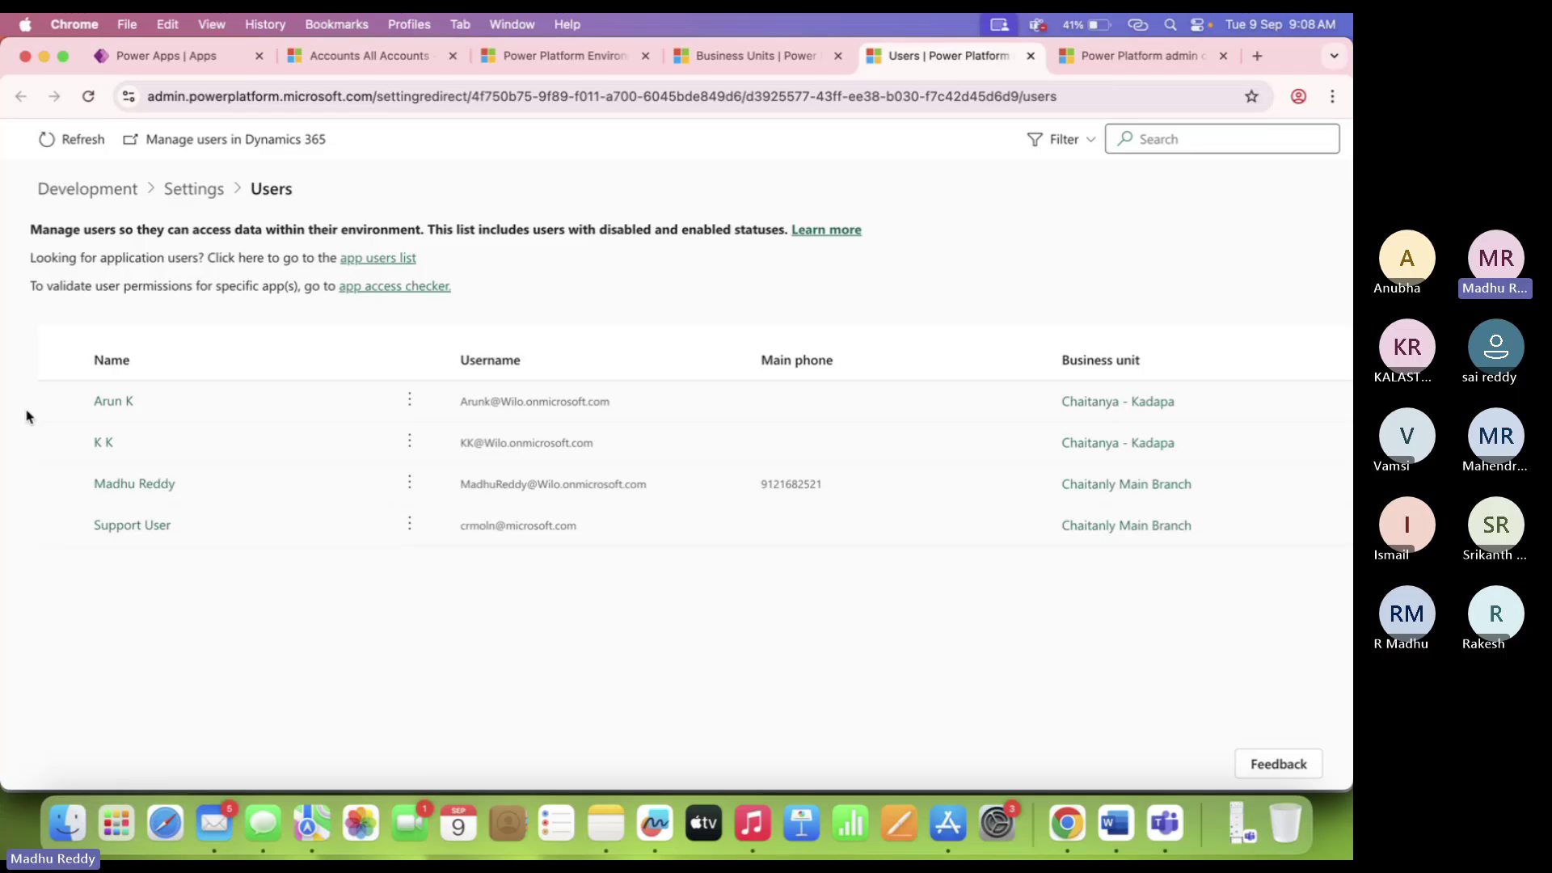
Assign the Training Role security role to the User-1 account and save the role assignment.
left_click(59, 442)
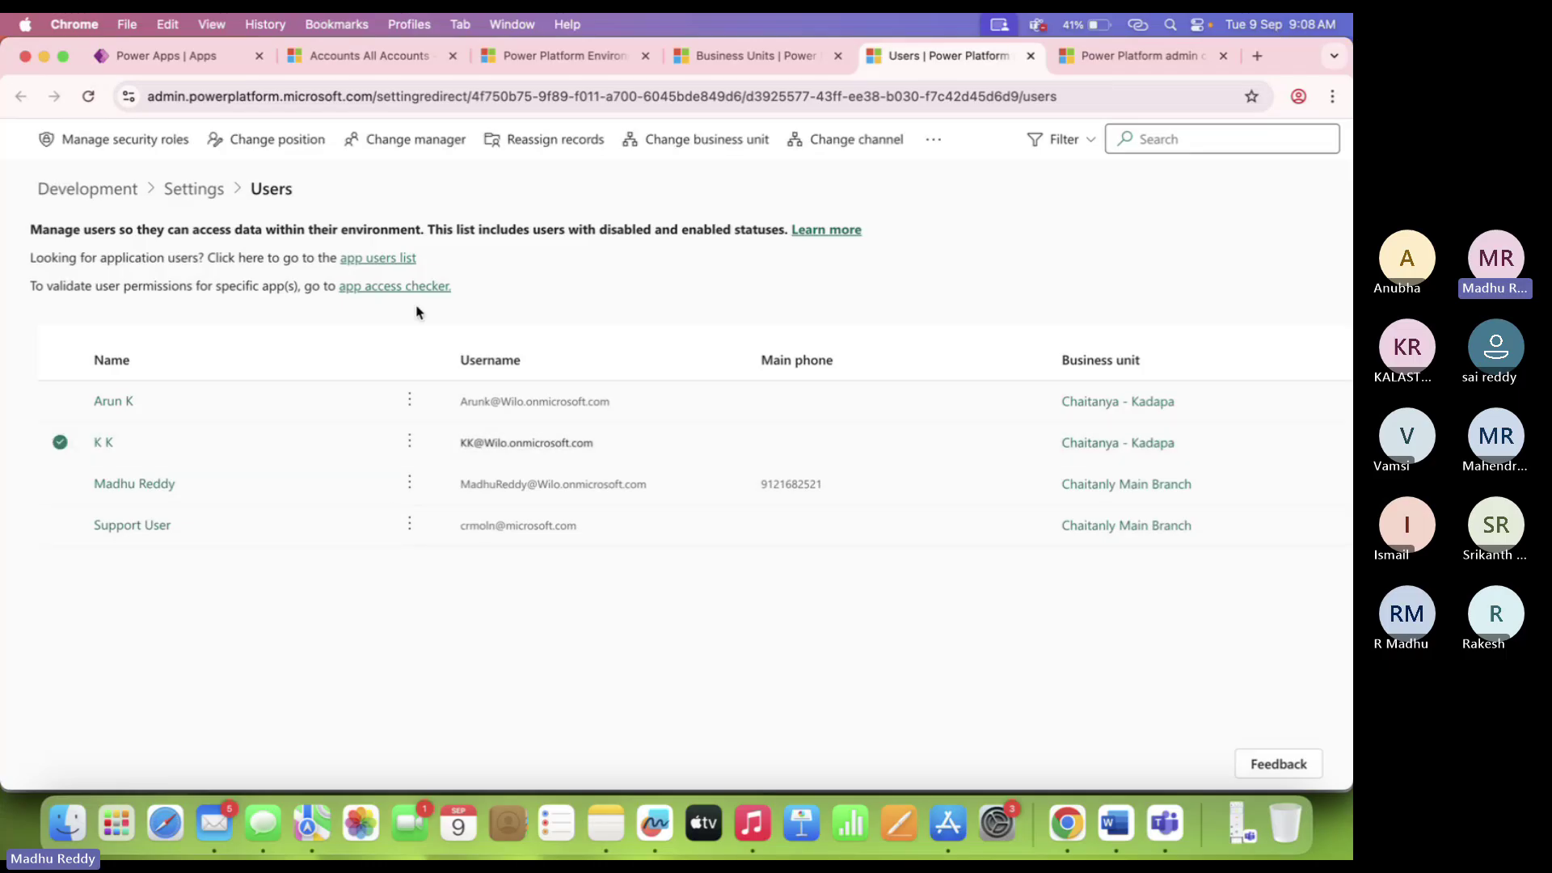
left_click(148, 137)
scroll(929, 526, "down", 15)
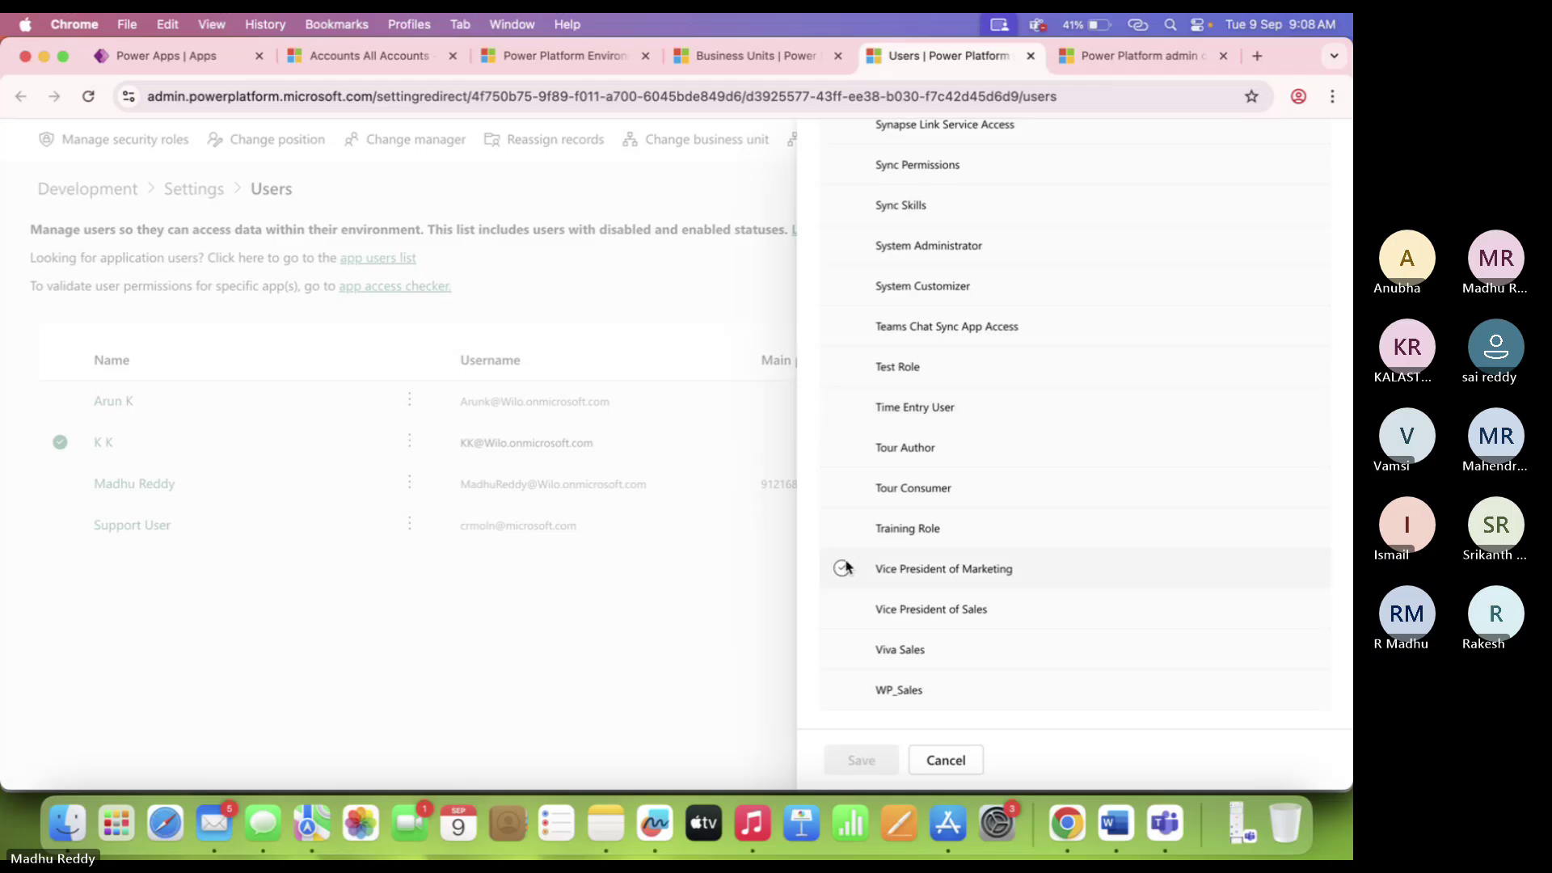
left_click(841, 529)
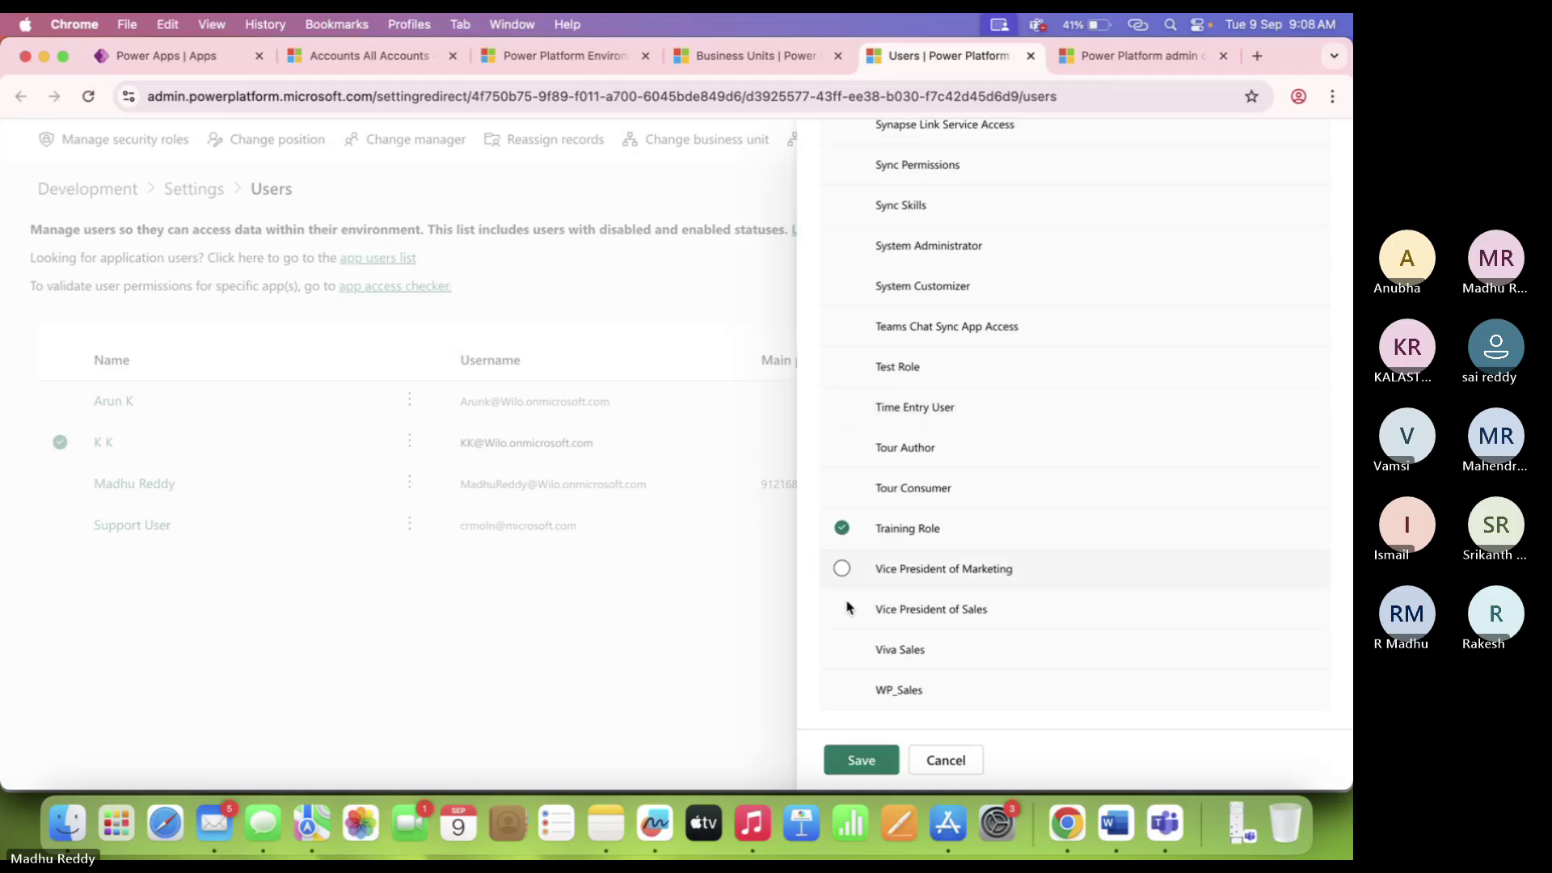
left_click(863, 757)
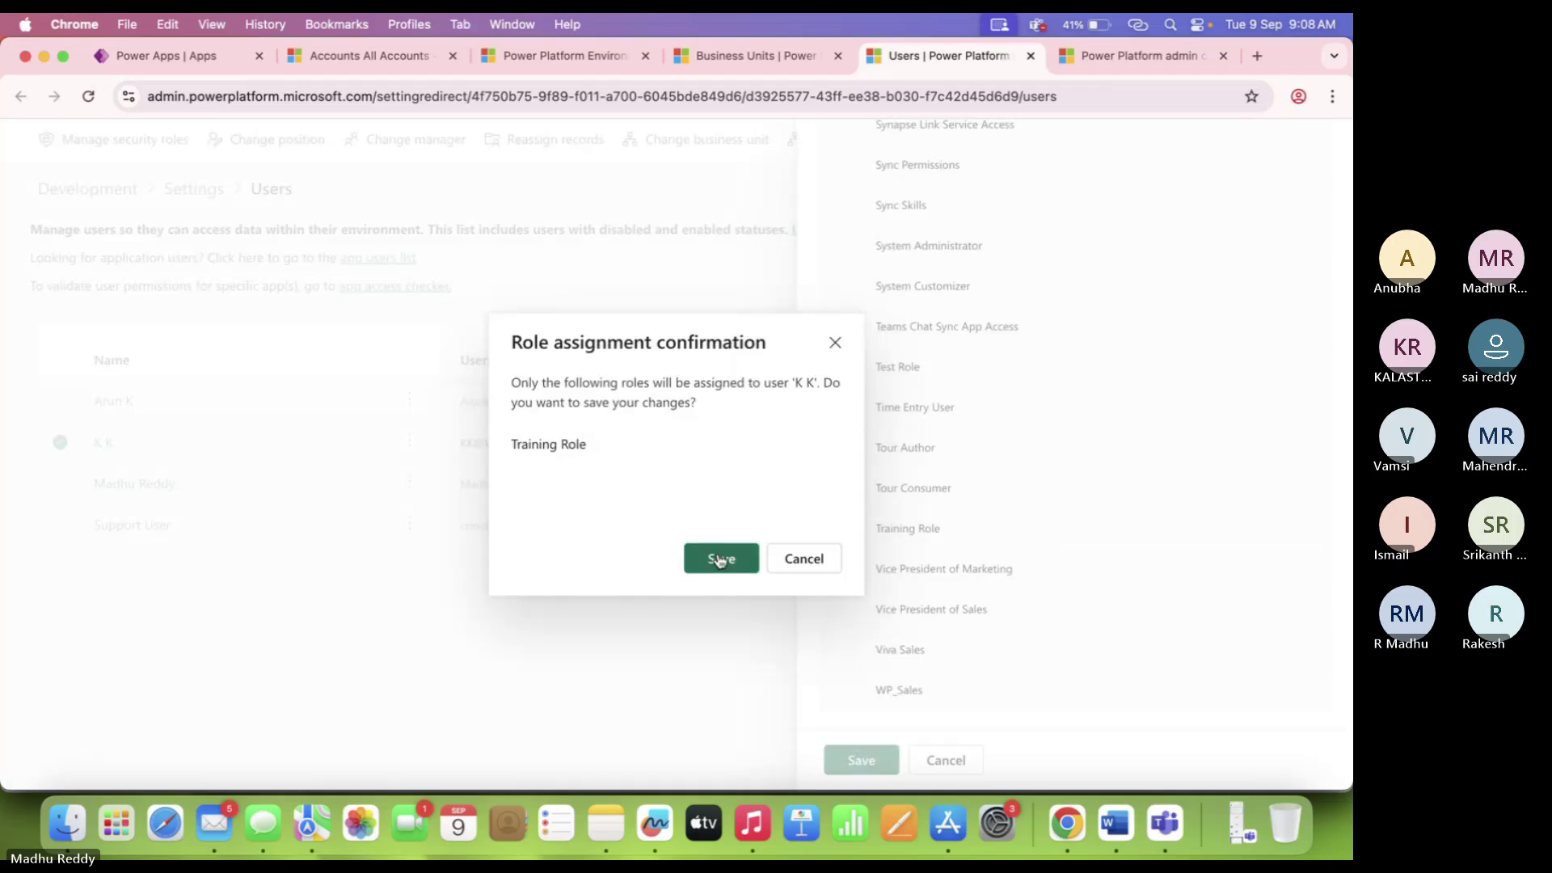
left_click(720, 559)
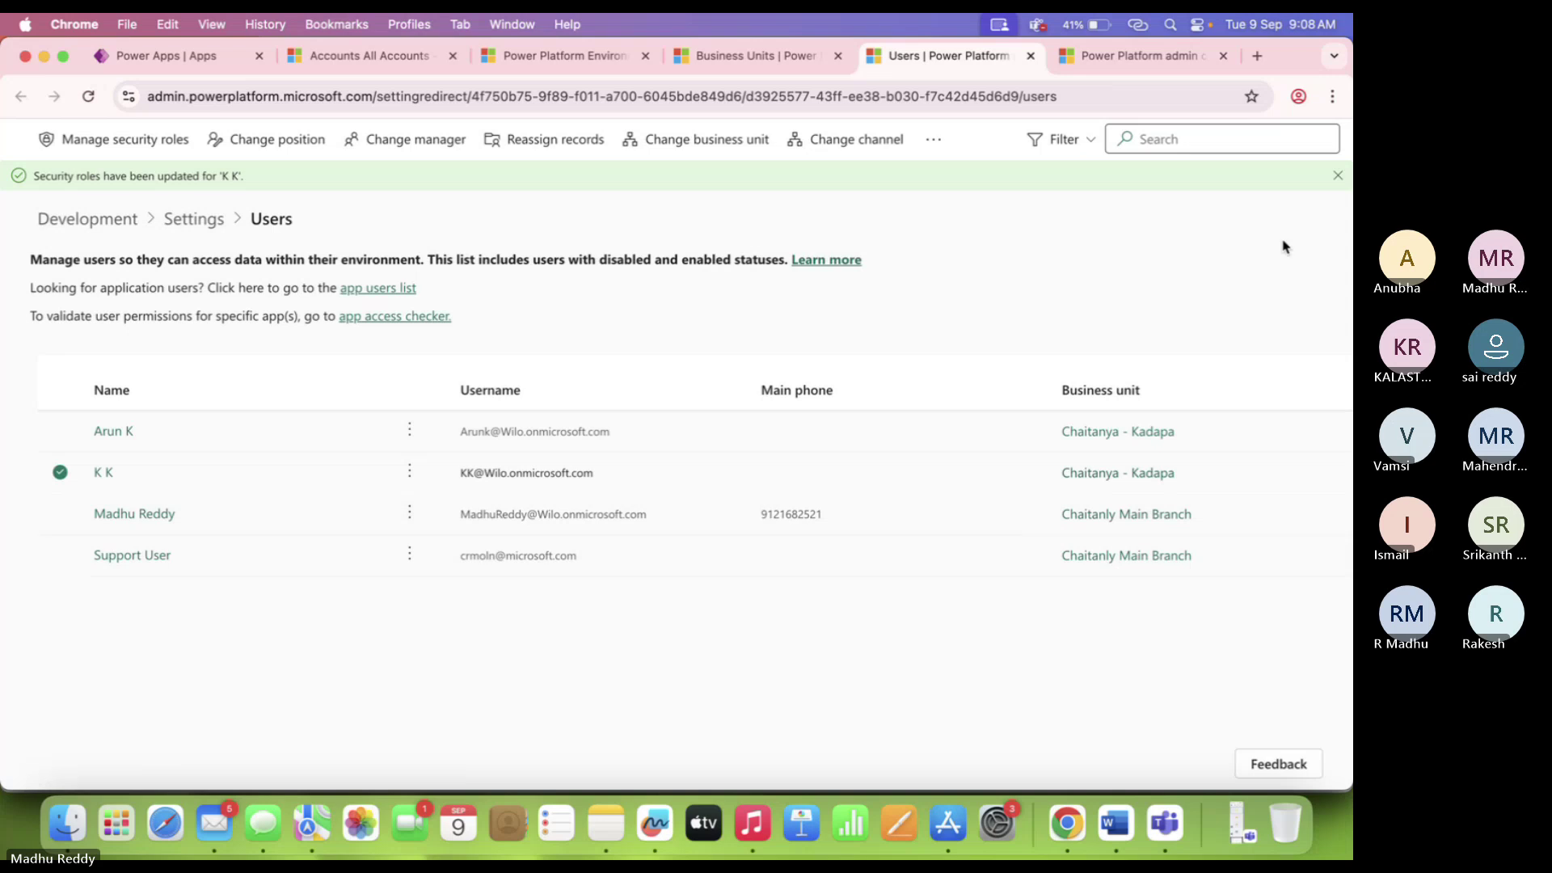
Return to the User-1 profile, open the All Accounts list and check the signed-in account.
left_click(1299, 97)
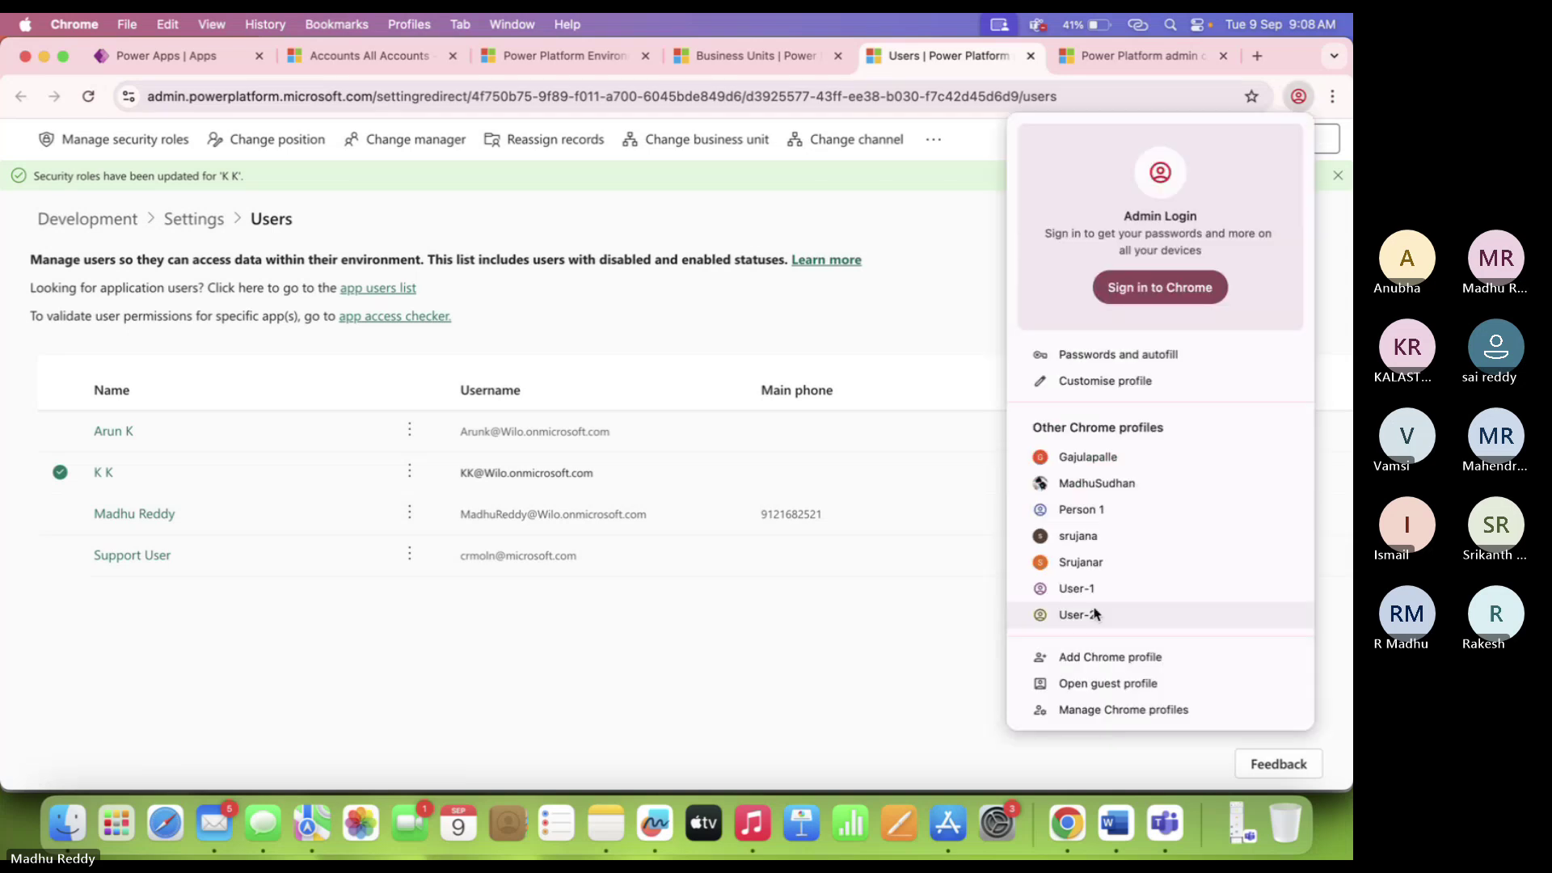
left_click(1108, 589)
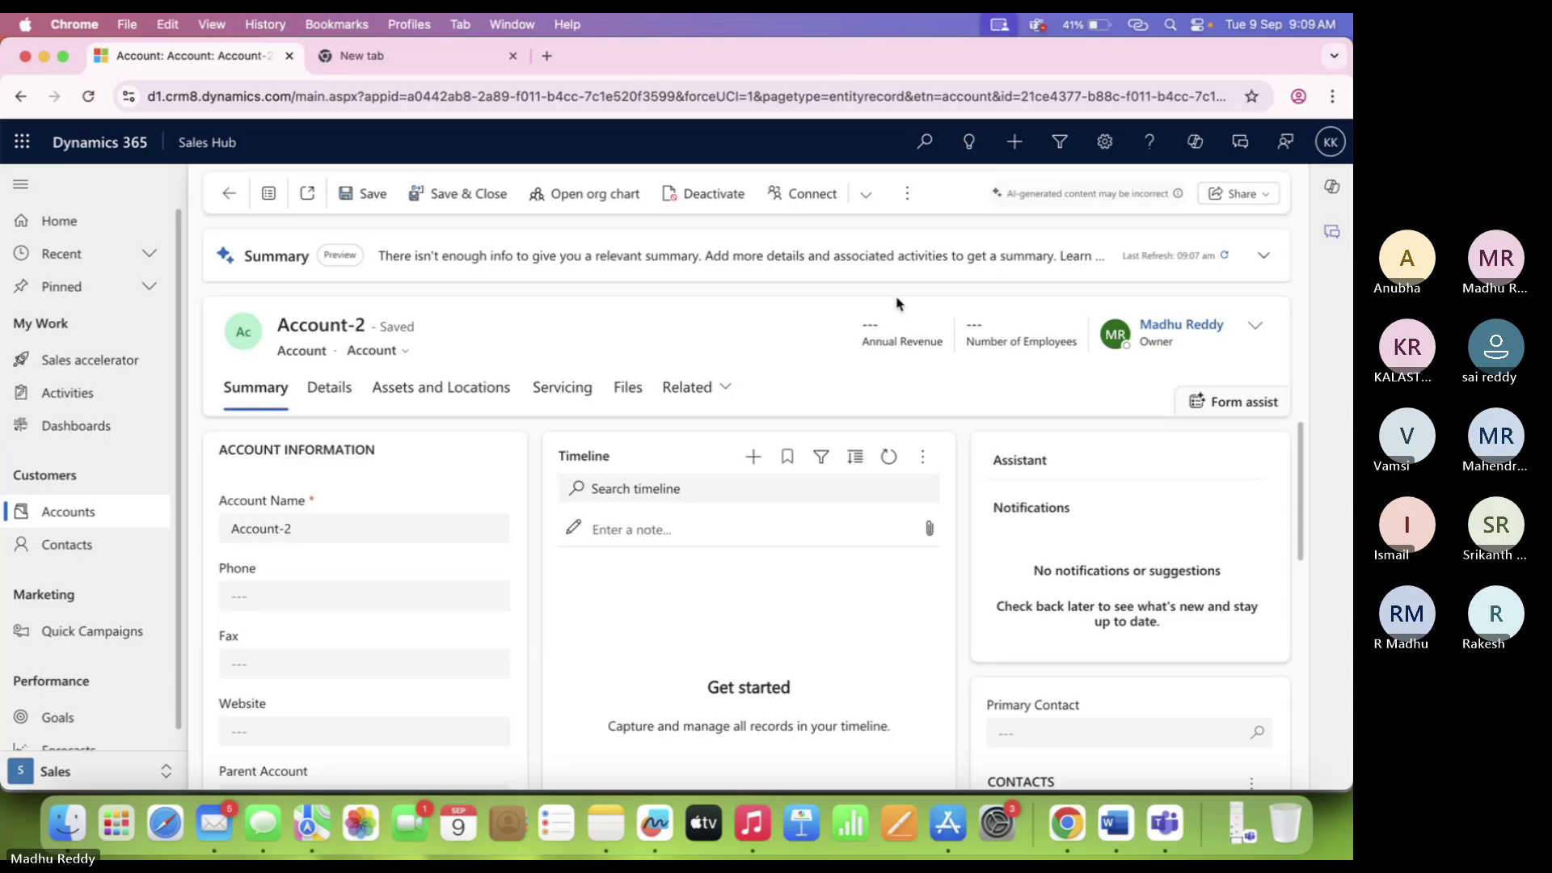
left_click(114, 527)
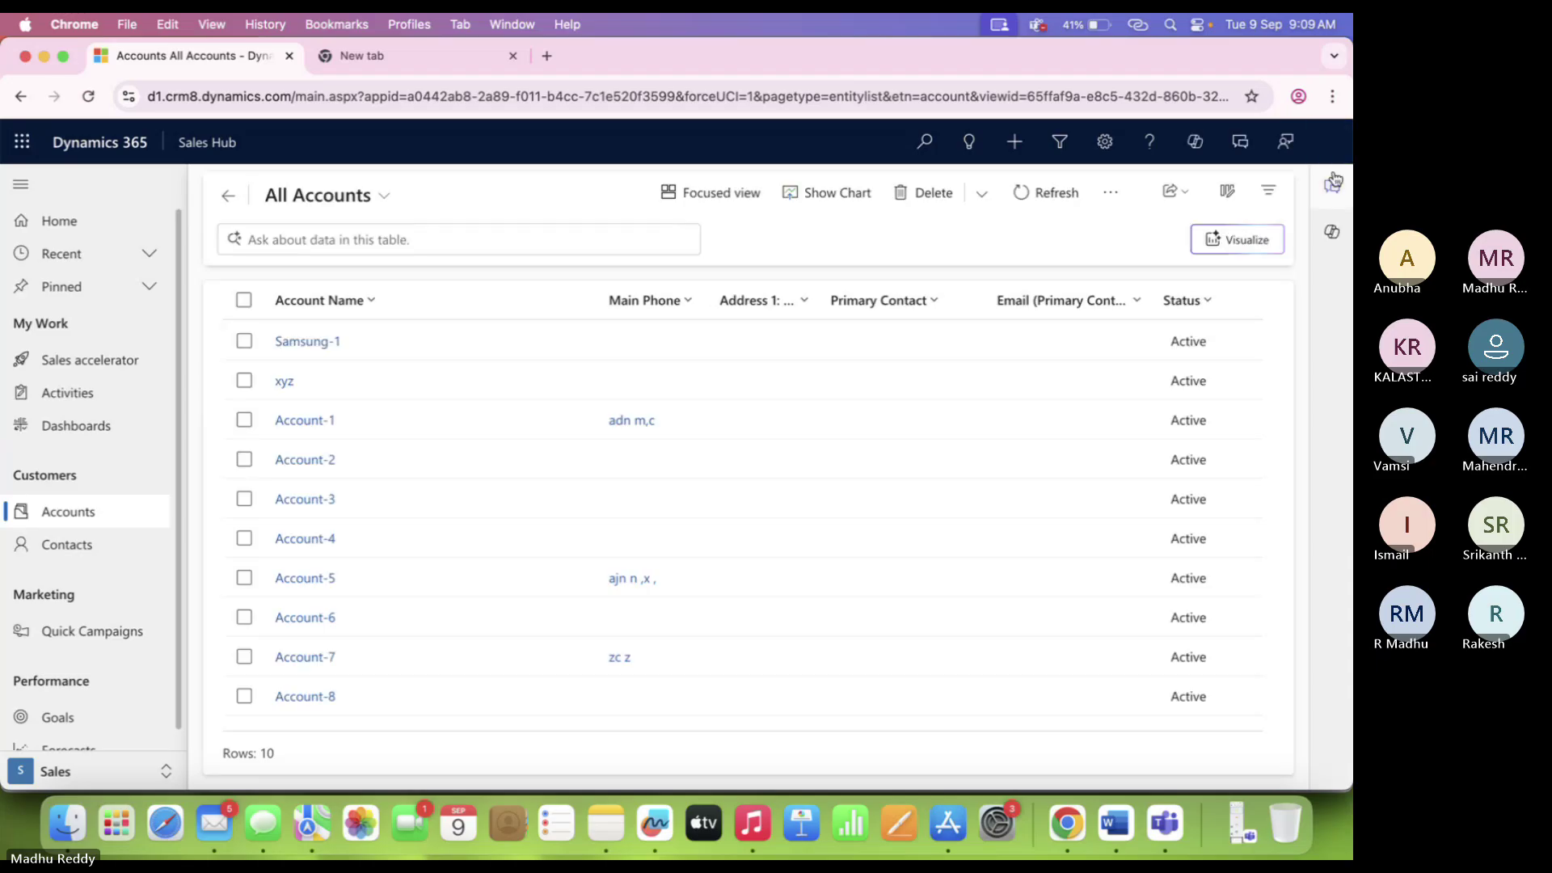
left_click(1331, 144)
left_click(840, 266)
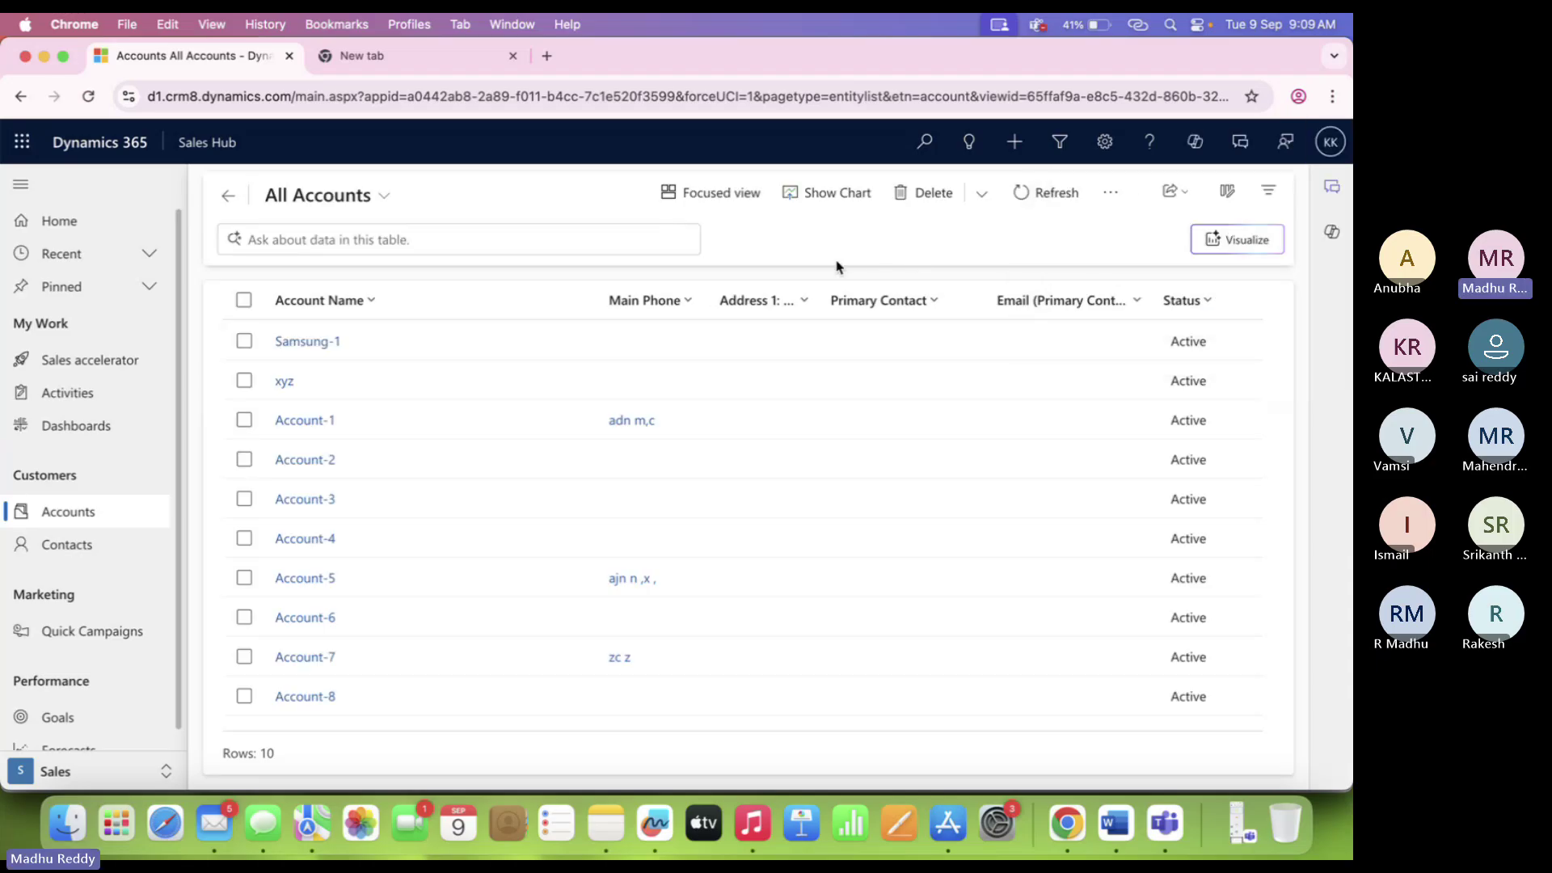
Open Account-1, dismiss the permissions message and check the record's additional commands for an Assign option.
double_click(400, 431)
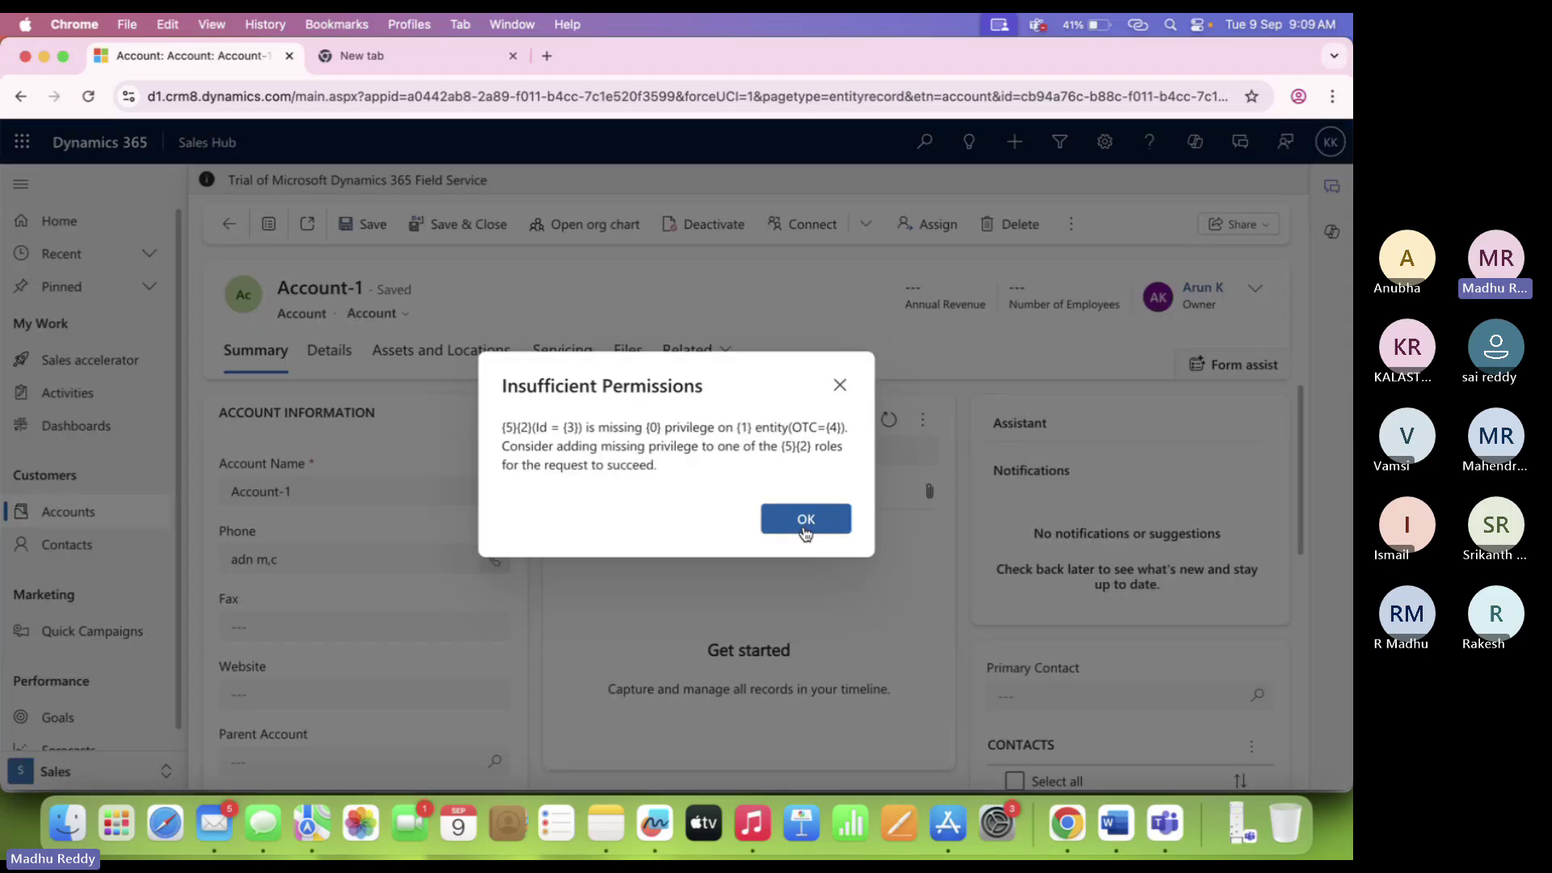
left_click(805, 520)
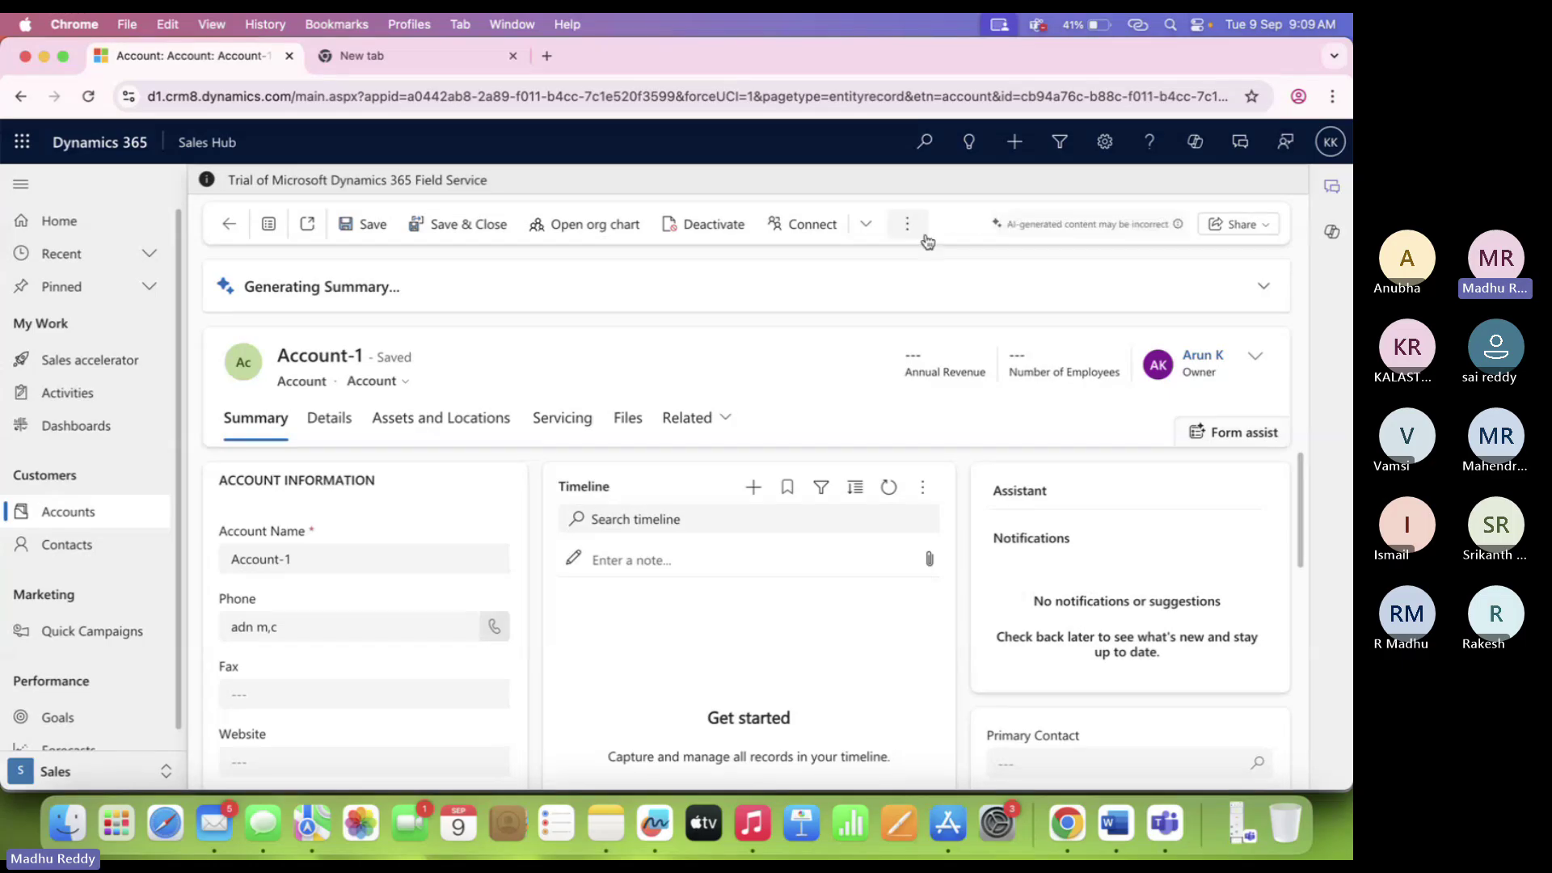
left_click(907, 224)
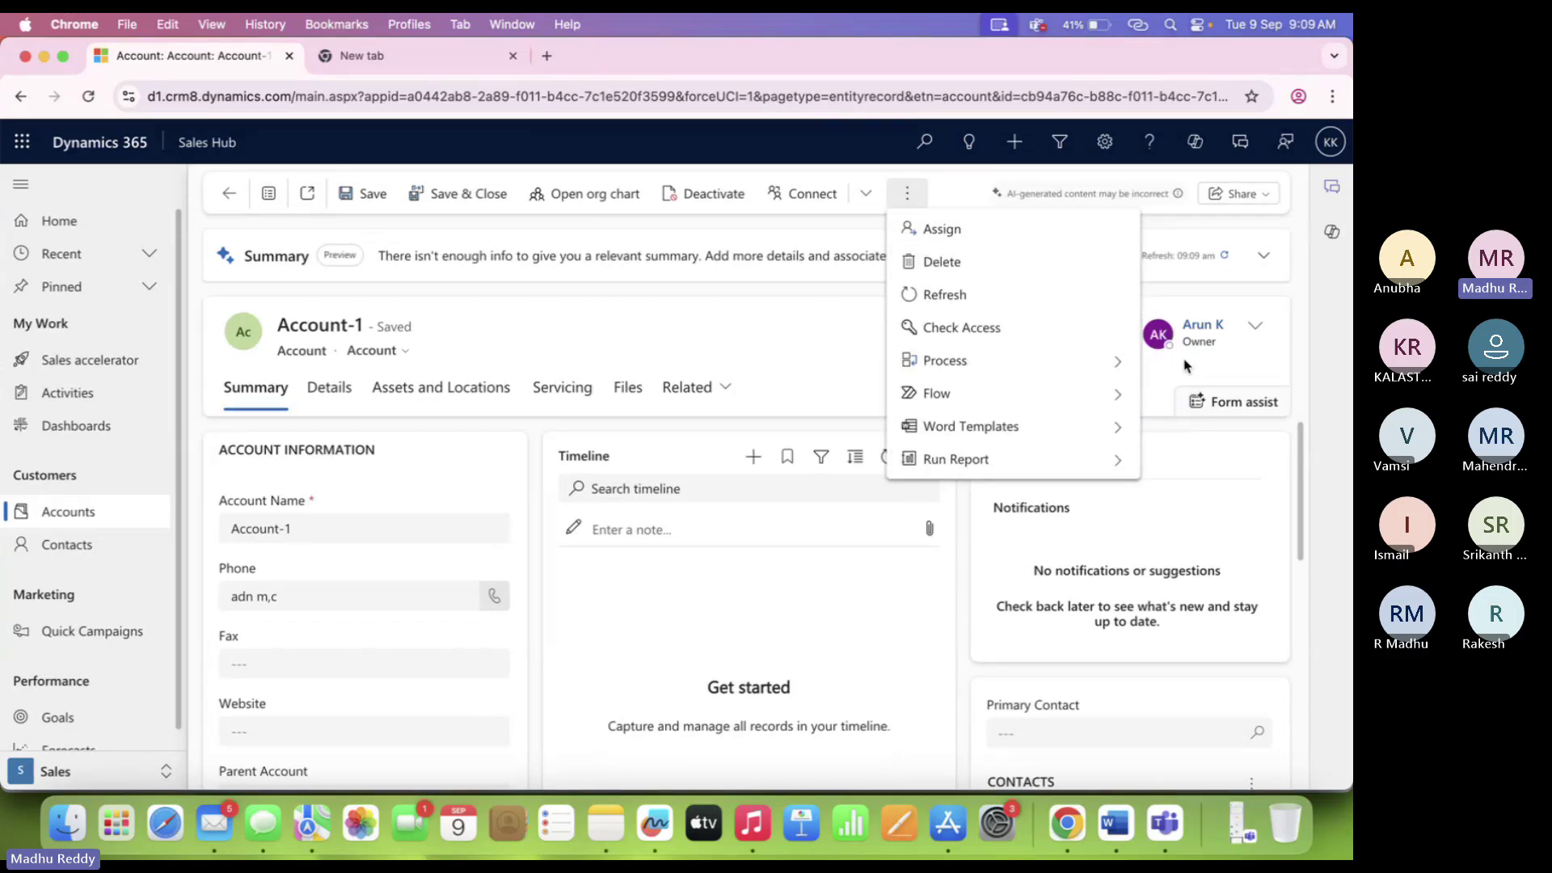
Switch to the Admin Login profile, set the Training Role's Assign privilege on Account to Parent: Child Business Unit and save the role.
left_click(1298, 96)
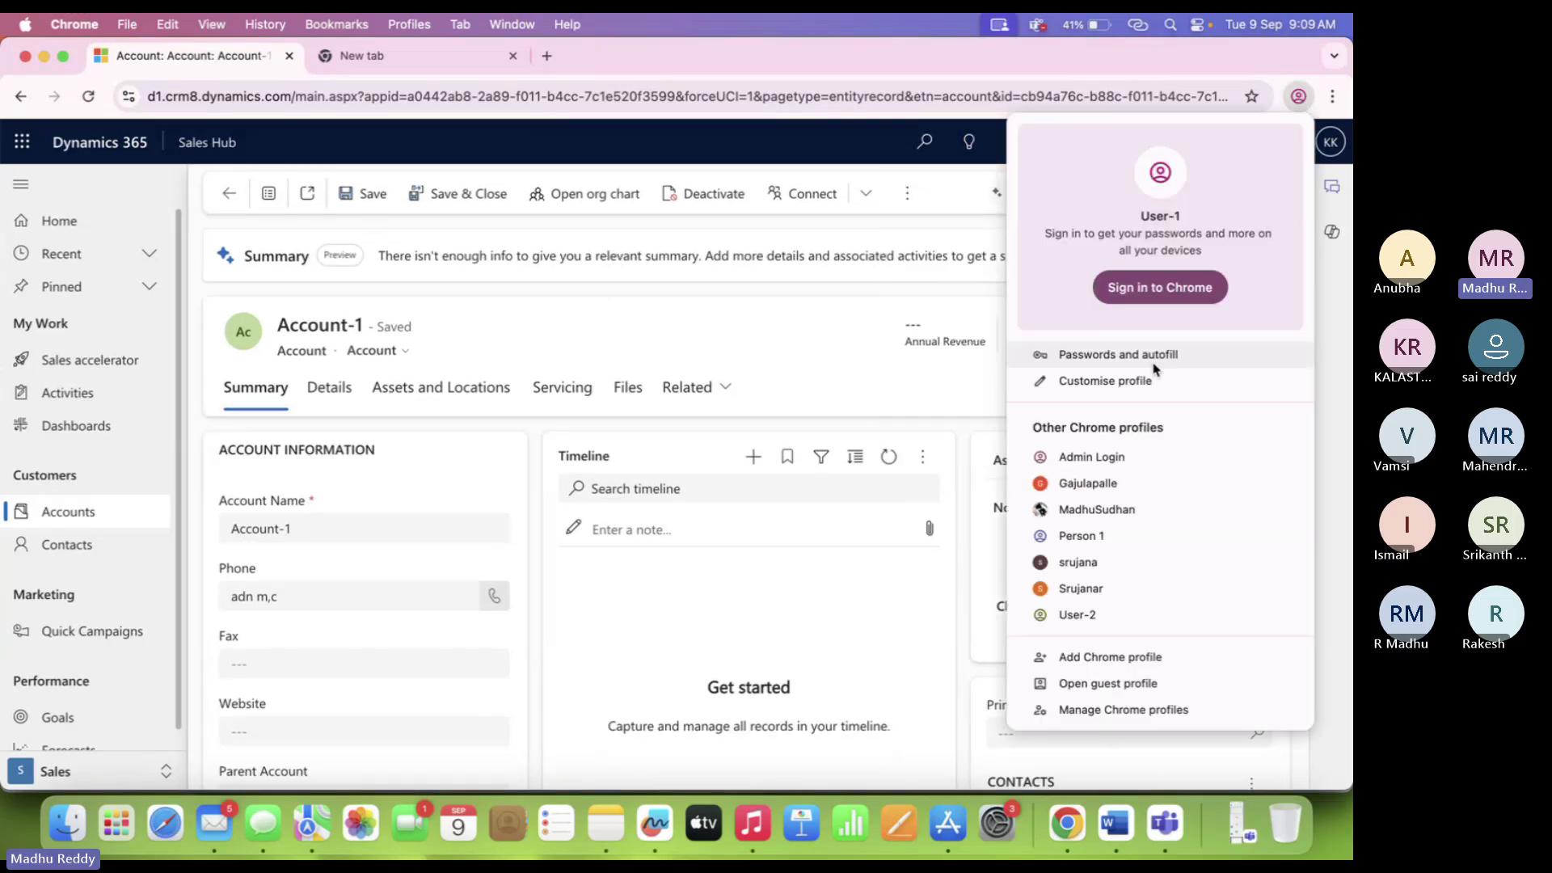
left_click(1135, 458)
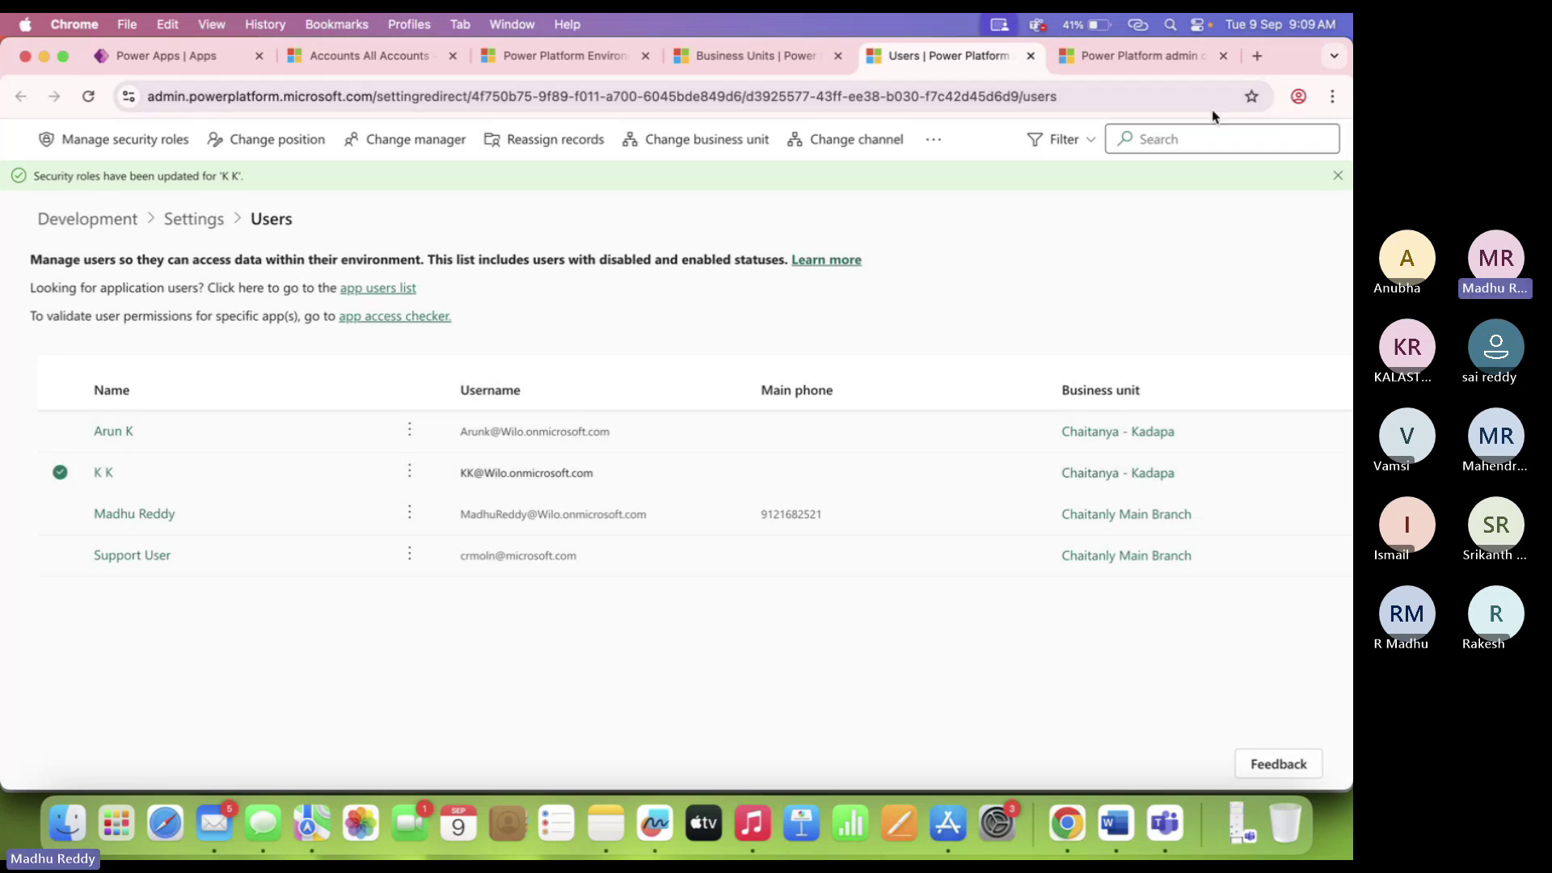
left_click(1110, 57)
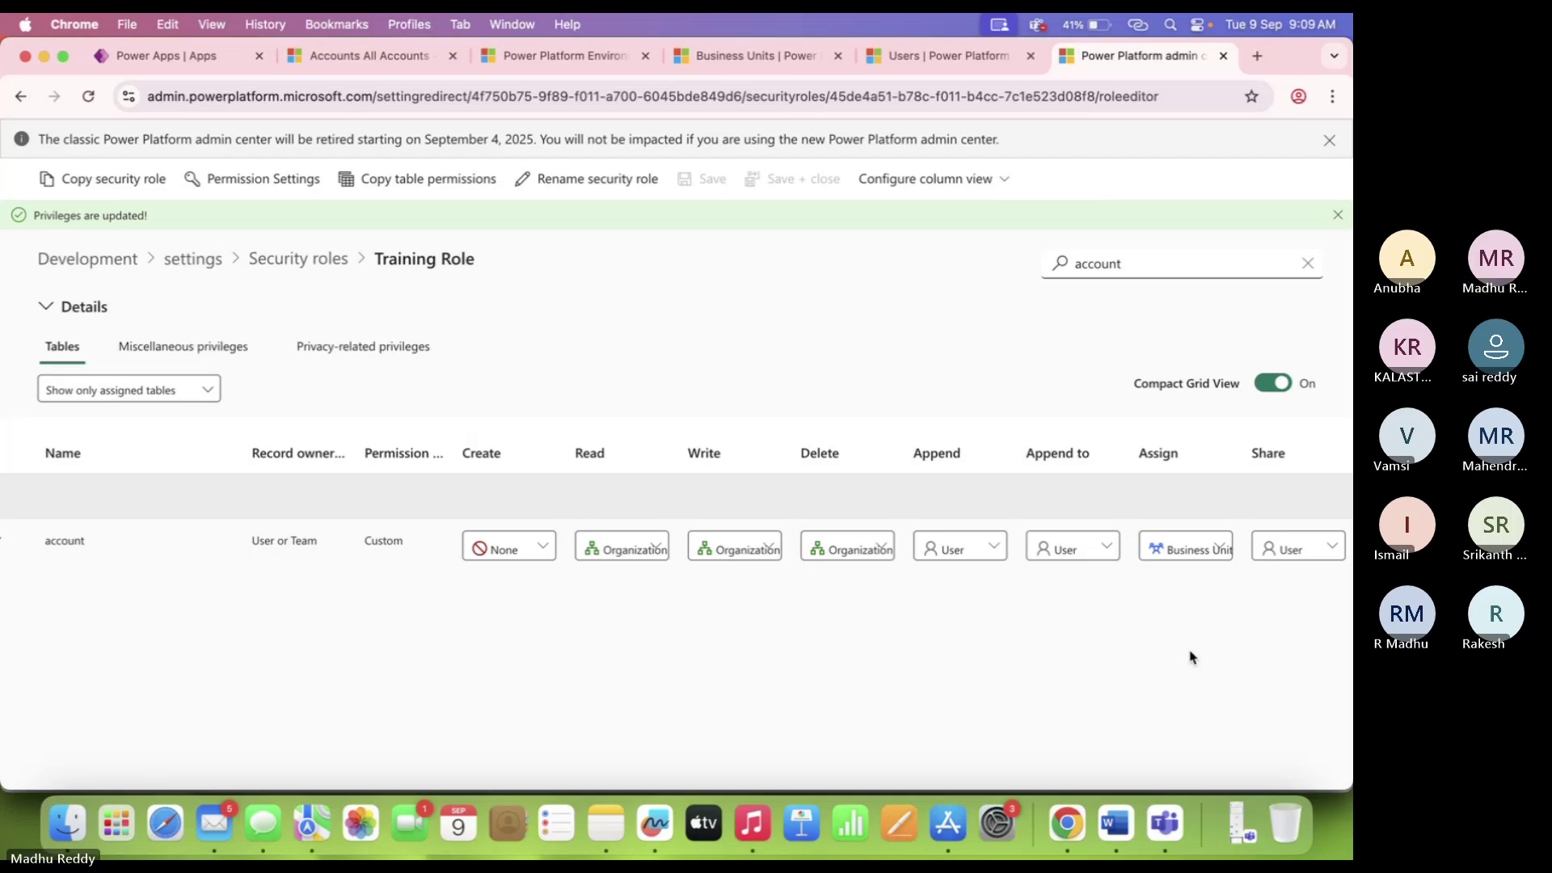
left_click(1204, 548)
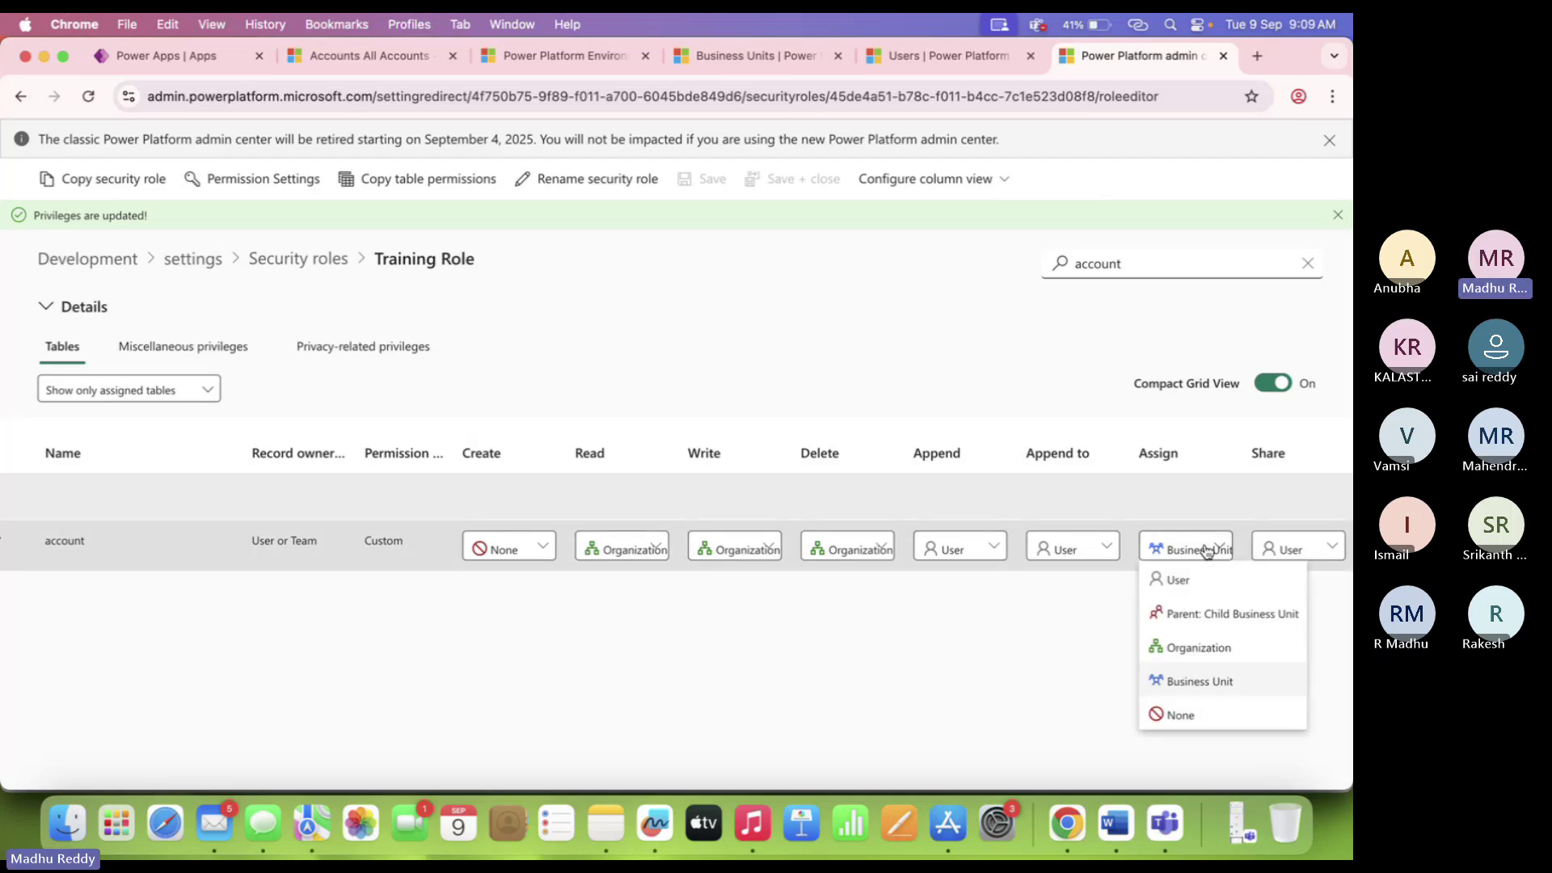
left_click(1237, 614)
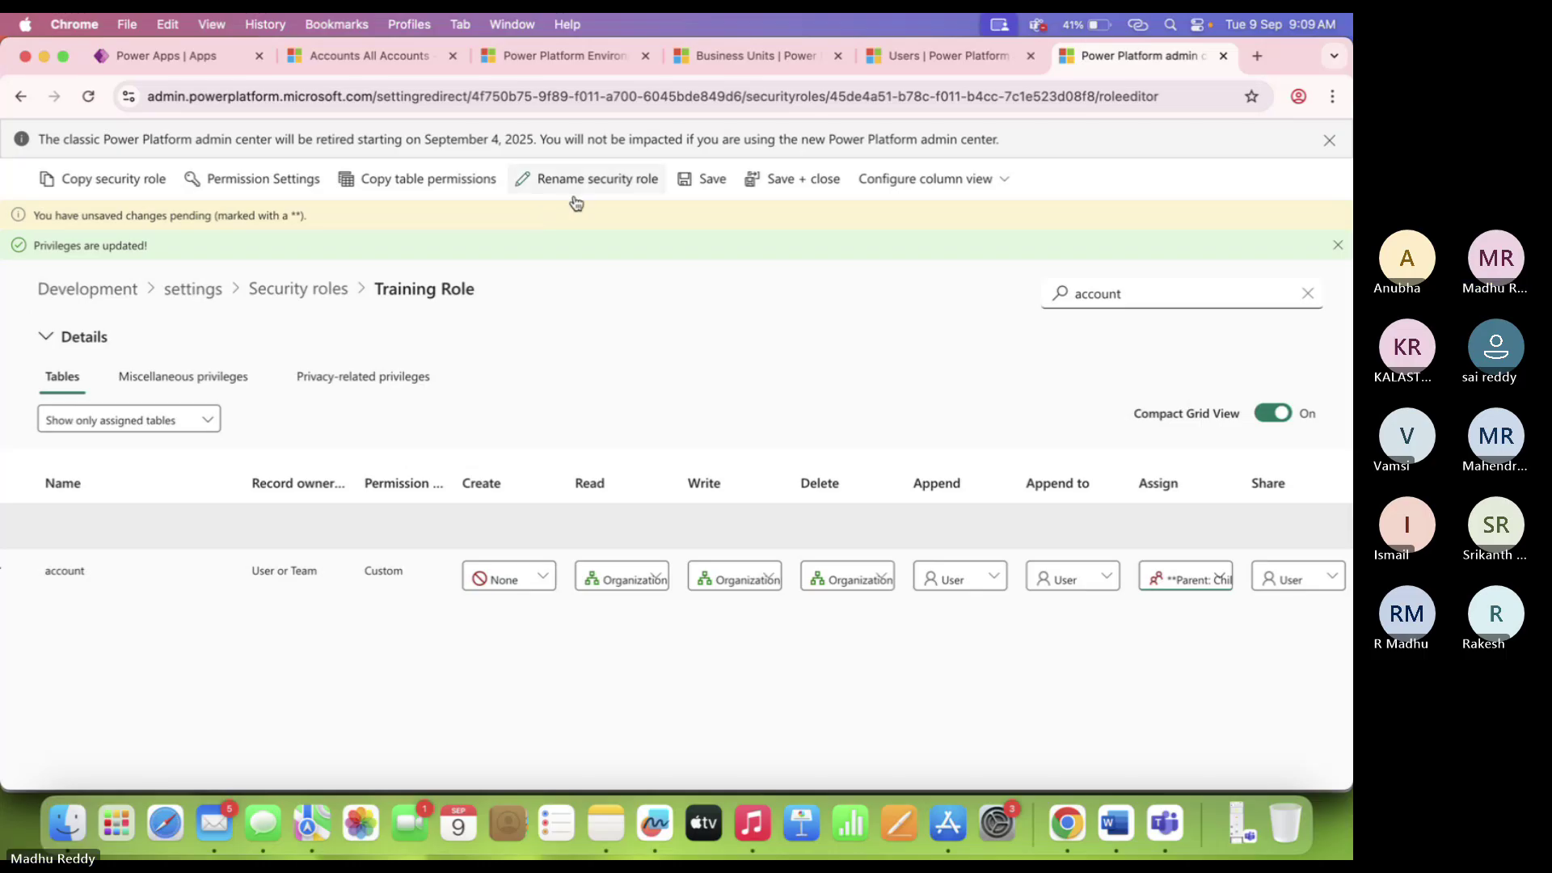
left_click(706, 180)
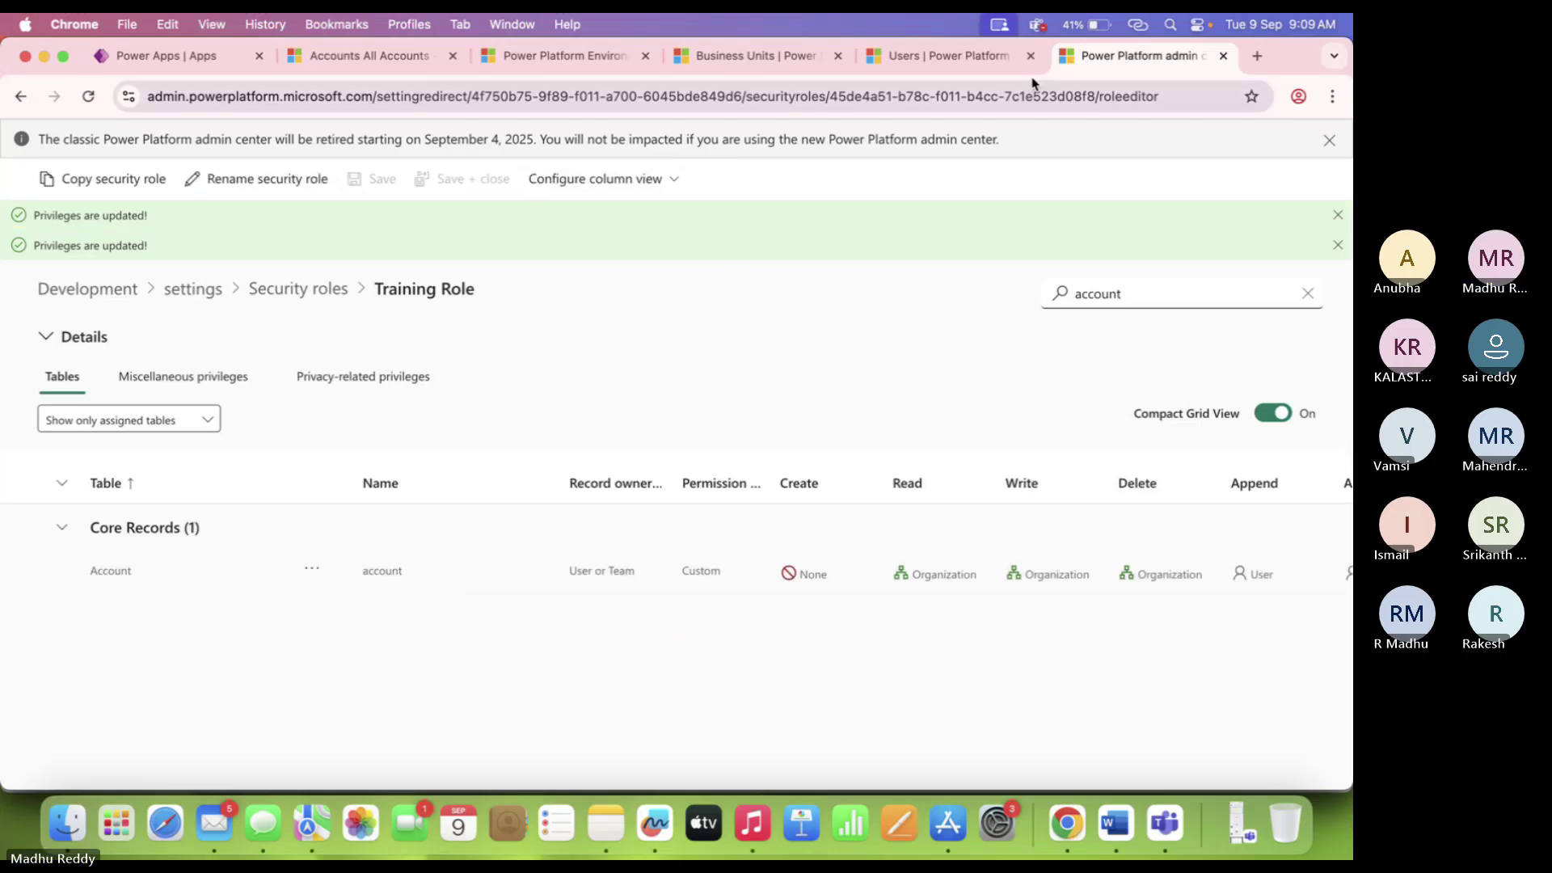
Change the User-1 account's business unit to Chaitanya-Kadapa-1 and reload the environment's user list.
left_click(922, 58)
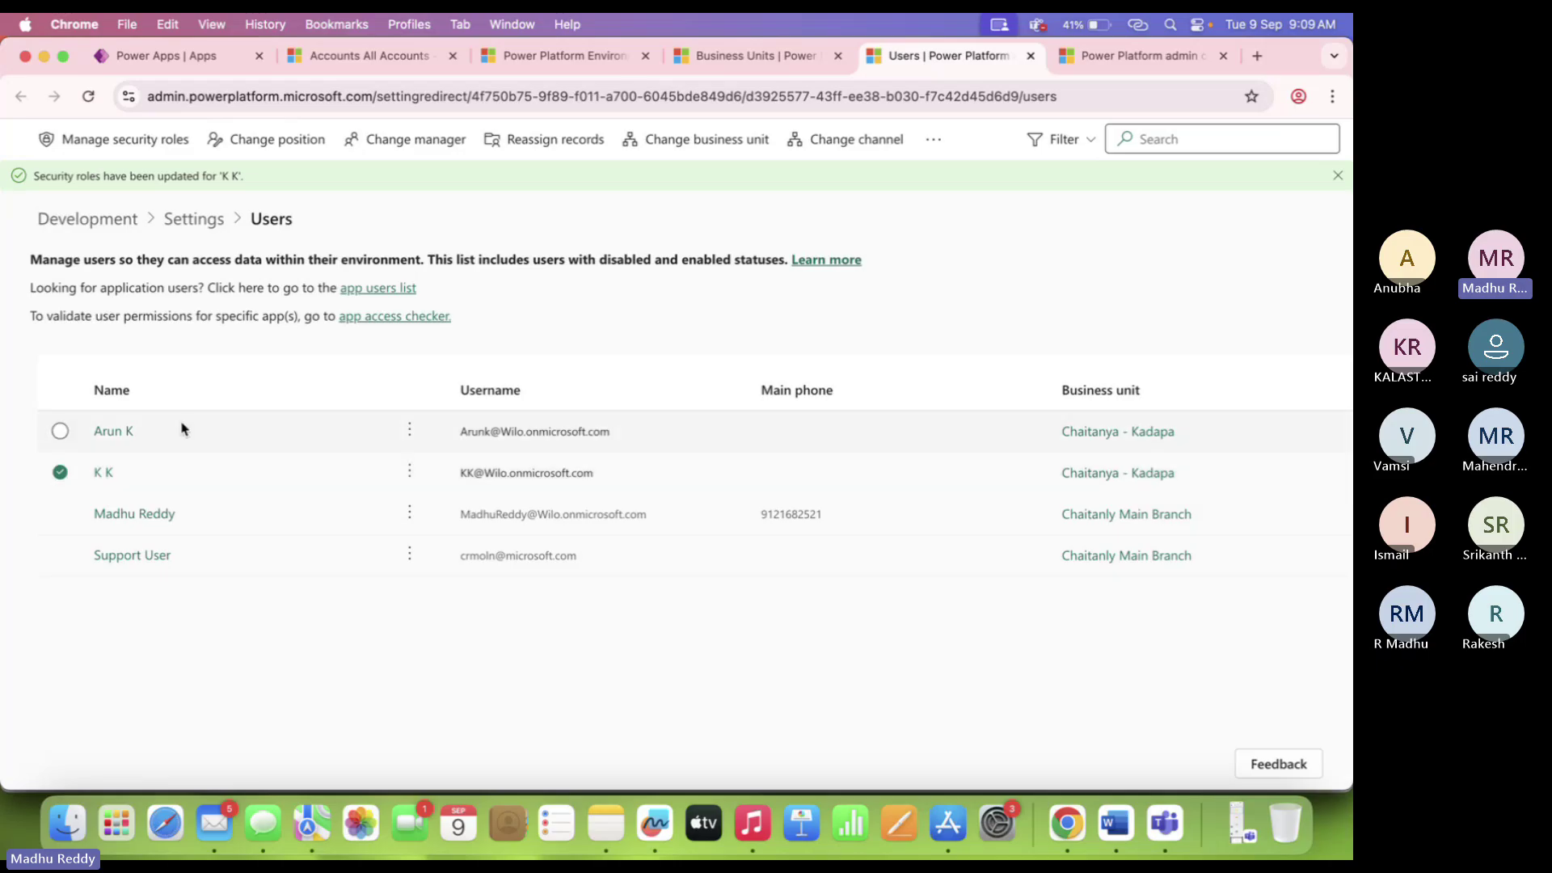
left_click(711, 141)
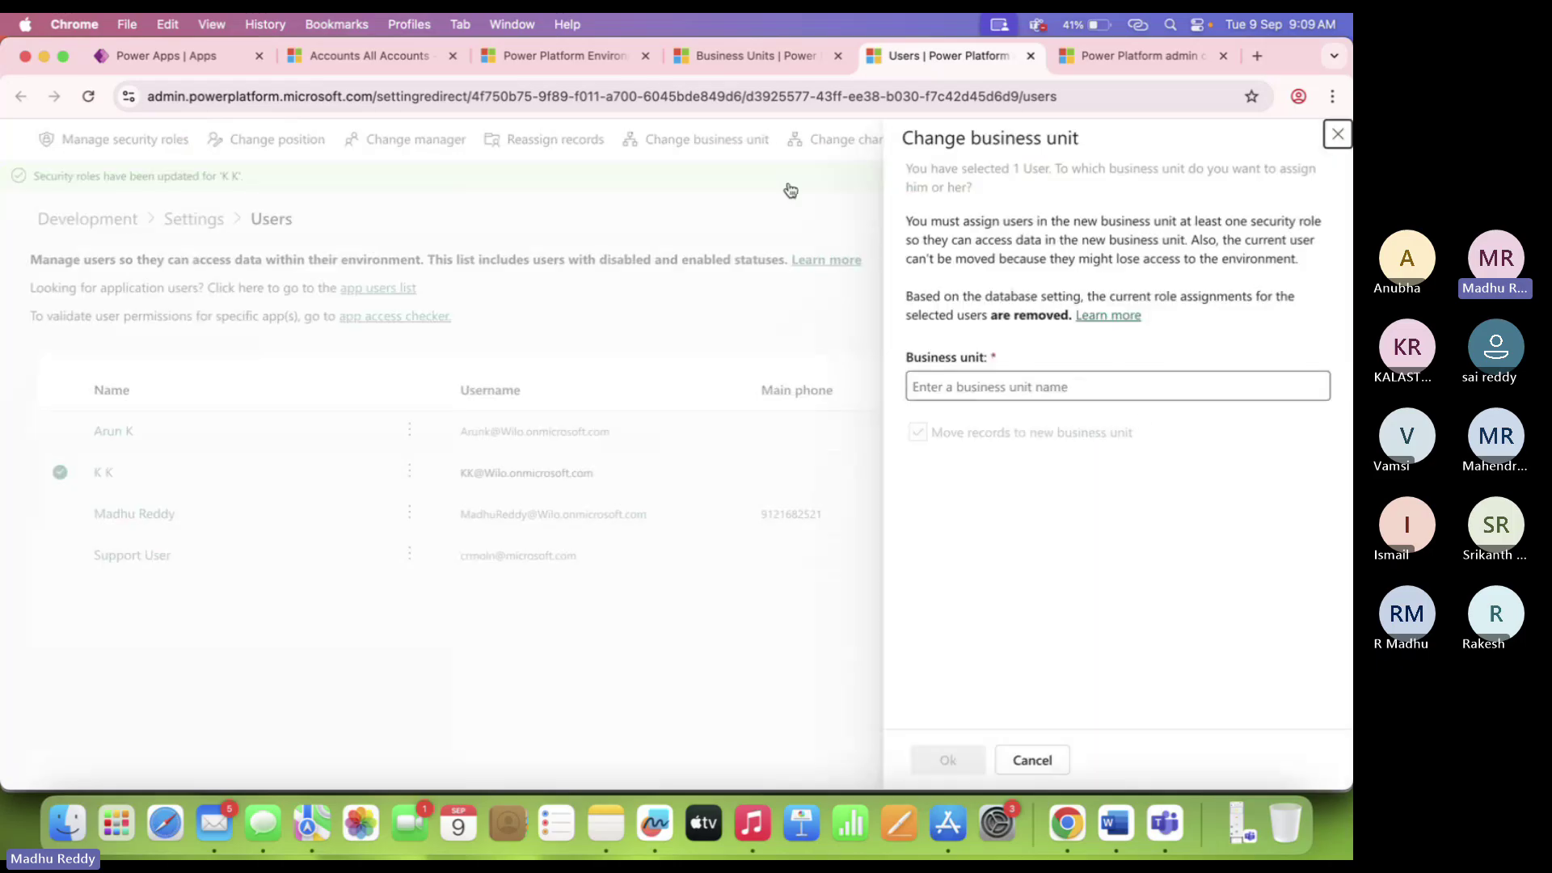
left_click(1081, 391)
type("chai")
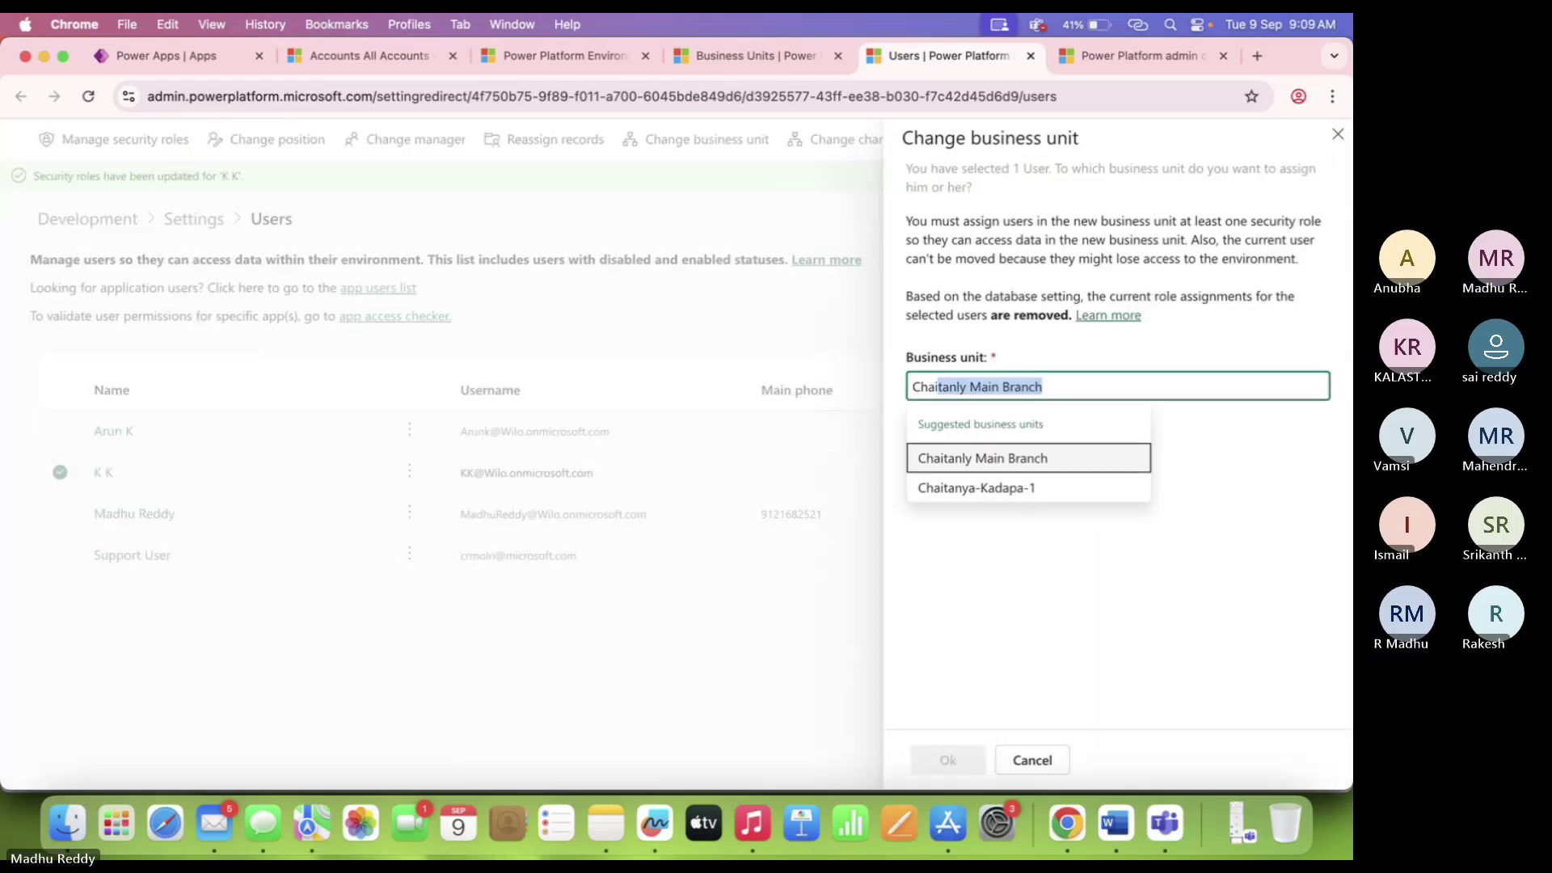
left_click(1005, 490)
left_click(954, 758)
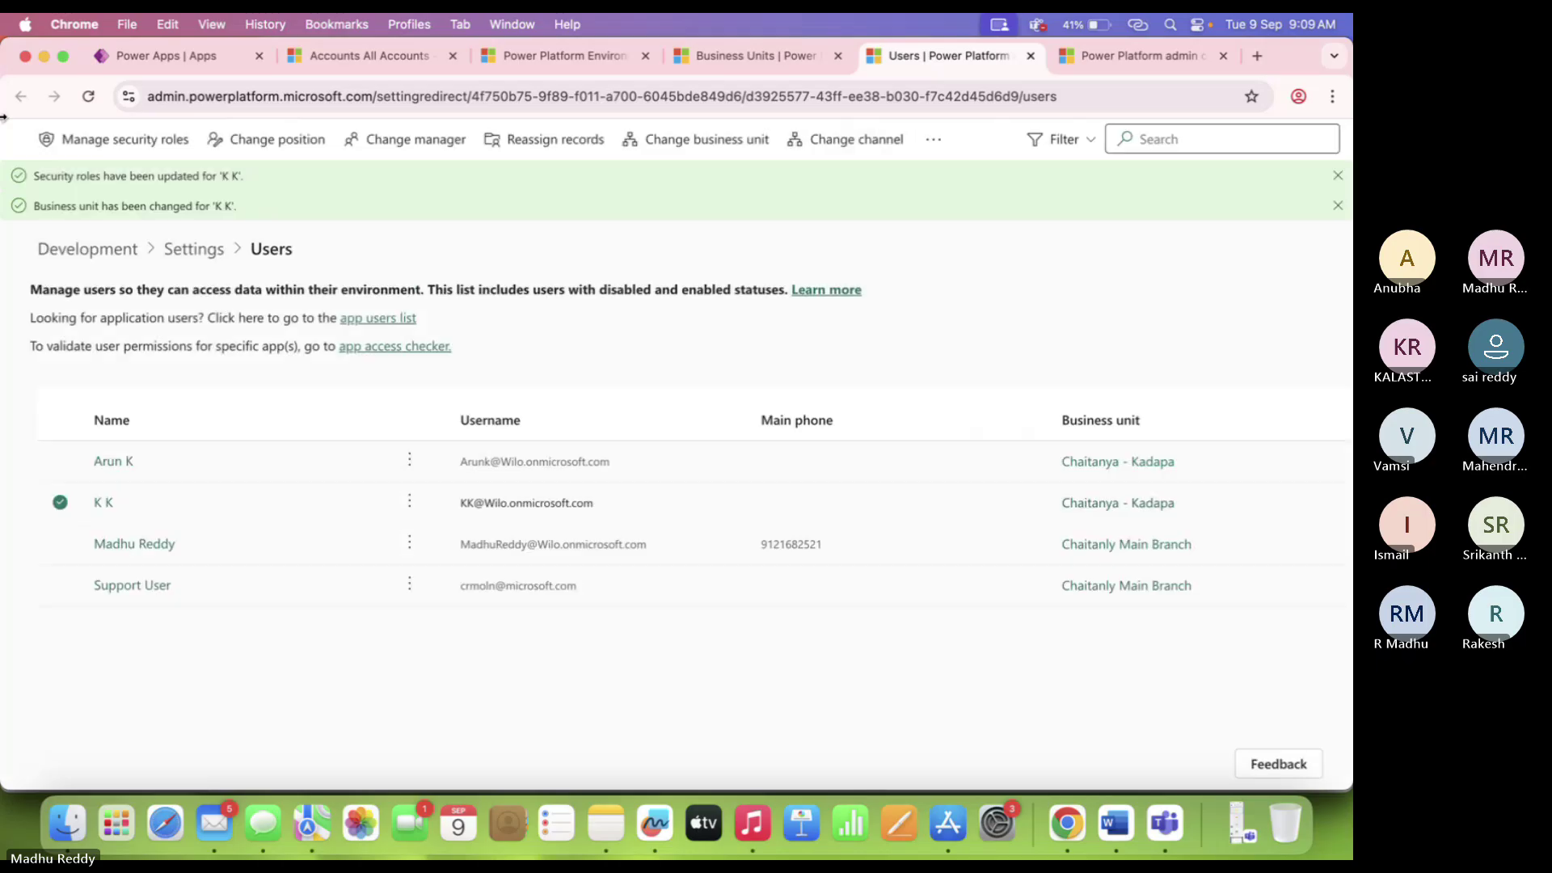
left_click(90, 96)
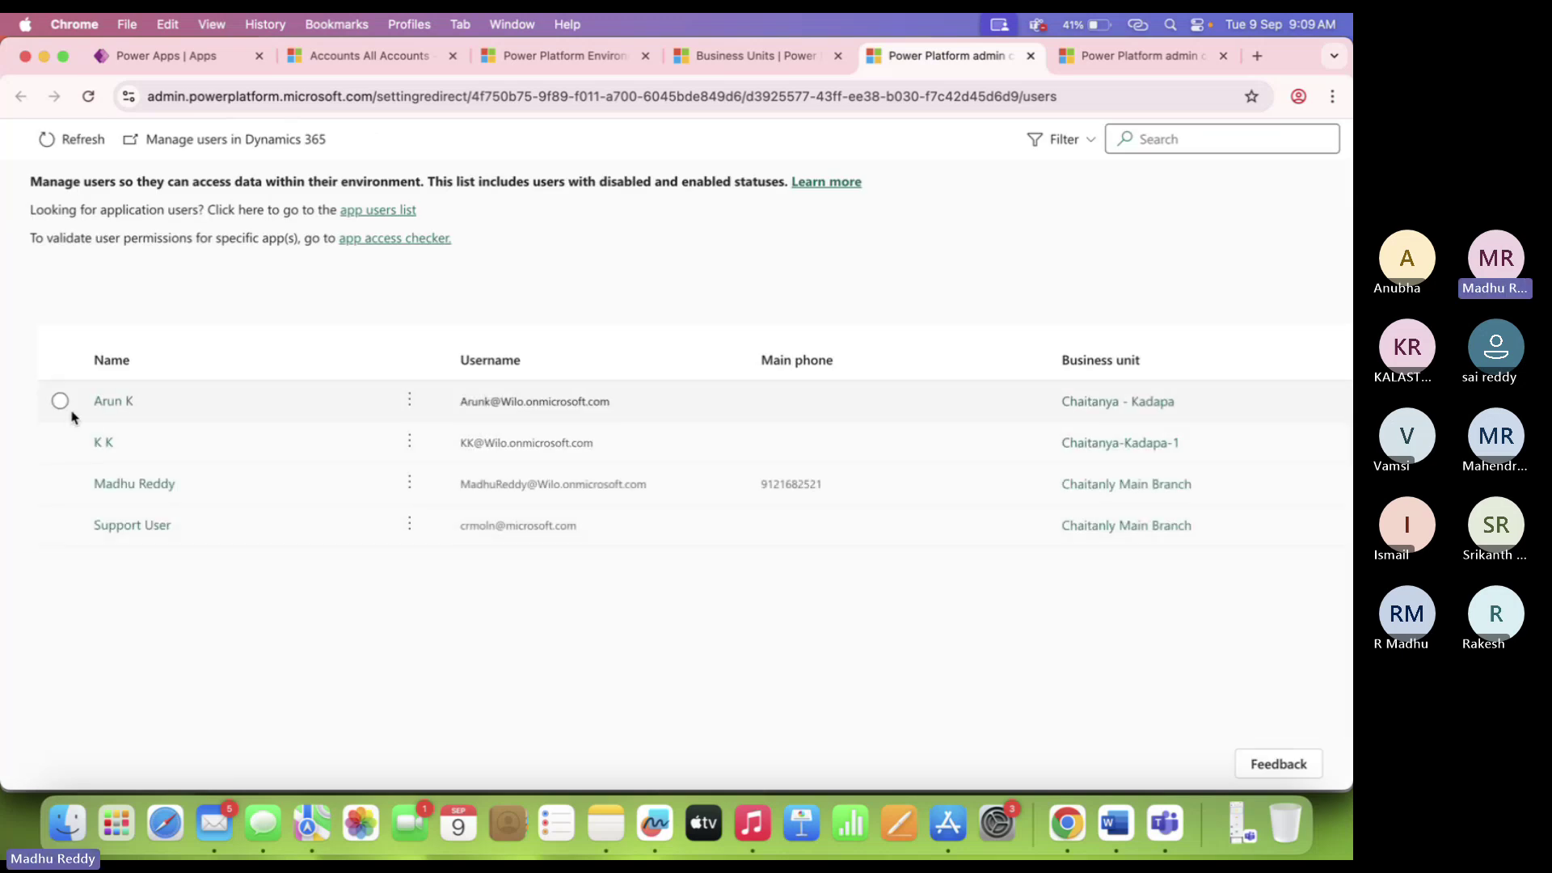
Compare the business units of the User-1 and User-2 accounts and check the Training Role's Assign privilege level on Account.
left_click(59, 401)
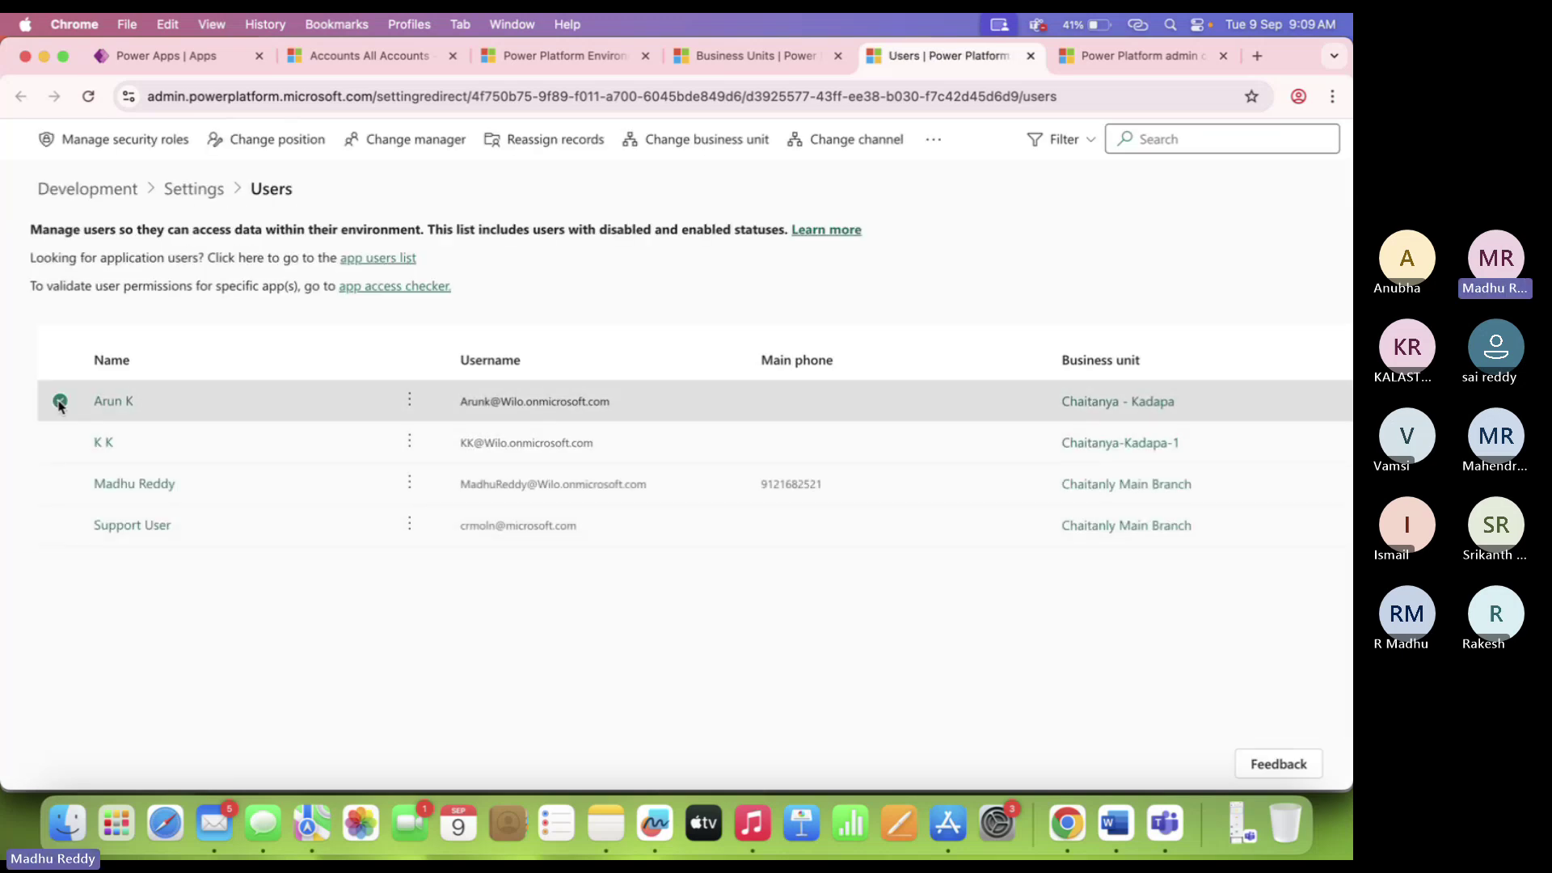
left_click(156, 445)
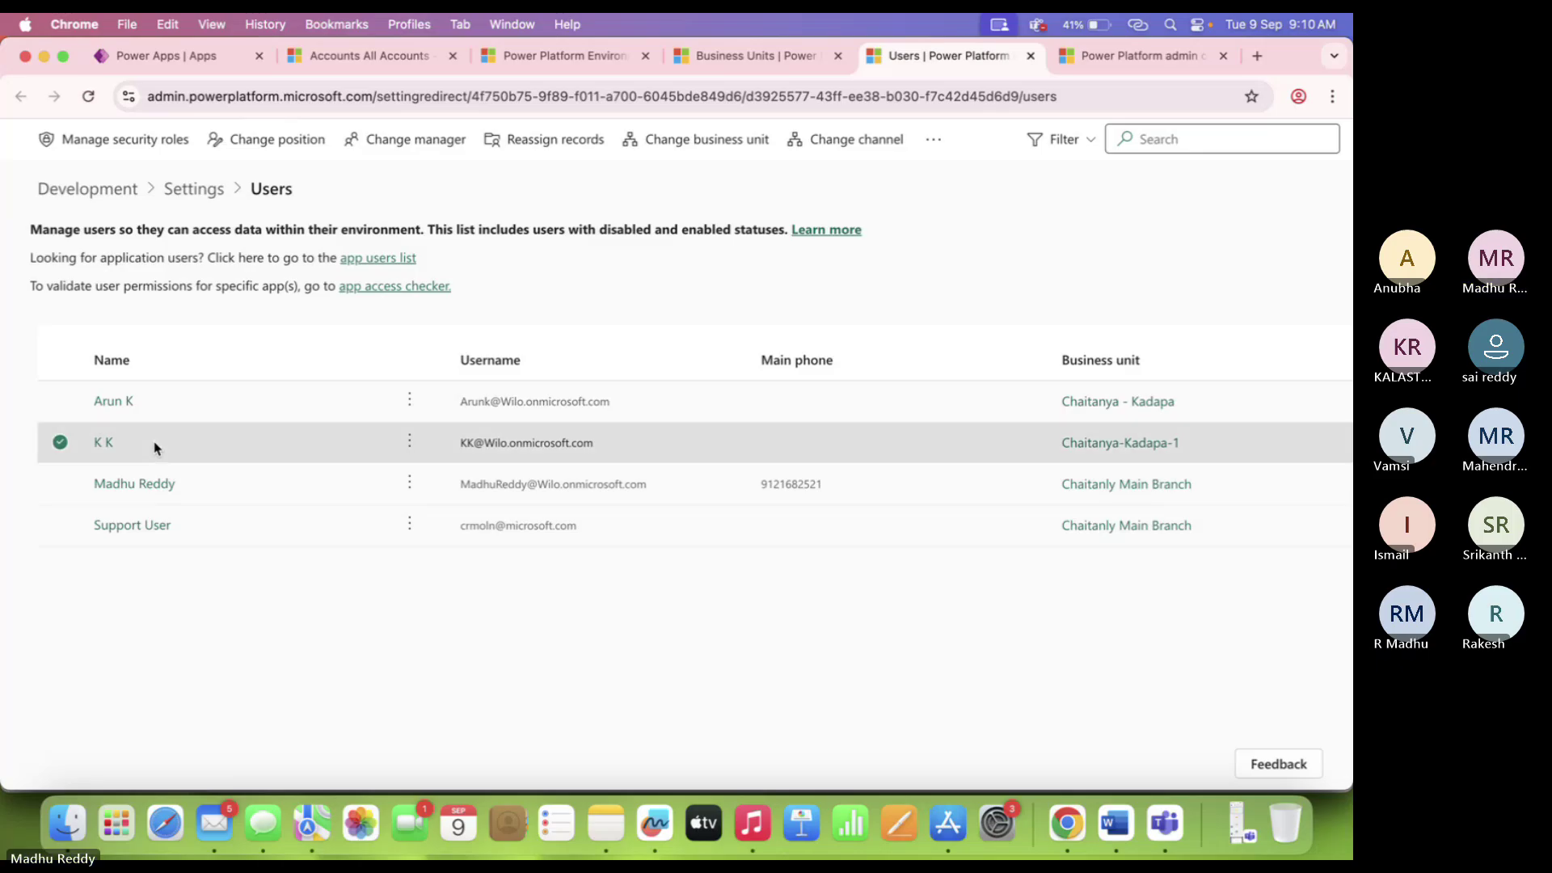
left_click(1127, 55)
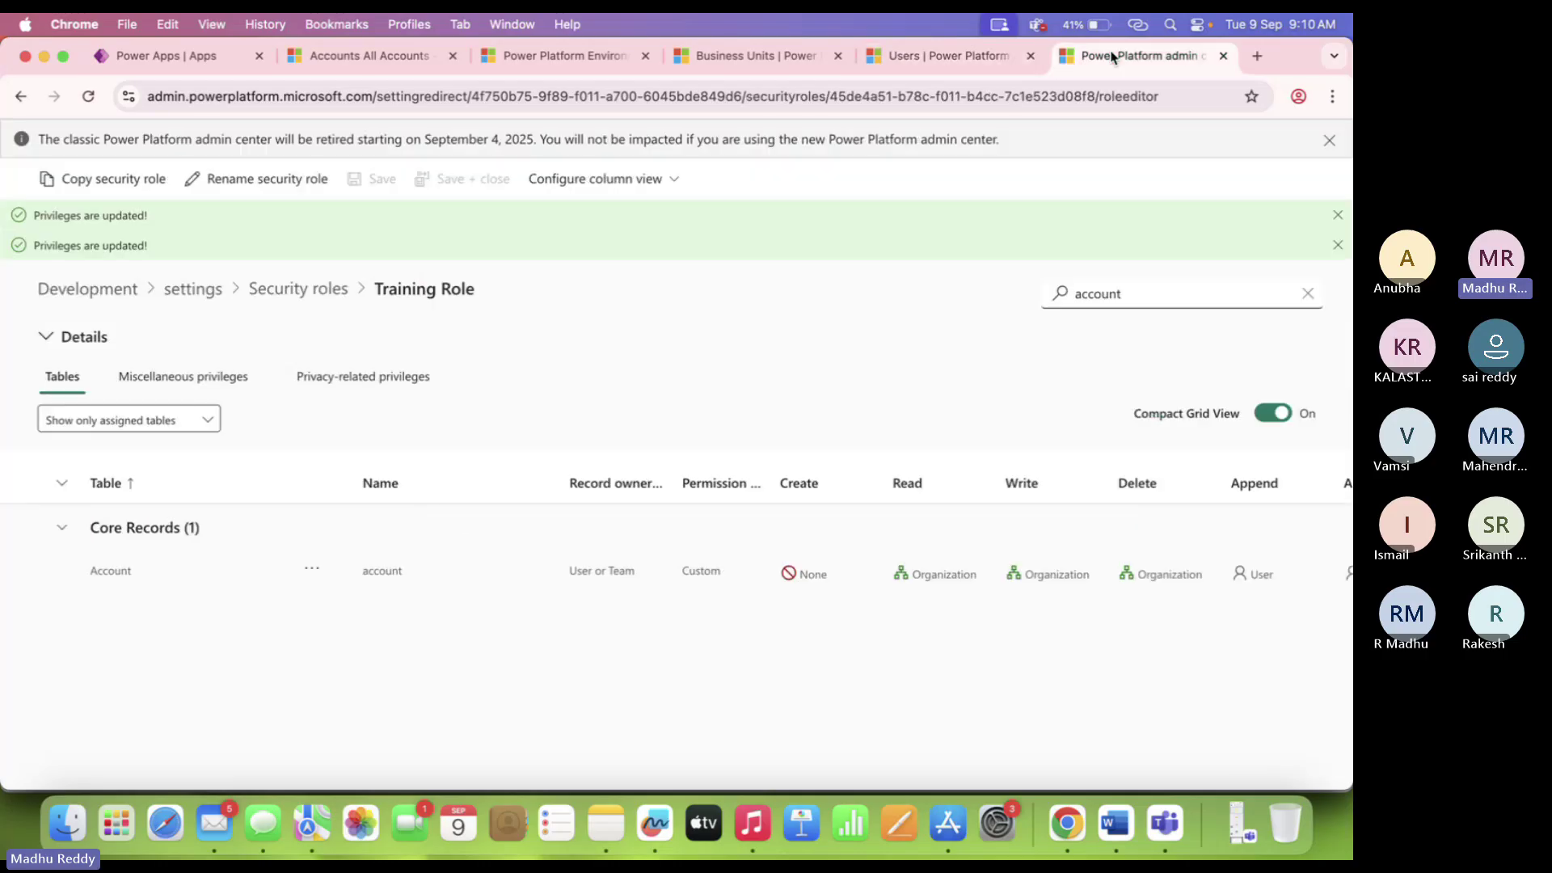
scroll(1215, 561, "right", 5)
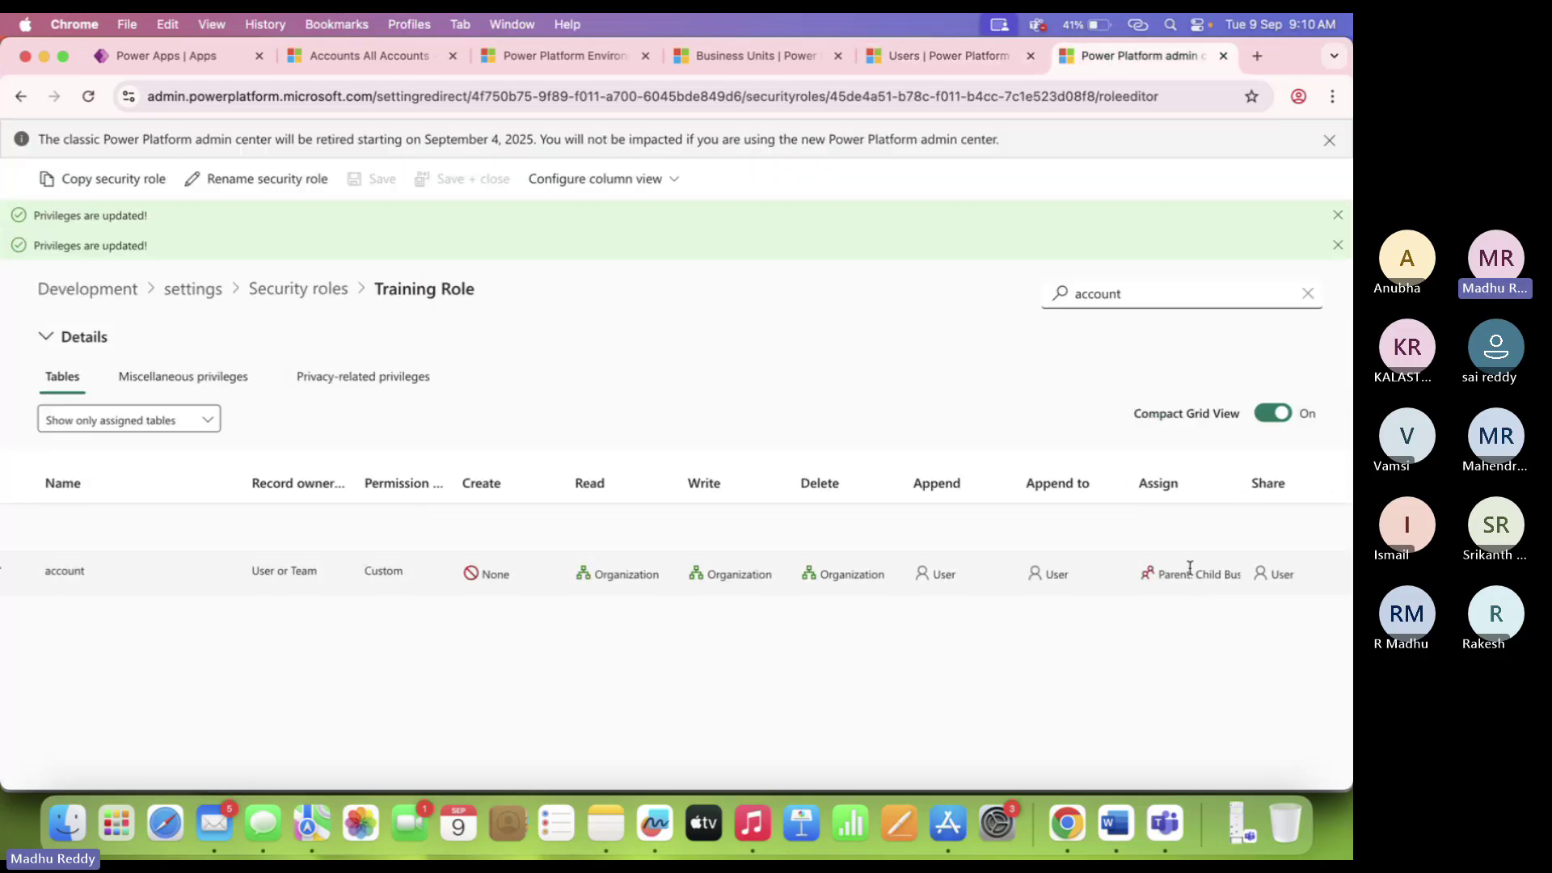
left_click(911, 56)
left_click(59, 401)
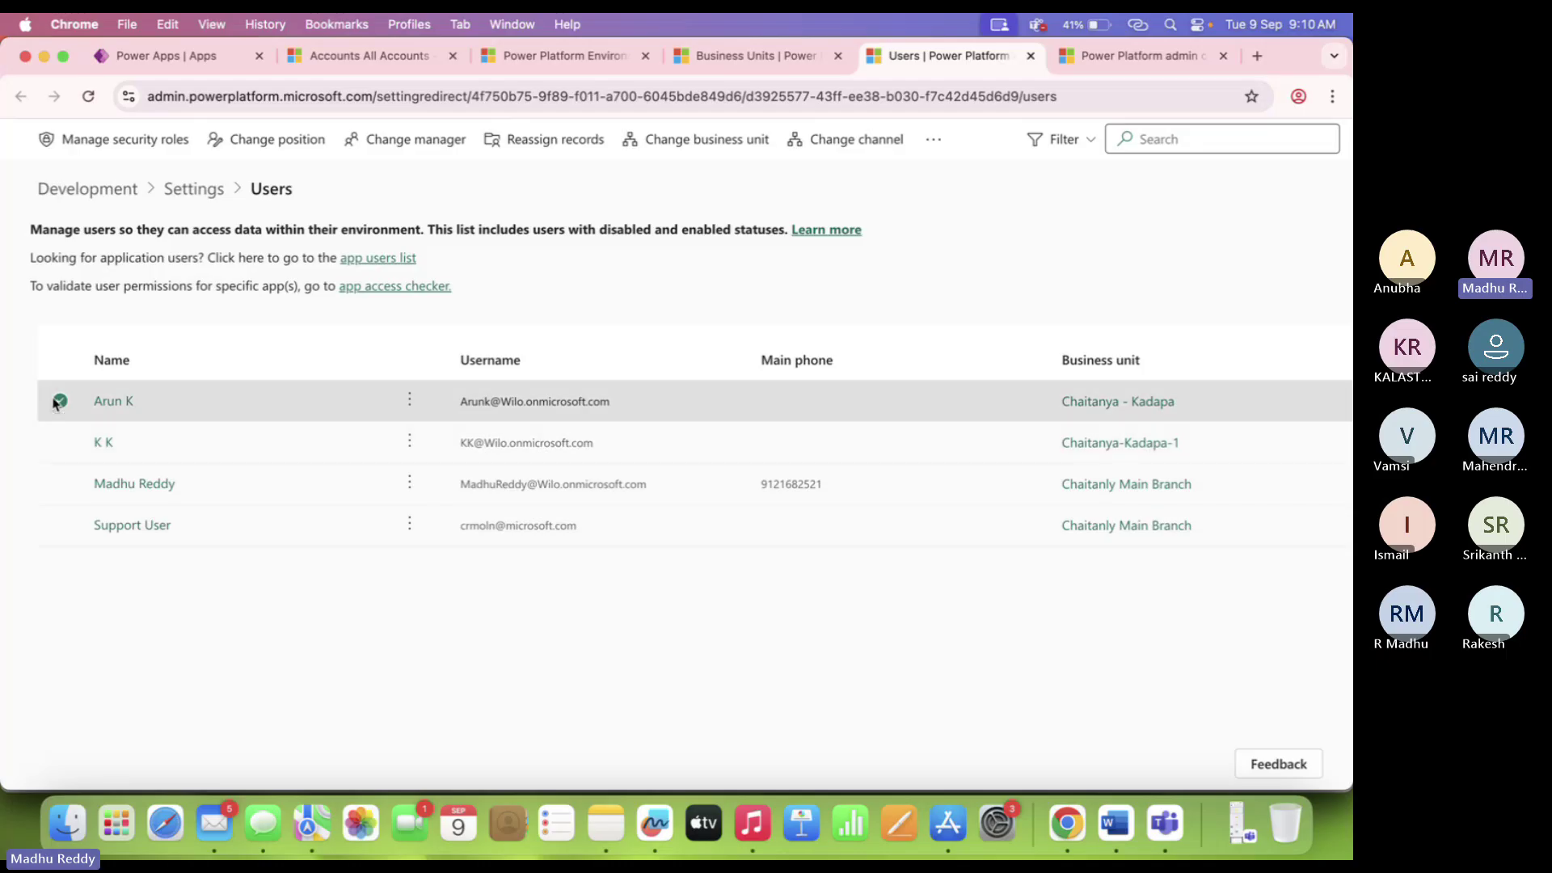
left_click(146, 447)
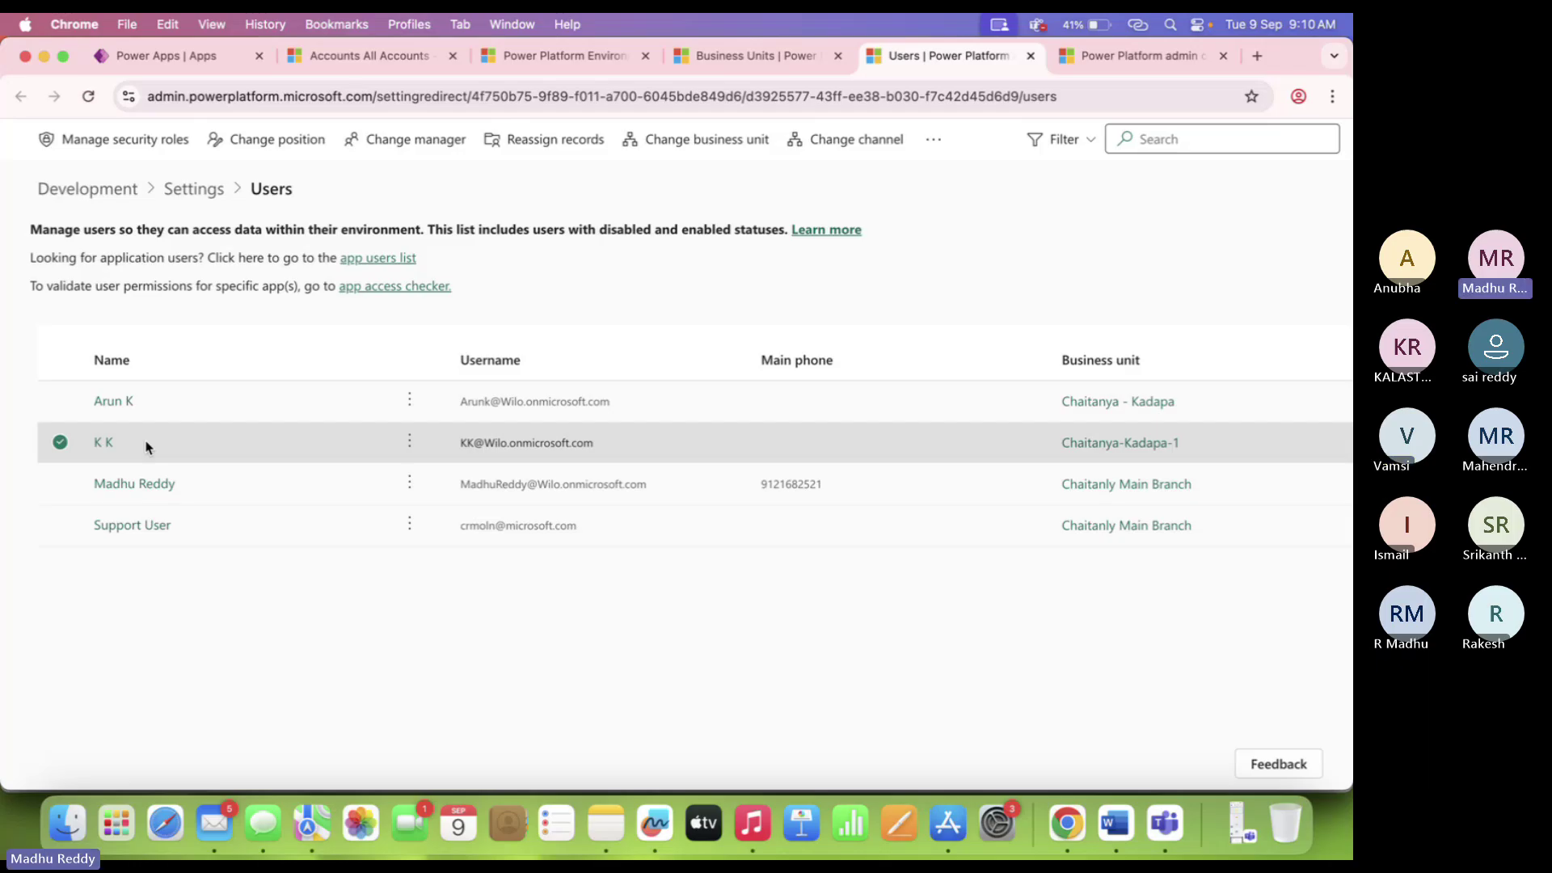
left_click(142, 401)
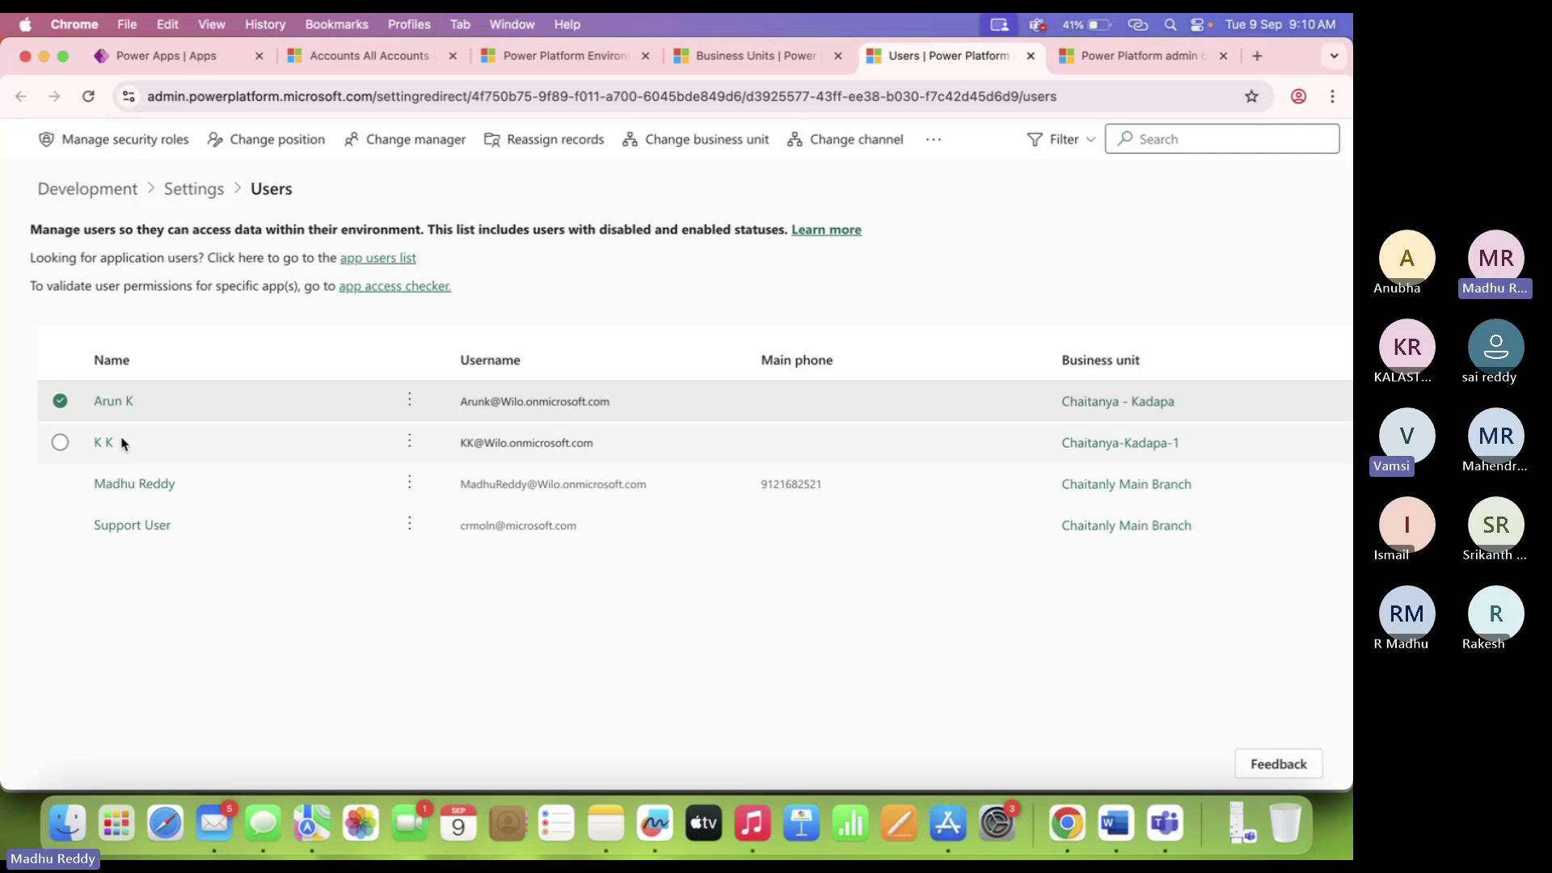
left_click(176, 444)
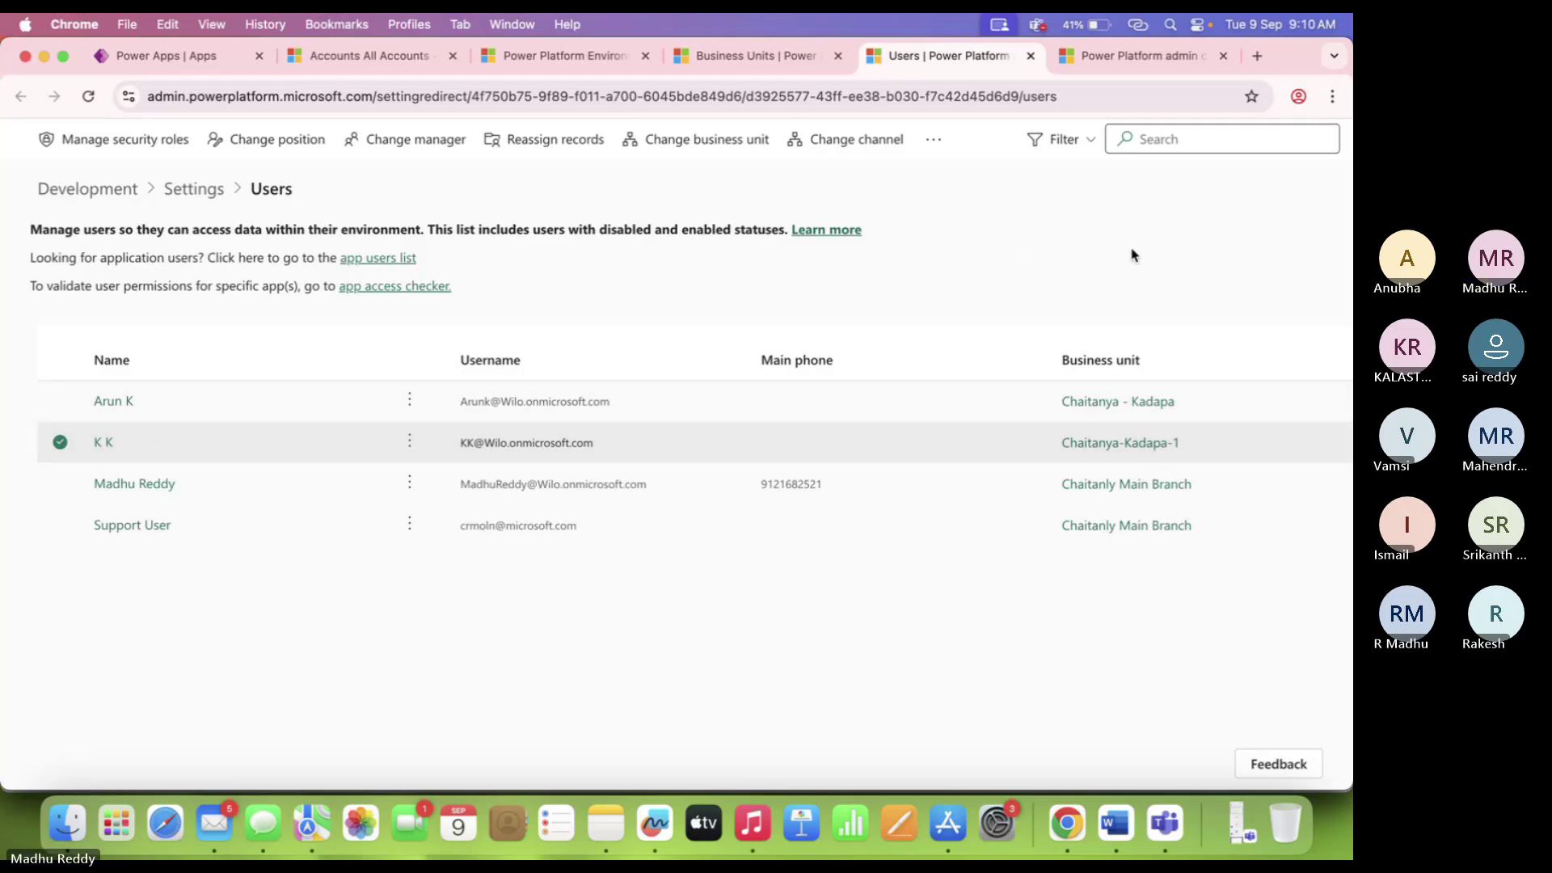
left_click(201, 420)
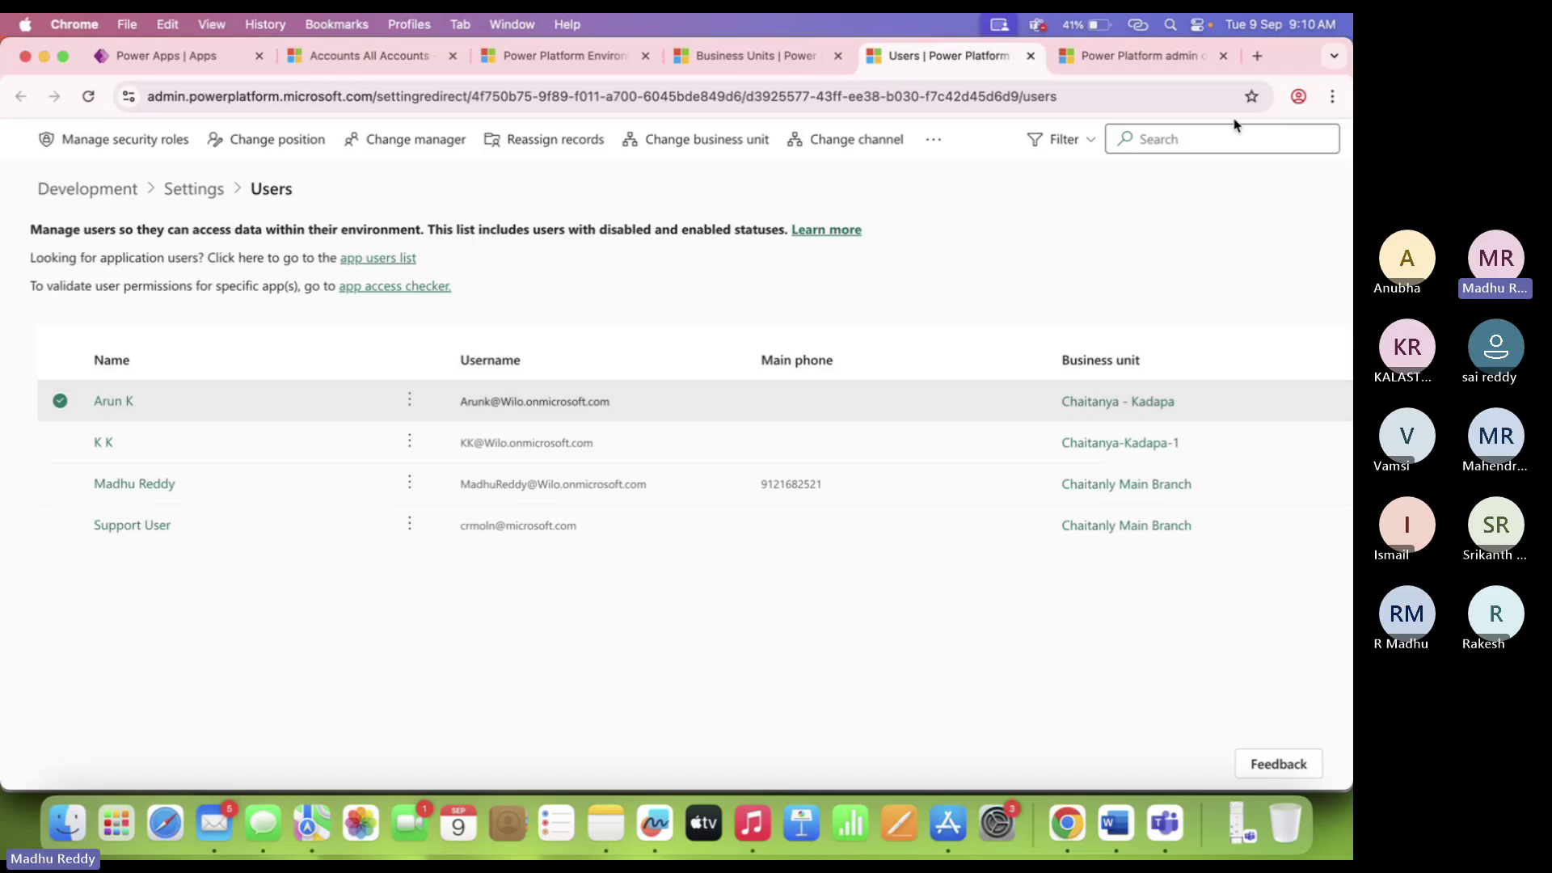
Switch to the User-2 profile, reload the Account-2 record, dismiss the permissions message and check the record's owner and available commands.
left_click(1298, 96)
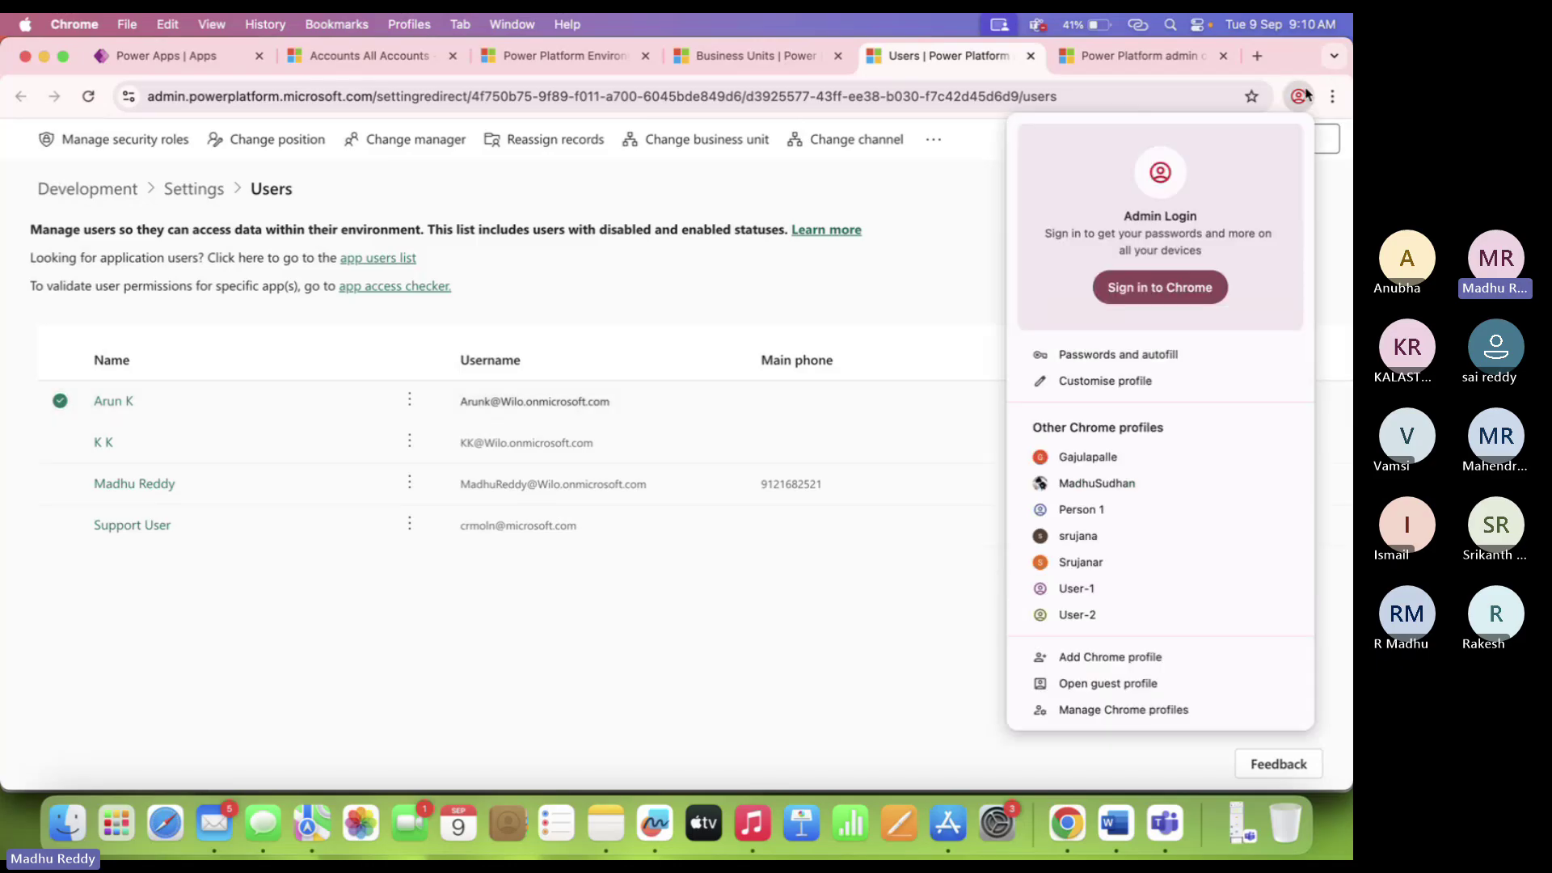
left_click(1114, 615)
left_click(801, 521)
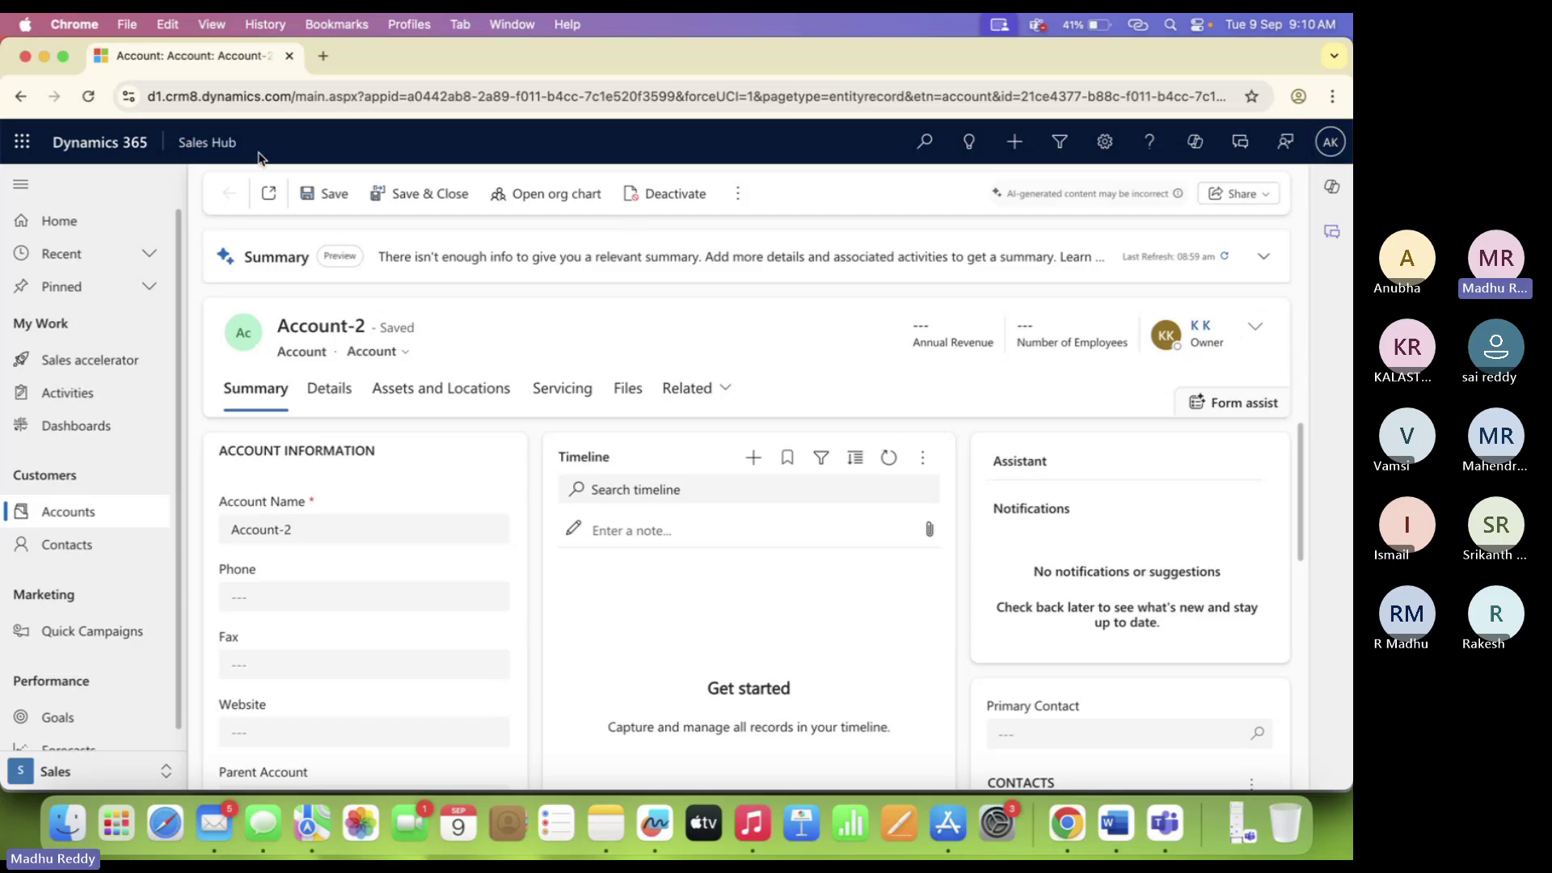
left_click(88, 96)
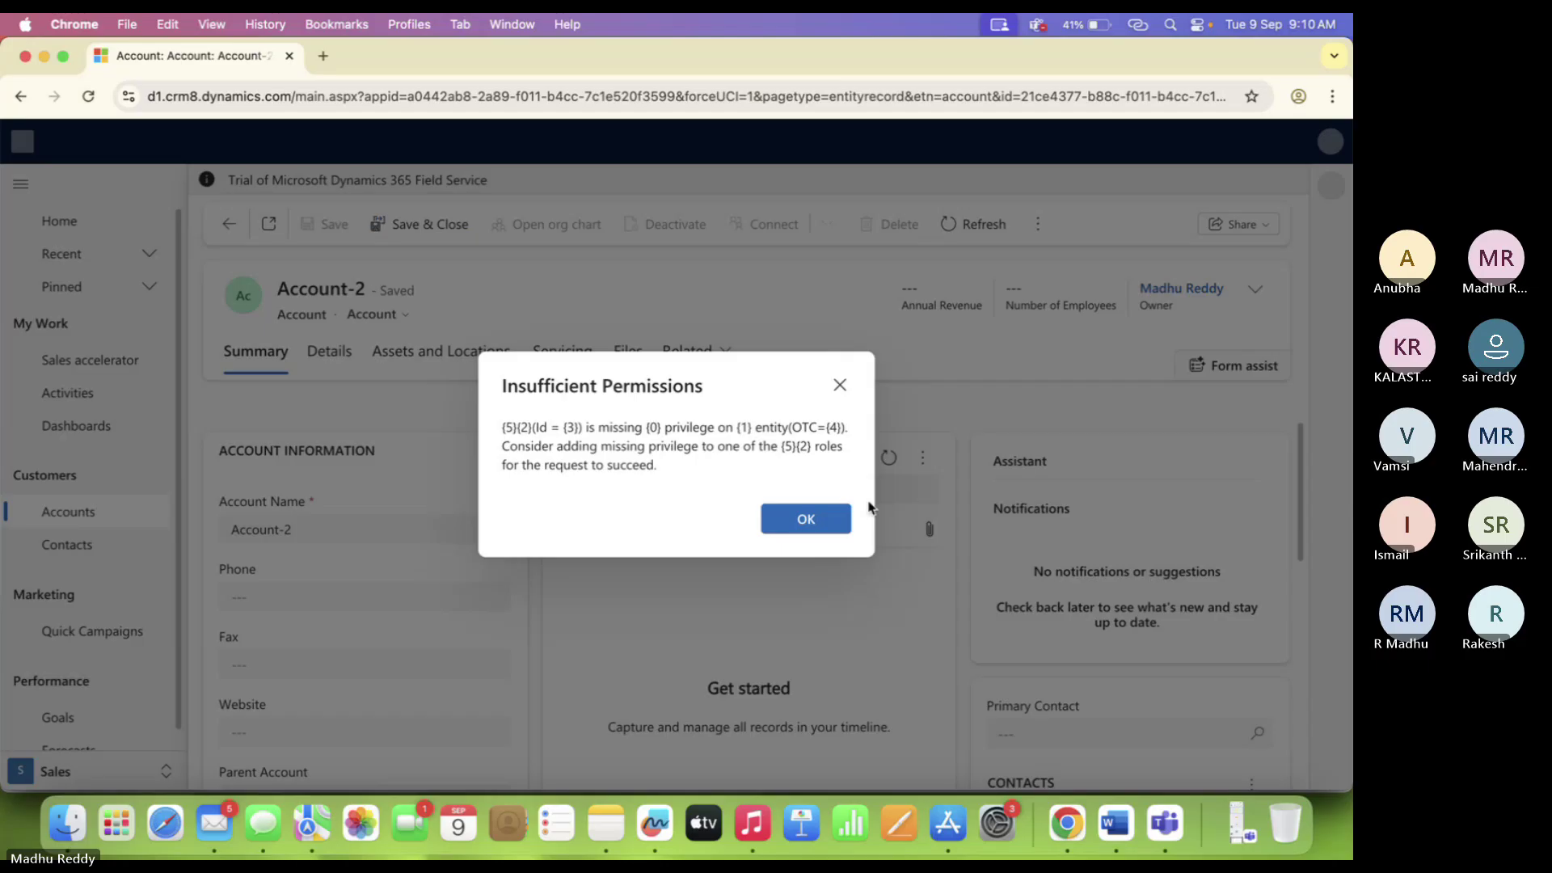
left_click(807, 520)
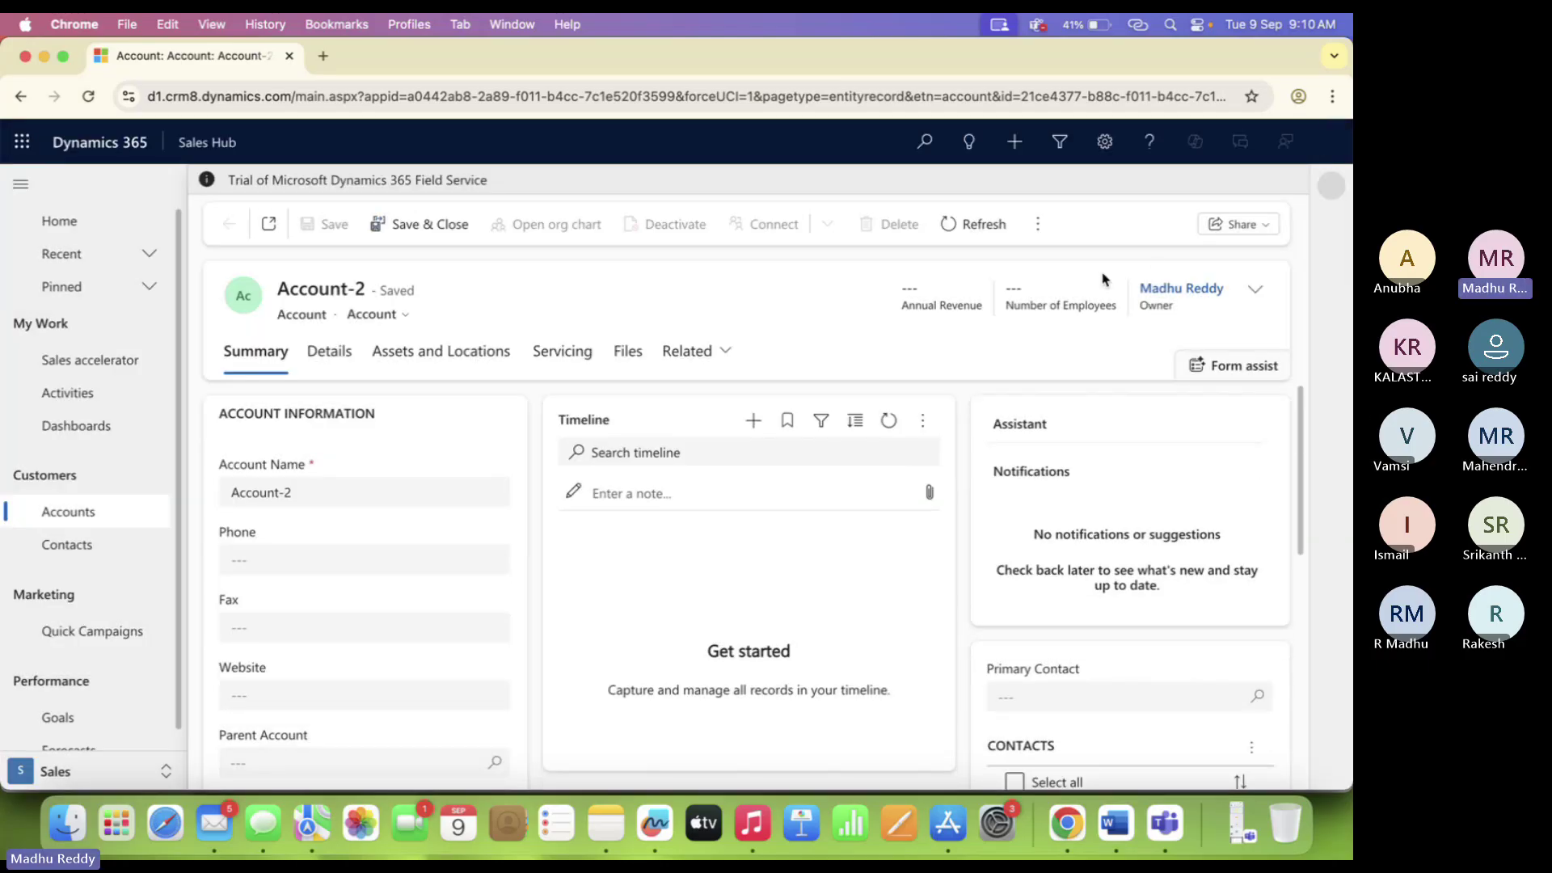
left_click(1038, 224)
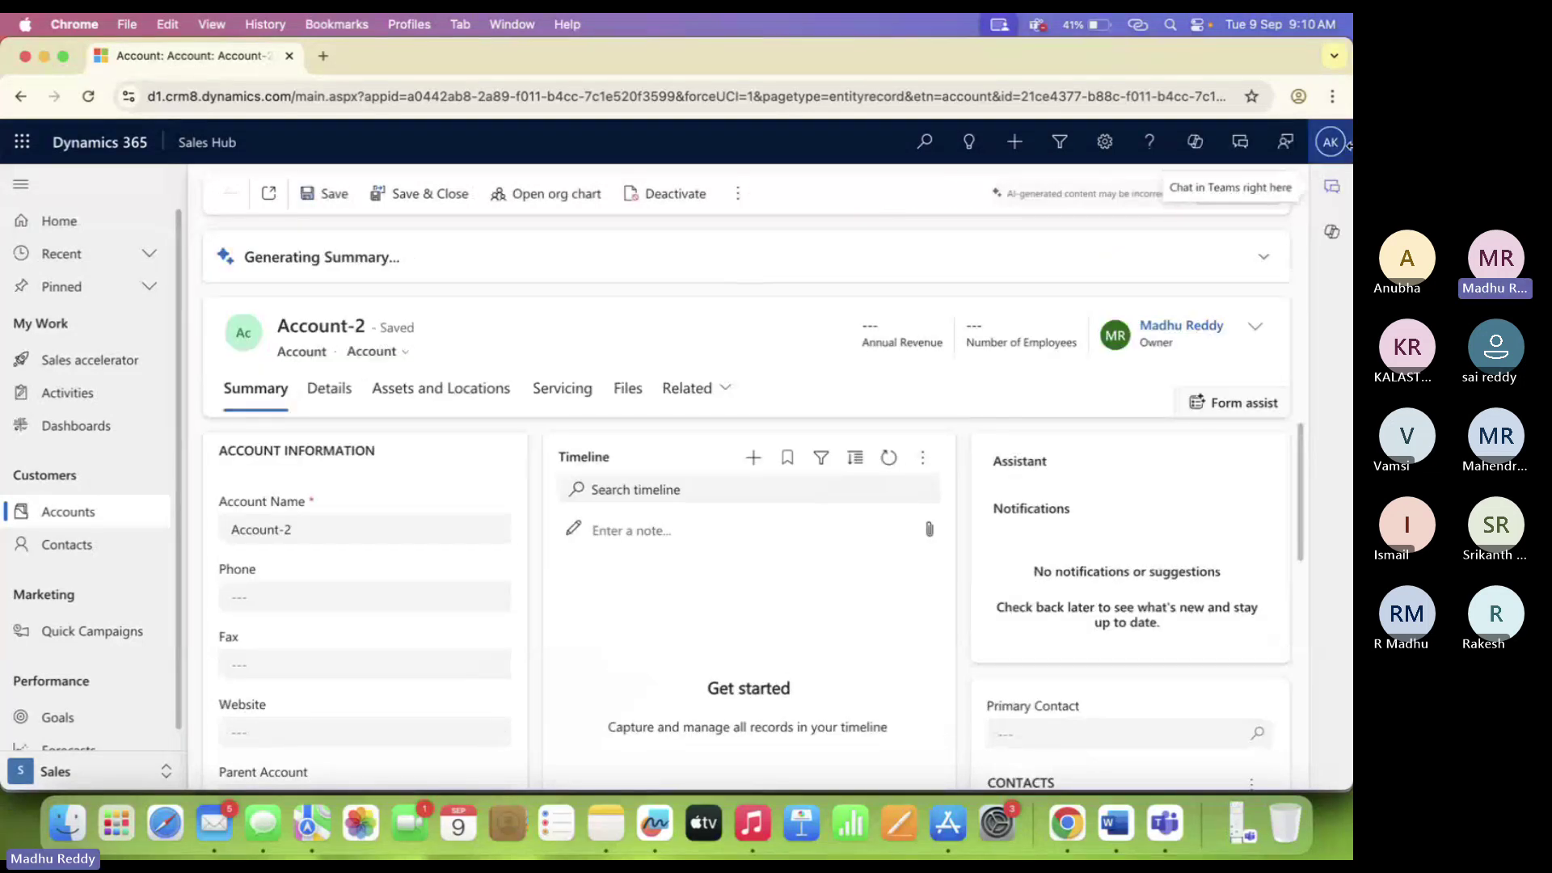
Open Account-5 from the All Accounts list, dismiss the permissions message and return to the list.
left_click(81, 513)
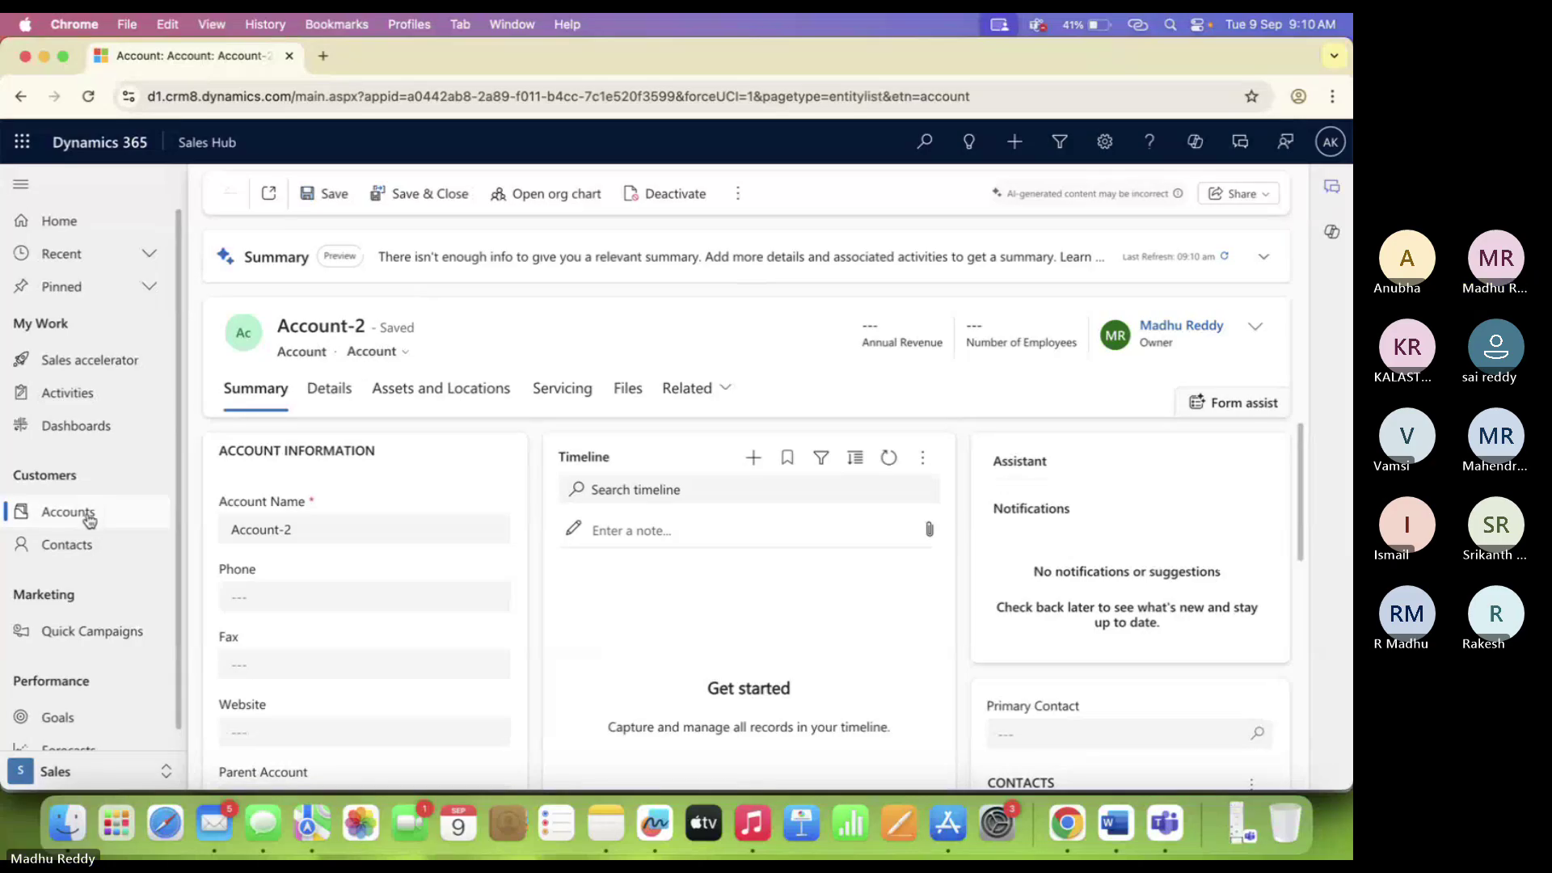
left_click(390, 576)
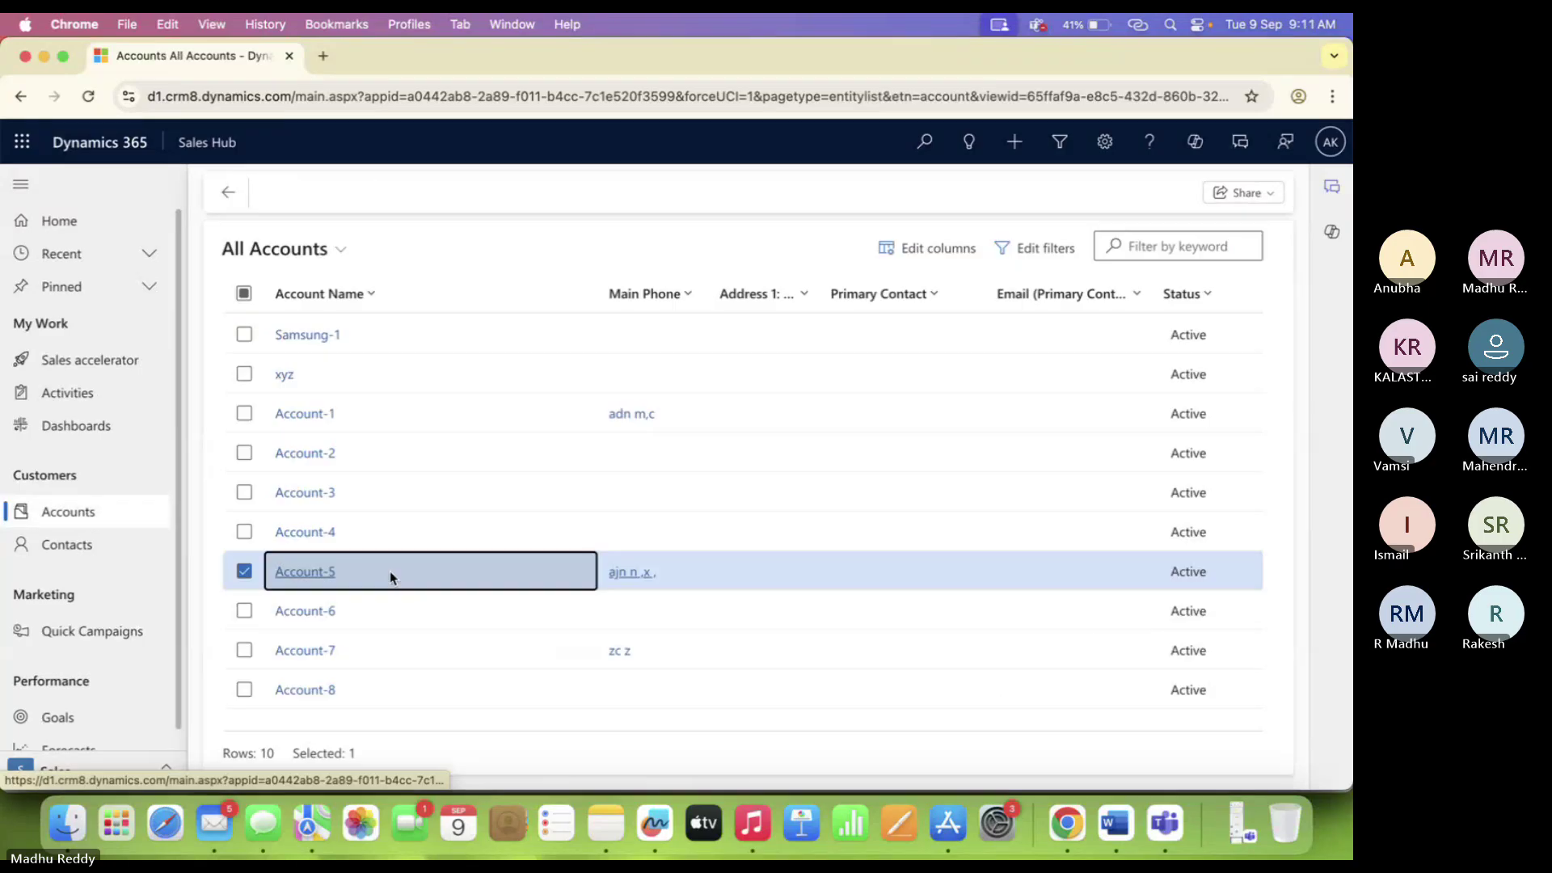
double_click(389, 571)
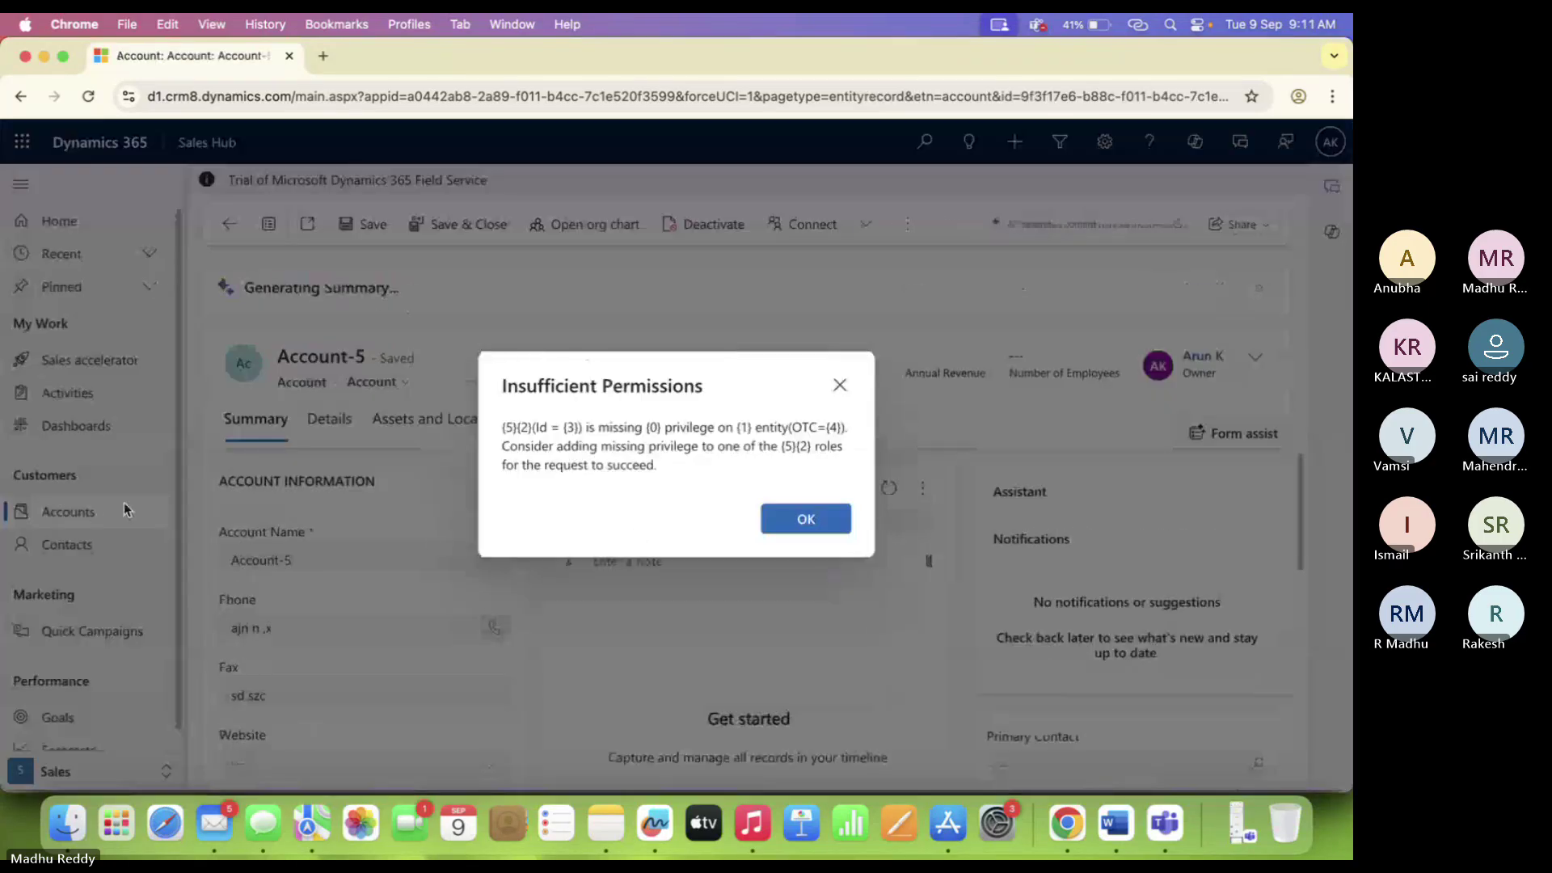
left_click(808, 517)
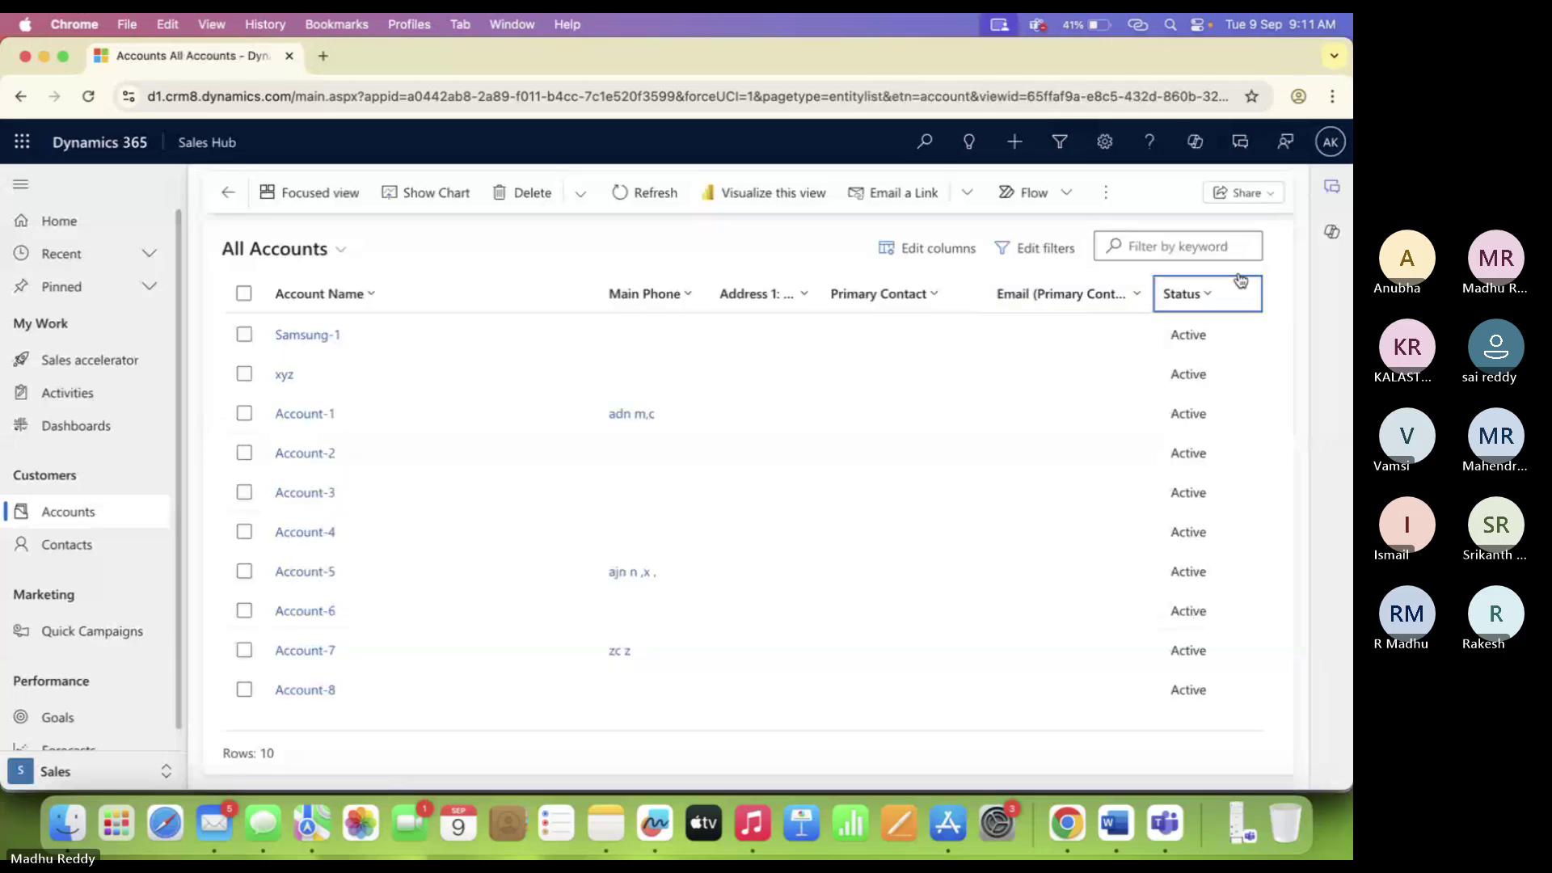
Add the Owner column to the All Accounts view and apply the column change.
left_click(936, 251)
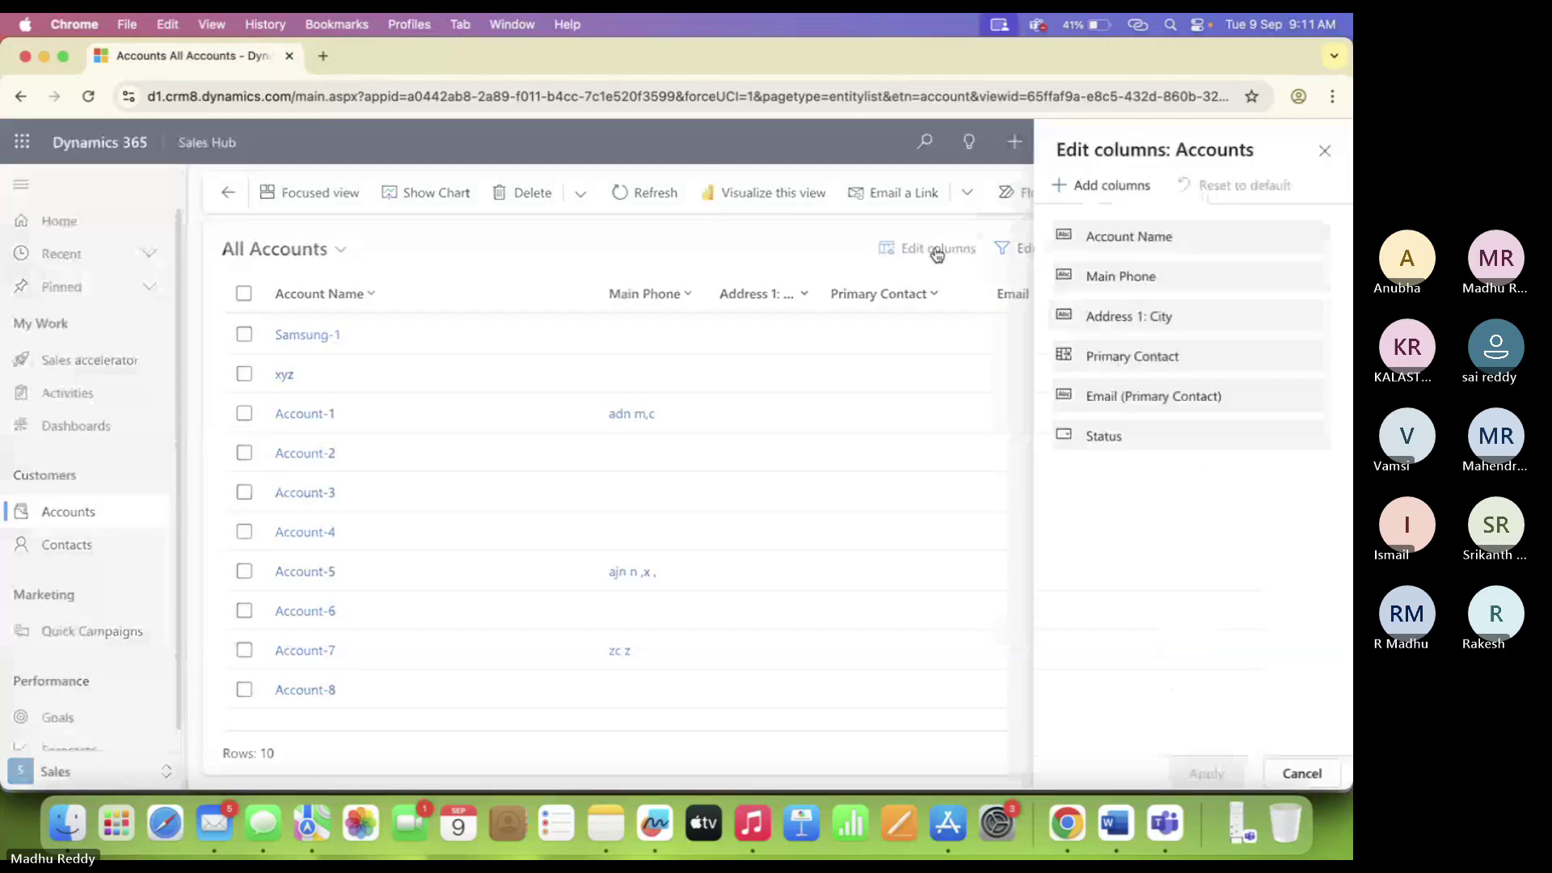
left_click(1105, 185)
type("own")
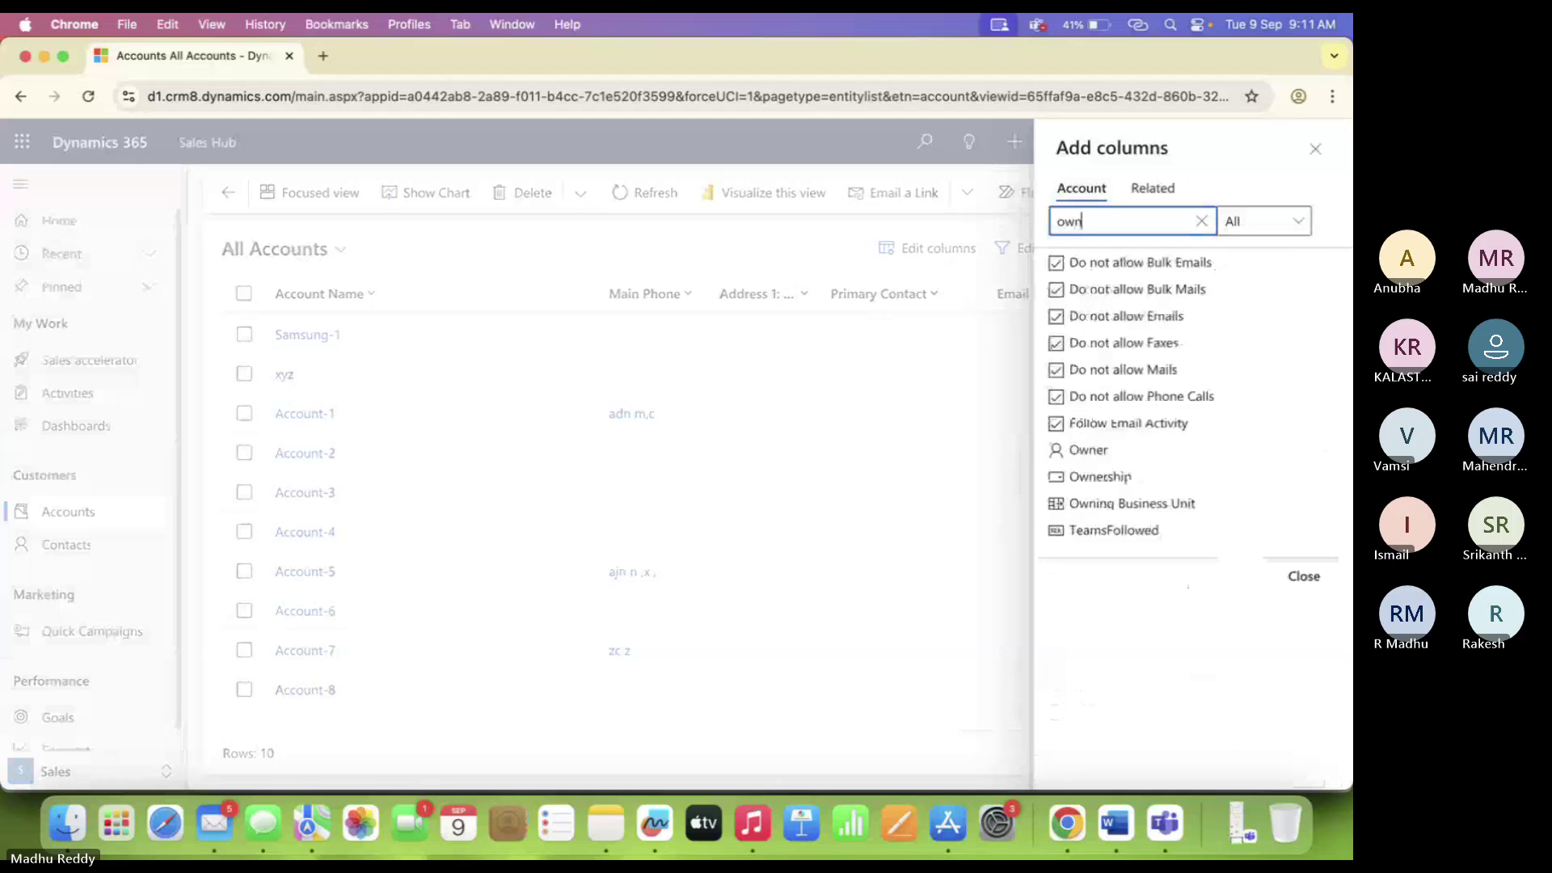
type("er")
left_click(1108, 264)
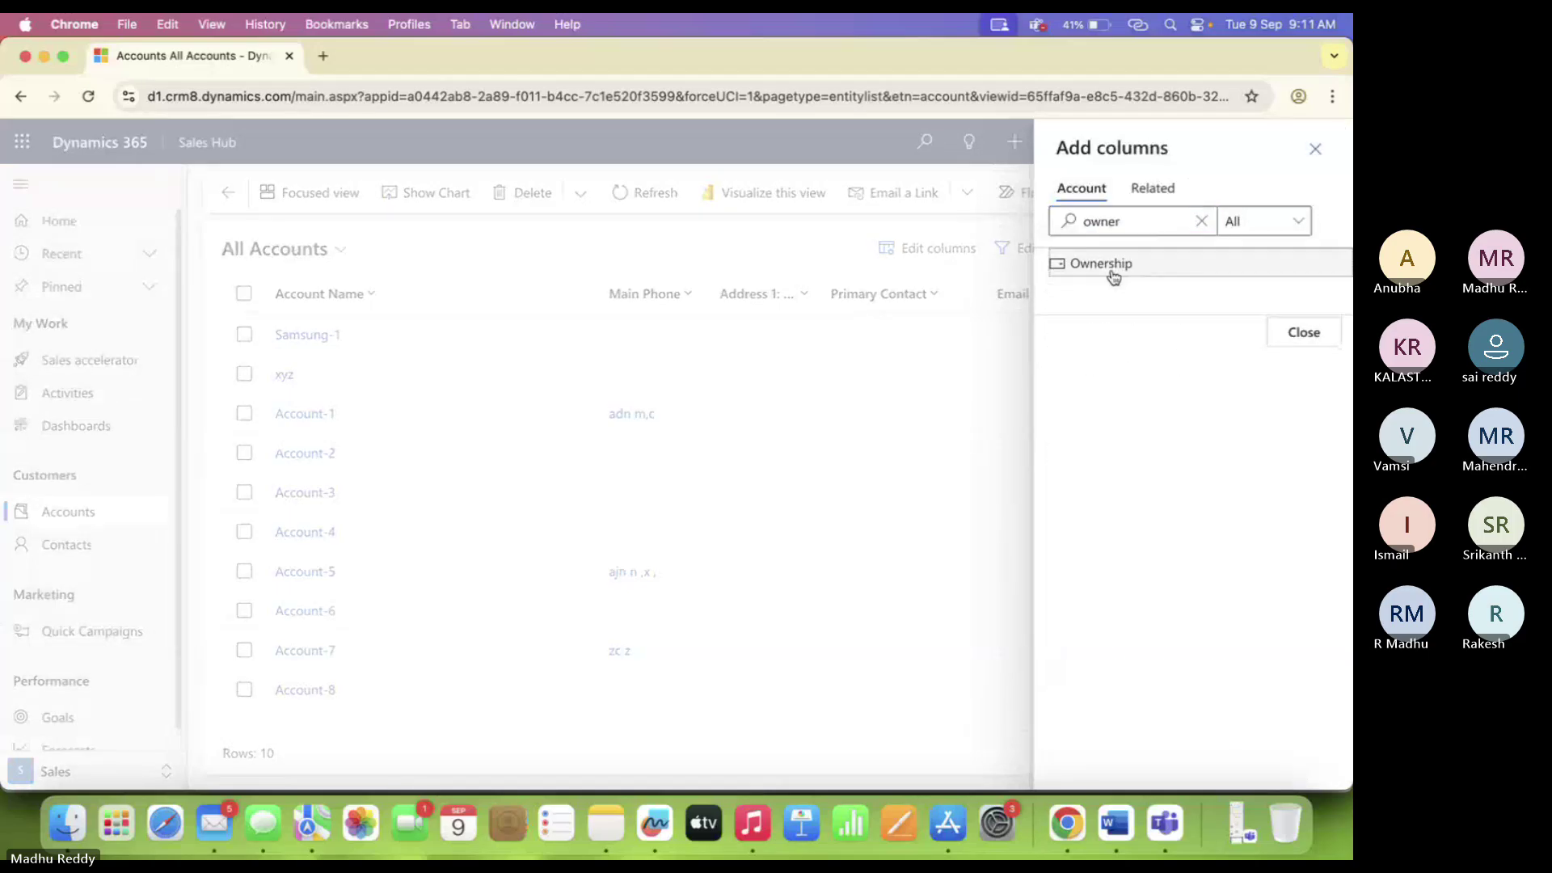
left_click(1292, 335)
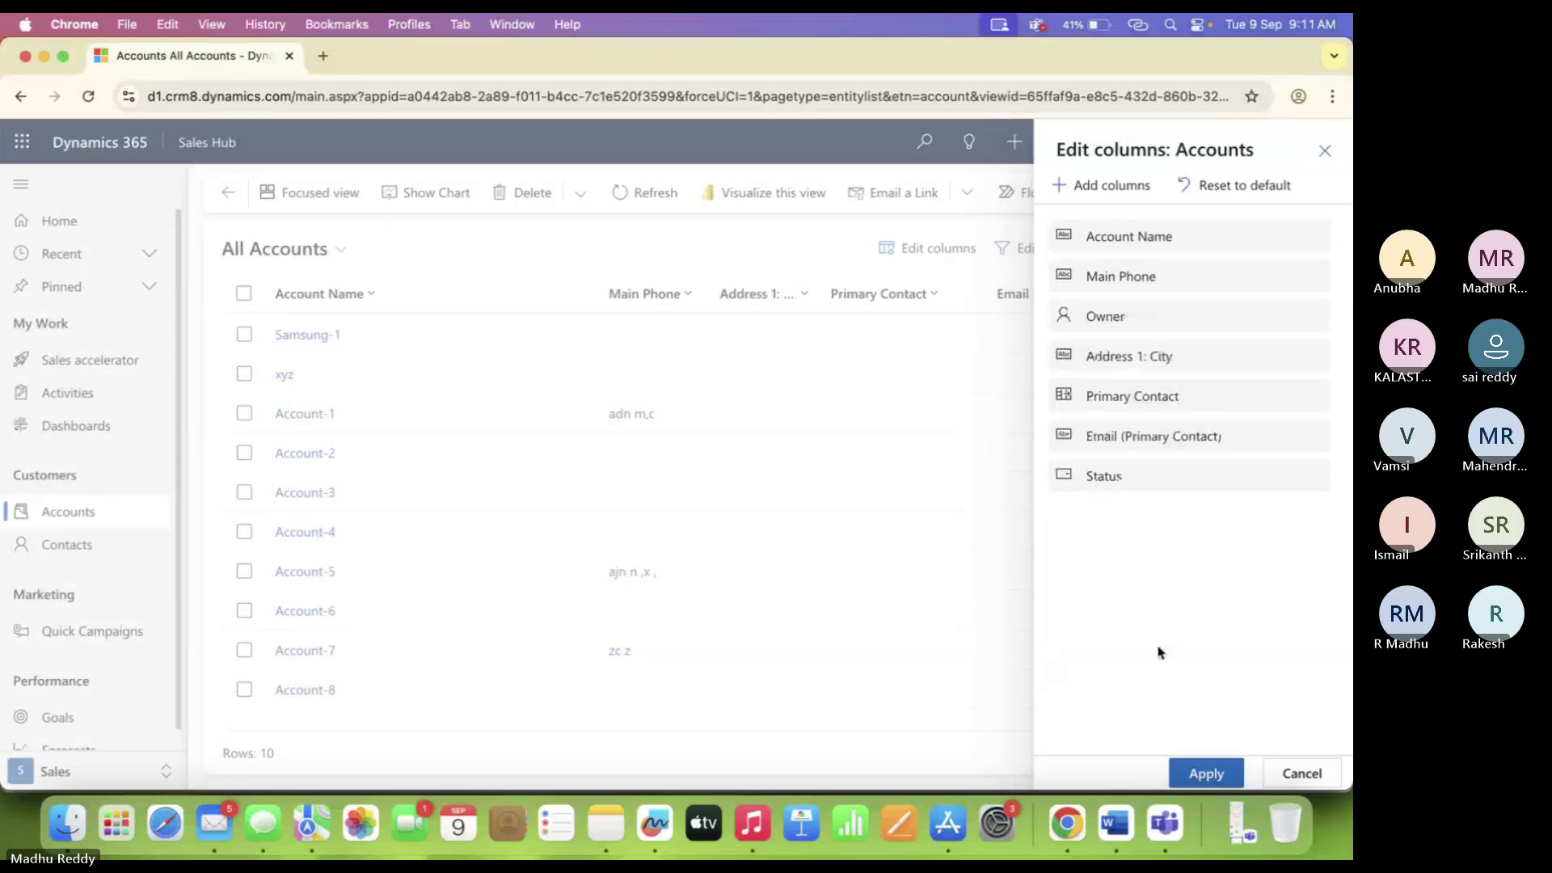
left_click(1206, 774)
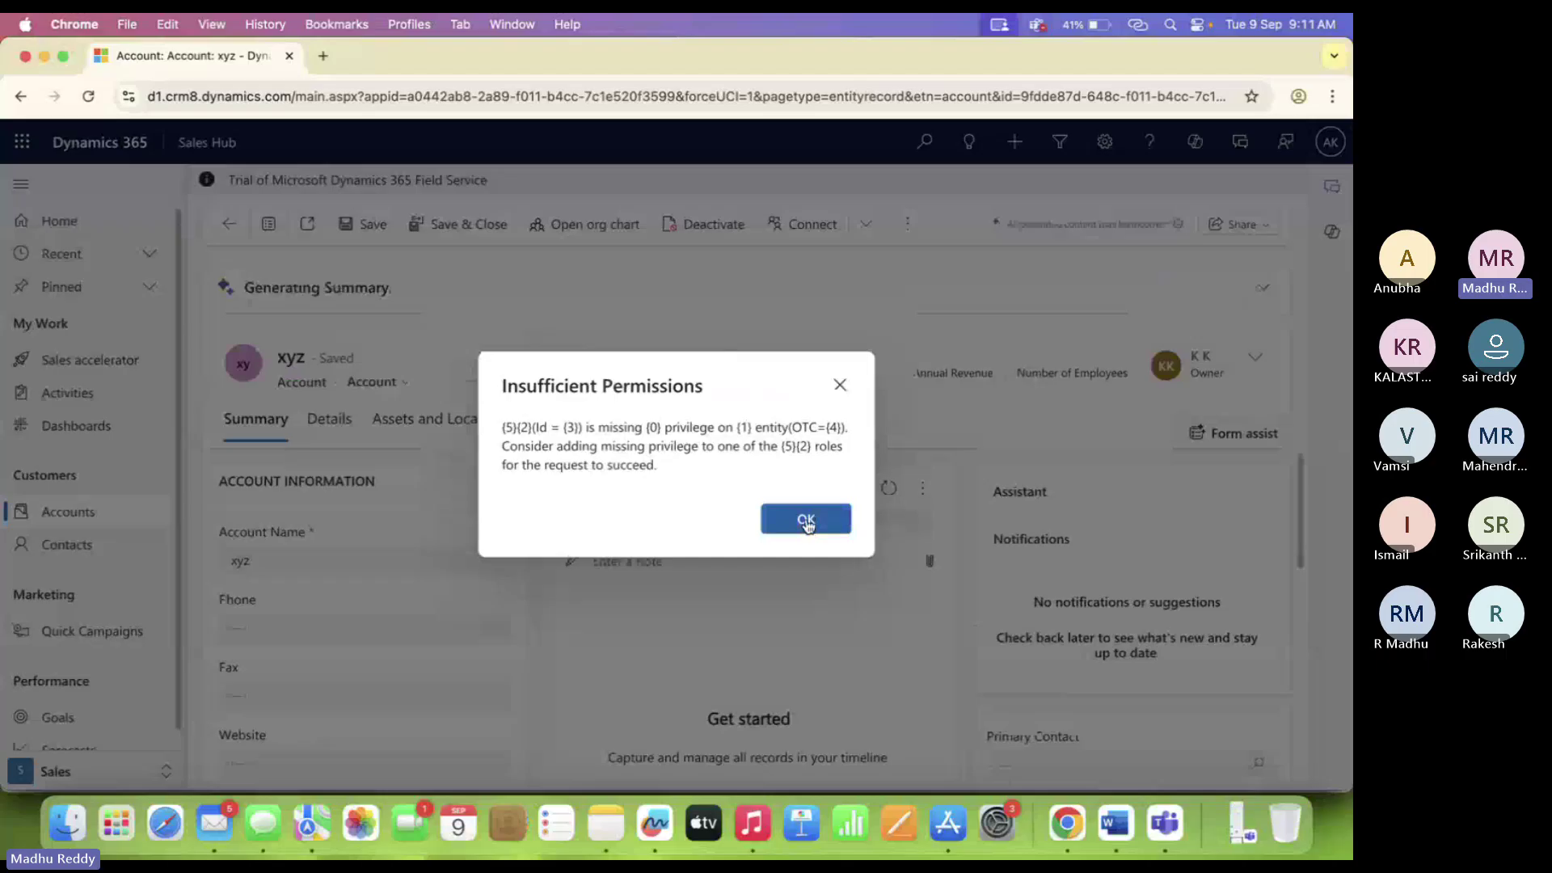
Dismiss the permissions message on the xyz account, check whether Assign is among its commands and check the signed-in user.
left_click(806, 523)
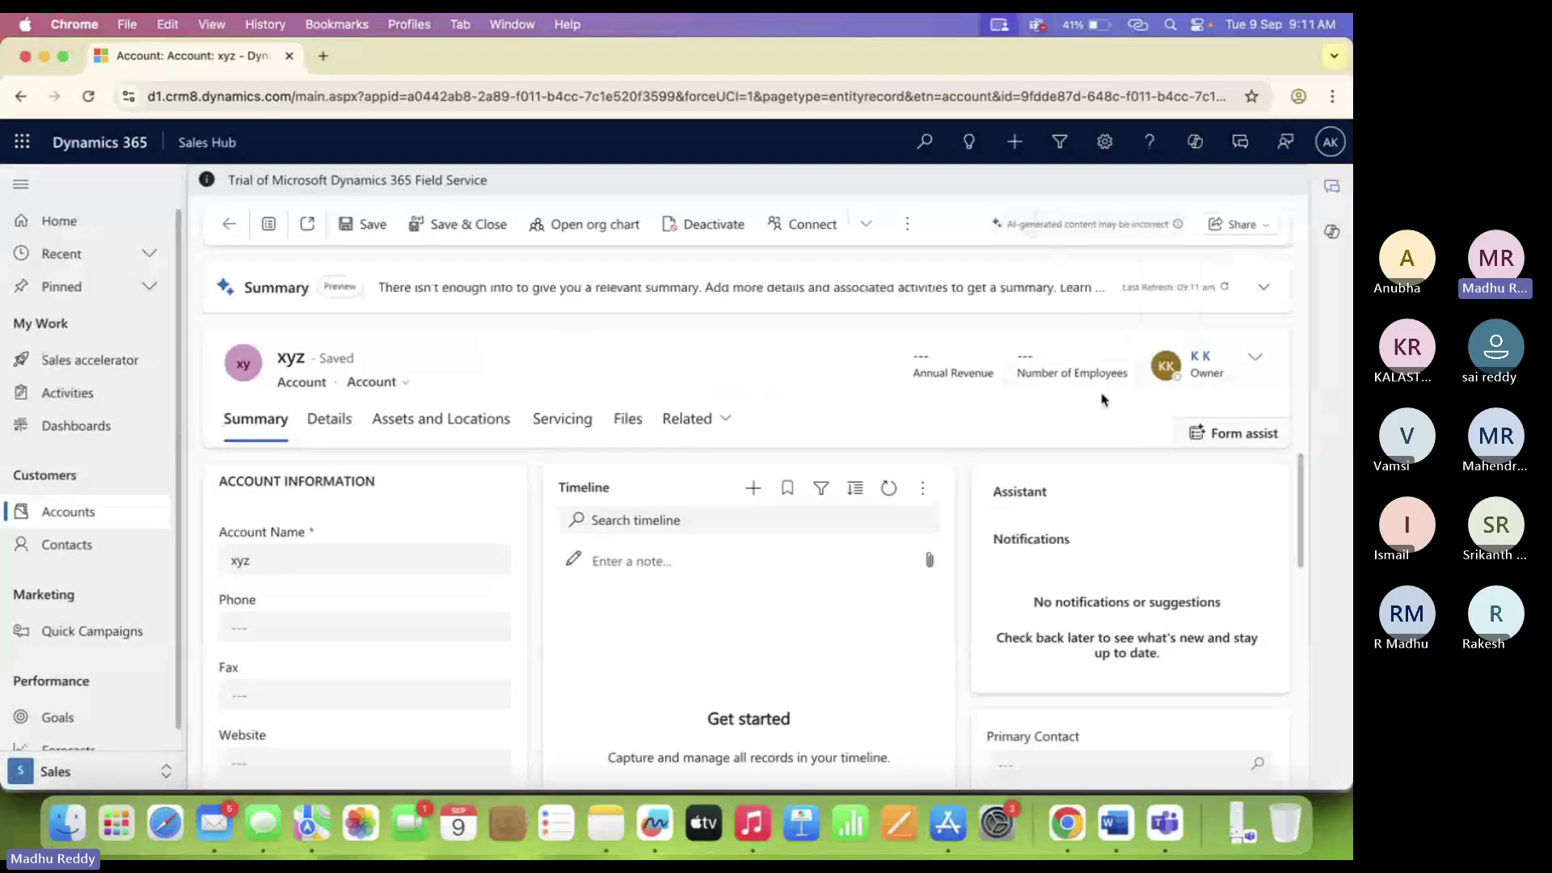
left_click(907, 193)
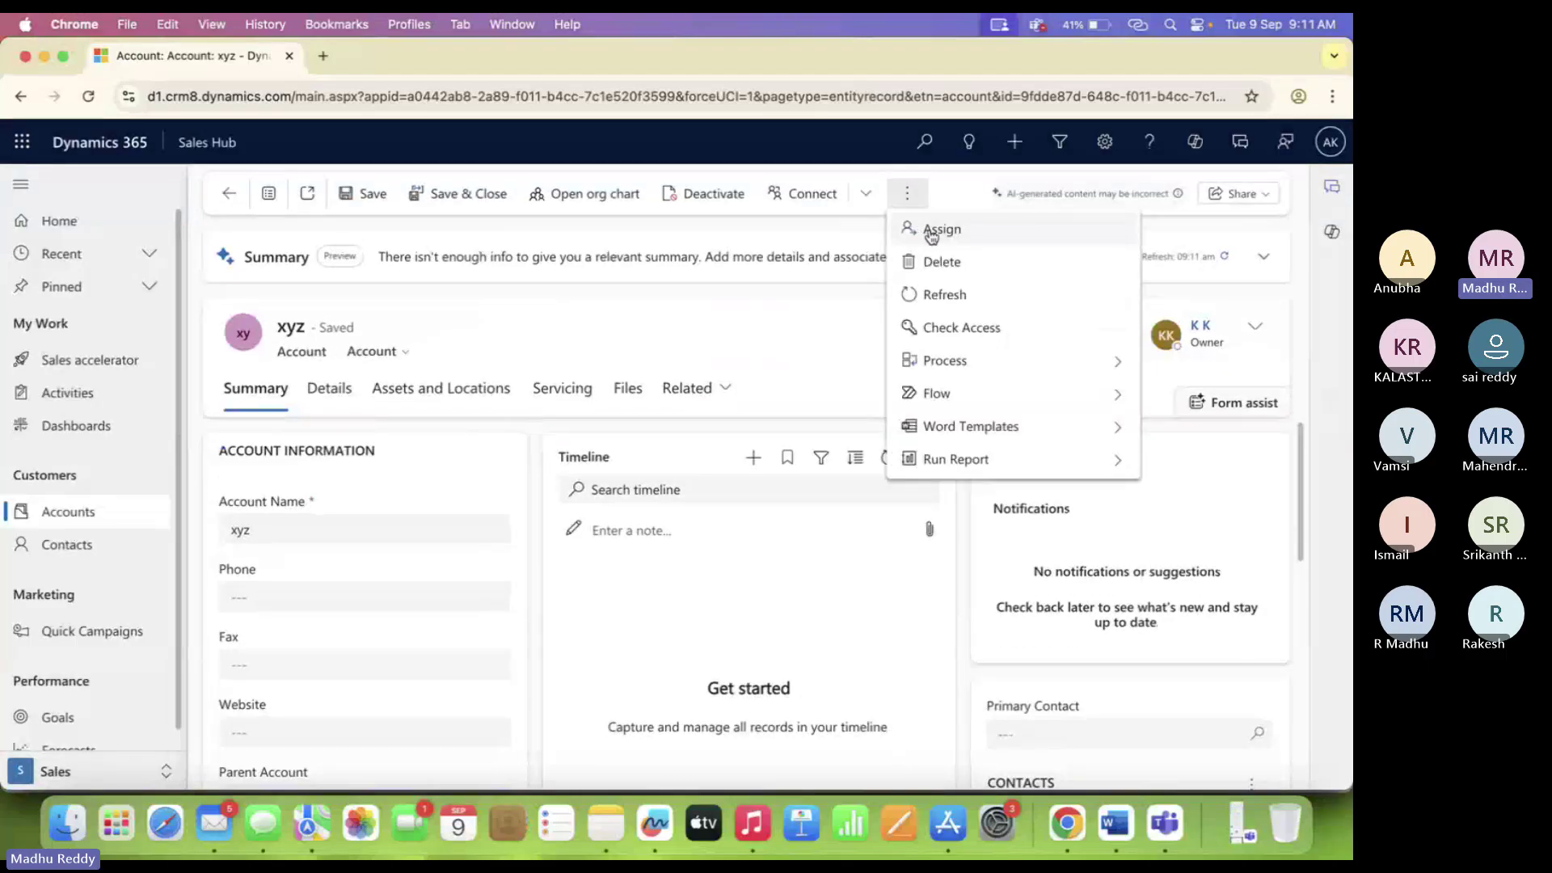
left_click(760, 348)
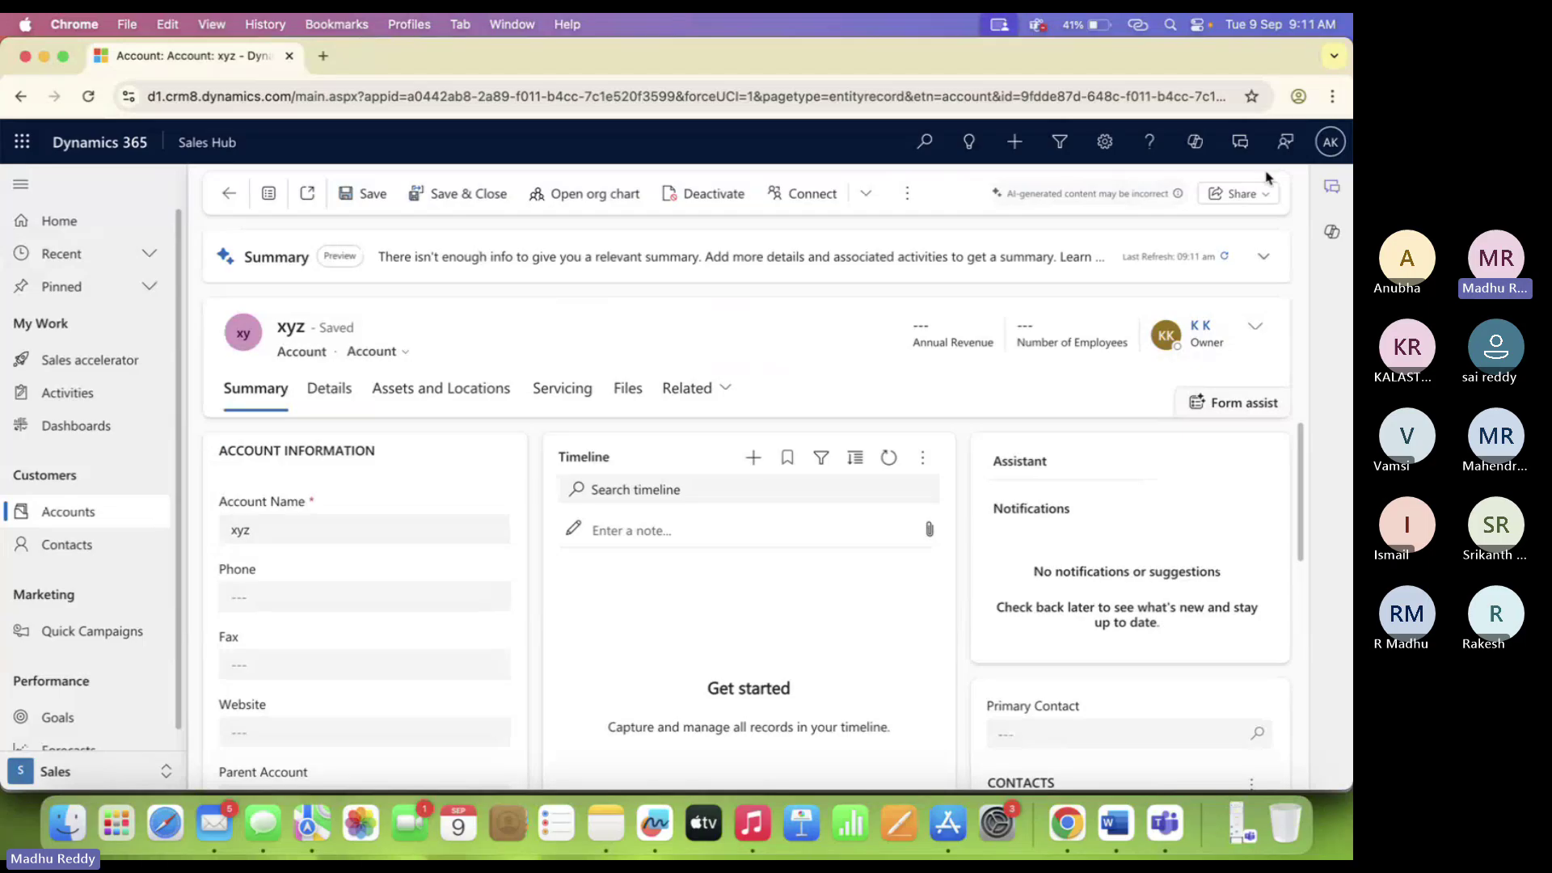
left_click(1330, 141)
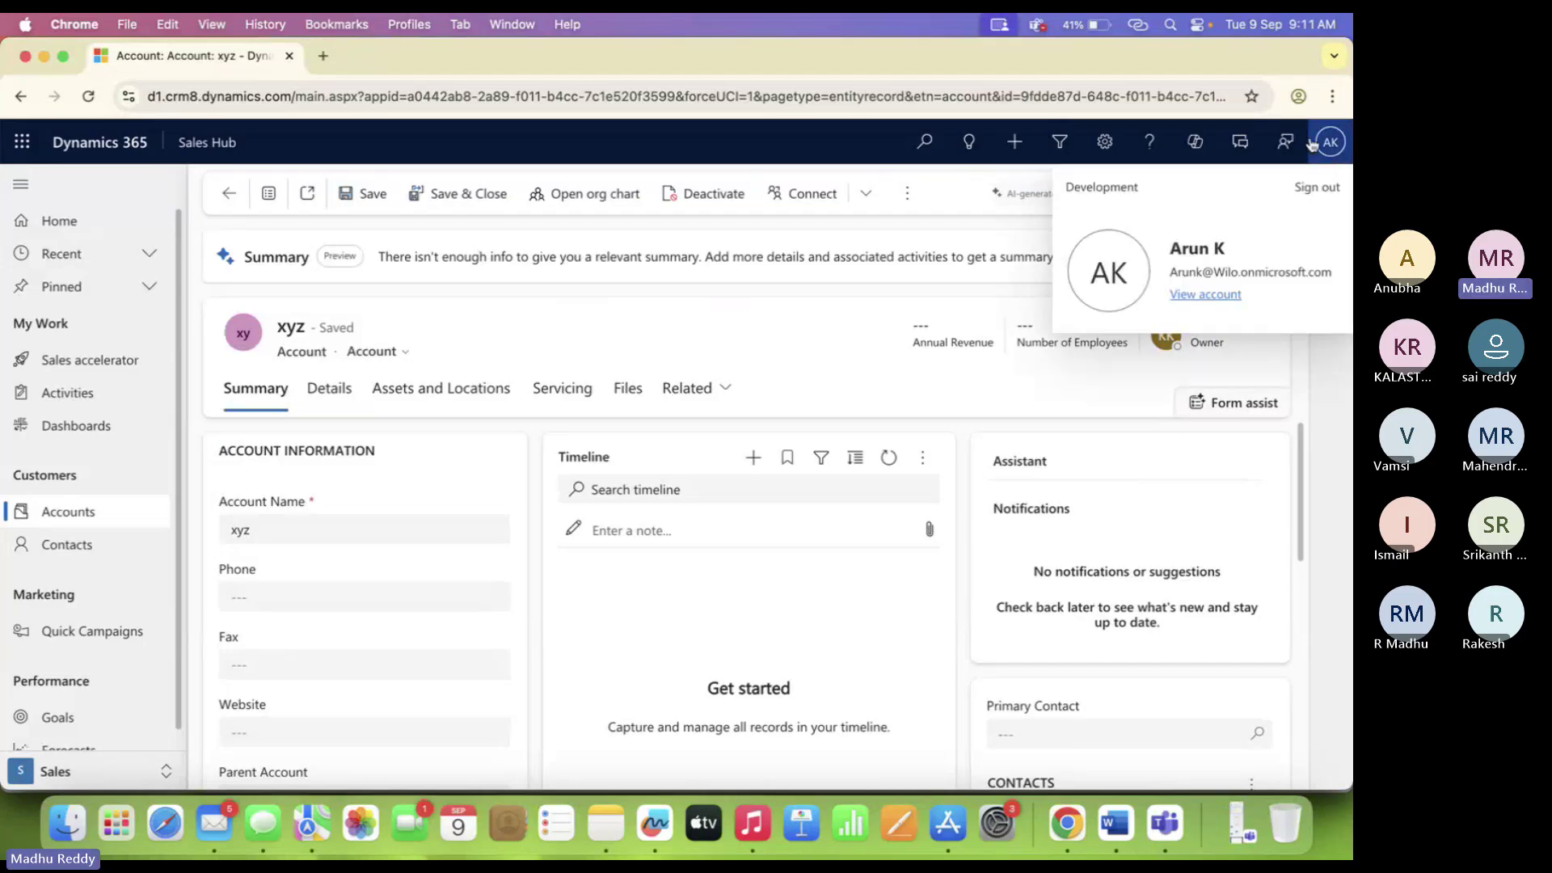
Switch to the User-1 profile, check the signed-in user and reload the Account-1 record.
left_click(1302, 95)
left_click(1116, 509)
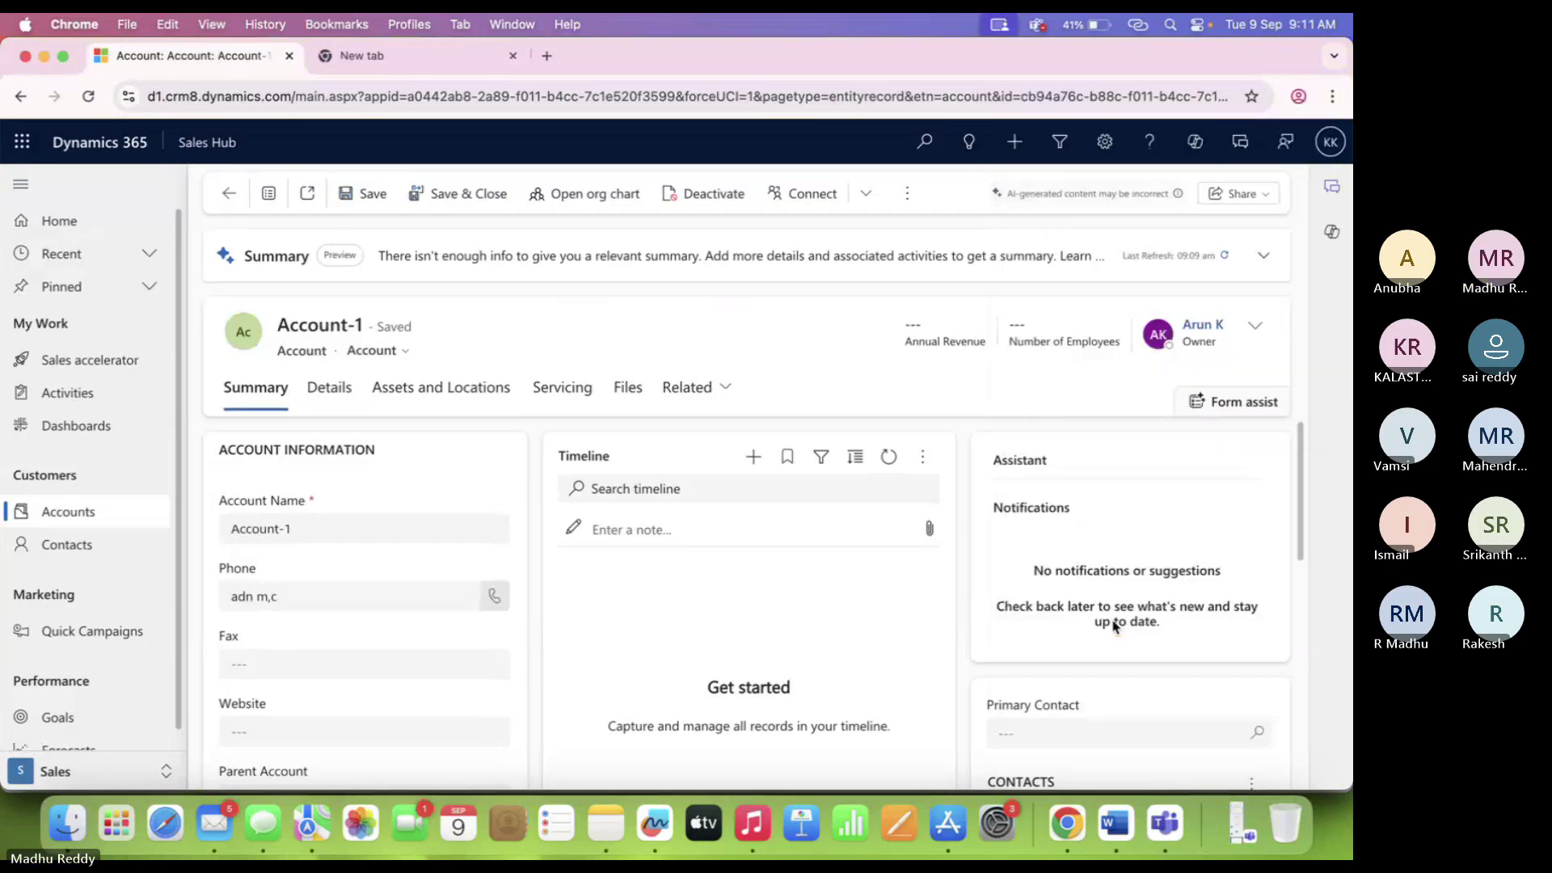
left_click(1330, 142)
left_click(598, 322)
left_click(88, 97)
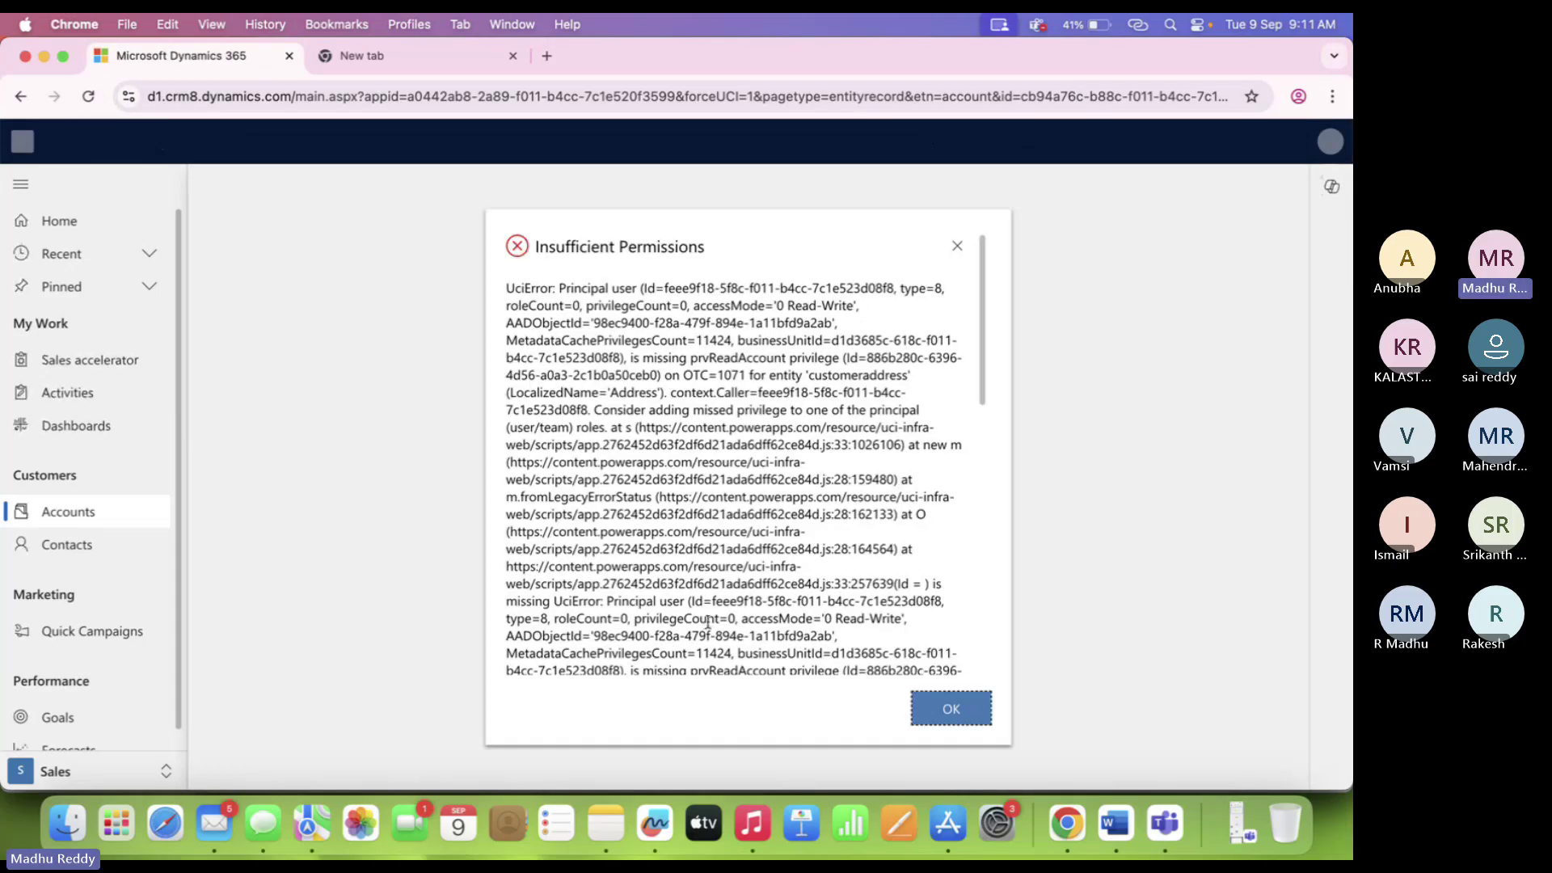
In the Admin Login profile's Users list, assign the Training Role to the User-1 account and save.
left_click(1298, 96)
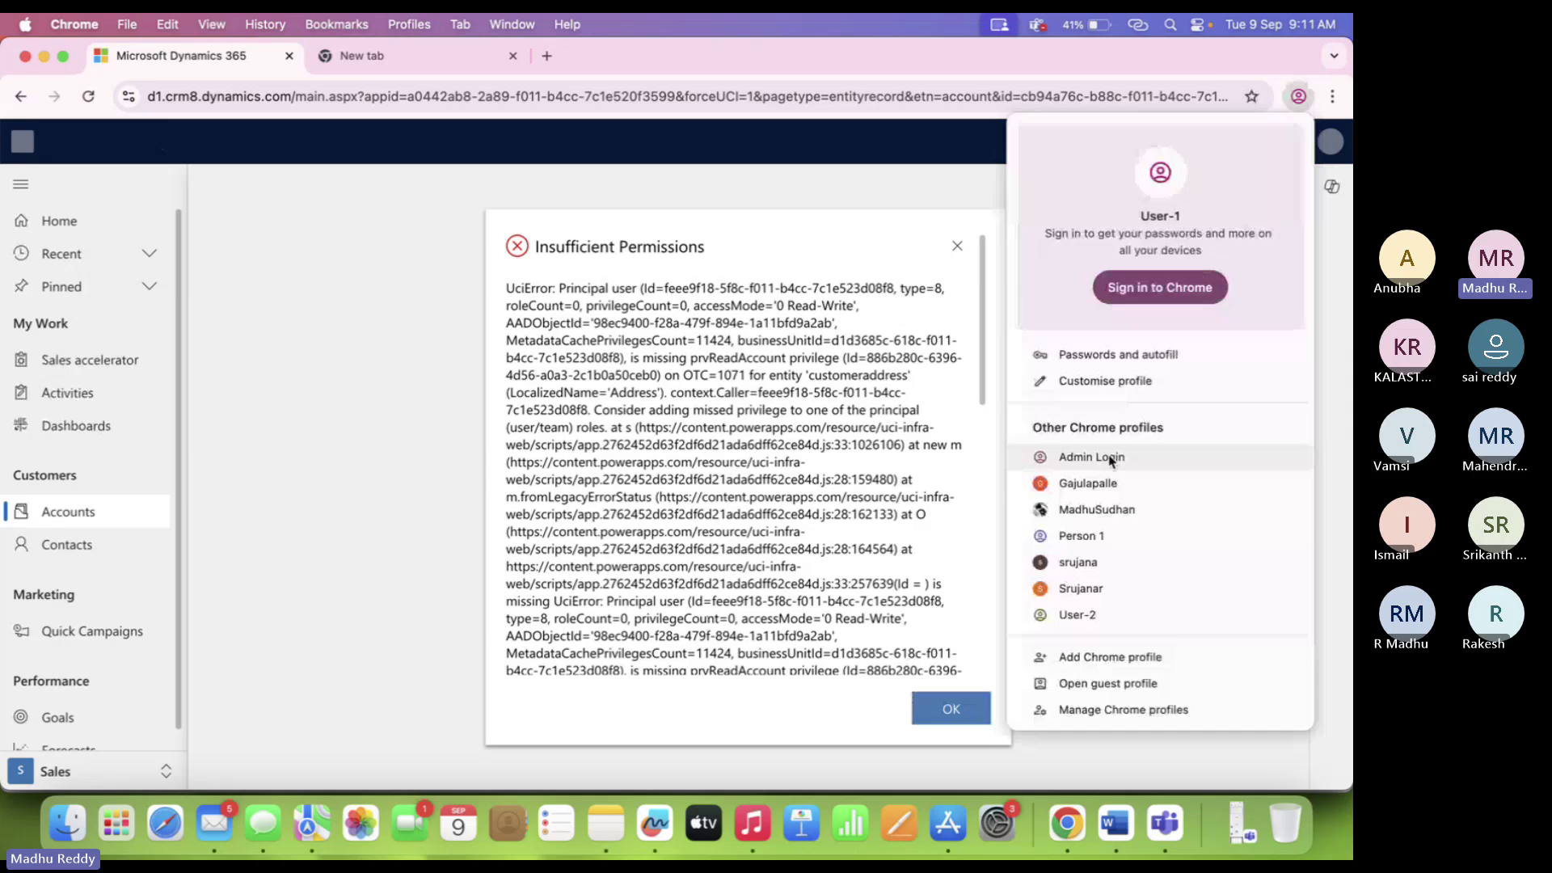
left_click(1111, 457)
left_click(148, 453)
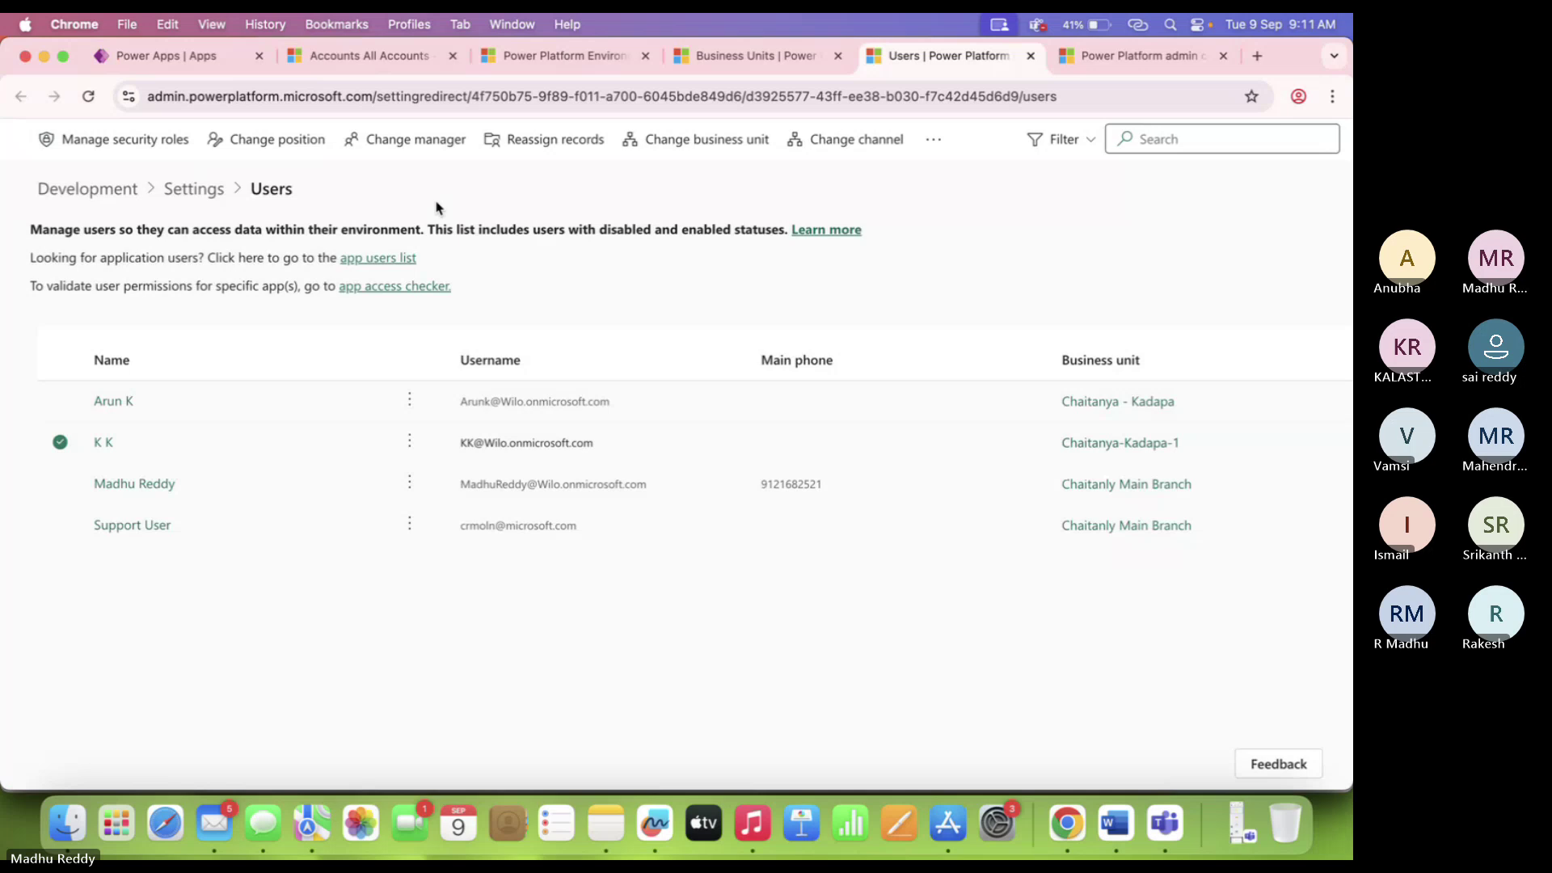
left_click(124, 140)
scroll(975, 535, "down", 20)
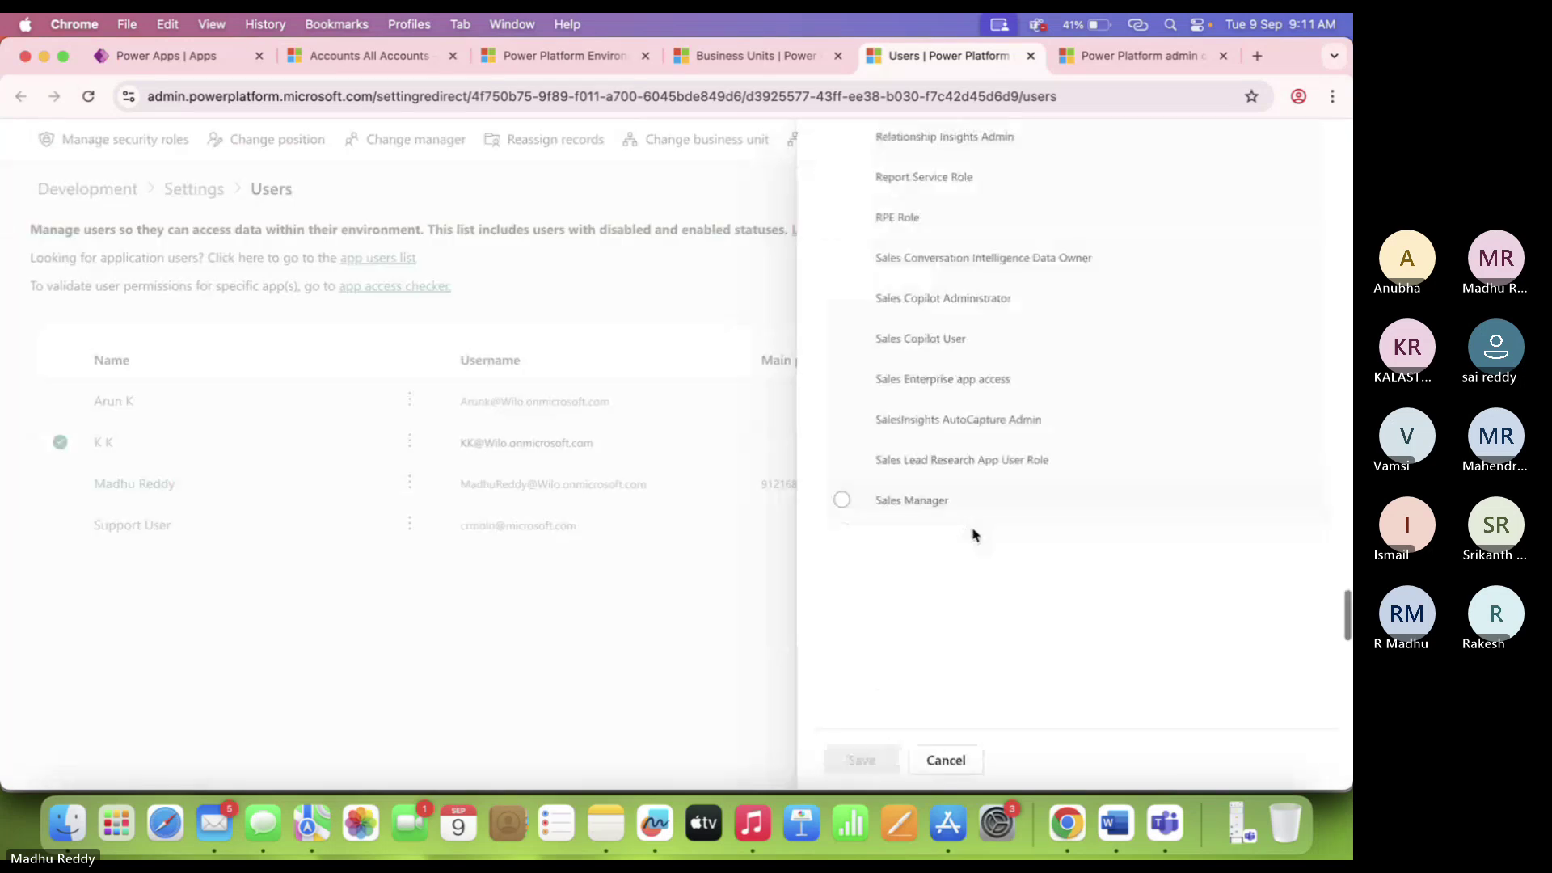
scroll(975, 535, "down", 5)
left_click(856, 526)
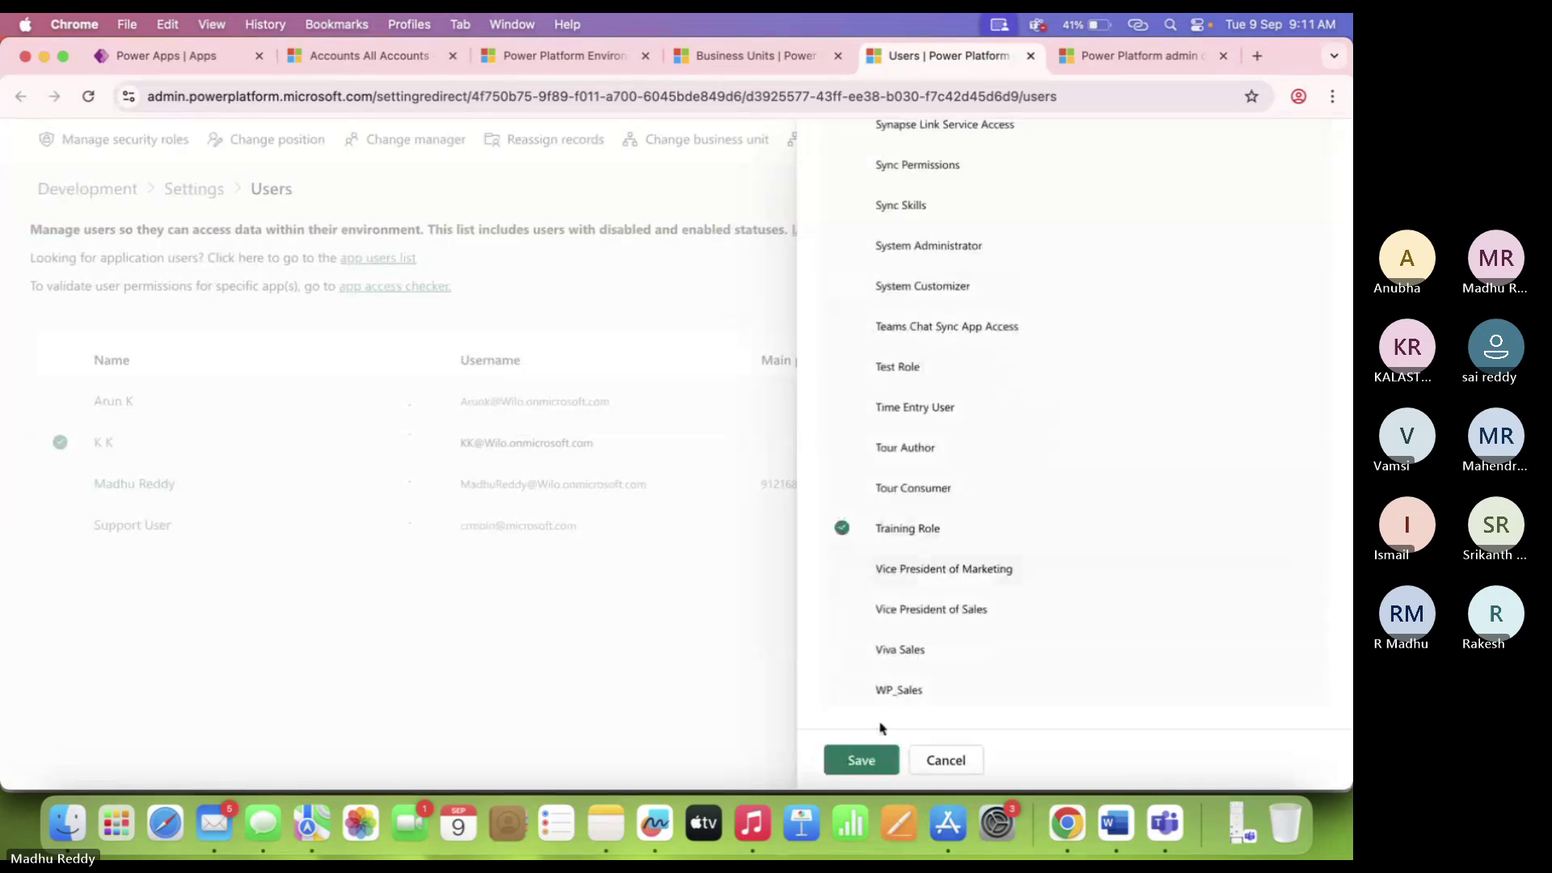
left_click(861, 760)
left_click(717, 555)
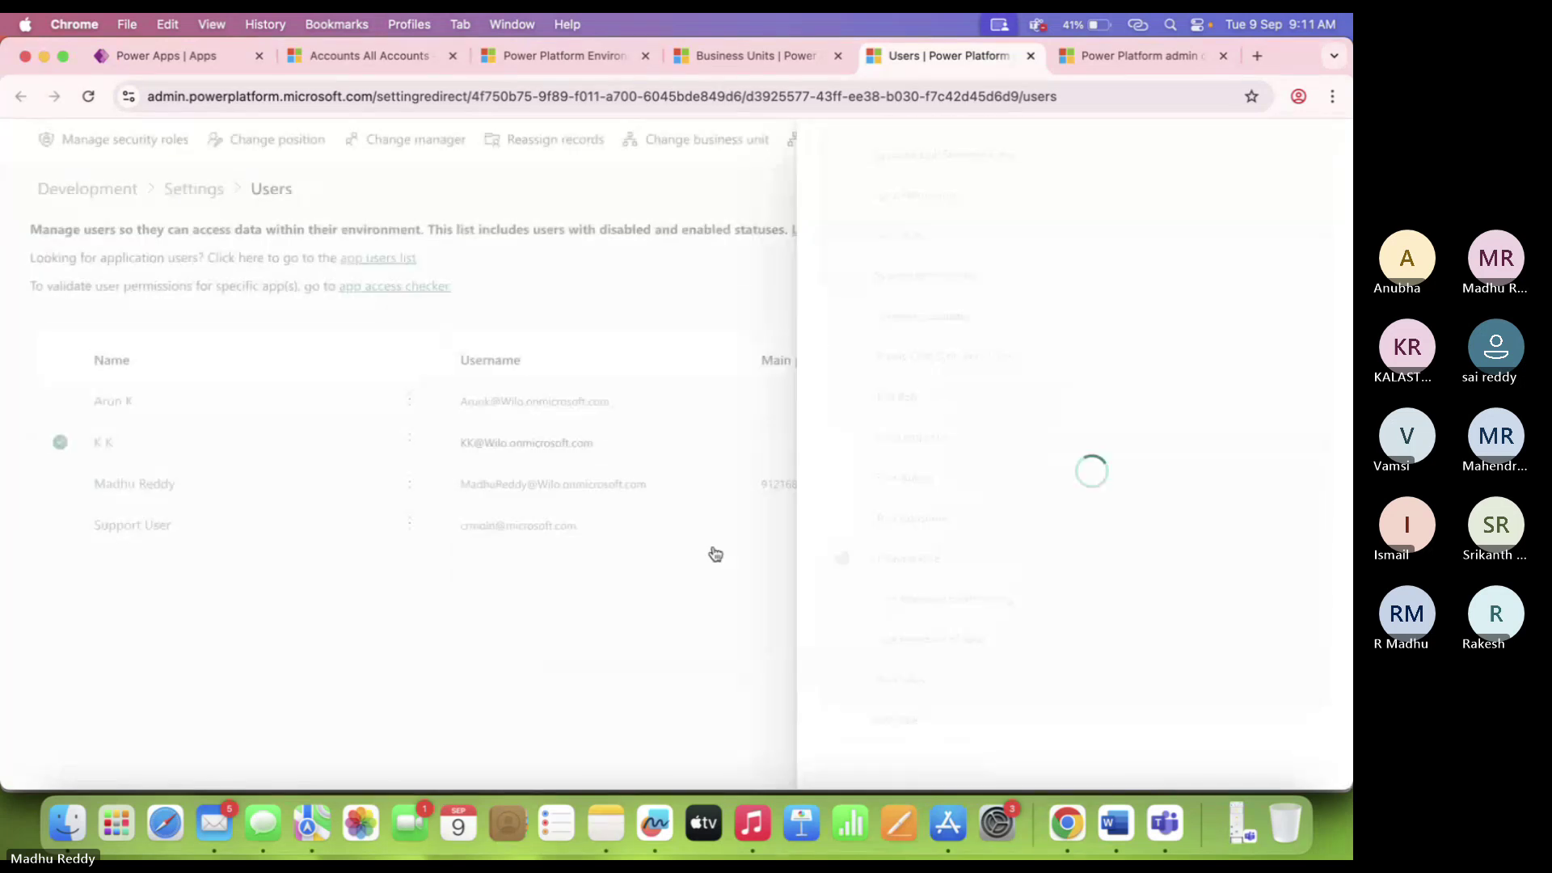
Switch to the User-1 profile, reload the Account-1 record, dismiss the permissions message and check whether Assign is among its commands.
left_click(1298, 97)
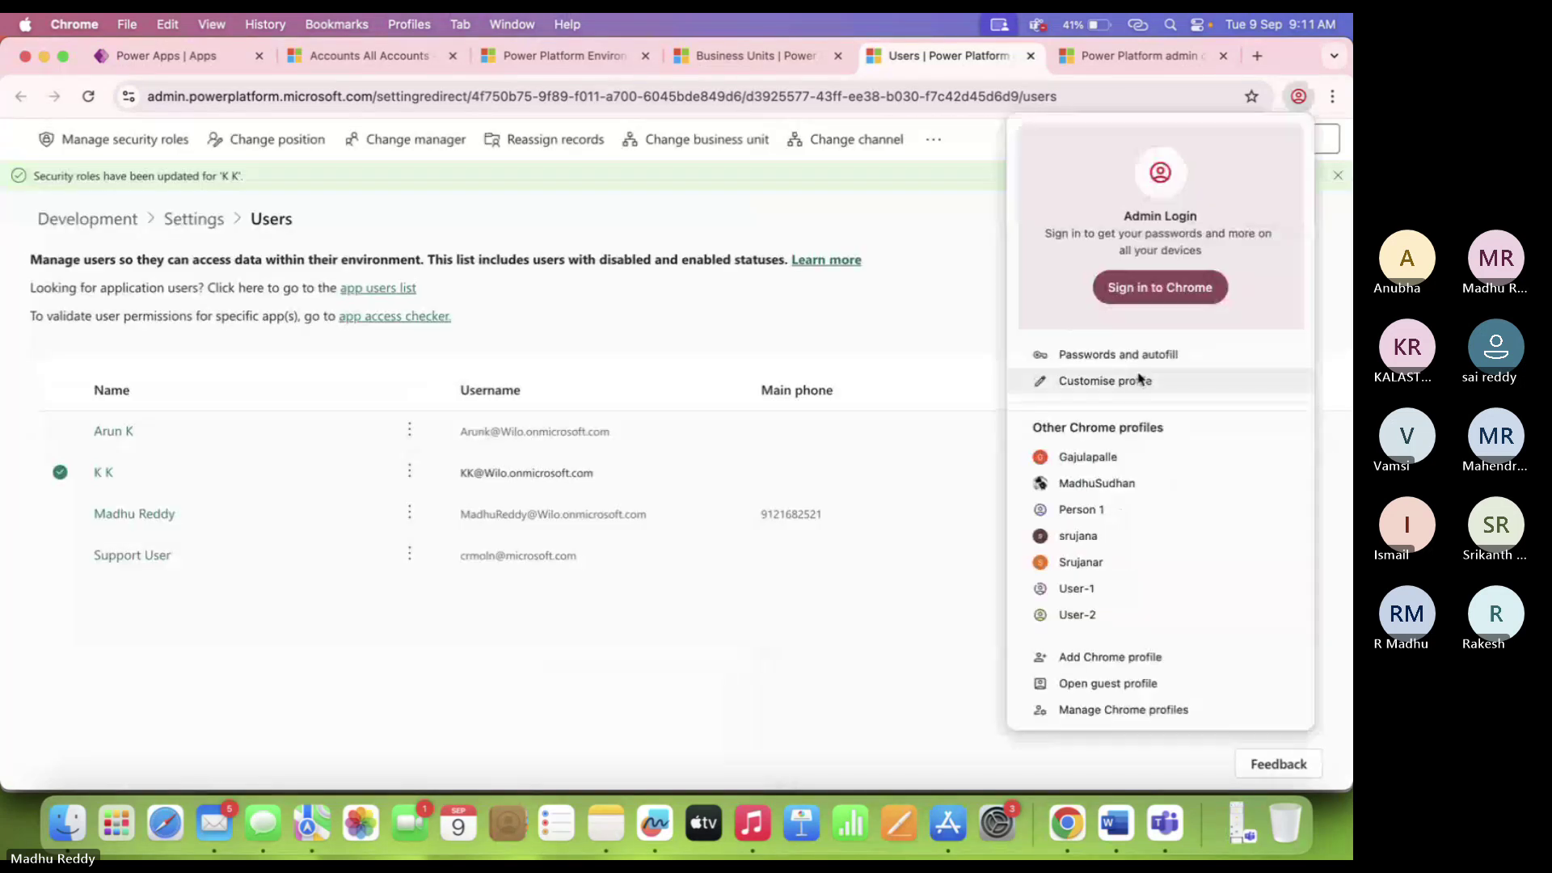
left_click(1099, 598)
left_click(89, 97)
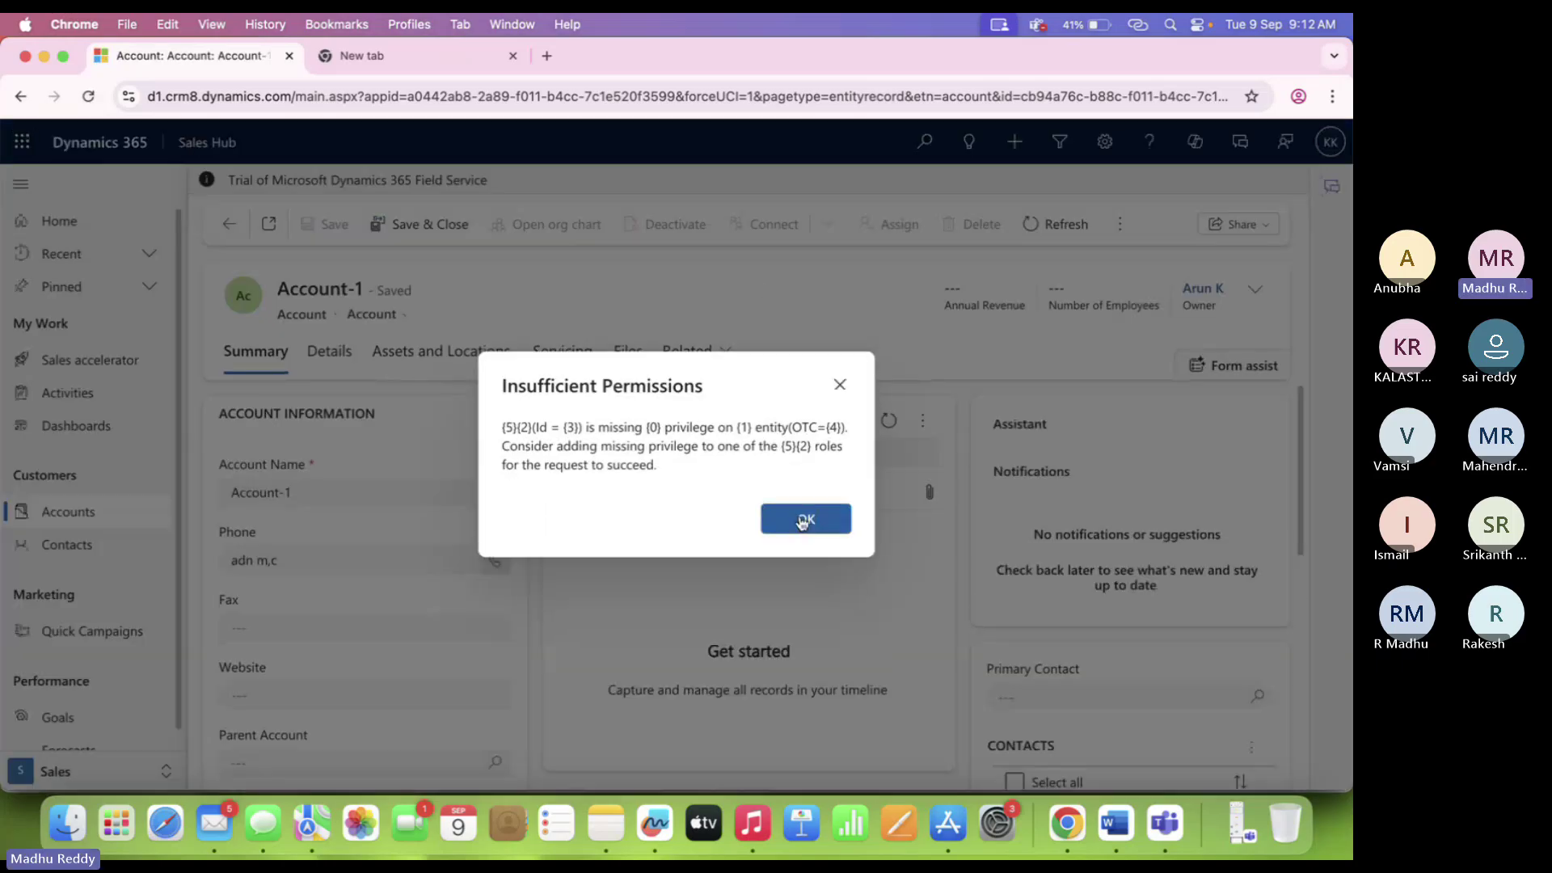
left_click(805, 519)
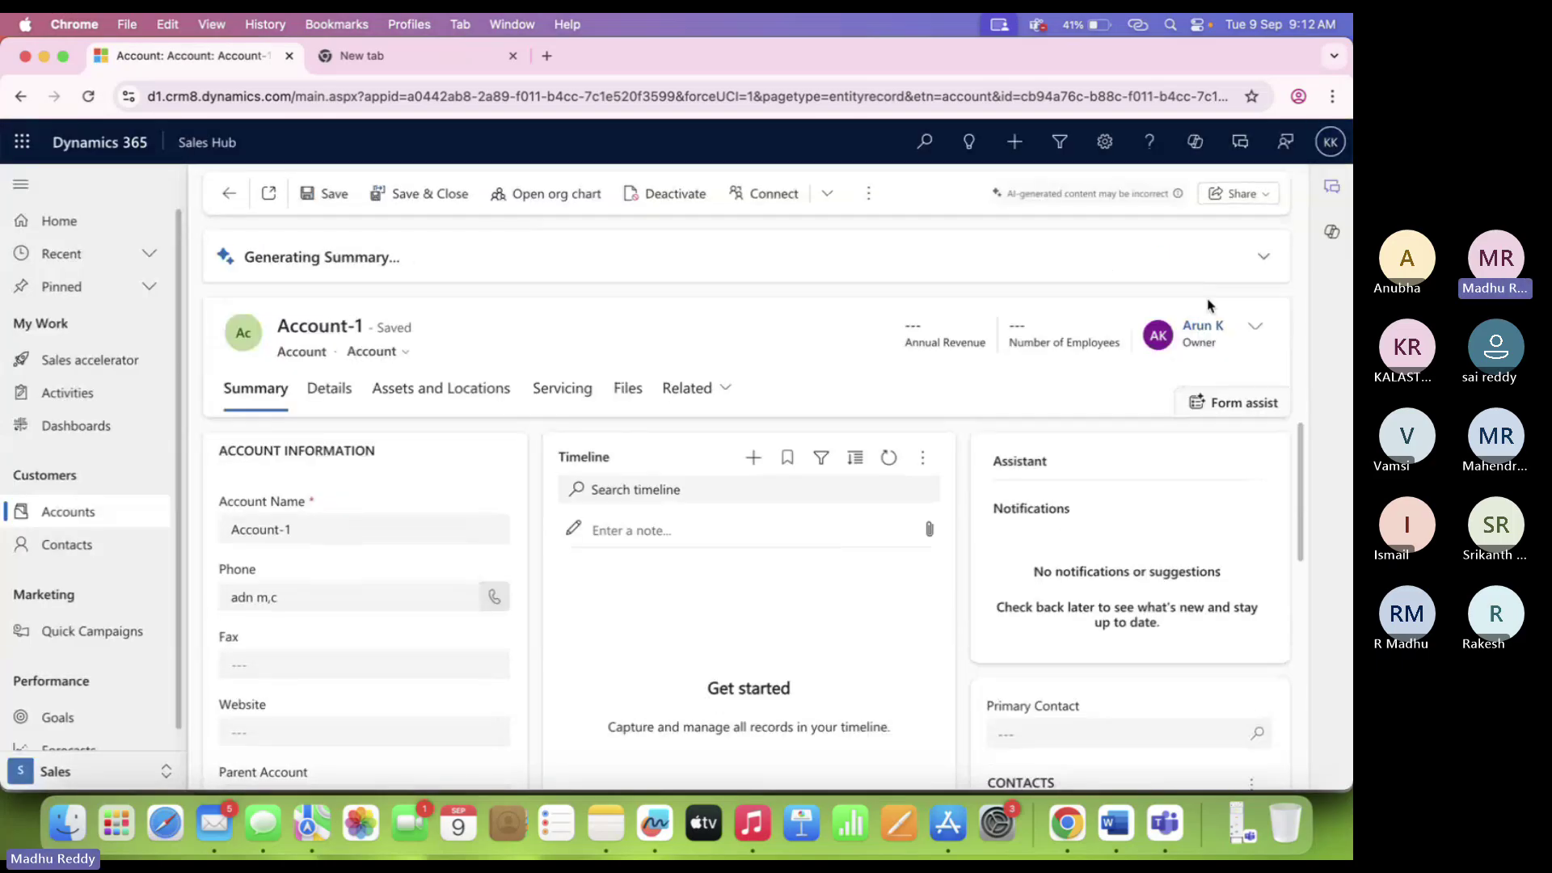
left_click(865, 196)
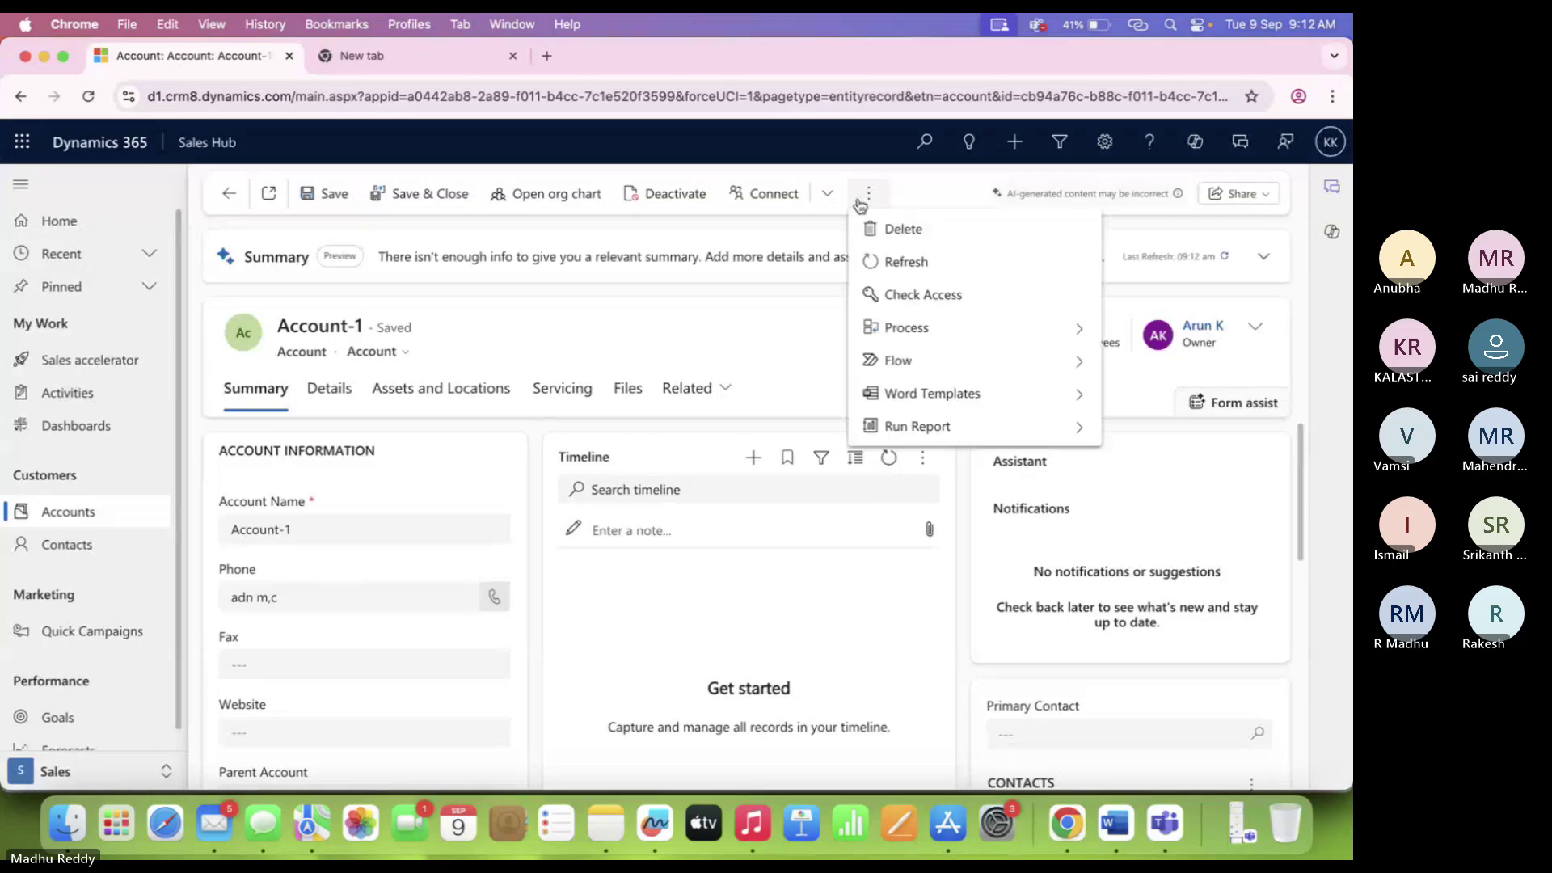
left_click(864, 200)
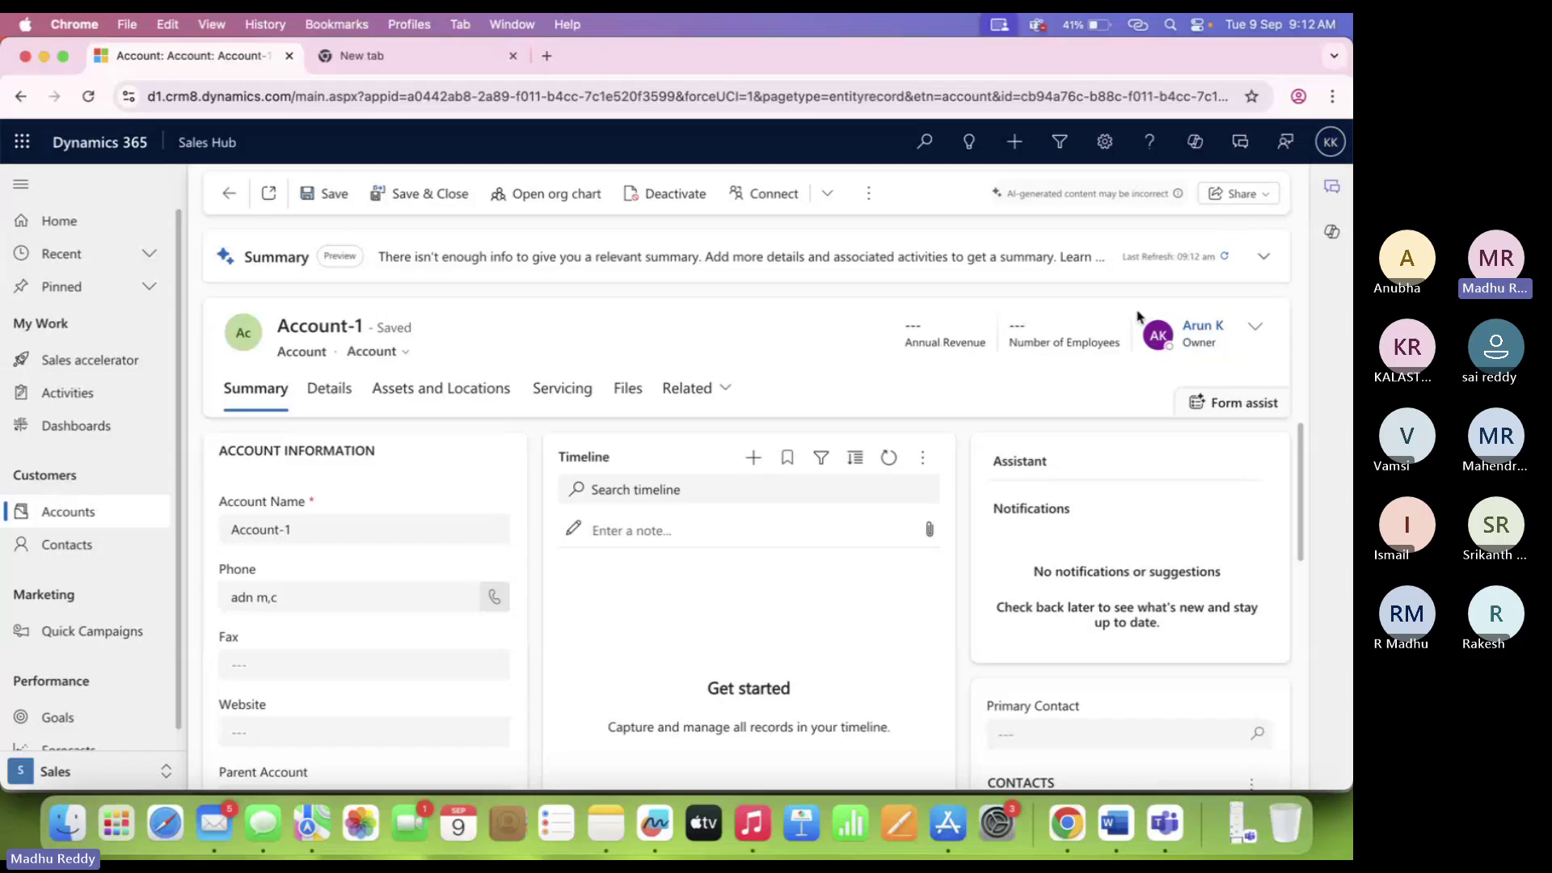
left_click(868, 195)
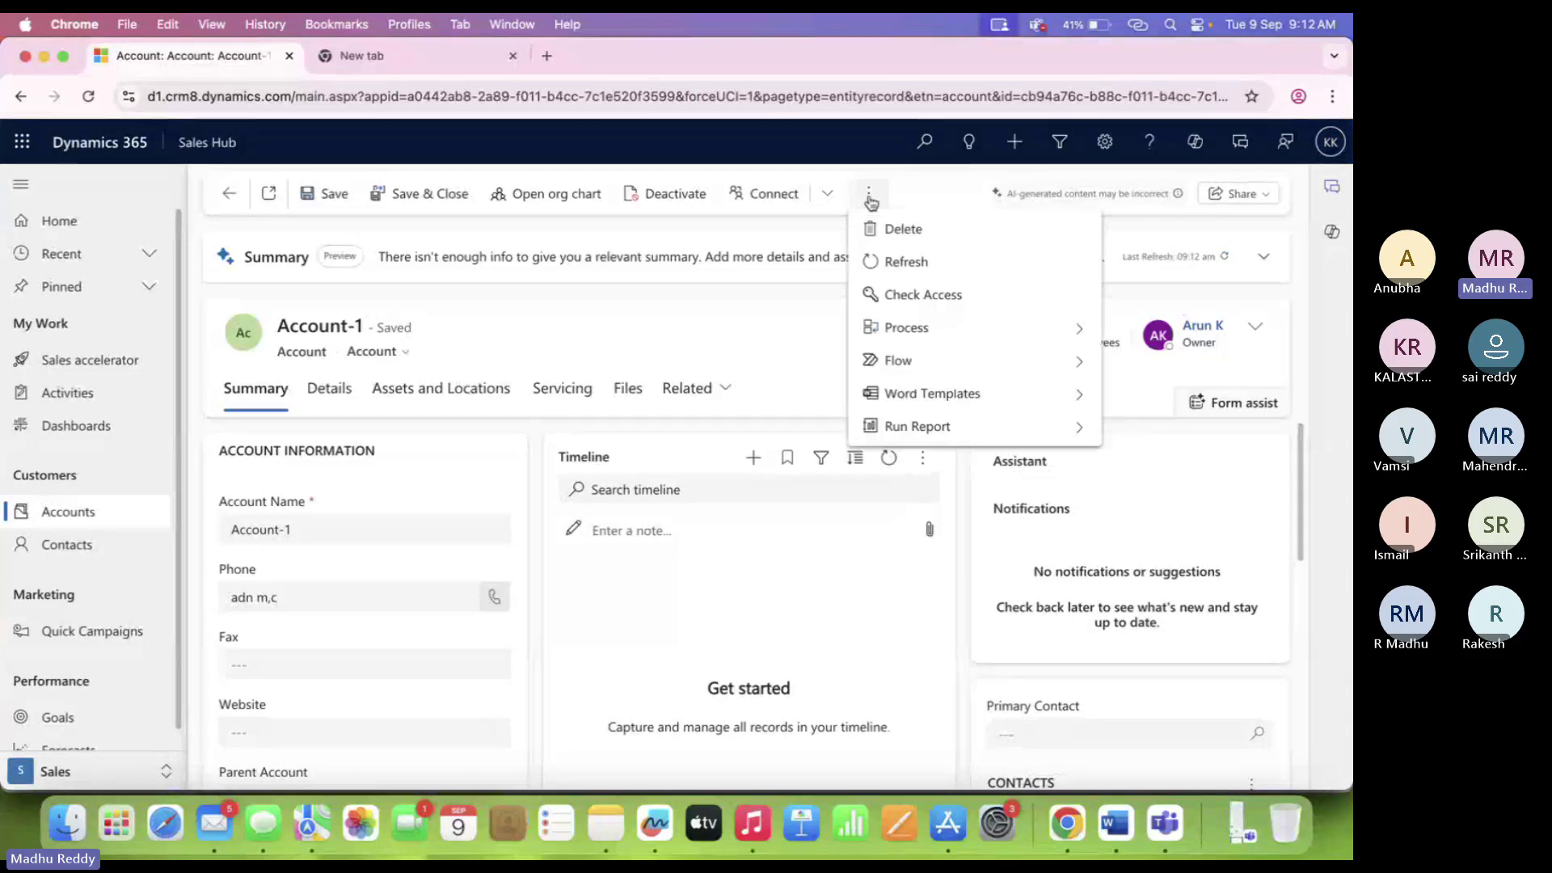
left_click(588, 352)
Open the xyz account from the All Accounts list, dismiss the permissions message and check its available commands for Assign.
left_click(113, 512)
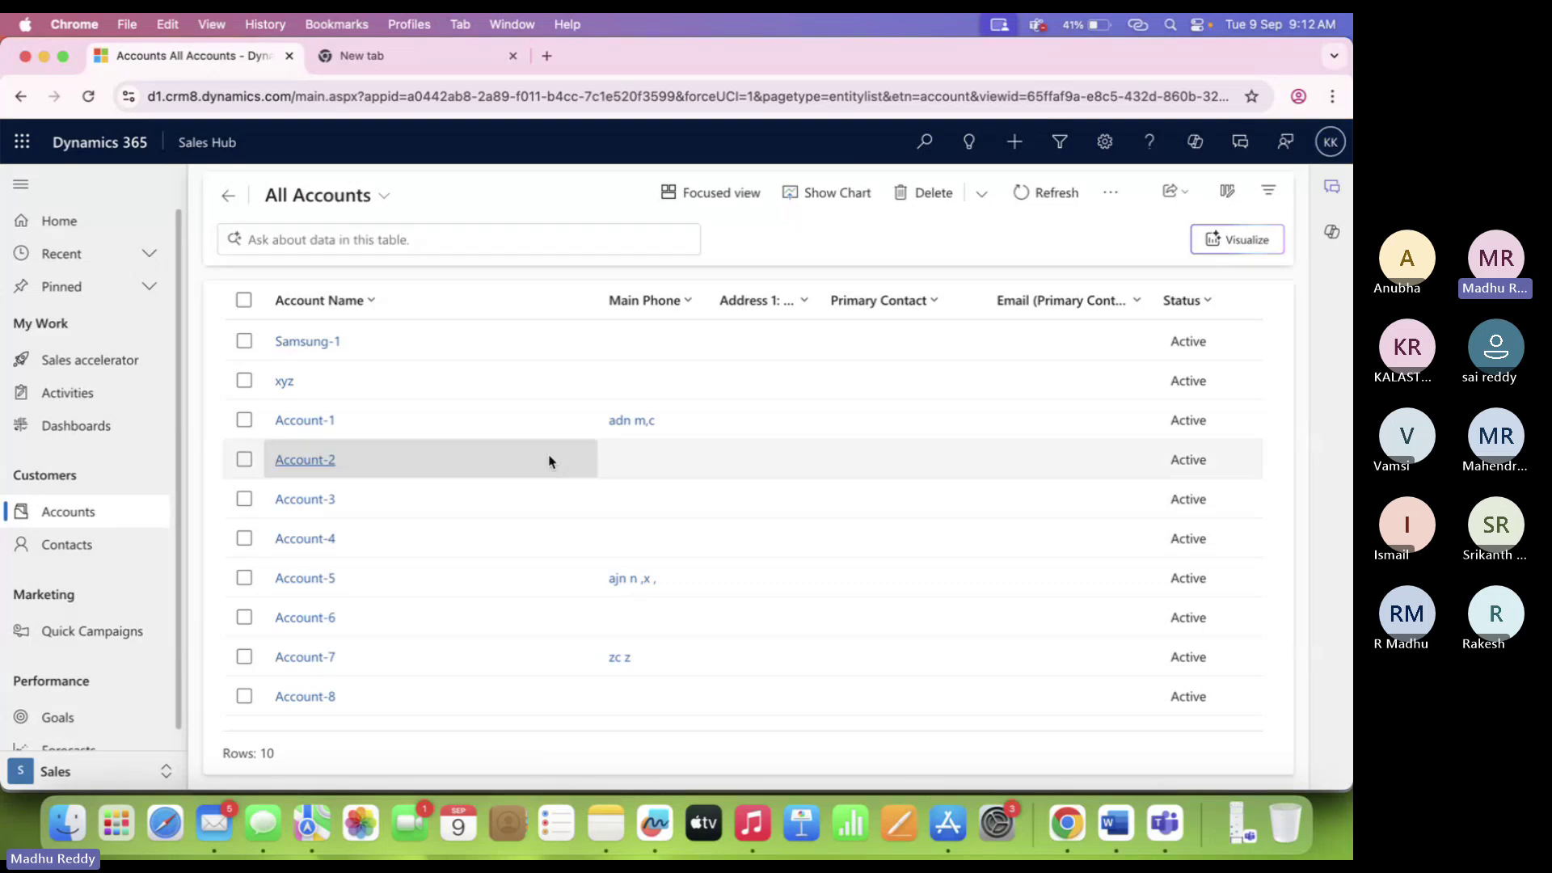
double_click(422, 389)
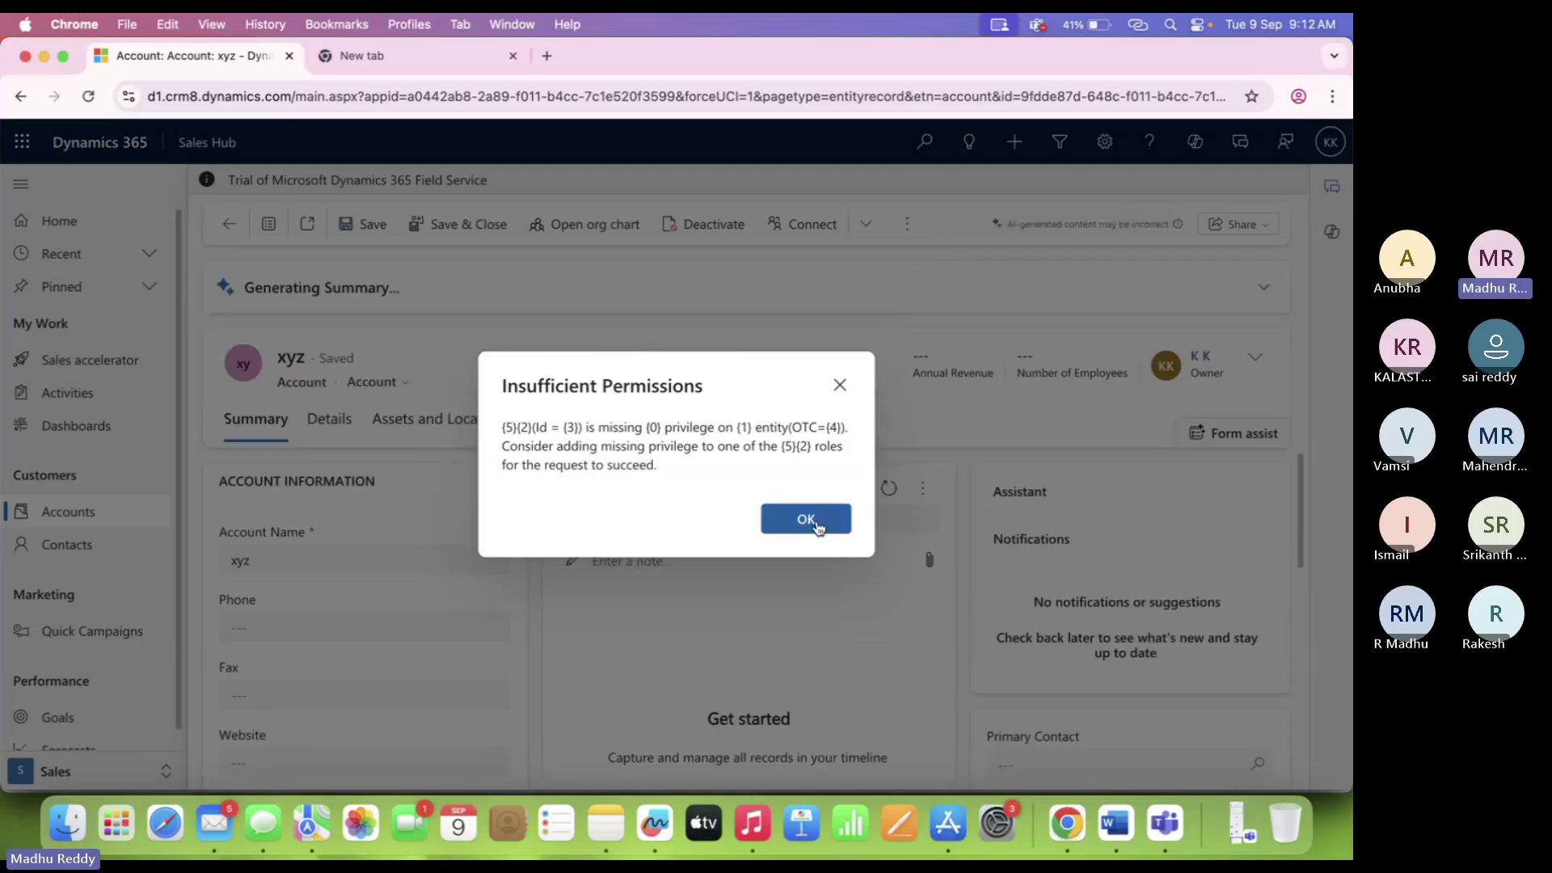
left_click(808, 519)
left_click(907, 224)
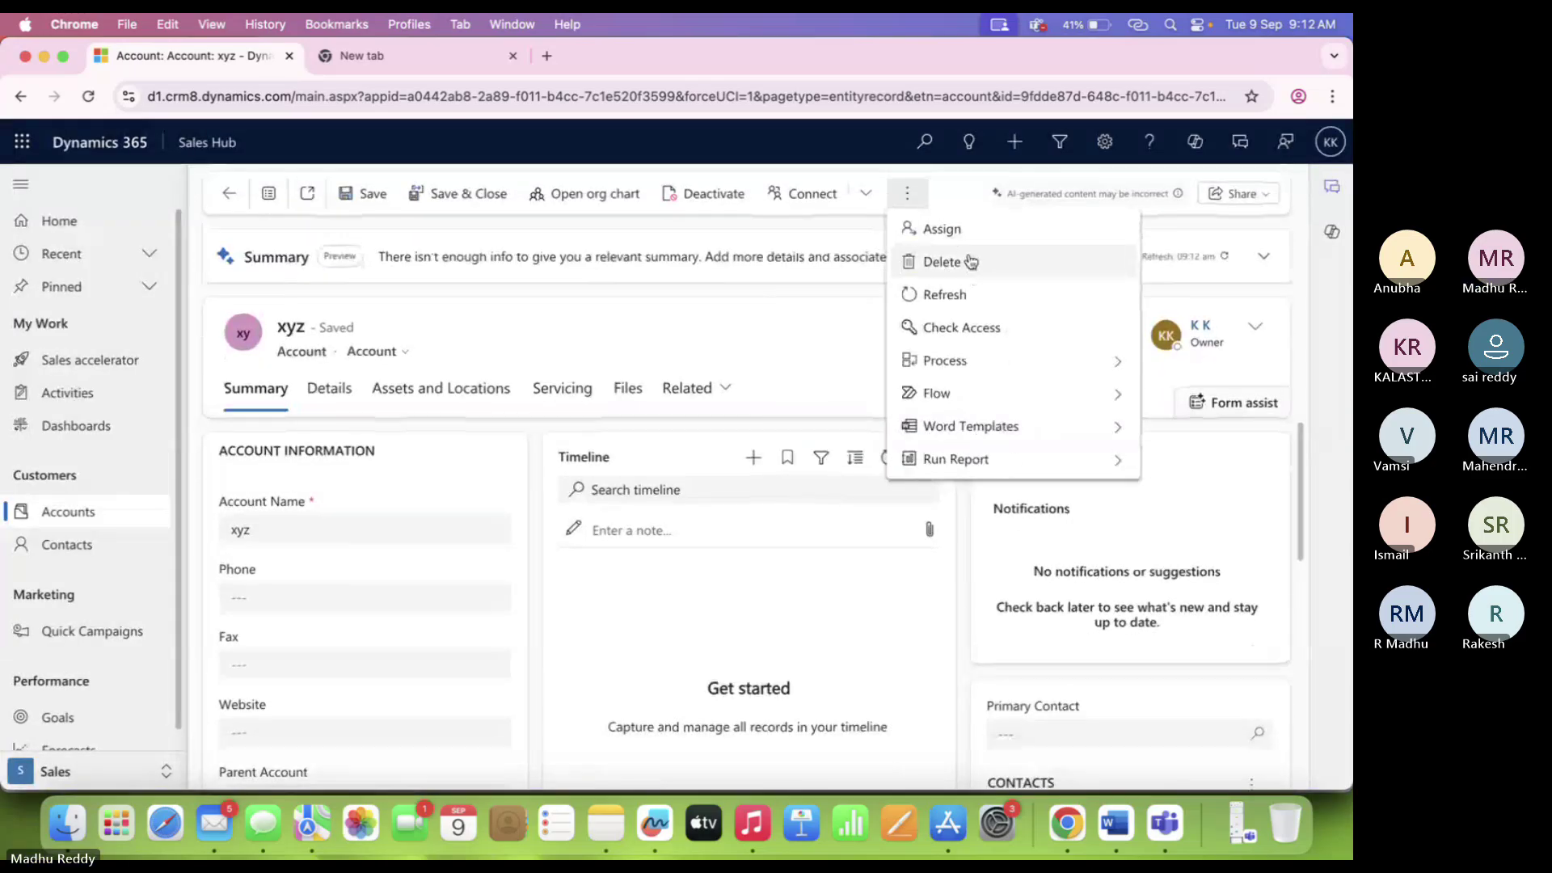
left_click(741, 352)
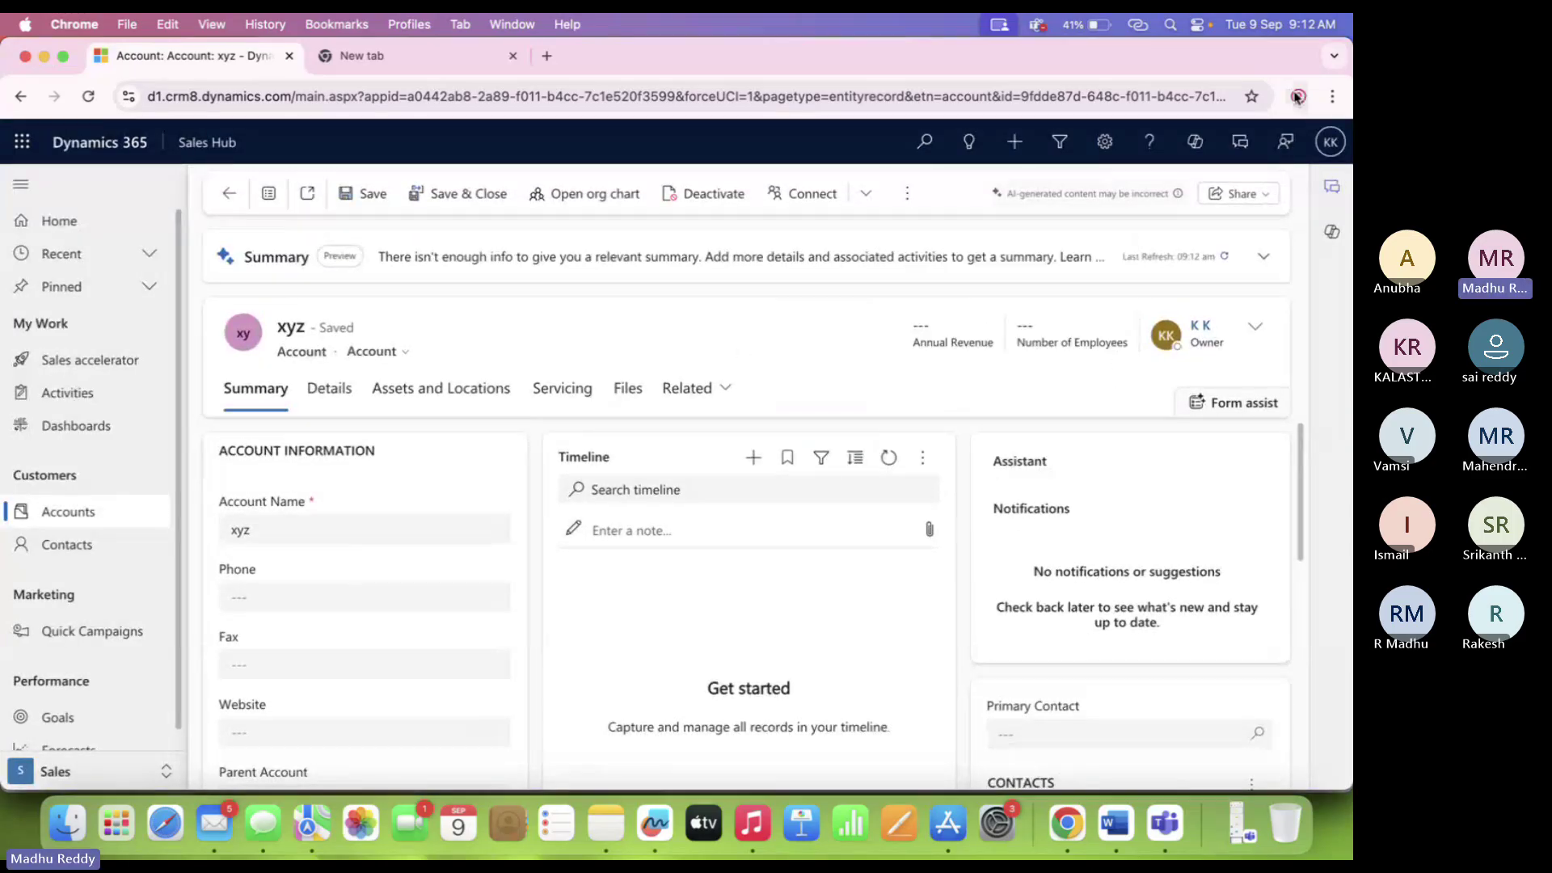
In the Admin Login profile, set the Training Role's Read privilege on Account to User, save and review the Account privileges.
left_click(1297, 97)
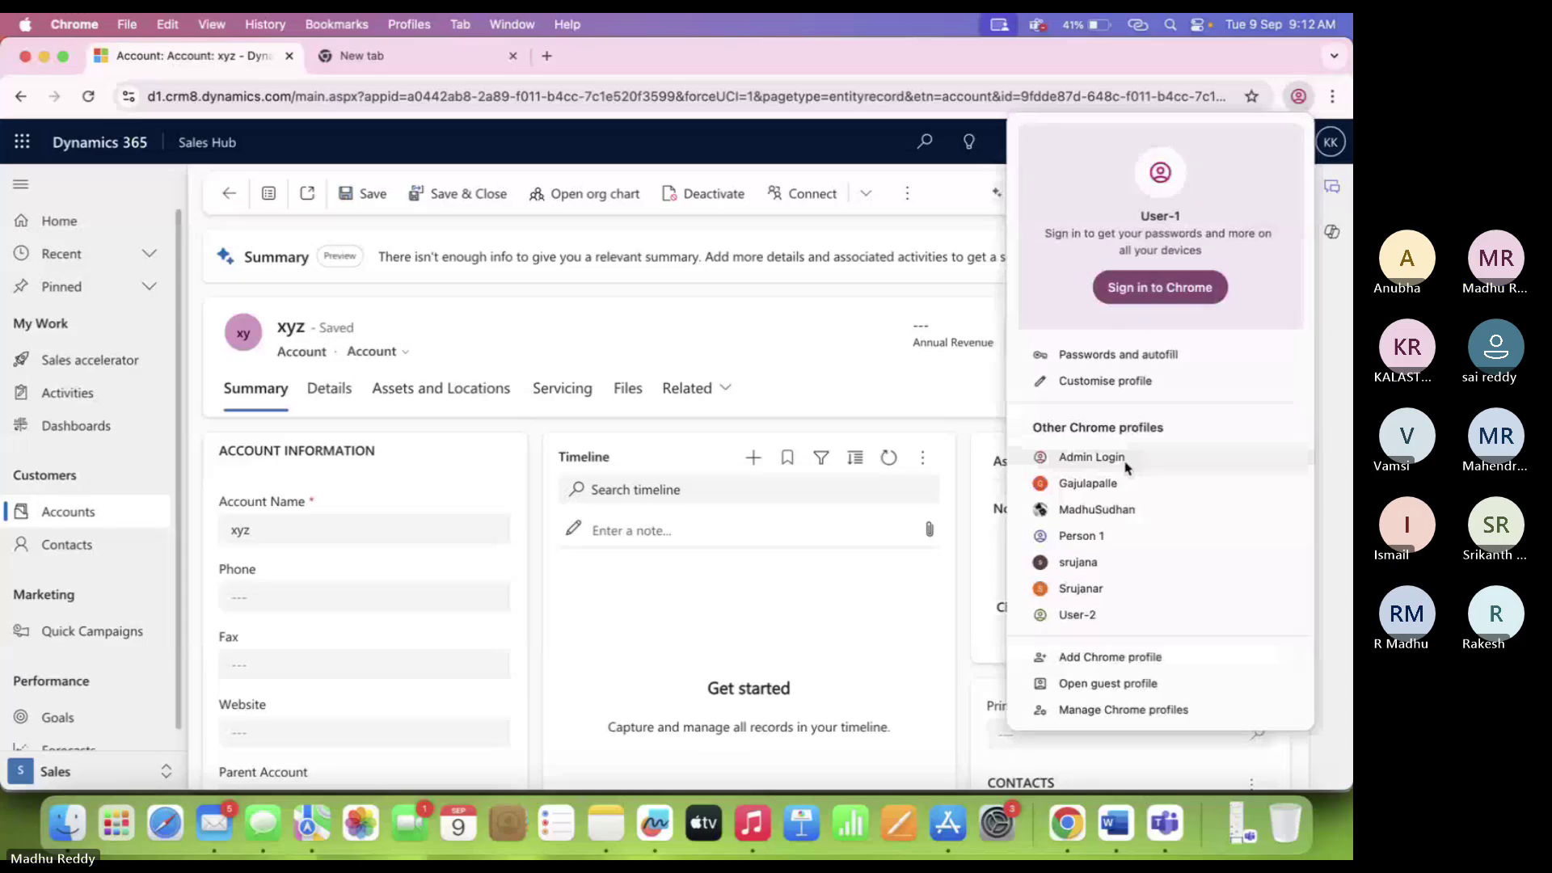
left_click(1083, 456)
left_click(1153, 55)
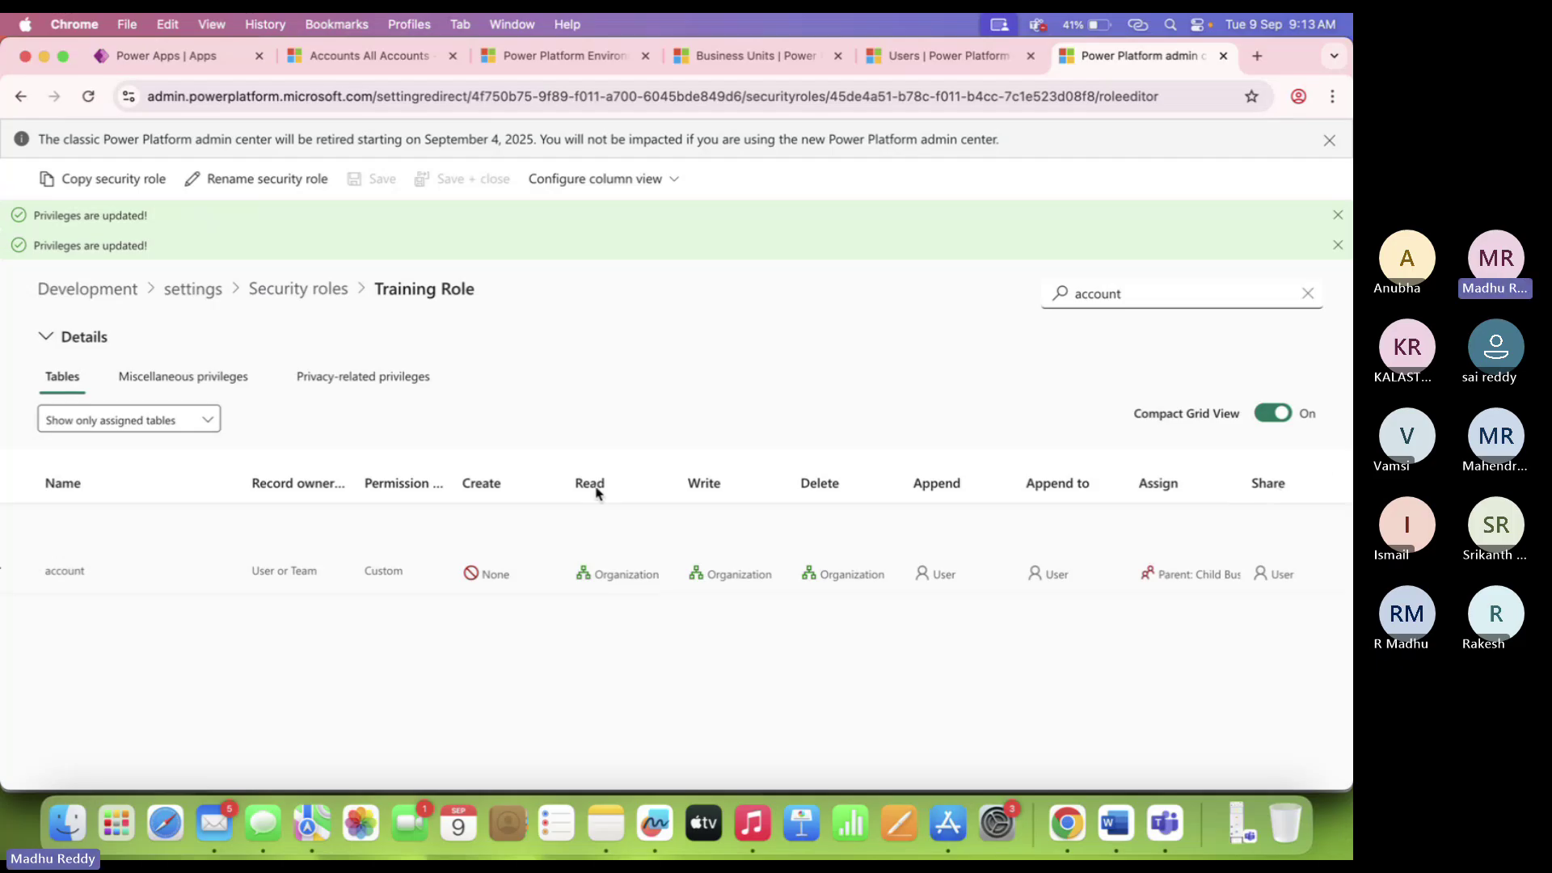
left_click(627, 573)
left_click(639, 580)
left_click(639, 608)
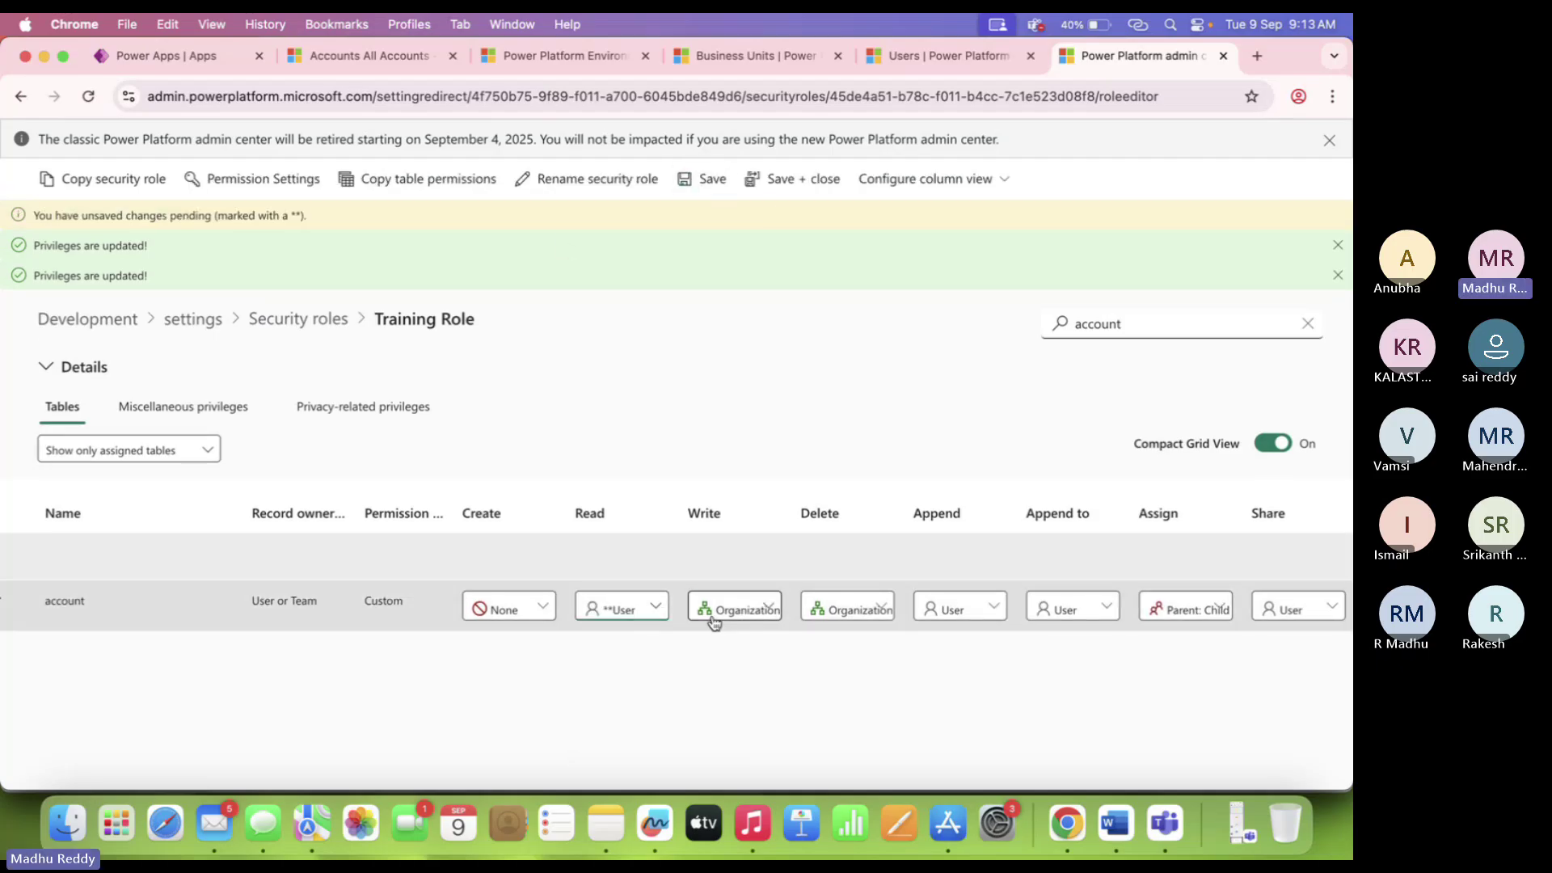
left_click(700, 179)
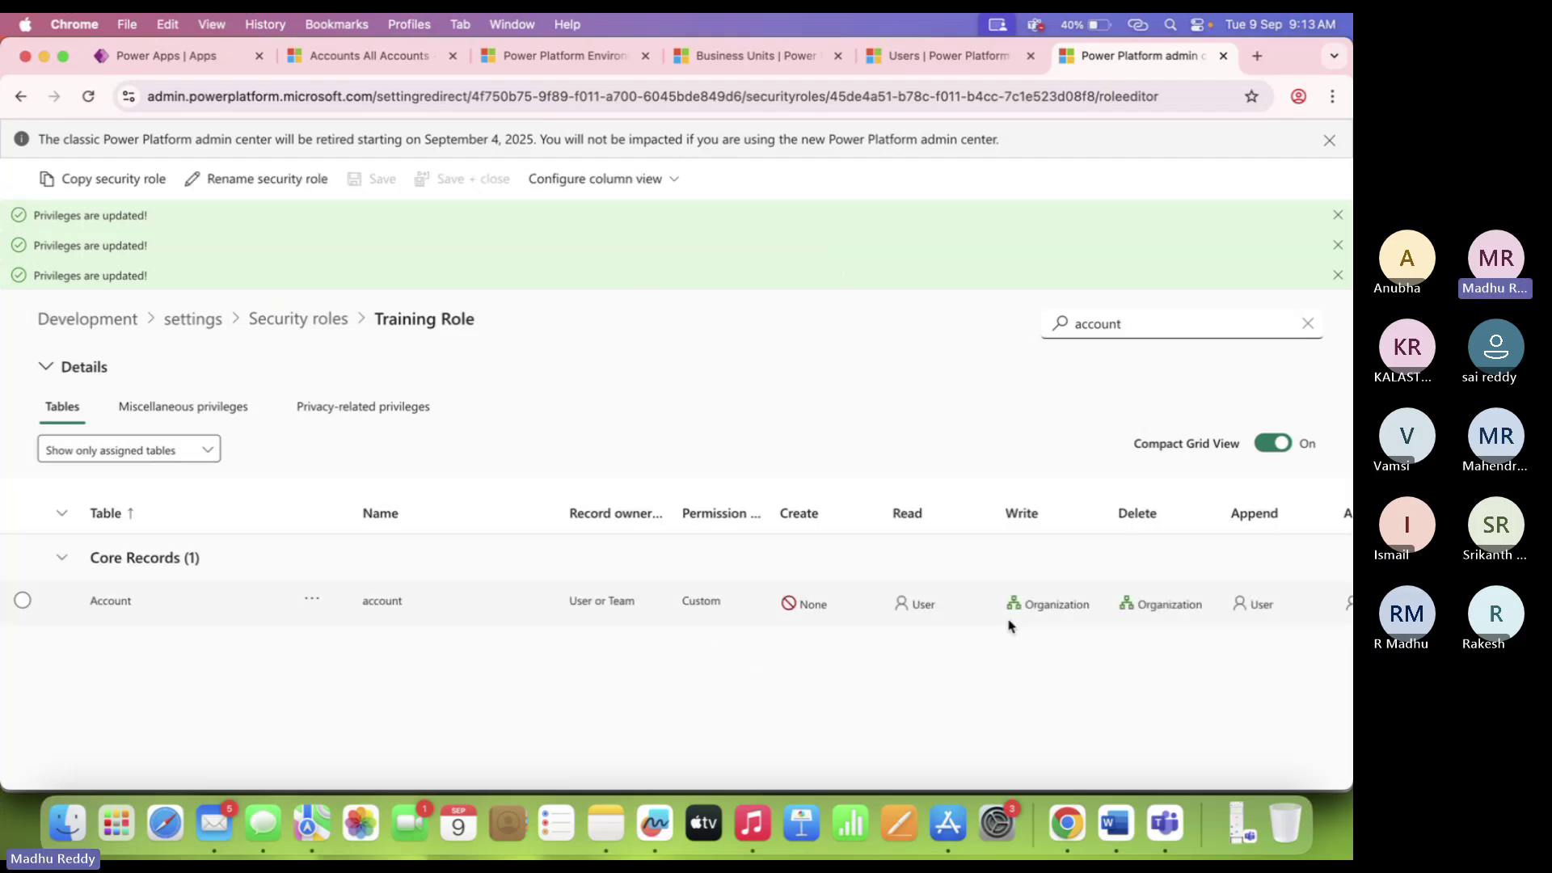
scroll(869, 607, "right", 5)
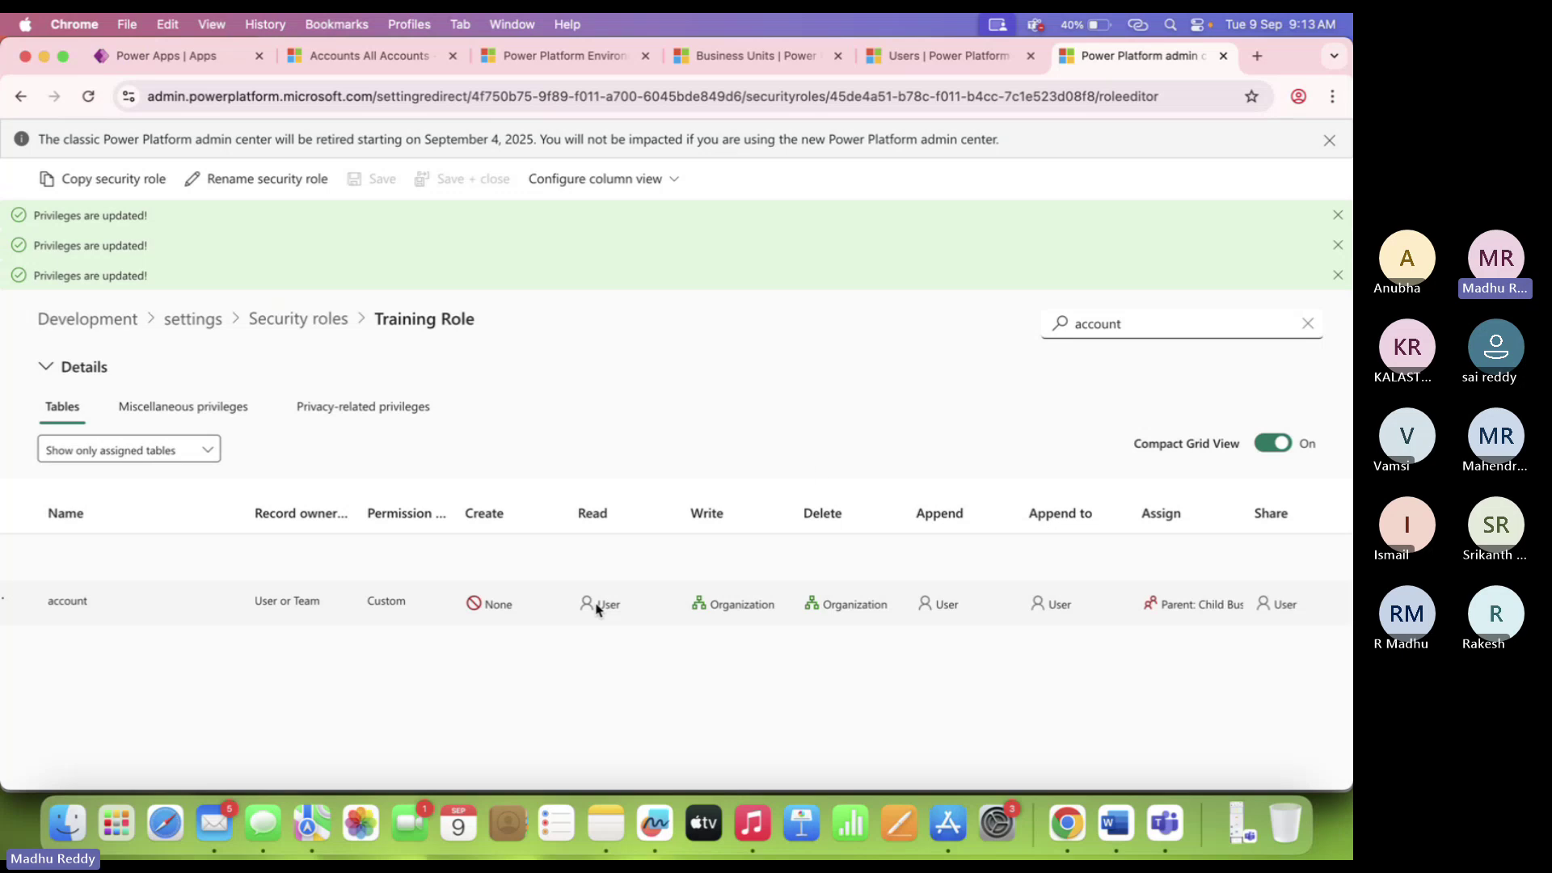
Switch to the User-1 profile and check which records the All Accounts list shows for the signed-in user.
left_click(1298, 96)
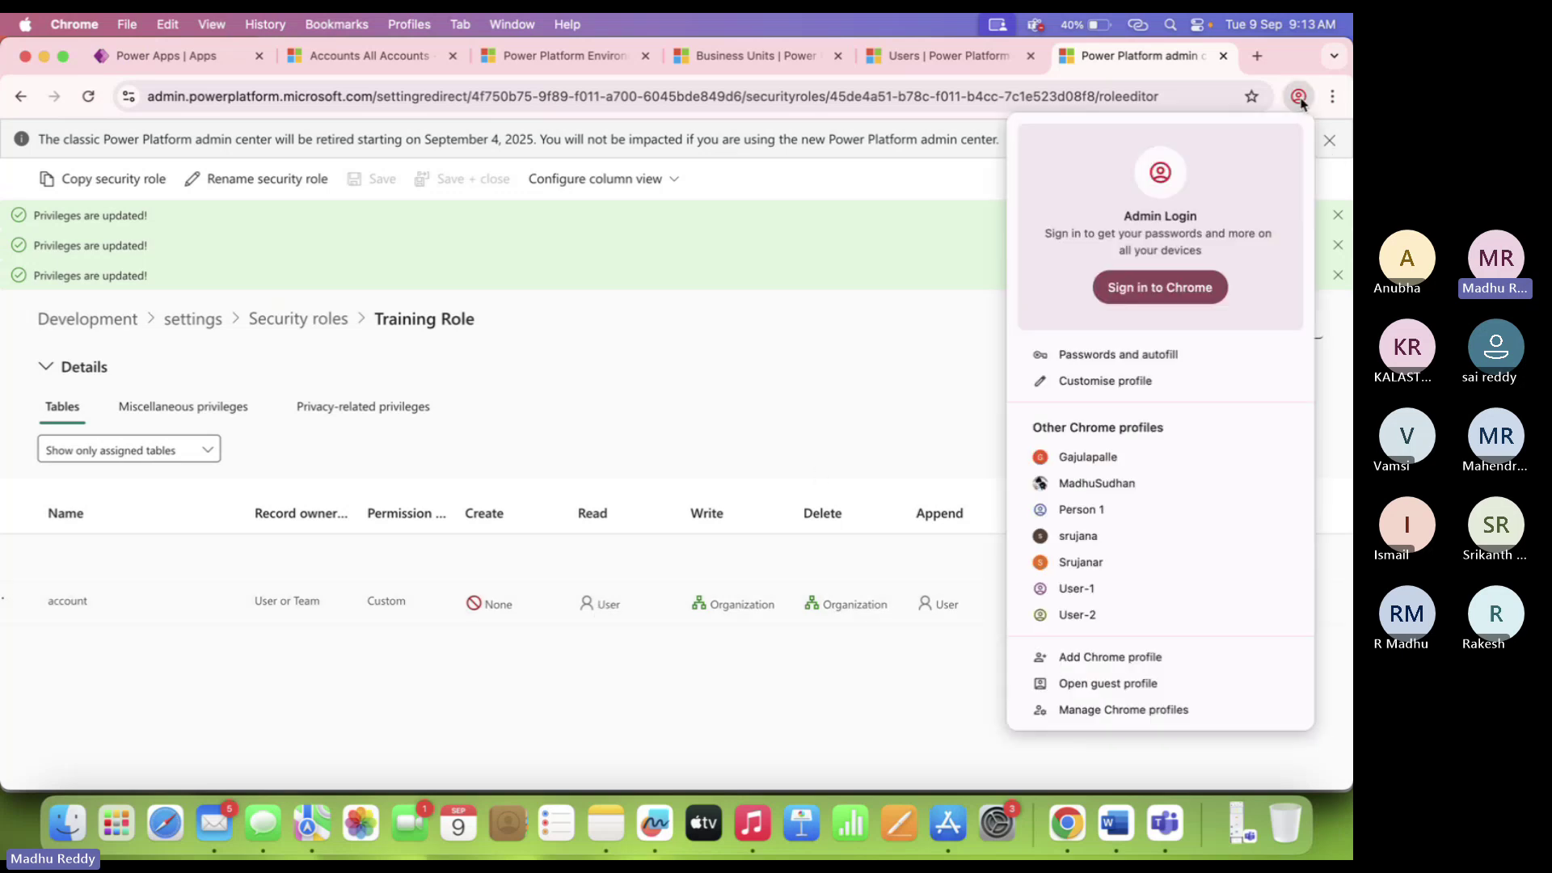
left_click(1119, 589)
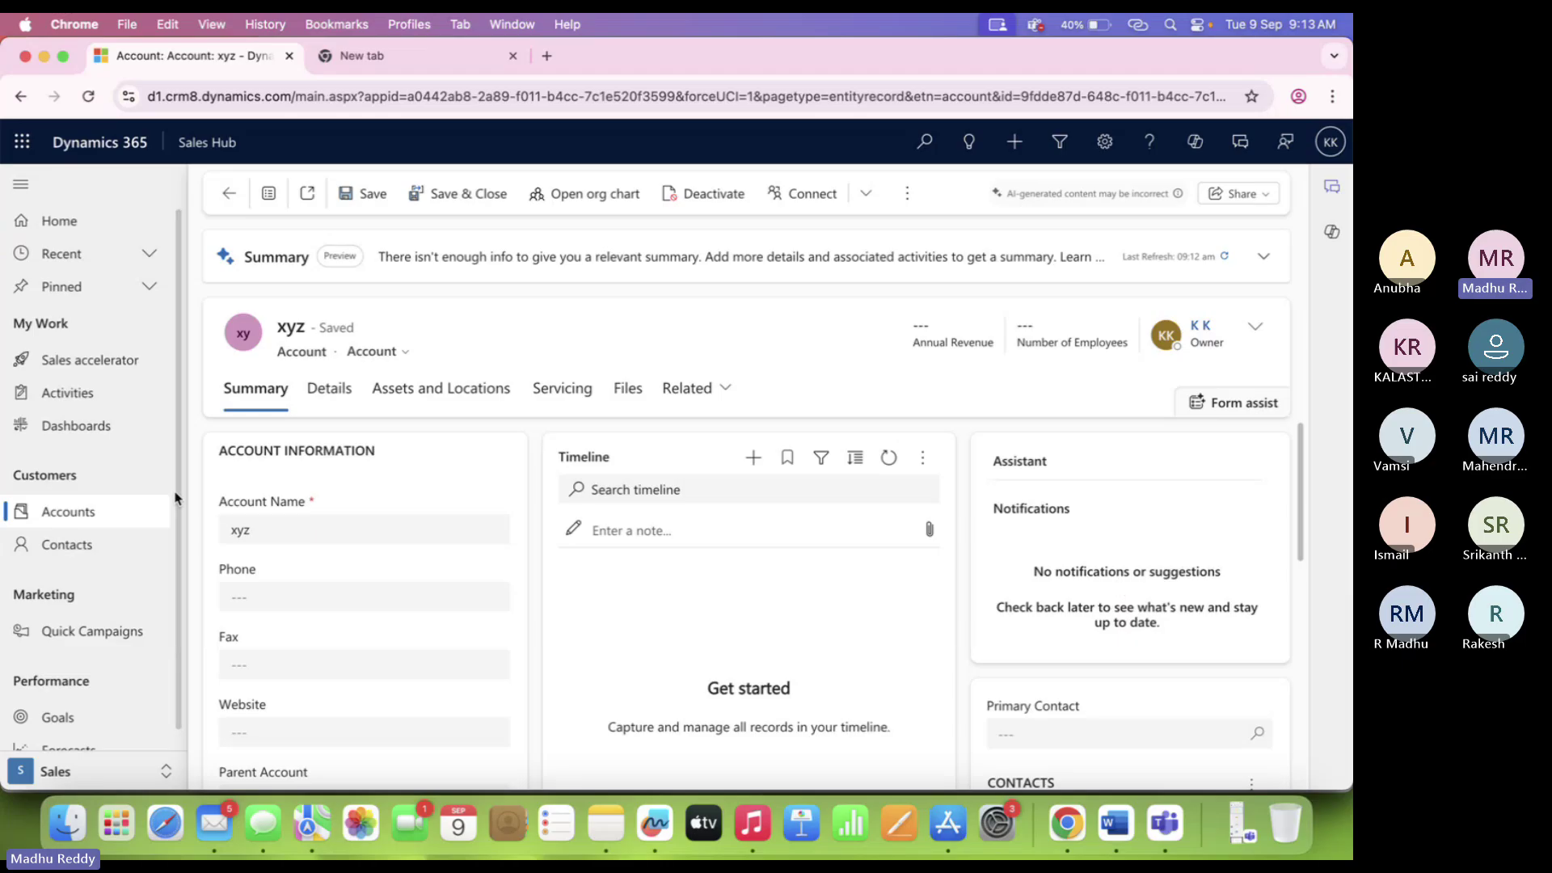
left_click(85, 518)
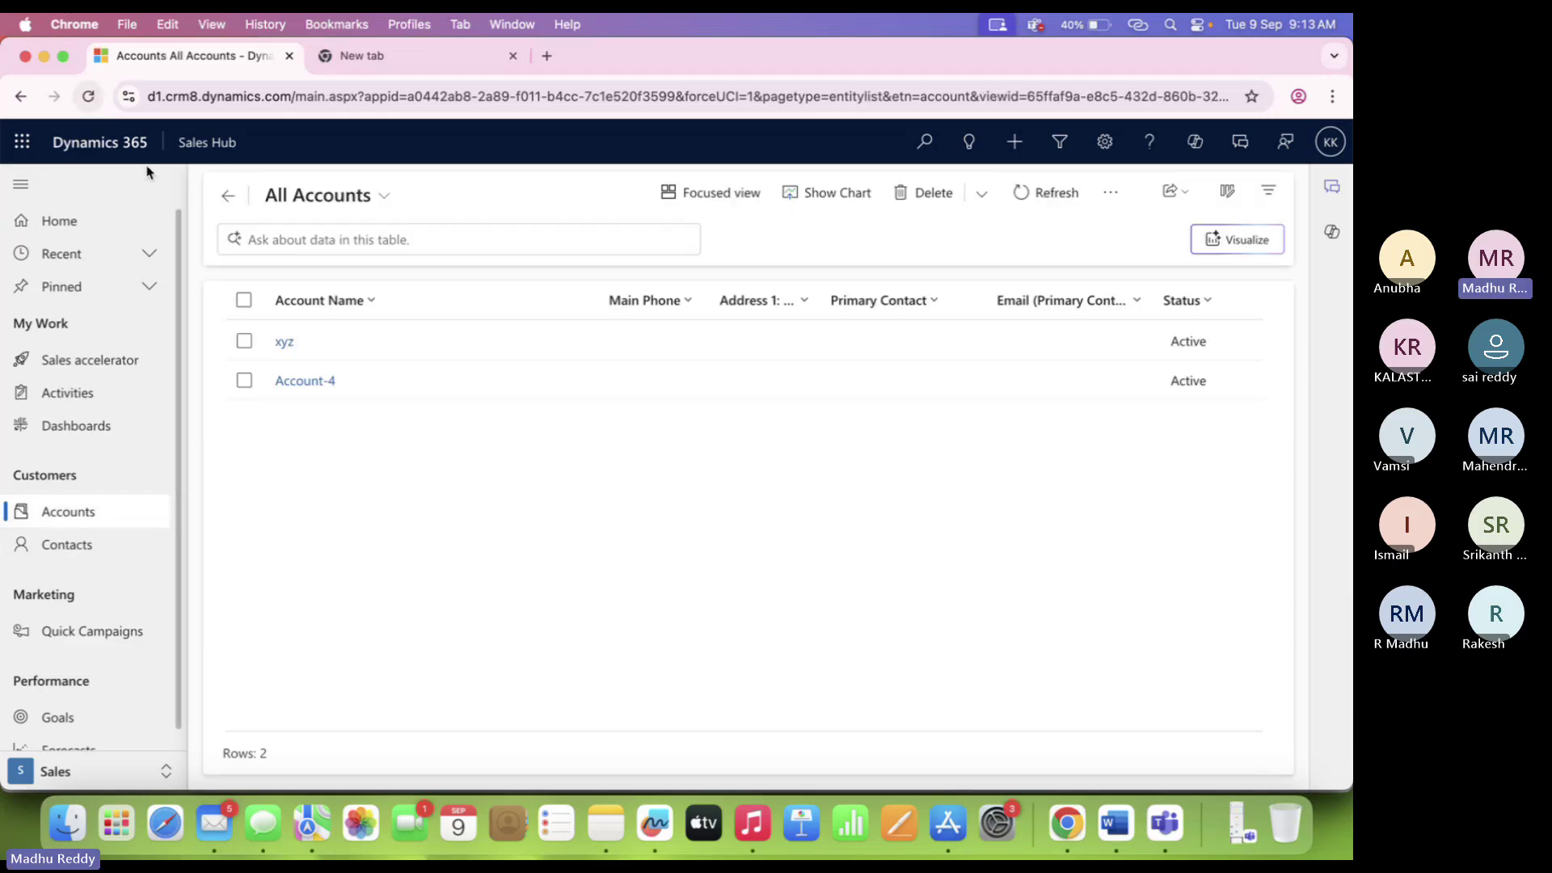
left_click(1336, 144)
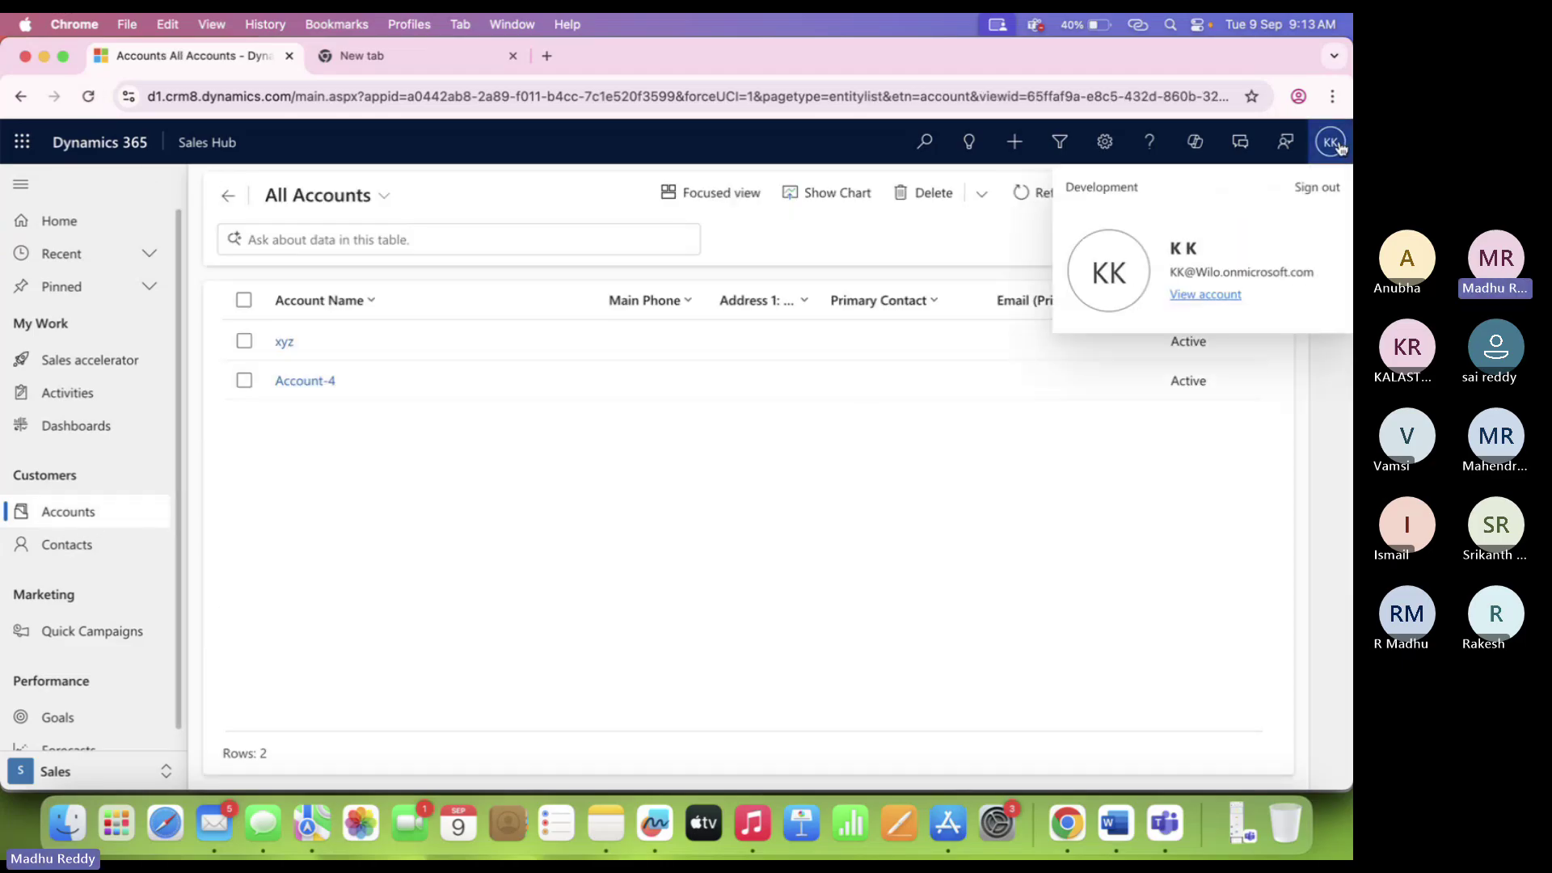
left_click(326, 477)
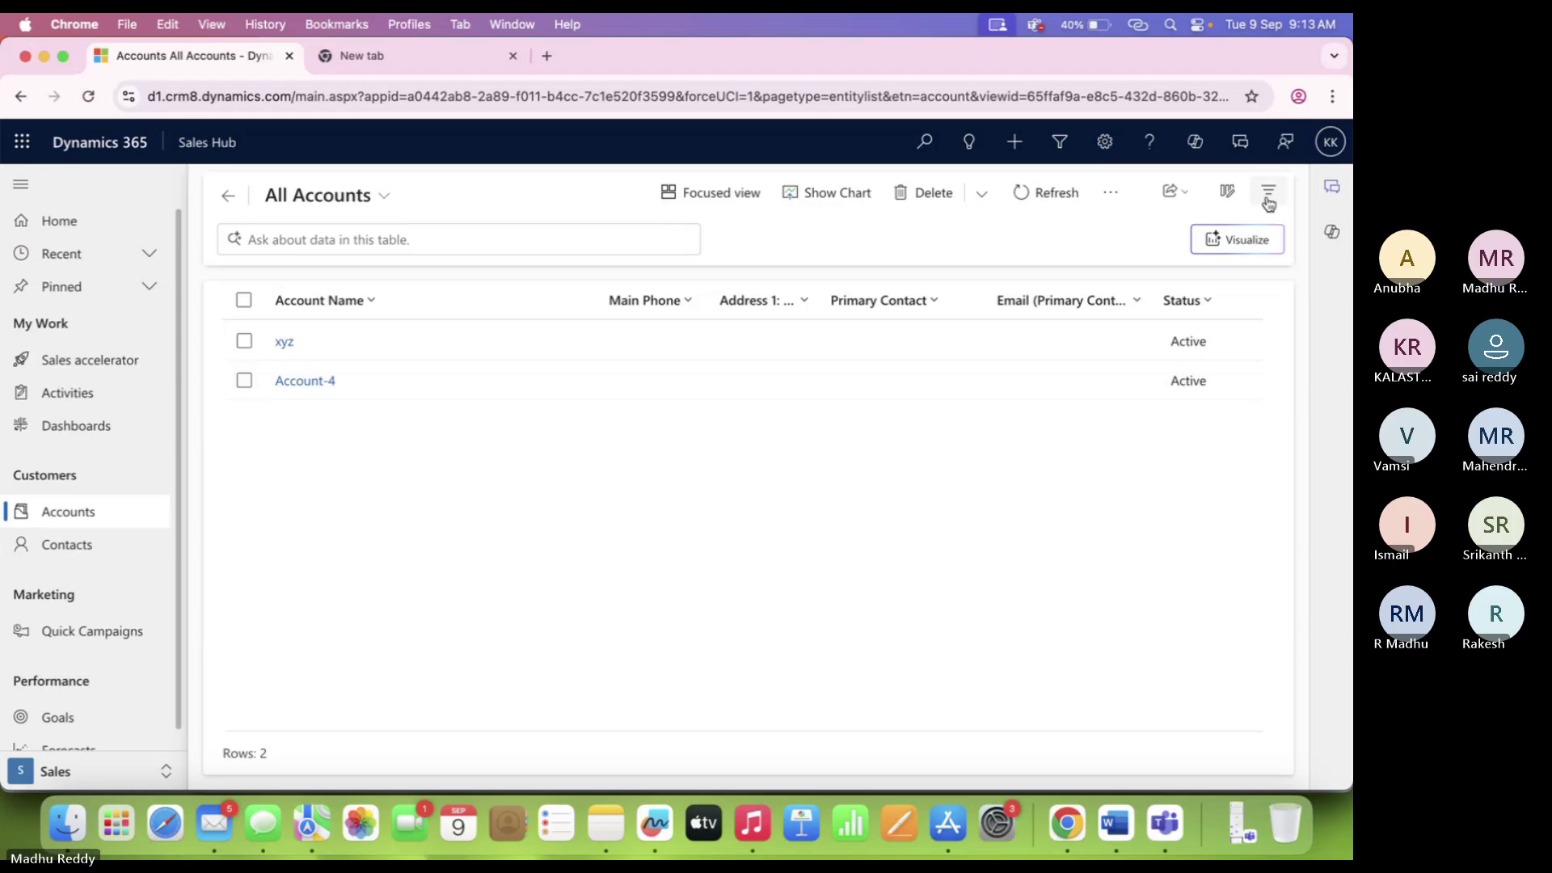
left_click(1330, 141)
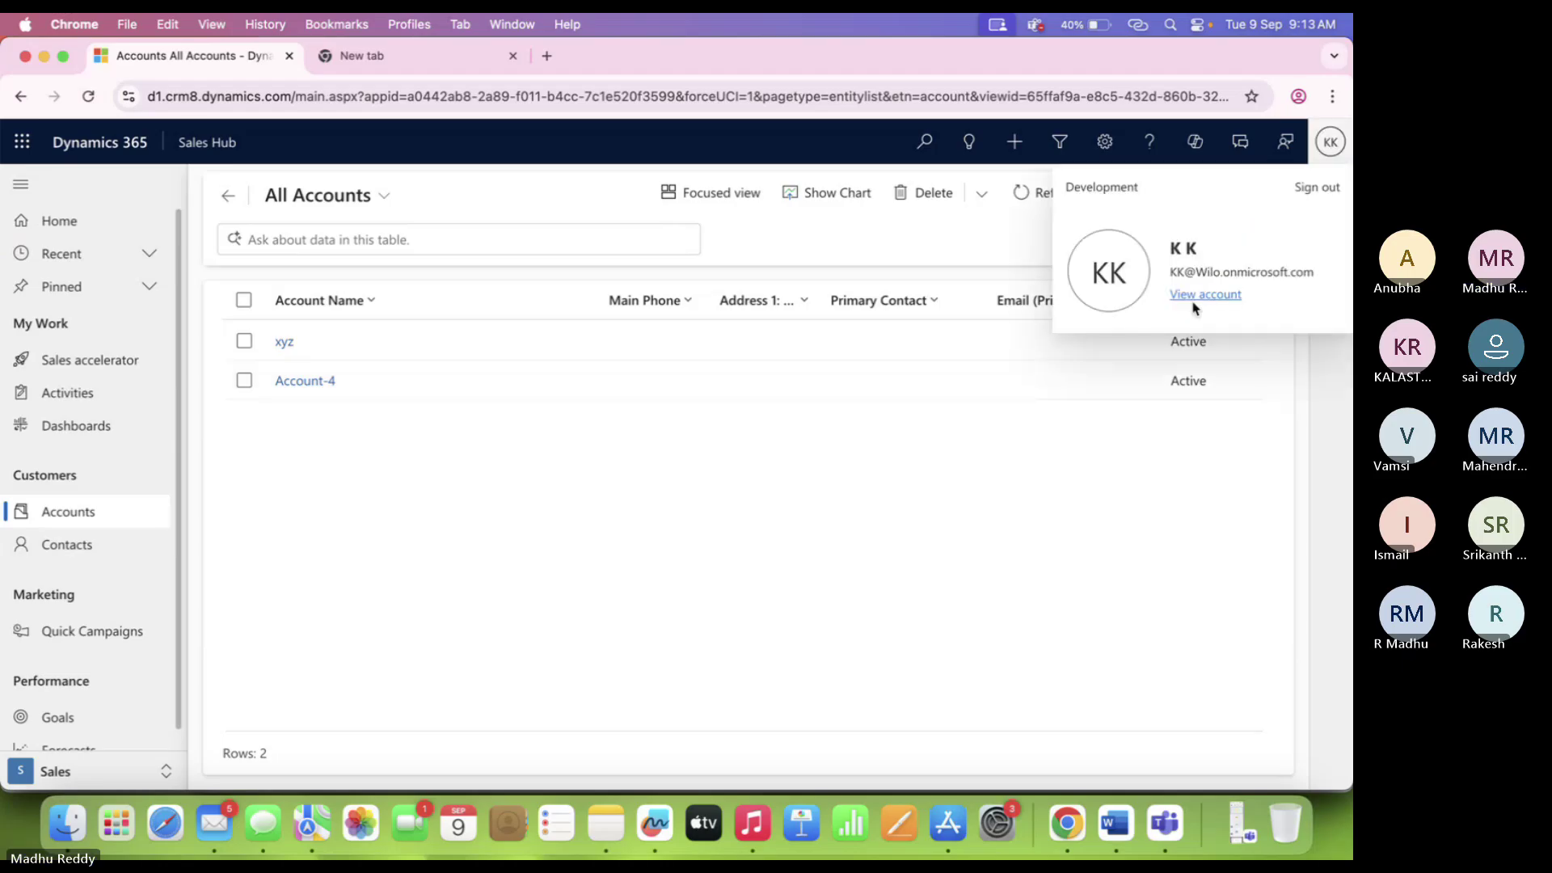
Switch to the User-2 profile and check which records its All Accounts list shows.
left_click(1299, 97)
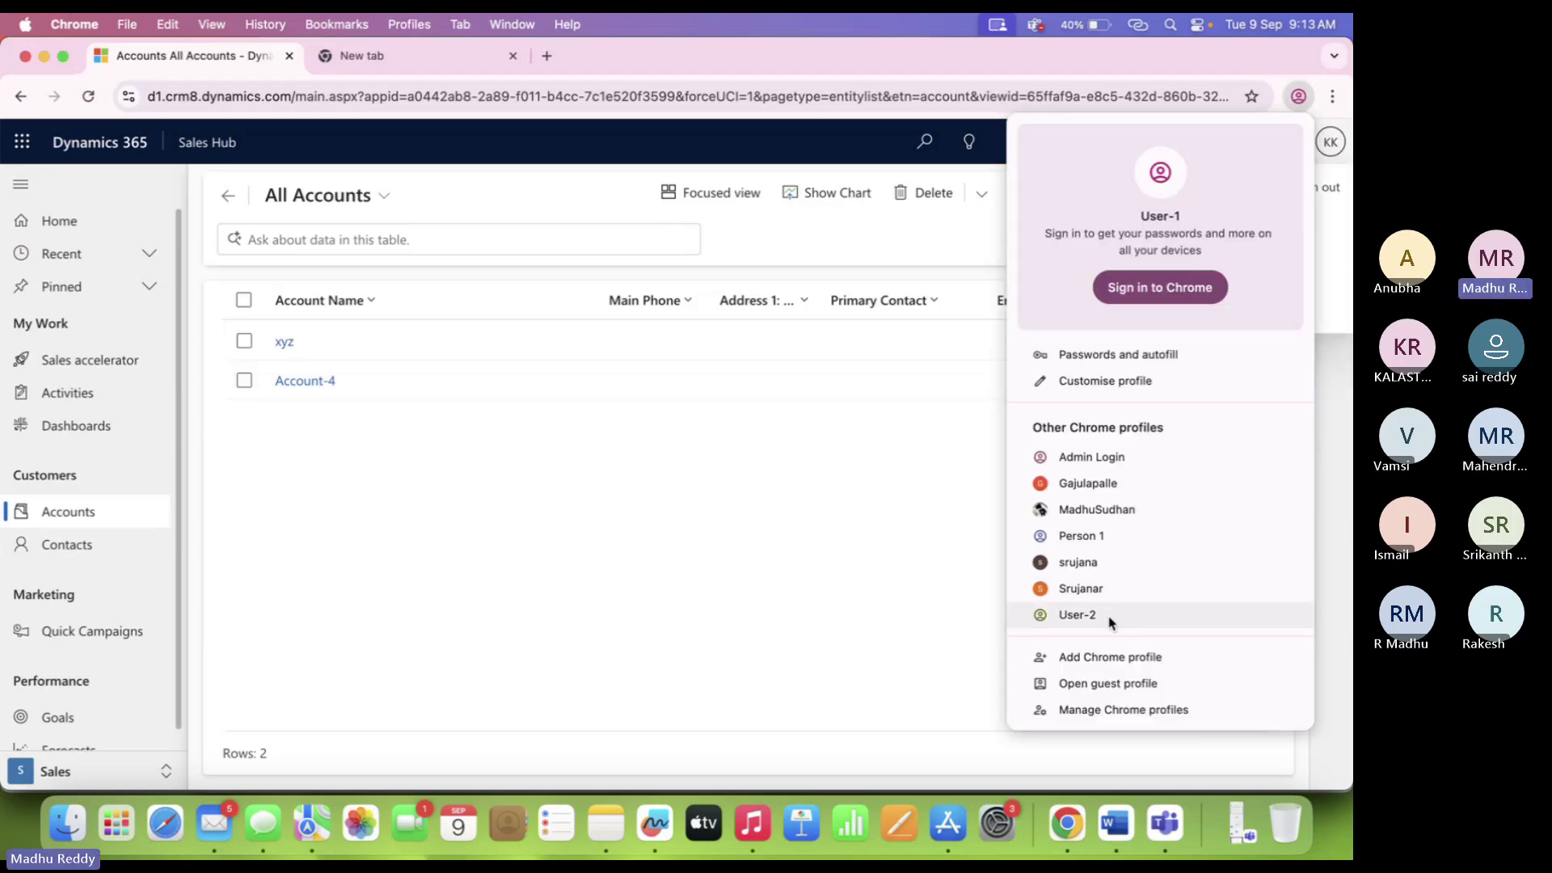
left_click(1077, 615)
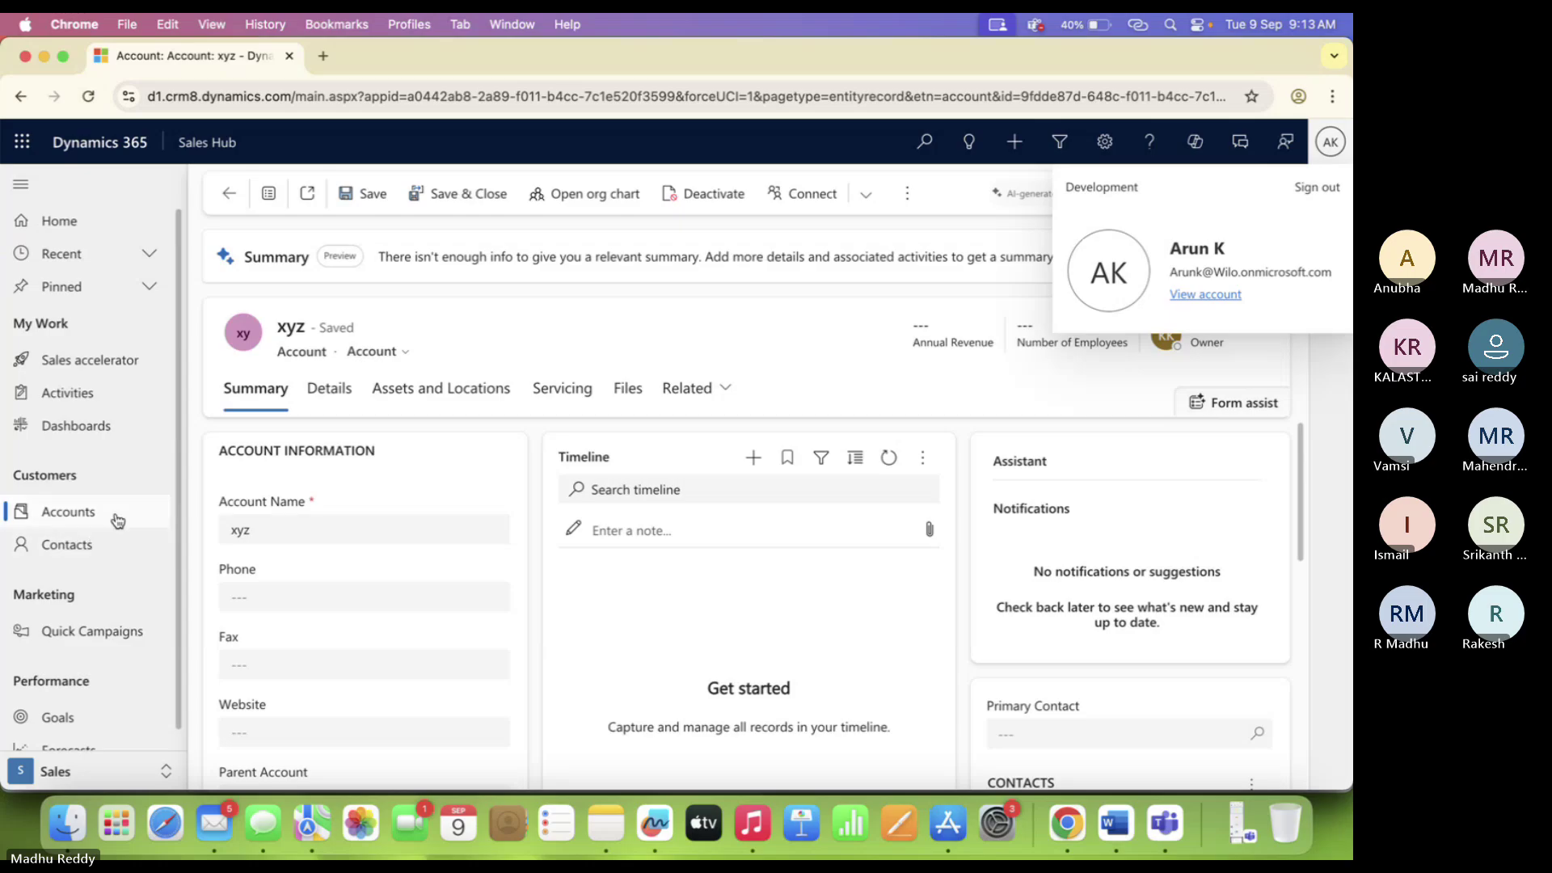
left_click(114, 518)
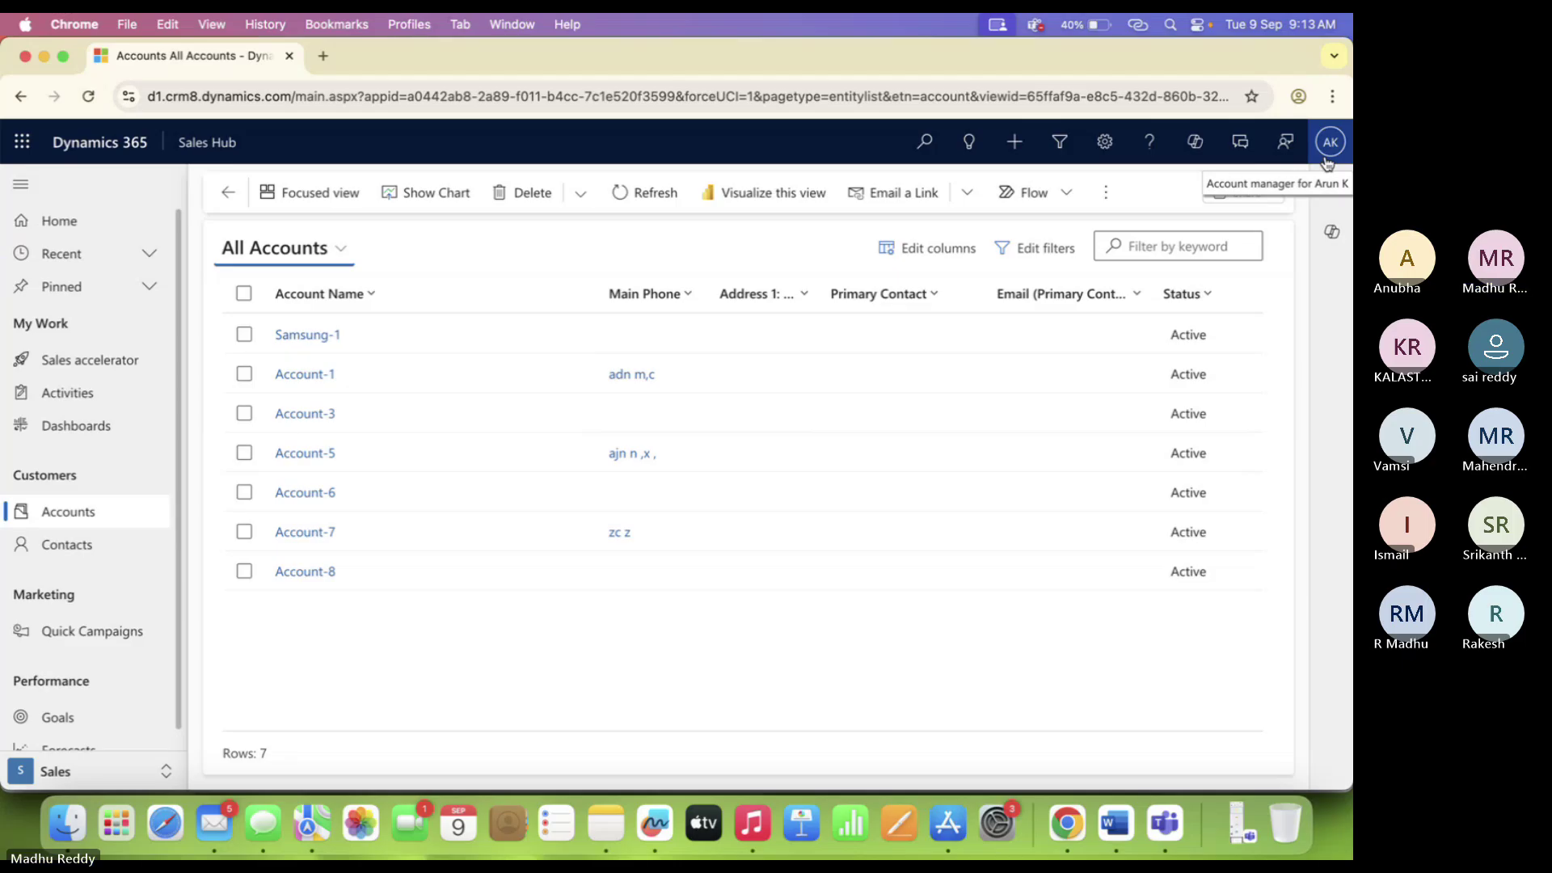
Select Account-1 in the User-2 profile's All Accounts list and check its additional commands for Assign and Share.
left_click(400, 385)
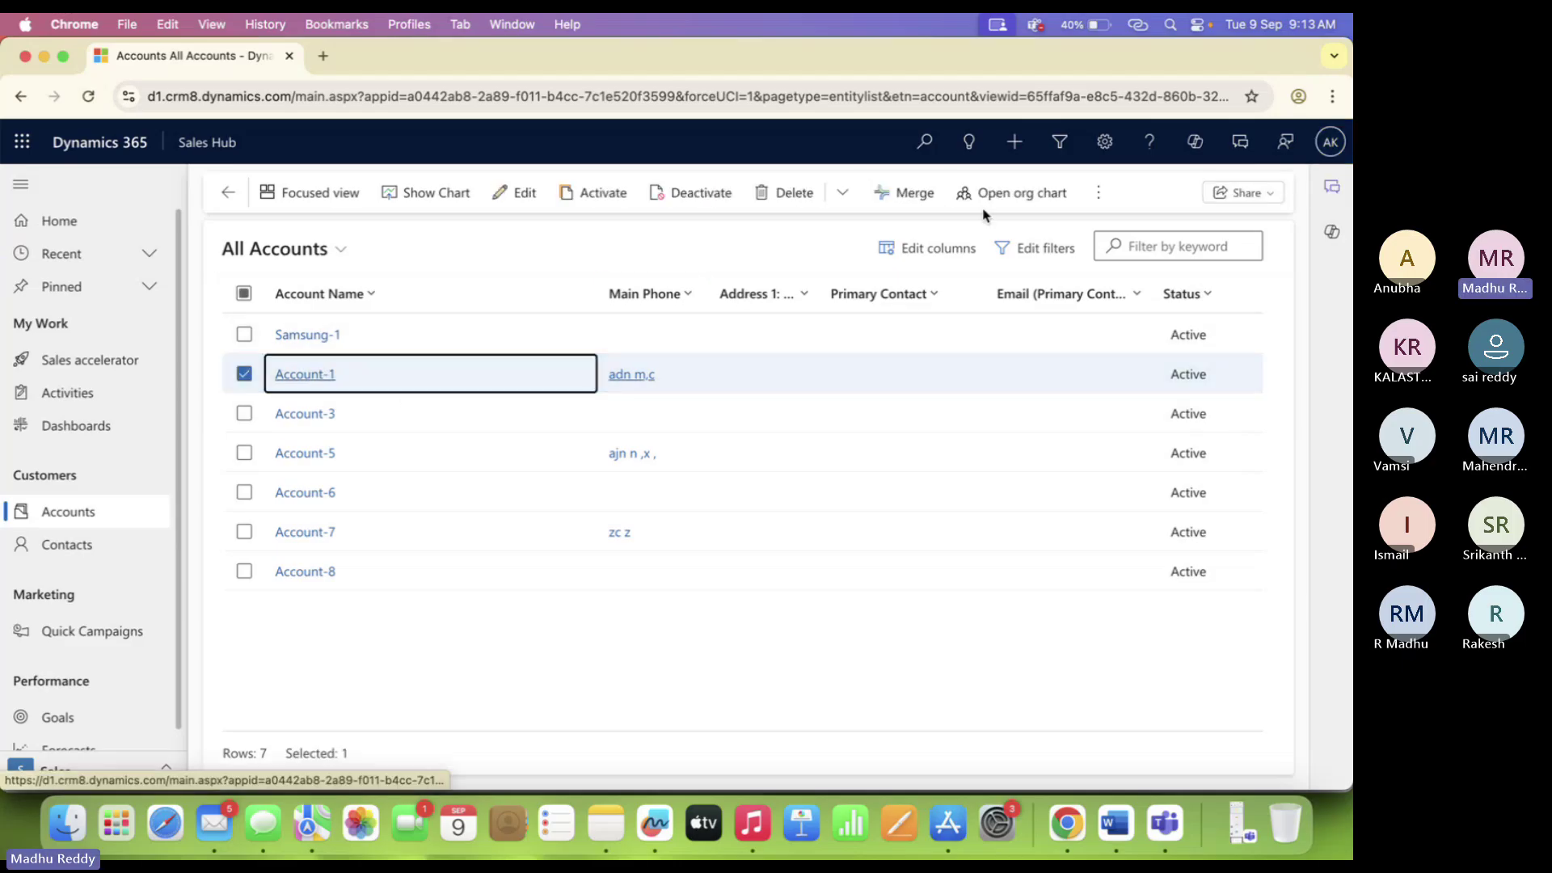
left_click(1098, 194)
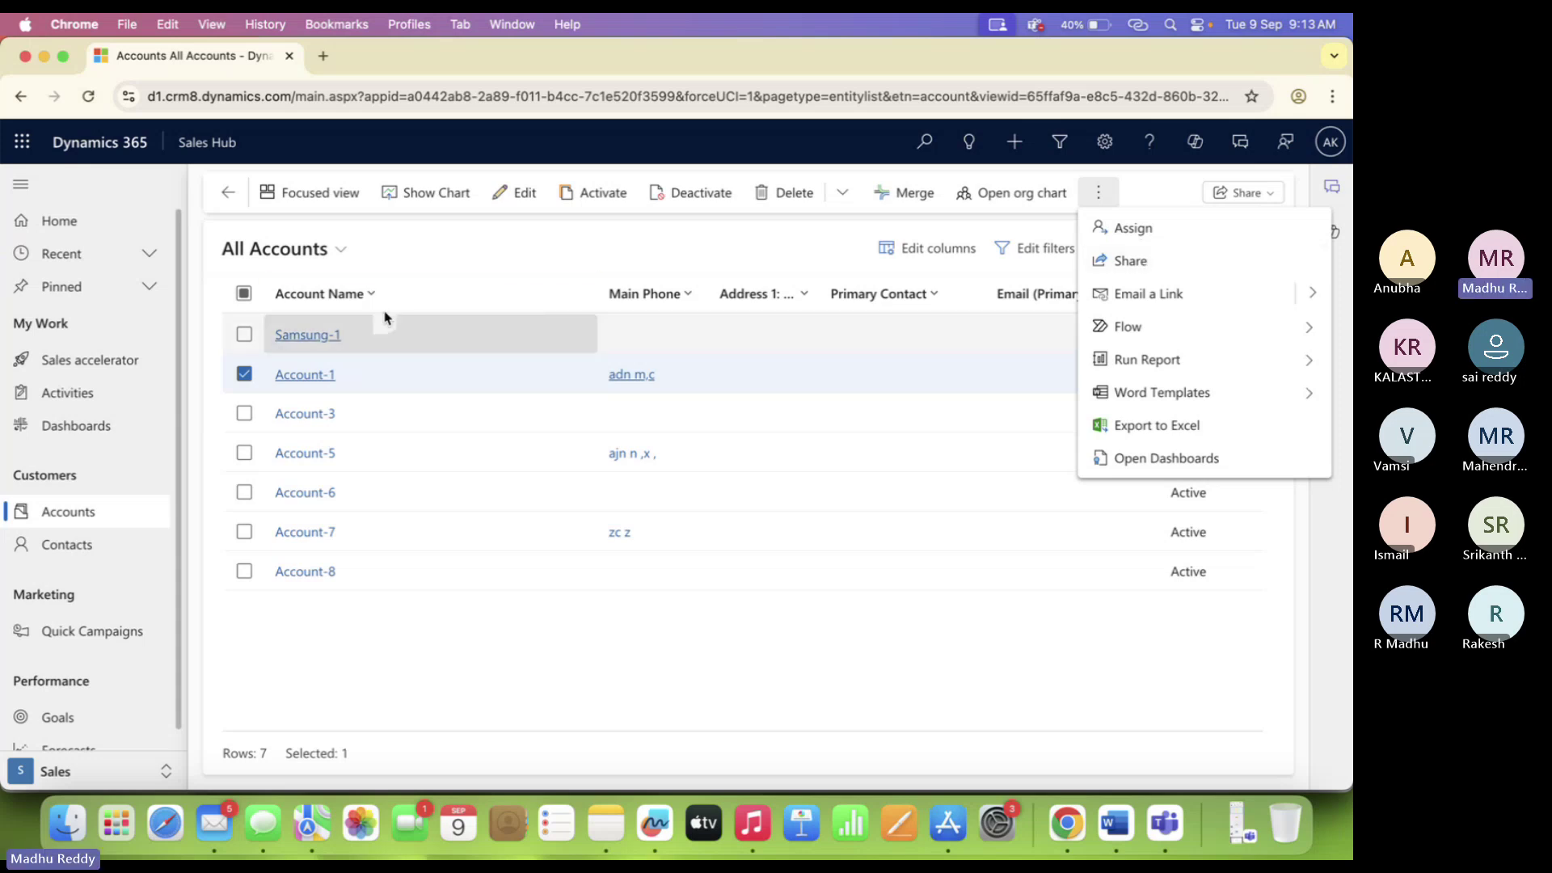
left_click(517, 248)
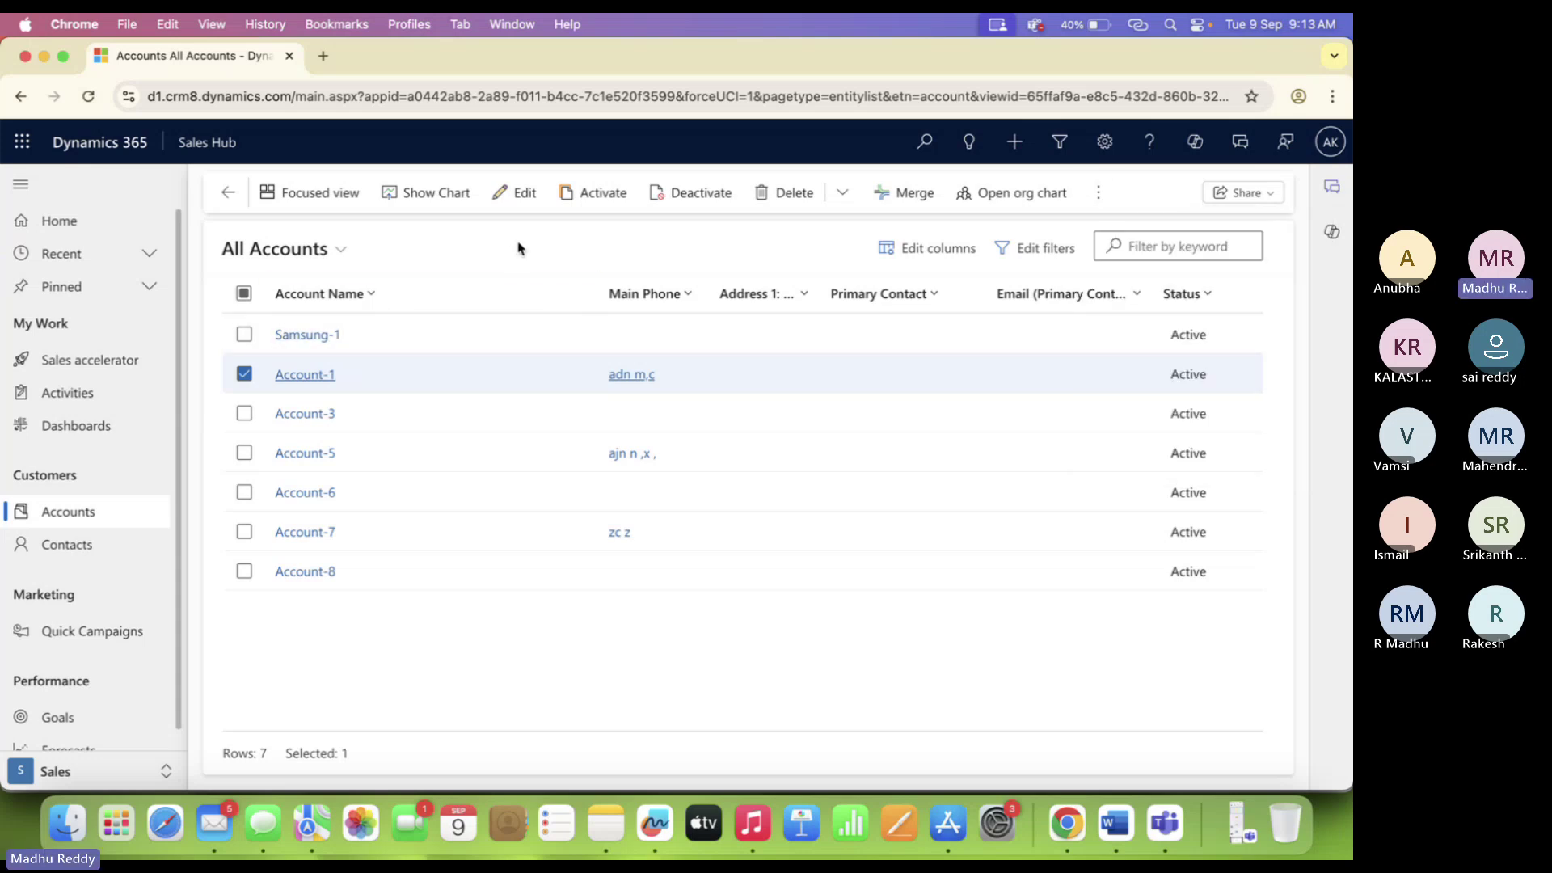
In the Admin Login profile, set the Training Role's Share privilege on Account to Business Unit, save and review the Account privileges.
left_click(1298, 96)
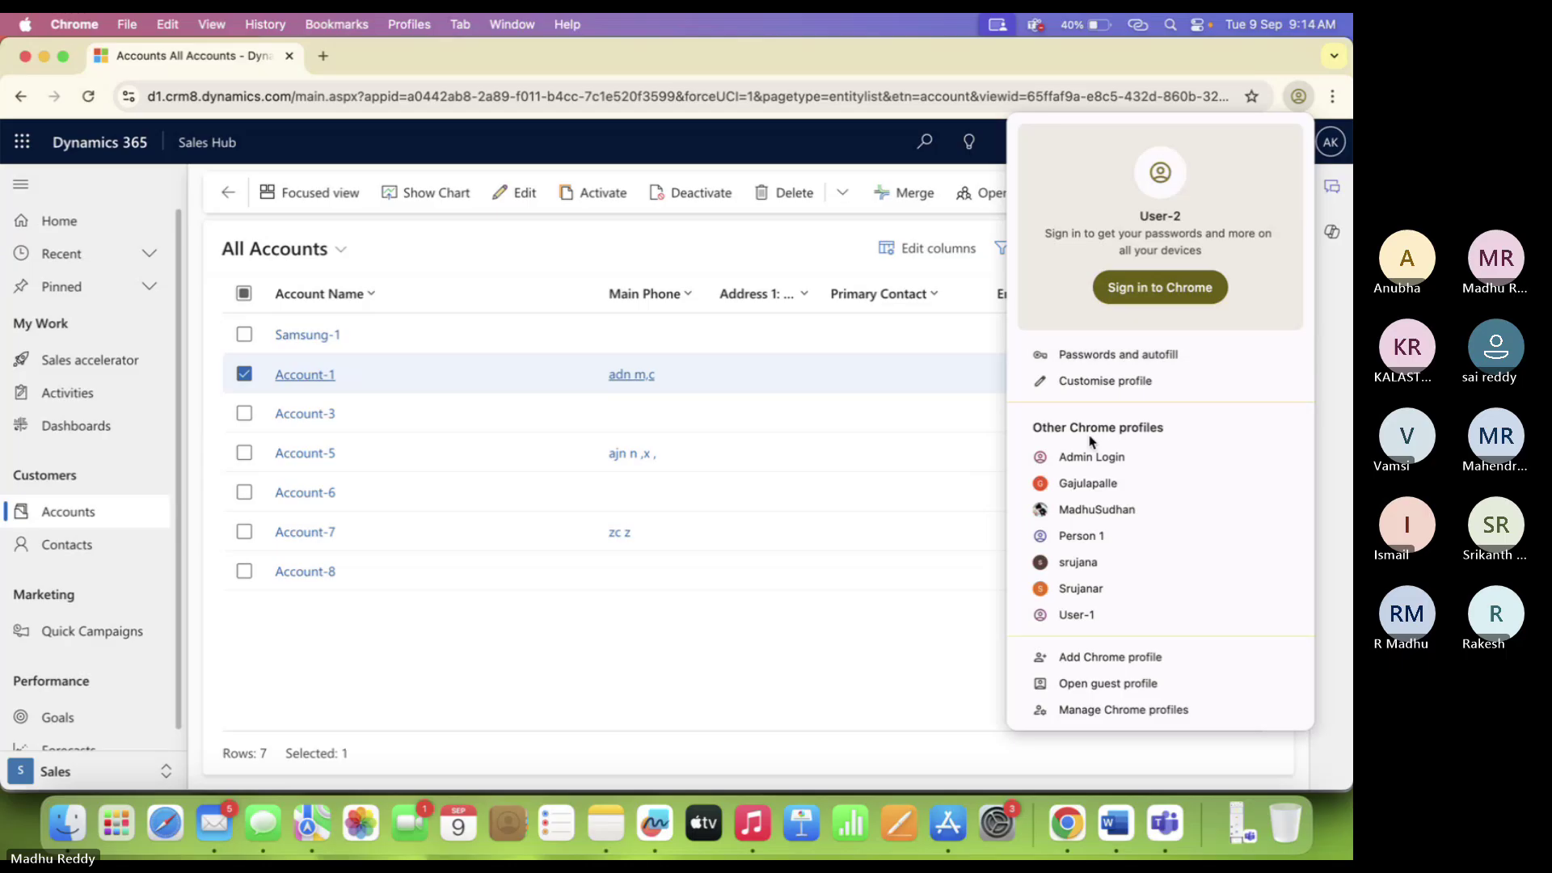
left_click(1091, 457)
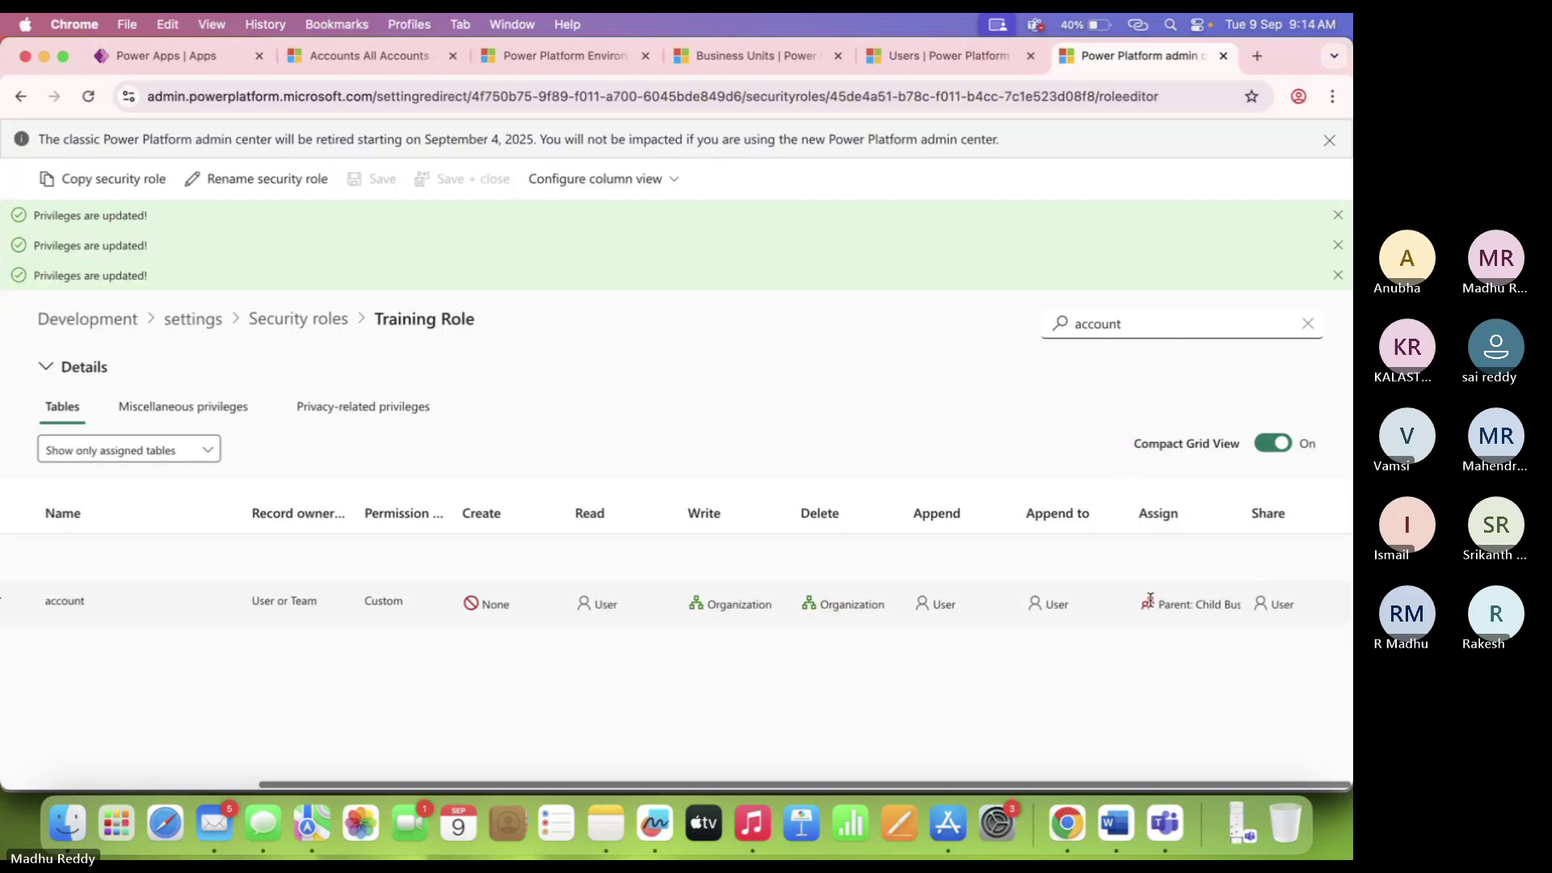
left_click(1301, 608)
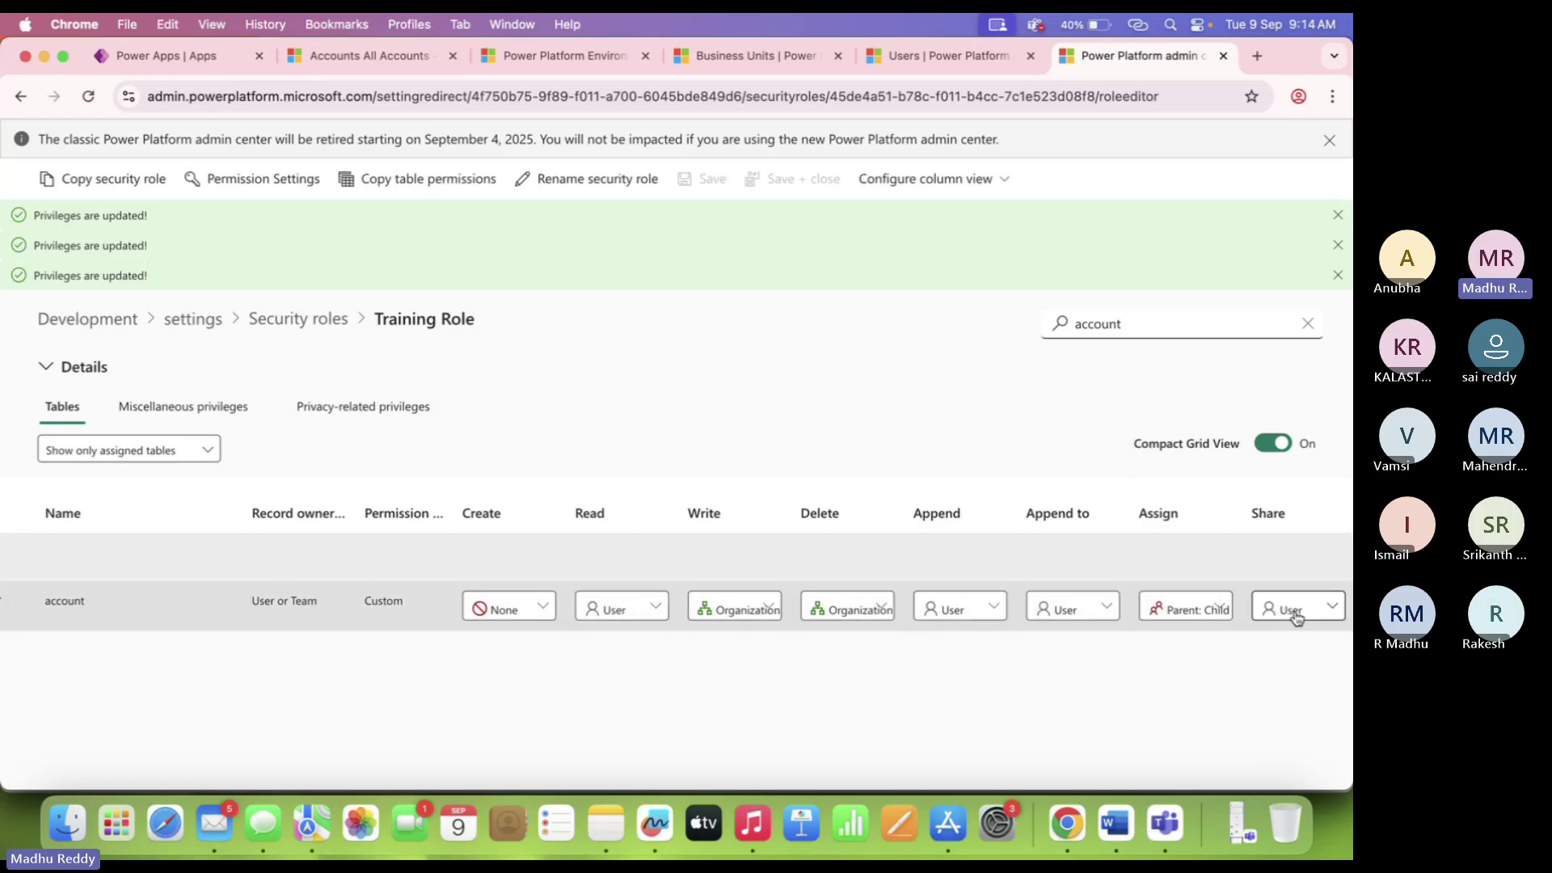
left_click(1296, 612)
left_click(1238, 543)
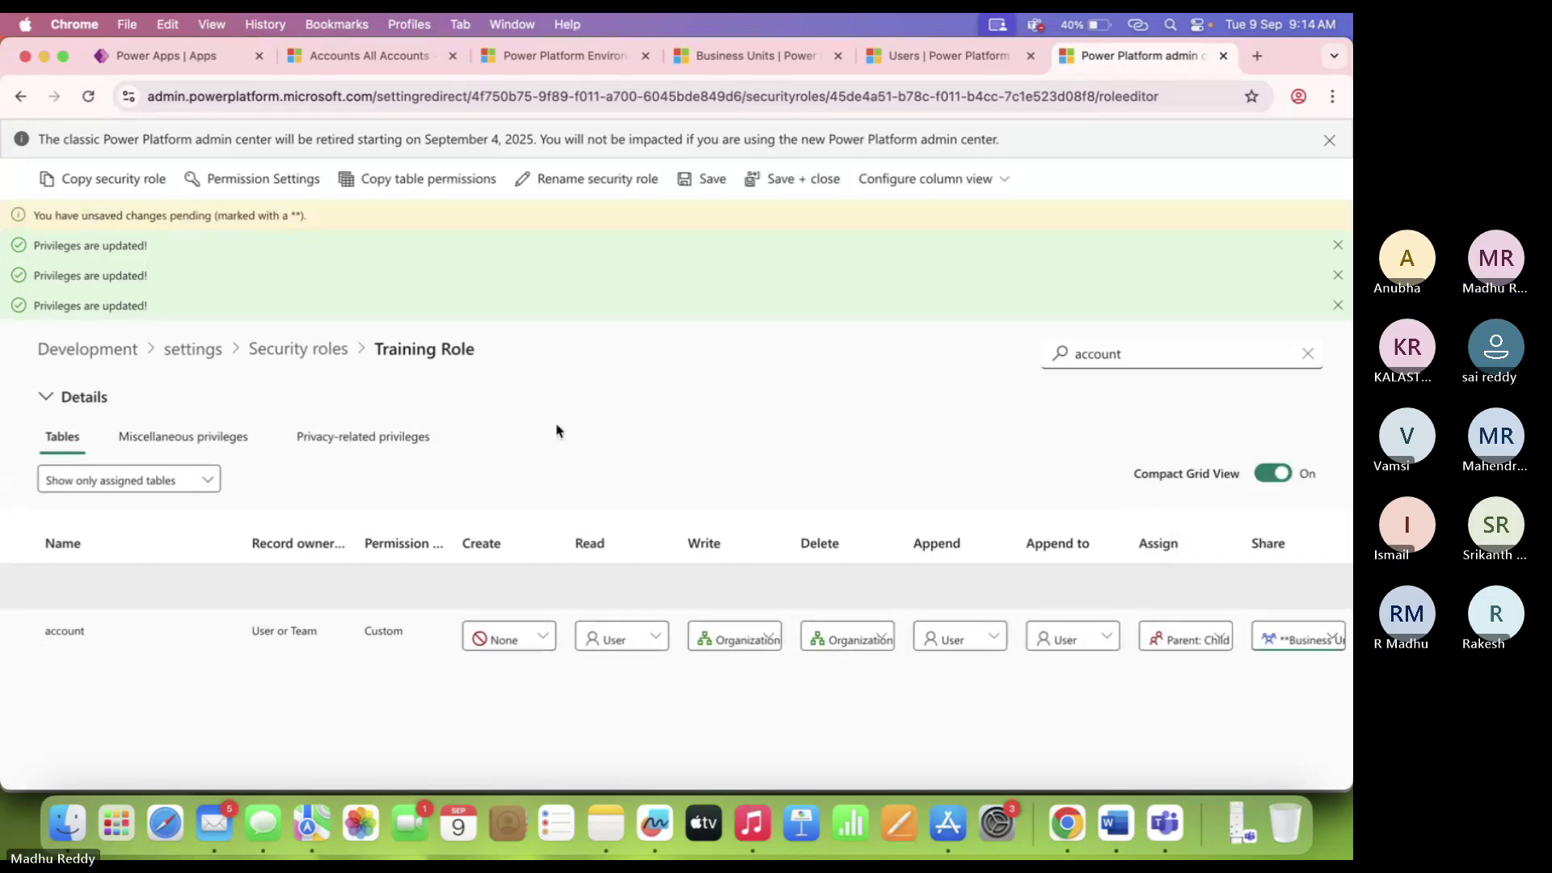
left_click(719, 180)
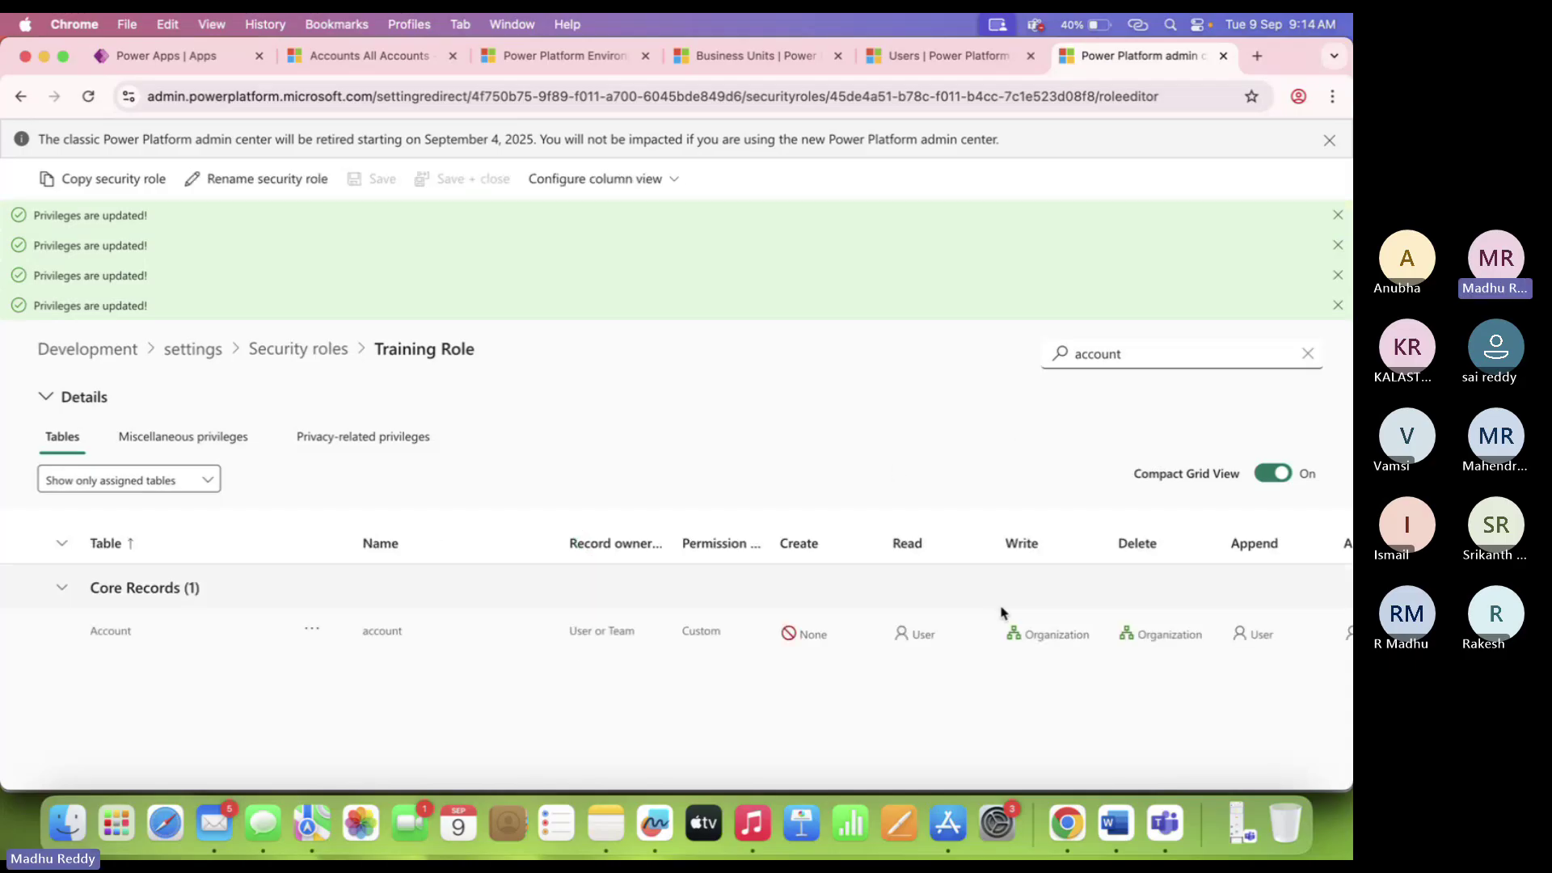
scroll(1002, 613, "right", 3)
scroll(1133, 644, "right", 2)
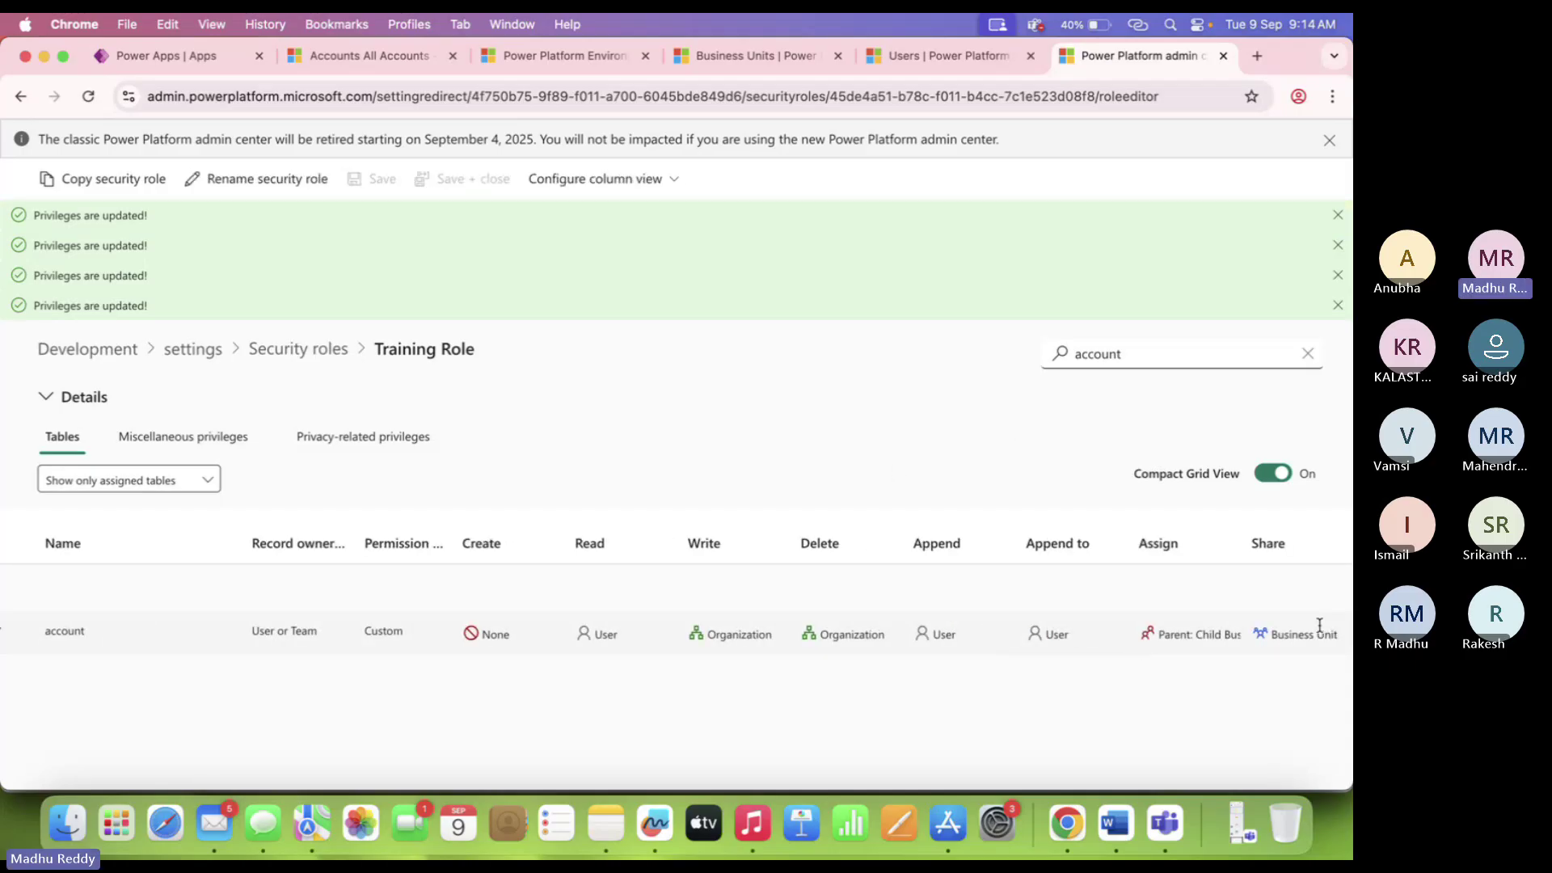
Check the users' business units, switch to the User-1 profile, reload and open Account-4, dismiss the permissions message and check its available commands for Share.
left_click(930, 64)
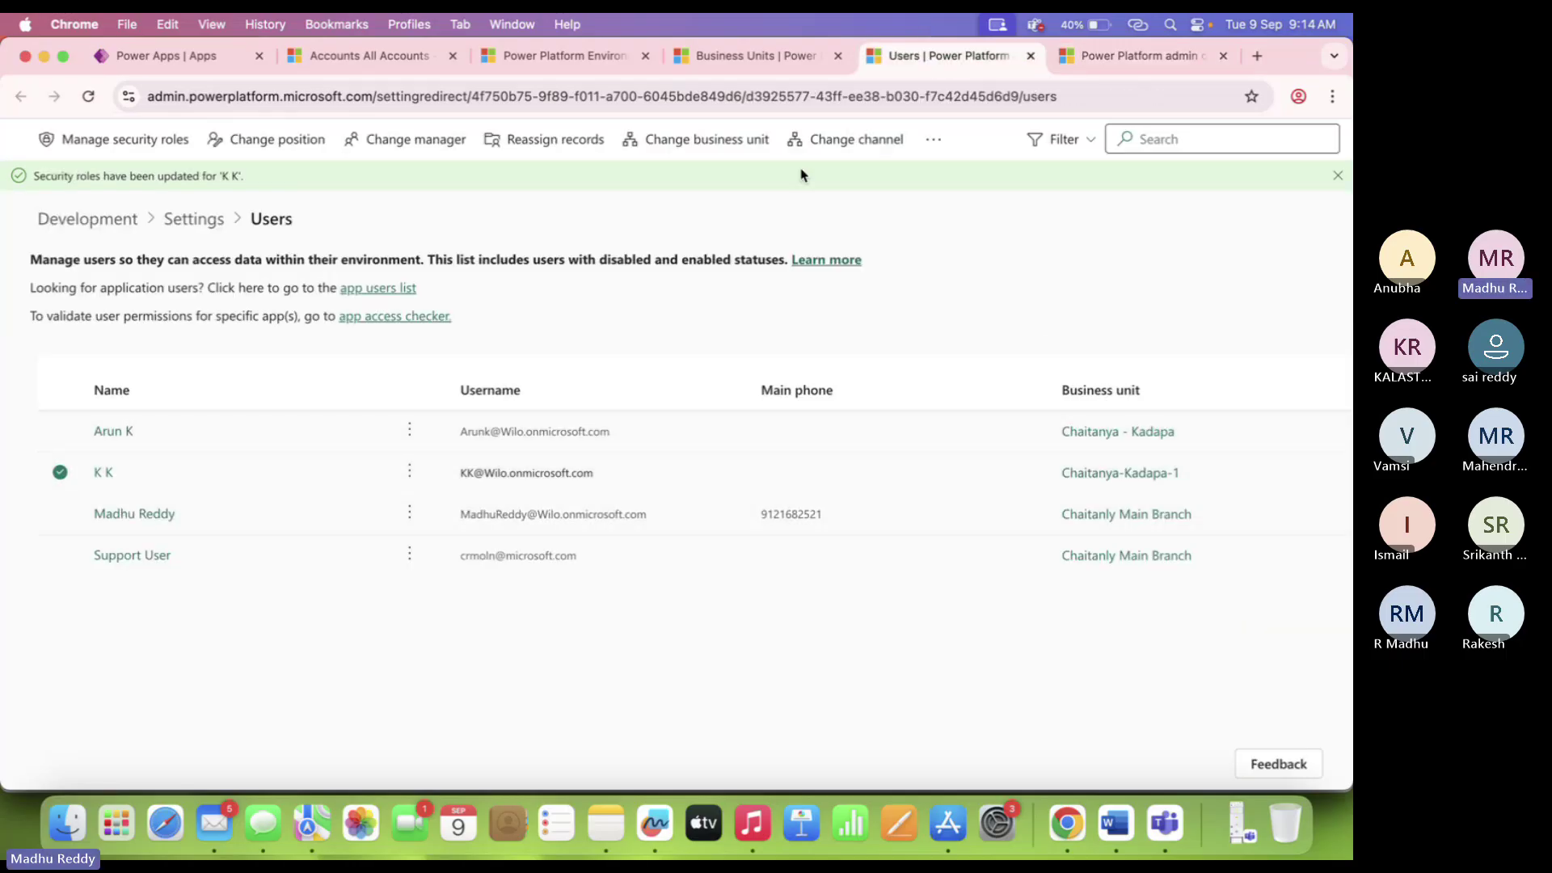
left_click(1299, 97)
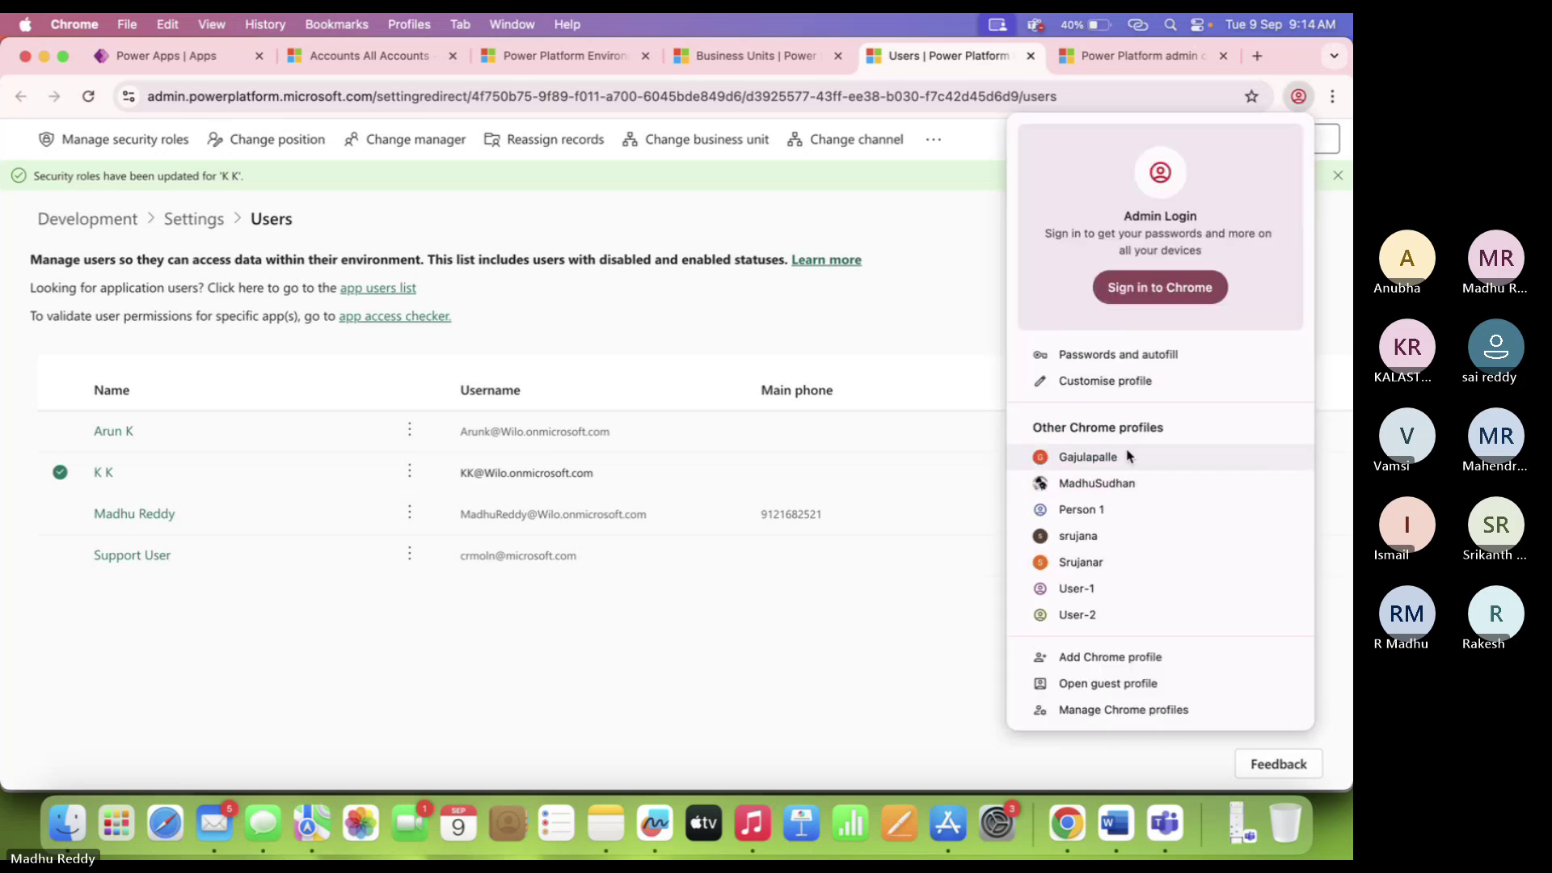
left_click(1108, 590)
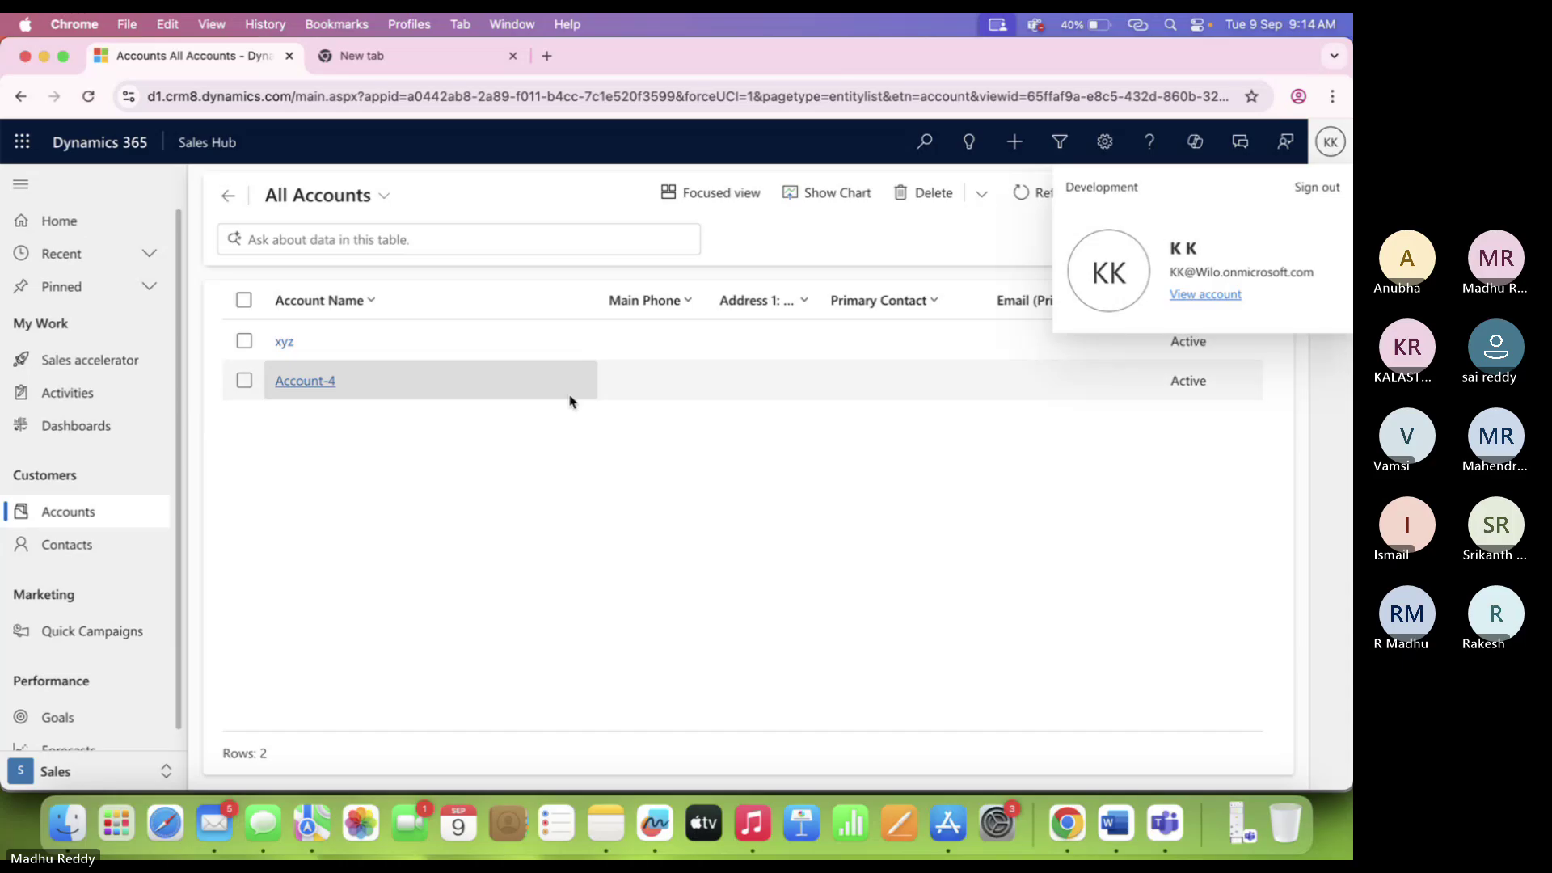
left_click(88, 96)
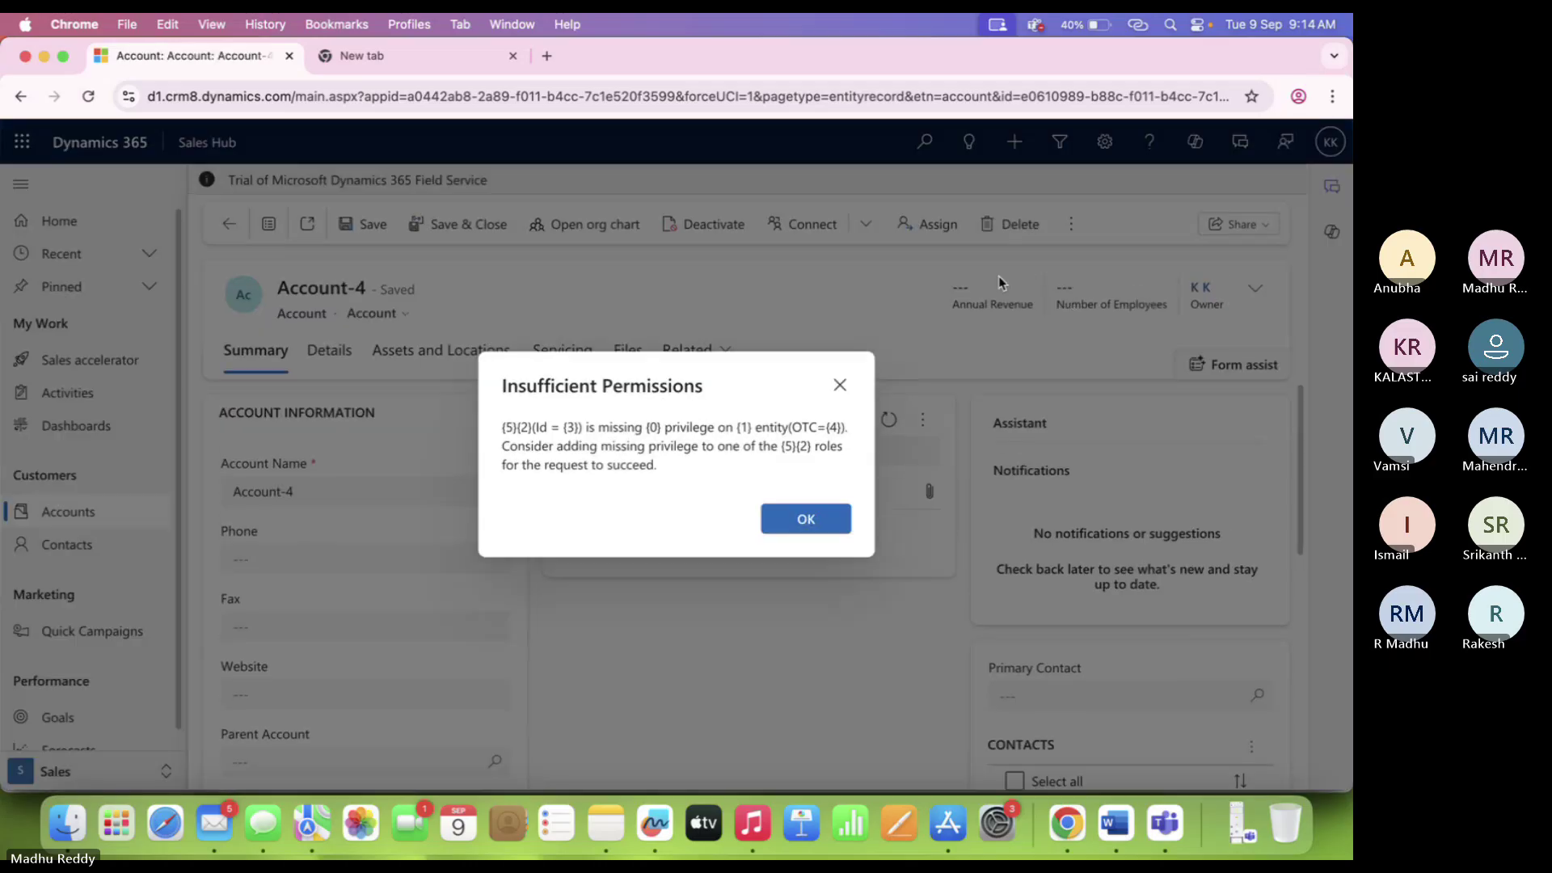
left_click(835, 521)
left_click(1059, 231)
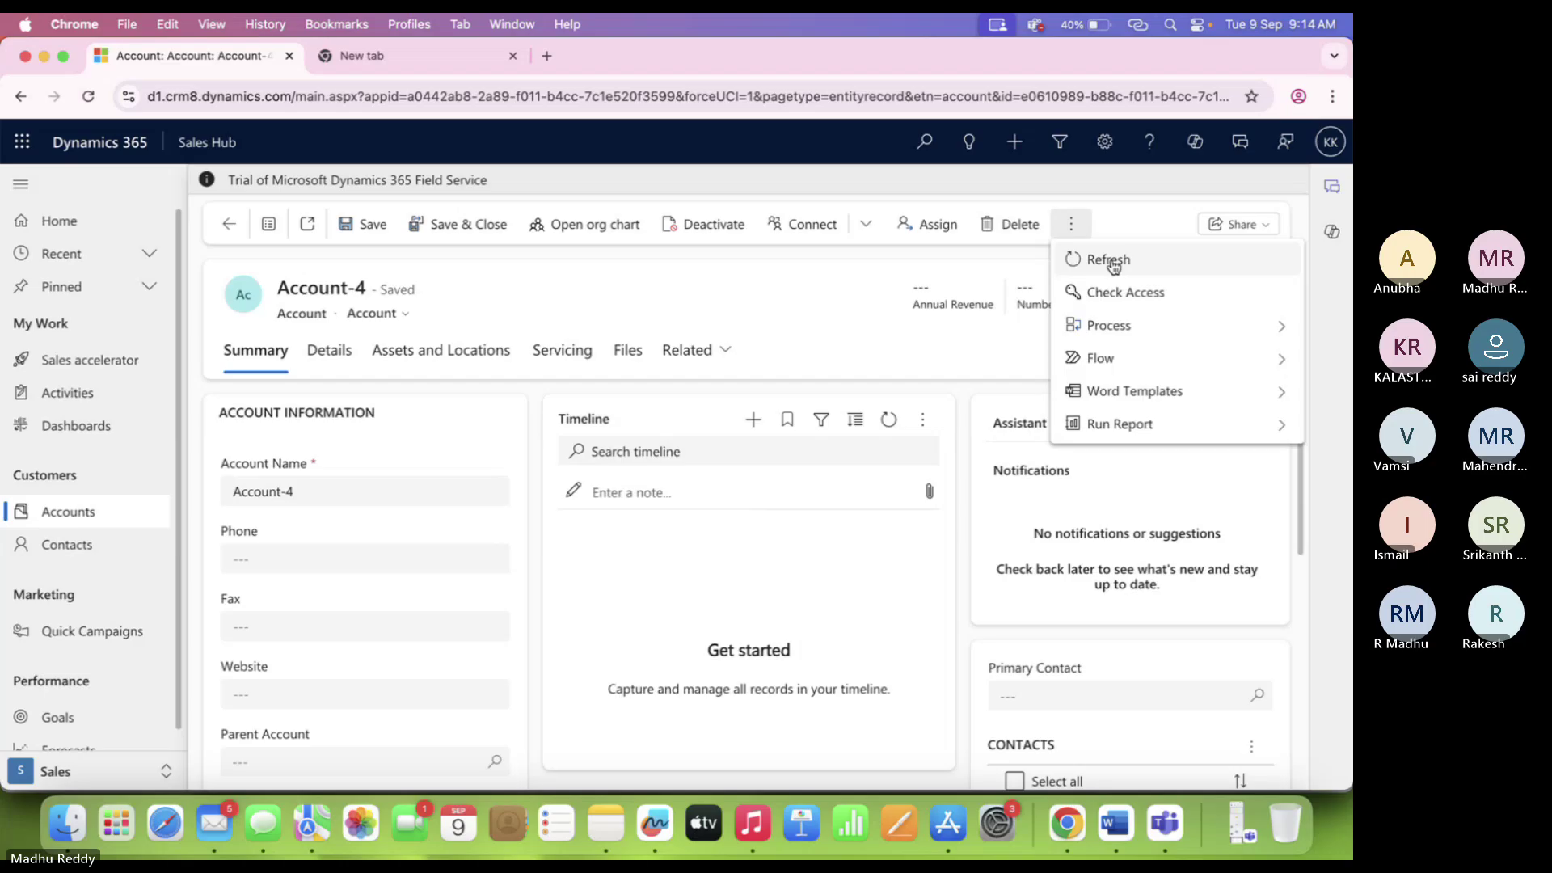
left_click(1109, 260)
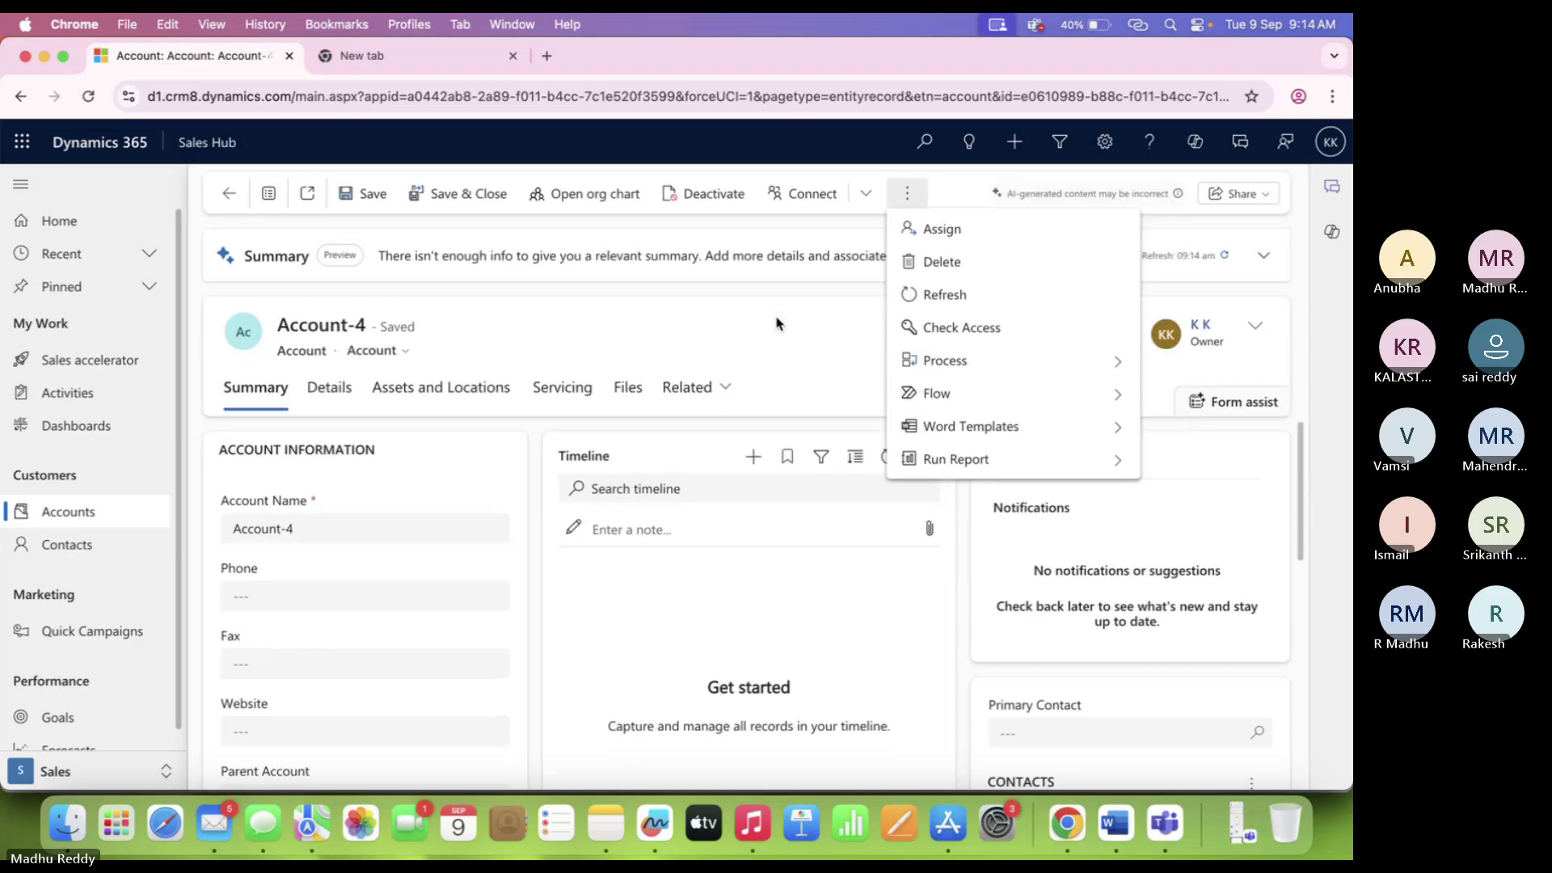
left_click(907, 199)
left_click(812, 324)
left_click(908, 202)
left_click(907, 202)
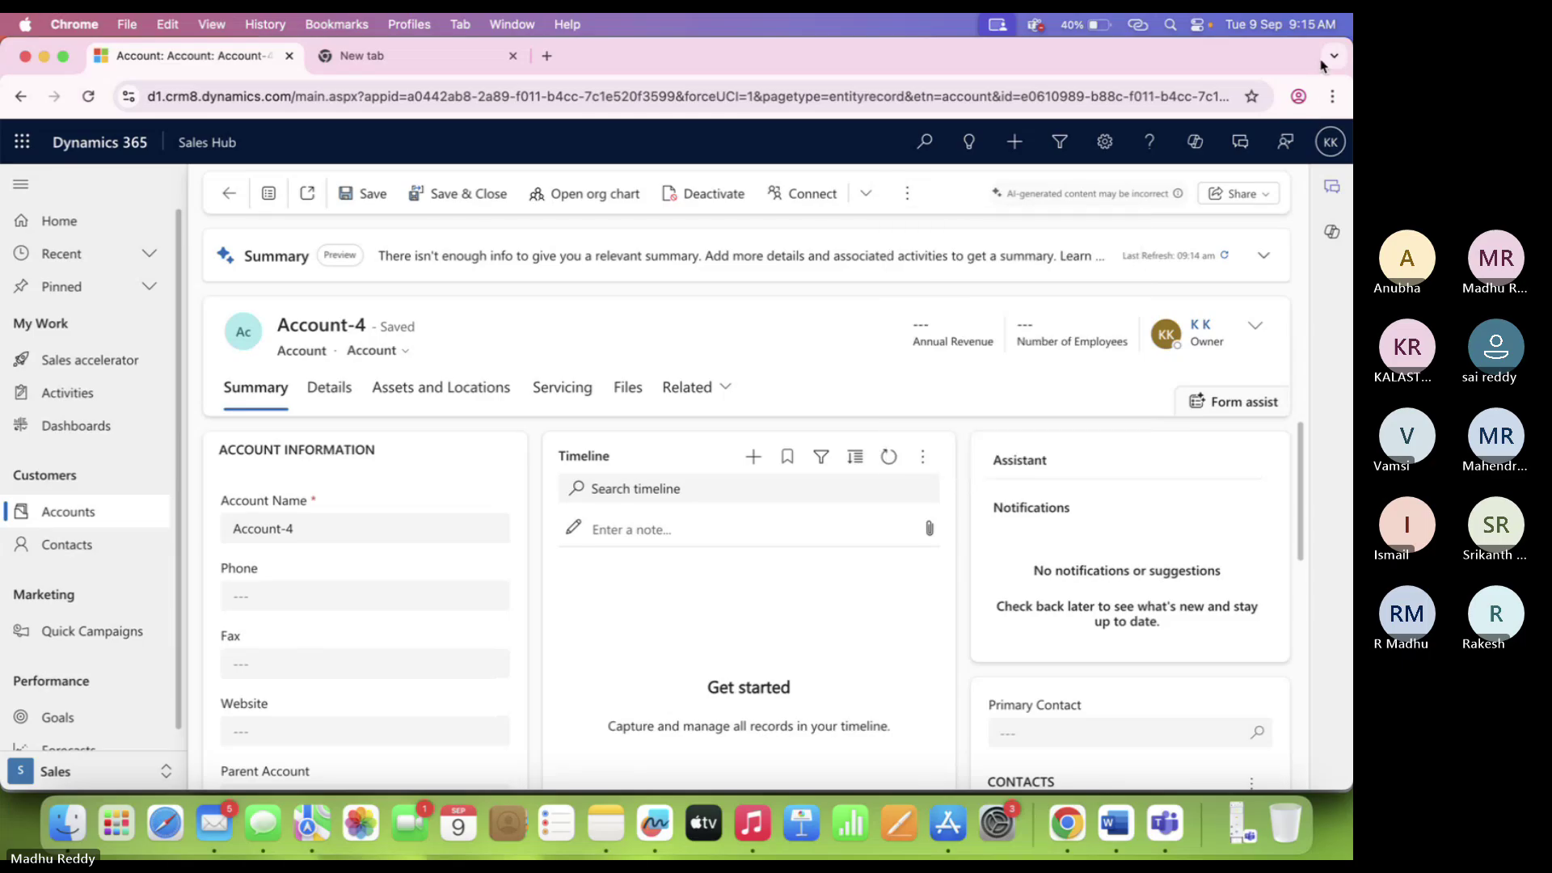
In the Admin Login profile's Users list, change the business unit of the User-1 profile's user to Chaitanya - Kadapa.
left_click(1296, 100)
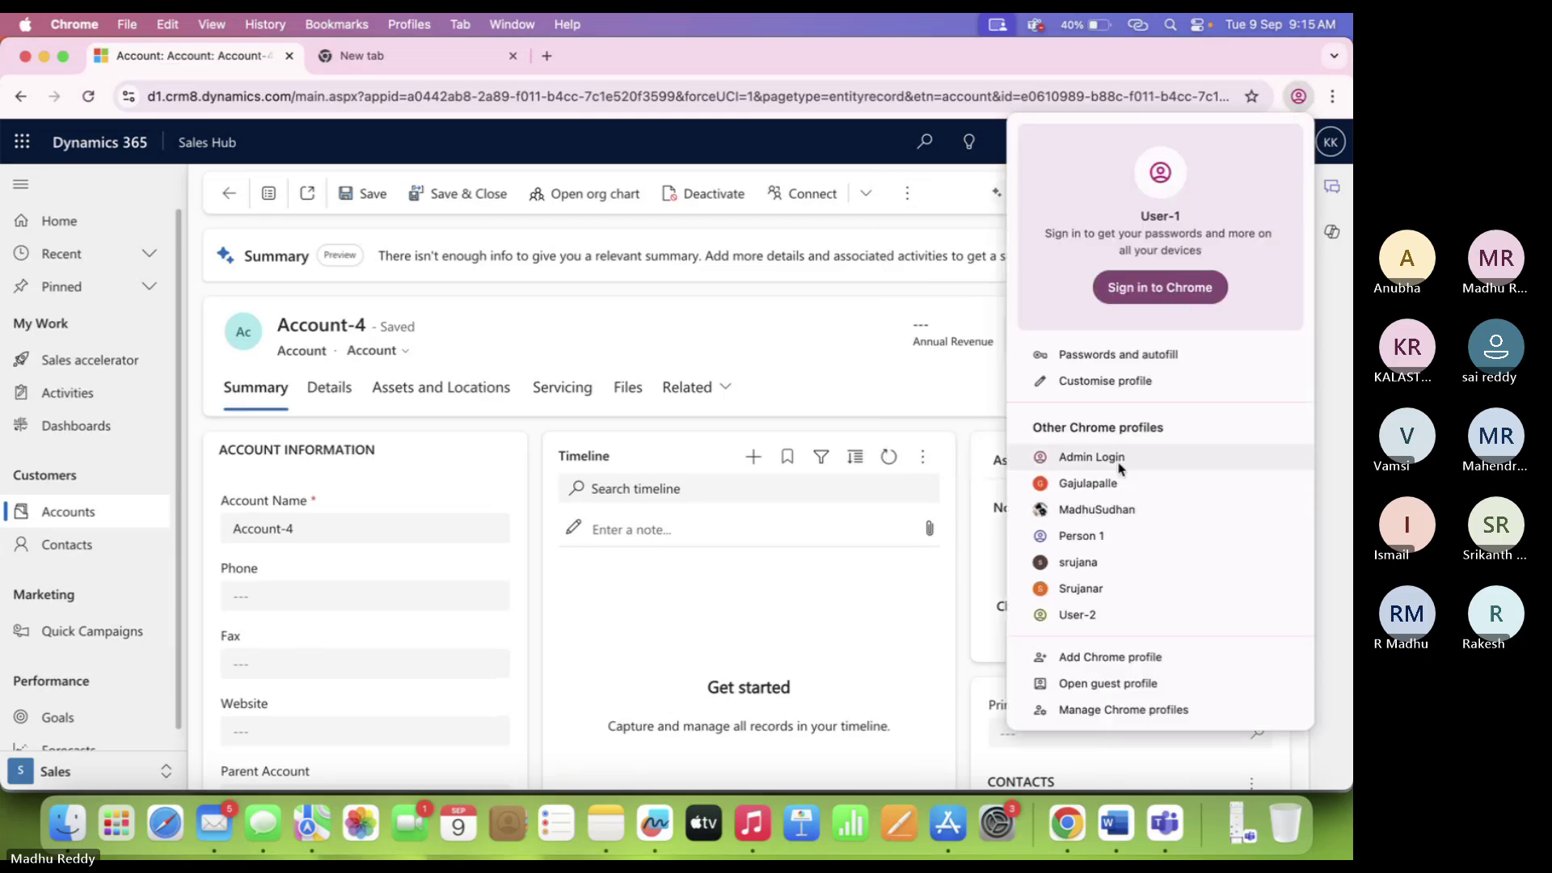
left_click(1091, 458)
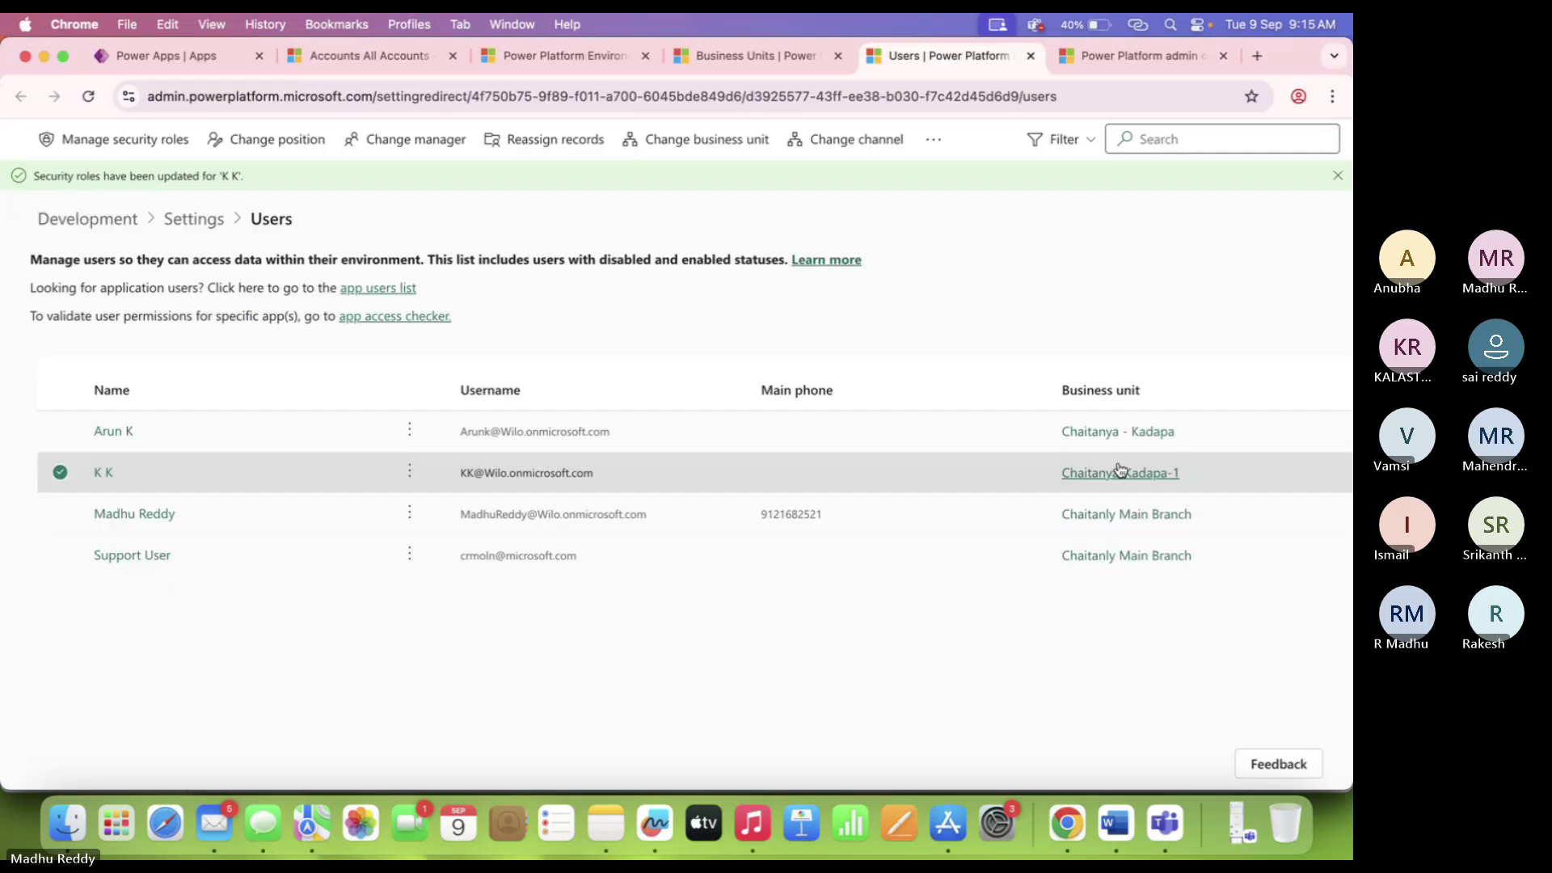
left_click(113, 432)
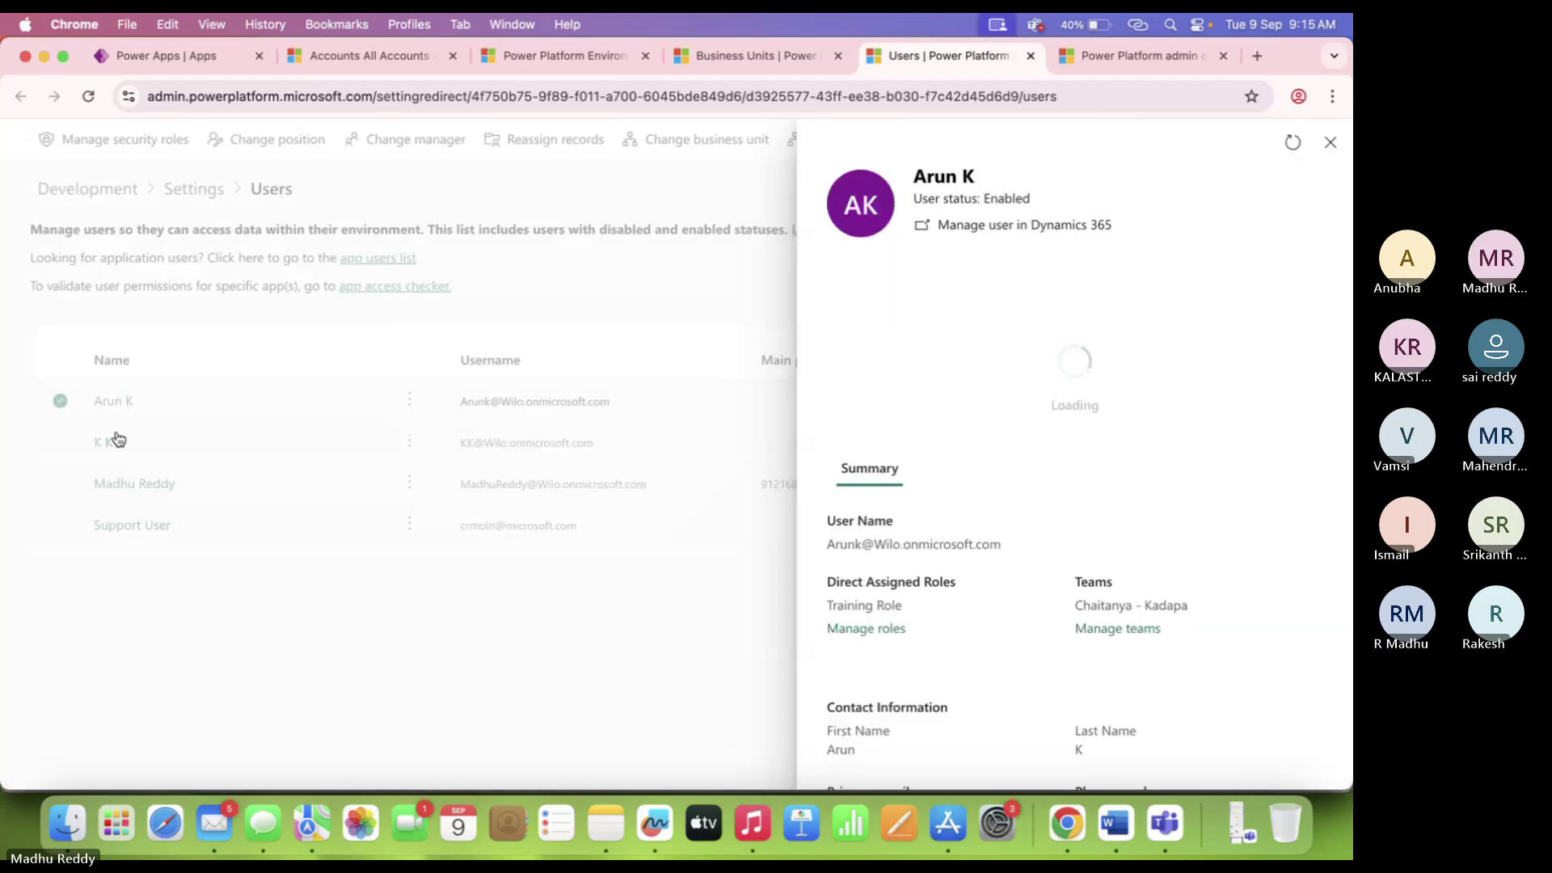
left_click(1331, 144)
left_click(176, 443)
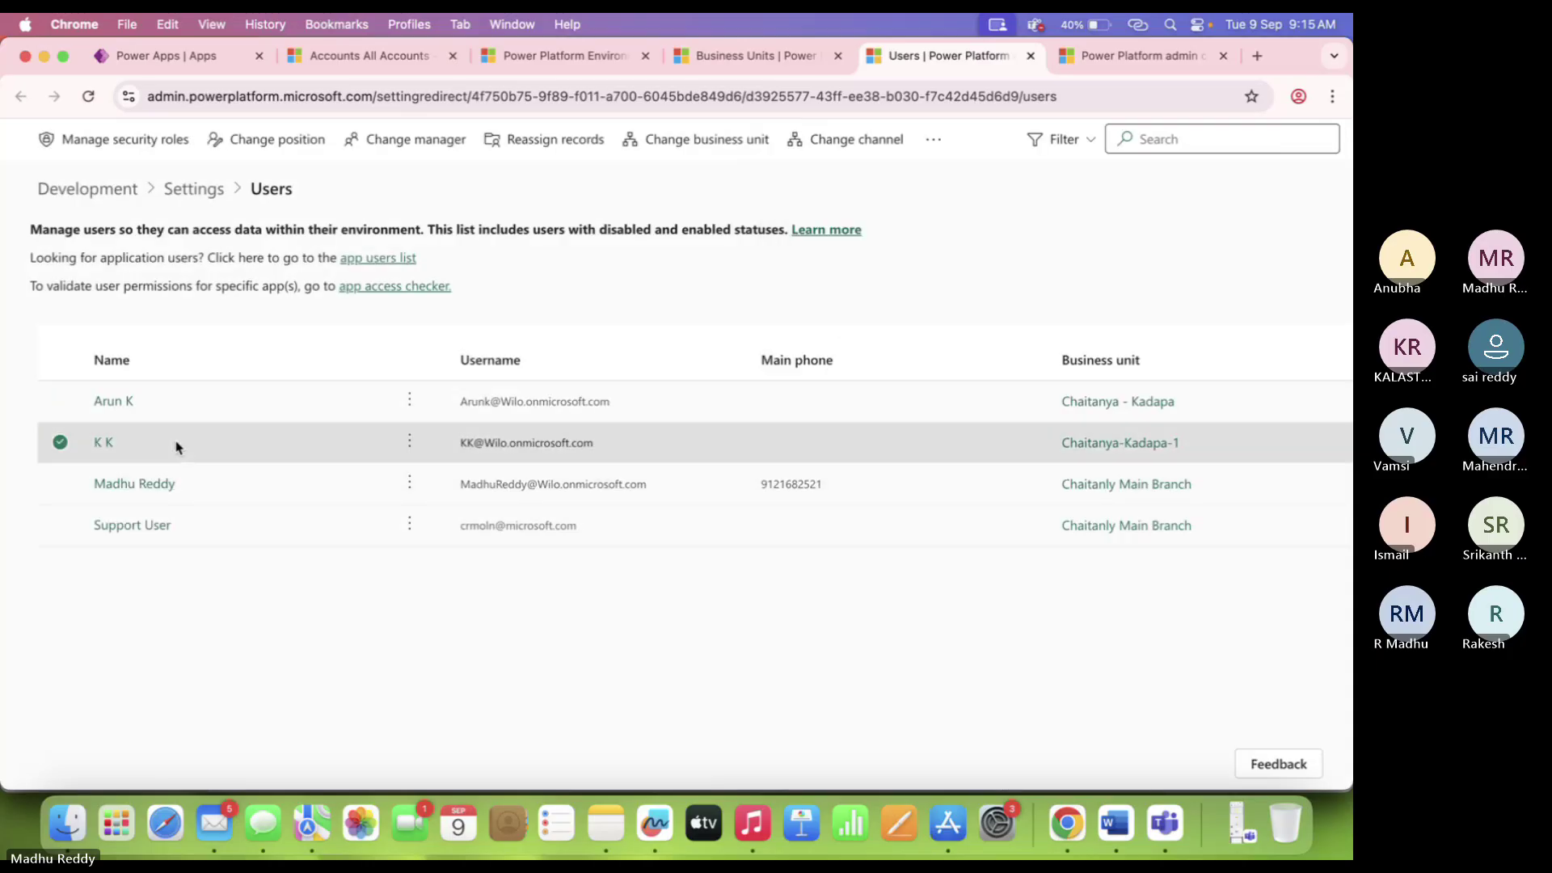
left_click(731, 140)
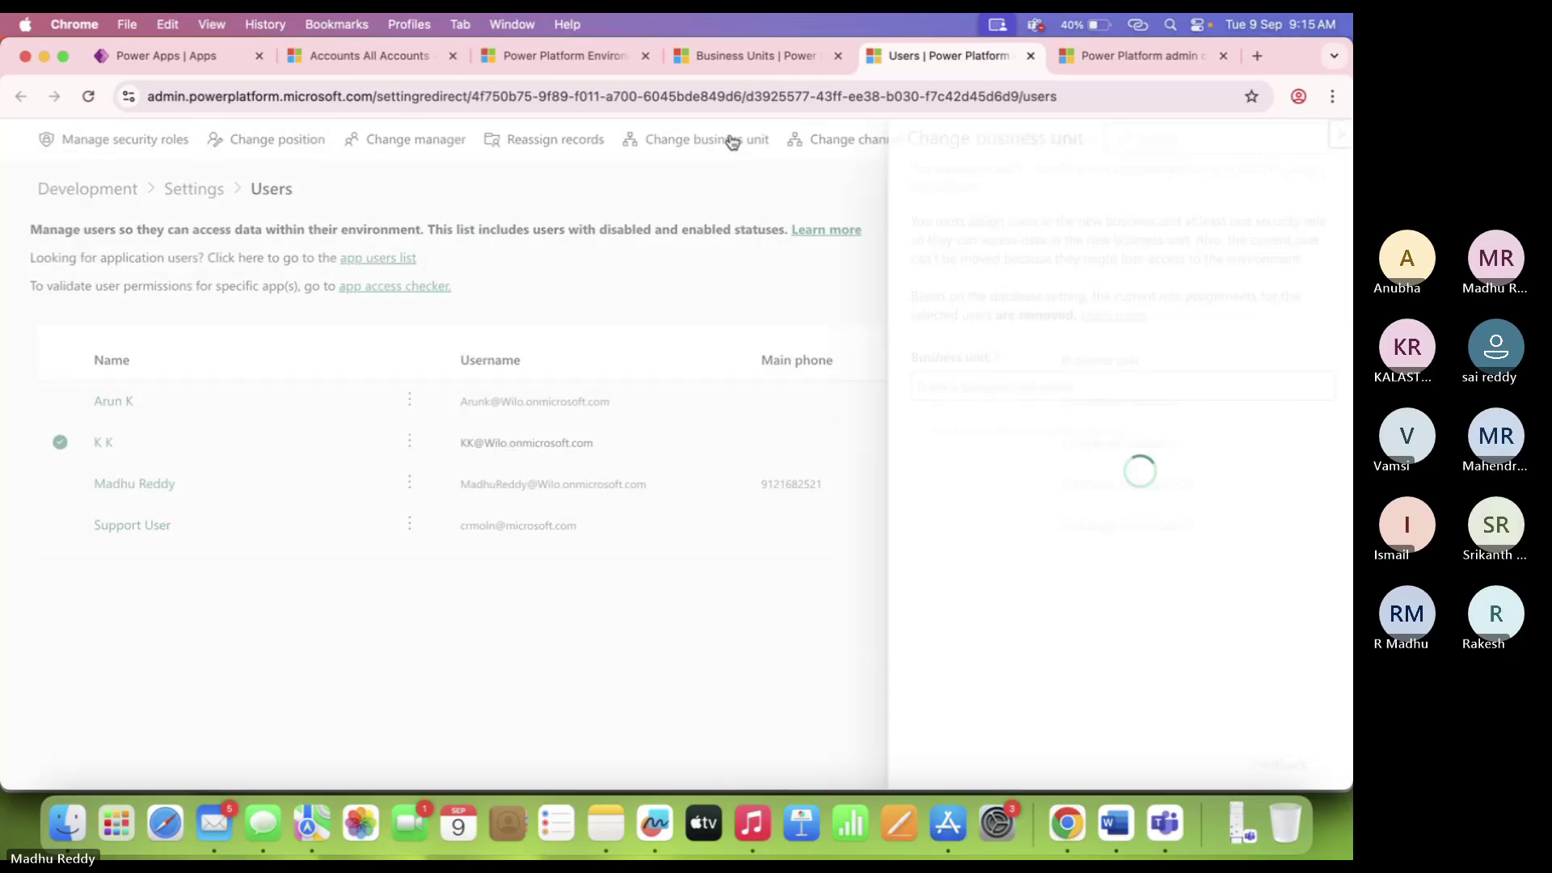
left_click(1098, 386)
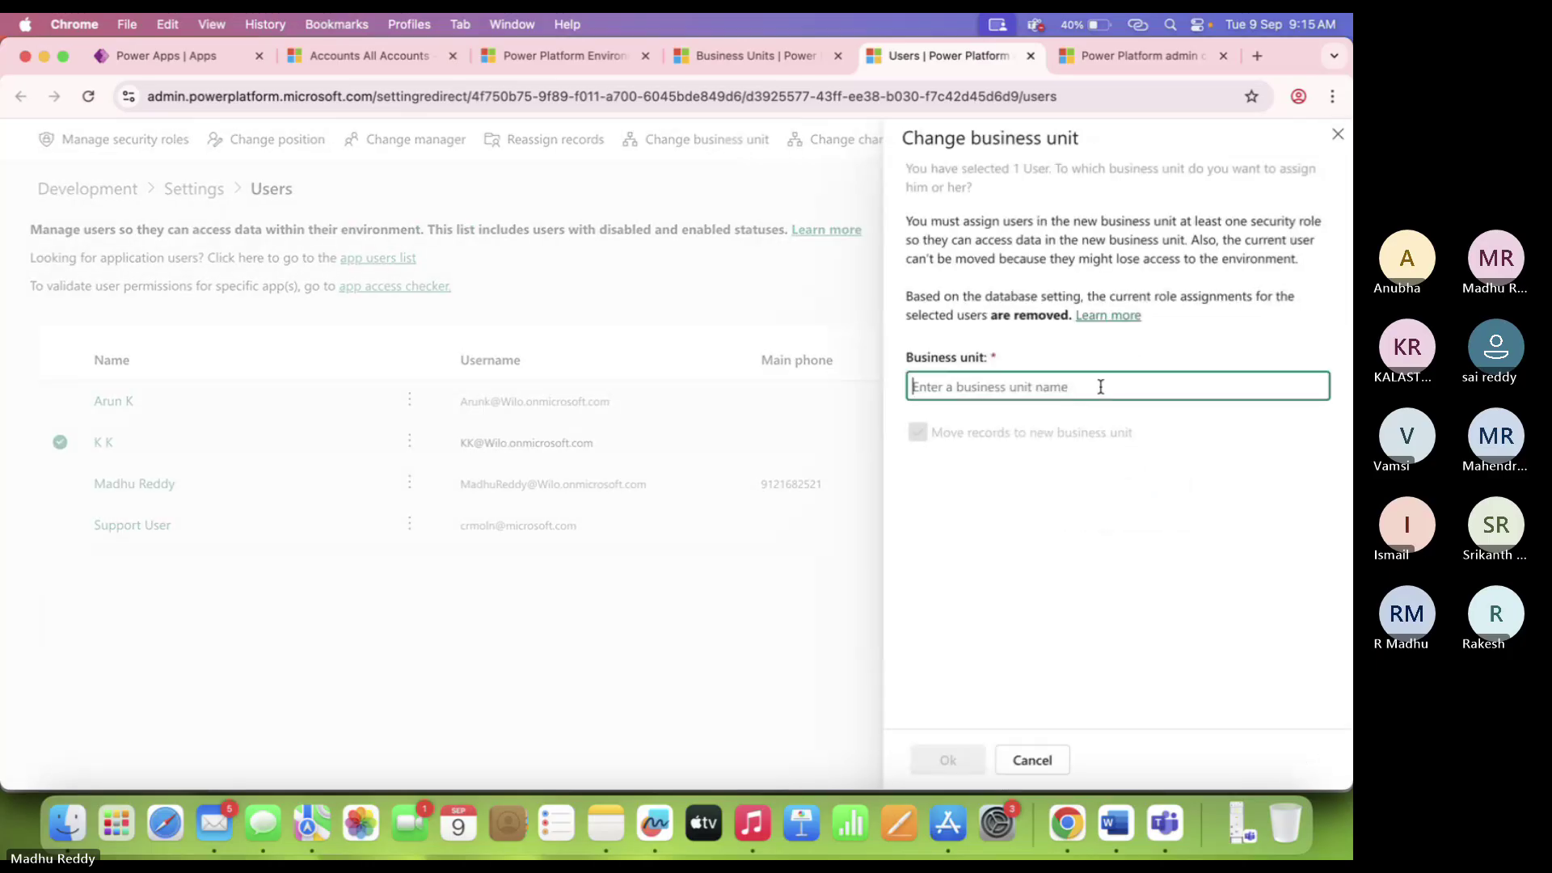
type("Chai")
left_click(1025, 478)
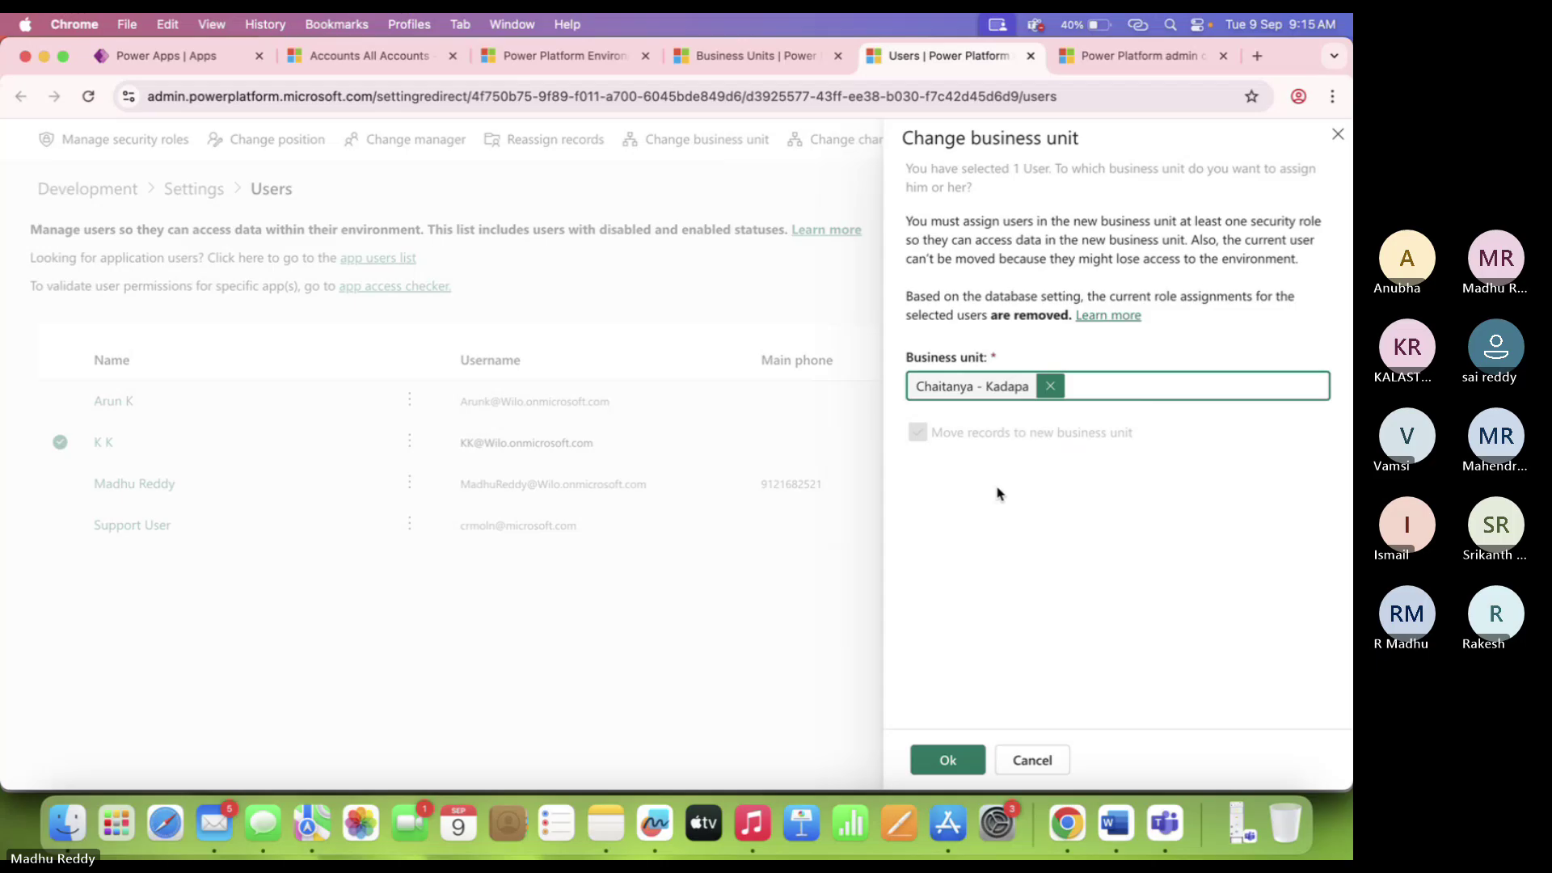
left_click(948, 760)
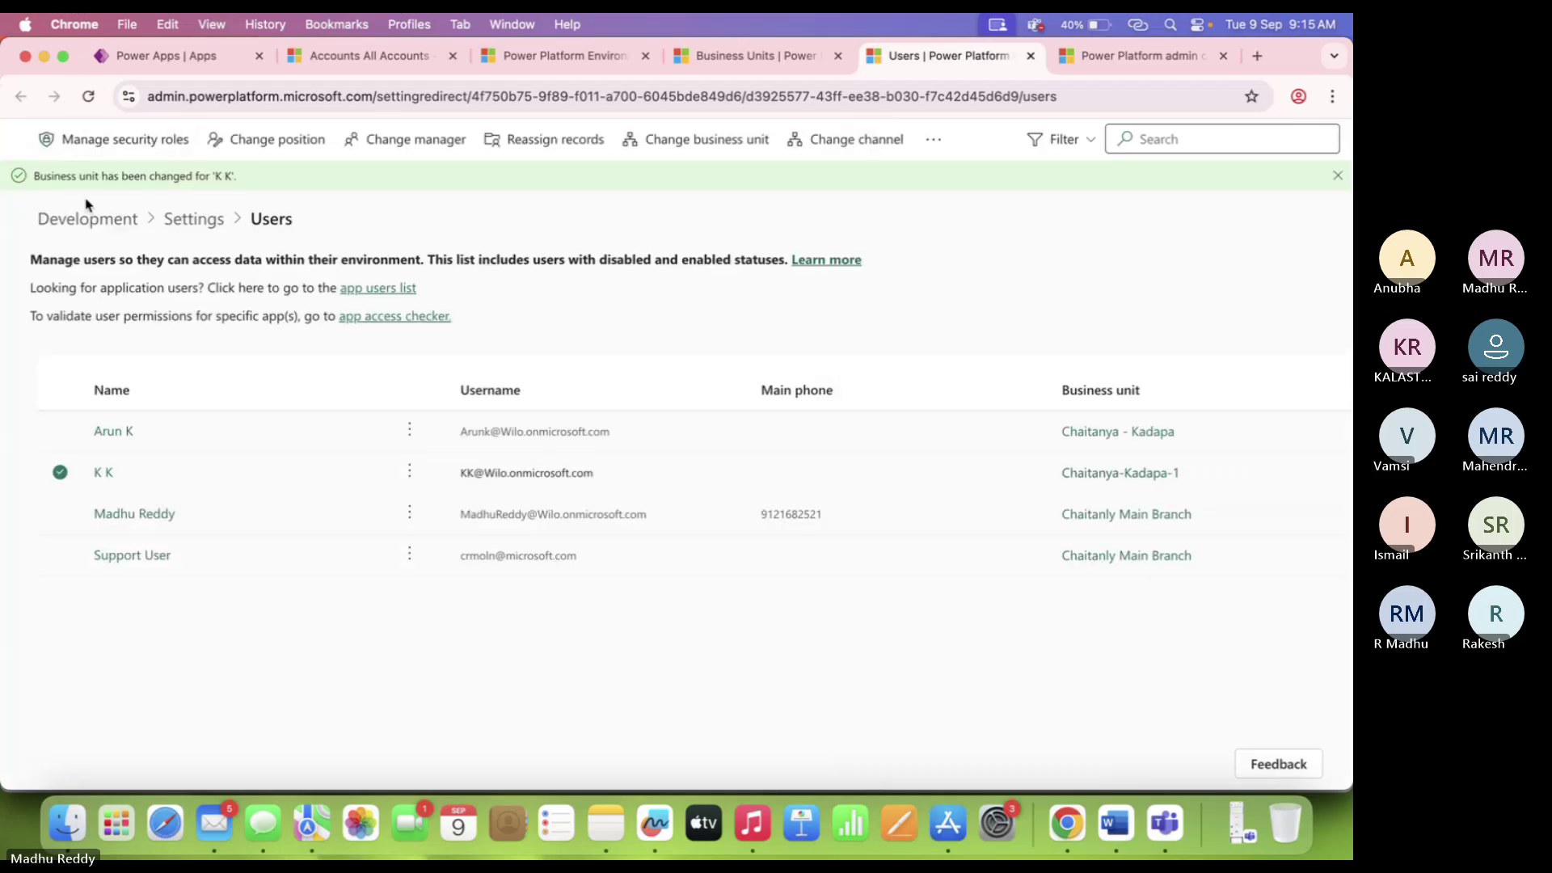
Assign only the Training Role to the user moved to Chaitanya - Kadapa, save the assignment and reload the Users list.
left_click(97, 154)
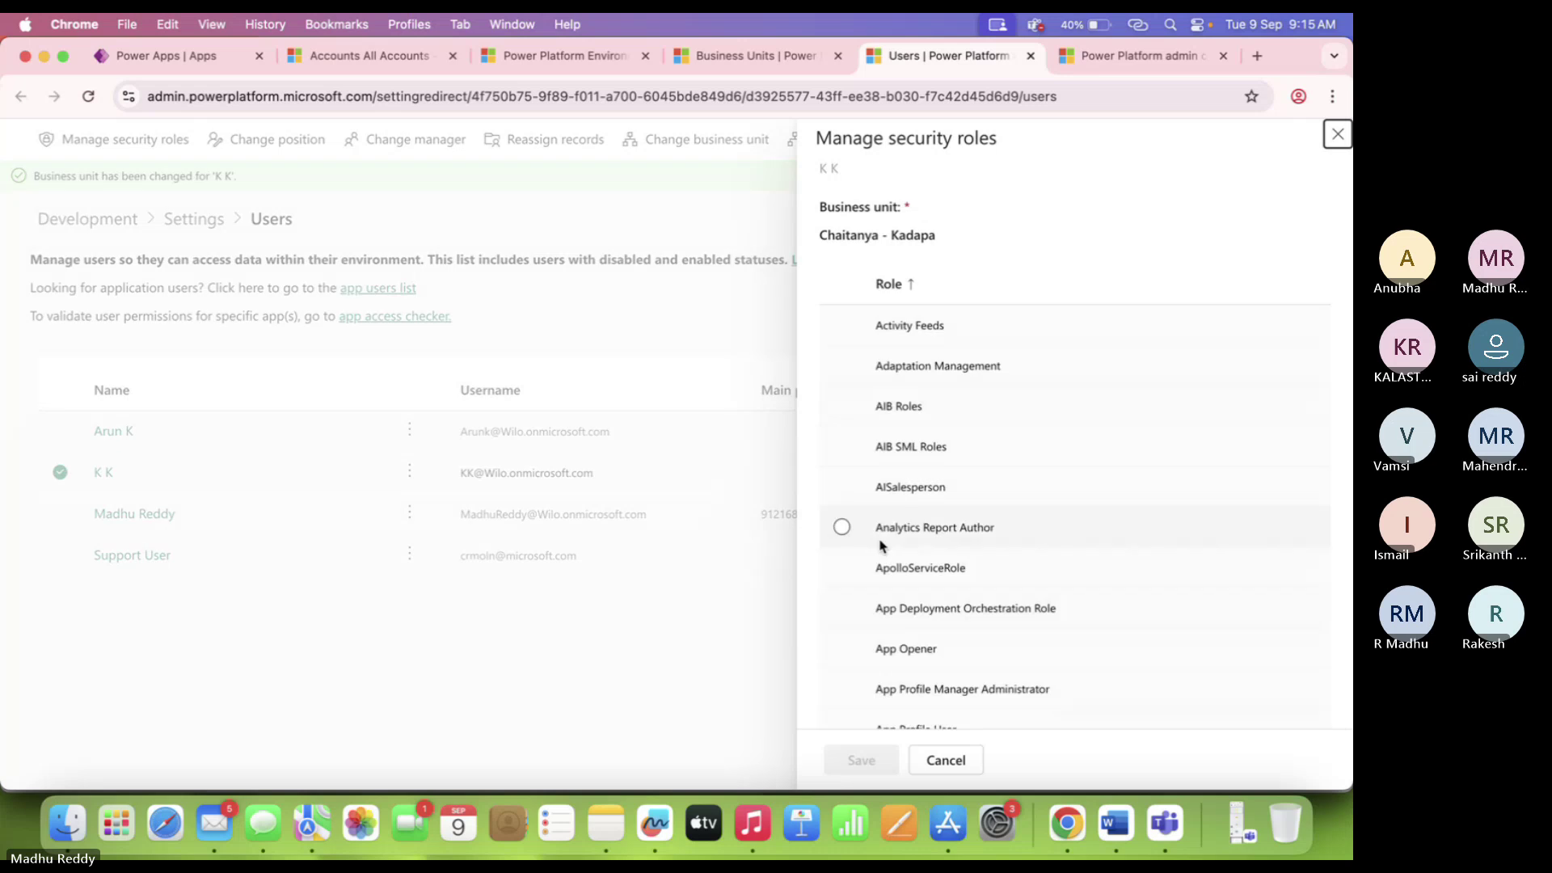
scroll(879, 544, "down", 10)
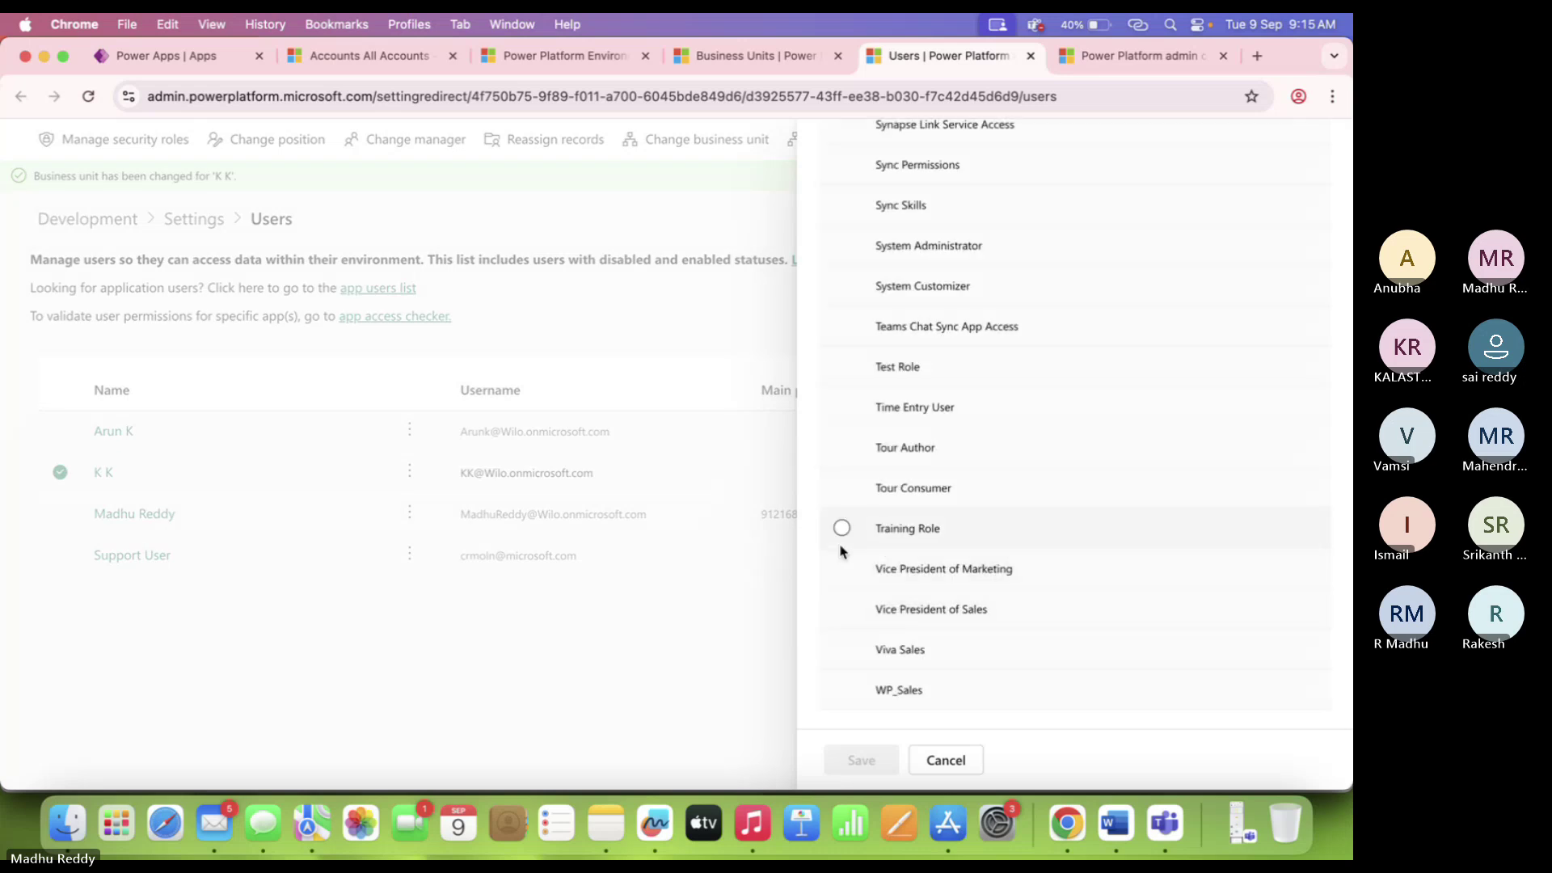
left_click(841, 540)
left_click(879, 769)
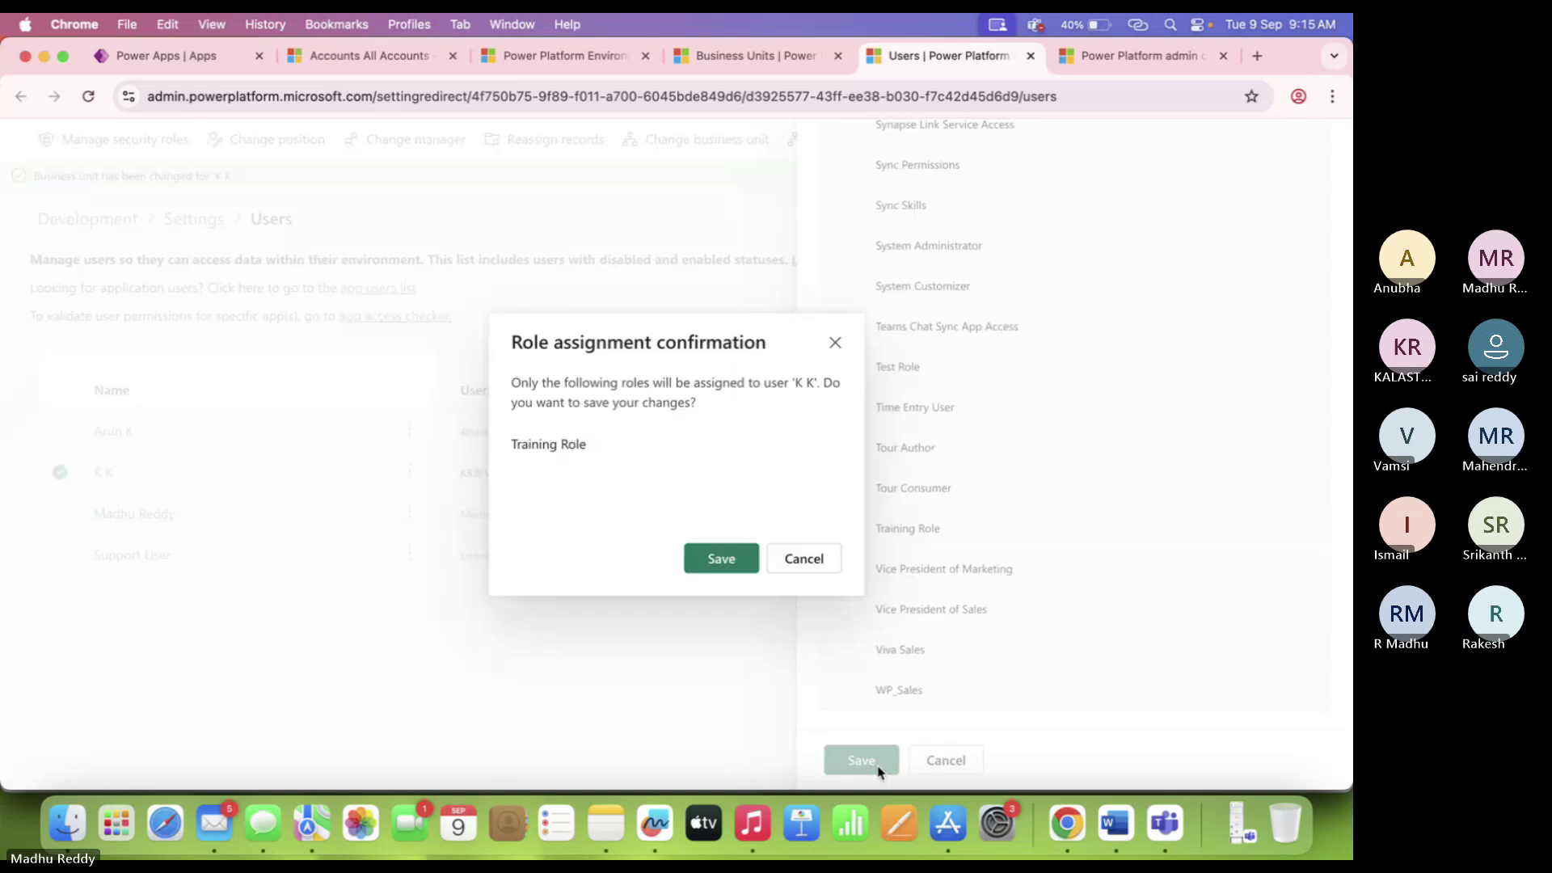
left_click(722, 558)
left_click(89, 96)
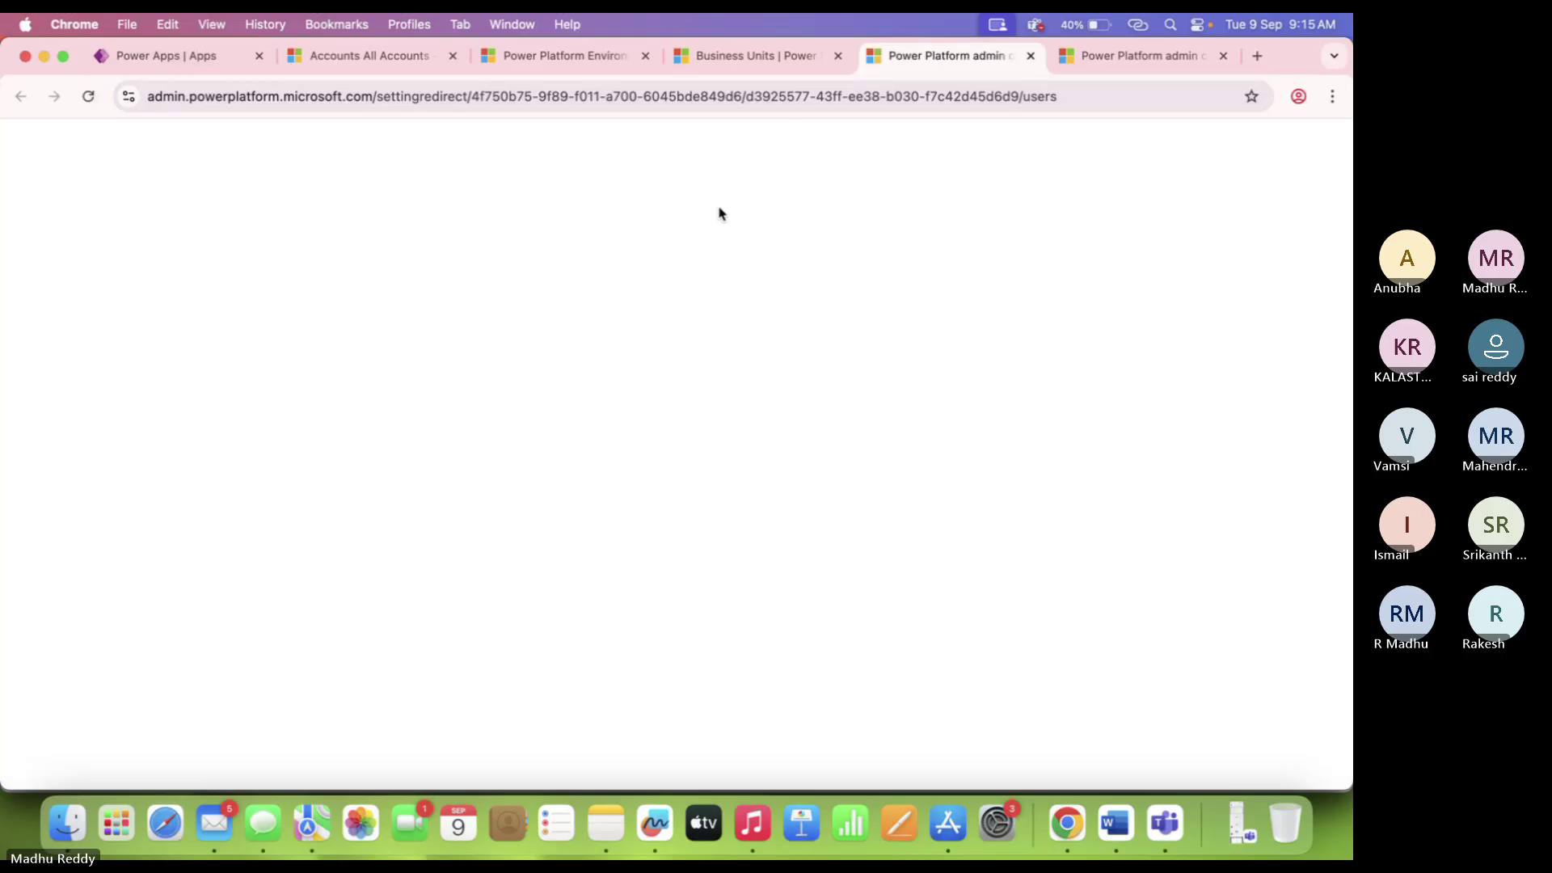
Compare the Training Role's Account privileges with the business units of the listed users.
left_click(1164, 65)
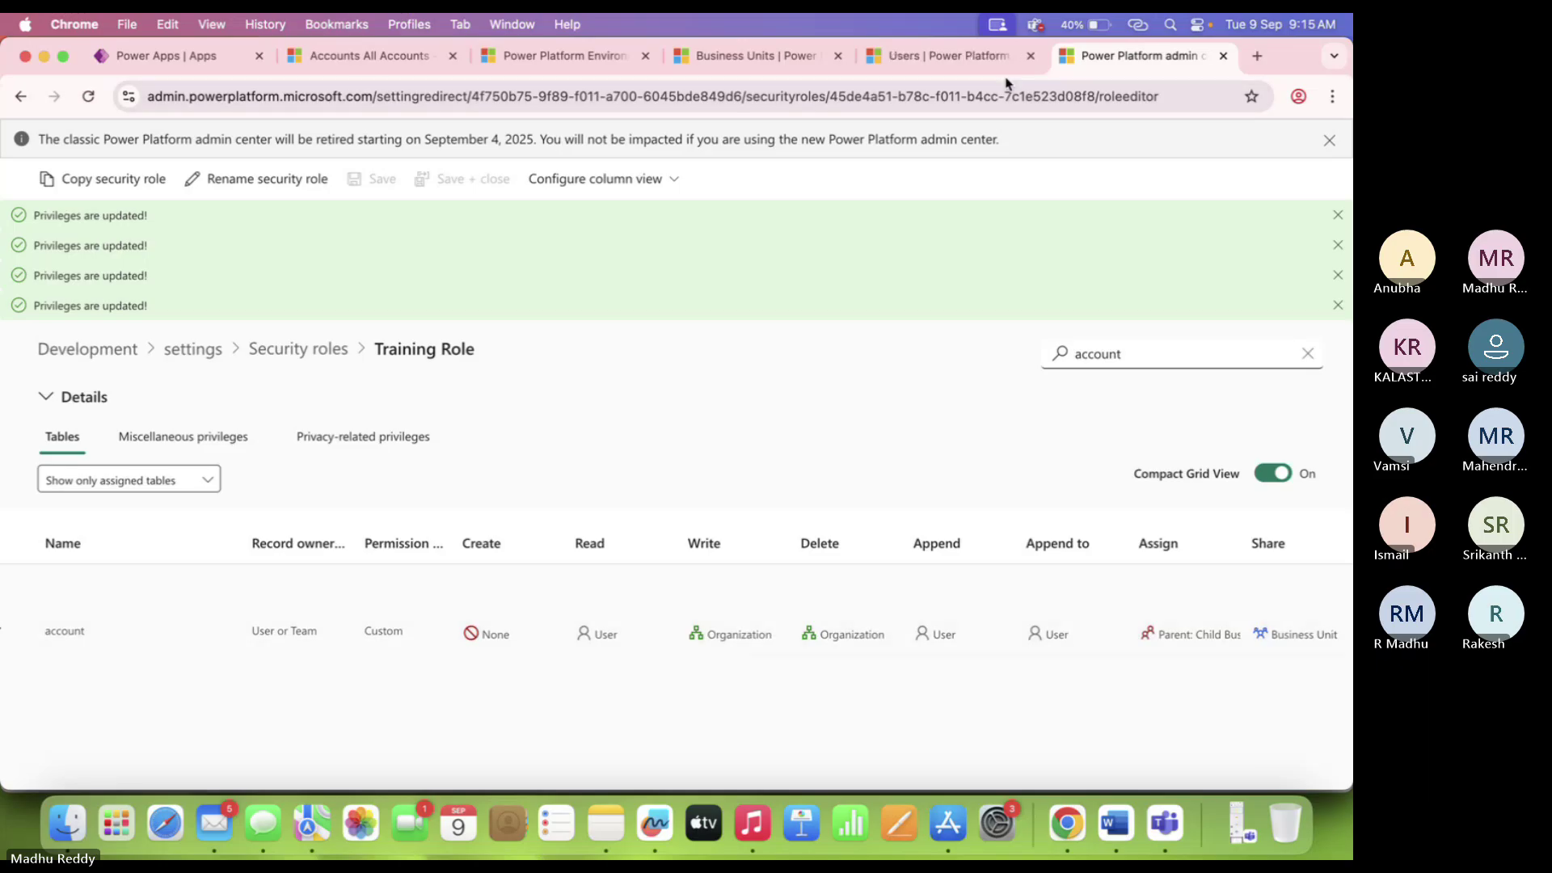
left_click(957, 56)
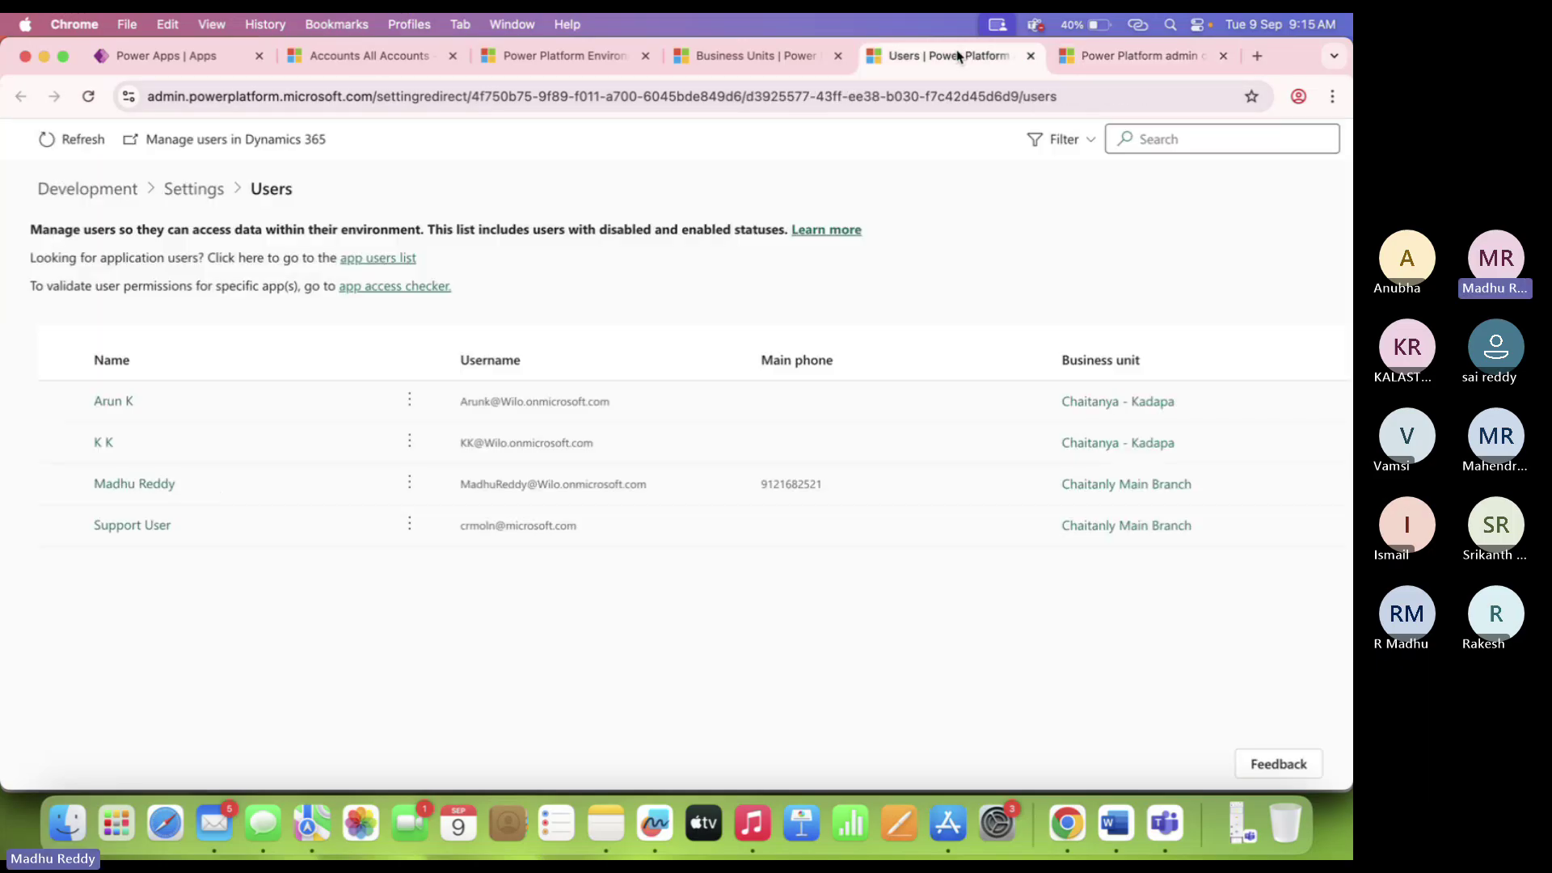
left_click(1113, 53)
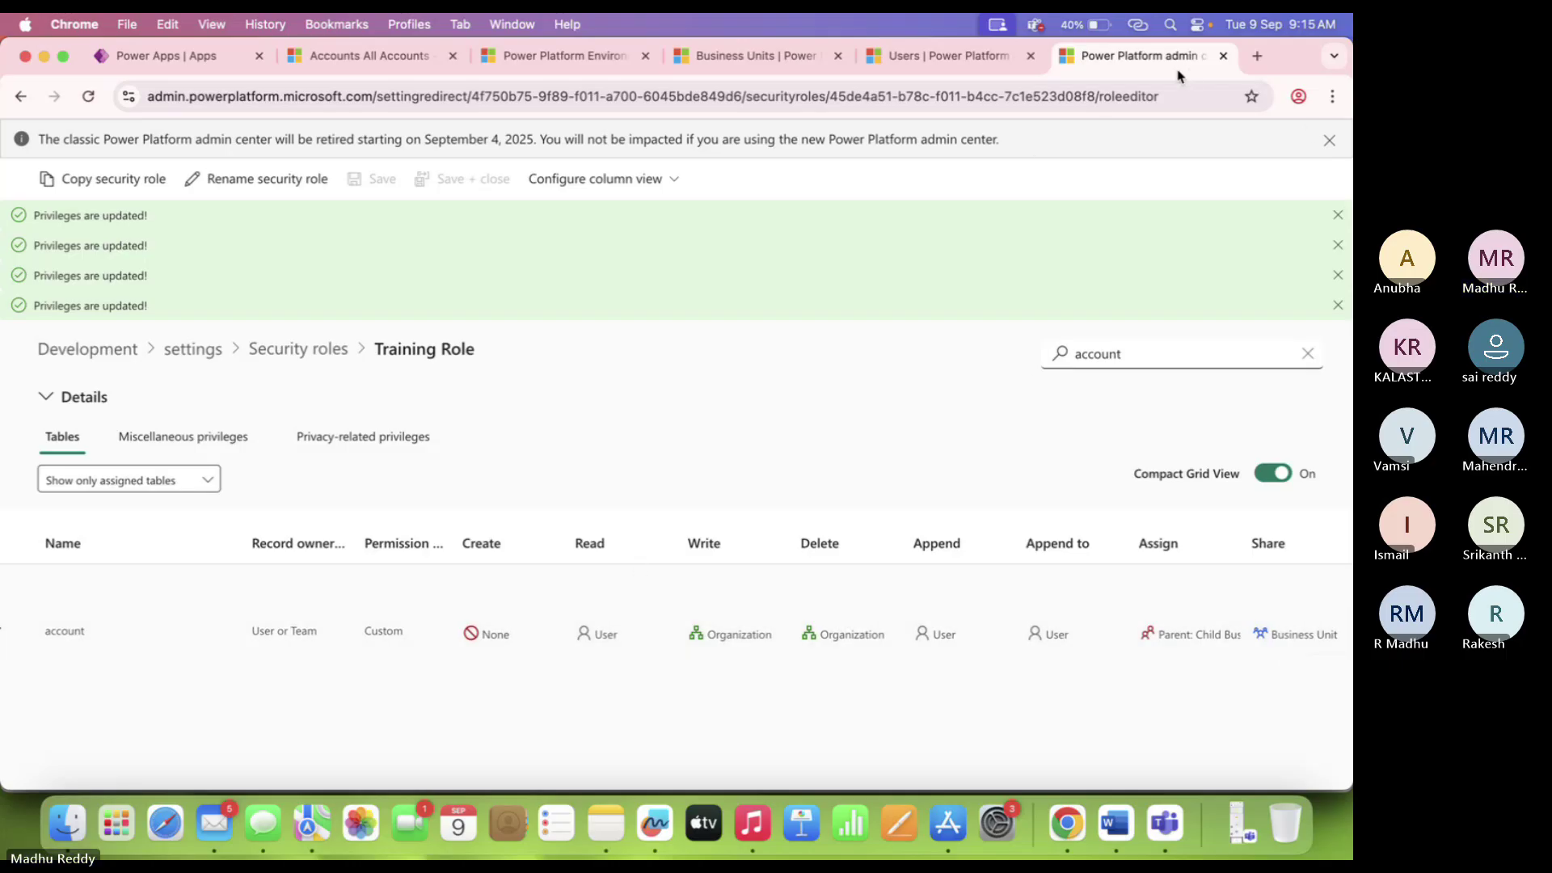
Switch to the User-1 profile, reload the Account-4 record and dismiss the insufficient permissions messages.
left_click(1299, 97)
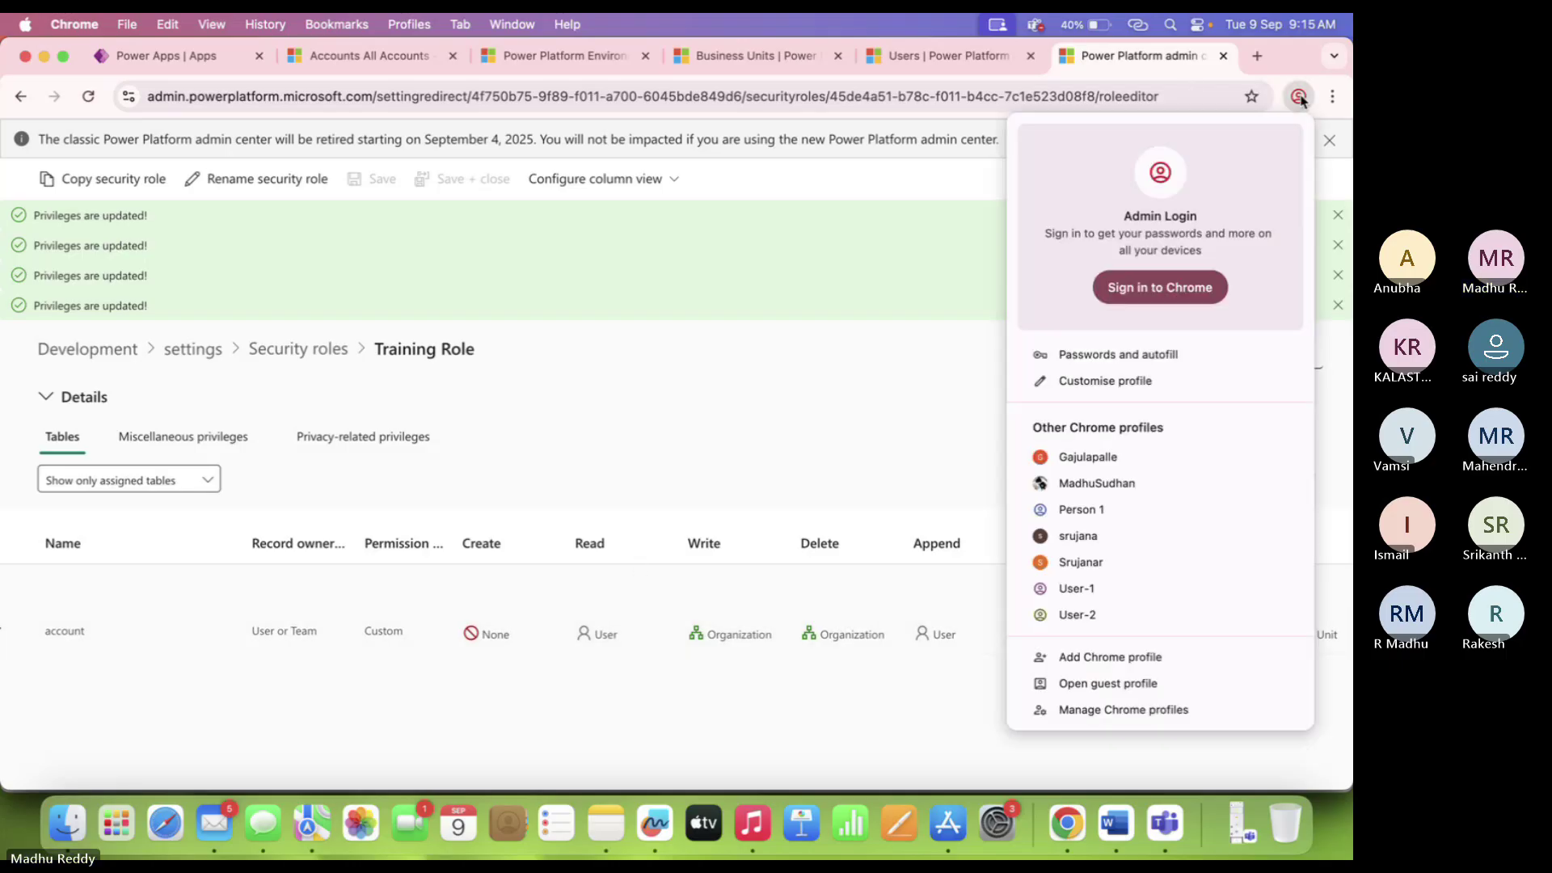
left_click(1107, 596)
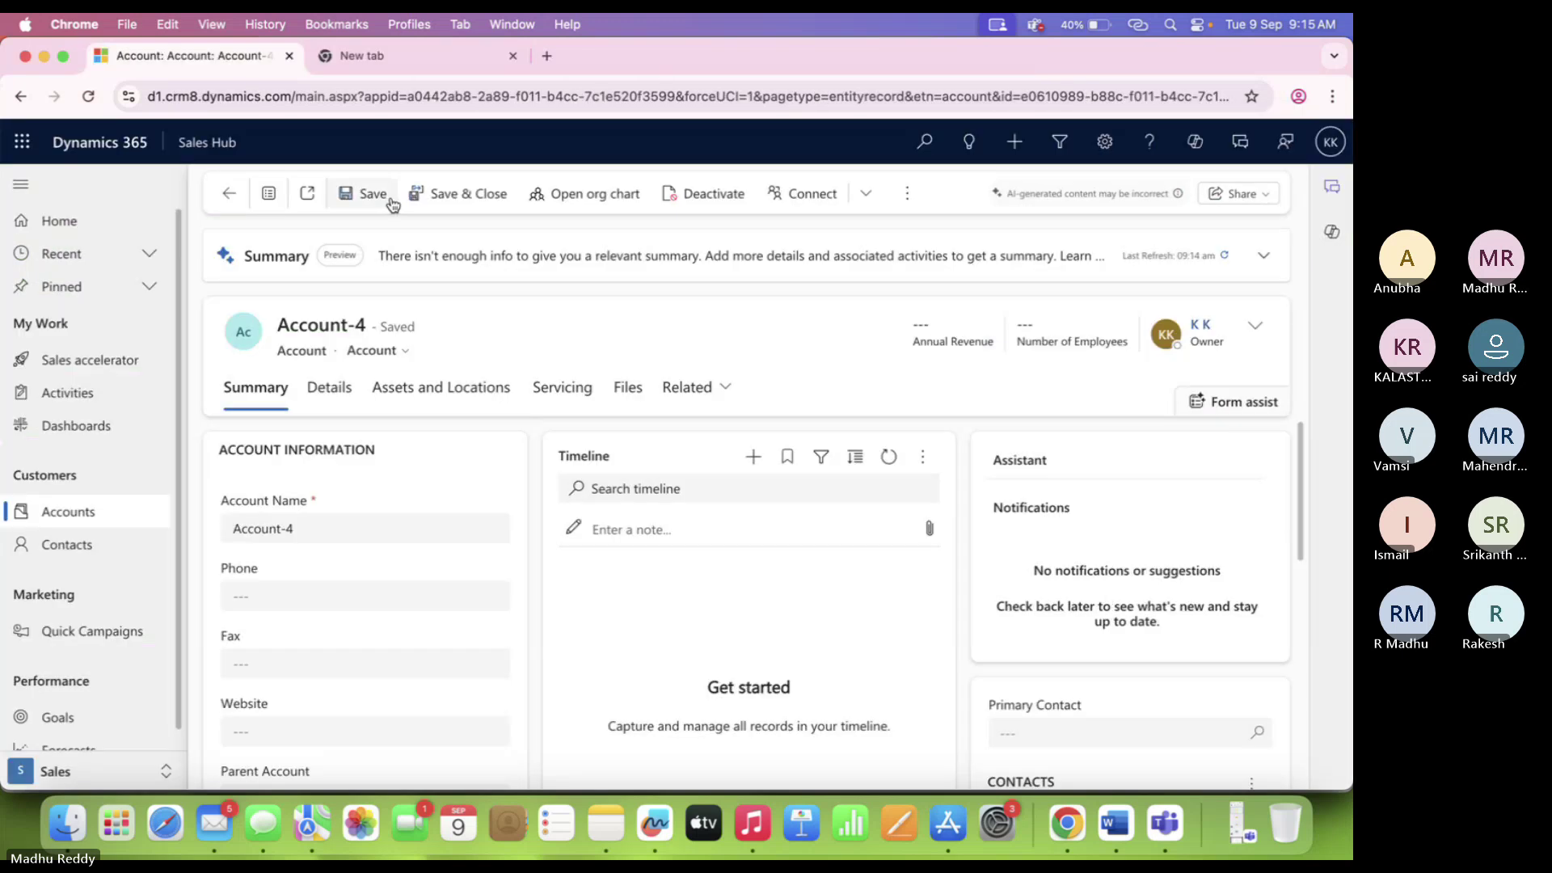
left_click(88, 96)
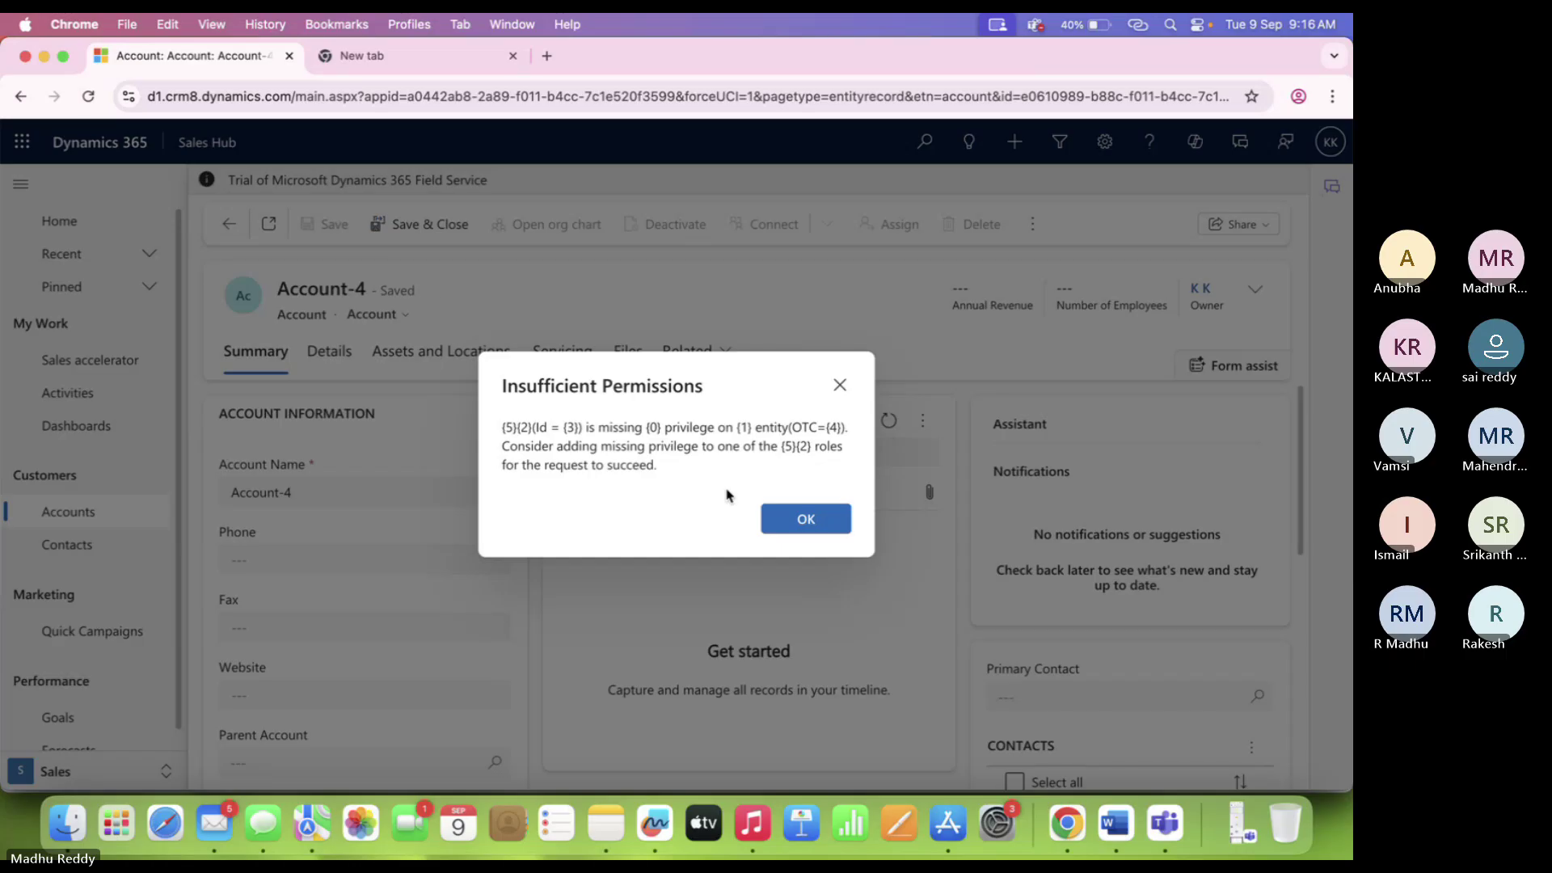
left_click(815, 519)
left_click(1034, 224)
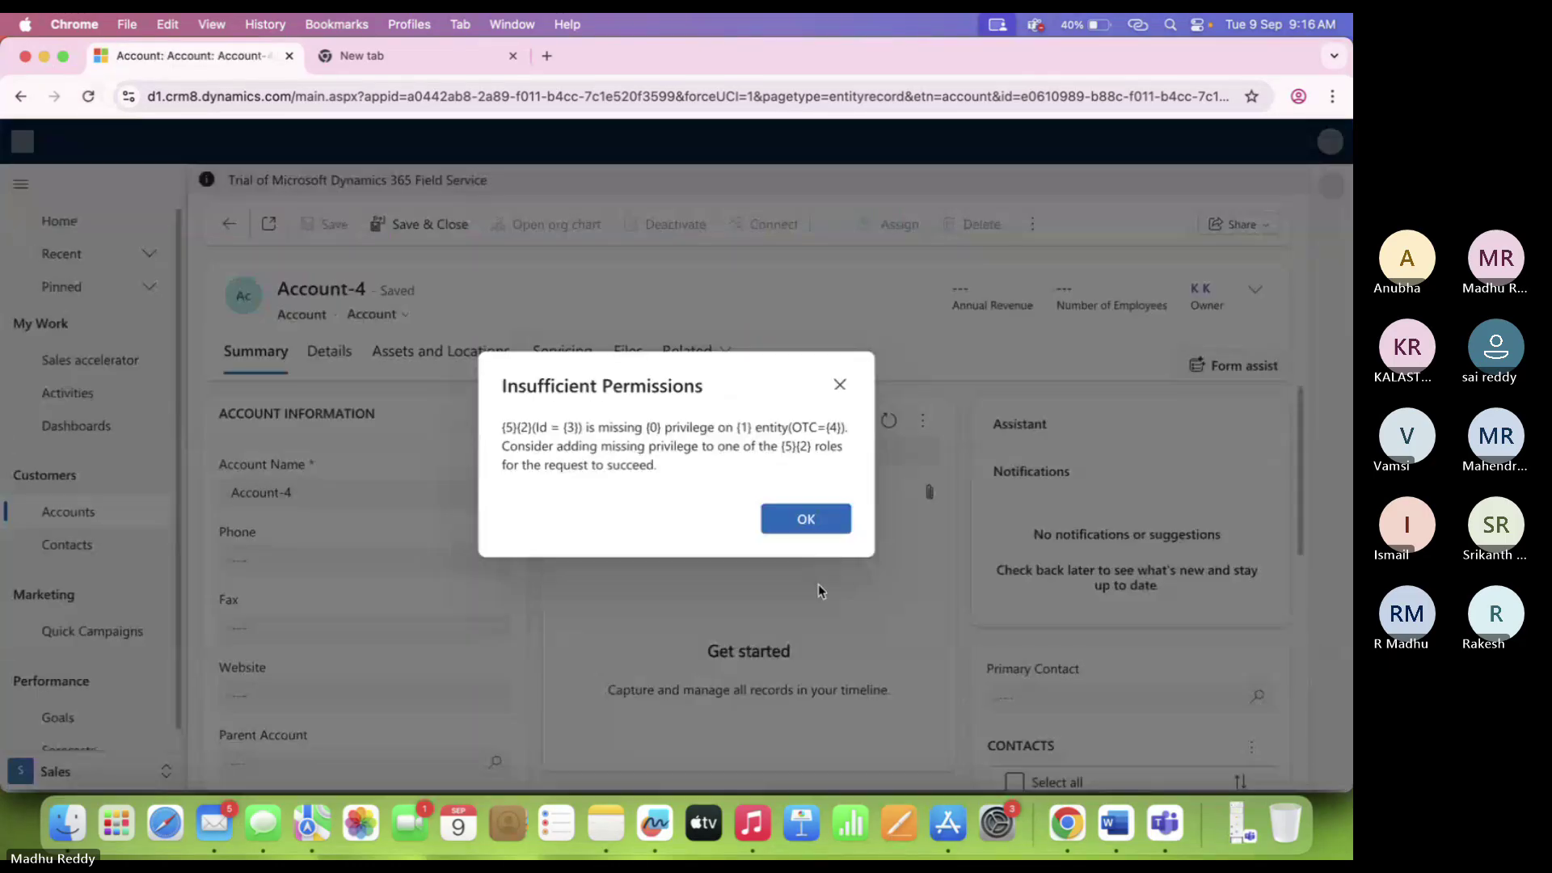
left_click(801, 532)
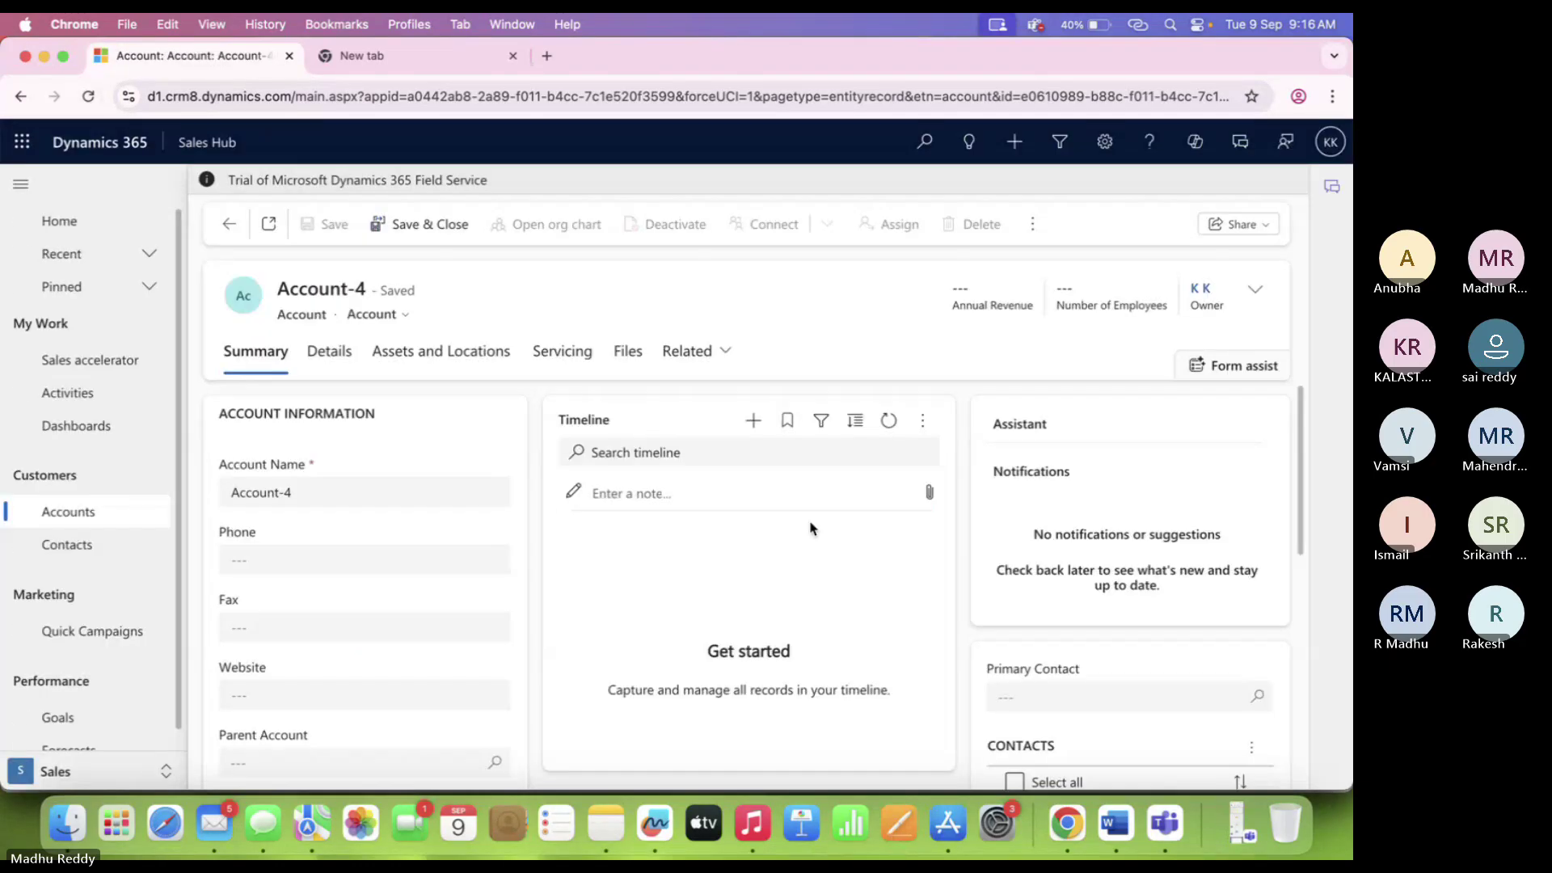
Check the additional commands of the Account-4 record for a Share option.
left_click(1039, 231)
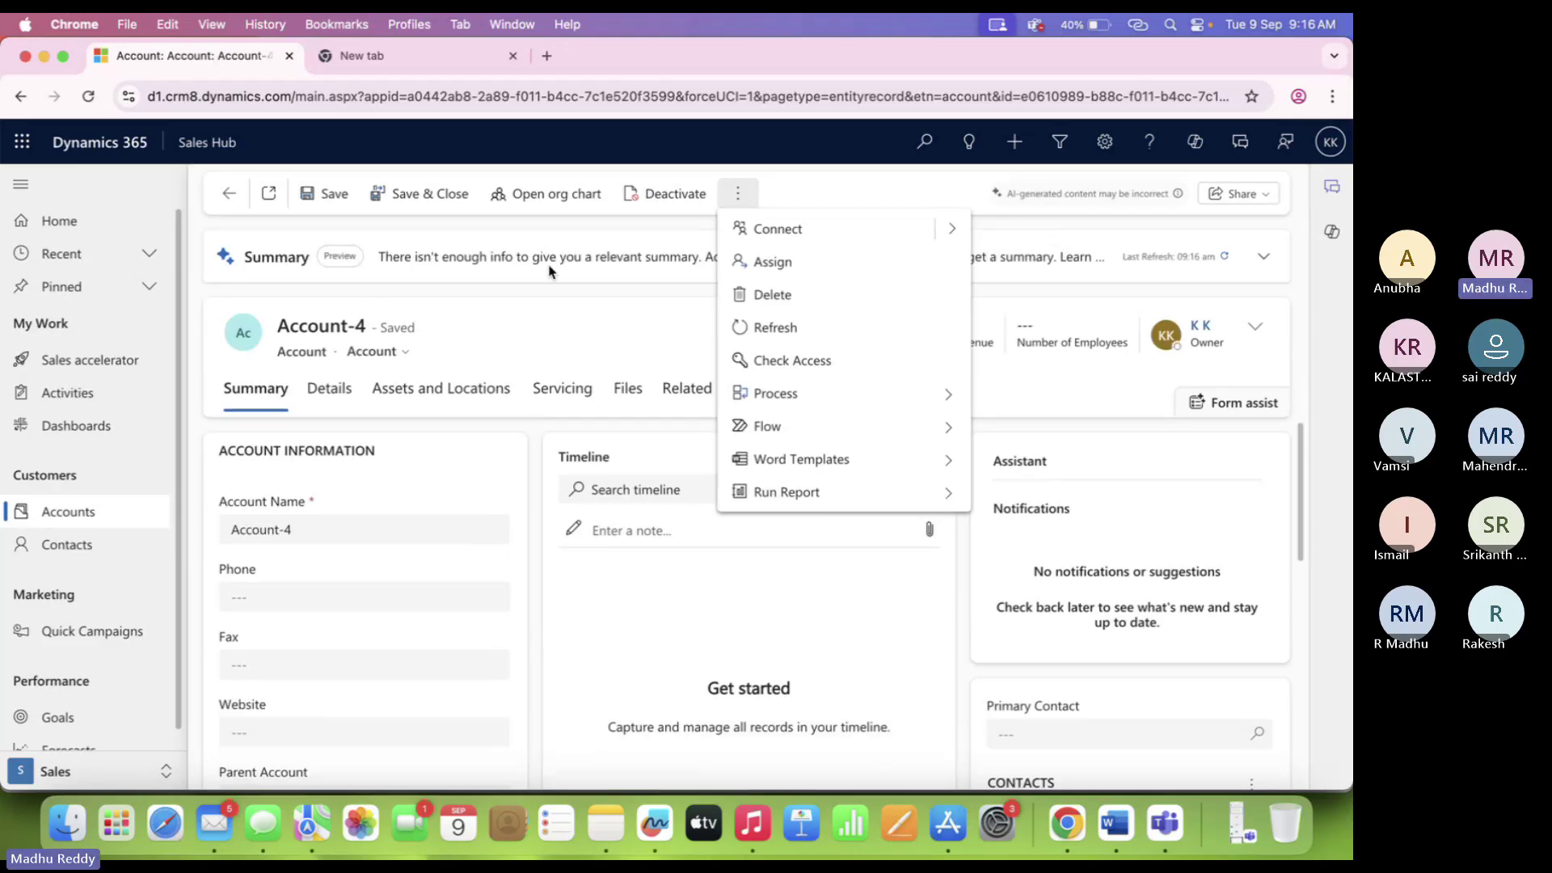
left_click(582, 314)
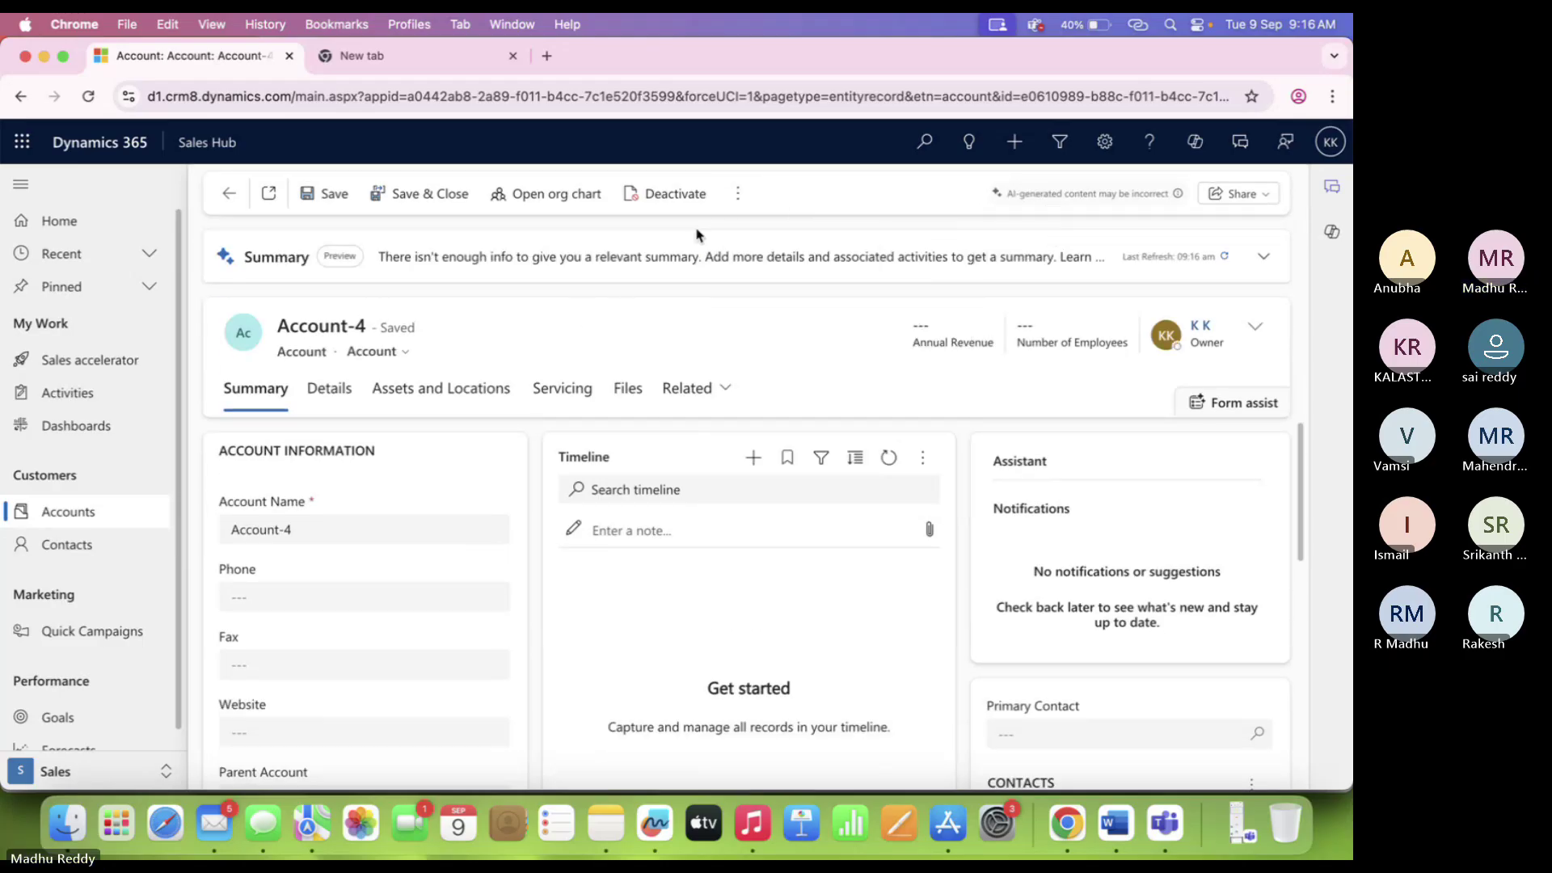
left_click(738, 198)
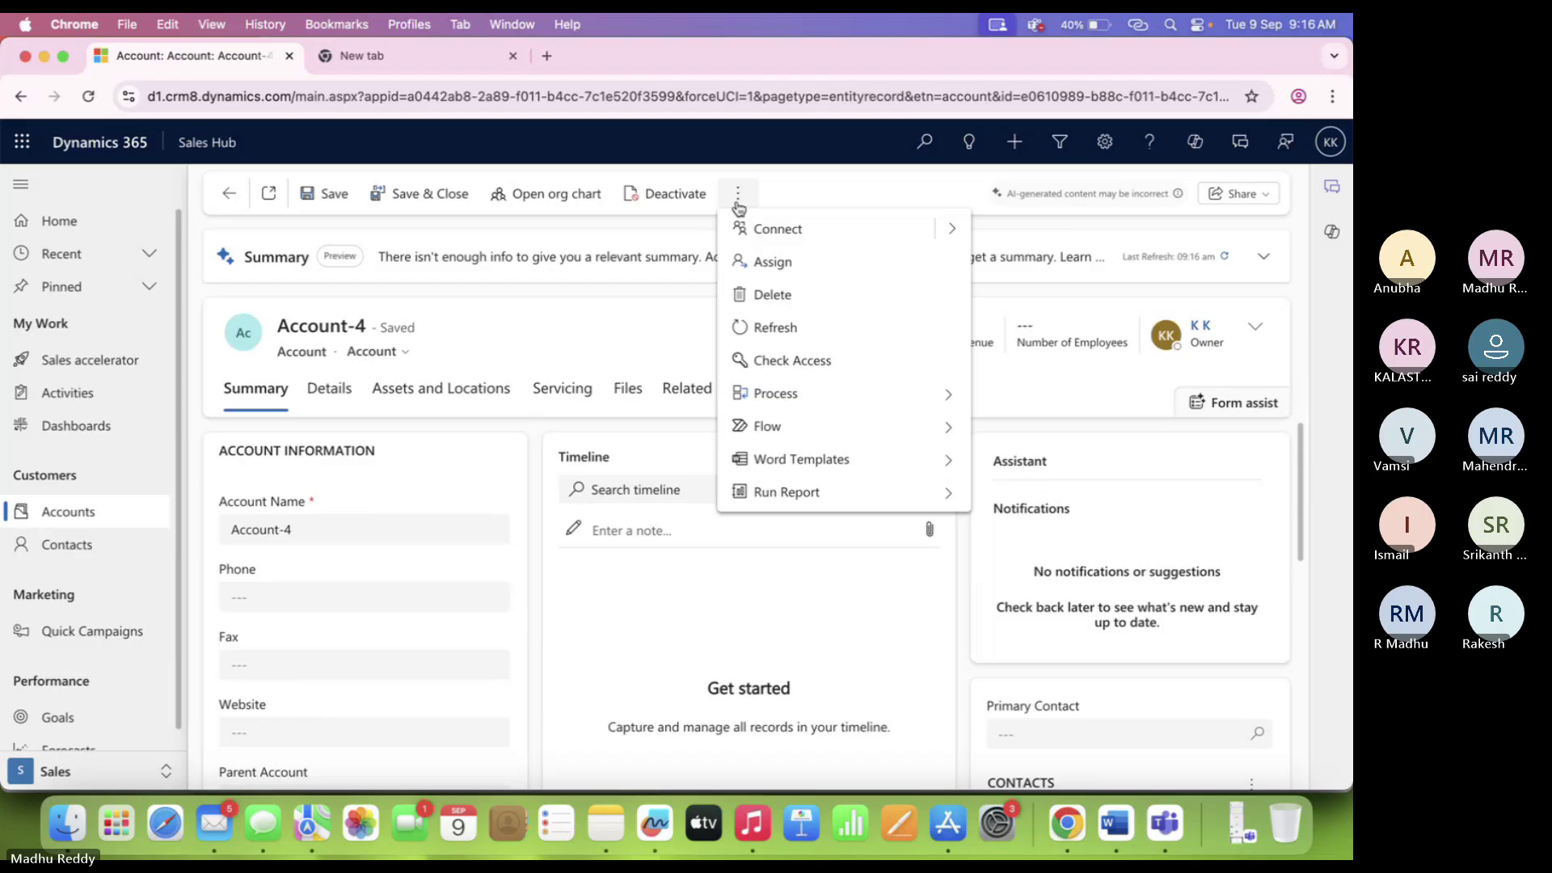
left_click(619, 345)
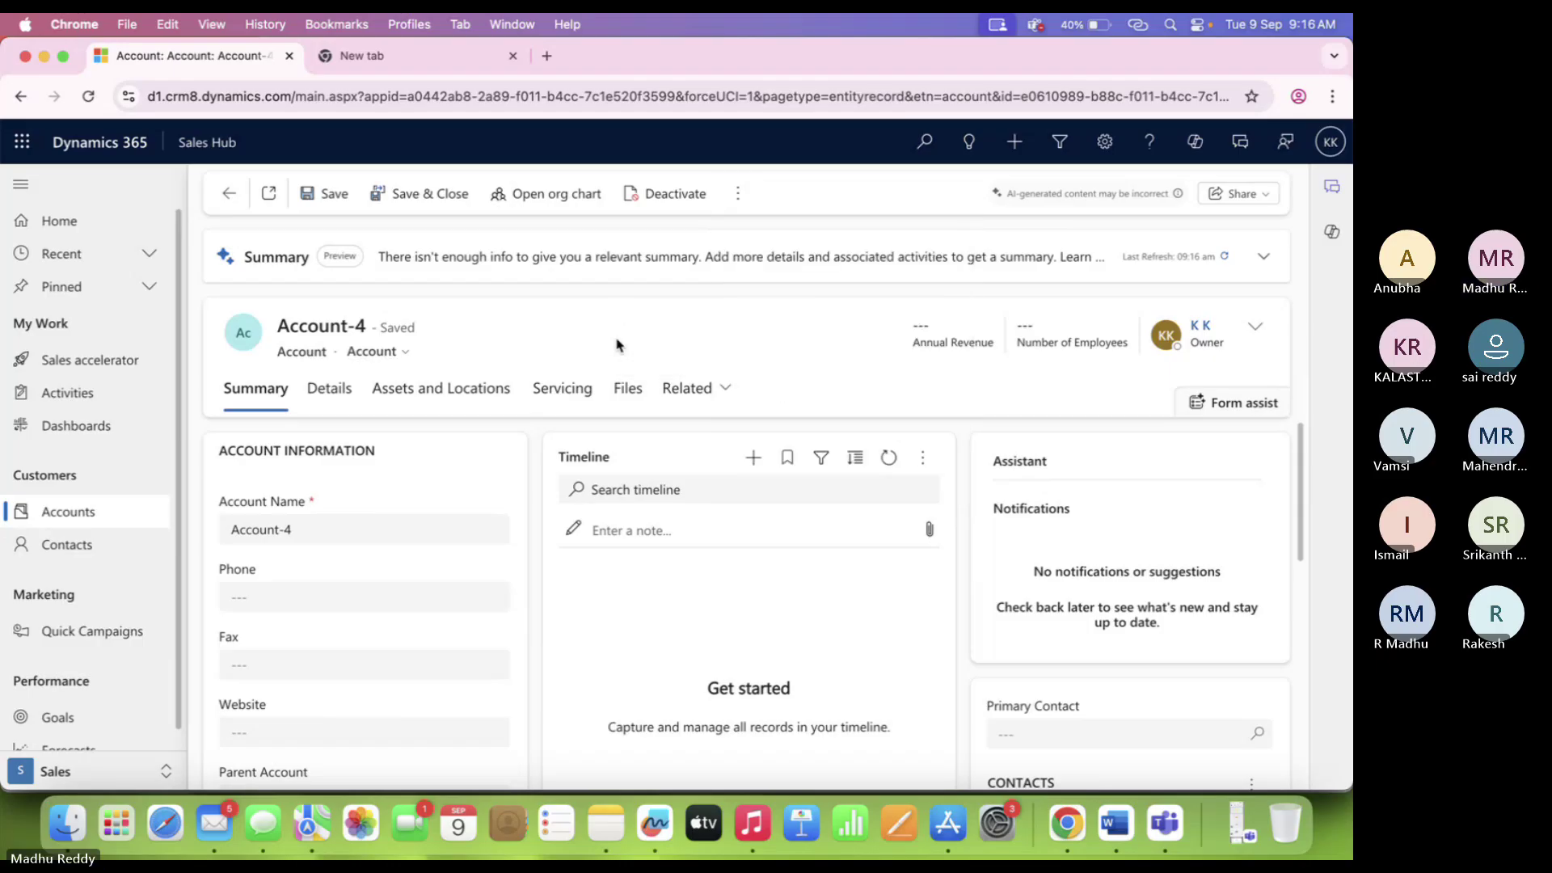
Go back to the All Accounts list and look through its additional commands for a sharing option.
left_click(126, 513)
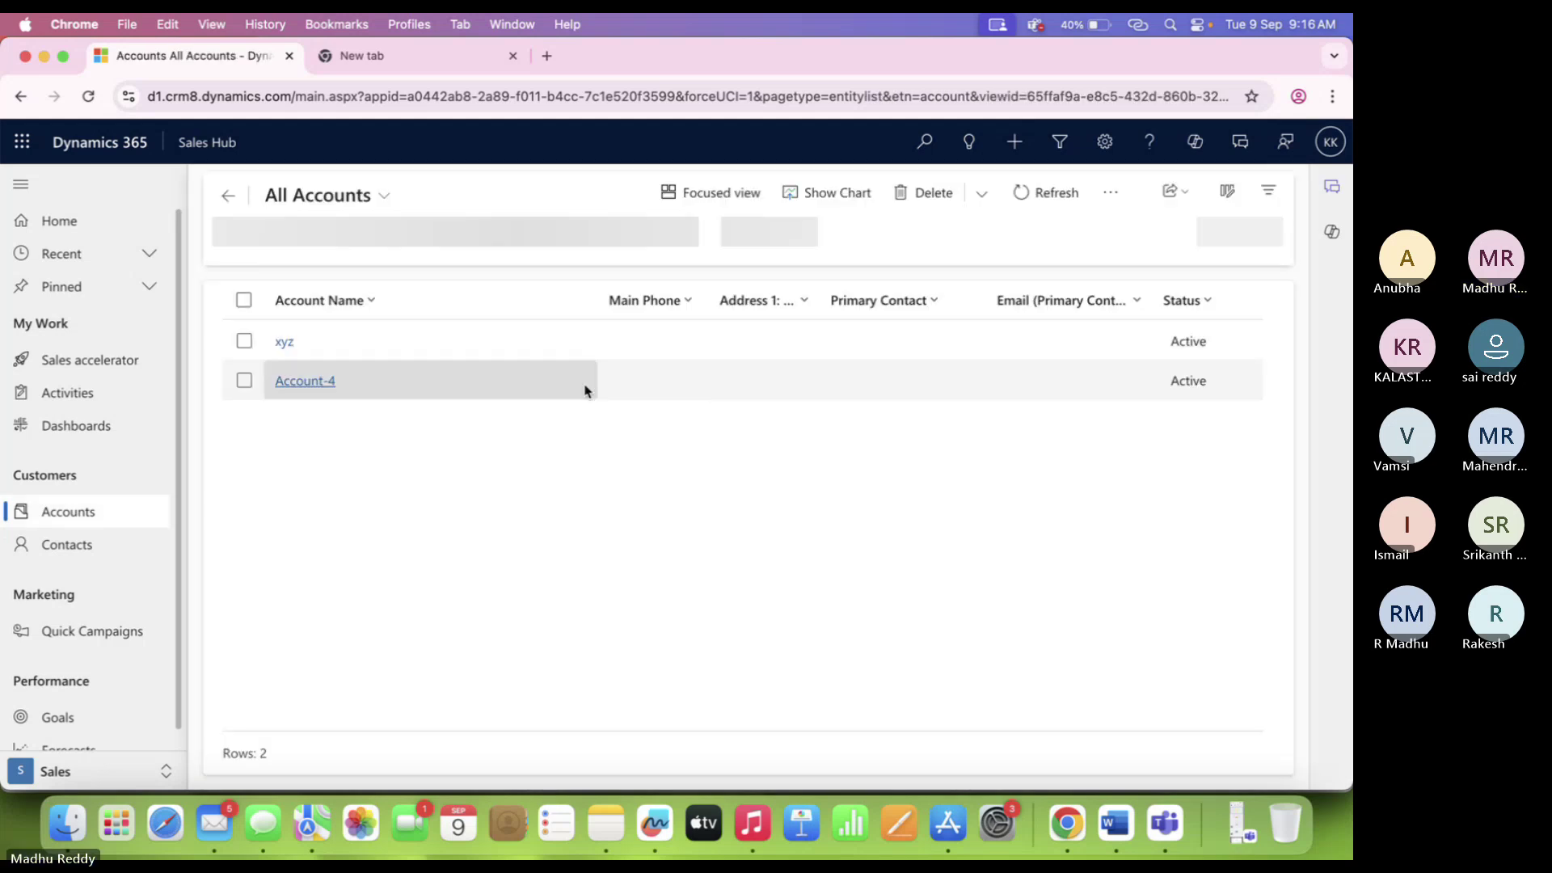
left_click(1111, 193)
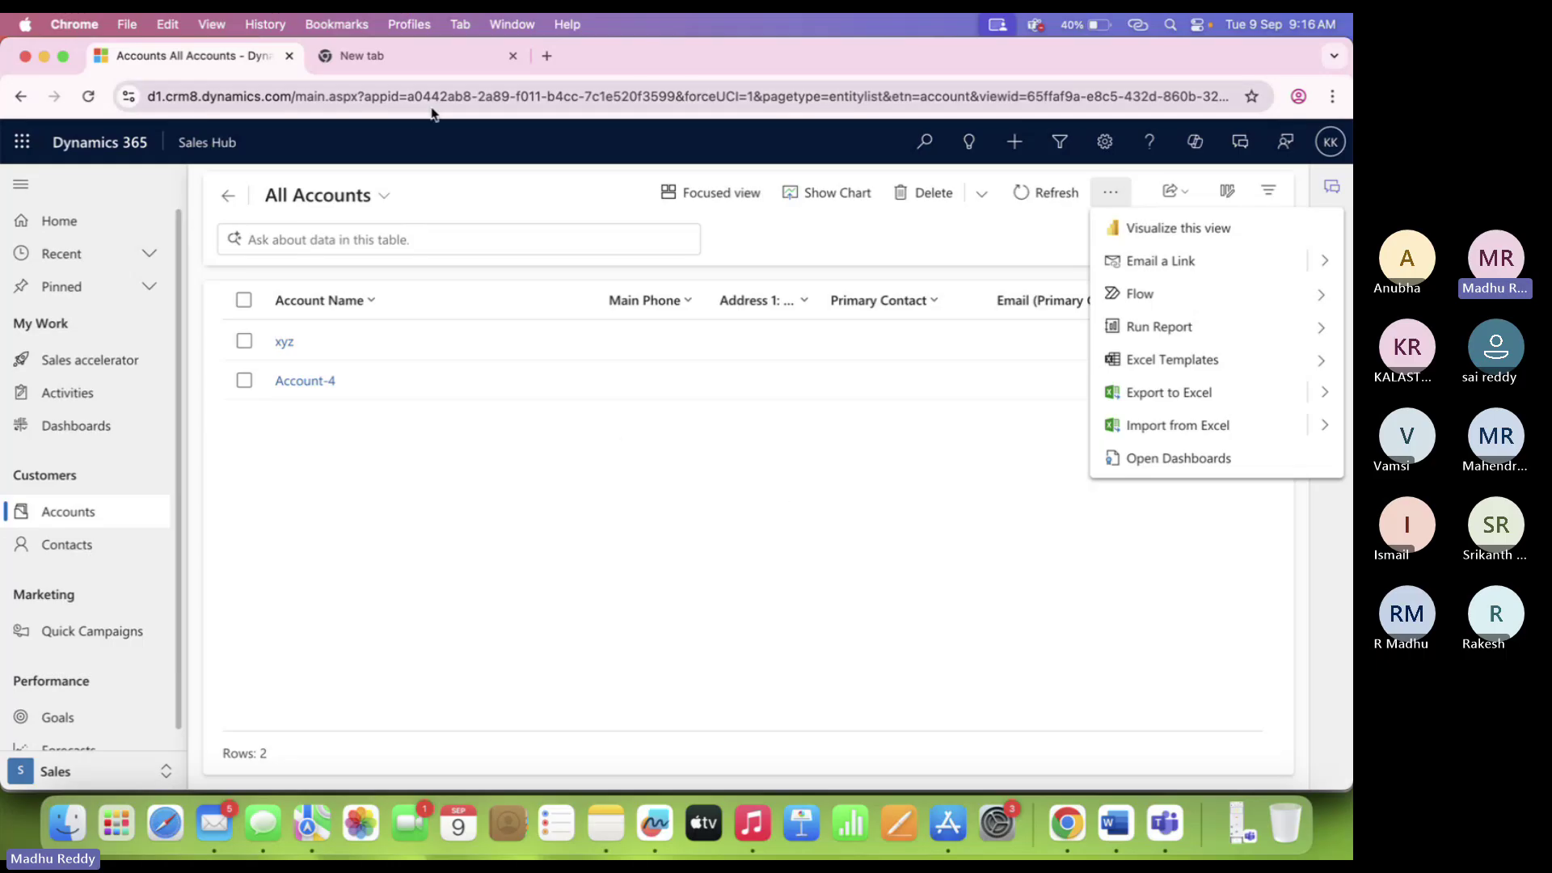
left_click(740, 247)
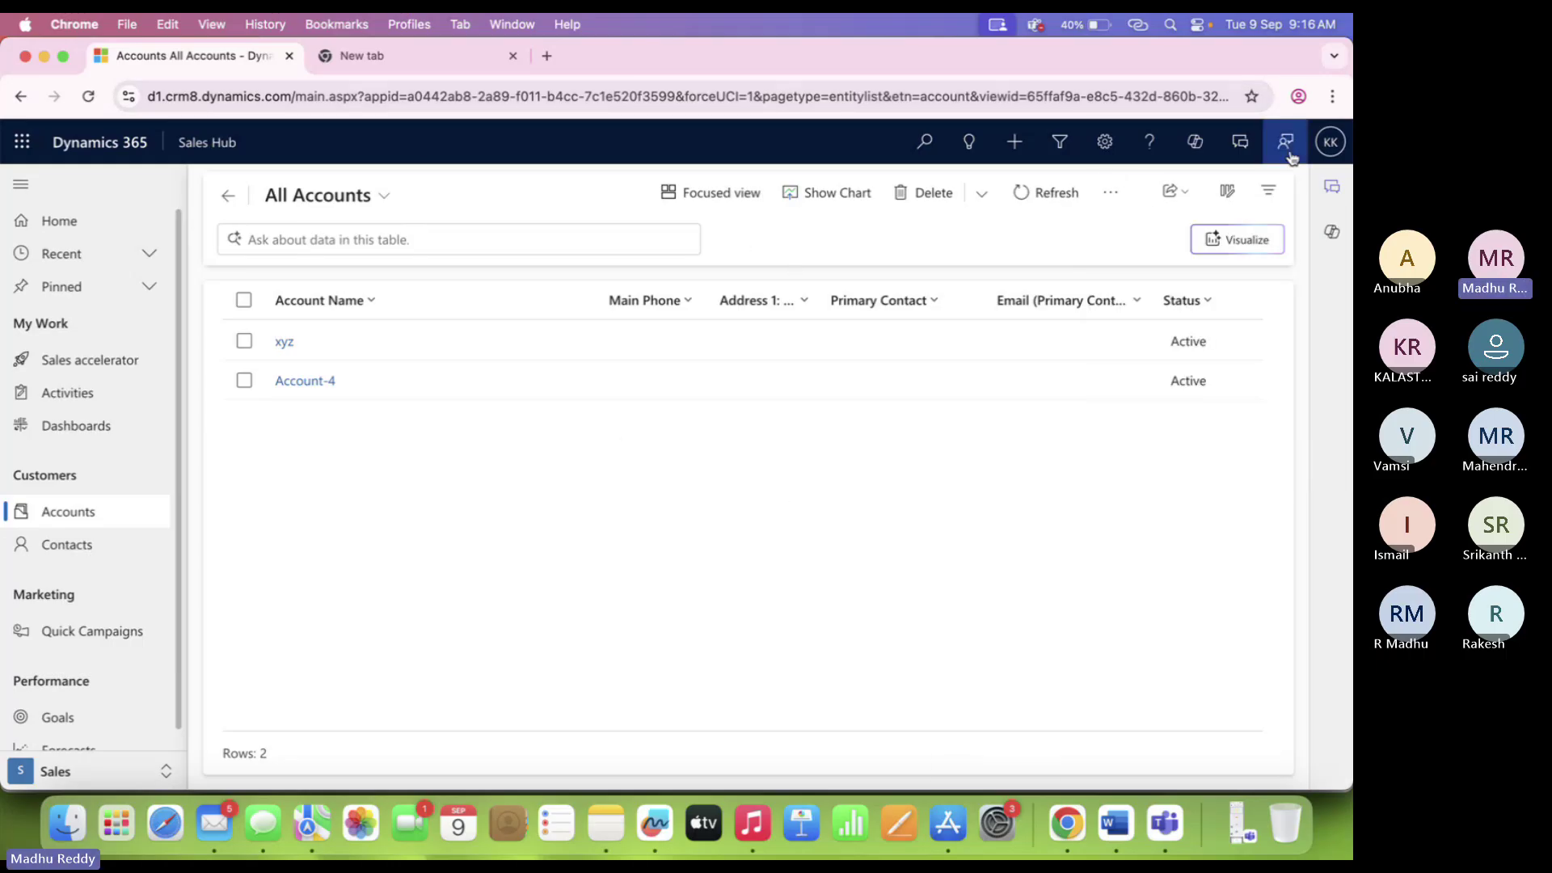
Return to the Training Role in the Admin Login profile and clear the privilege update notifications.
left_click(1299, 96)
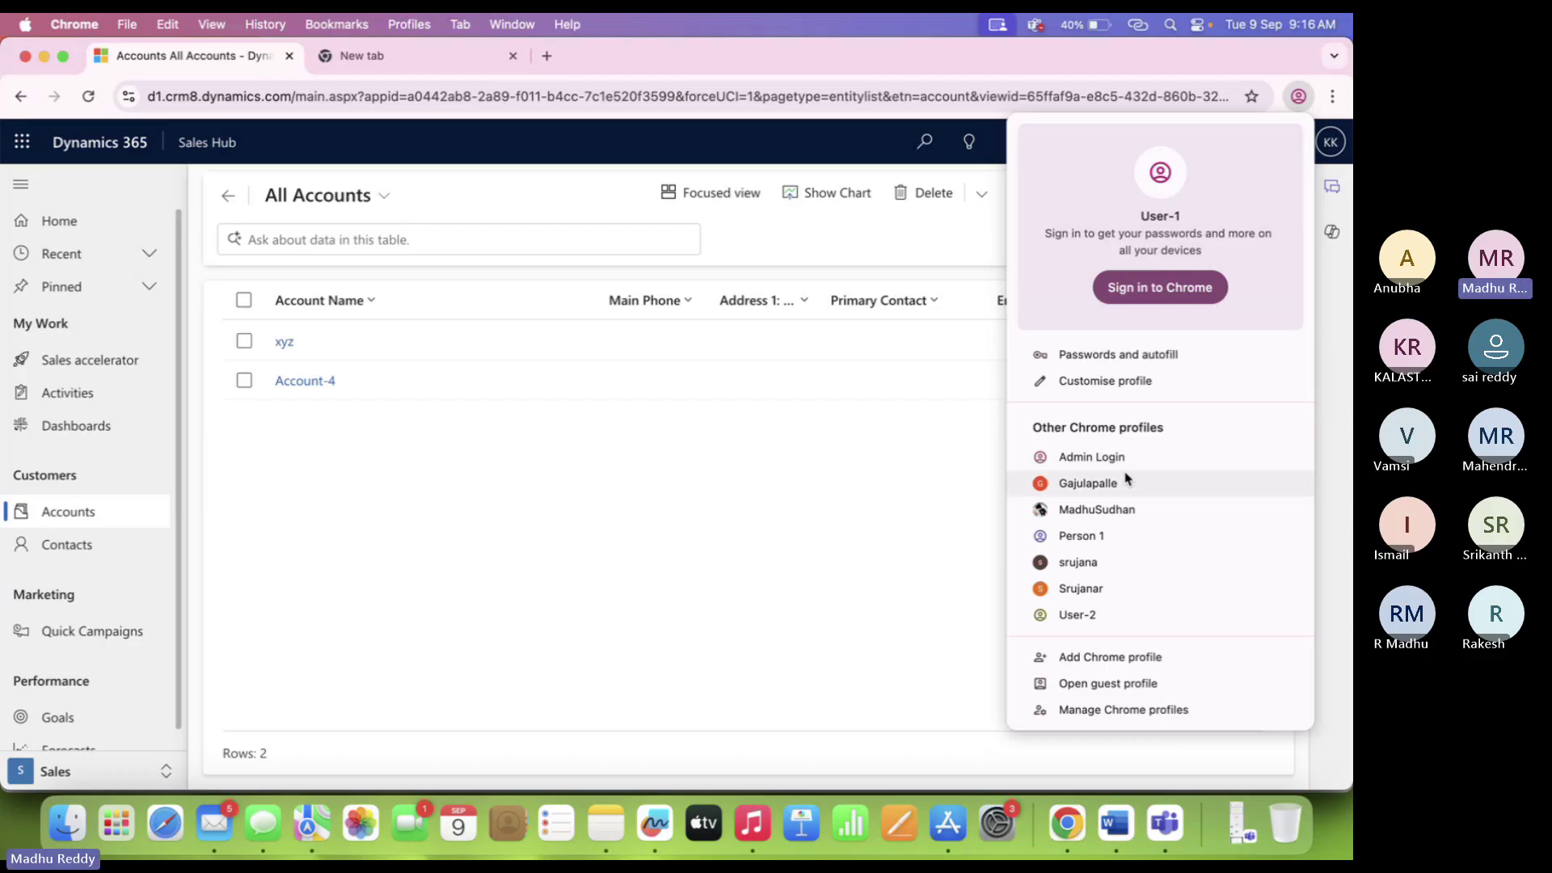
left_click(1125, 467)
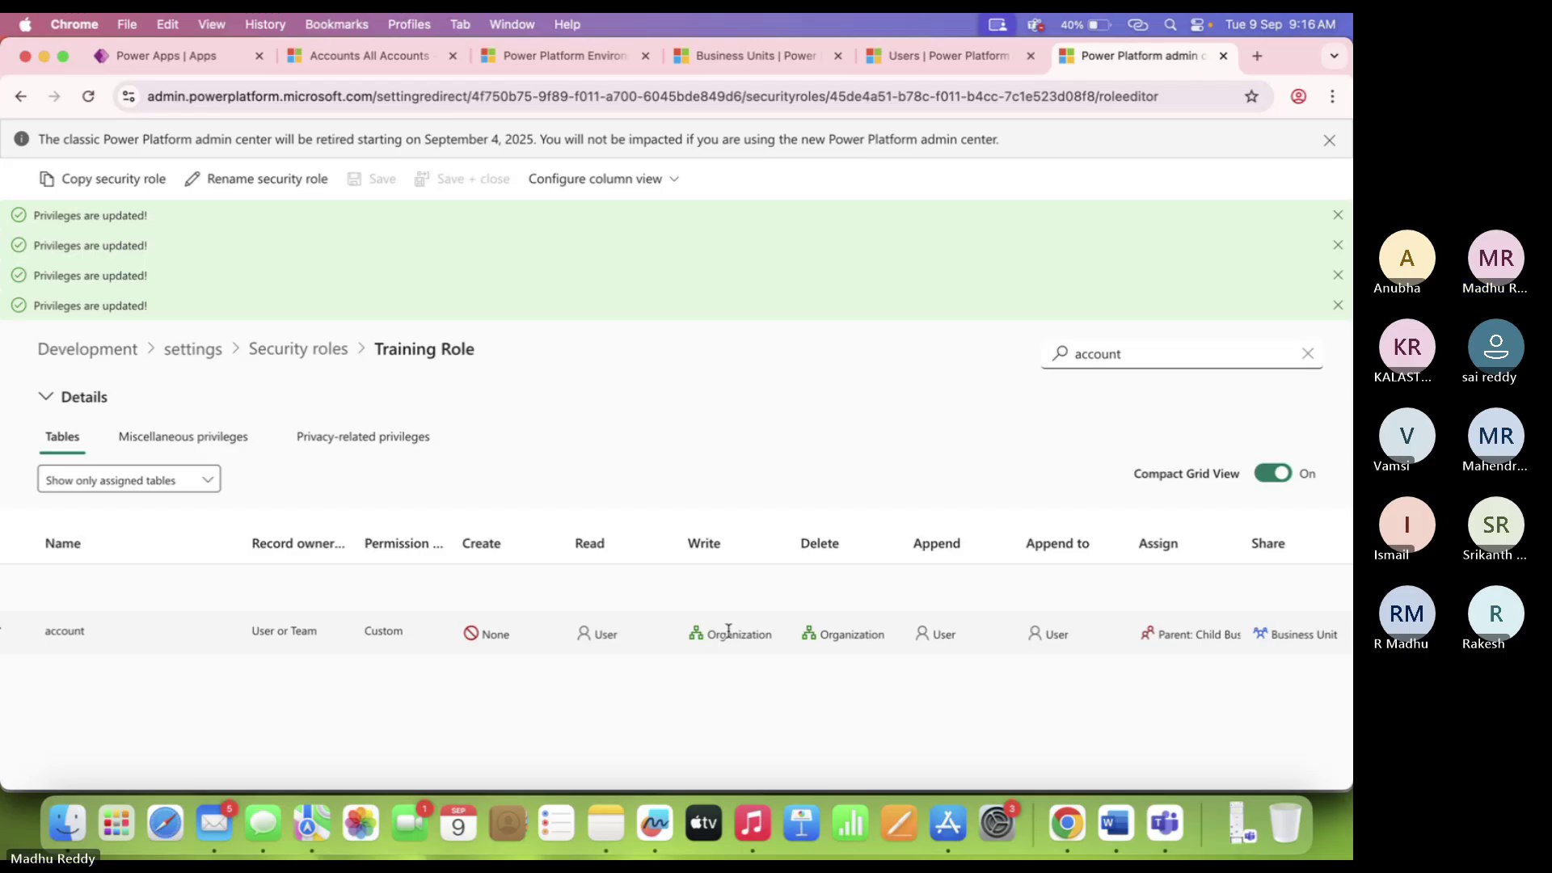
left_click(1335, 247)
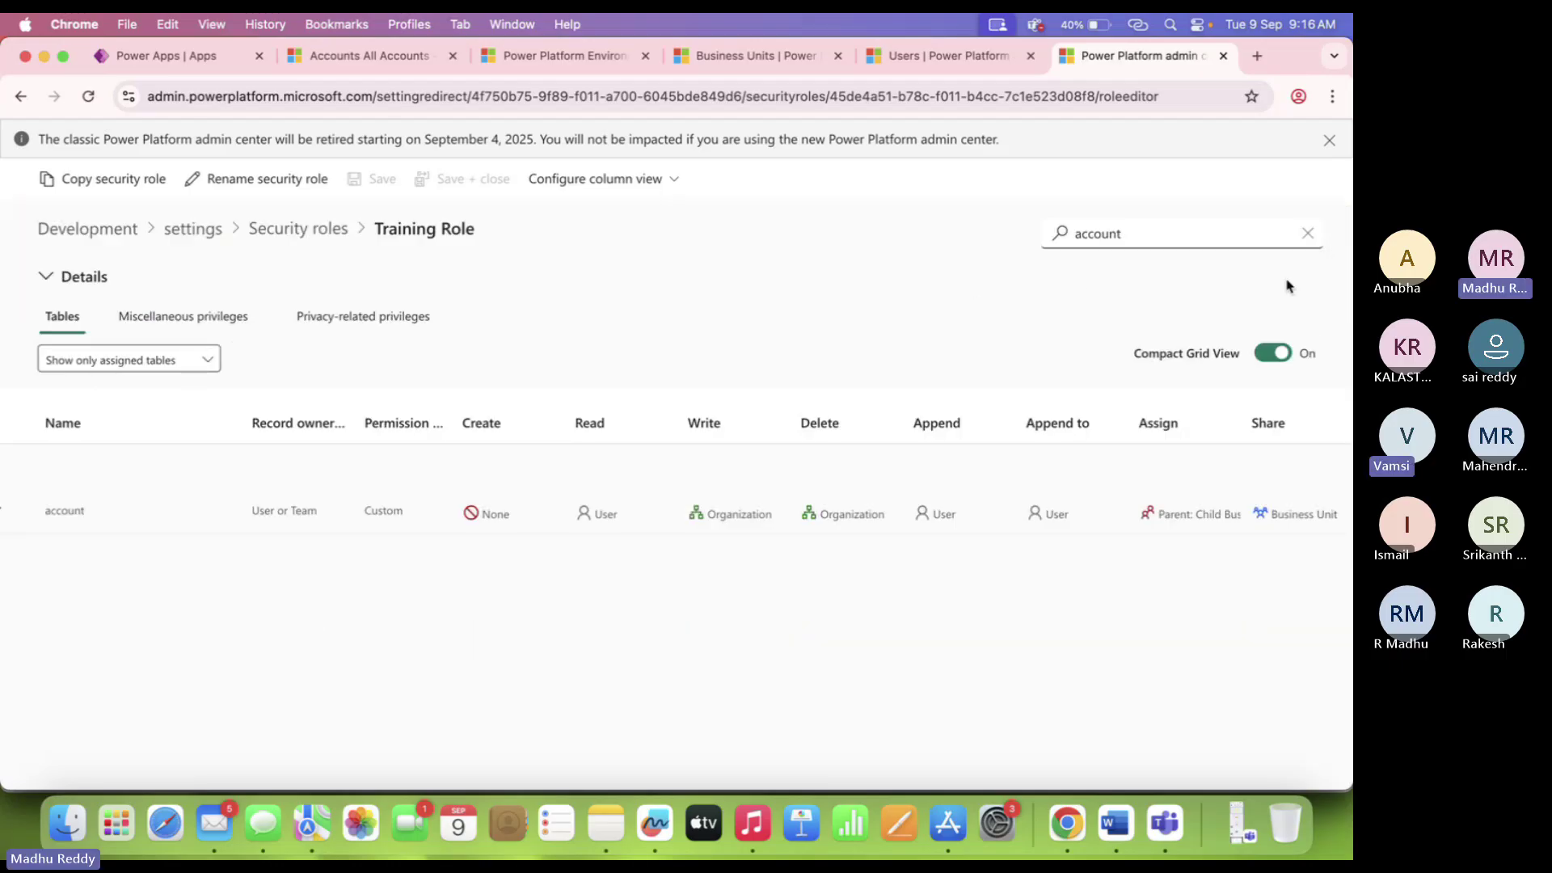